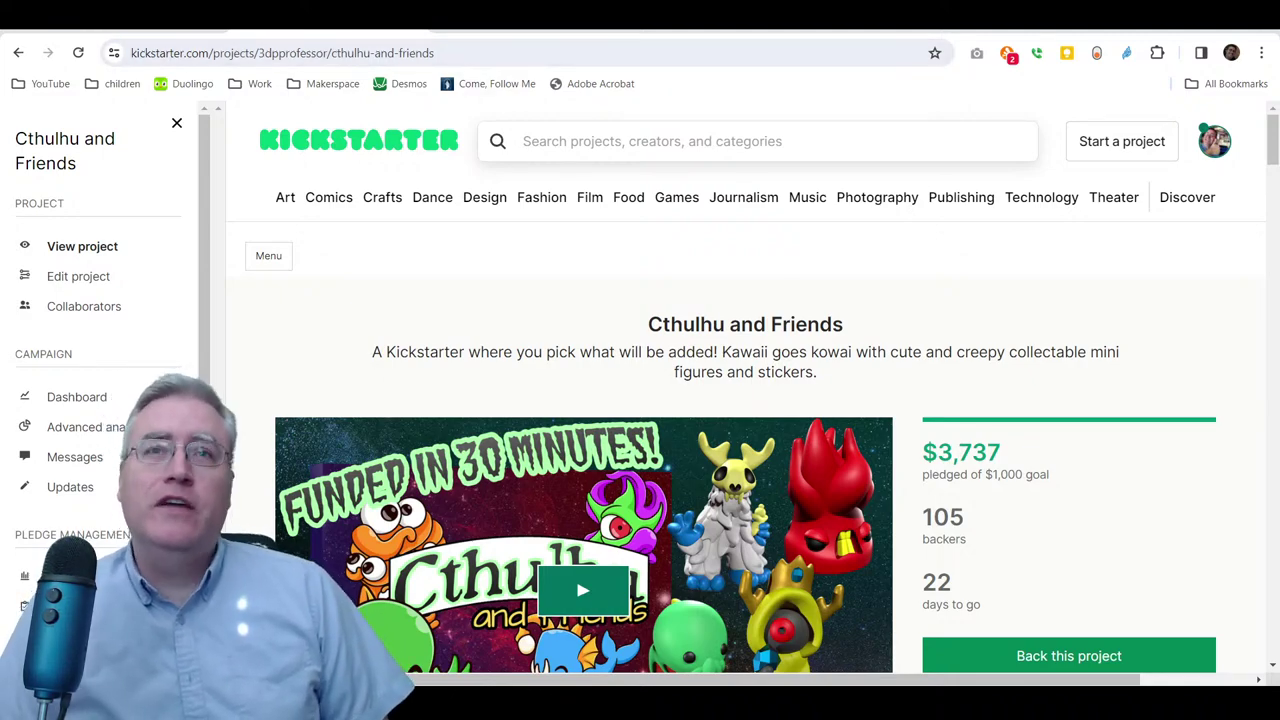
- Look through the Cthulhu and Friends project page on Kickstarter
scroll(575, 575, down, 15)
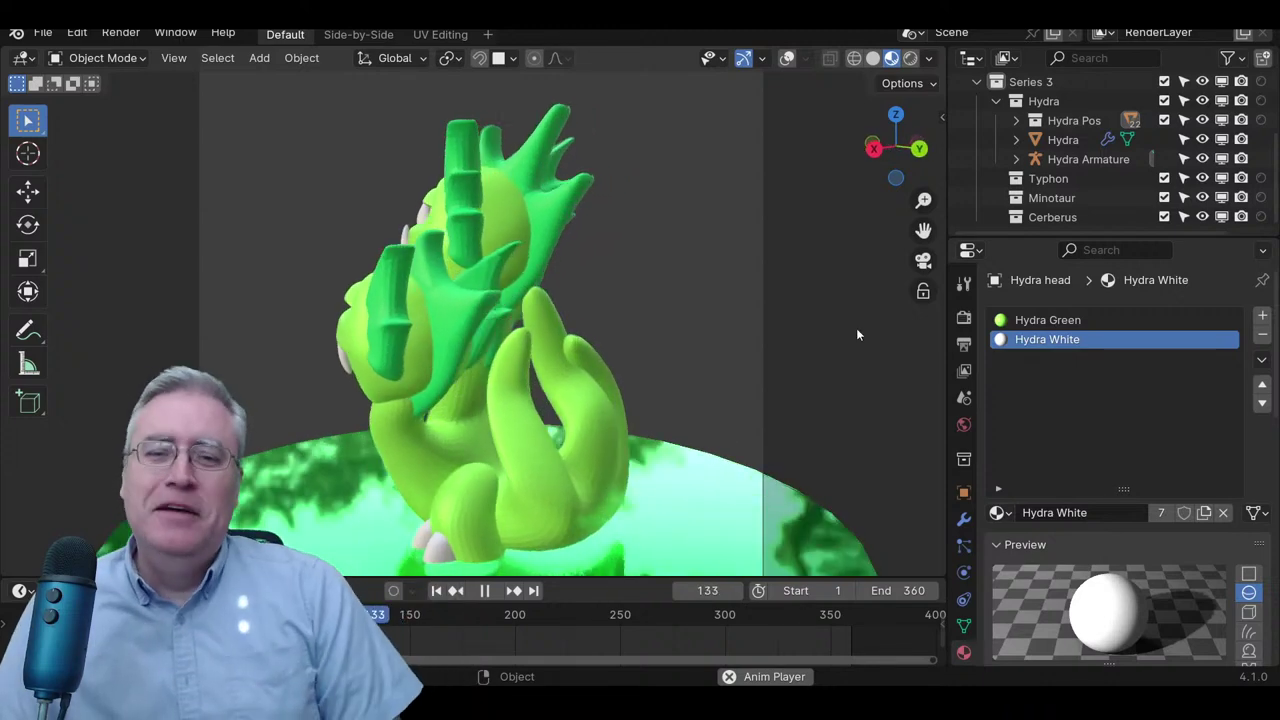
- Rewind the hydra's turntable animation to its start and stop playback with the three faces towards the viewer
key(space)
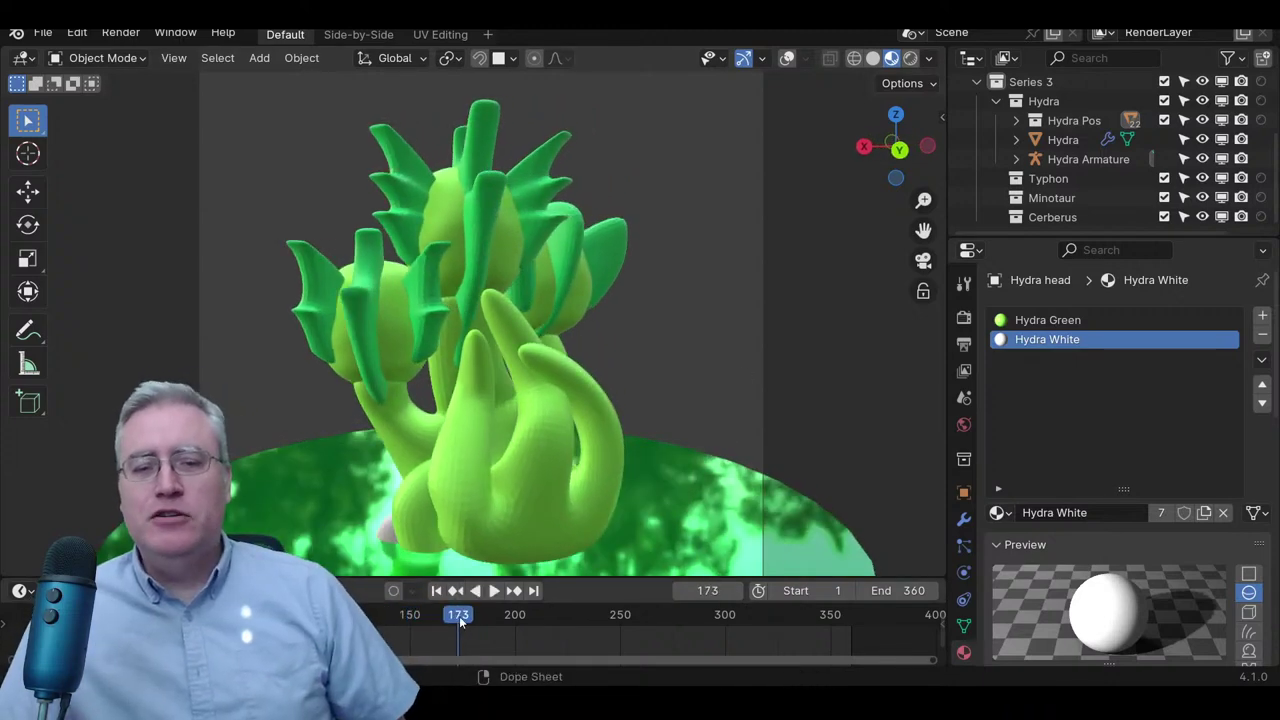
key(space)
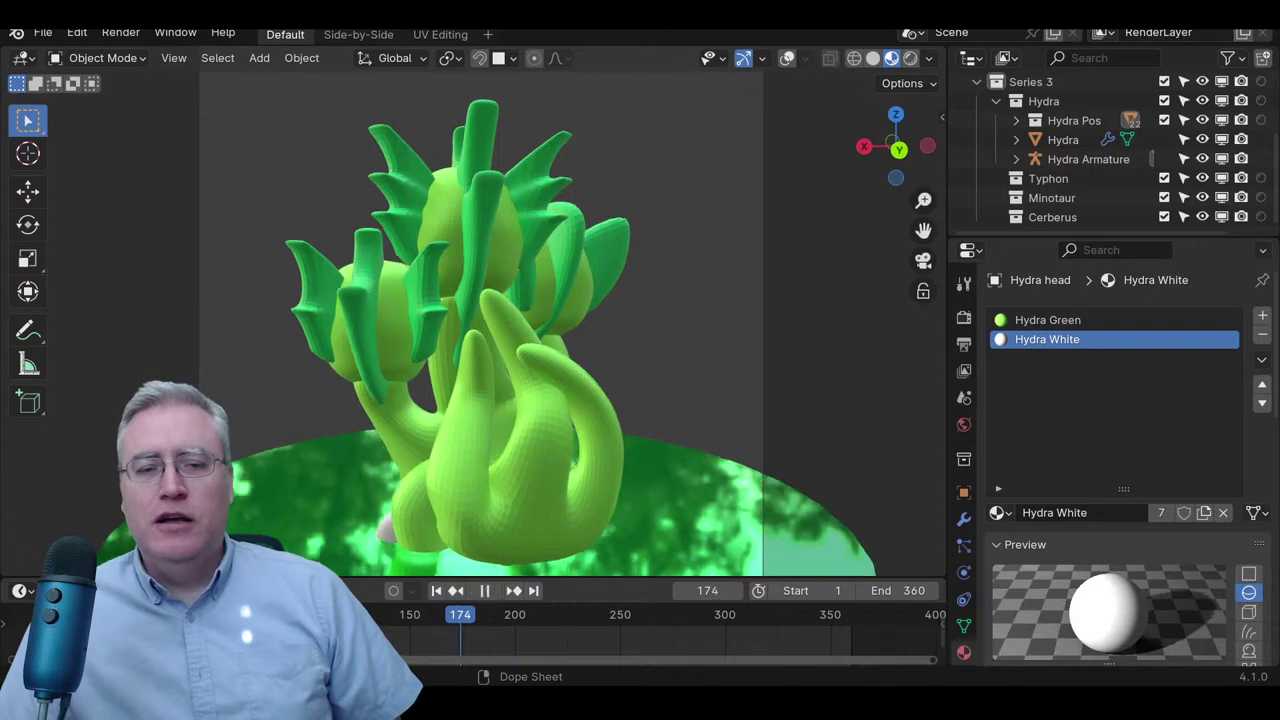
key(shift+Left)
key(space)
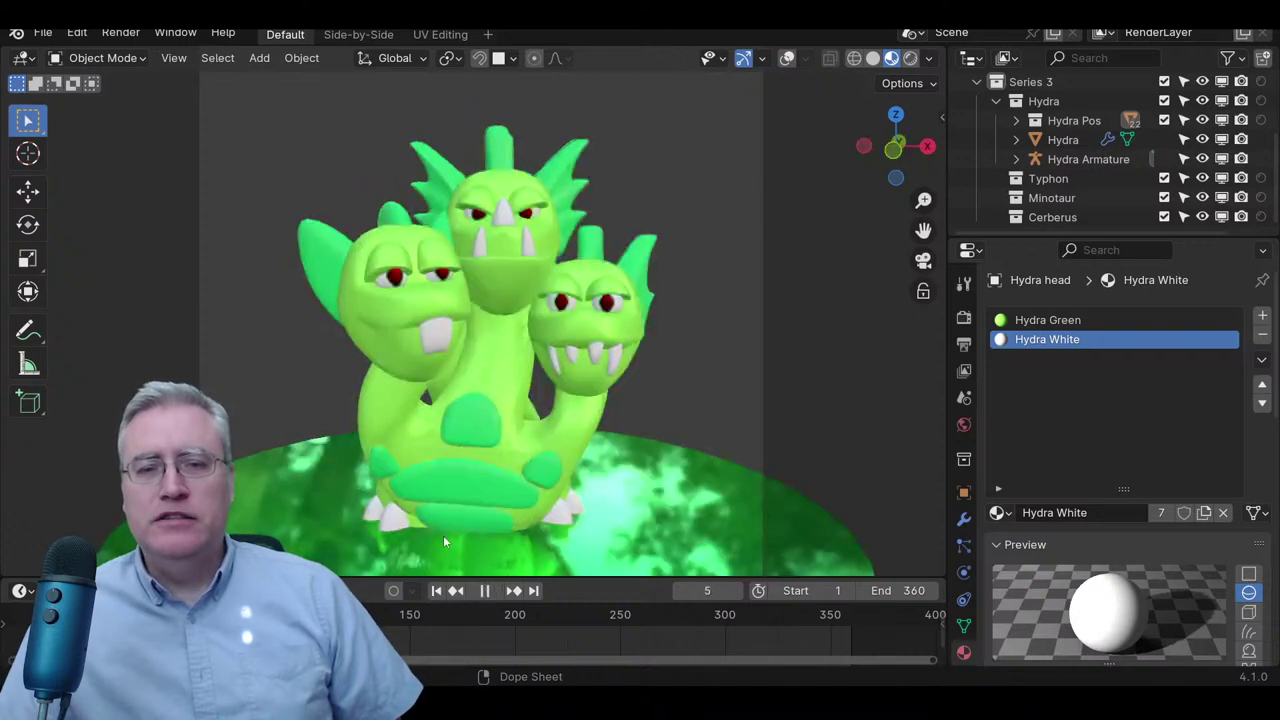
- Leave the camera view and switch the viewport to Solid shading
key(KP_0)
scroll(585, 373, up, 6)
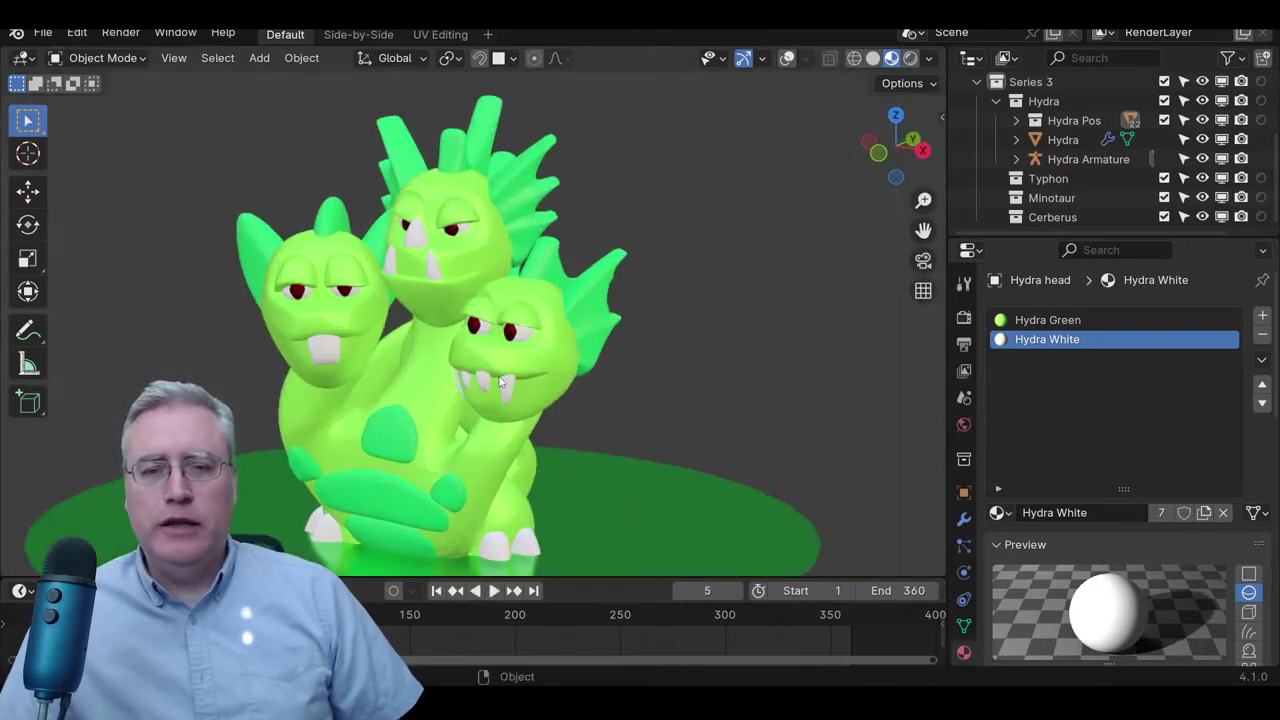
key(z)
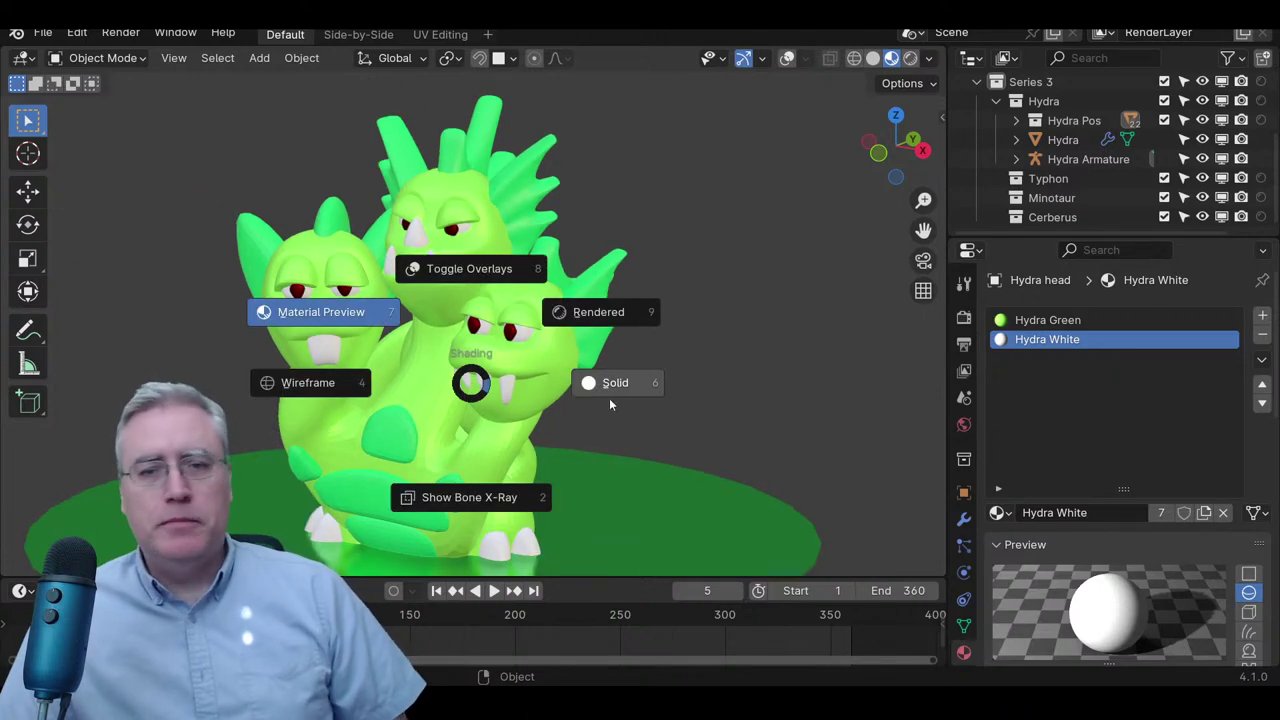
click(610, 402)
middle_drag(400, 401, 452, 396)
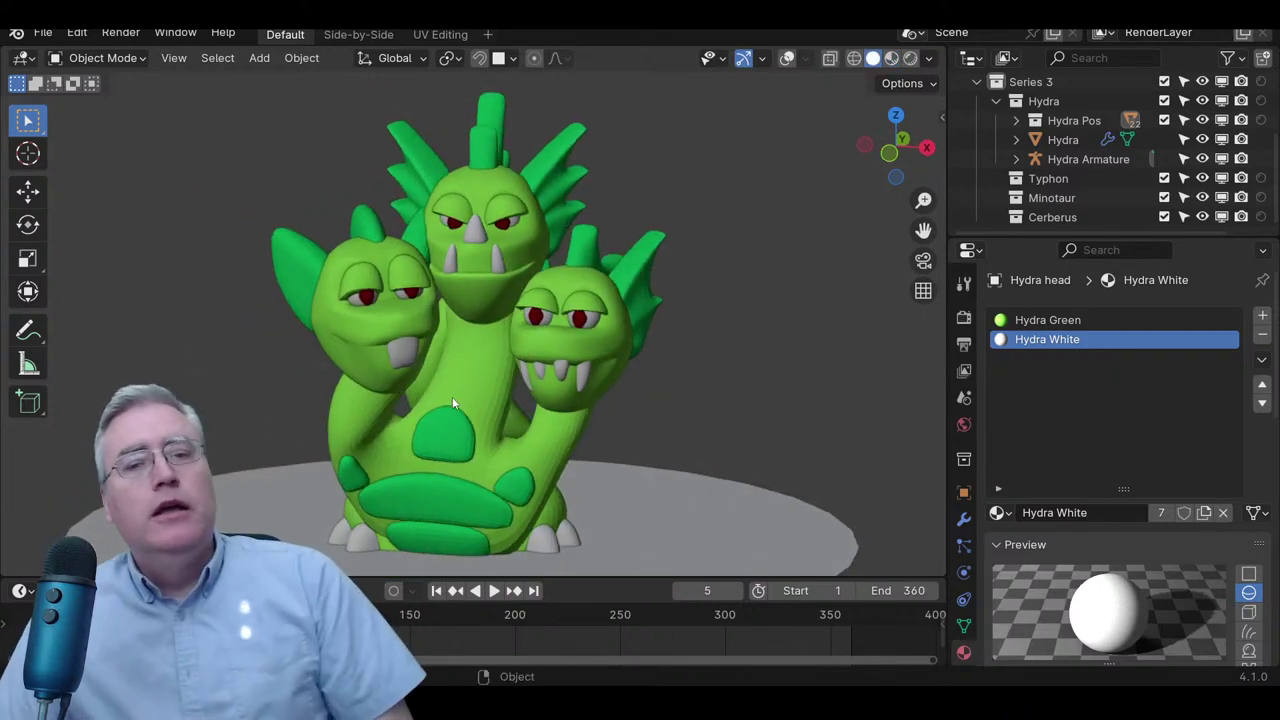
- Turn on the viewport overlays and hide the Camera Objects collection
key(z)
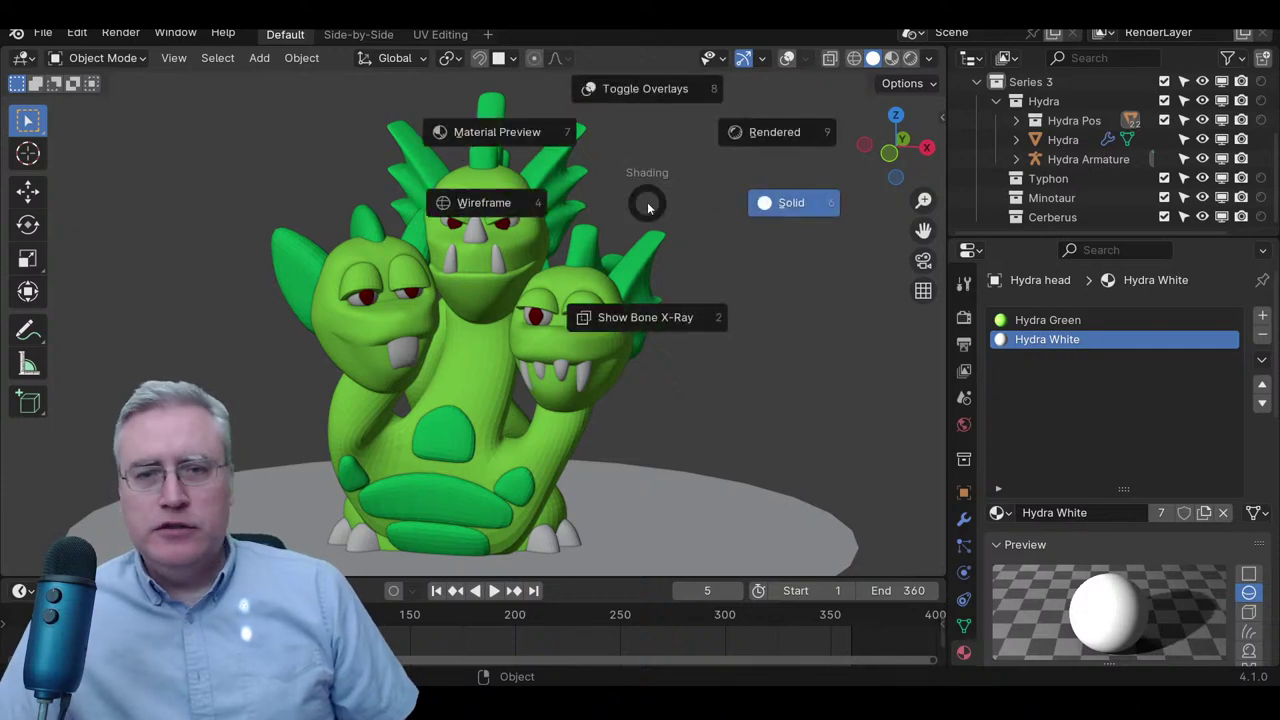
click(645, 92)
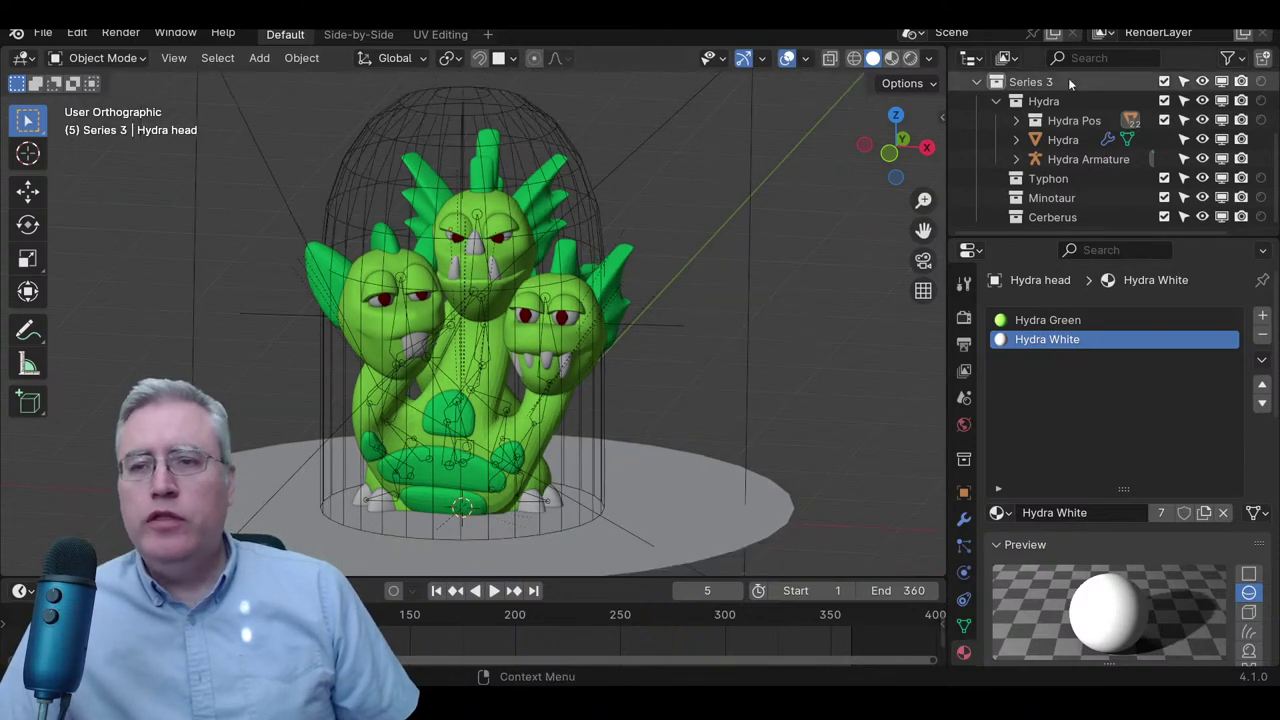
scroll(1150, 103, up, 5)
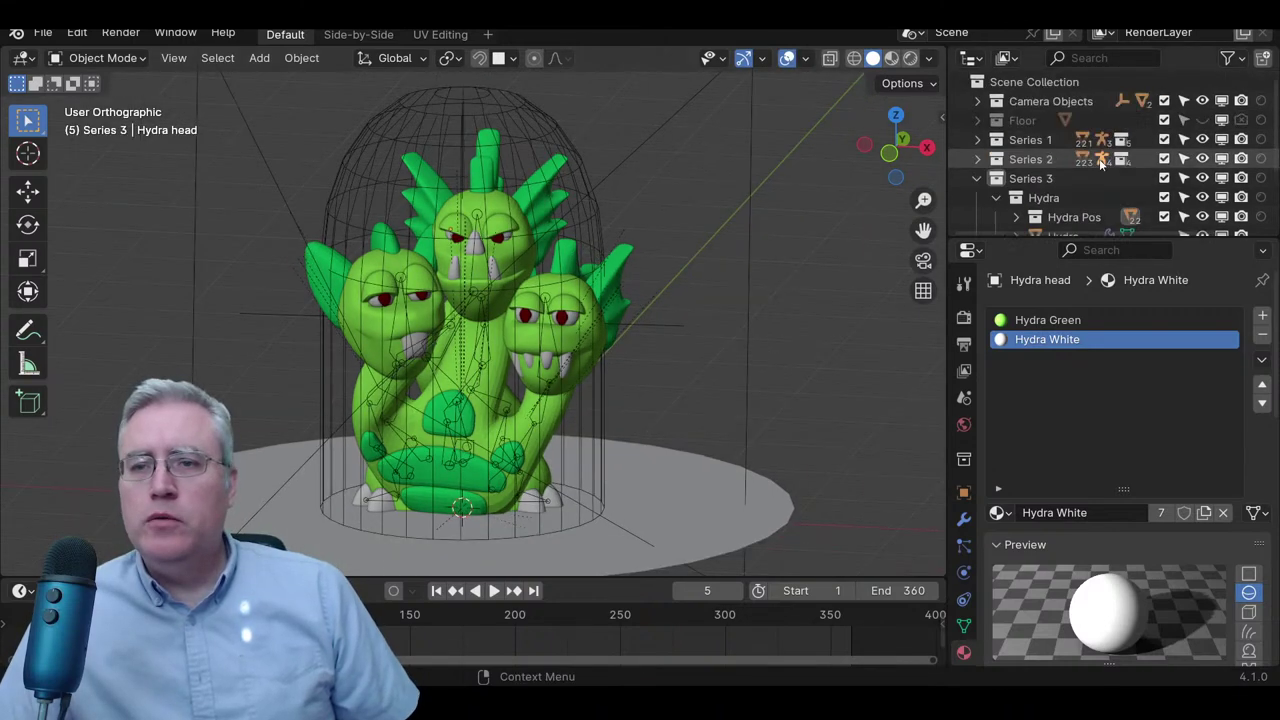
click(1202, 101)
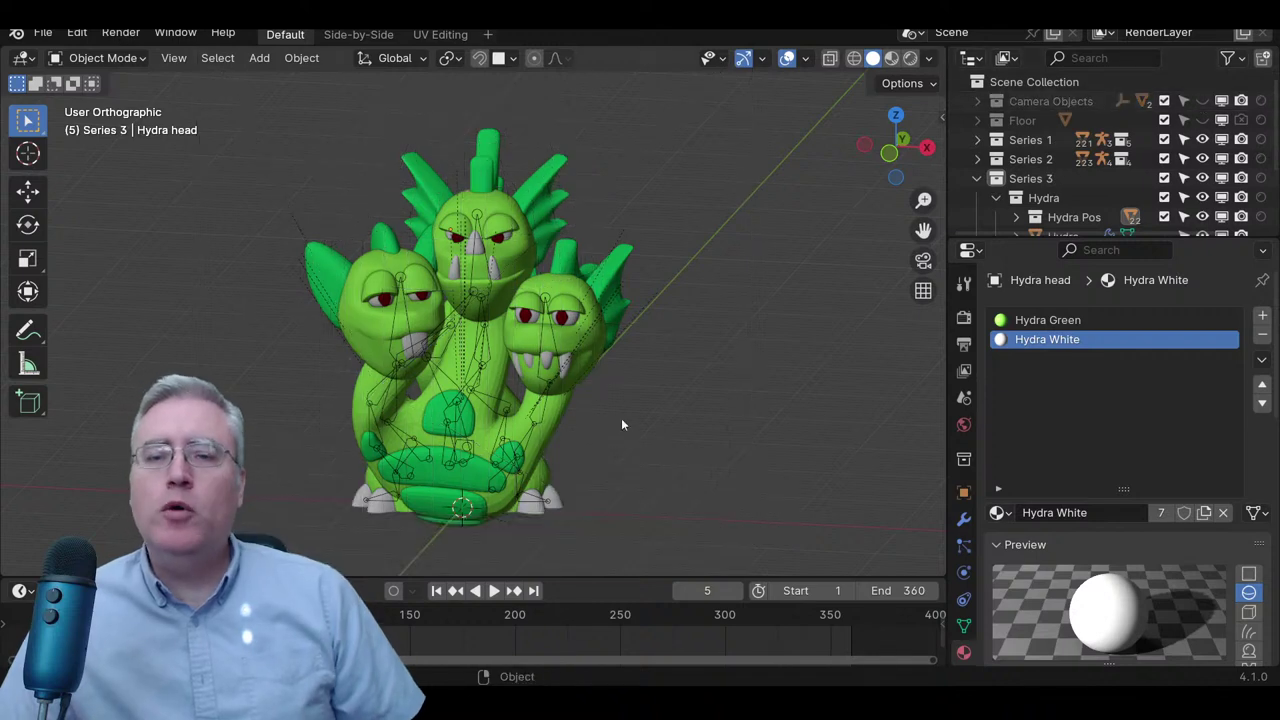
- Examine the hydra's chest plates in close-up from the side and from the front
scroll(621, 418, up, 4)
middle_drag(530, 438, 415, 470)
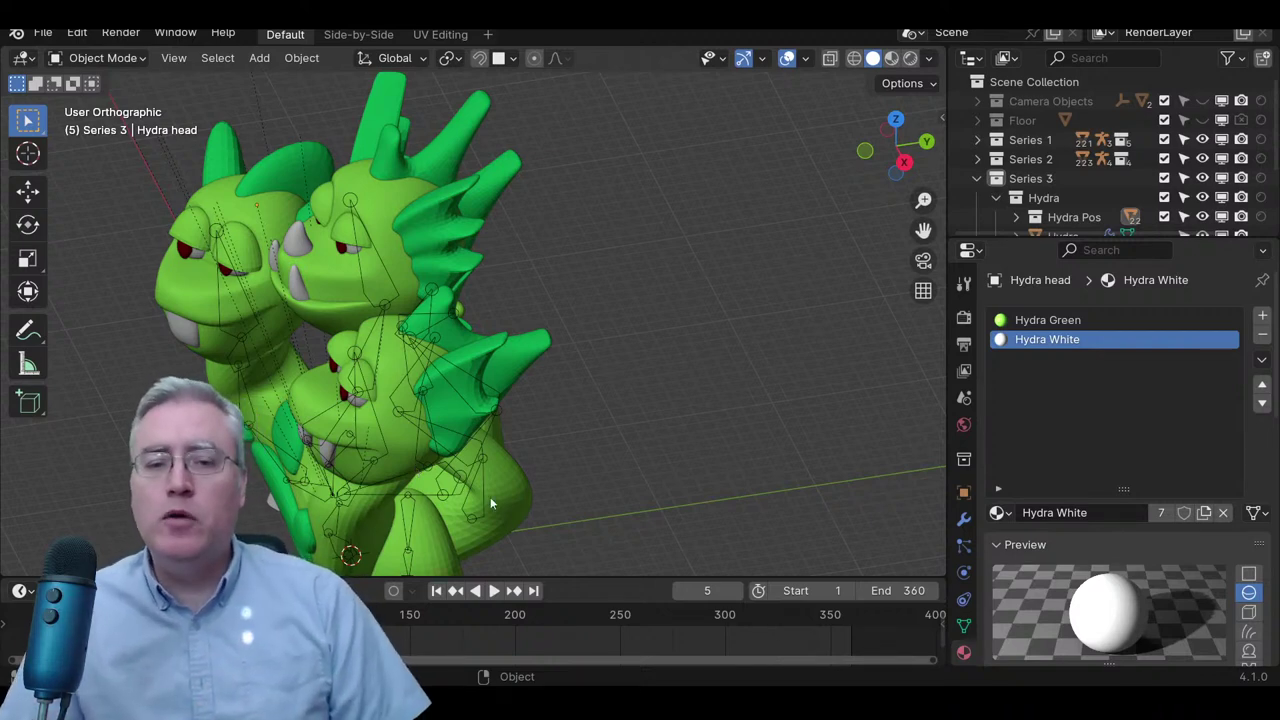
middle_drag(490, 497, 470, 378)
scroll(516, 435, up, 2)
scroll(470, 378, up, 5)
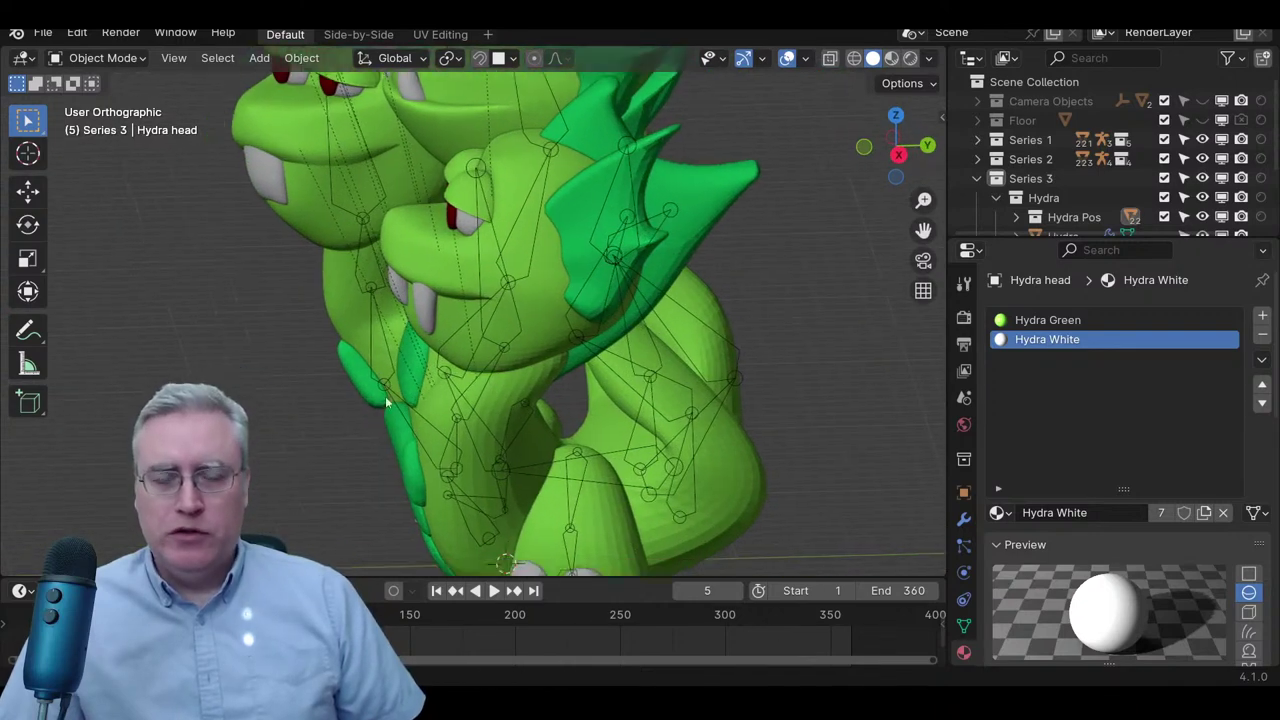
shift+middle_drag(330, 434, 472, 327)
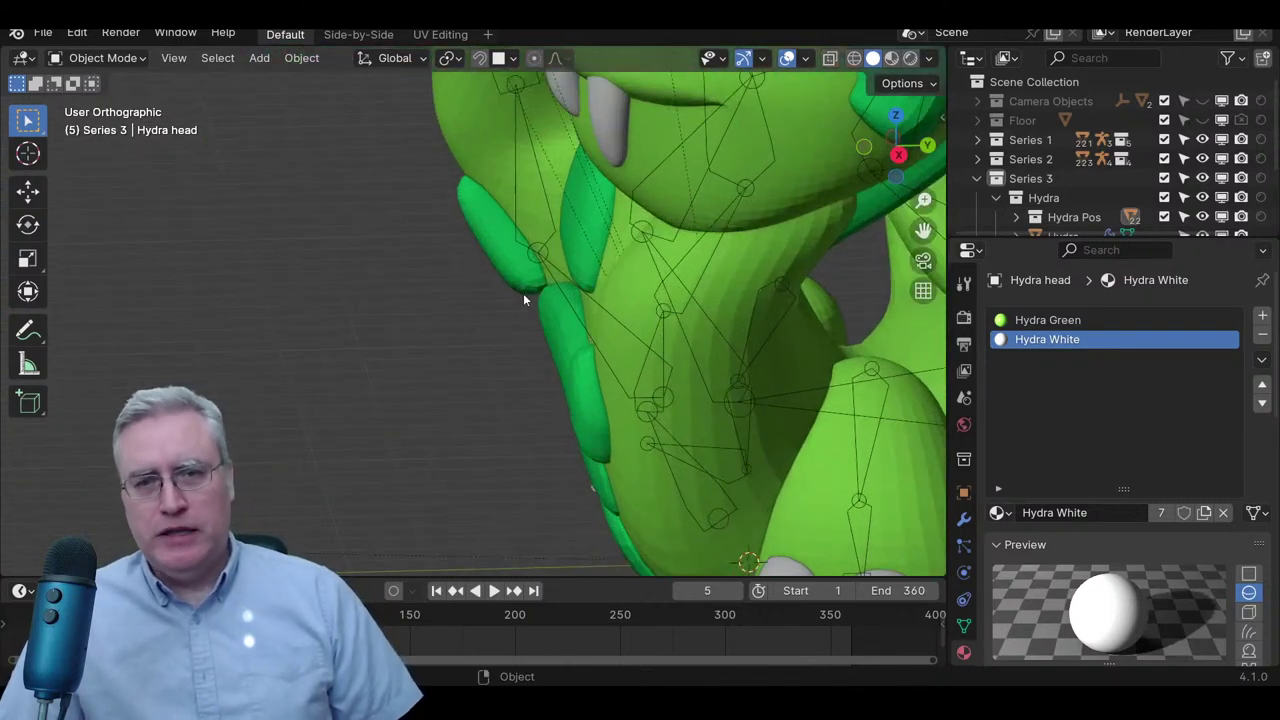
middle_drag(495, 303, 406, 276)
scroll(385, 272, down, 3)
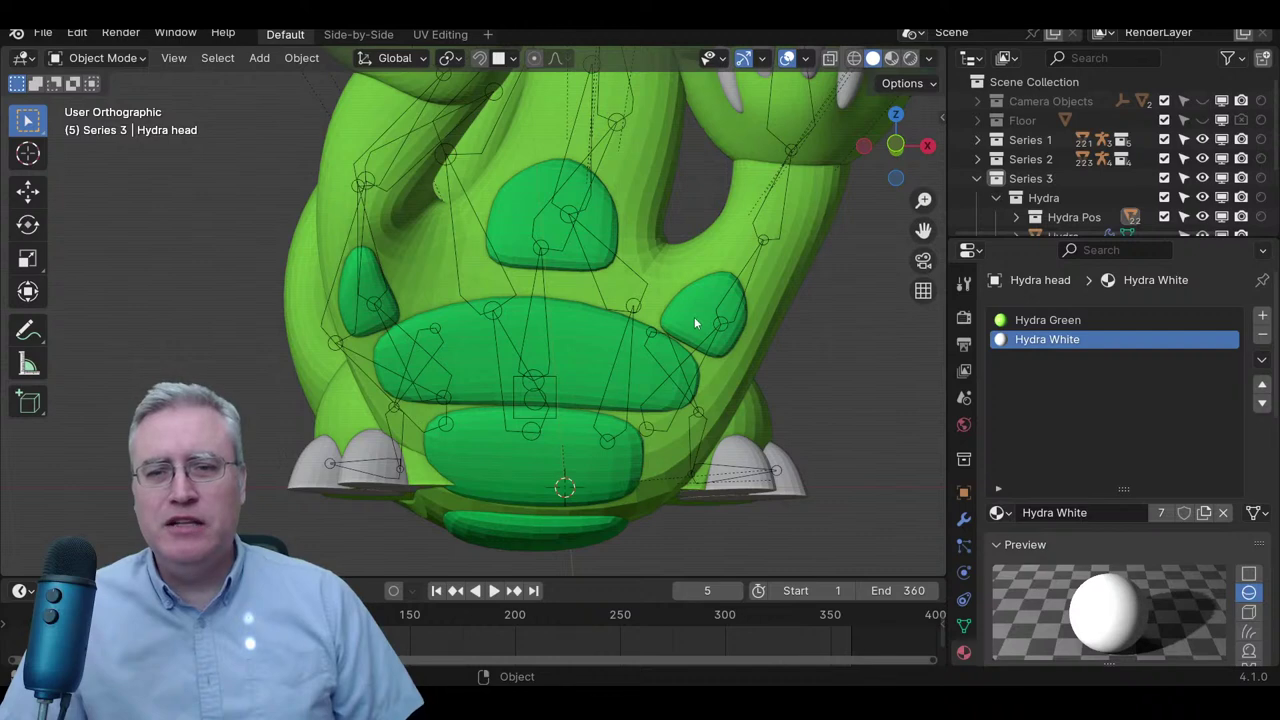
- Move the selected side plate of the Hydra Chest mesh about -0.74 mm along the global X axis
click(578, 360)
key(Tab)
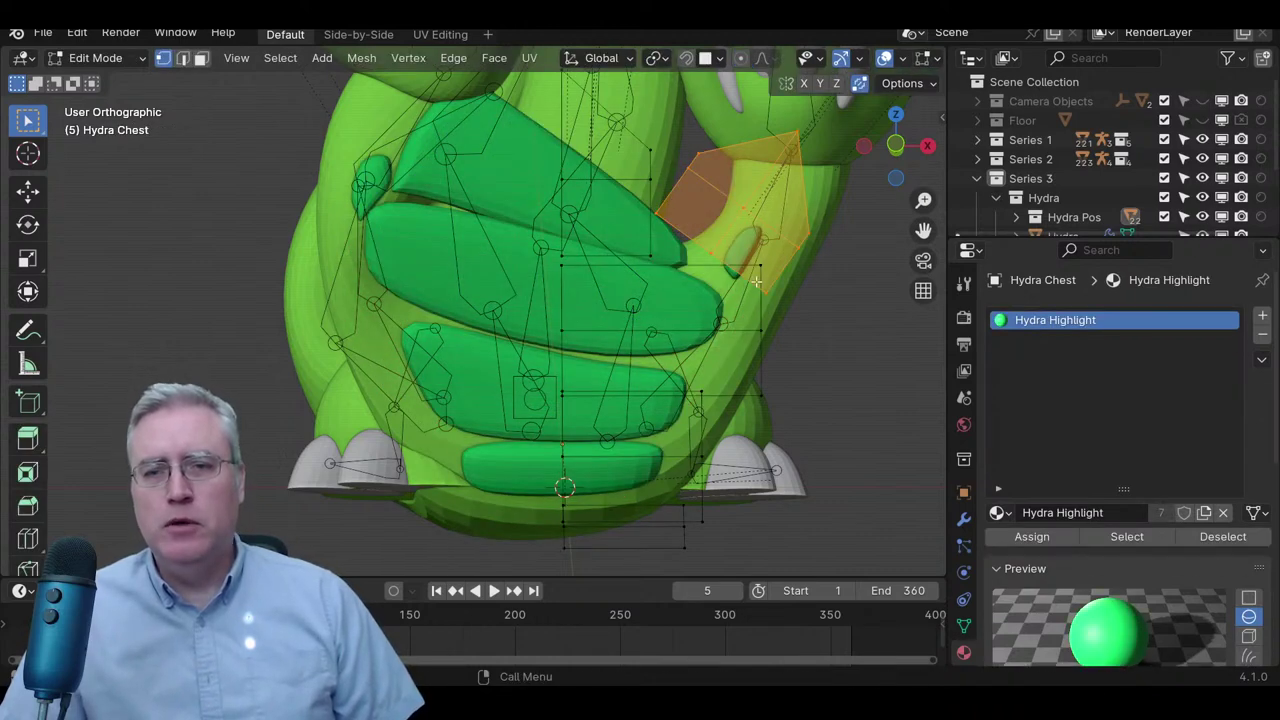
key(g)
key(x)
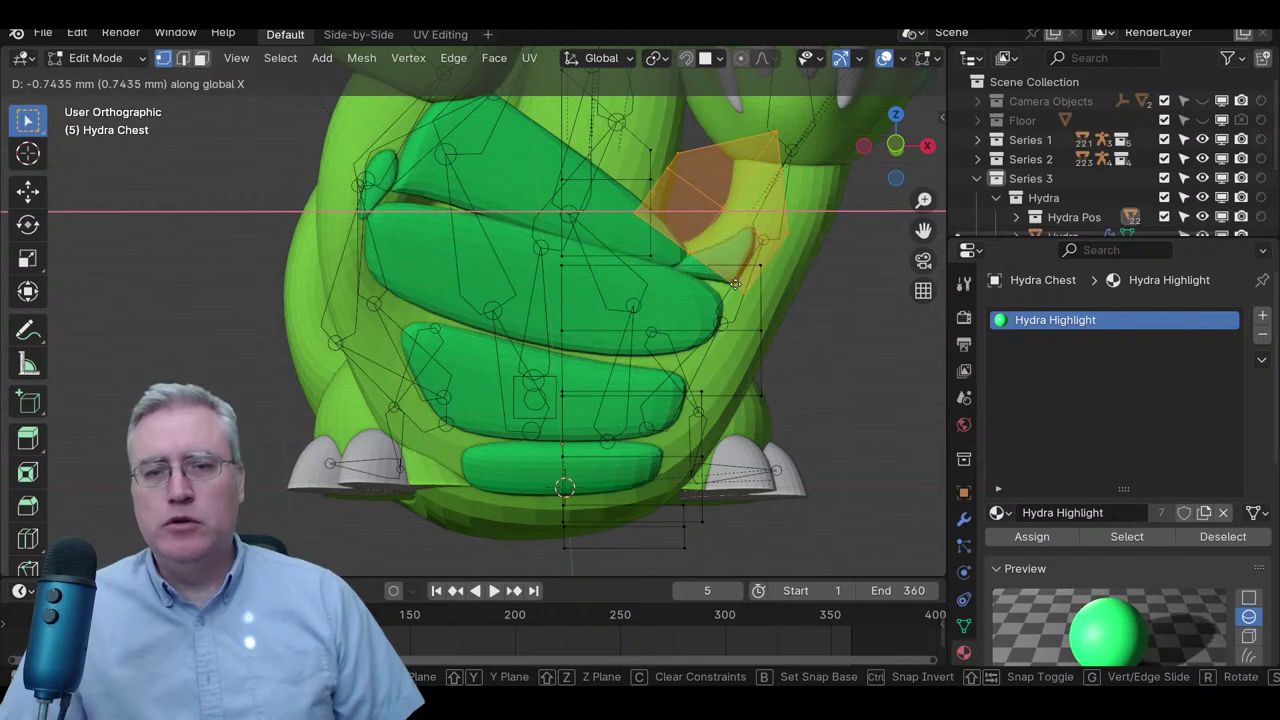
click(735, 284)
key(Tab)
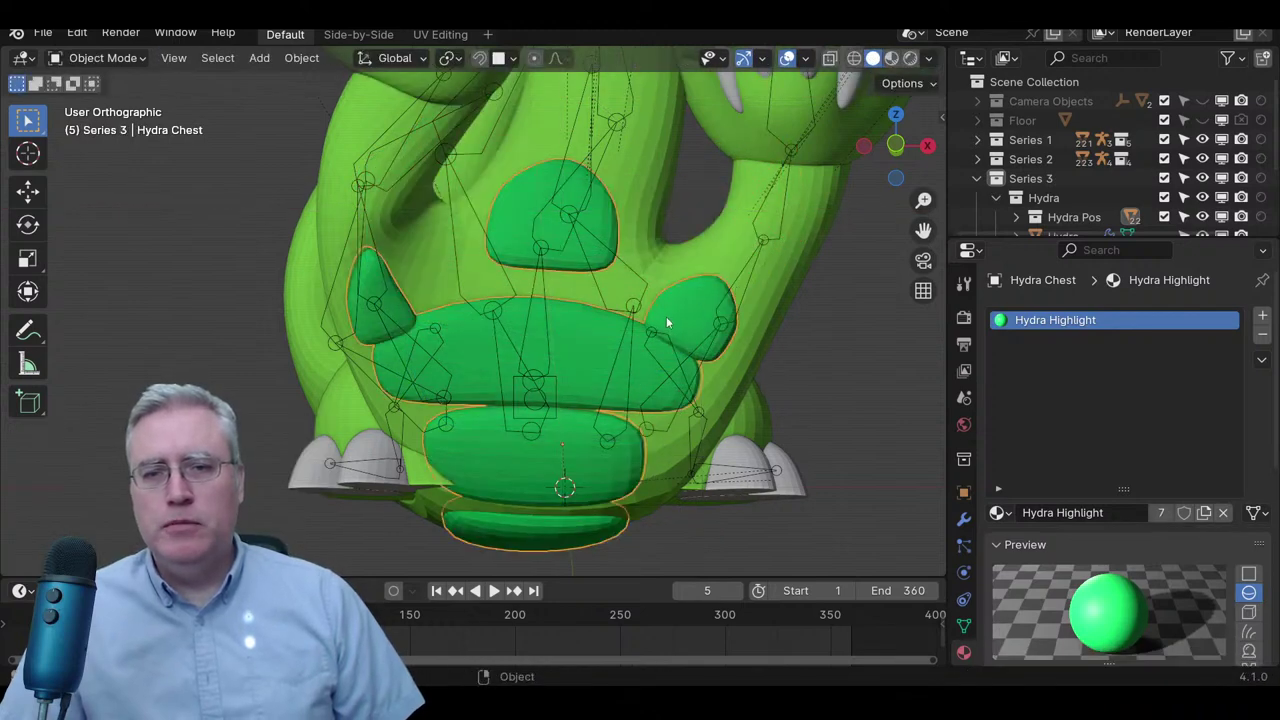
- Enlarge the selected side plate of the Hydra Chest mesh uniformly to about 1.2 times its size
key(Tab)
key(s)
key(x)
key(x)
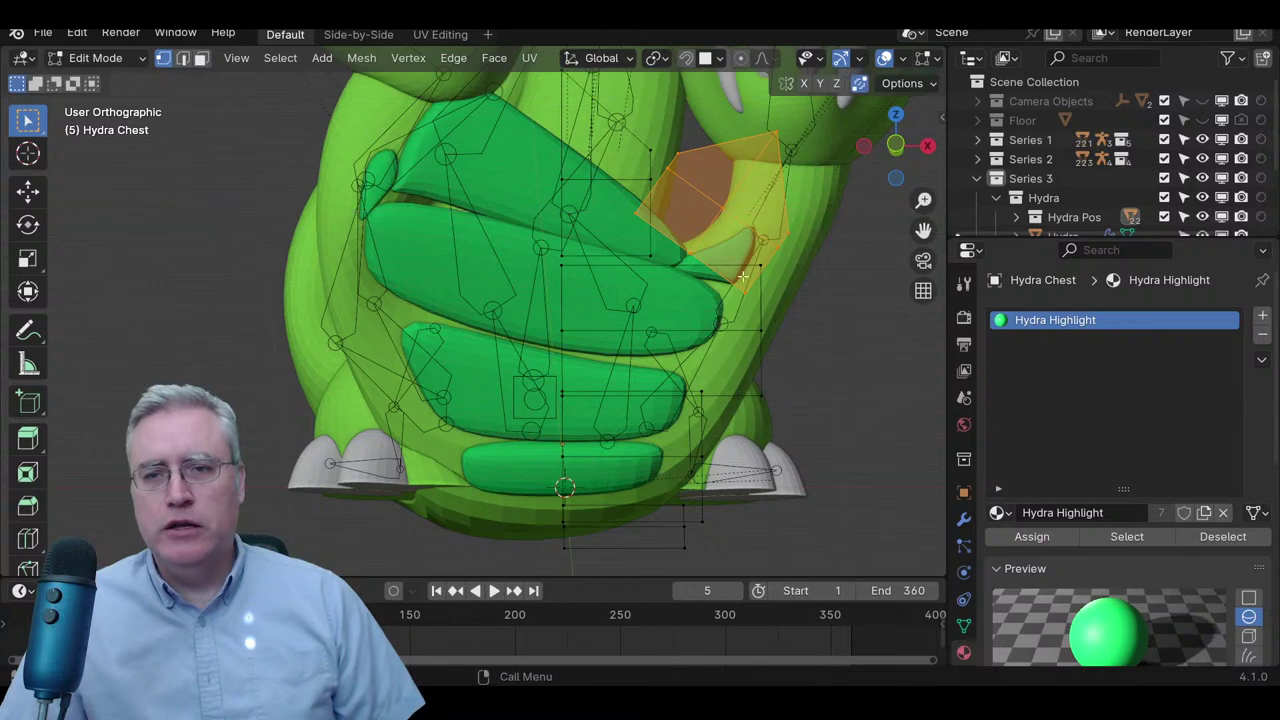
key(x)
click(760, 286)
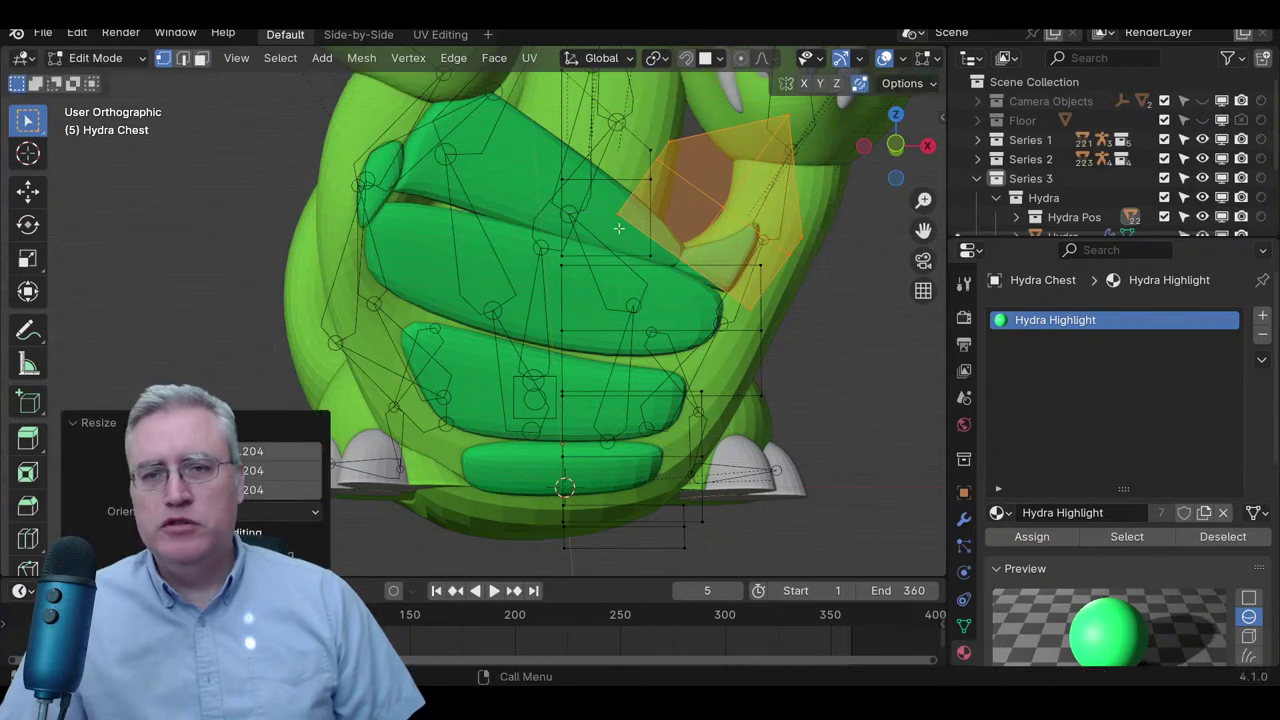
- Select the lower edge of the chest's side plate and slide it along the neighbouring edges, then return to Object Mode
key(alt+a)
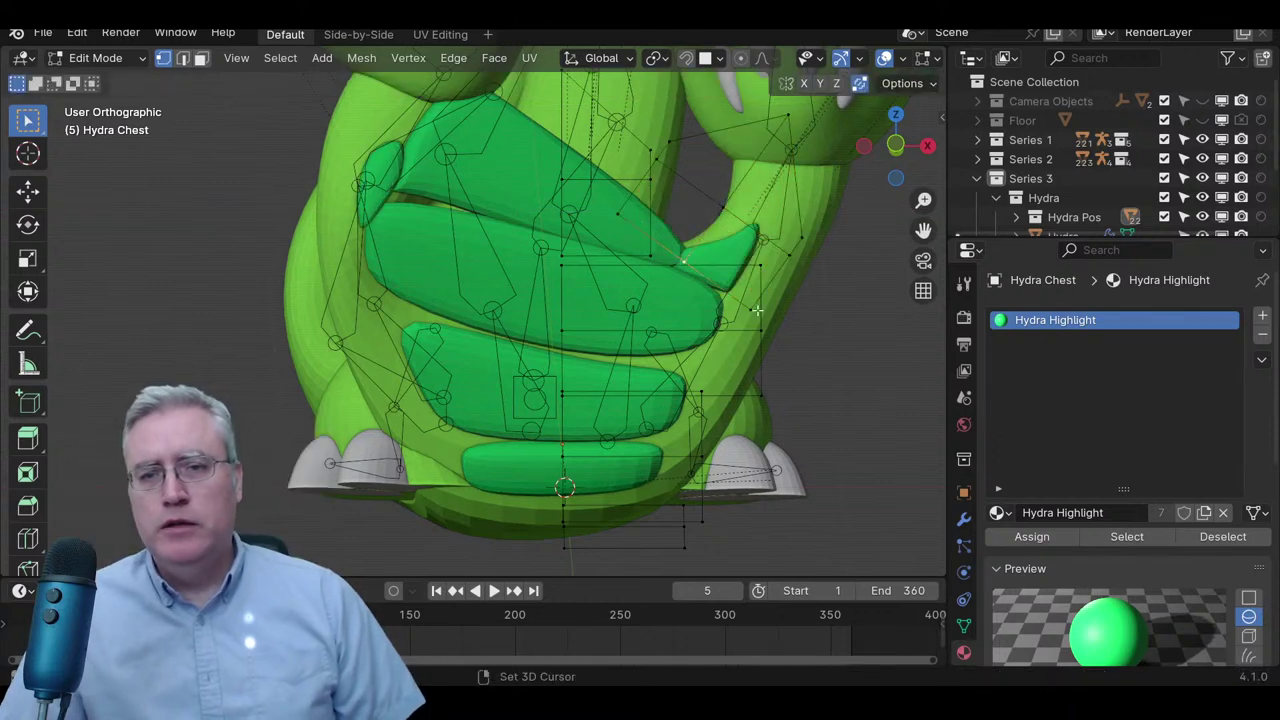
key(z)
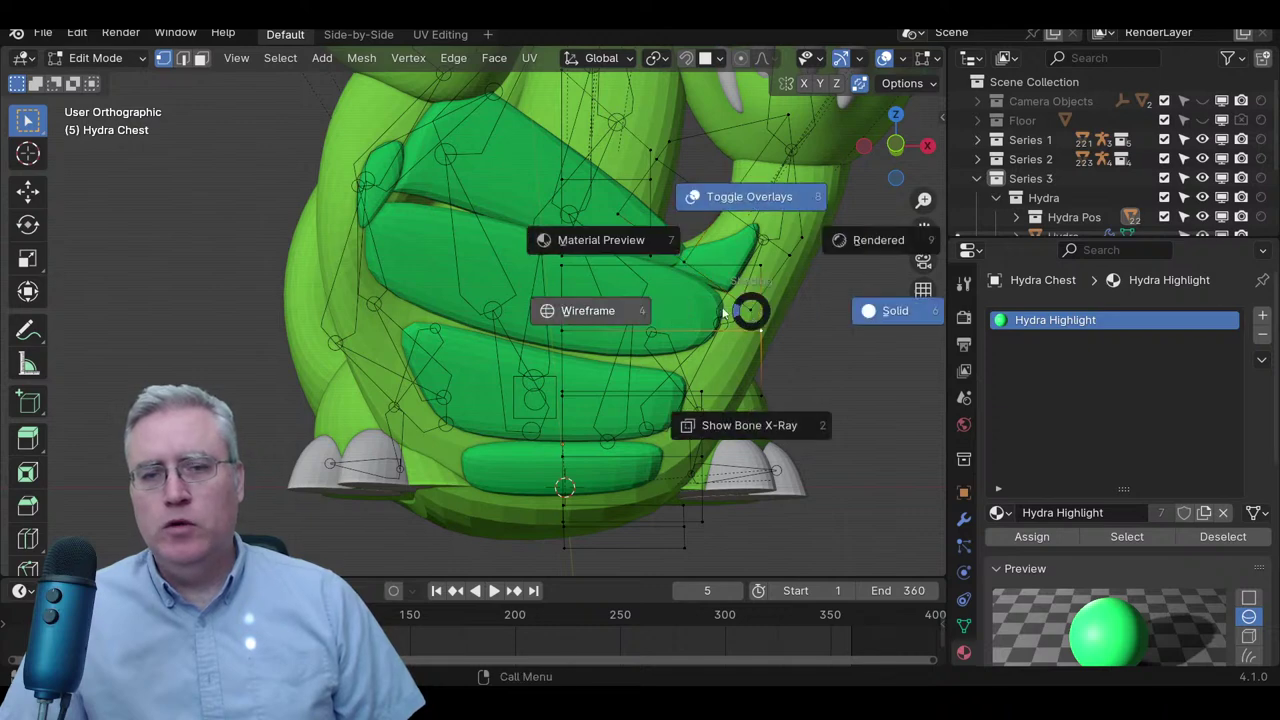
key(4)
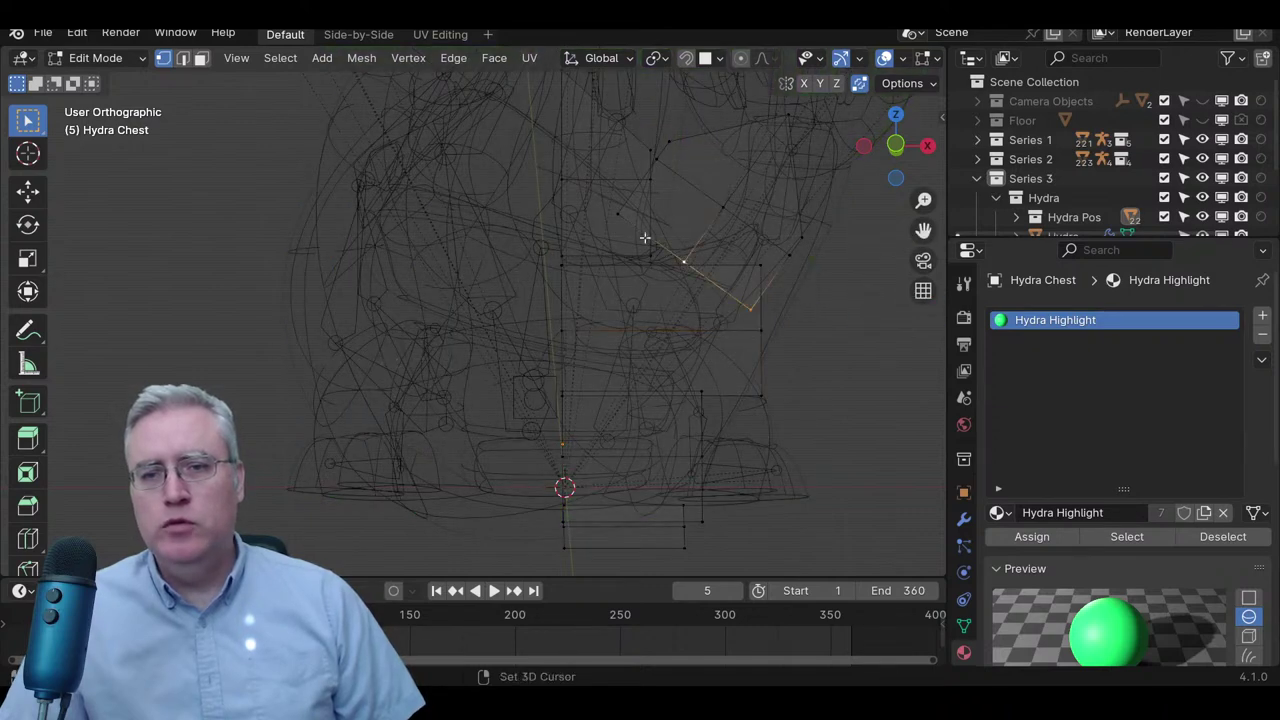
key(z)
key(6)
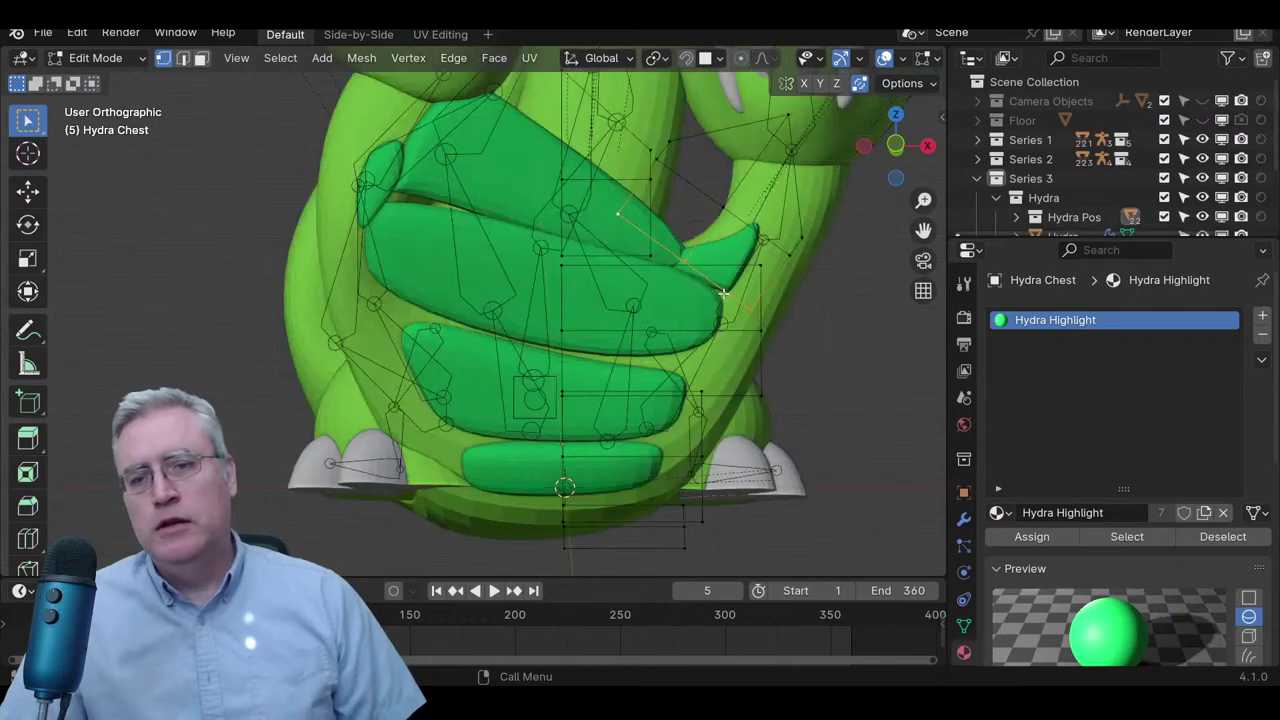
key(g)
key(g)
click(729, 290)
key(Tab)
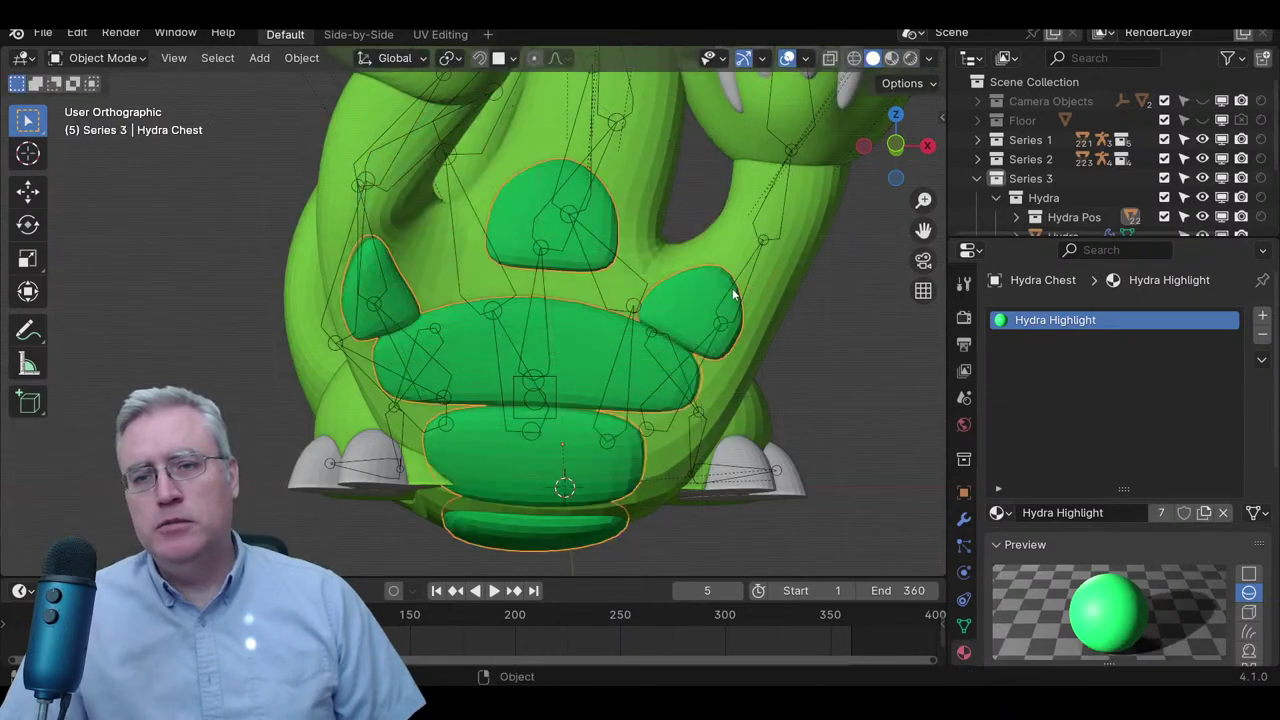
- Examine the whole hydra and its three heads in close-up from the front
middle_drag(516, 280, 440, 287)
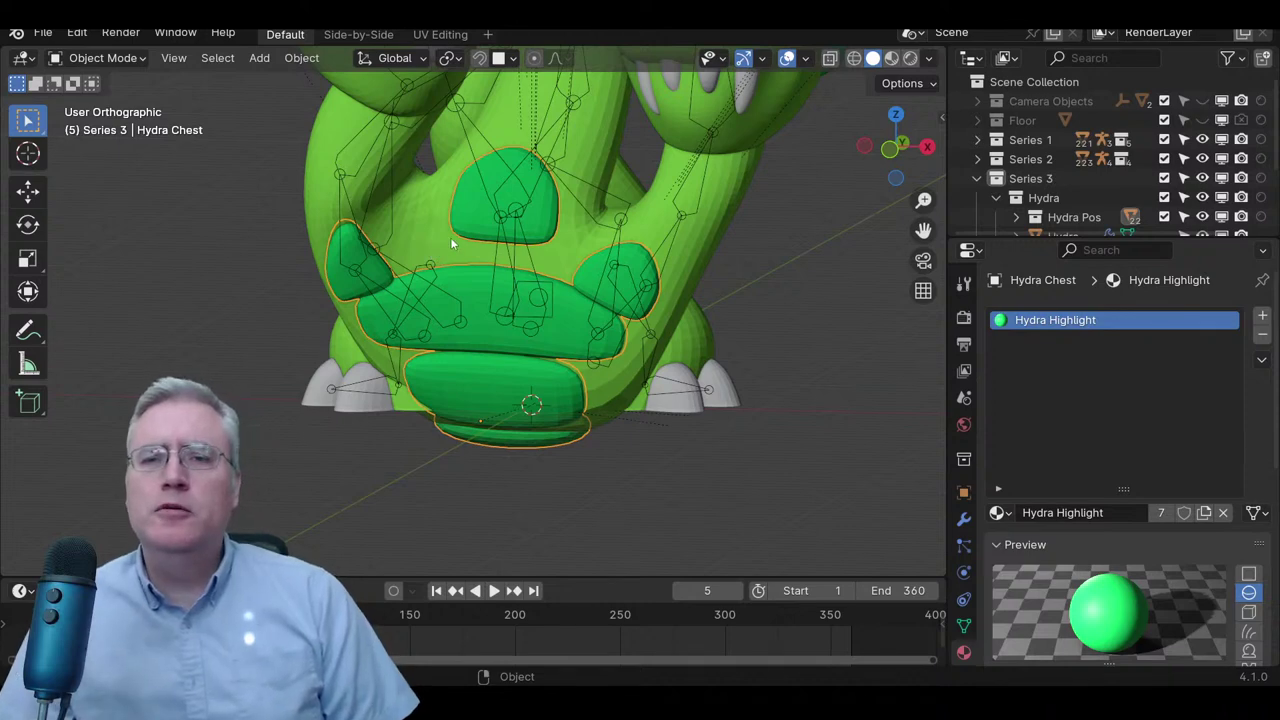
scroll(556, 207, down, 3)
shift+middle_drag(572, 200, 646, 291)
scroll(645, 308, up, 3)
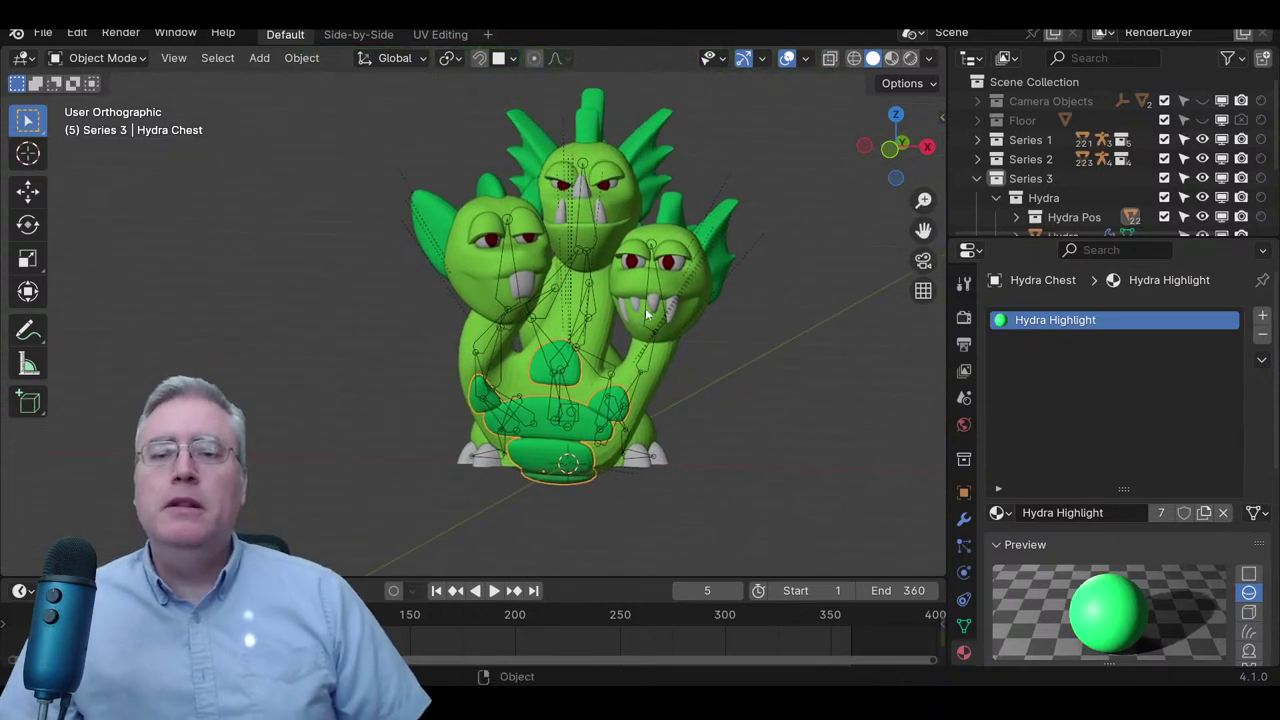
middle_drag(619, 333, 537, 400)
scroll(536, 400, up, 2)
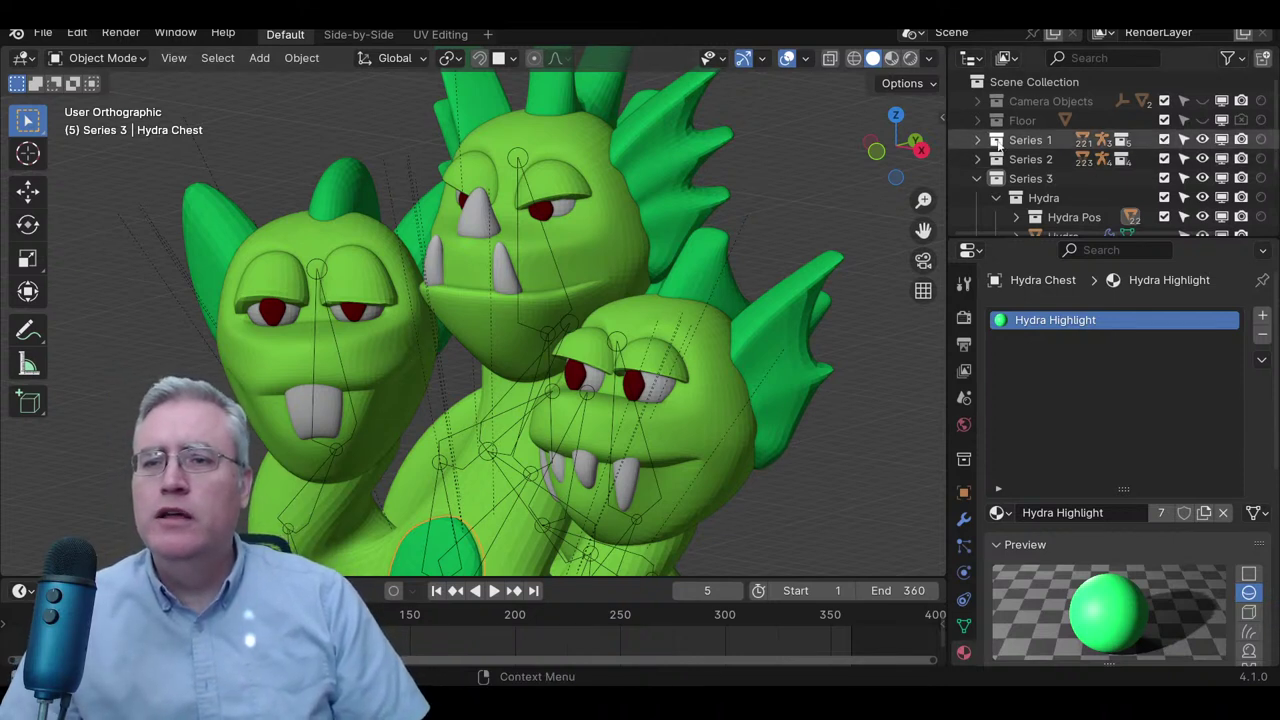
- Show the Cthluhu collection from Series 1 to compare it with the hydra, then hide it again
click(975, 141)
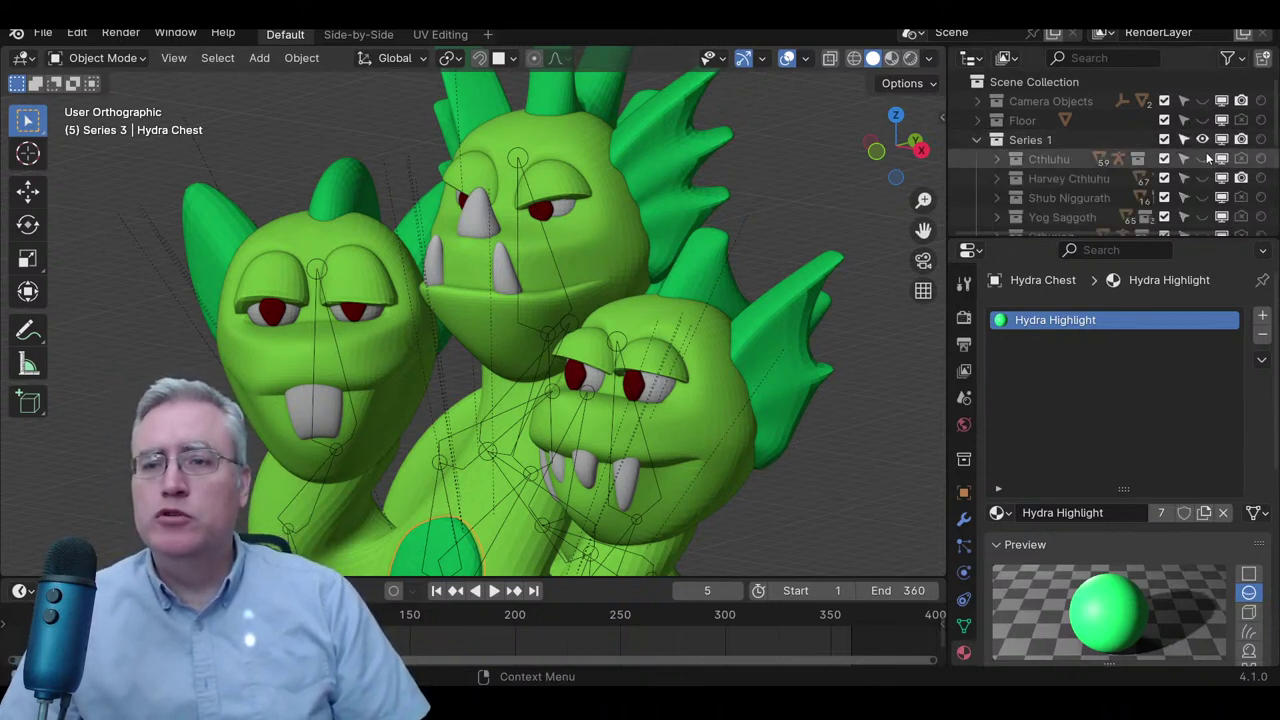
click(1202, 158)
scroll(693, 233, down, 3)
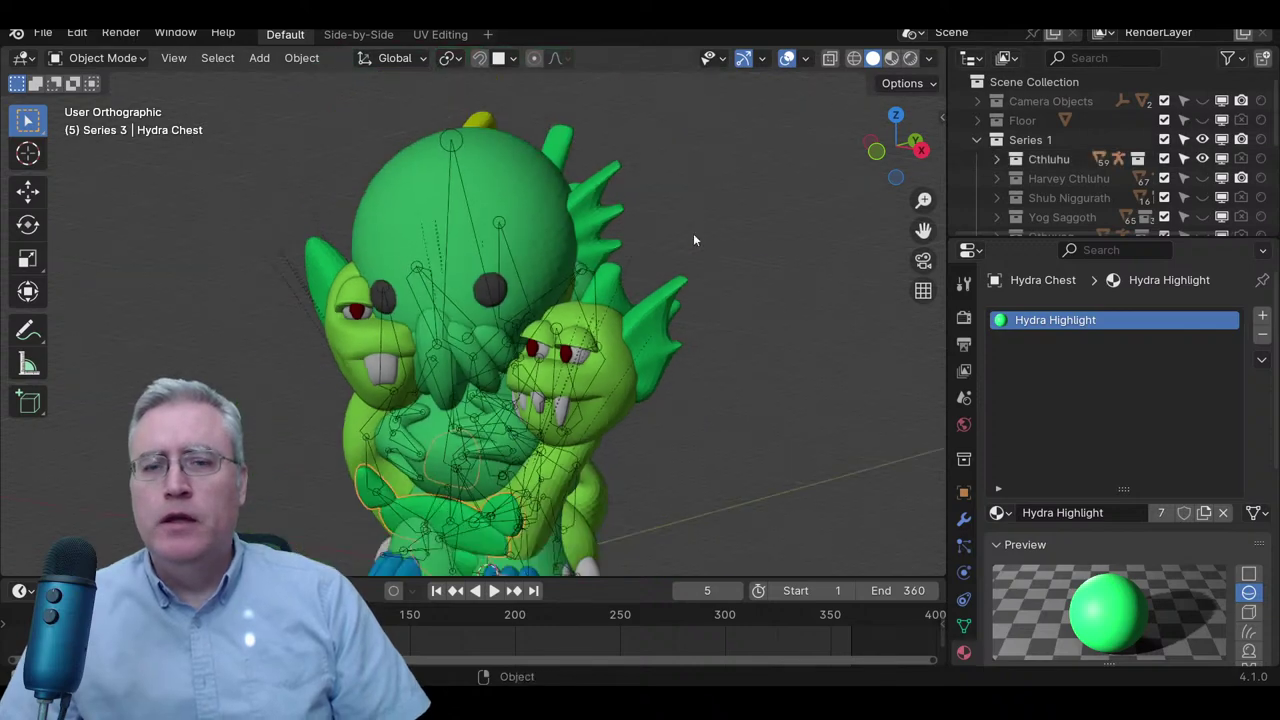
mouse_move(693, 233)
middle_down()
mouse_move(560, 236)
mouse_move(630, 242)
mouse_move(676, 224)
middle_up()
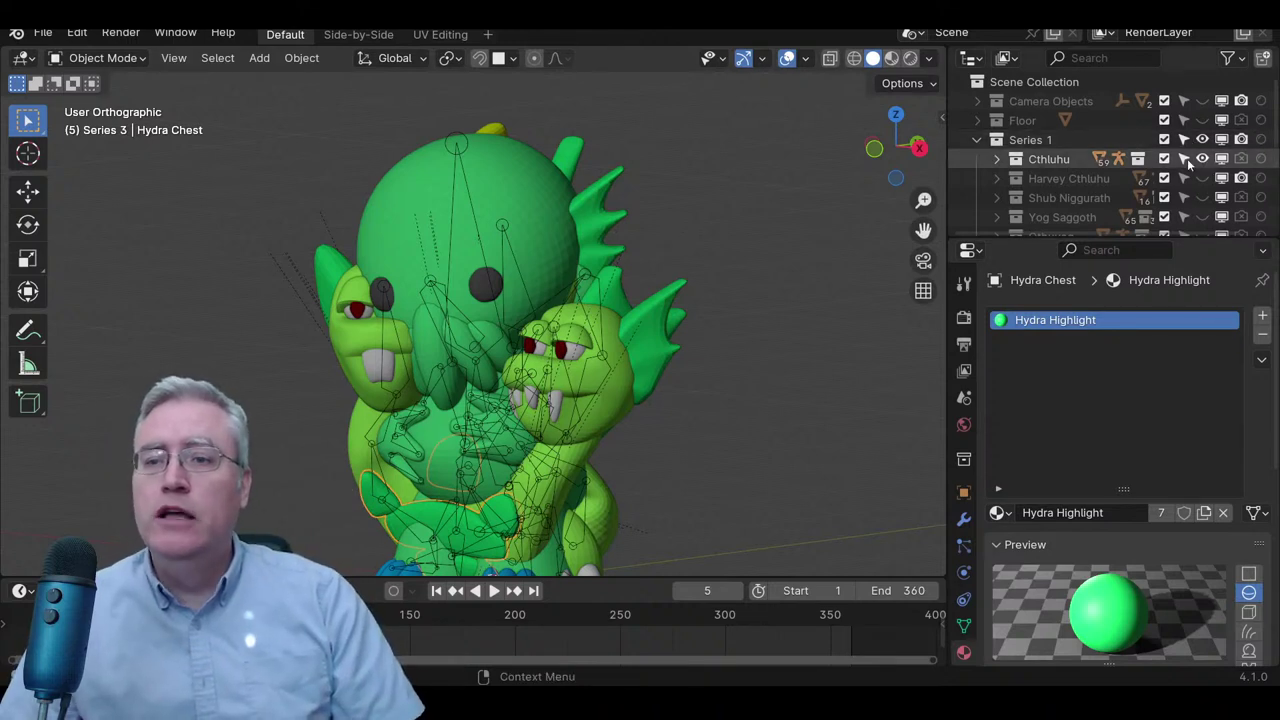
key(h)
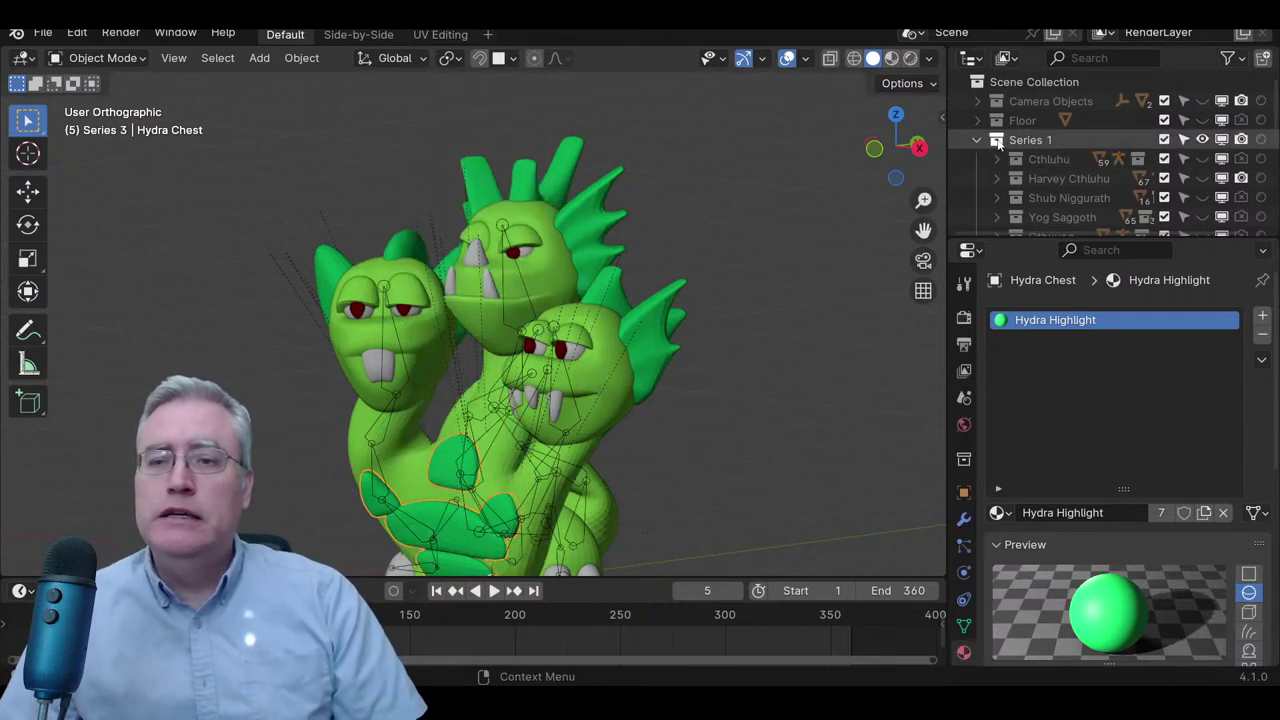
click(977, 139)
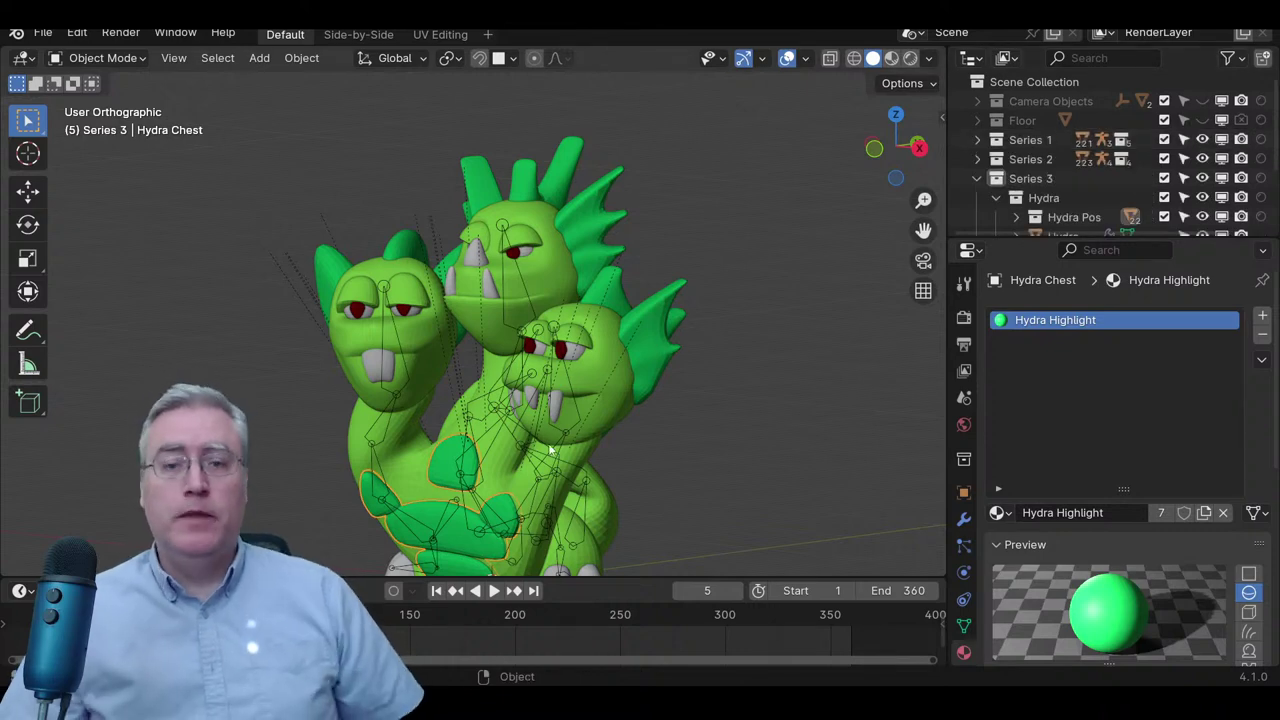
- Select the Hydra Armature from behind the model and switch it to Pose Mode
scroll(548, 452, up, 5)
middle_drag(597, 440, 542, 303)
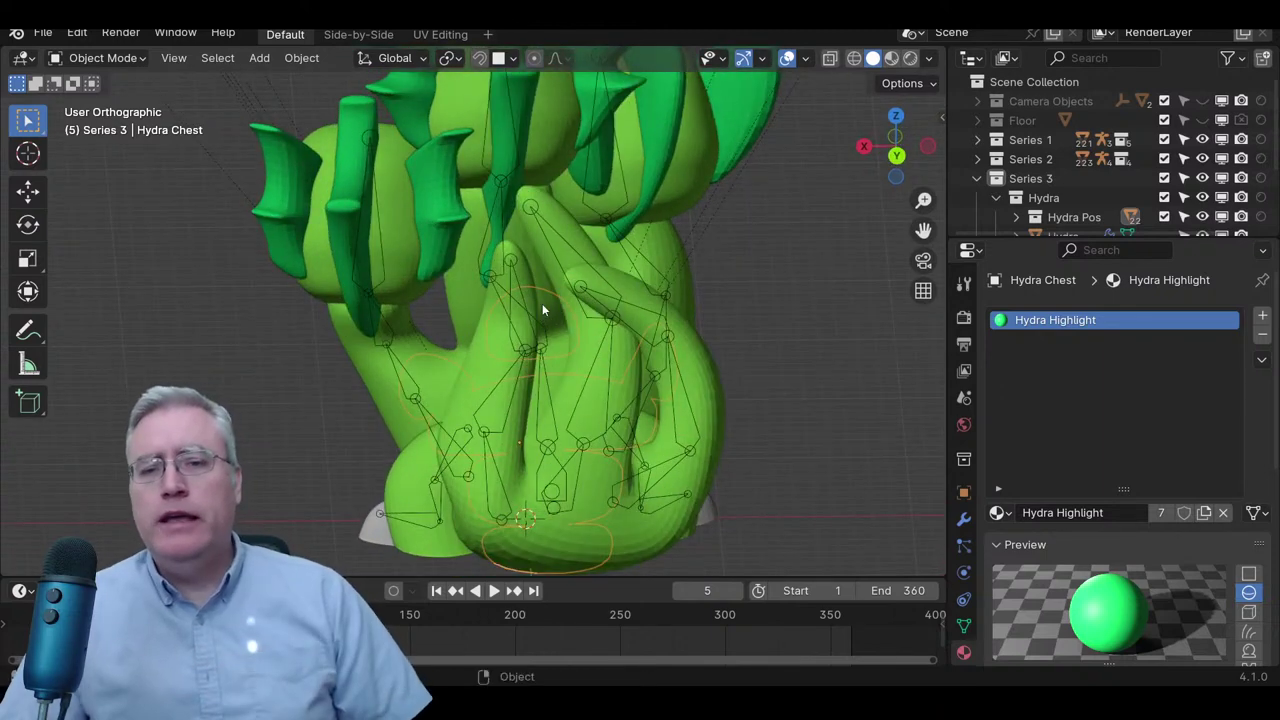
click(518, 318)
key(ctrl+Tab)
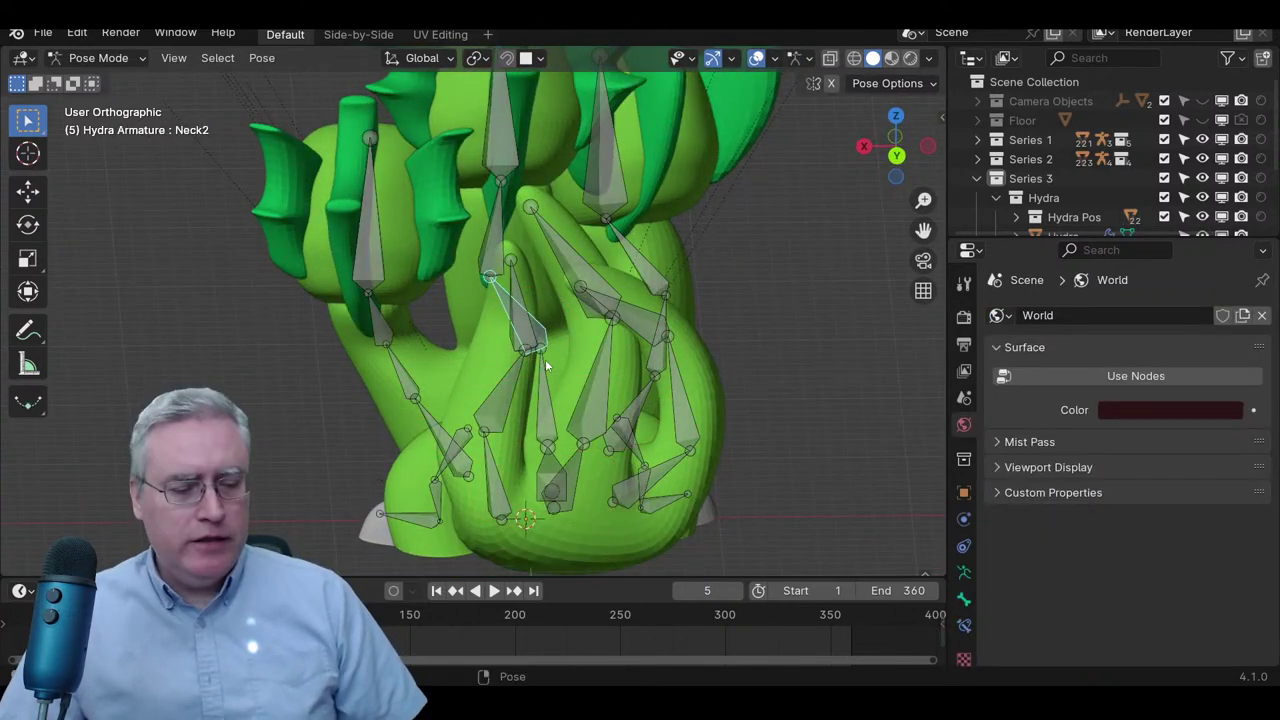
- Return to Object Mode and show the Hydra Armature in its Rest Position, then restore its Pose Position
key(ctrl+Tab)
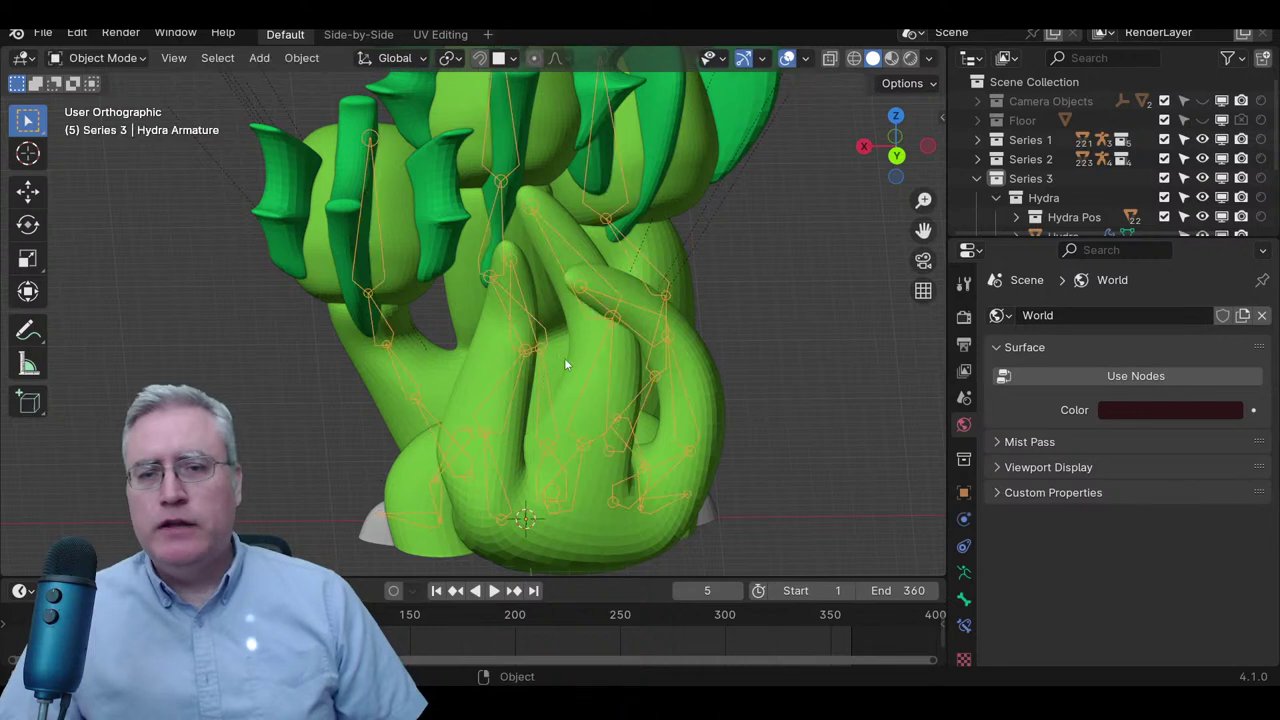
click(965, 571)
click(1160, 378)
middle_drag(620, 440, 614, 257)
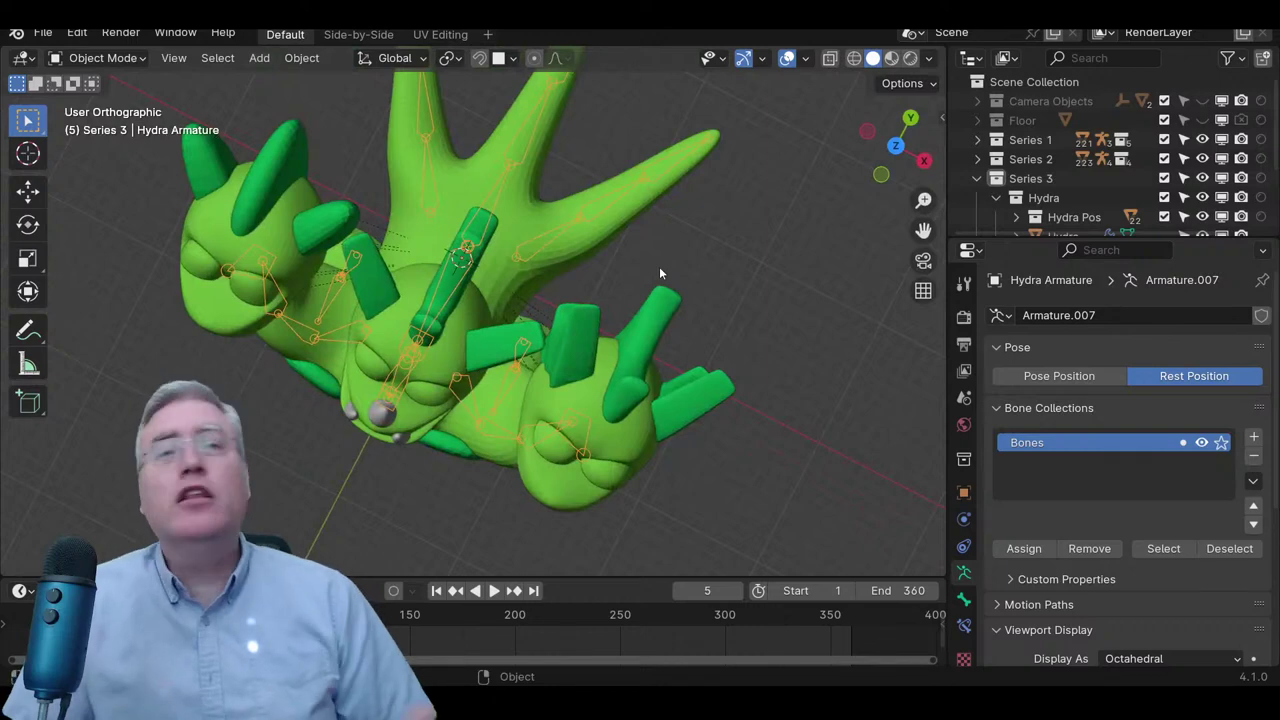
middle_drag(659, 266, 395, 263)
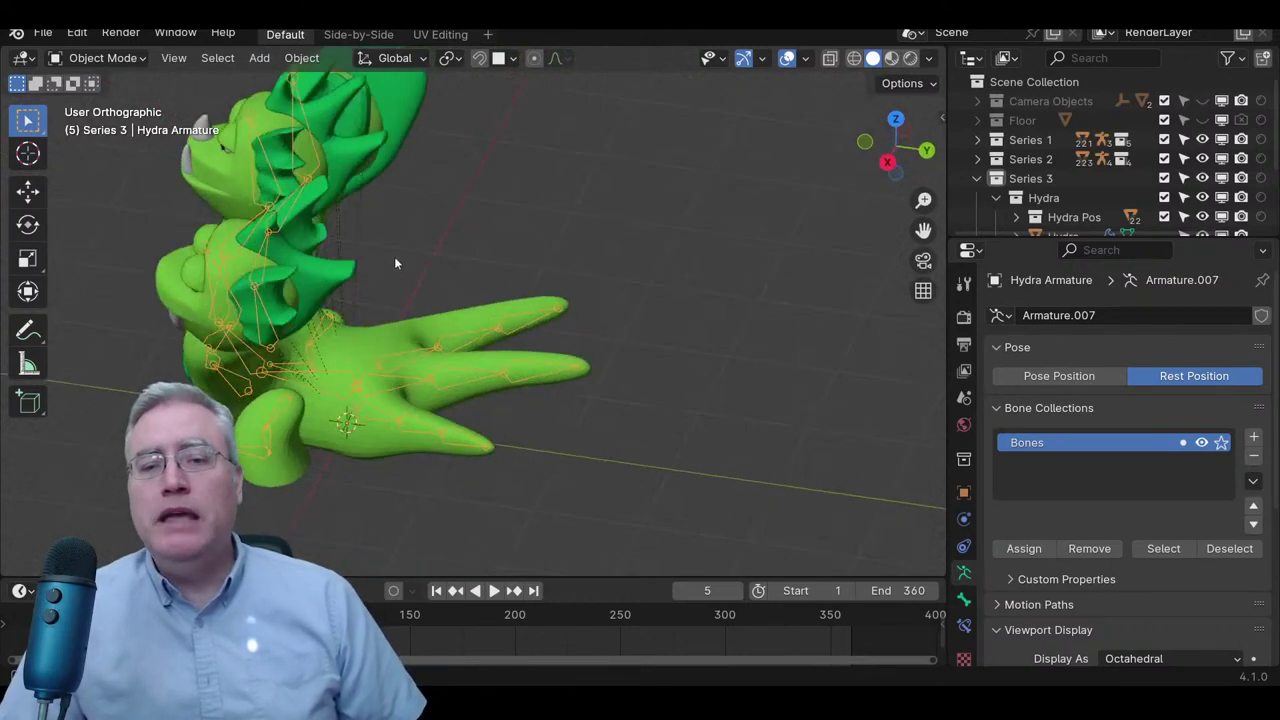
click(1057, 378)
- Examine the posed hydra's three heads and their faces from the front and the side
middle_drag(680, 327, 573, 341)
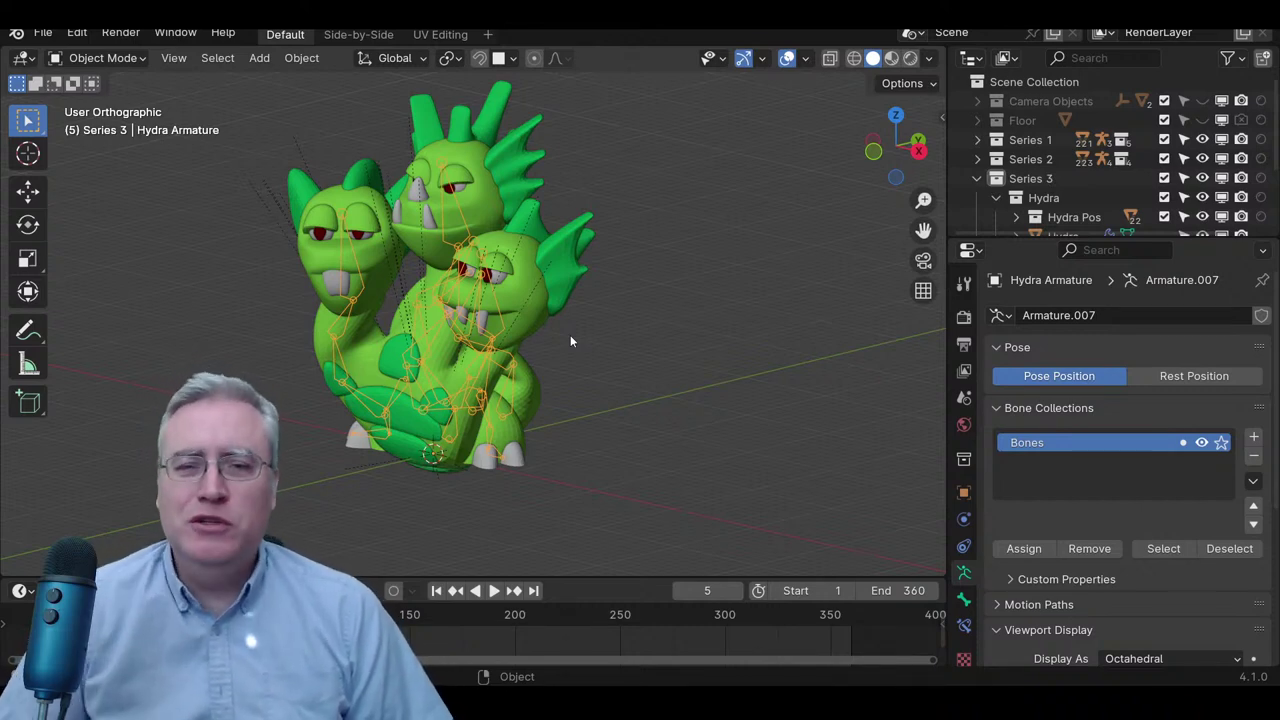
middle_drag(418, 343, 475, 300)
scroll(567, 301, up, 3)
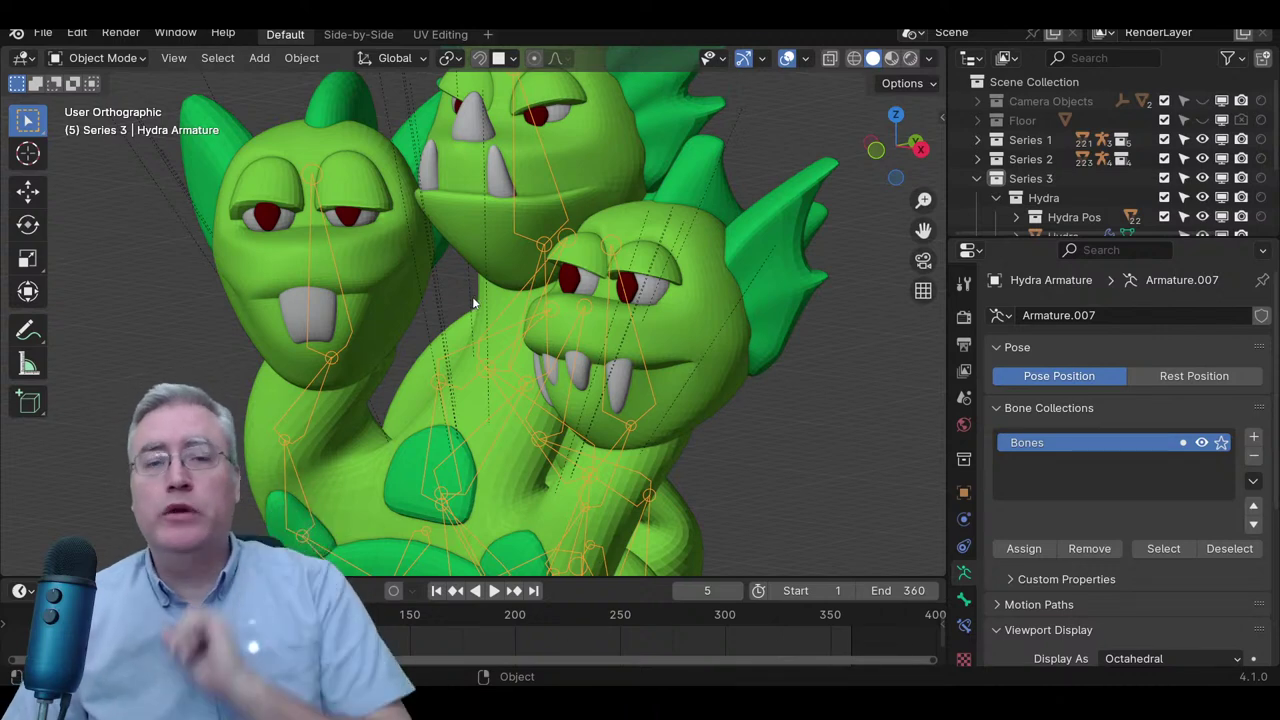
scroll(314, 259, down, 3)
middle_drag(312, 259, 420, 320)
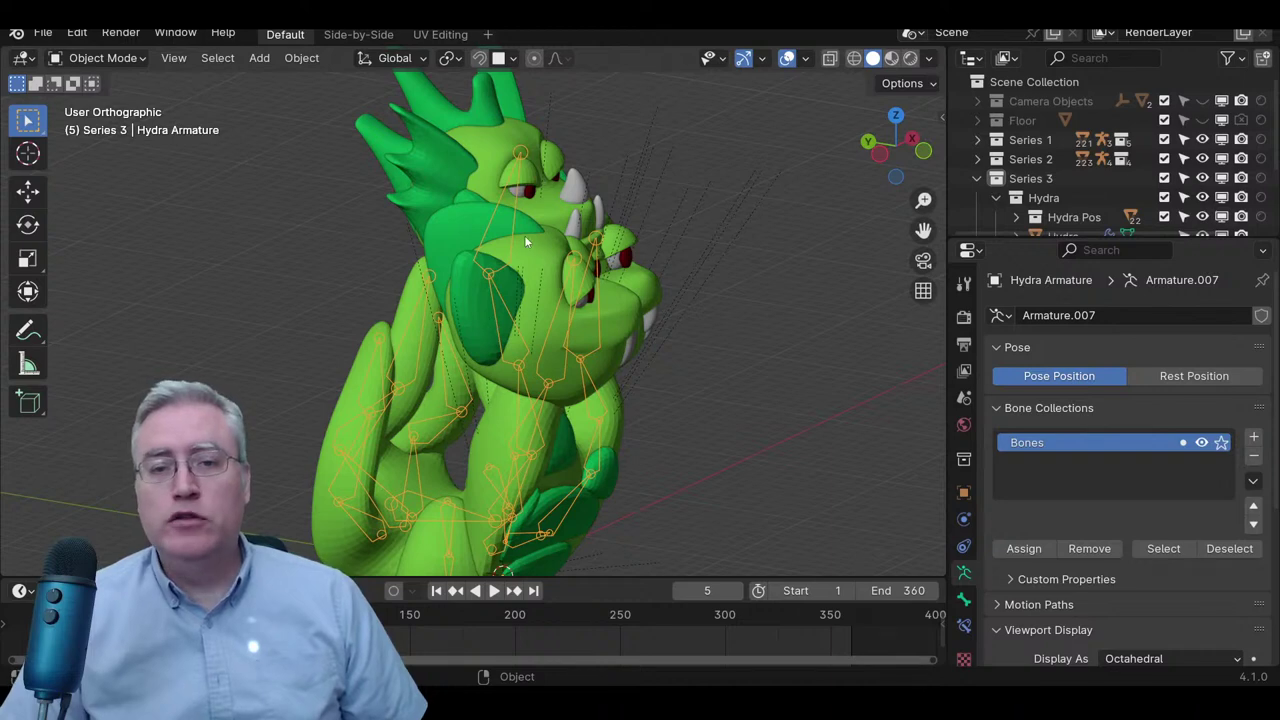
middle_drag(603, 286, 392, 341)
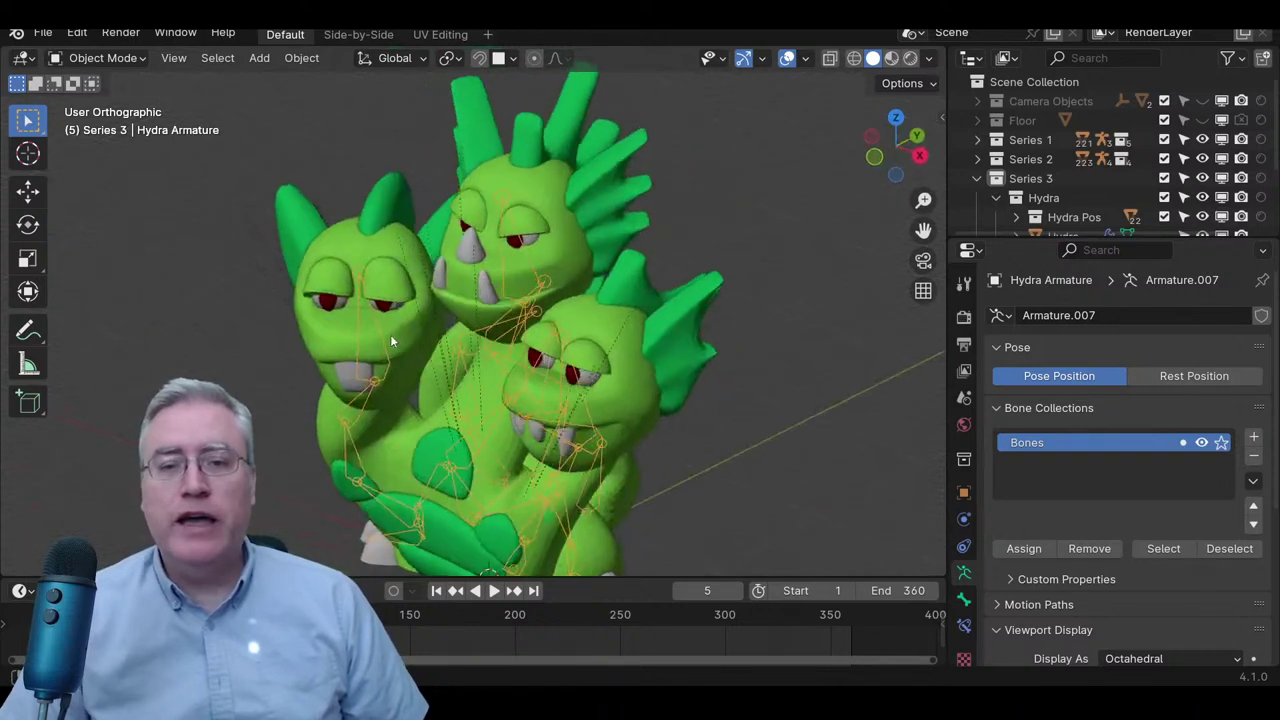
scroll(357, 355, up, 8)
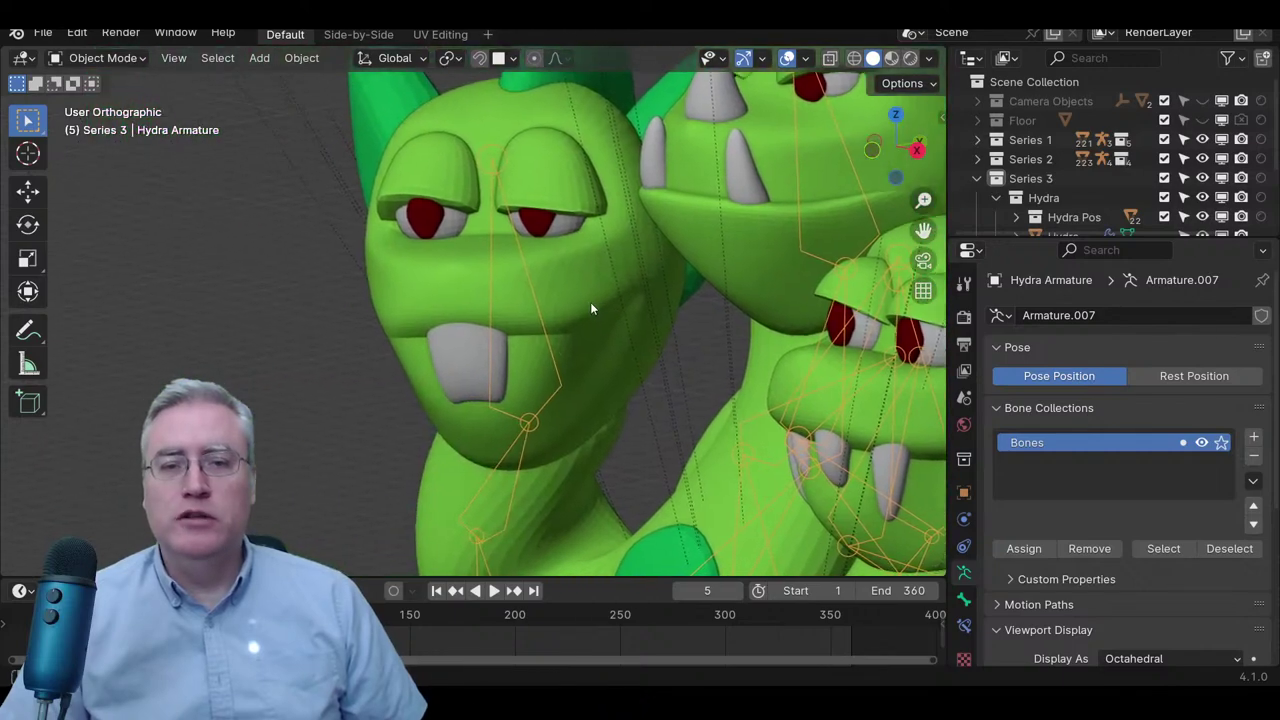
scroll(567, 314, down, 2)
- Select the Hydra Eyelids.R object and show its modifiers with the Mirror modifier collapsed
click(591, 289)
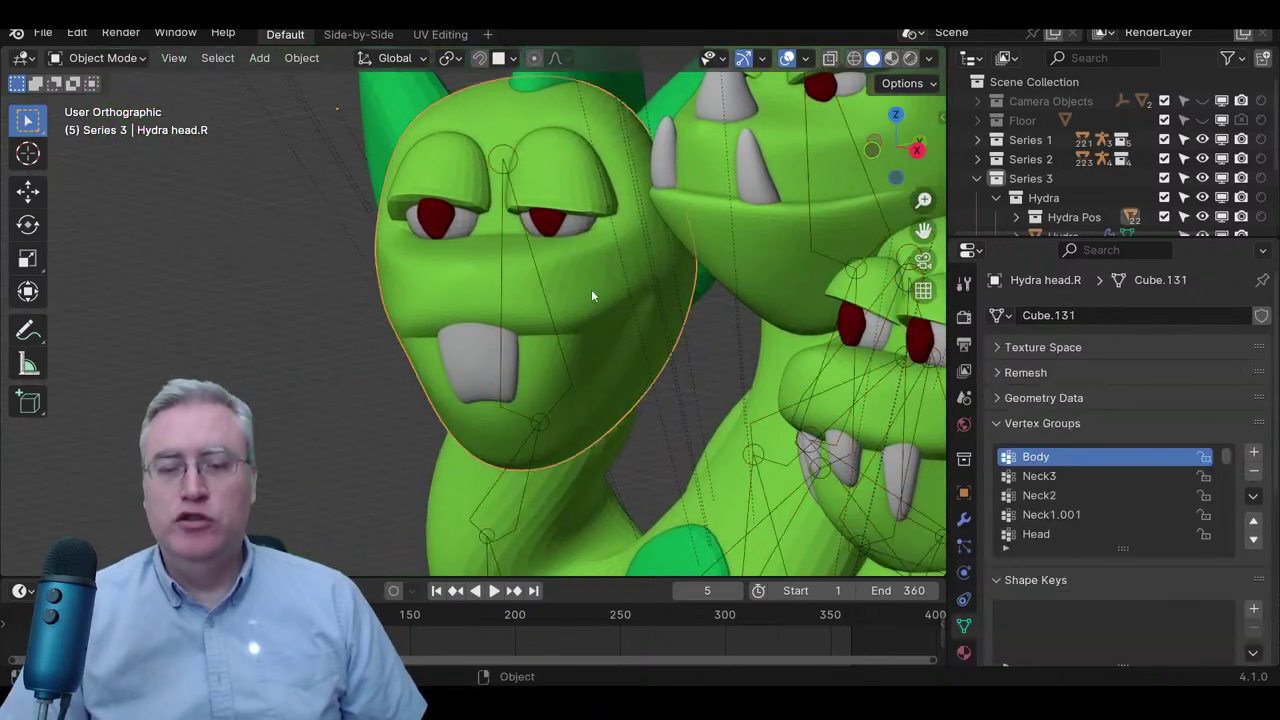
scroll(591, 289, down, 3)
middle_drag(506, 351, 544, 307)
click(536, 239)
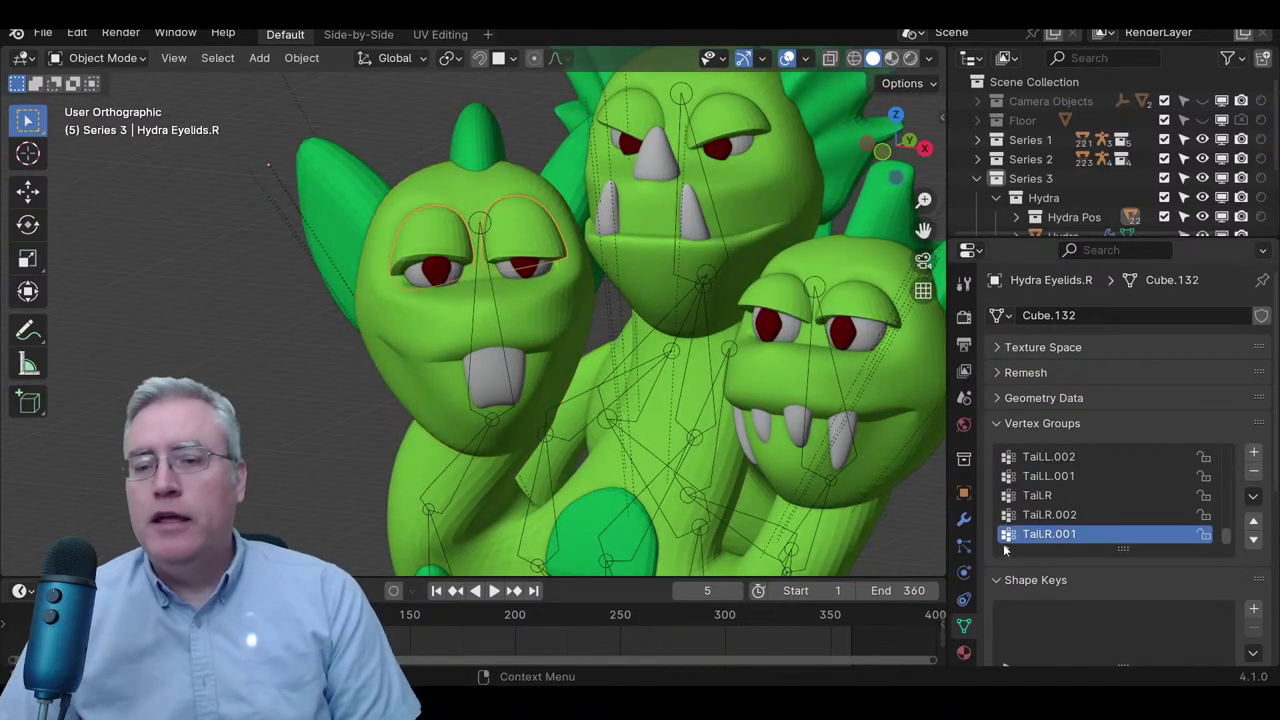
click(964, 520)
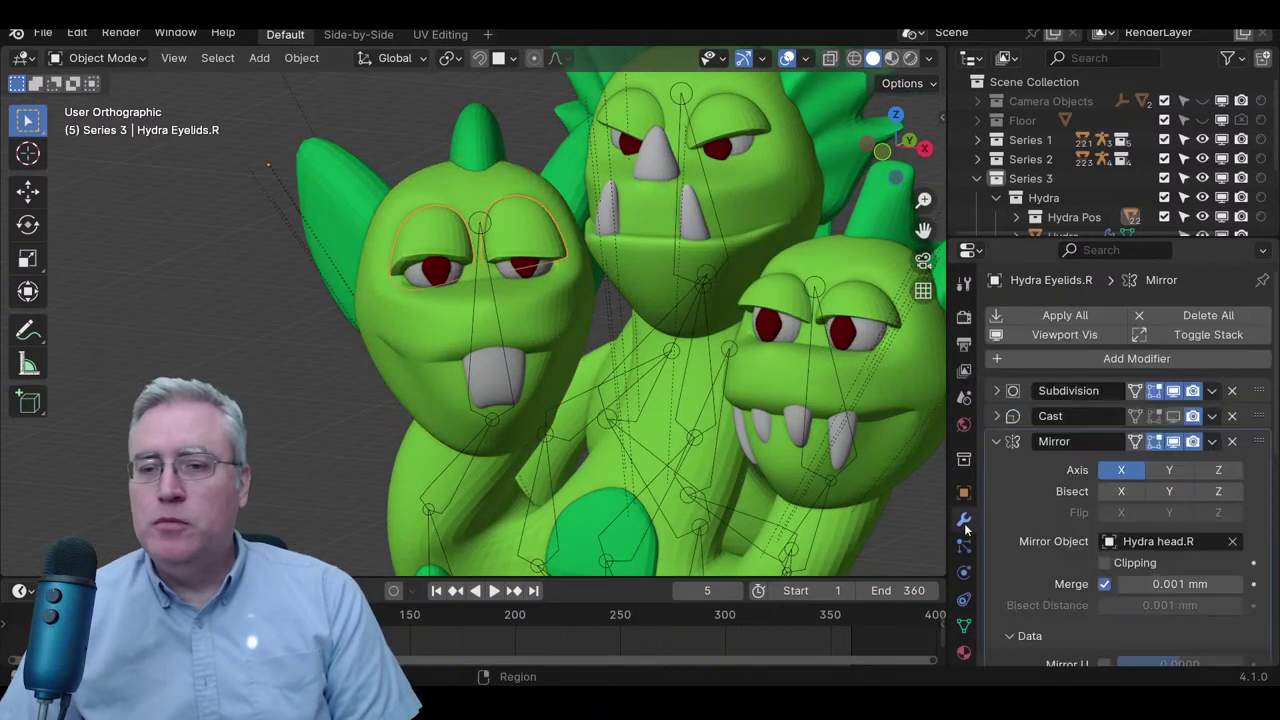
click(996, 442)
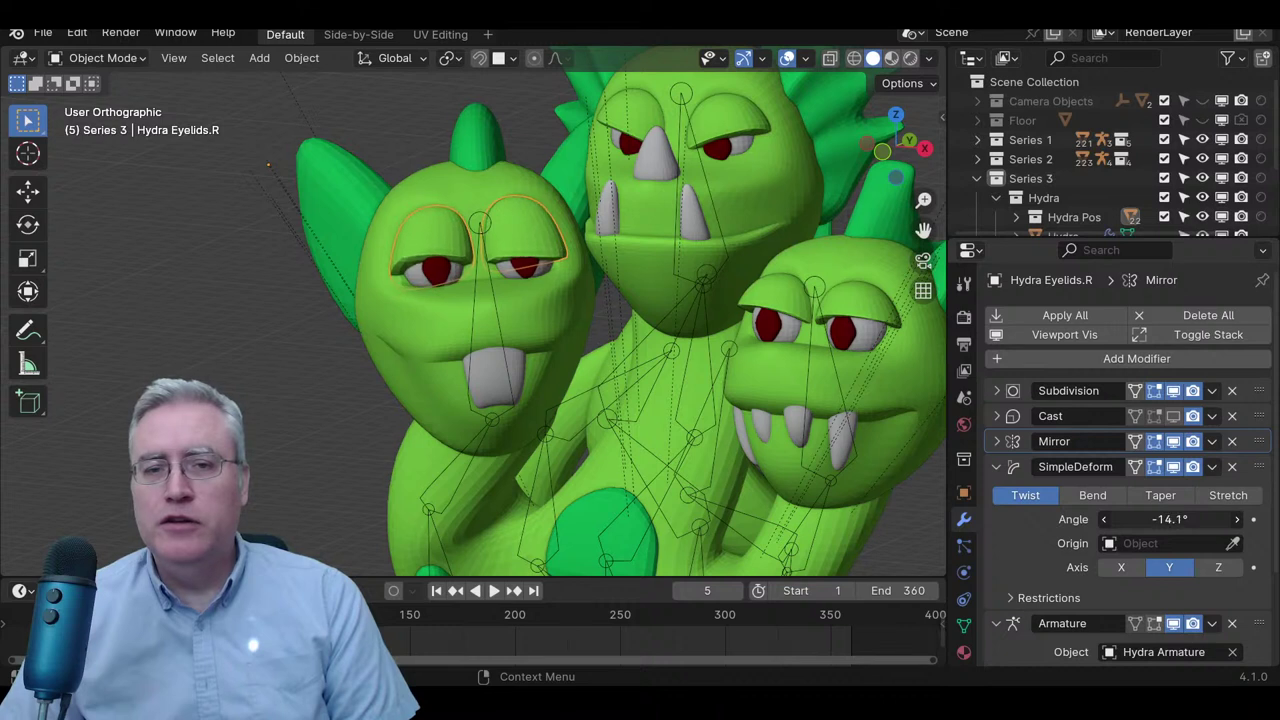
- Set the Twist angle of the eyelids' SimpleDeform modifier to -15°
drag(1170, 519, 1060, 519)
click(1181, 519)
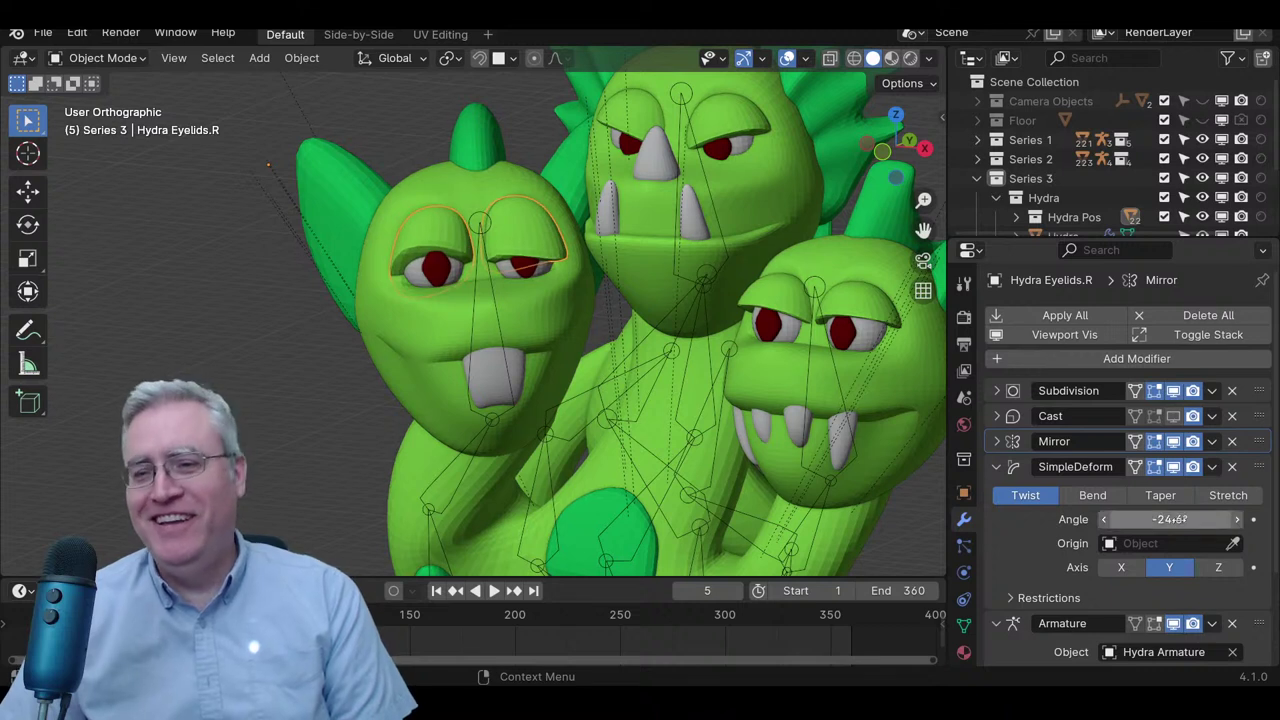
key(Return)
click(1181, 519)
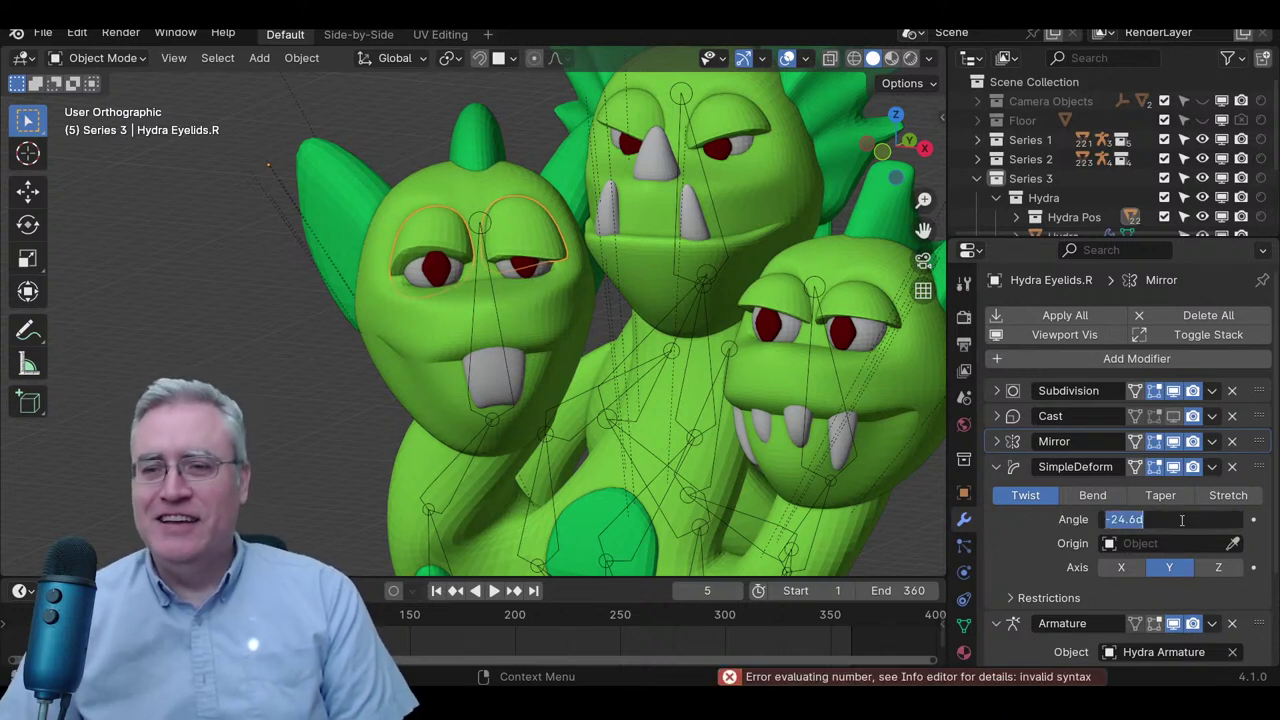
text(15)
key(Return)
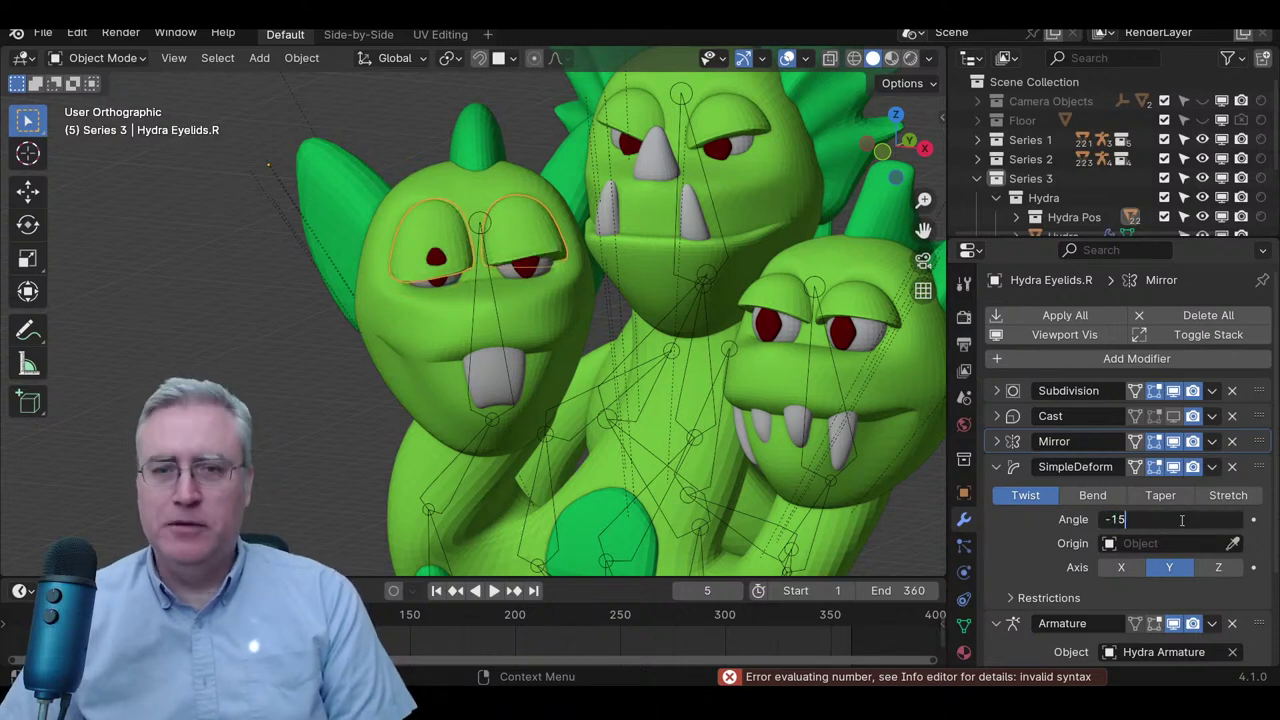
key(Return)
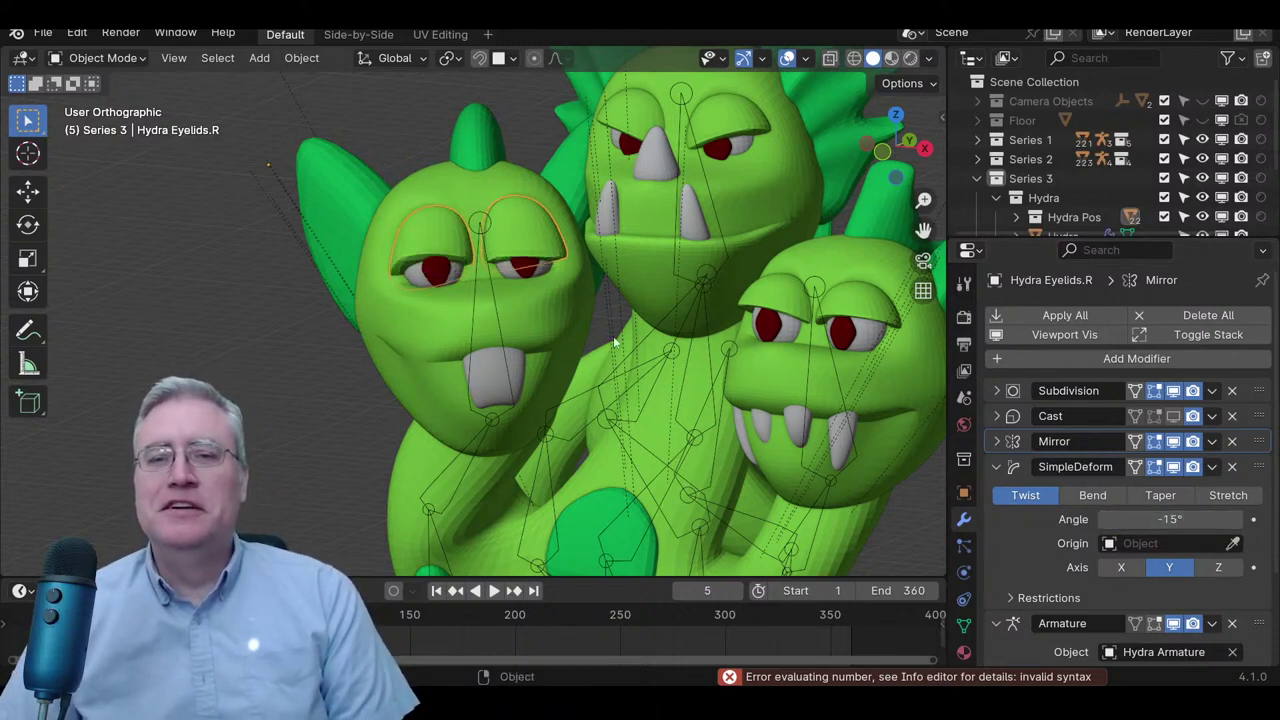
- Select Hydra head.L and examine the teeth, horns and fins of the three heads from several sides
scroll(614, 342, down, 2)
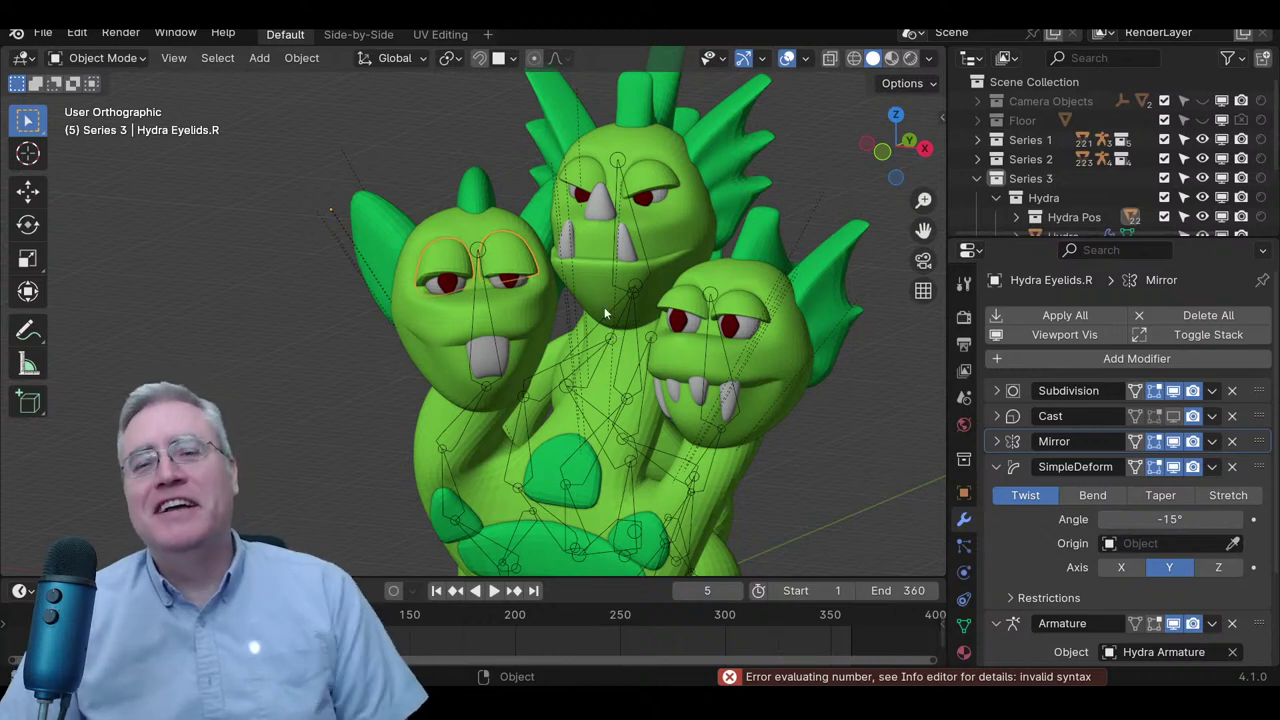
click(770, 332)
middle_drag(770, 332, 735, 293)
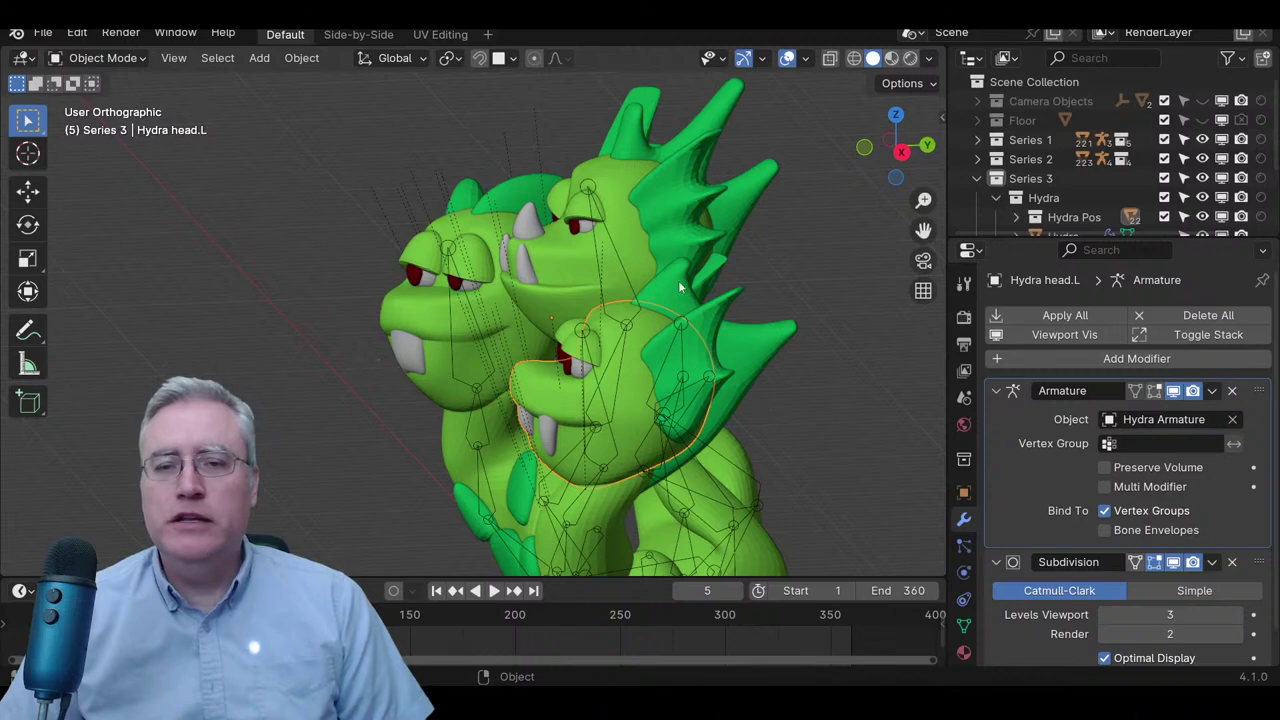
middle_drag(730, 392, 766, 410)
scroll(766, 407, up, 3)
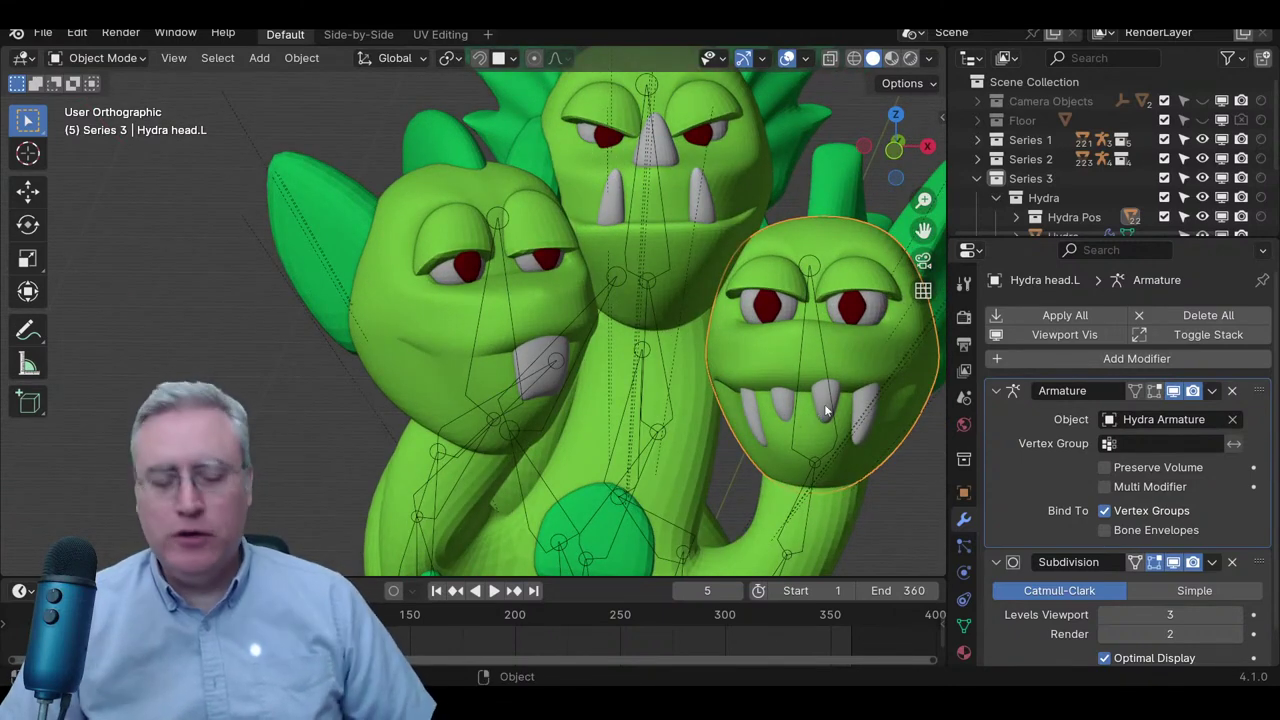
shift+middle_drag(816, 410, 747, 278)
scroll(718, 379, up, 2)
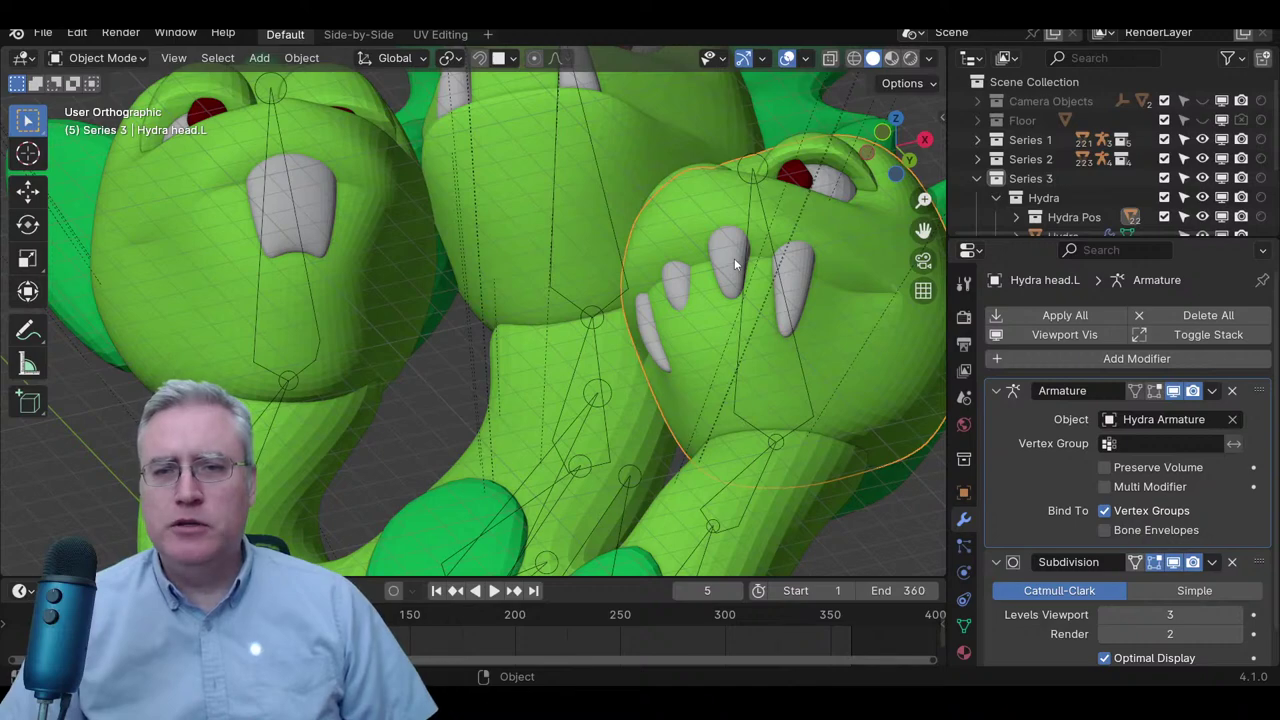
middle_drag(734, 258, 565, 398)
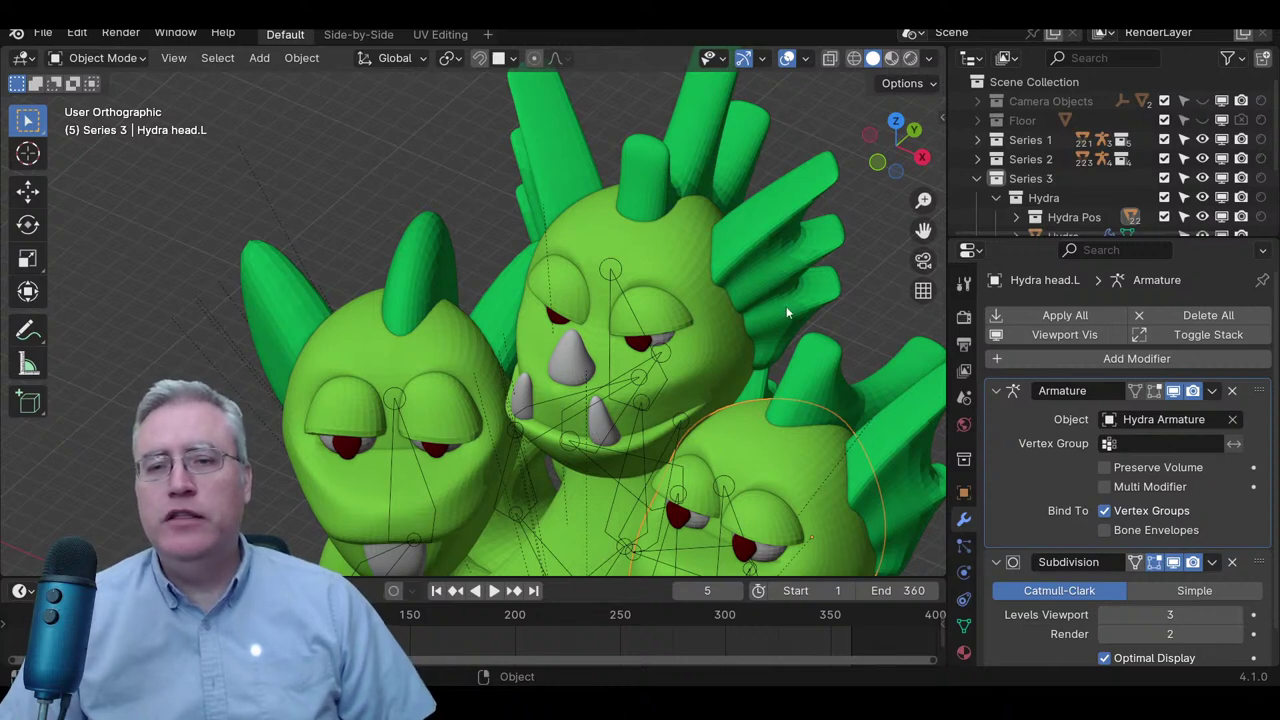
middle_drag(786, 313, 666, 258)
middle_drag(742, 272, 534, 230)
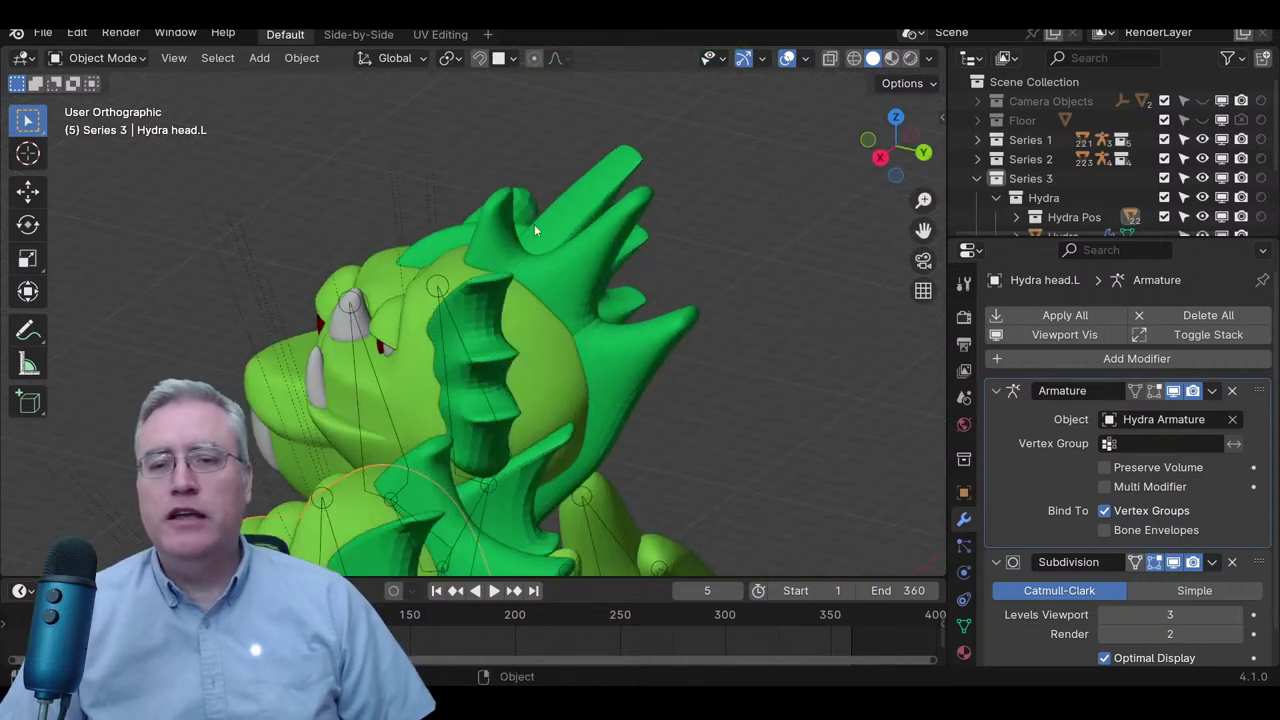
middle_drag(648, 324, 622, 380)
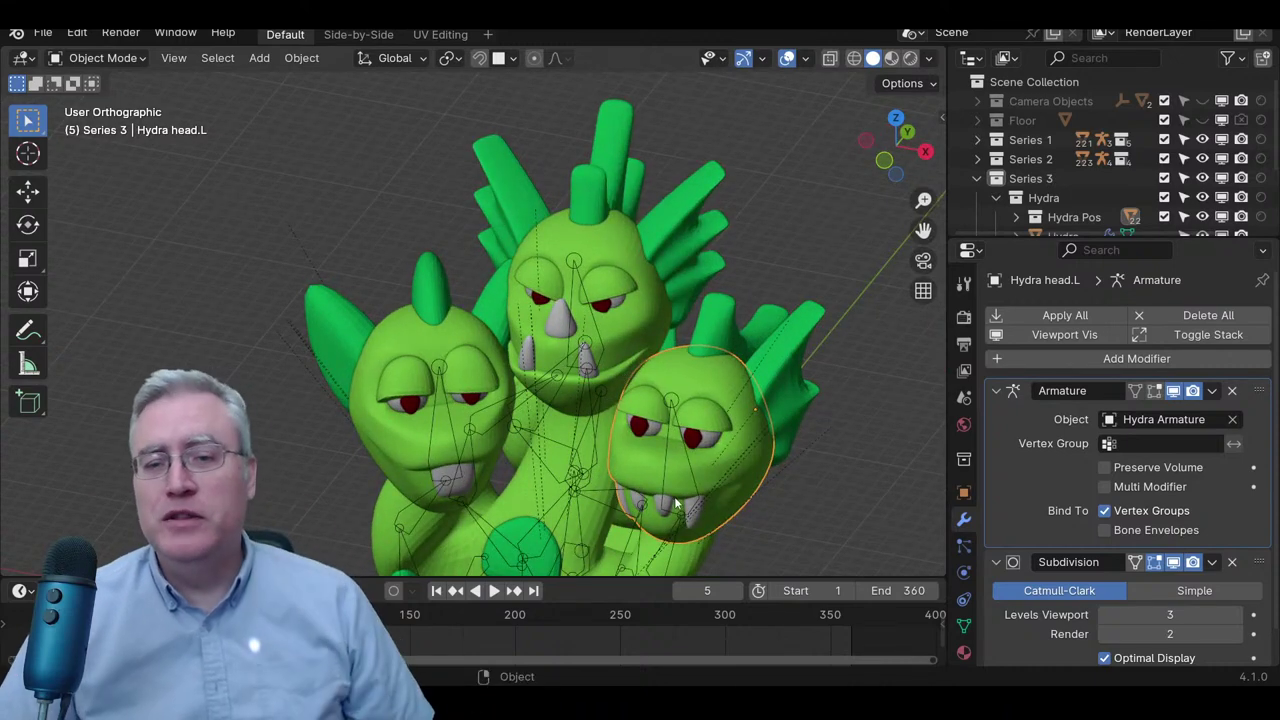
middle_drag(700, 518, 677, 432)
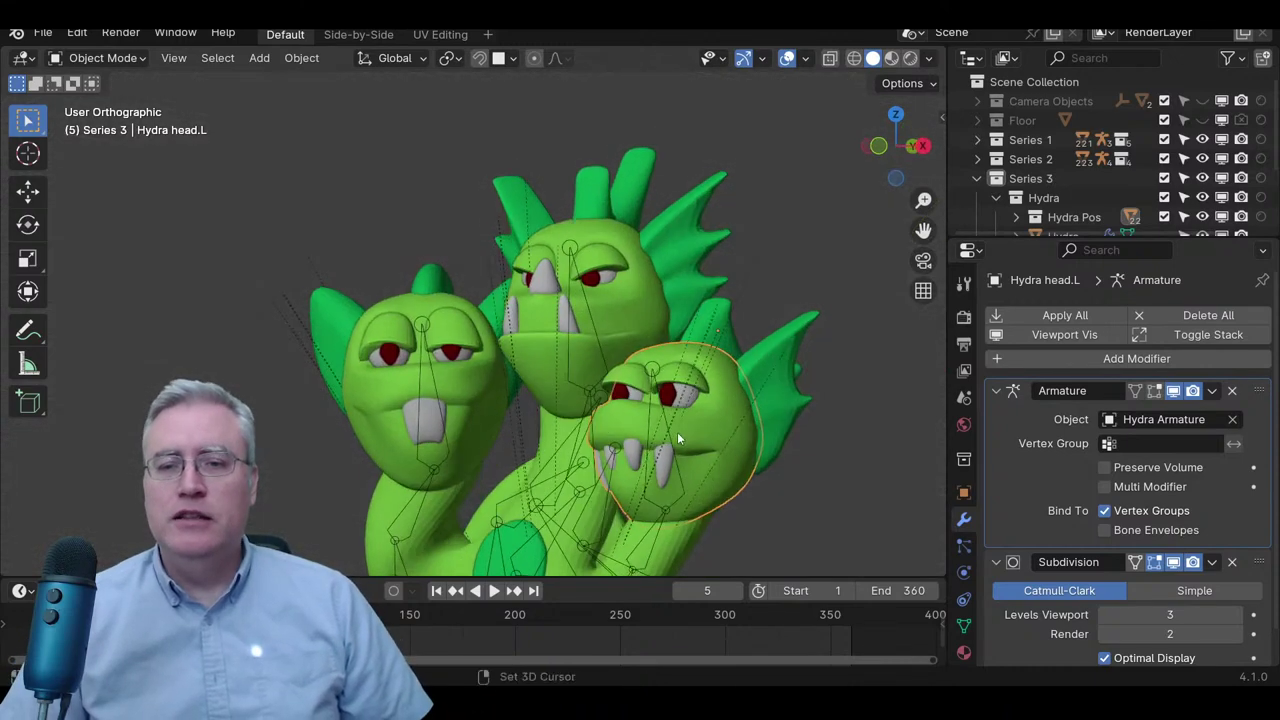
- Enter Edit Mode on Hydra head.L, centre the view on its middle teeth and select the entire mesh
key(Tab)
scroll(700, 484, up, 3)
scroll(700, 484, up, 8)
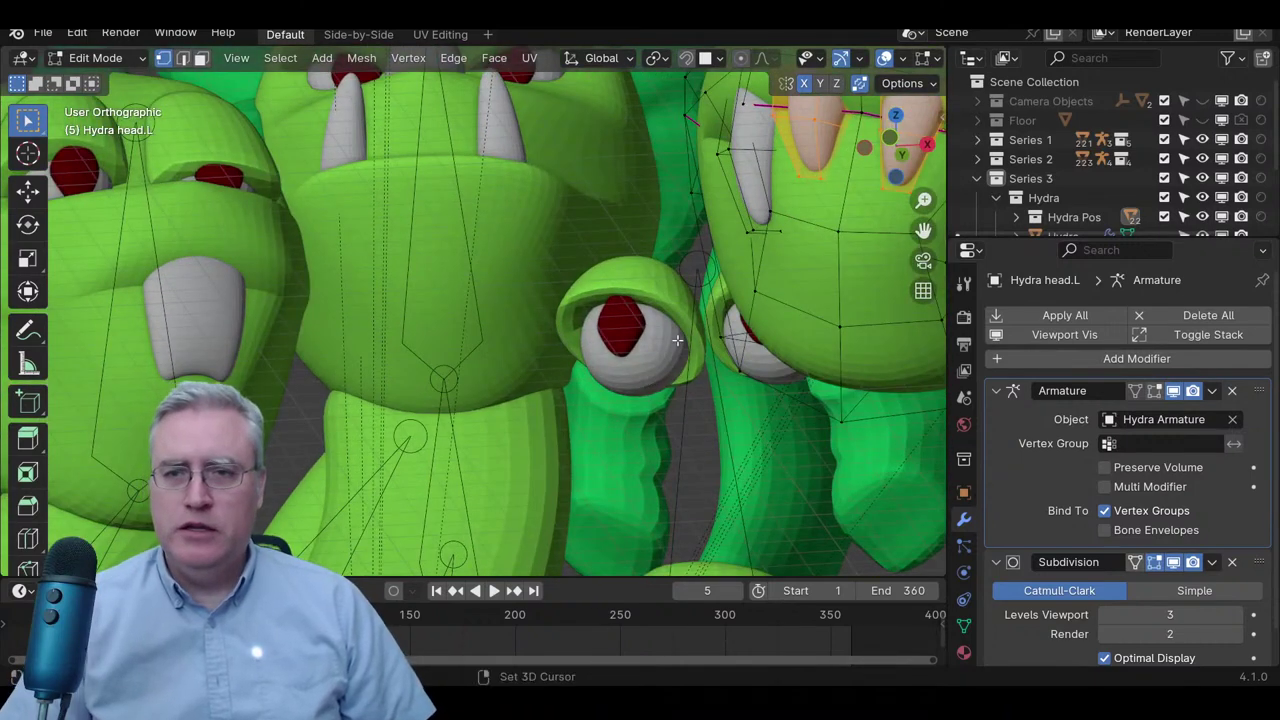
key(KP_Decimal)
middle_drag(421, 414, 455, 392)
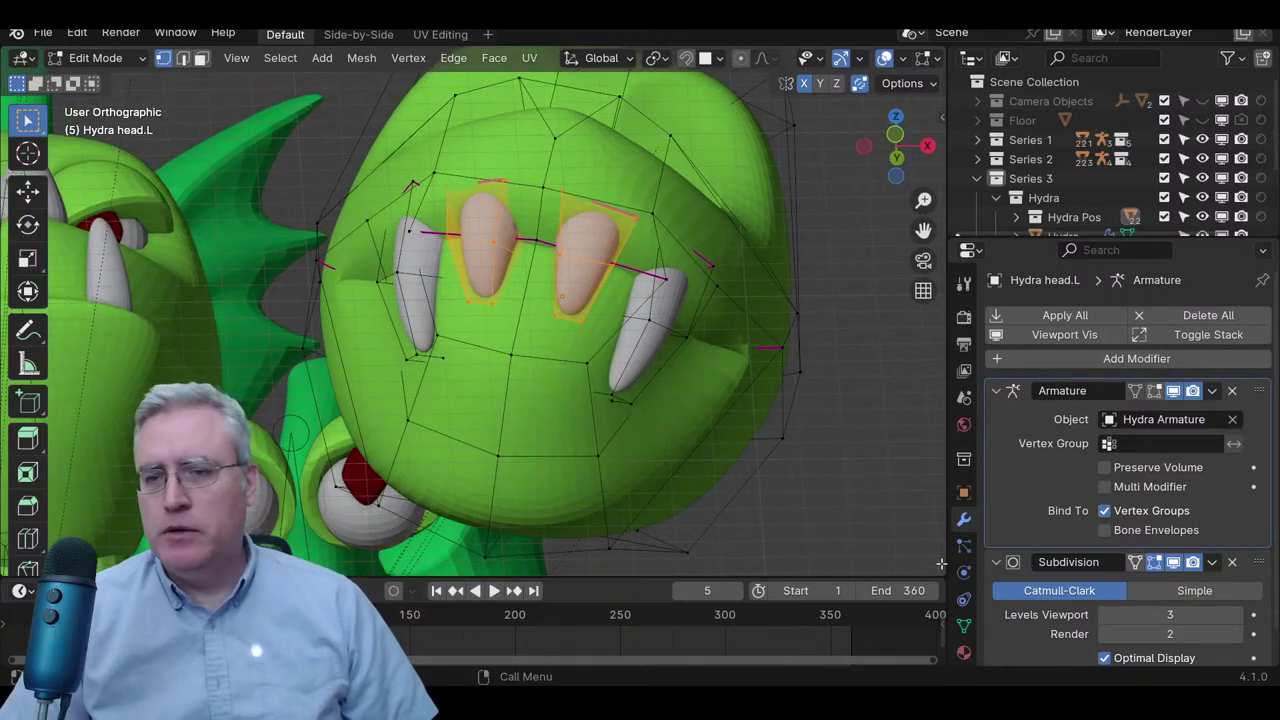
key(a)
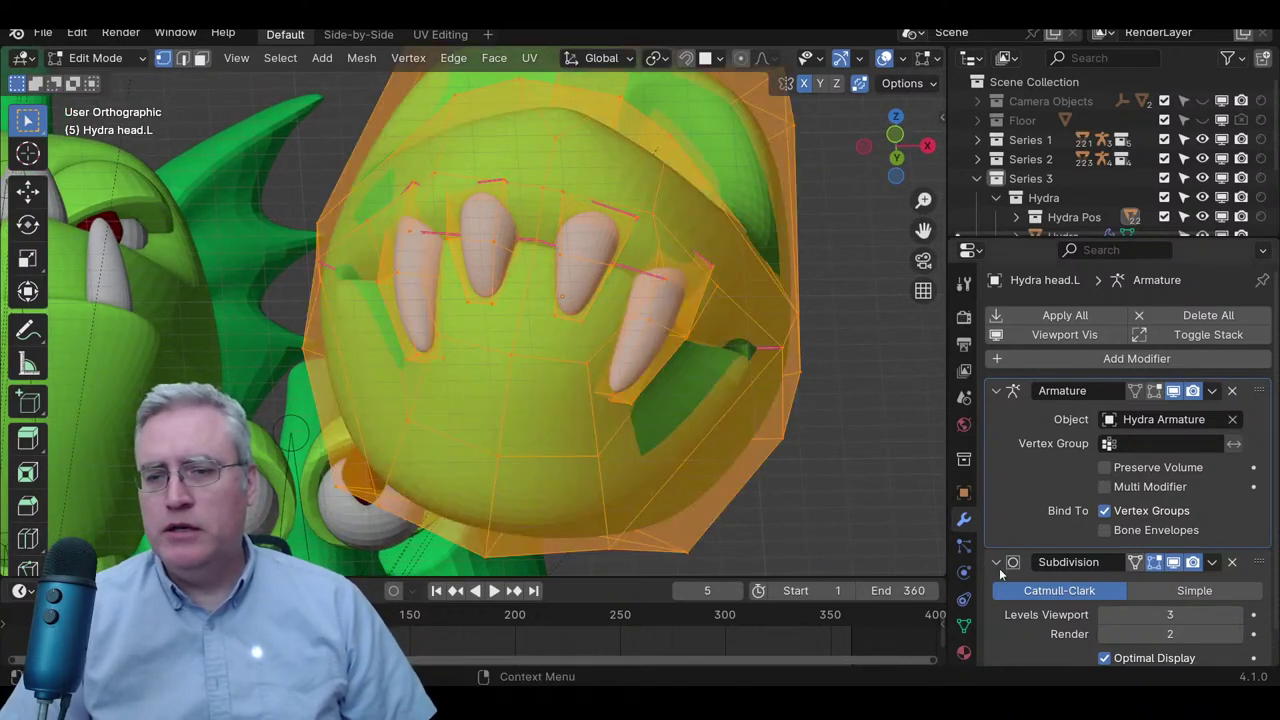
- Show the vertex groups of Hydra head.L and go through Body, Neck3, Neck2, Neck1.001 and Head one by one
click(964, 625)
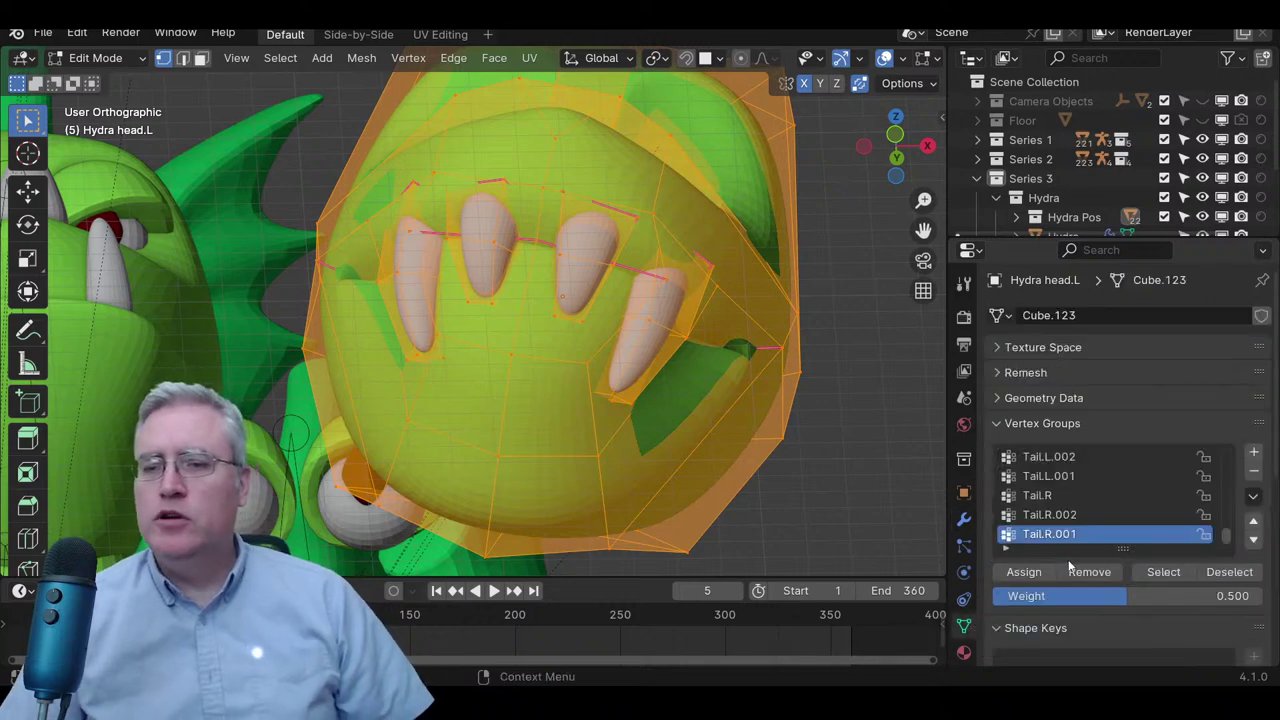
scroll(1057, 530, up, 8)
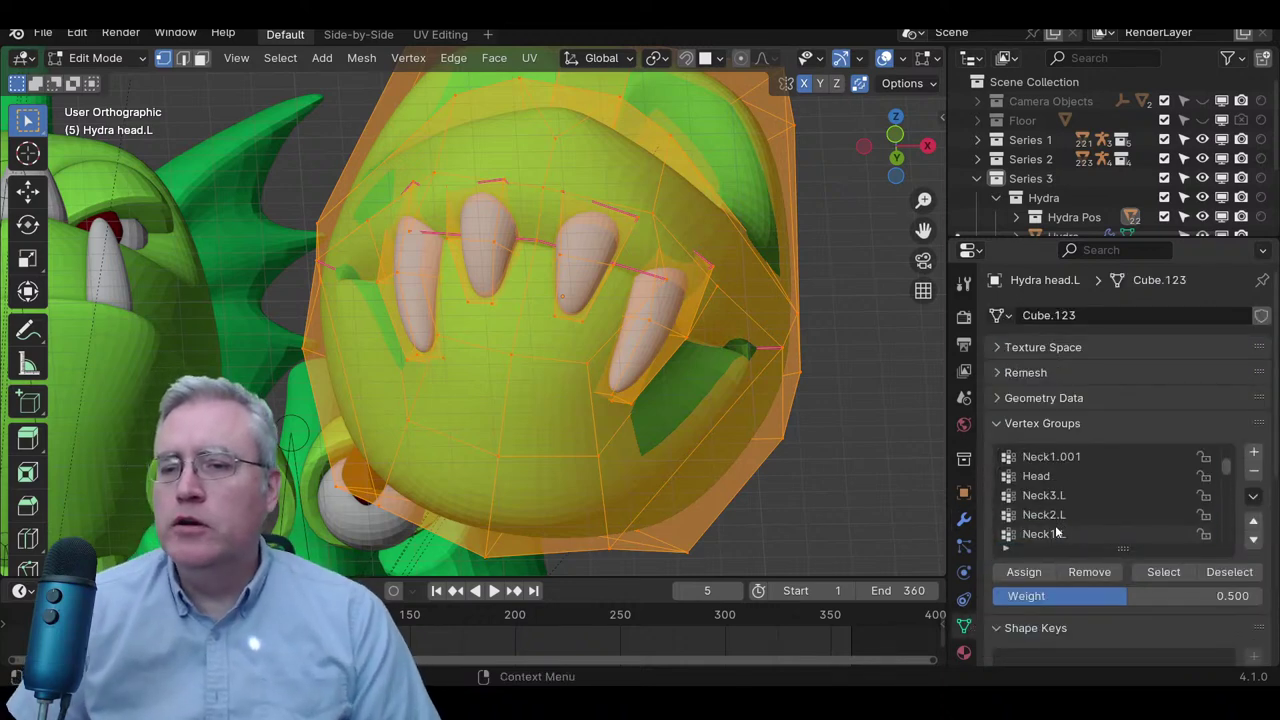
scroll(709, 386, down, 4)
scroll(709, 386, up, 2)
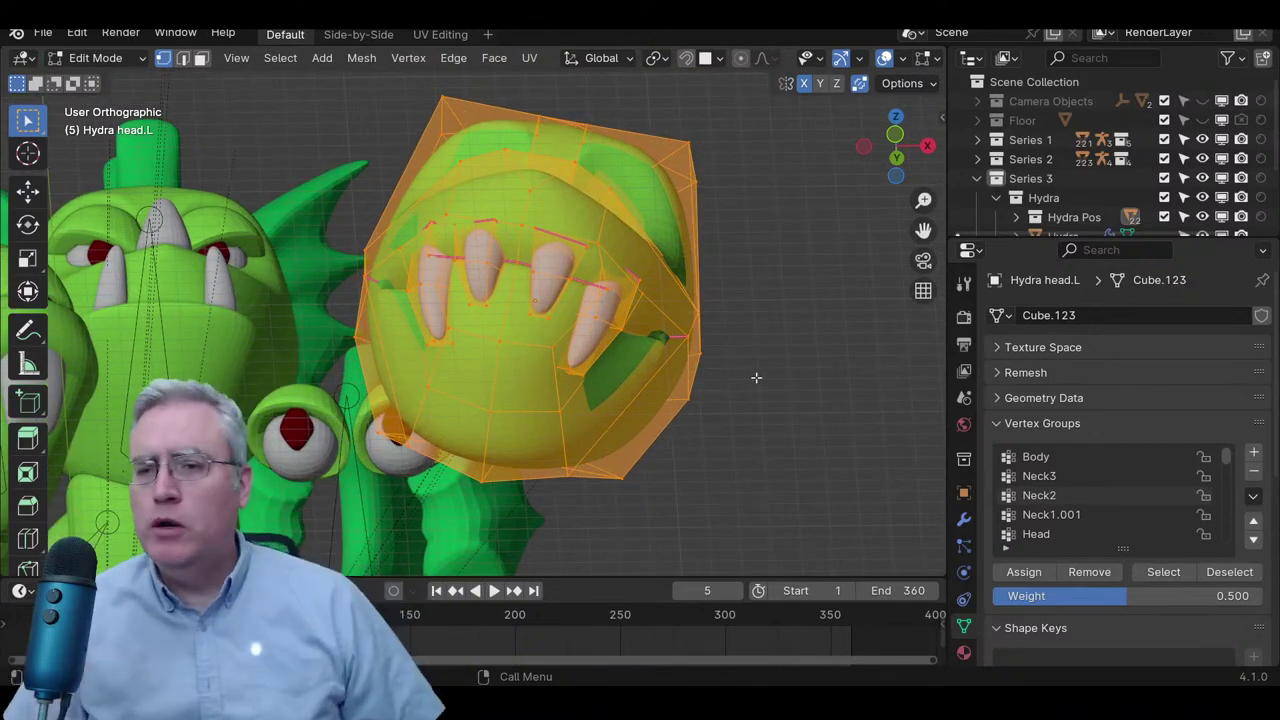
click(1062, 457)
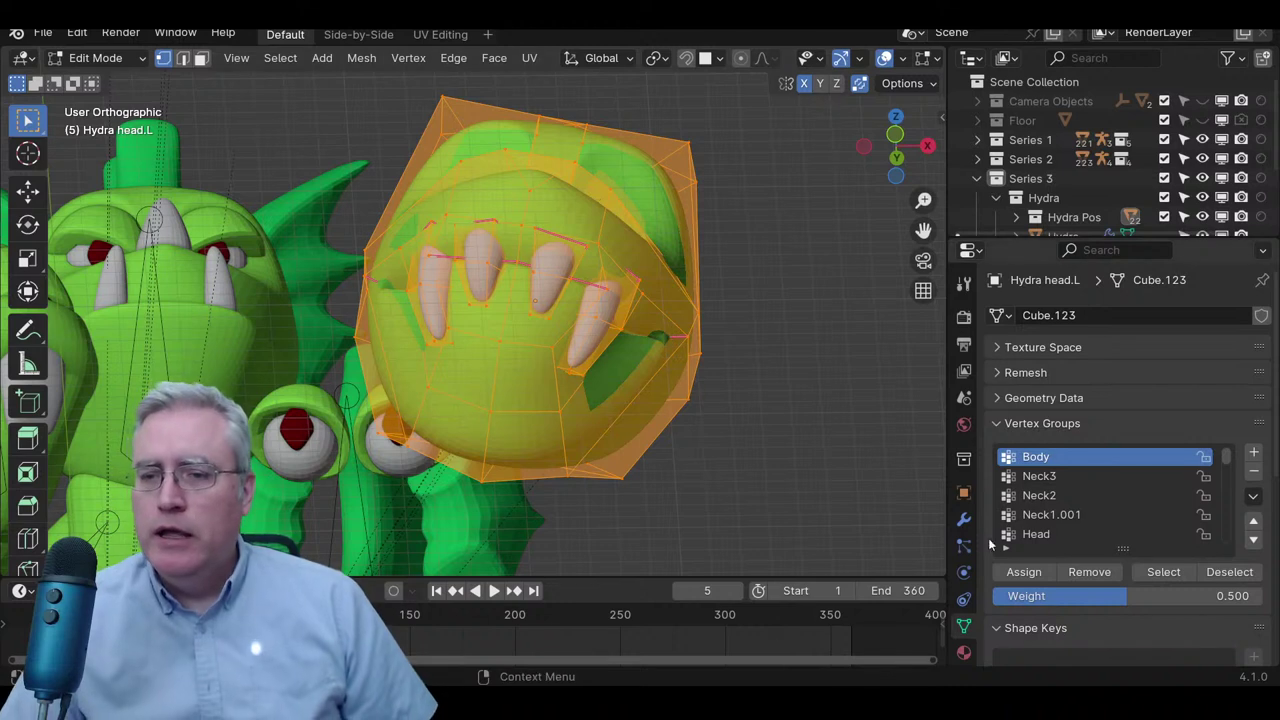
click(1050, 476)
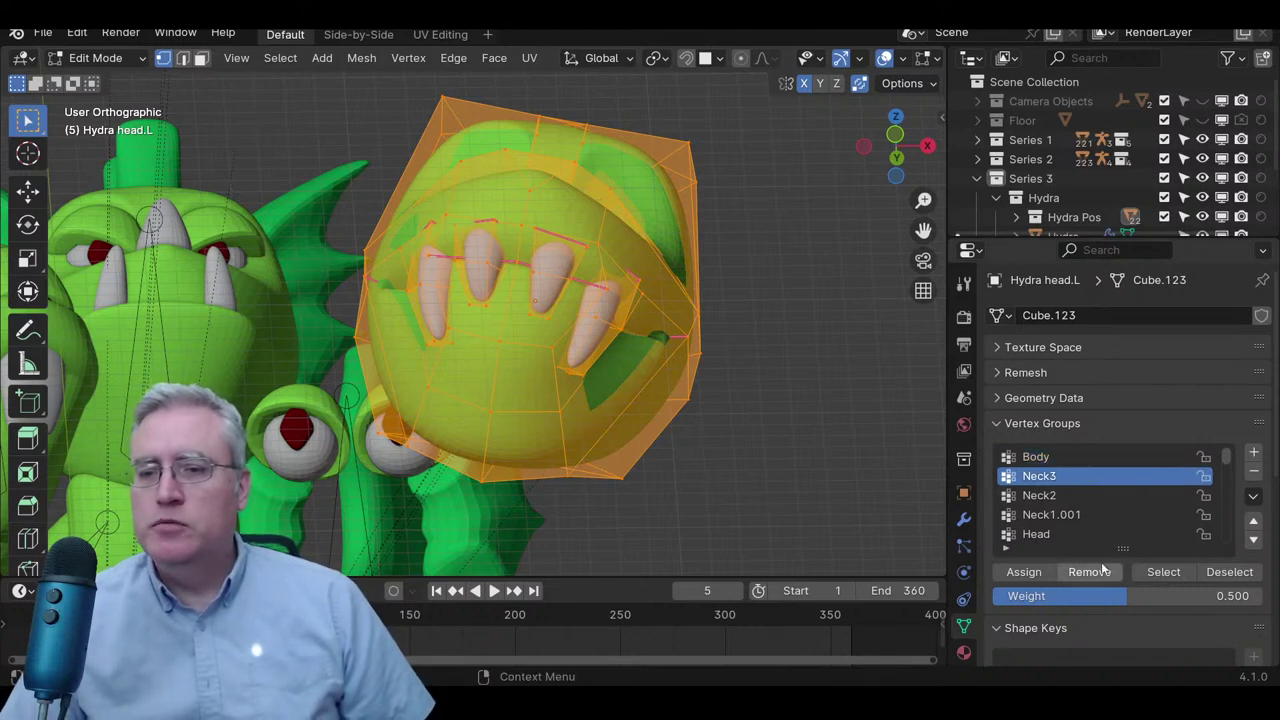
click(1070, 496)
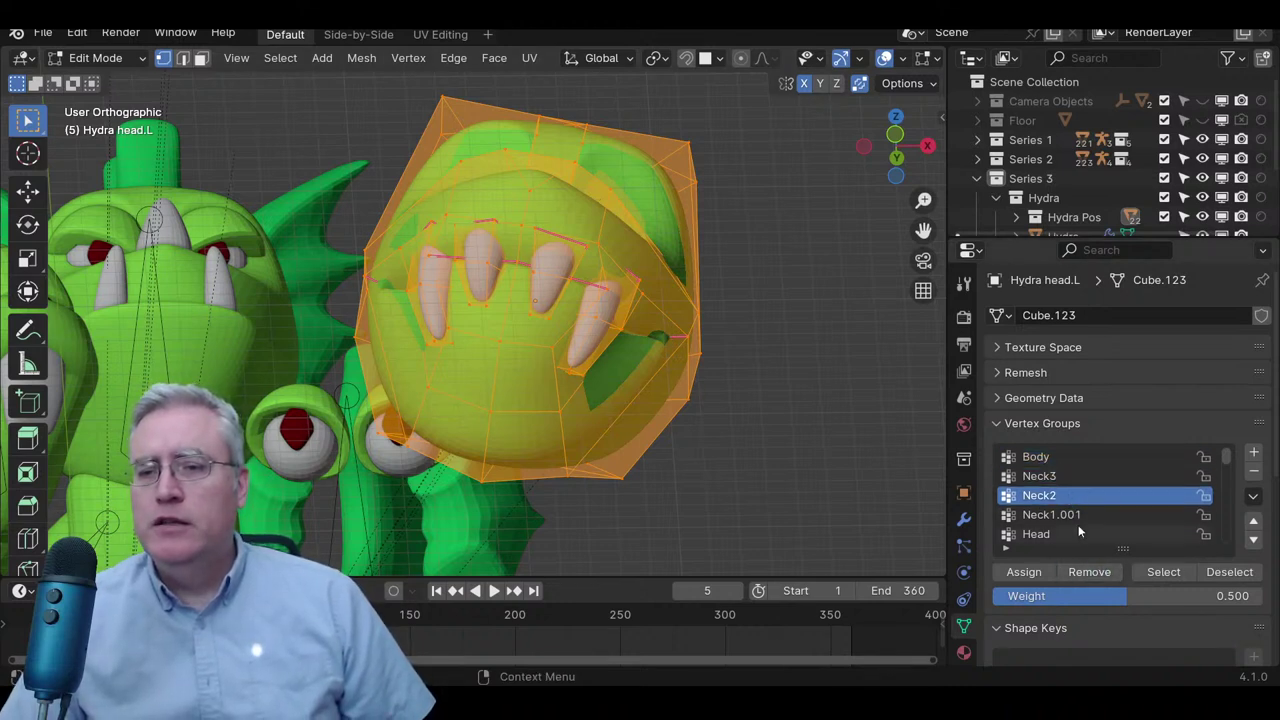
click(1078, 520)
click(1074, 537)
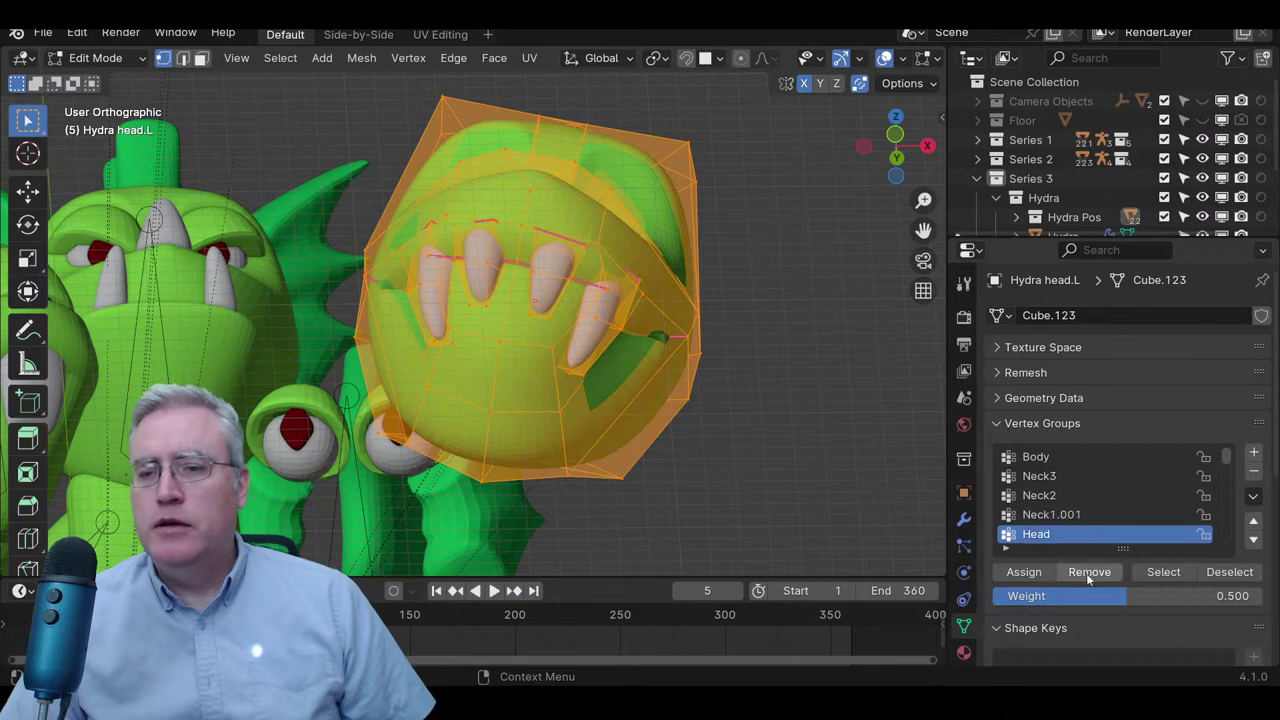
- Continue through the Neck3.L, Neck2.L and Neck1.L vertex groups of the head mesh
scroll(1074, 519, down, 2)
click(1074, 516)
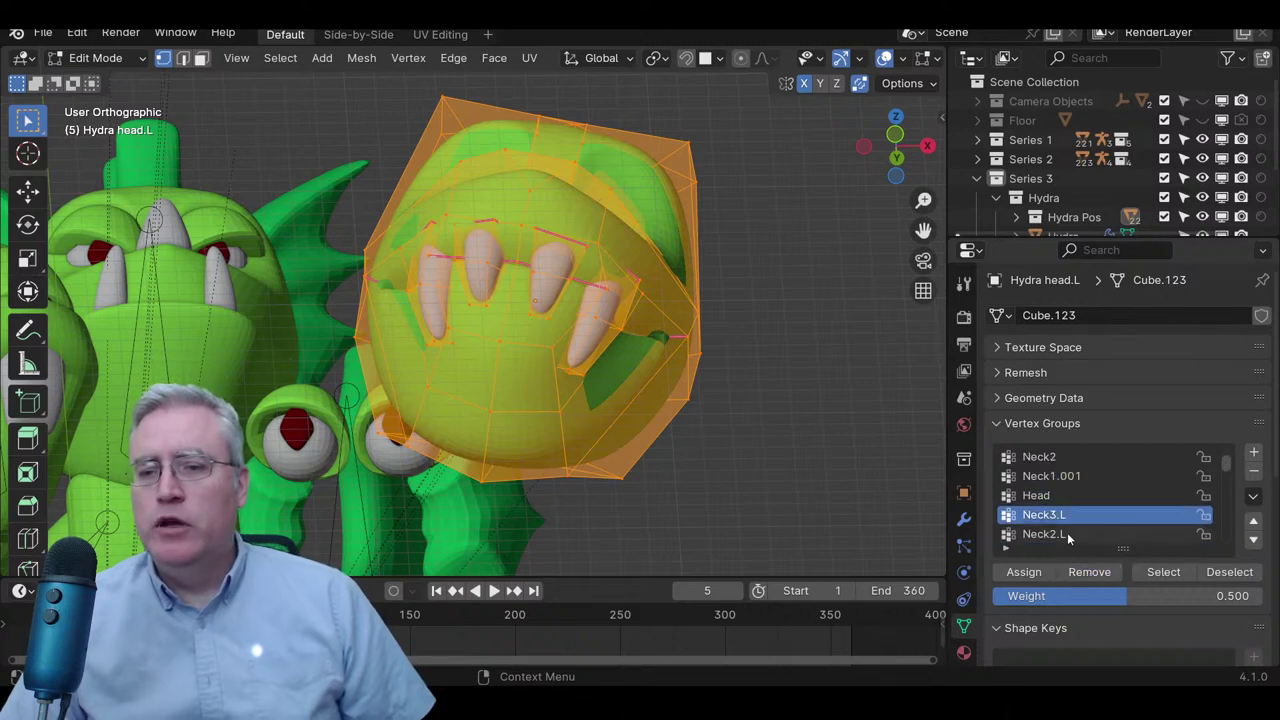
click(1068, 536)
scroll(1077, 531, down, 3)
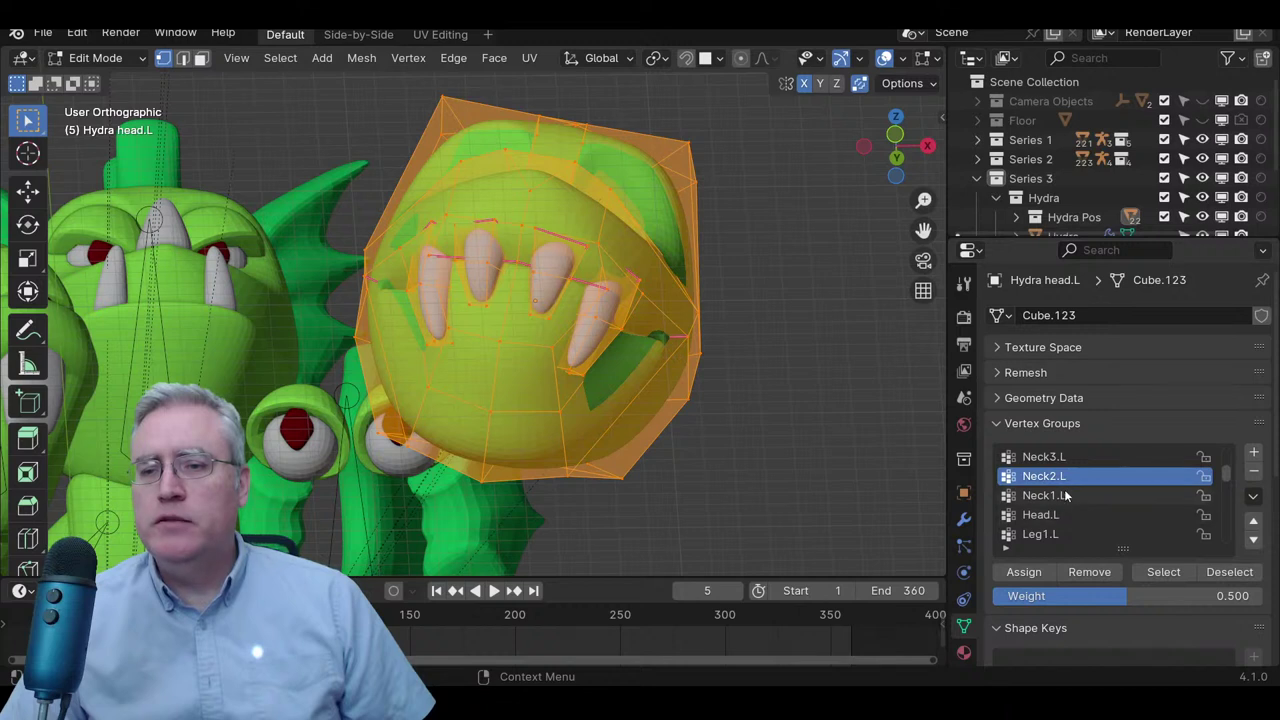
click(1066, 495)
- Remove the selected head vertices from the Head.L and Leg1.L vertex groups
click(1065, 514)
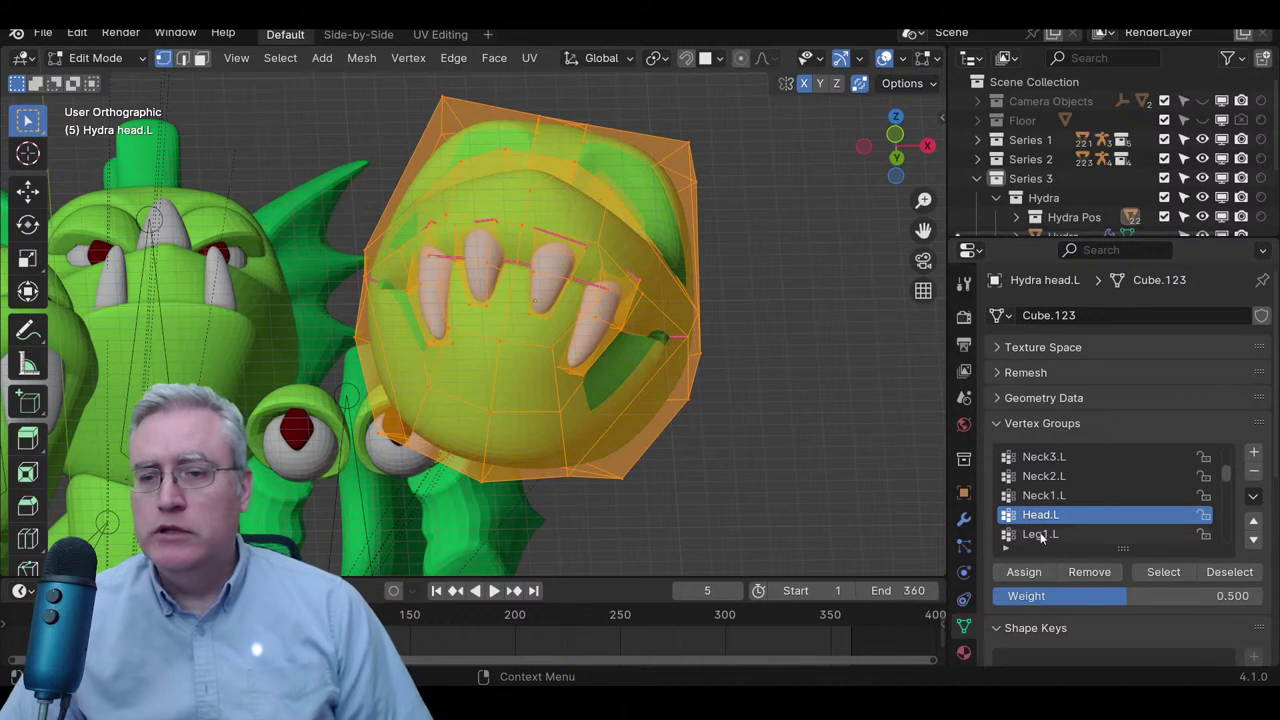
click(1103, 578)
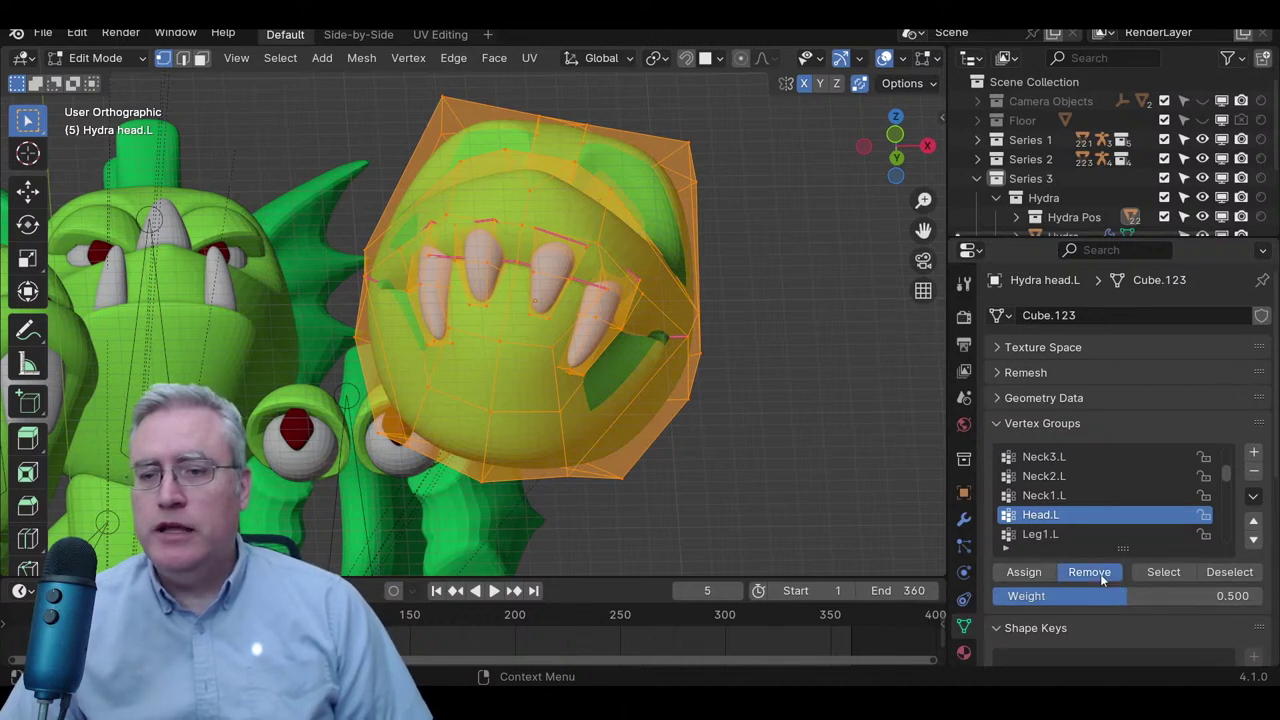
click(1049, 536)
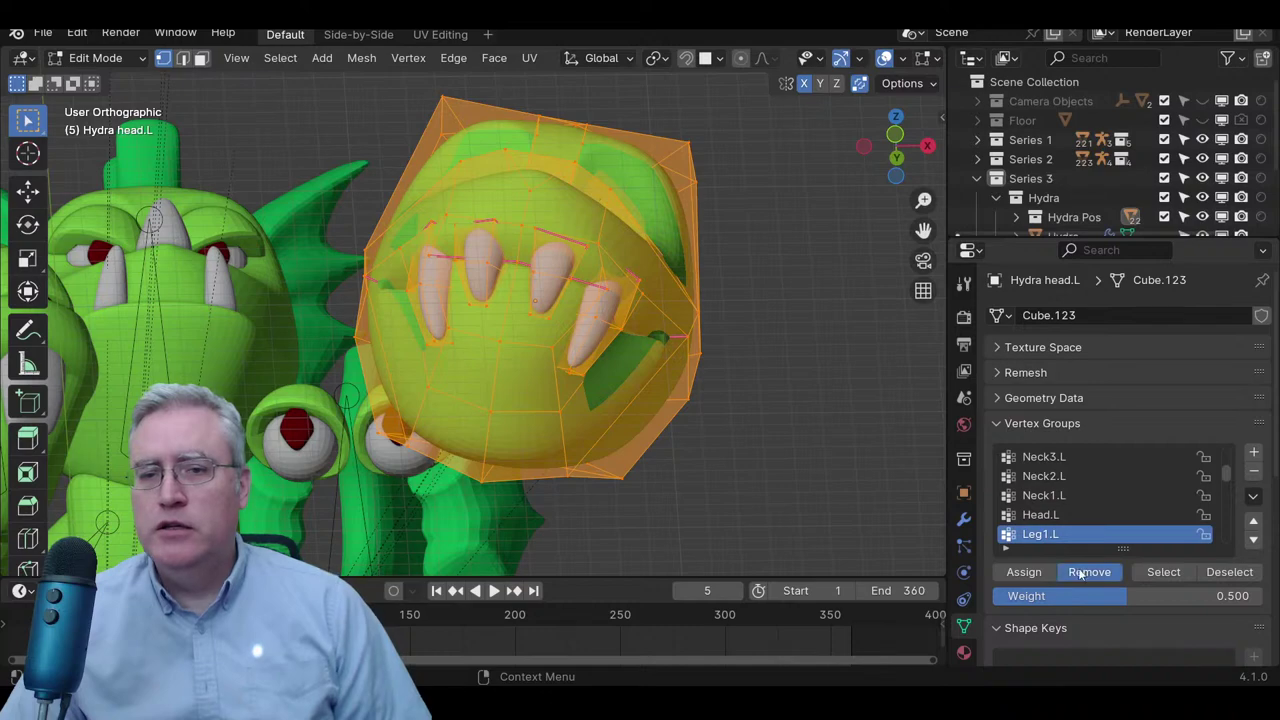
- Leave Edit Mode on Hydra head.L and view the three heads and lower body of the hydra
key(Tab)
shift+middle_drag(661, 446, 504, 331)
scroll(385, 356, down, 5)
middle_drag(385, 356, 390, 468)
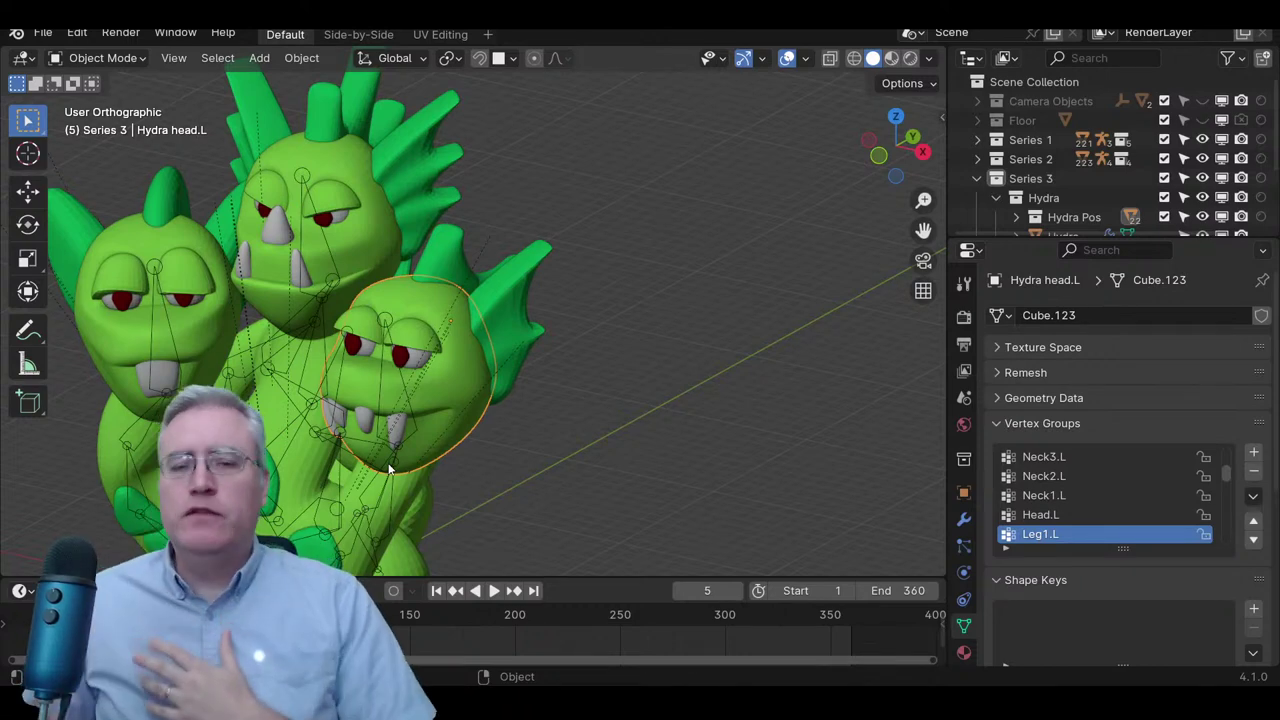
scroll(390, 470, down, 4)
shift+middle_drag(390, 472, 400, 216)
- Select Hydra Body and open its mesh in Edit Mode, shown in wireframe from the right side
key(KP_3)
scroll(400, 403, up, 3)
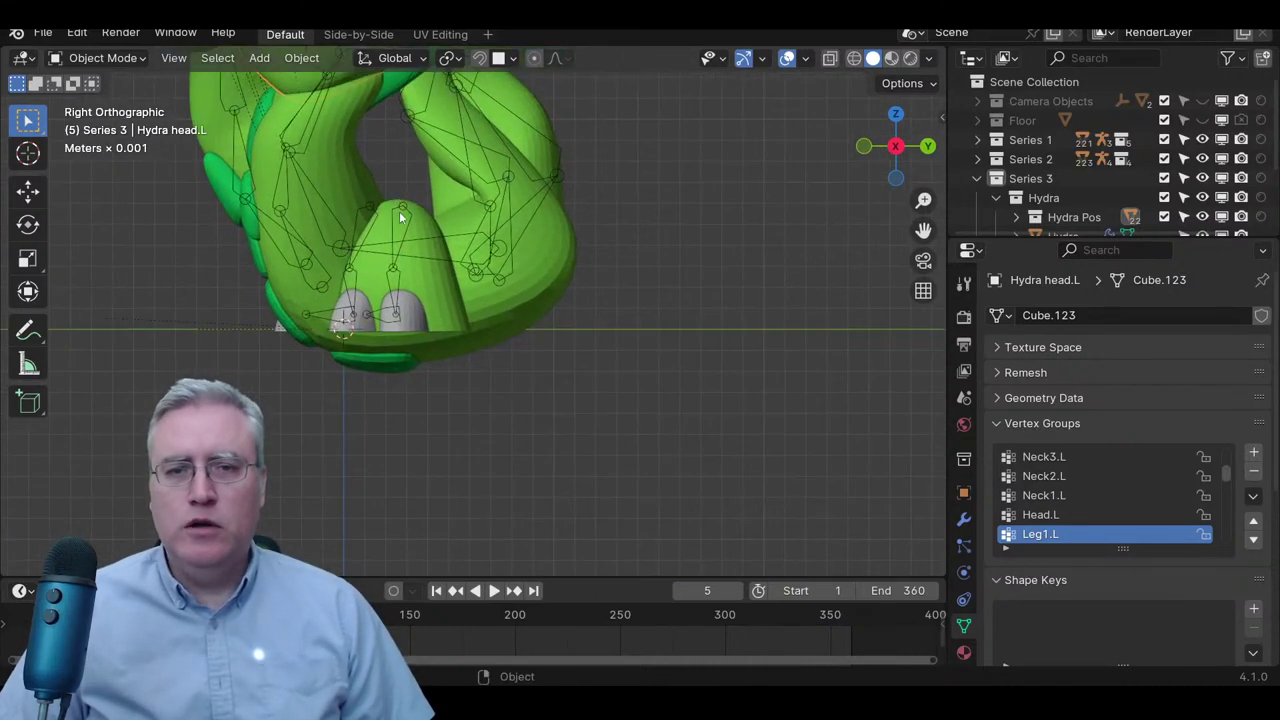
click(451, 217)
key(Tab)
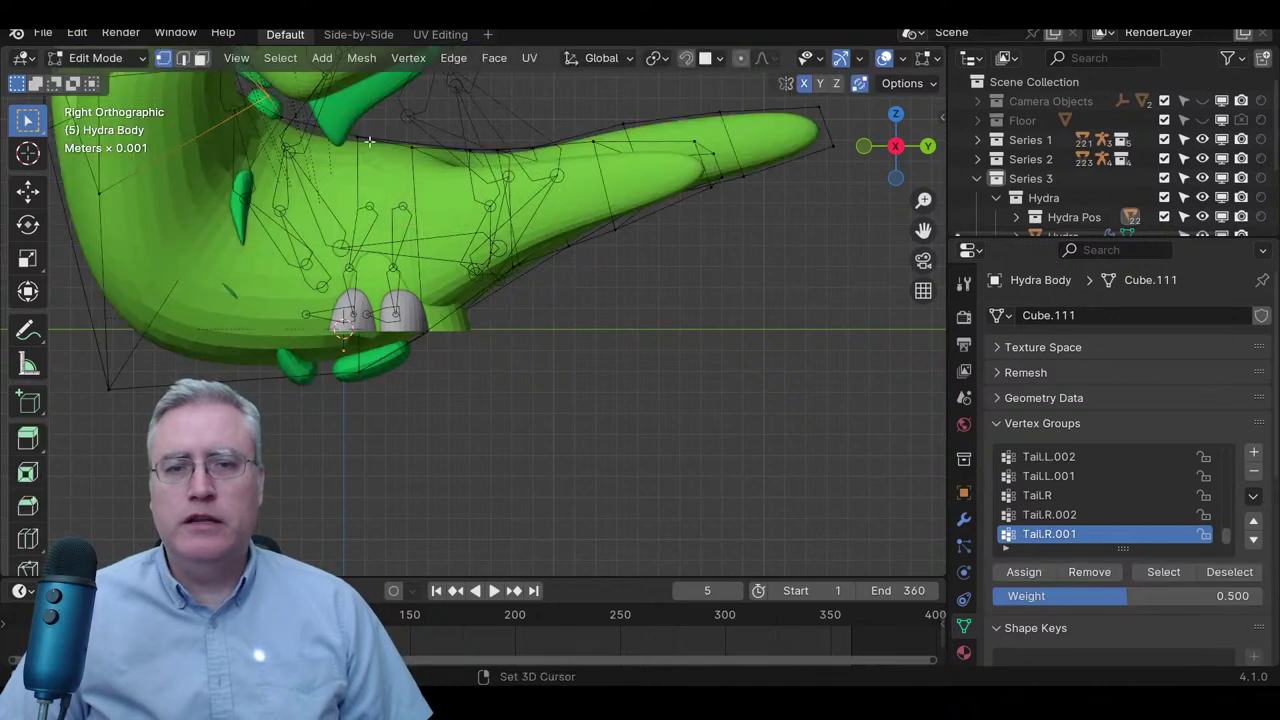
shift+middle_drag(369, 143, 404, 268)
key(z)
click(365, 281)
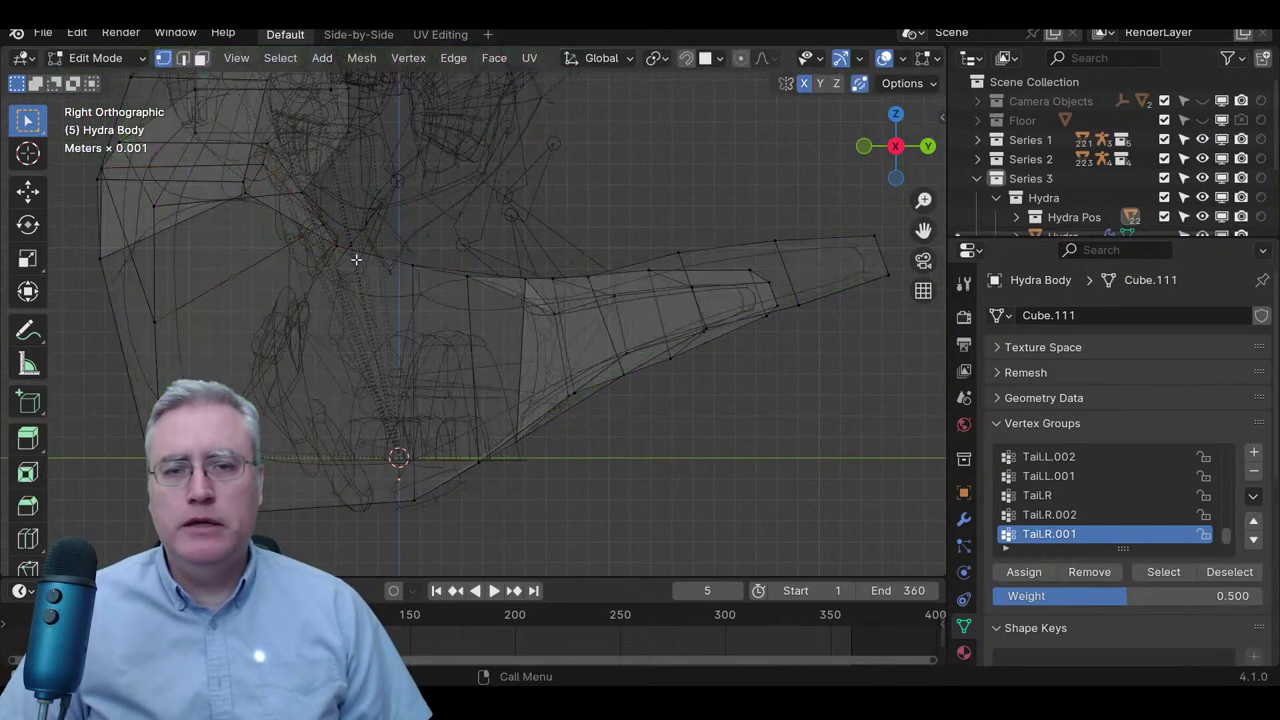
- Raise the edge loop across the top of the body, between the necks and the tails, along the Z axis
alt+click(457, 277)
key(g)
key(z)
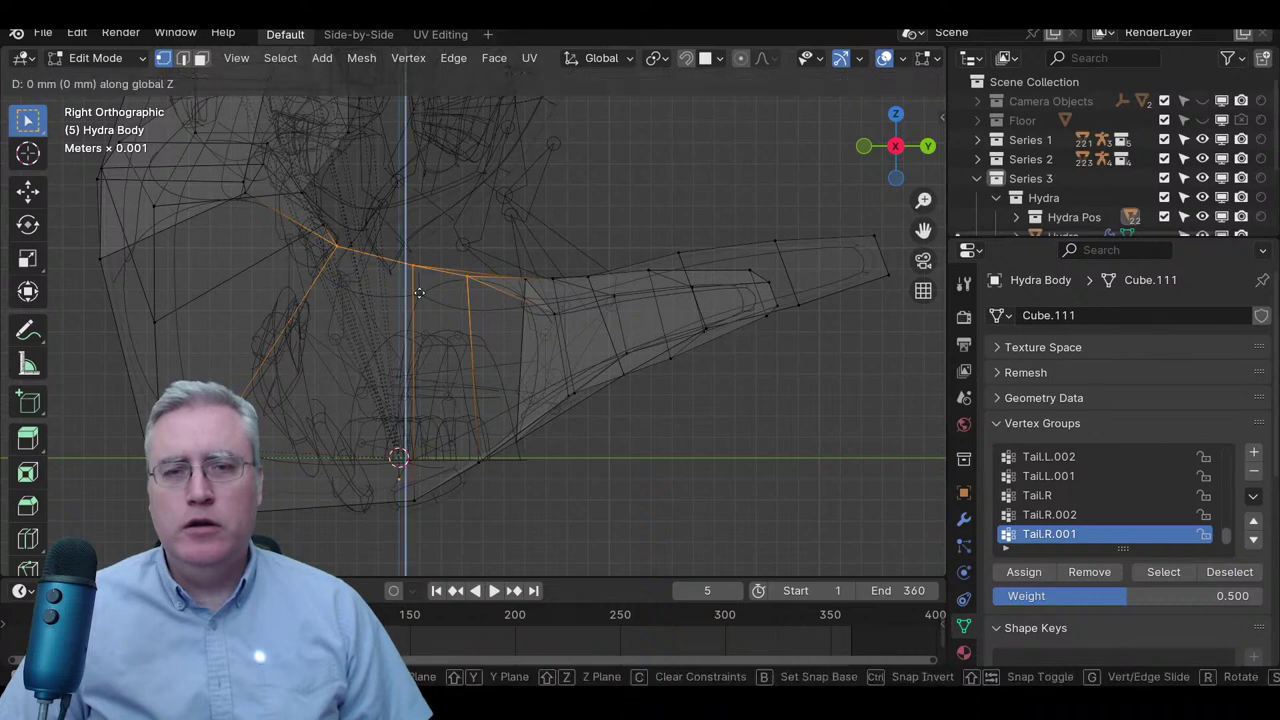
click(407, 272)
- Move the front part of the back's edge loop about 1.08 mm in Y and 1.02 mm in Z, checking it in solid shading
click(345, 232)
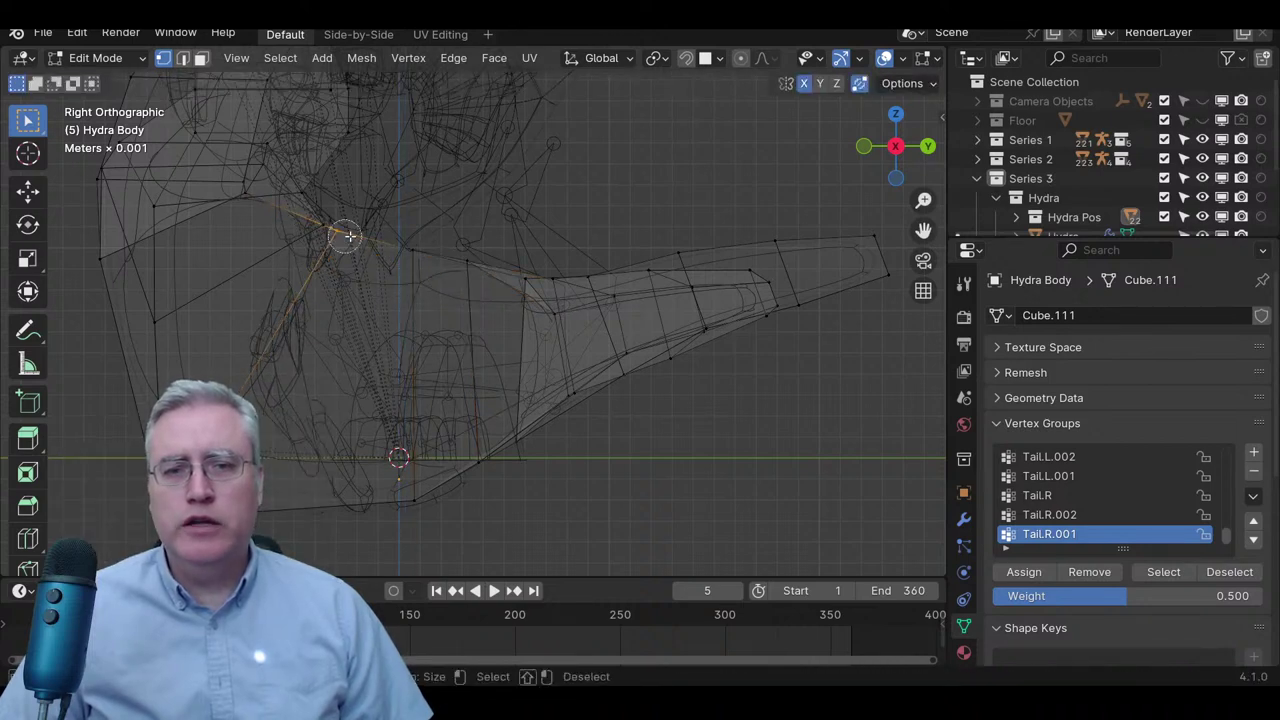
key(g)
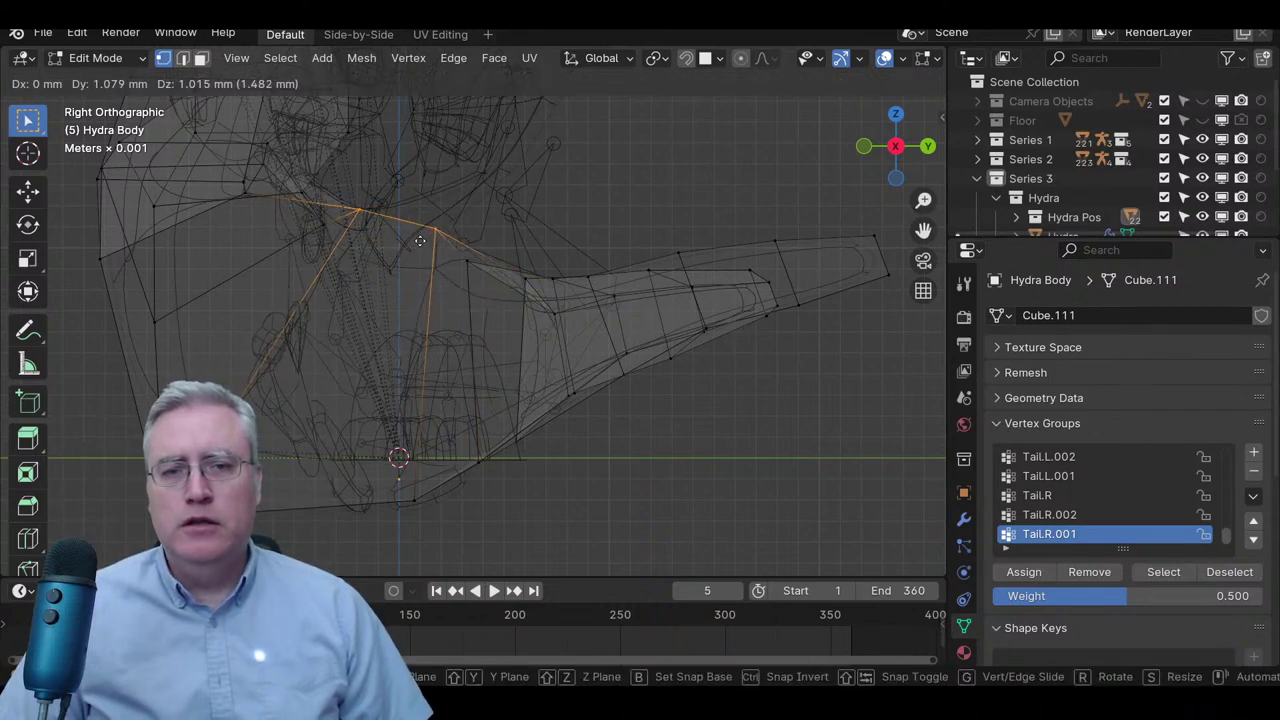
click(420, 240)
key(z)
click(579, 258)
mouse_move(579, 258)
middle_down()
mouse_move(265, 316)
mouse_move(483, 278)
middle_up()
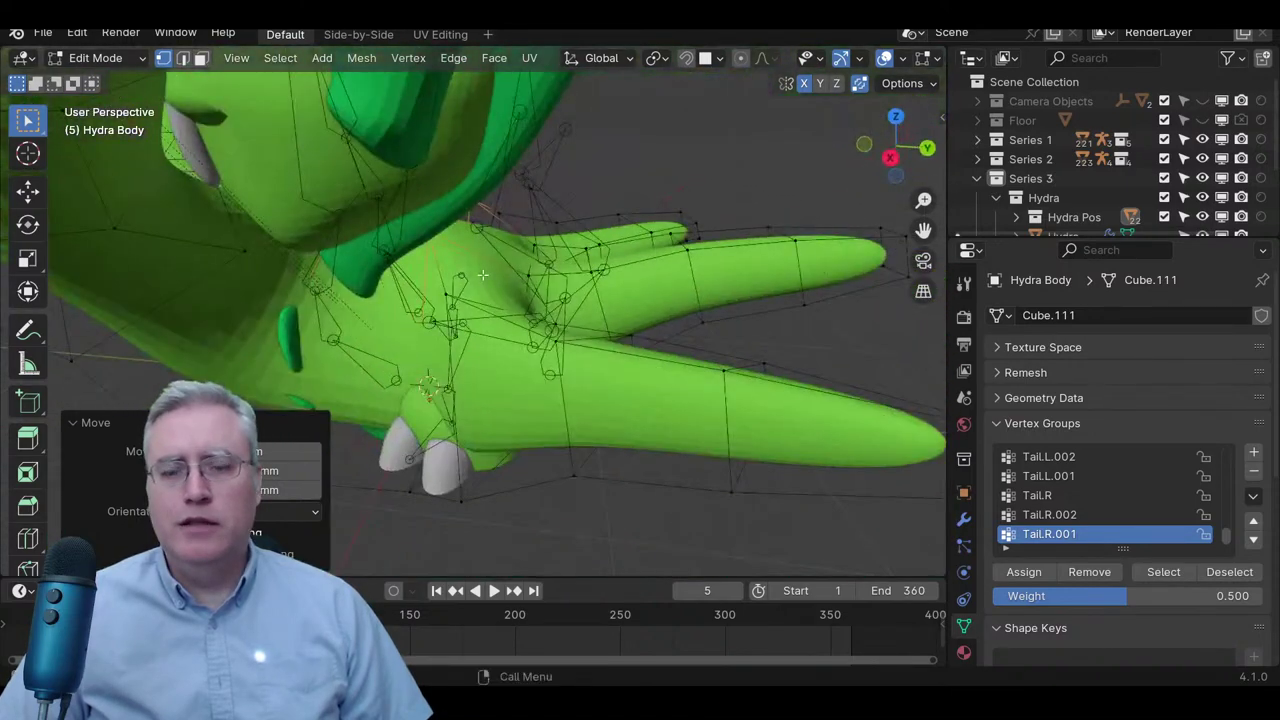
- Reposition the vertices at the base of the necks in the wireframe right view and leave Edit Mode
key(KP_3)
key(z)
click(319, 274)
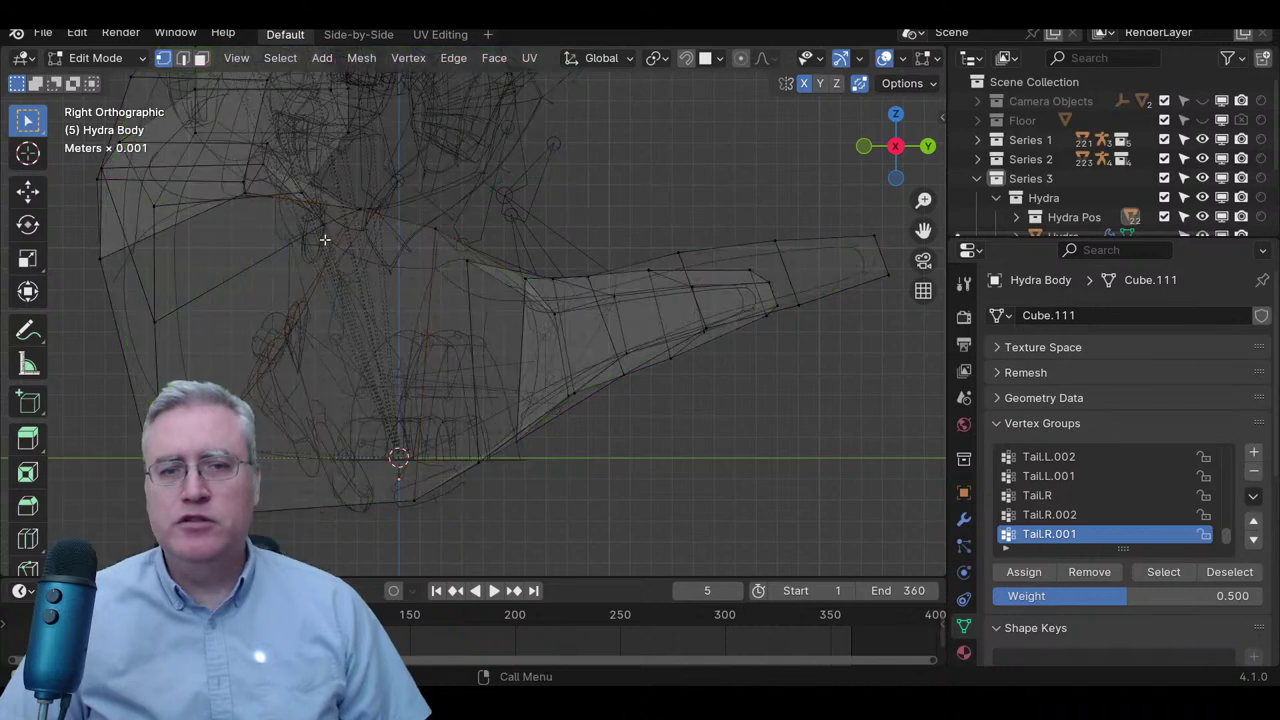
key(g)
click(290, 235)
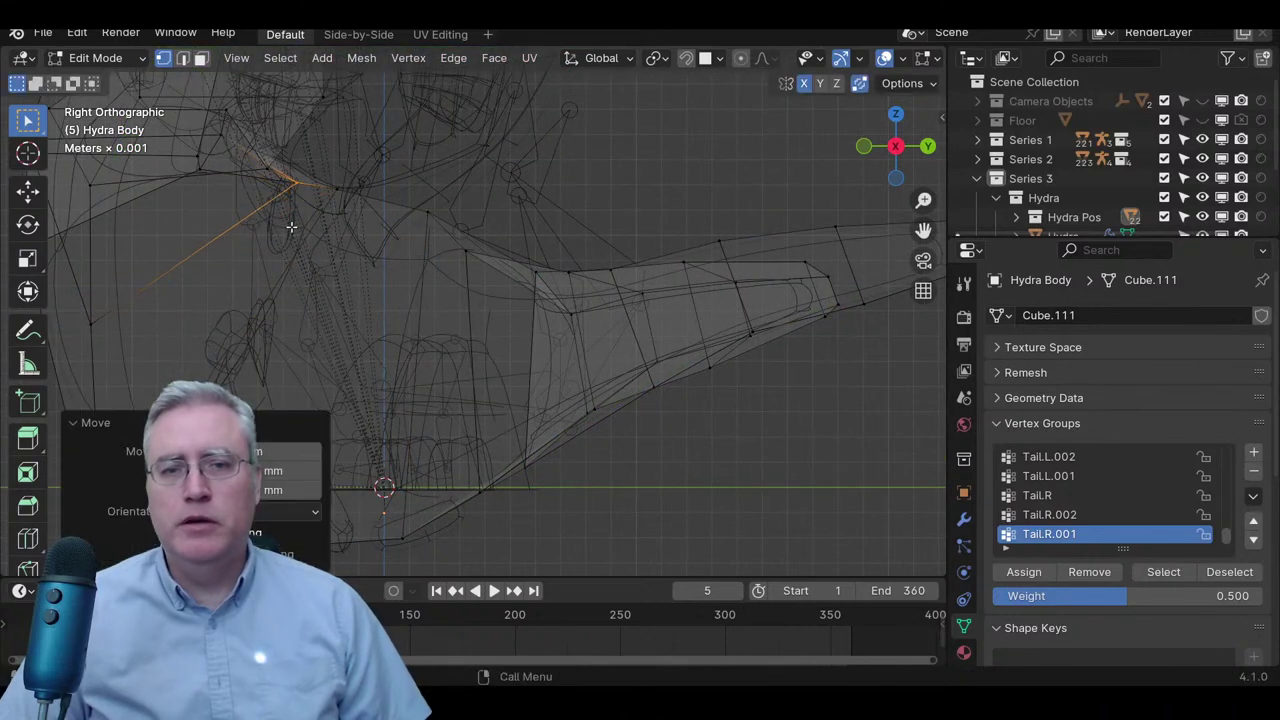
key(Tab)
- Return to solid shading and examine the reshaped back of the posed hydra body
scroll(423, 321, down, 2)
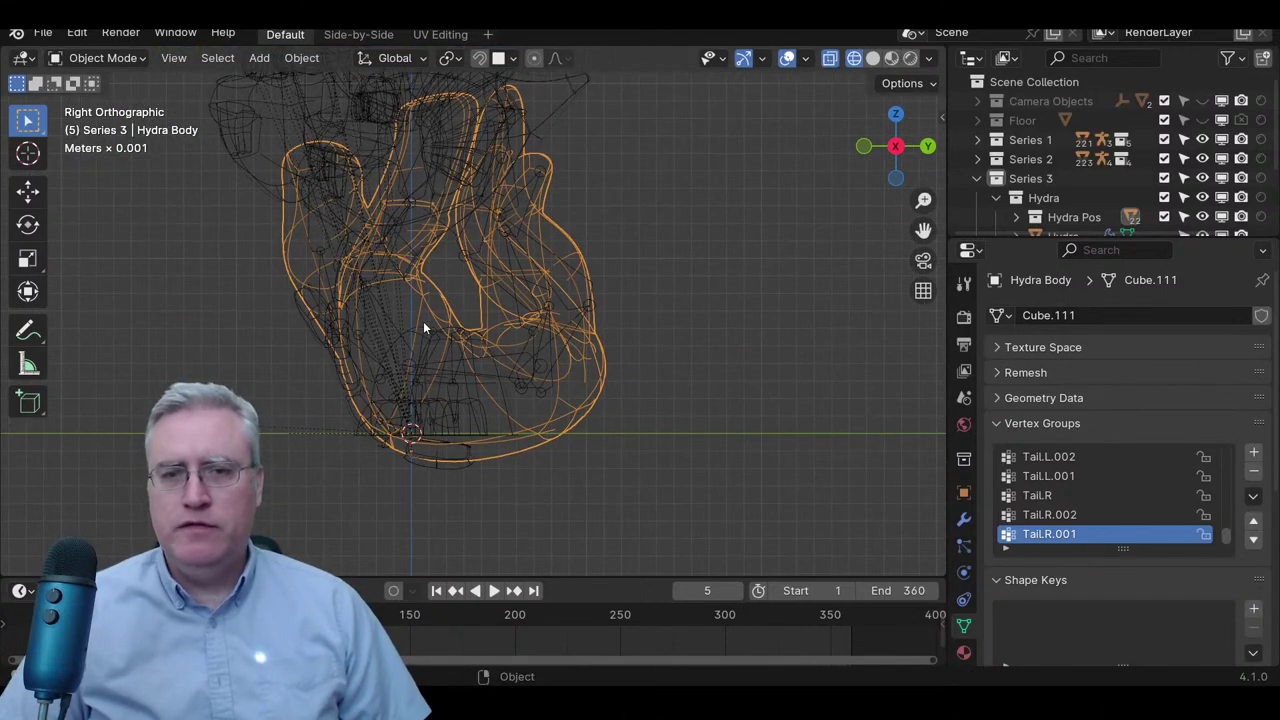
key(z)
click(562, 334)
mouse_move(545, 336)
middle_down()
mouse_move(379, 414)
mouse_move(499, 386)
middle_up()
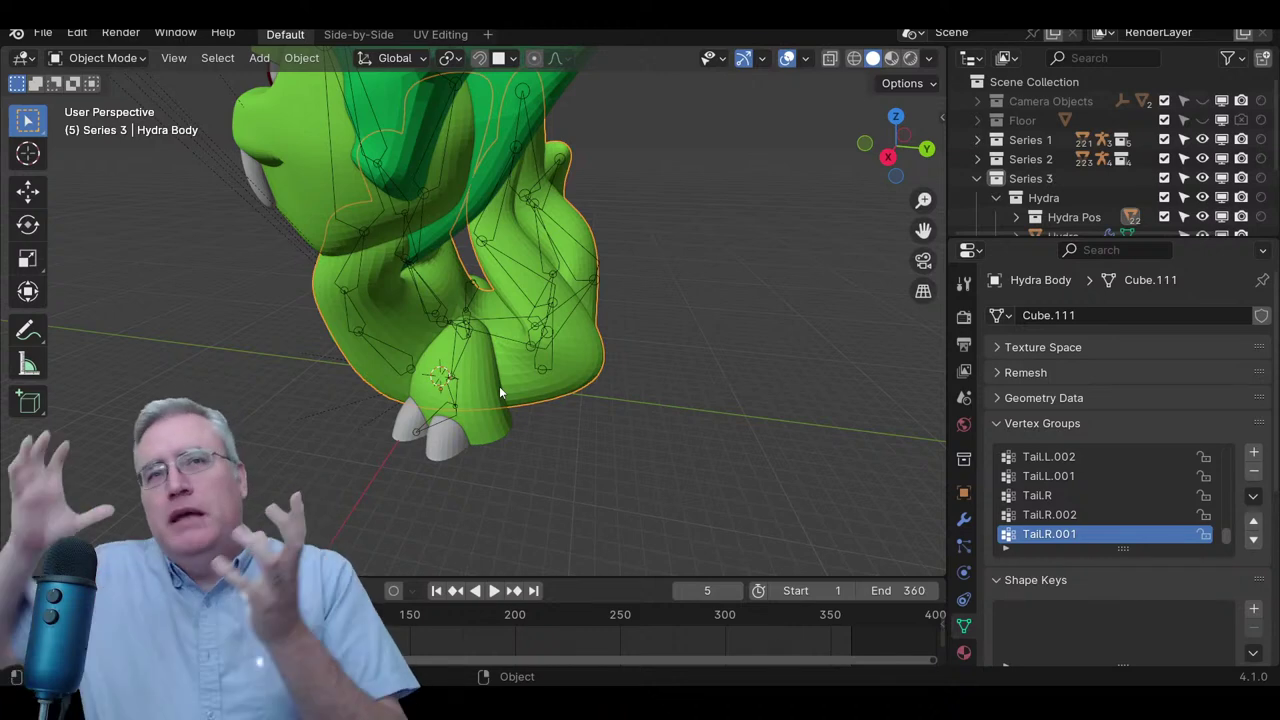
scroll(598, 426, up, 3)
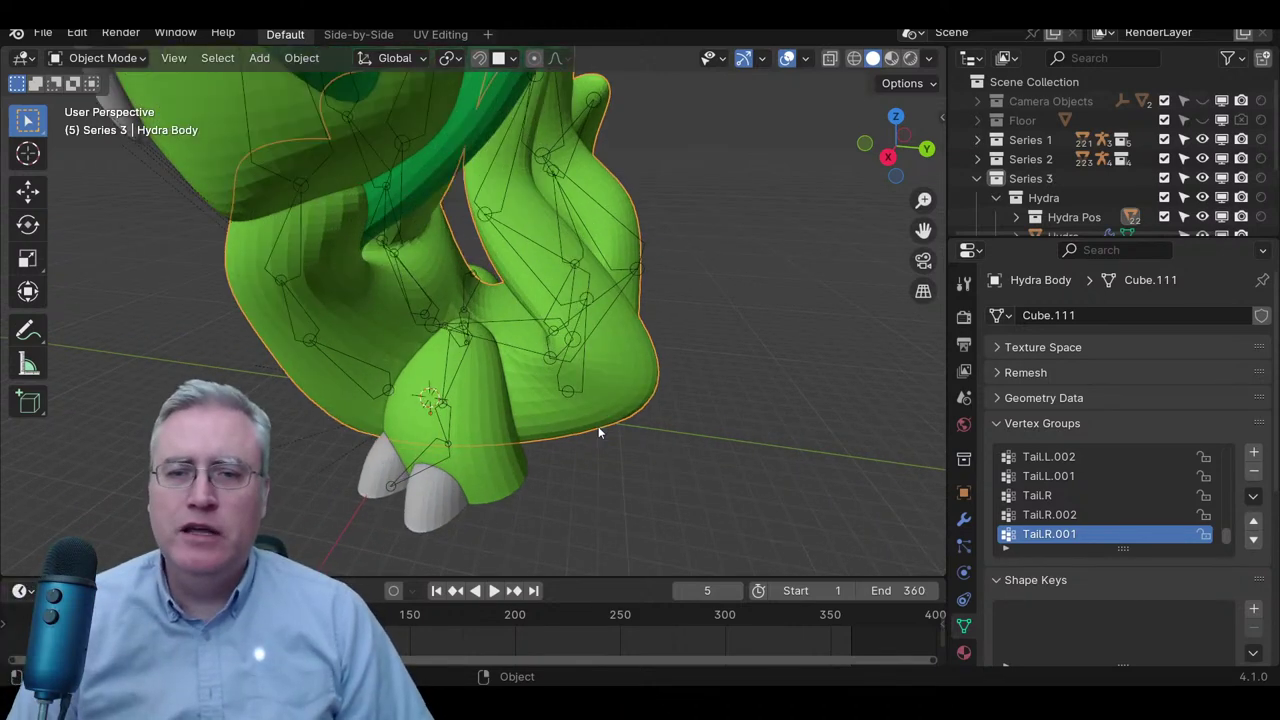
- Select the Body bone of Hydra Armature in Pose Mode and show its Bendy Bones settings
key(KP_1)
key(KP_3)
scroll(594, 430, up, 2)
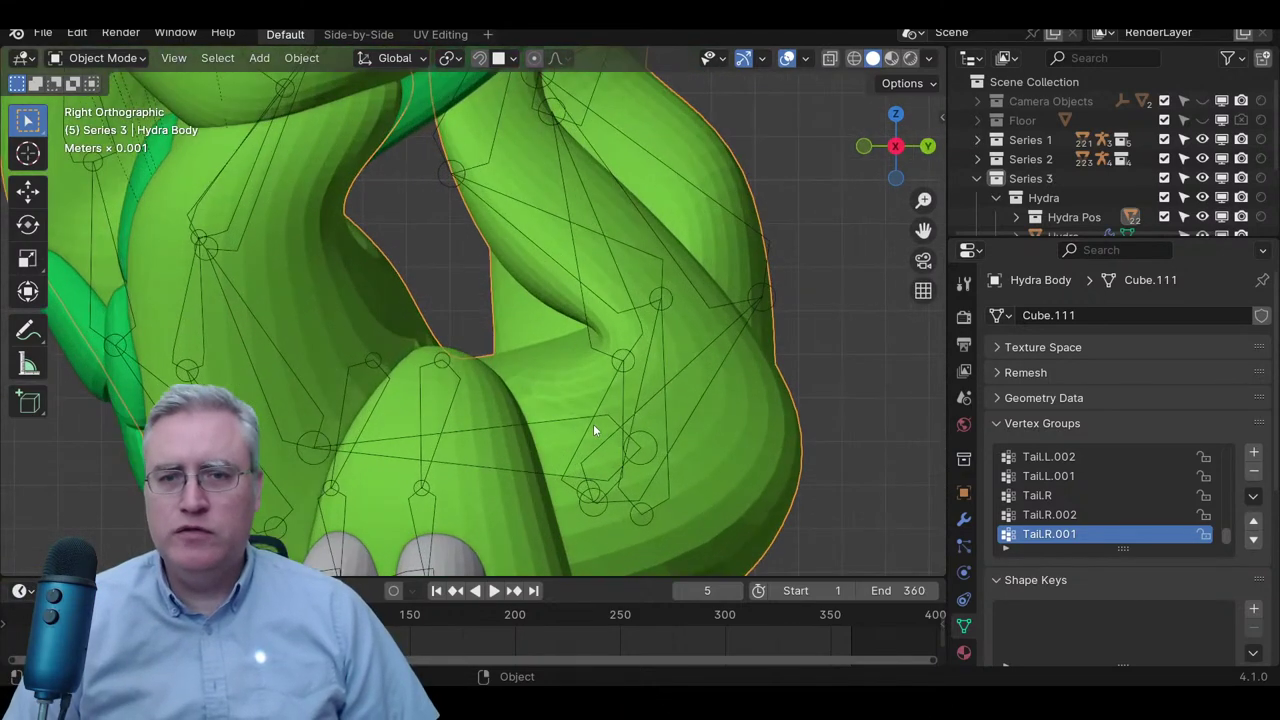
click(541, 420)
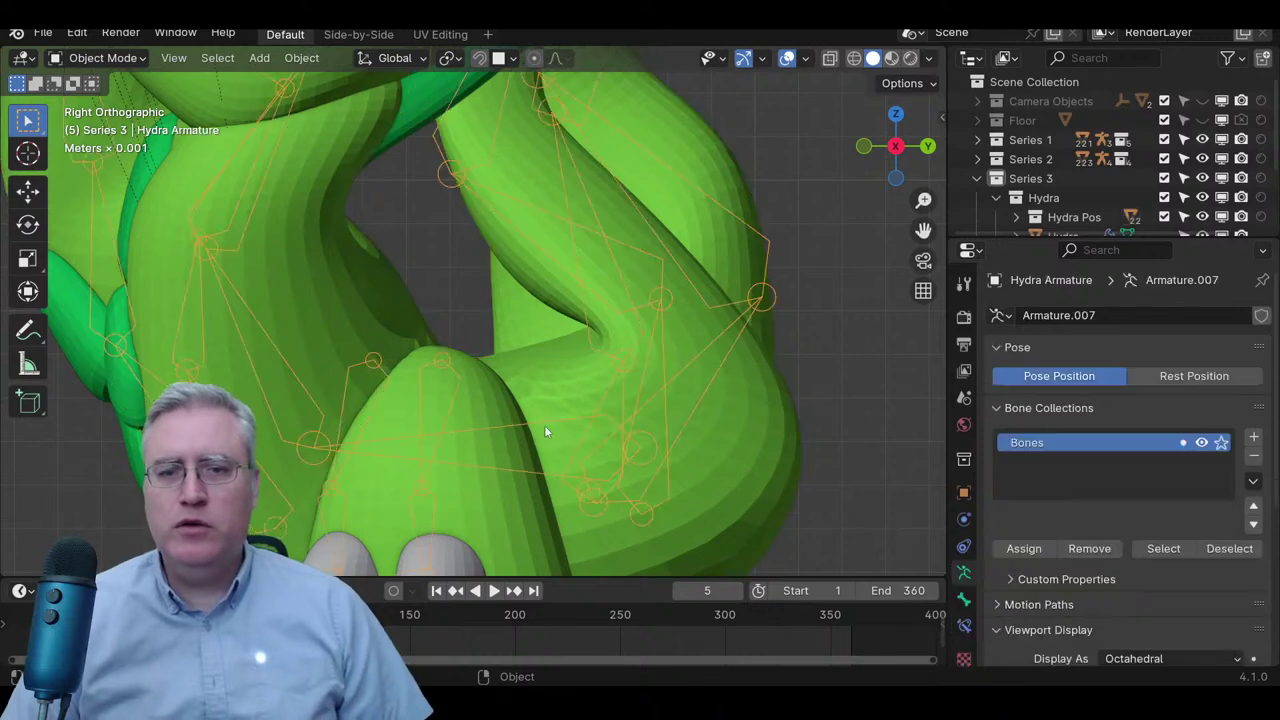
key(ctrl+Tab)
click(538, 435)
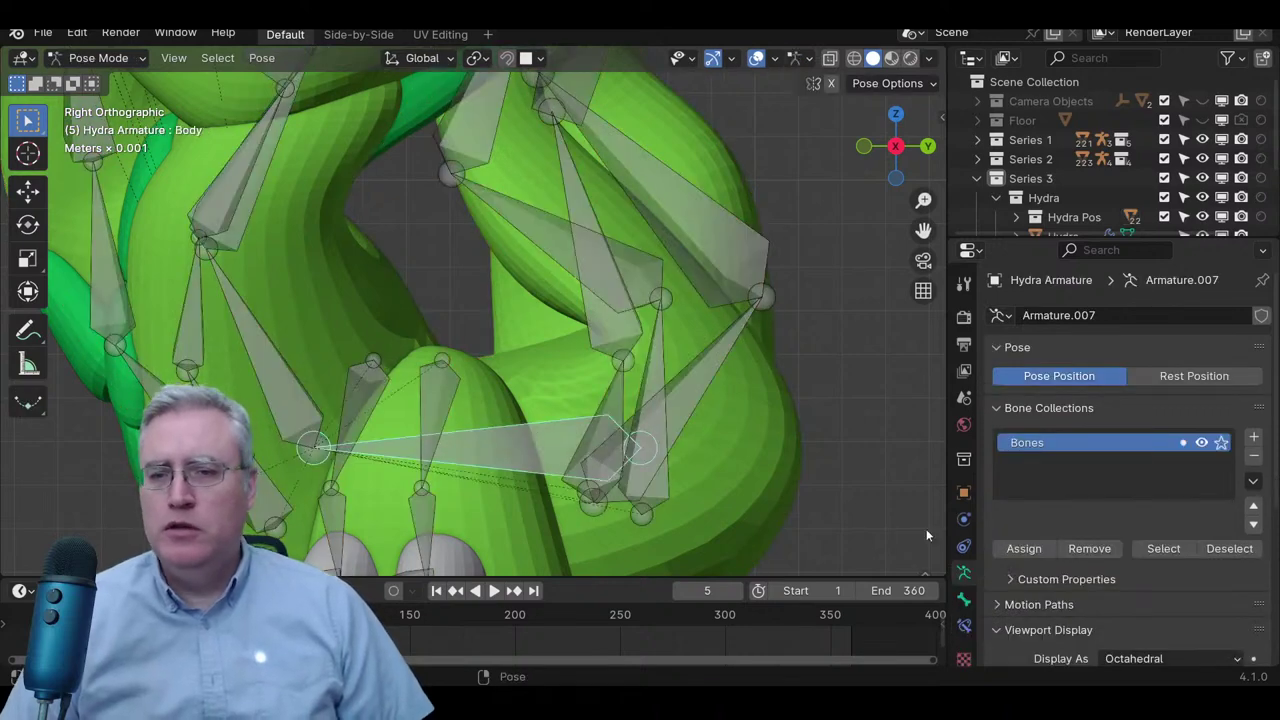
click(965, 597)
scroll(1083, 538, down, 4)
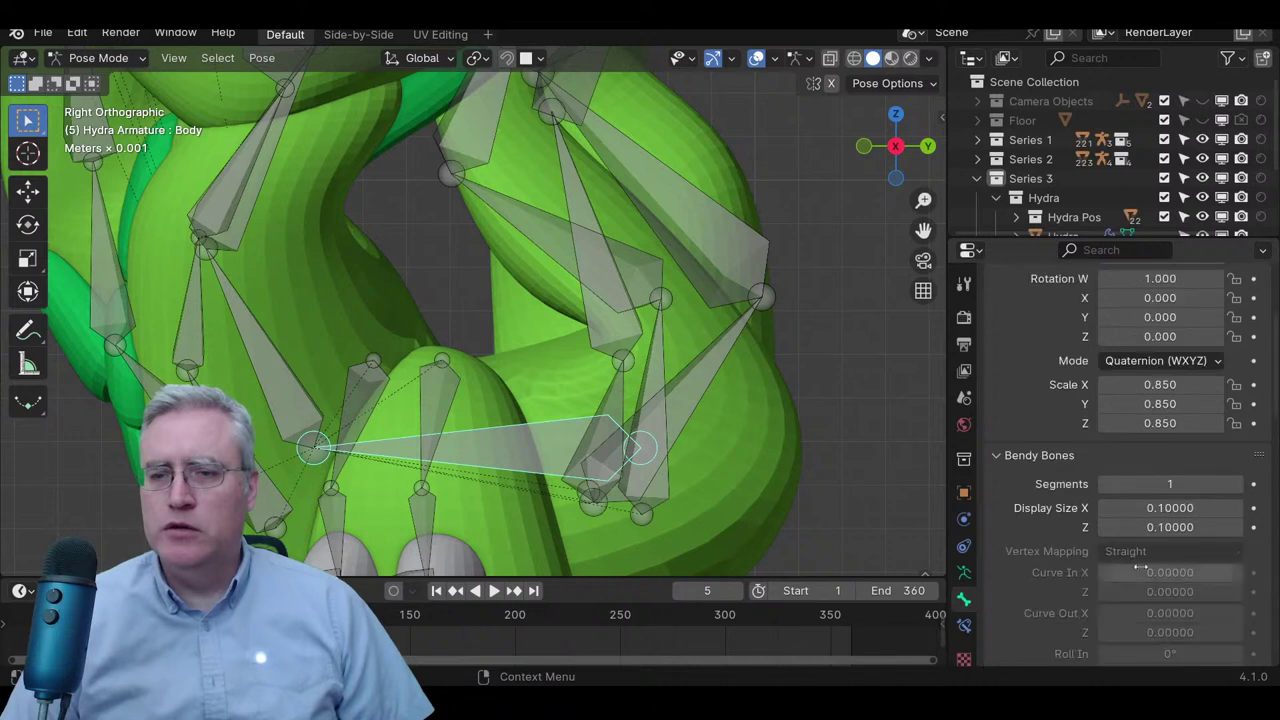
- Try 2 Bendy Bones segments on the Body bone and restore the count to 1
click(1237, 484)
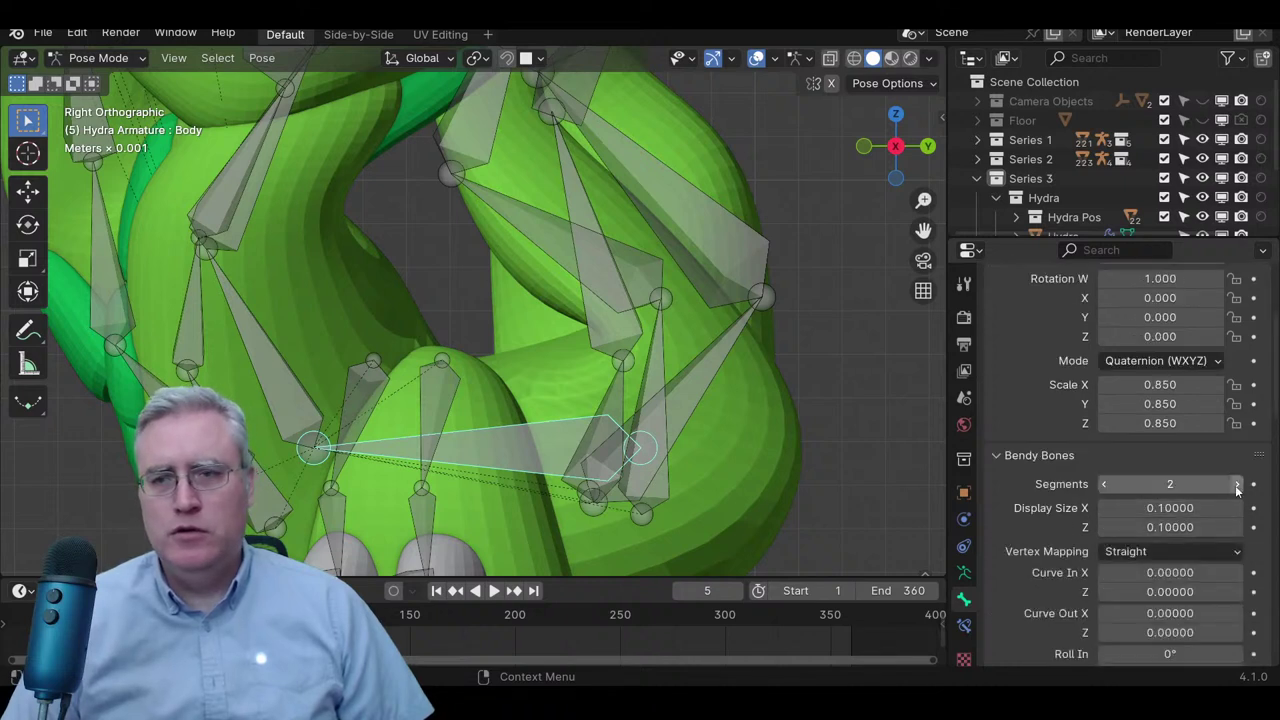
click(1104, 486)
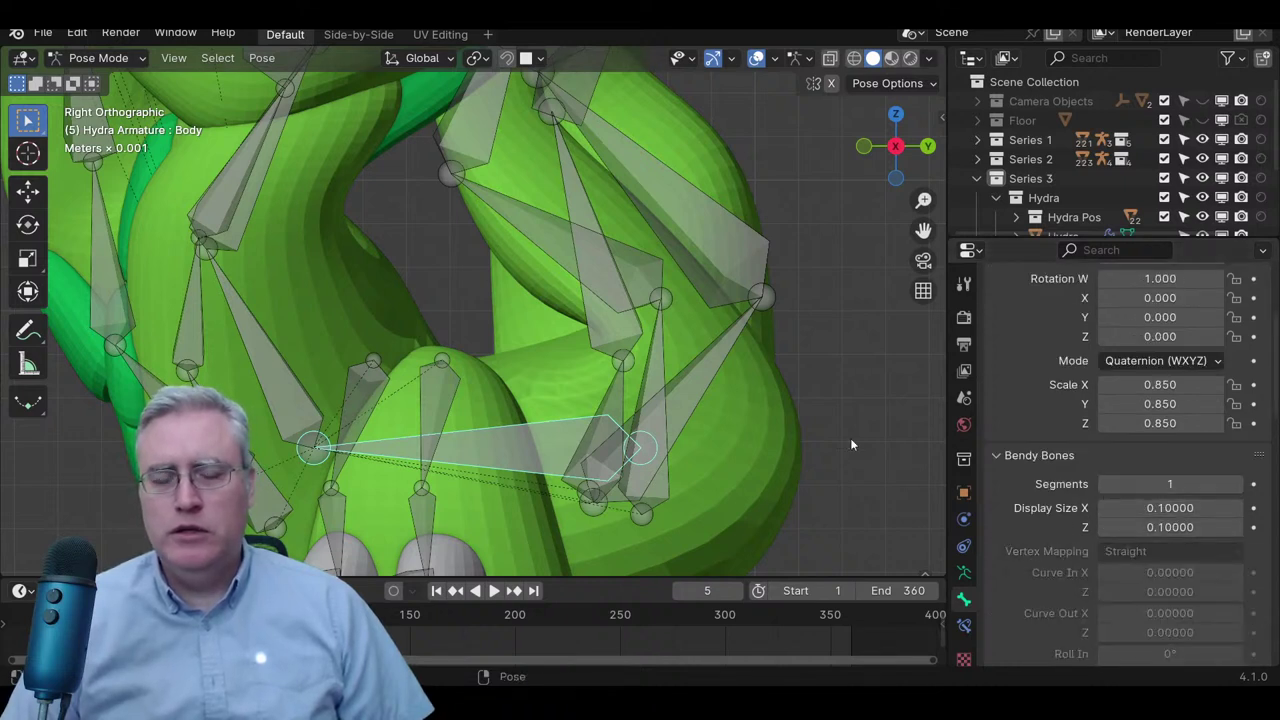
- Examine the Bendy Bones settings of the Tail.R bone and reselect the Body bone in the right view
click(620, 388)
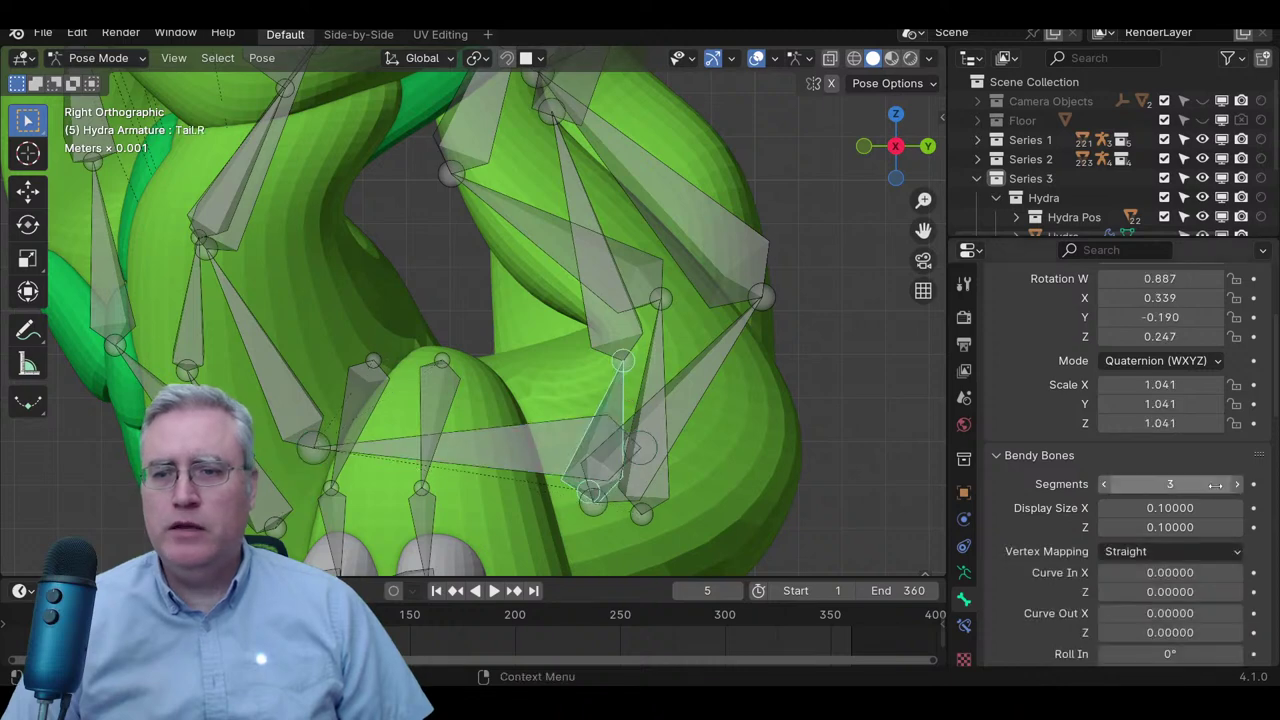
scroll(558, 357, down, 1)
mouse_move(558, 357)
middle_down()
mouse_move(534, 357)
mouse_move(562, 357)
middle_up()
key(KP_3)
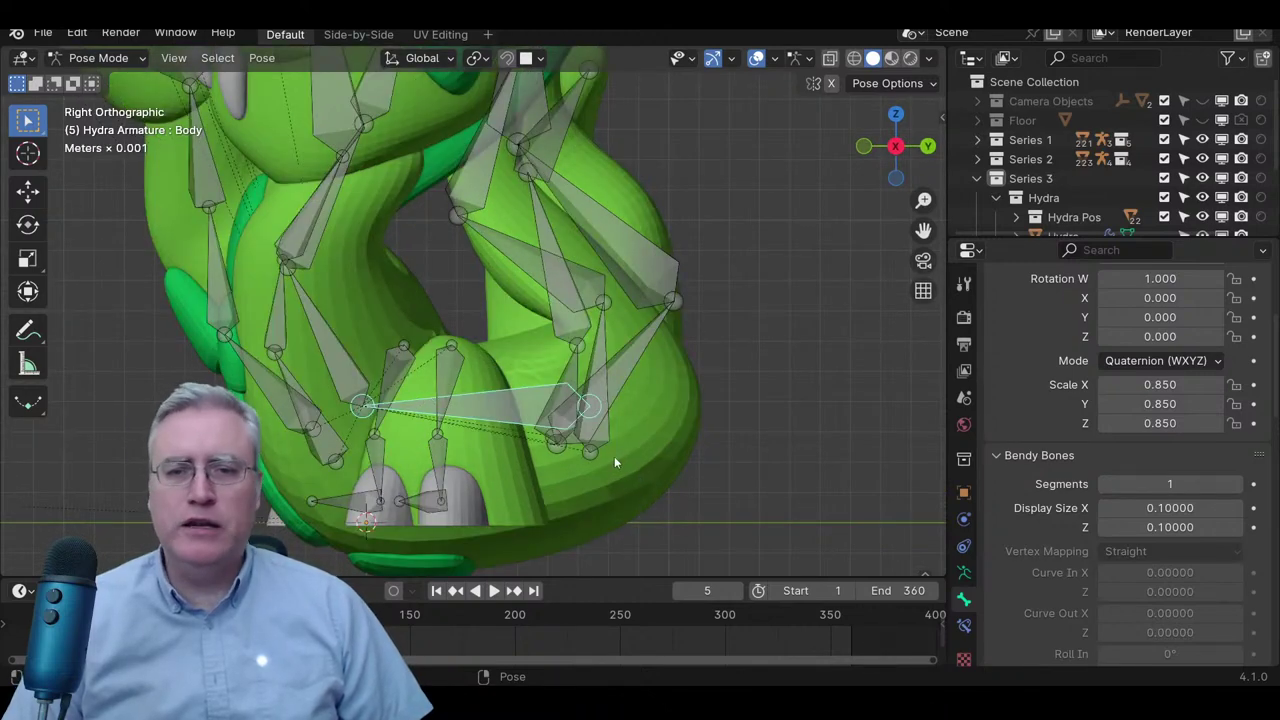
- Examine the posed hydra with its Body bone selected, from the tail side and then the front
middle_drag(613, 456, 444, 377)
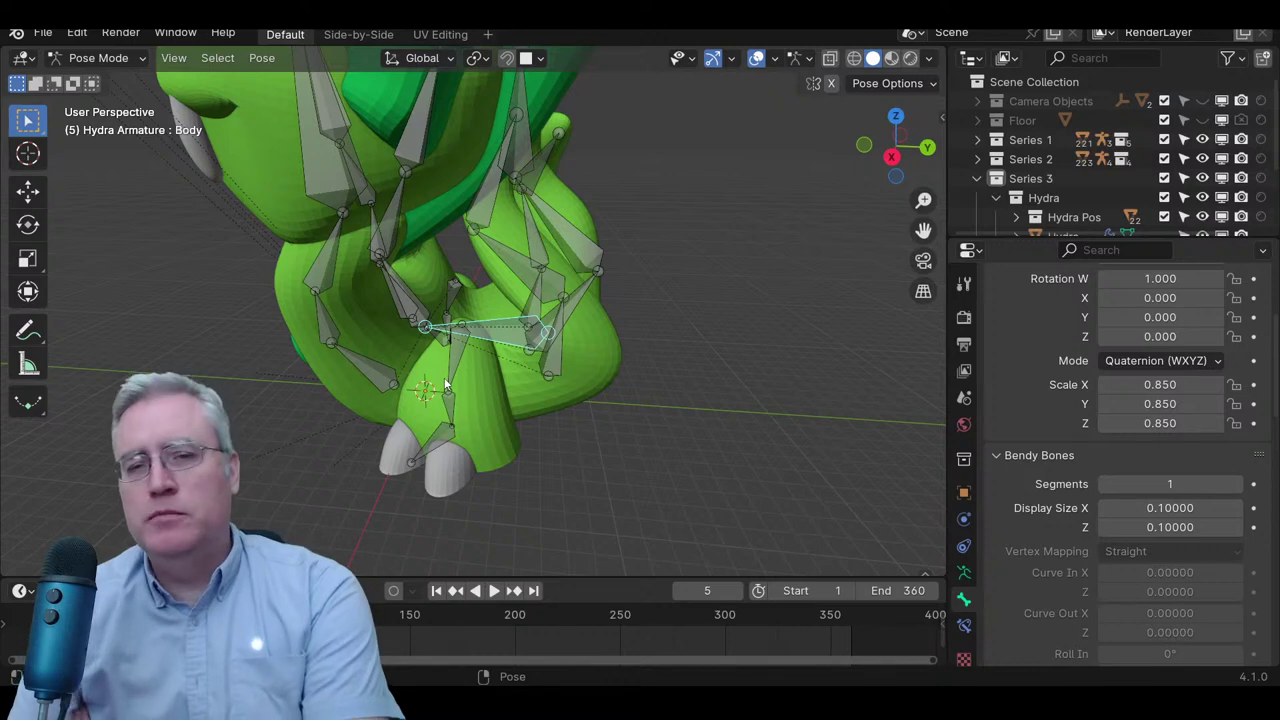
middle_drag(446, 385, 452, 343)
scroll(452, 343, up, 3)
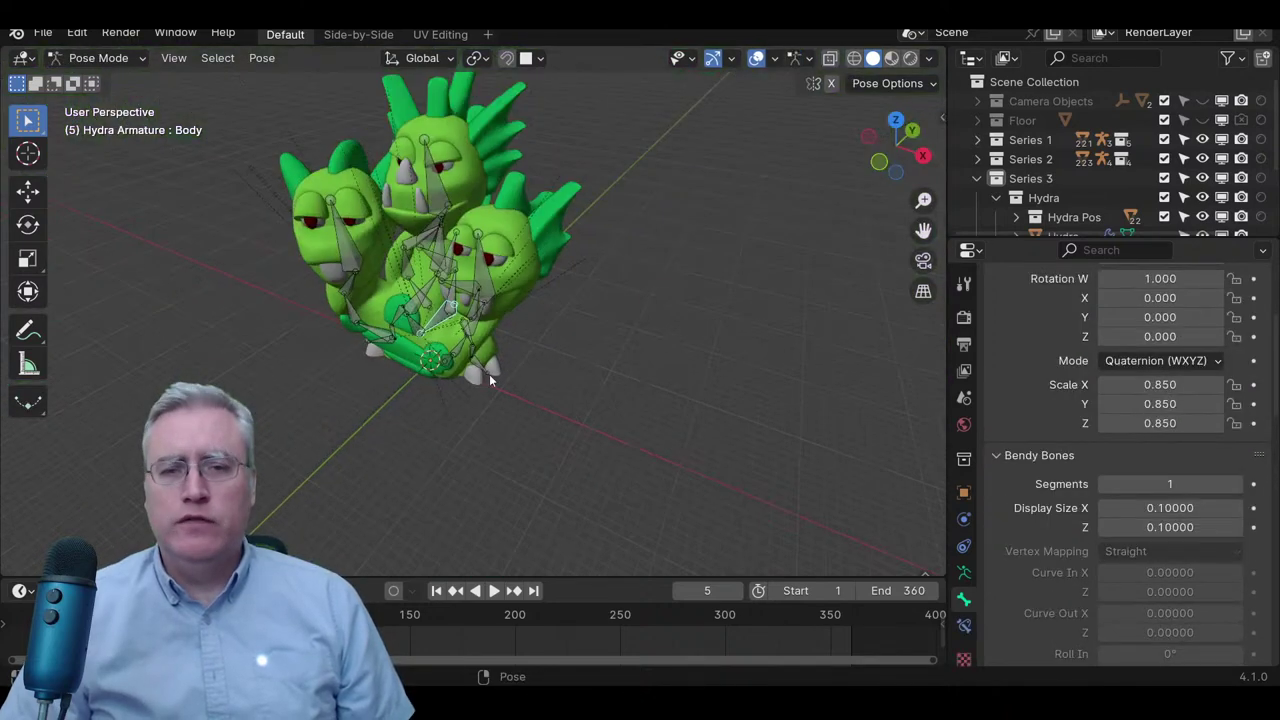
- Return Hydra Armature to Object Mode and select the Hydra mesh object in the Hydra collection
key(ctrl+Tab)
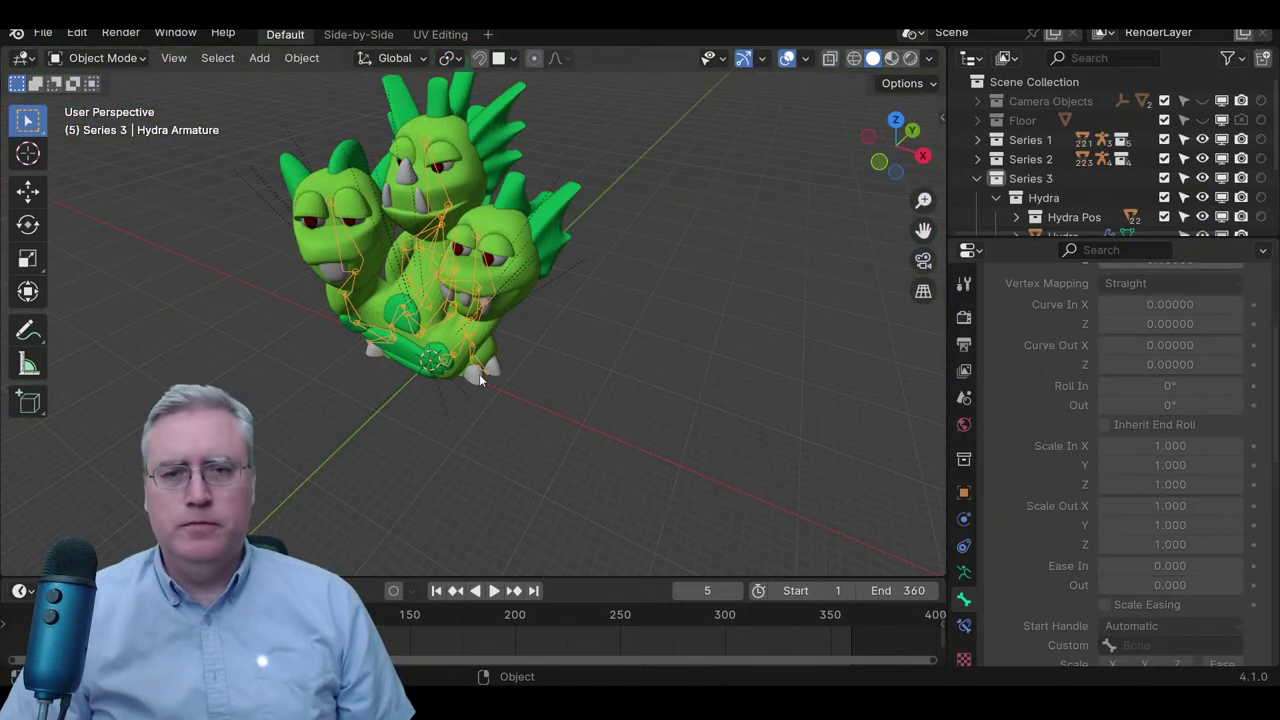
middle_drag(479, 374, 540, 345)
scroll(1089, 170, down, 4)
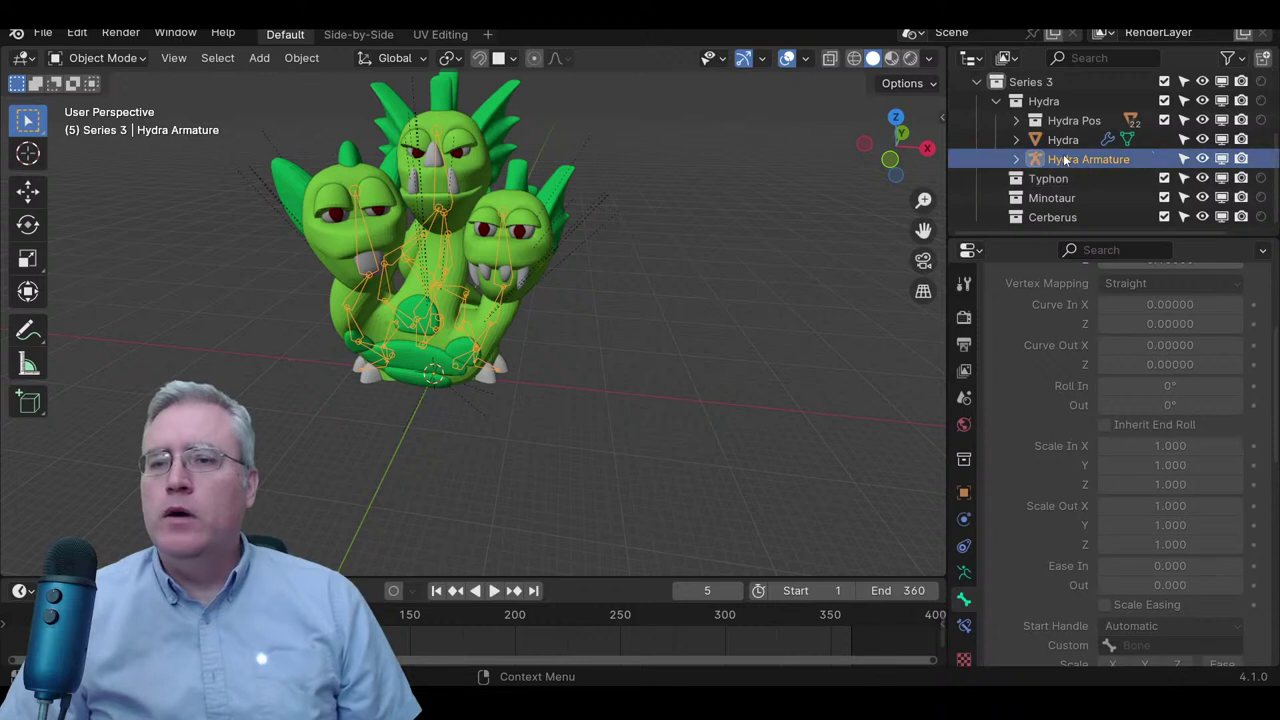
click(1063, 140)
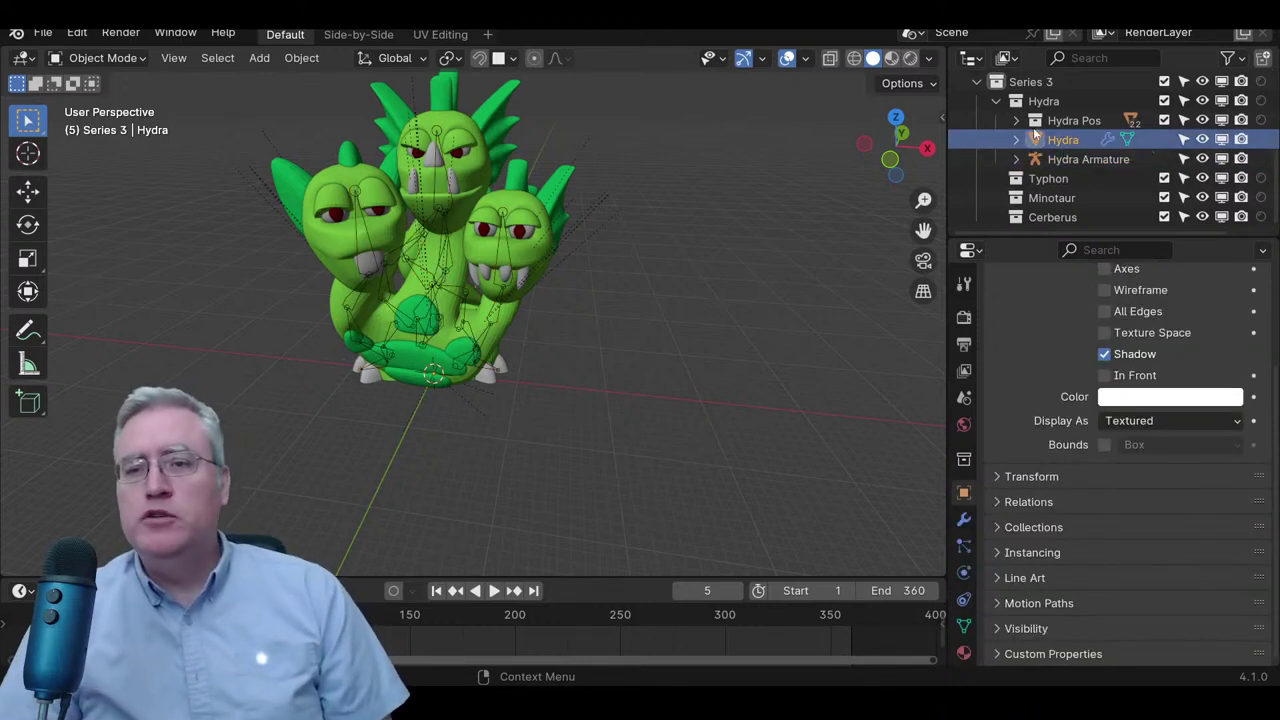
- Look through the body, chest and eyelid objects inside the Hydra Pos collection
click(1069, 122)
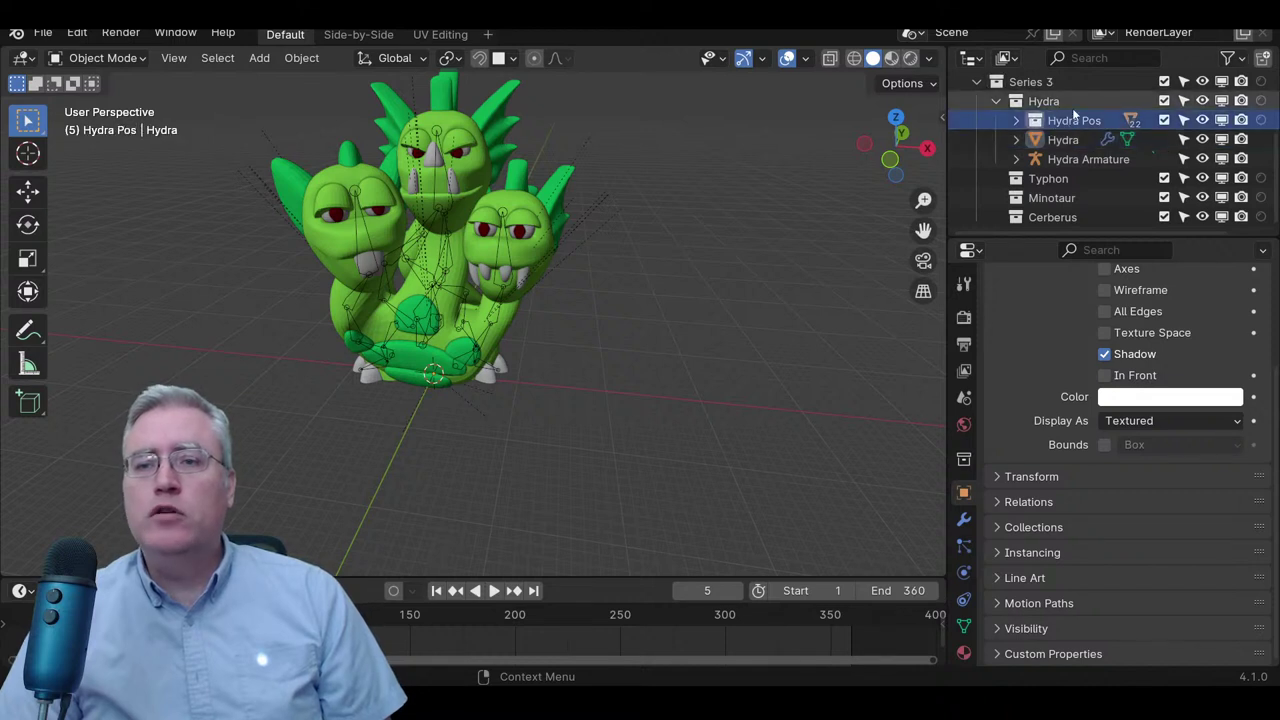
click(1016, 120)
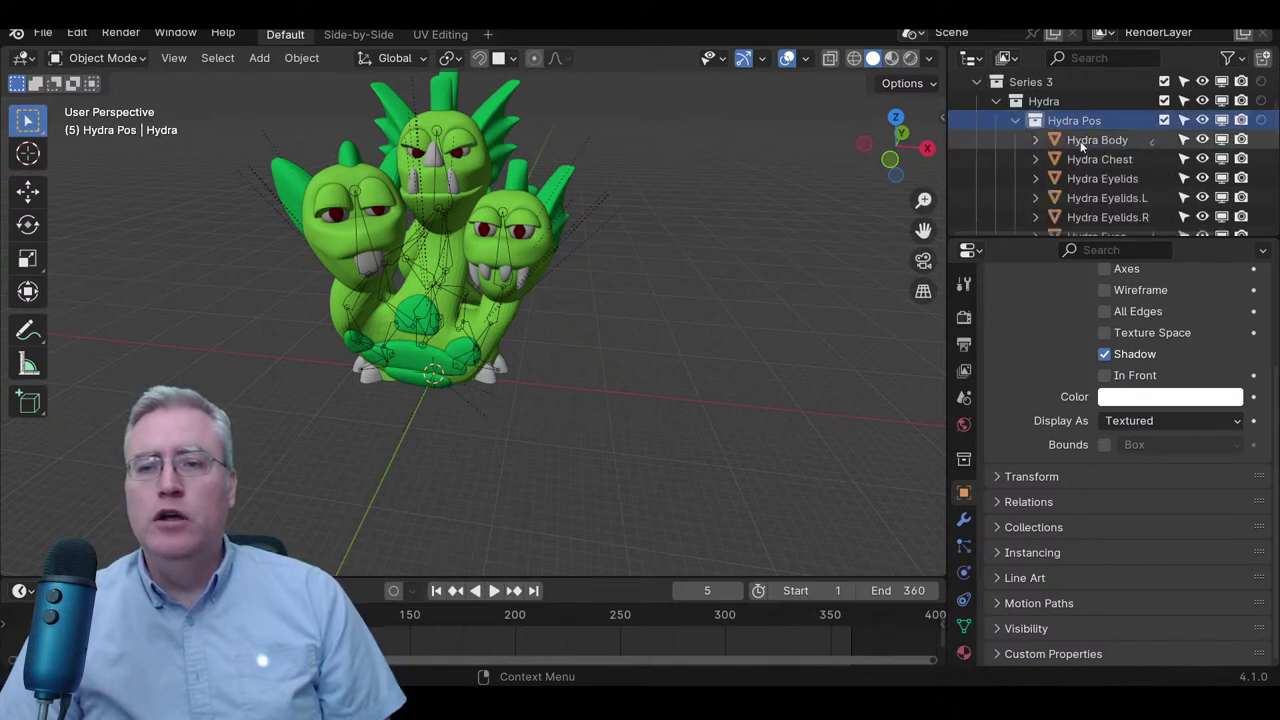
click(1080, 144)
click(1080, 158)
click(1085, 178)
click(1017, 120)
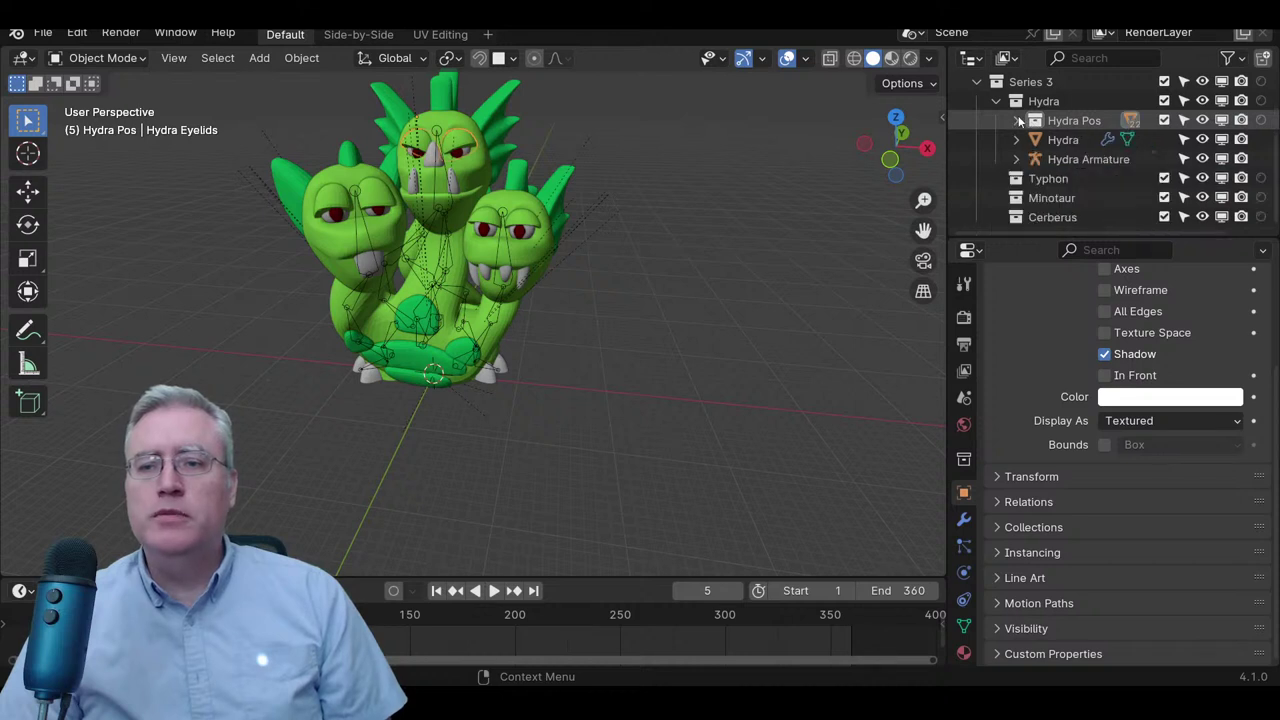
- Select the Hydra object and examine its Body and Floor Boolean modifiers with both expanded
click(1068, 141)
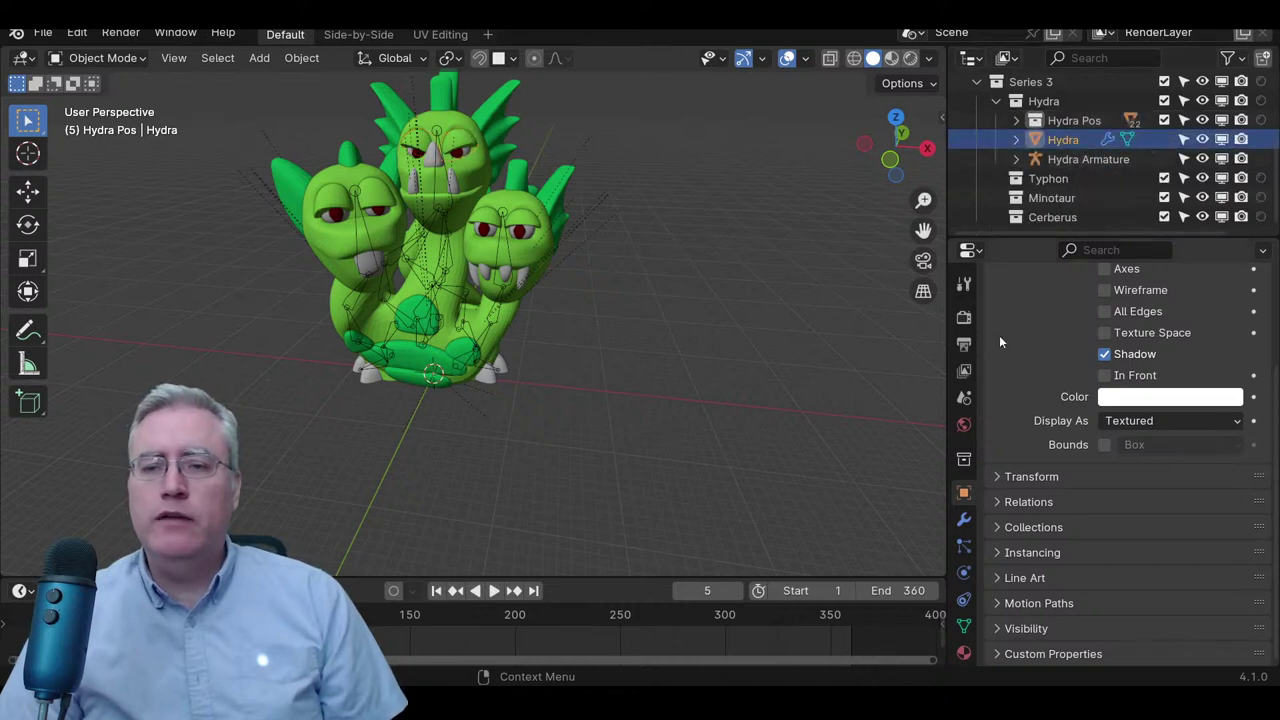
click(964, 519)
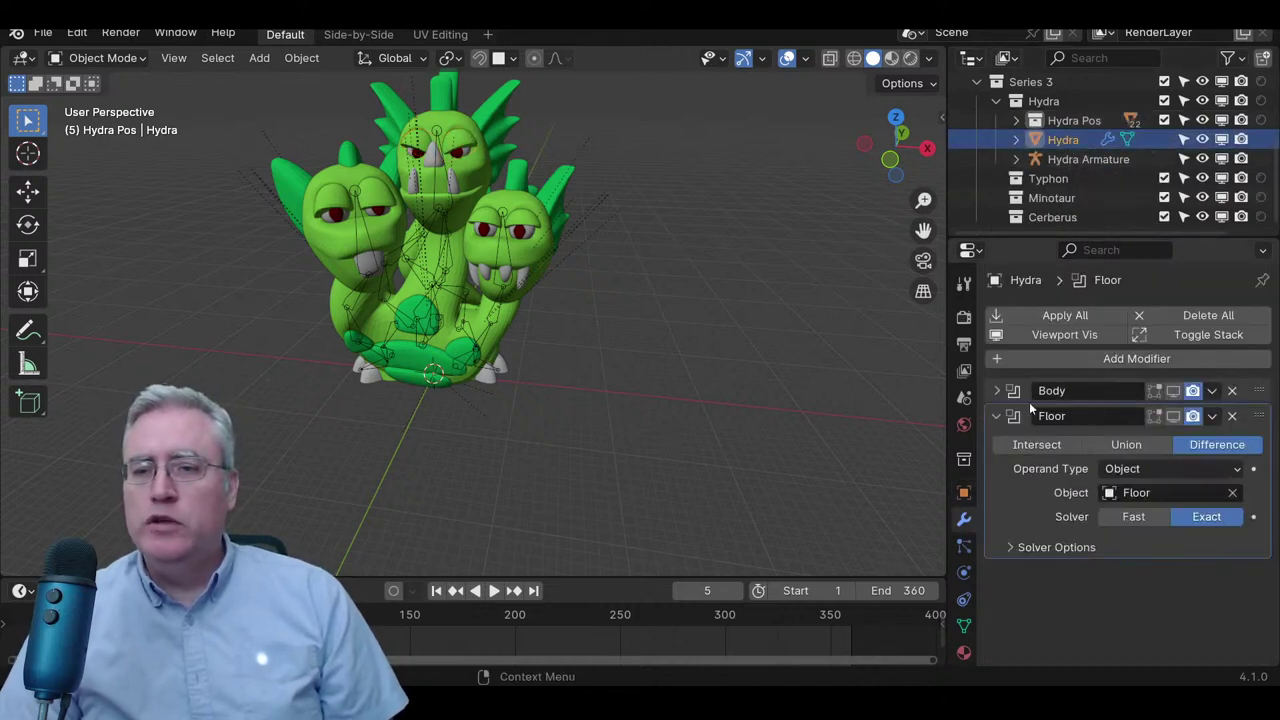
click(996, 390)
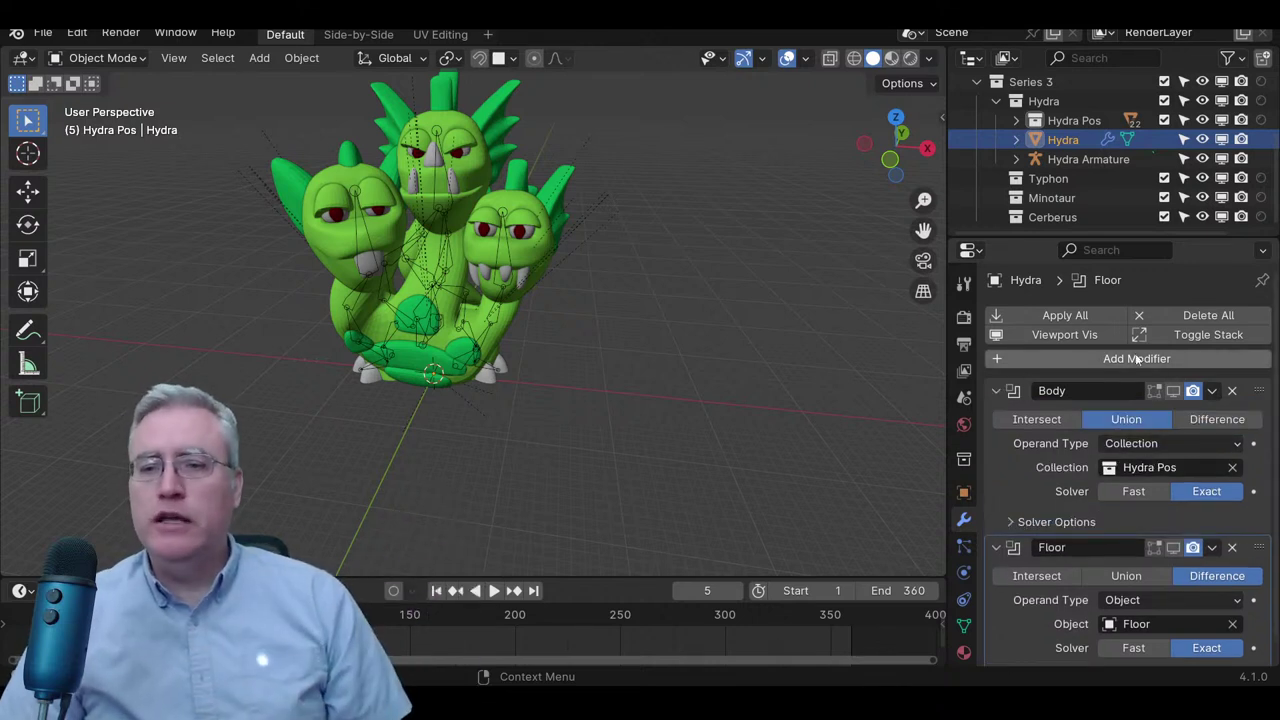
- Assign the Hydra White material to the Hydra object's empty second material slot
click(964, 625)
click(964, 652)
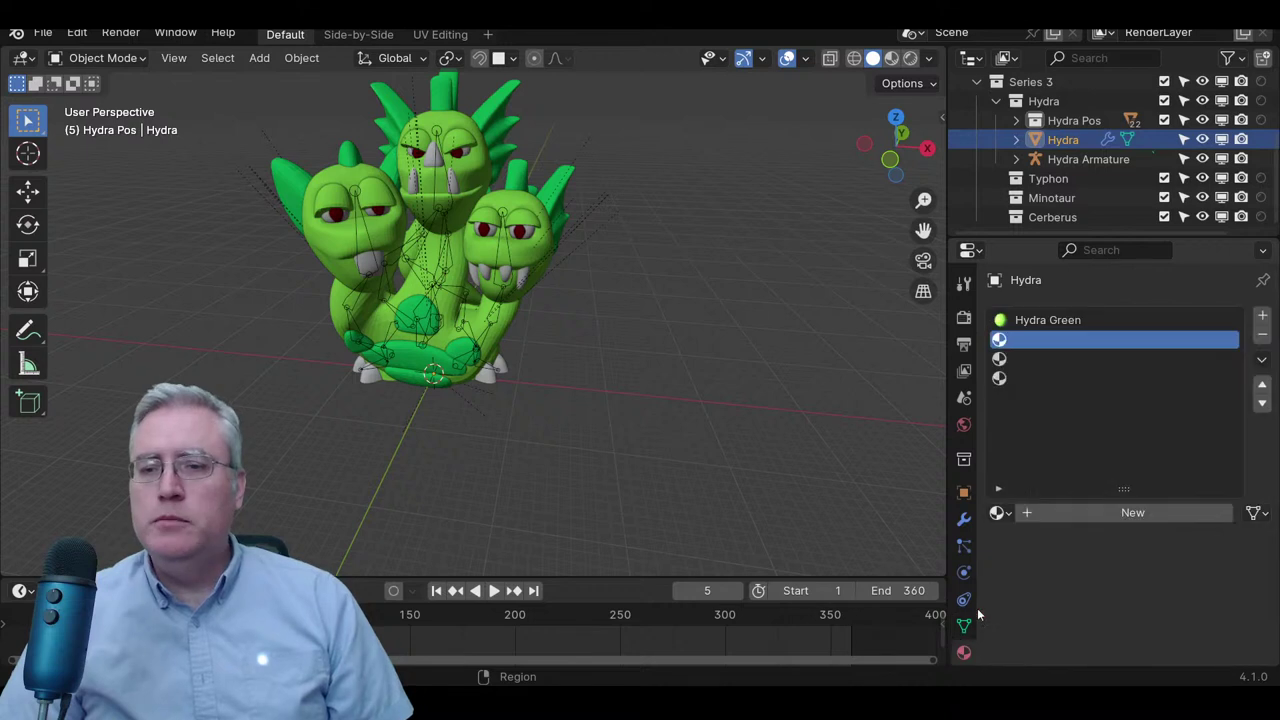
click(998, 512)
scroll(1082, 441, down, 9)
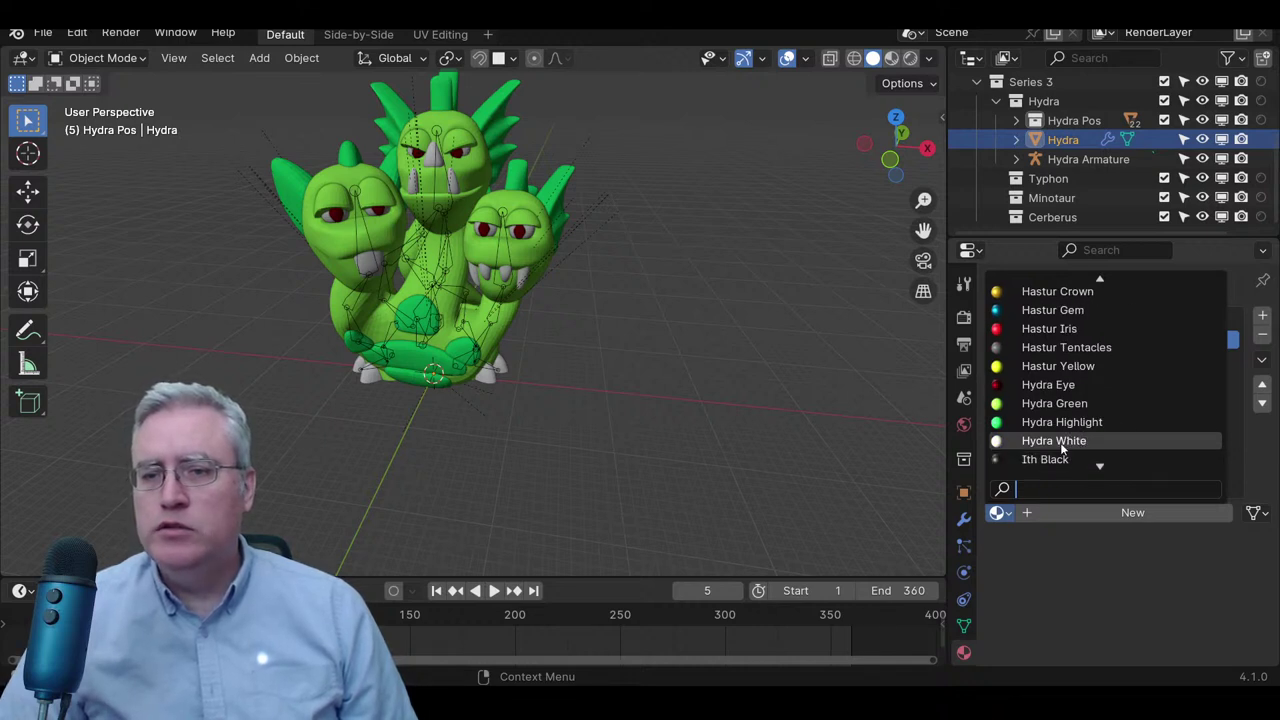
click(1061, 443)
- Assign the Hydra Highlight material to the Hydra object's empty third material slot
click(1023, 362)
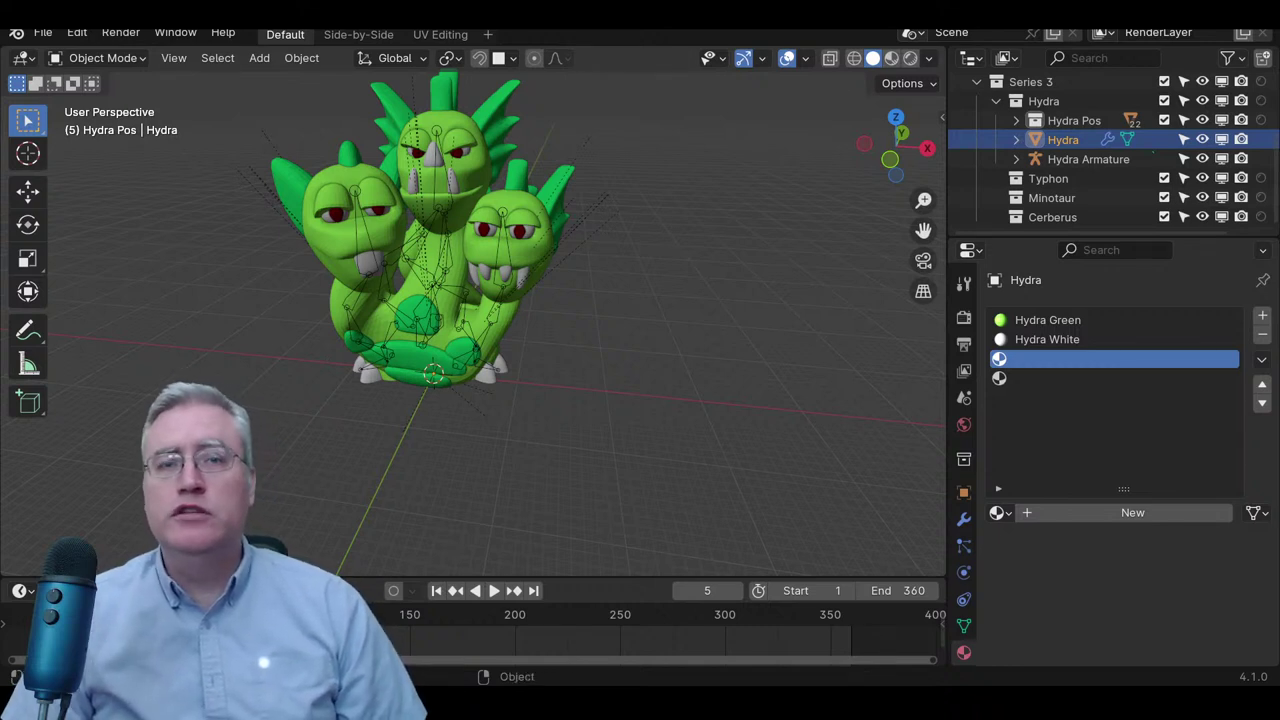
click(998, 512)
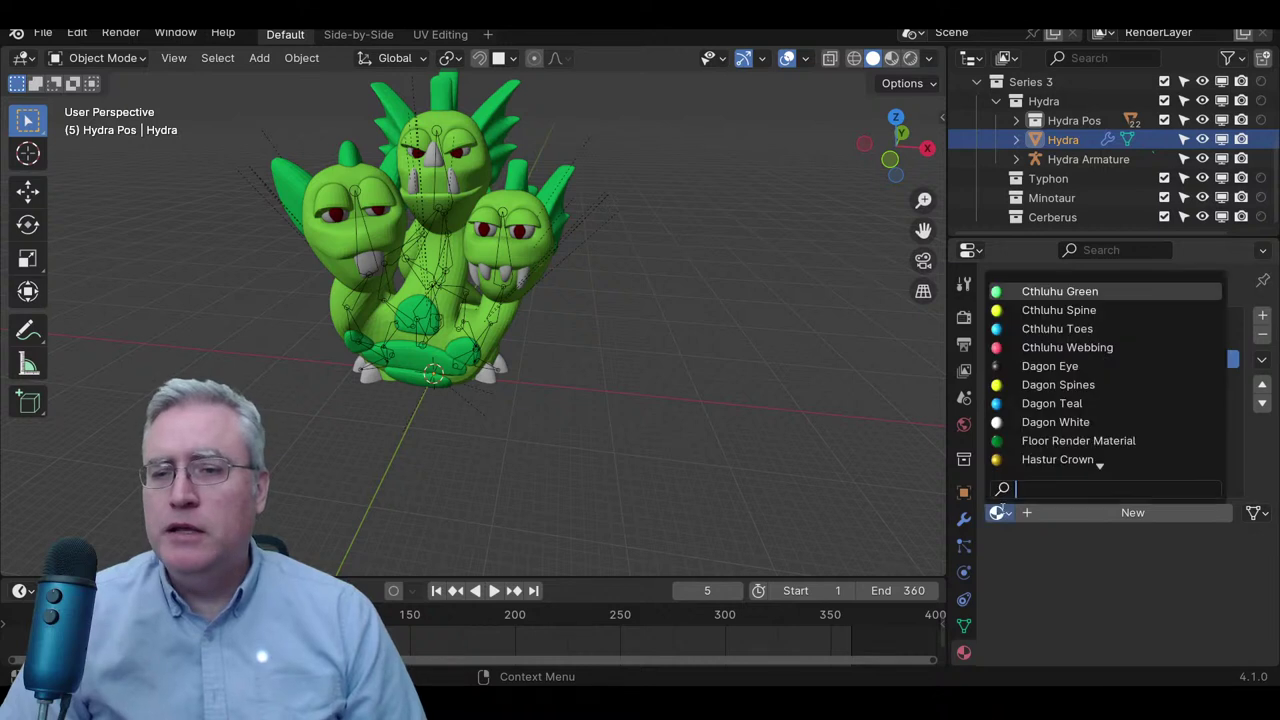
scroll(1097, 458, down, 3)
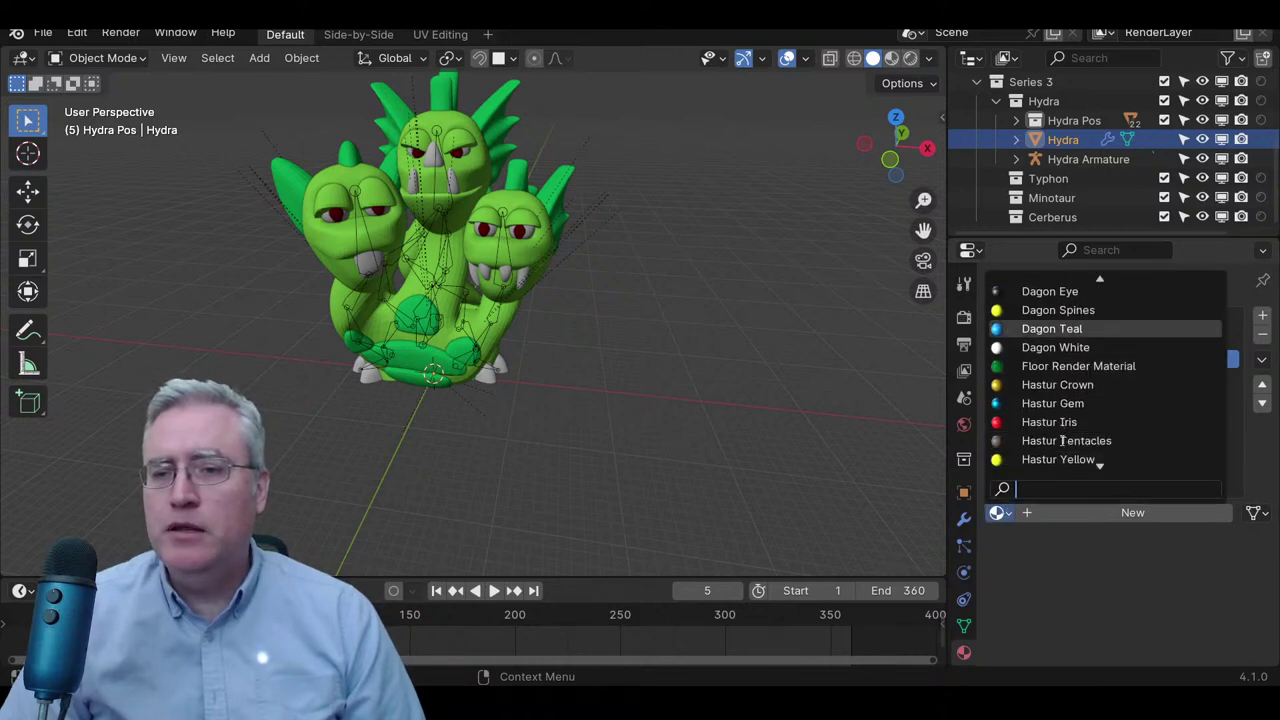
scroll(1068, 304, up, 2)
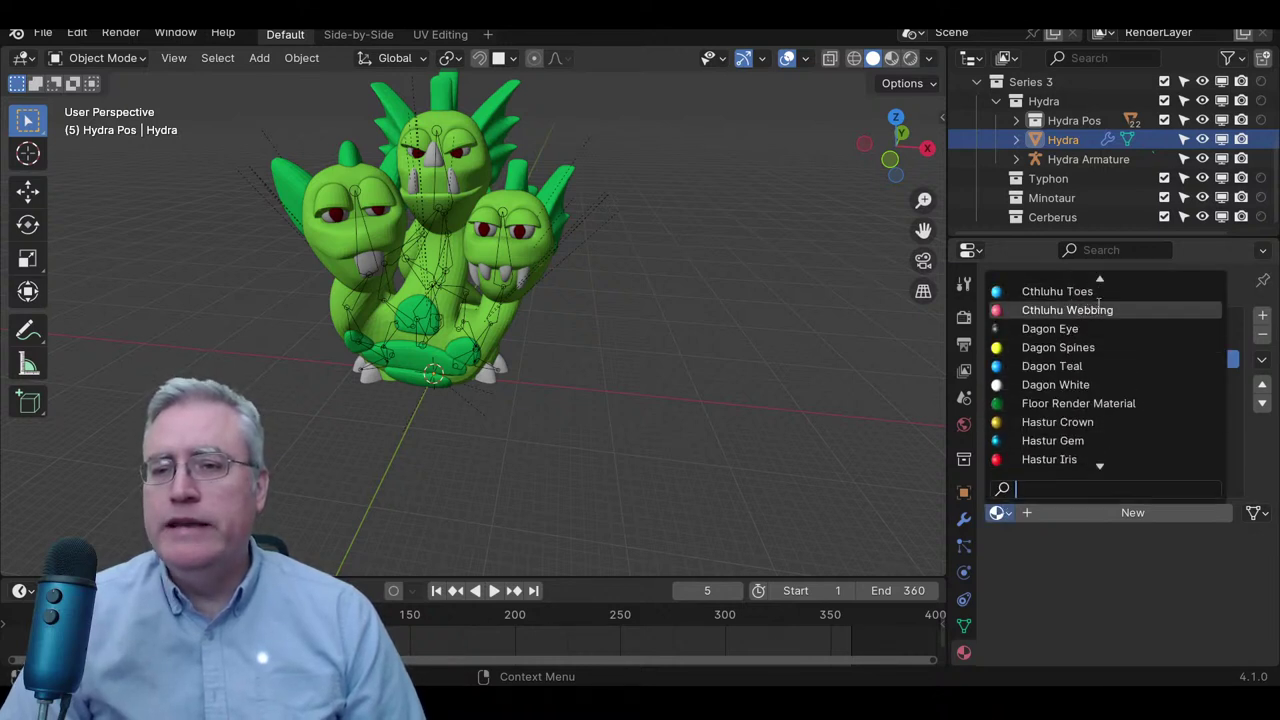
scroll(1099, 303, up, 2)
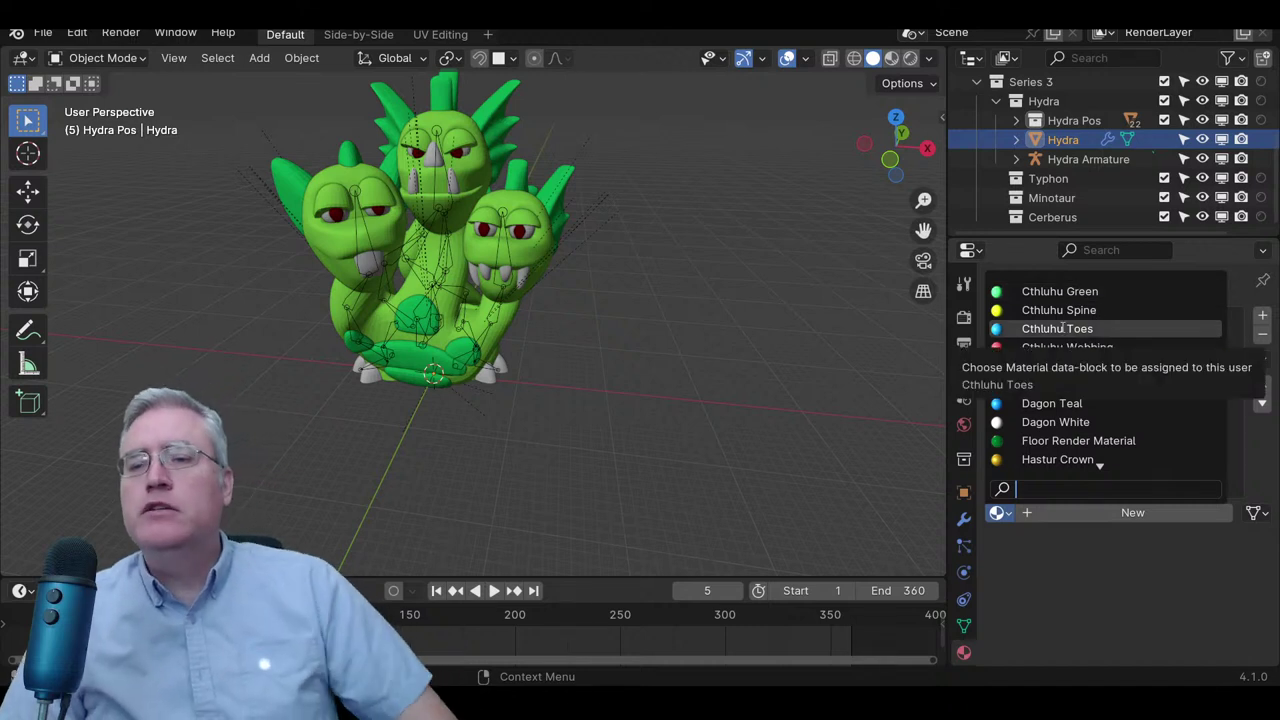
scroll(1097, 457, down, 5)
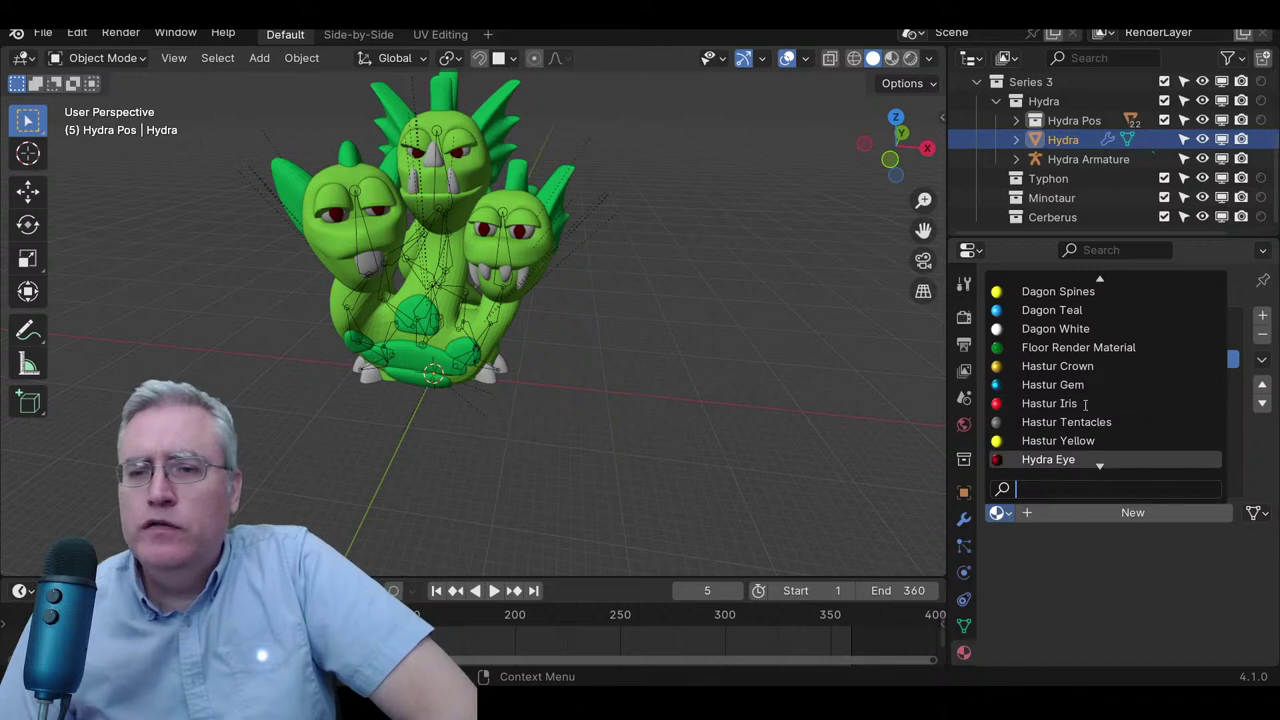
scroll(1080, 455, down, 3)
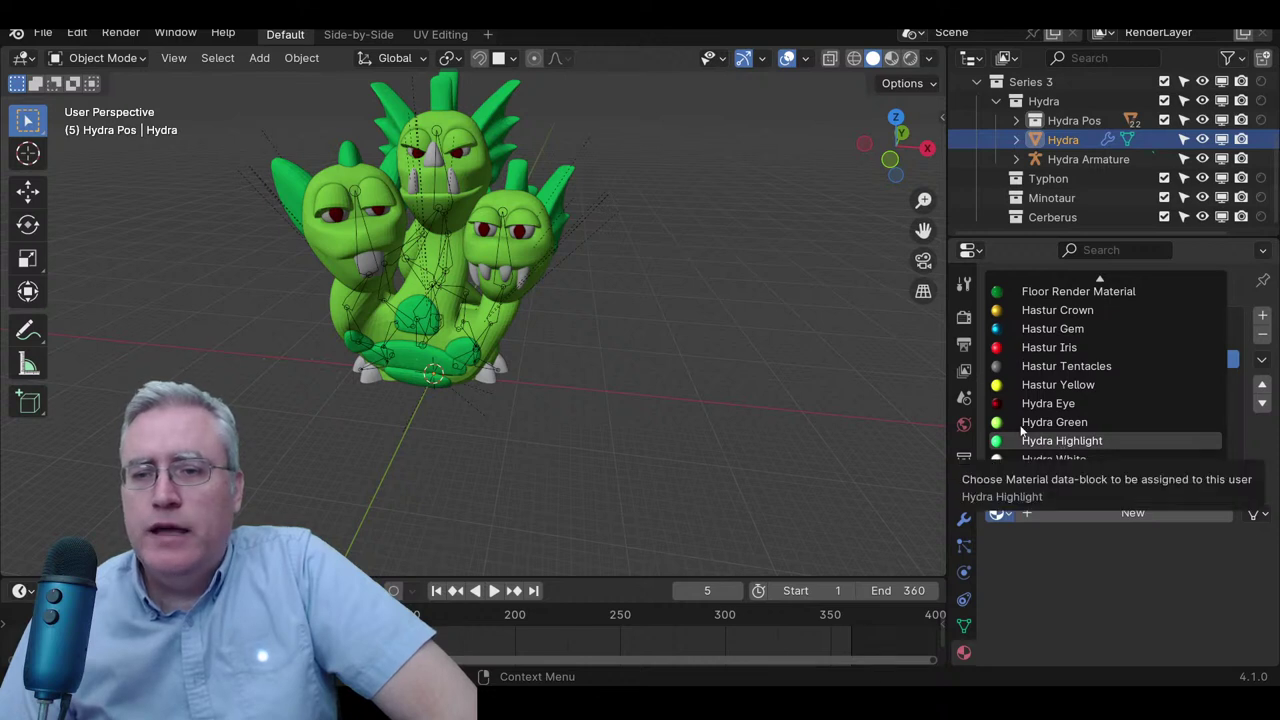
click(1019, 430)
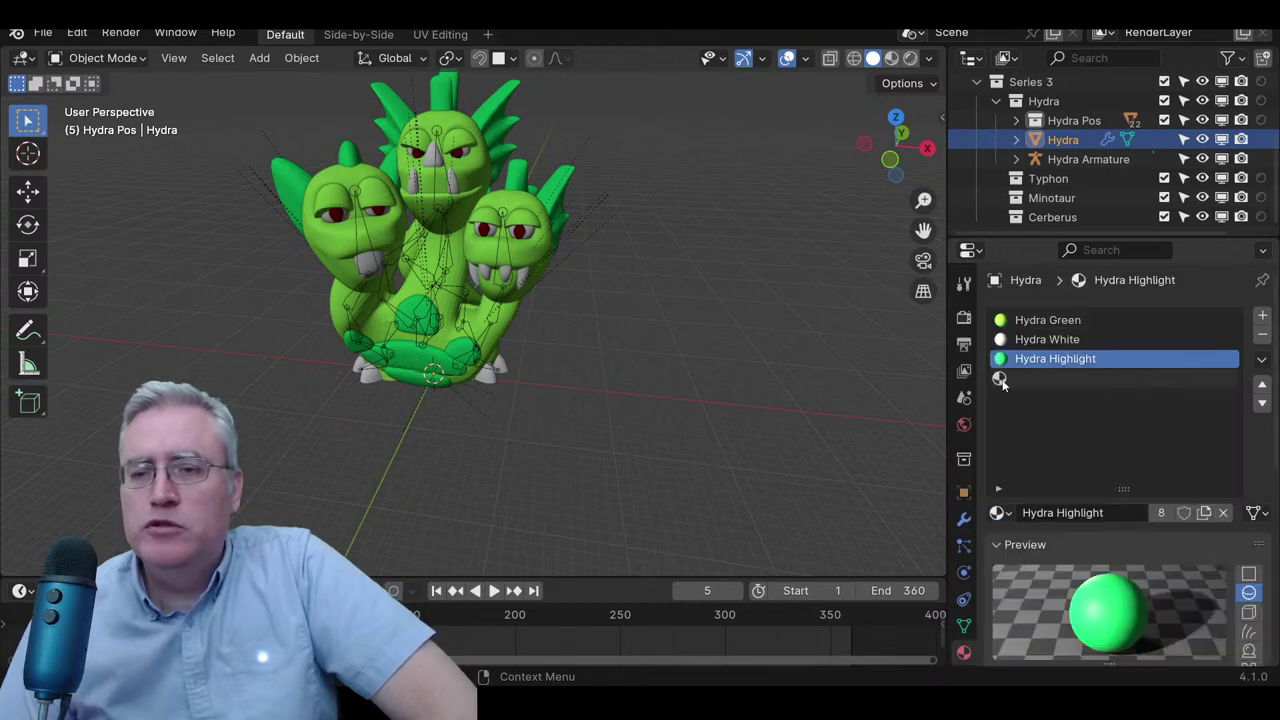
- Assign the Hydra Eye material to the Hydra object's empty fourth material slot
click(1015, 382)
click(999, 512)
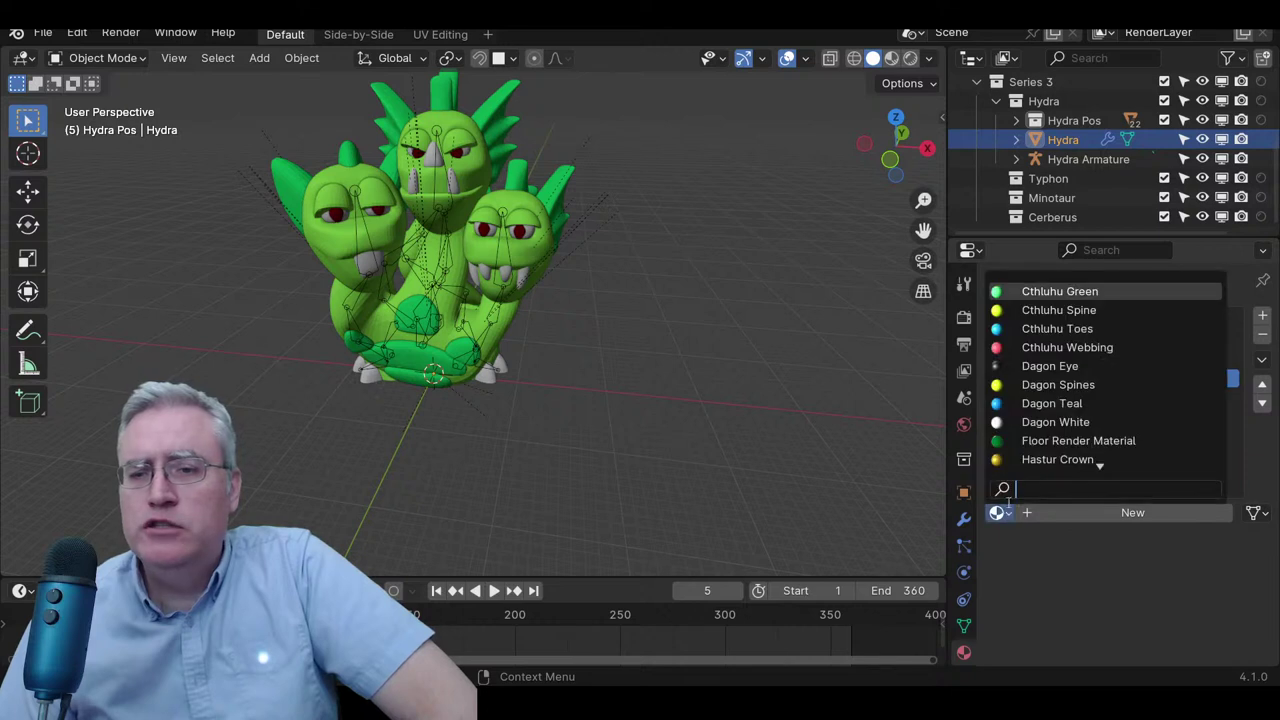
scroll(1100, 458, down, 5)
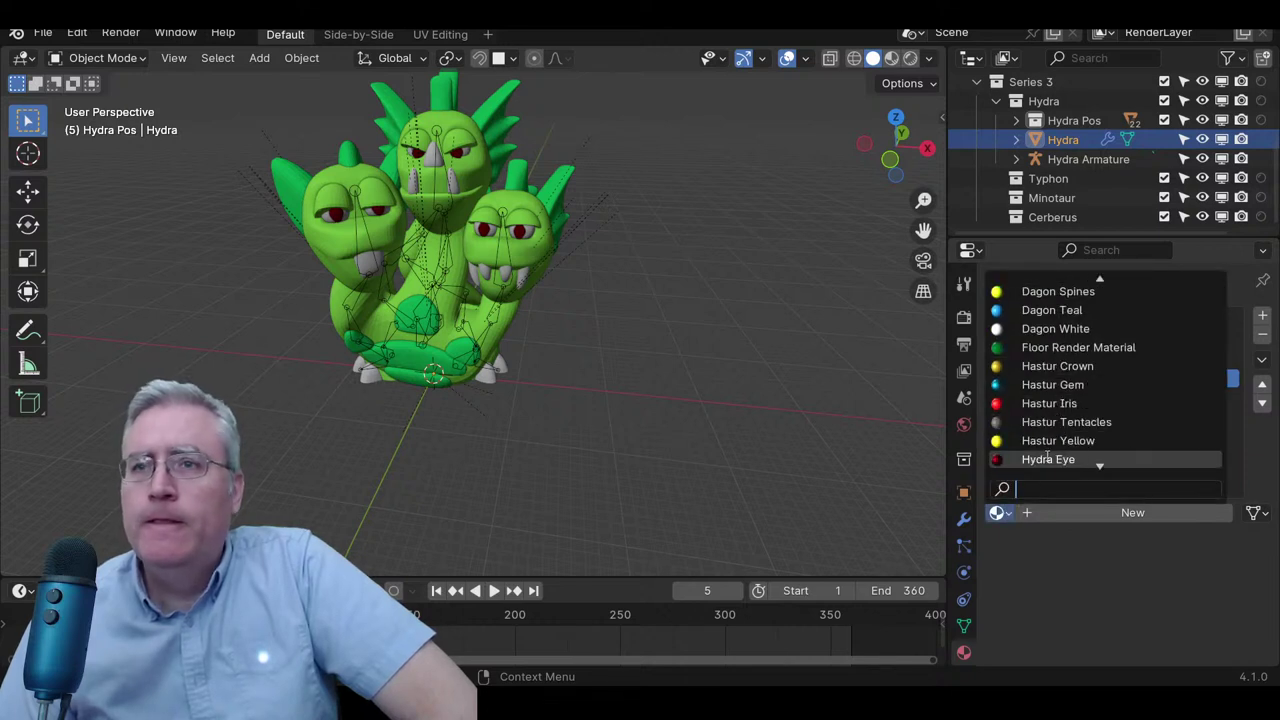
key(Return)
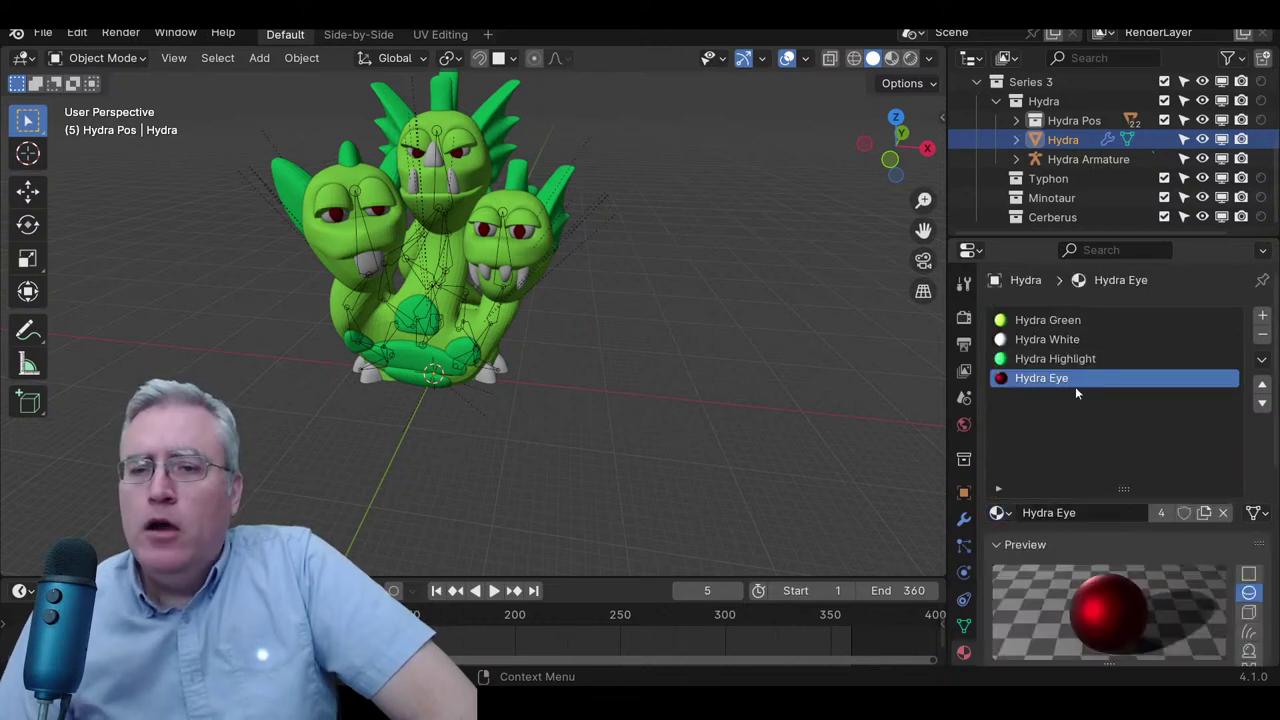
- Review the Hydra object's modifiers and view the object isolated from the rest of the scene
click(964, 520)
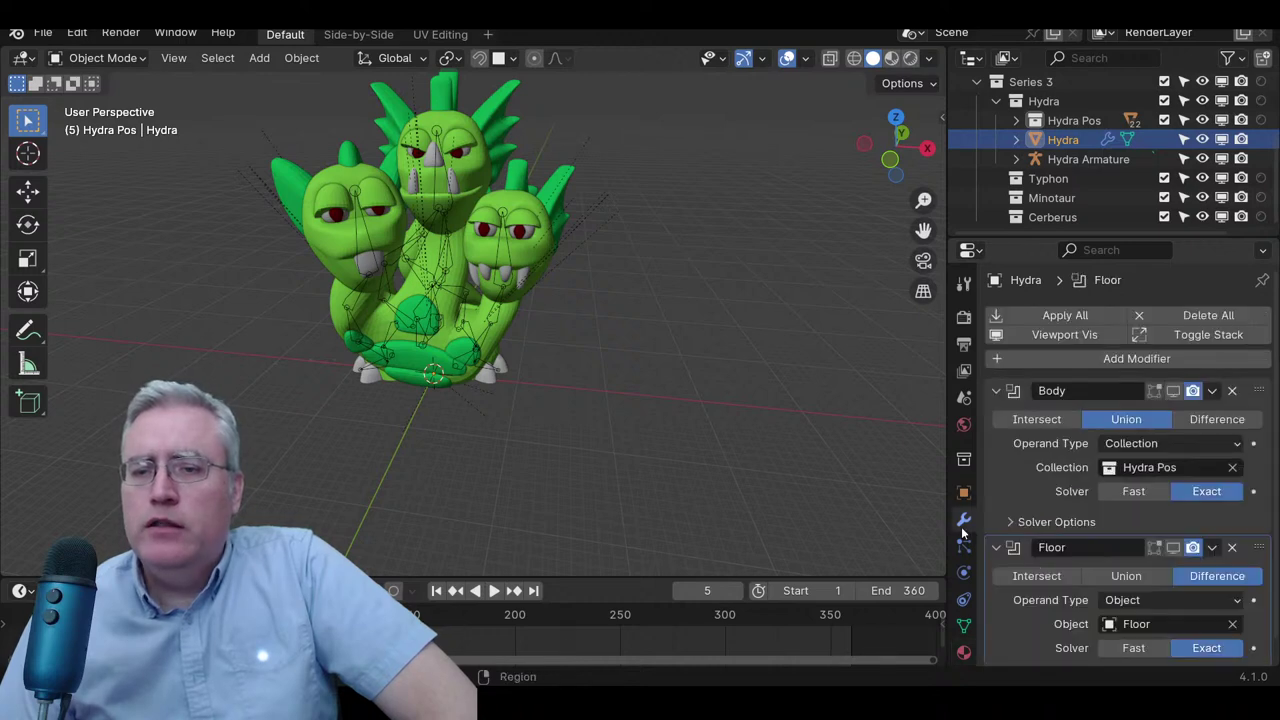
key(KP_Divide)
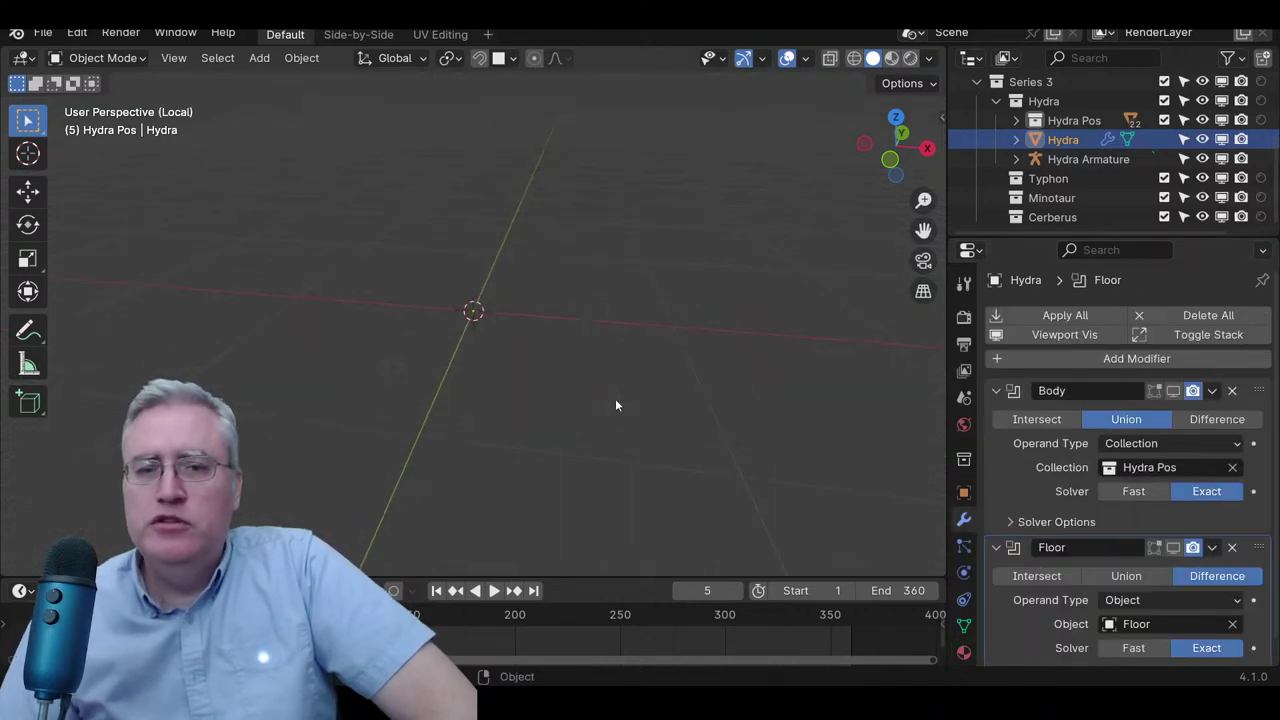
key(KP_Divide)
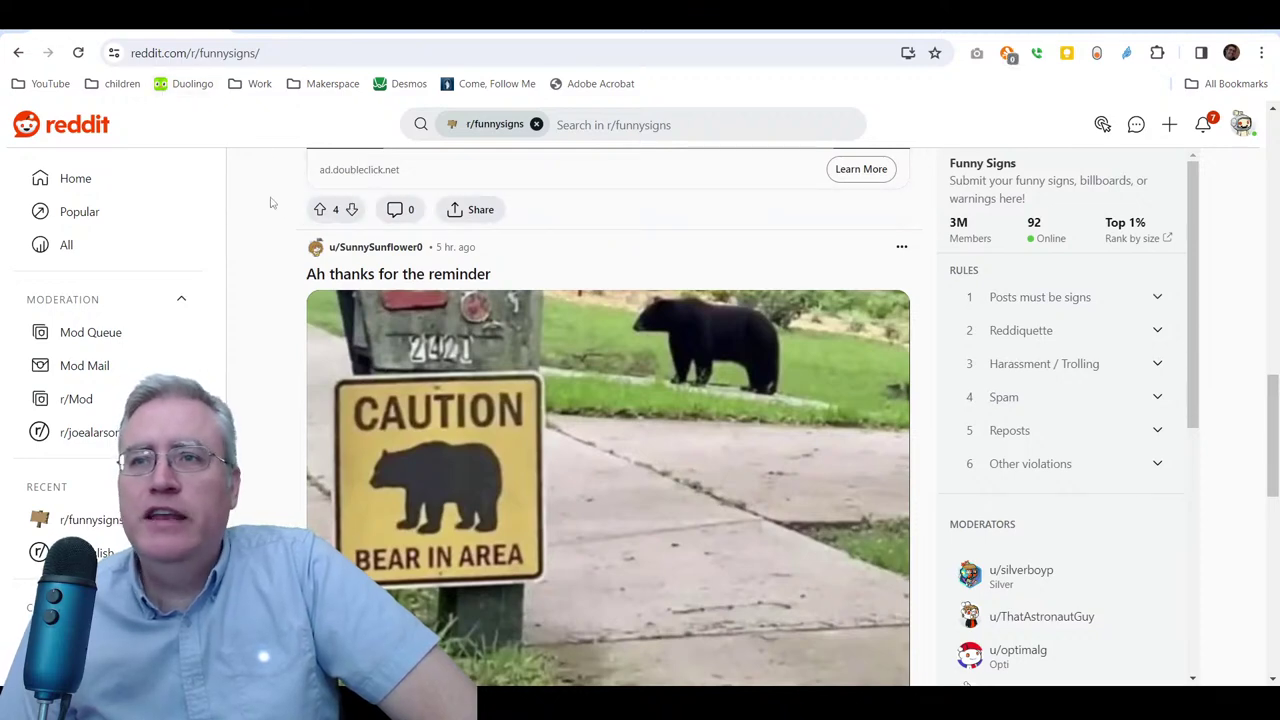
- Switch to Reddit in the browser and look through the posts in r/funnysigns
scroll(269, 263, down, 8)
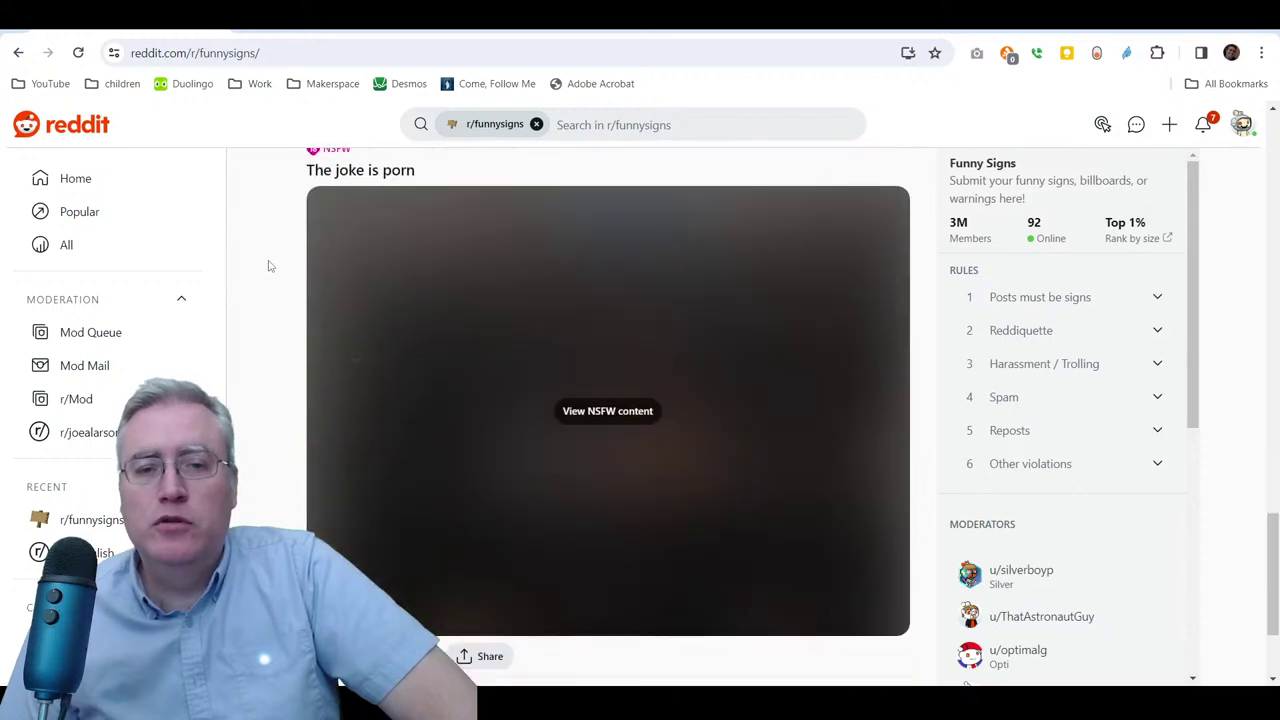
scroll(268, 265, down, 5)
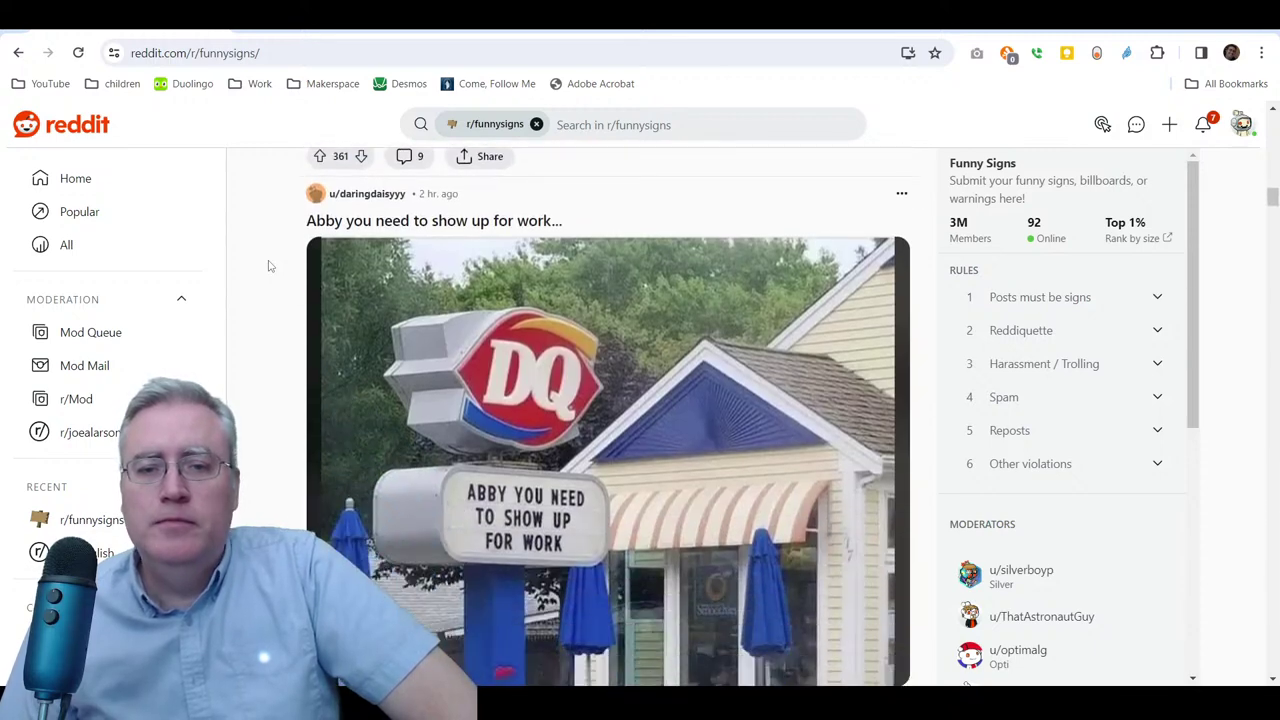
scroll(268, 265, down, 5)
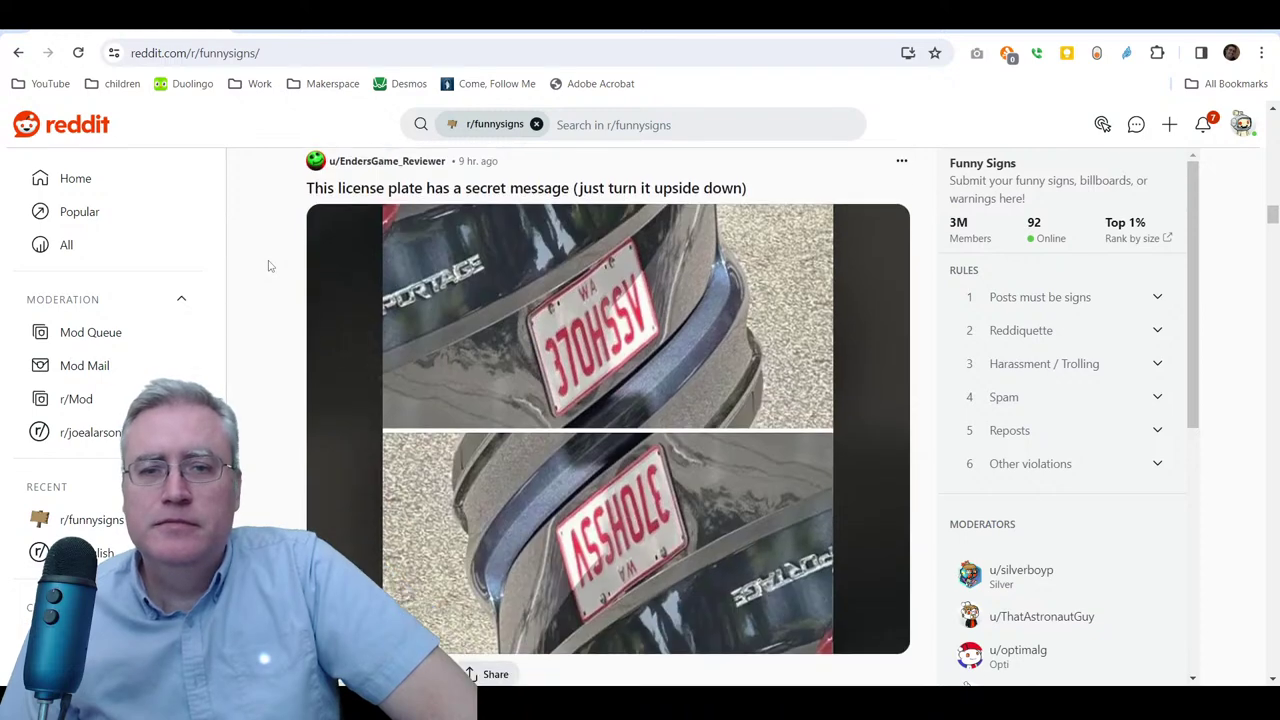
scroll(257, 262, down, 5)
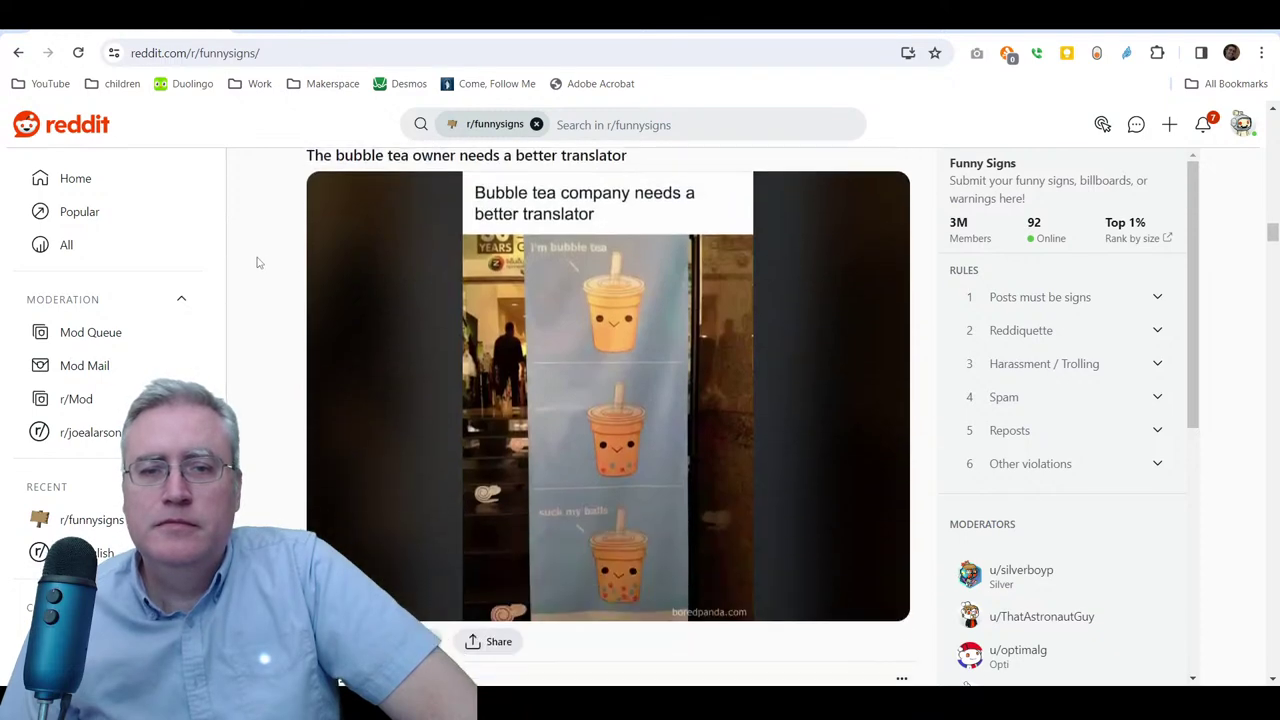
scroll(257, 262, down, 5)
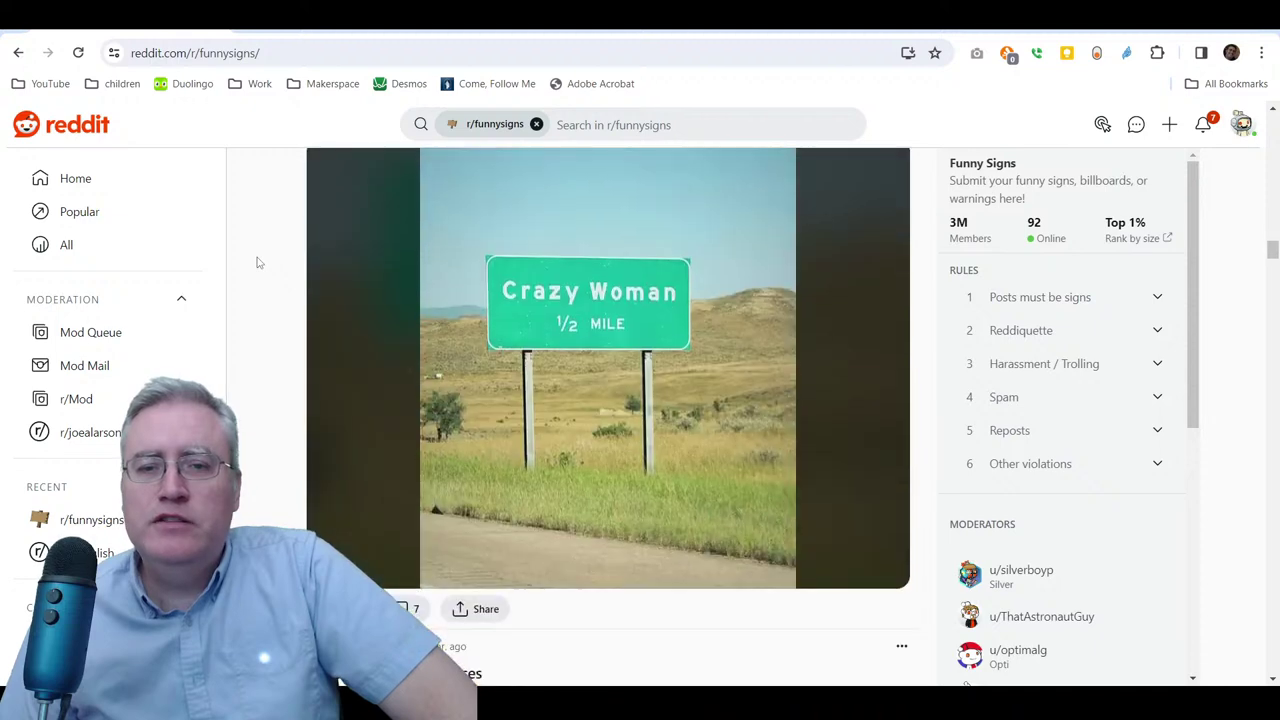
scroll(257, 262, down, 5)
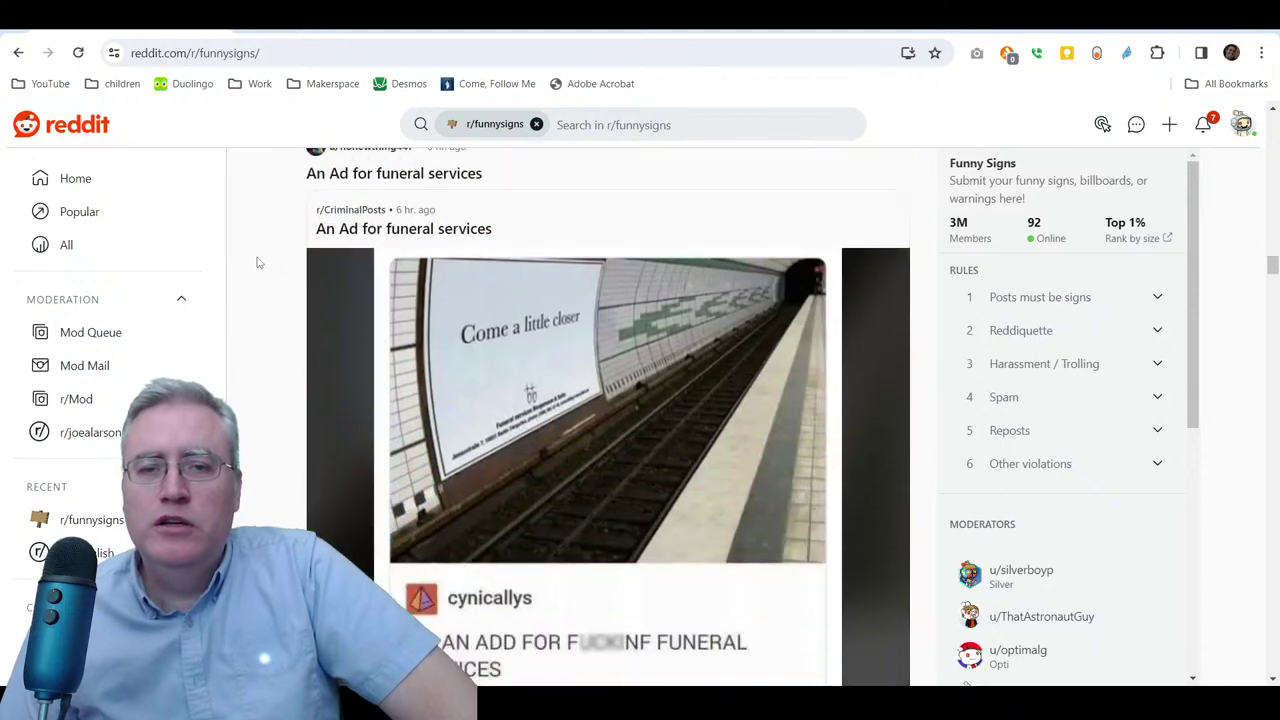
scroll(257, 262, down, 5)
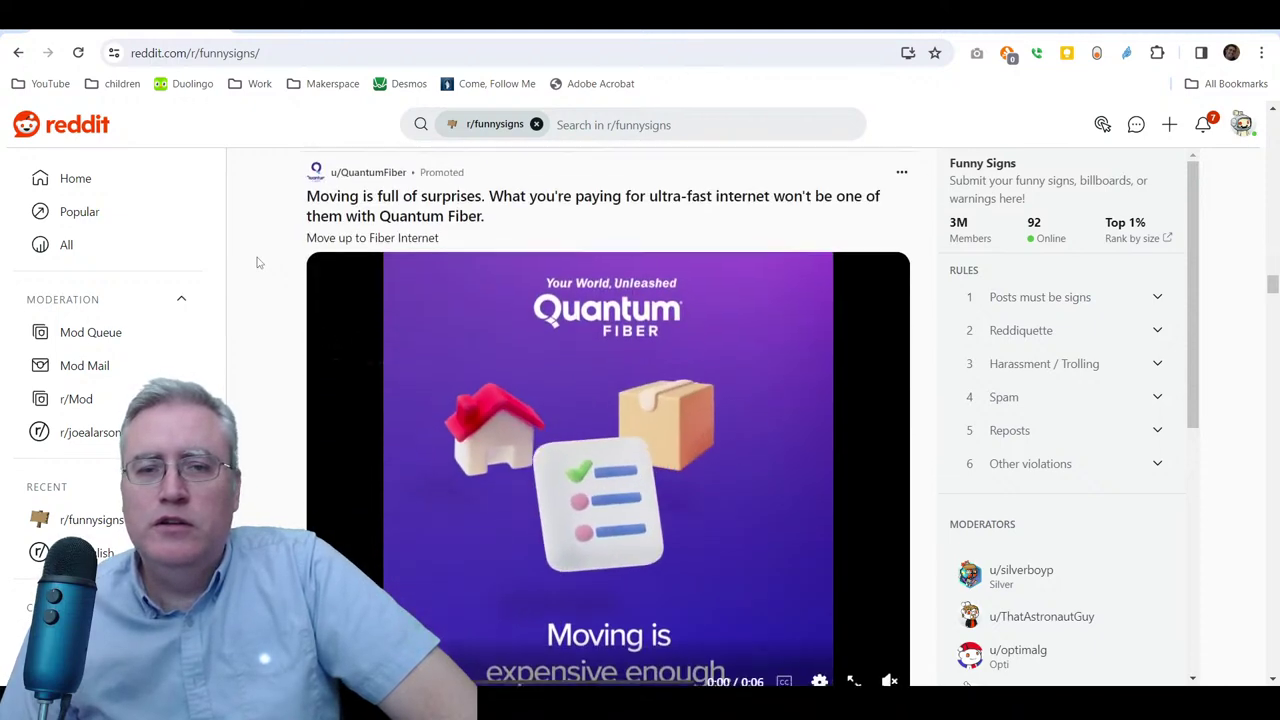
scroll(257, 262, up, 4)
scroll(257, 262, up, 1)
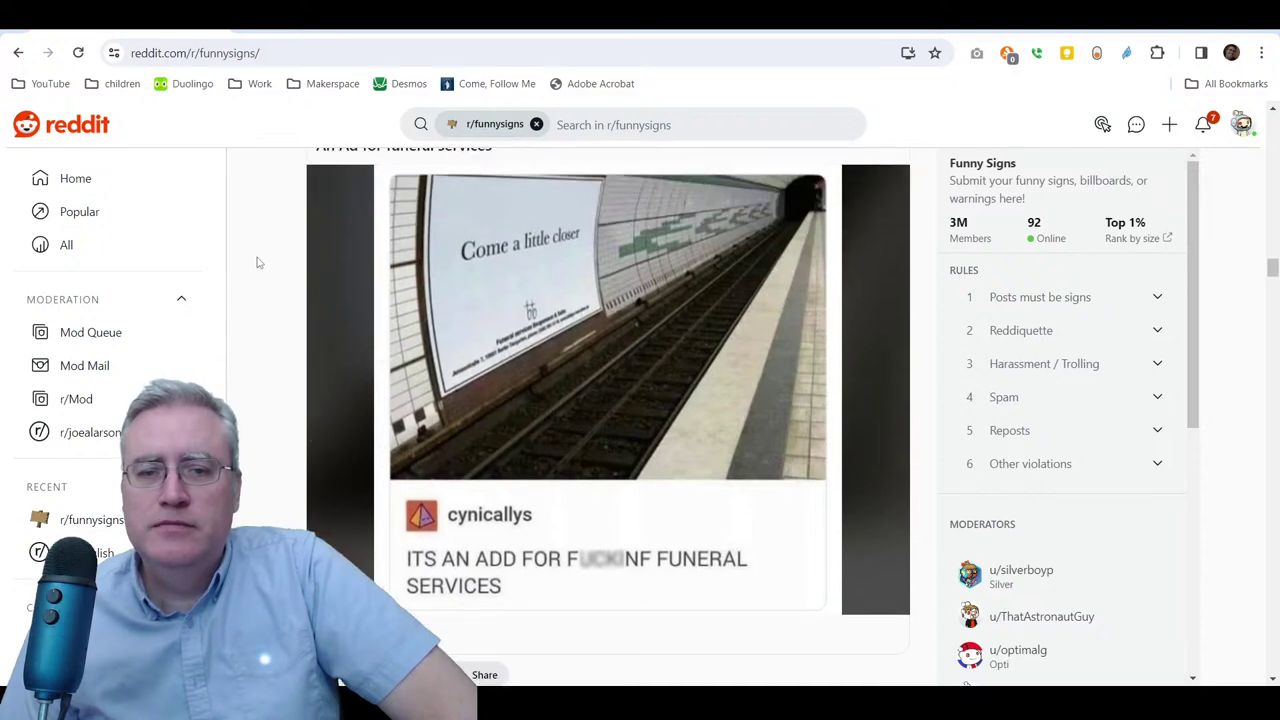
scroll(257, 262, down, 10)
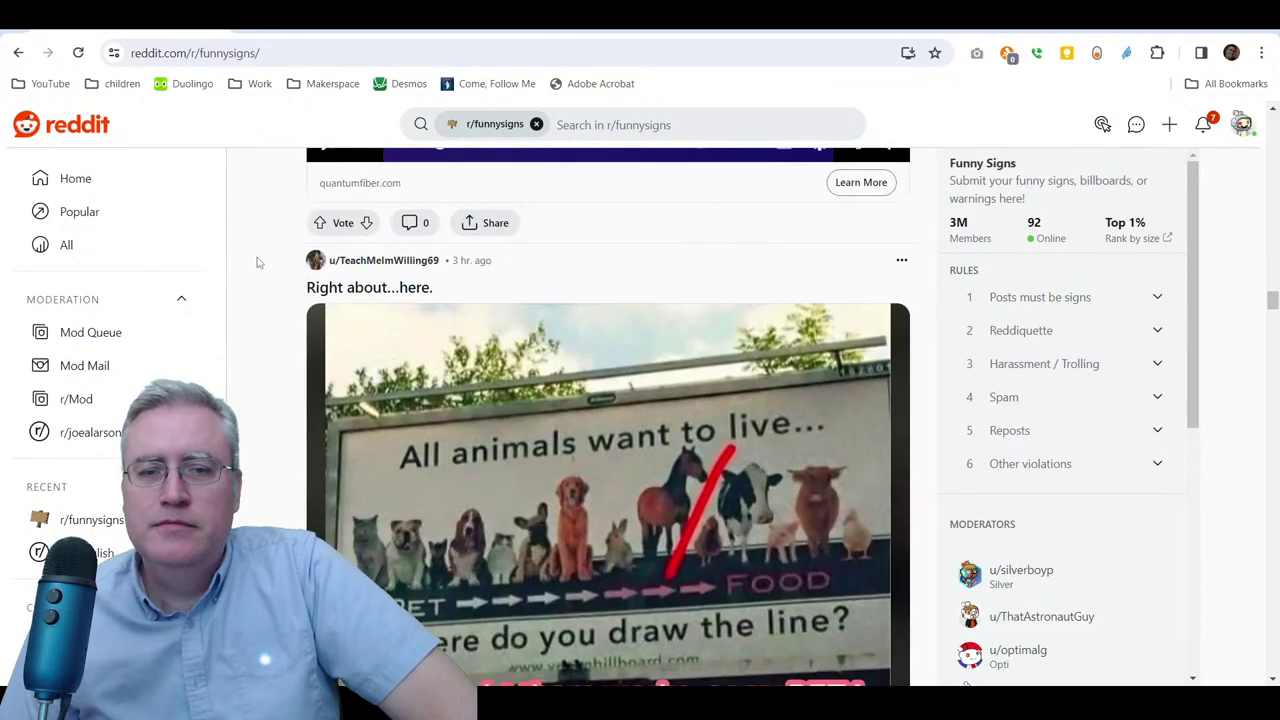
scroll(257, 262, up, 1)
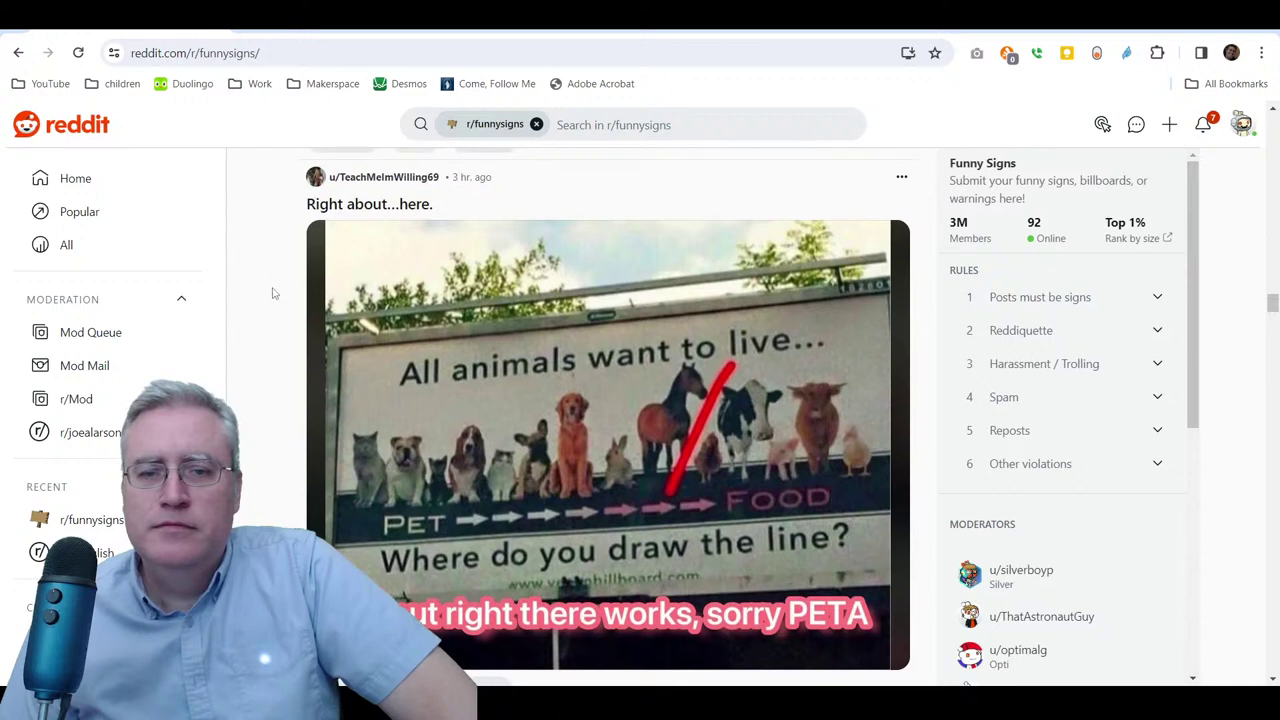
- Browse further down r/funnysigns and view the "It's only beyond this point" post's image at full size, closing it again
scroll(337, 466, down, 8)
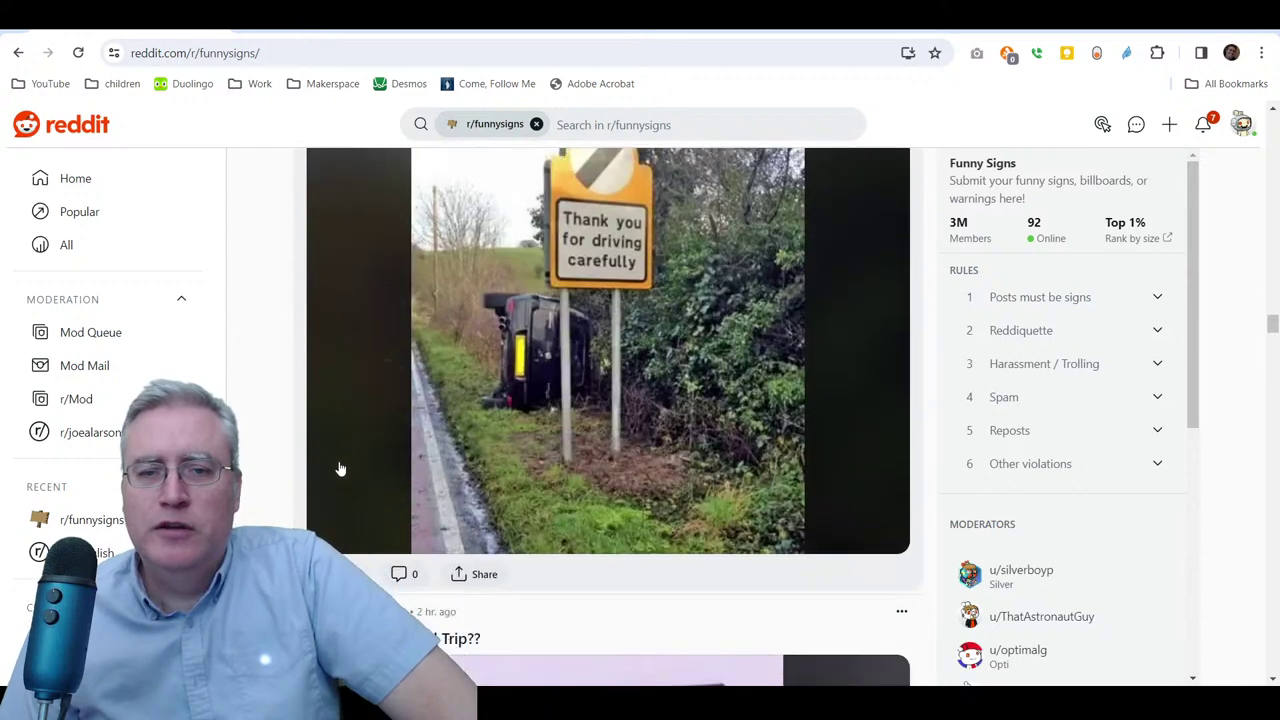
scroll(337, 466, up, 1)
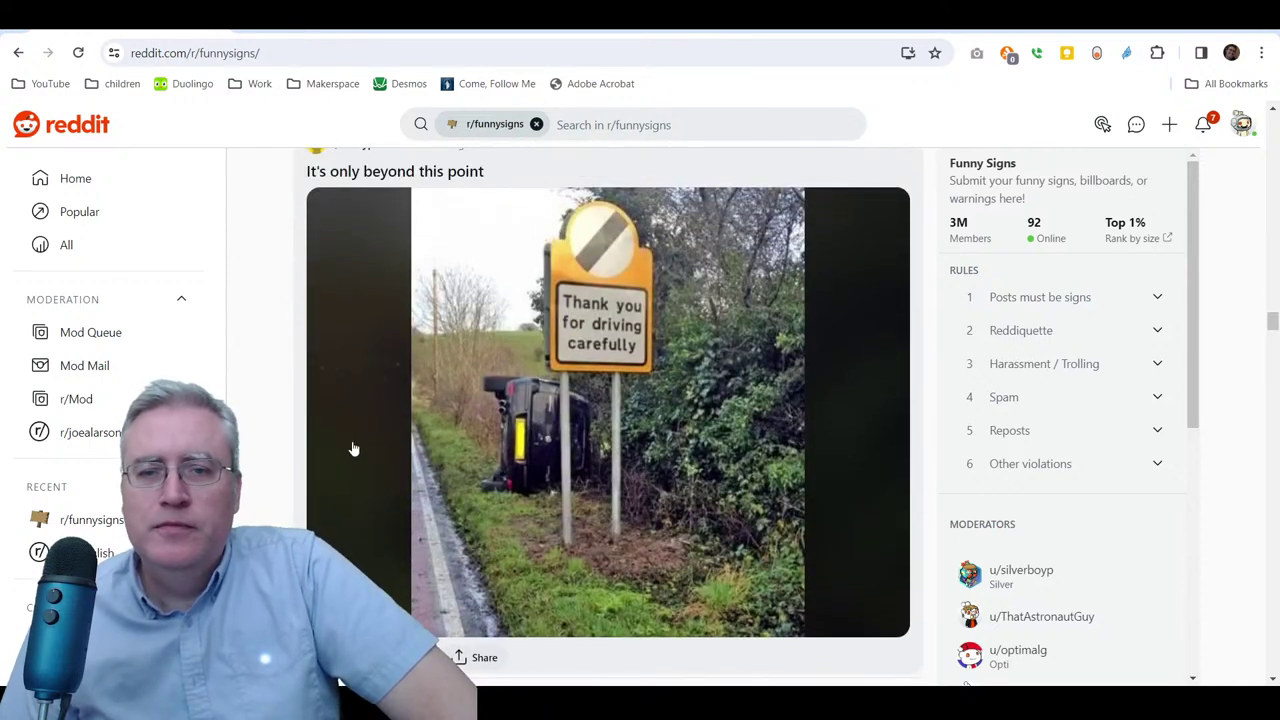
click(610, 332)
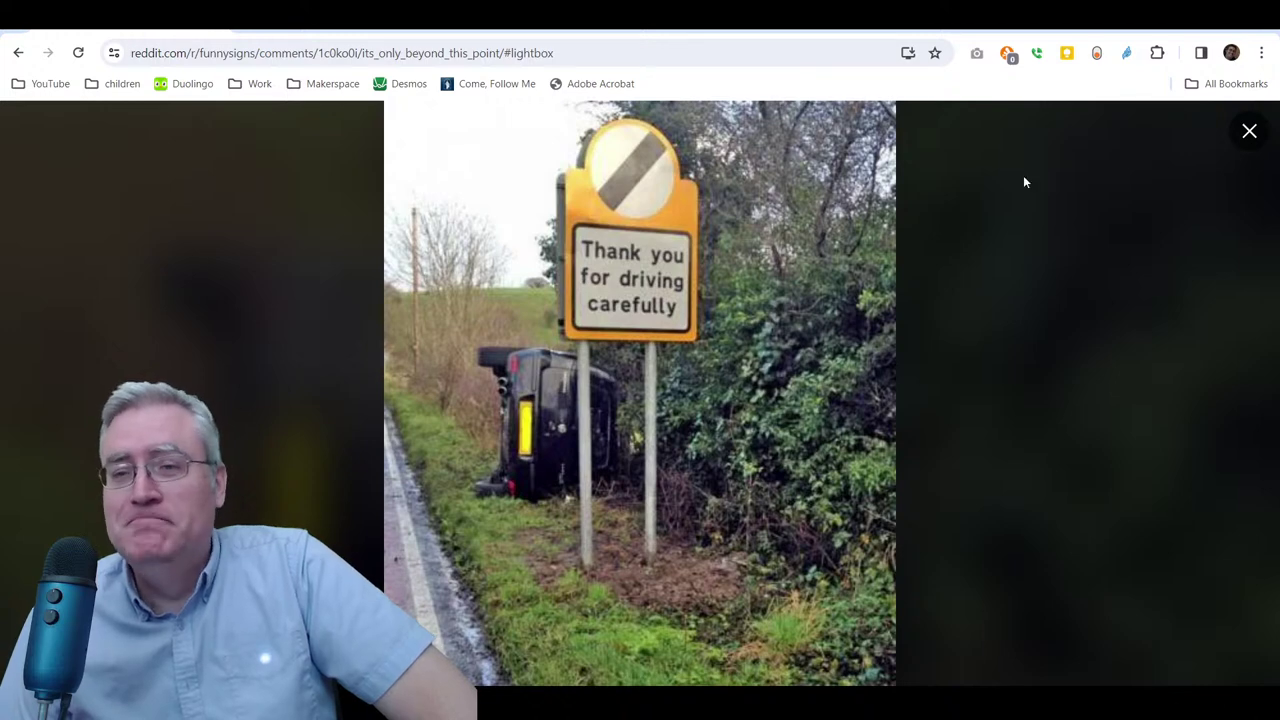
click(1249, 131)
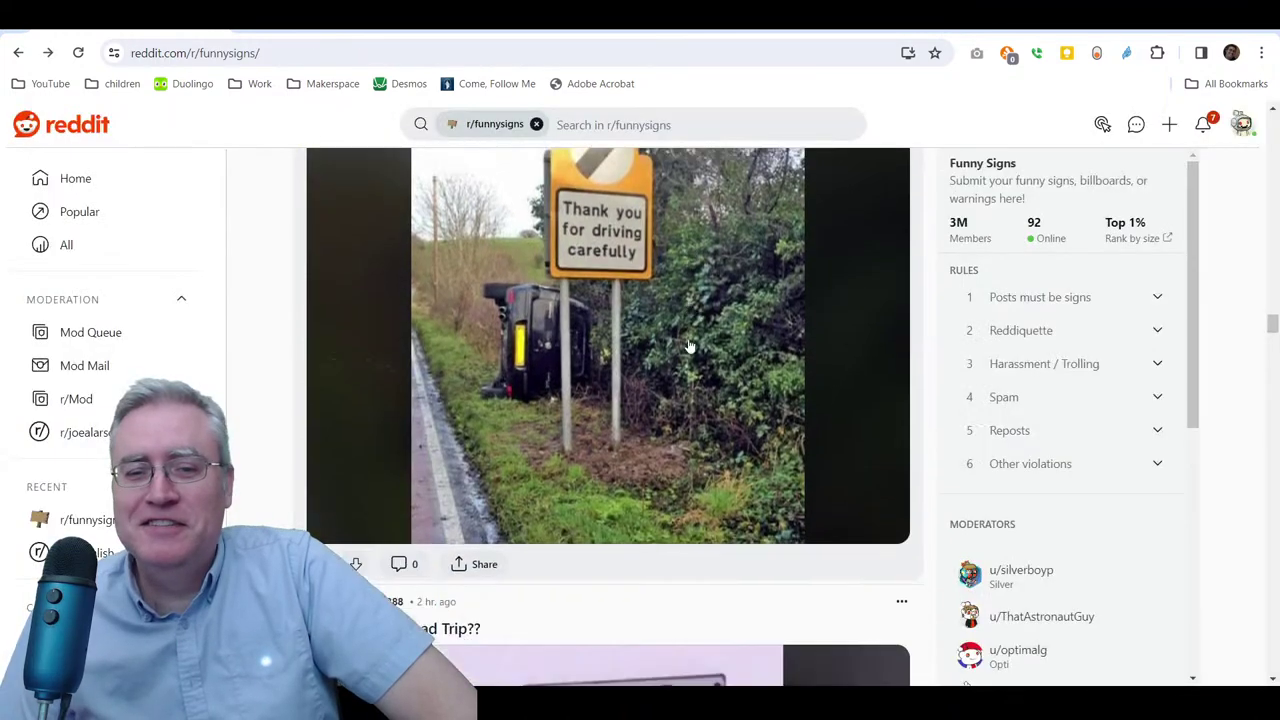
- Look through the following r/funnysigns posts, from "Anyone For A Road Trip??" to past "Taunting the popo"
scroll(689, 346, down, 5)
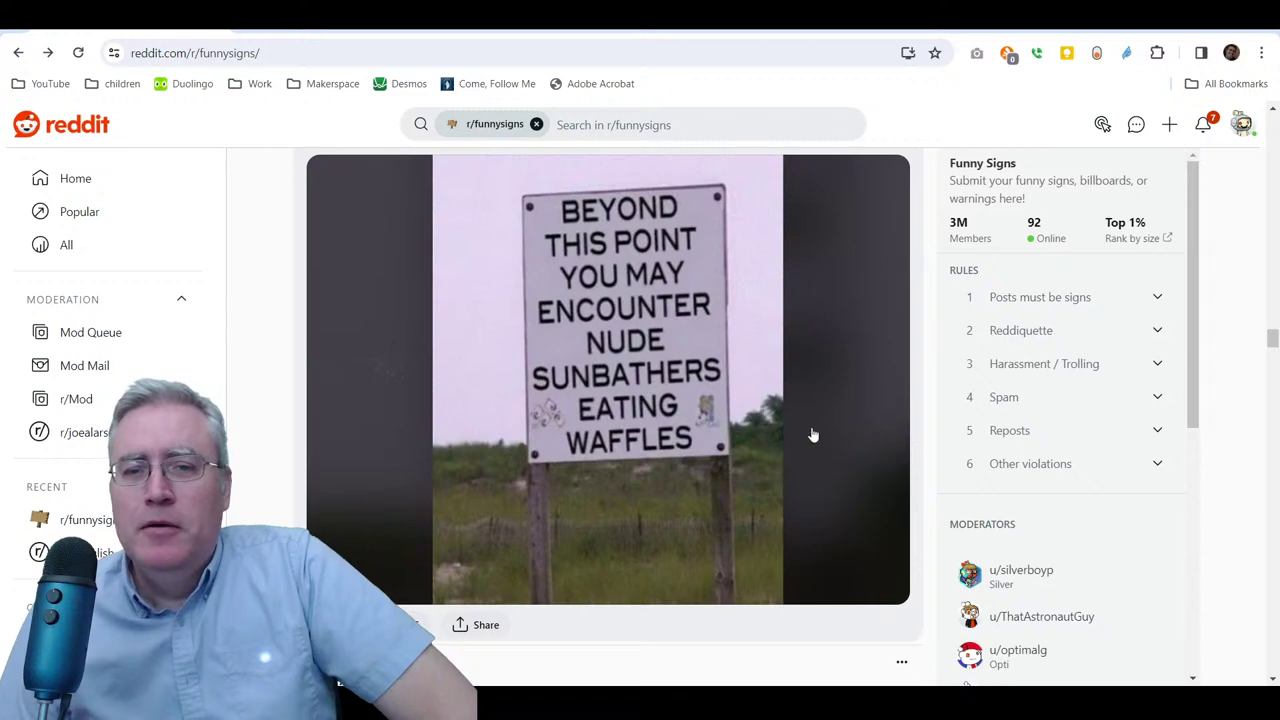
scroll(767, 425, up, 5)
scroll(763, 420, down, 4)
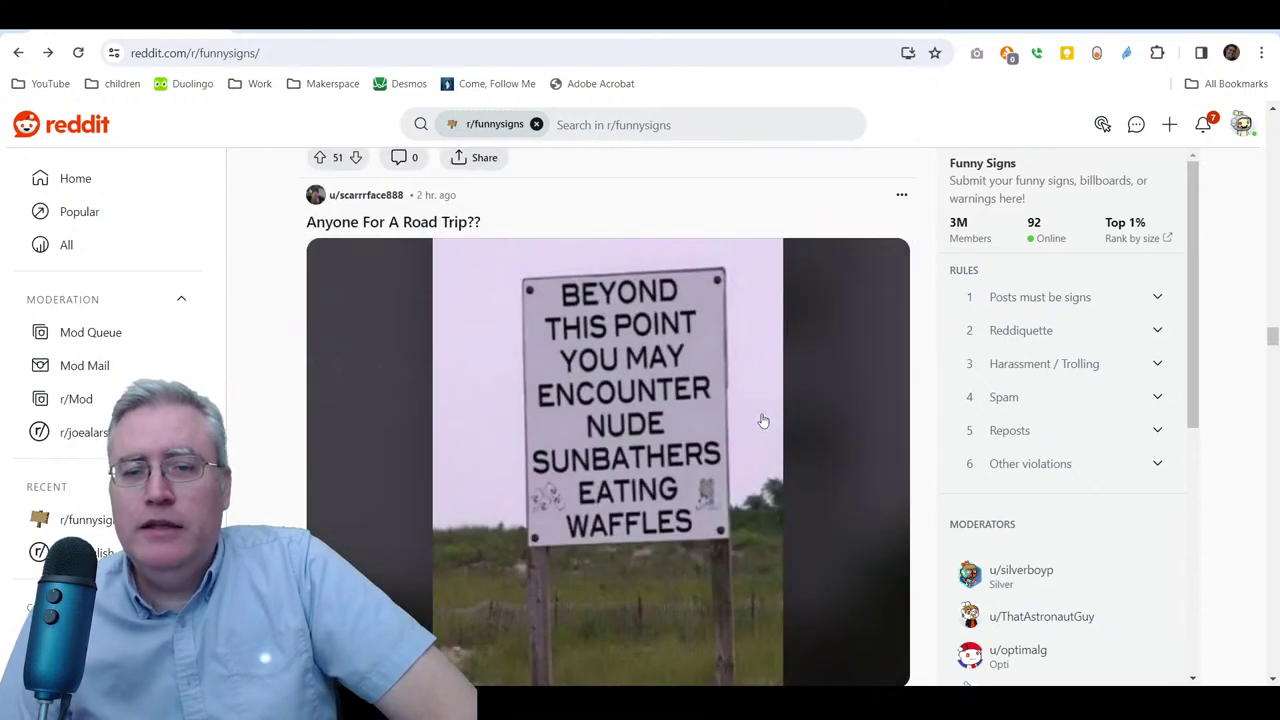
scroll(763, 421, down, 1)
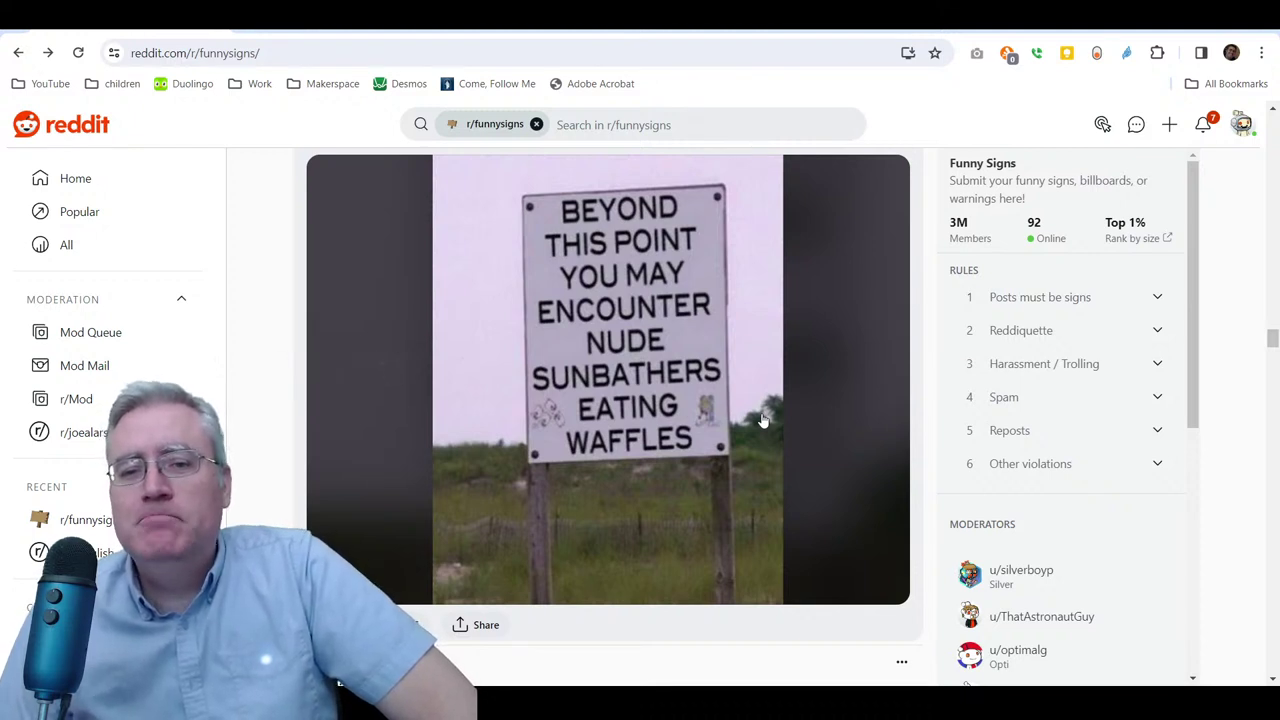
scroll(762, 421, down, 5)
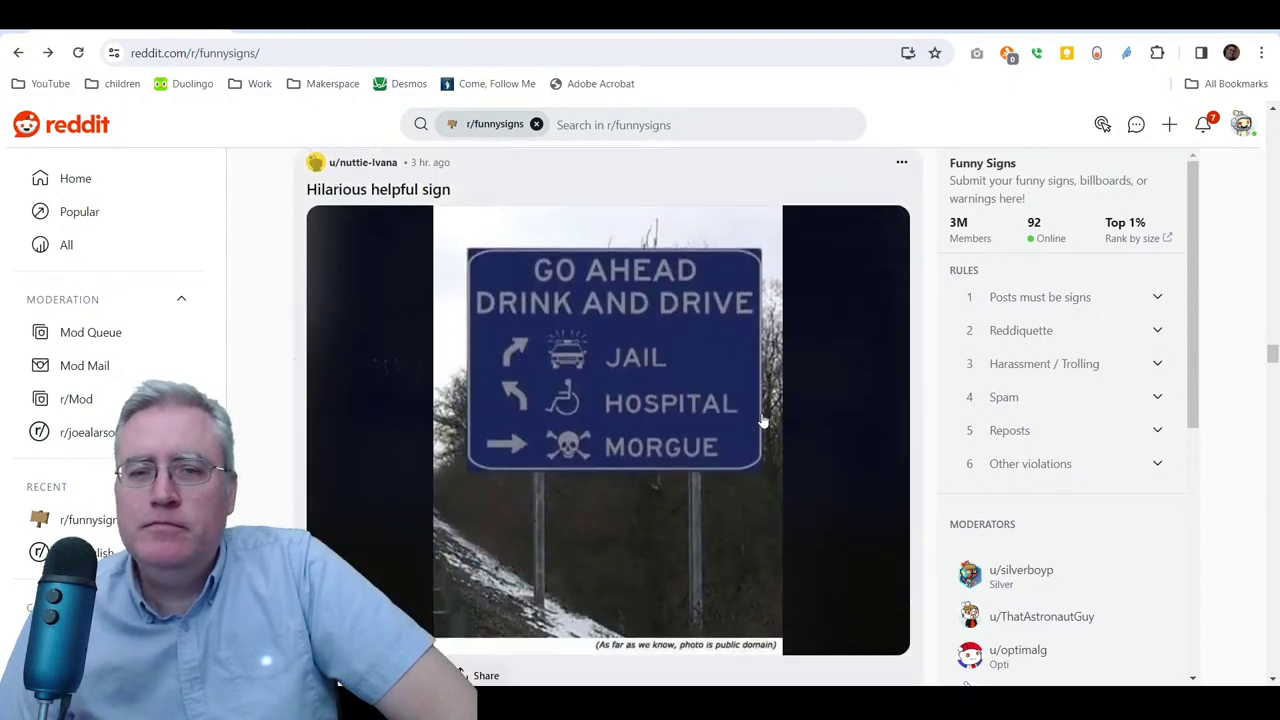
scroll(762, 421, down, 5)
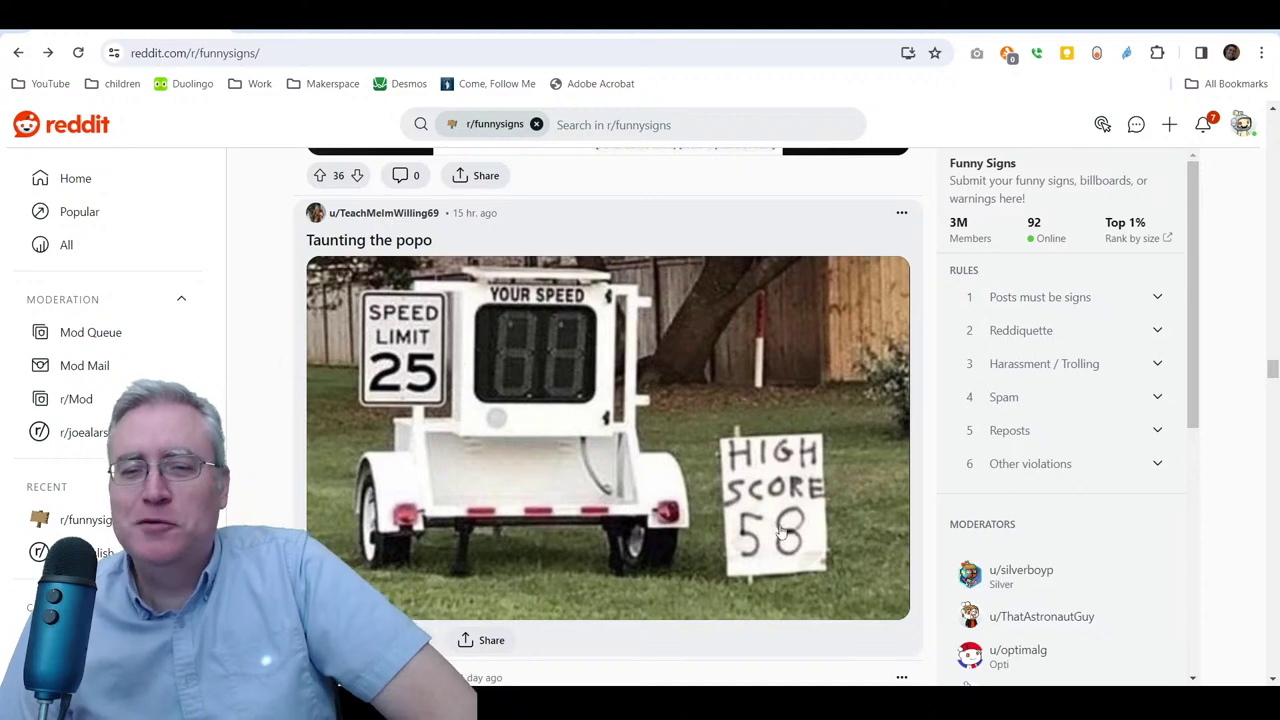
scroll(752, 497, down, 6)
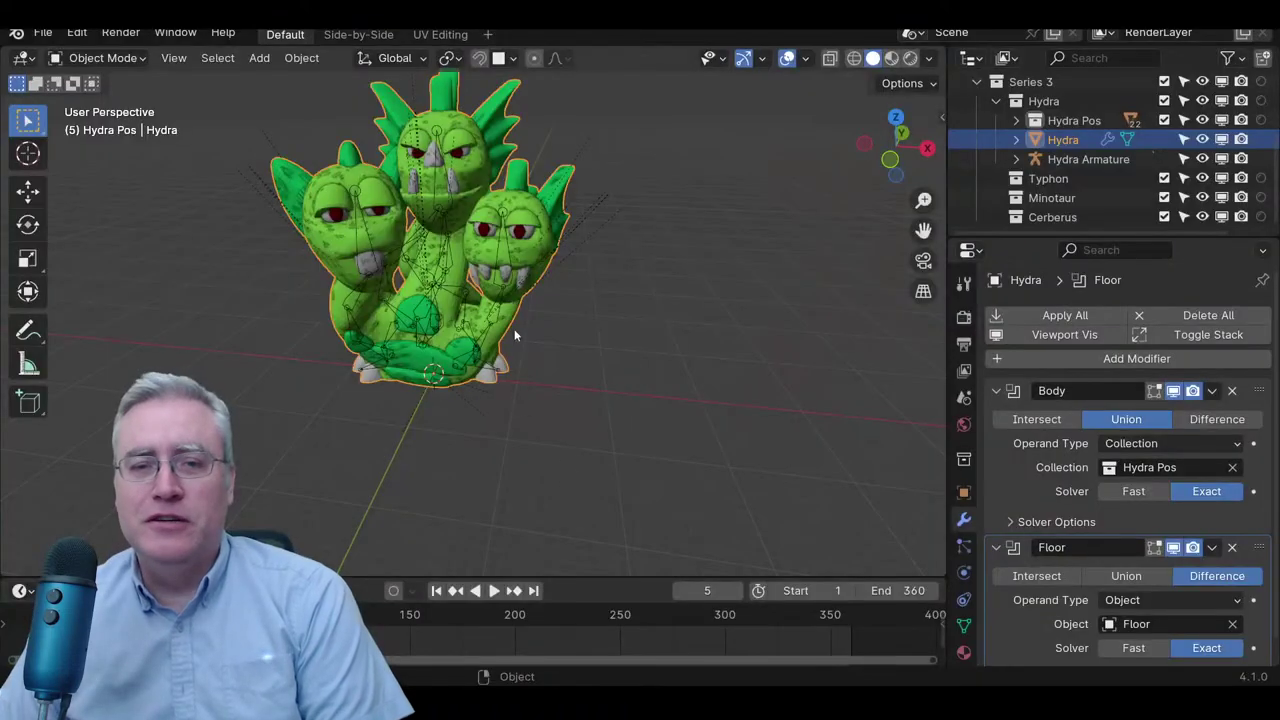
- Switch to Blender, isolate the Hydra object, and inspect its flat underside, side and front
middle_drag(514, 329, 538, 323)
key(KP_Divide)
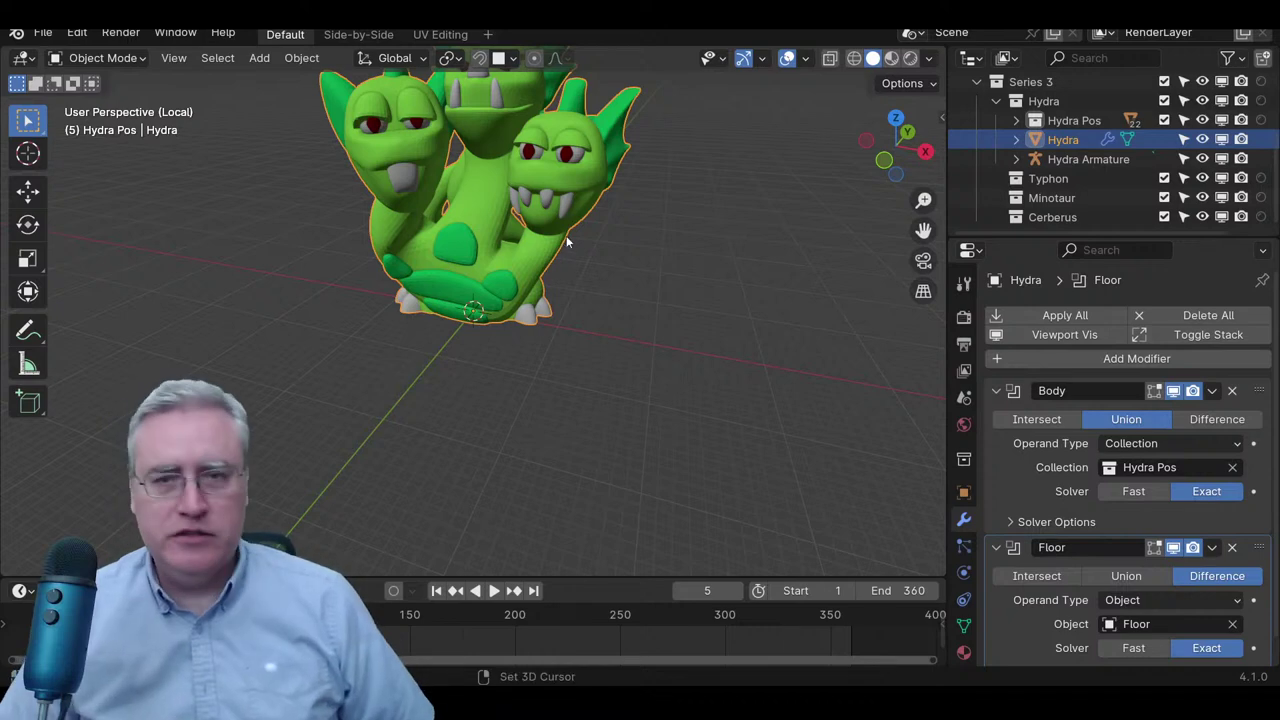
middle_drag(566, 235, 468, 262)
key(KP_3)
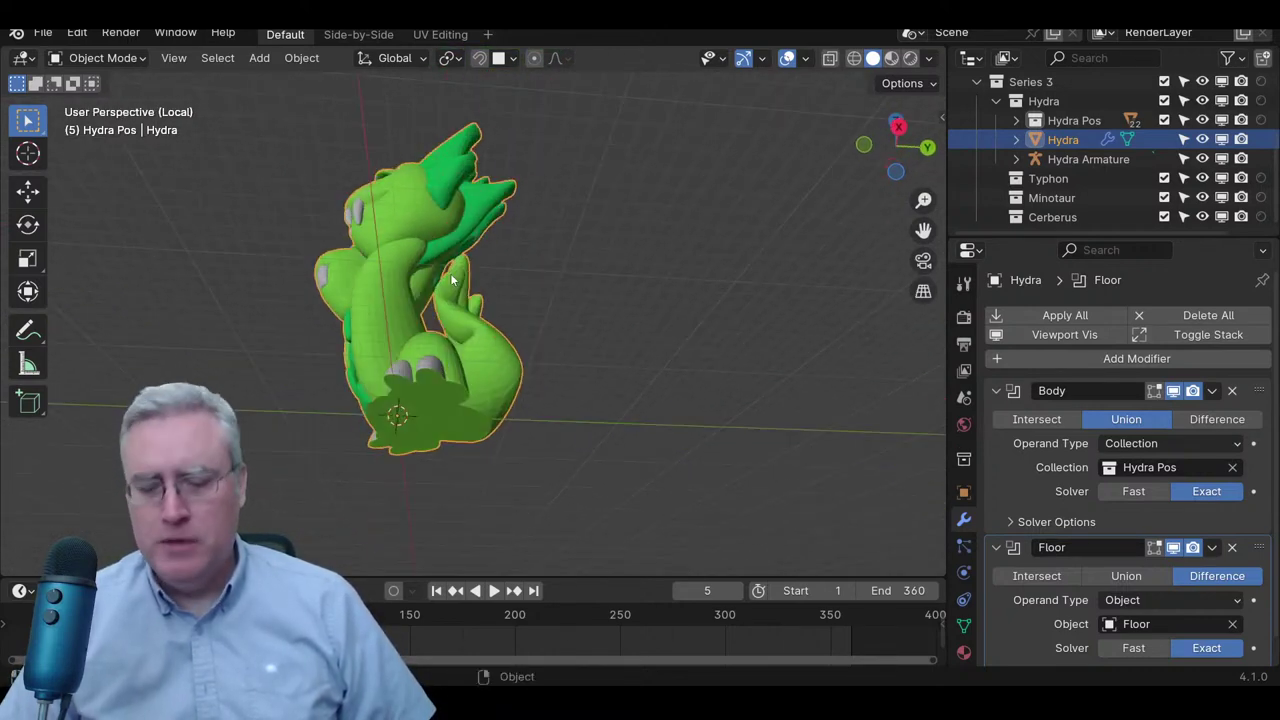
key(KP_3)
scroll(478, 481, up, 3)
shift+middle_drag(478, 481, 660, 378)
scroll(420, 342, down, 2)
scroll(540, 349, down, 2)
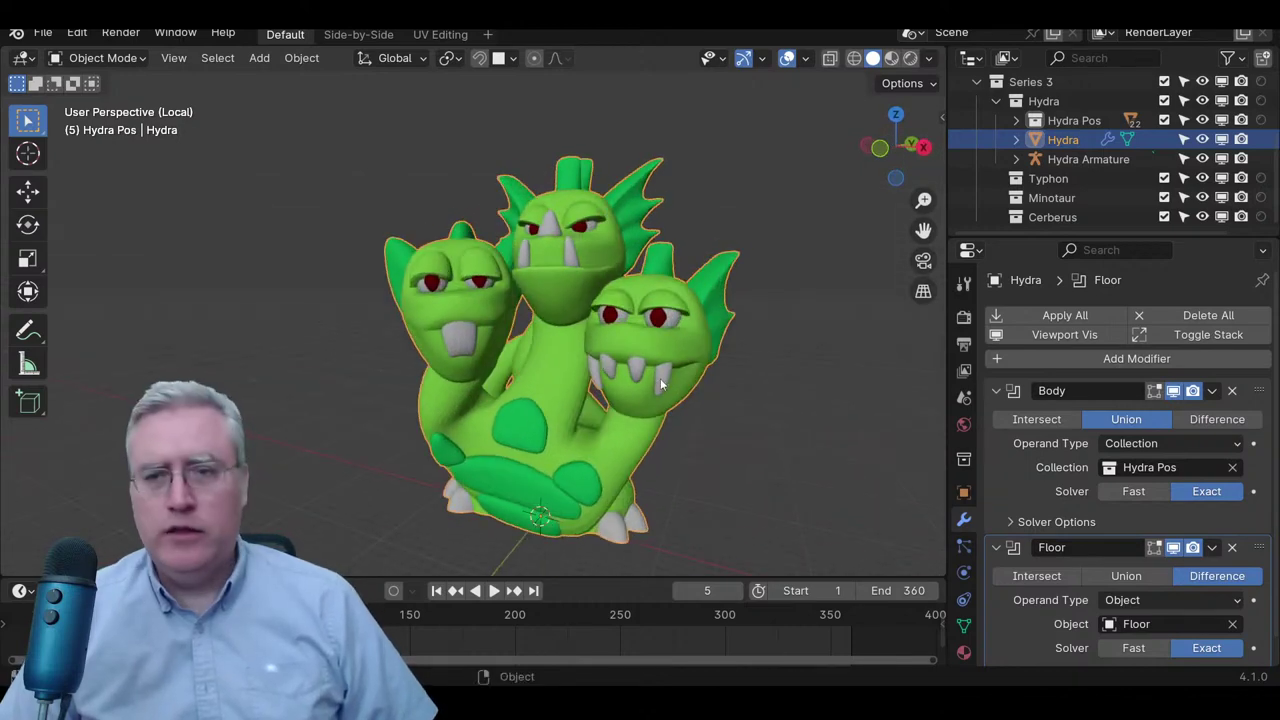
- Export the Hydra object as an STL file with the 3D-Print tools
key(n)
click(935, 295)
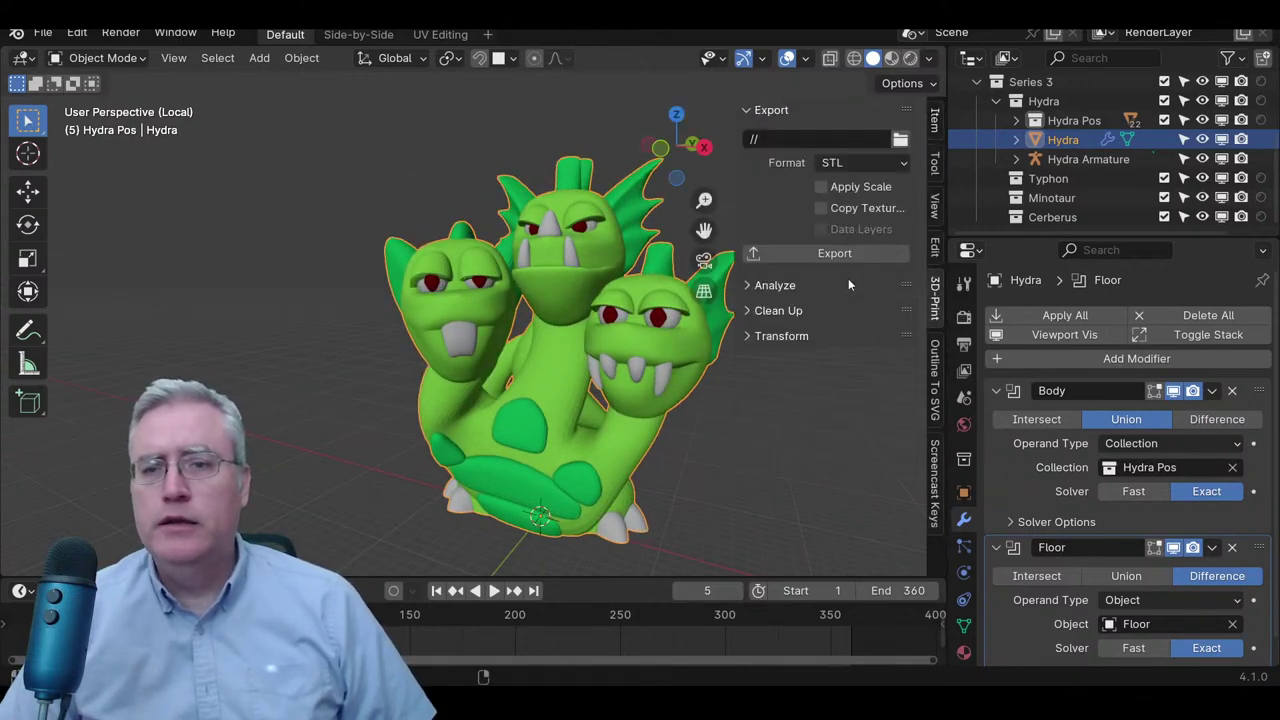
click(835, 253)
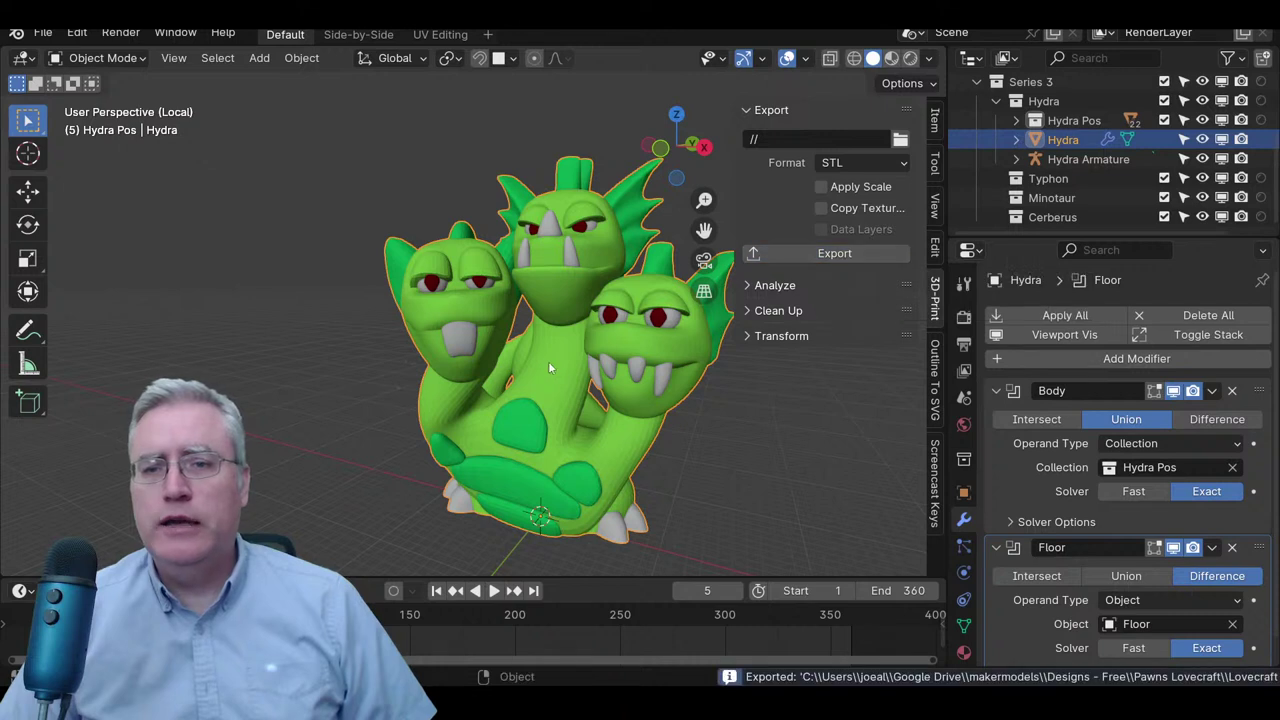
middle_drag(558, 357, 580, 350)
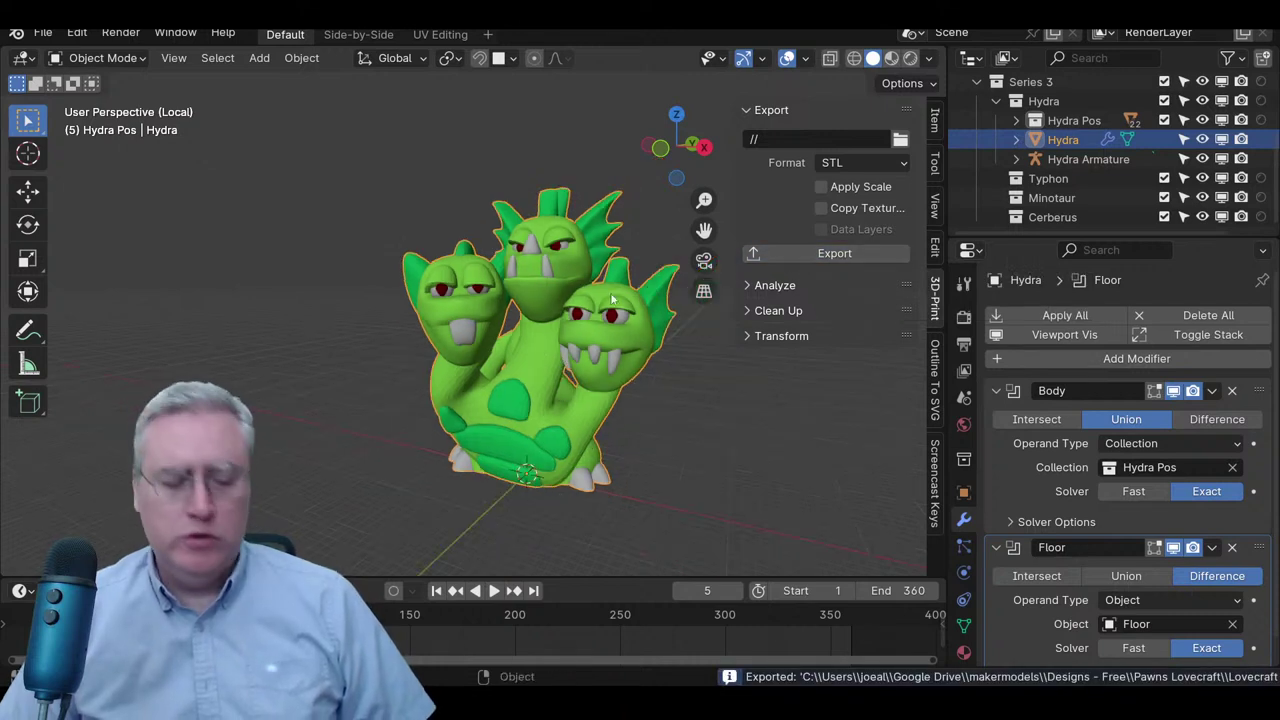
key(n)
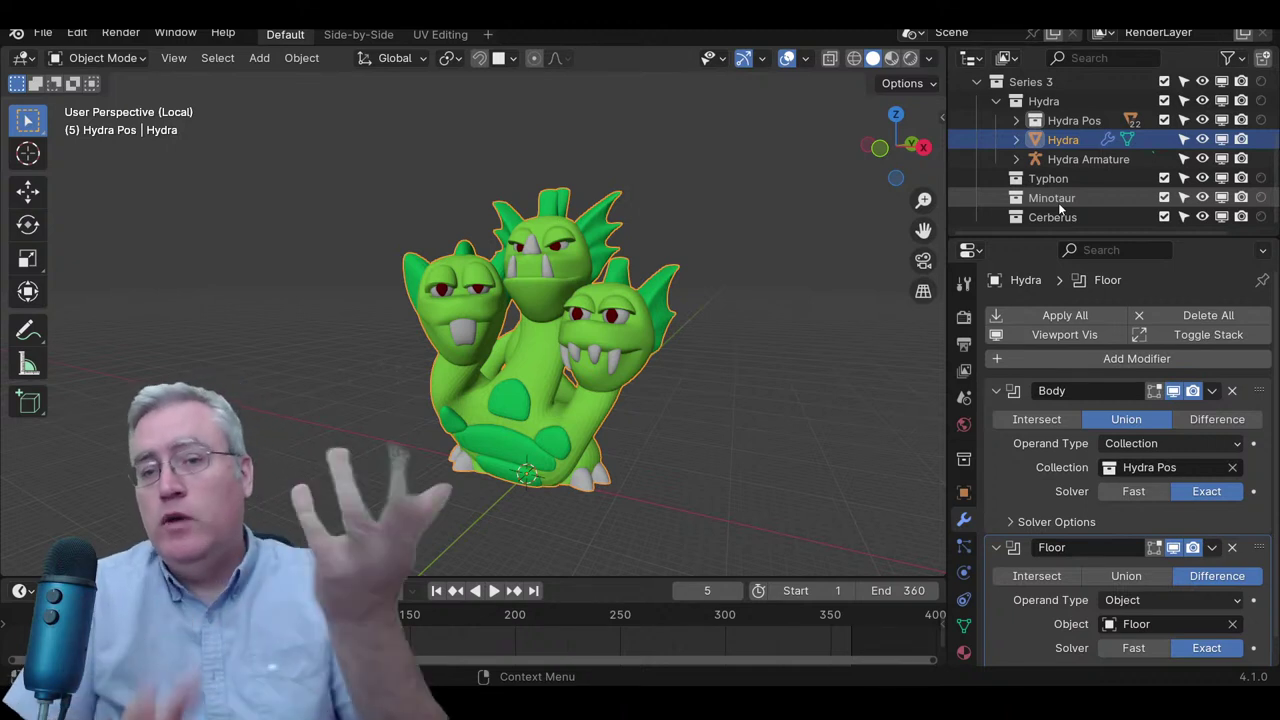
- Hide the Hydra object's modifiers in the viewport and leave the isolated view to show the whole scene
click(1062, 336)
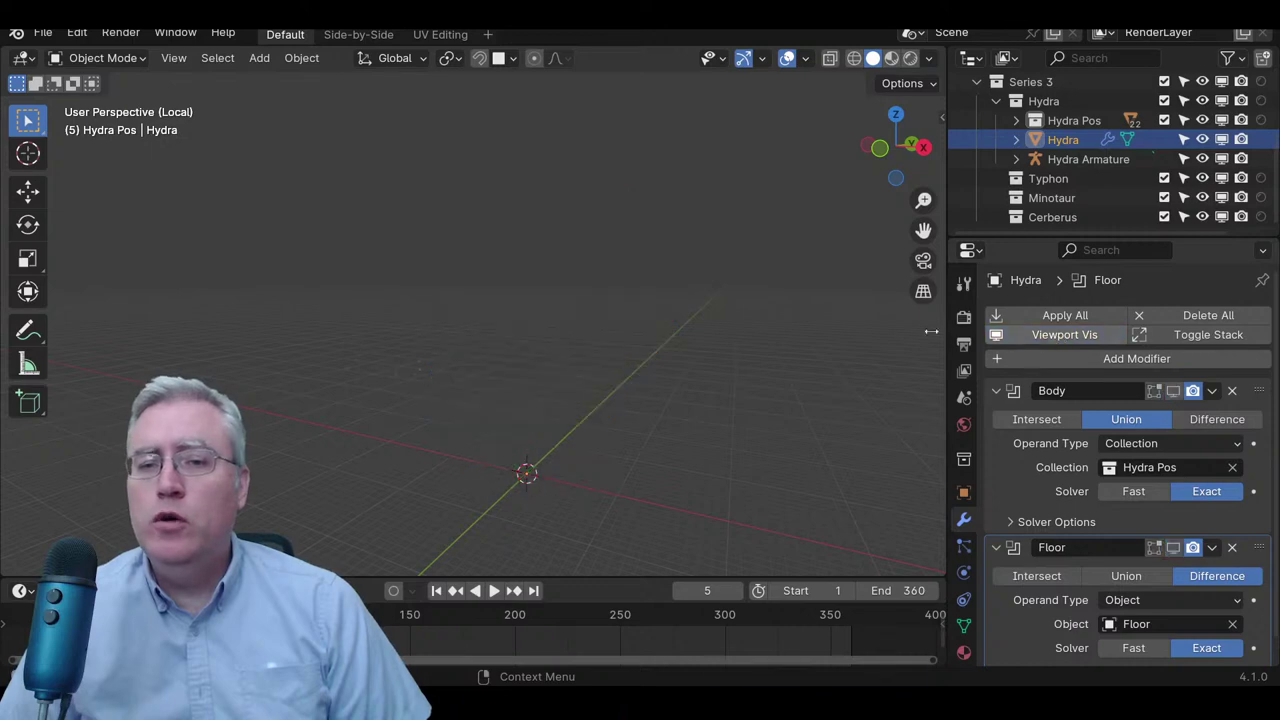
key(KP_Divide)
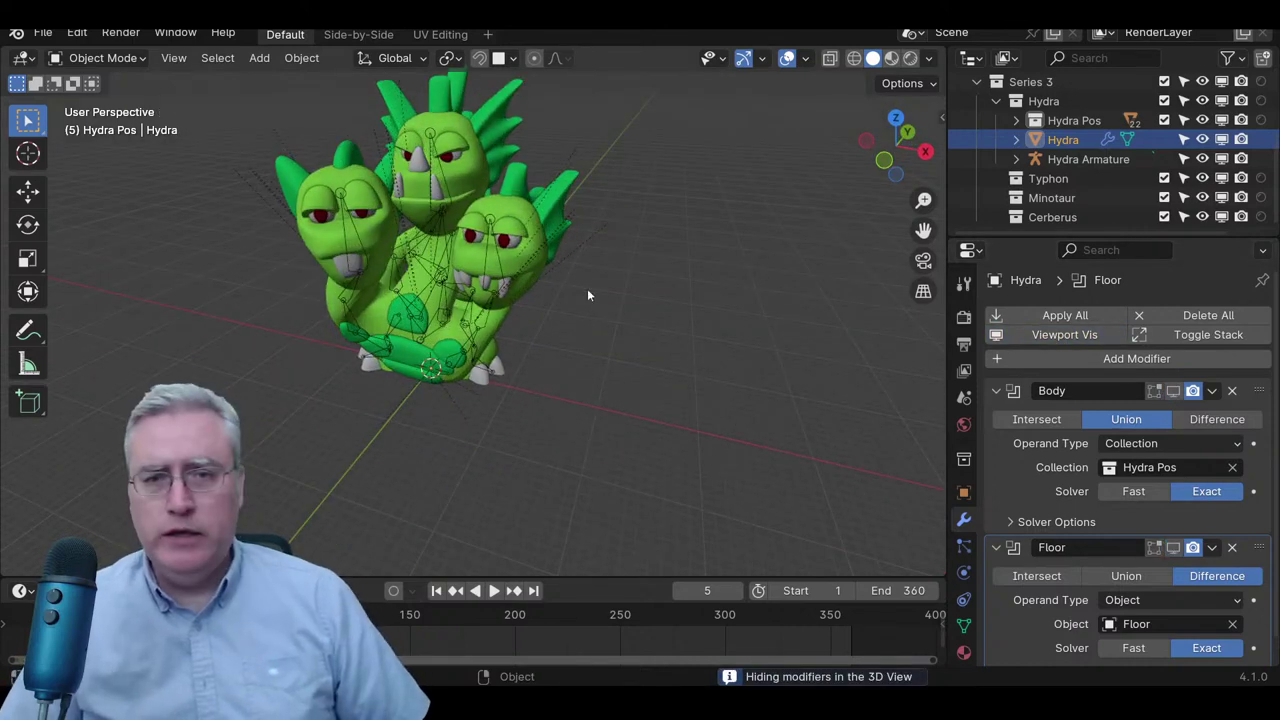
- Save the Blender file and collapse the Hydra collection in the outliner
key(ctrl+s)
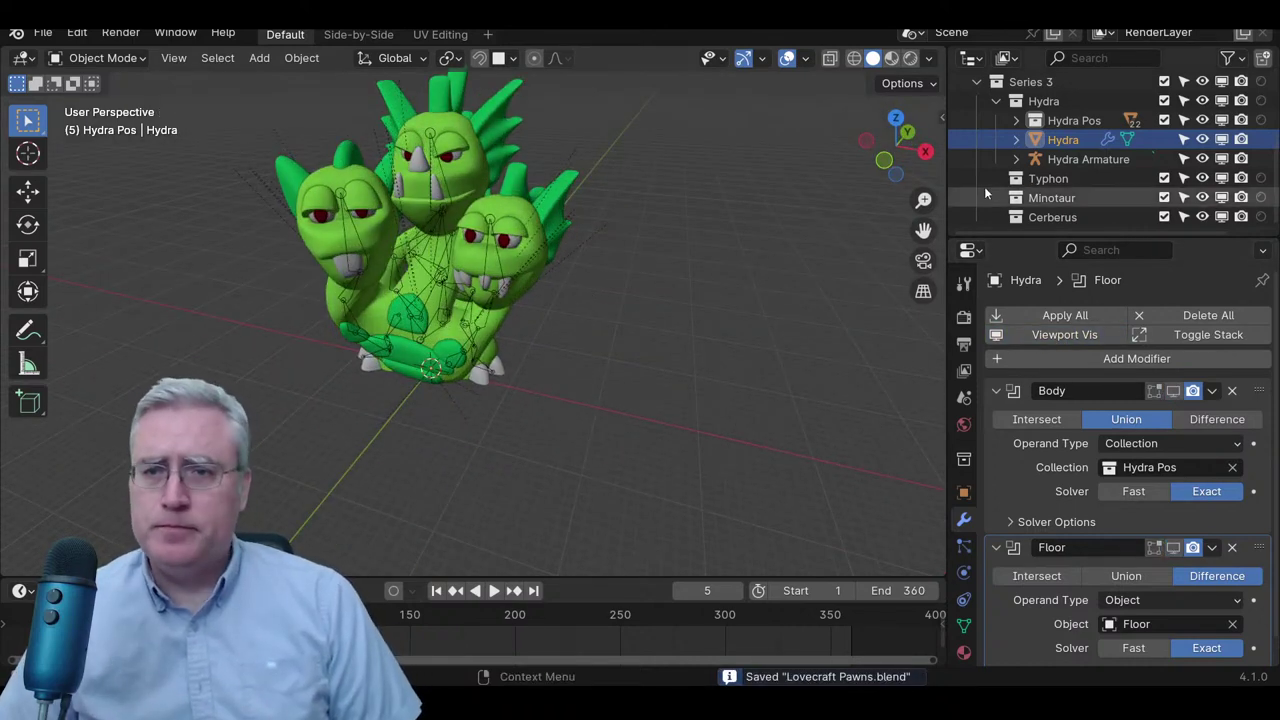
click(997, 102)
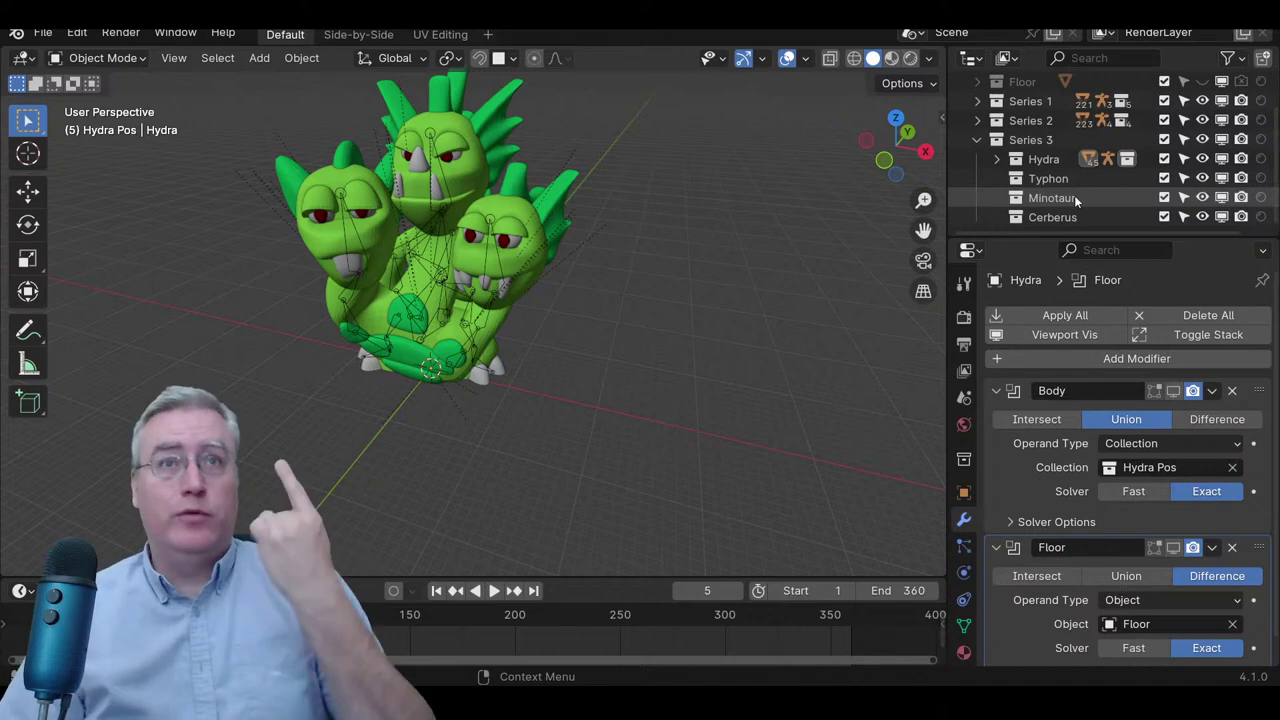
middle_drag(582, 293, 330, 328)
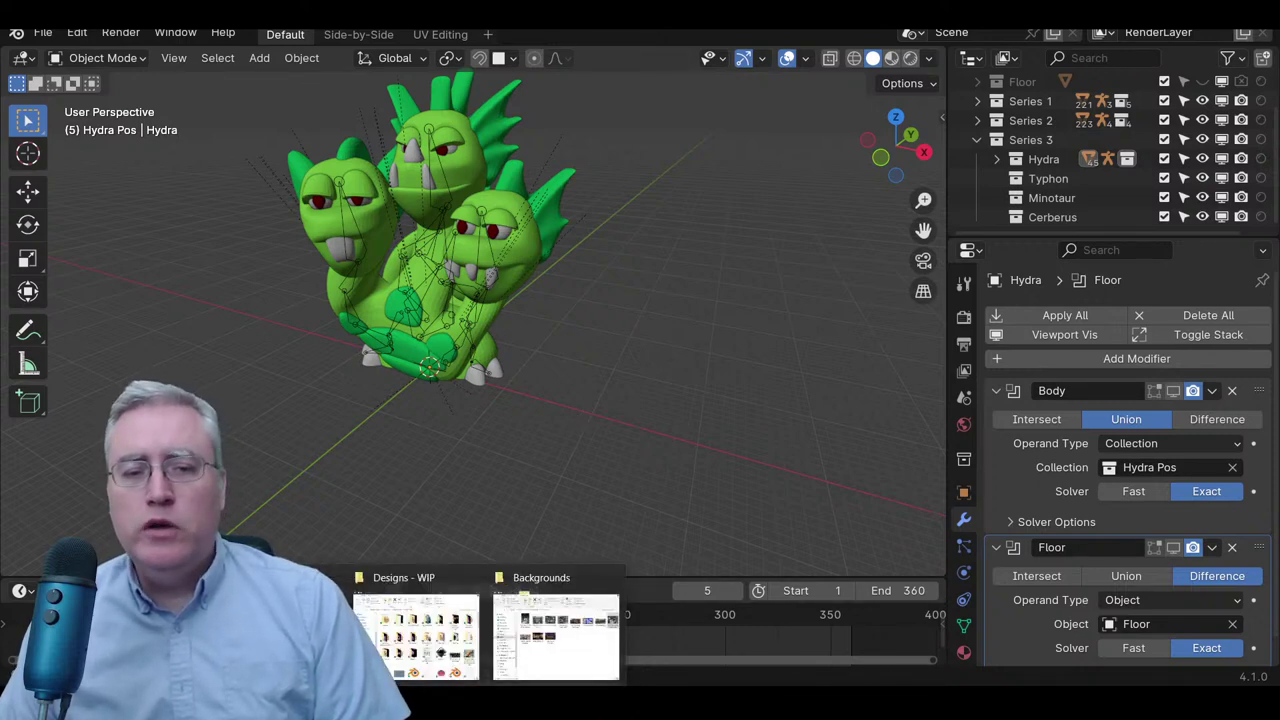
- Switch to the Pawns Lovecraft folder in File Explorer and import Lovecraft Pawns-Hydra.stl into 3D Builder with millimetres as units
click(405, 630)
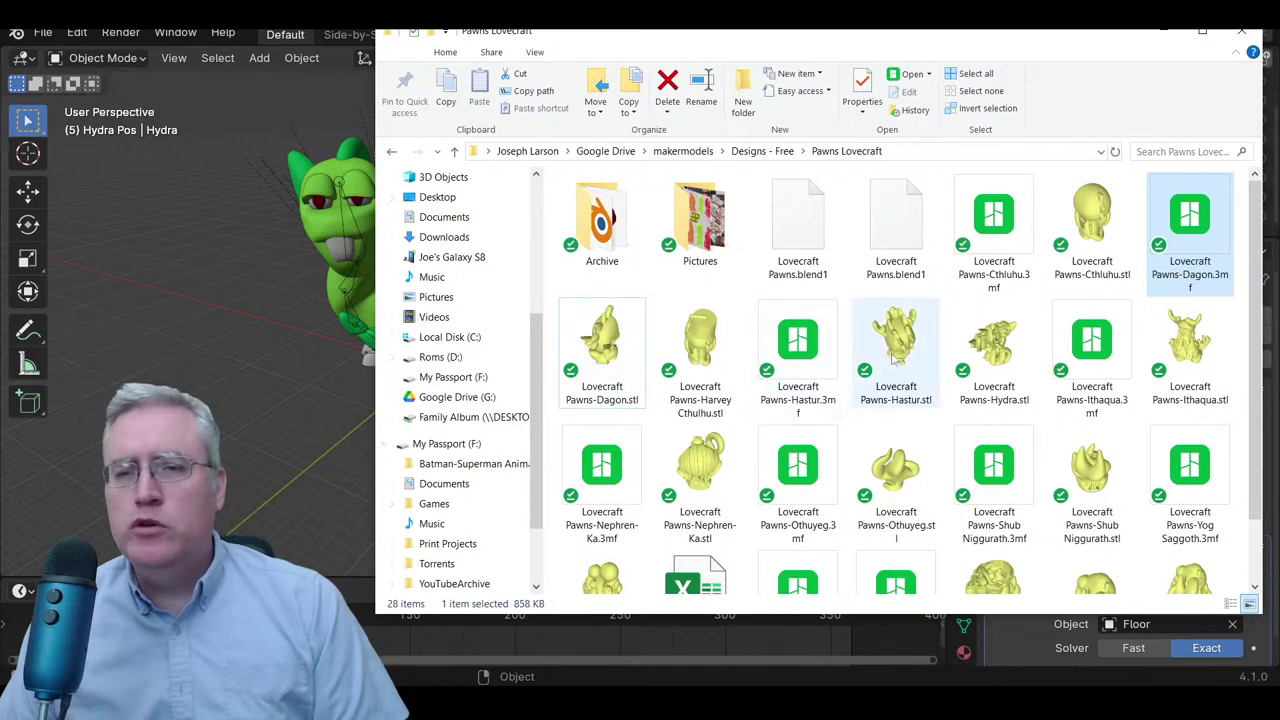
scroll(890, 360, down, 2)
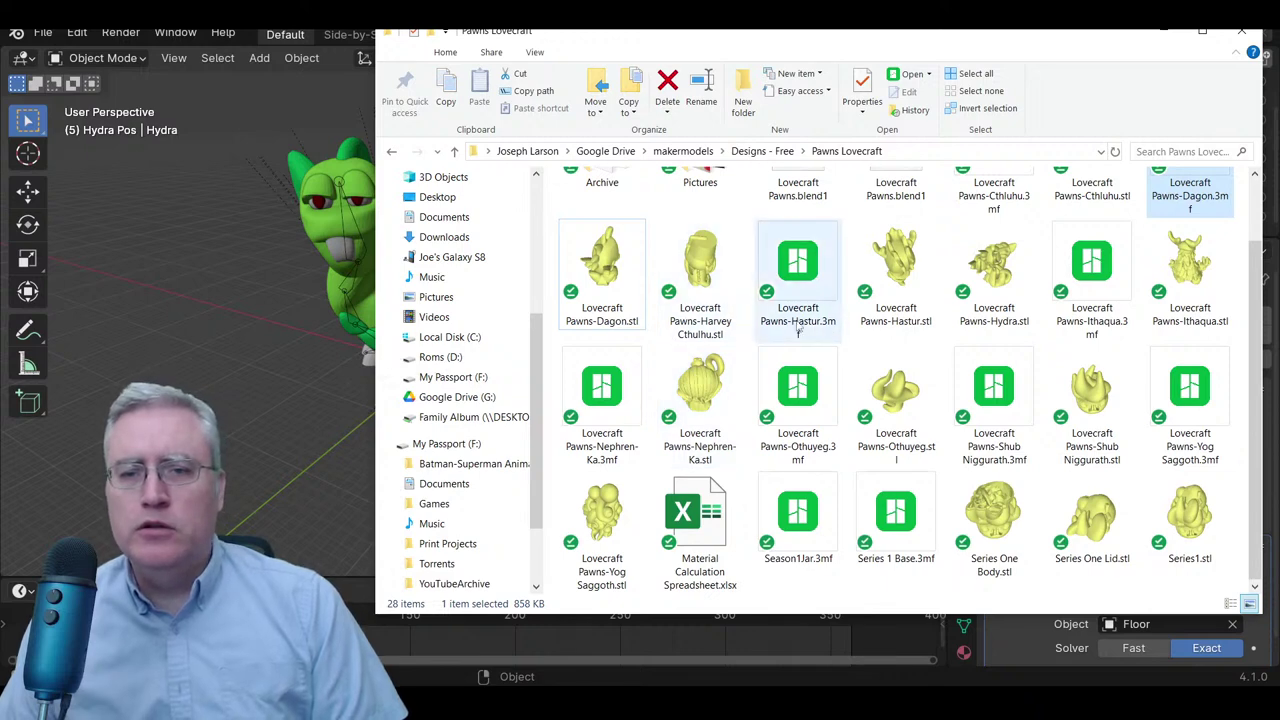
scroll(865, 343, up, 1)
double_click(988, 343)
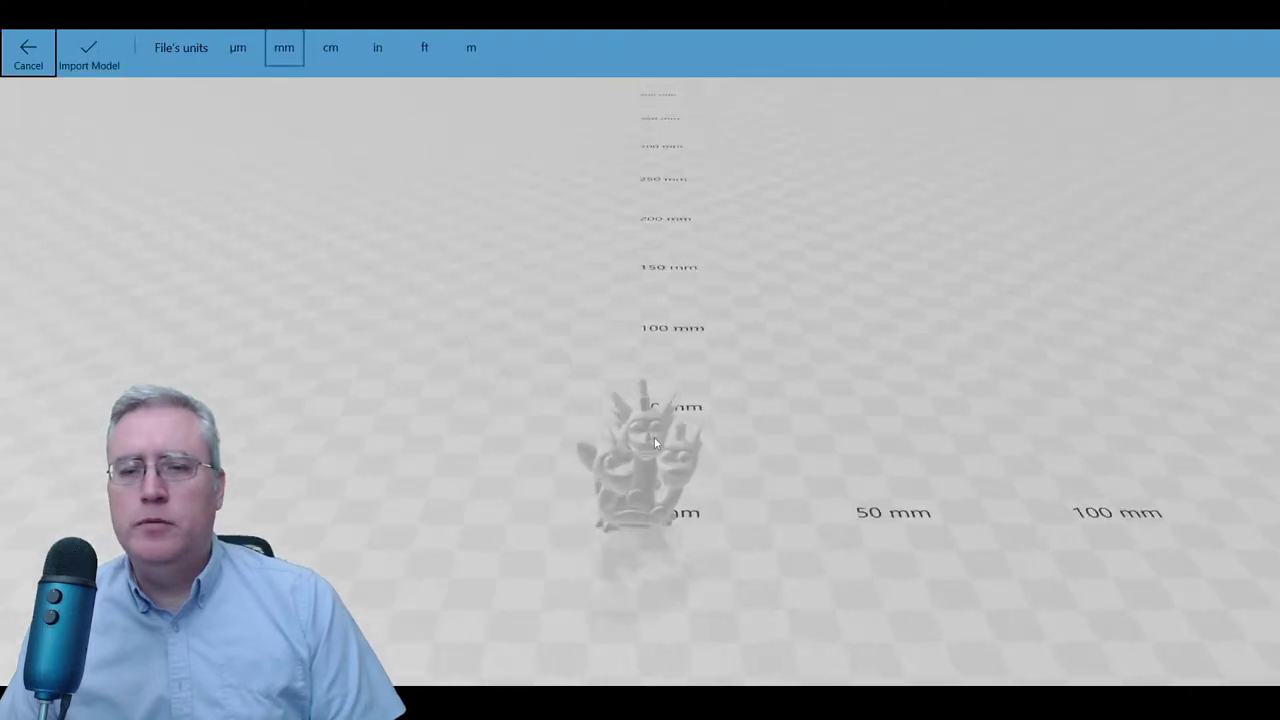
click(90, 47)
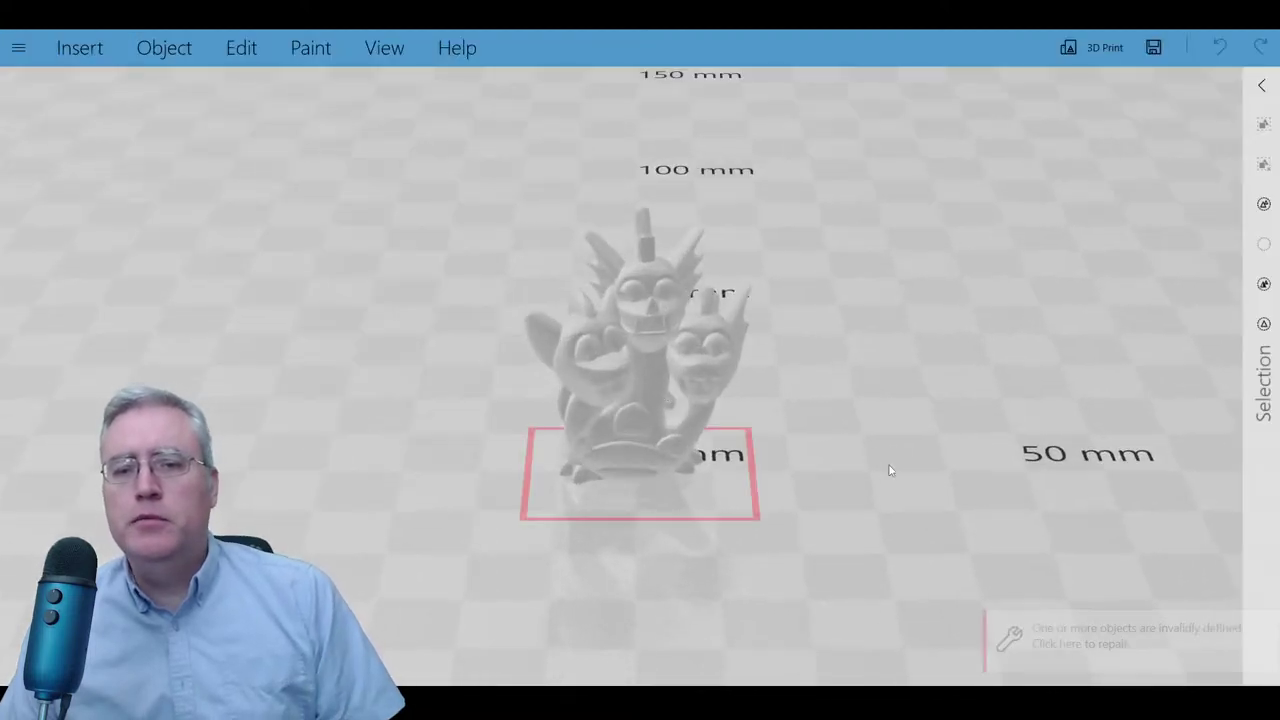
- Repair the imported hydra model, inspect it from several sides, and save the scene while closing it
click(1035, 648)
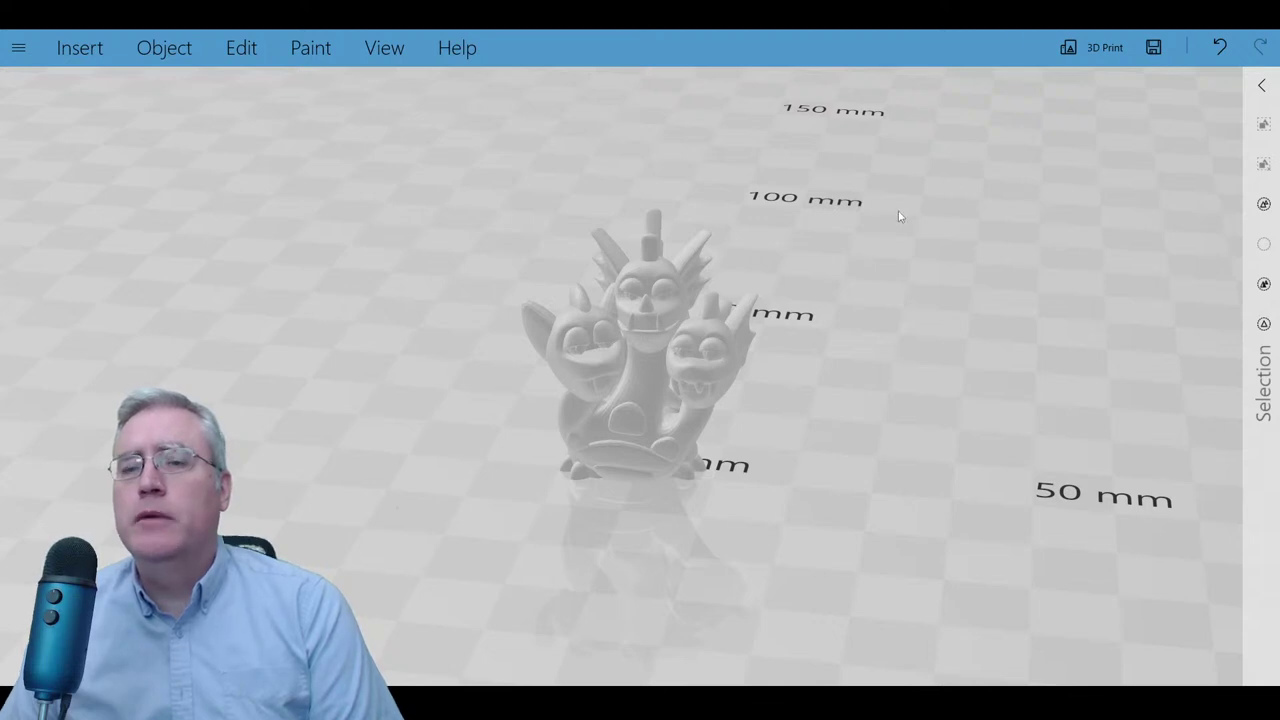
drag(840, 363, 417, 409)
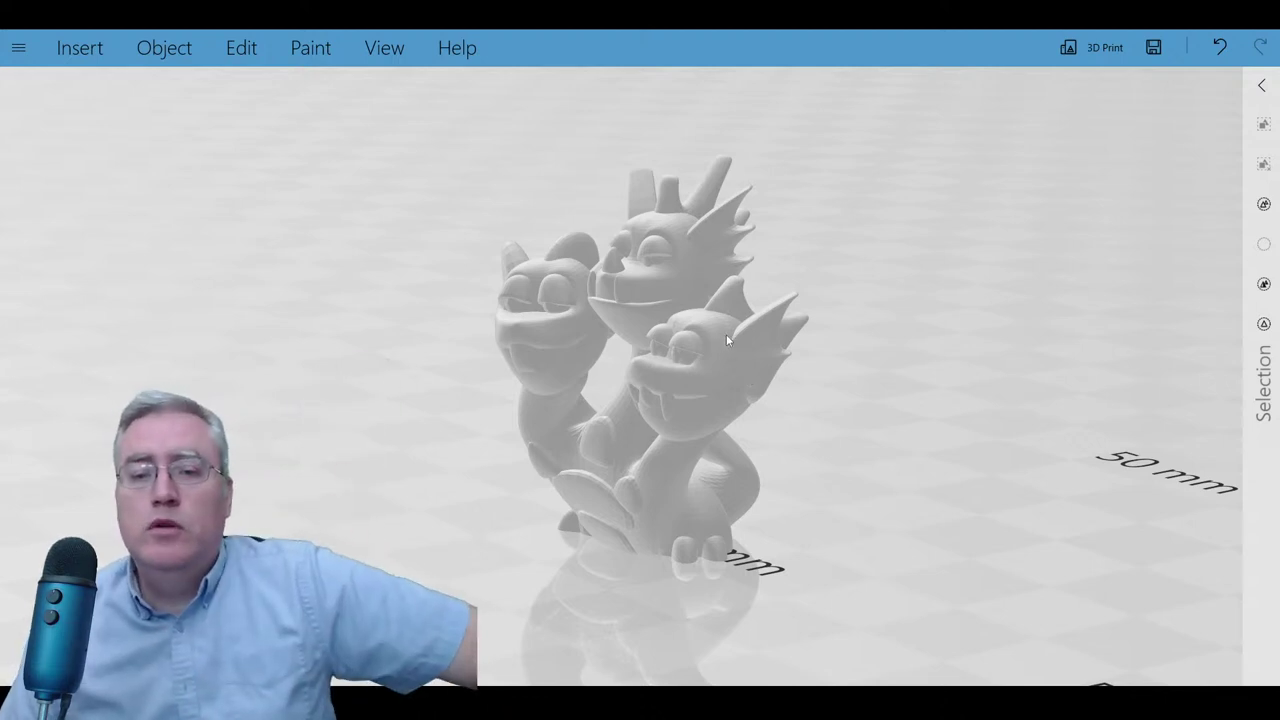
drag(875, 422, 1211, 102)
key(ctrl+n)
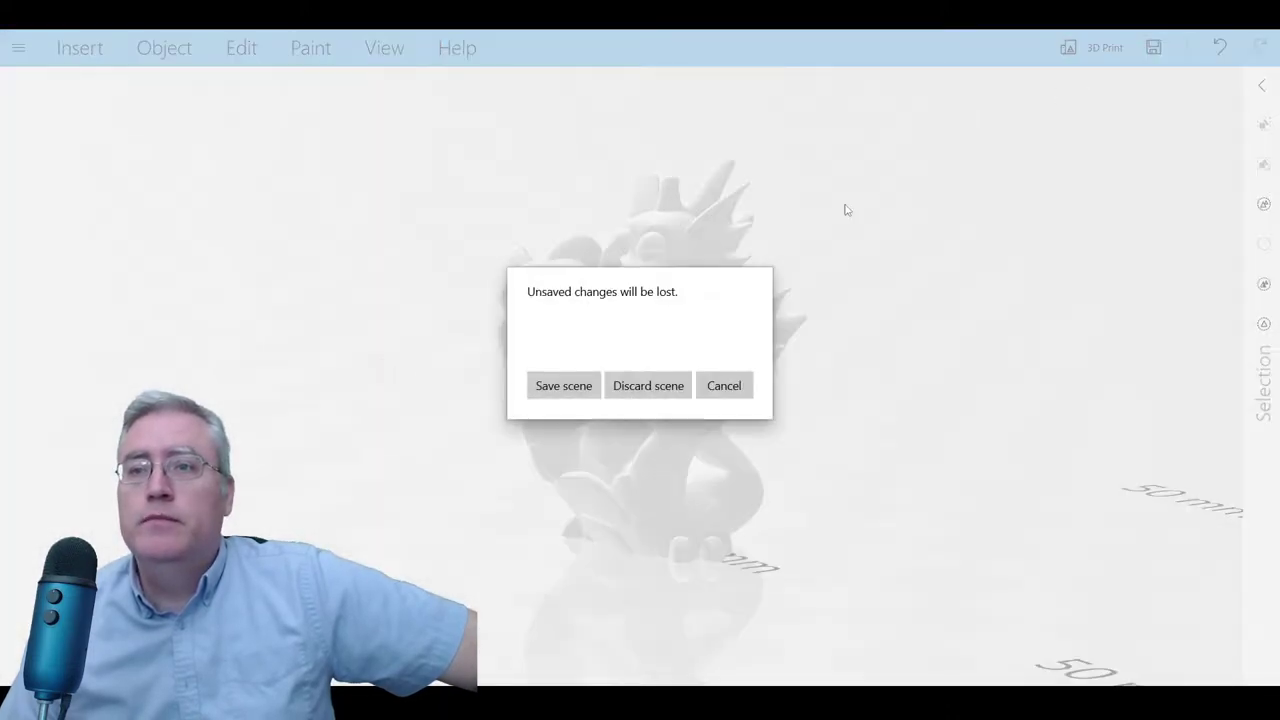
click(553, 398)
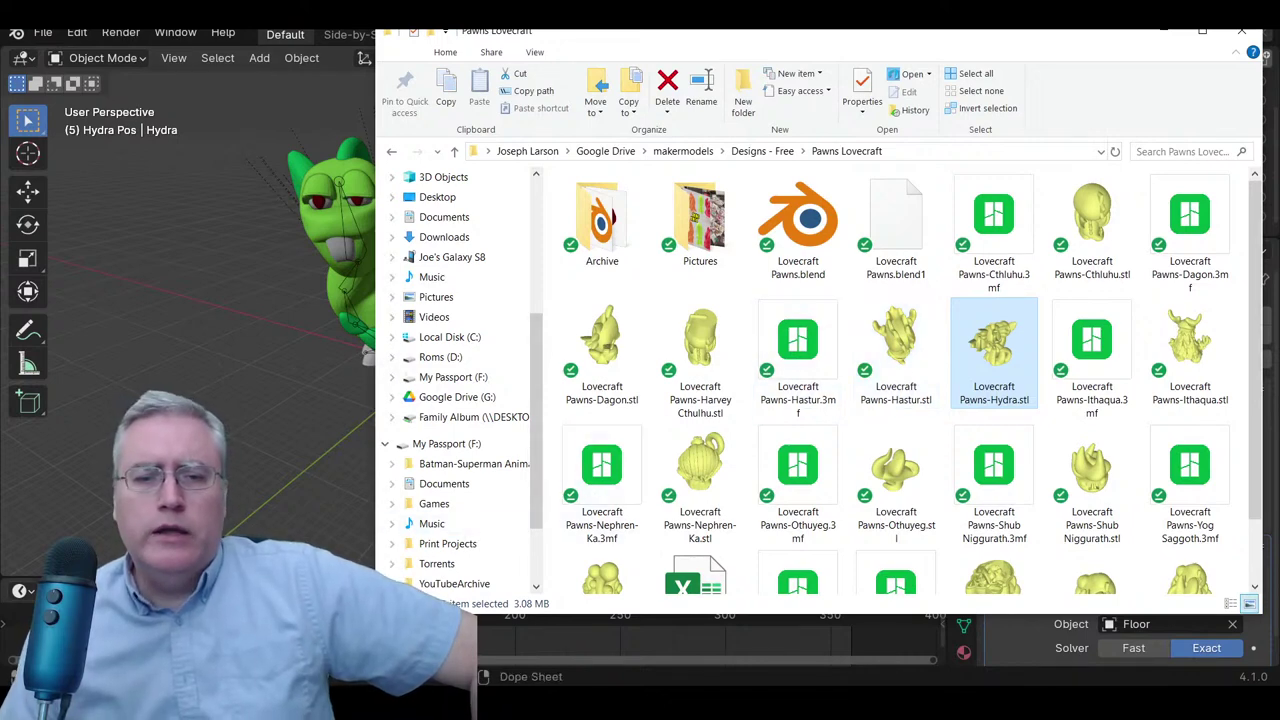
- Launch Bambu Studio and look through its recently opened projects
key(super)
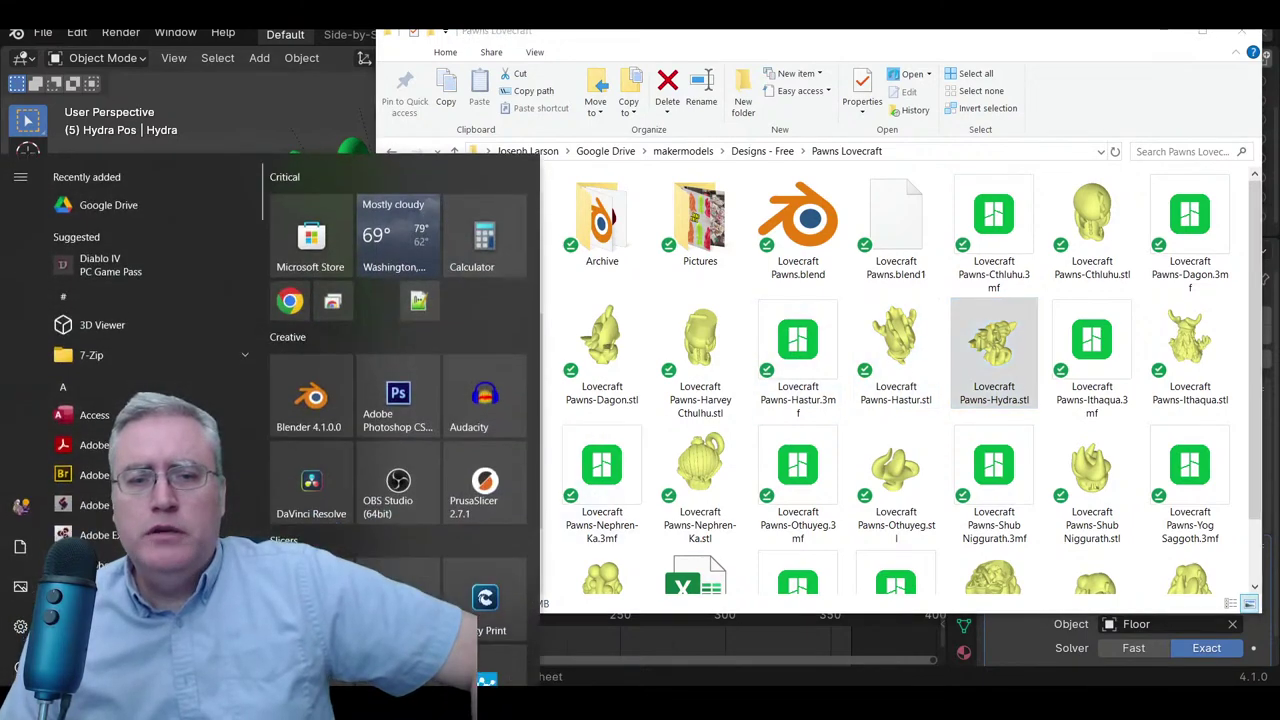
scroll(420, 520, down, 3)
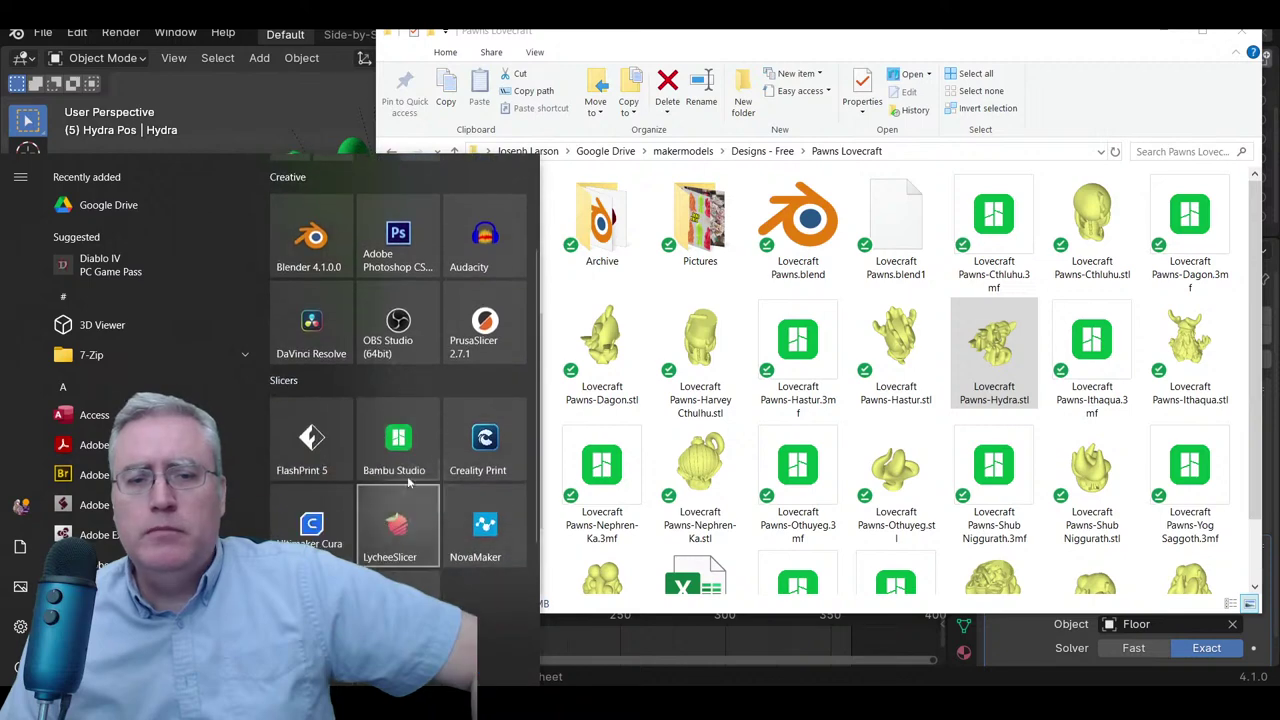
key(super)
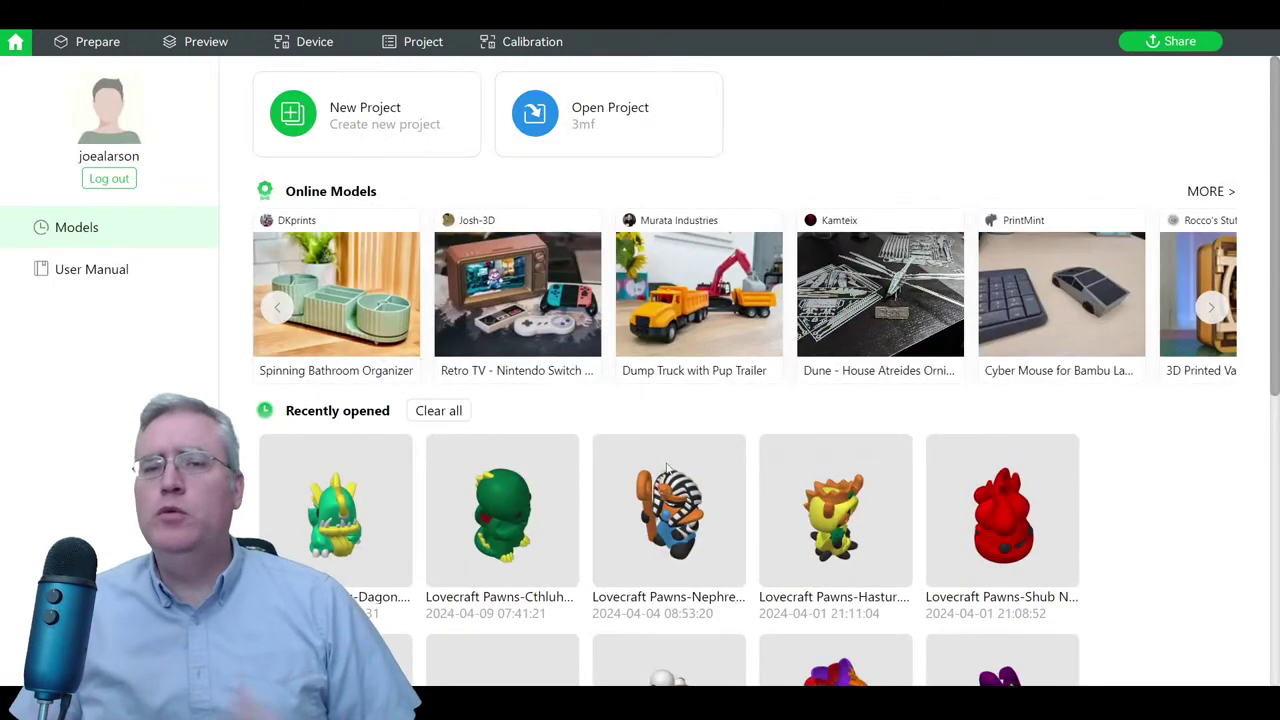
scroll(469, 496, down, 5)
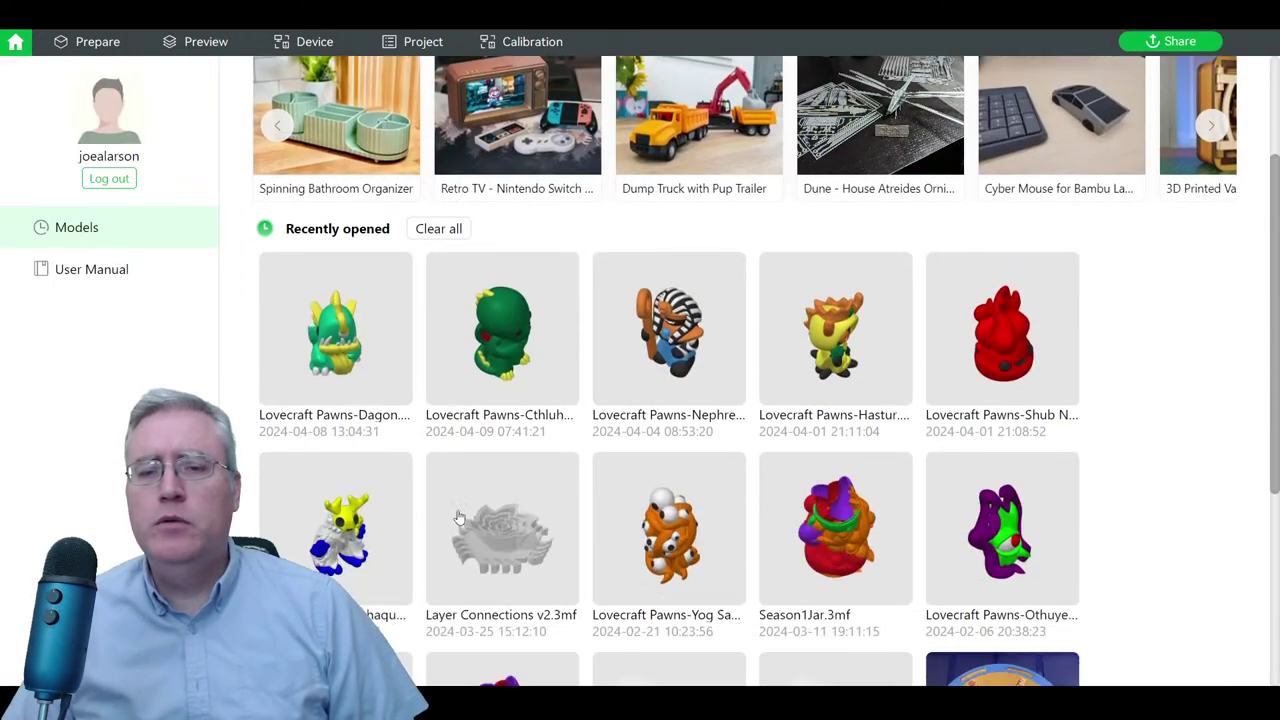
scroll(480, 492, down, 1)
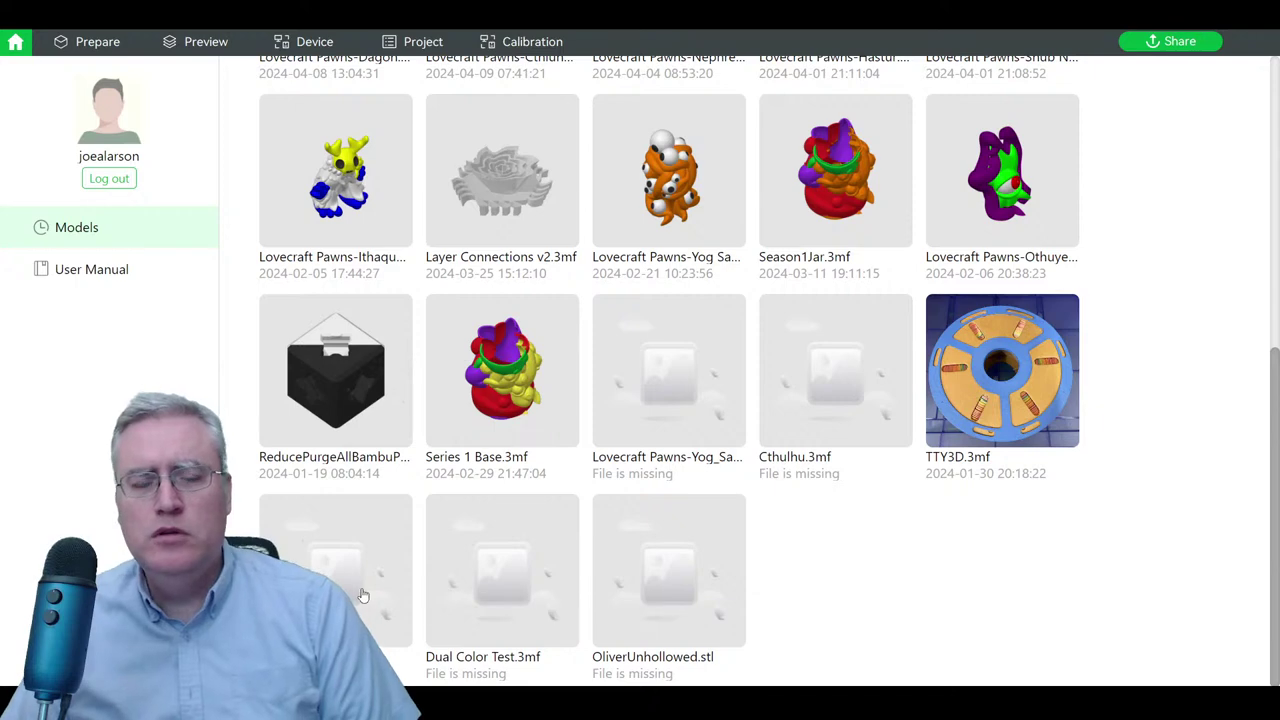
- Open the recent project ReducePurgeAllBambuP... and delete its 101_BaseBlok.stl object from the plate
click(357, 416)
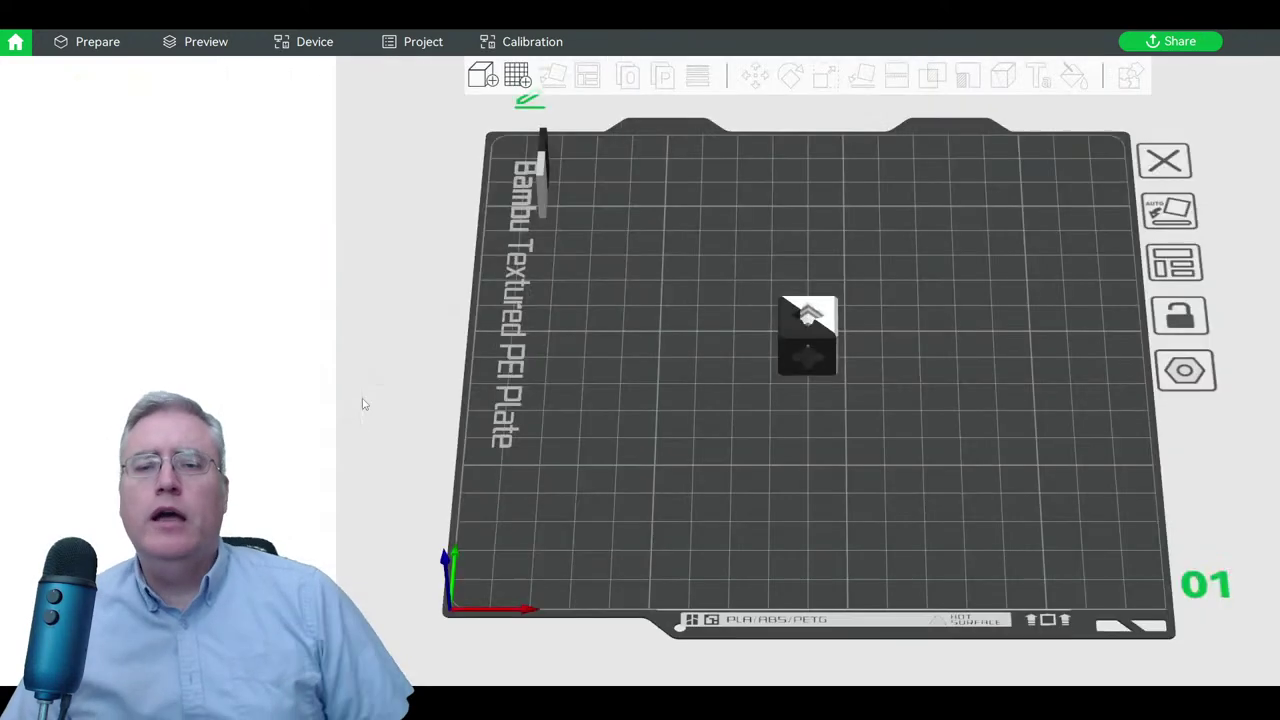
click(796, 327)
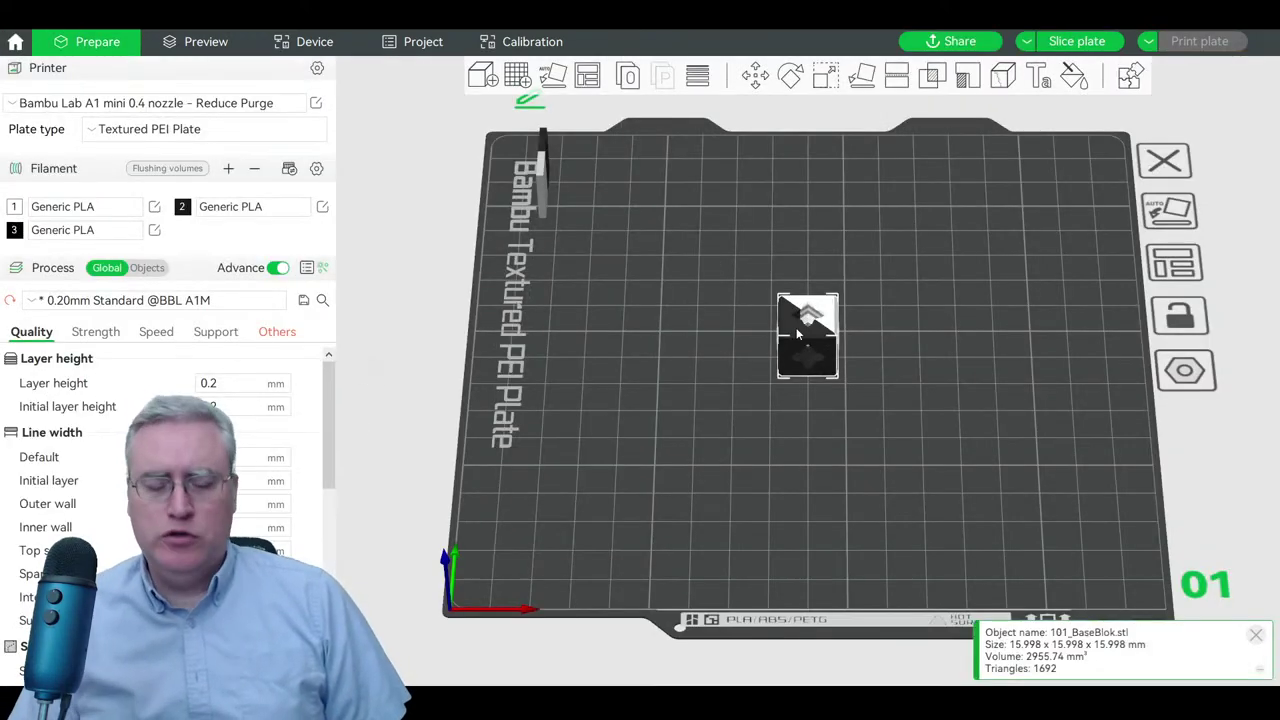
key(Delete)
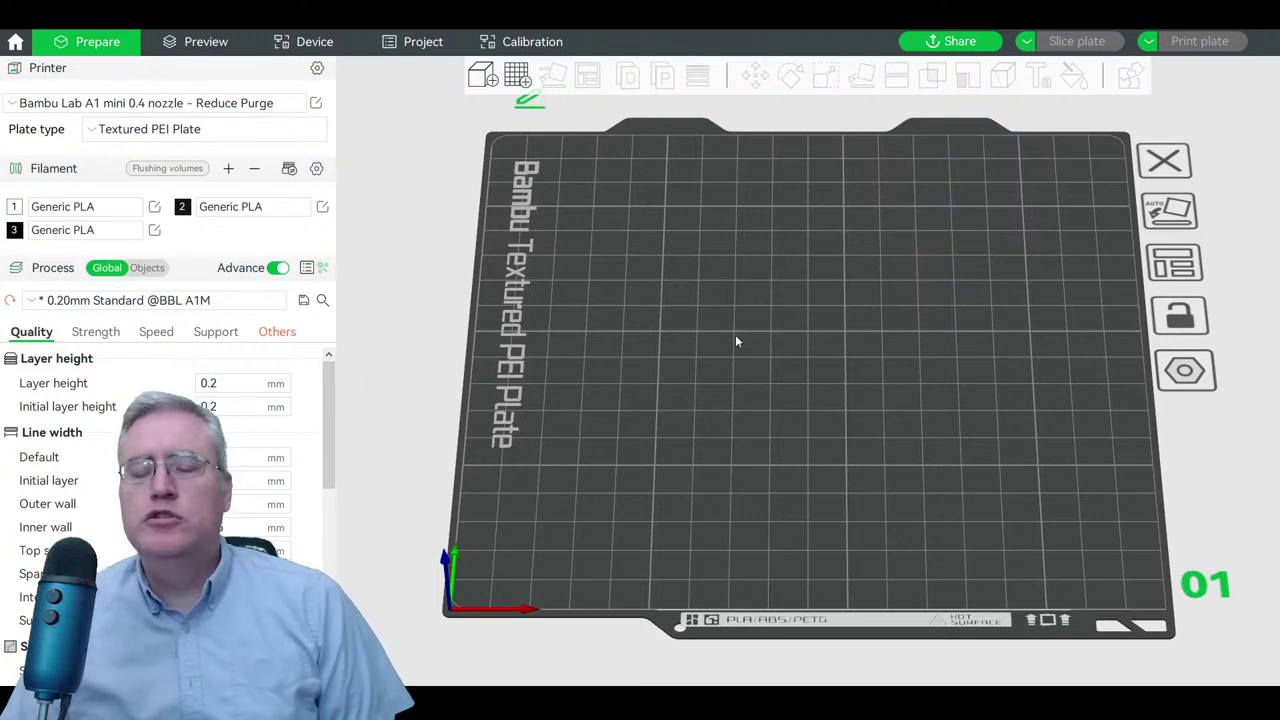
- Switch to the Pawns Lovecraft folder in File Explorer and import Lovecraft Pawns-Hydra.stl onto the empty plate in Bambu Studio
scroll(735, 334, down, 2)
right_drag(636, 306, 574, 346)
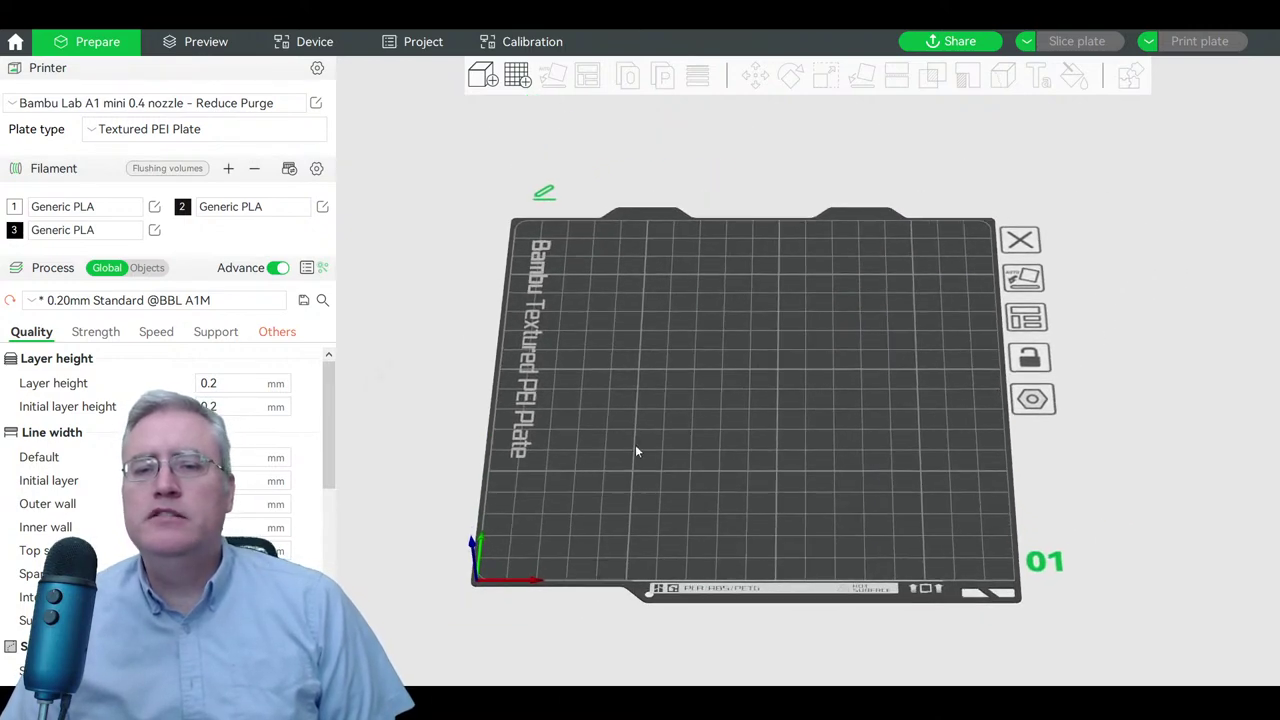
drag(636, 451, 674, 476)
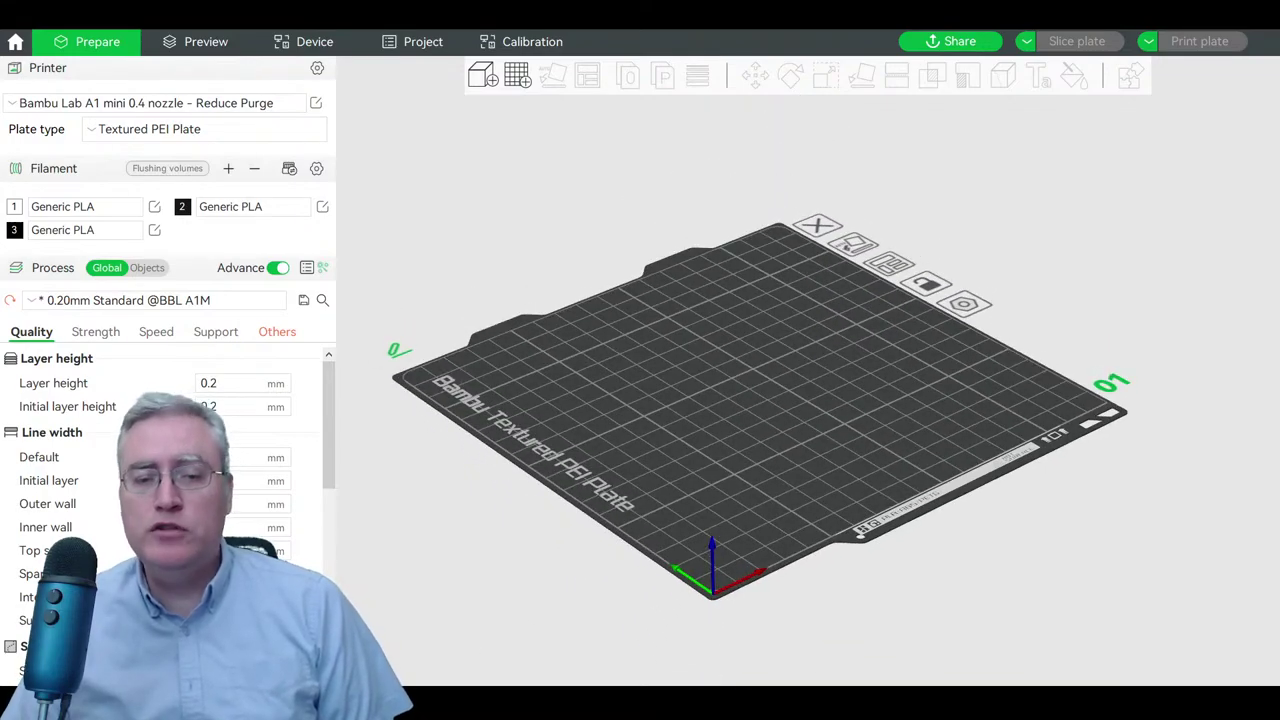
mouse_move(457, 624)
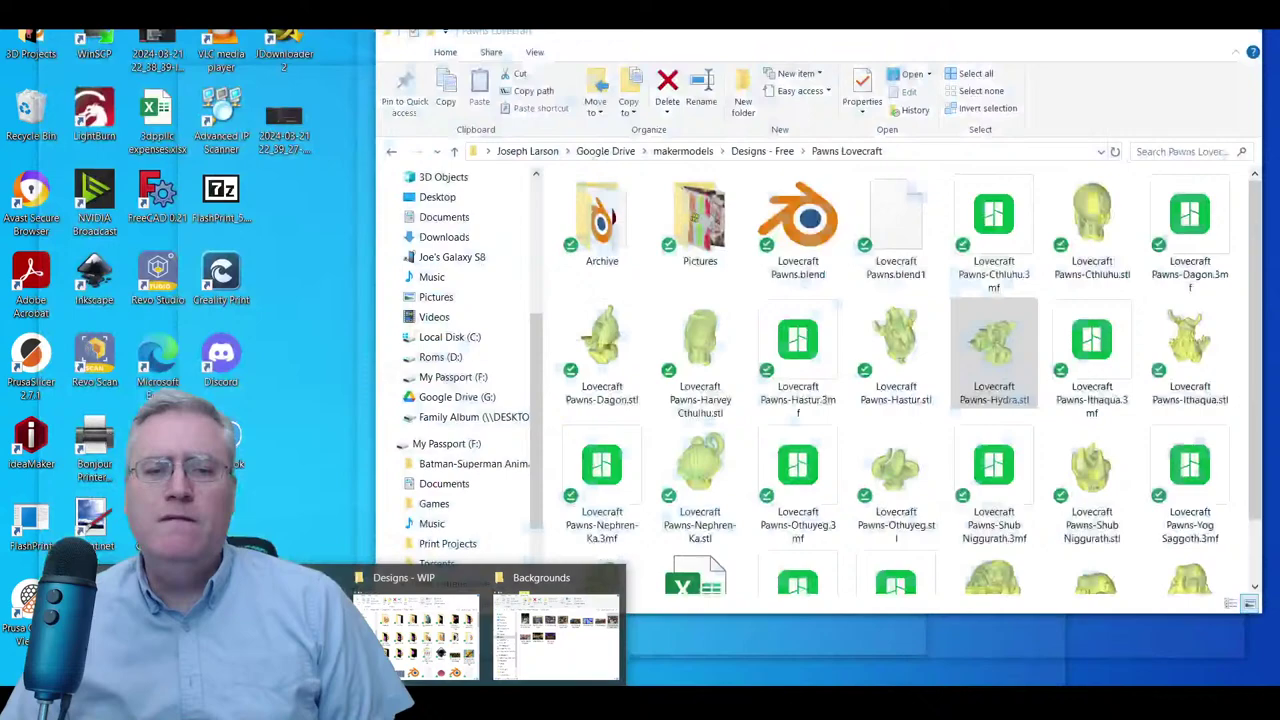
click(415, 635)
drag(993, 345, 1270, 350)
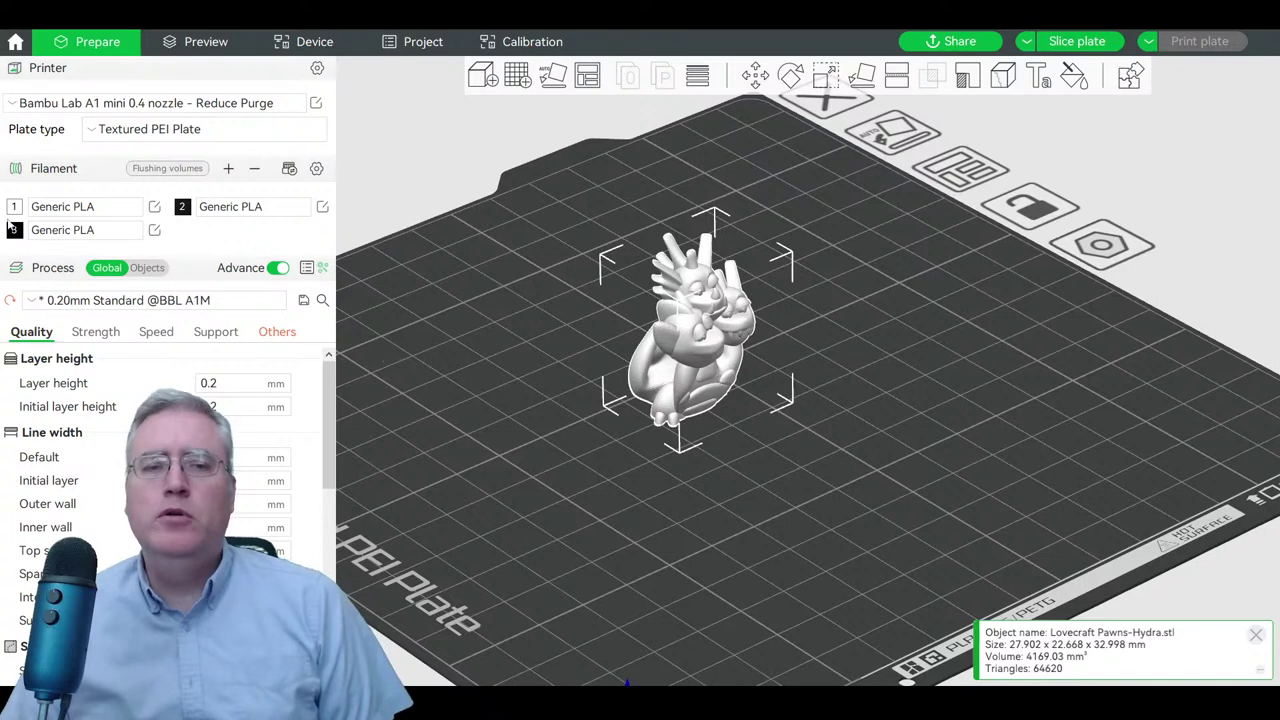
- Set the colour of filament 1 to bright green and filament 2 to dark green (0, 128, 0)
click(14, 207)
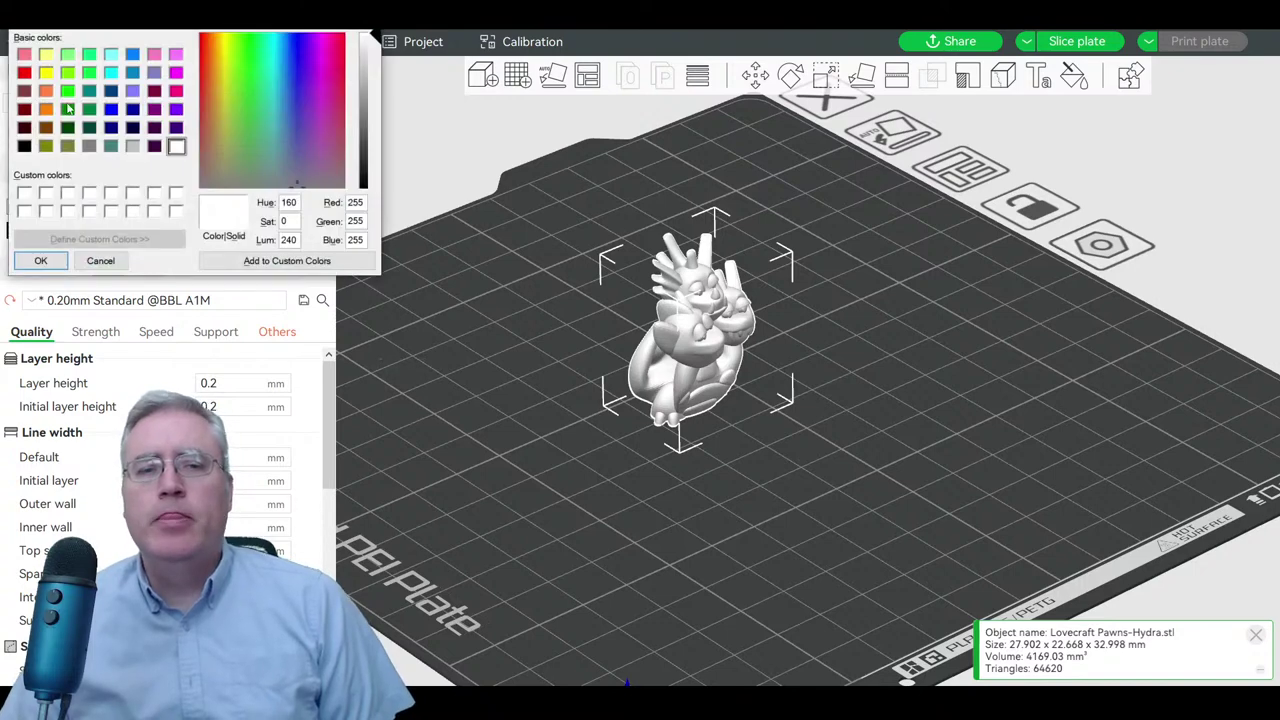
click(67, 91)
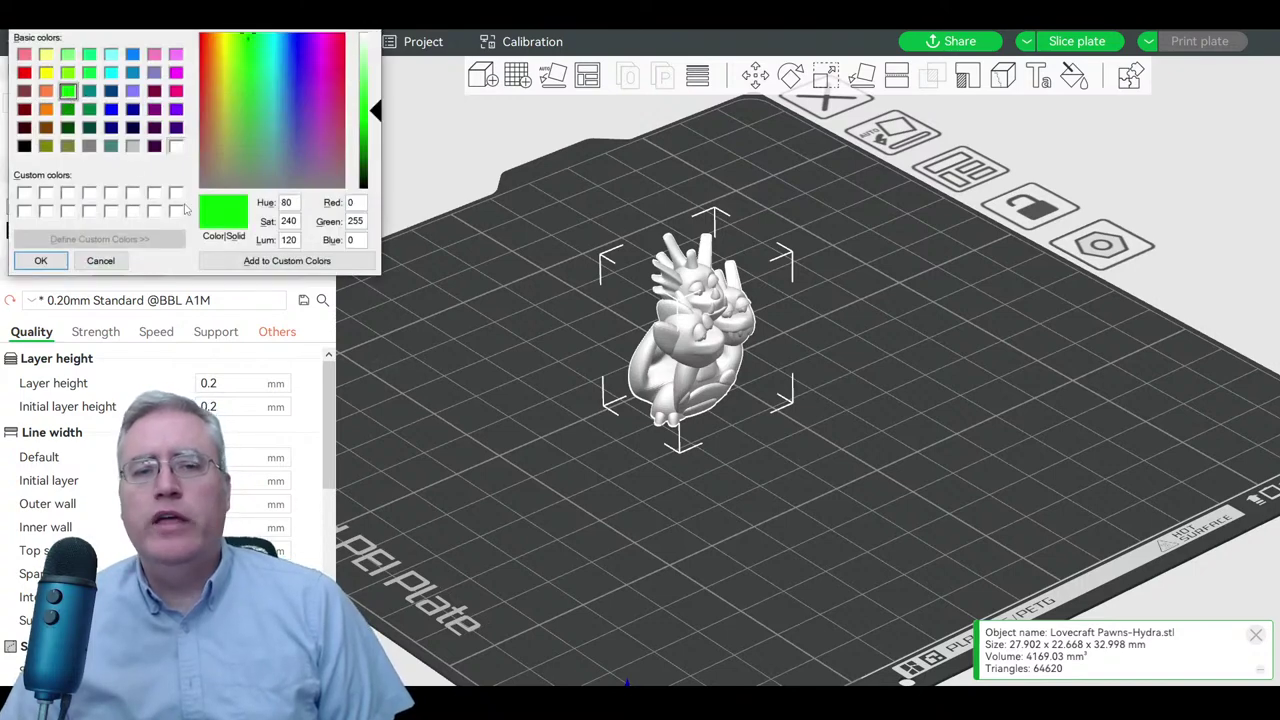
click(40, 260)
scroll(462, 306, up, 3)
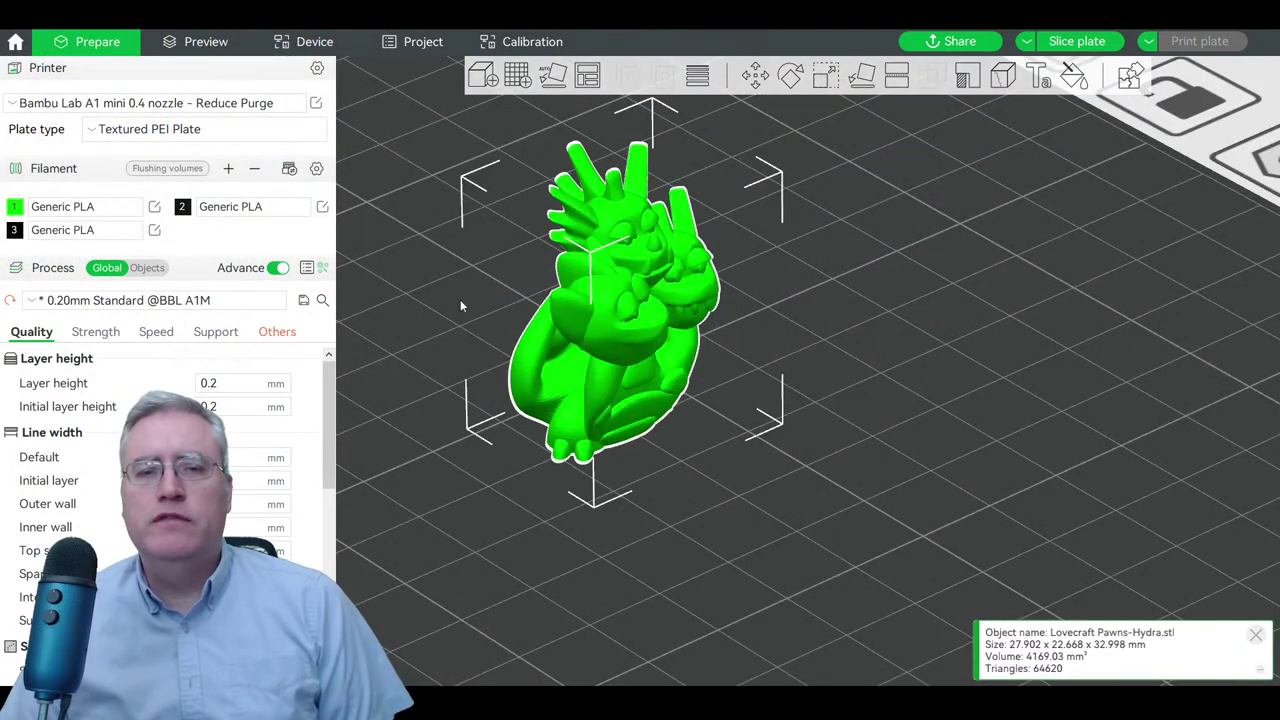
click(185, 210)
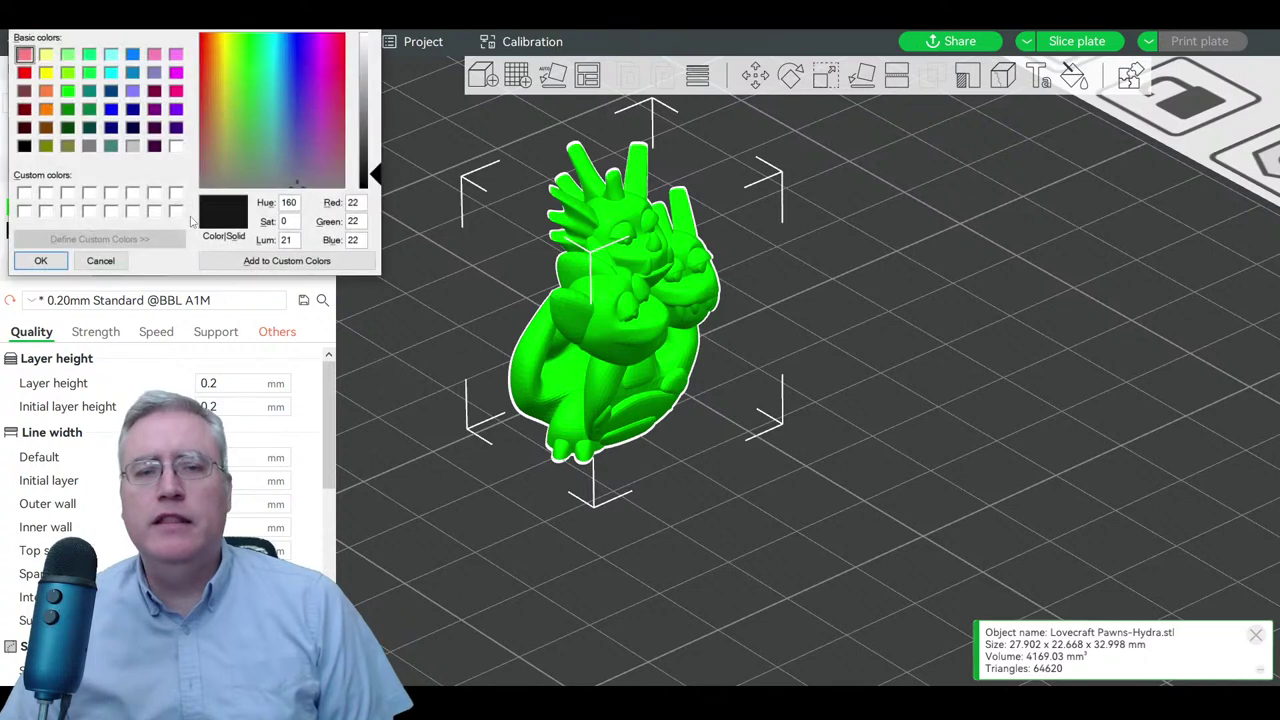
click(67, 109)
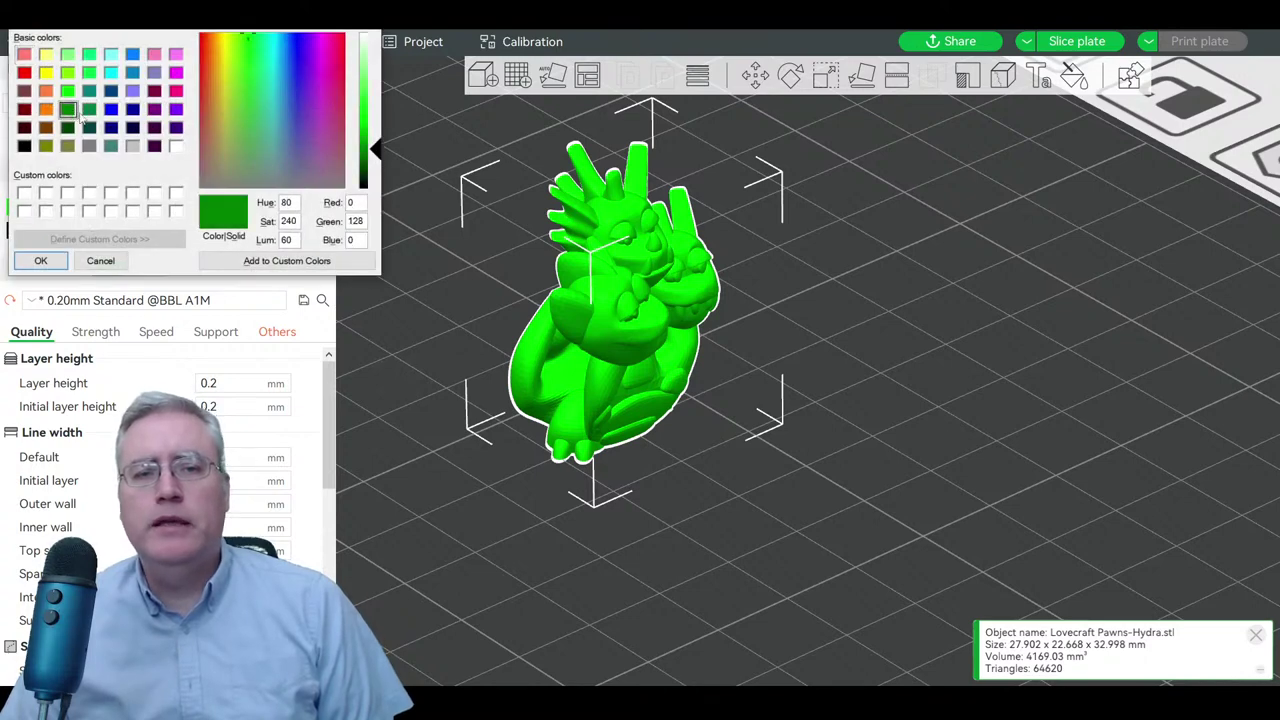
click(40, 260)
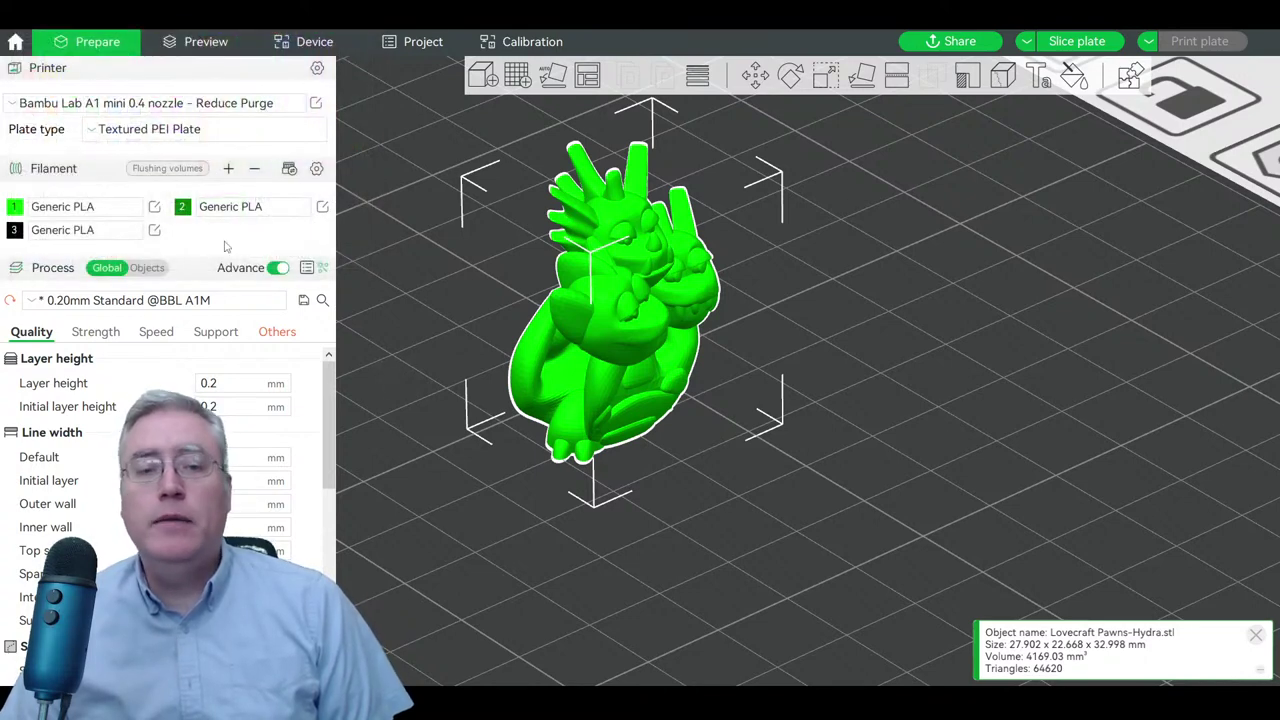
- Add a fourth Generic PLA filament and set its colour to white
click(229, 169)
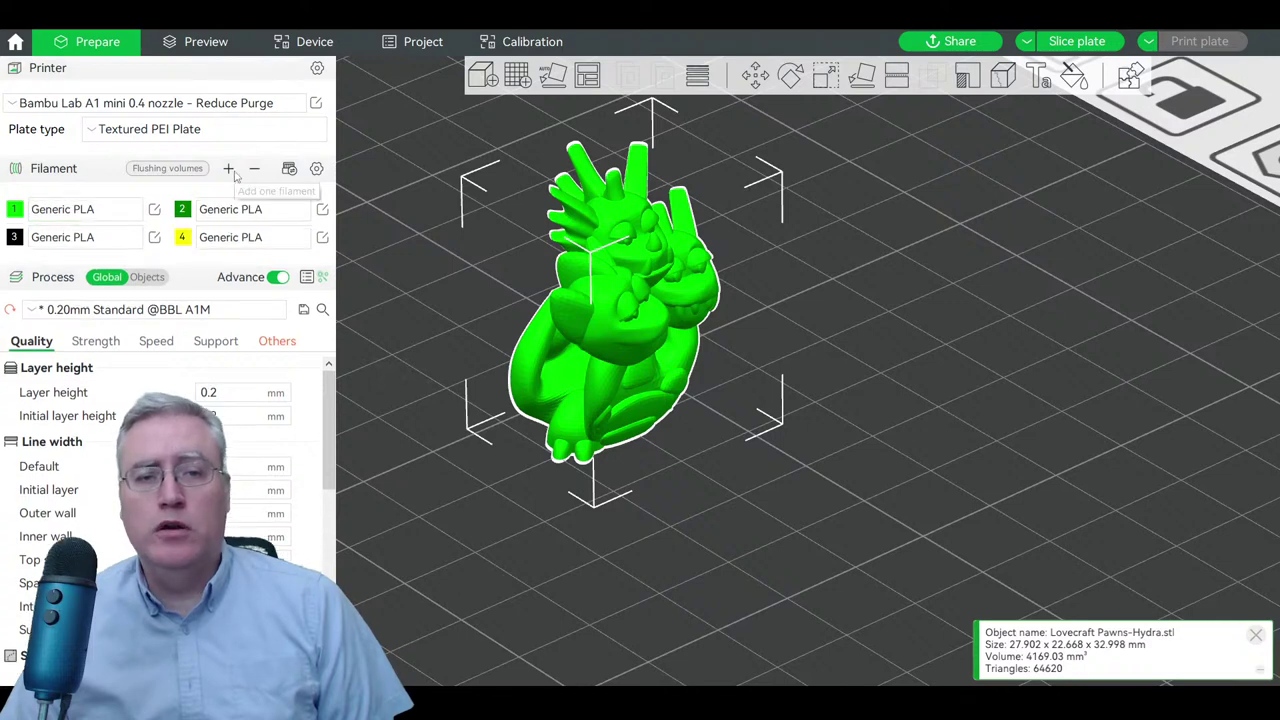
click(182, 237)
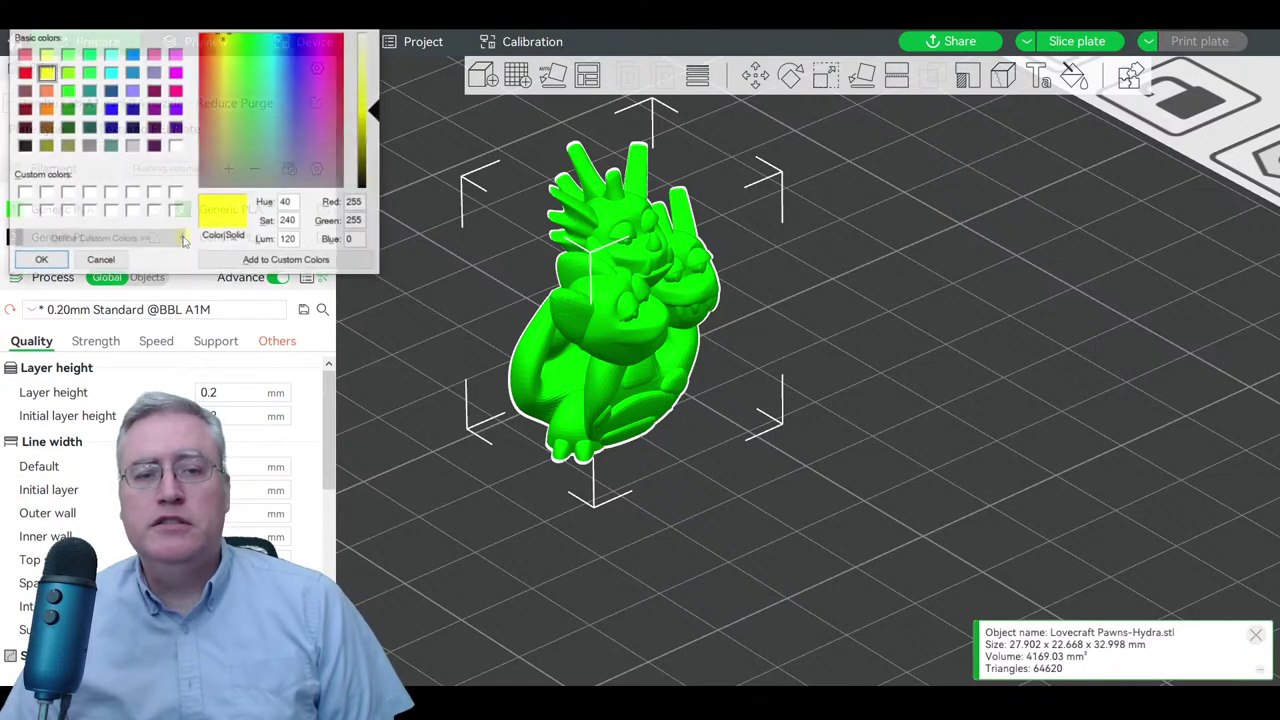
click(176, 147)
click(40, 260)
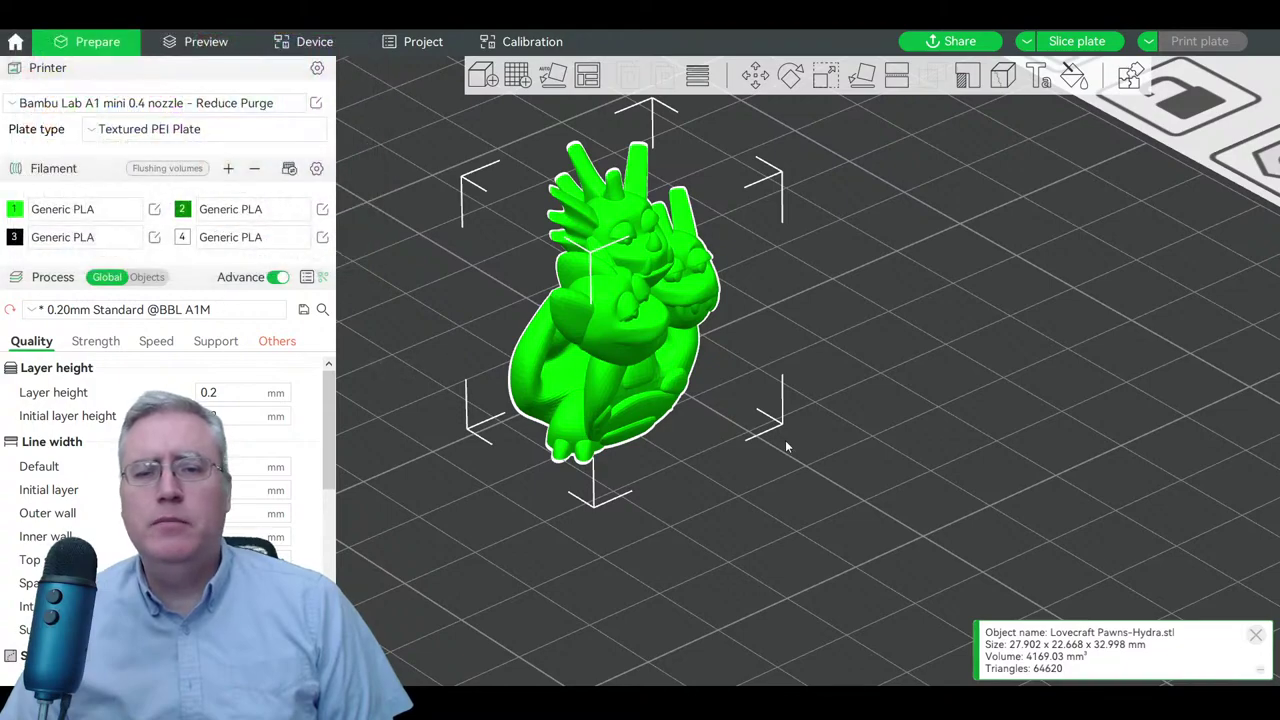
- Start color painting on the hydra with the Fill tool and set the smart fill angle to 47
drag(787, 447, 710, 434)
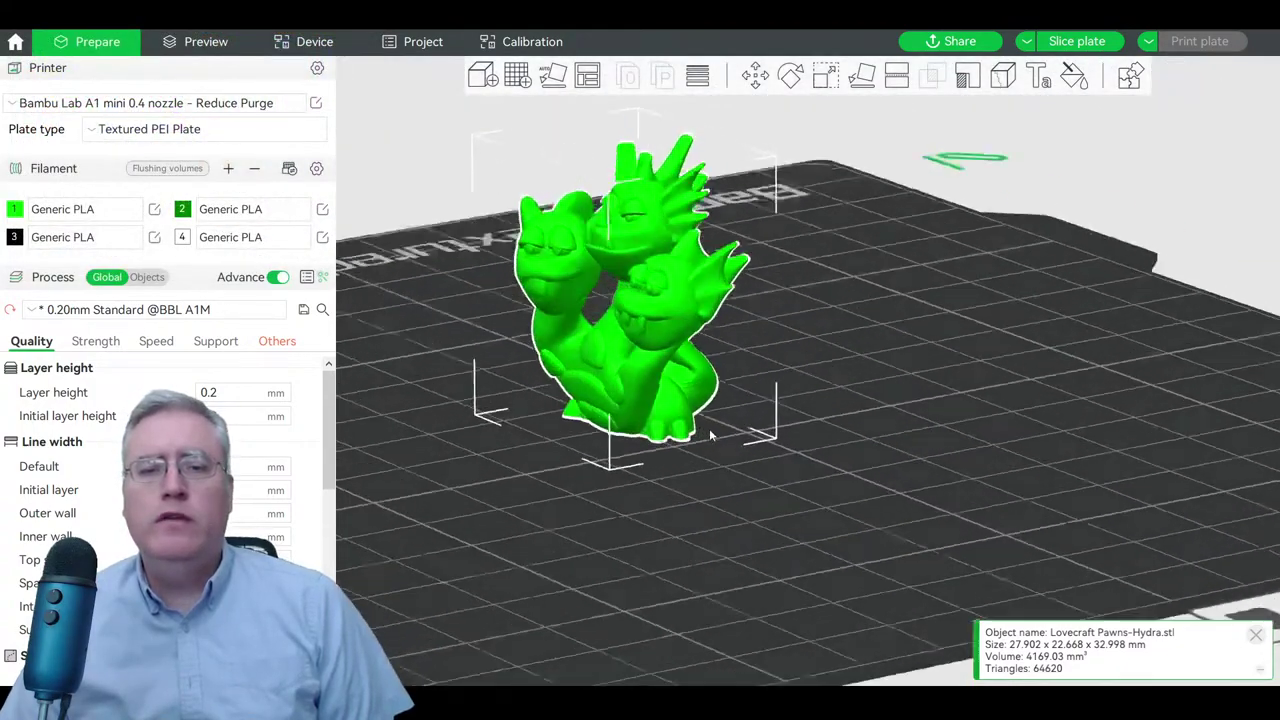
scroll(724, 429, up, 5)
scroll(1025, 370, down, 2)
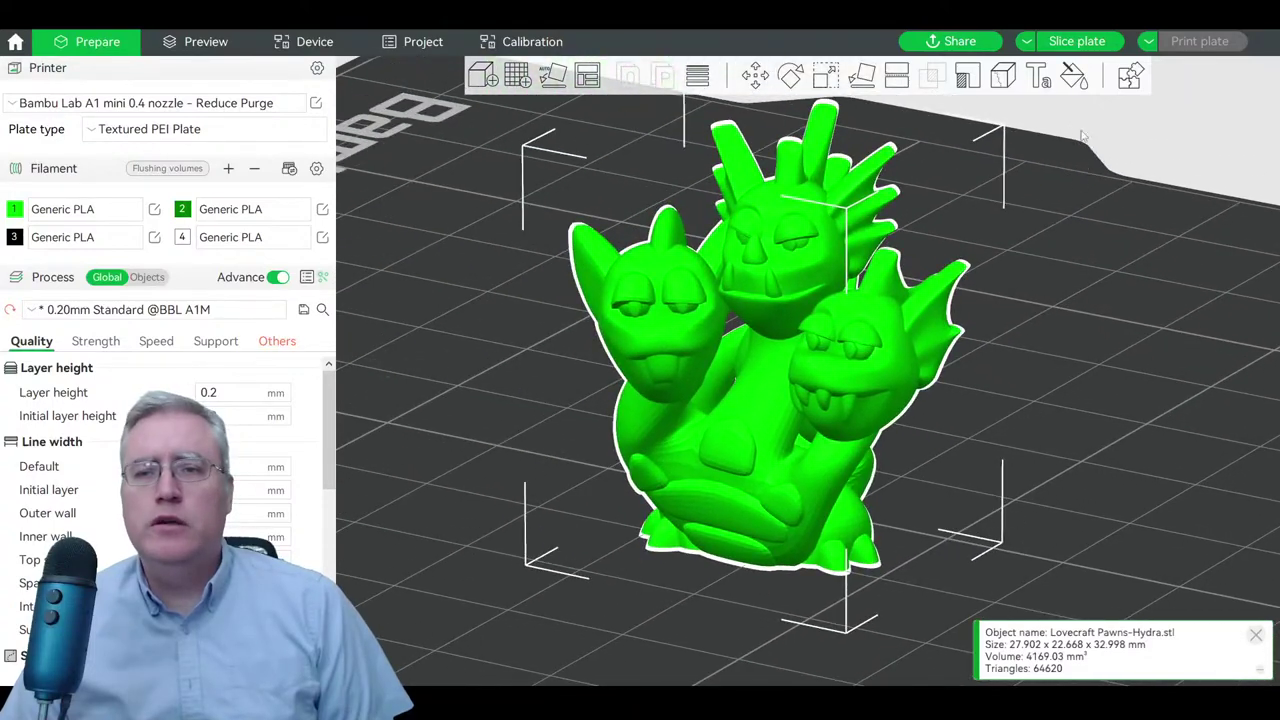
click(1073, 76)
scroll(903, 477, up, 3)
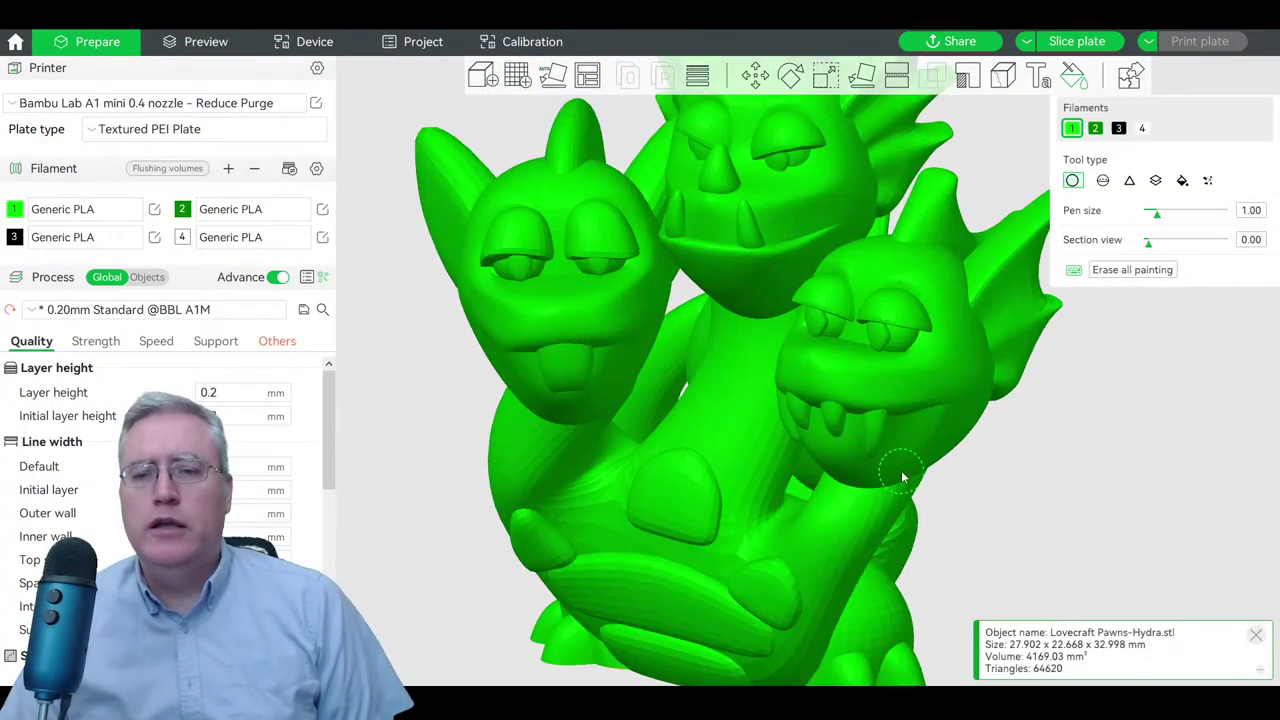
click(1180, 180)
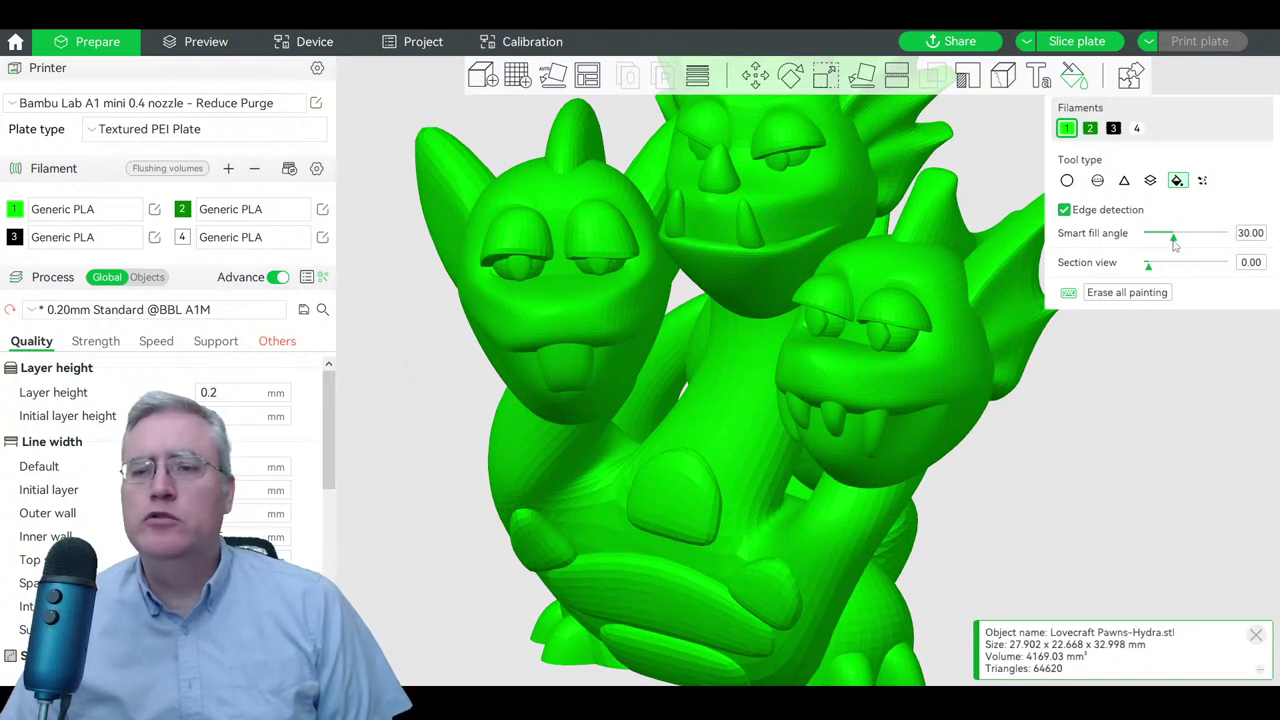
drag(1175, 243, 1187, 250)
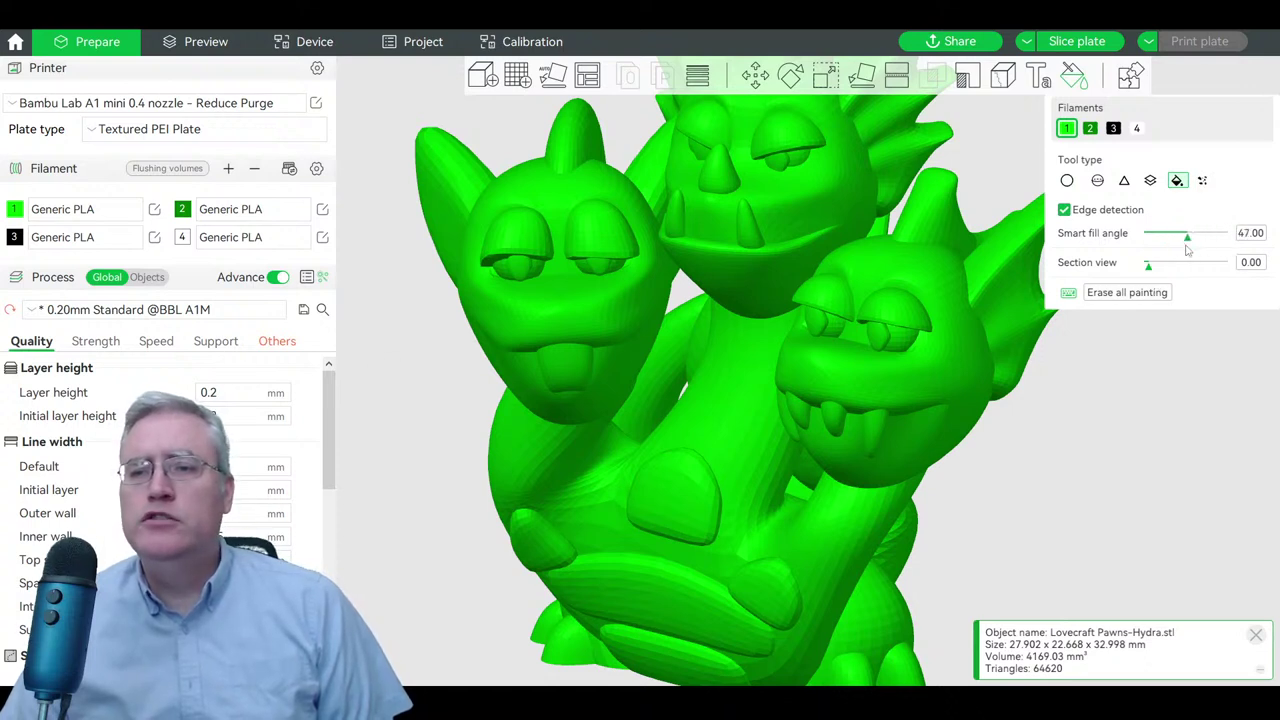
- Fill the pupils of the tongued head and the middle head with black filament 3, using a smart fill angle of 30
click(1113, 130)
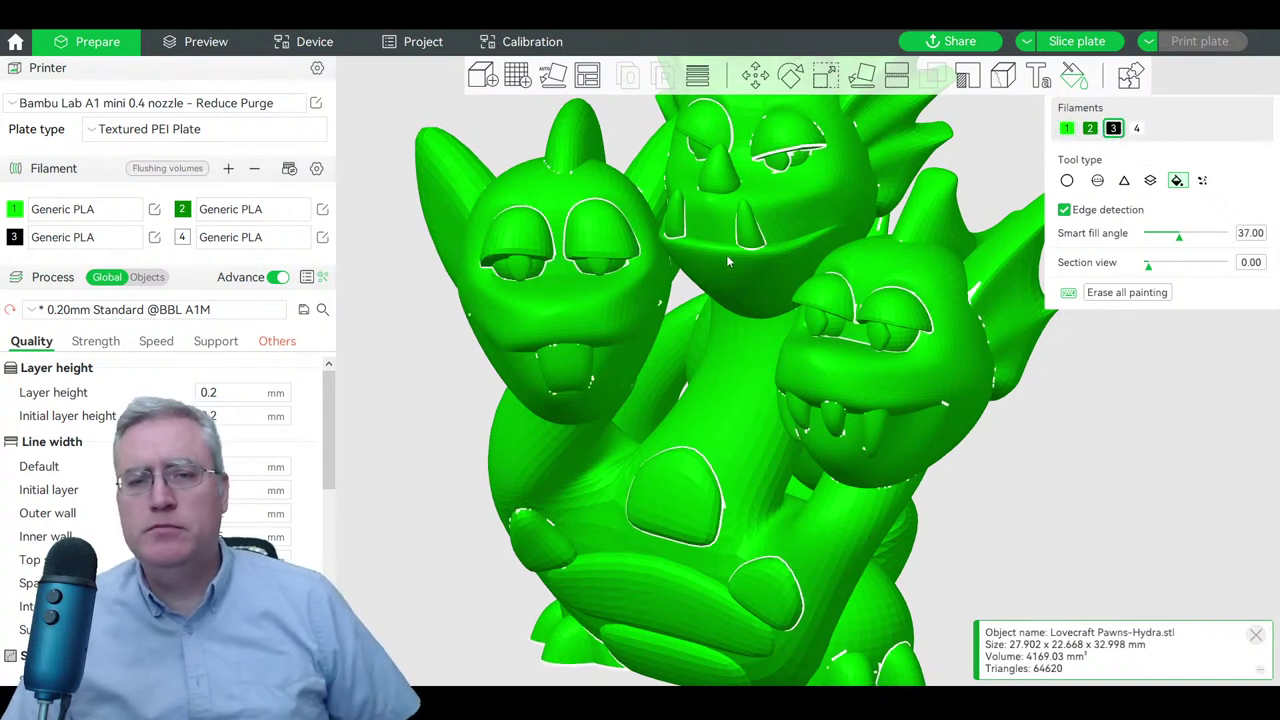
ctrl+scroll(601, 271, down, 3)
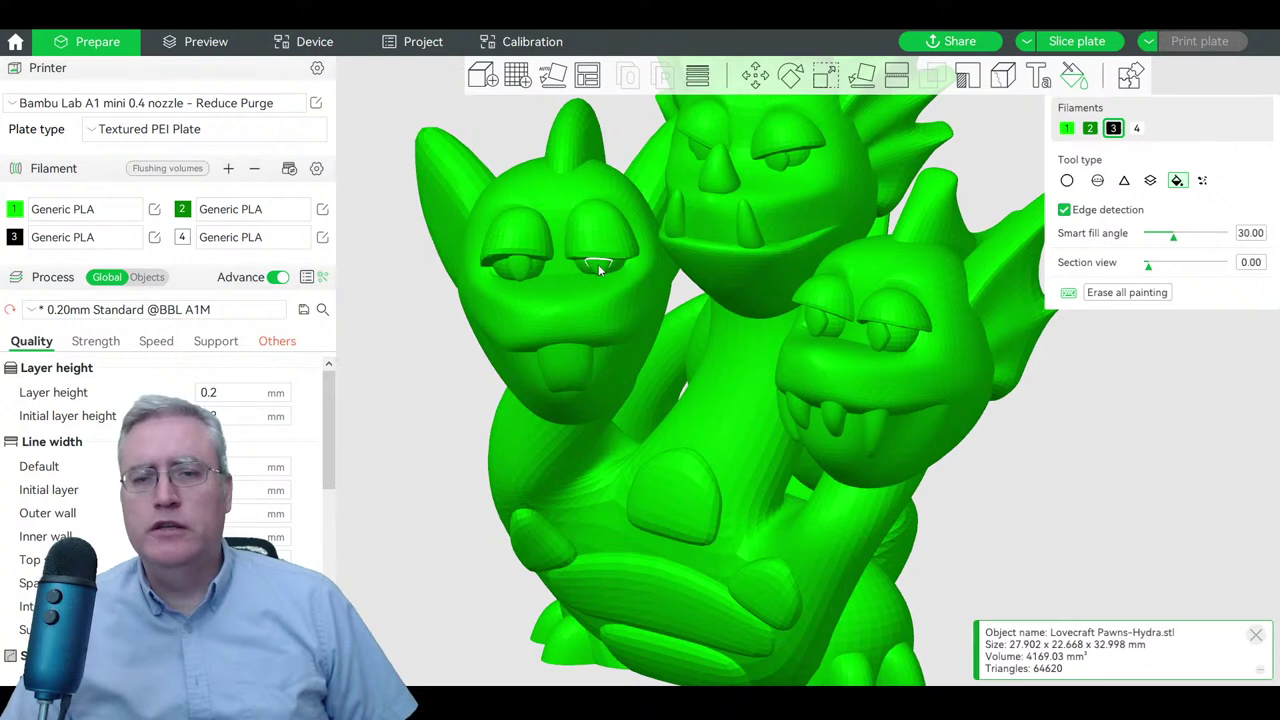
click(600, 270)
click(531, 266)
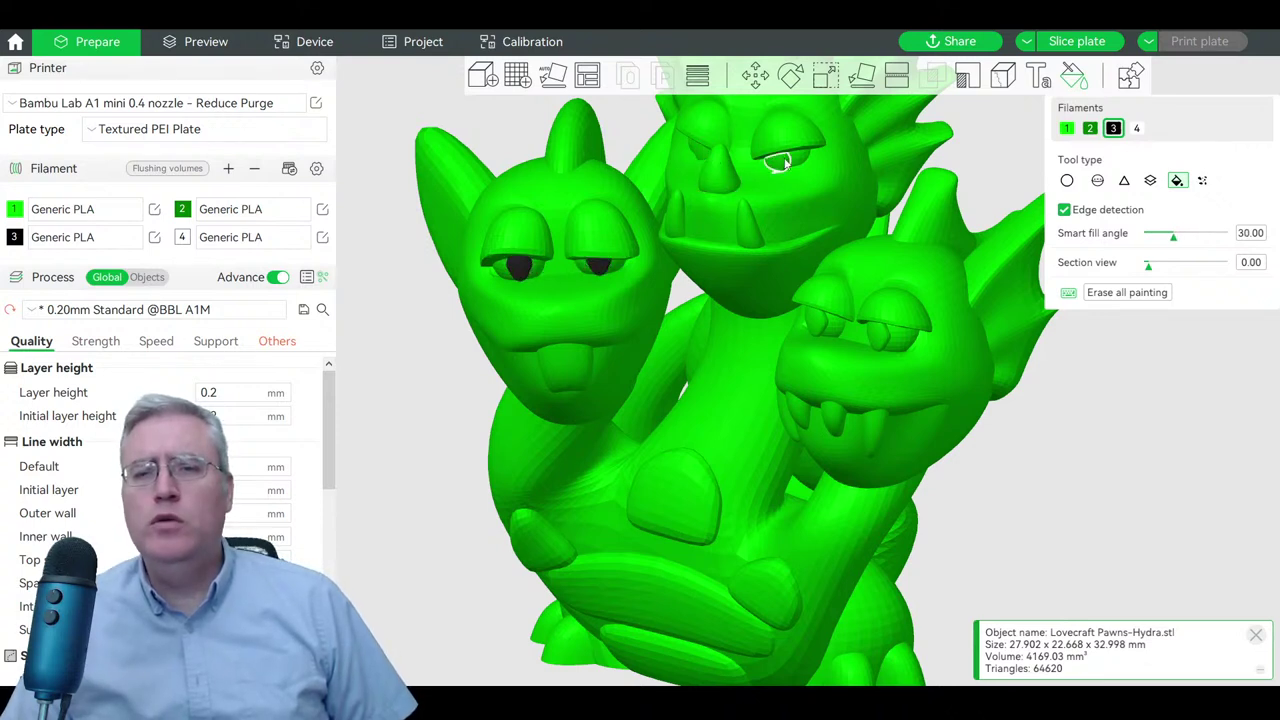
click(778, 160)
click(701, 149)
- Fill both pupils of the fanged, finned head with black, lowering the smart fill angle to 27 for the second one
click(818, 322)
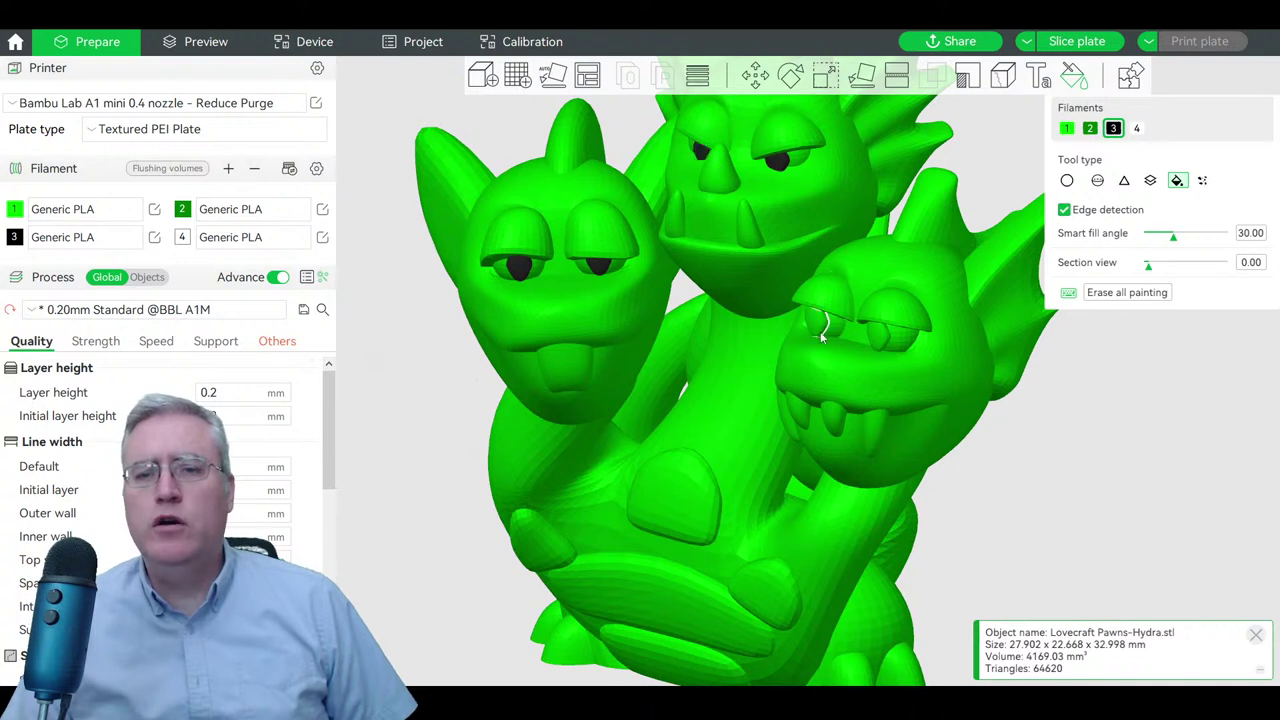
click(882, 344)
alt+scroll(880, 344, down, 2)
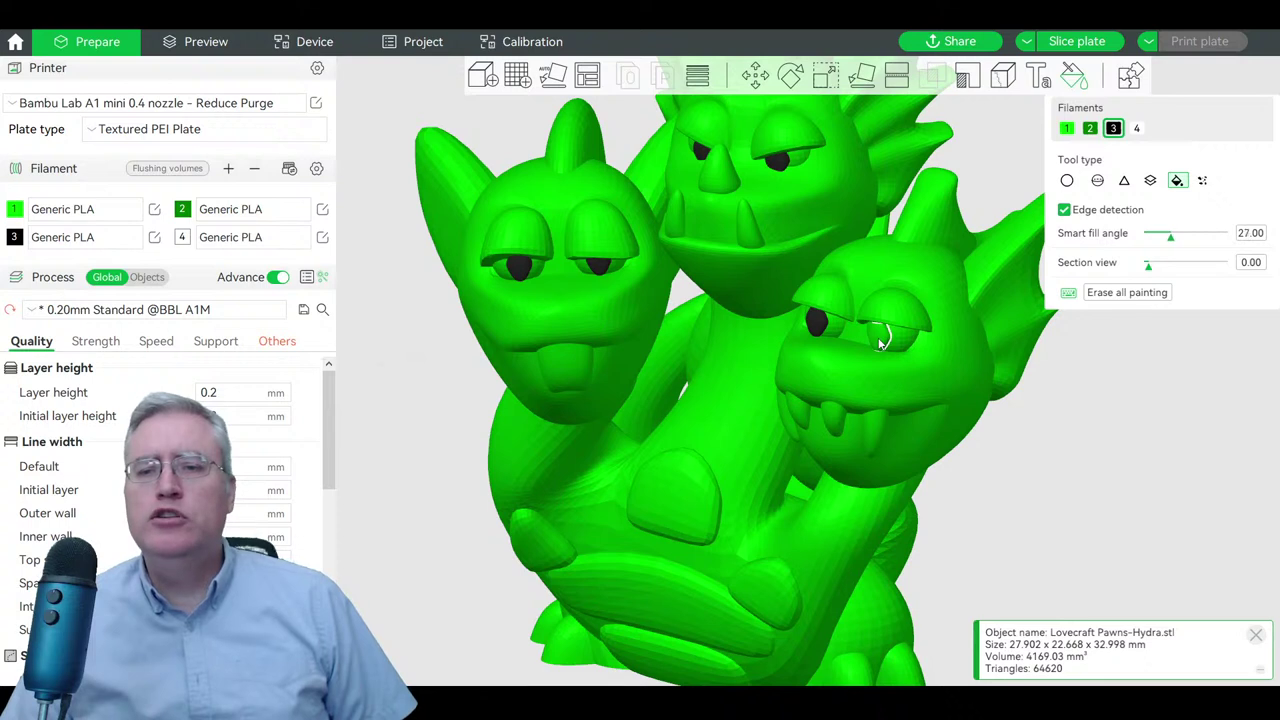
click(880, 344)
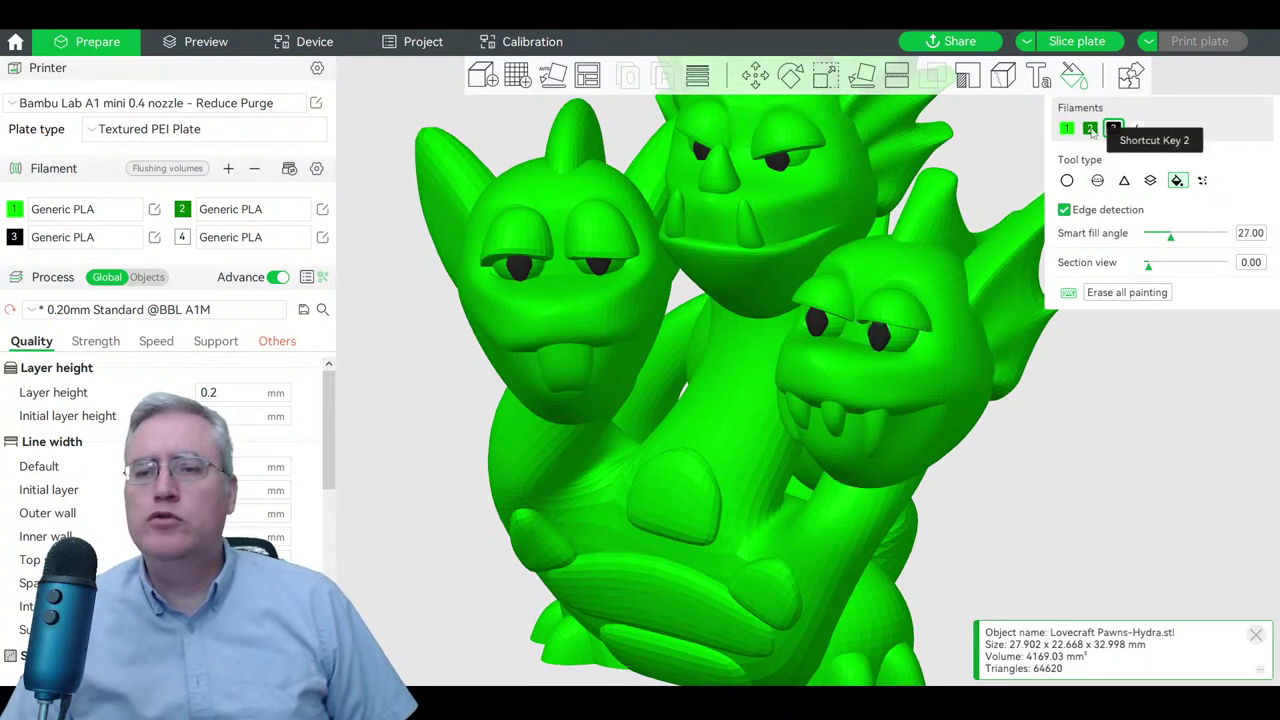
- Fill the whites of the fanged head's eyes with white filament 4
click(1090, 128)
click(1136, 128)
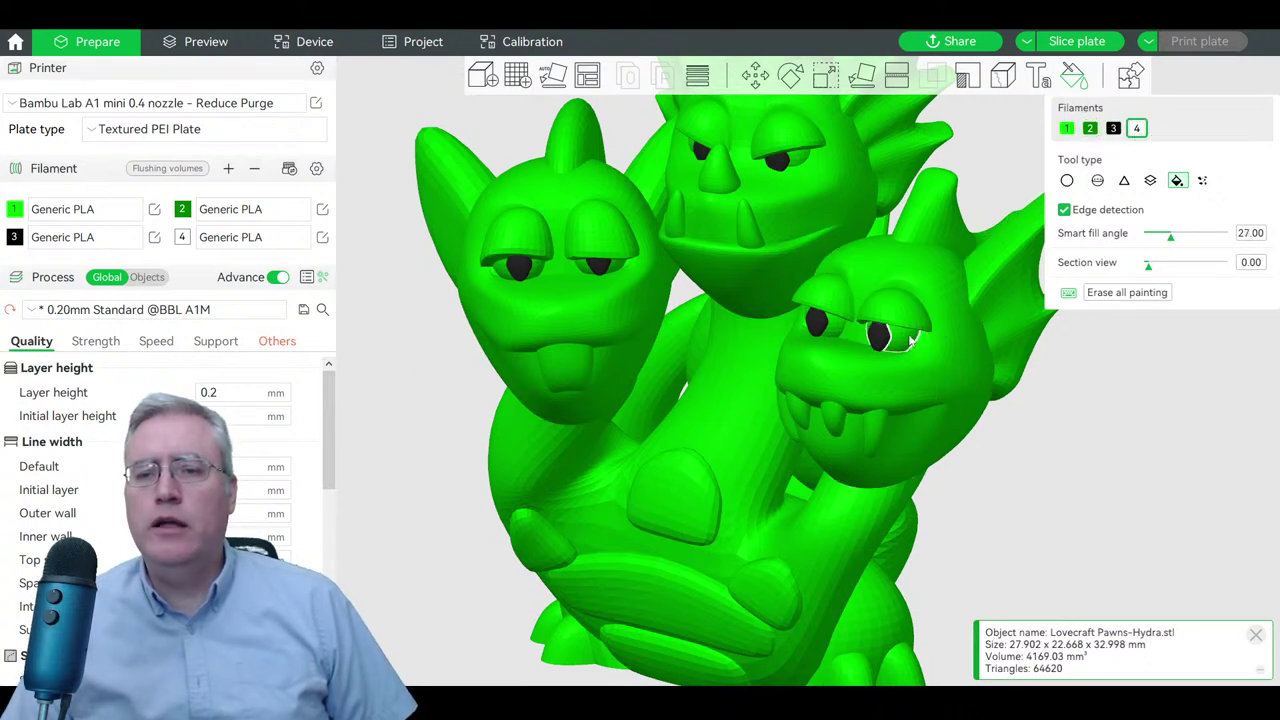
click(907, 342)
mouse_move(1032, 468)
mouse_down()
mouse_move(1114, 480)
mouse_move(1080, 476)
mouse_move(952, 385)
mouse_up()
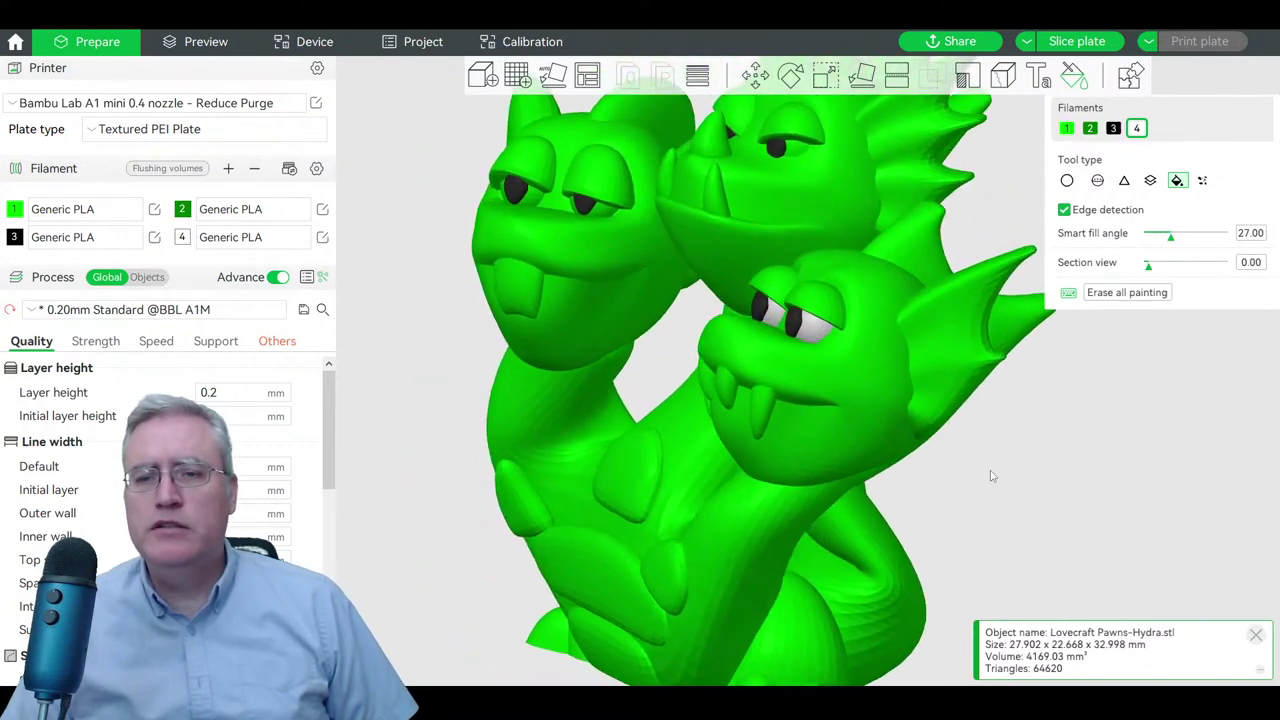
scroll(860, 470, up, 3)
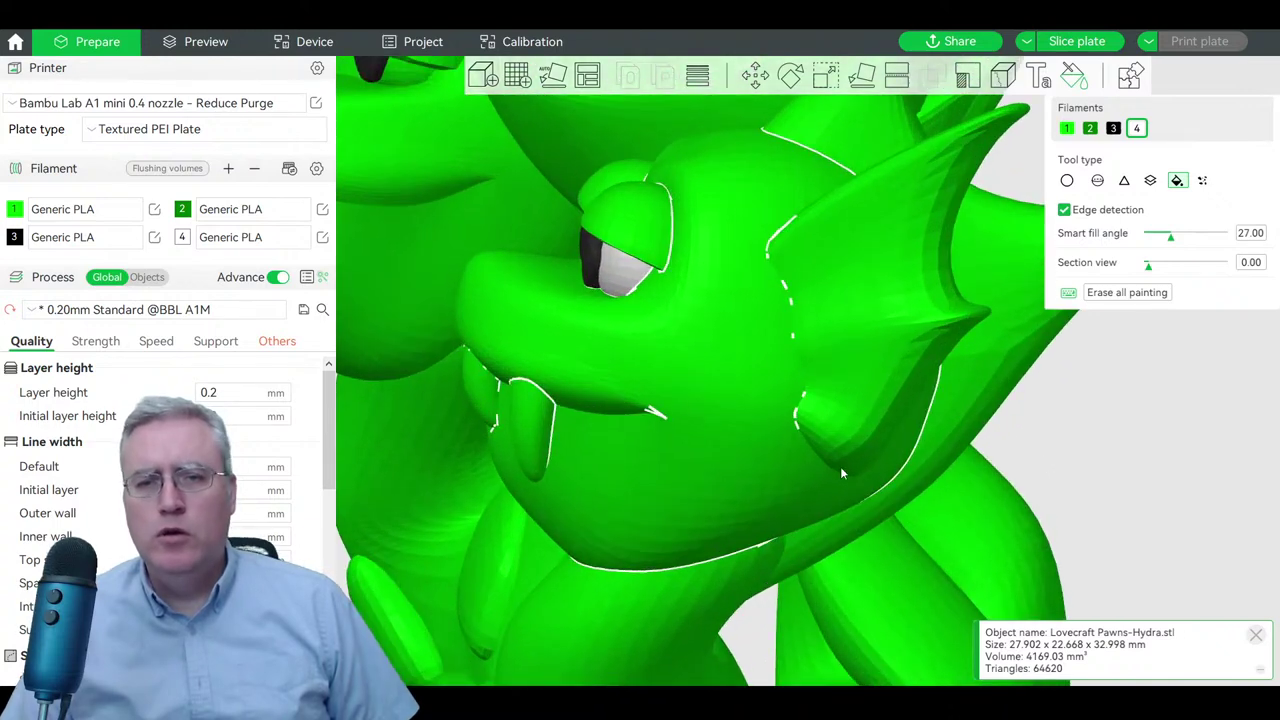
- Fill the eye whites of the tongued head and the middle head with white filament 4
scroll(649, 328, down, 3)
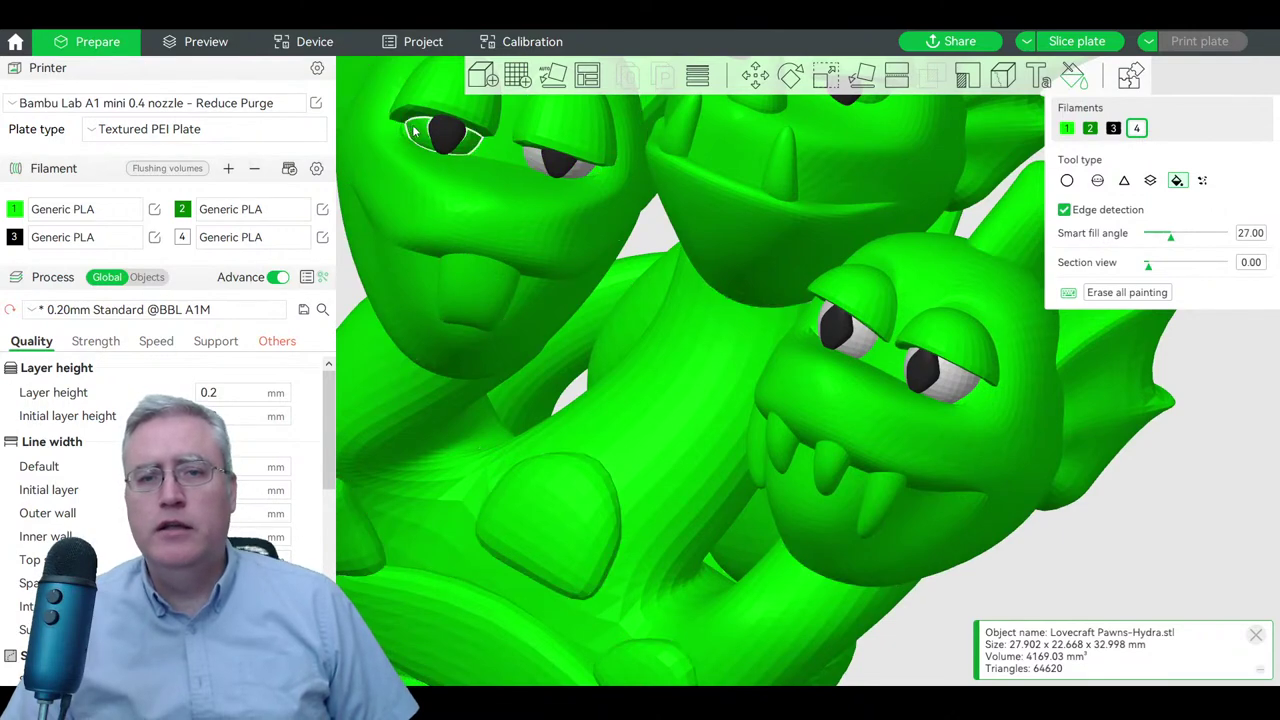
scroll(825, 175, down, 2)
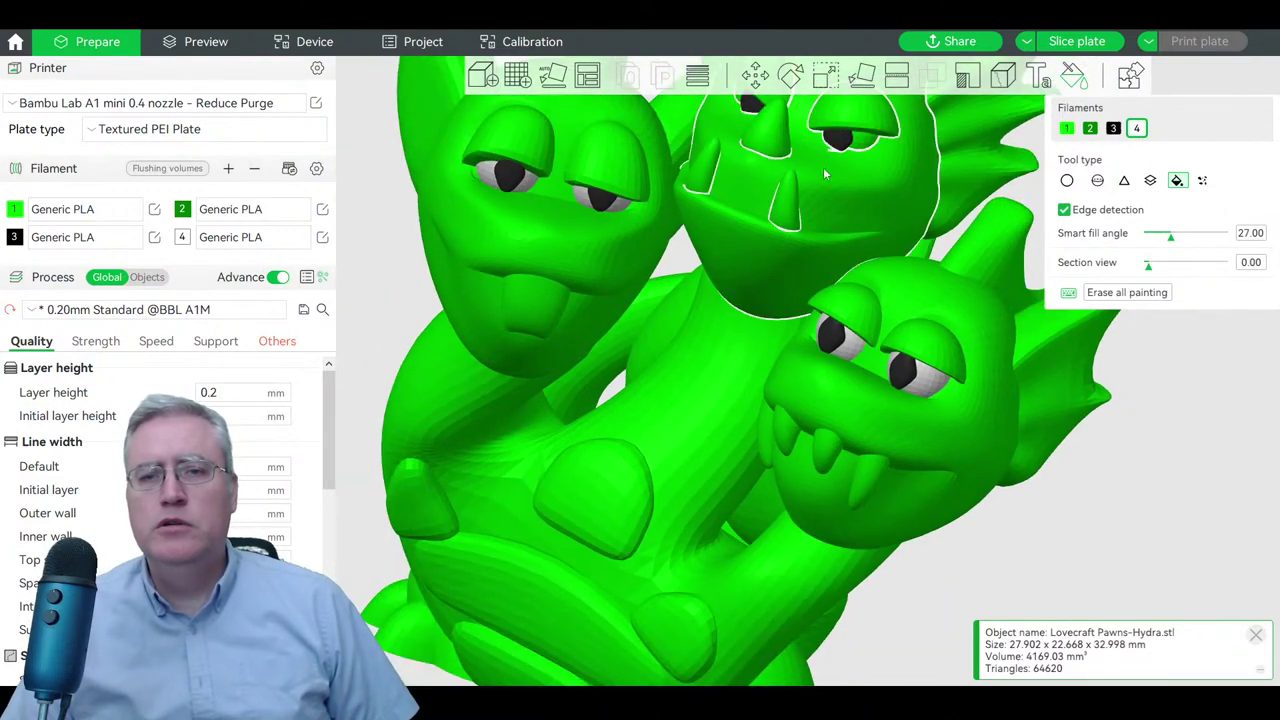
drag(1105, 330, 985, 452)
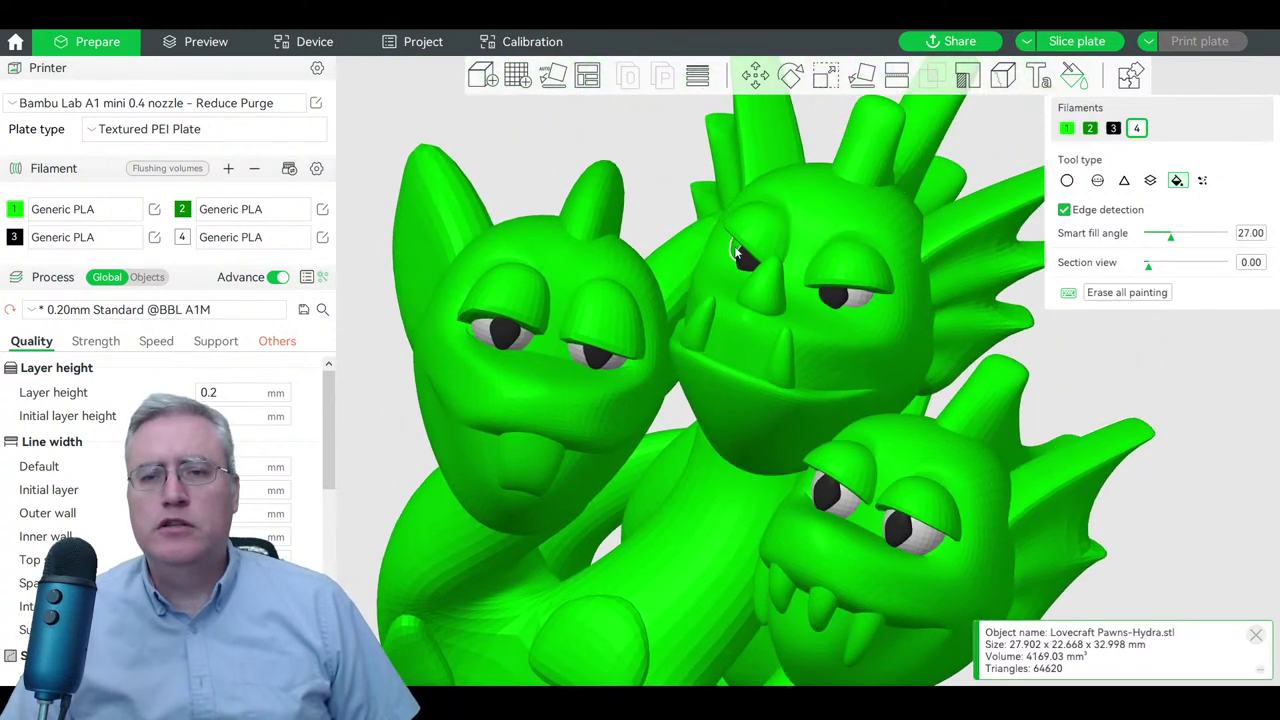
click(614, 182)
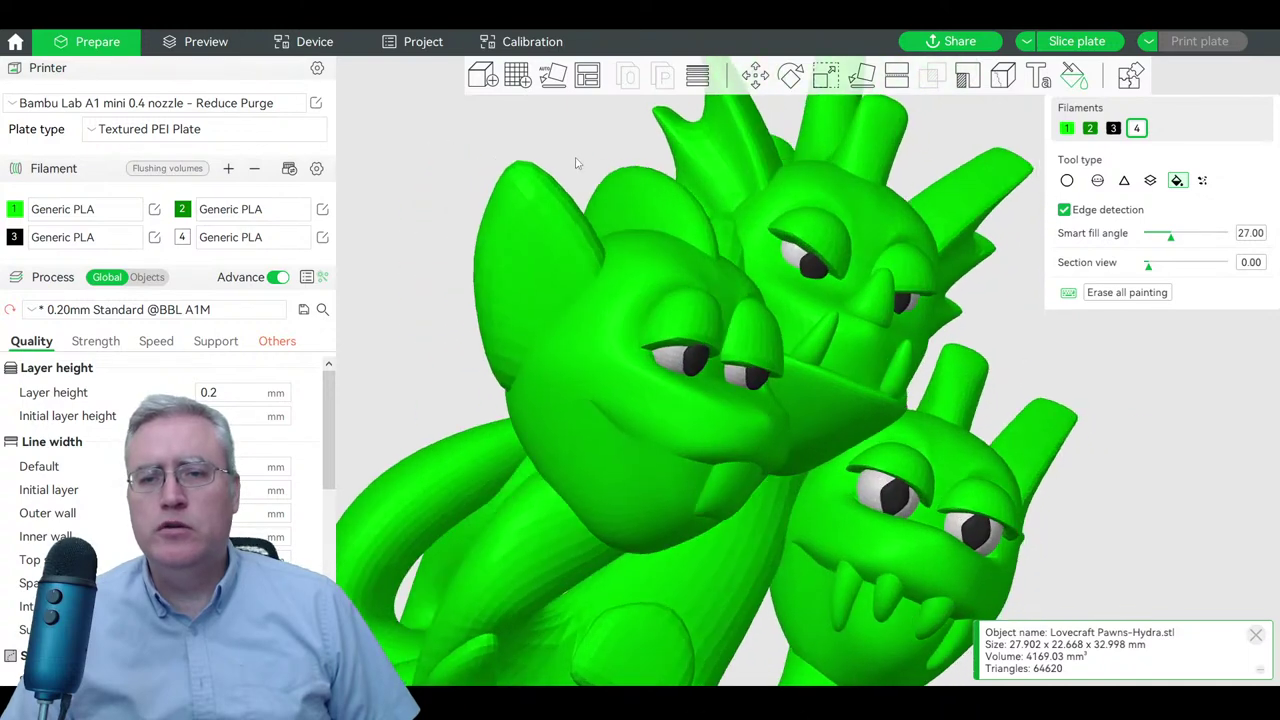
drag(575, 163, 520, 158)
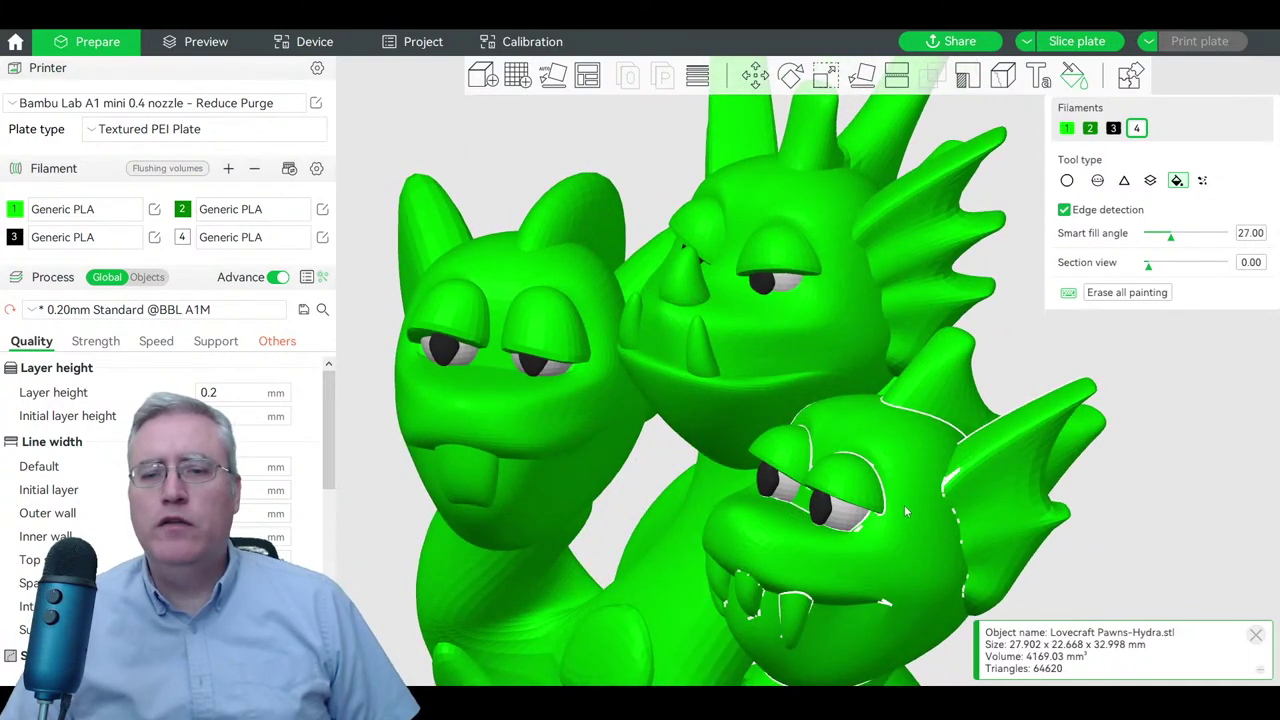
- Fill the first head's protruding tooth and the middle head's two tusks and nose horn with white filament 4, using smart fill angle 22
alt+scroll(476, 493, down, 1)
click(475, 487)
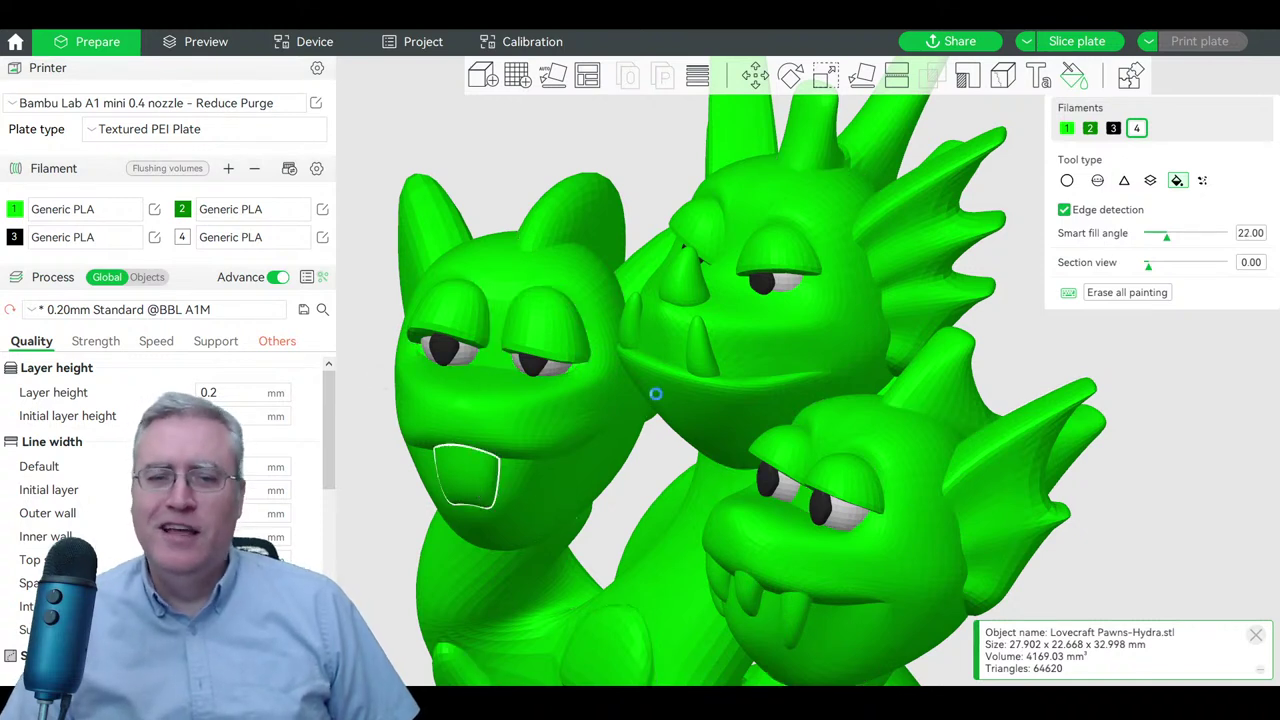
click(700, 360)
click(629, 322)
click(684, 270)
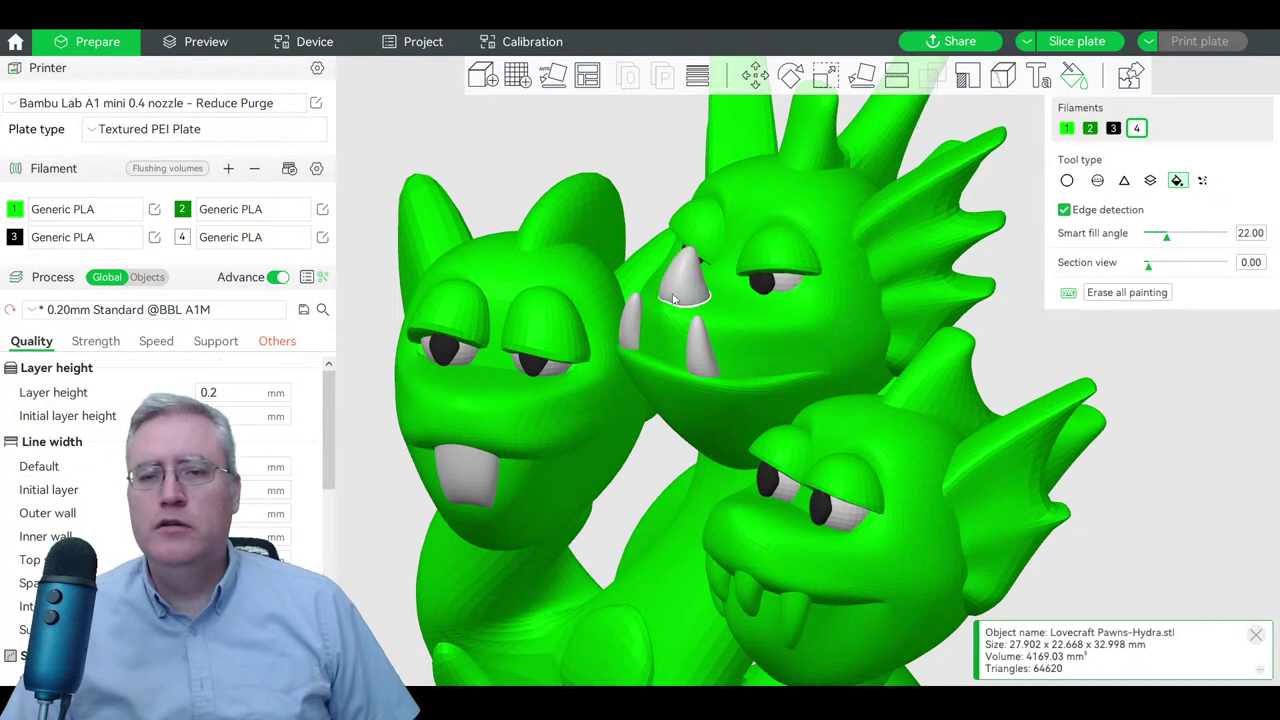
- Fill all four fangs of the finned head with white filament 4, lowering the smart fill angle to 19 and 14 as needed
click(796, 612)
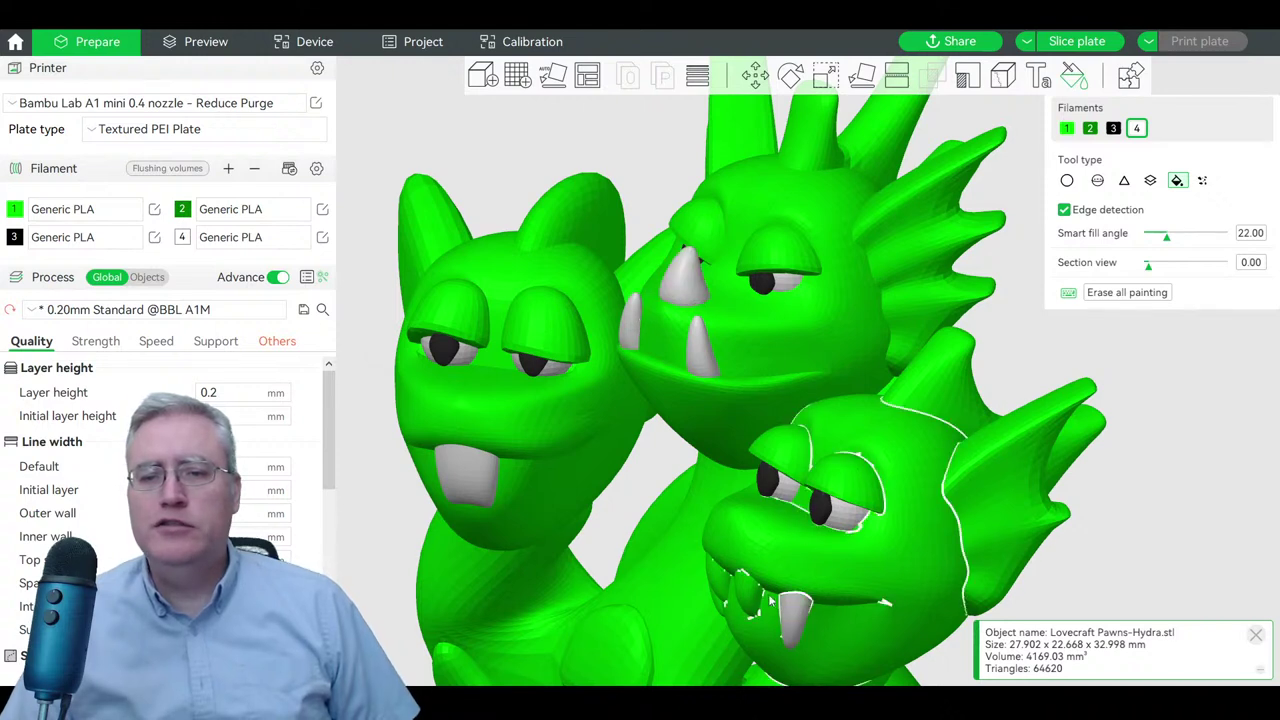
alt+scroll(755, 597, down, 3)
click(755, 597)
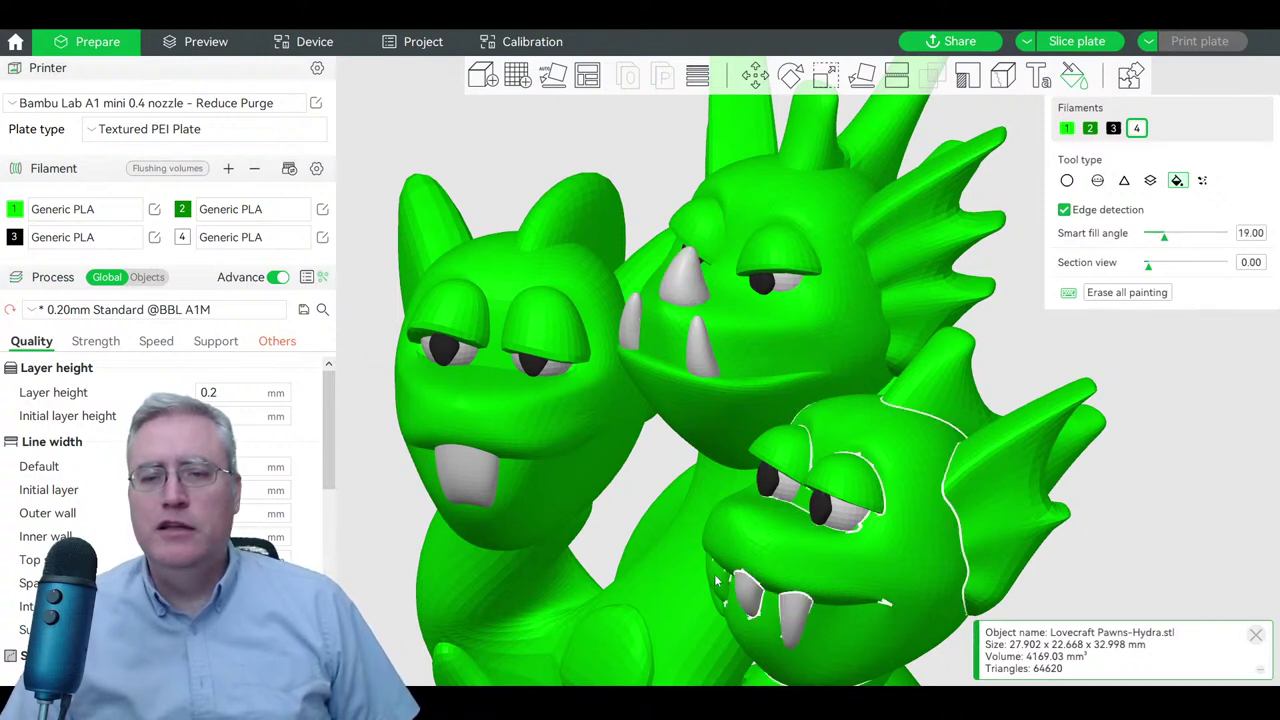
alt+scroll(920, 588, down, 2)
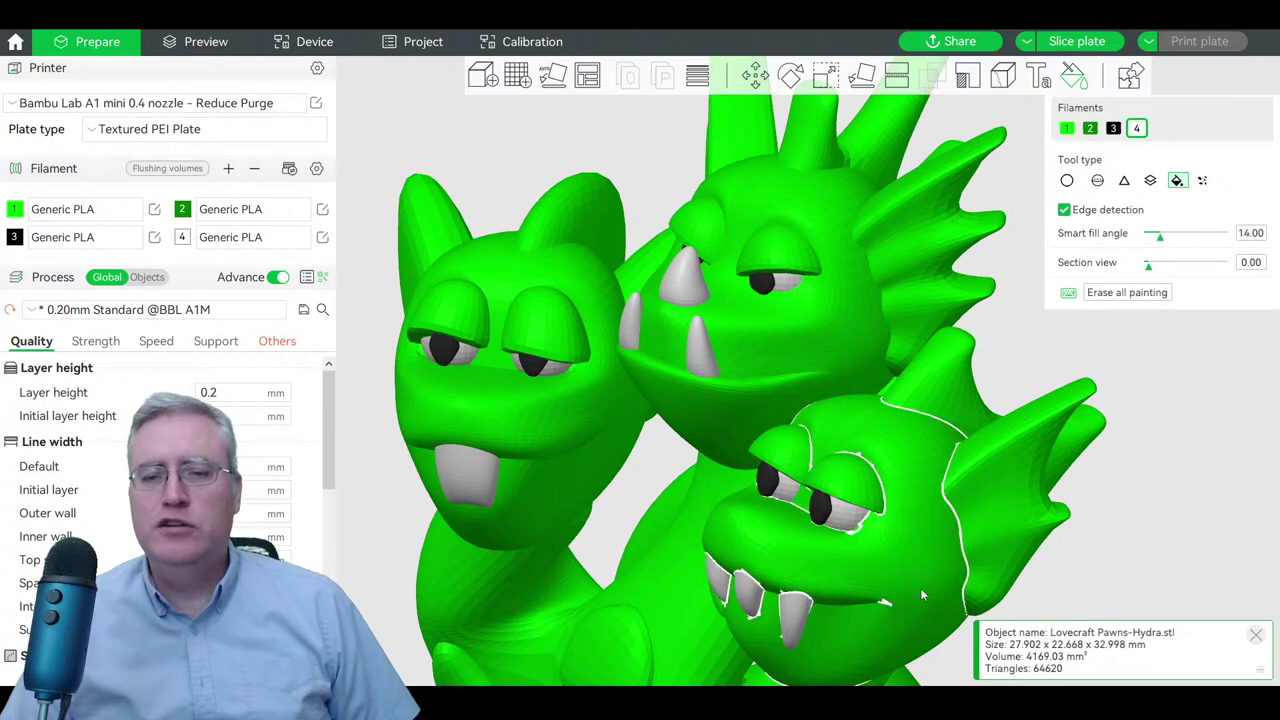
drag(1065, 555, 1138, 538)
drag(761, 597, 784, 589)
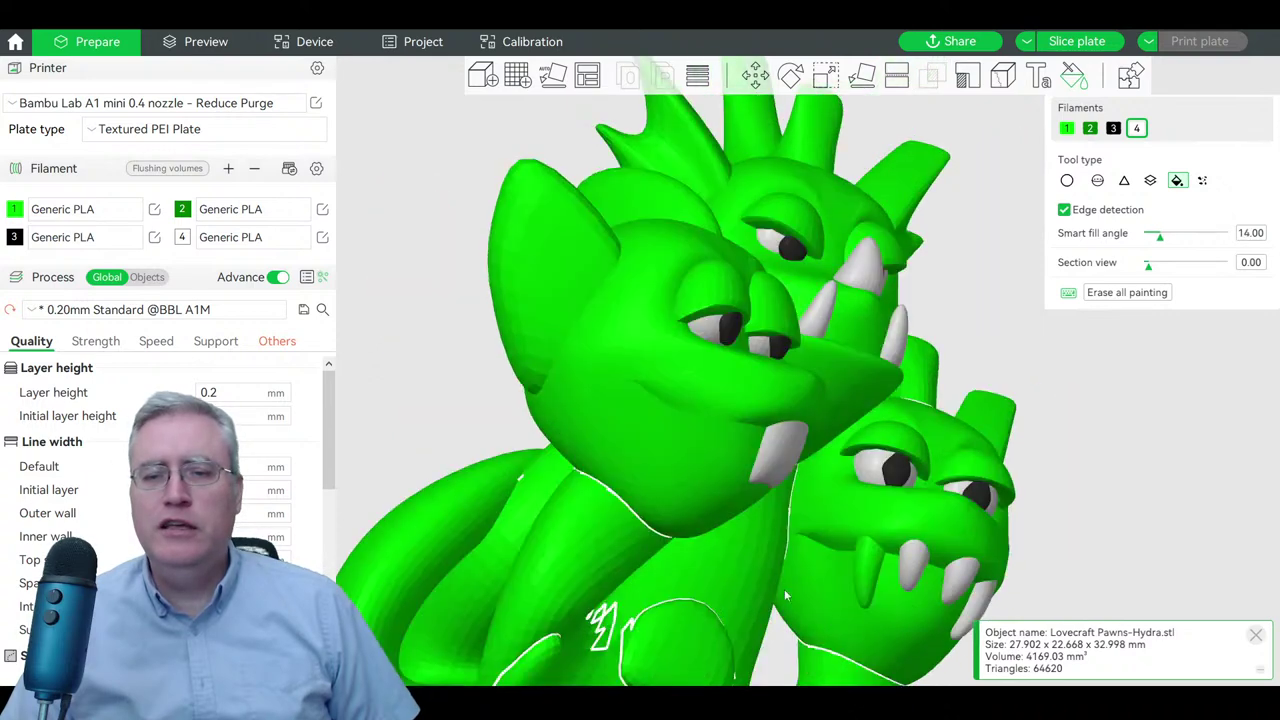
scroll(1025, 521, down, 3)
drag(1025, 521, 1017, 515)
- Fill the chest plate and the side plate below the fanged head with dark green filament 2, raising the smart fill angle to 28
click(1090, 130)
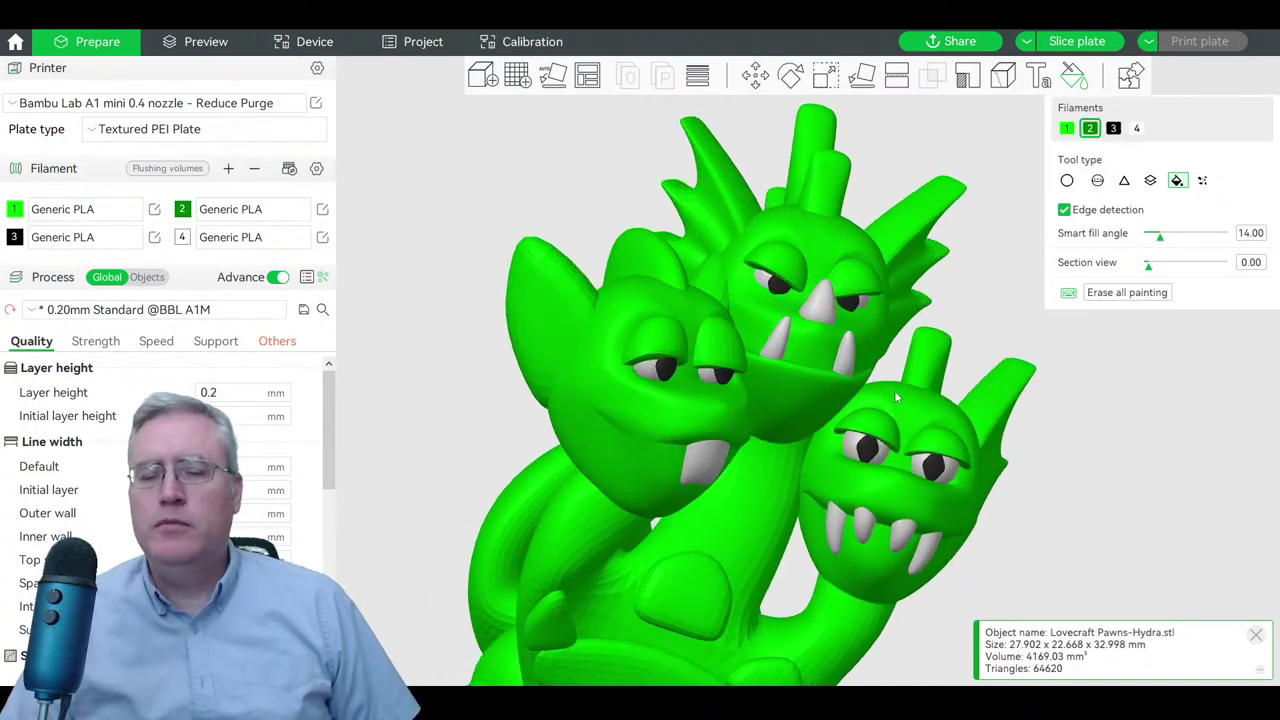
alt+scroll(684, 598, up, 6)
alt+scroll(687, 598, up, 5)
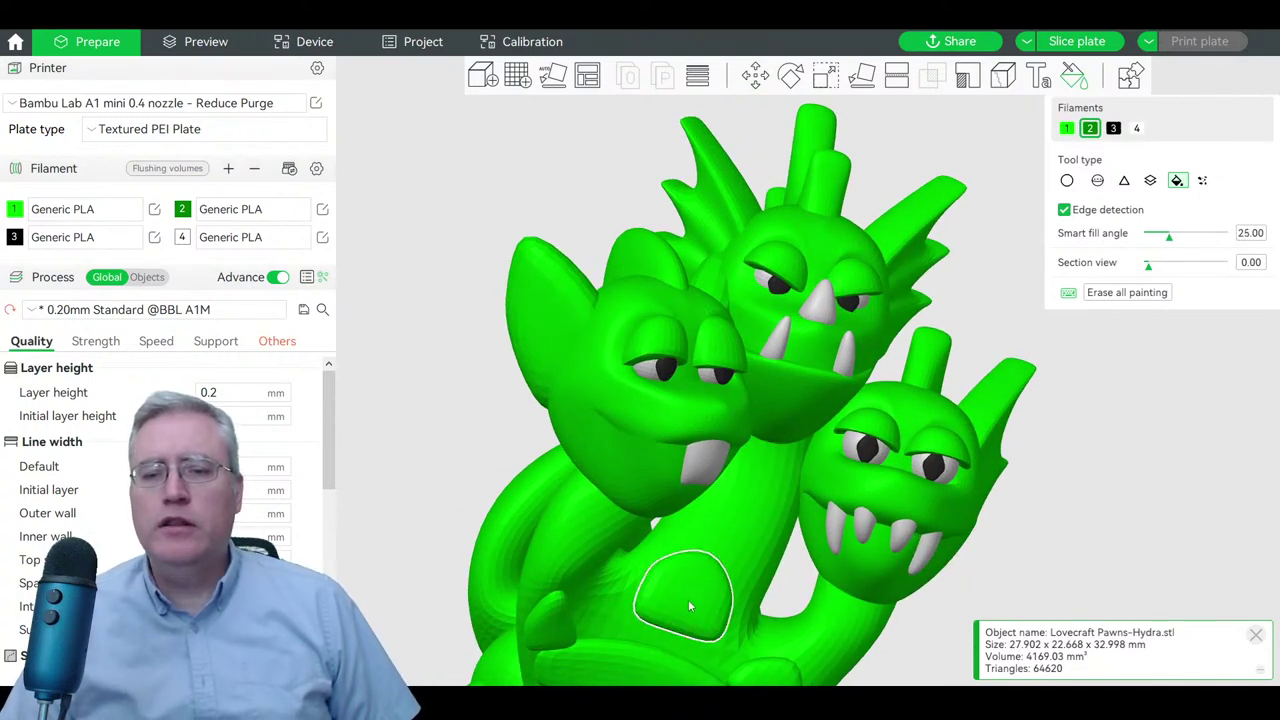
click(688, 604)
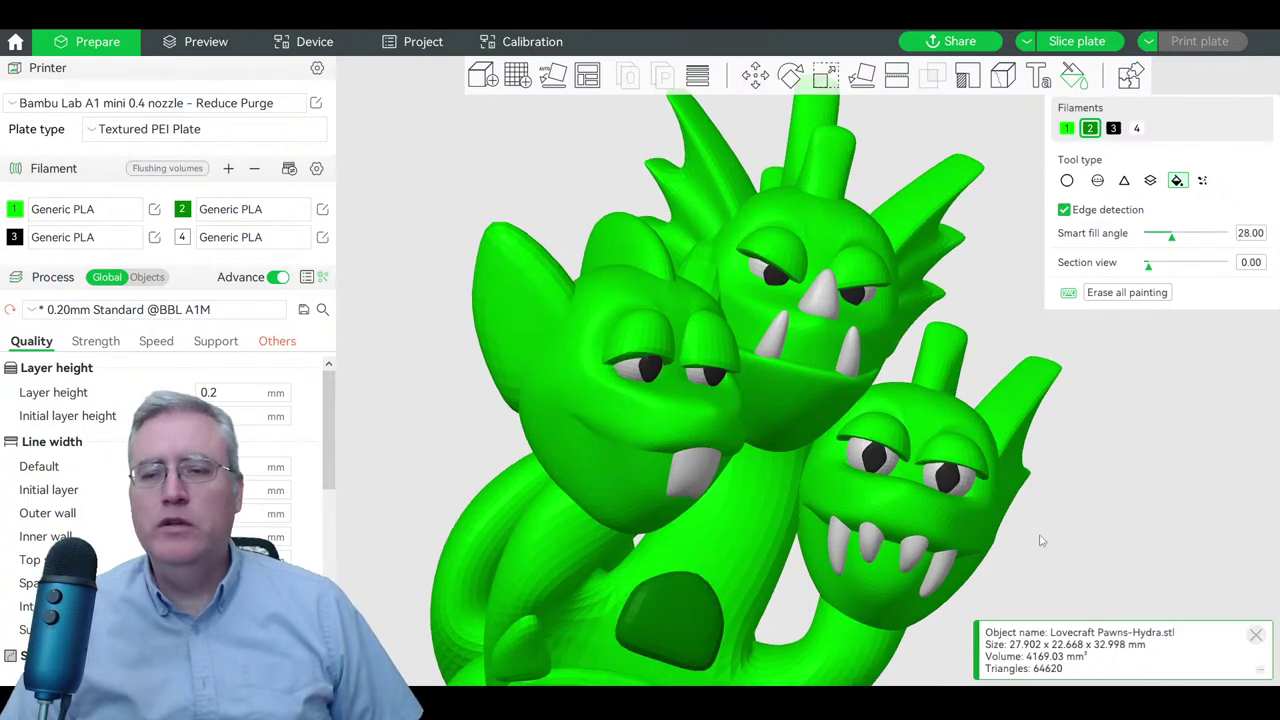
scroll(944, 372, up, 3)
drag(944, 372, 692, 527)
click(692, 527)
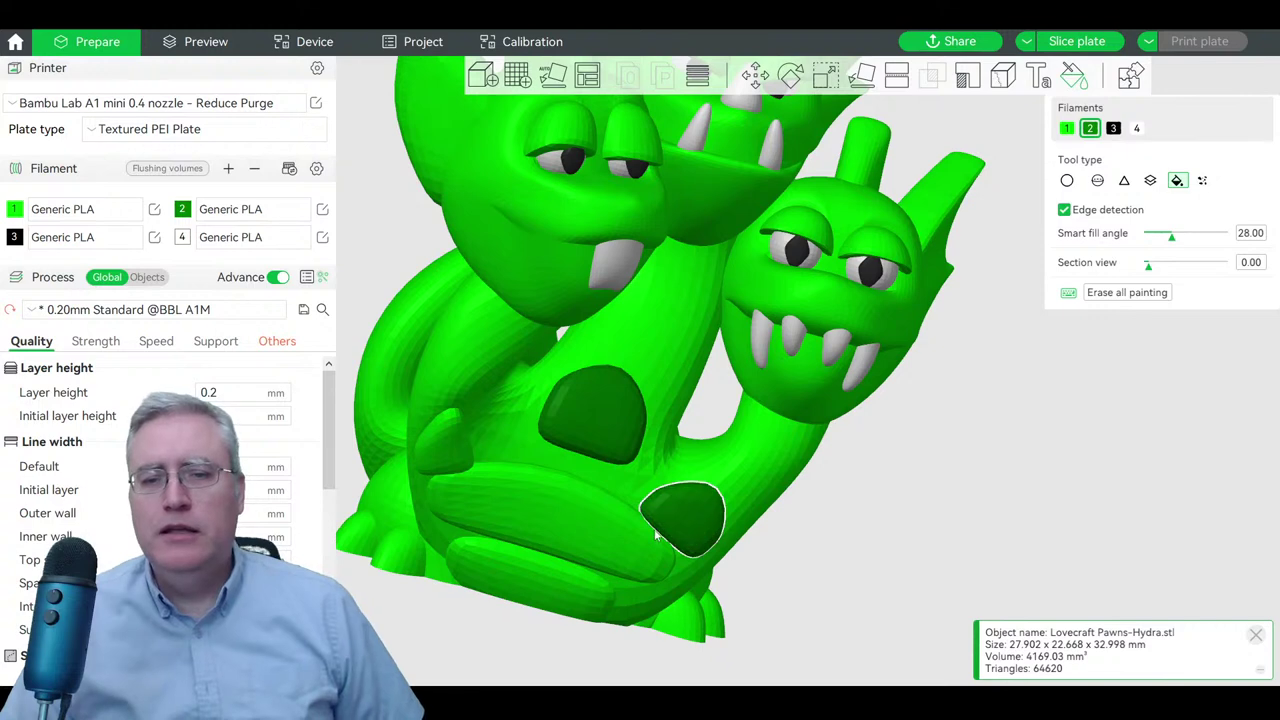
- Fill the wide belly plate with dark green at smart fill angle 22, and finish the opposite side plate with the angle at 30
alt+scroll(588, 522, down, 3)
alt+scroll(589, 526, down, 3)
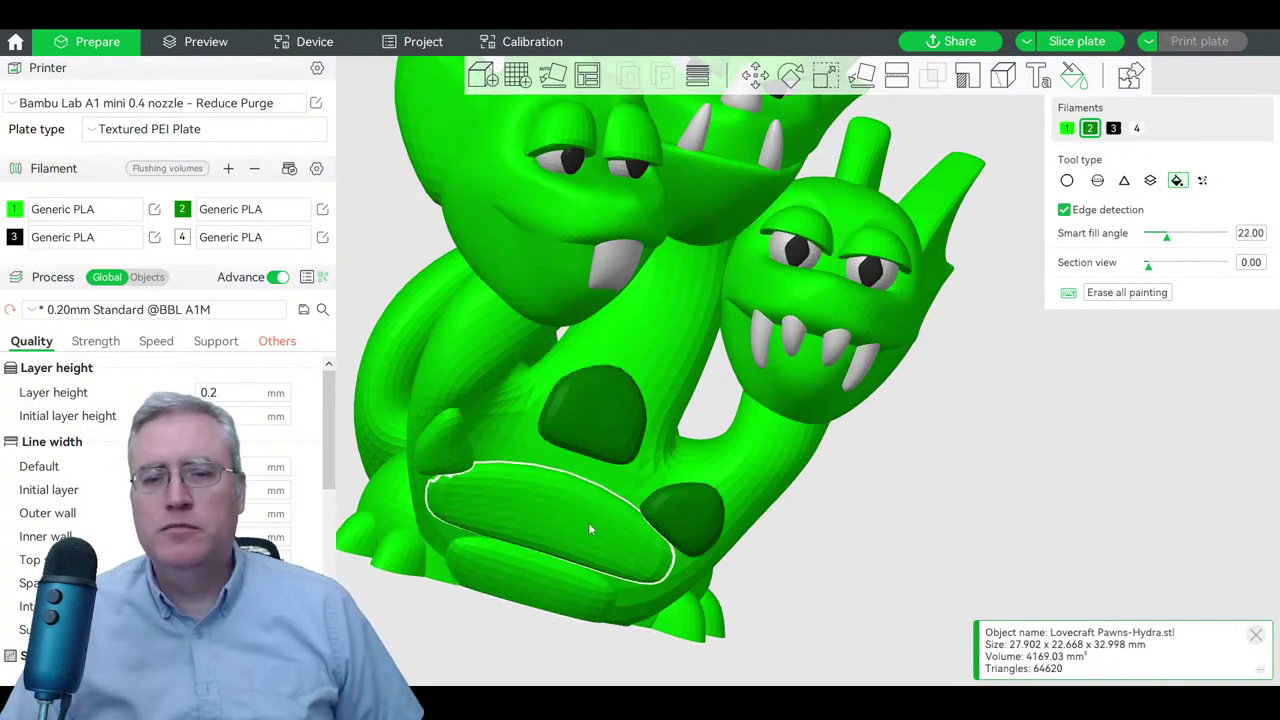
click(589, 526)
click(453, 416)
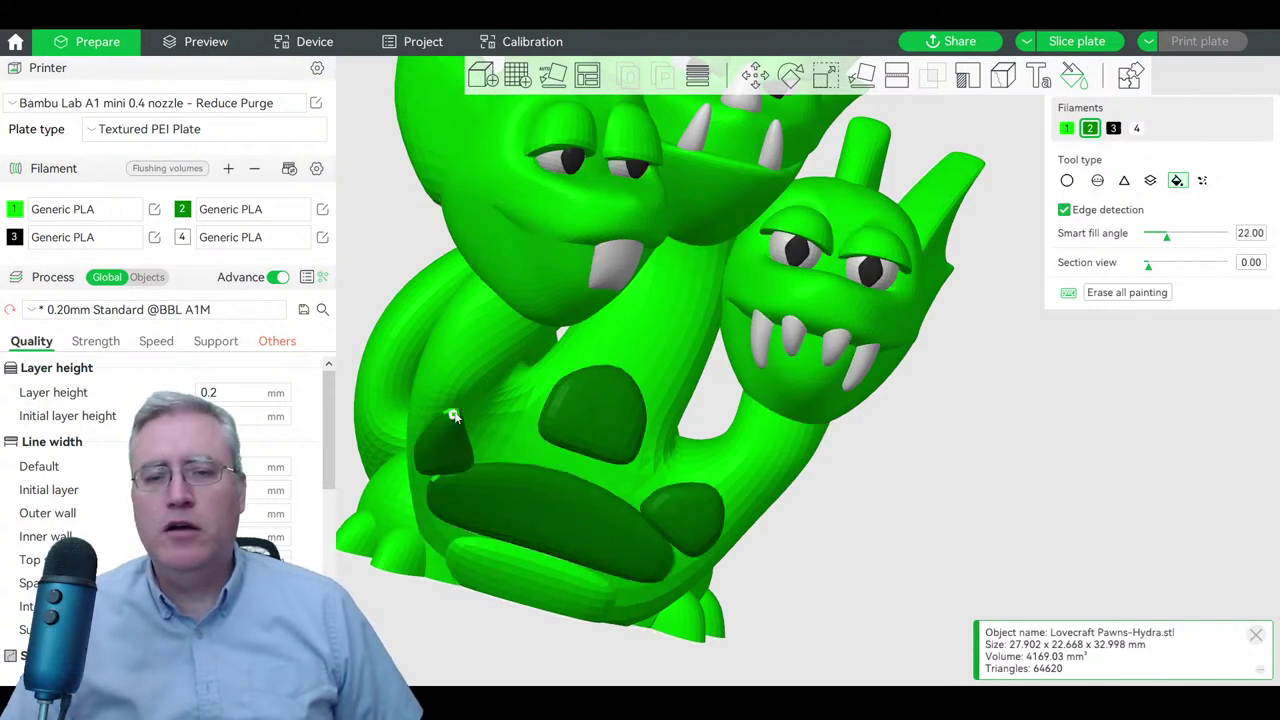
alt+scroll(454, 418, up, 4)
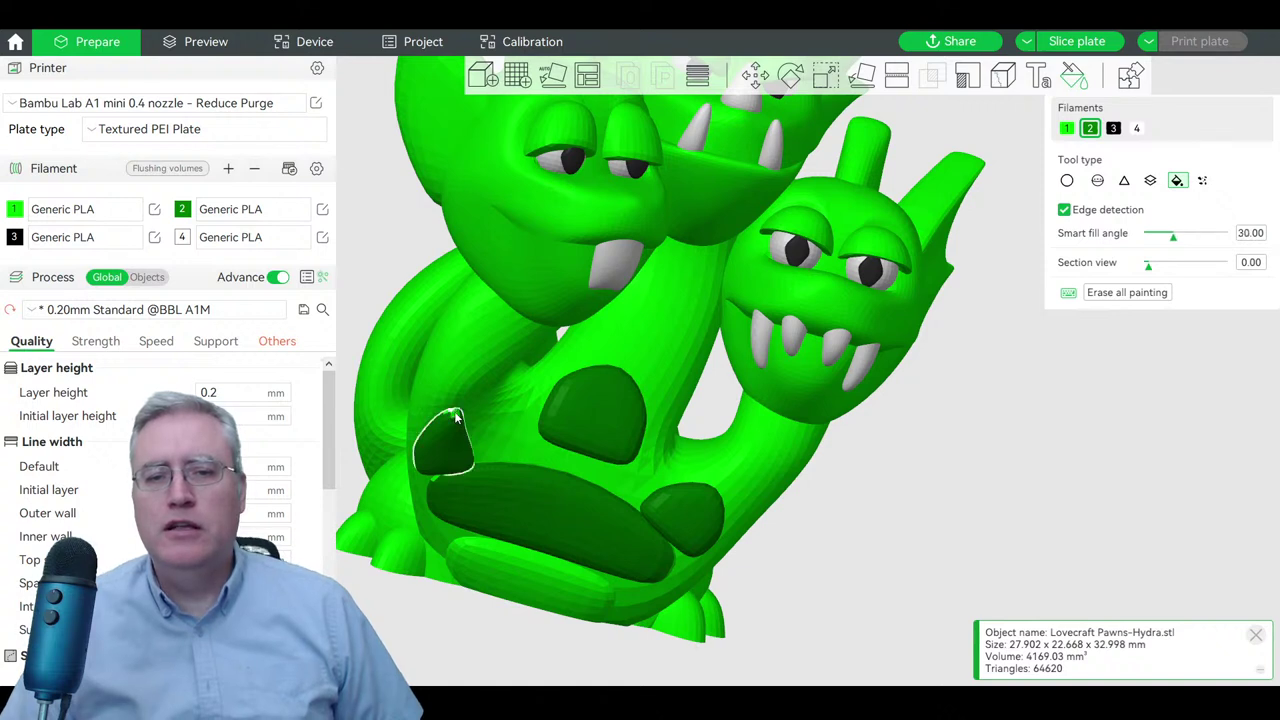
click(436, 486)
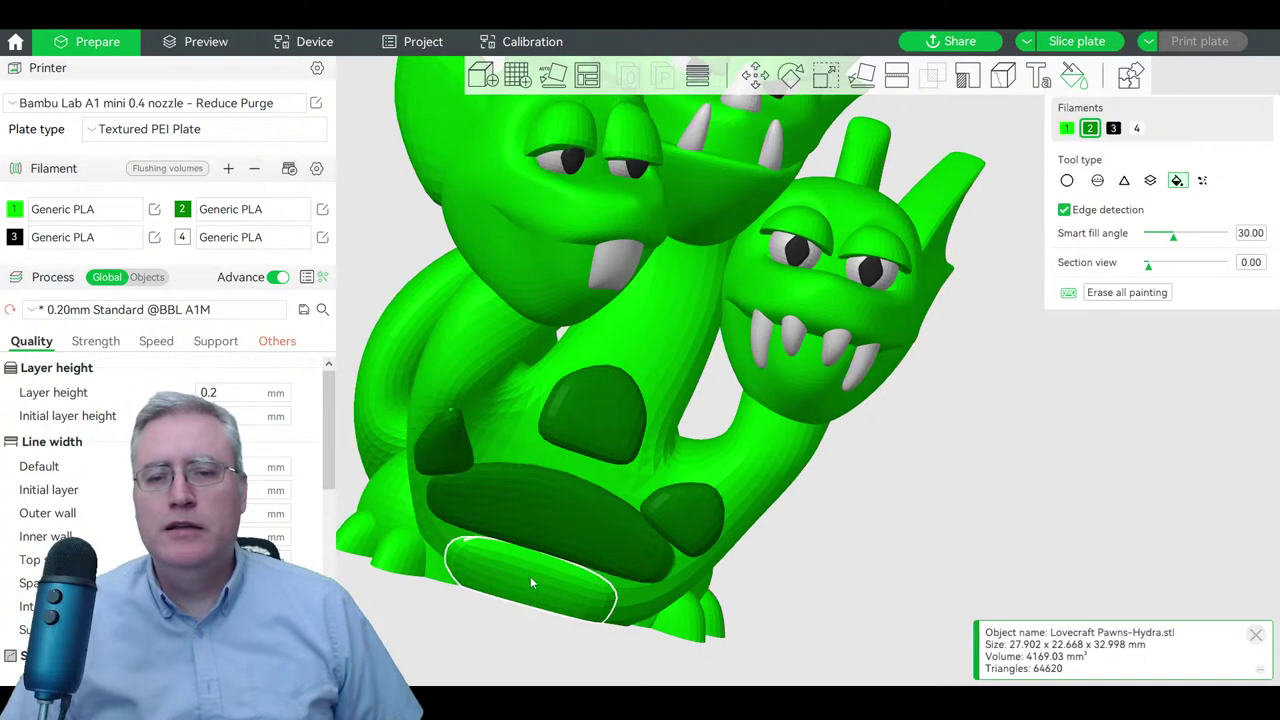
- Fill the lowest belly plate with dark green filament 2, setting the smart fill angle to 34
alt+scroll(530, 583, up, 1)
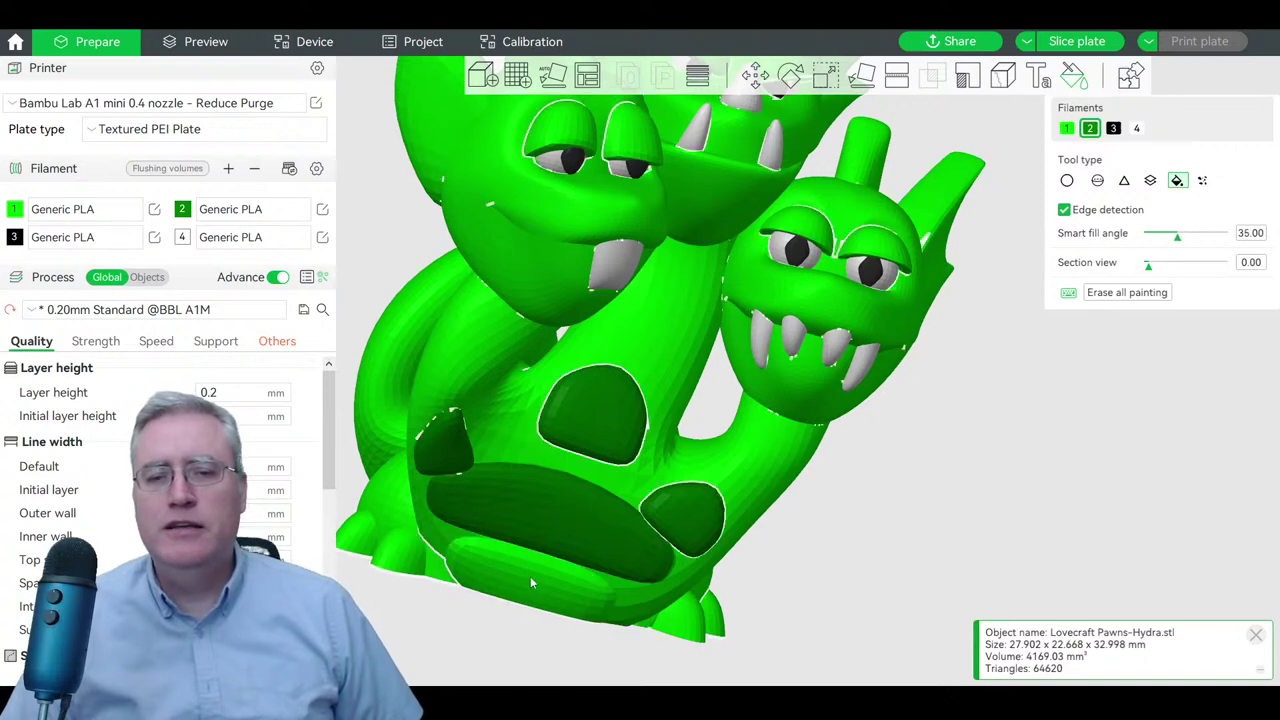
click(530, 583)
drag(807, 578, 770, 572)
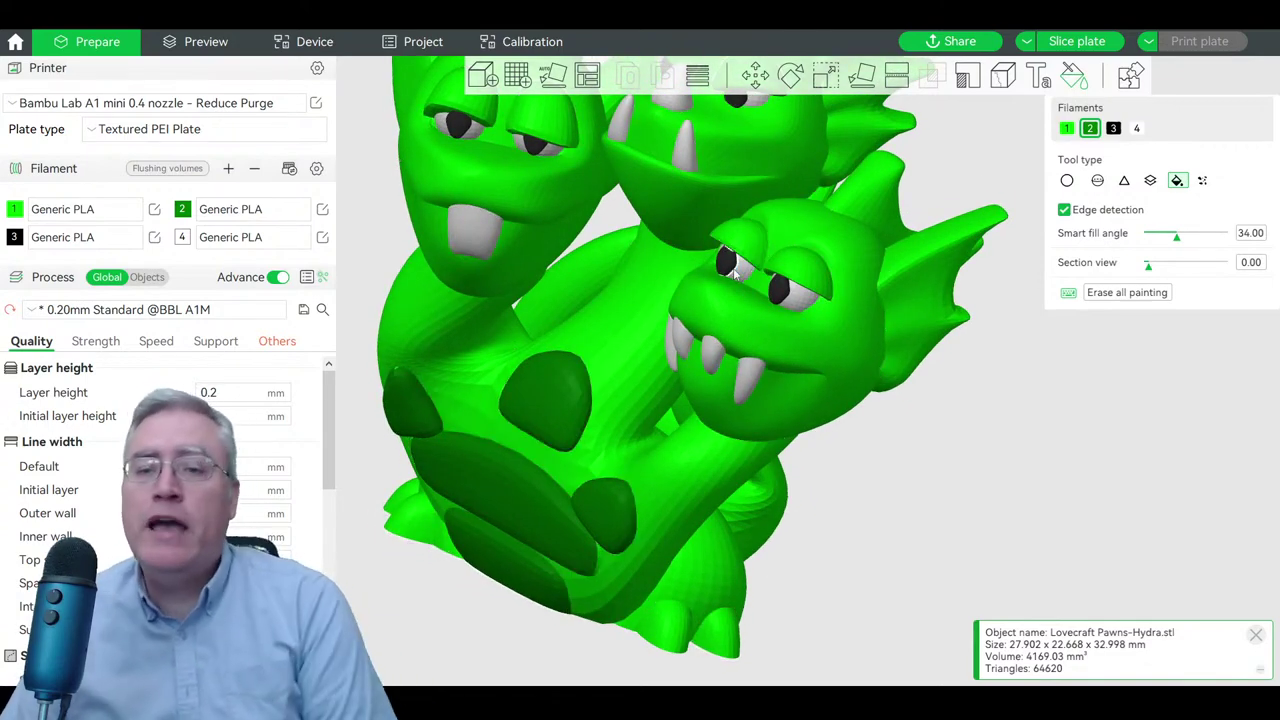
- Fill the claws on both front feet with white filament 4, reducing the smart fill angle to 24 after the first claw
drag(850, 420, 920, 426)
click(1136, 128)
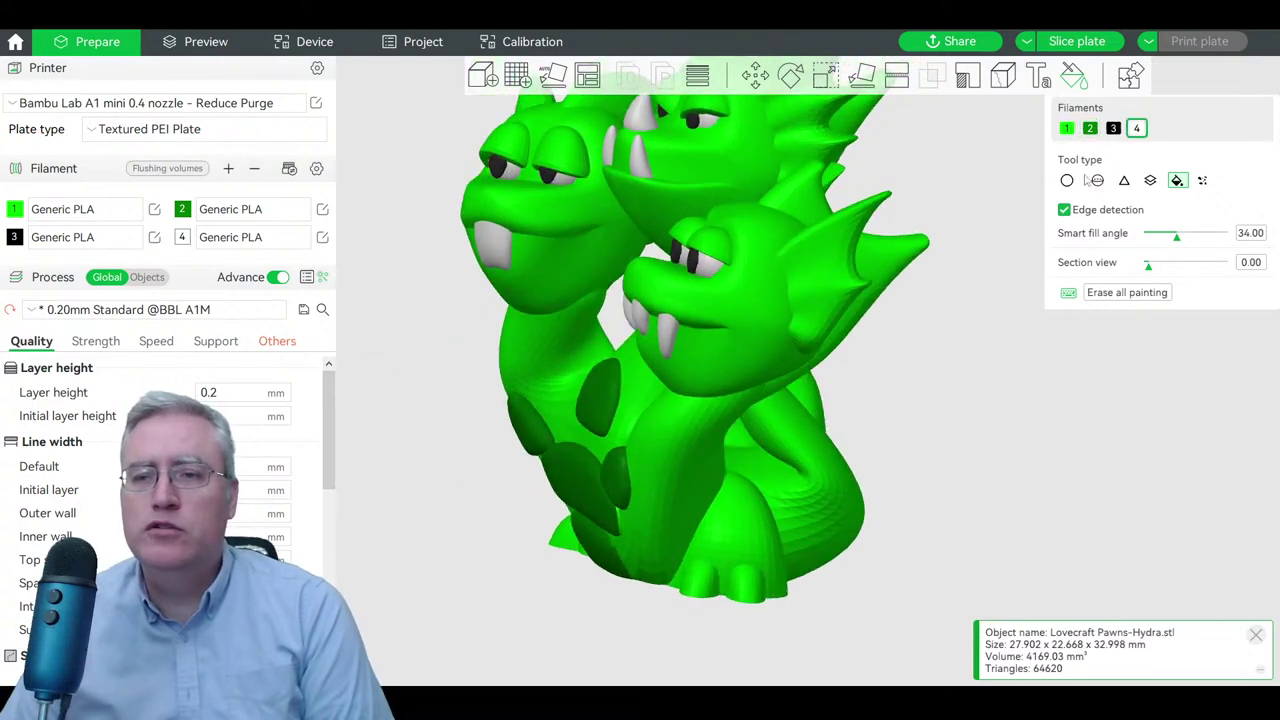
click(753, 587)
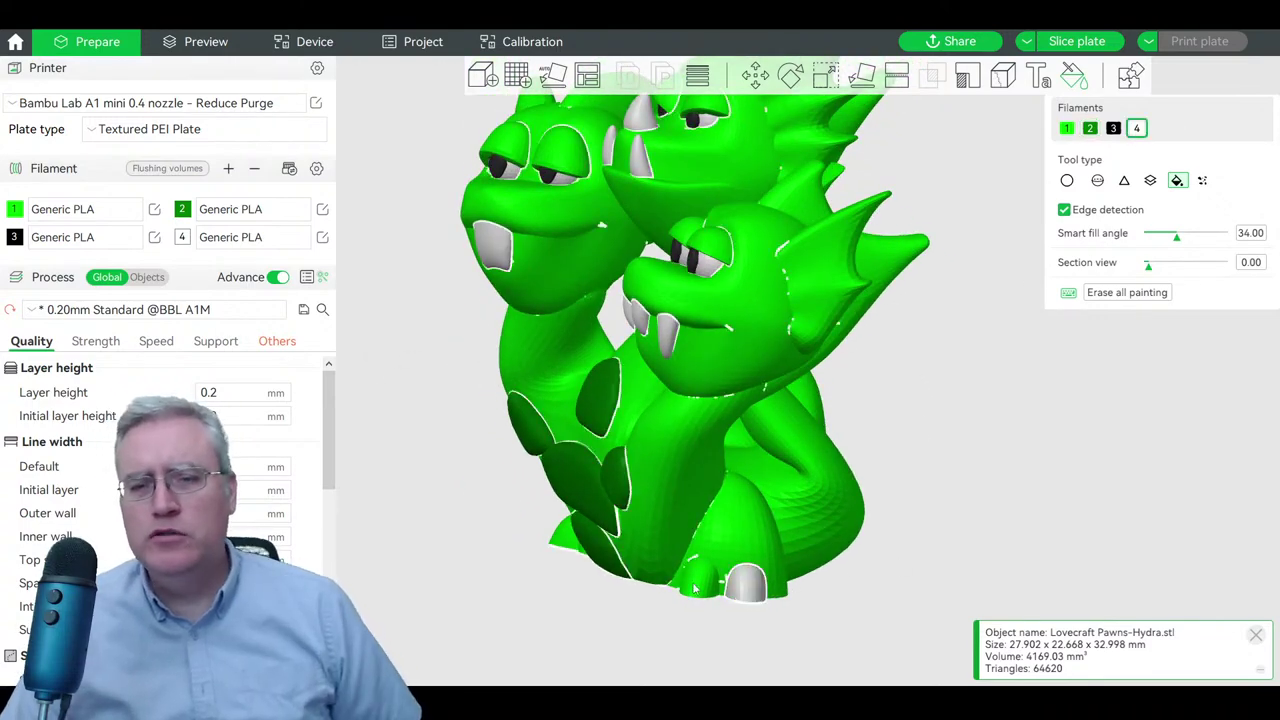
alt+scroll(697, 590, up, 2)
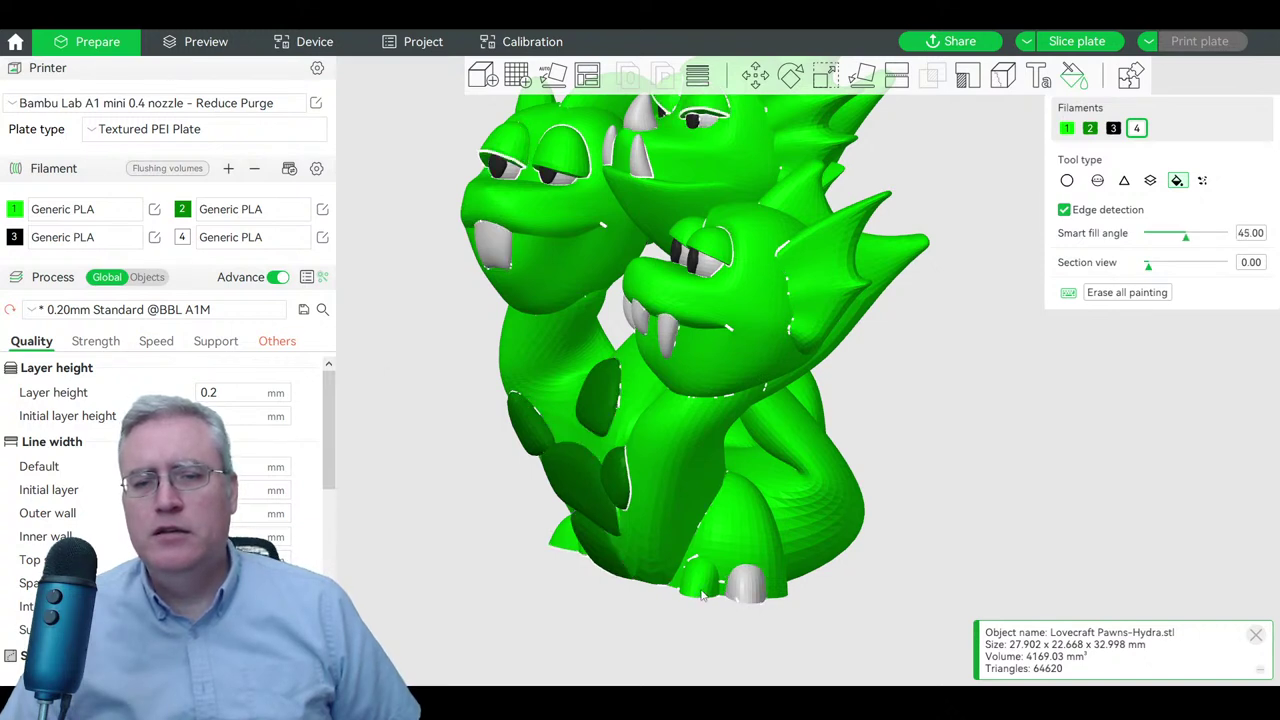
alt+scroll(702, 594, up, 2)
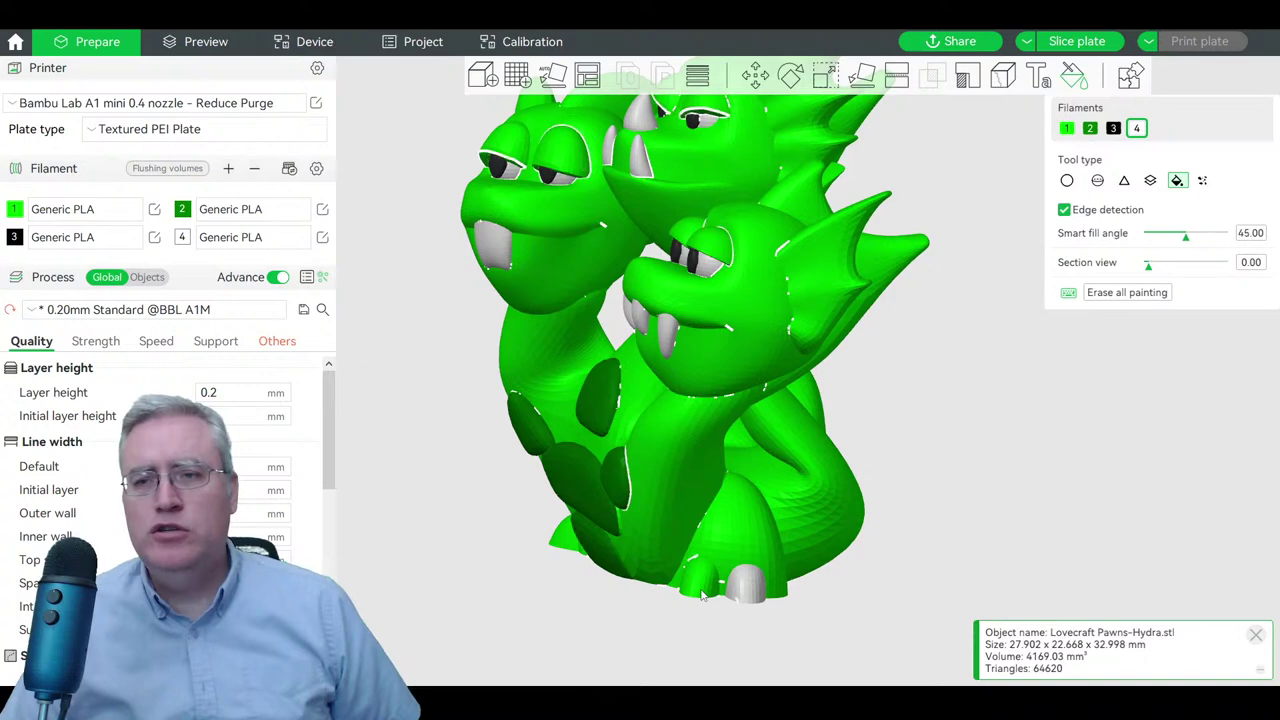
alt+scroll(702, 594, down, 2)
alt+scroll(702, 594, down, 3)
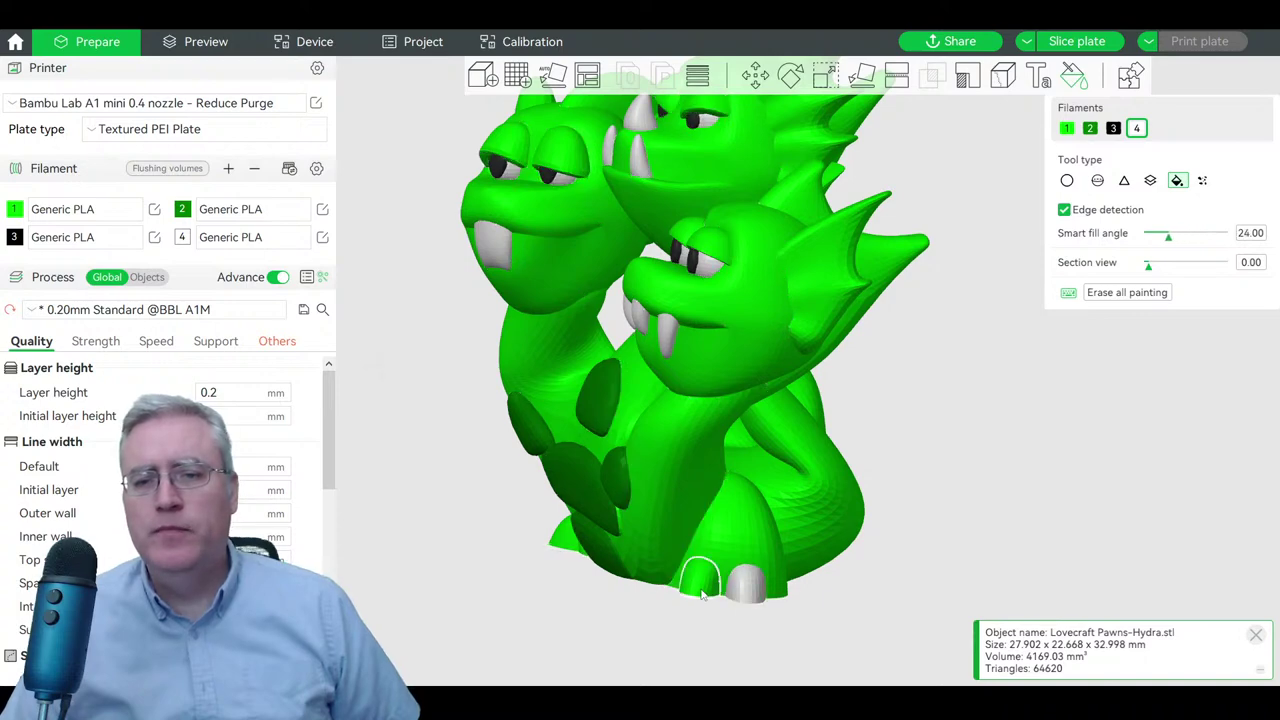
mouse_move(487, 629)
mouse_down()
mouse_move(561, 635)
mouse_move(522, 588)
mouse_move(525, 572)
mouse_up()
click(495, 528)
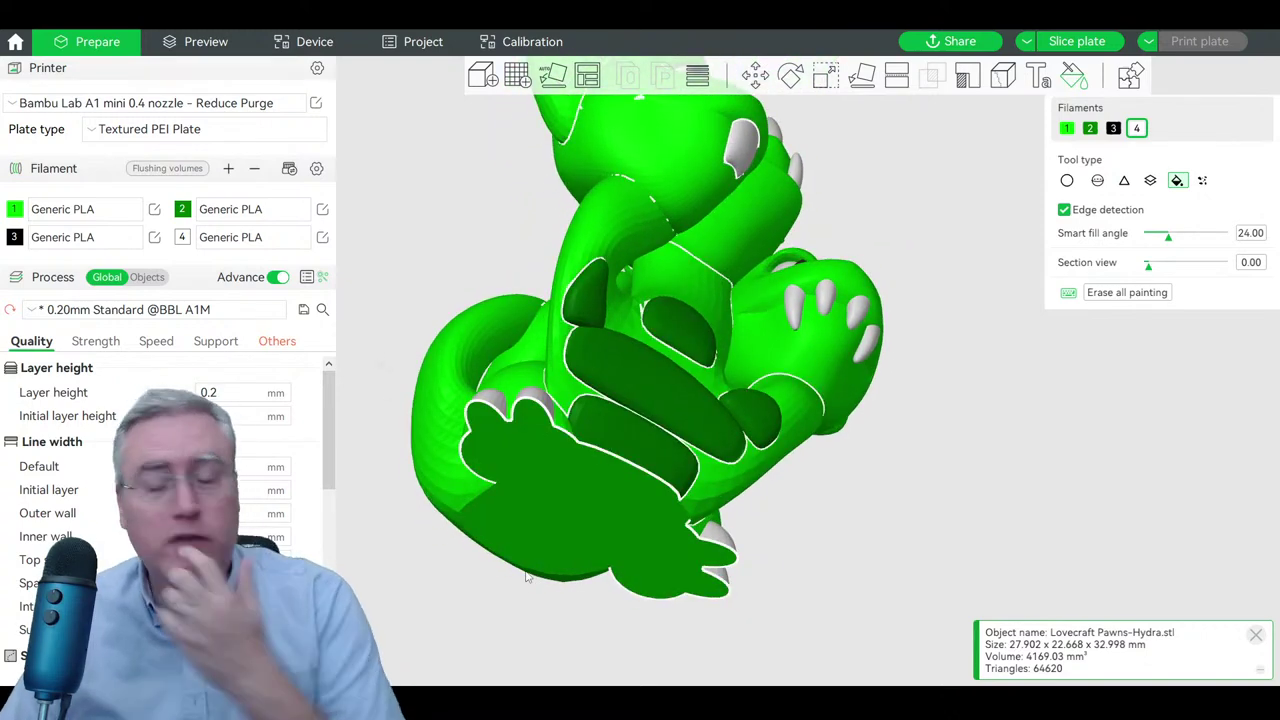
- Paint the undersides of the four foot claws white with the sphere and circle brushes at pen size 1.00
click(1097, 180)
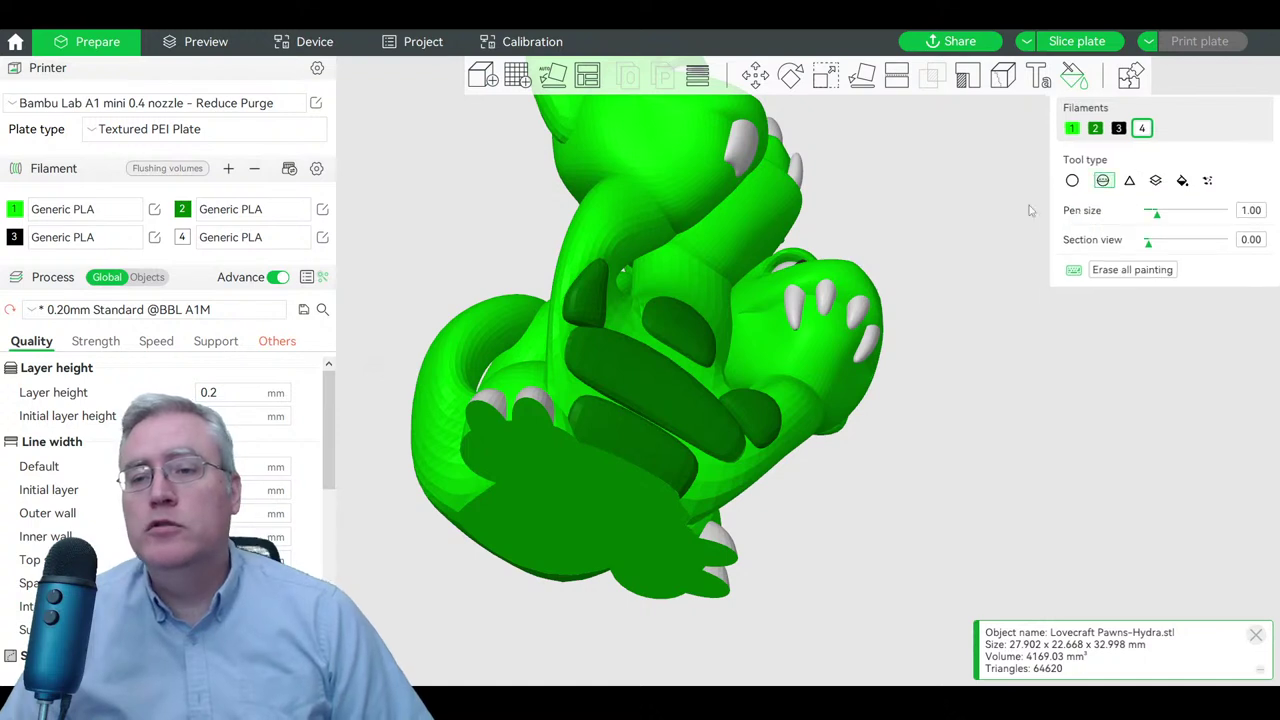
click(533, 412)
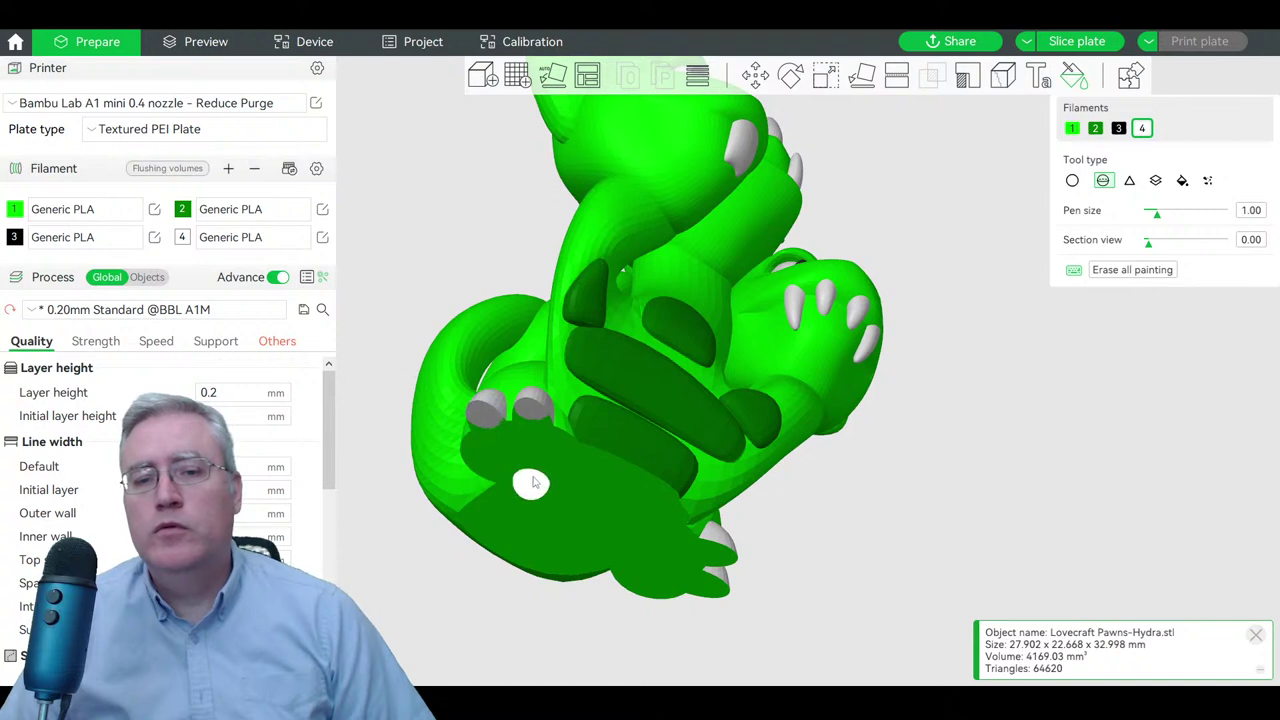
click(1072, 180)
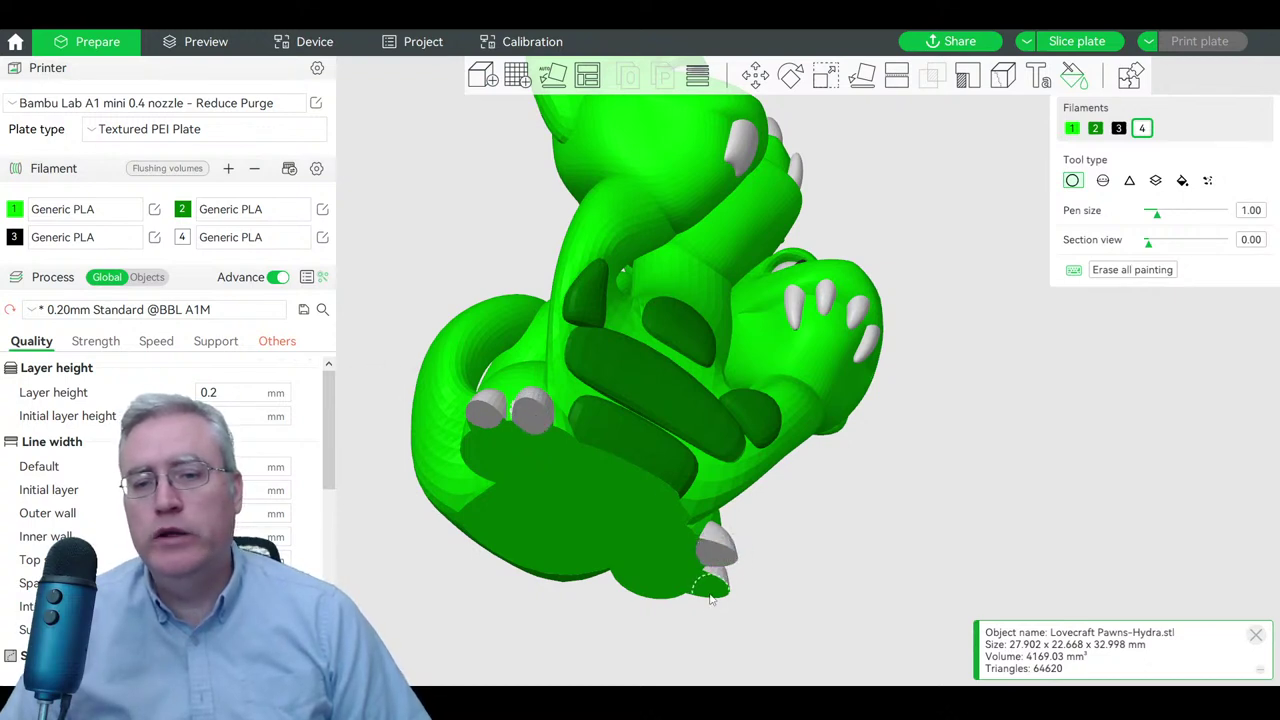
drag(709, 598, 705, 592)
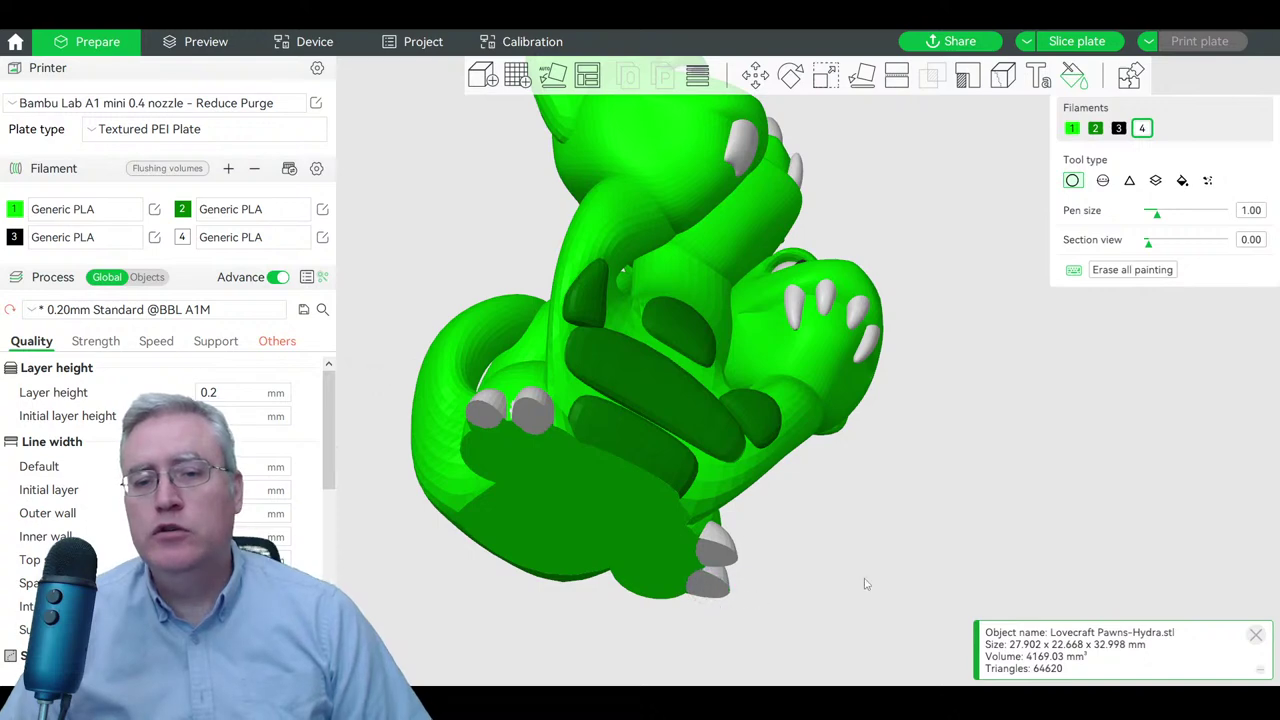
mouse_move(866, 584)
mouse_down()
mouse_move(857, 551)
mouse_move(856, 573)
mouse_up()
mouse_move(855, 522)
mouse_down()
mouse_move(754, 531)
mouse_move(843, 543)
mouse_up()
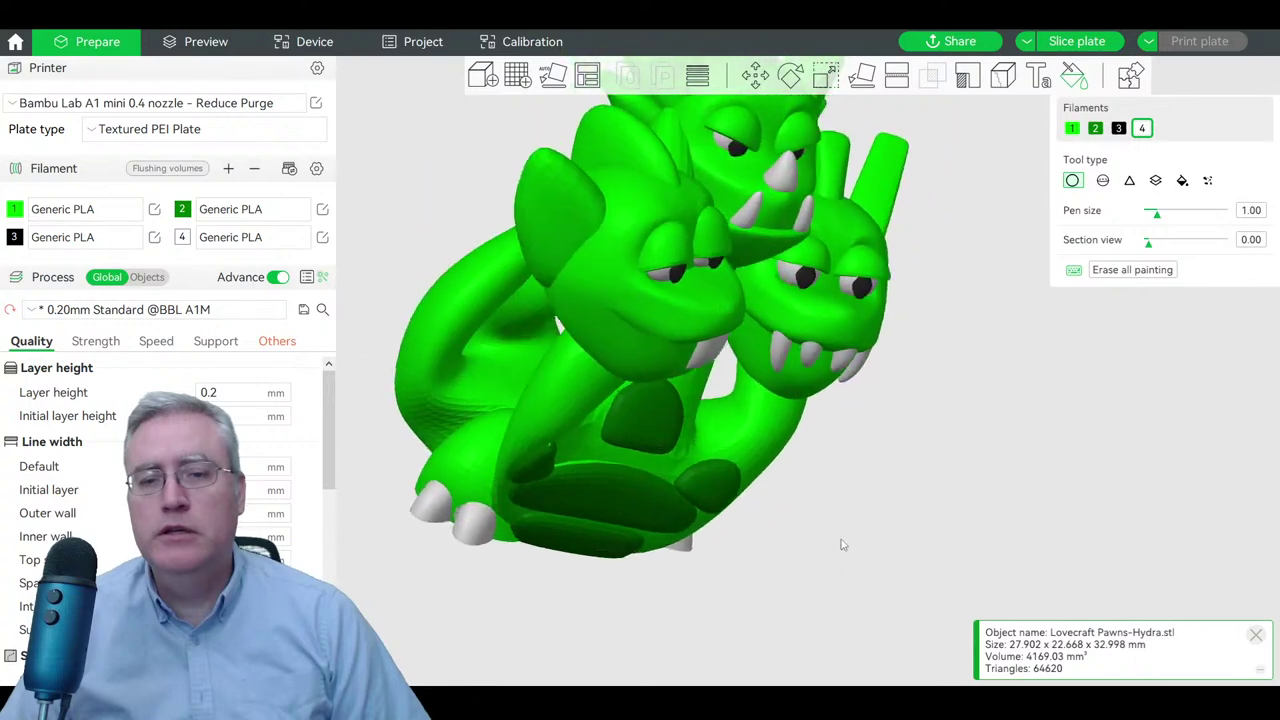
- Switch to smart fill with dark green filament 2 and fill the missed tip of the side plate beneath the first head
scroll(843, 543, up, 2)
click(1120, 130)
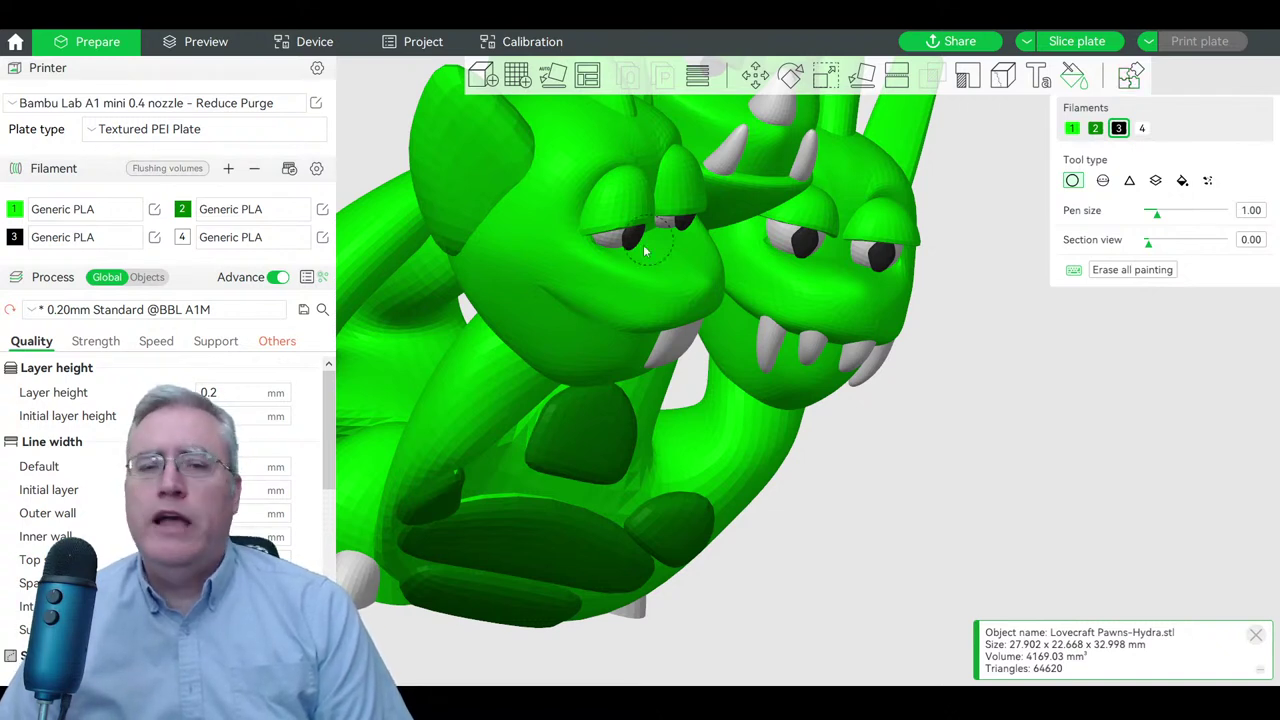
click(1096, 129)
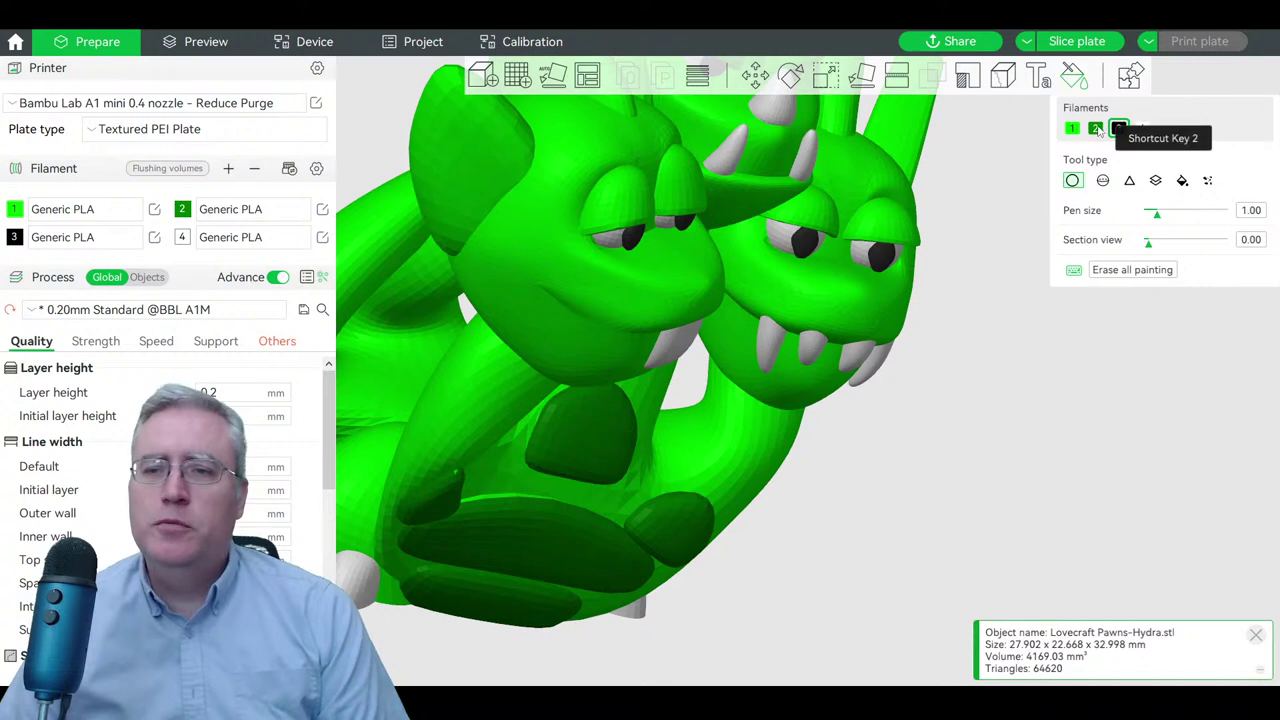
click(1181, 180)
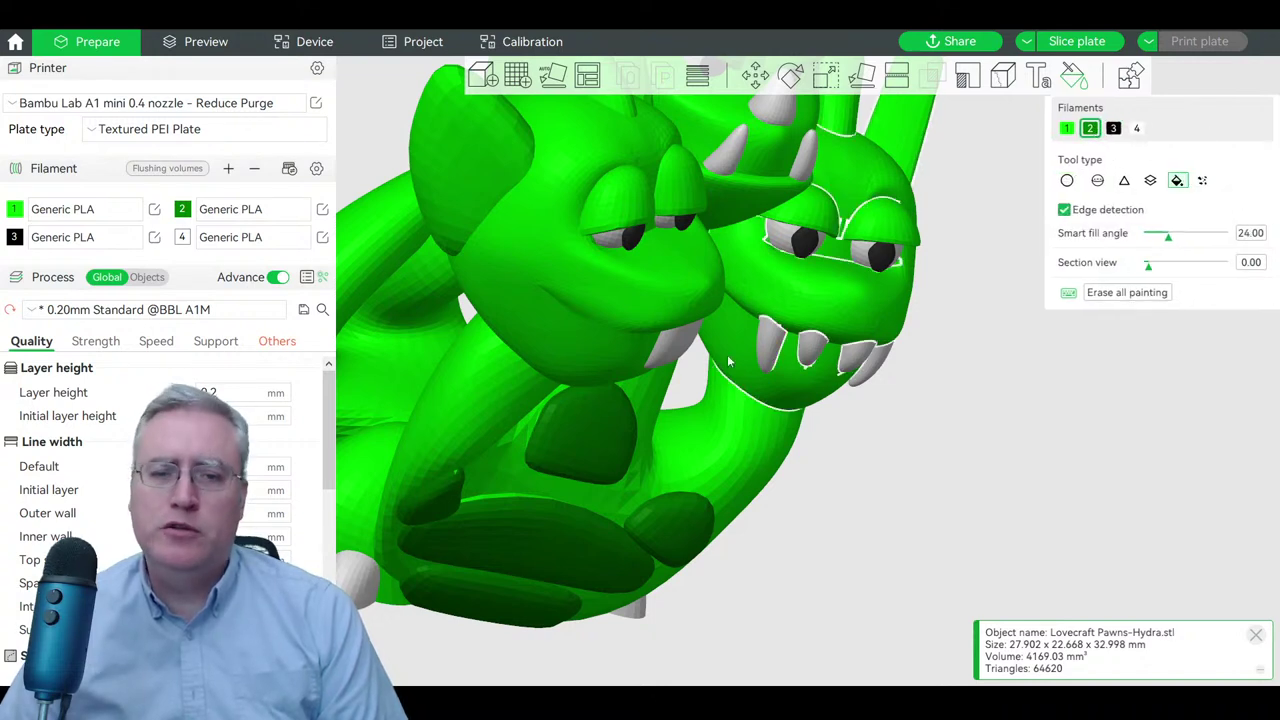
click(483, 458)
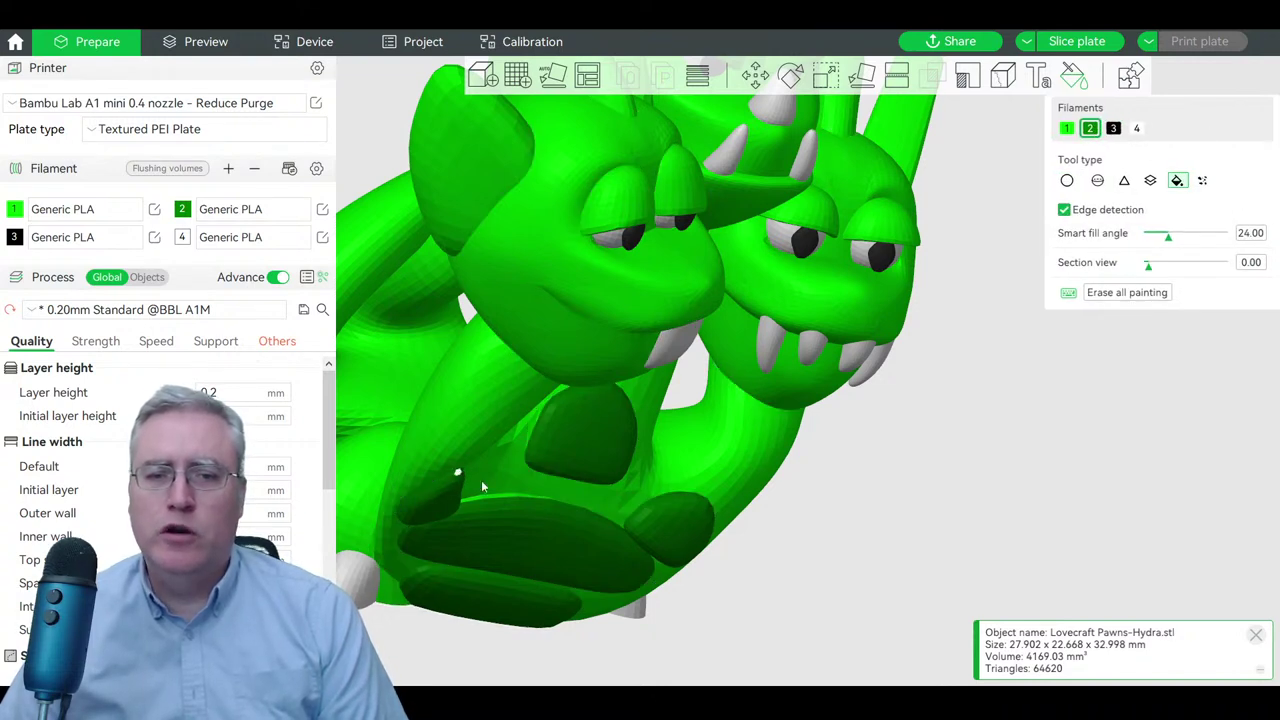
- Inspect the belly plates for missed spots and the hydra's back for areas still needing dark green
drag(834, 509, 831, 519)
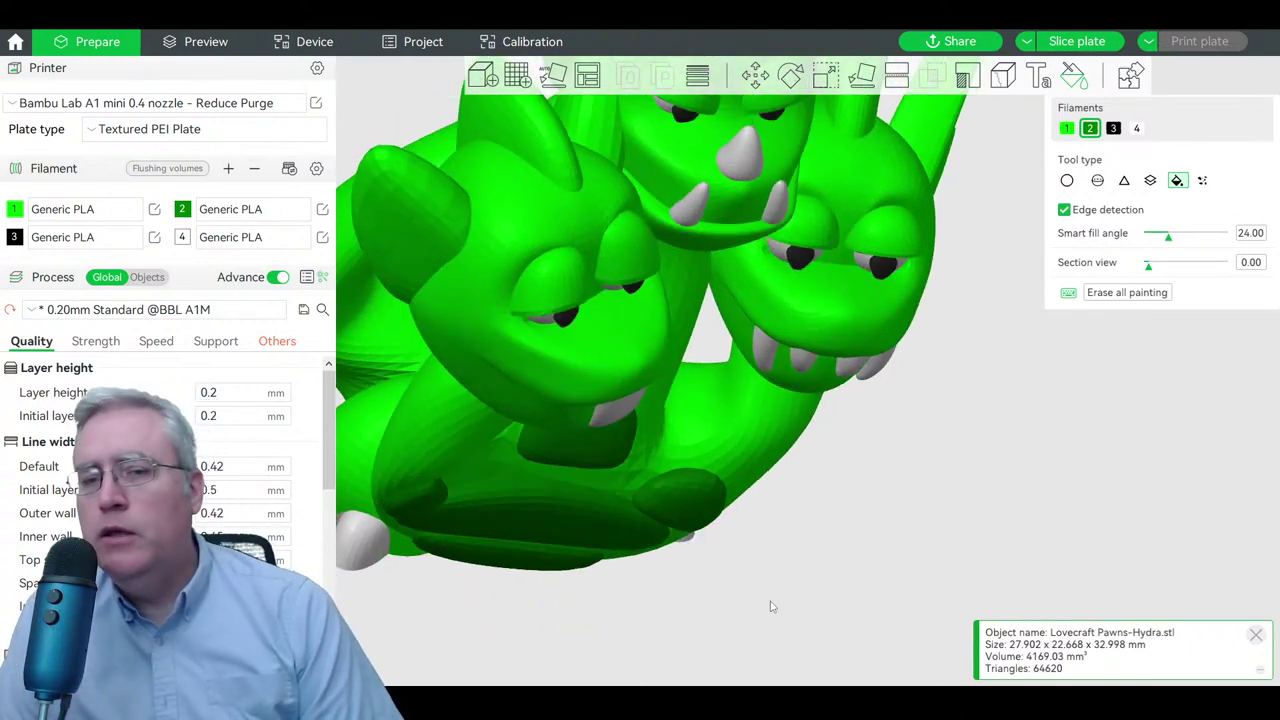
drag(822, 560, 732, 538)
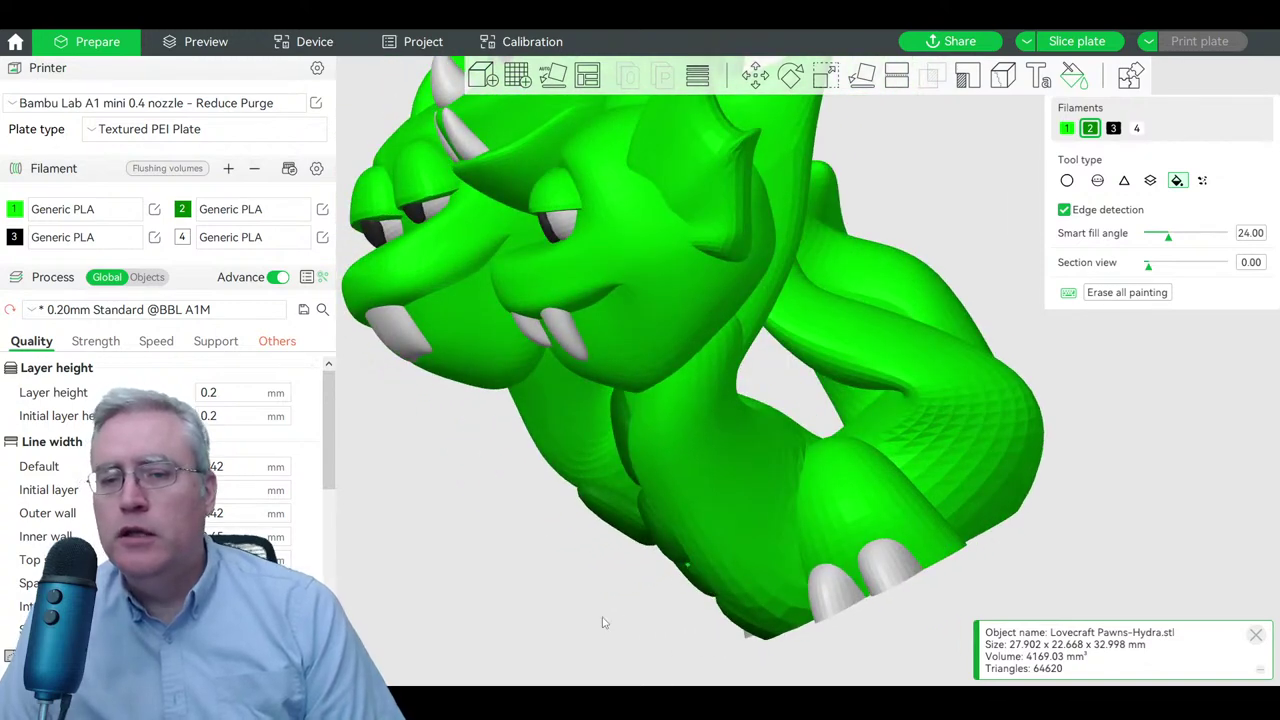
drag(603, 623, 745, 552)
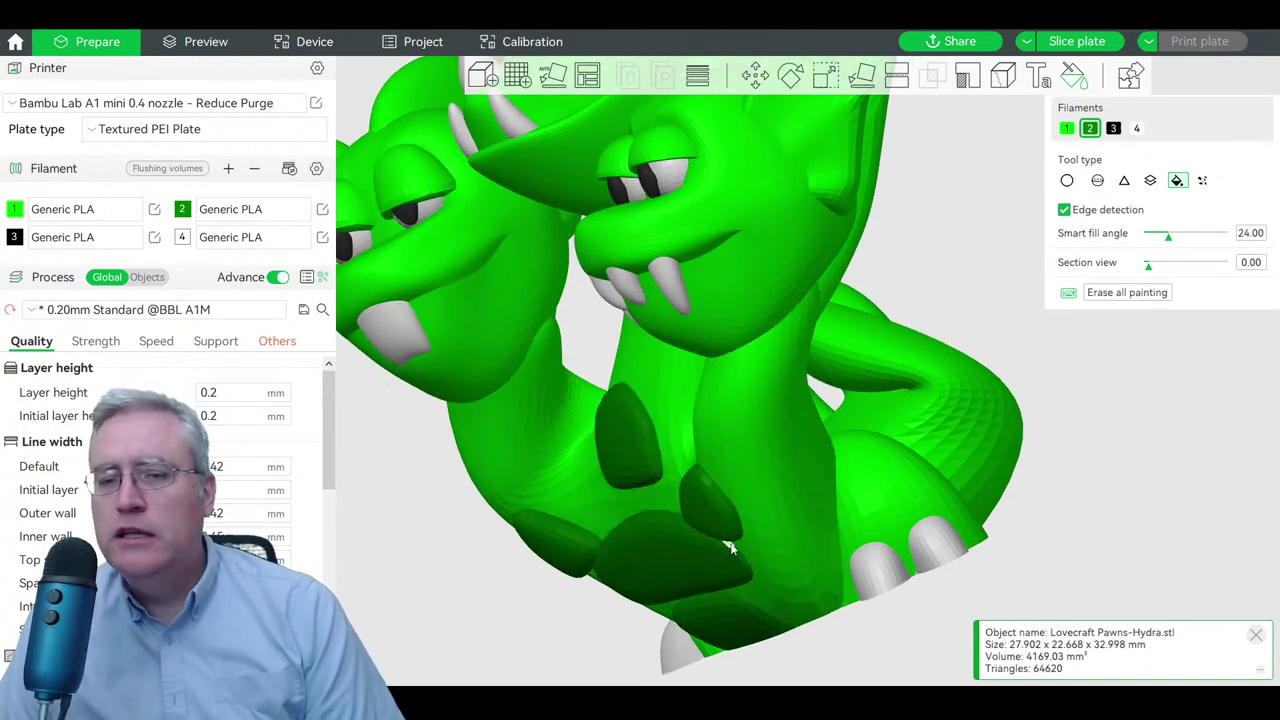
drag(875, 632, 956, 611)
drag(954, 544, 600, 415)
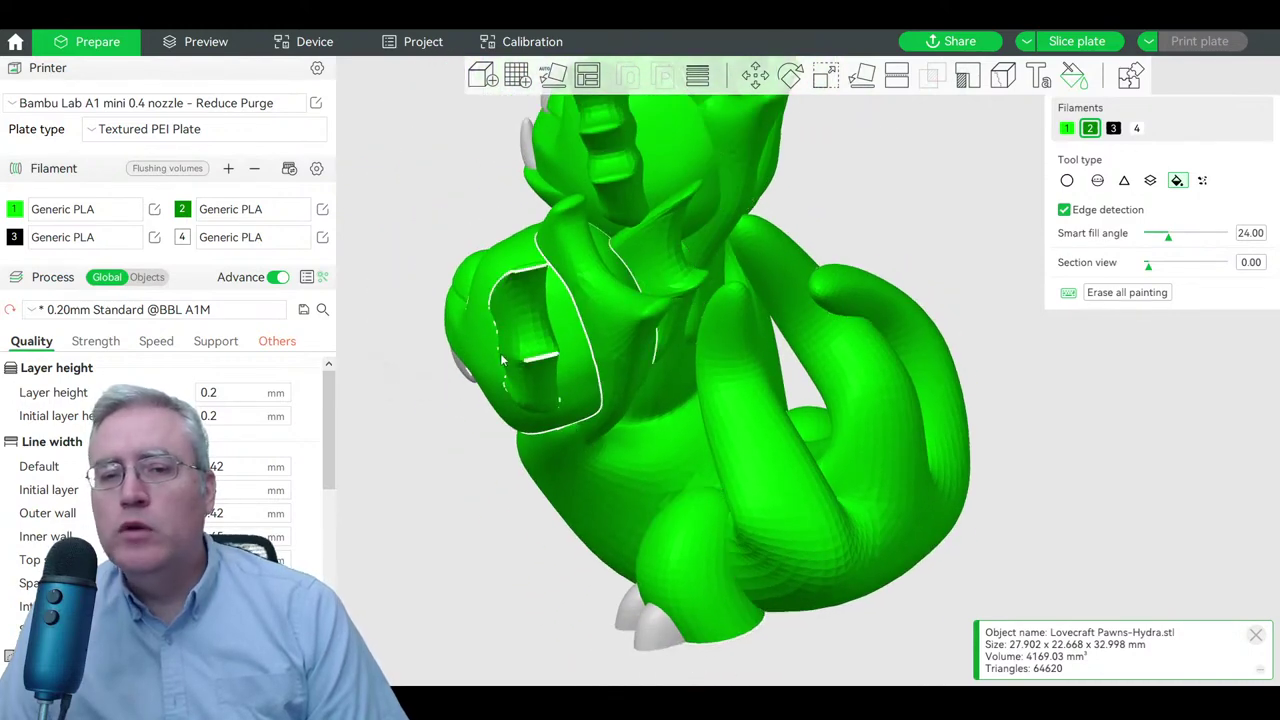
- Lower the smart fill angle to 20 and fill the first head's side ear frill with dark green filament 2
drag(459, 539, 661, 395)
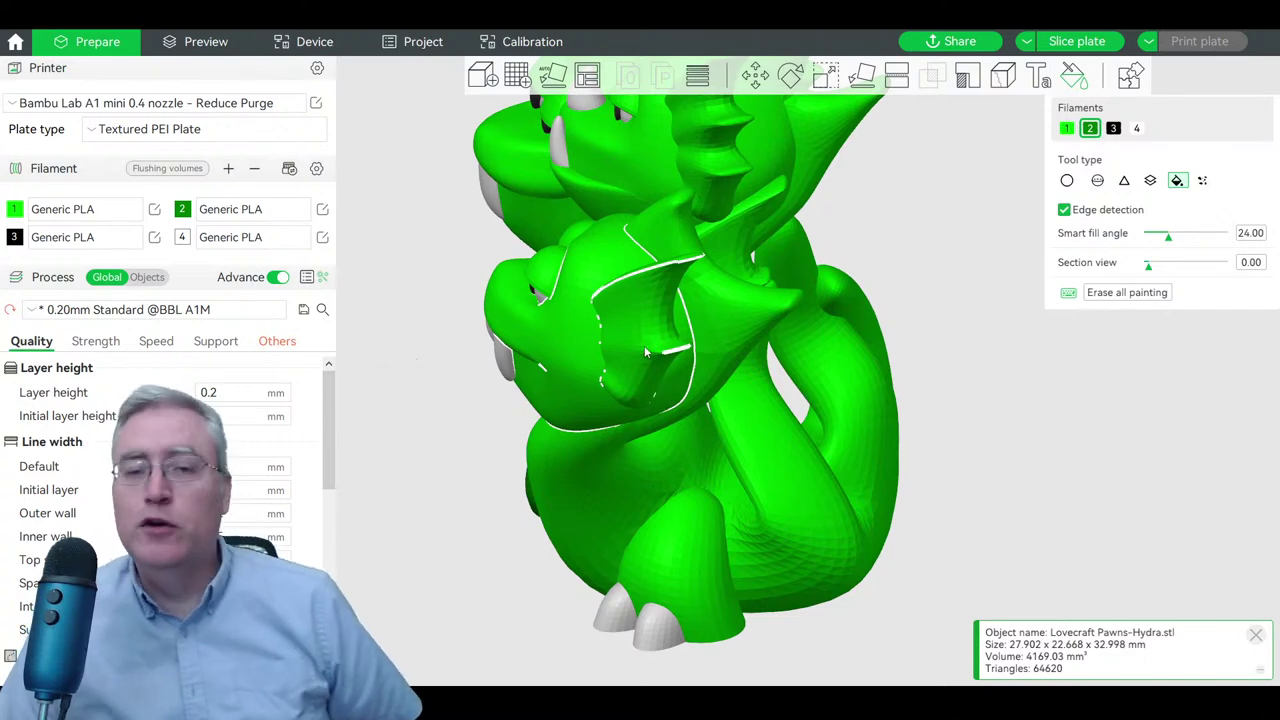
alt+scroll(644, 345, down, 1)
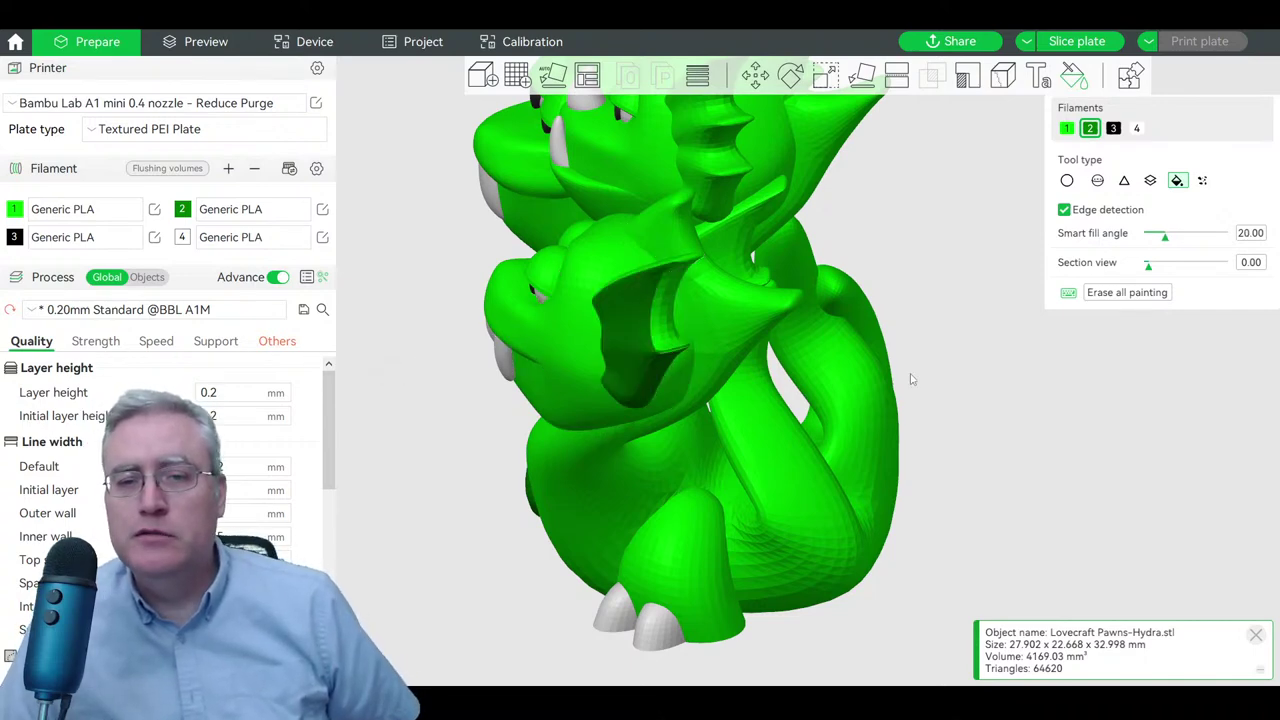
drag(1006, 387, 768, 455)
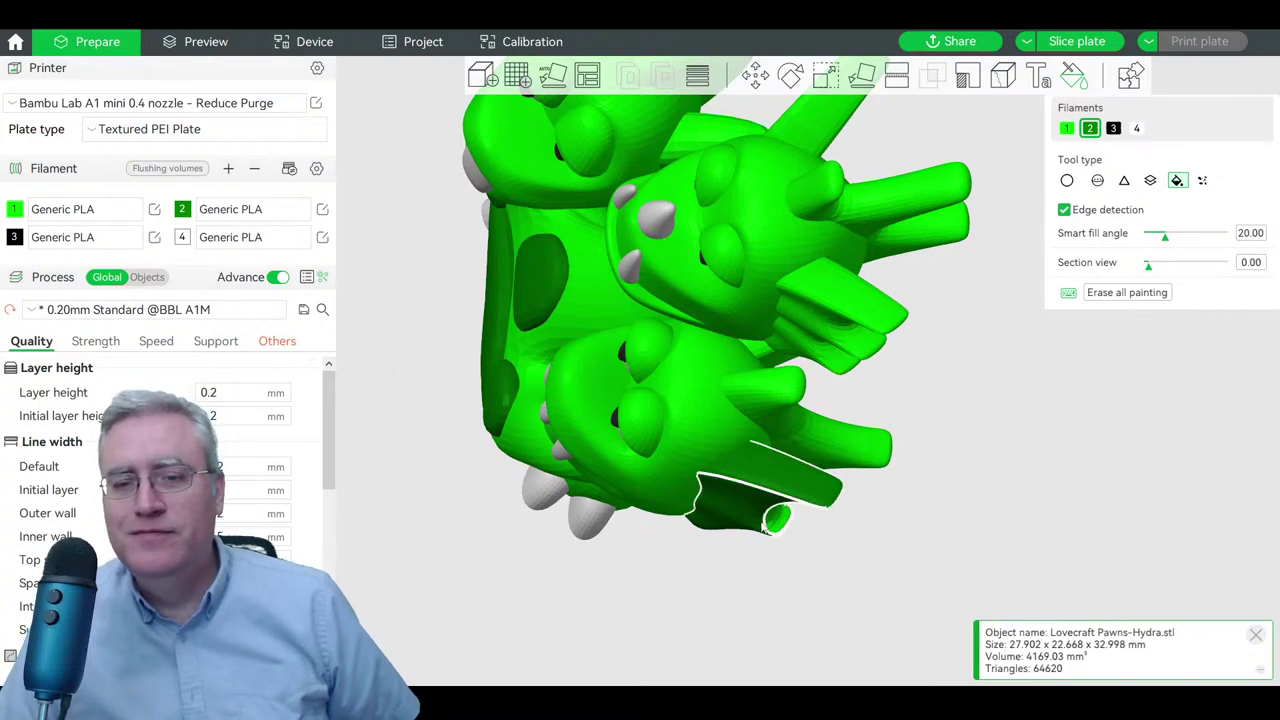
- Reduce the smart fill angle to 8 and fill the rear face of the crest behind the first head dark green
drag(914, 543, 638, 385)
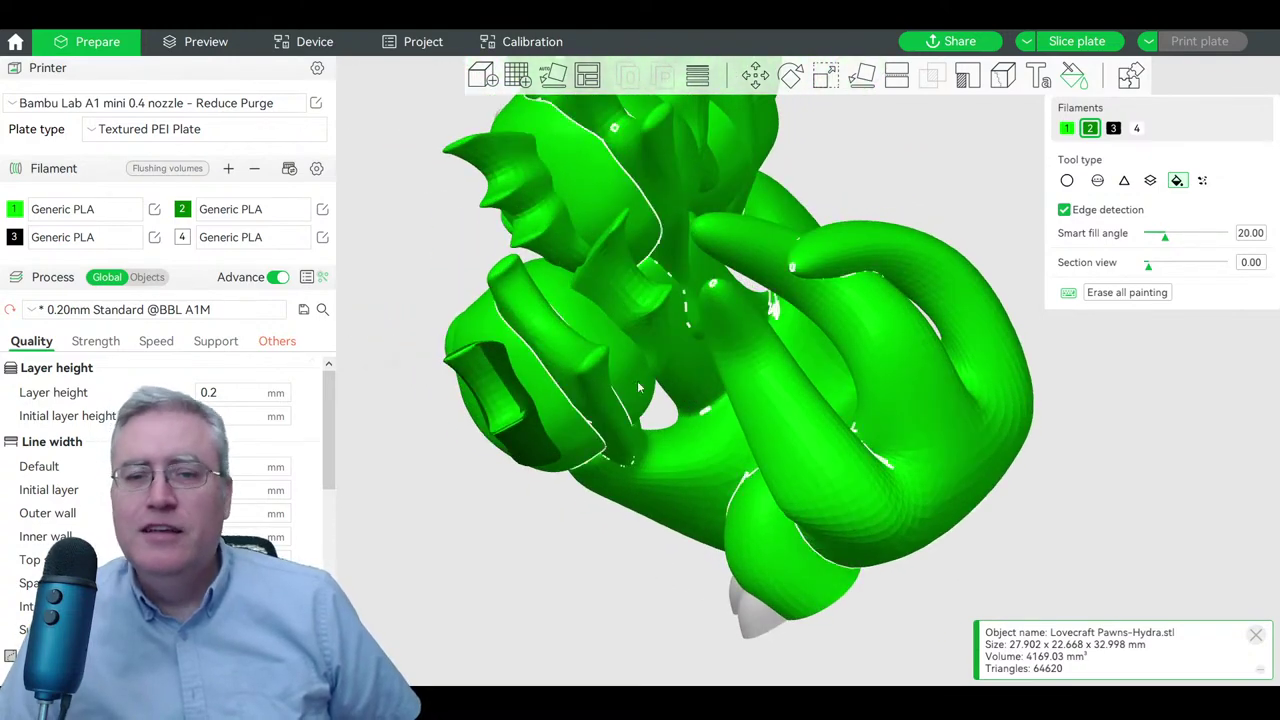
alt+scroll(575, 390, down, 11)
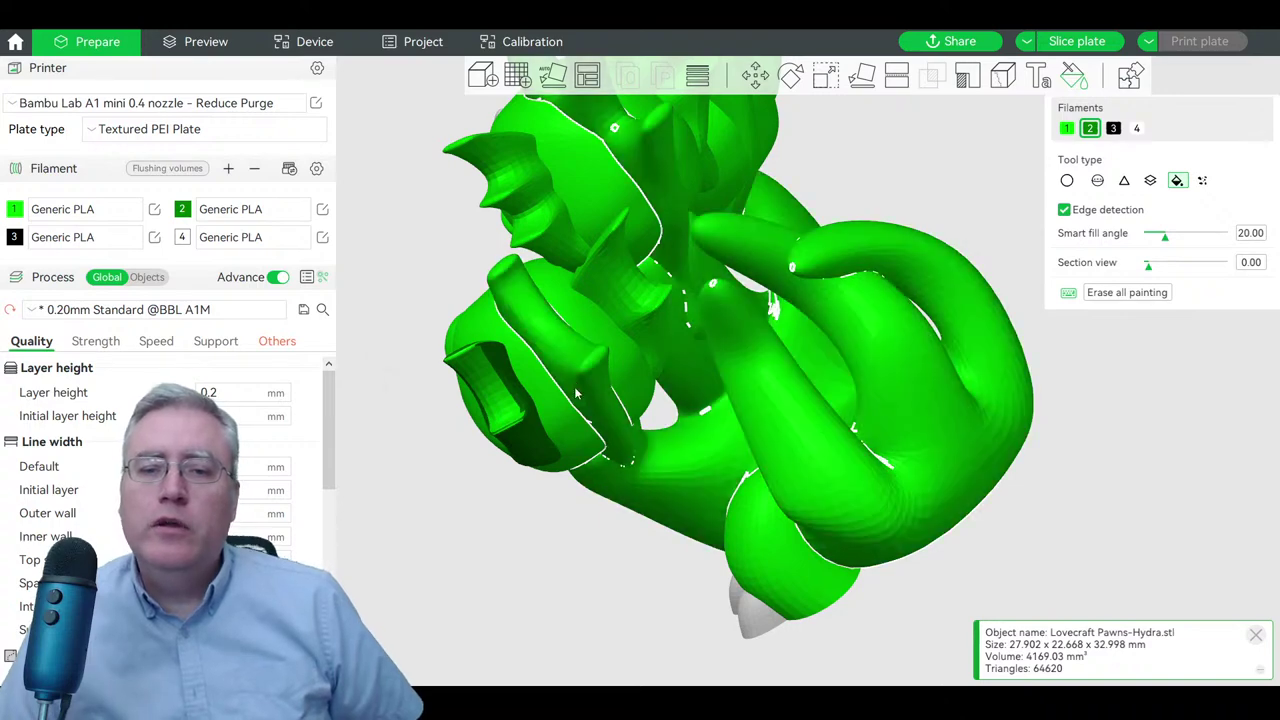
alt+scroll(575, 395, down, 1)
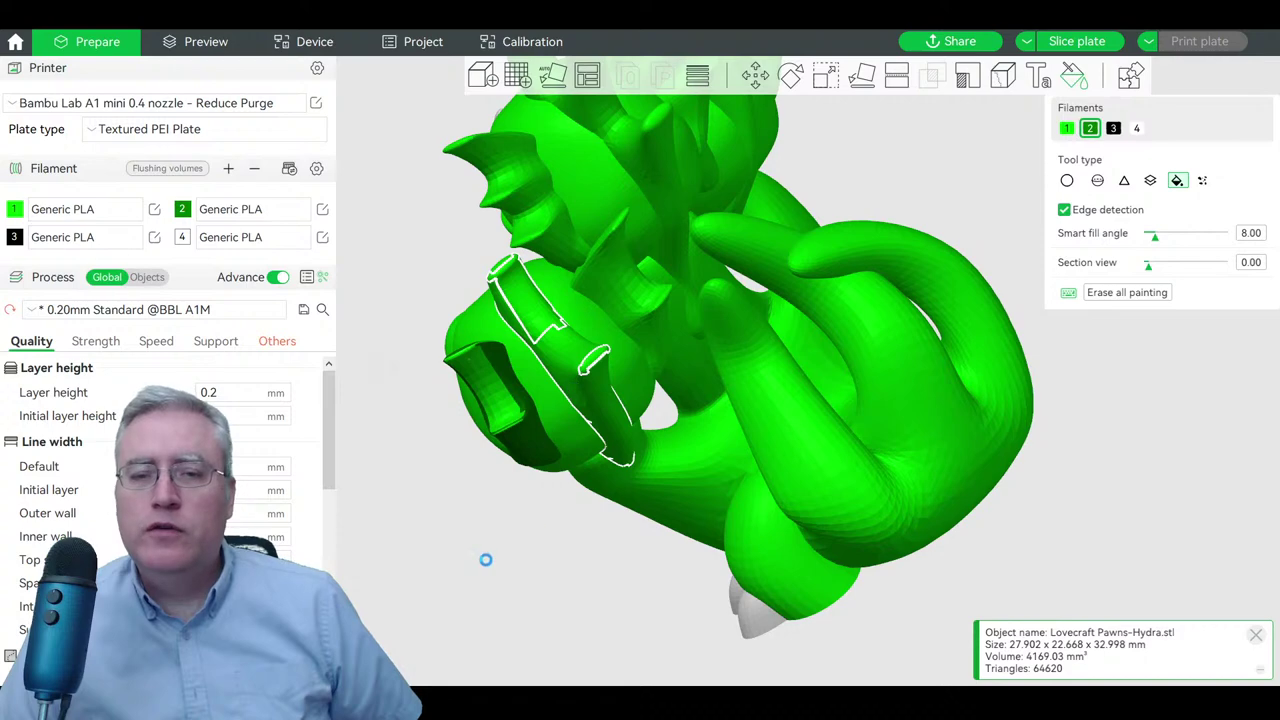
drag(485, 560, 509, 543)
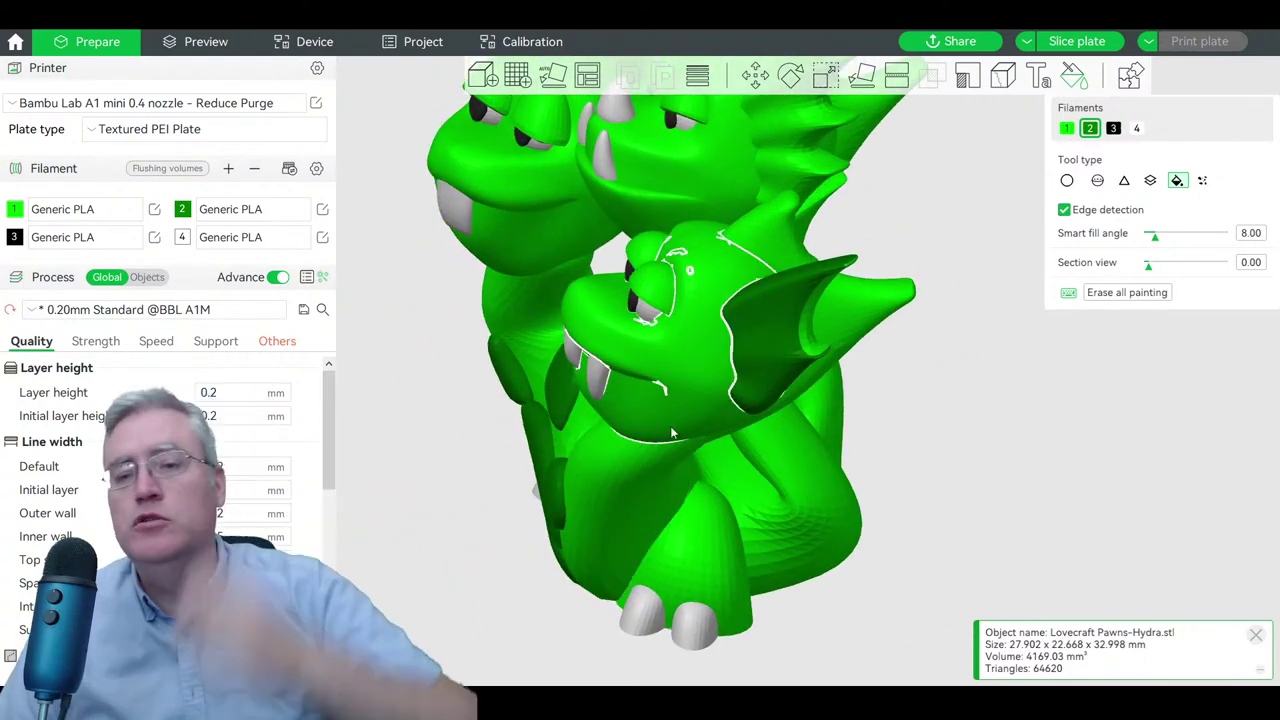
drag(1050, 430, 772, 366)
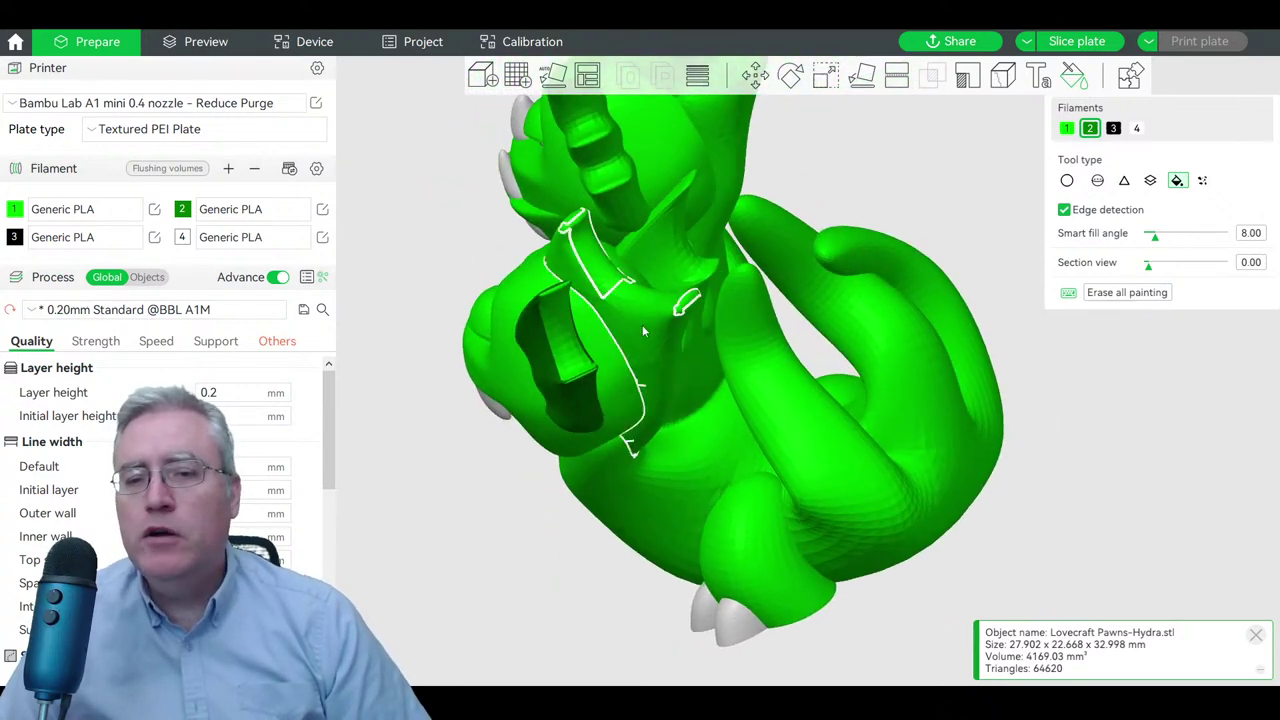
drag(642, 347, 791, 478)
drag(1086, 429, 1051, 406)
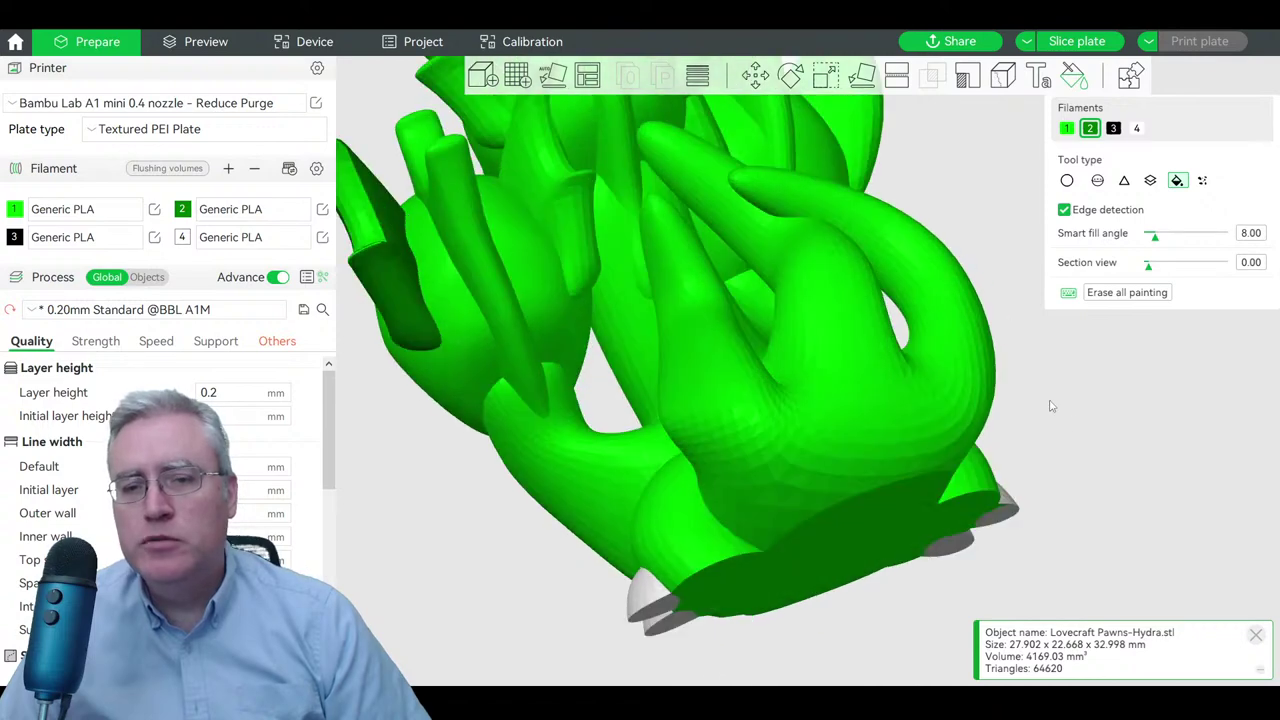
click(540, 415)
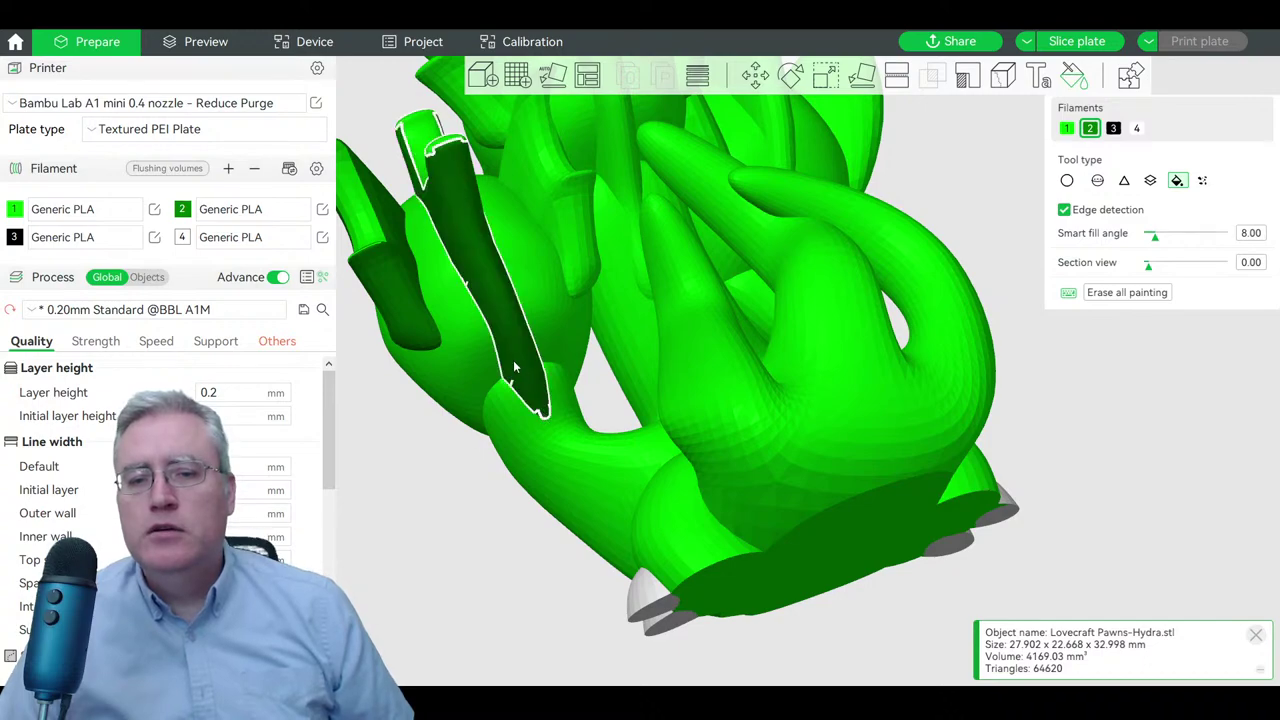
- Raise the smart fill angle to 90 and fill the rest of the first head's rear crest dark green
mouse_move(398, 101)
mouse_down()
mouse_move(414, 123)
mouse_move(478, 141)
mouse_move(335, 155)
mouse_move(373, 133)
mouse_move(425, 190)
mouse_up()
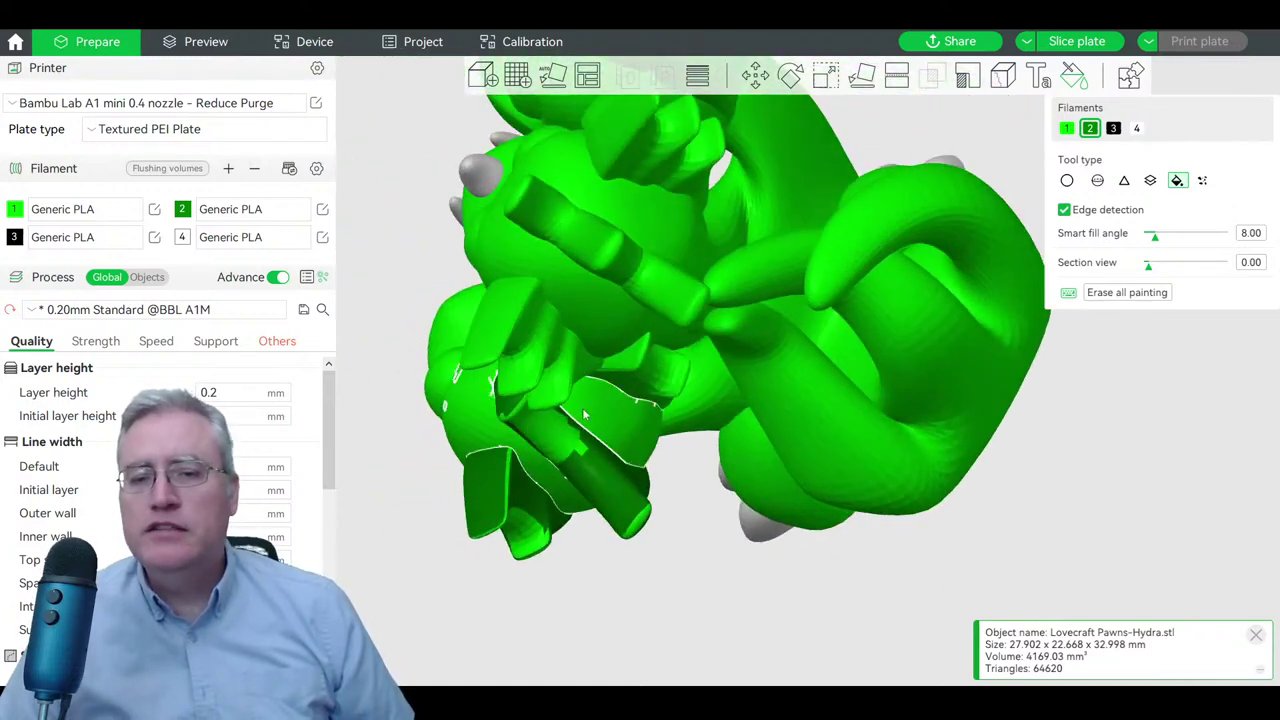
drag(1155, 237, 1222, 237)
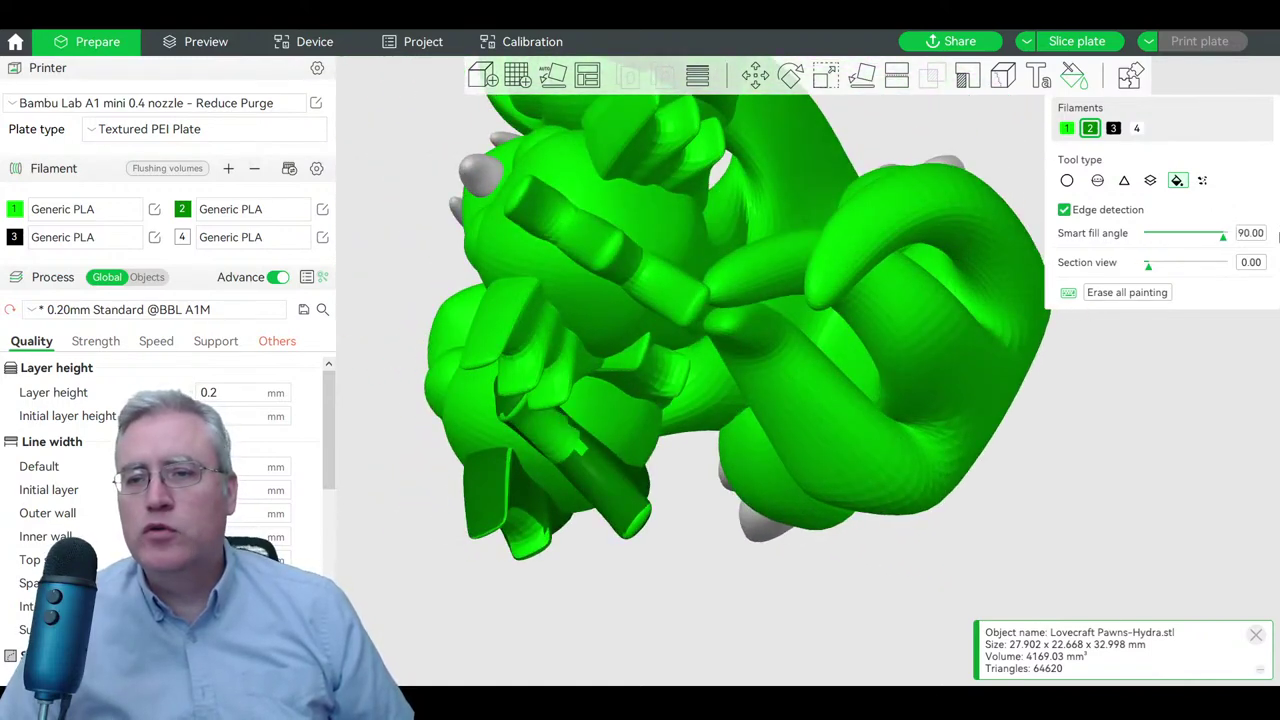
drag(880, 600, 692, 500)
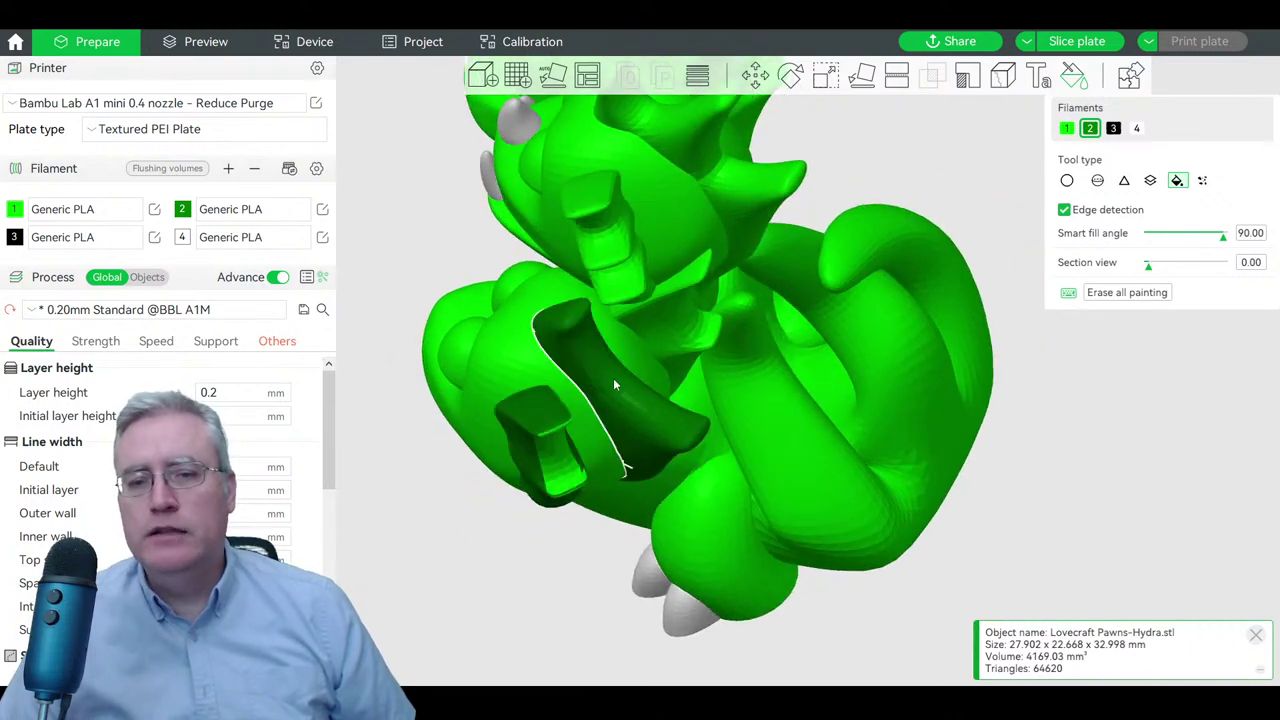
- Set the smart fill angle to 19 and fill the unpainted faces of the first head's ear frill dark green
drag(600, 510, 603, 609)
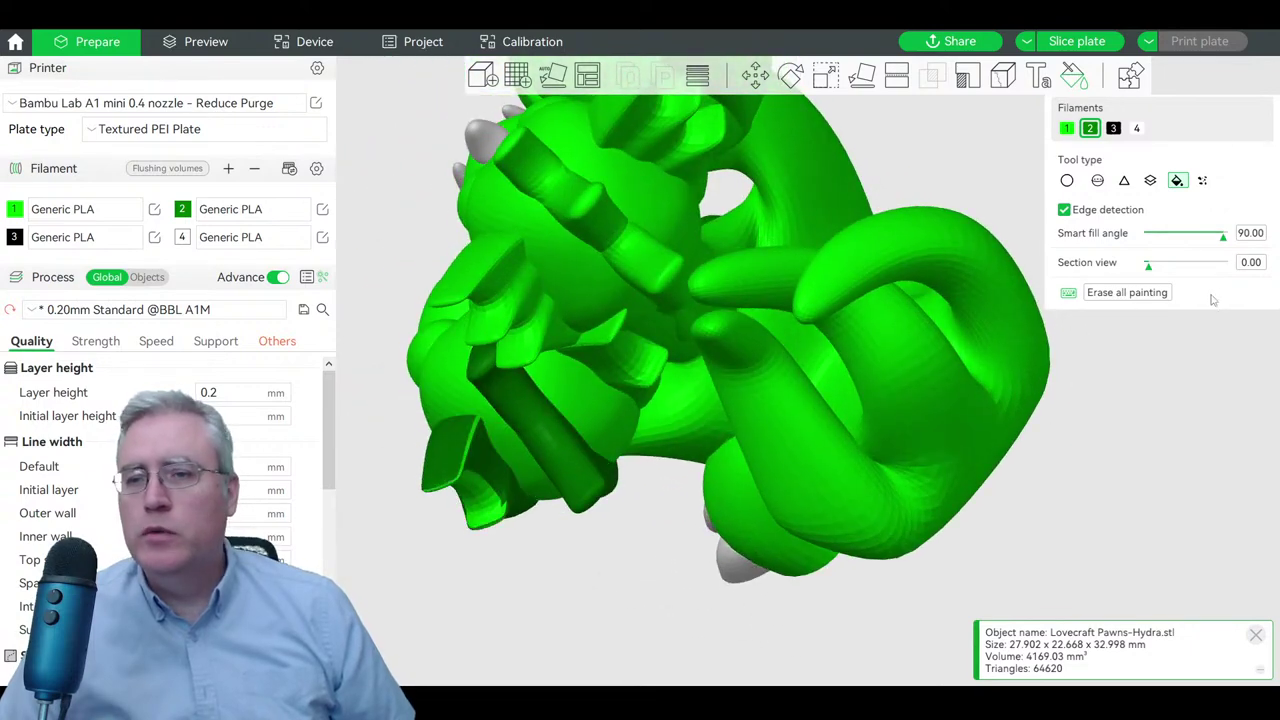
drag(1195, 236, 1163, 236)
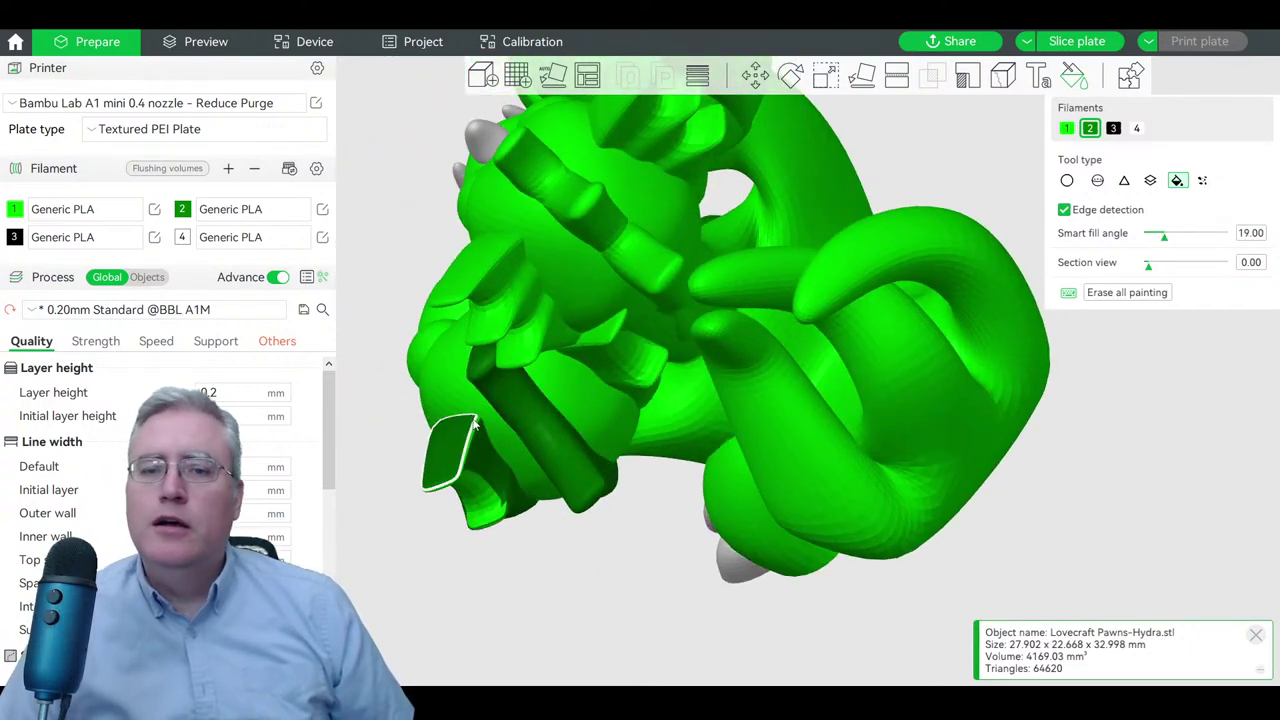
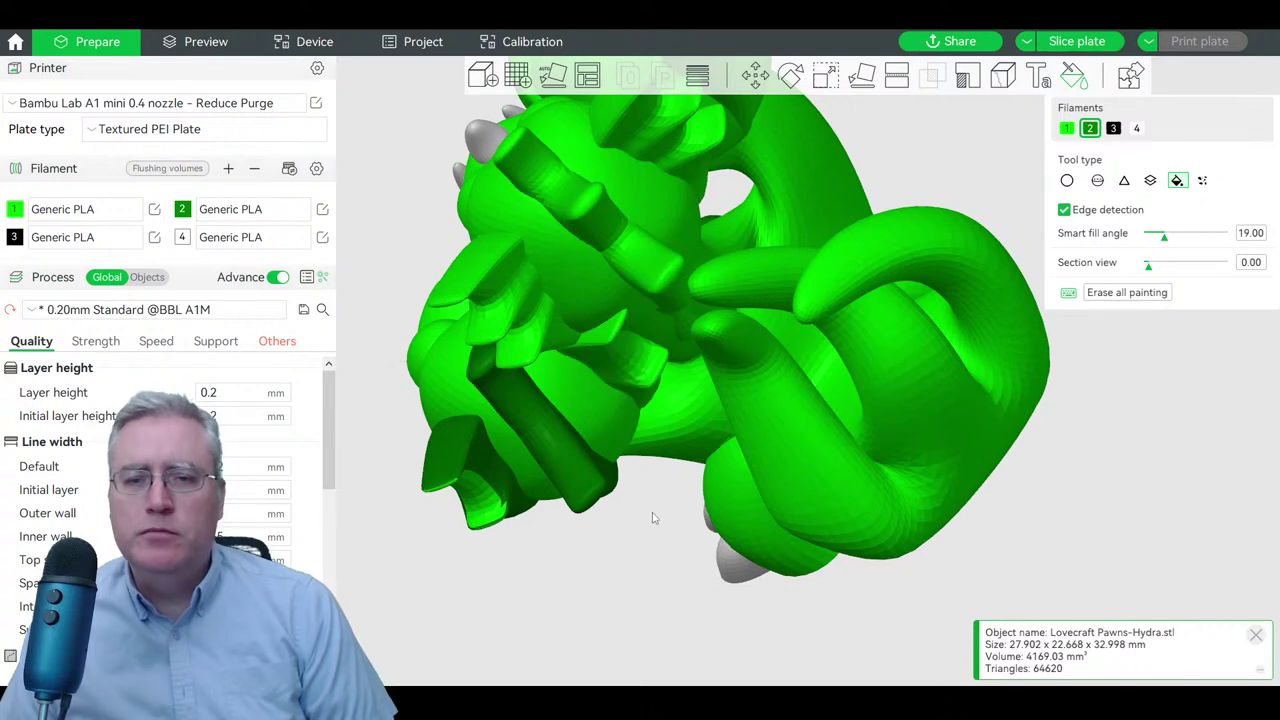
drag(654, 517, 631, 392)
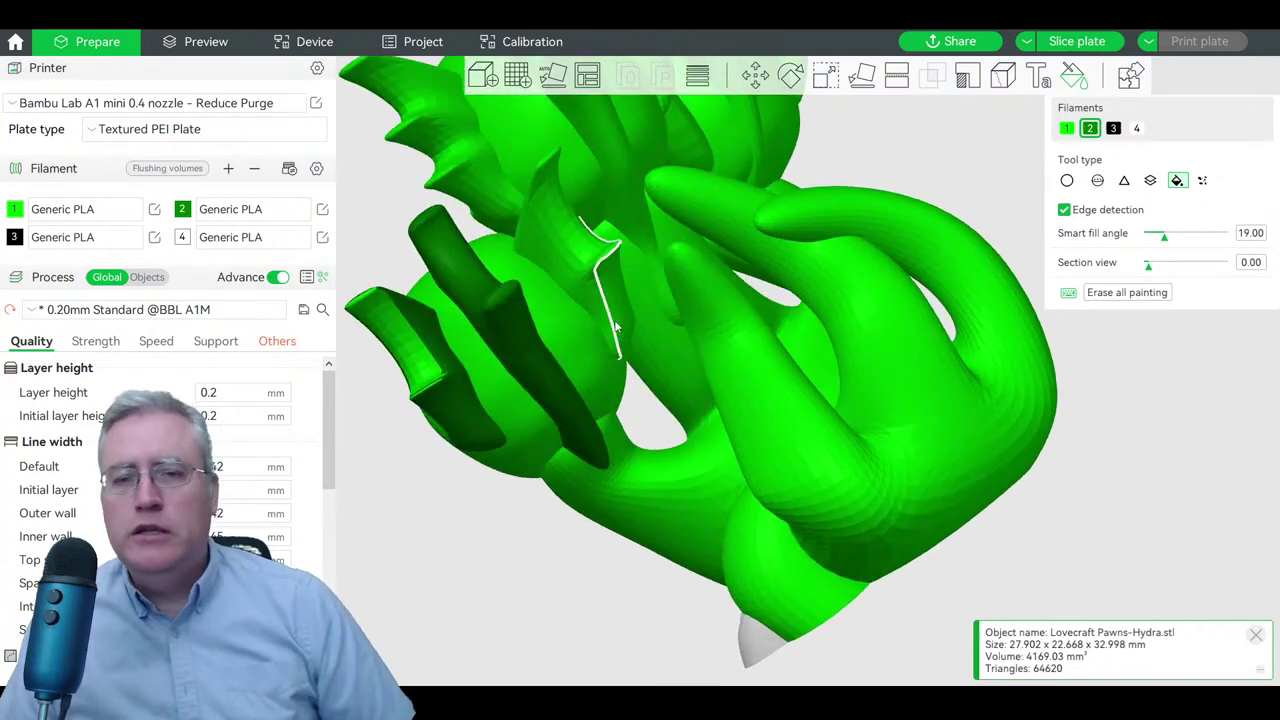
drag(527, 590, 640, 575)
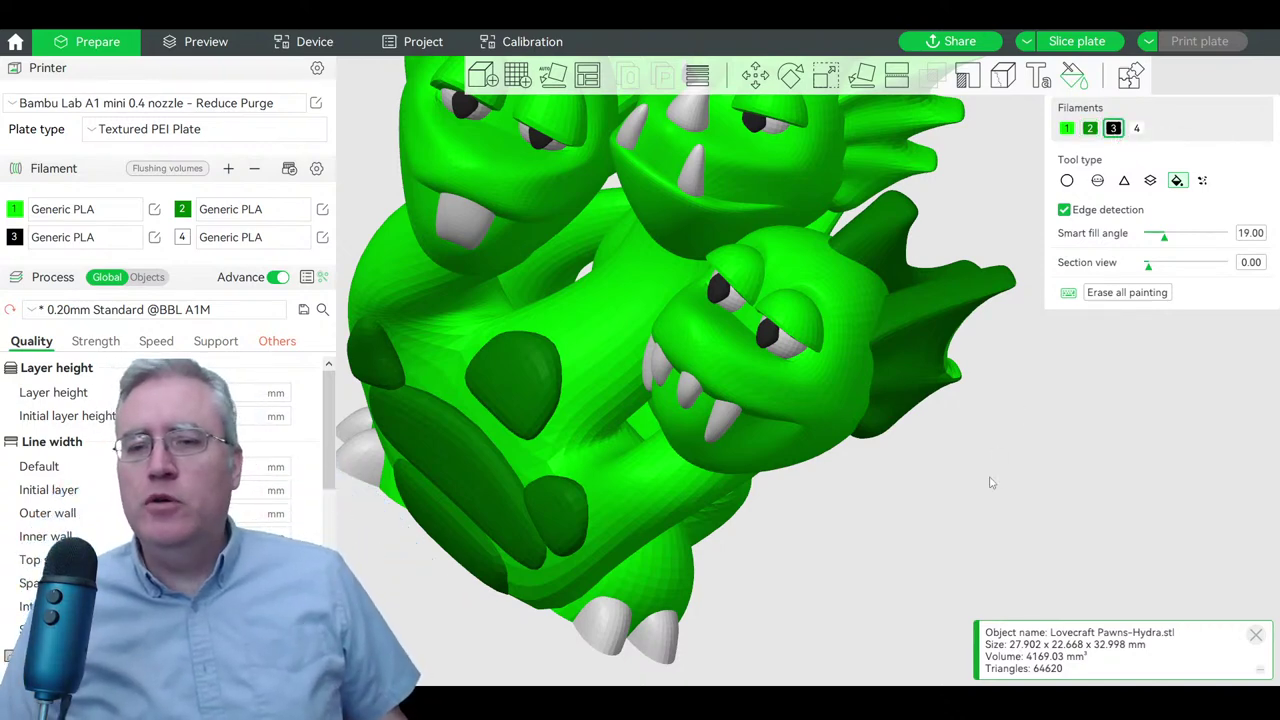
- Try smart fill at angle 90, clearing the hydra's painted areas and filling the whole model with dark green filament 2
drag(991, 480, 879, 525)
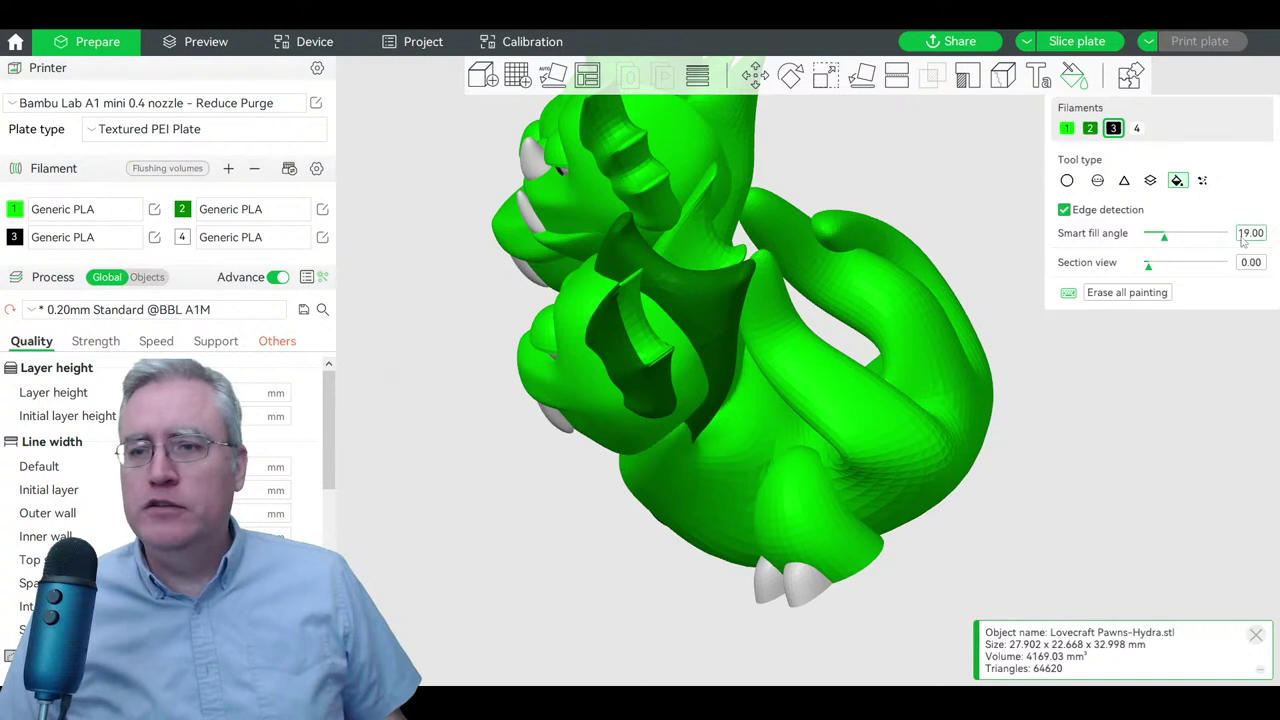
drag(1172, 238, 1224, 236)
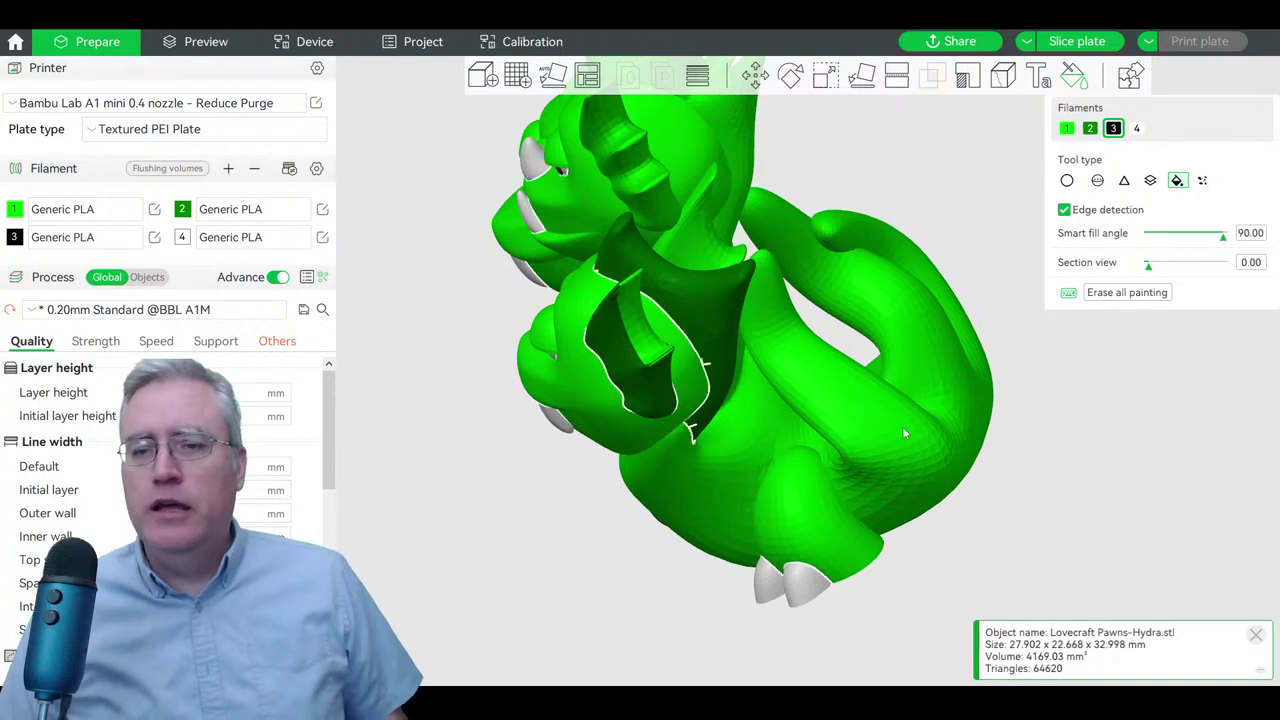
click(835, 418)
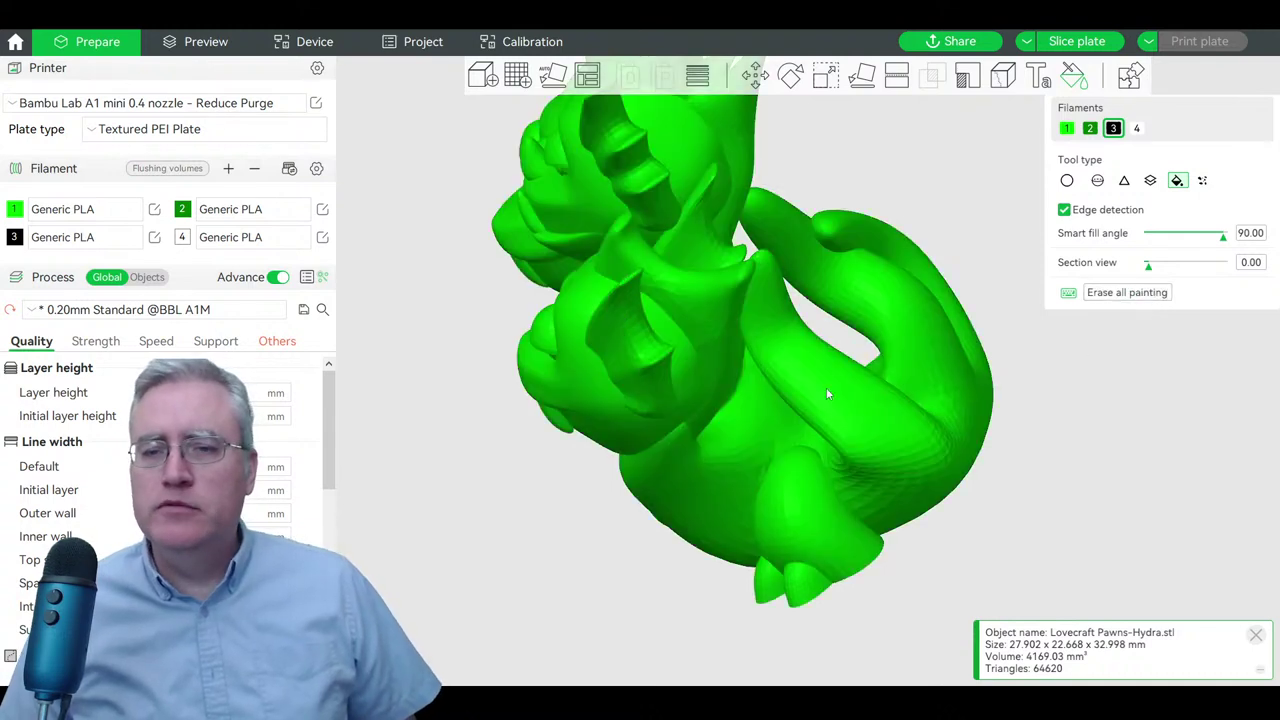
click(1090, 128)
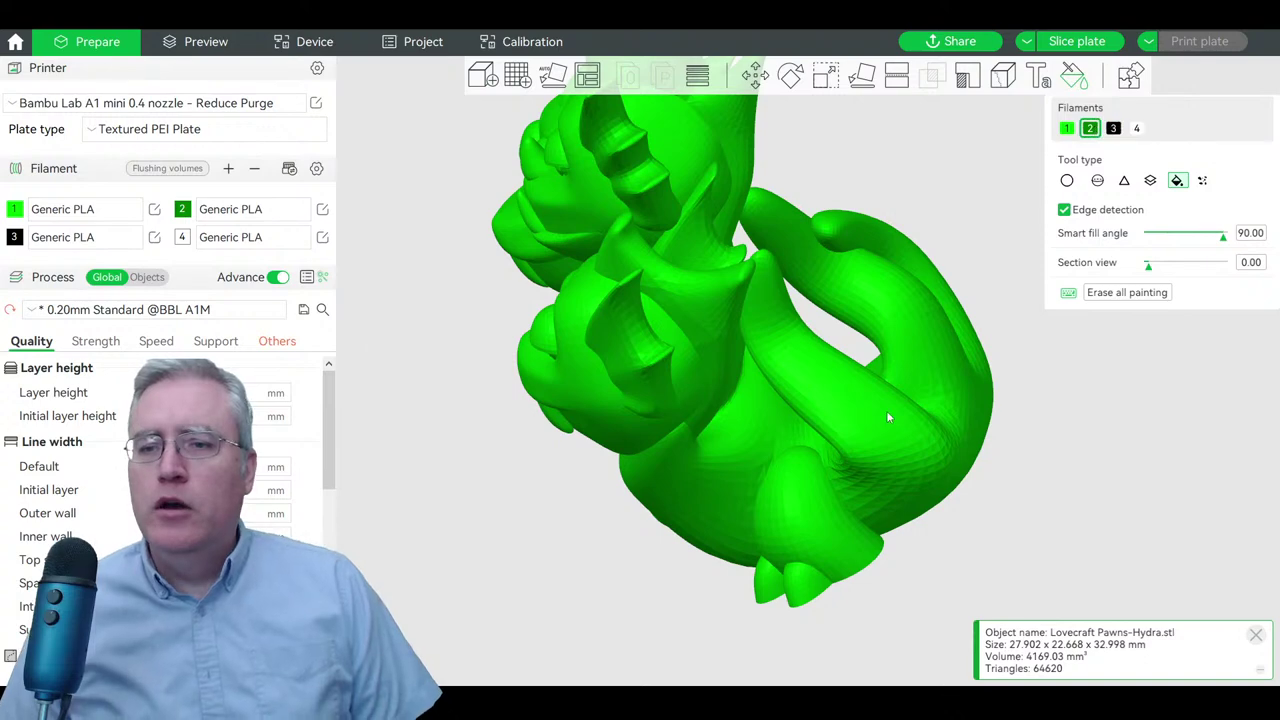
click(708, 518)
drag(535, 576, 700, 560)
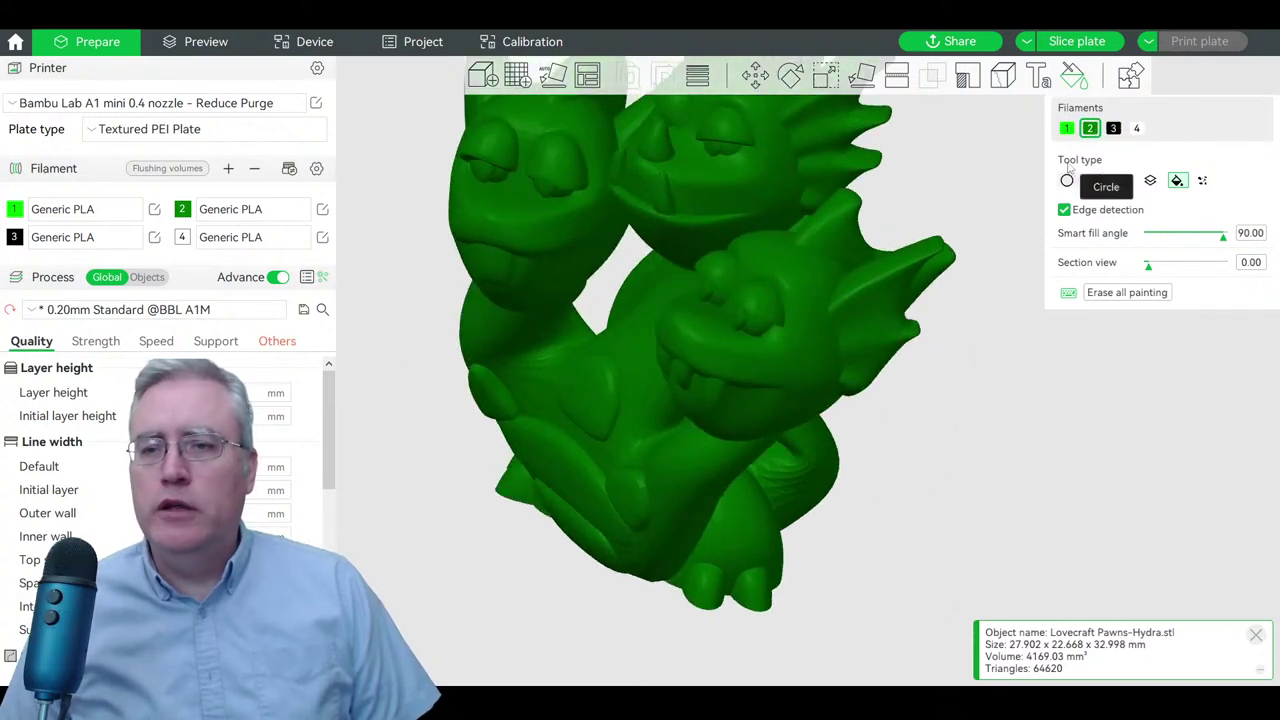
- Try filling the entire hydra with light green filament 1 after lowering the smart fill angle to 27
click(1067, 128)
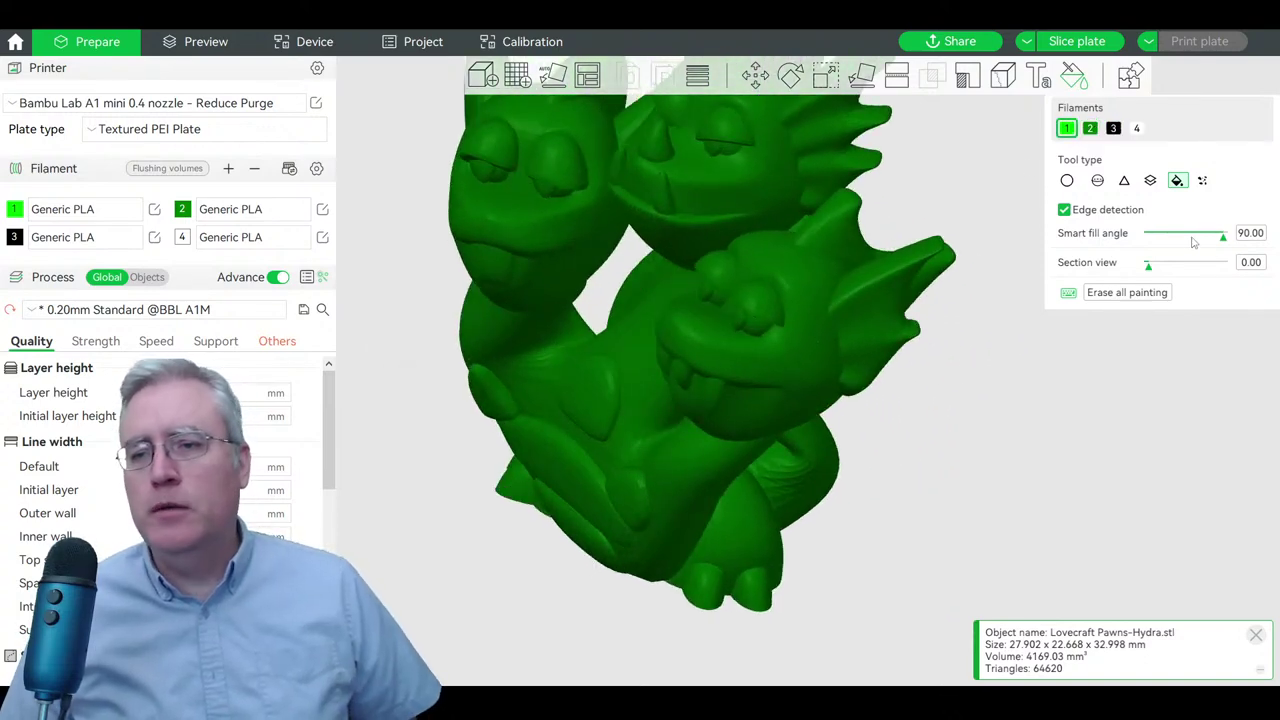
alt+scroll(809, 345, down, 6)
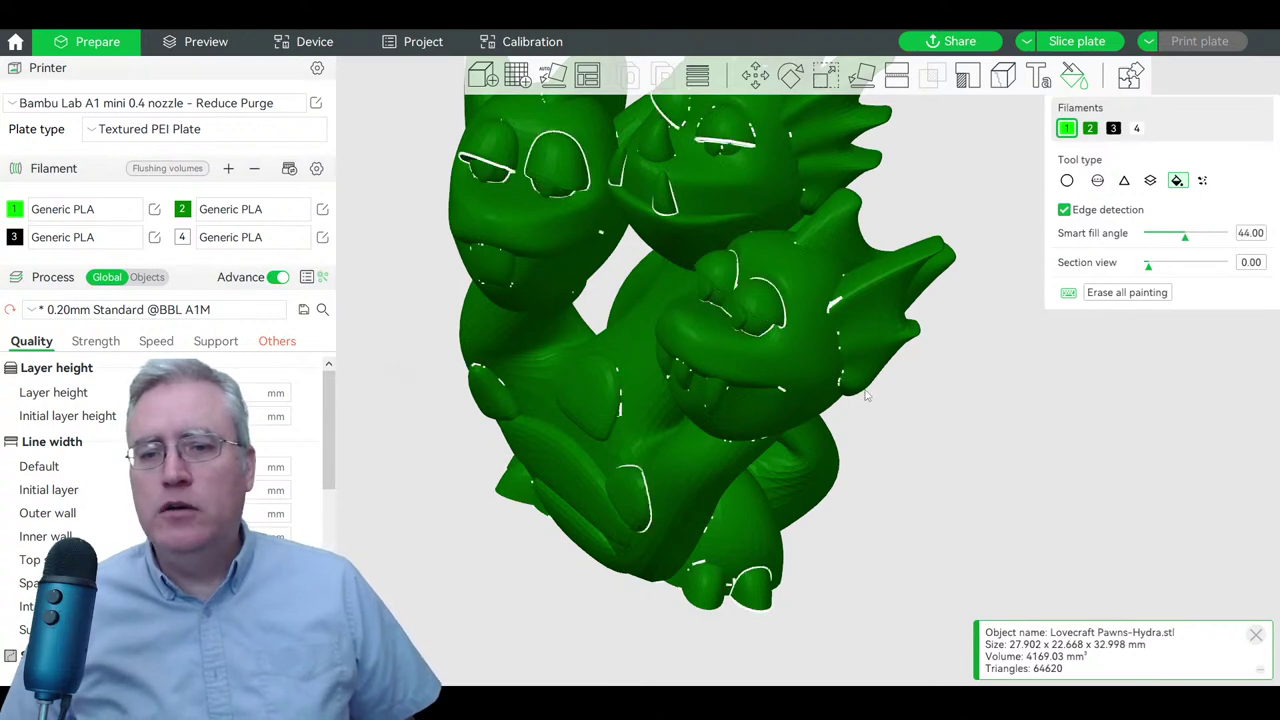
alt+scroll(867, 396, down, 12)
drag(867, 398, 864, 419)
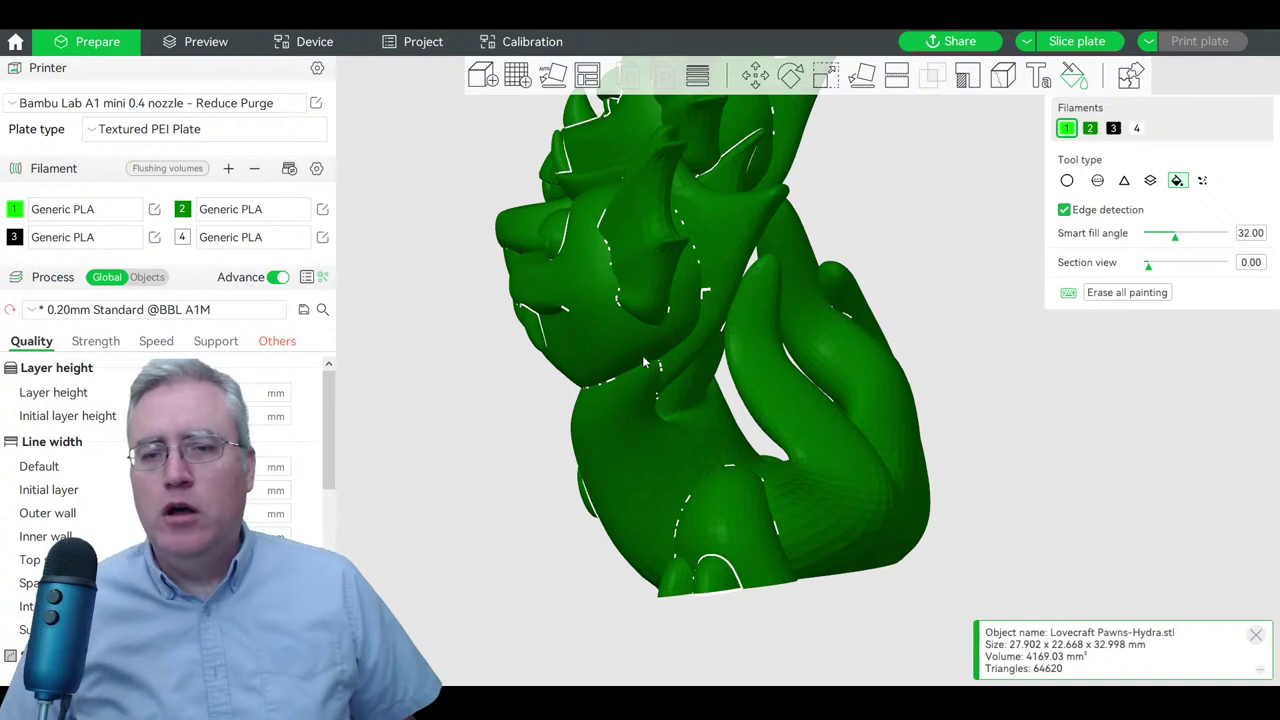
alt+scroll(643, 356, down, 9)
alt+scroll(645, 362, up, 1)
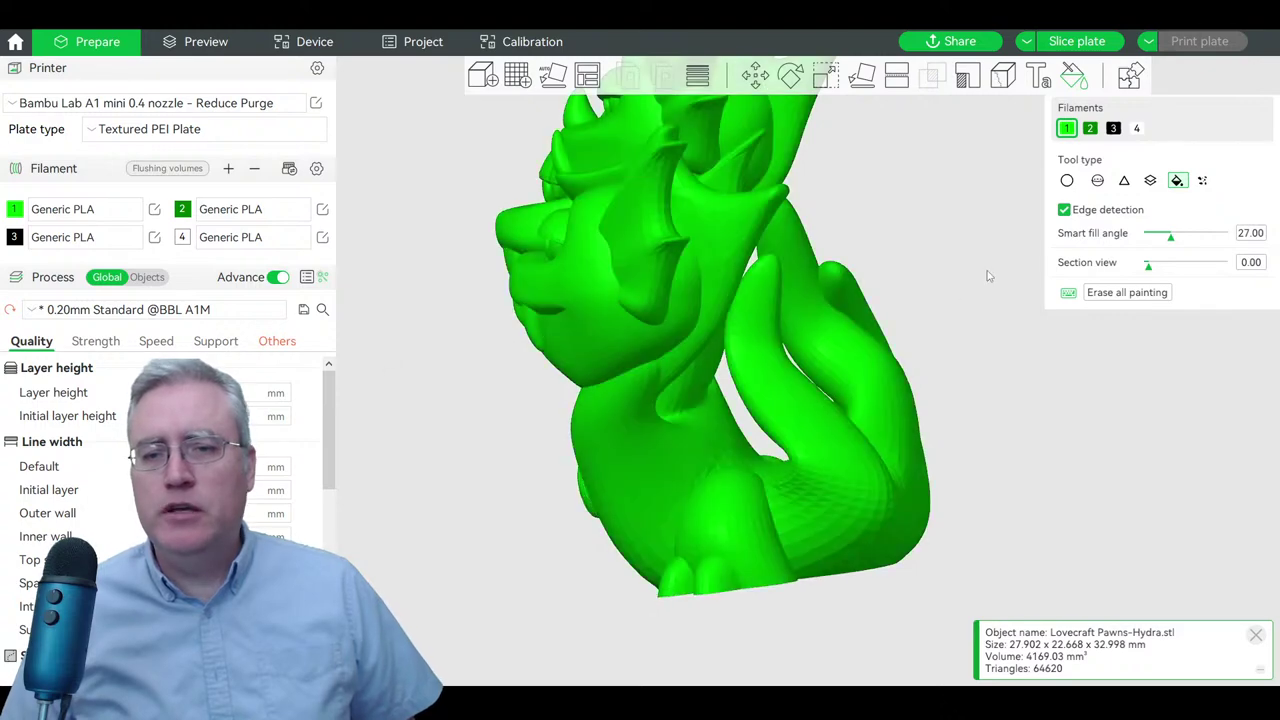
- Fill the first head's opposite ear frill, including its edges, with dark green filament 2 at smart fill angle 27
drag(978, 281, 908, 283)
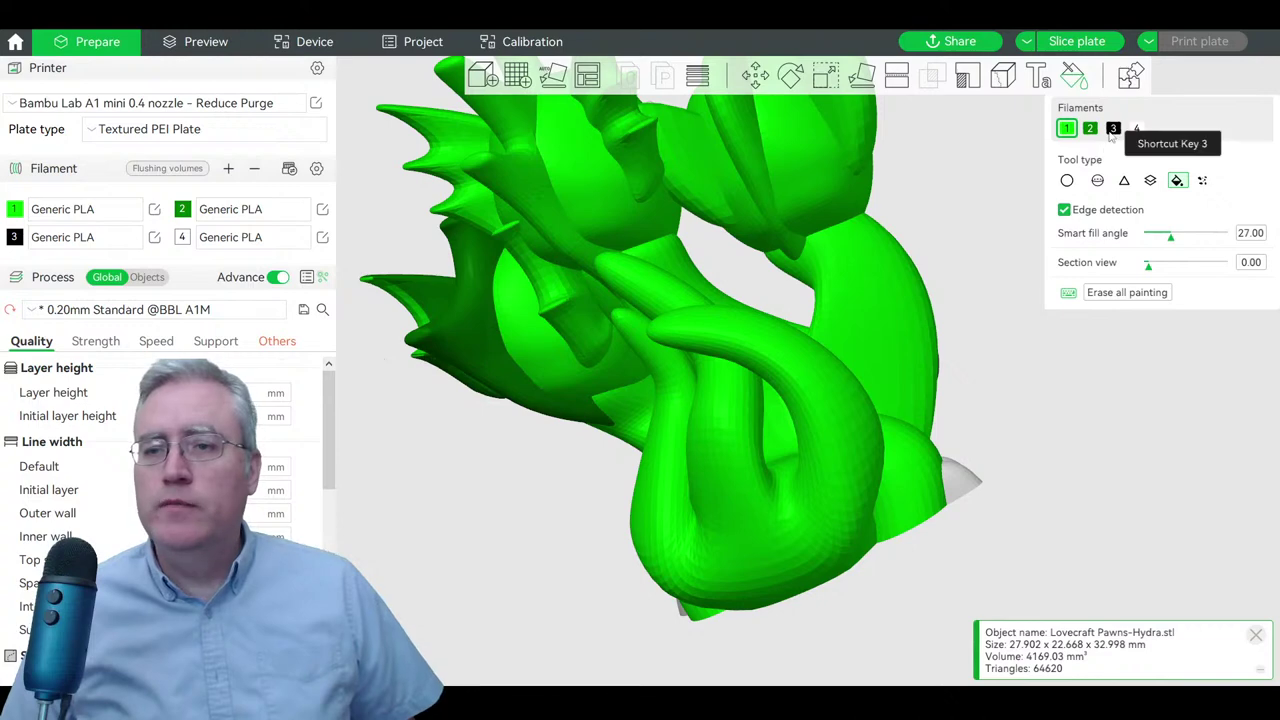
key(2)
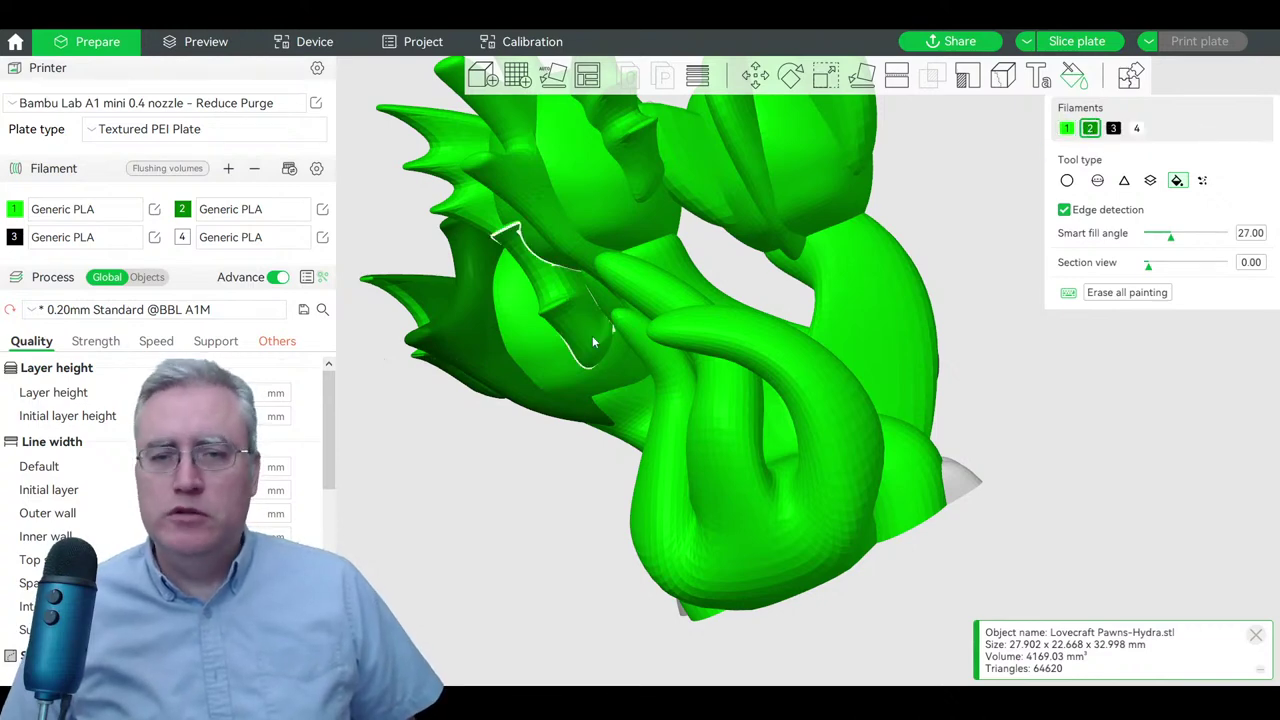
drag(842, 243, 703, 187)
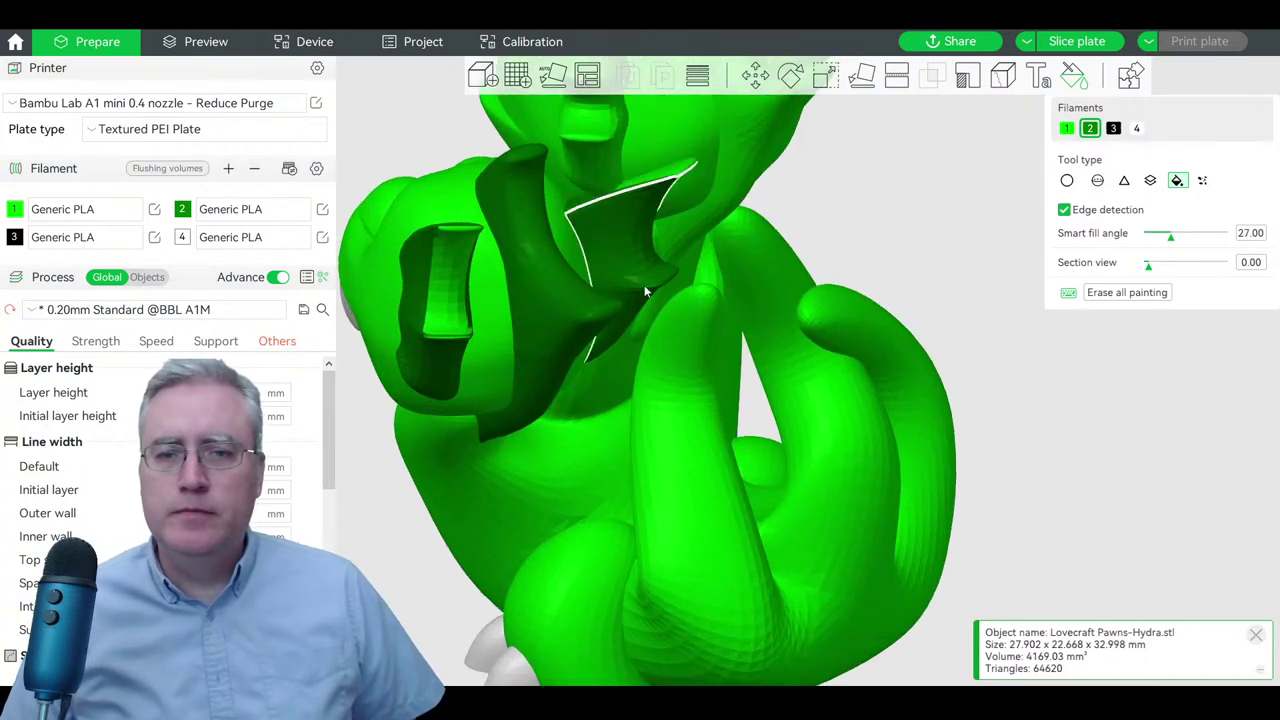
drag(631, 264, 722, 291)
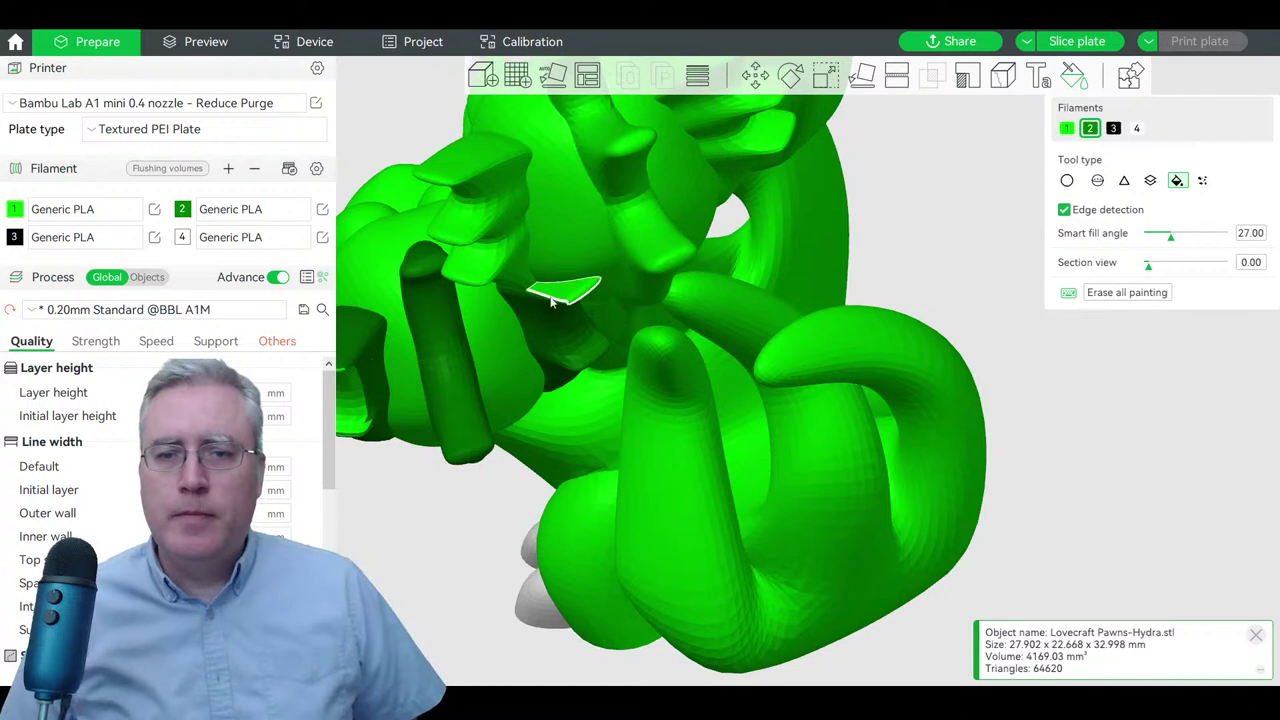
drag(950, 192, 957, 204)
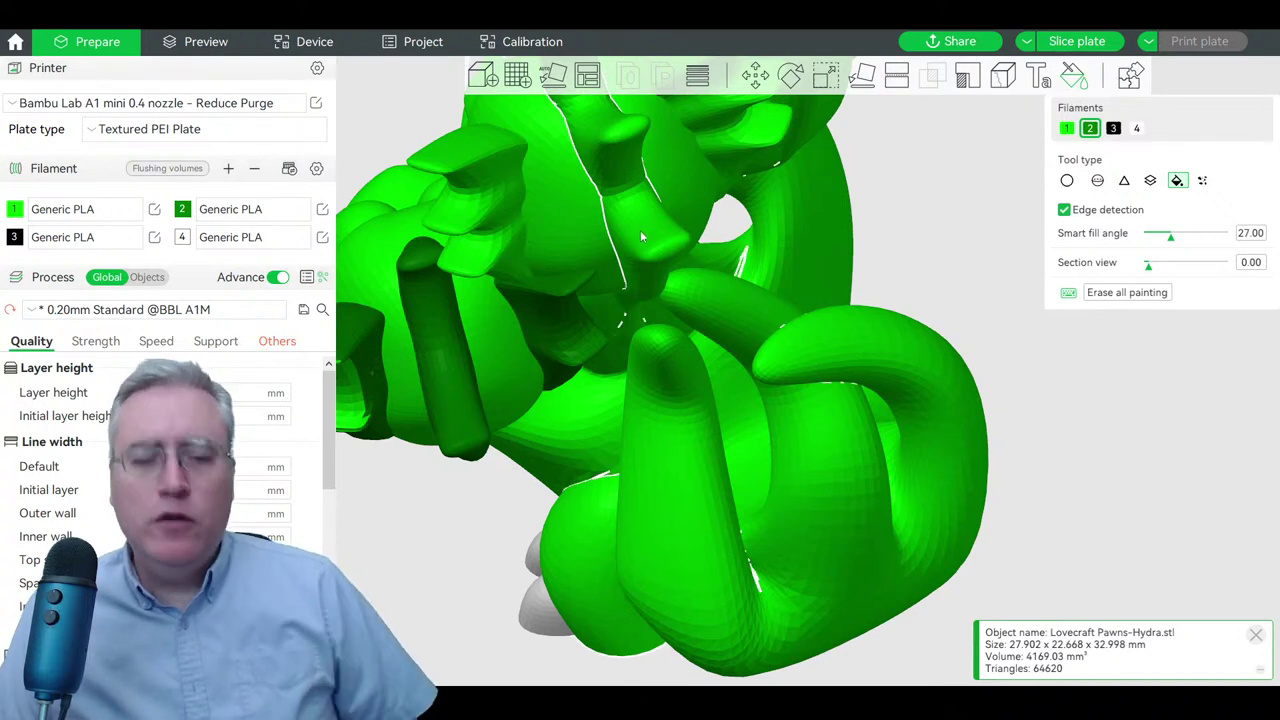
- Reduce the smart fill angle to 8 and fill the frill on the back of the neighbouring head dark green
ctrl+scroll(640, 230, down, 8)
ctrl+scroll(641, 238, down, 11)
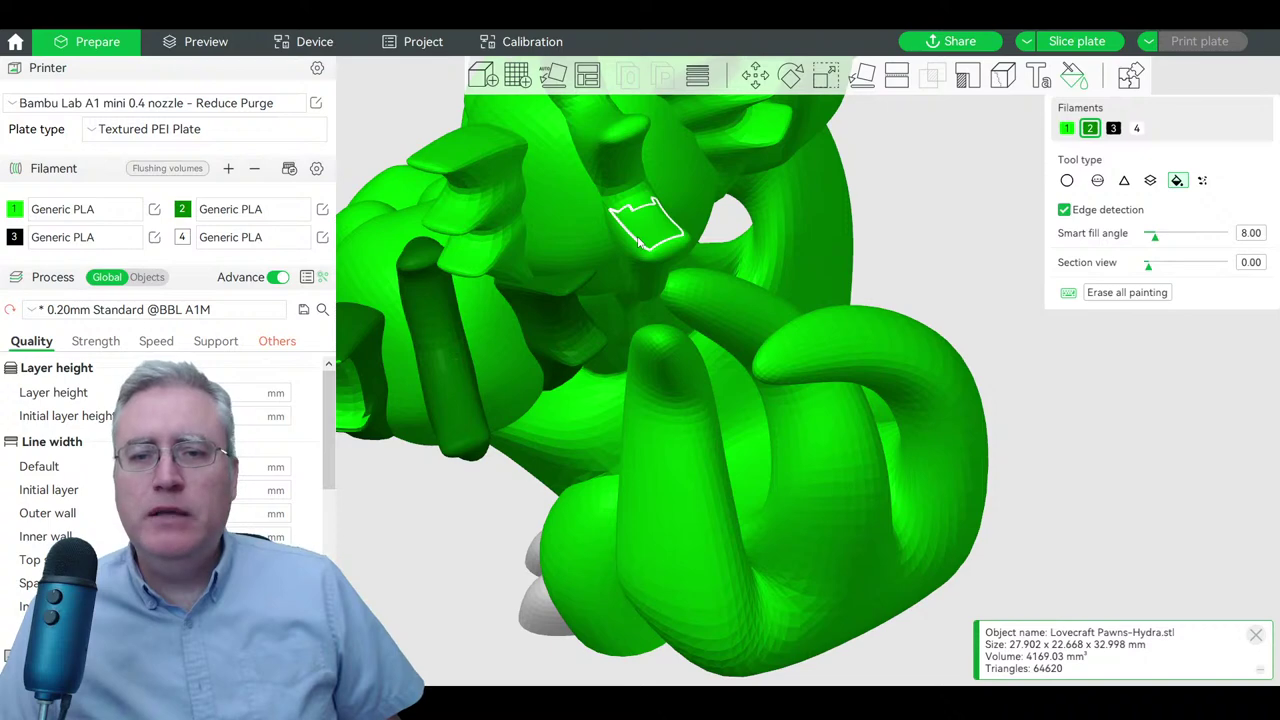
drag(1077, 397, 766, 240)
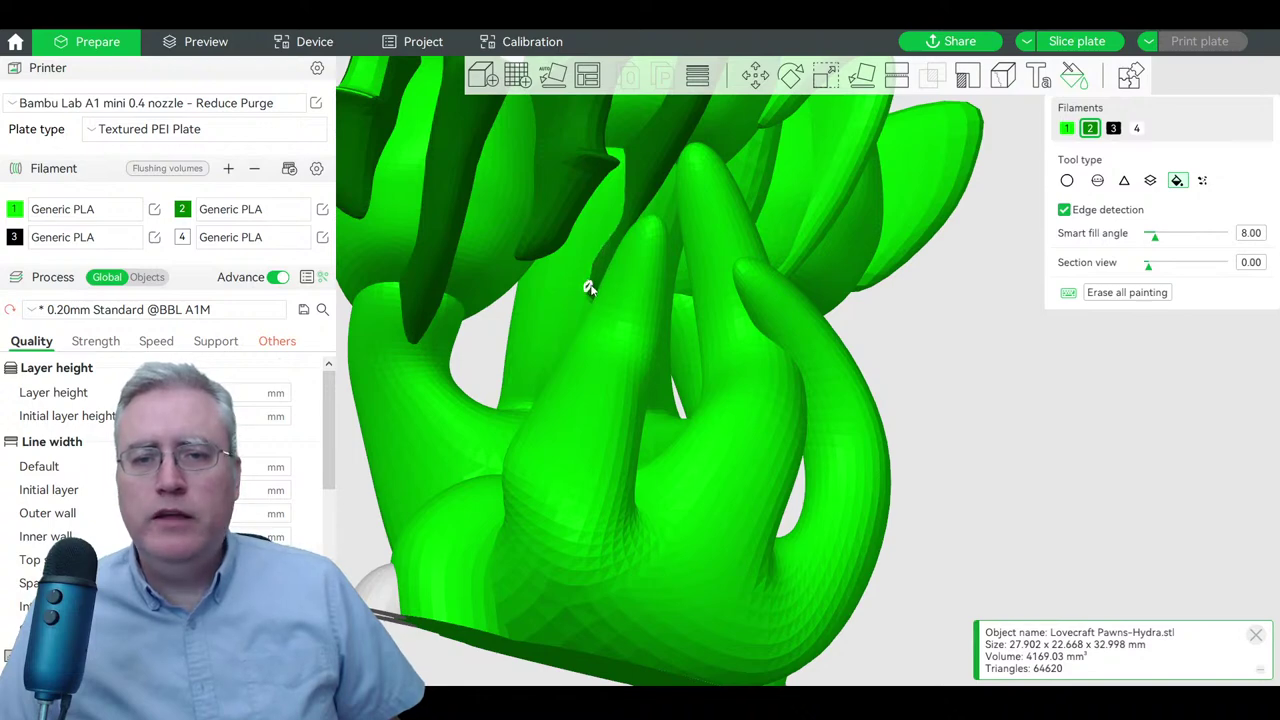
drag(969, 367, 862, 357)
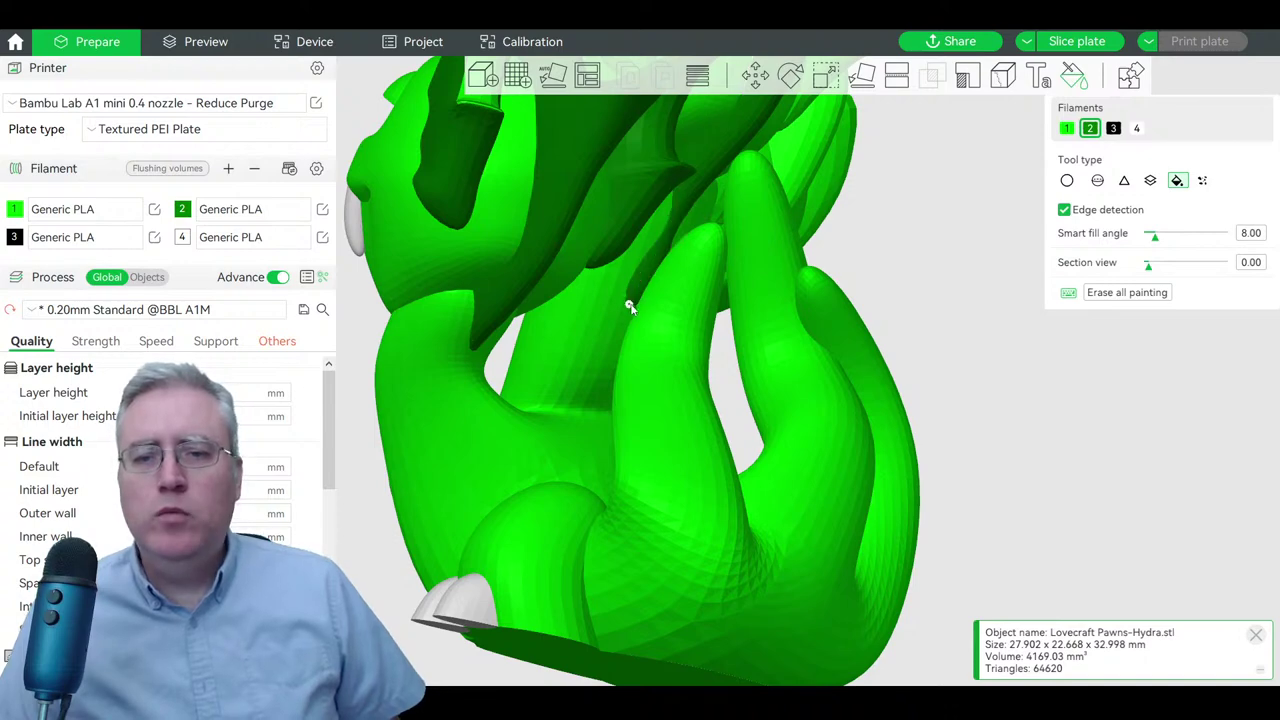
- Raise the smart fill angle to 18 and fill the remaining areas of the middle head's back crest dark green
scroll(965, 378, up, 3)
scroll(1006, 374, up, 3)
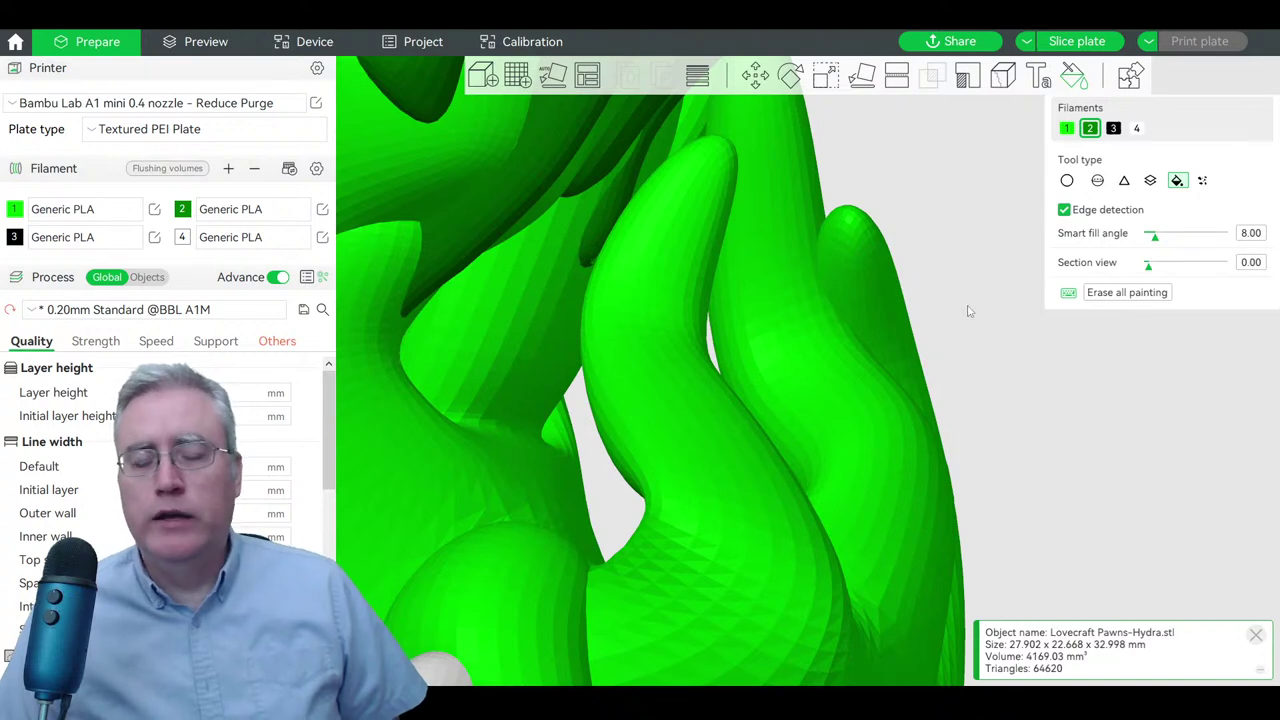
drag(968, 311, 940, 338)
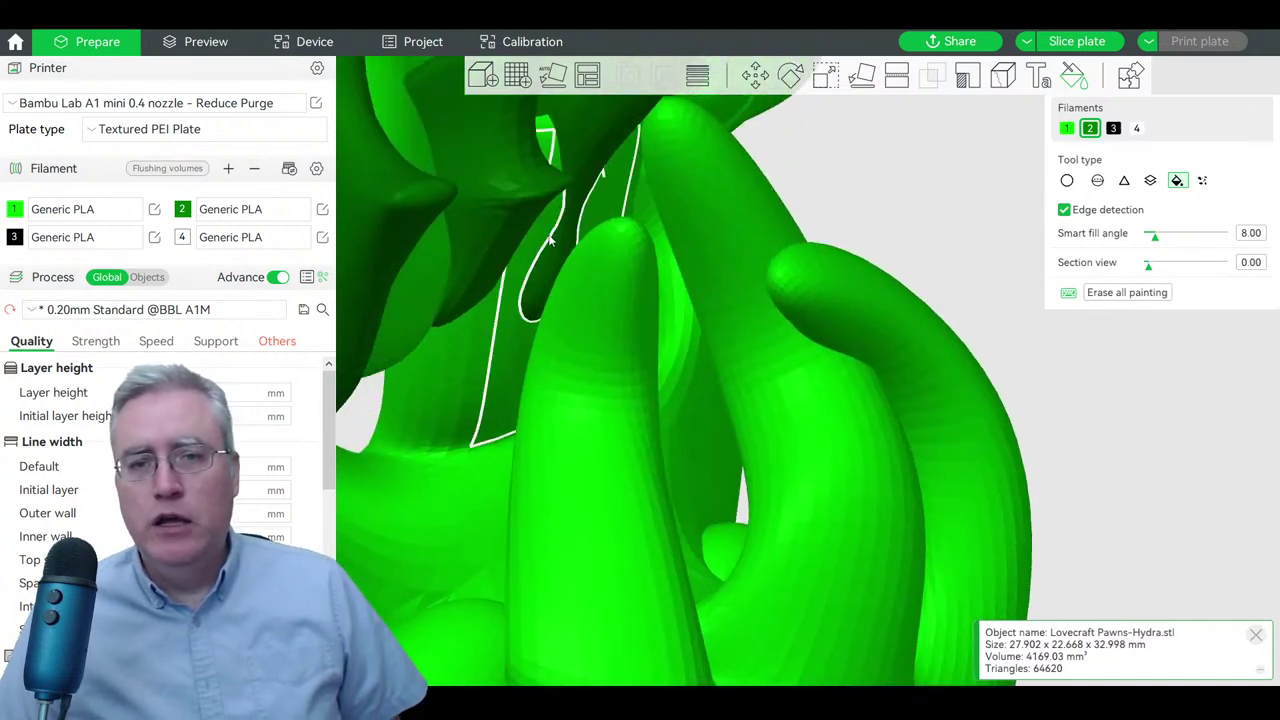
mouse_move(863, 203)
mouse_down()
mouse_move(927, 178)
mouse_move(917, 380)
mouse_move(1014, 391)
mouse_up()
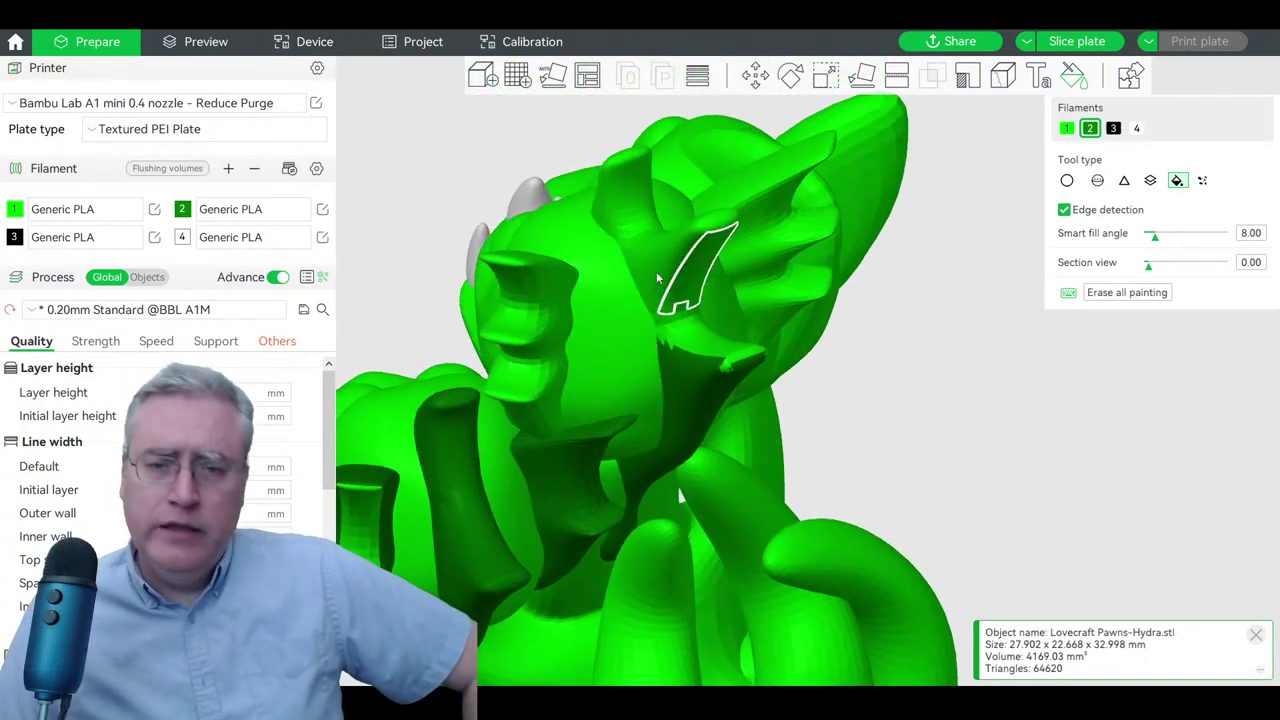
alt+scroll(684, 306, up, 13)
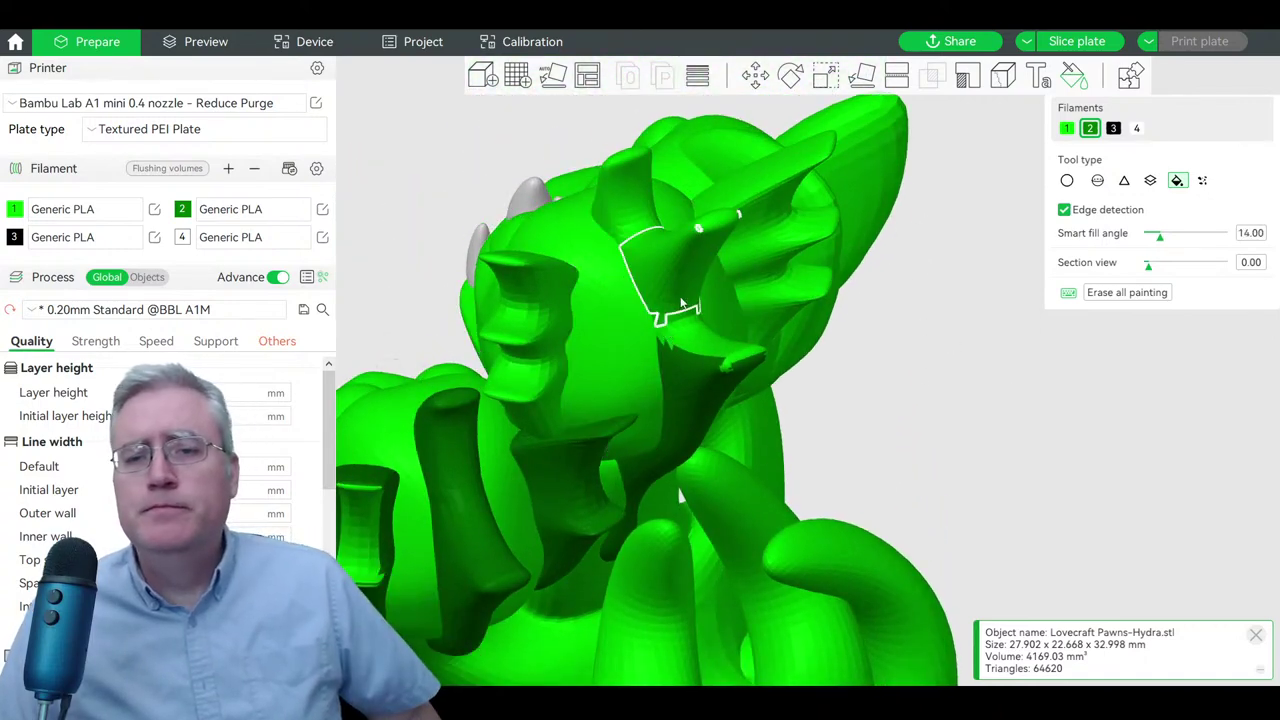
alt+scroll(683, 318, down, 3)
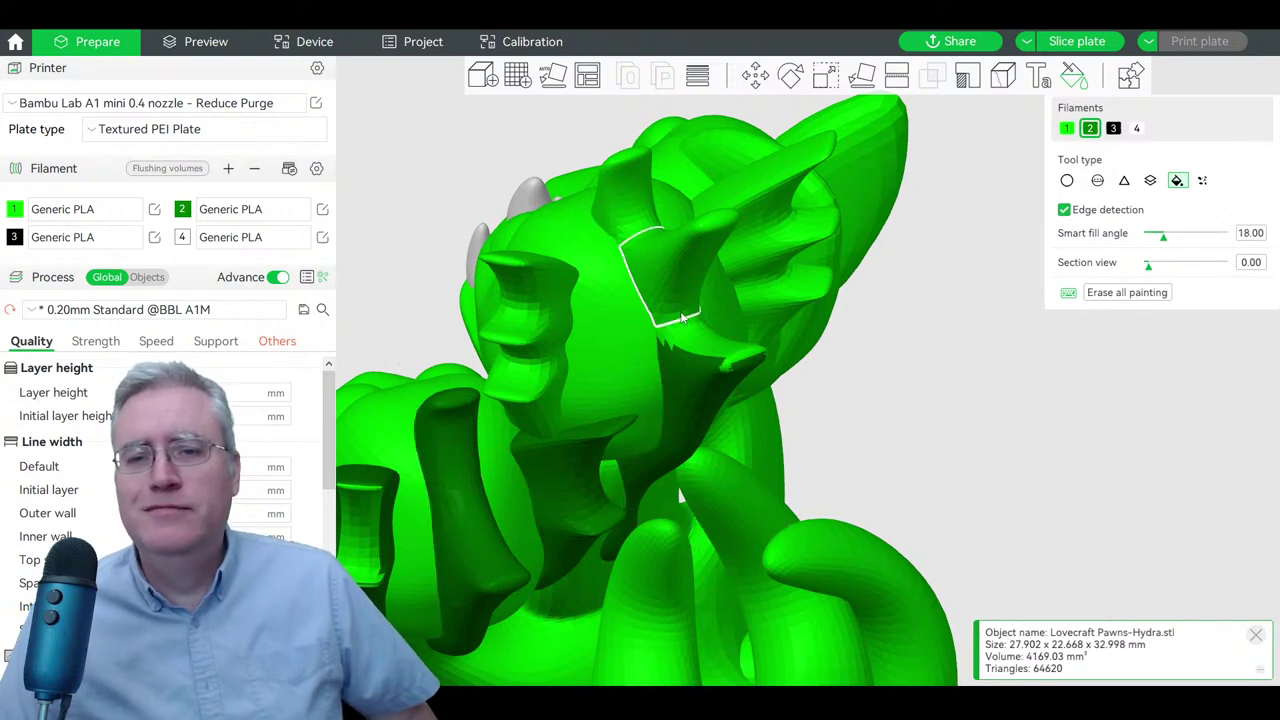
click(683, 318)
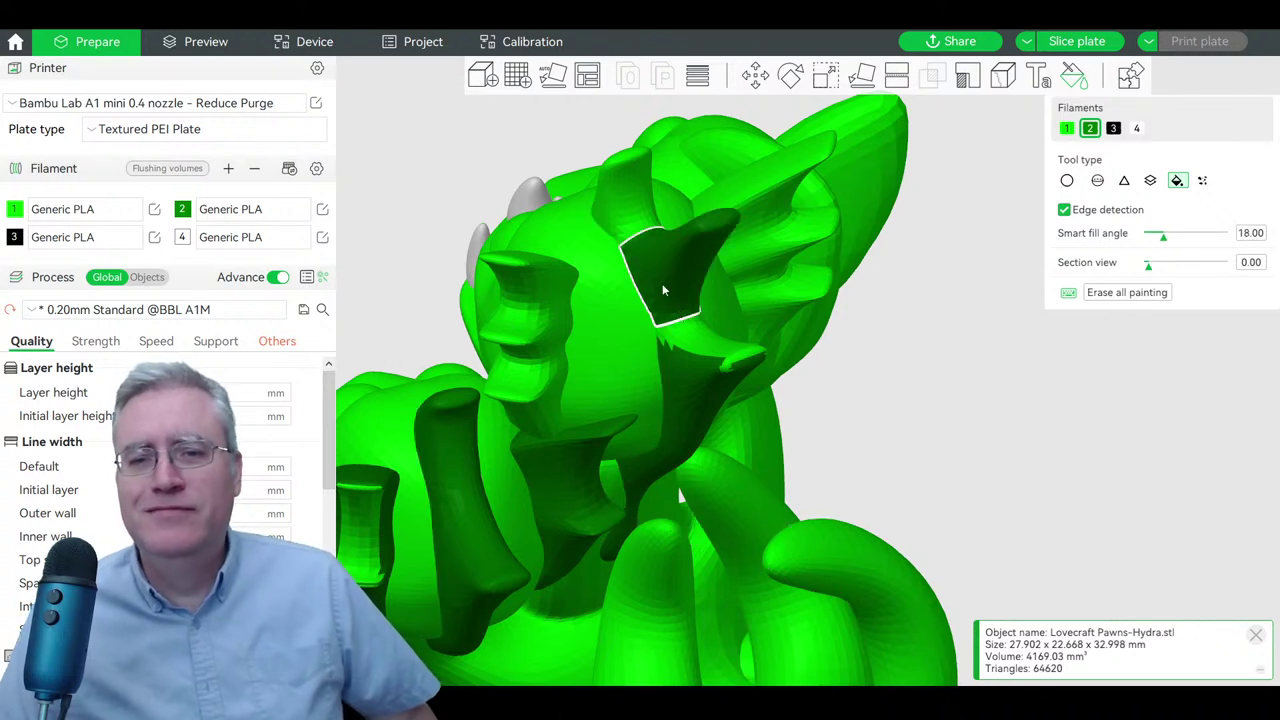
click(692, 347)
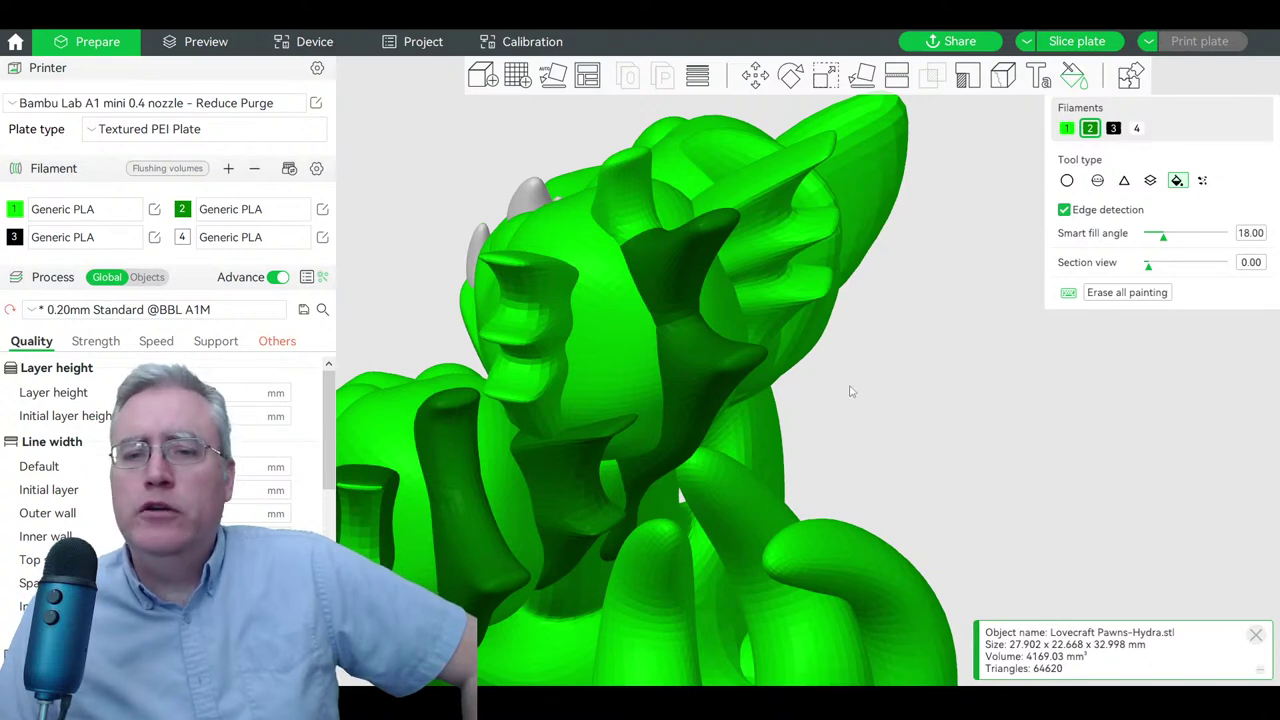
- Fill the main surfaces of the middle head's ear frill facing the third head dark green at smart fill angle 18
mouse_move(826, 398)
mouse_down()
mouse_move(889, 397)
mouse_move(832, 265)
mouse_up()
click(835, 265)
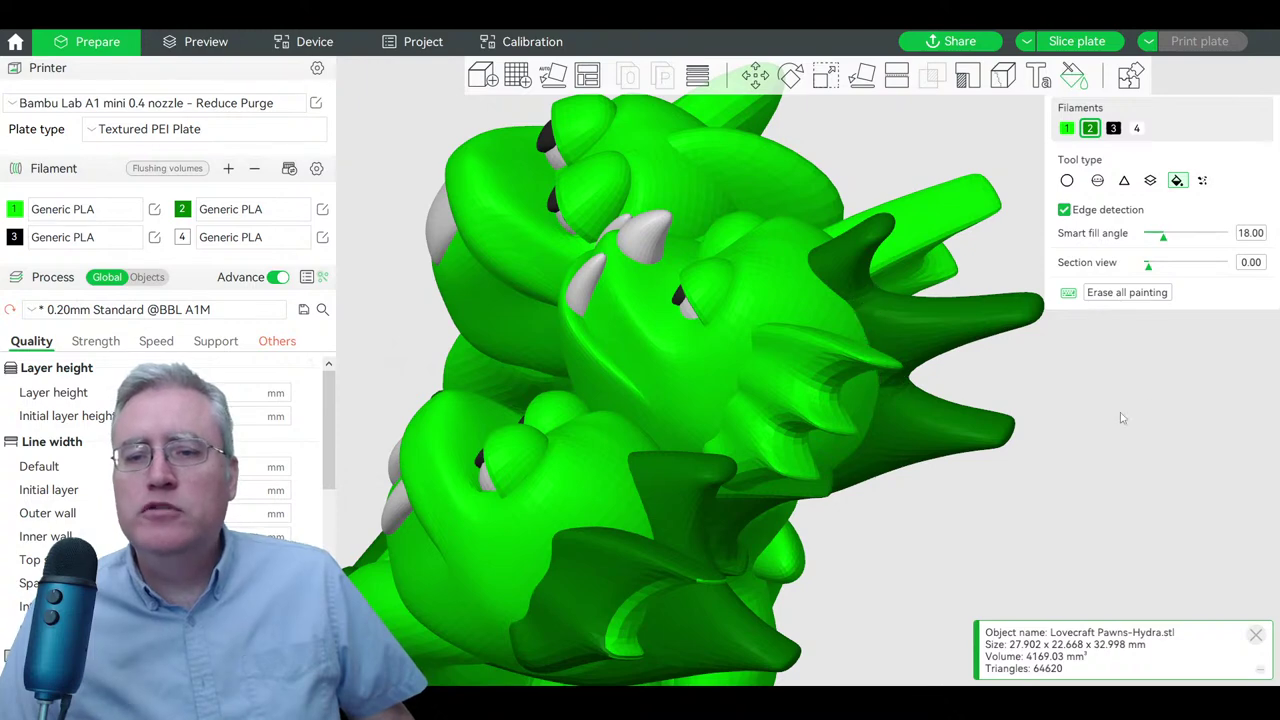
drag(1043, 414, 1048, 429)
drag(663, 337, 590, 378)
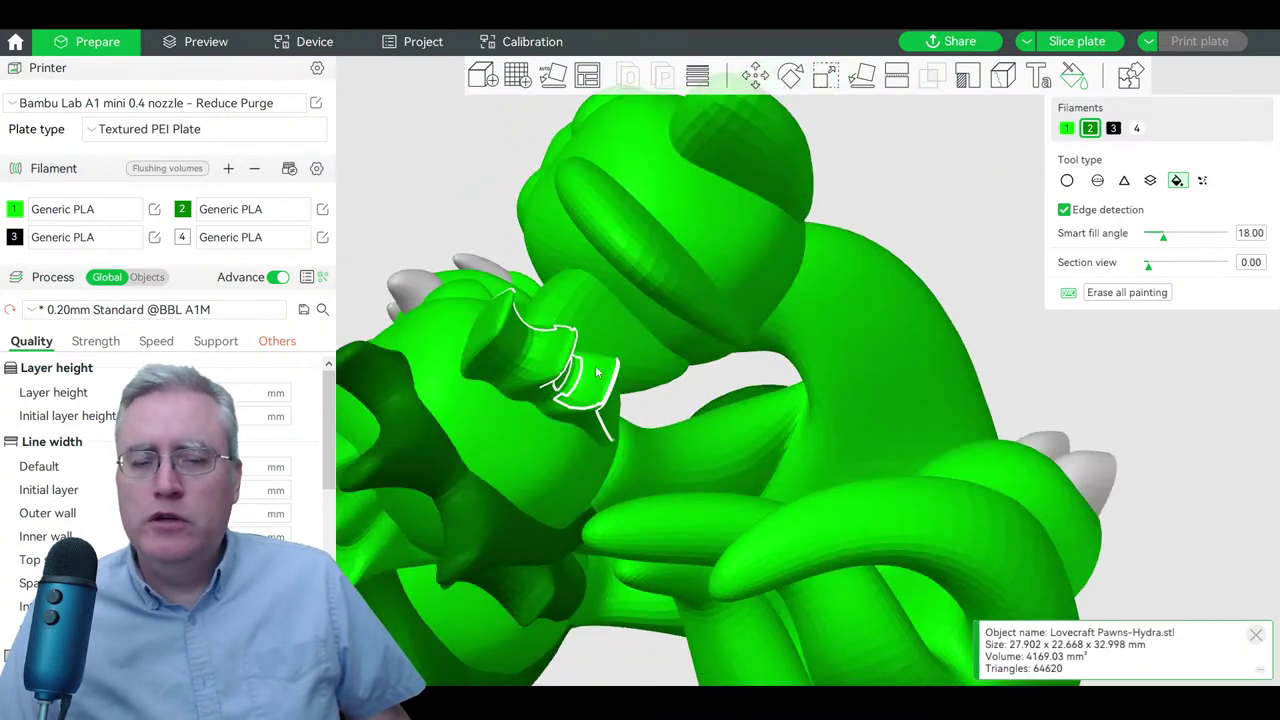
click(536, 400)
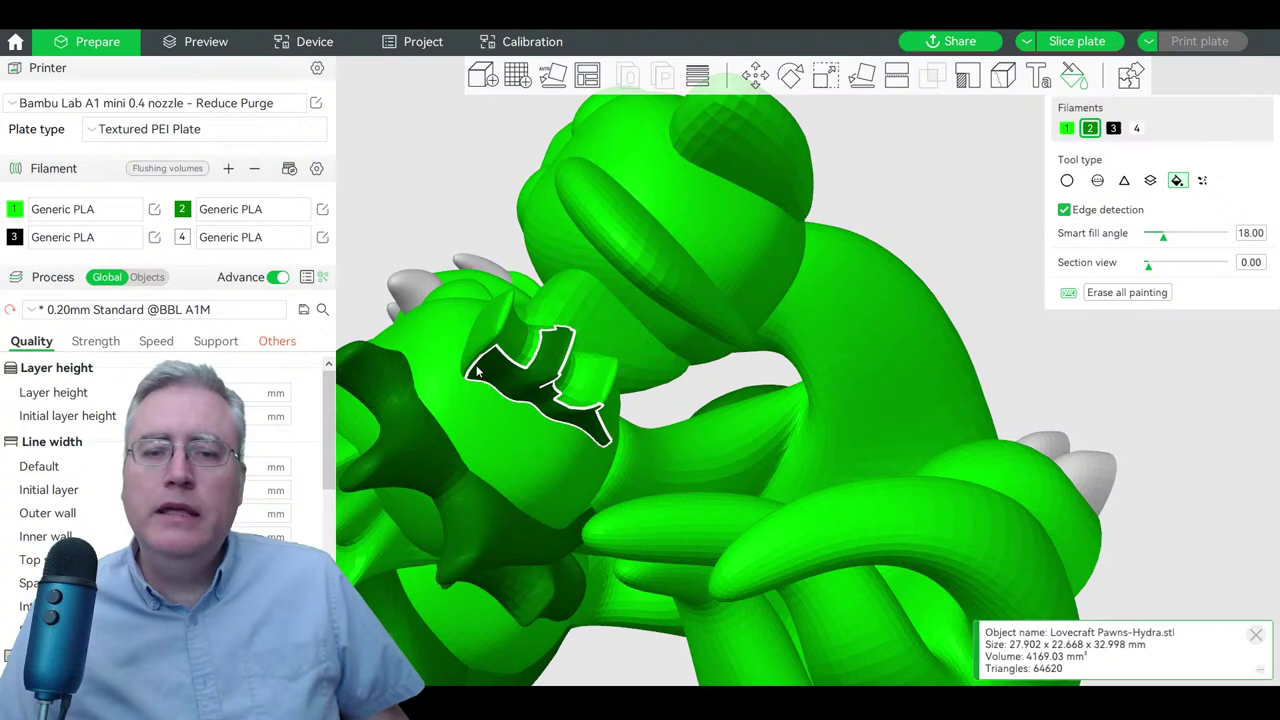
click(470, 364)
drag(997, 263, 1028, 306)
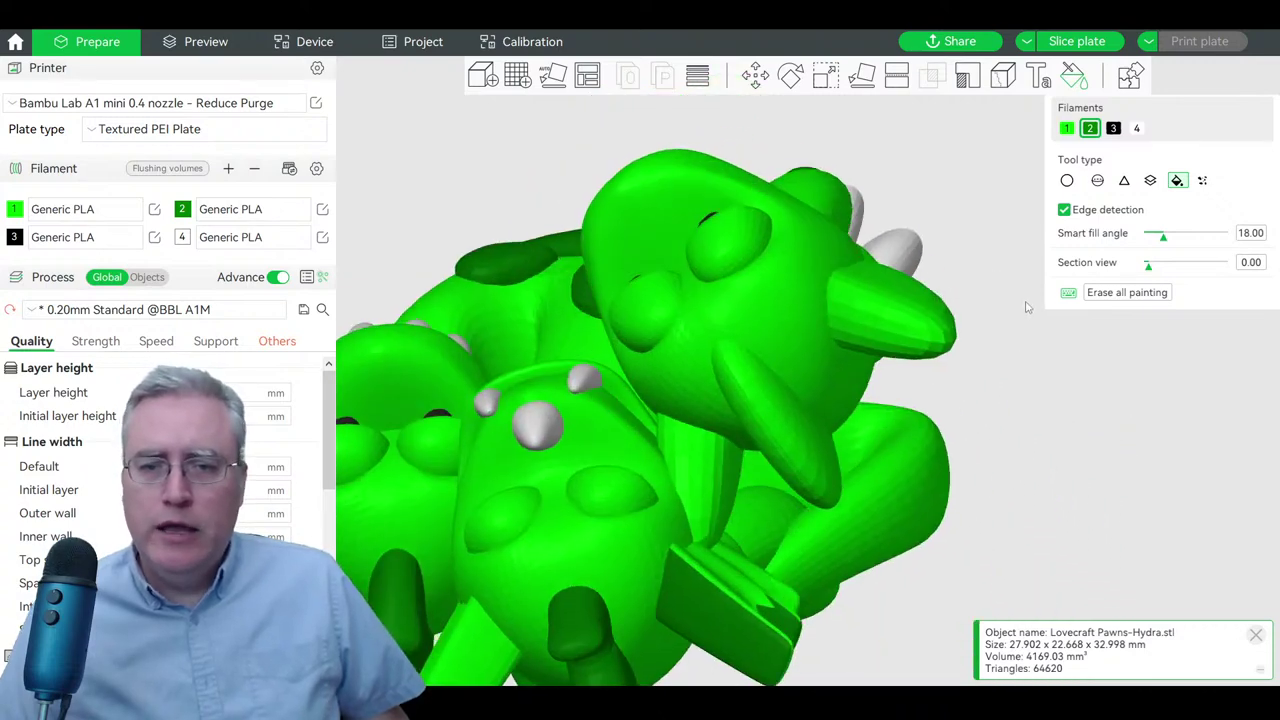
click(706, 568)
drag(1014, 480, 986, 487)
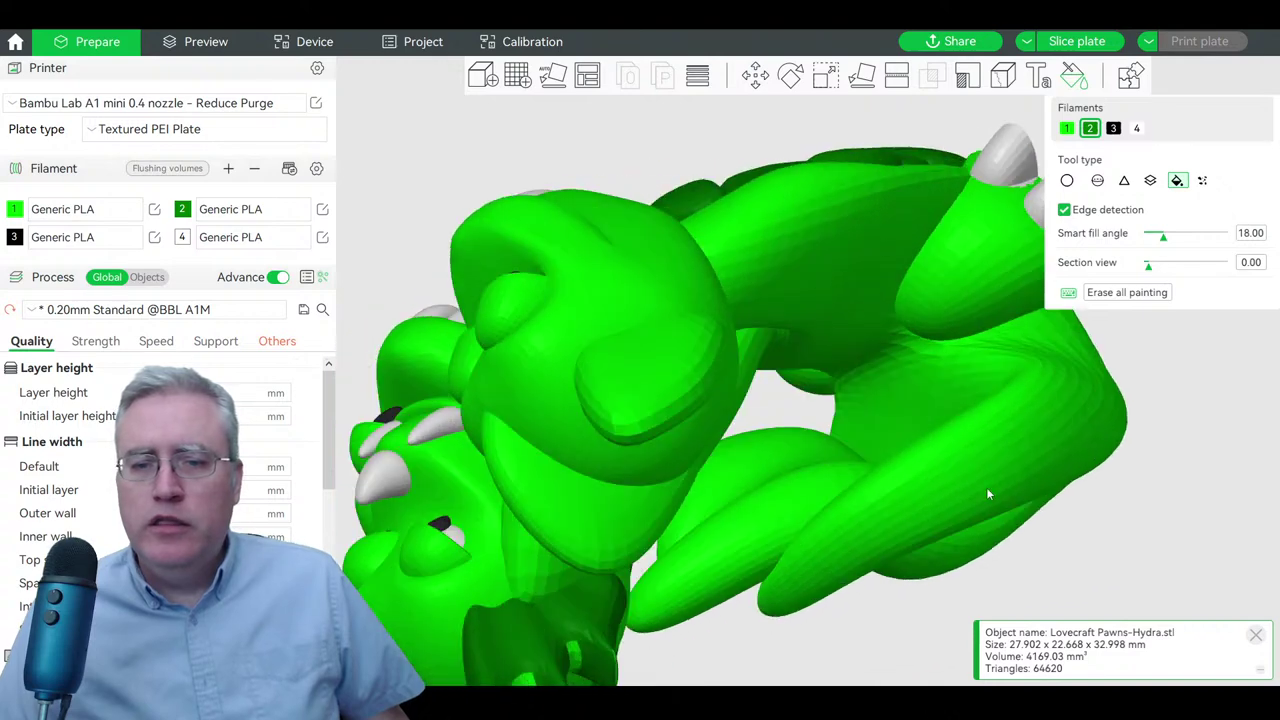
click(512, 643)
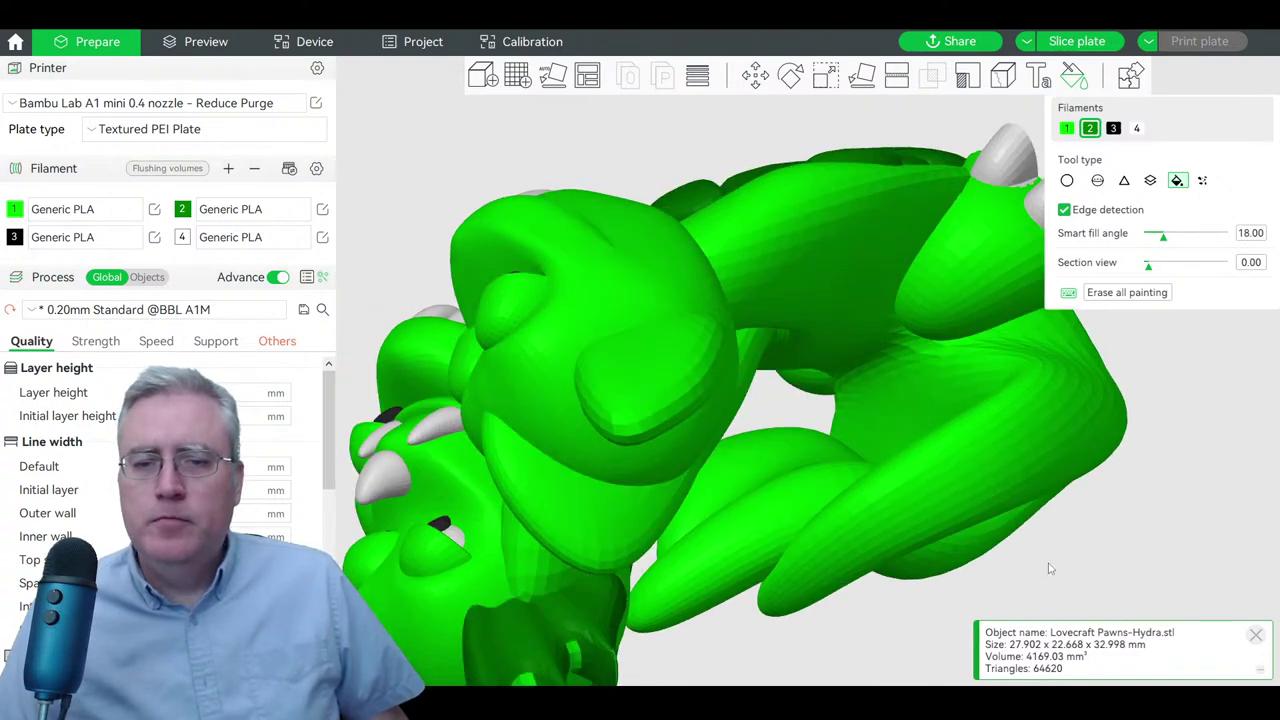
- Fill the third head's central crest and its edges dark green, using smart fill angles of 16, 13 and 15
drag(1050, 568, 1038, 518)
alt+scroll(778, 431, down, 1)
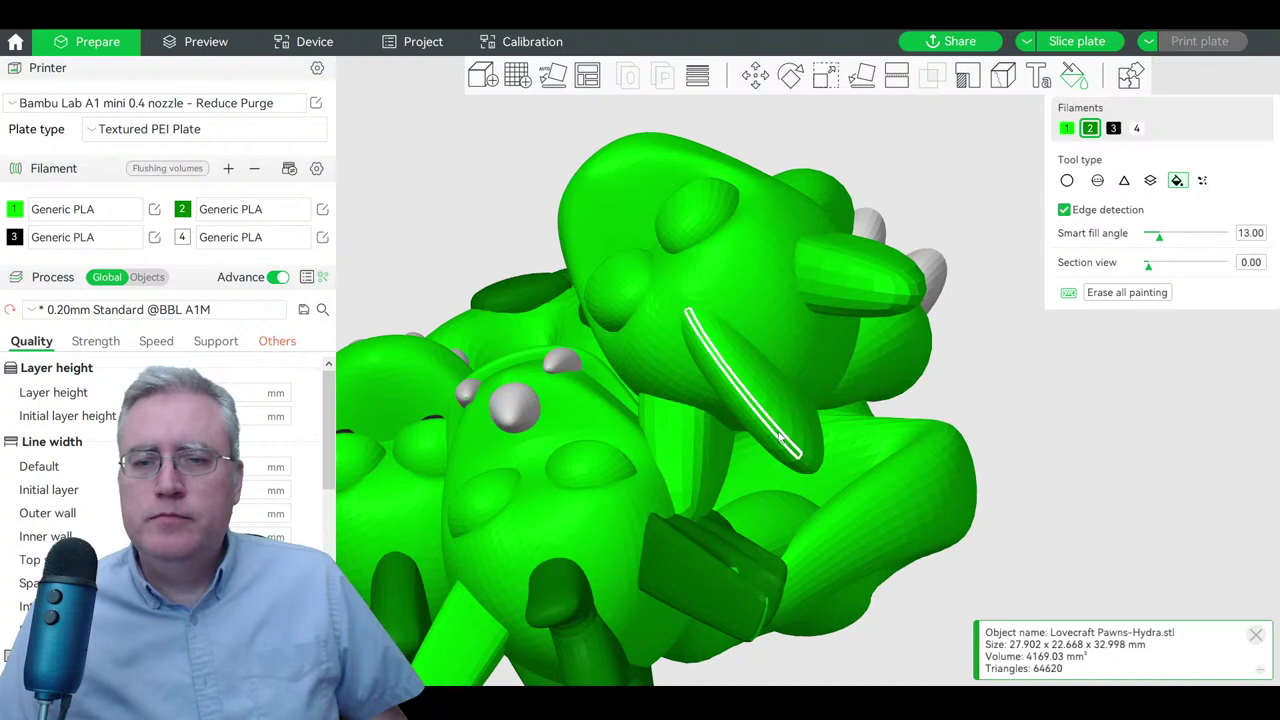
alt+scroll(778, 431, up, 1)
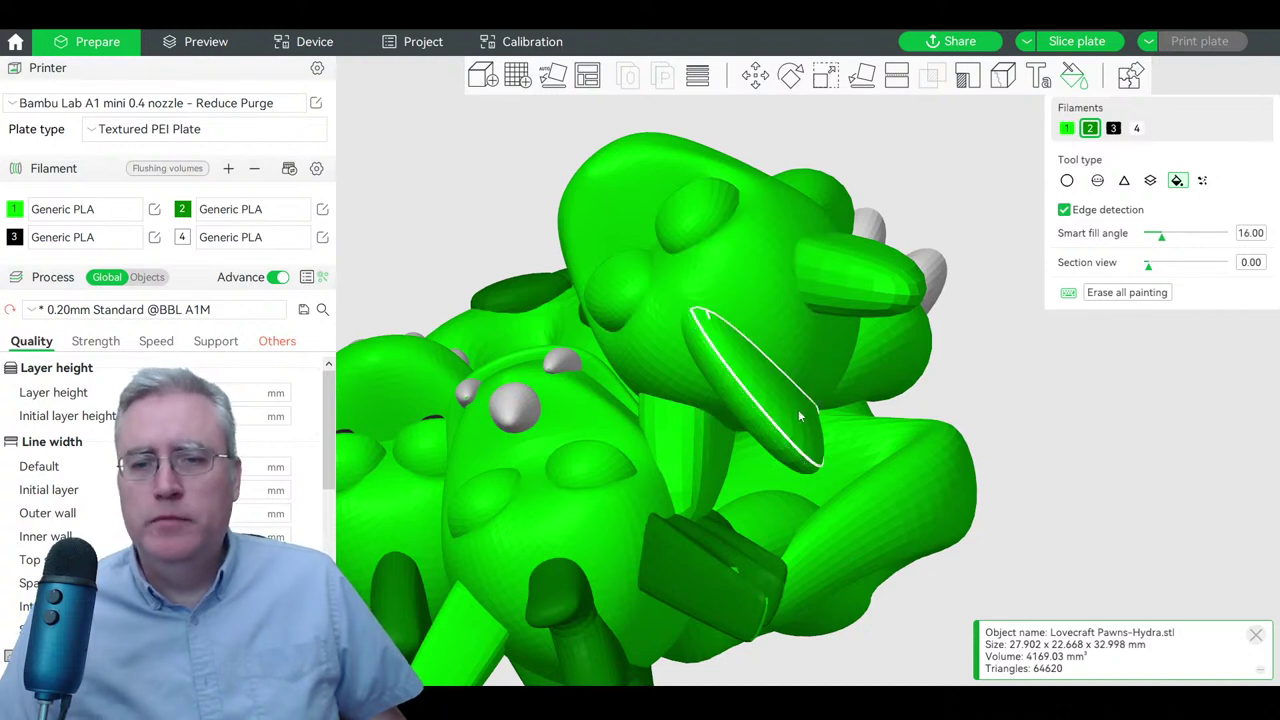
click(770, 432)
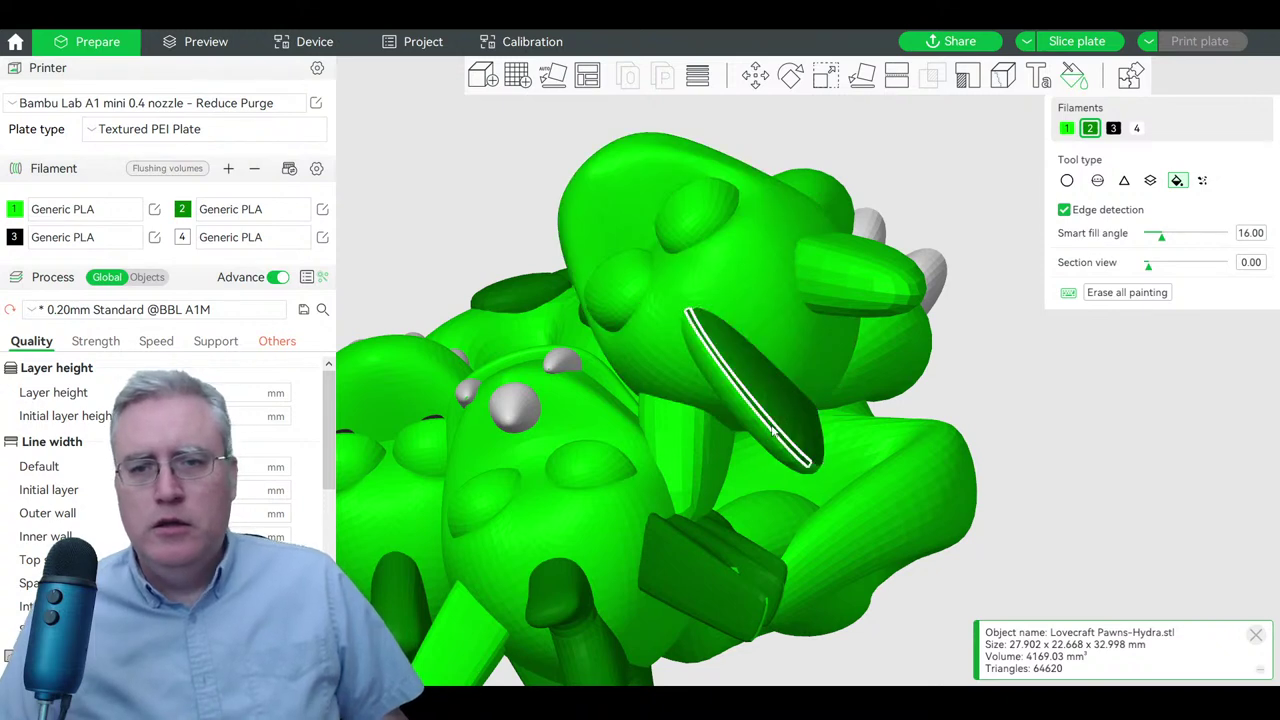
alt+scroll(767, 443, down, 3)
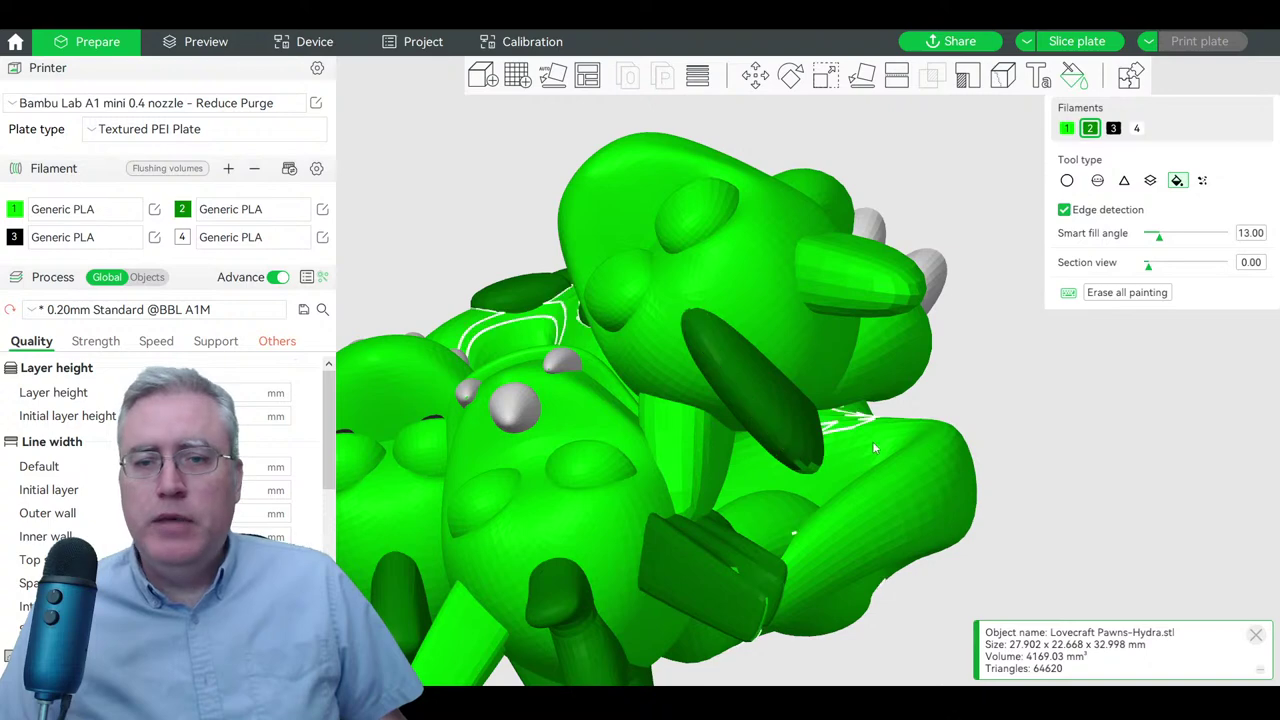
mouse_move(872, 441)
mouse_down()
mouse_move(1030, 378)
mouse_move(765, 260)
mouse_up()
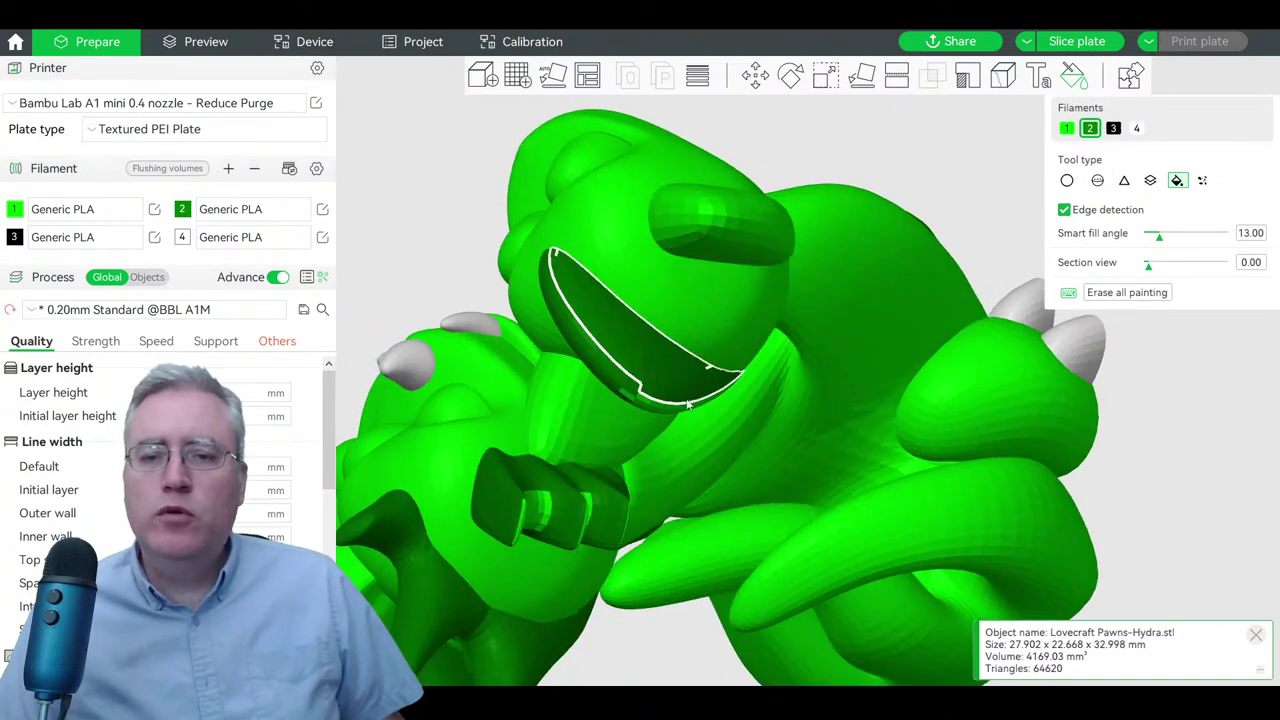
drag(746, 432, 765, 347)
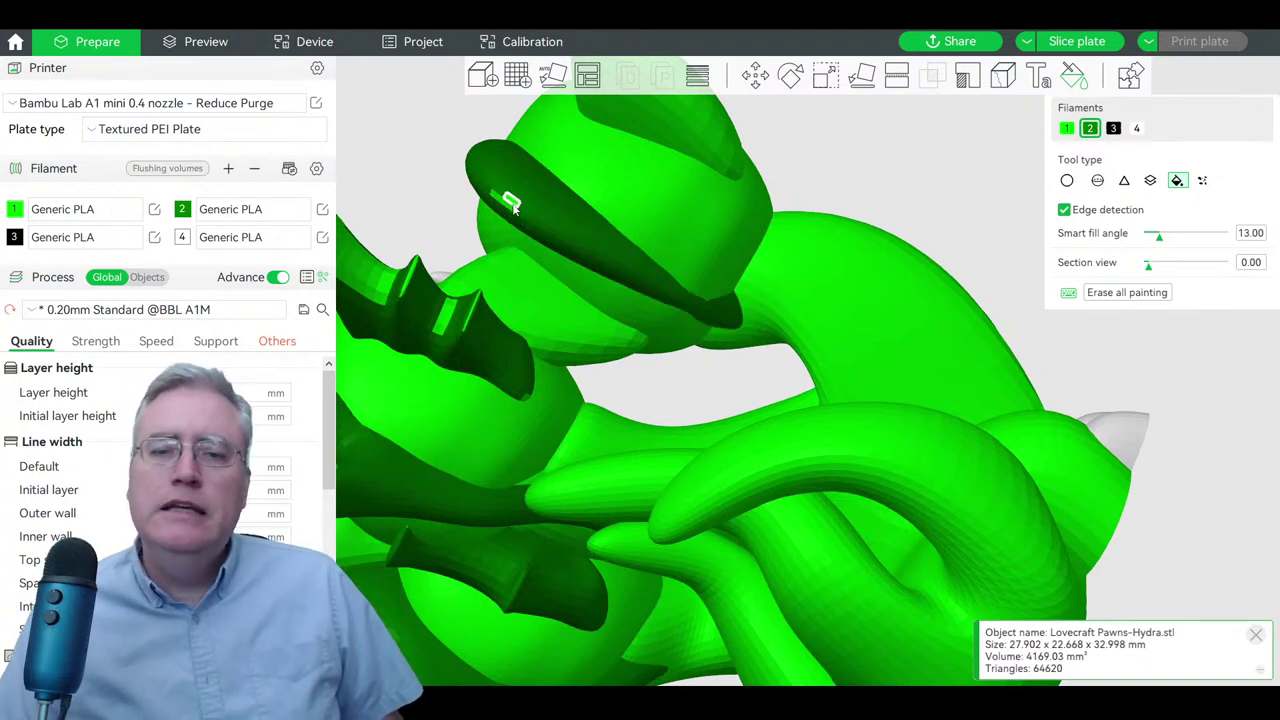
alt+scroll(513, 207, up, 4)
alt+scroll(513, 207, down, 2)
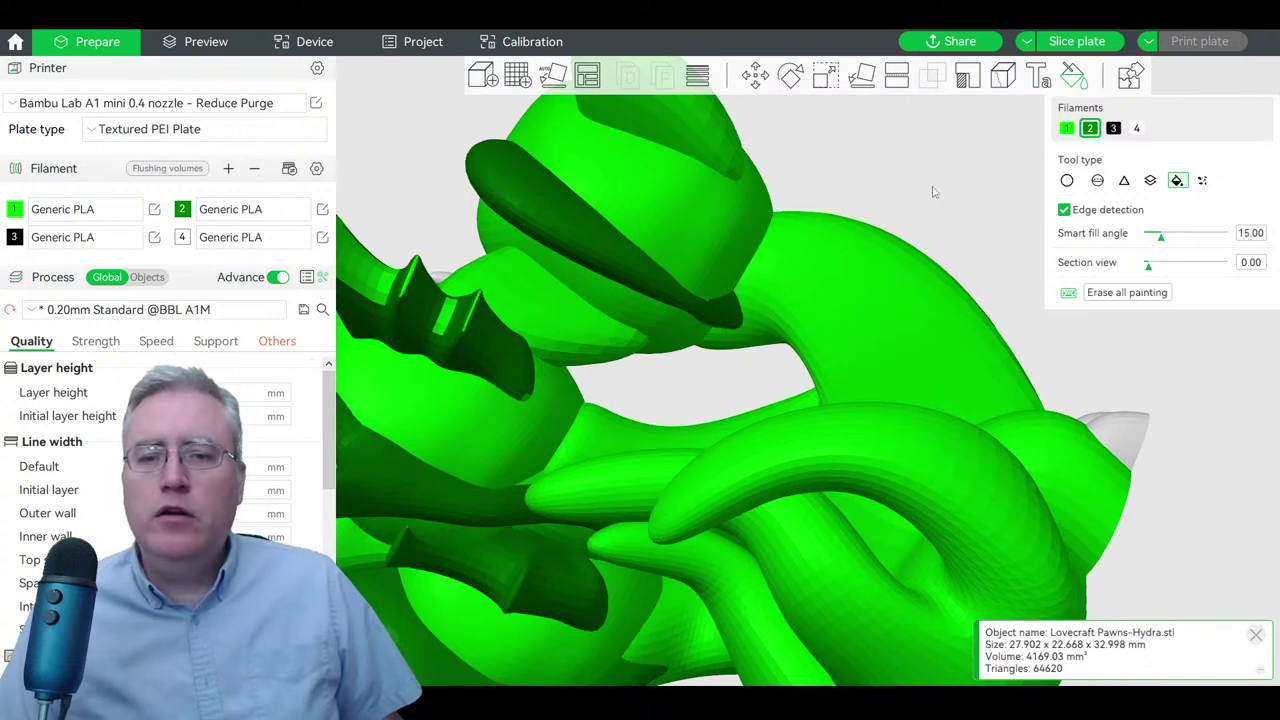
- Fill both rounded ears of the third head dark green, raising the smart fill angle to 29 for their edges
drag(934, 192, 700, 336)
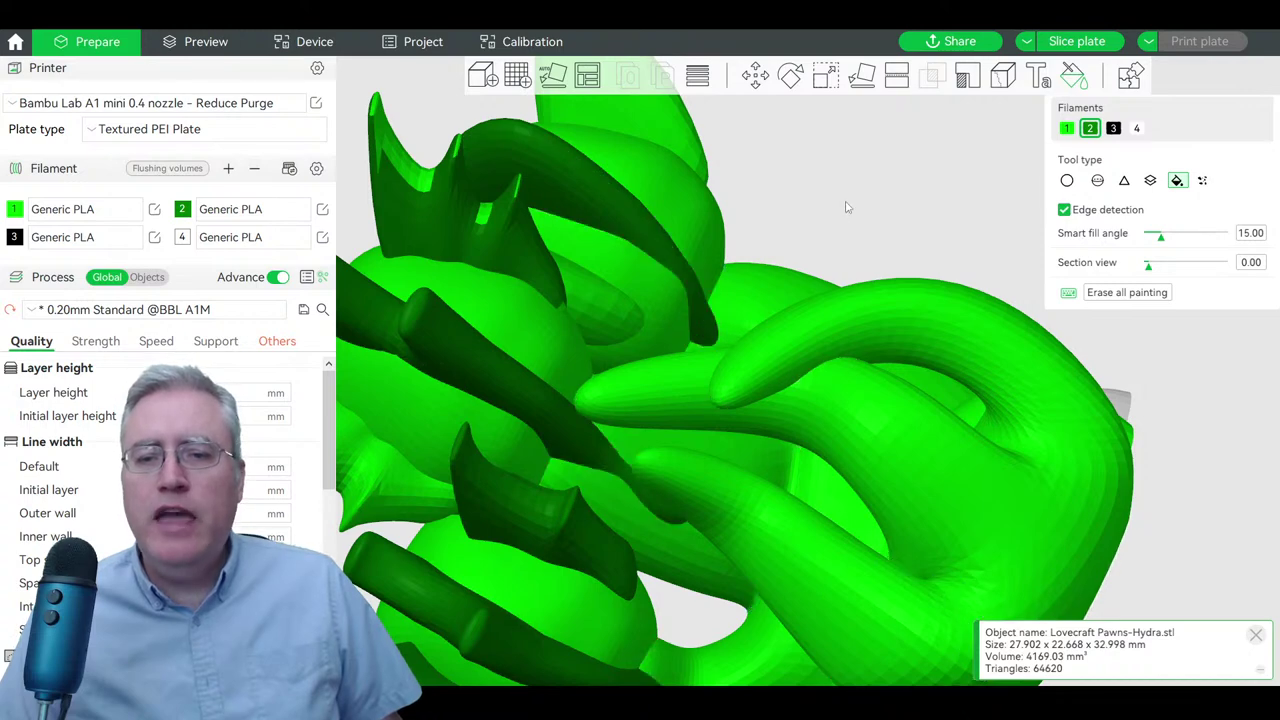
drag(846, 207, 788, 246)
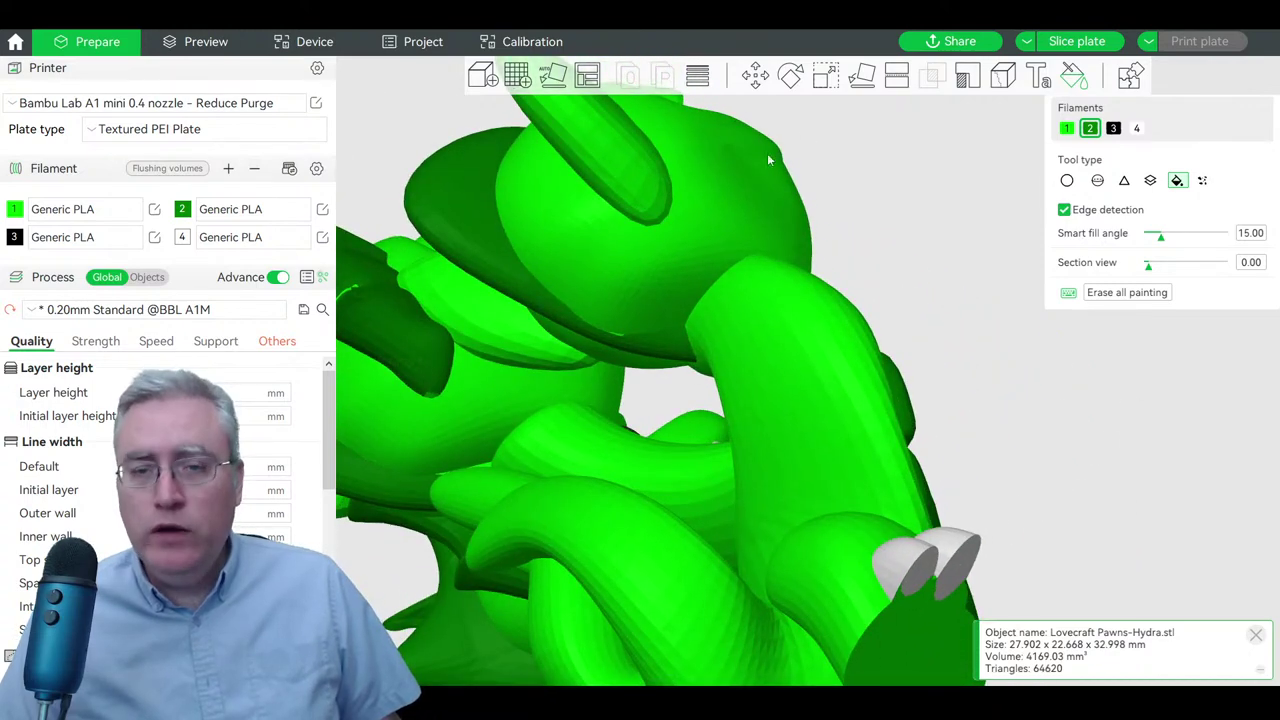
mouse_move(795, 150)
mouse_down()
mouse_move(835, 145)
mouse_move(674, 239)
mouse_up()
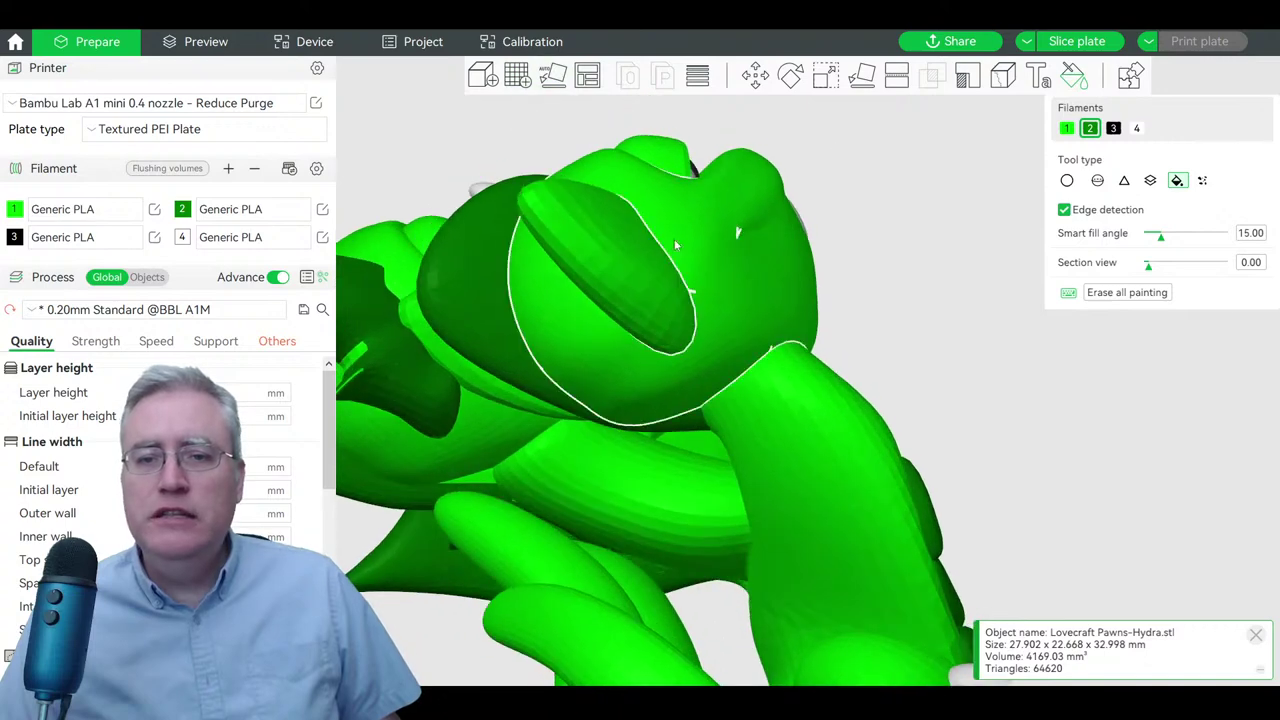
click(637, 262)
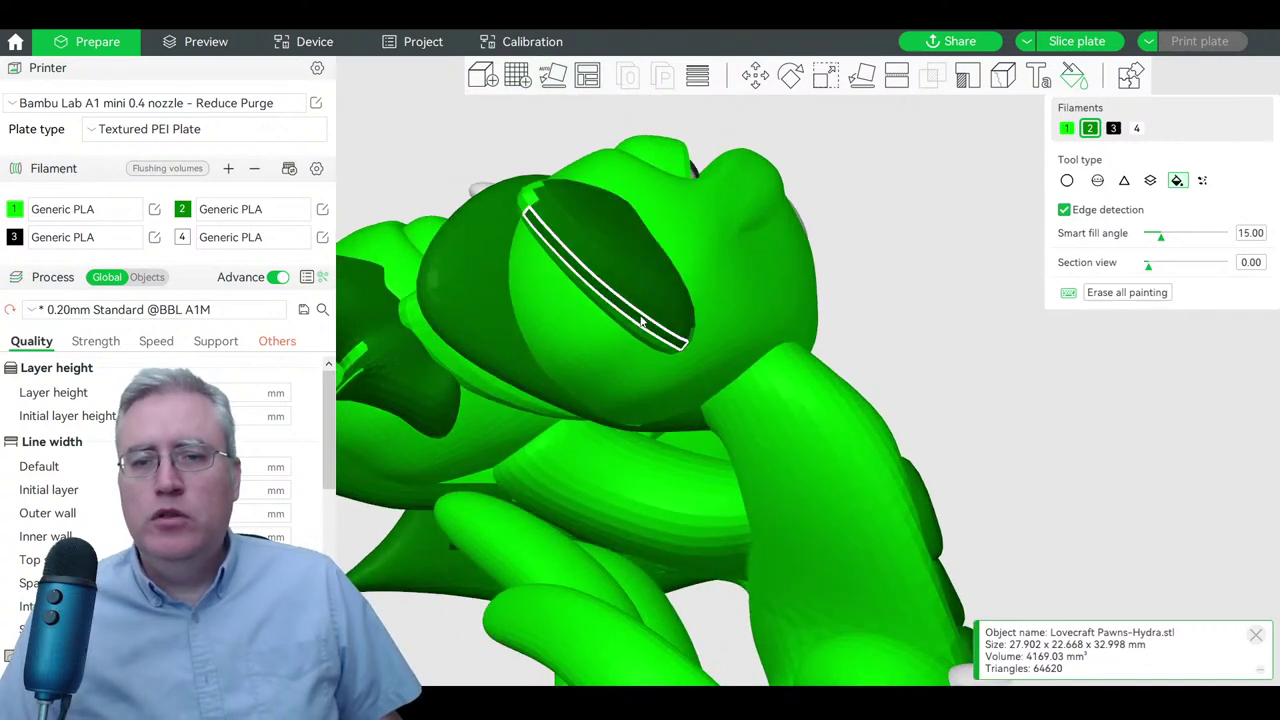
alt+scroll(648, 338, up, 1)
alt+scroll(647, 338, up, 10)
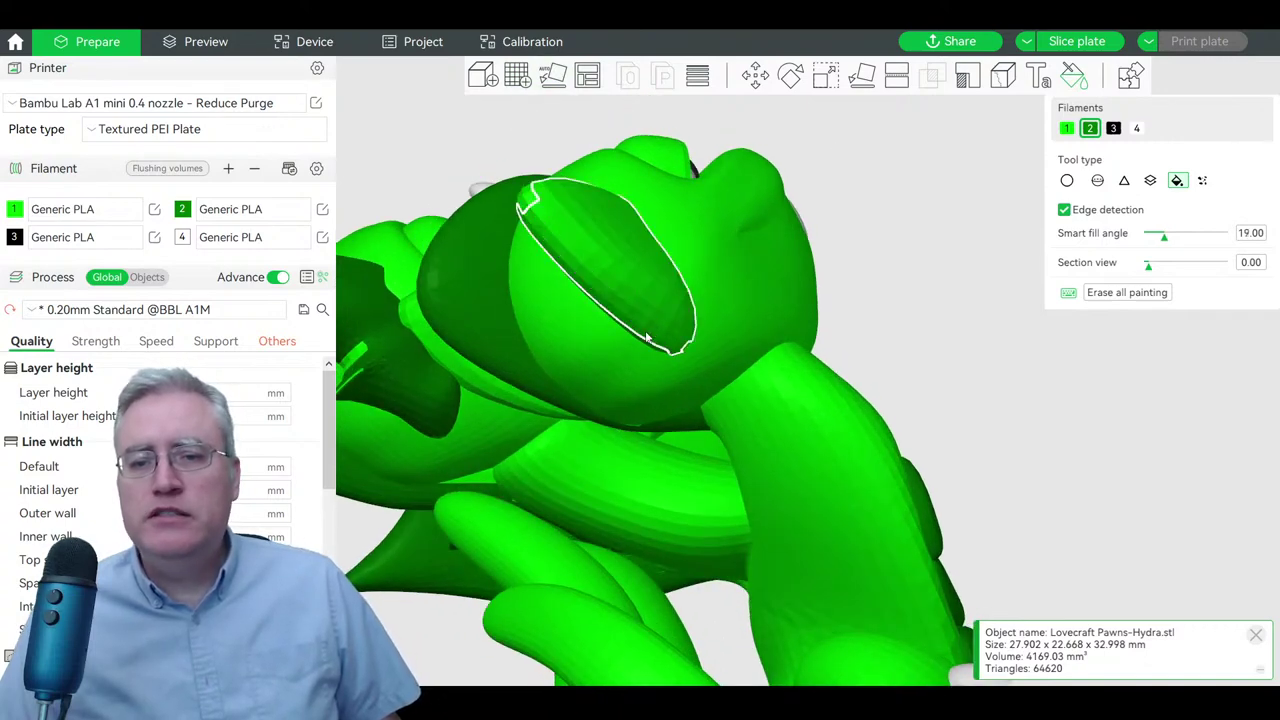
alt+scroll(646, 336, up, 3)
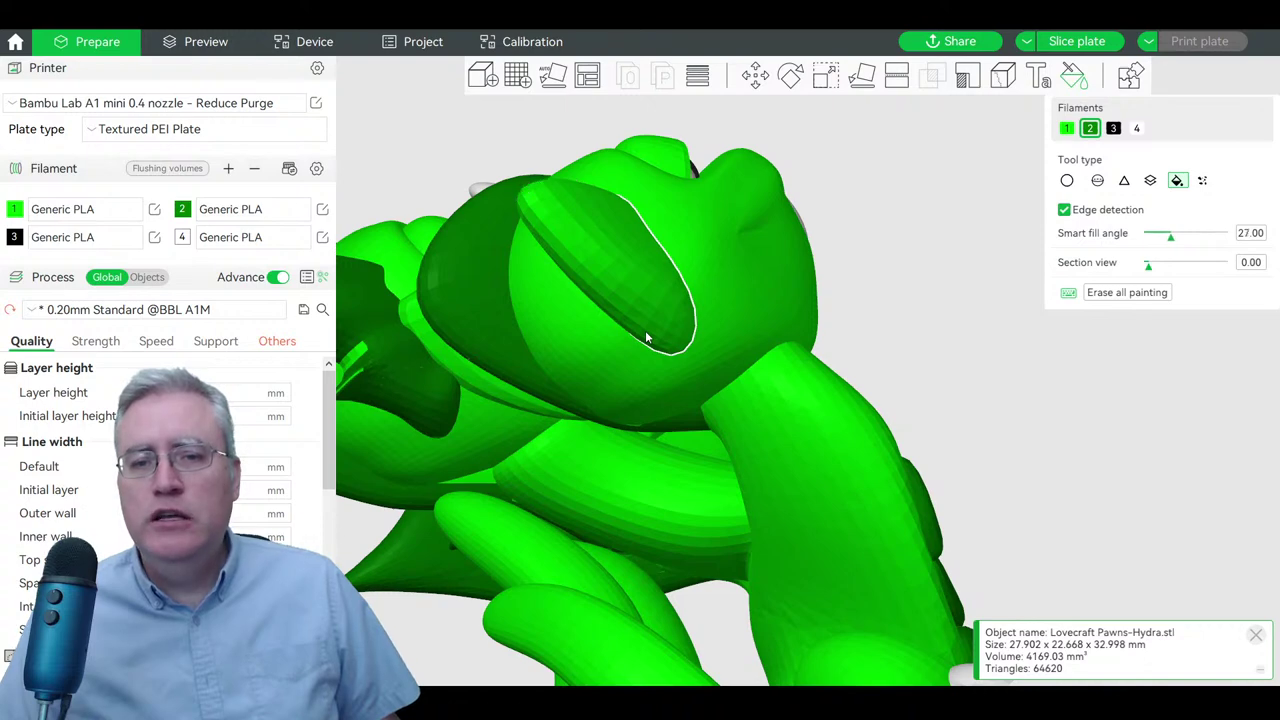
click(645, 338)
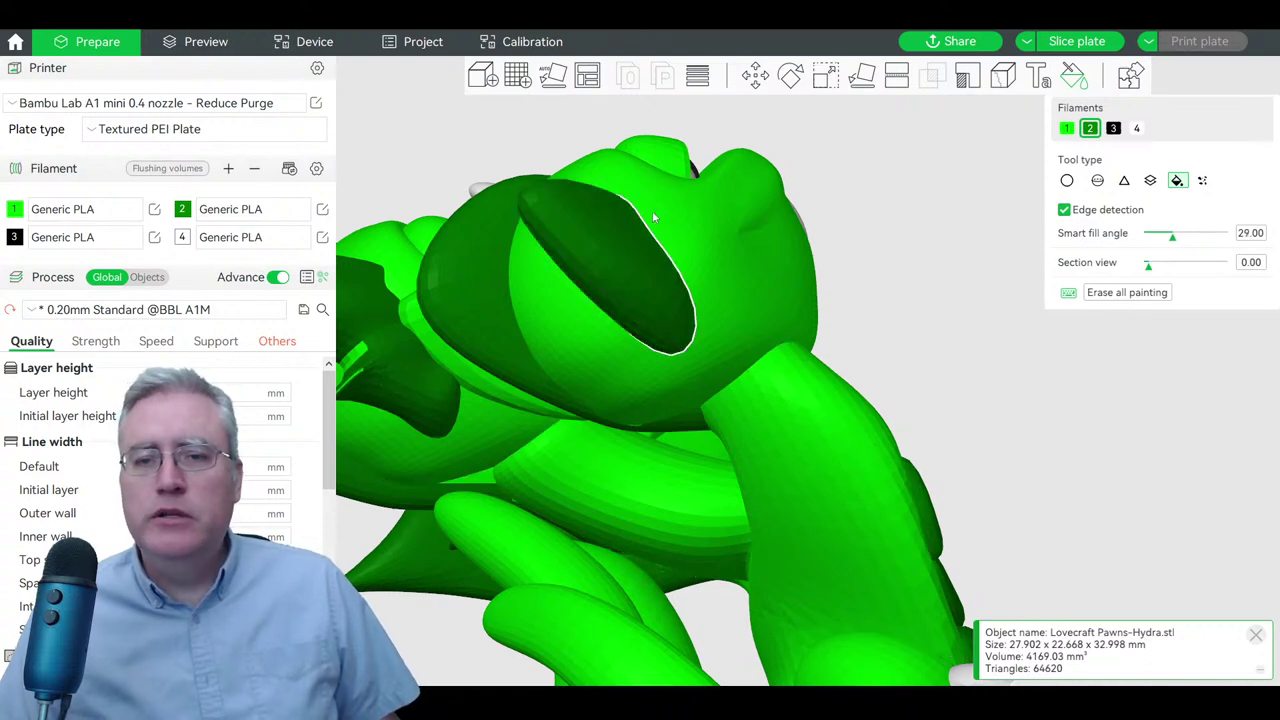
mouse_move(797, 169)
mouse_down()
mouse_move(864, 187)
mouse_move(877, 178)
mouse_move(780, 260)
mouse_up()
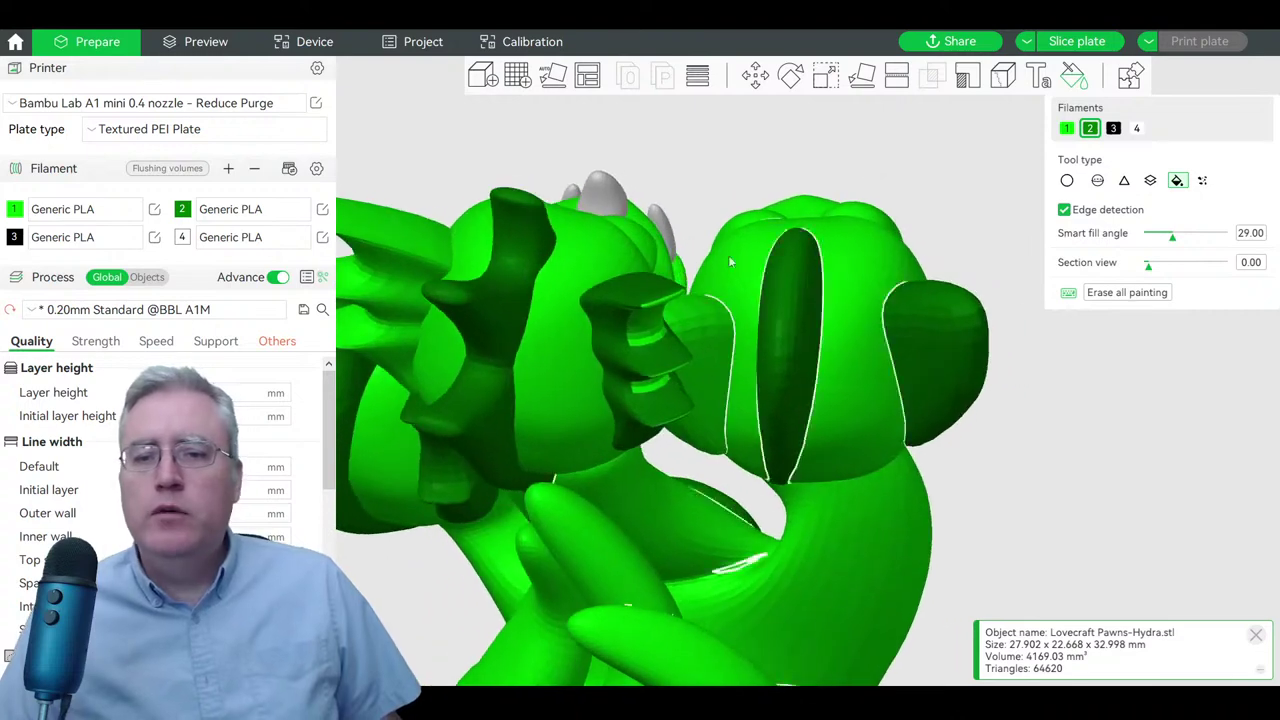
click(698, 344)
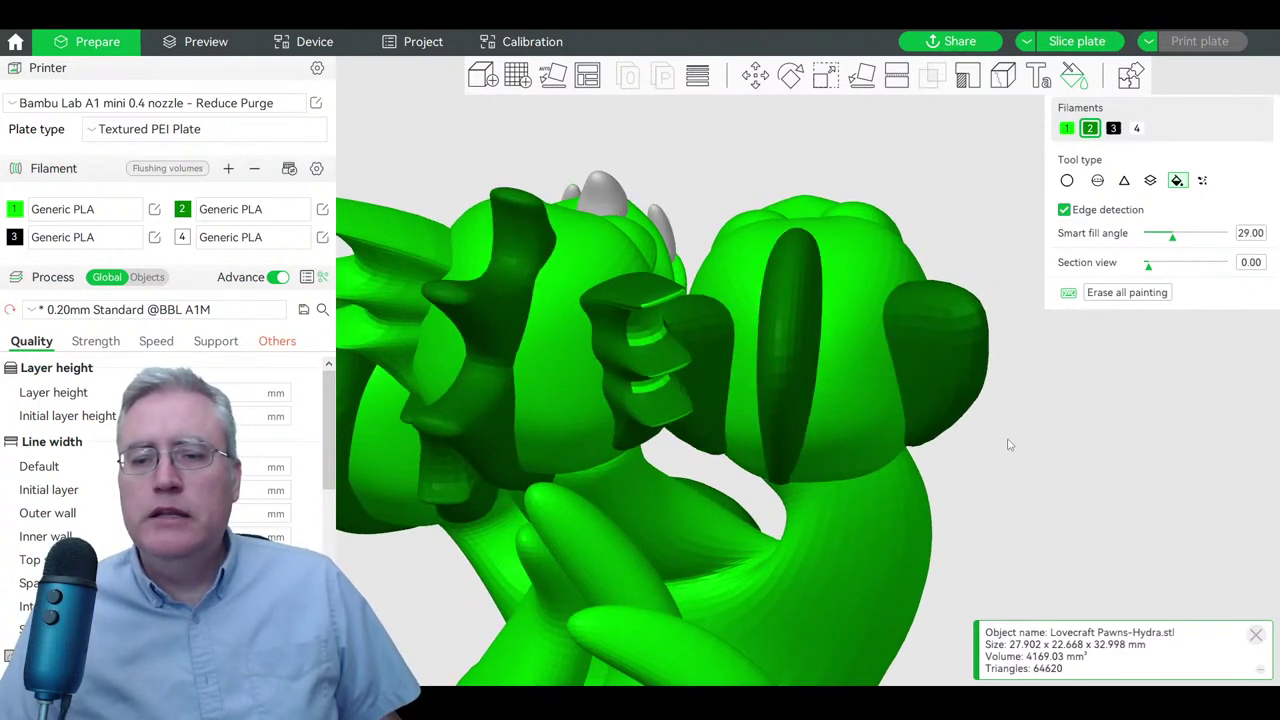
- Set the smart fill angle to 90 and fill the leftover light ridges of the middle head's ear frill dark green
drag(1008, 442, 1085, 287)
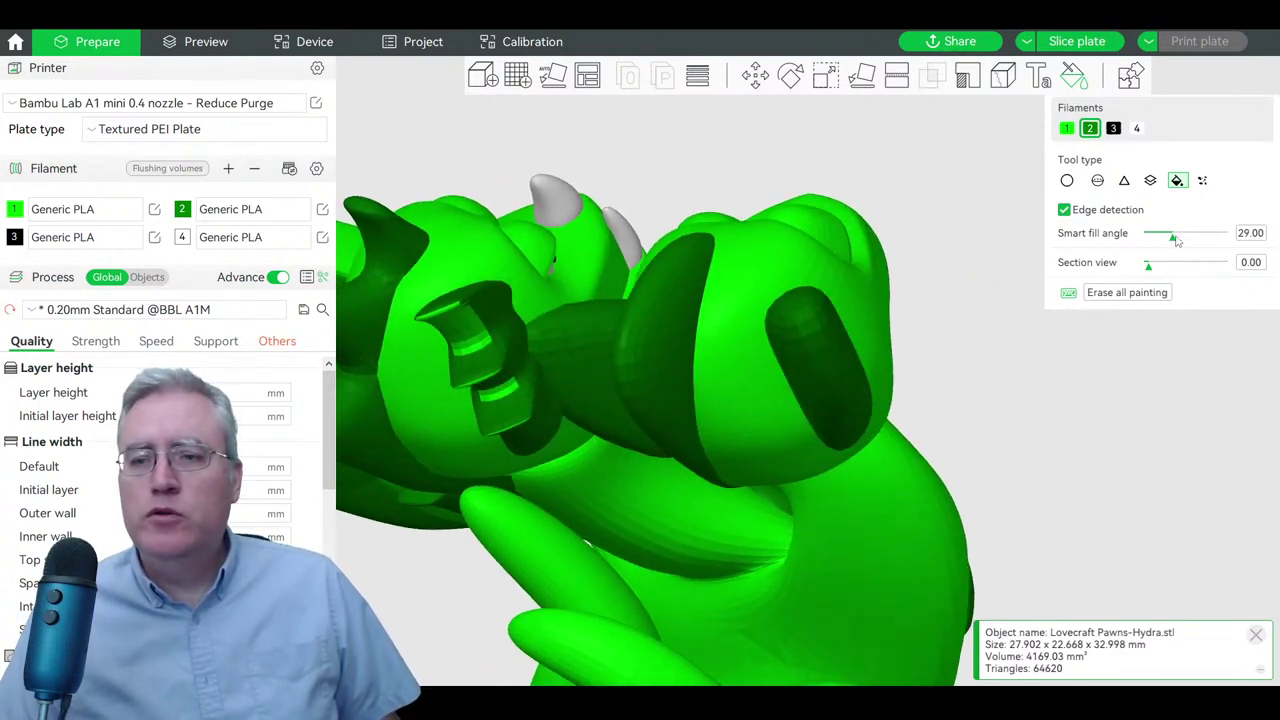
drag(1177, 240, 1224, 236)
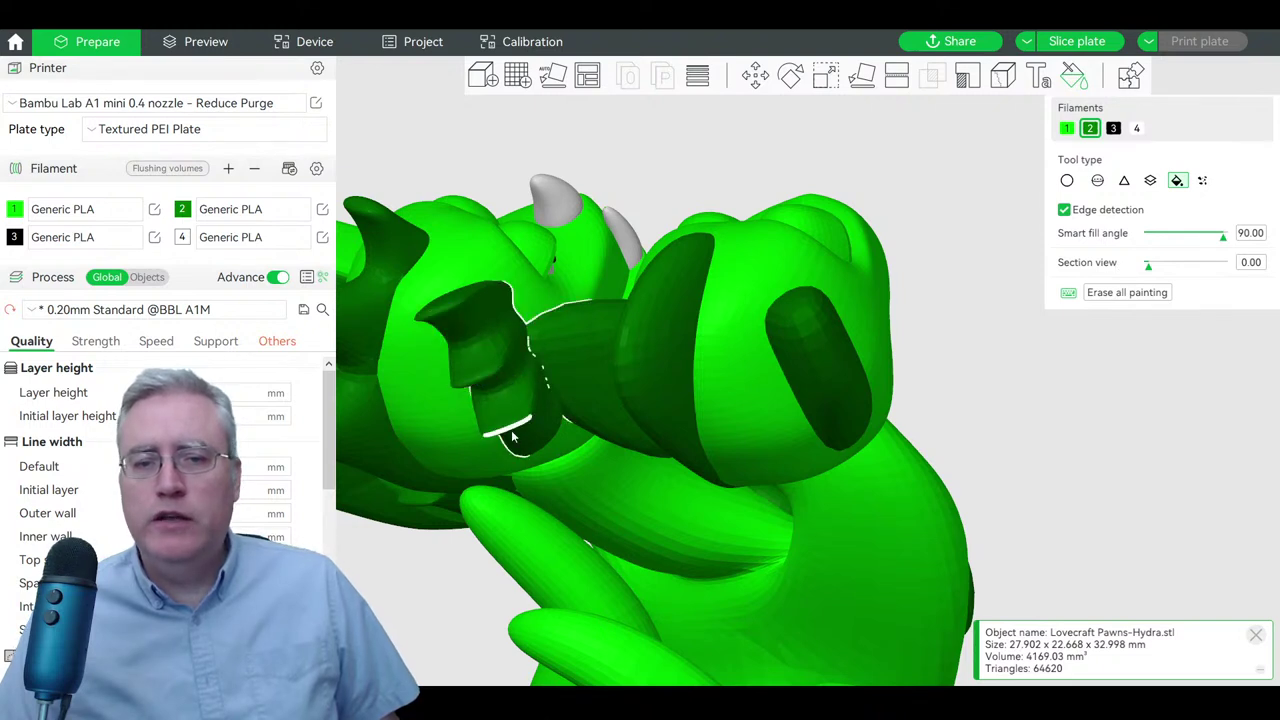
mouse_move(893, 365)
mouse_down()
mouse_move(955, 379)
mouse_move(1040, 329)
mouse_move(1036, 343)
mouse_up()
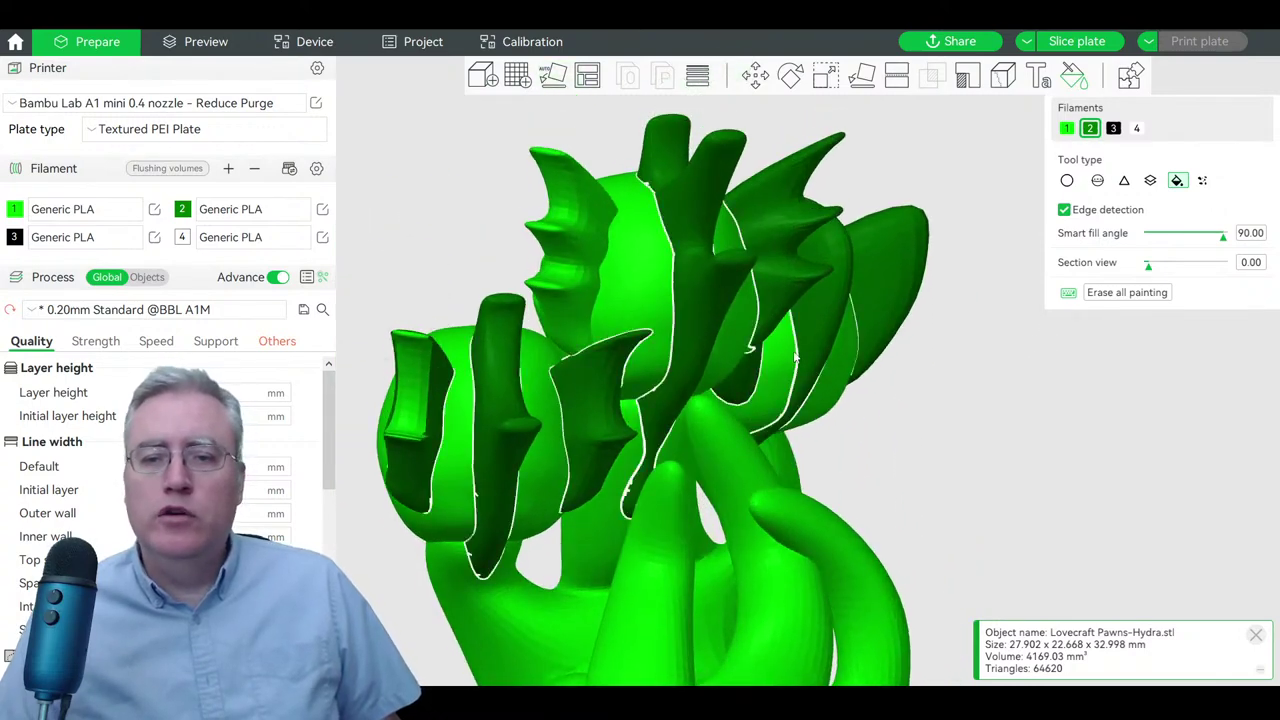
- Fill light ridges dark green on the middle head's ear frill farthest from the third head at smart fill angle 25, and the neighbouring head's frill at 90
alt+scroll(753, 352, down, 4)
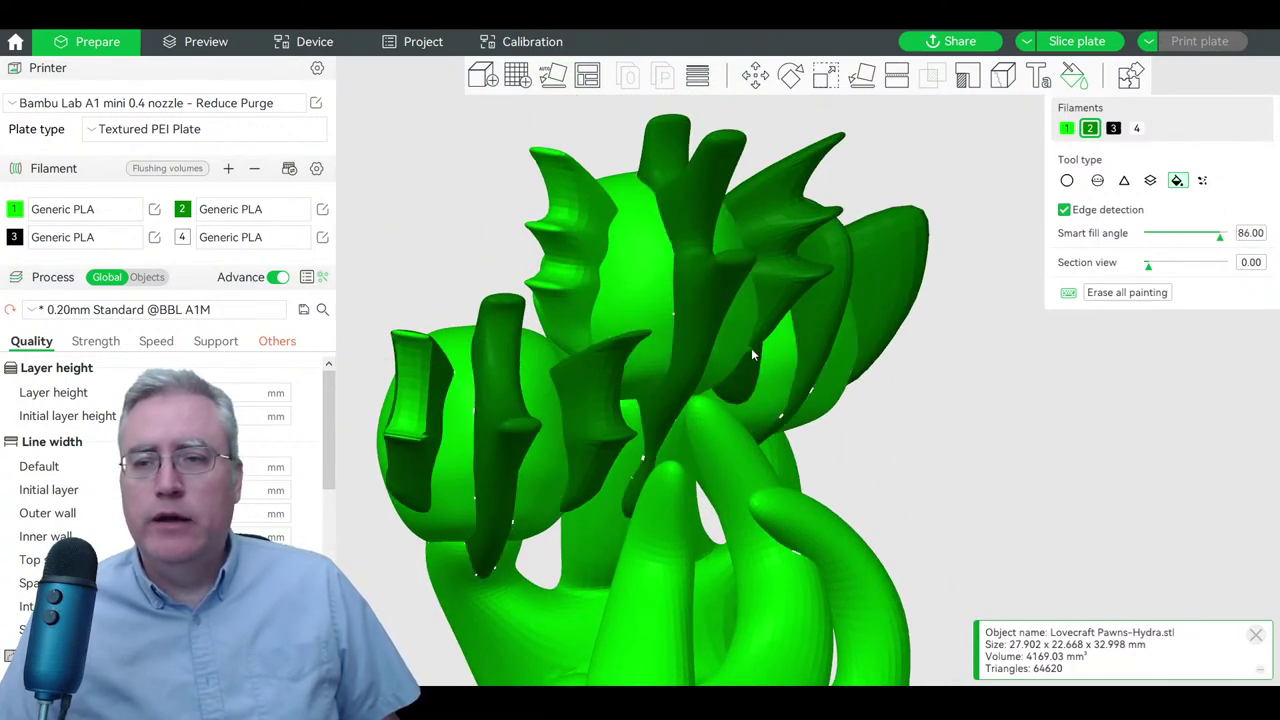
click(1152, 236)
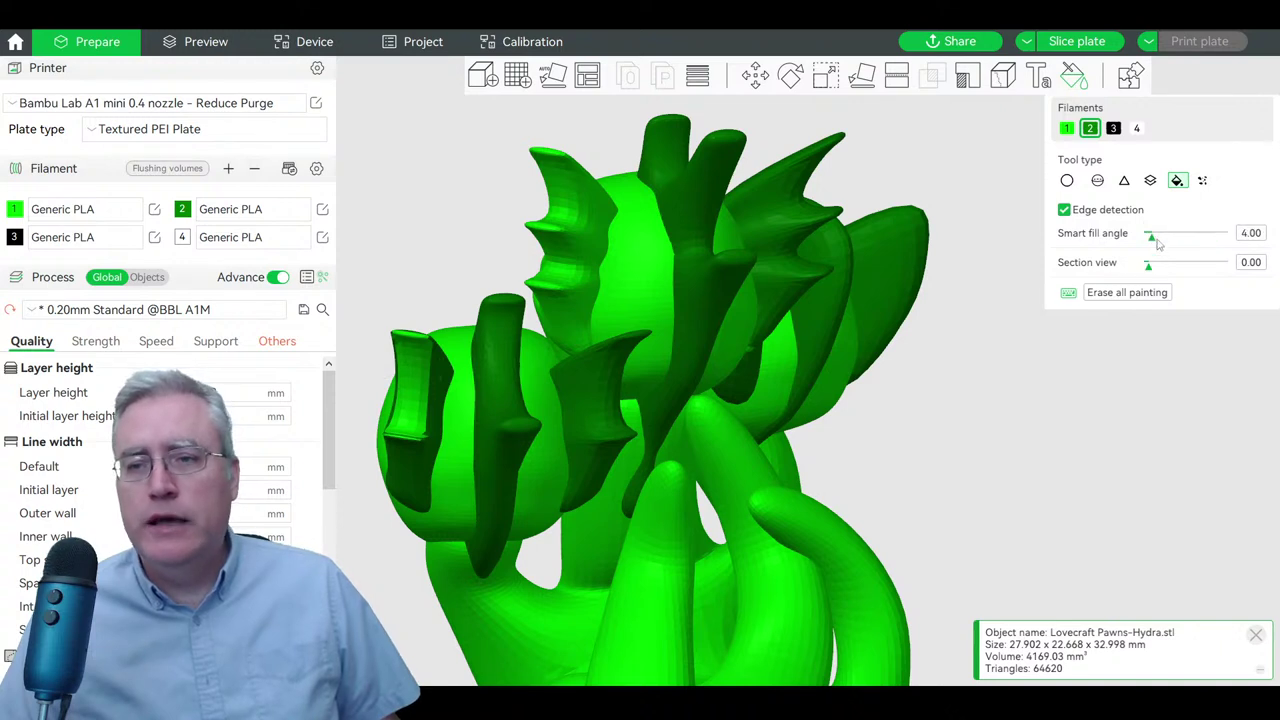
drag(1152, 237, 1168, 236)
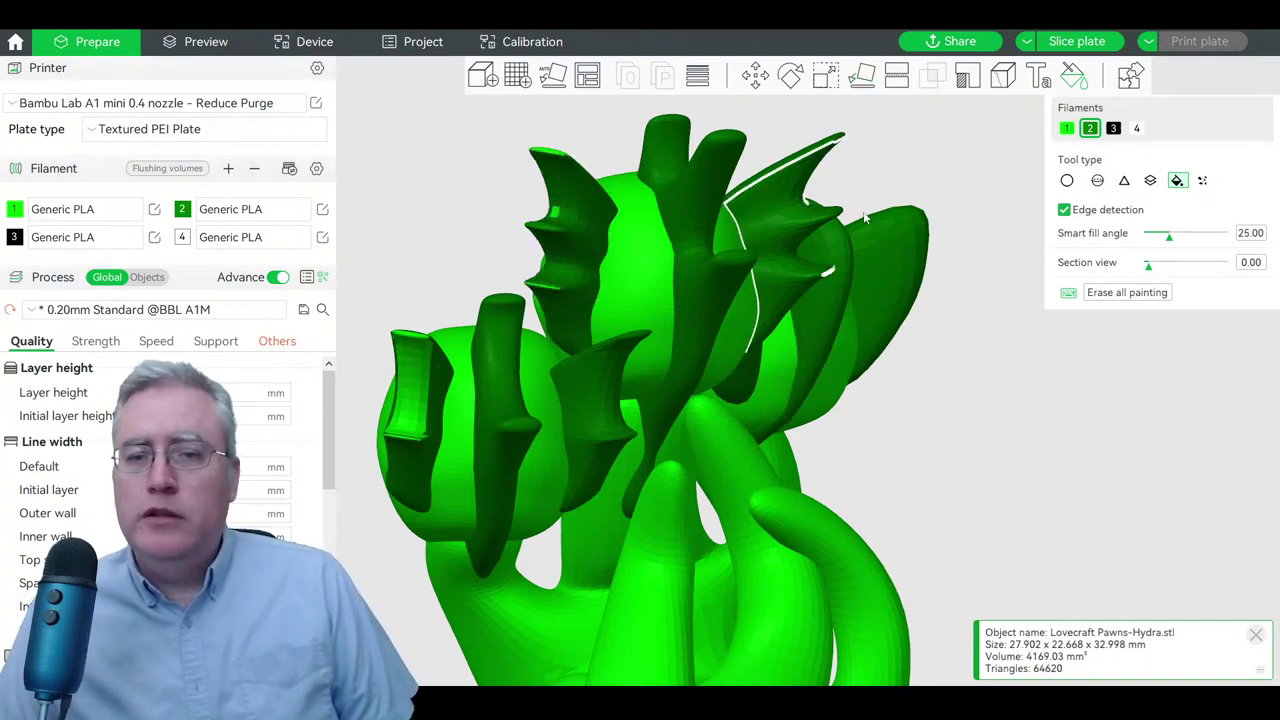
drag(1168, 236, 1222, 236)
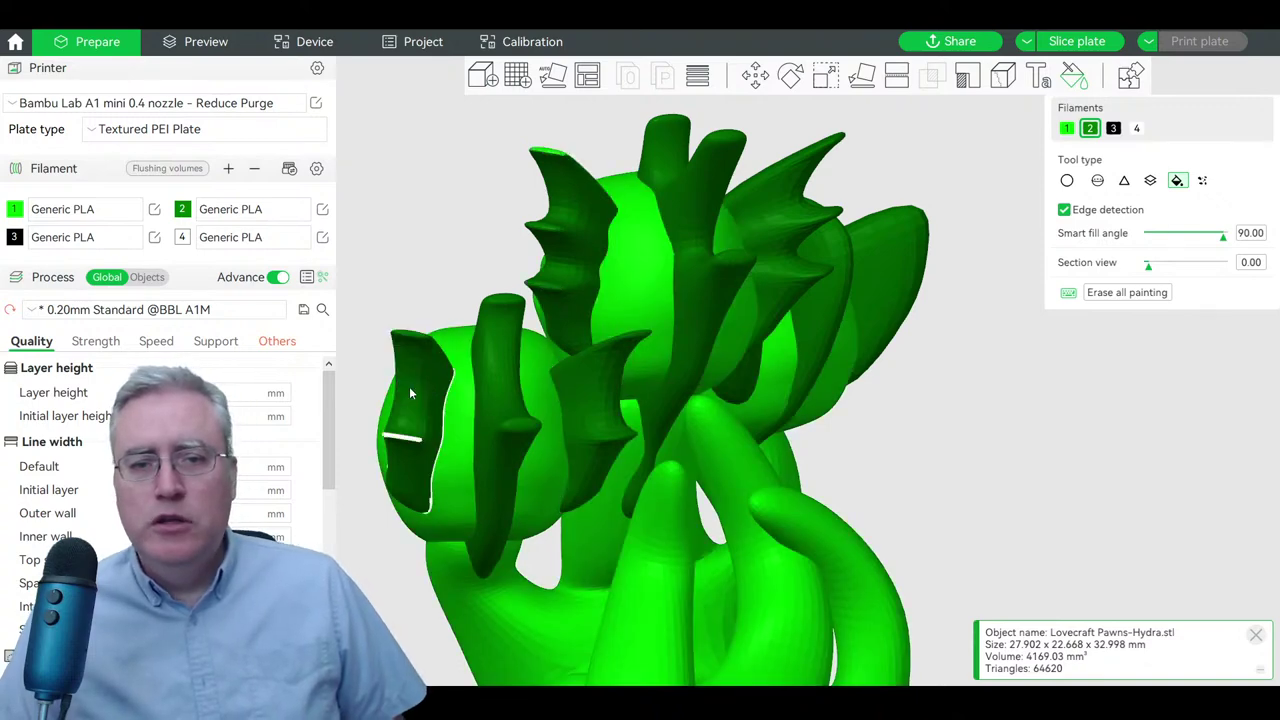
- Set the smart fill angle to 35 and fill the leftover light face of the middle head's far ear frill dark green
mouse_move(450, 400)
mouse_down()
mouse_move(446, 273)
mouse_move(455, 292)
mouse_up()
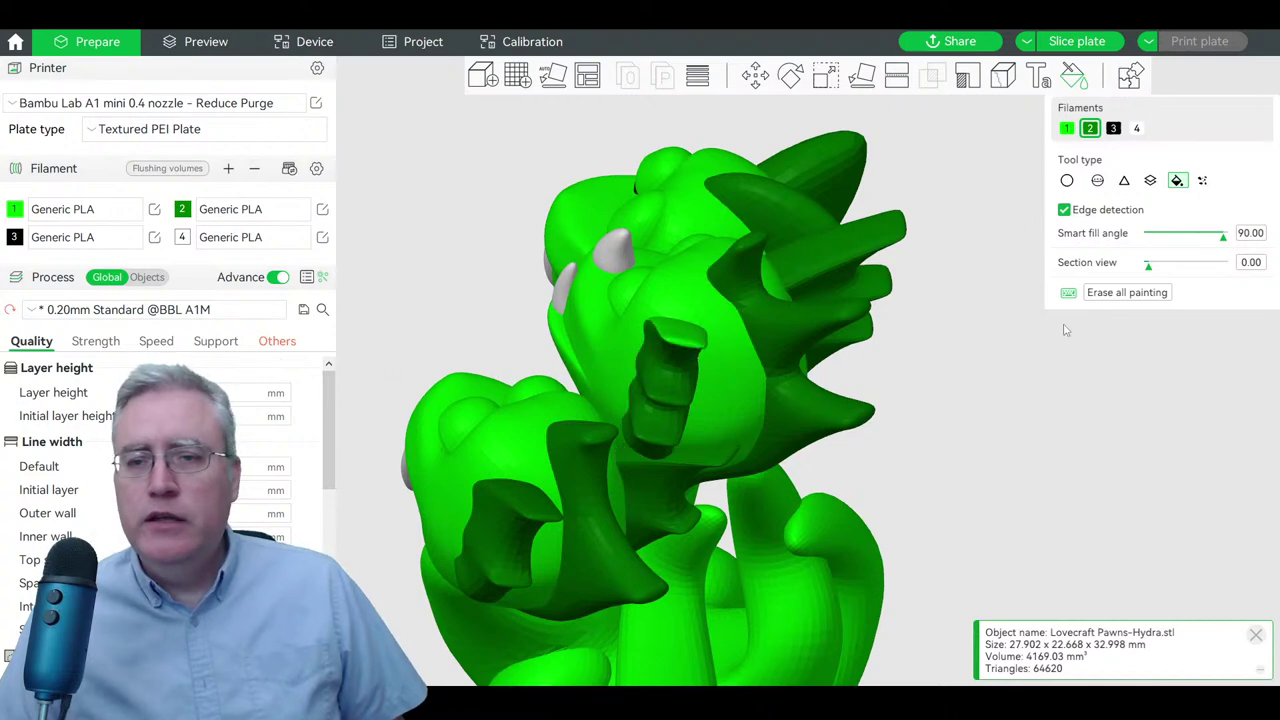
drag(1066, 326, 1022, 350)
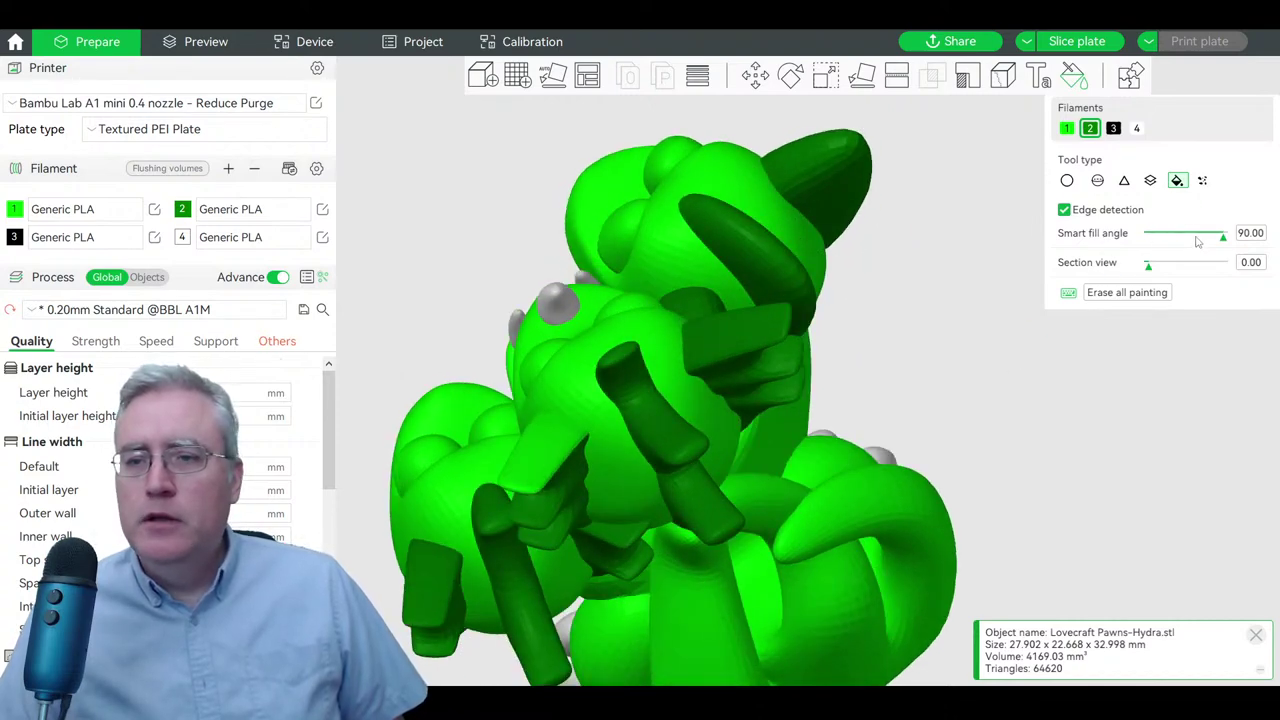
drag(1197, 242, 1177, 236)
click(551, 442)
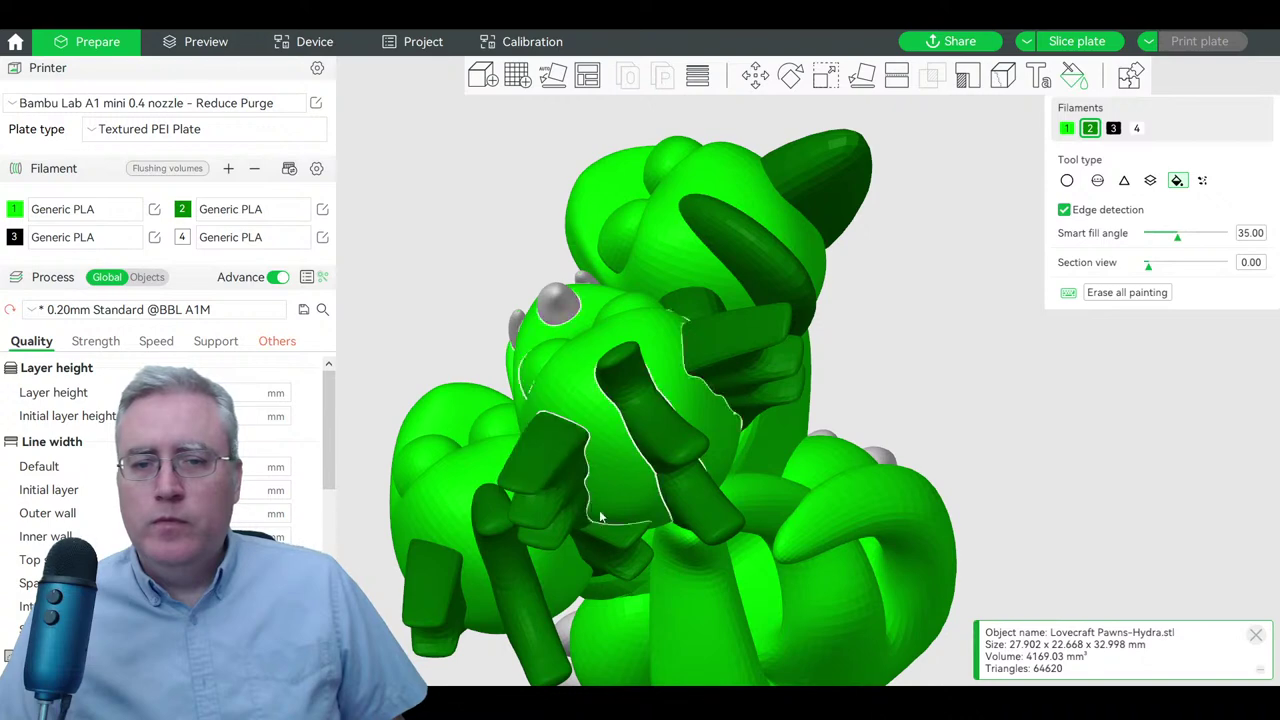
- Leave colour painting and examine the painted hydra's heads, frills, belly plates and claws from the front, sides and above
mouse_move(1039, 463)
mouse_down()
mouse_move(1055, 409)
mouse_move(1097, 429)
mouse_move(1050, 467)
mouse_up()
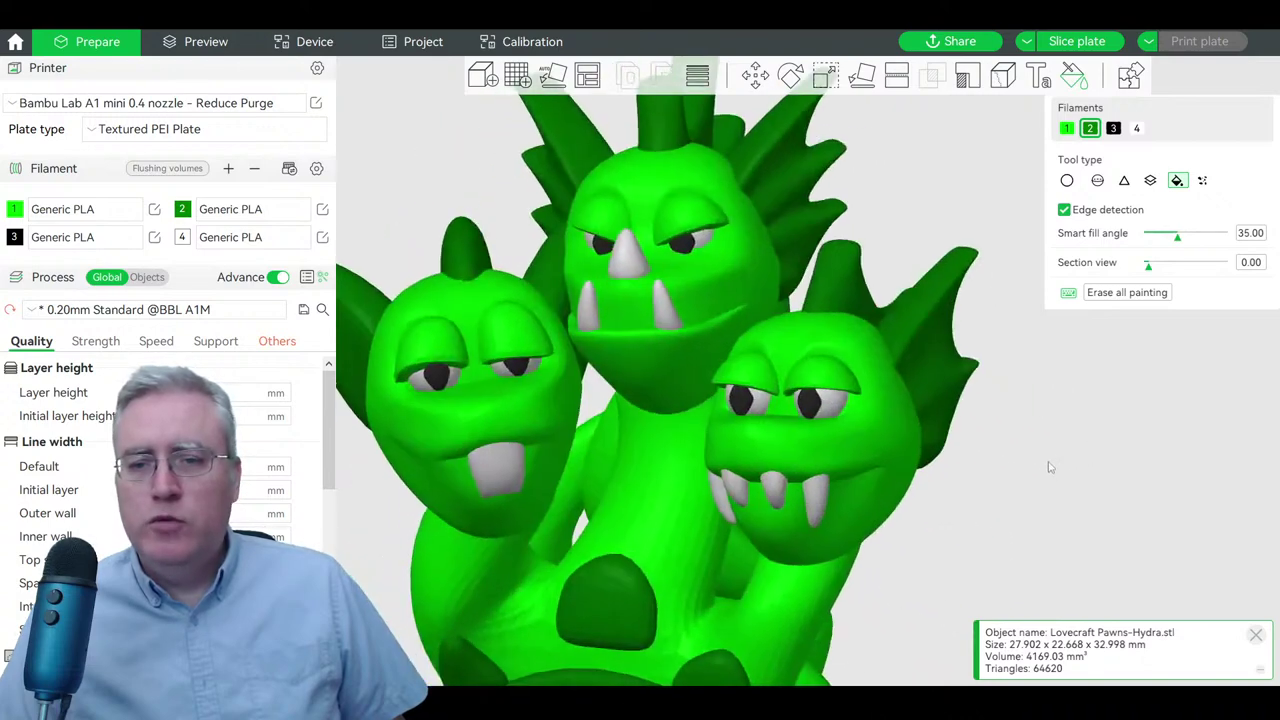
scroll(1013, 443, down, 5)
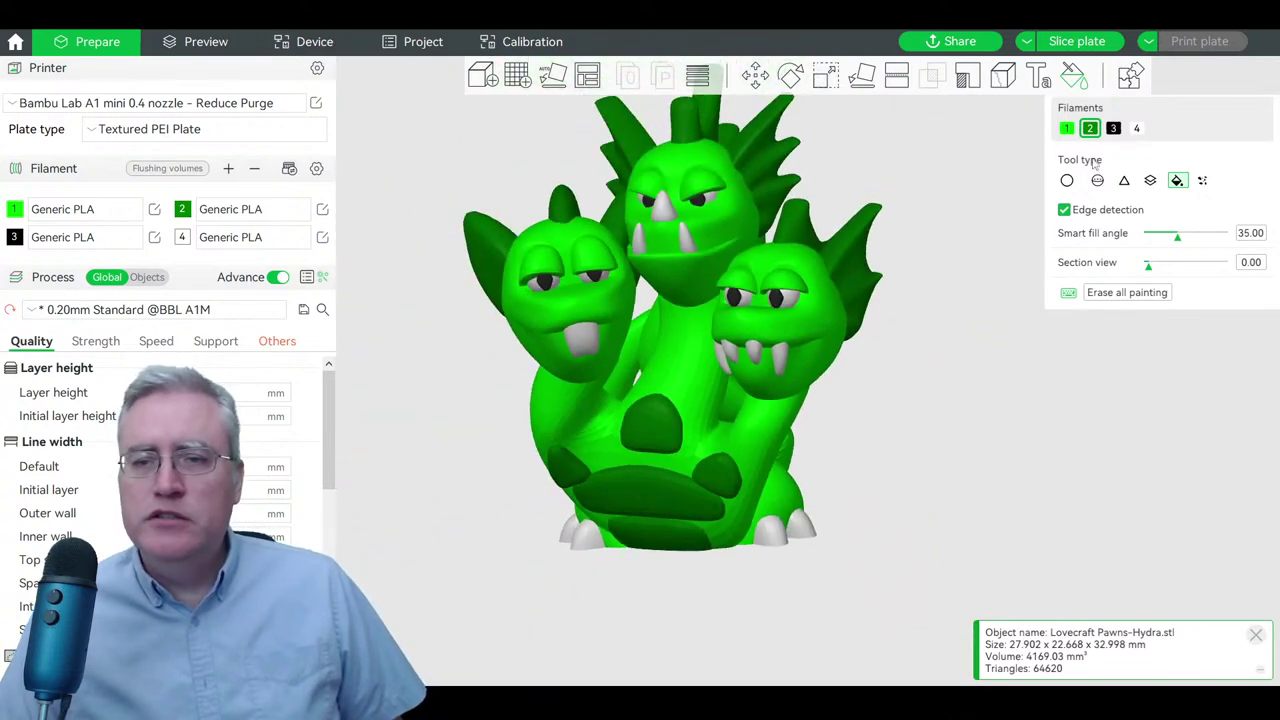
drag(920, 414, 860, 340)
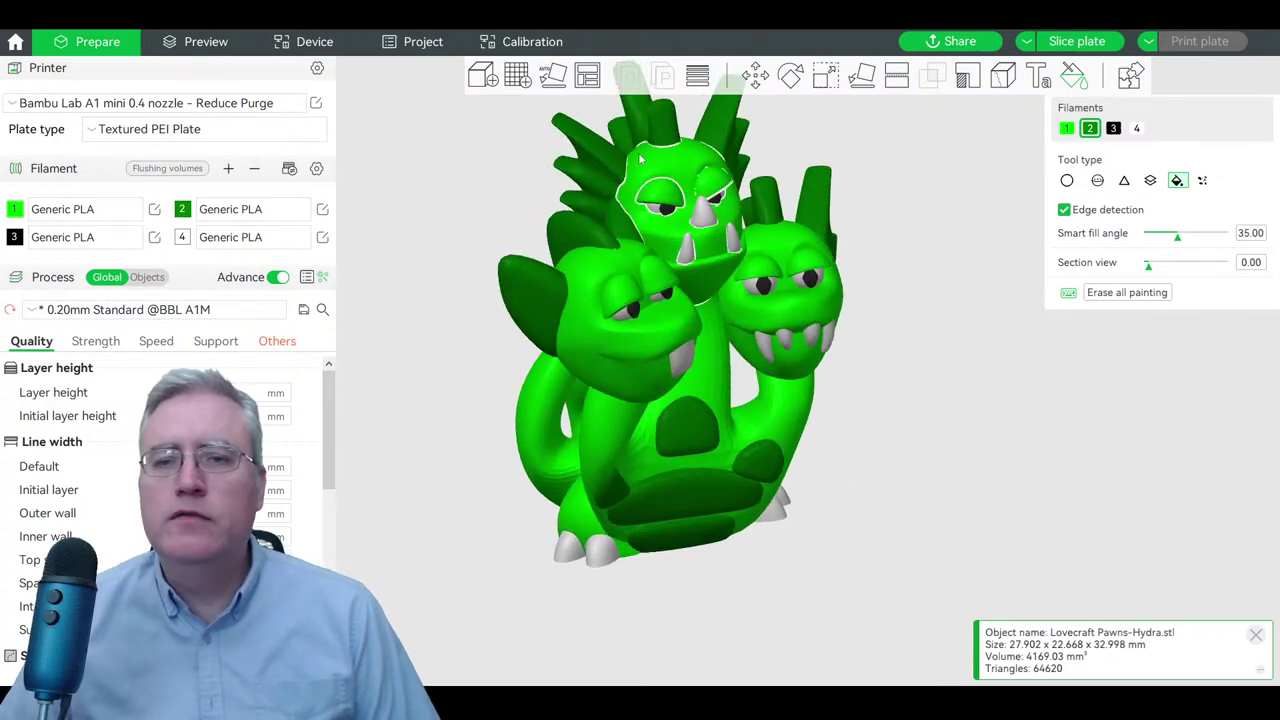
click(478, 77)
click(903, 465)
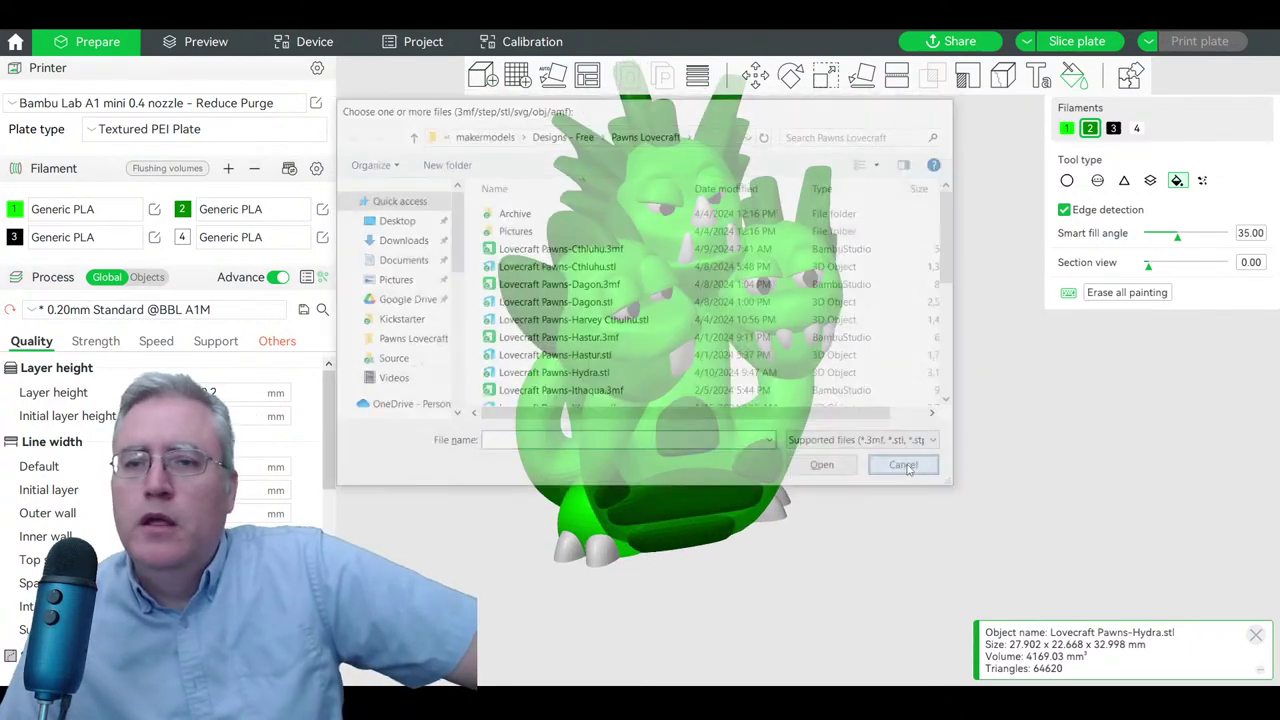
click(762, 78)
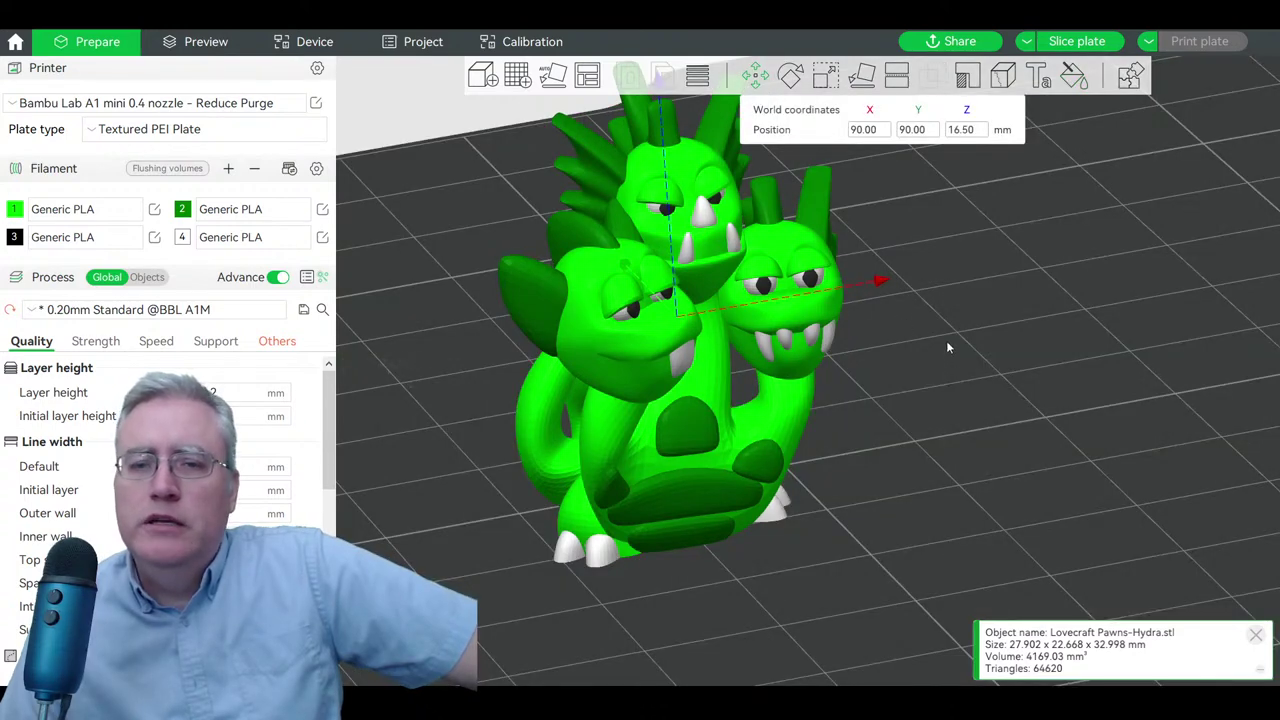
drag(946, 340, 898, 417)
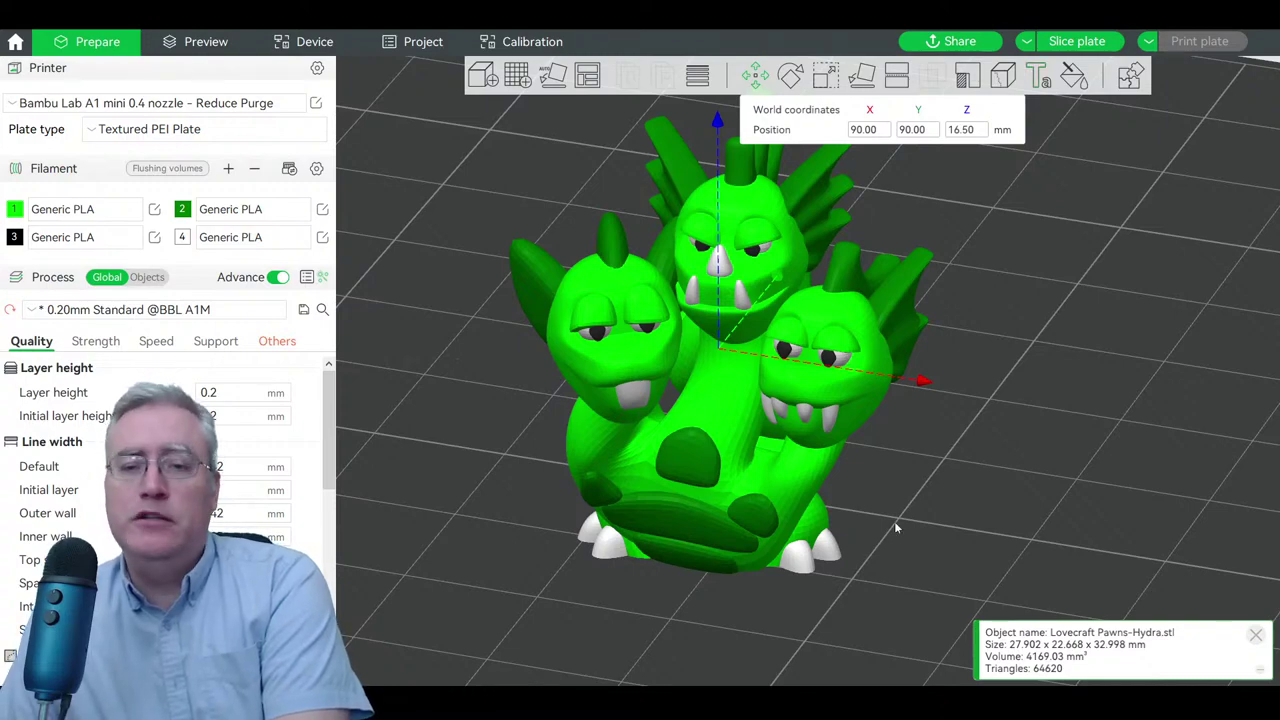
drag(894, 521, 816, 526)
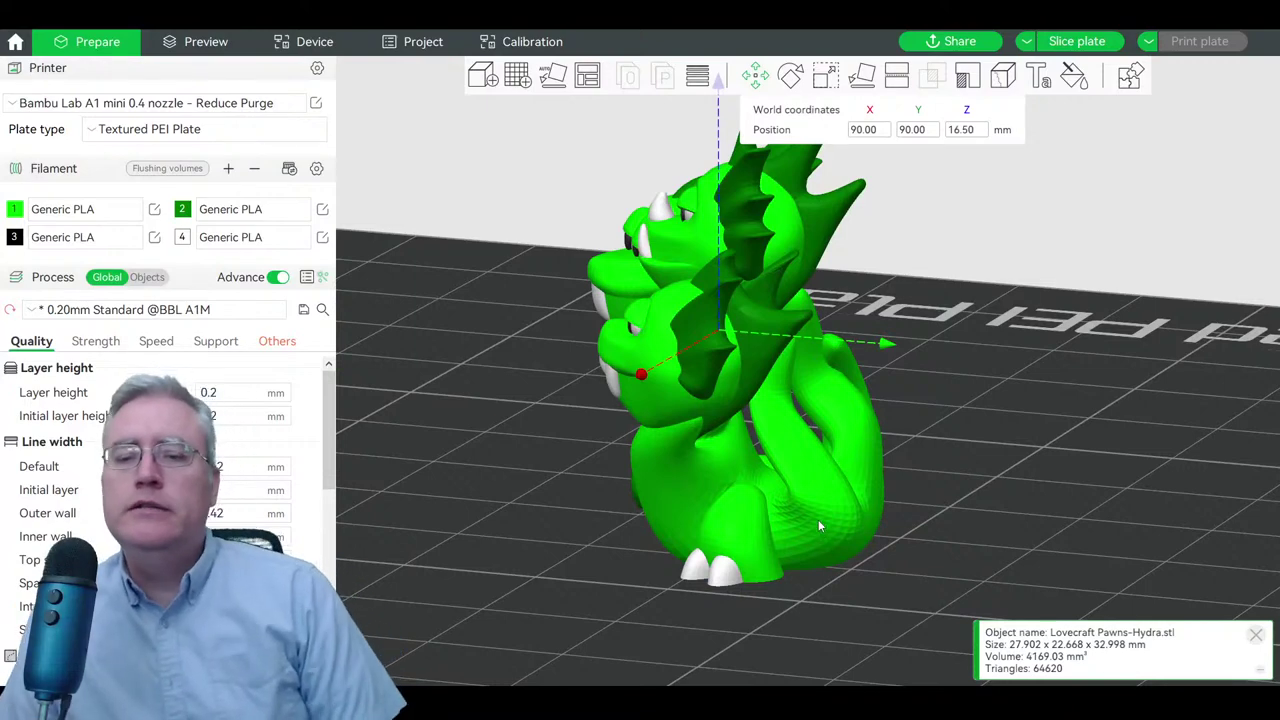
key(3)
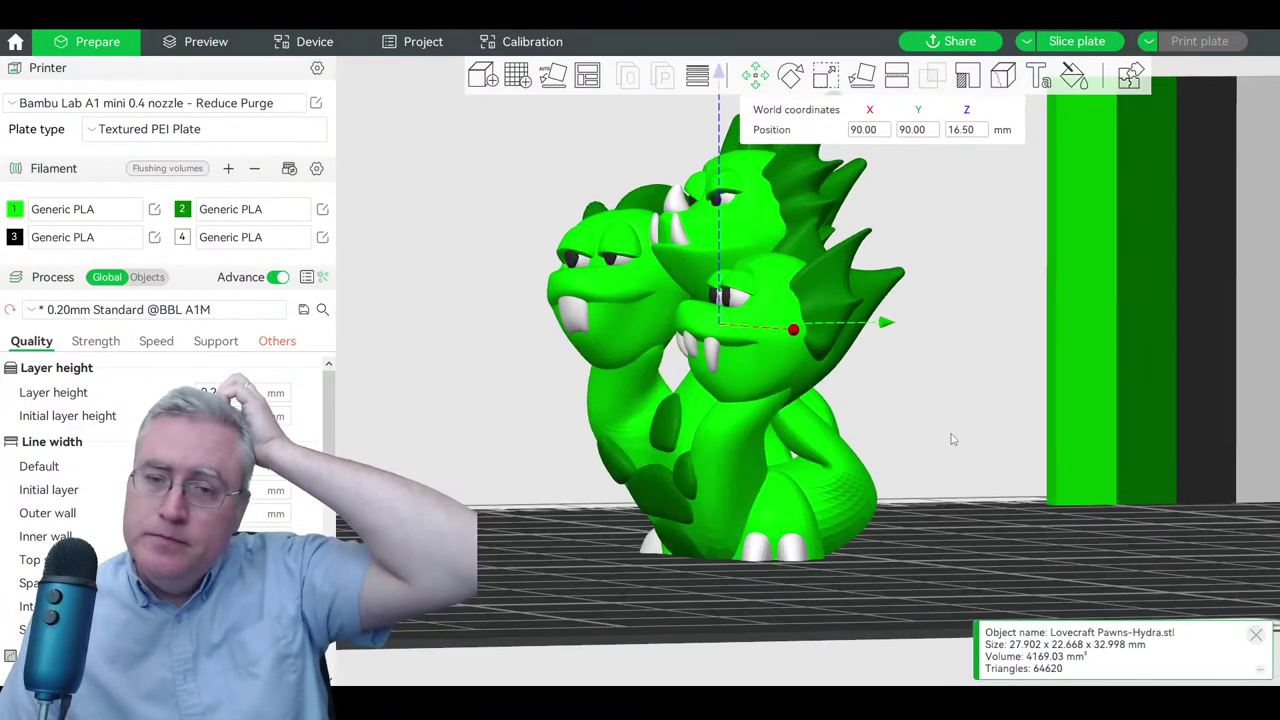
drag(952, 439, 900, 428)
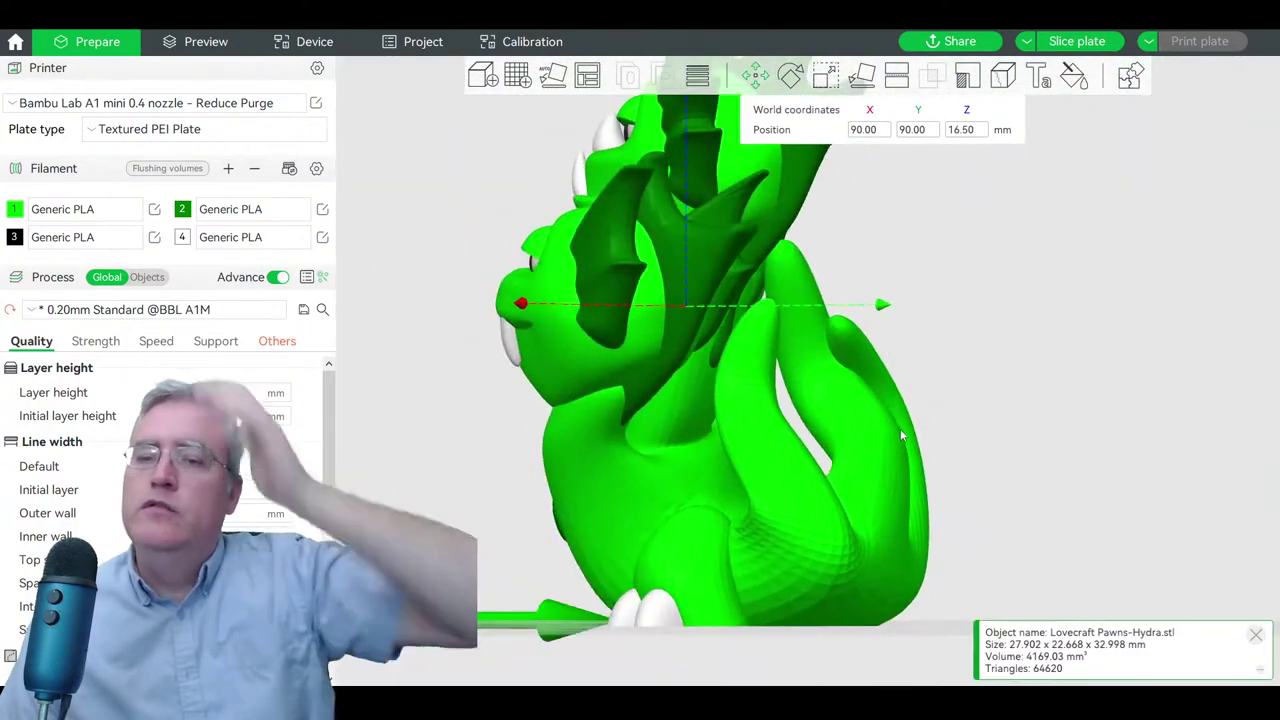
drag(443, 557, 512, 522)
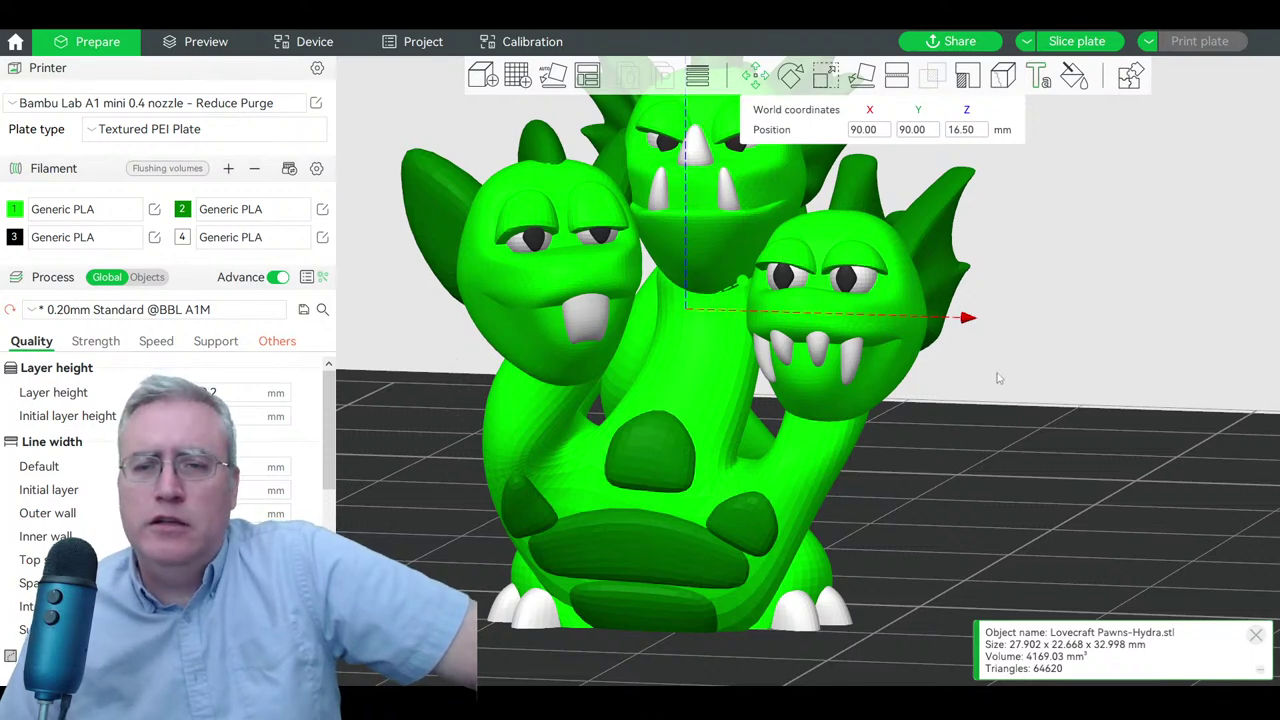
scroll(997, 378, down, 3)
drag(995, 325, 982, 347)
scroll(1020, 190, up, 3)
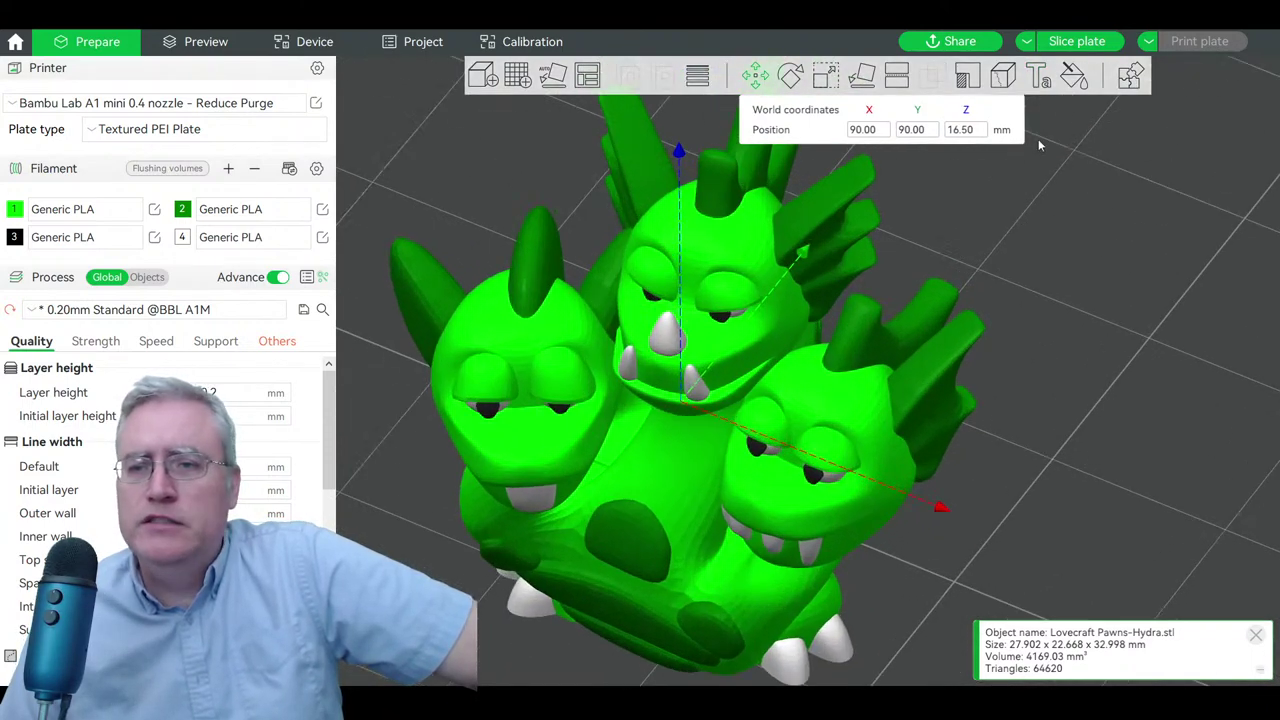
- Set the gap area of the gap fill painting tool to 0.62
click(1073, 75)
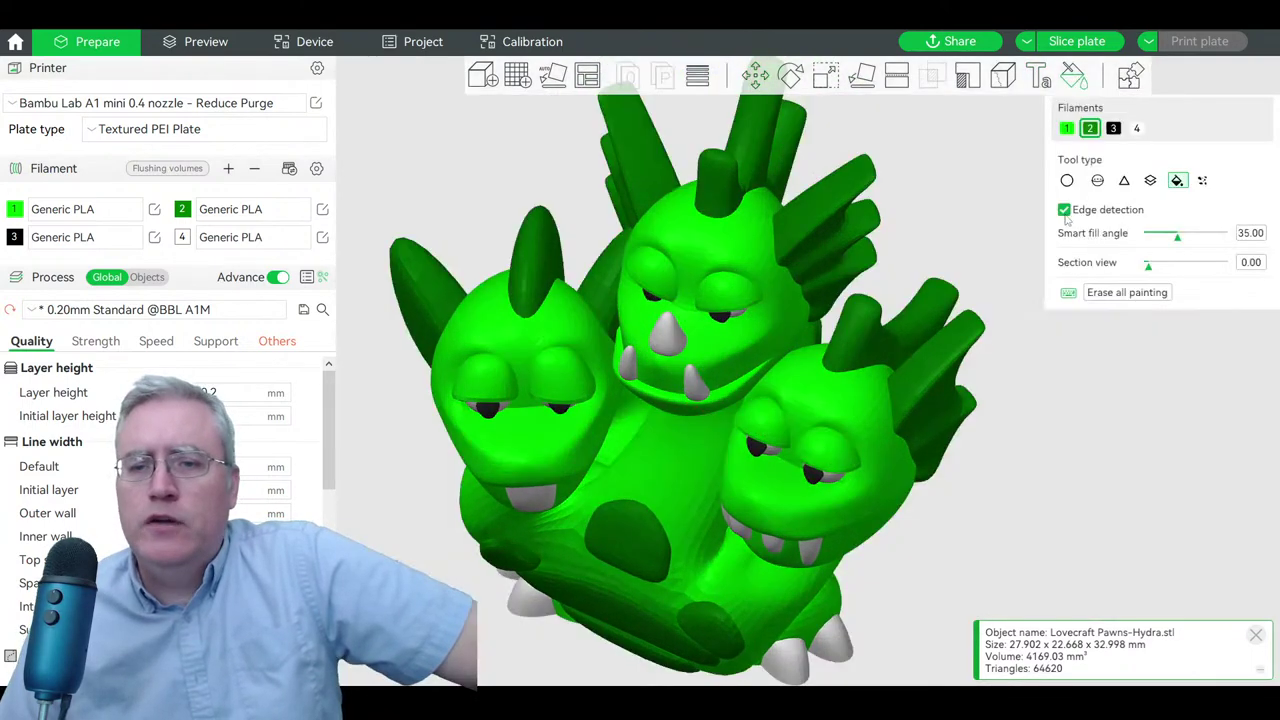
click(1202, 180)
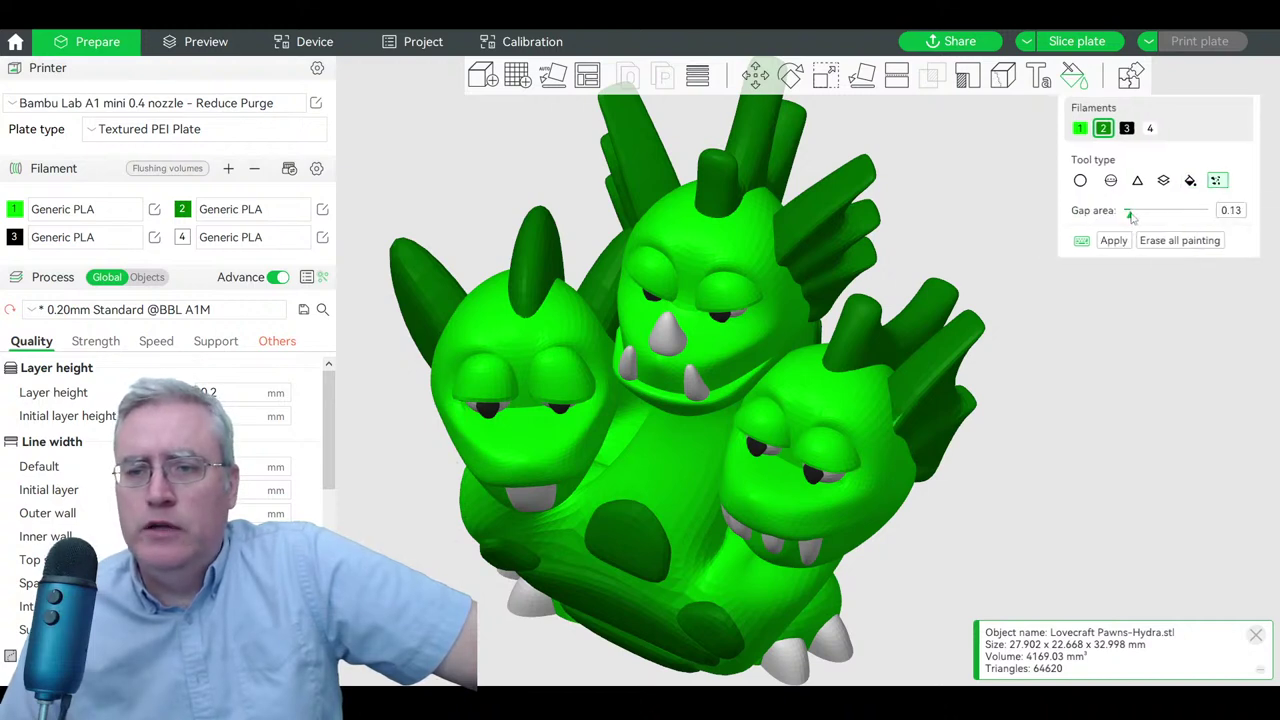
mouse_move(1131, 216)
mouse_down()
mouse_move(1152, 212)
mouse_move(1137, 215)
mouse_up()
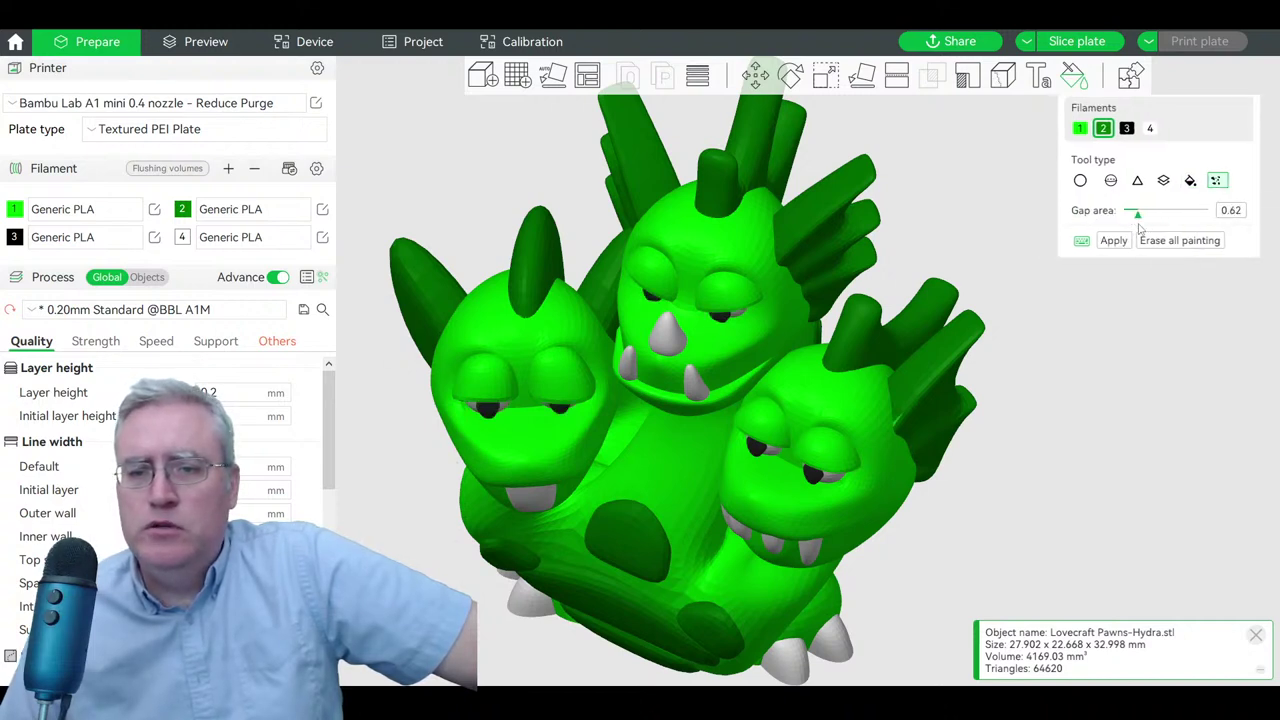
drag(1048, 448, 1068, 482)
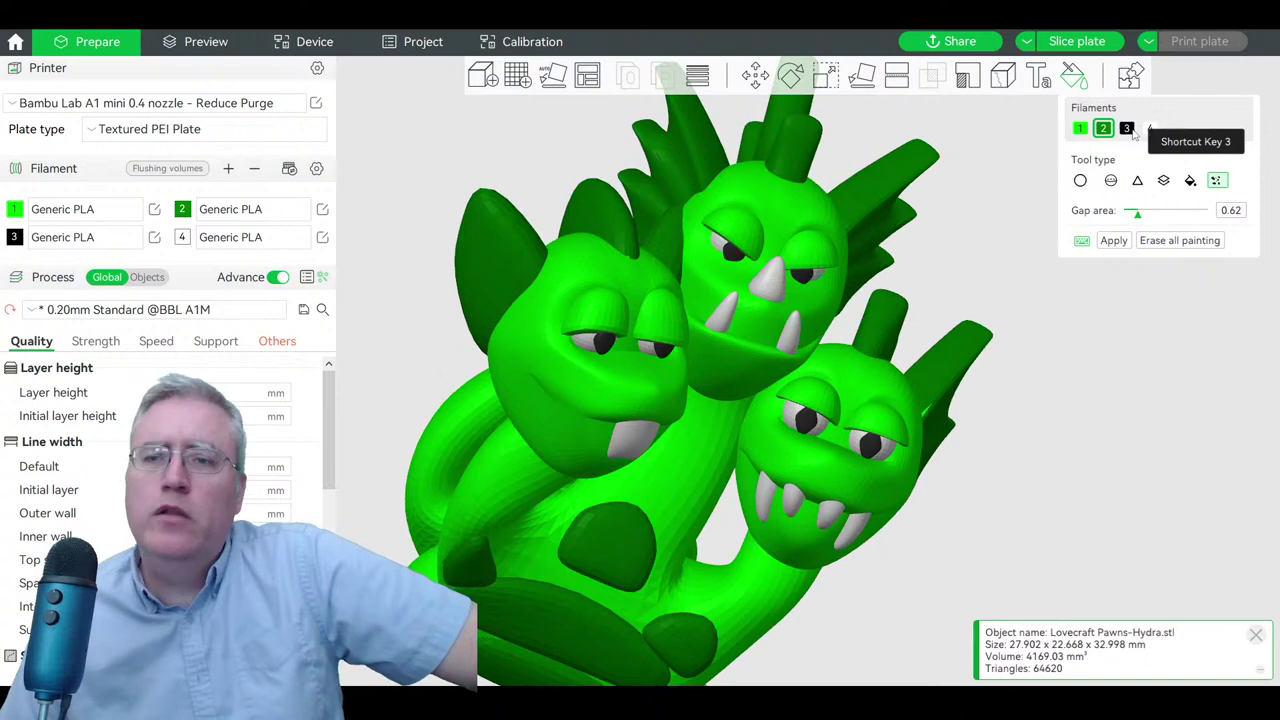
click(755, 76)
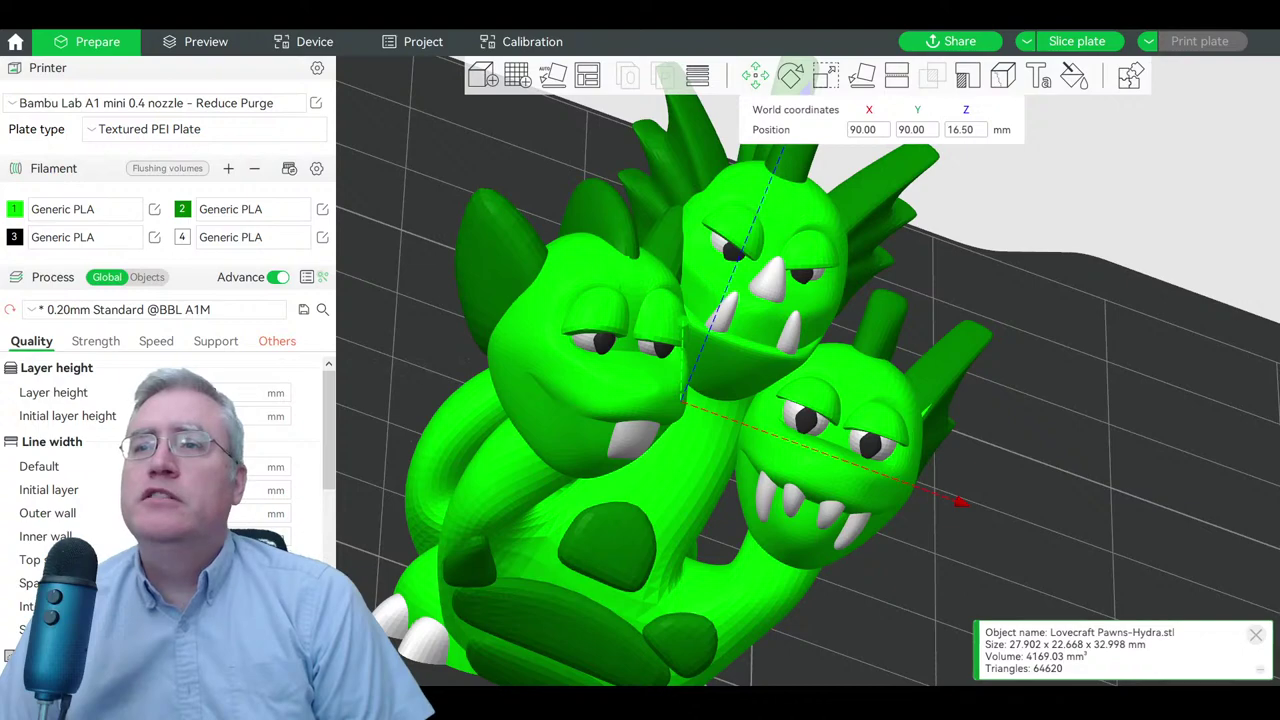
- Examine the painted hydra next to the four-colour prime tower from the side and the front
scroll(878, 495, down, 3)
drag(878, 495, 926, 510)
scroll(924, 531, up, 3)
scroll(929, 530, down, 3)
scroll(911, 519, up, 3)
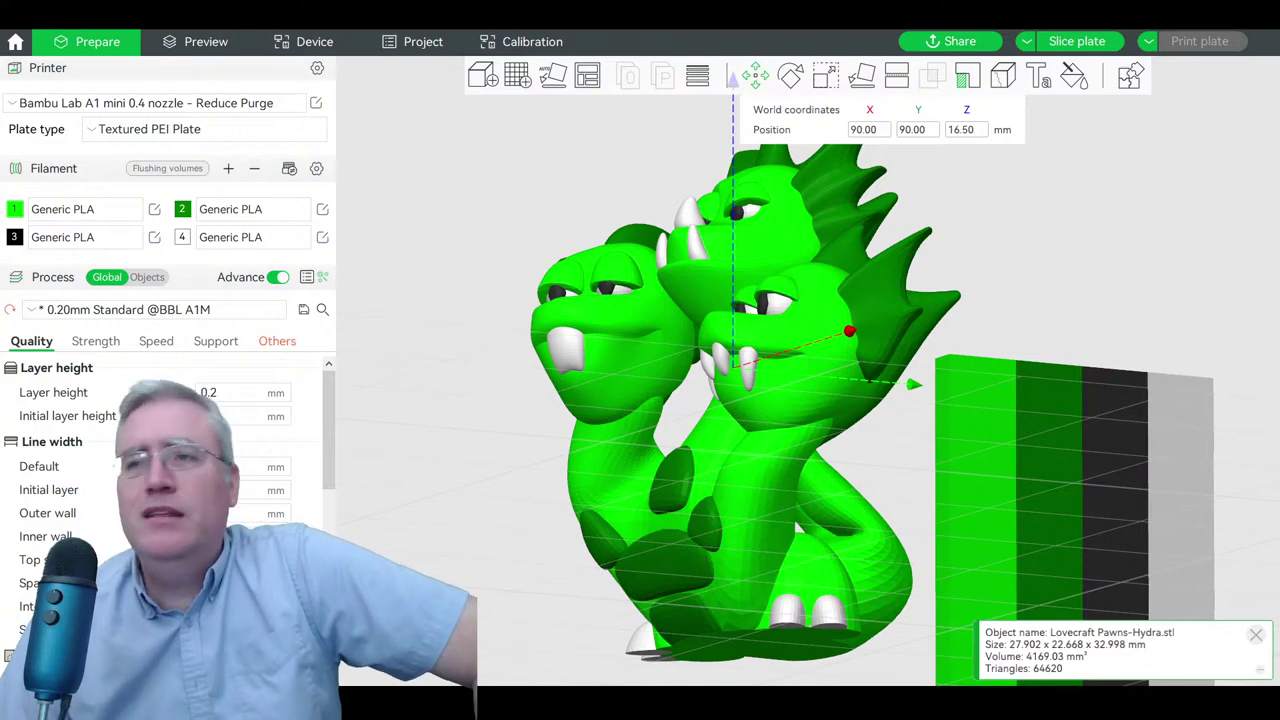
scroll(812, 513, down, 3)
drag(490, 277, 506, 298)
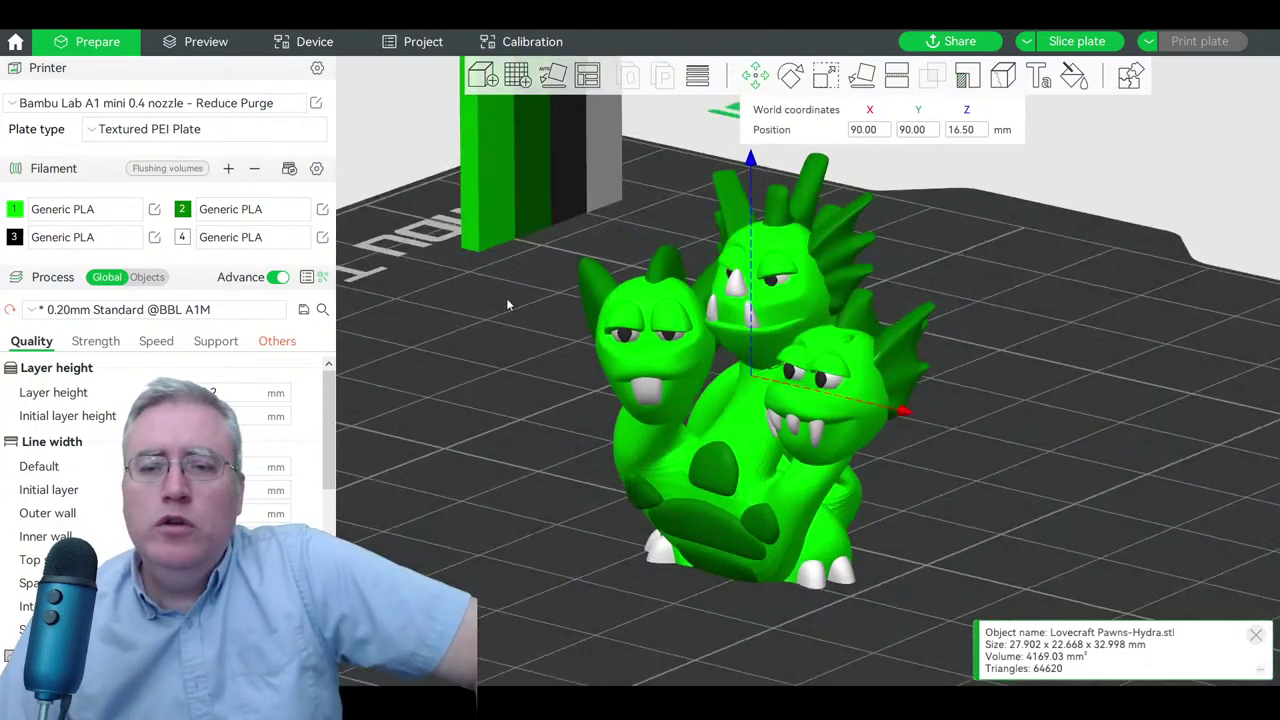
scroll(506, 298, up, 3)
- Select the prime tower and review its process settings among the other print options
click(594, 212)
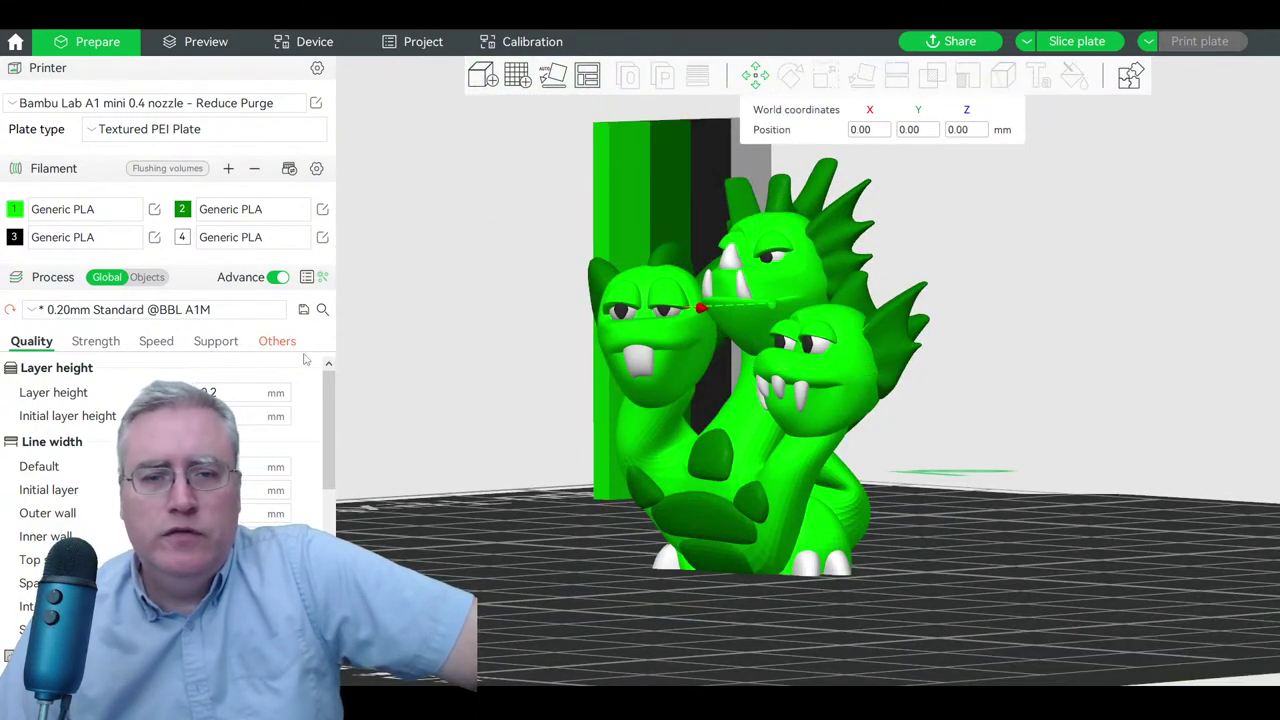
click(278, 341)
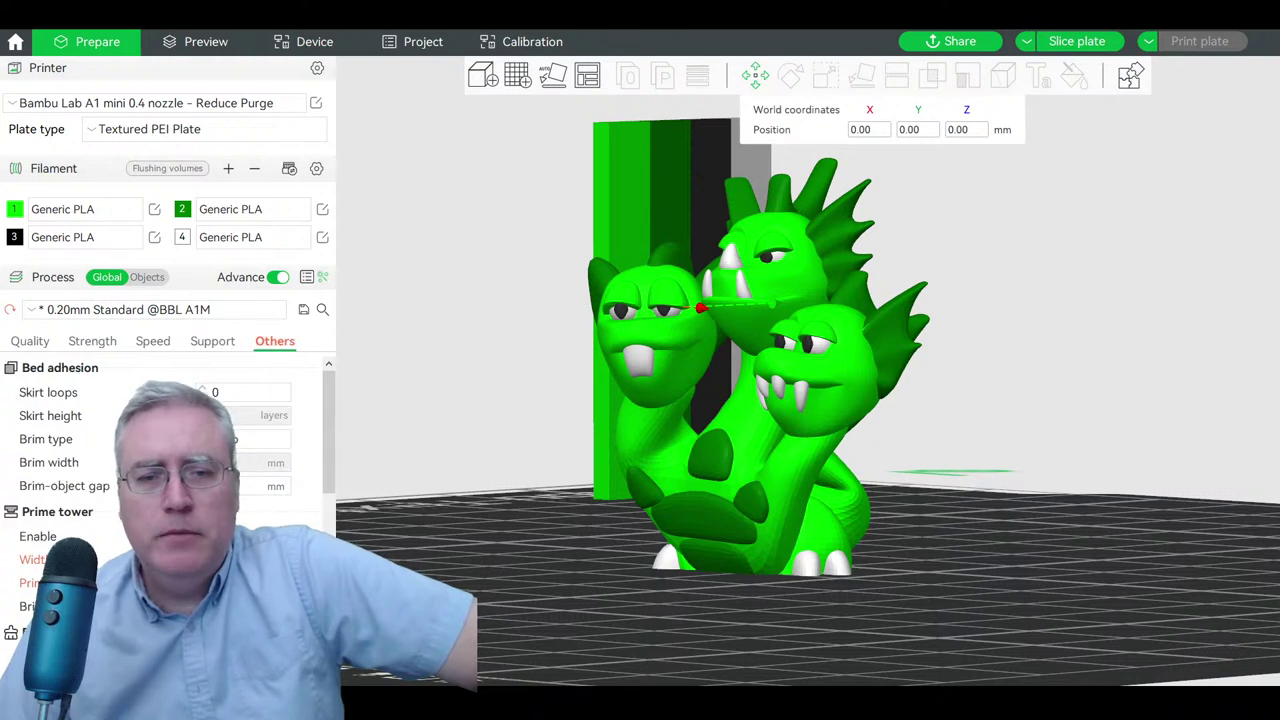
scroll(700, 350, down, 3)
drag(560, 250, 648, 473)
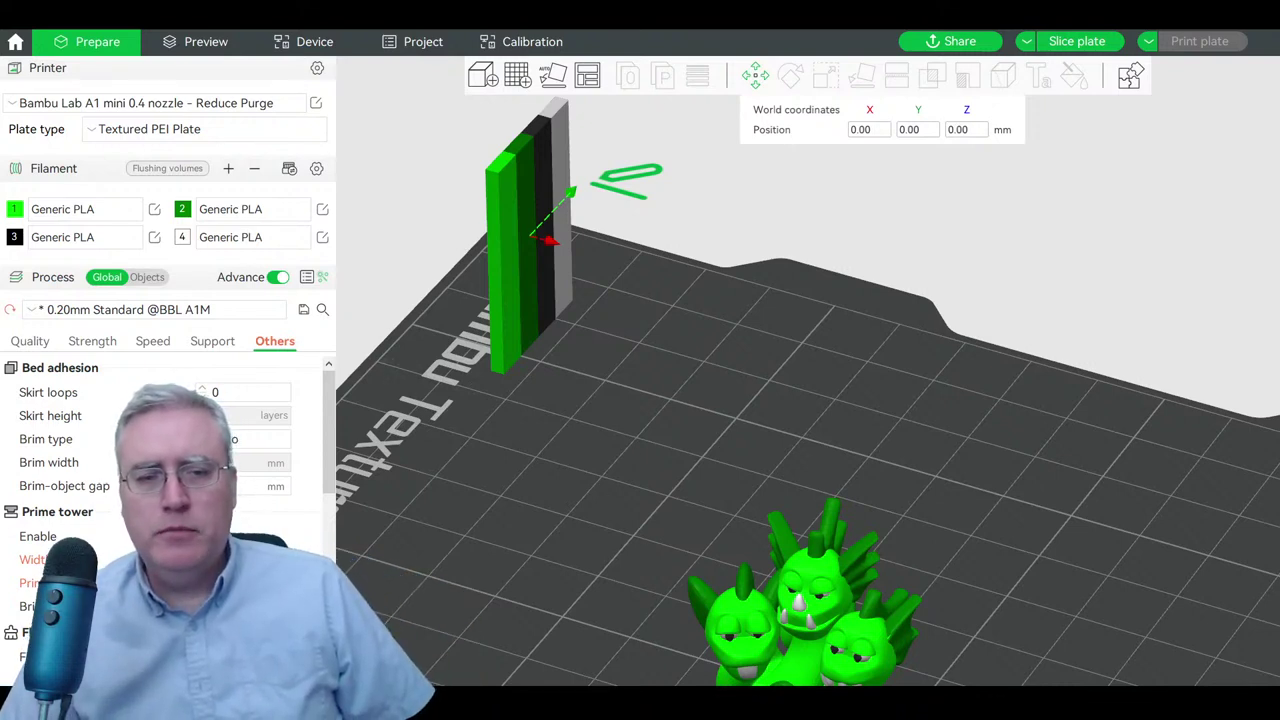
- Undo and redo the last prime tower changes, reposition the tower on the plate and refocus on the hydra
key(ctrl+z)
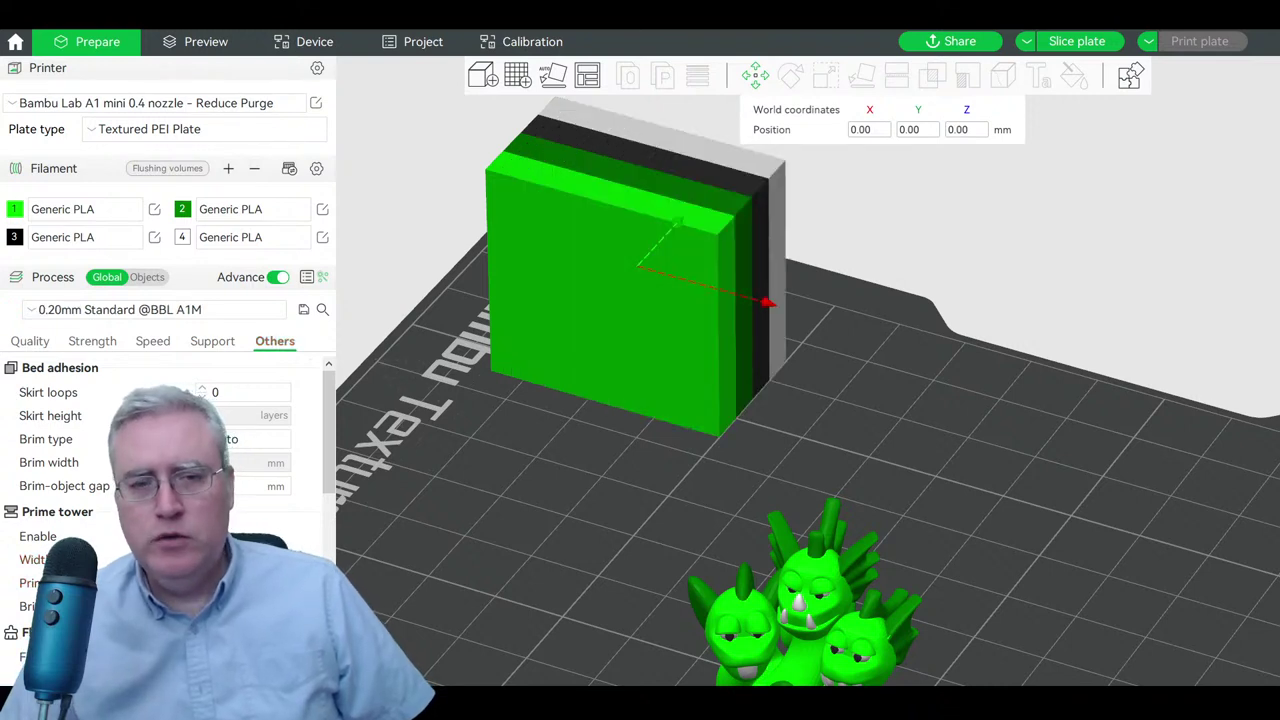
key(ctrl+y)
key(ctrl+y)
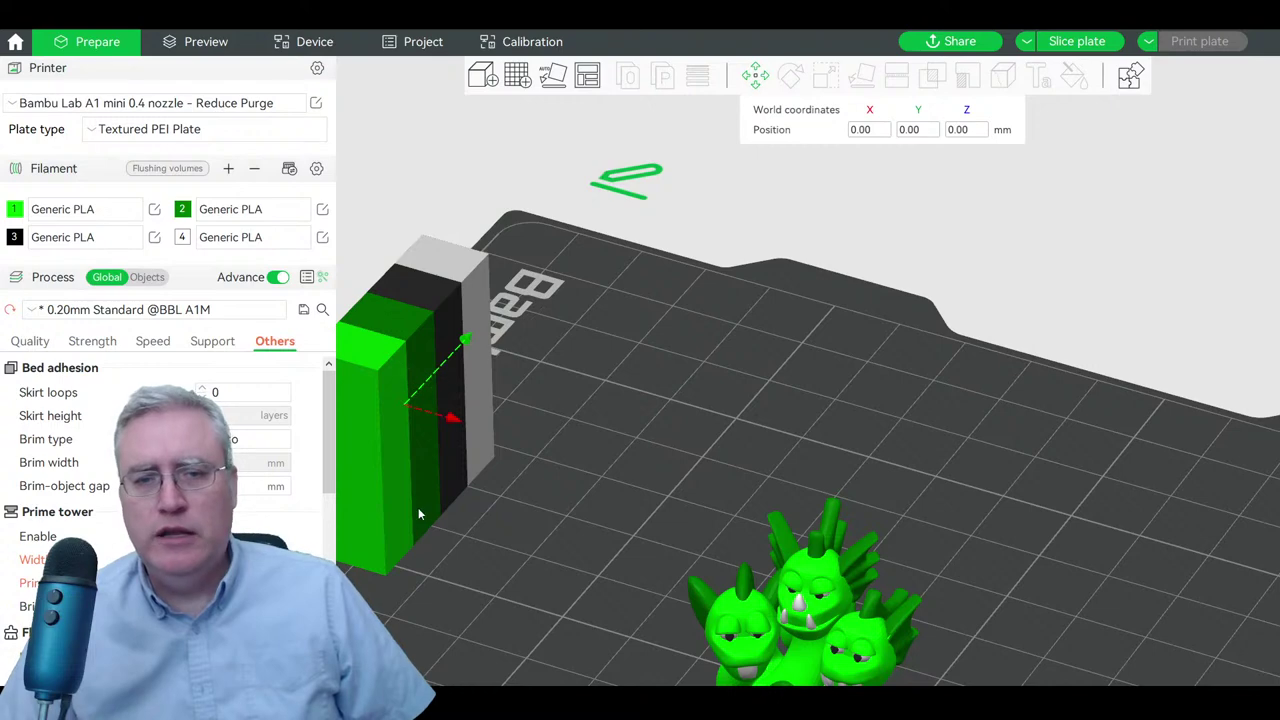
drag(418, 507, 719, 477)
click(719, 477)
key(z)
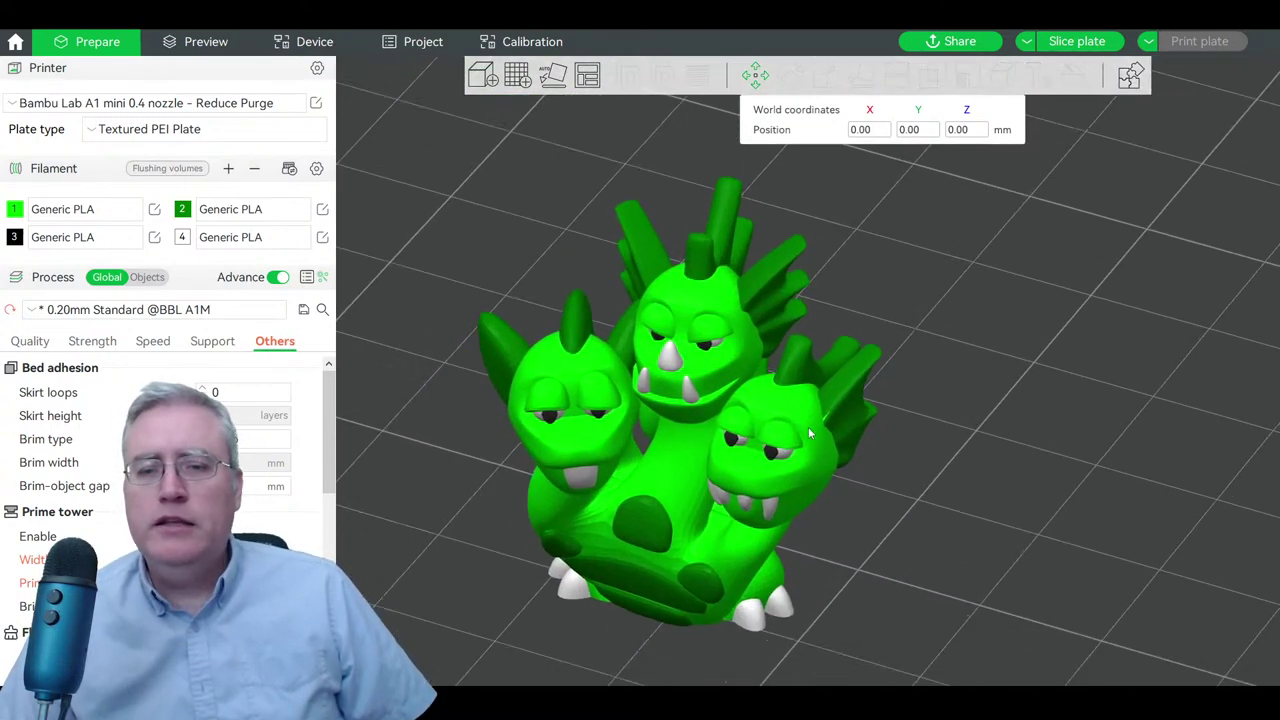
- Fill the visible claws on both of the hydra's feet black with filament 3 at smart fill angle 90
click(1070, 77)
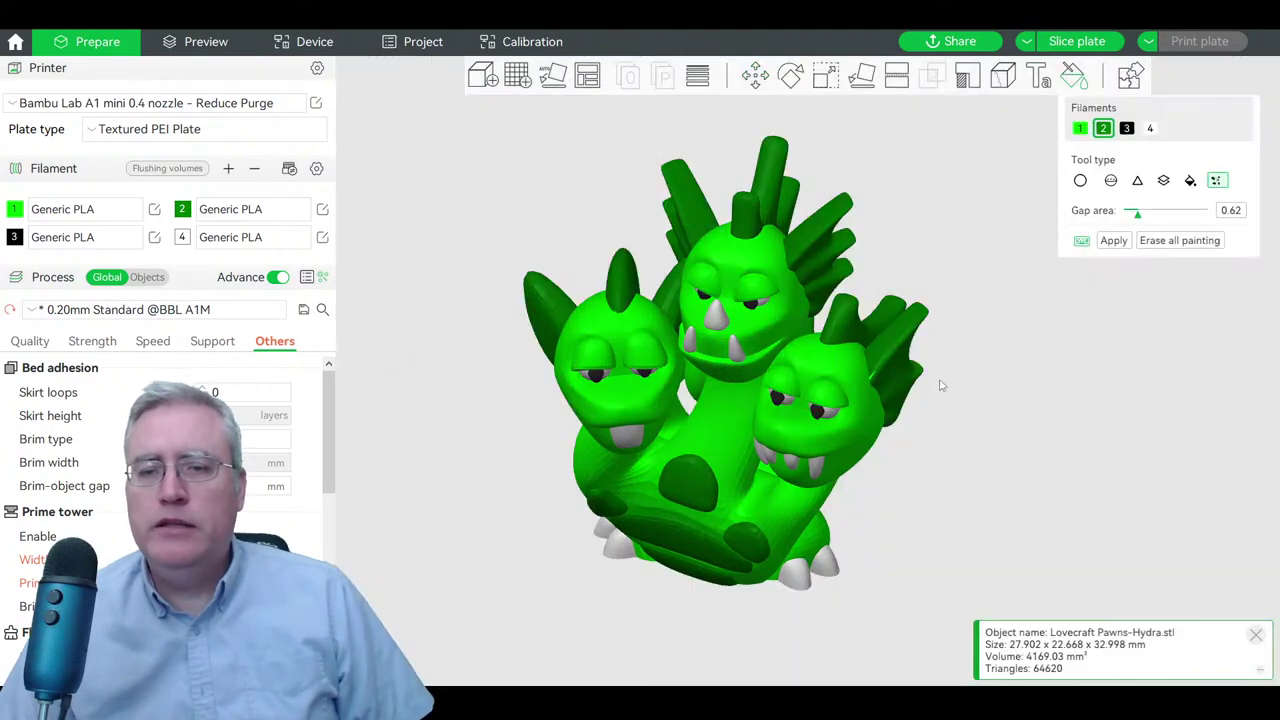
click(1129, 128)
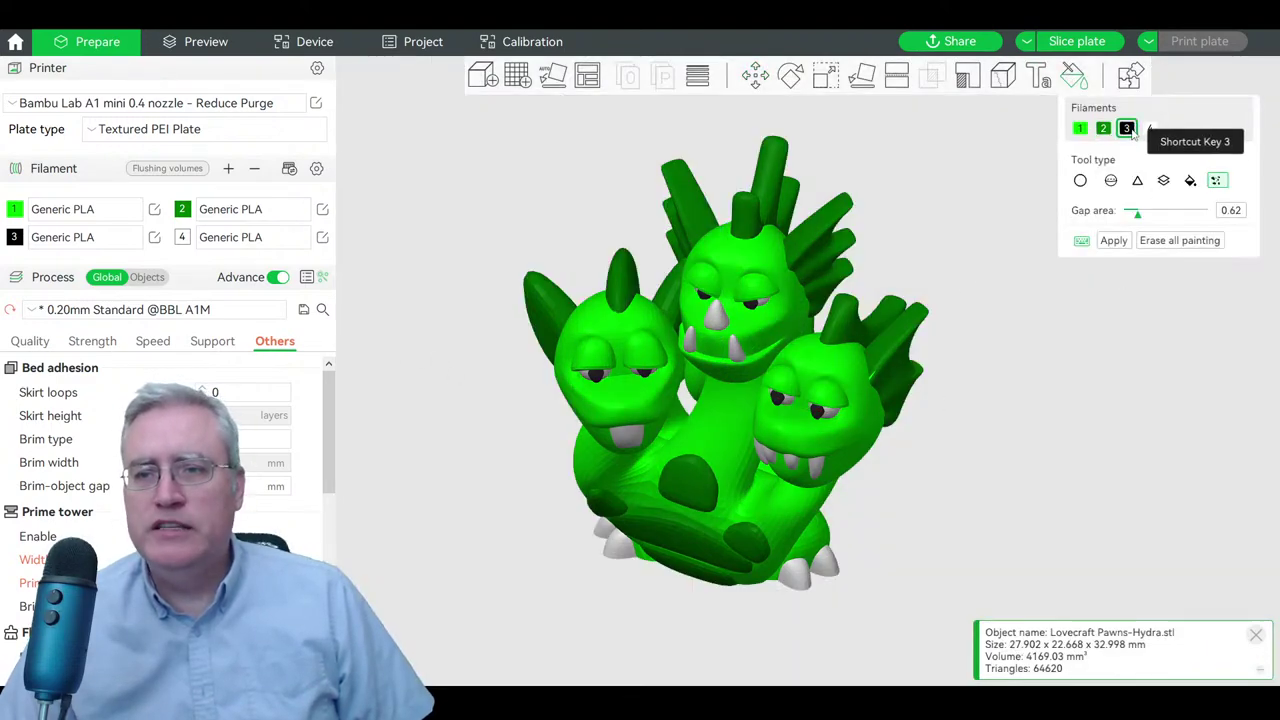
click(1190, 180)
drag(1180, 238, 1266, 246)
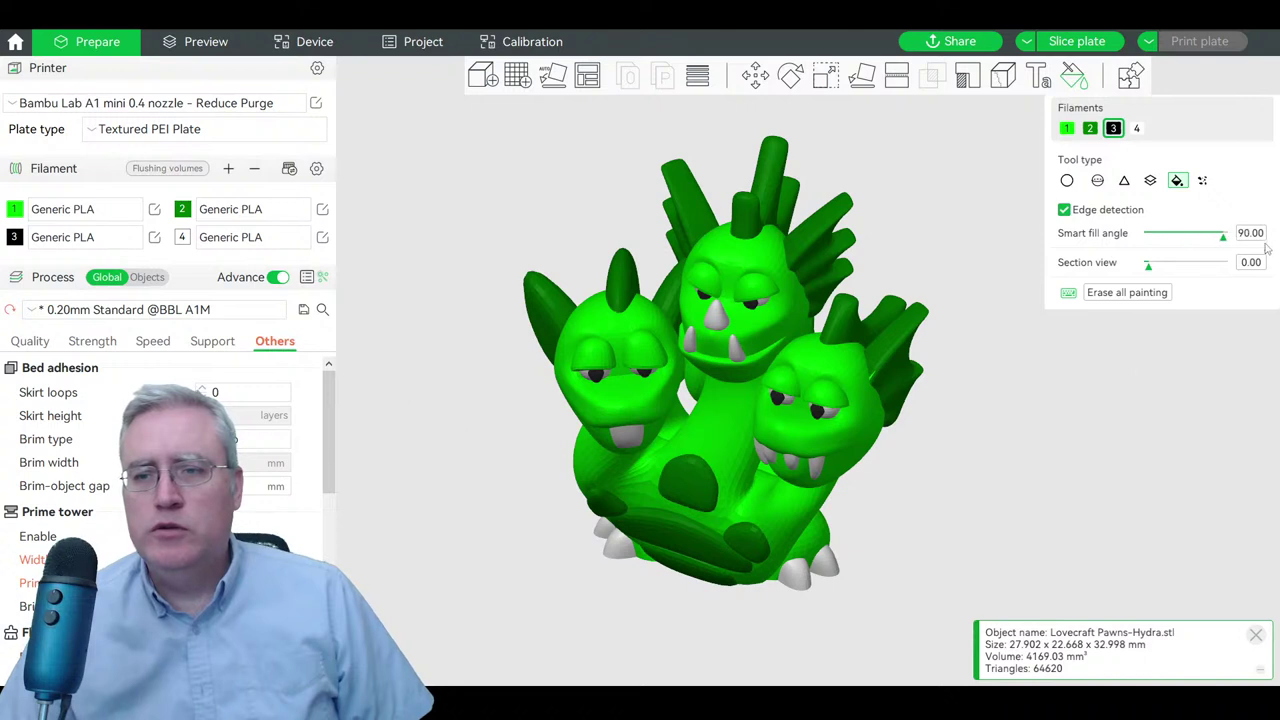
click(822, 558)
click(800, 582)
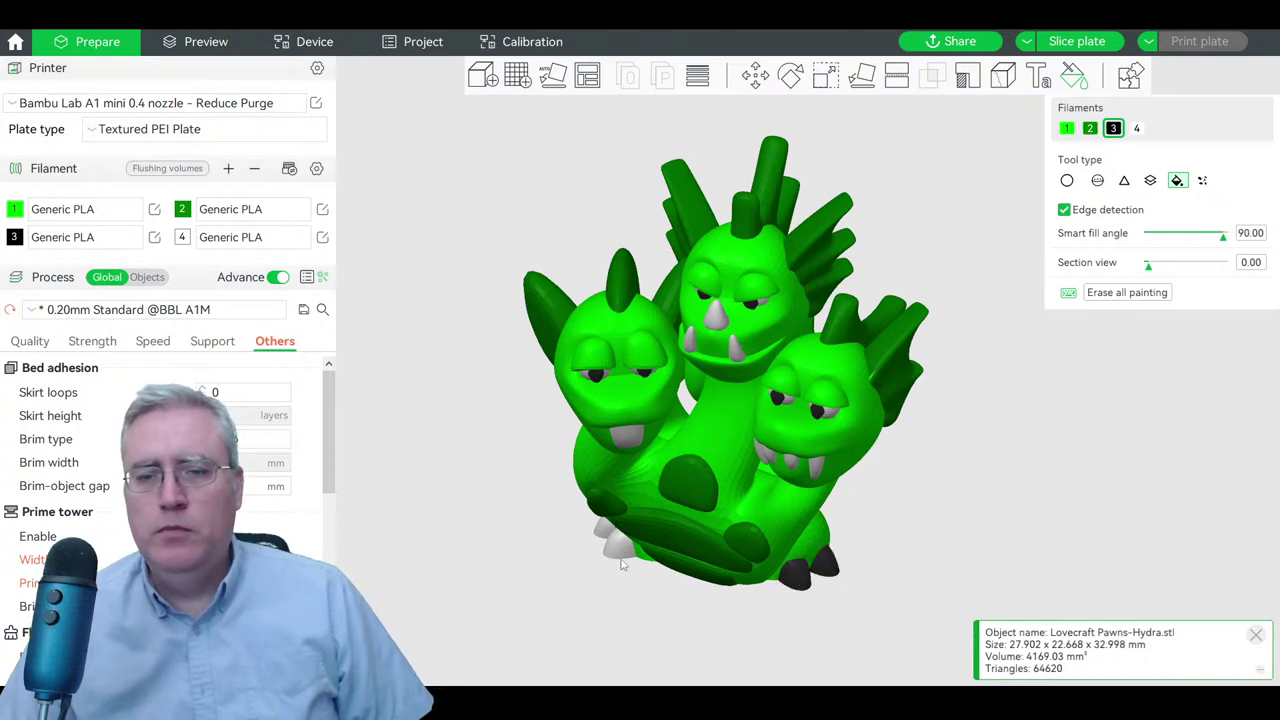
click(620, 550)
click(603, 530)
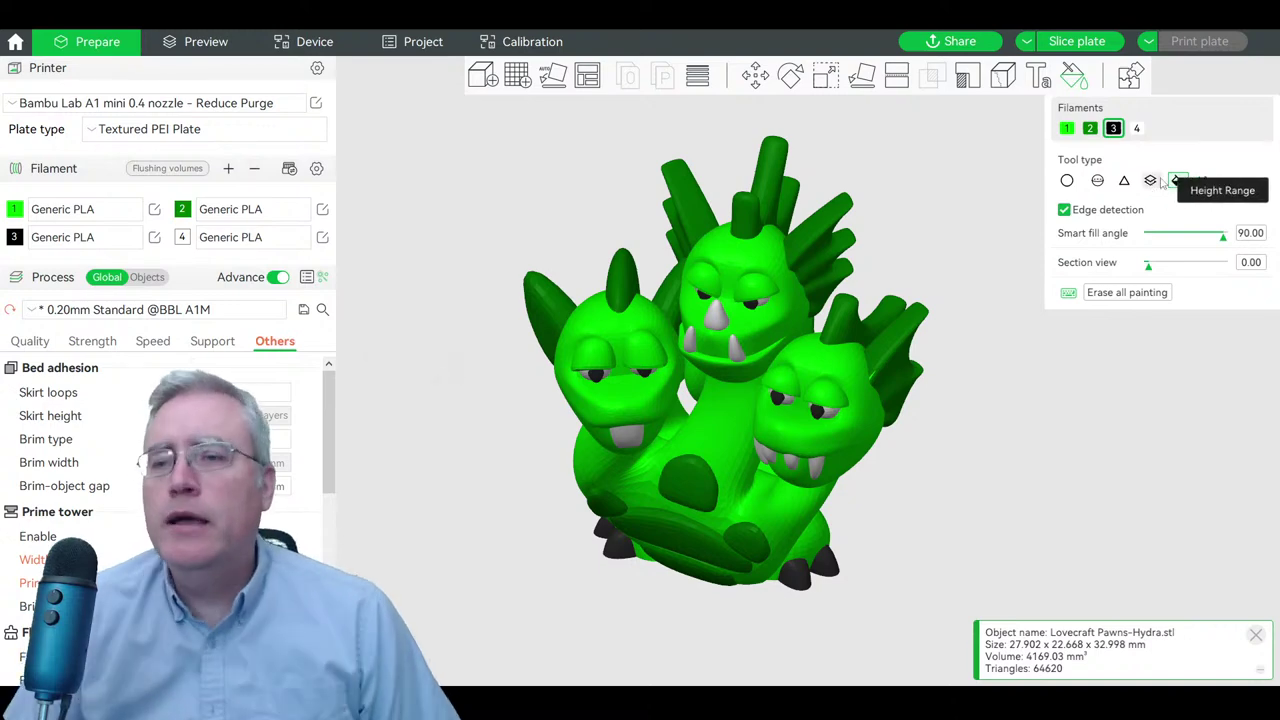
- Leave the color painting tool by switching to the Move tool, keeping filament 1's color as it is
click(755, 75)
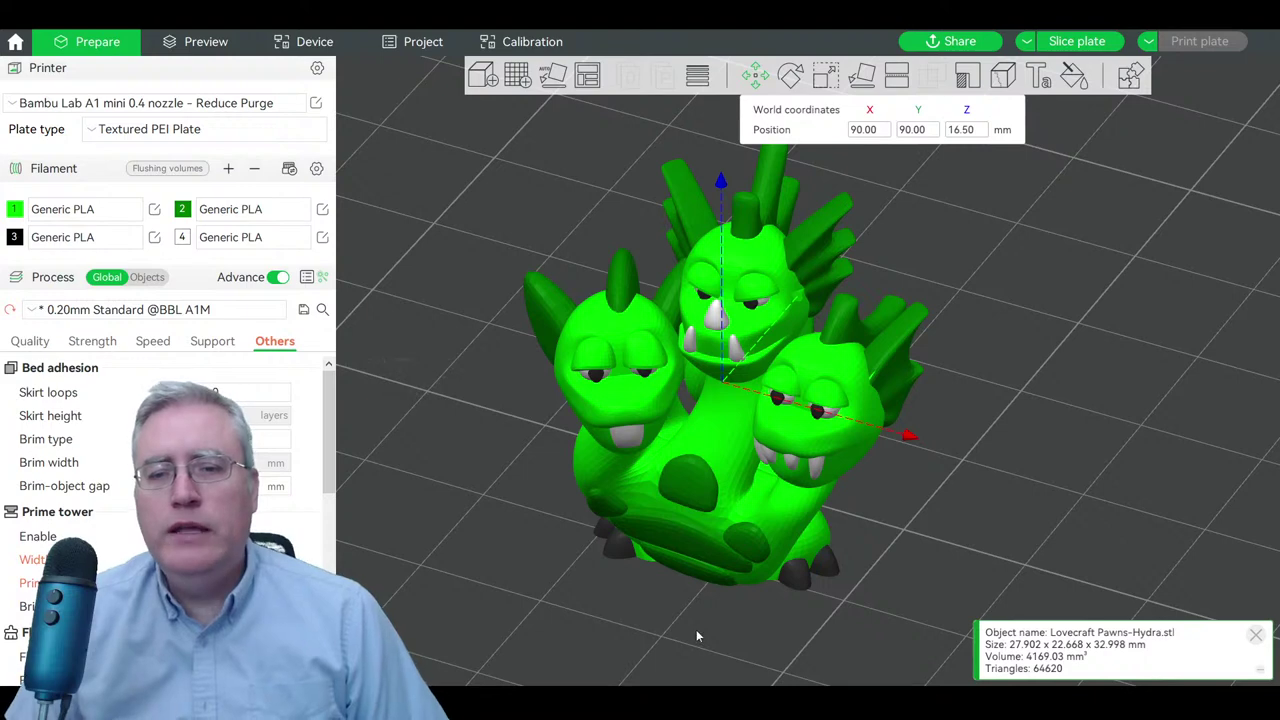
key(3)
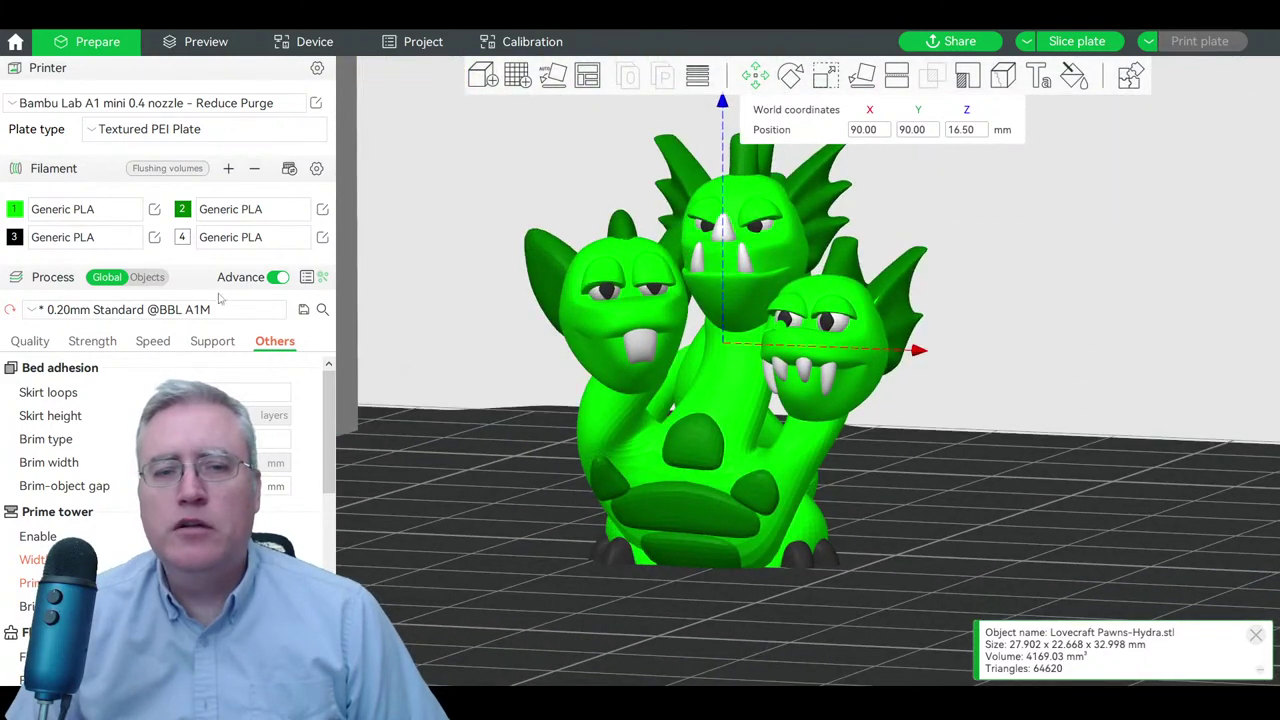
click(14, 209)
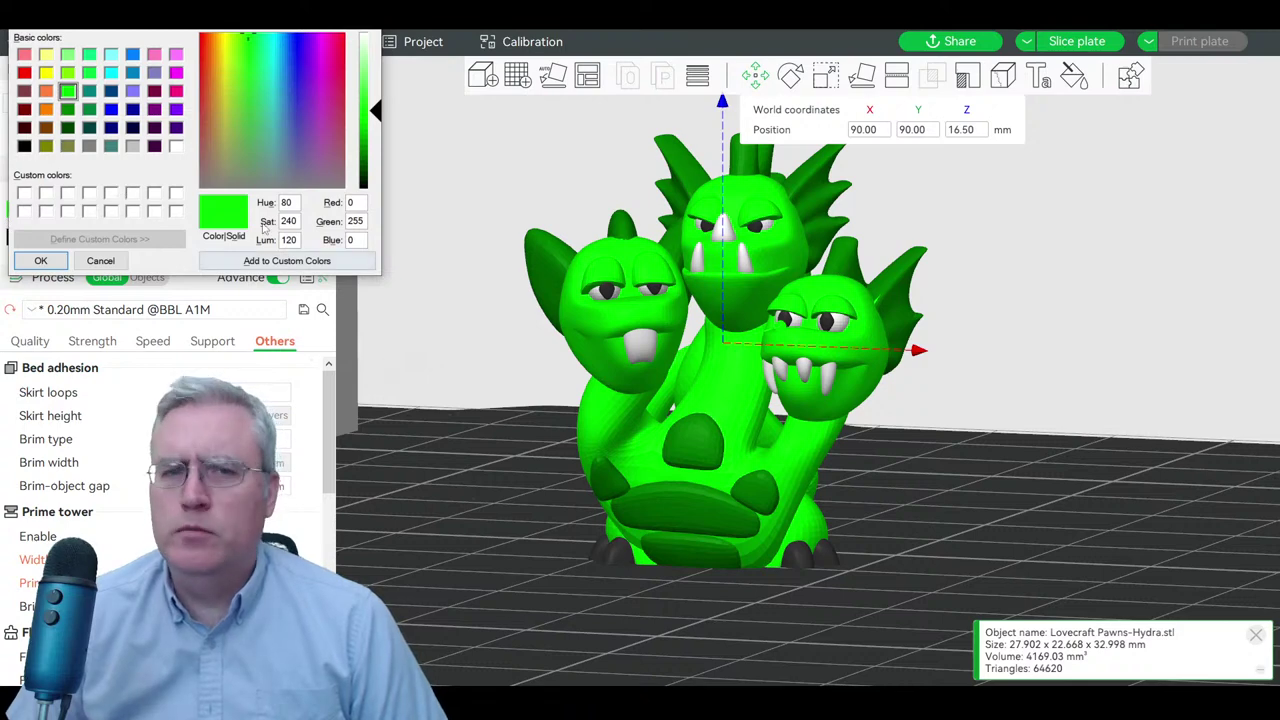
click(102, 262)
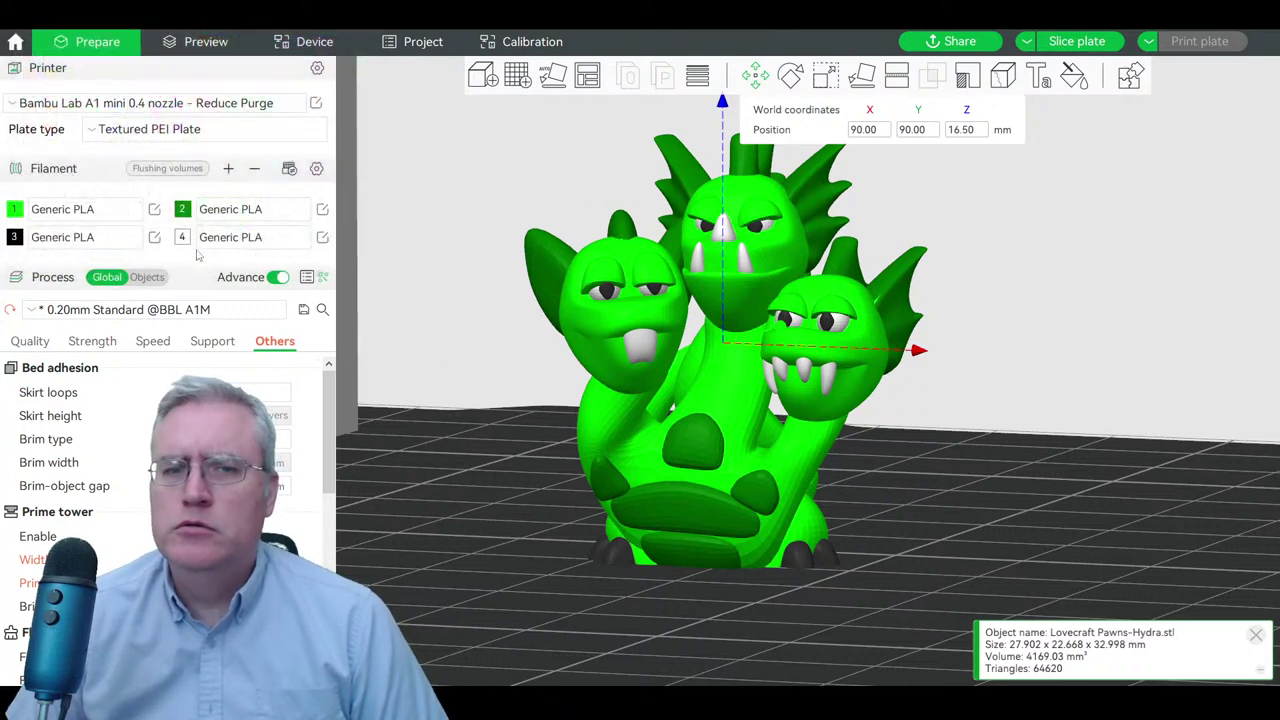
- Change filament 3's color to a darkened red with RGB 187, 0, 0 for the eyes and claws
click(14, 238)
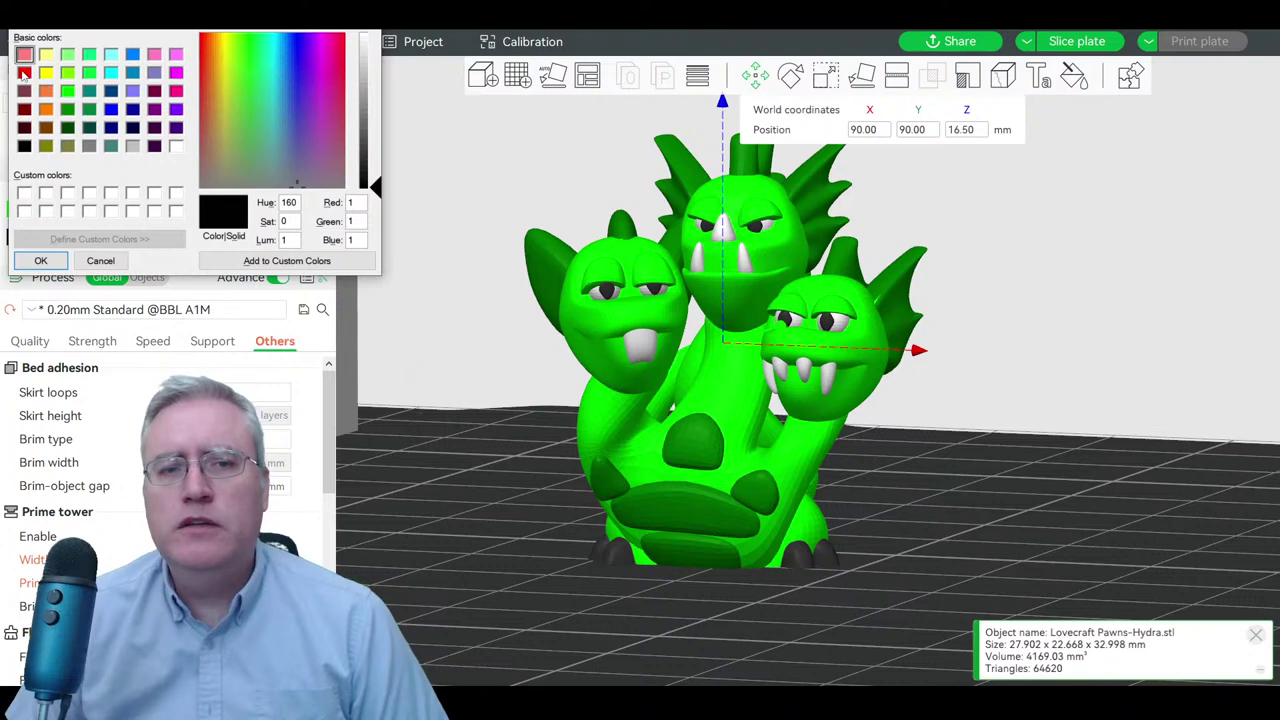
click(24, 72)
drag(372, 110, 376, 134)
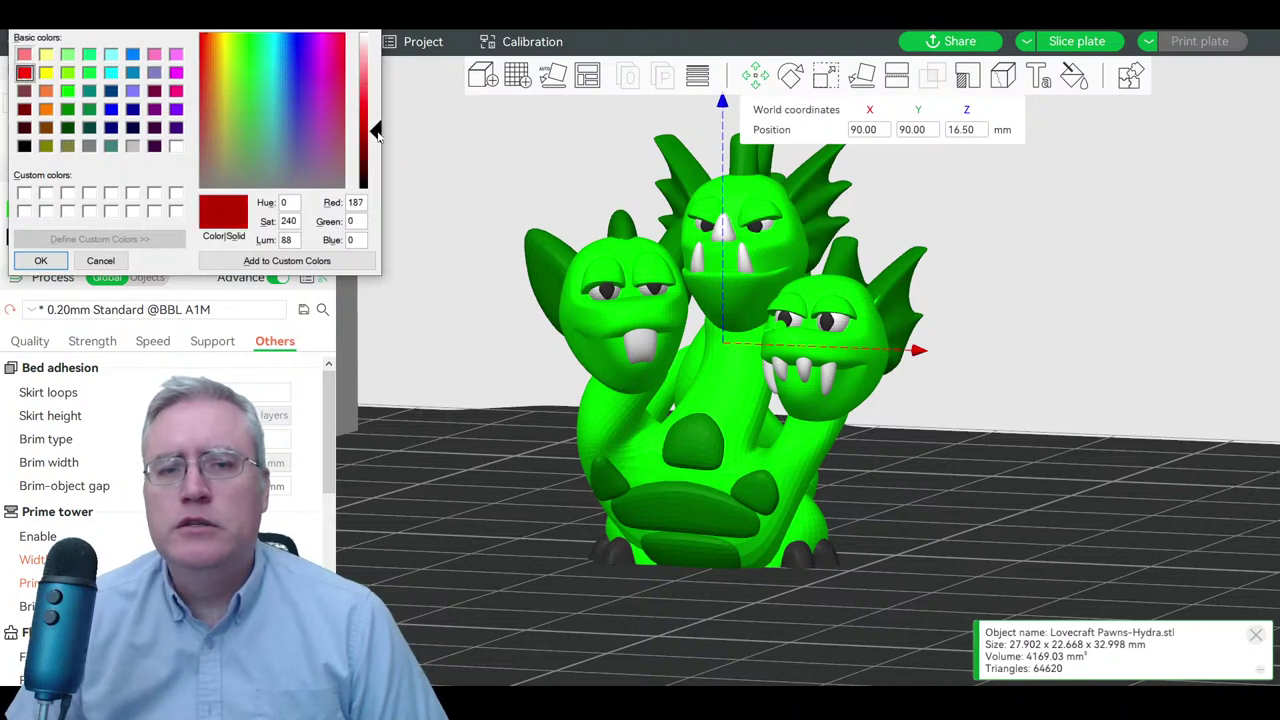
click(40, 260)
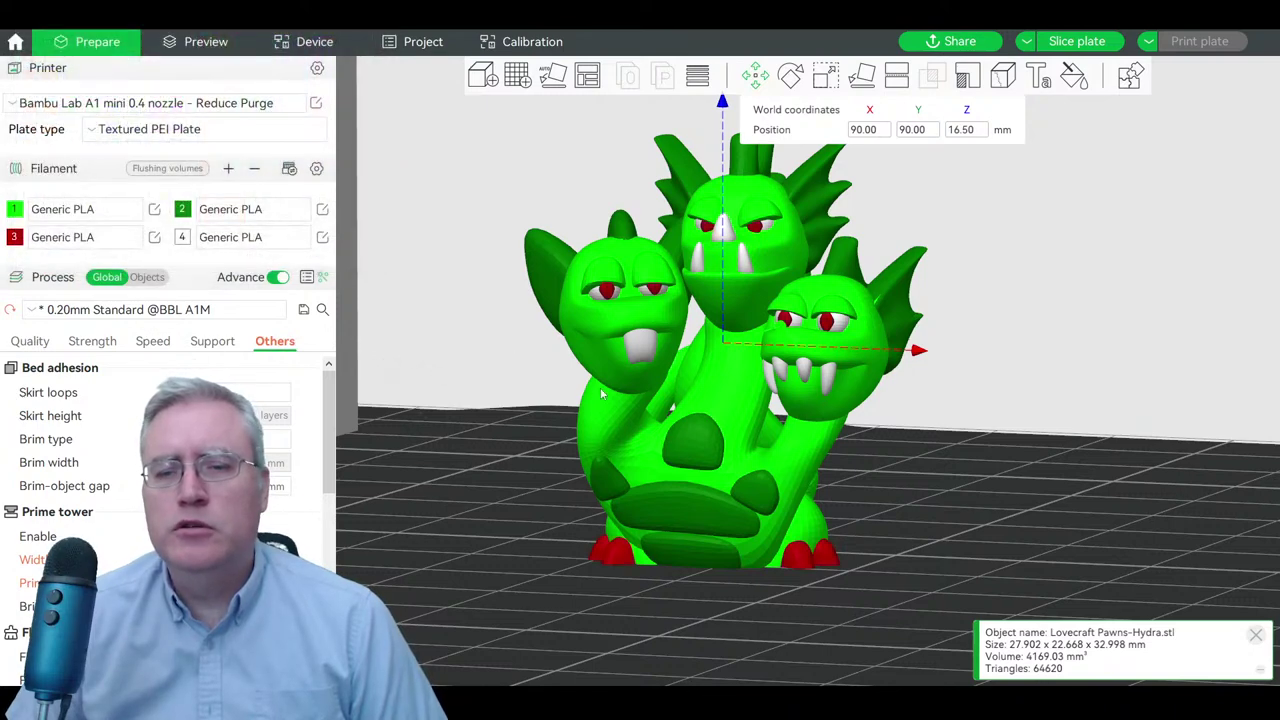
- Change filament 1's color to a darkened teal with RGB 0, 183, 183 for the hydra's body
scroll(786, 430, up, 2)
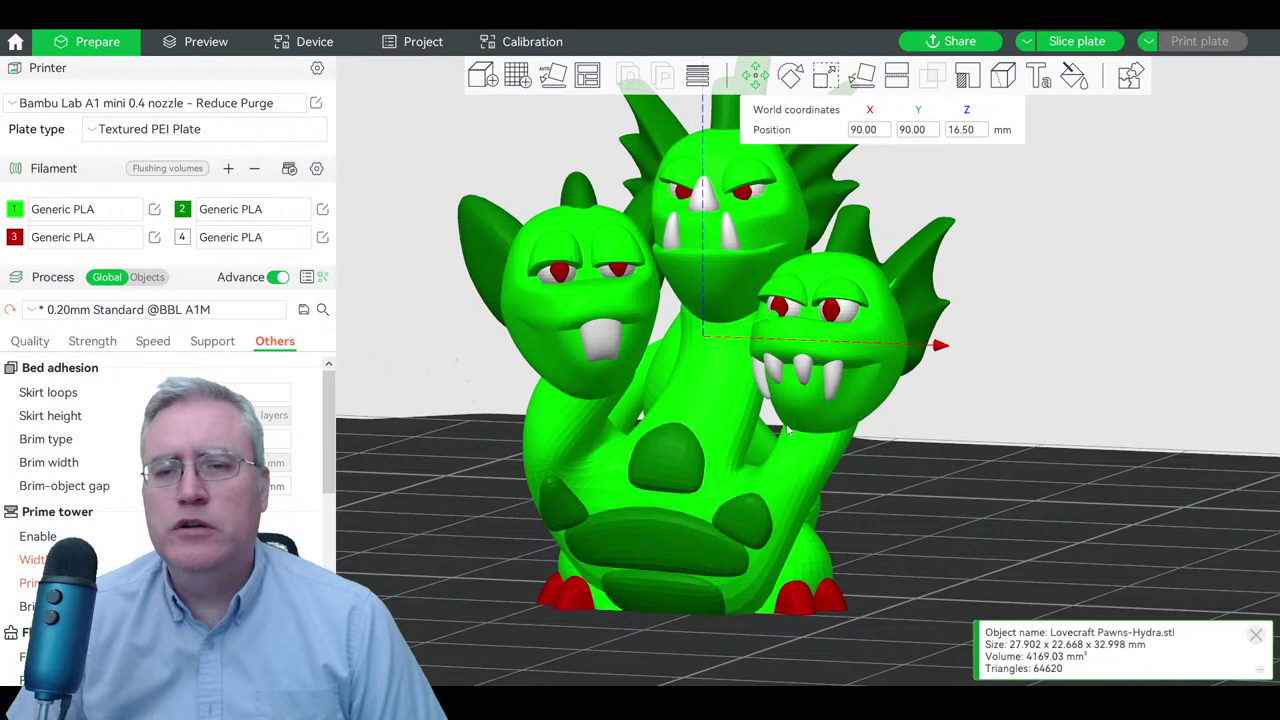
click(14, 210)
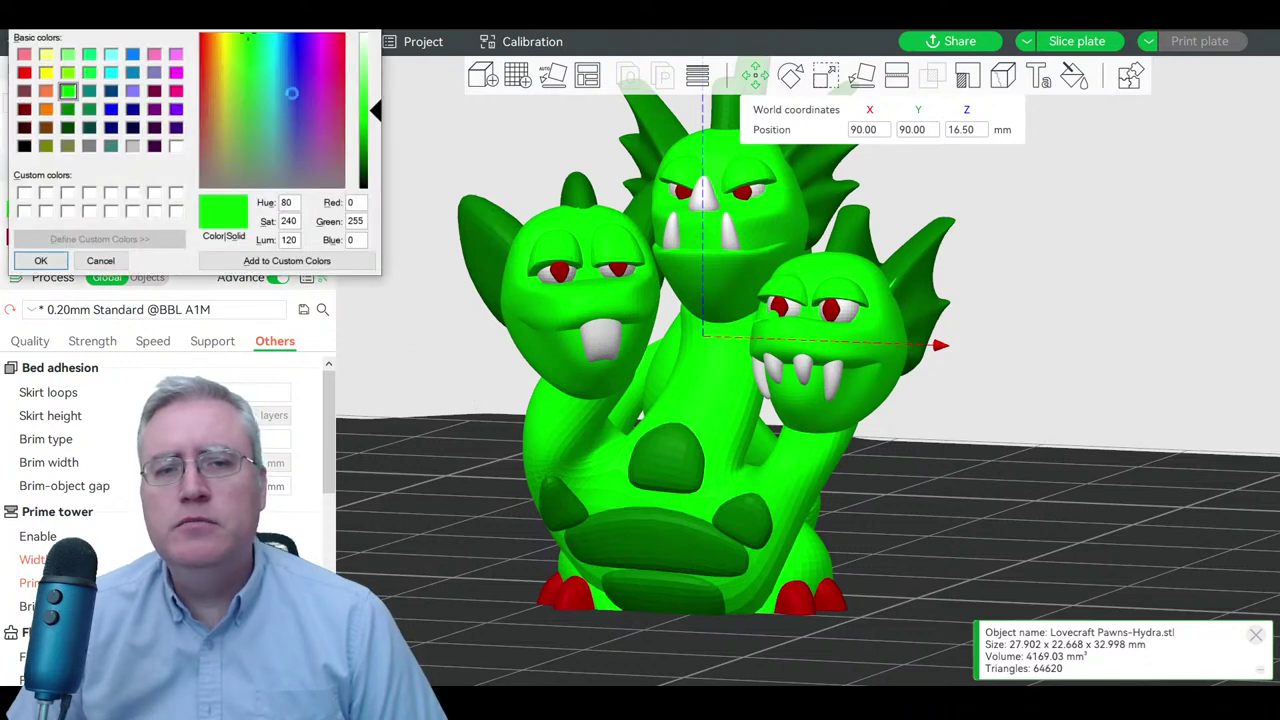
click(273, 38)
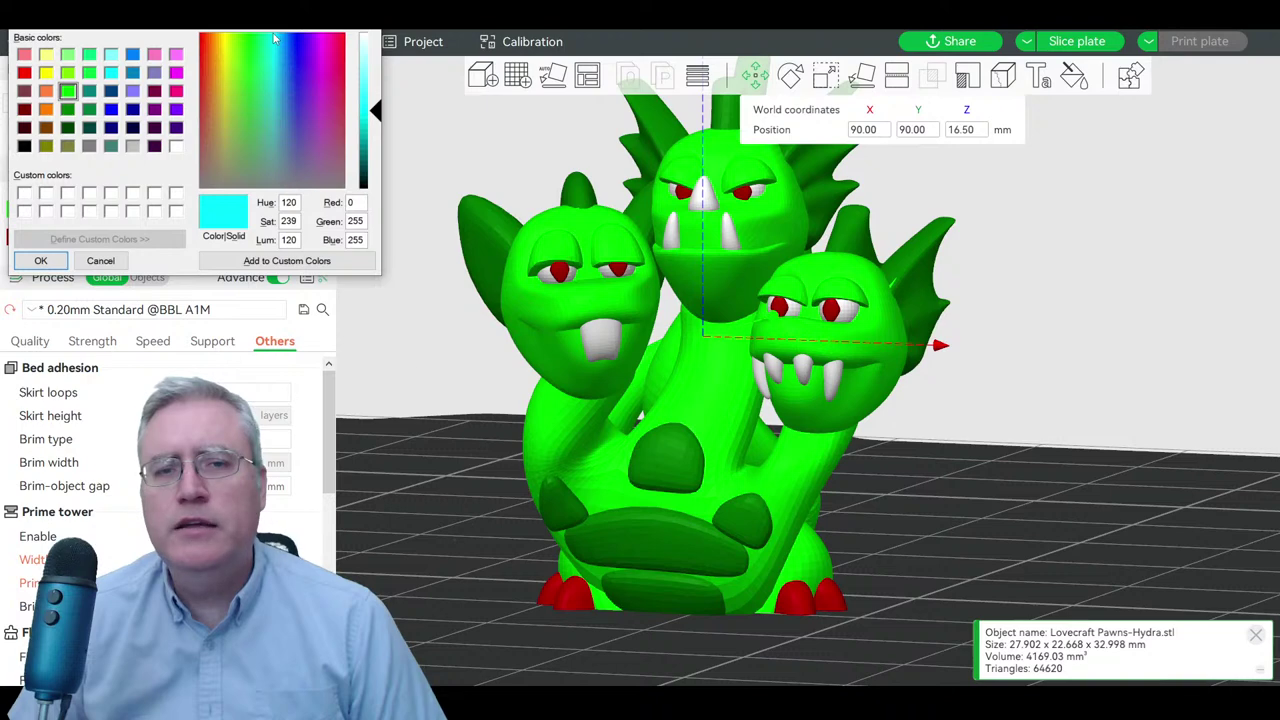
drag(372, 110, 372, 138)
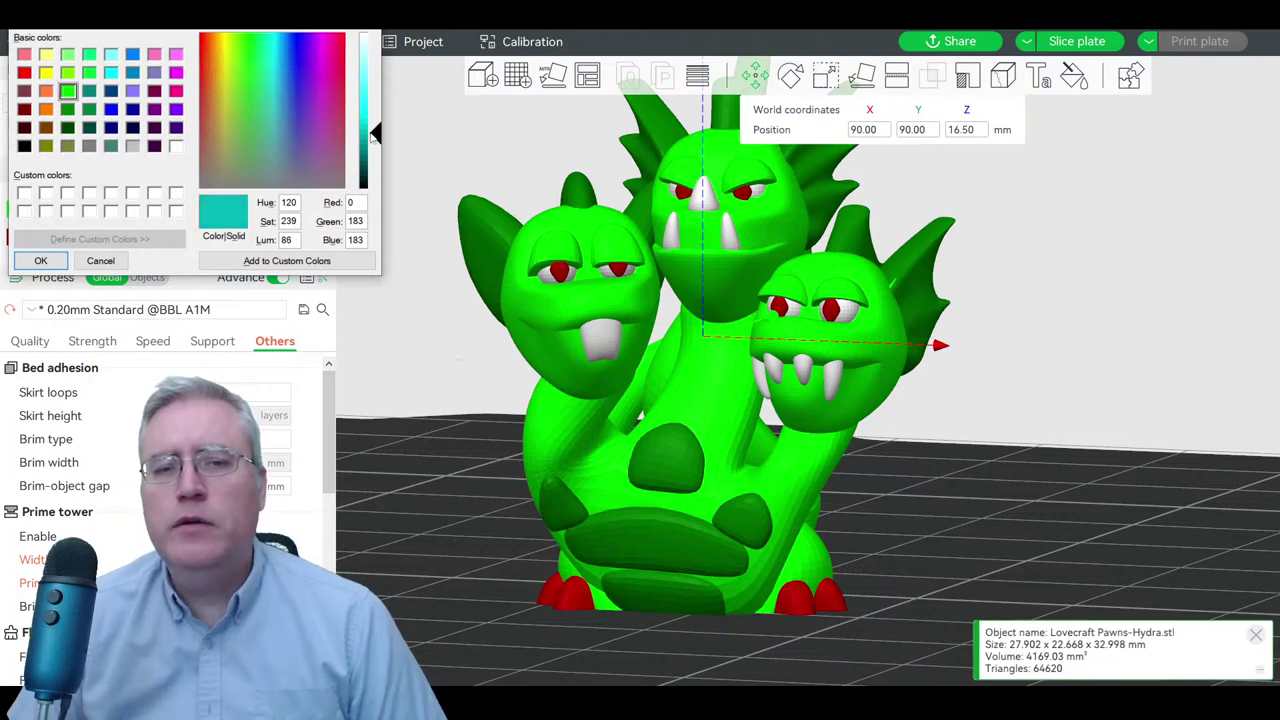
click(40, 261)
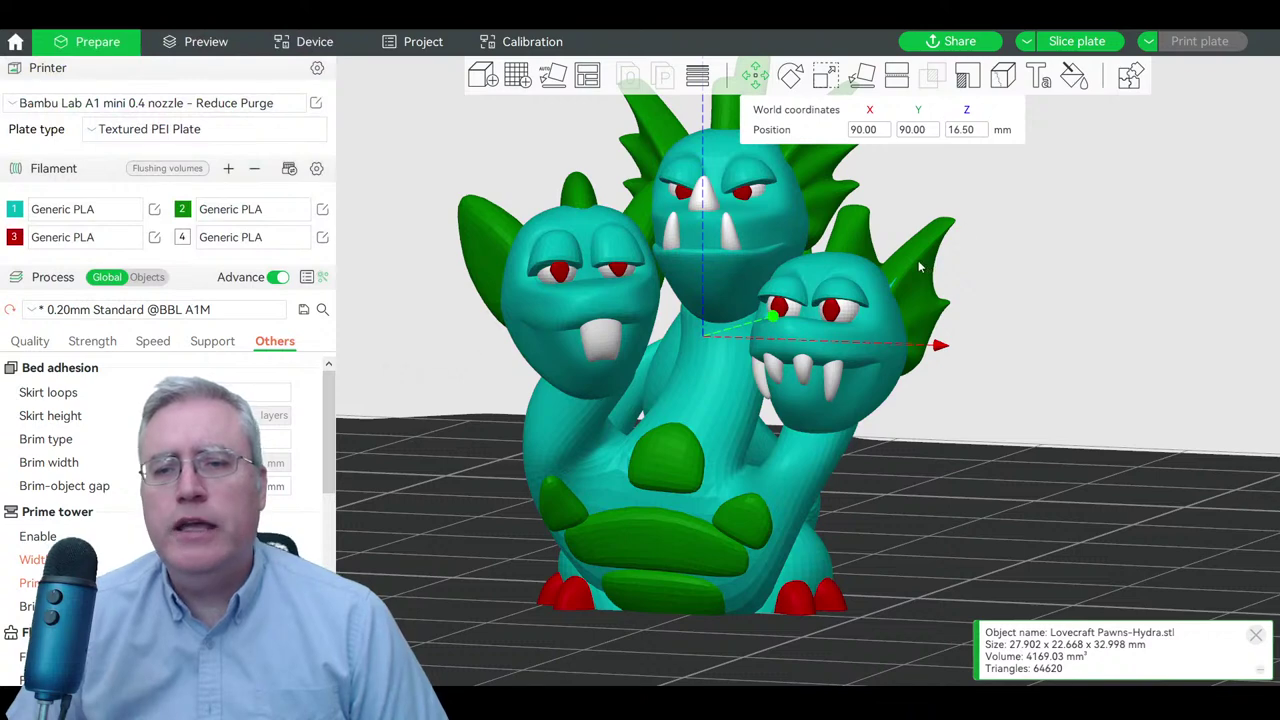
- Try navy (RGB 0, 13, 128) for filament 2, and replace it with the basic dark blue (RGB 0, 64, 128)
click(182, 209)
click(296, 38)
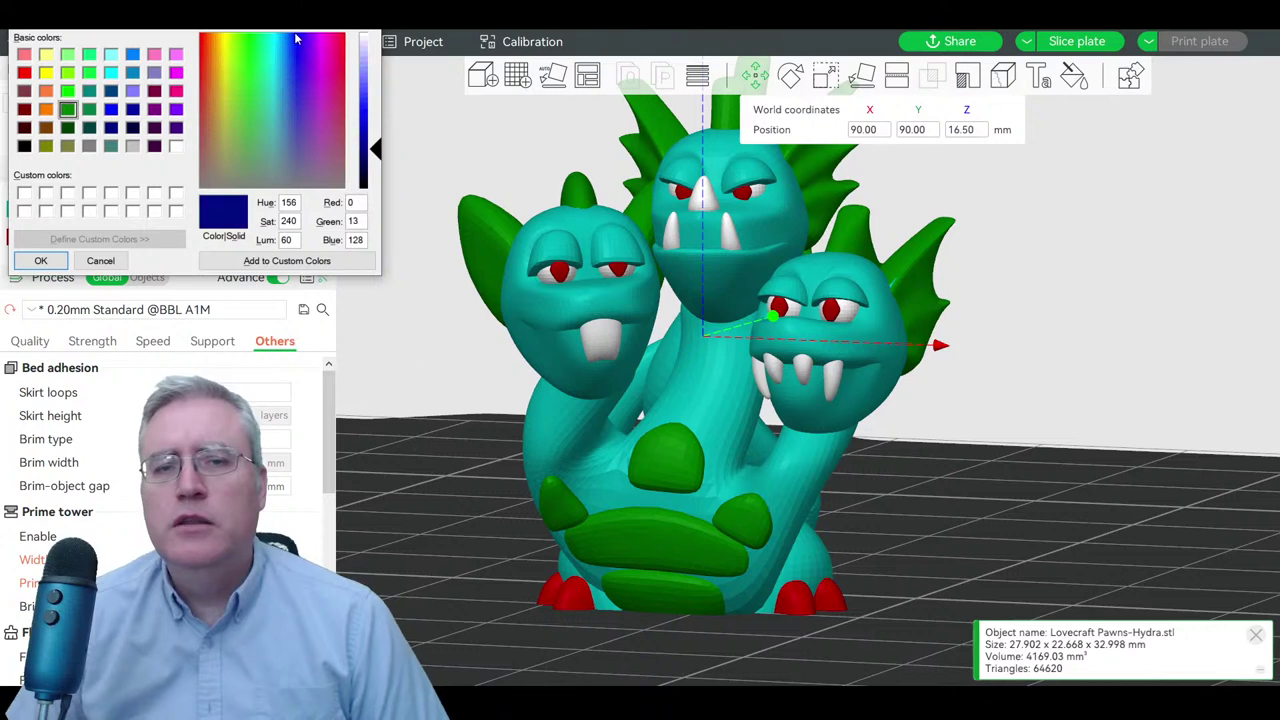
click(40, 260)
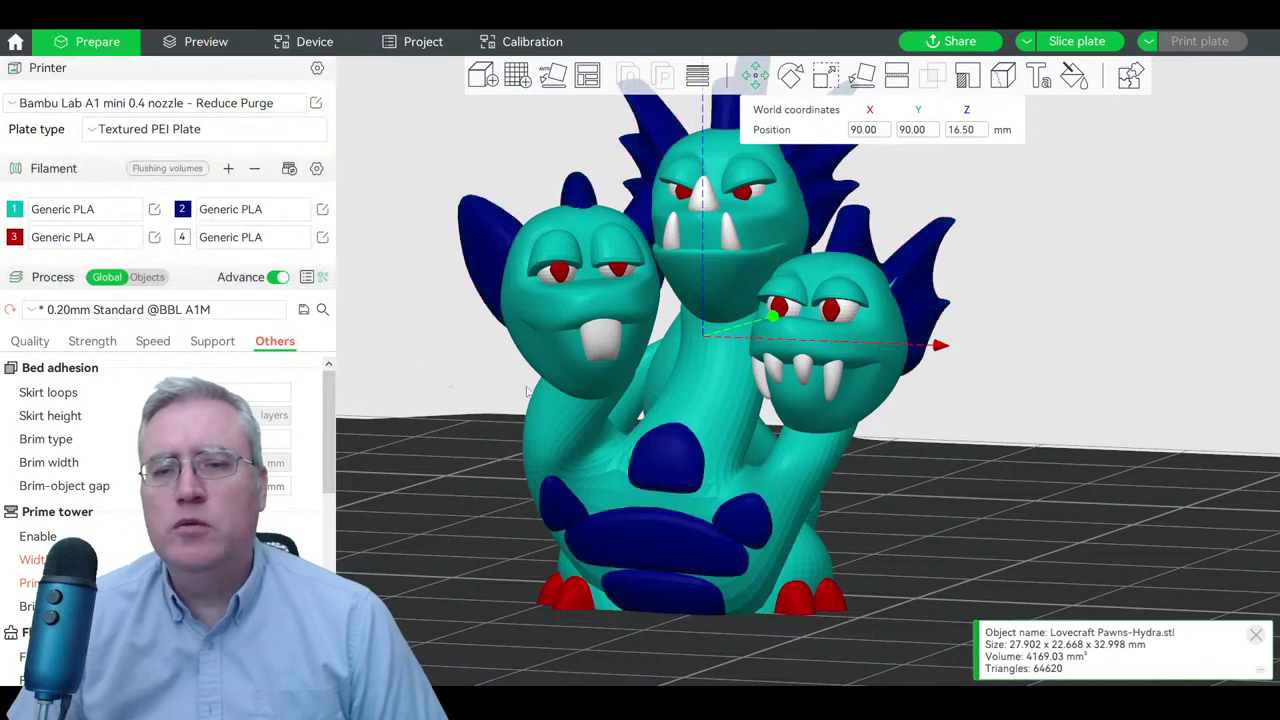
click(183, 213)
click(110, 90)
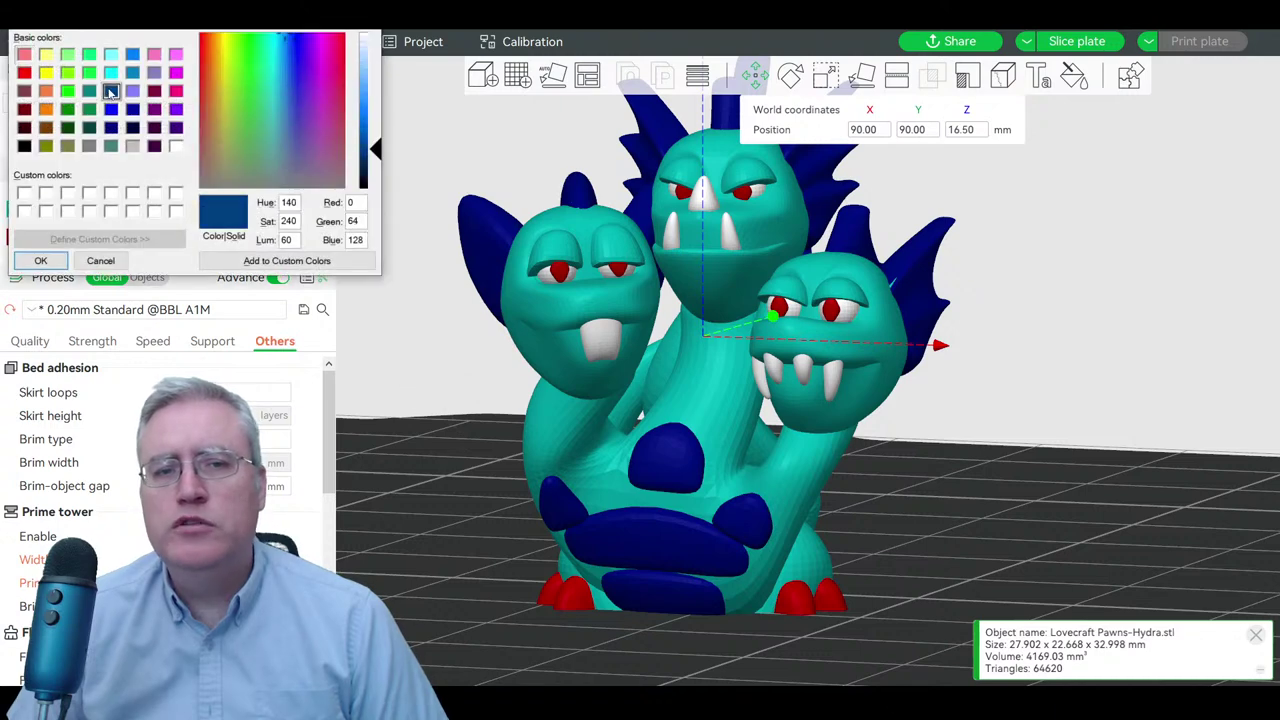
click(40, 260)
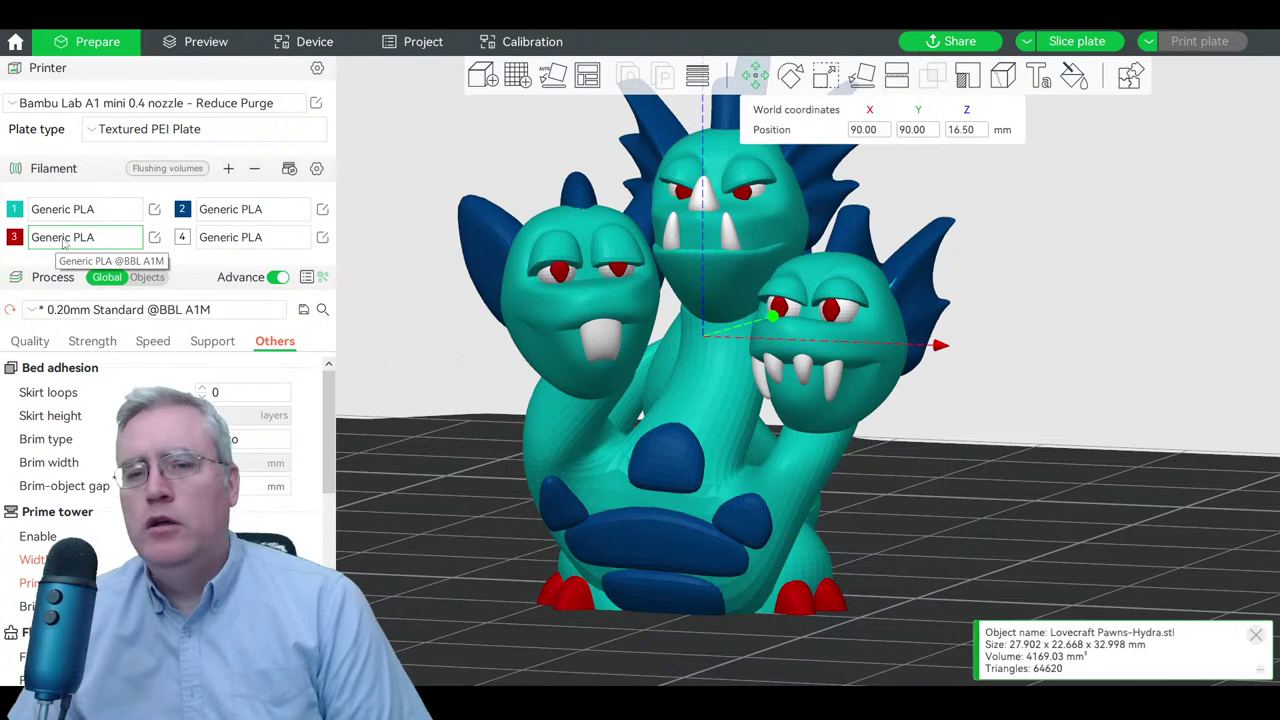
- Recolor the hydra's body by setting filament 1 to the basic bright blue with RGB 0, 128, 255
click(14, 209)
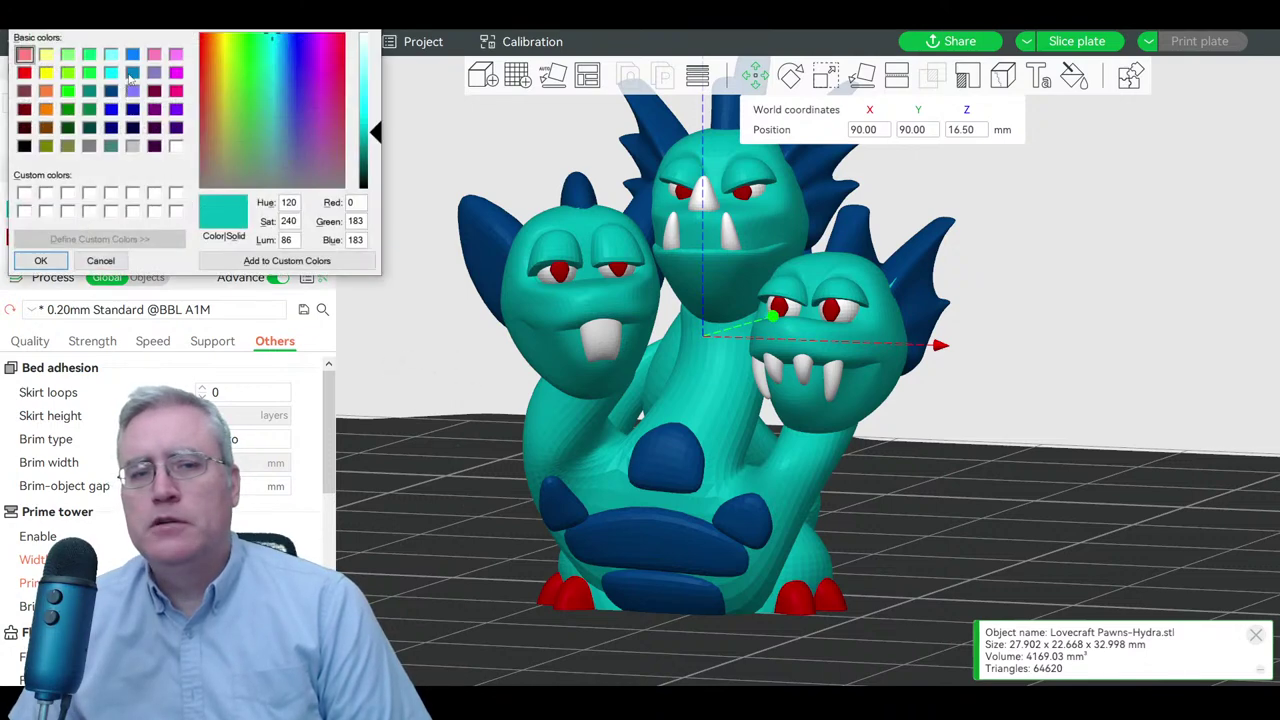
click(133, 73)
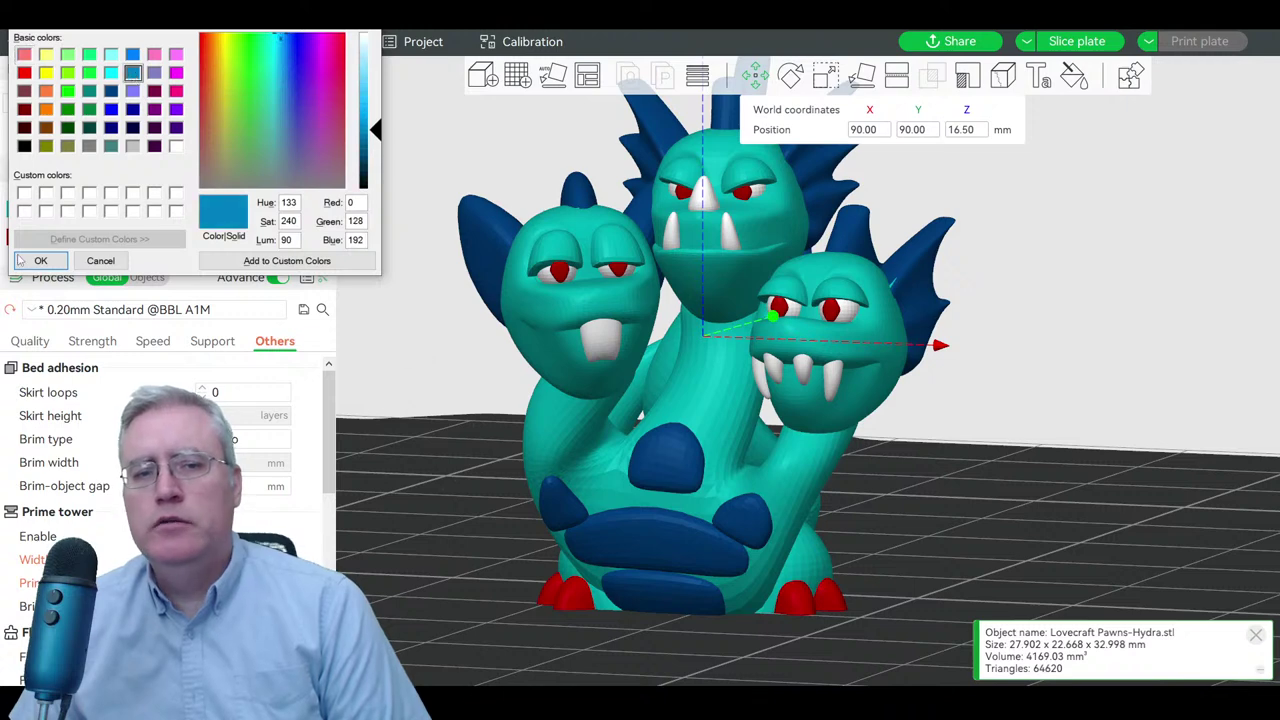
click(131, 56)
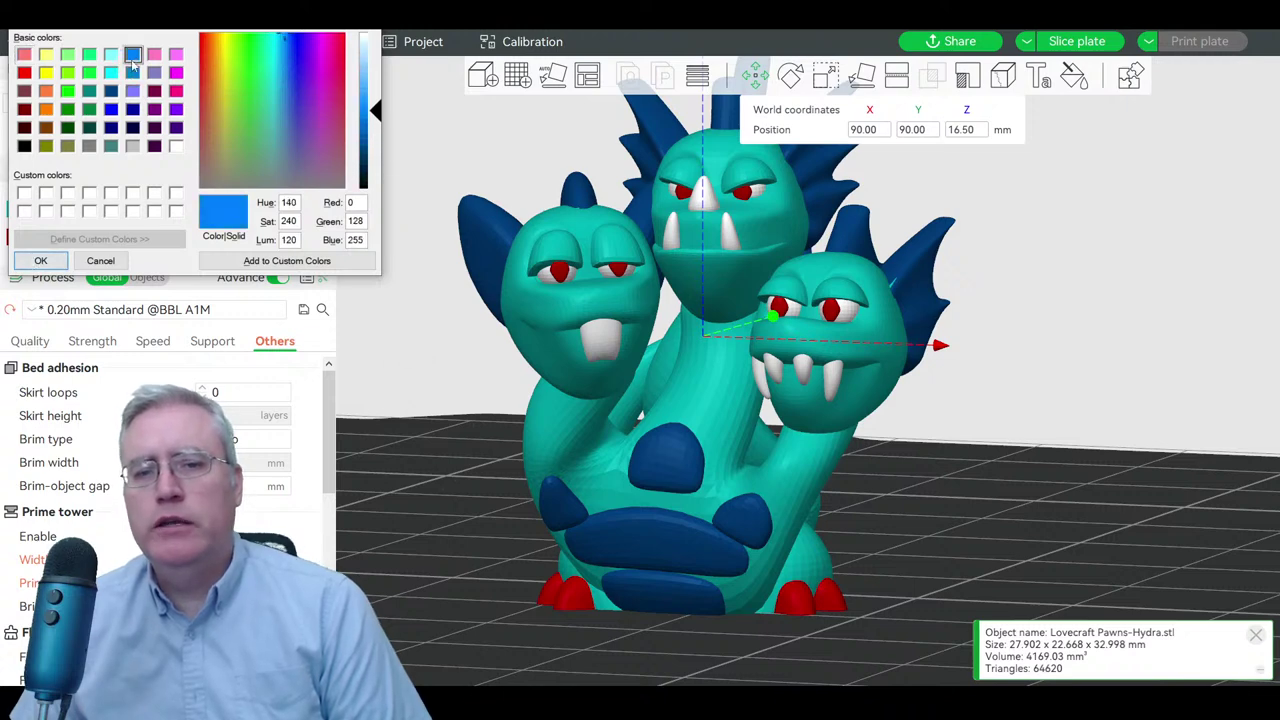
click(40, 260)
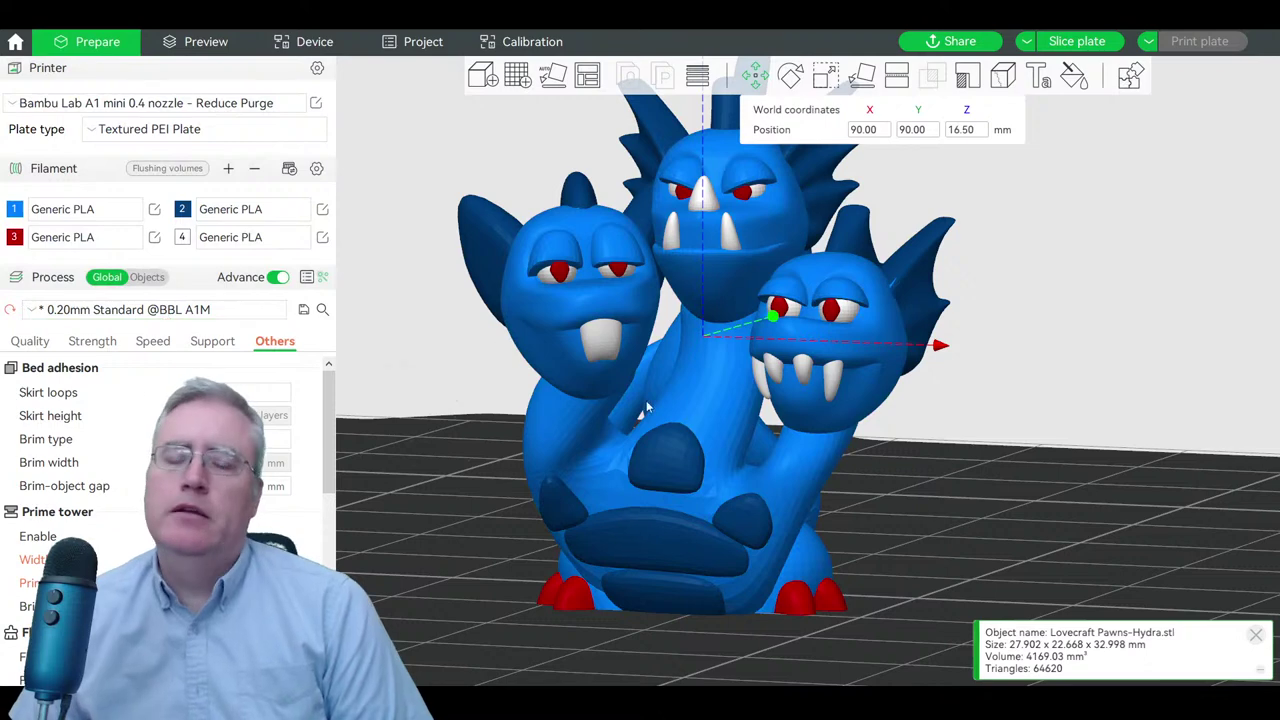
- Set filament 1 to the basic light orange with RGB 255, 128, 64
drag(962, 496, 880, 500)
click(14, 209)
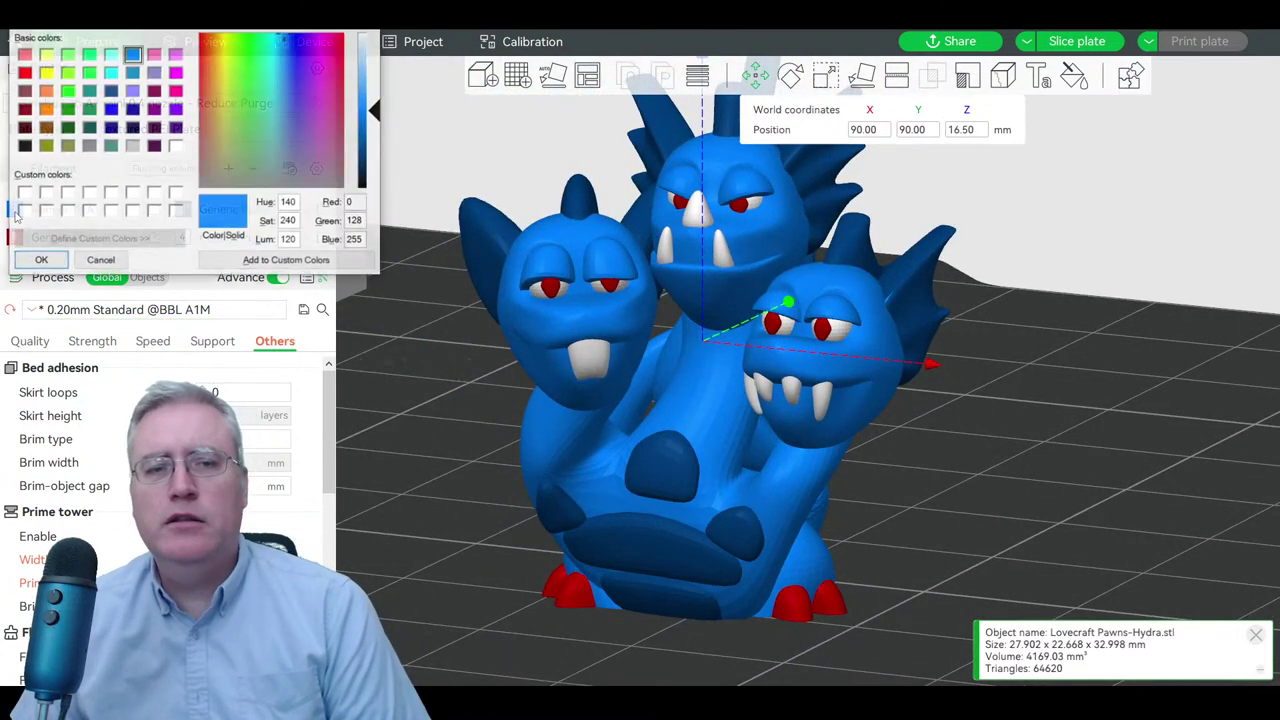
click(45, 91)
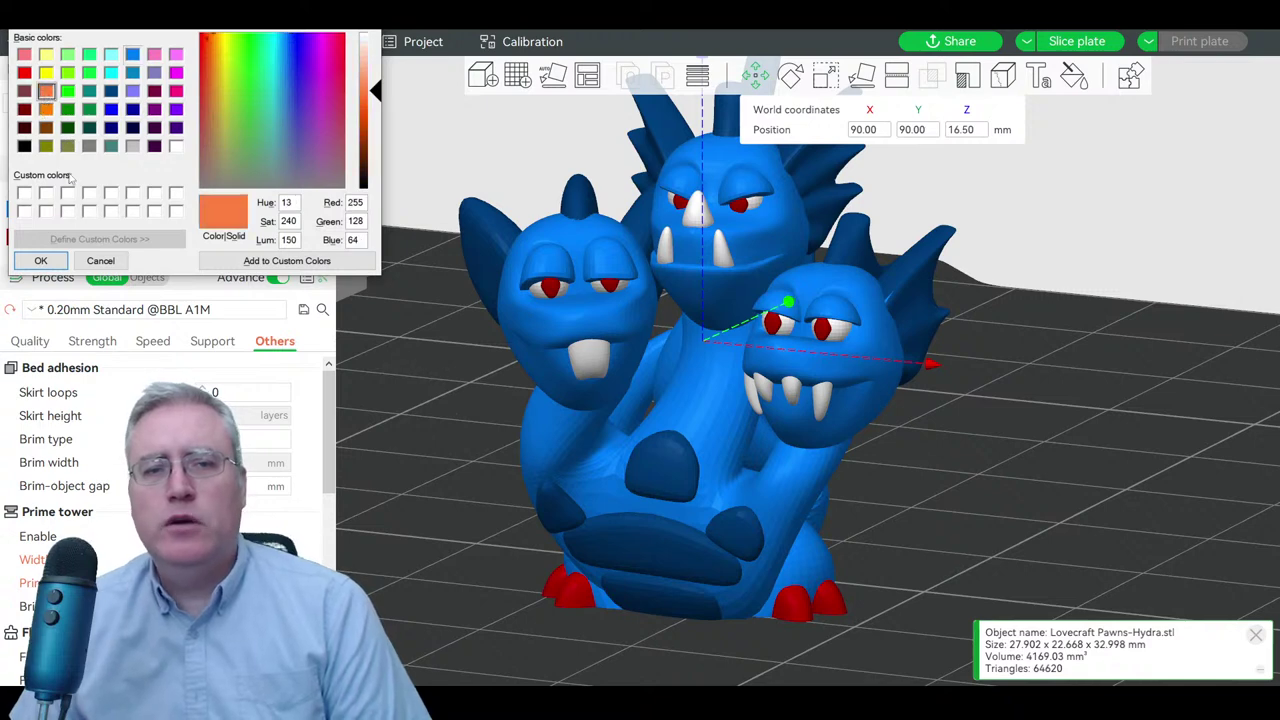
click(45, 258)
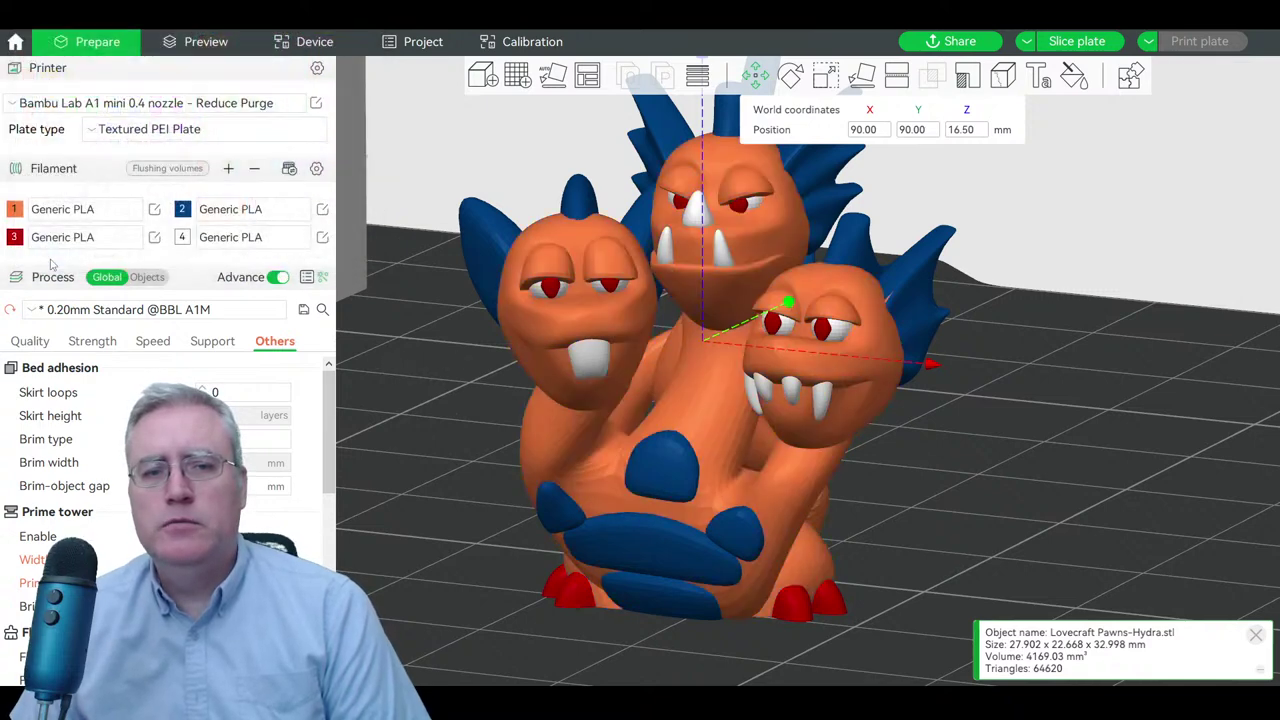
- Change filament 1's body color to the basic orange with RGB 255, 128, 0
click(13, 211)
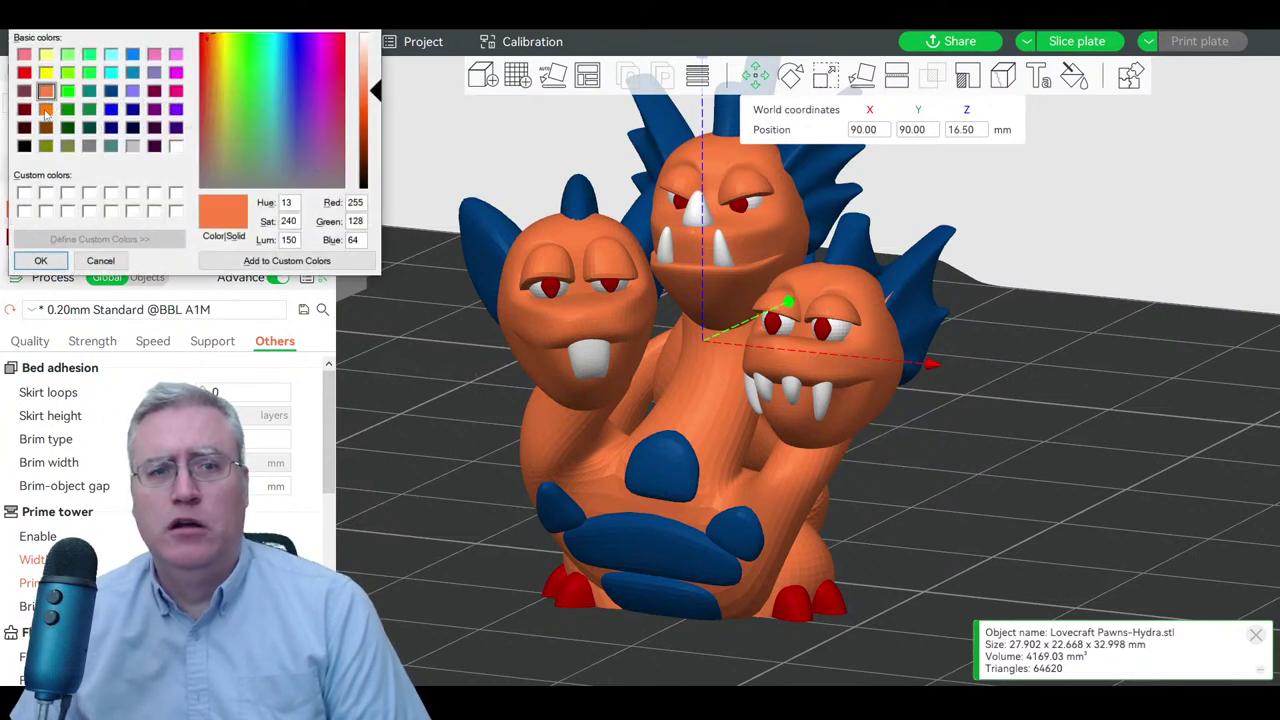
click(45, 109)
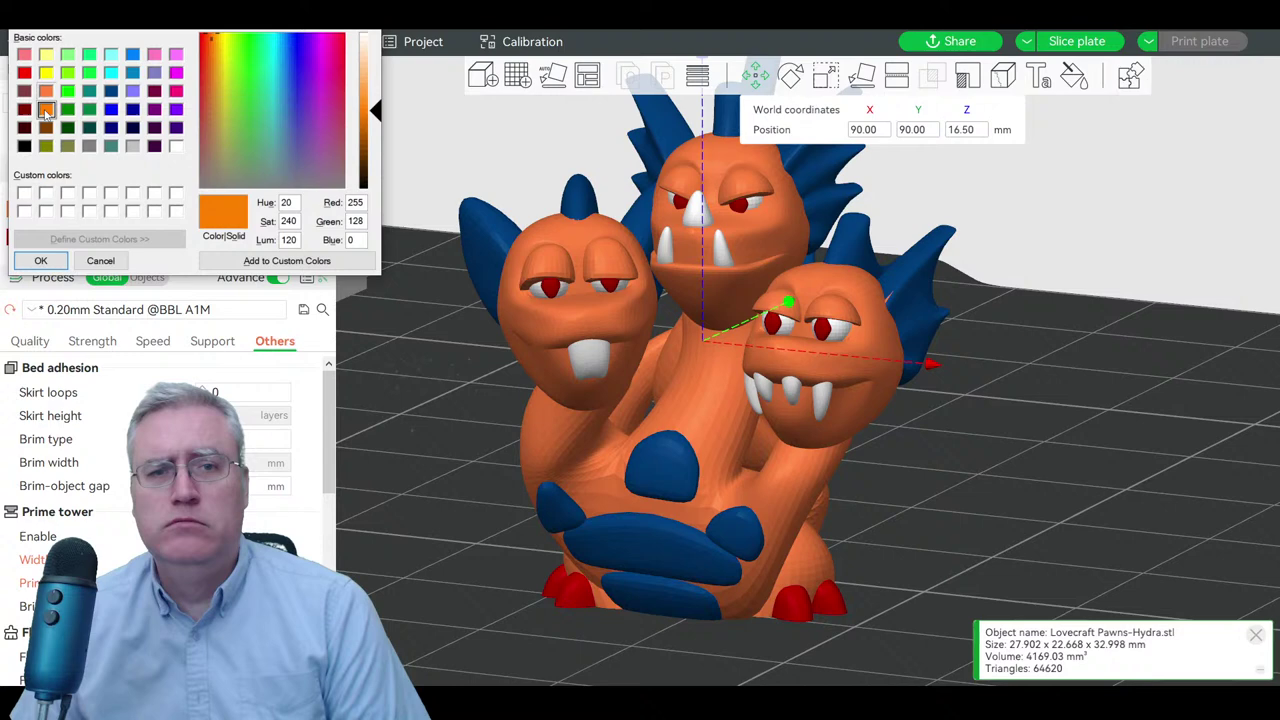
click(41, 262)
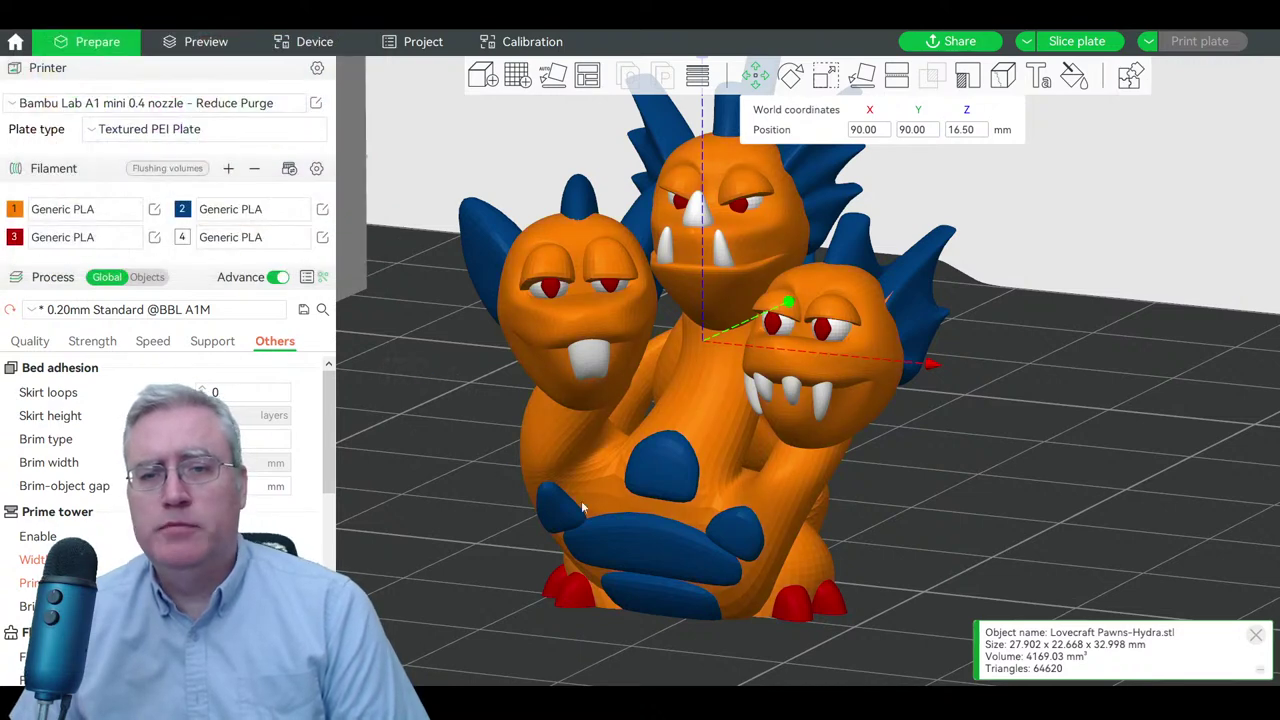
- Change filament 2's color to the basic pale yellow for the spines and belly plates
drag(581, 500, 908, 486)
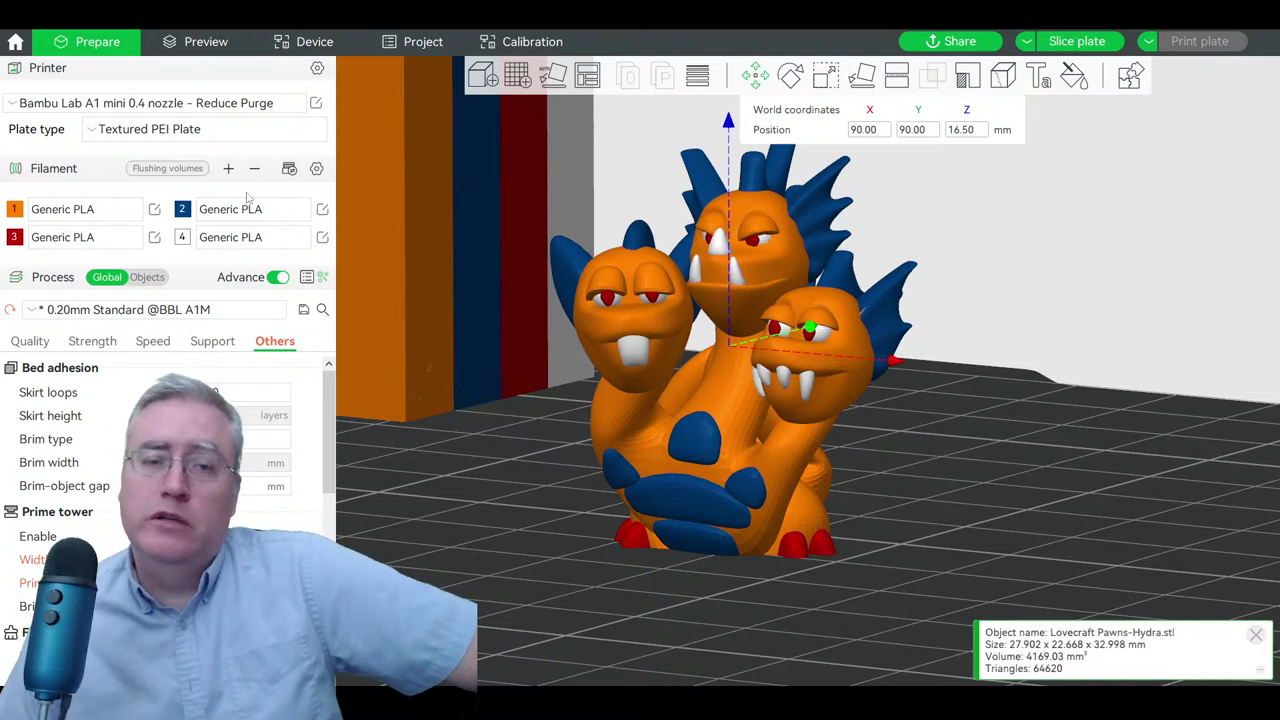
click(182, 212)
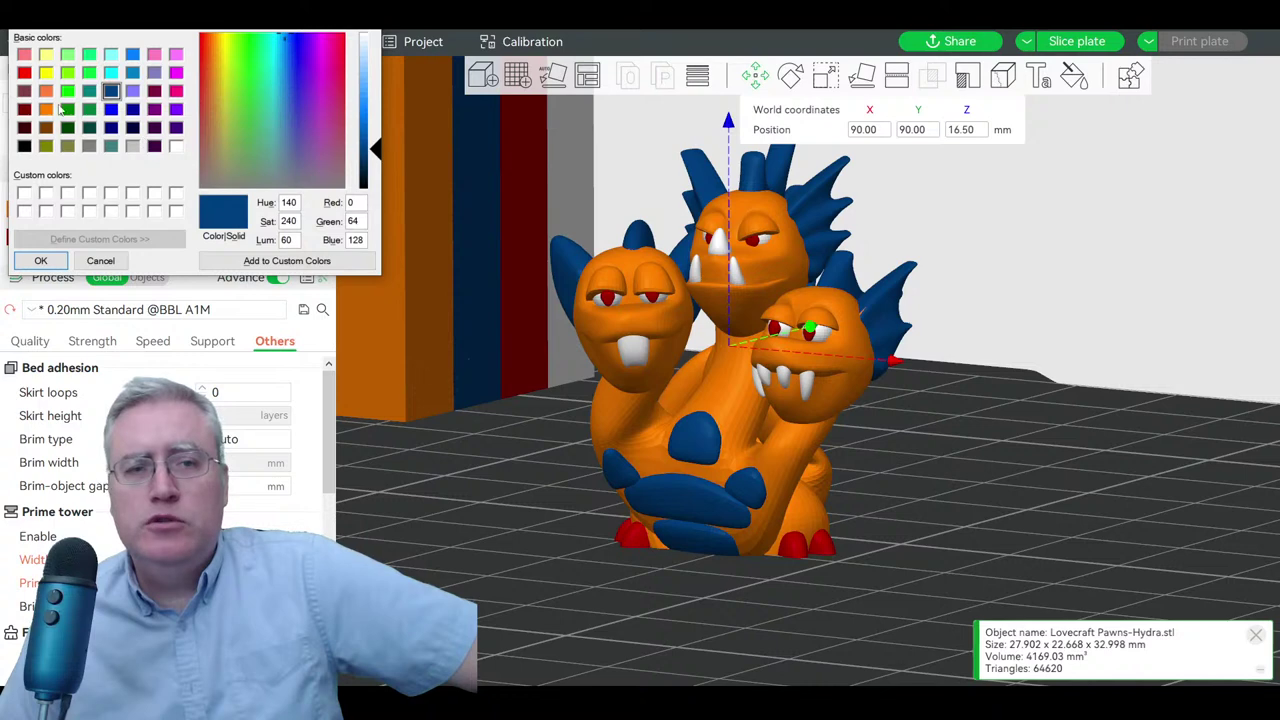
click(47, 92)
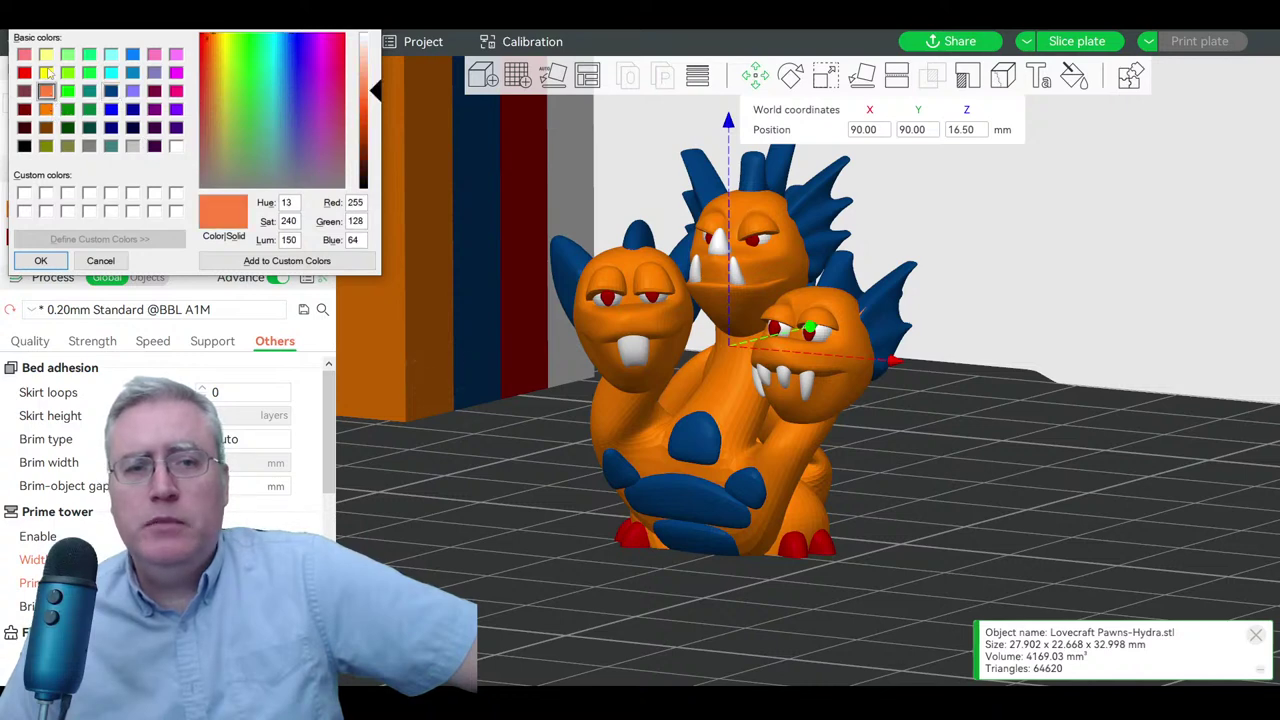
click(46, 55)
click(40, 260)
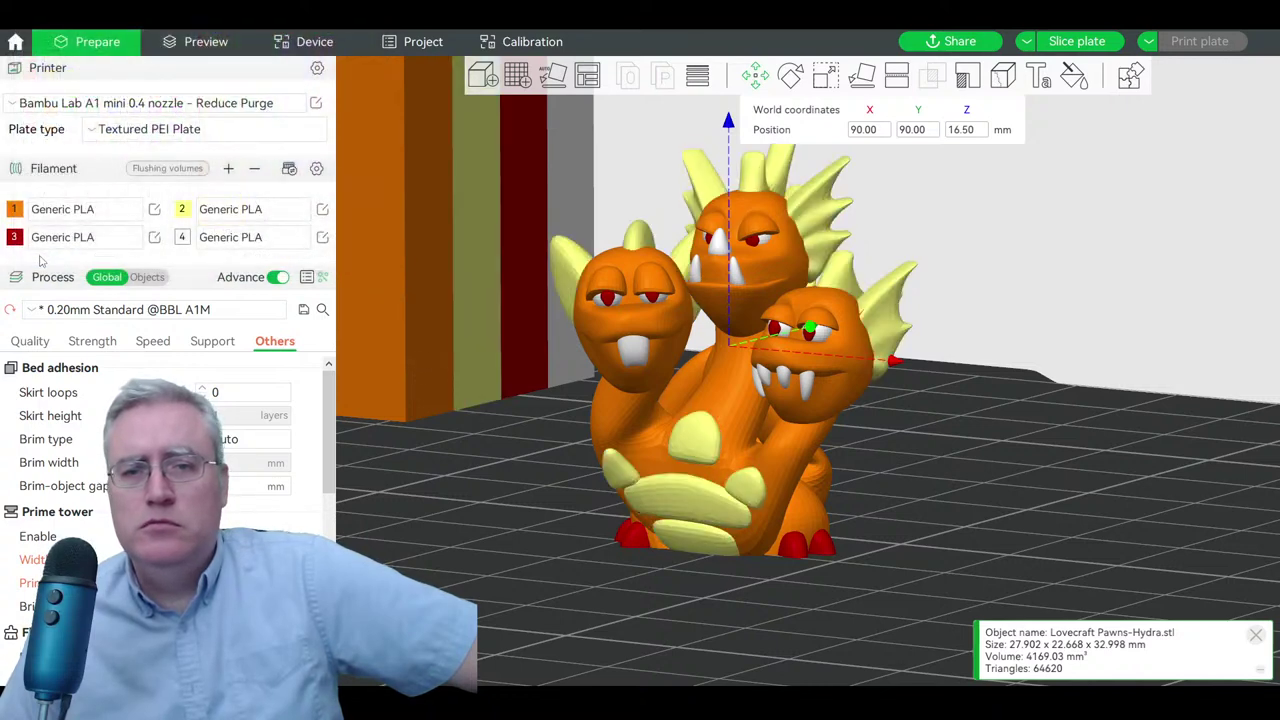
- Recolor filament 2 with the basic spring green, RGB 0, 255, 128
click(183, 210)
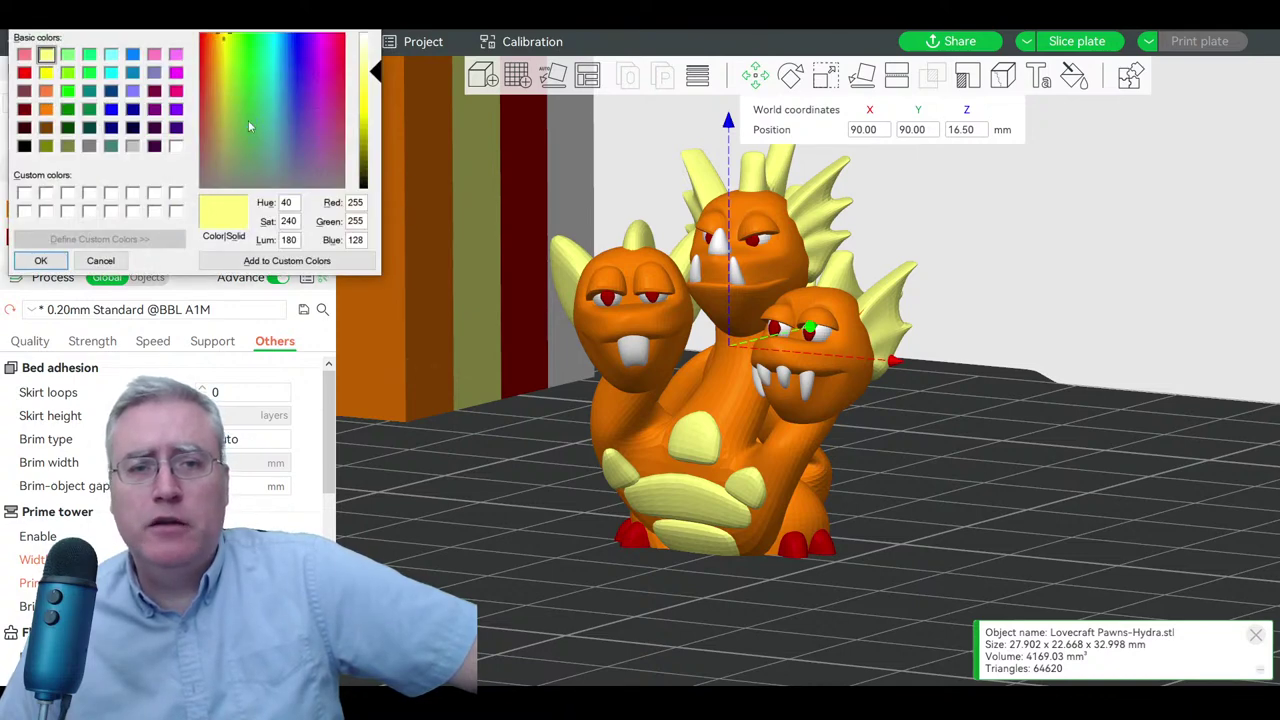
click(89, 54)
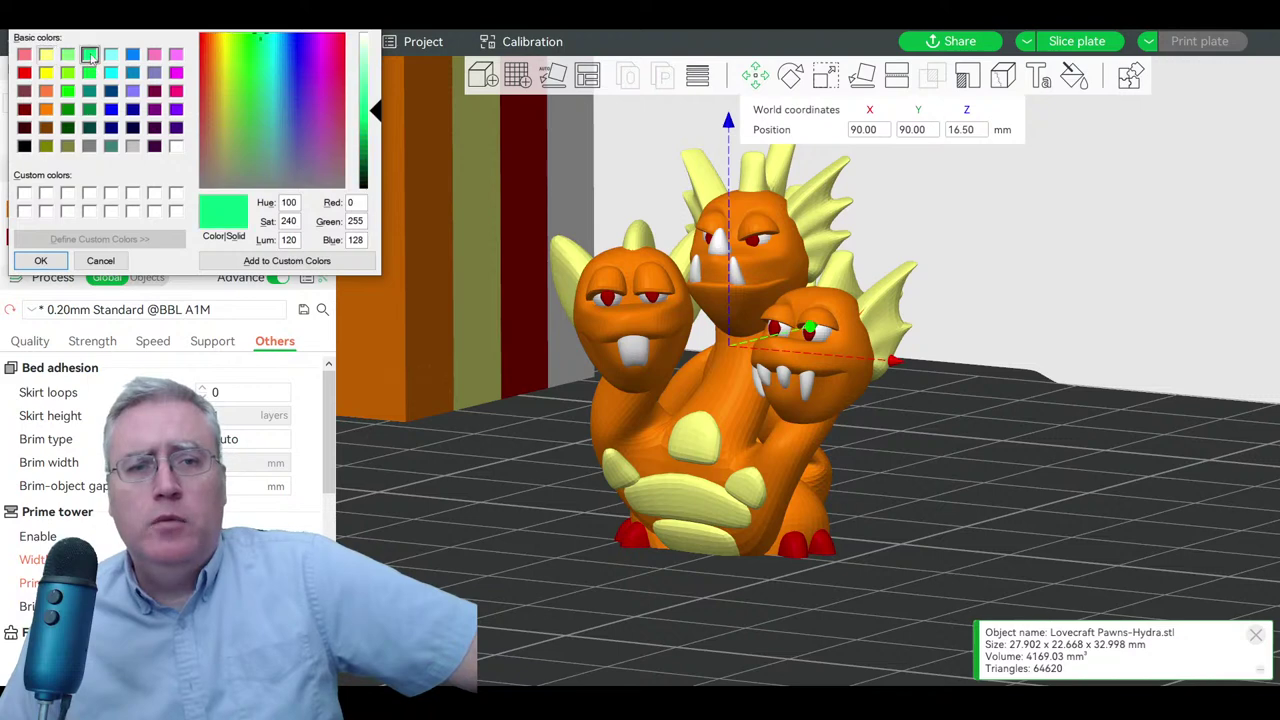
click(50, 263)
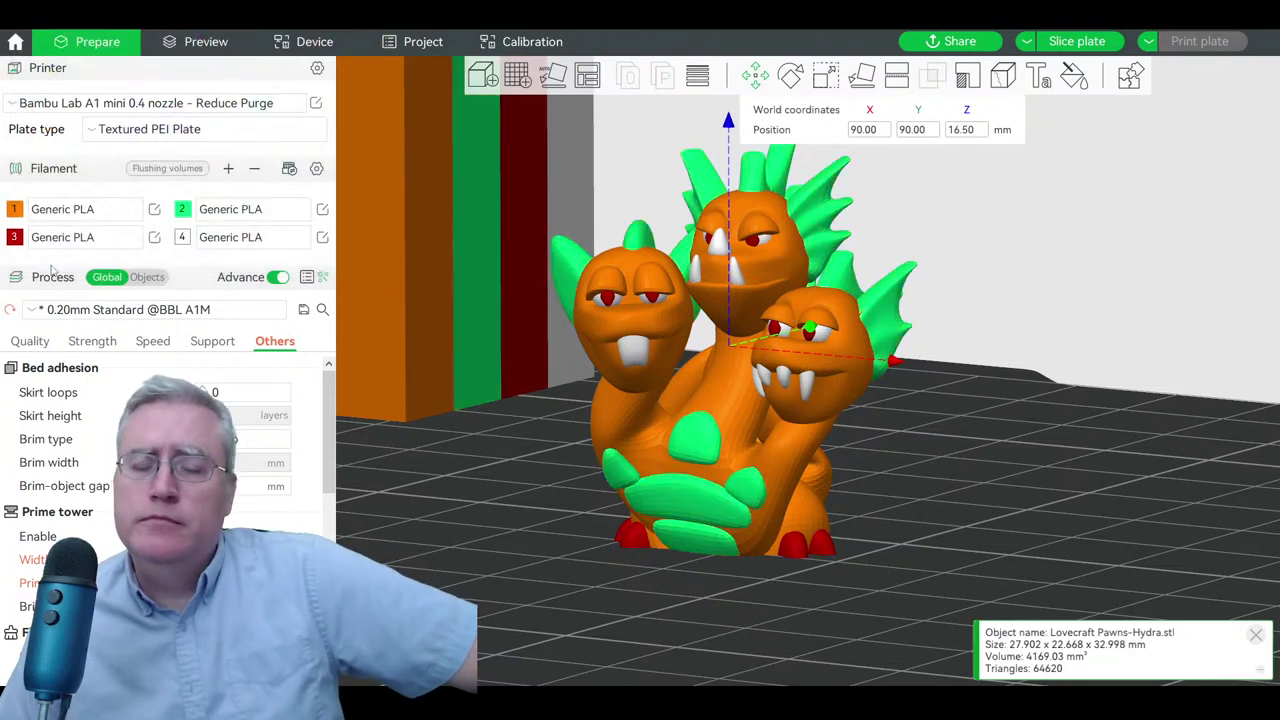
- Set filament 2 to the basic bright red for the hydra's spines and belly plates
click(181, 210)
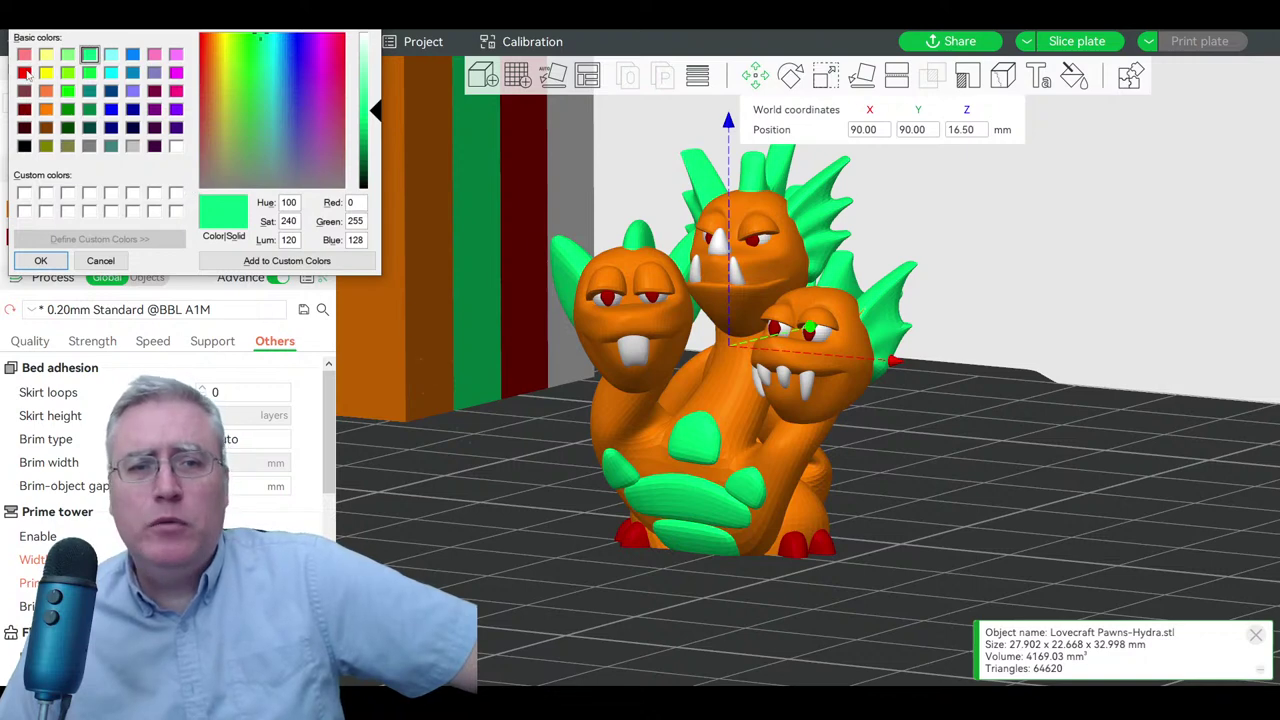
click(24, 72)
click(46, 260)
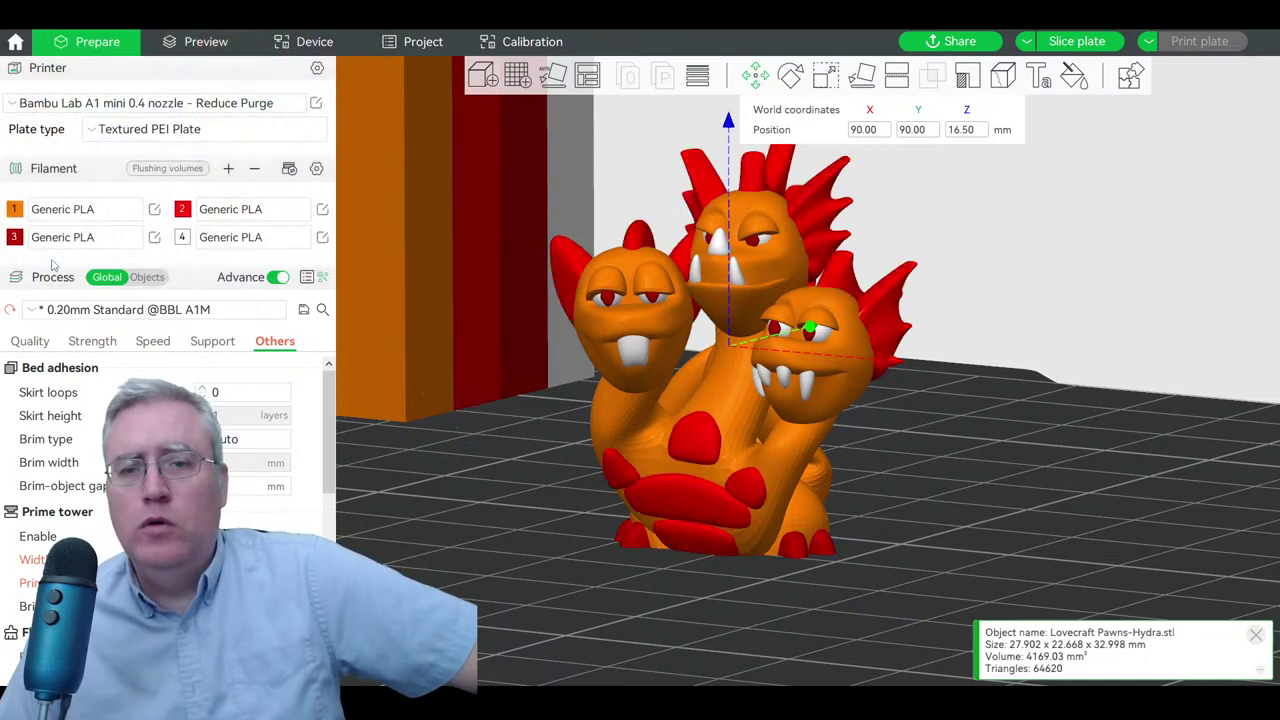
- Try the basic bright yellow, RGB 255, 255, 0, as filament 1's color for the hydra's body
drag(855, 519, 904, 524)
scroll(906, 530, up, 3)
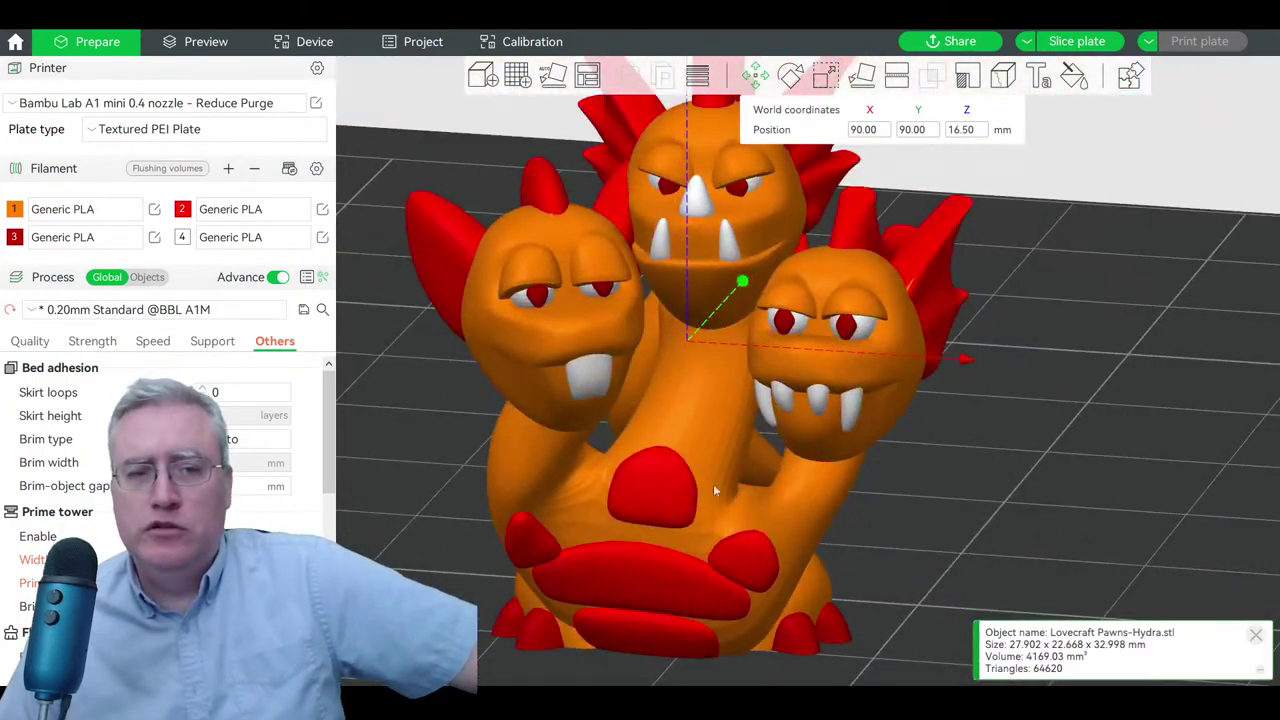
scroll(660, 426, down, 2)
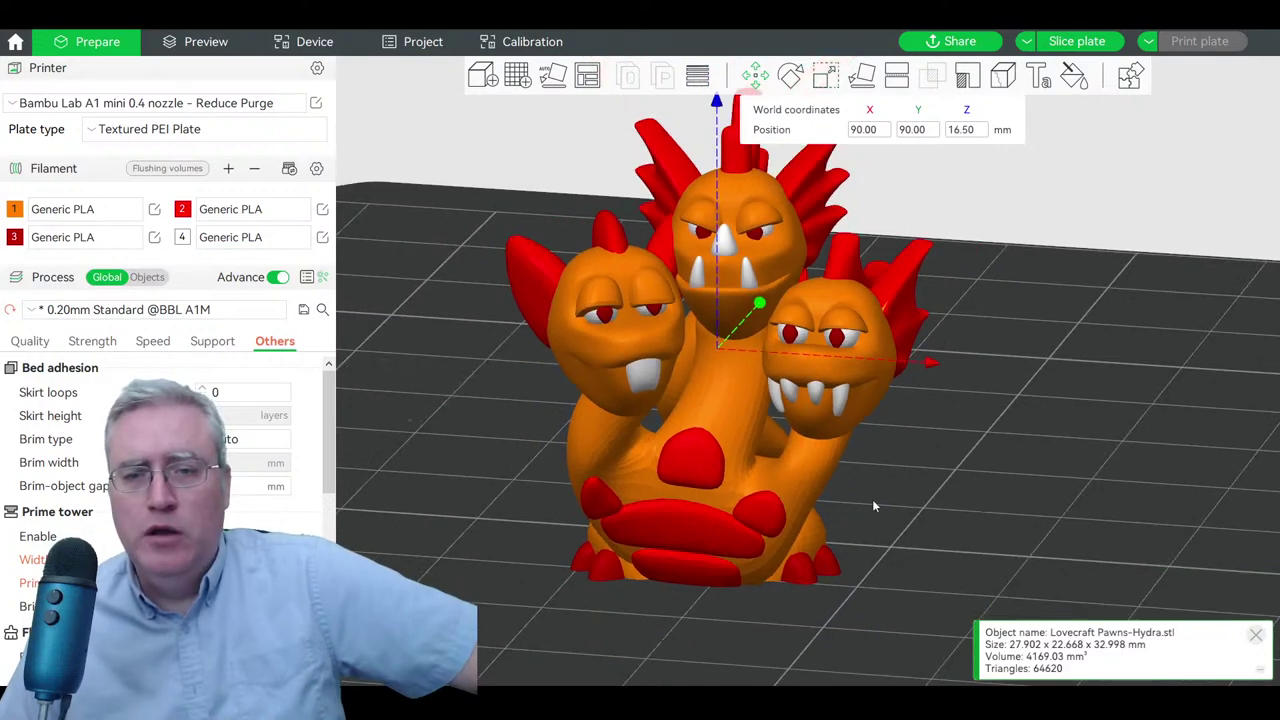
mouse_move(873, 506)
mouse_down()
mouse_move(943, 464)
mouse_move(810, 498)
mouse_move(924, 478)
mouse_move(881, 492)
mouse_up()
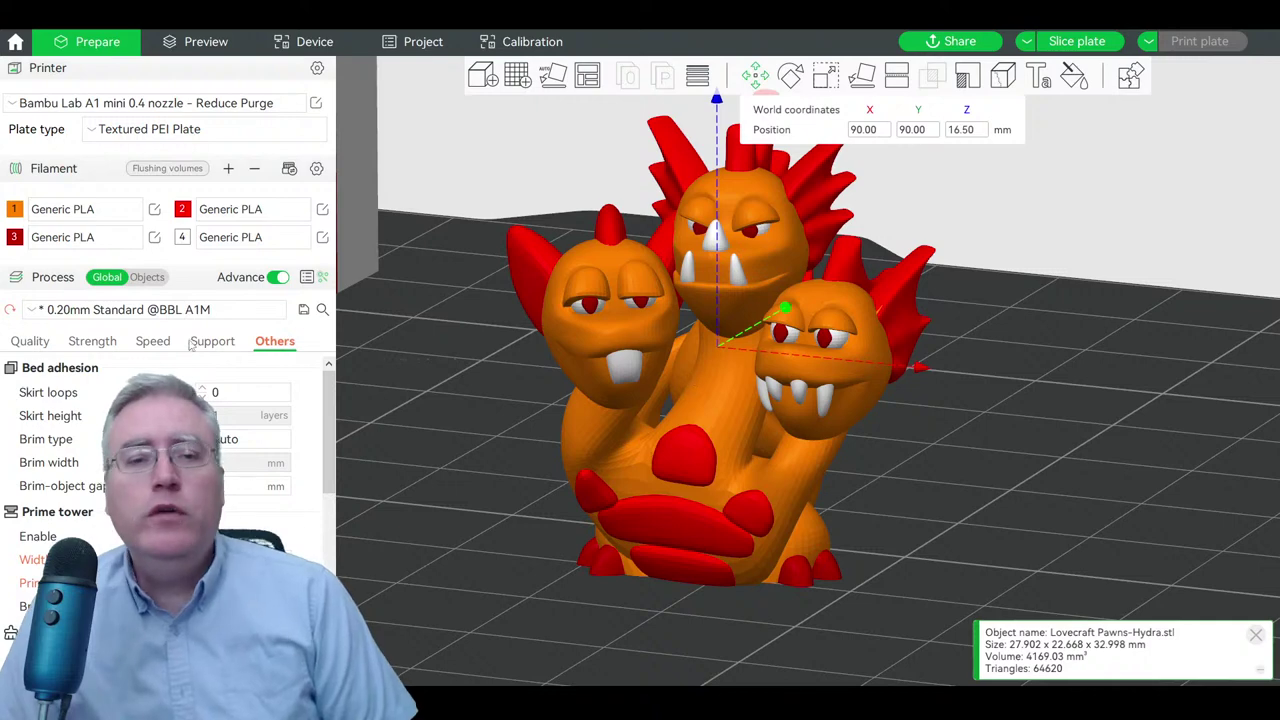
click(10, 211)
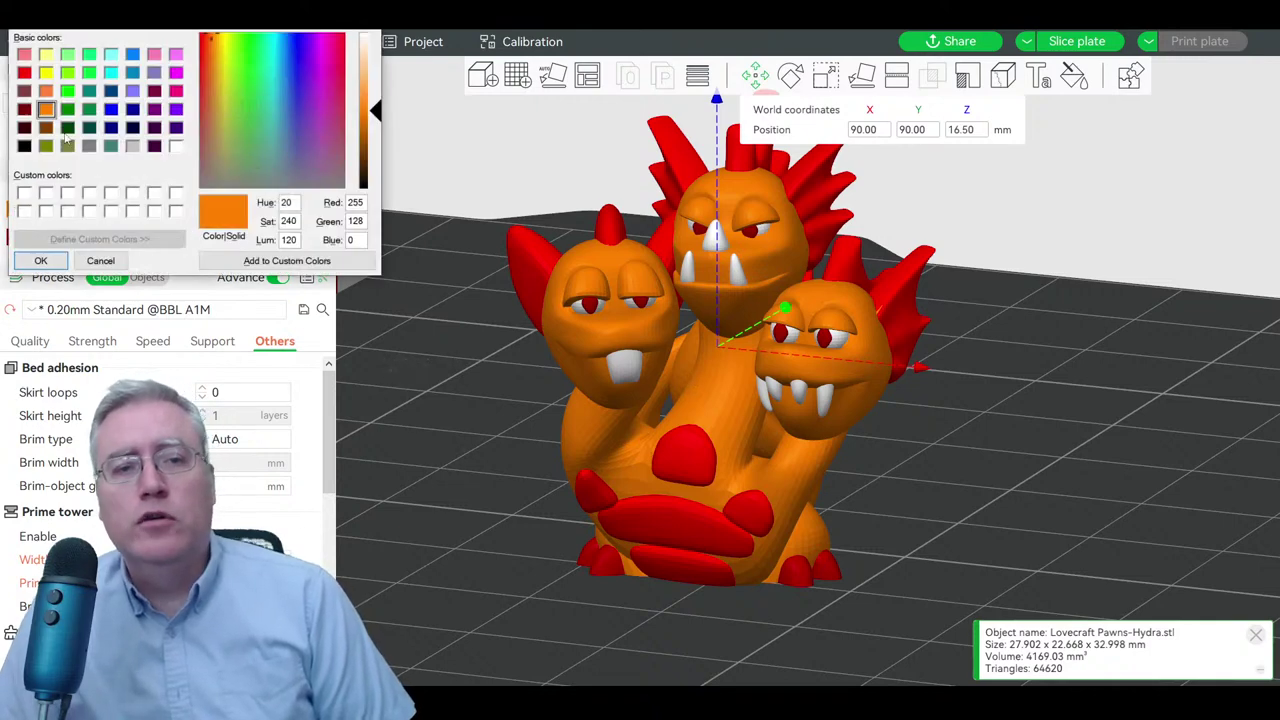
click(47, 56)
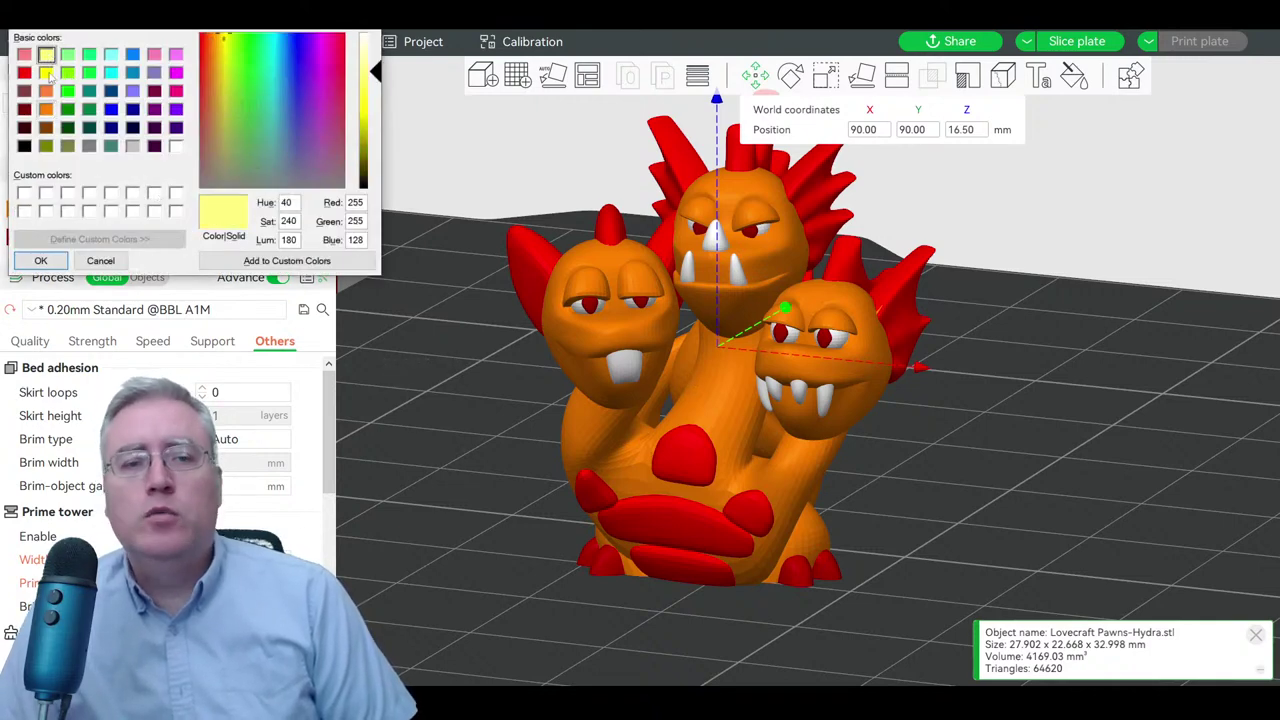
click(47, 73)
click(41, 261)
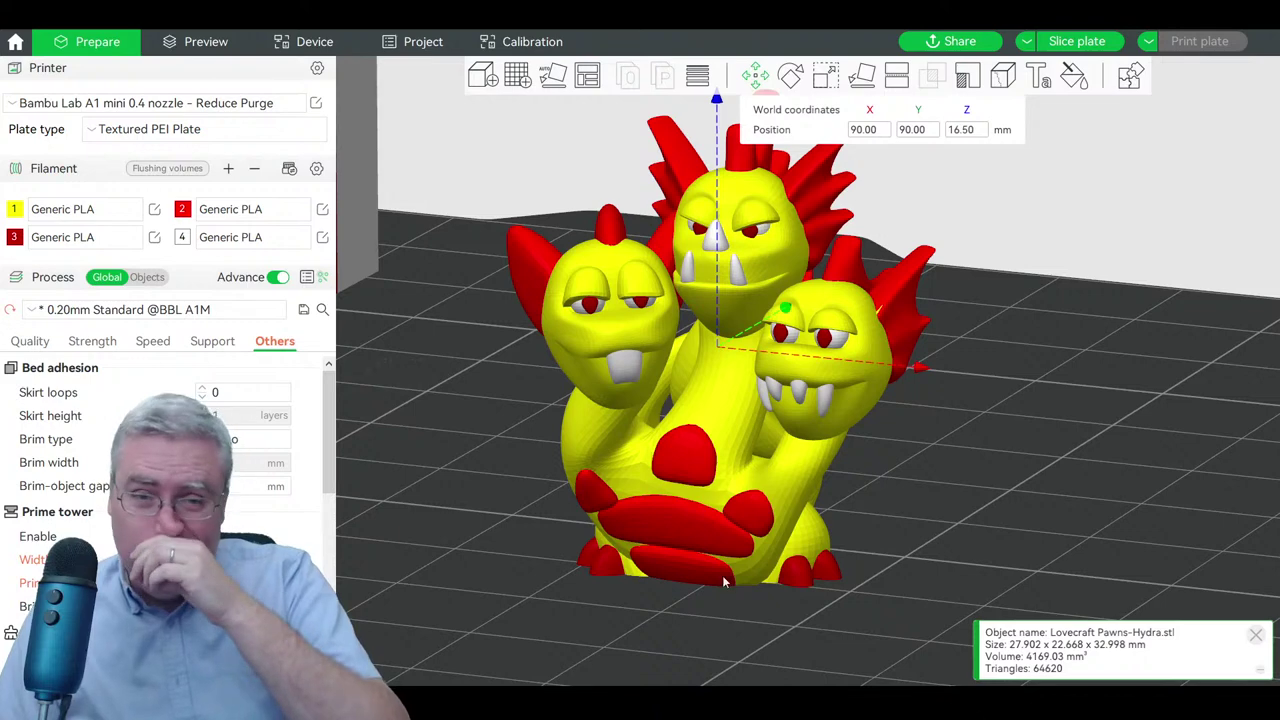
- Return filament 1's body color to the basic orange
click(14, 209)
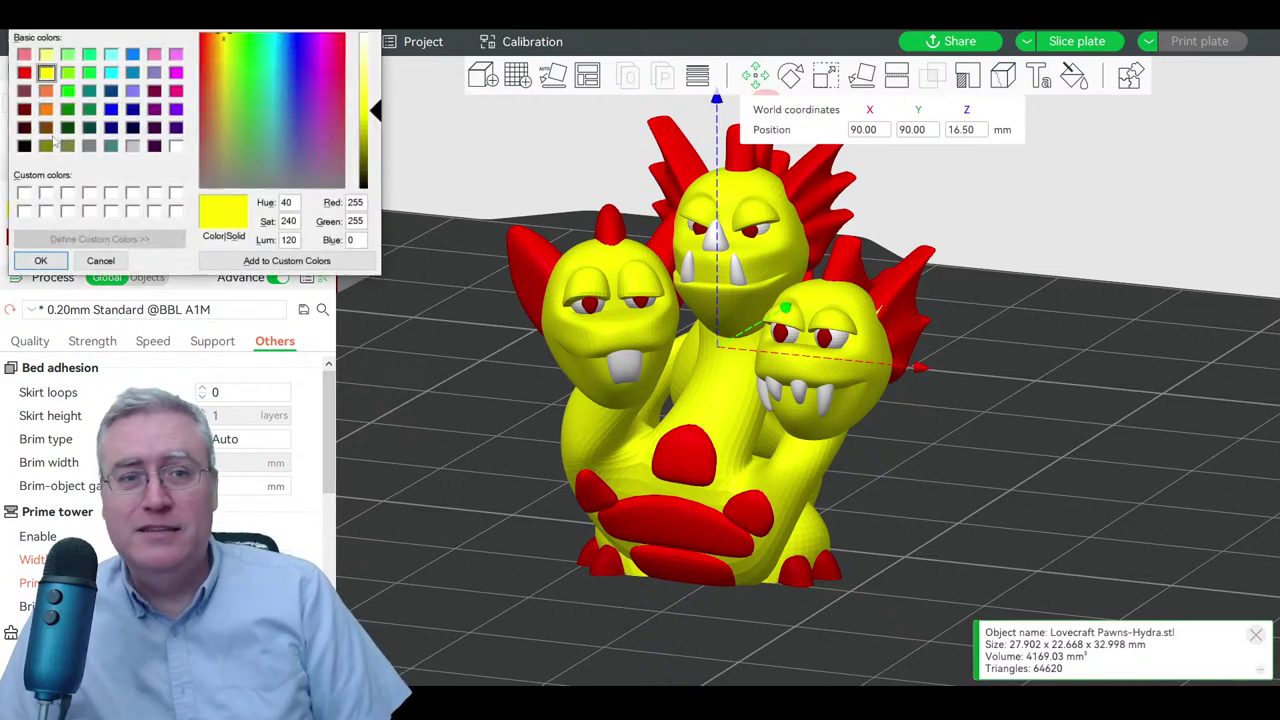
click(46, 109)
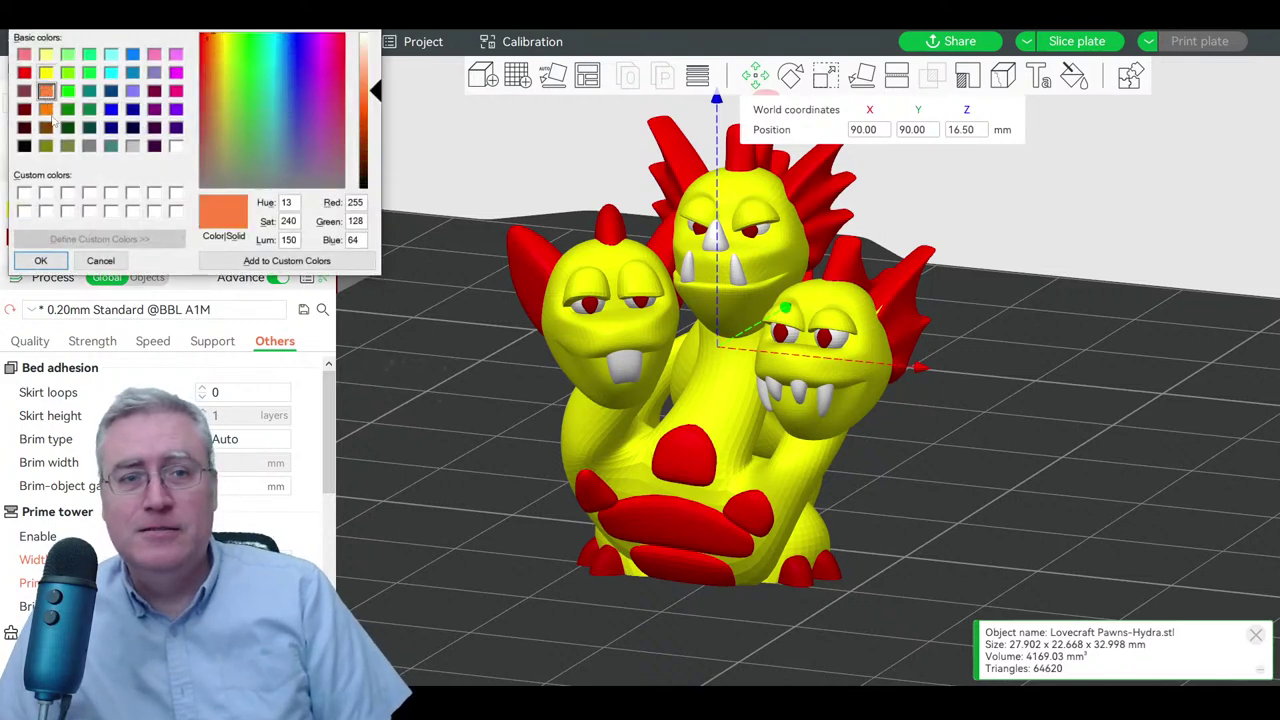
click(41, 261)
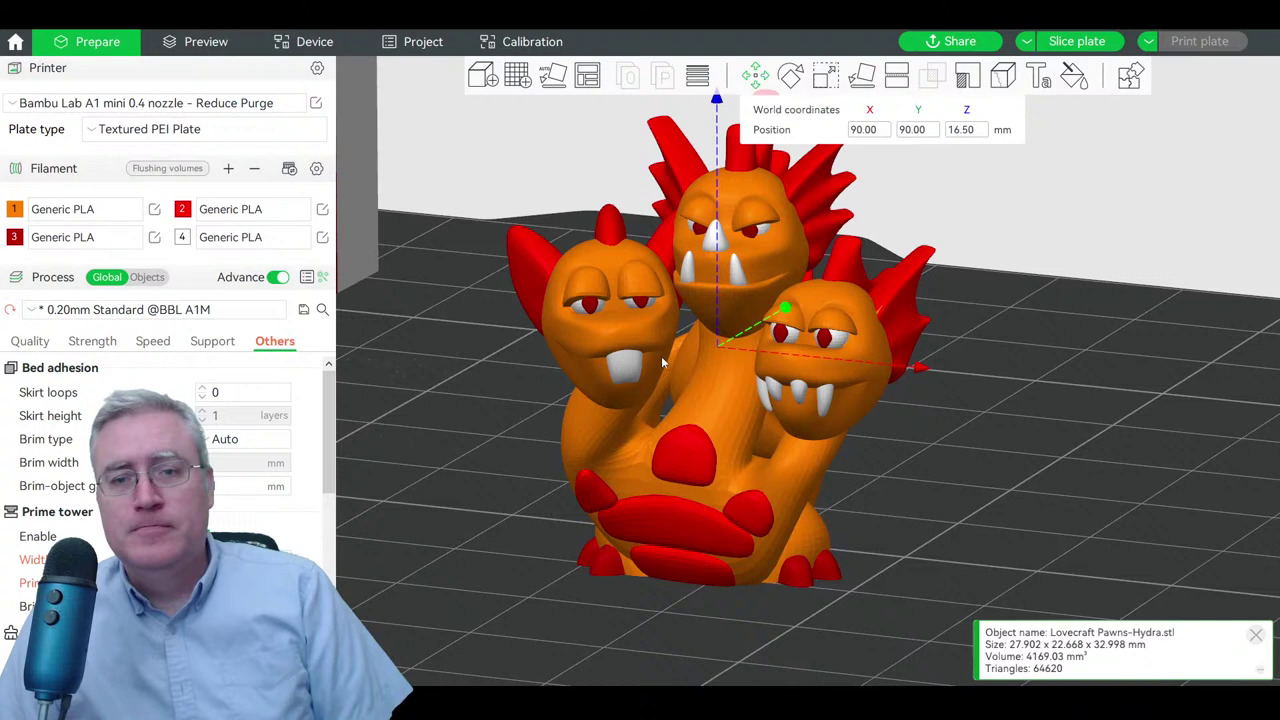
- Recolor filament 3 with the basic dark blue, RGB 0, 64, 128, for the hydra's pupils and claws
click(183, 210)
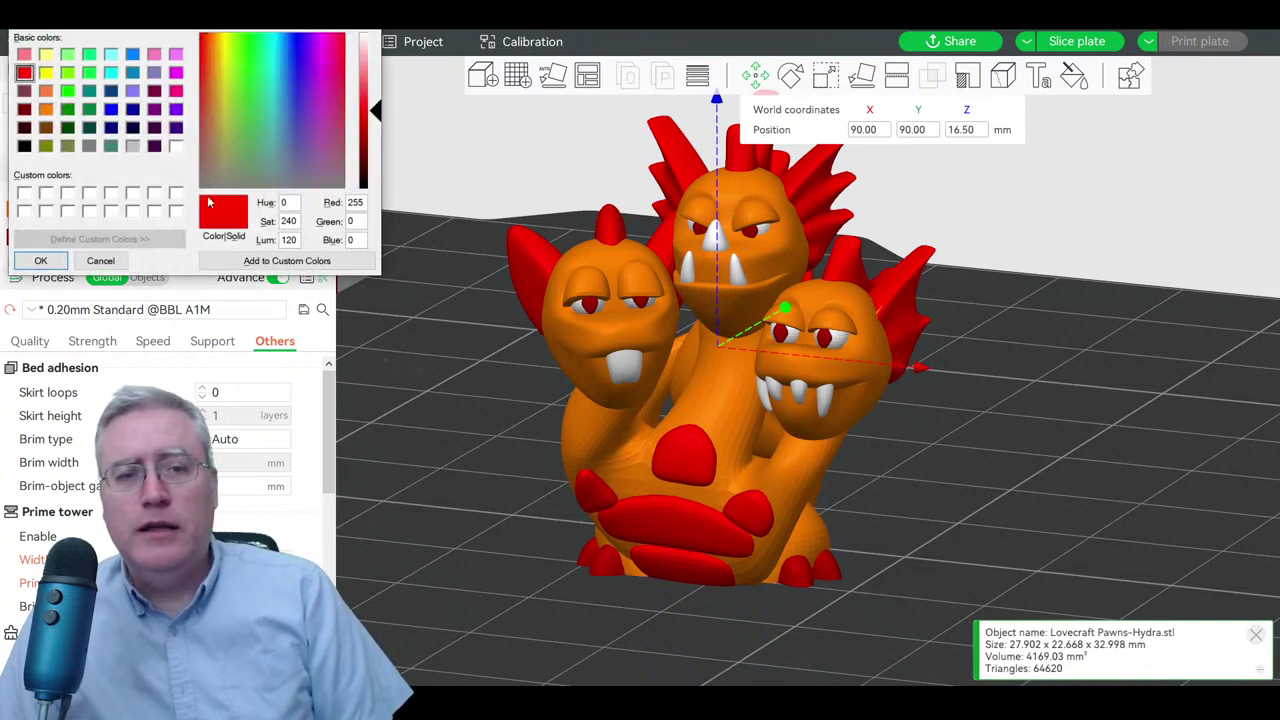
click(92, 260)
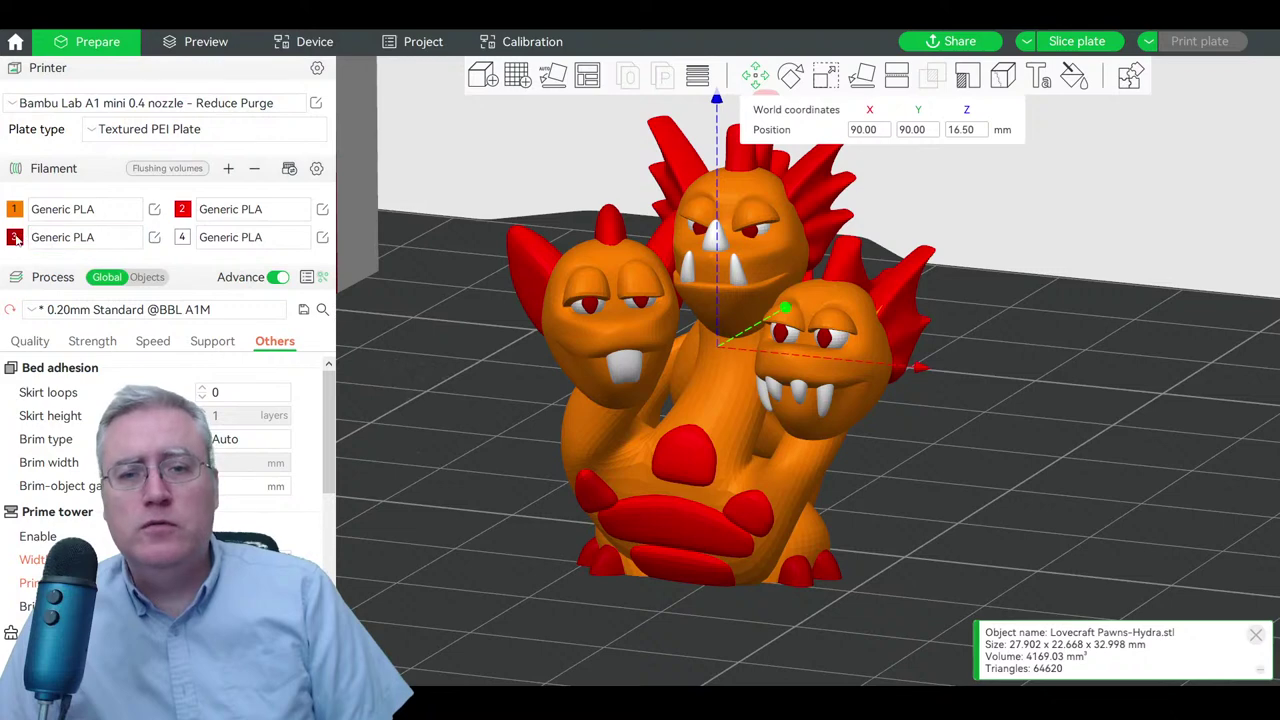
click(15, 237)
click(111, 91)
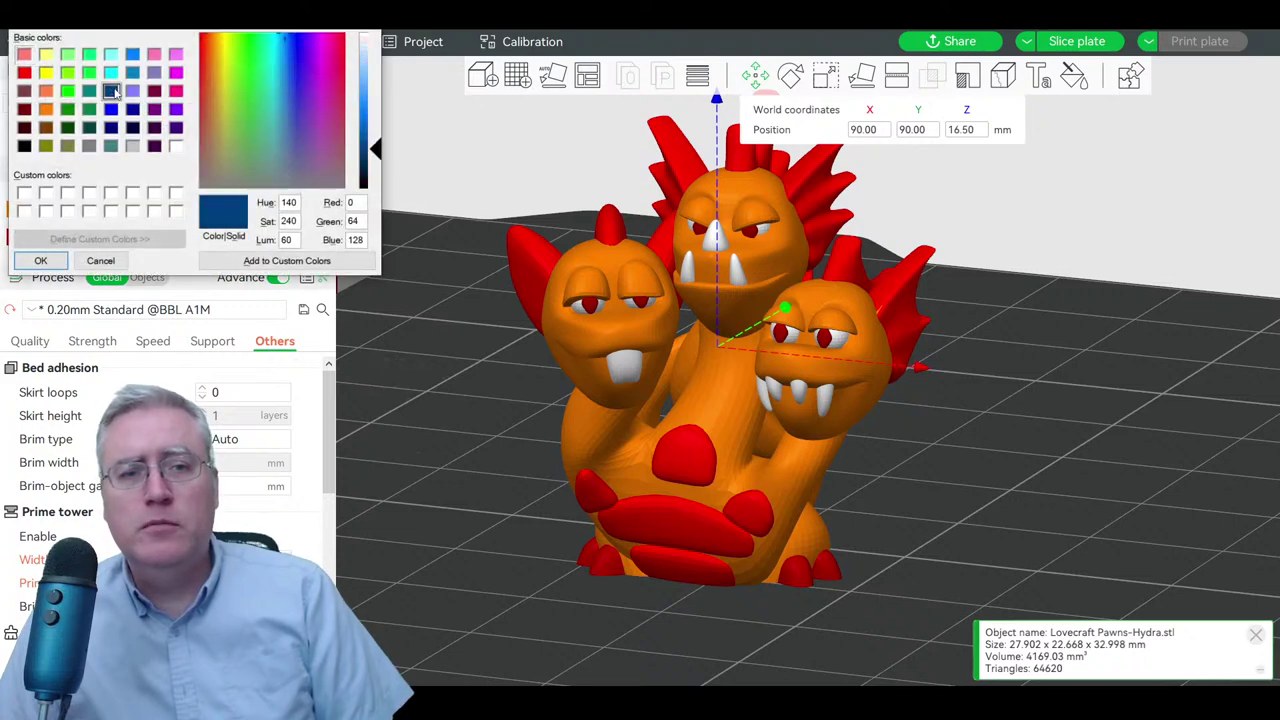
click(41, 260)
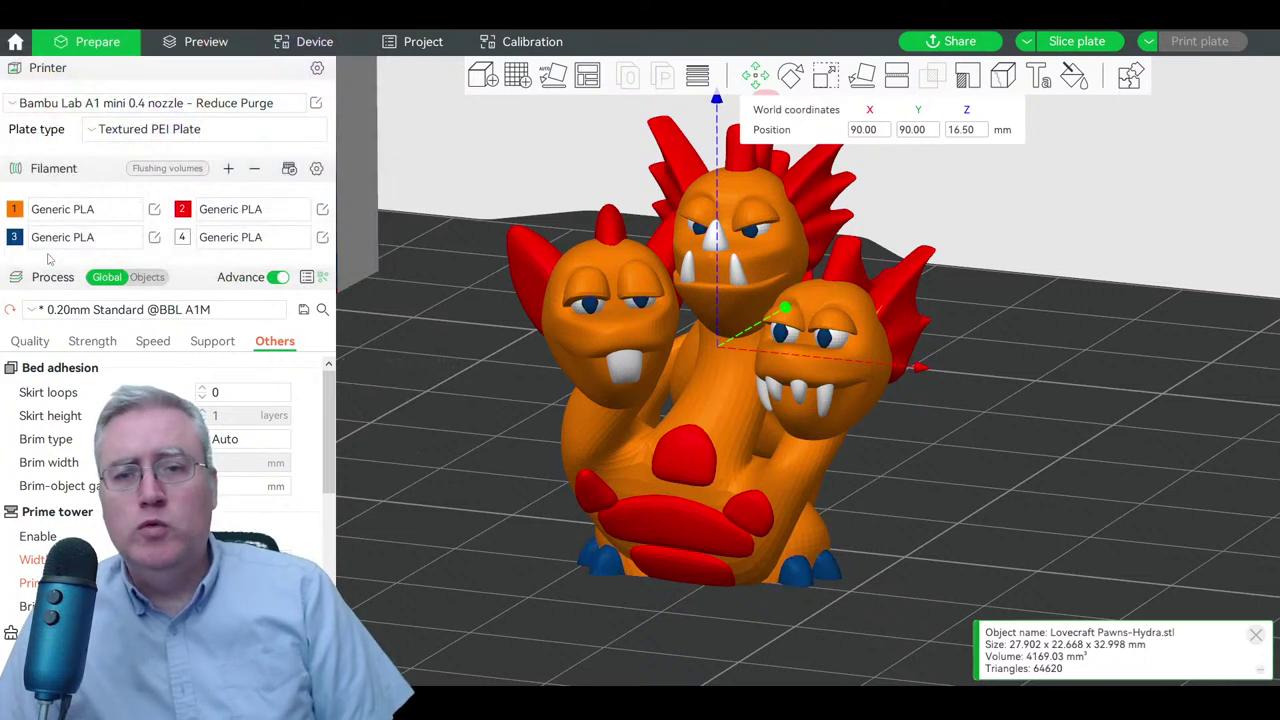
- Slice the plate with the current colors and hide the seams in the sliced preview
drag(525, 485, 475, 532)
drag(708, 577, 748, 582)
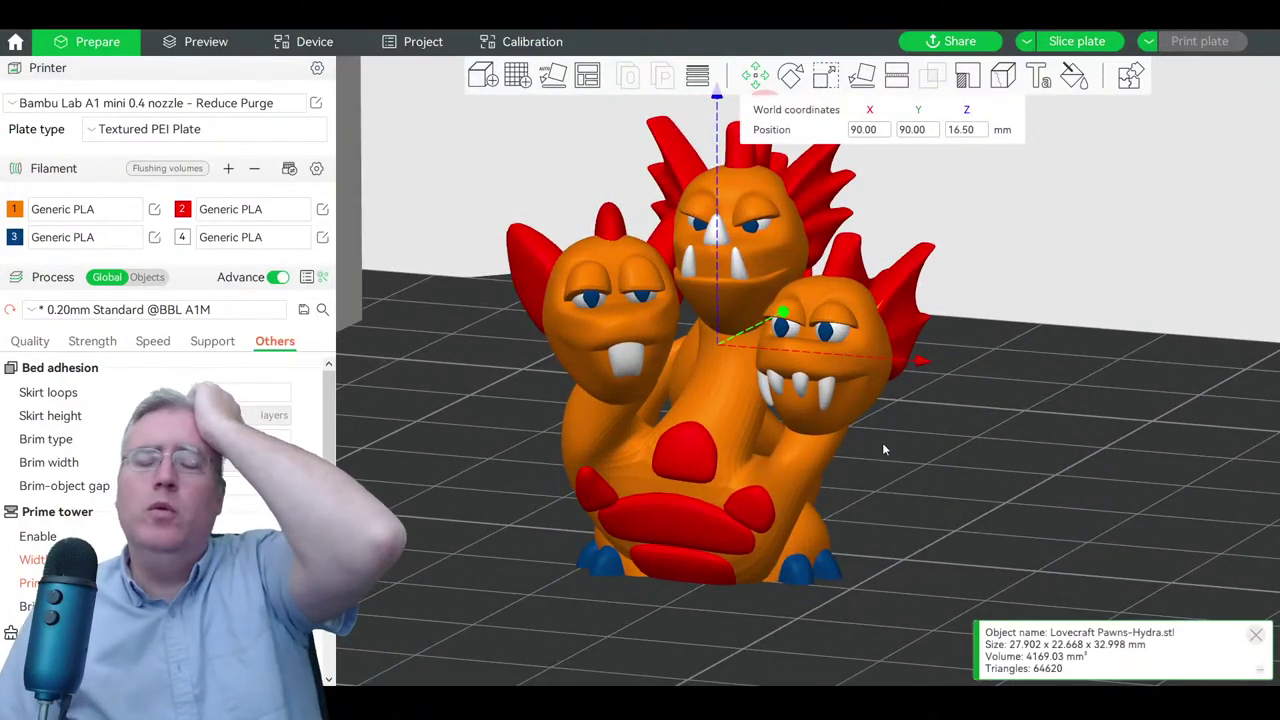
drag(882, 442, 916, 420)
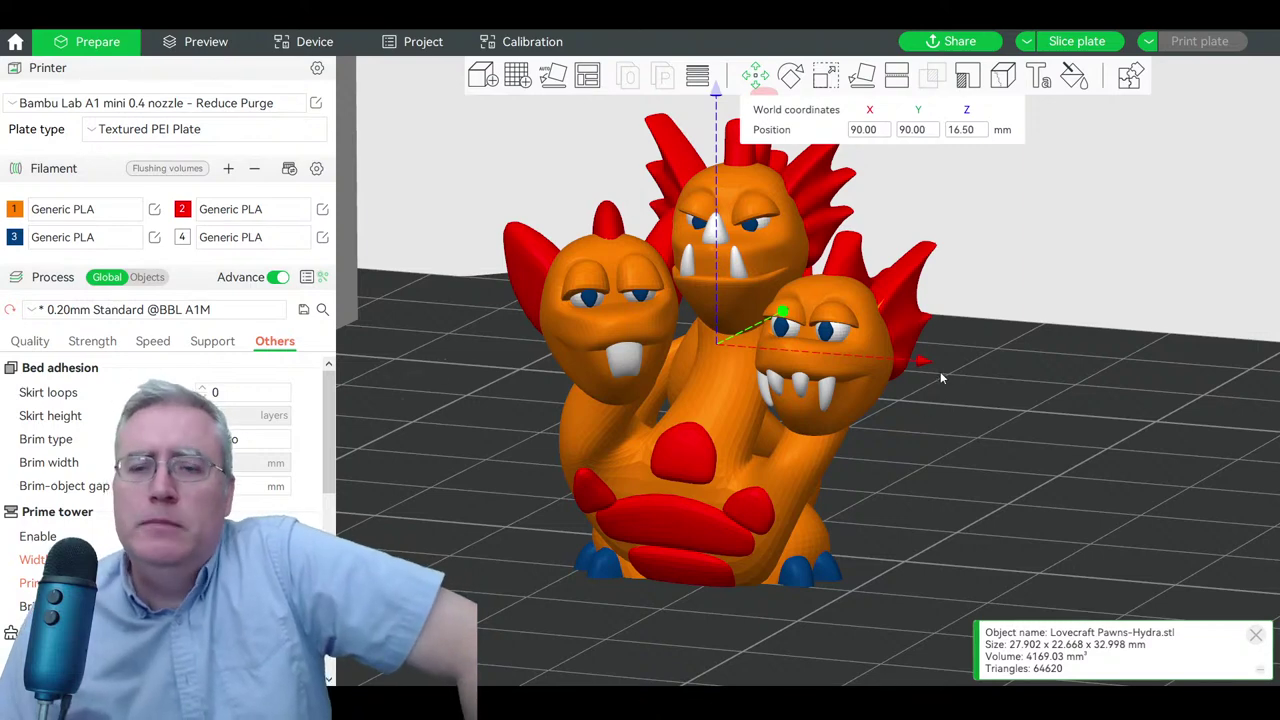
drag(940, 371, 921, 383)
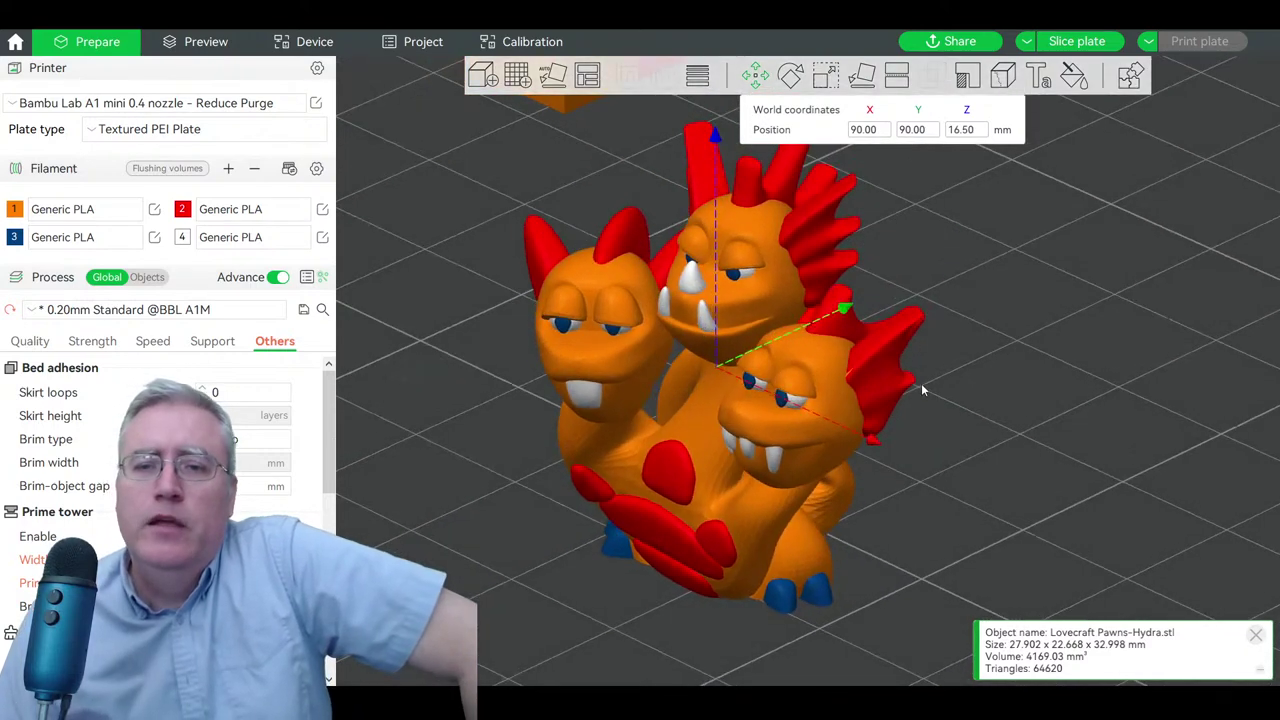
click(1076, 42)
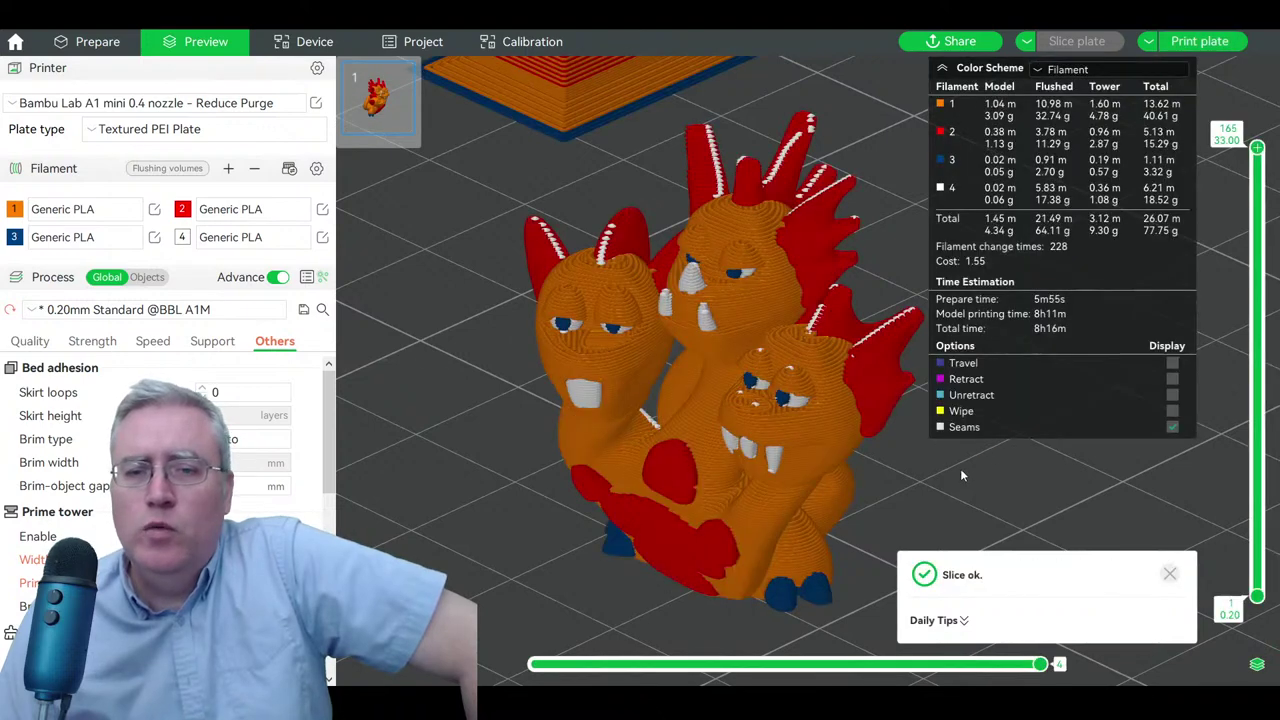
click(1173, 427)
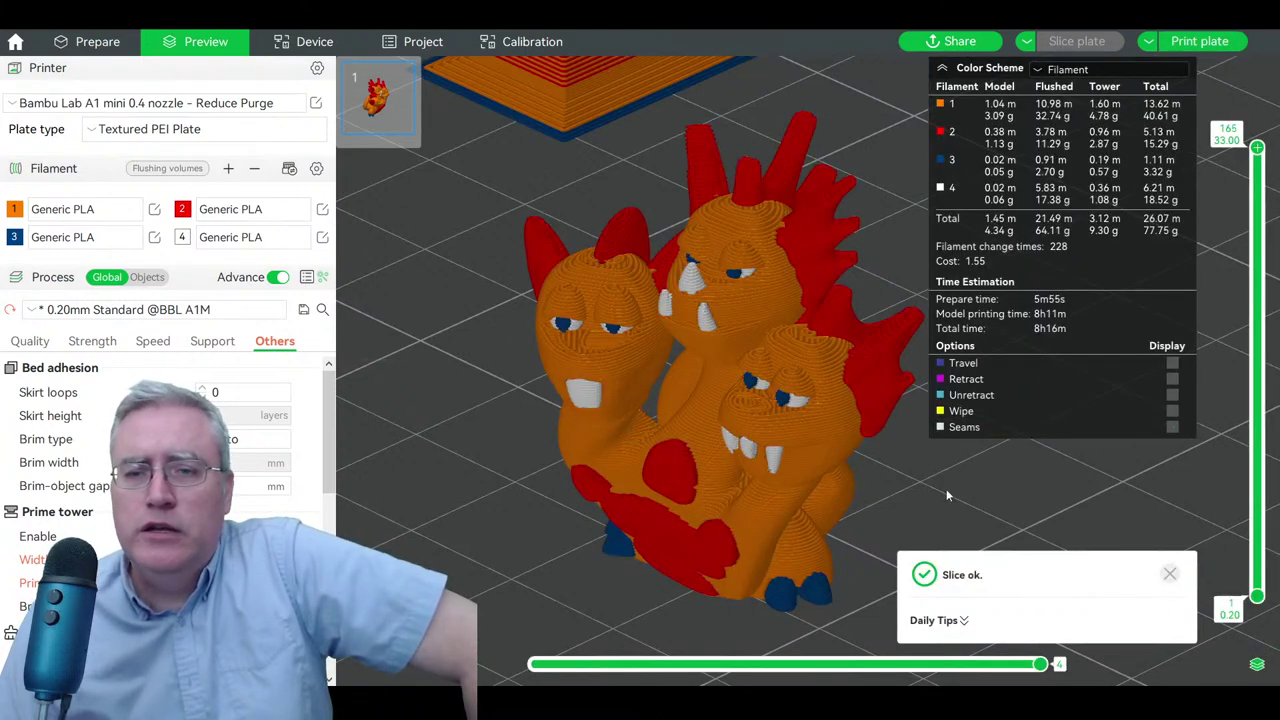
- Examine the sliced hydra's faces and belly, lowering the topmost visible layer to 105 to inspect how the eyes are built up
drag(930, 490, 741, 493)
scroll(646, 258, up, 2)
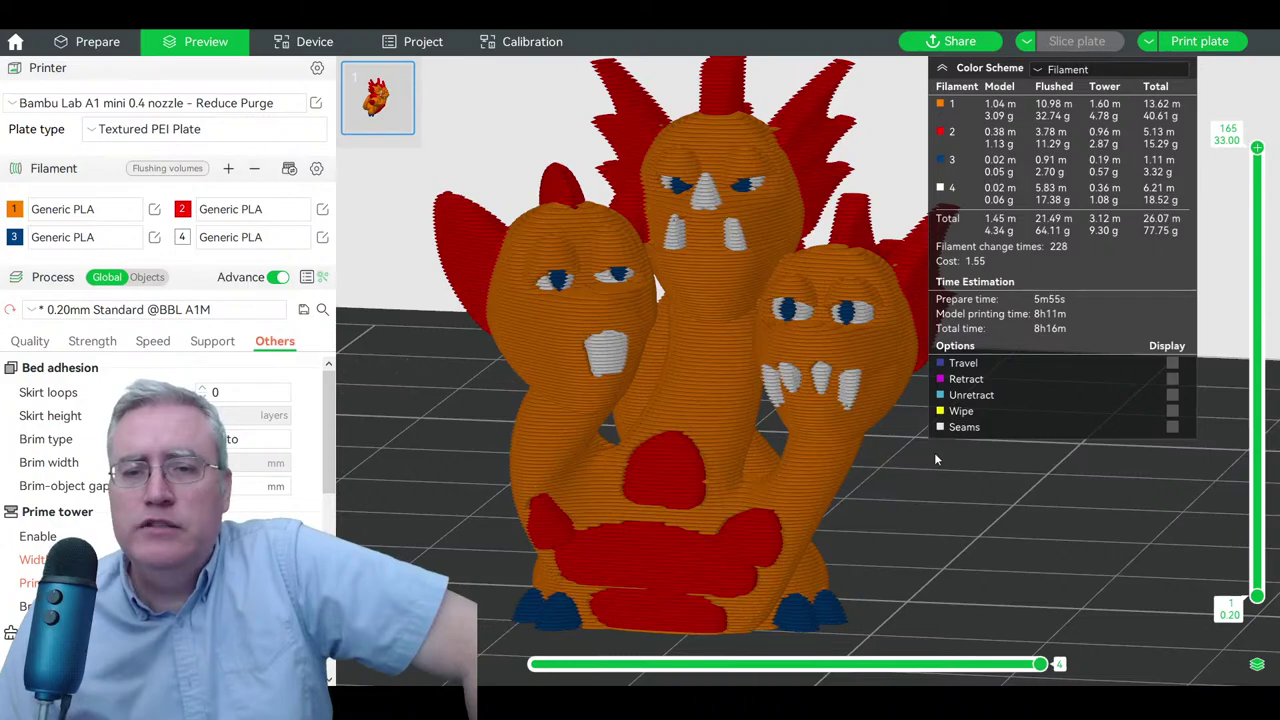
mouse_move(936, 459)
mouse_down()
mouse_move(838, 441)
mouse_move(953, 458)
mouse_move(895, 471)
mouse_move(772, 457)
mouse_move(923, 461)
mouse_up()
drag(895, 530, 693, 509)
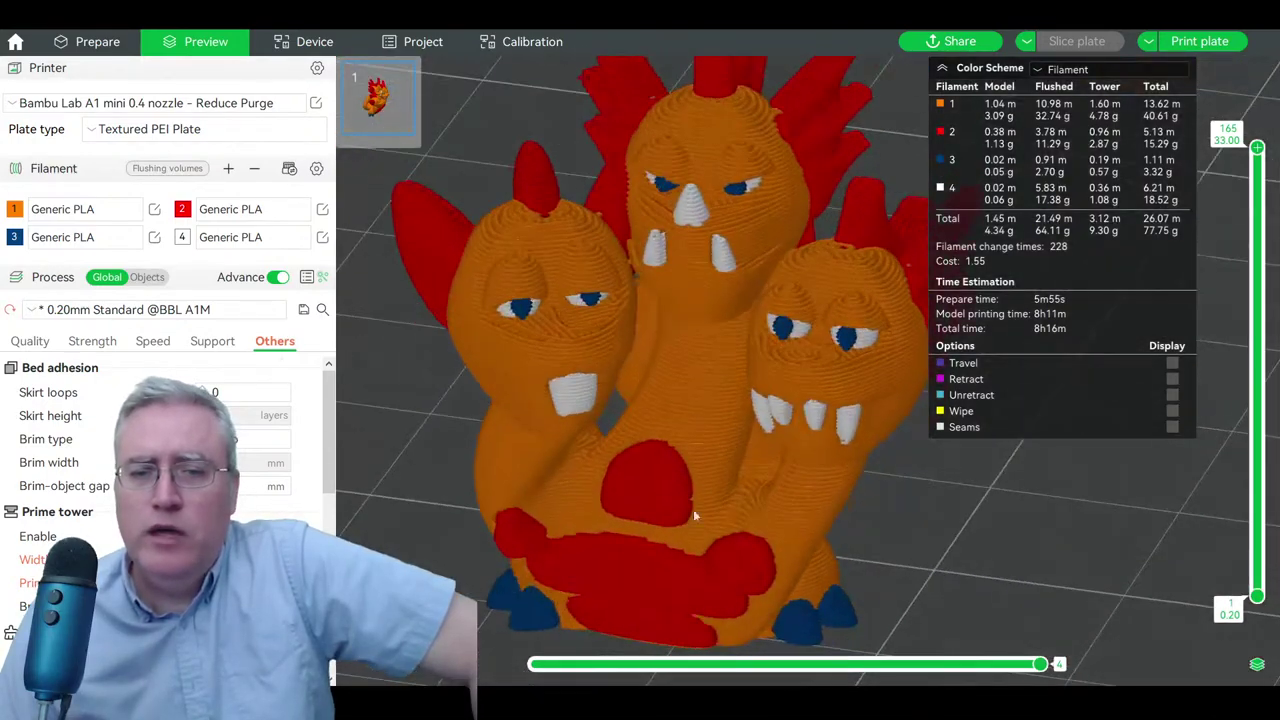
scroll(700, 495, down, 3)
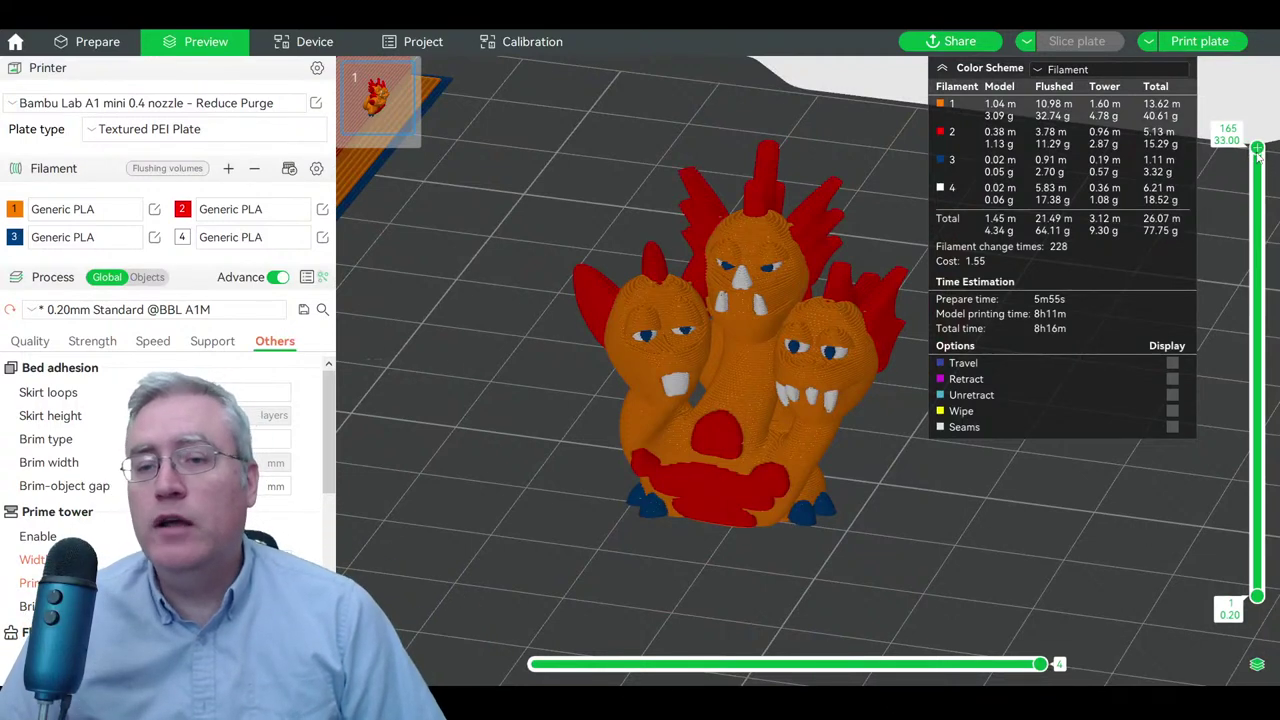
drag(1258, 152, 1222, 316)
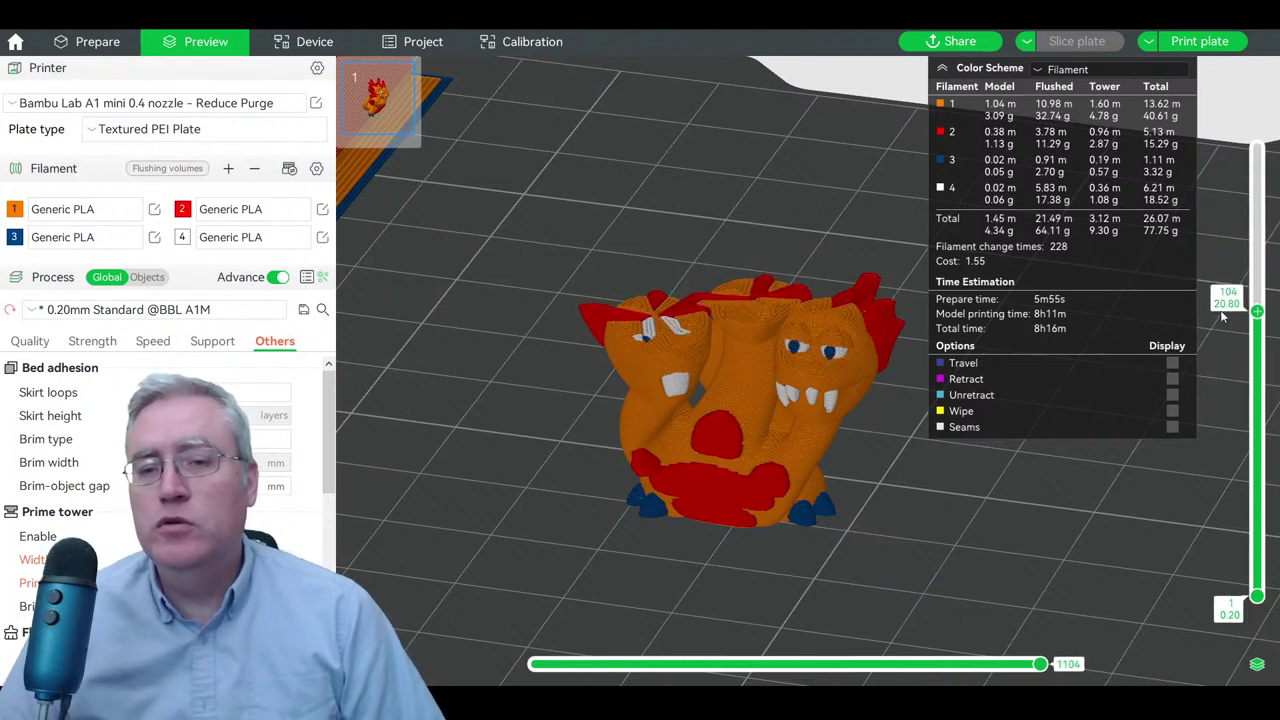
scroll(659, 349, up, 5)
drag(640, 183, 1124, 370)
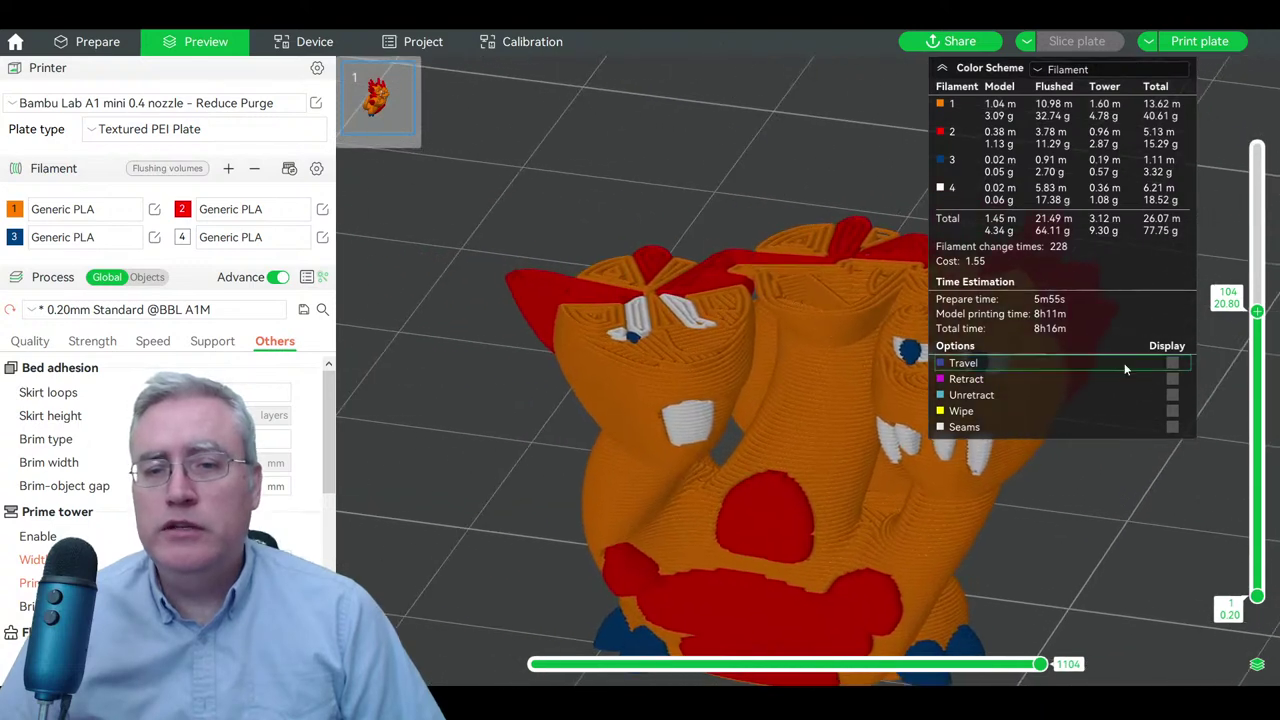
scroll(1258, 312, down, 1)
scroll(1258, 312, up, 2)
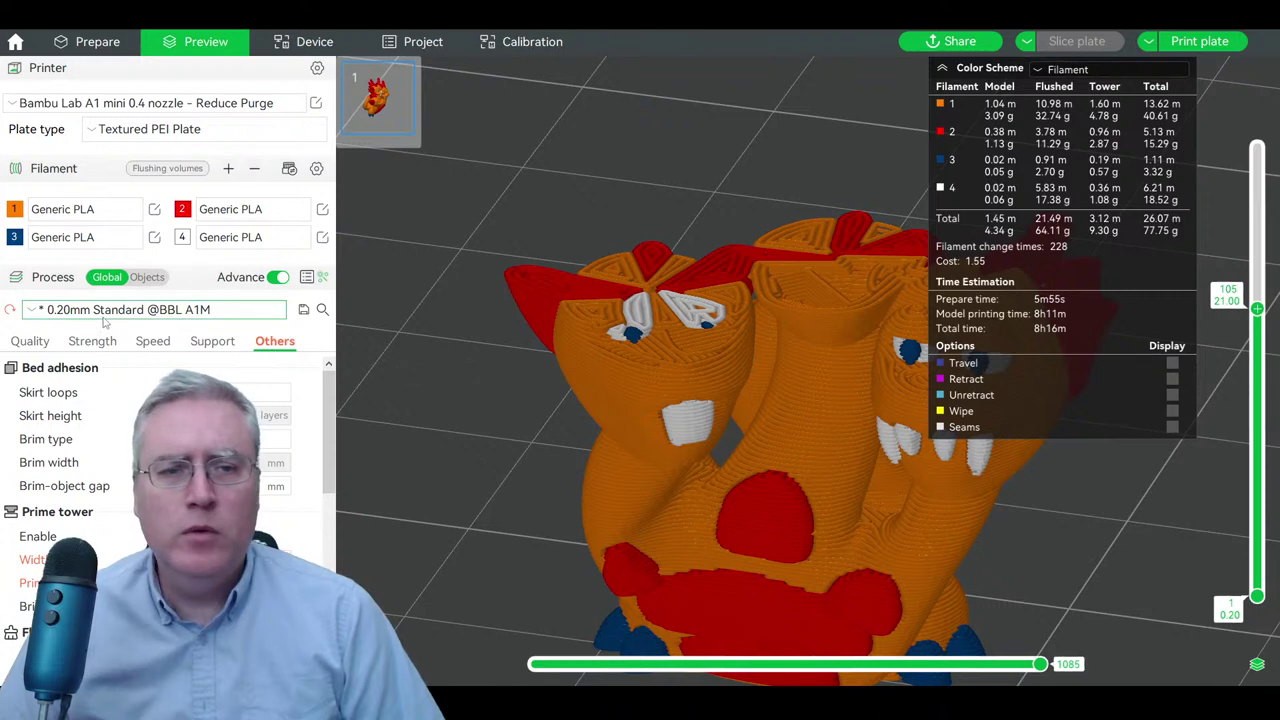
click(150, 309)
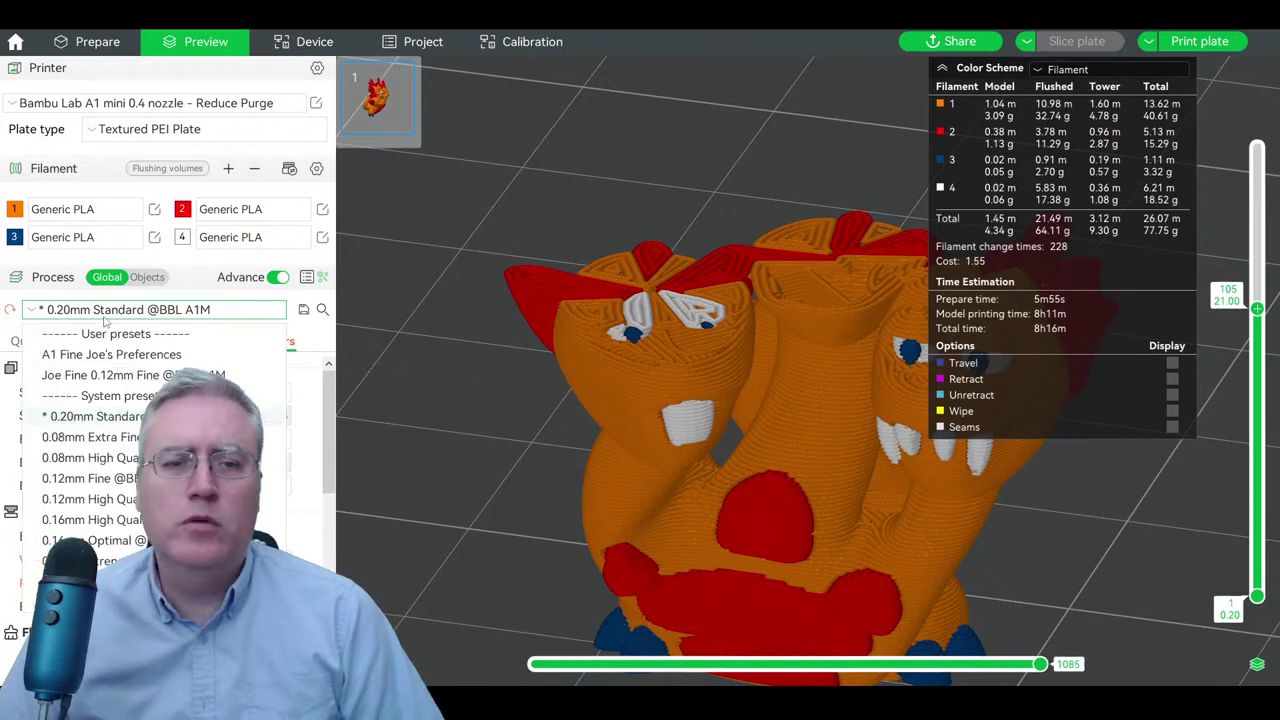
click(92, 499)
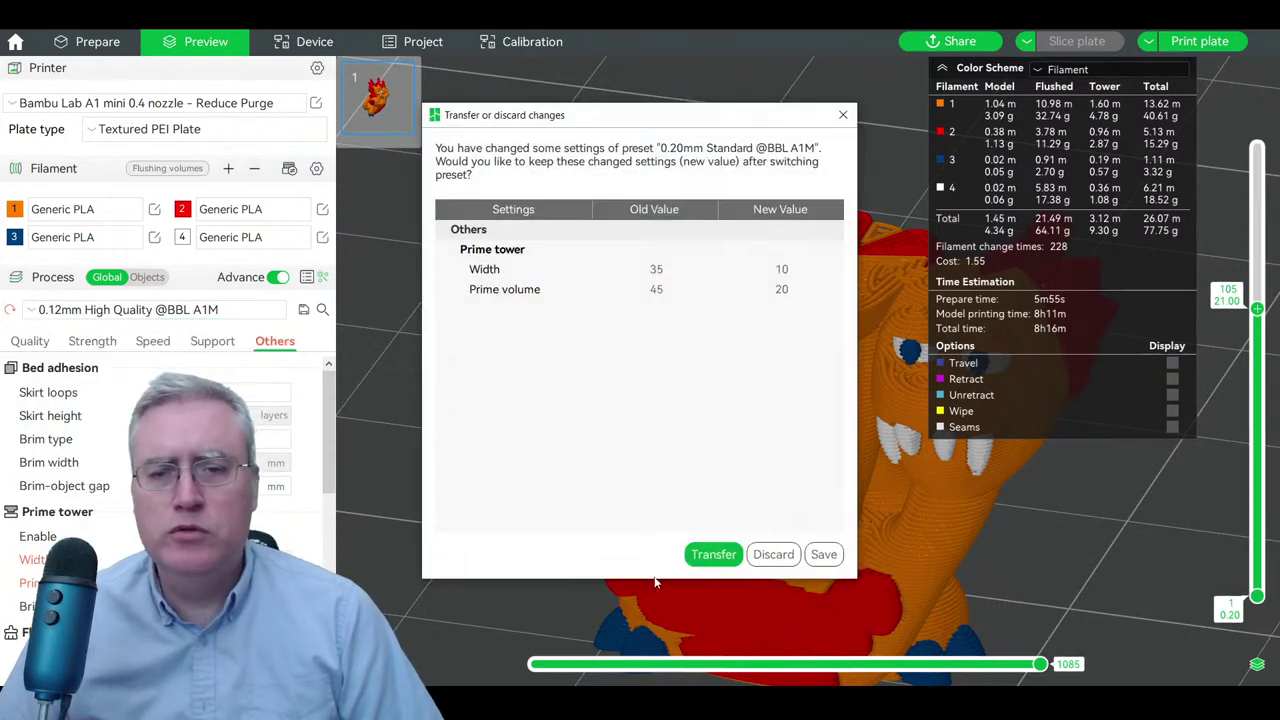
click(713, 554)
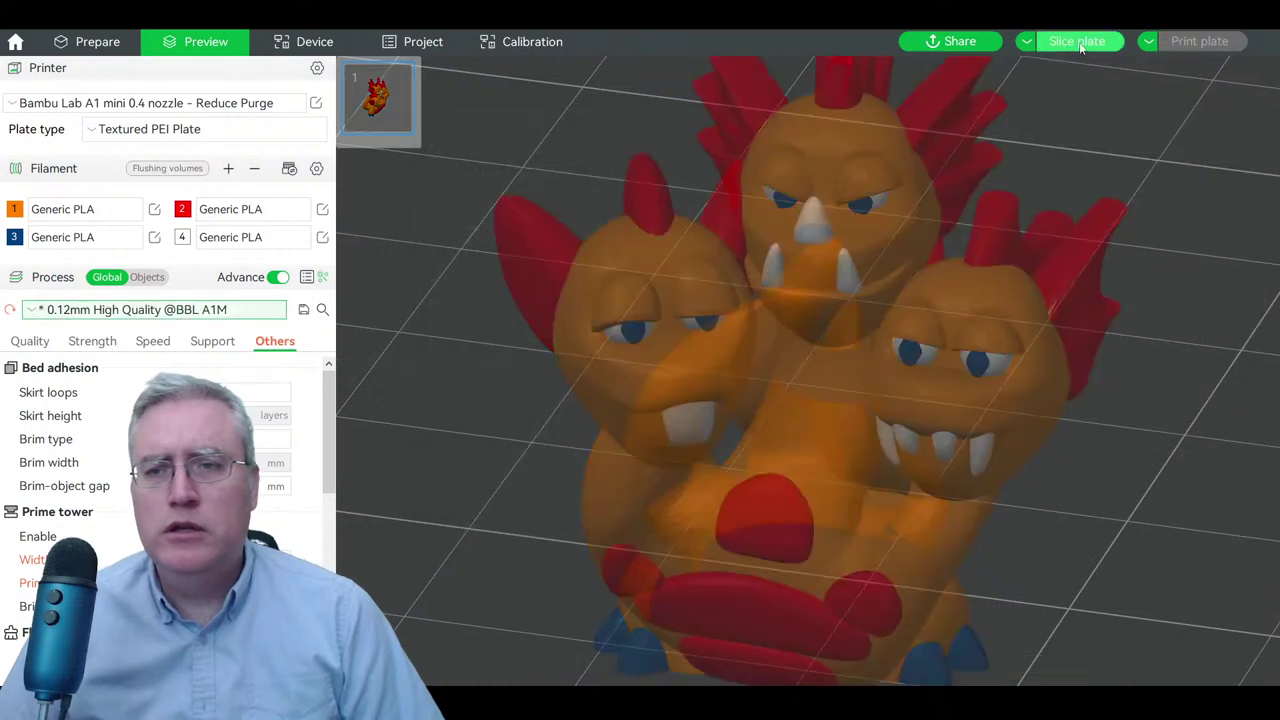
click(1078, 42)
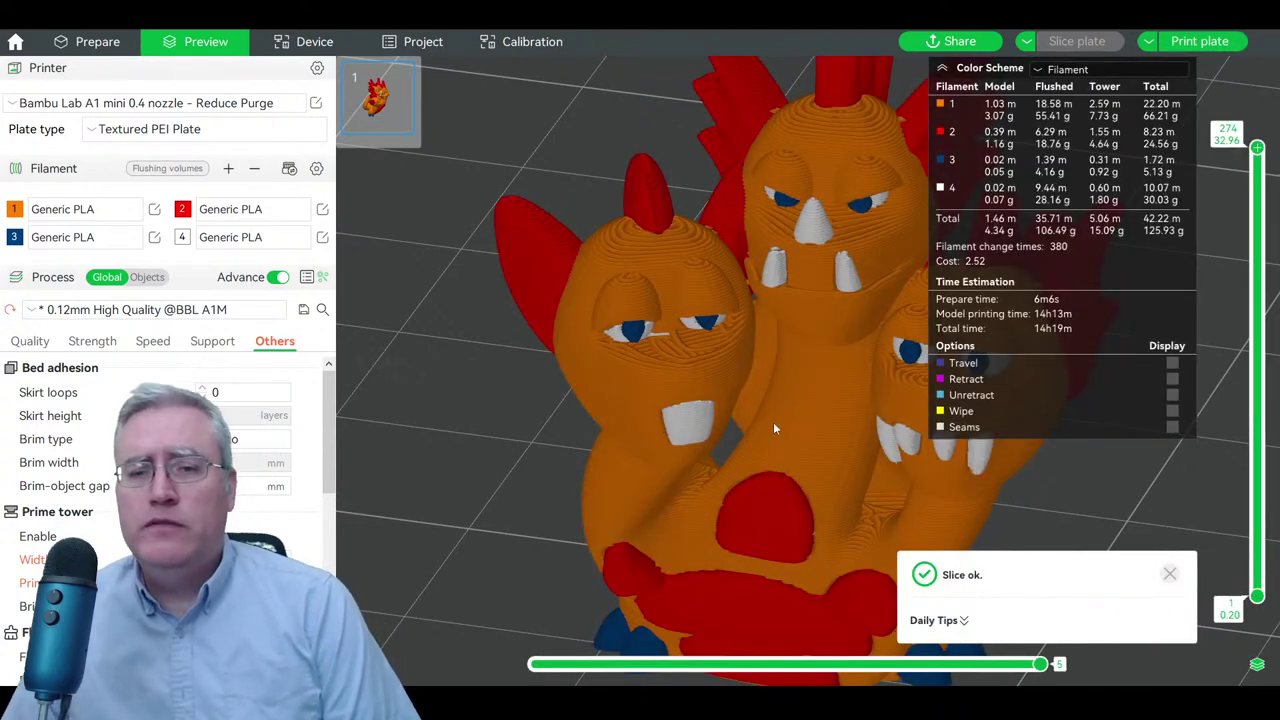
- Examine the eyes and teeth in the finer slice, cutting the preview down to layer 170 and restoring it to full height
scroll(1069, 502, up, 3)
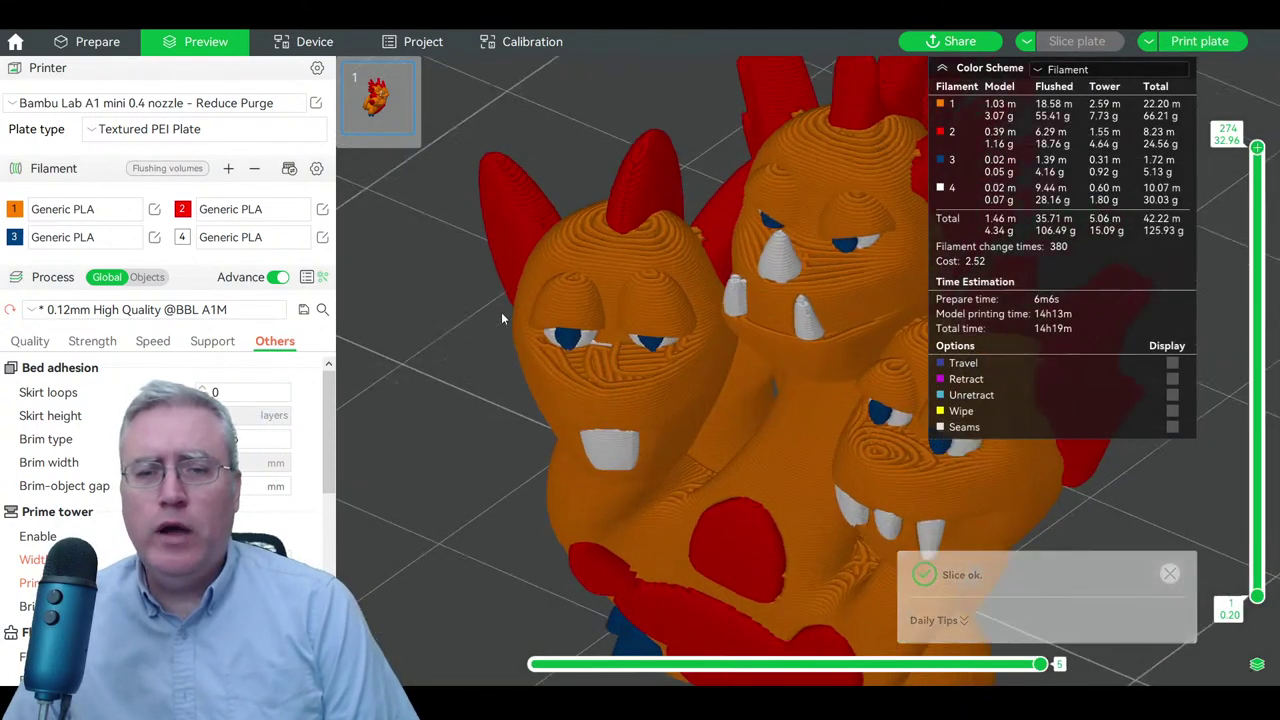
scroll(535, 325, up, 3)
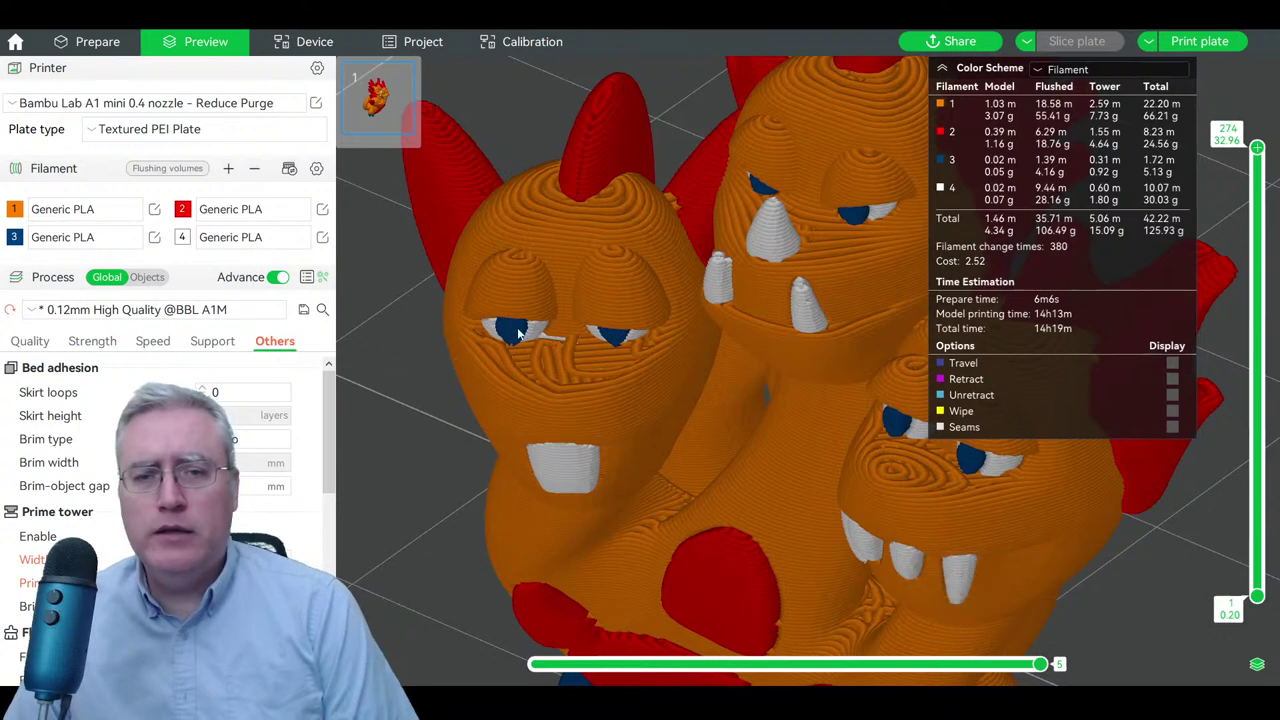
drag(1258, 150, 1213, 314)
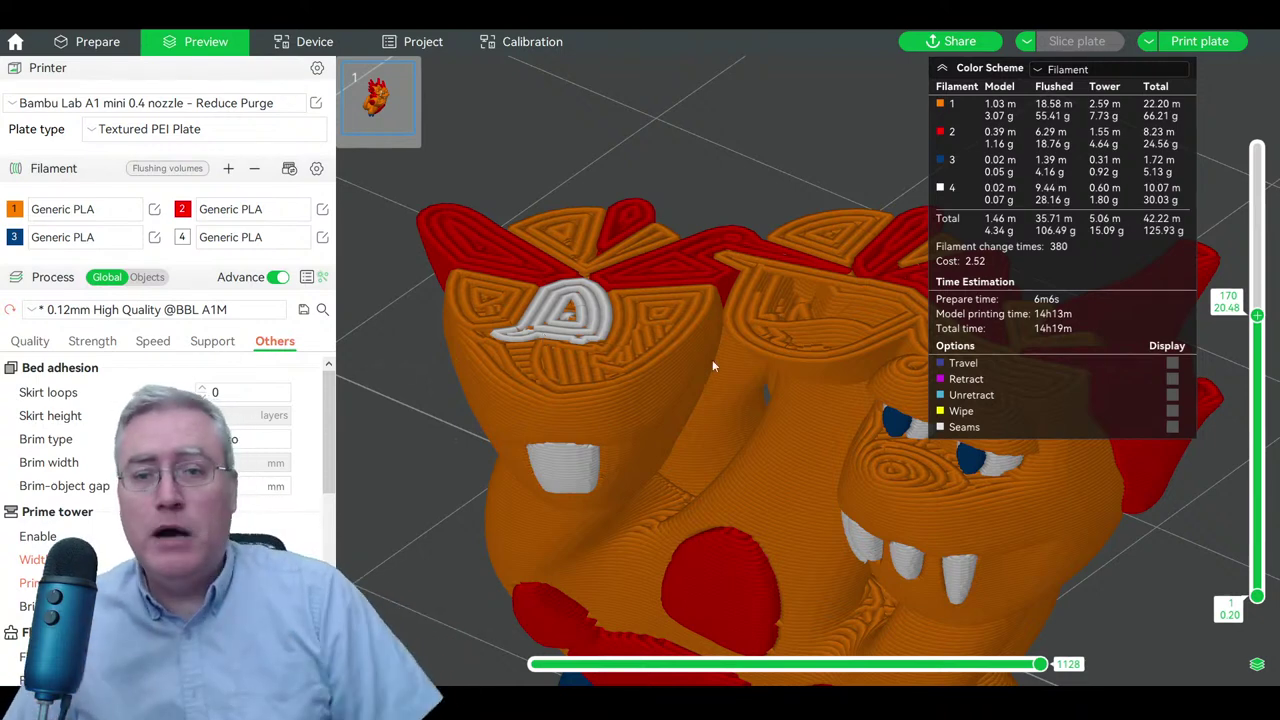
drag(615, 288, 631, 568)
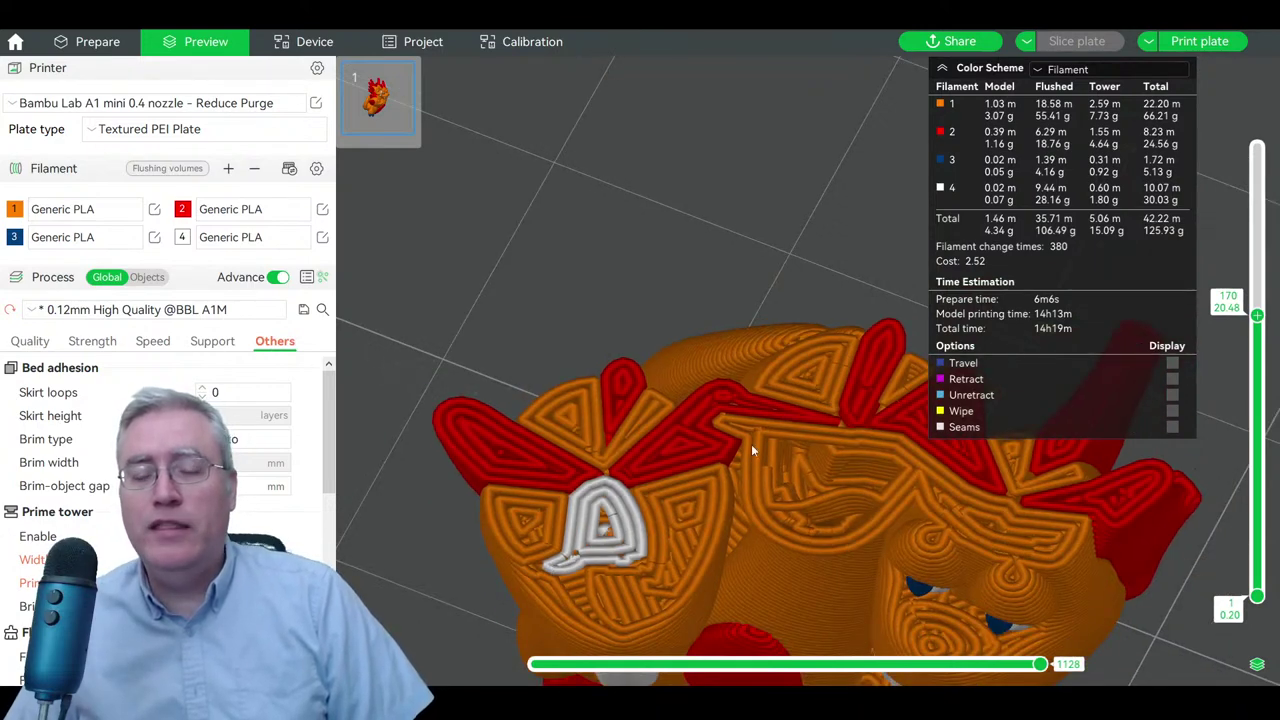
drag(1257, 316, 1243, 127)
drag(521, 268, 592, 248)
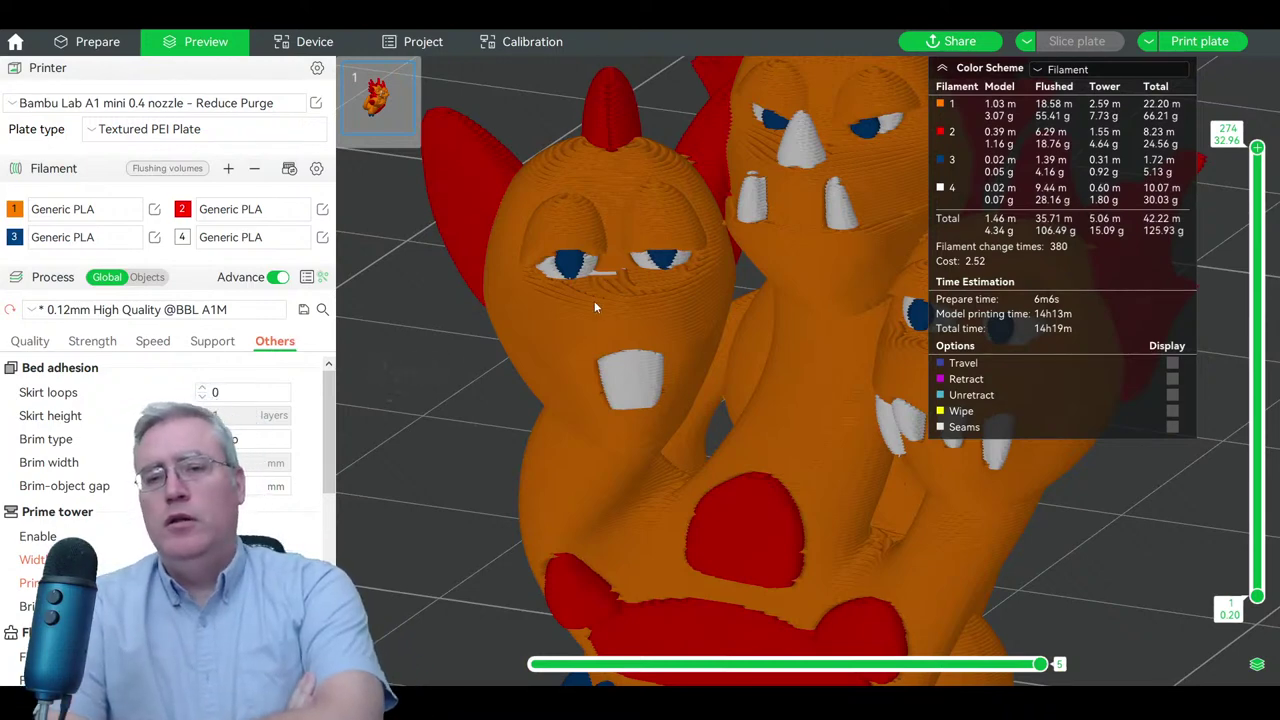
drag(594, 307, 599, 311)
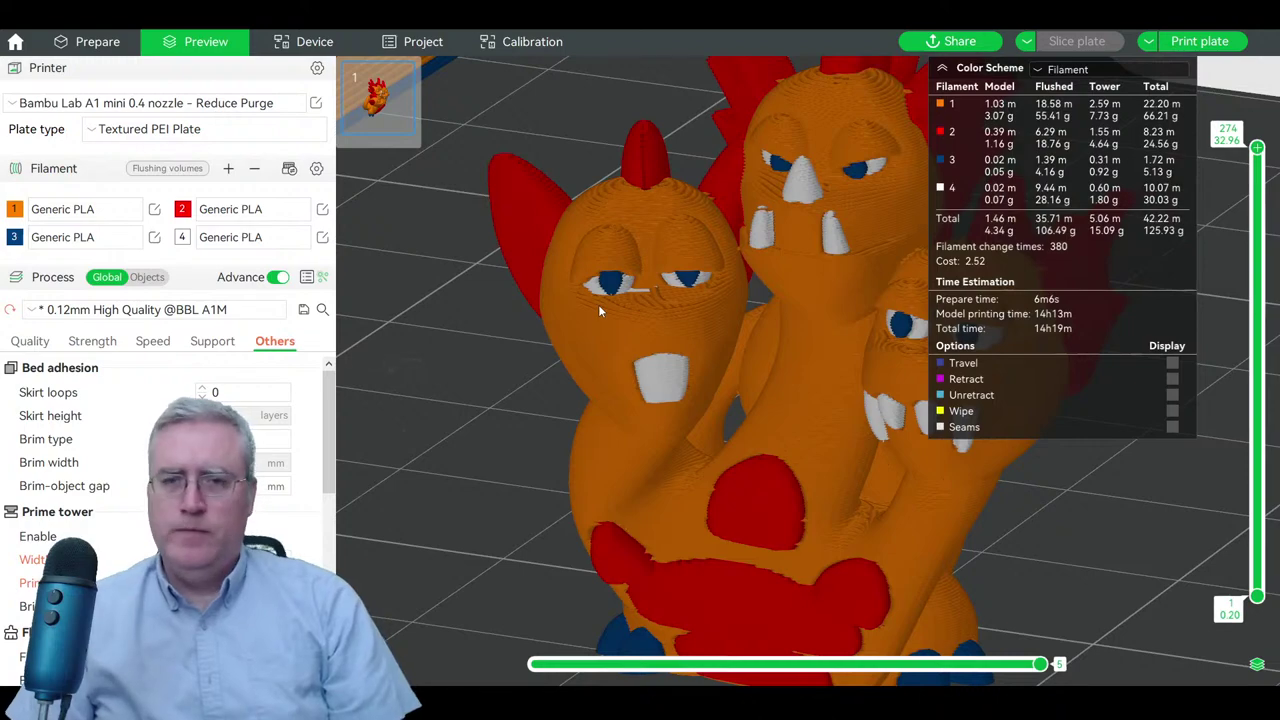
drag(539, 362, 476, 379)
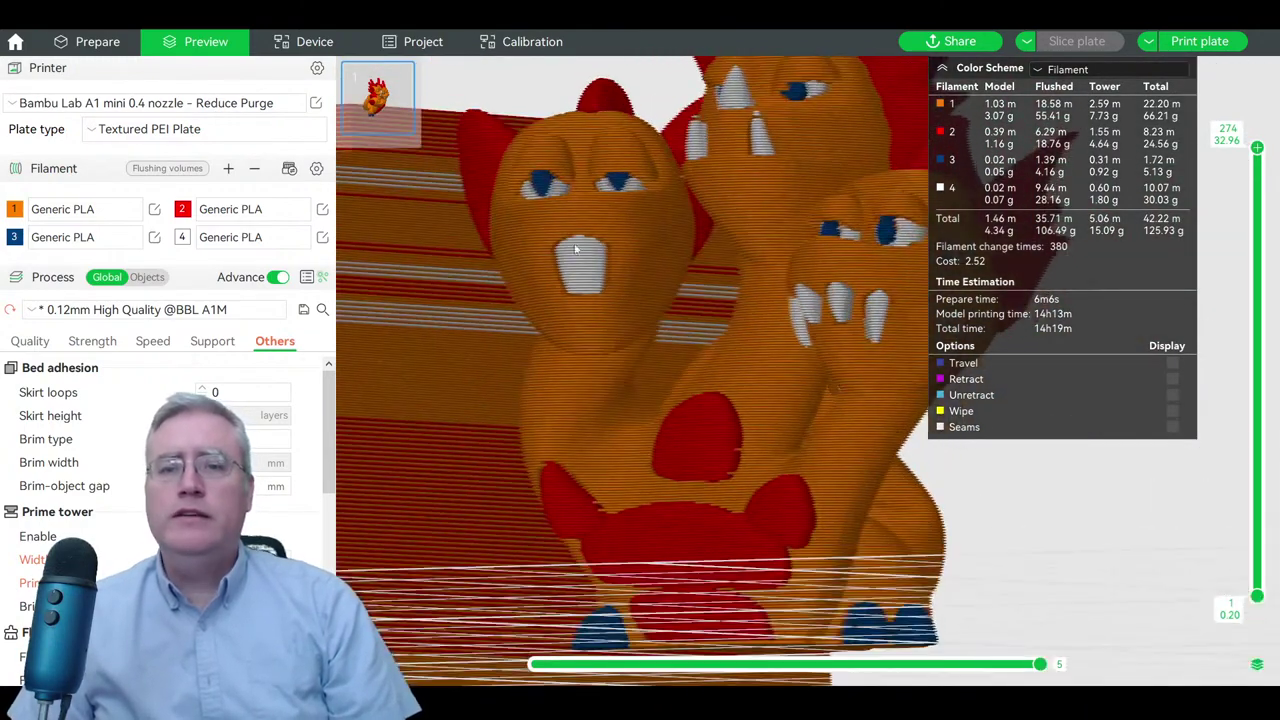
- Switch to Blender, put the Hydra Armature in Pose Mode and rotate the Head.R bone by about -4.33 degrees
drag(432, 314, 560, 271)
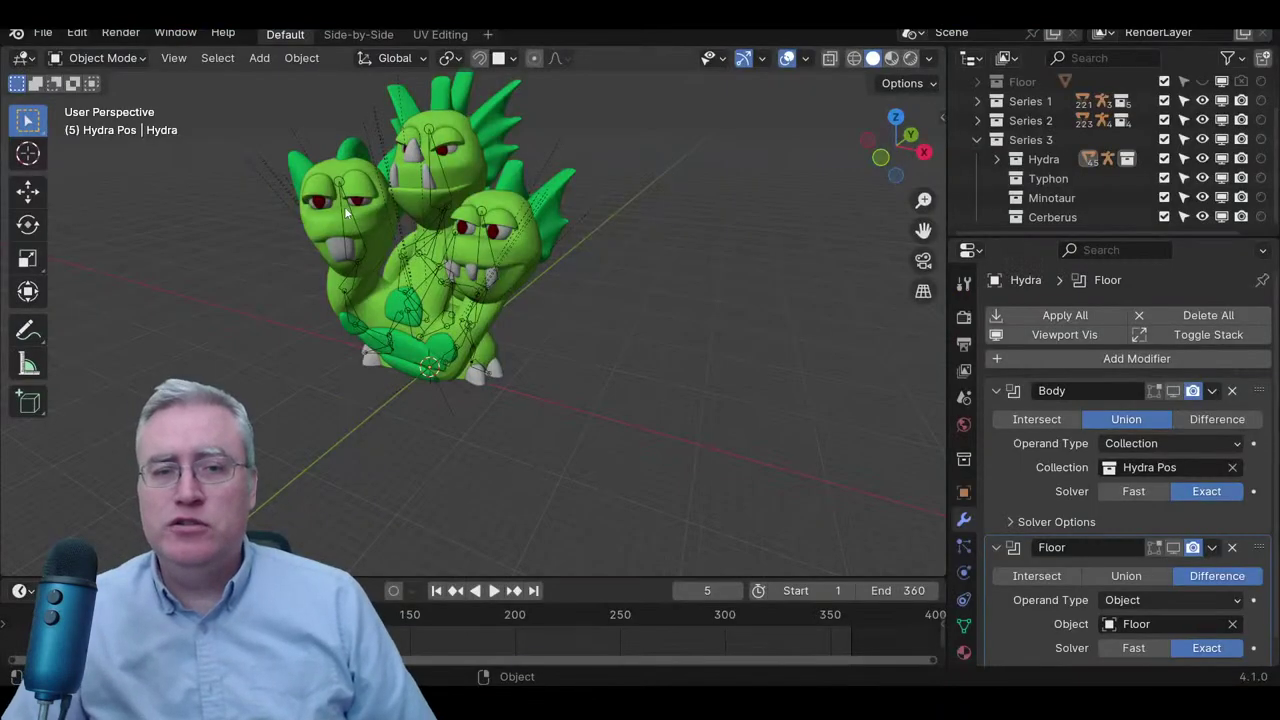
click(340, 209)
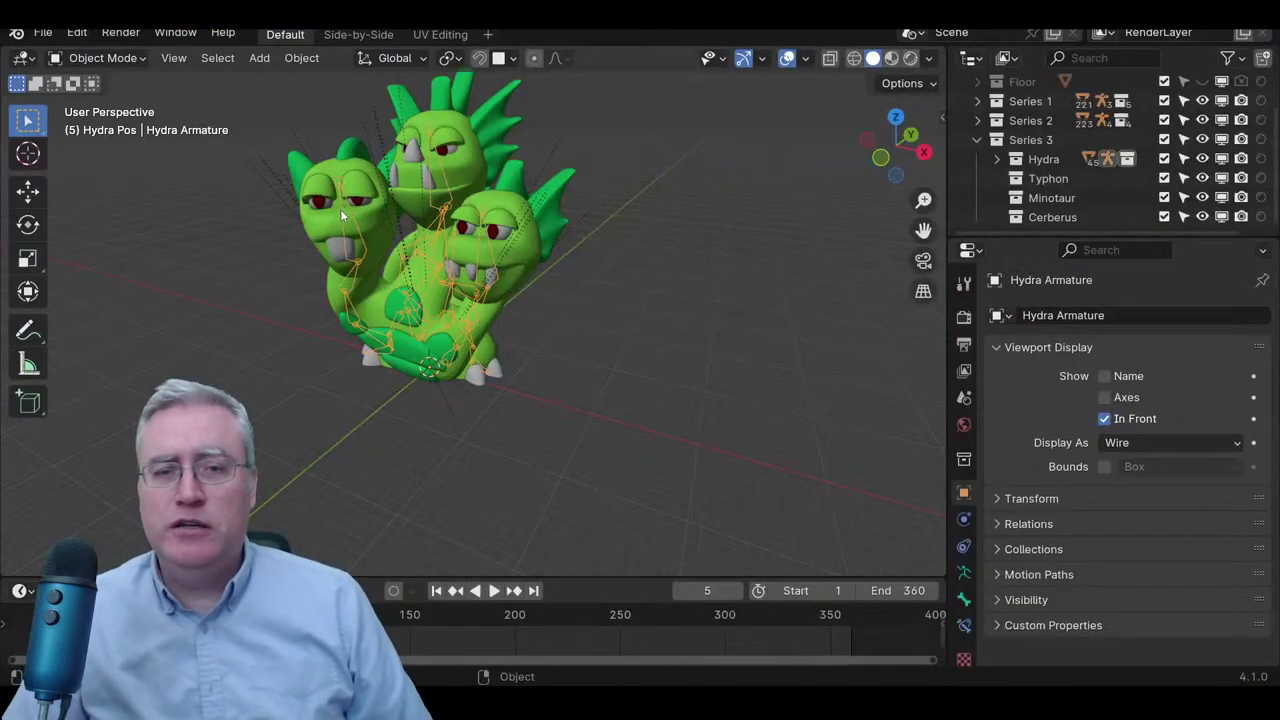
key(ctrl+Tab)
key(KP_1)
scroll(340, 209, up, 4)
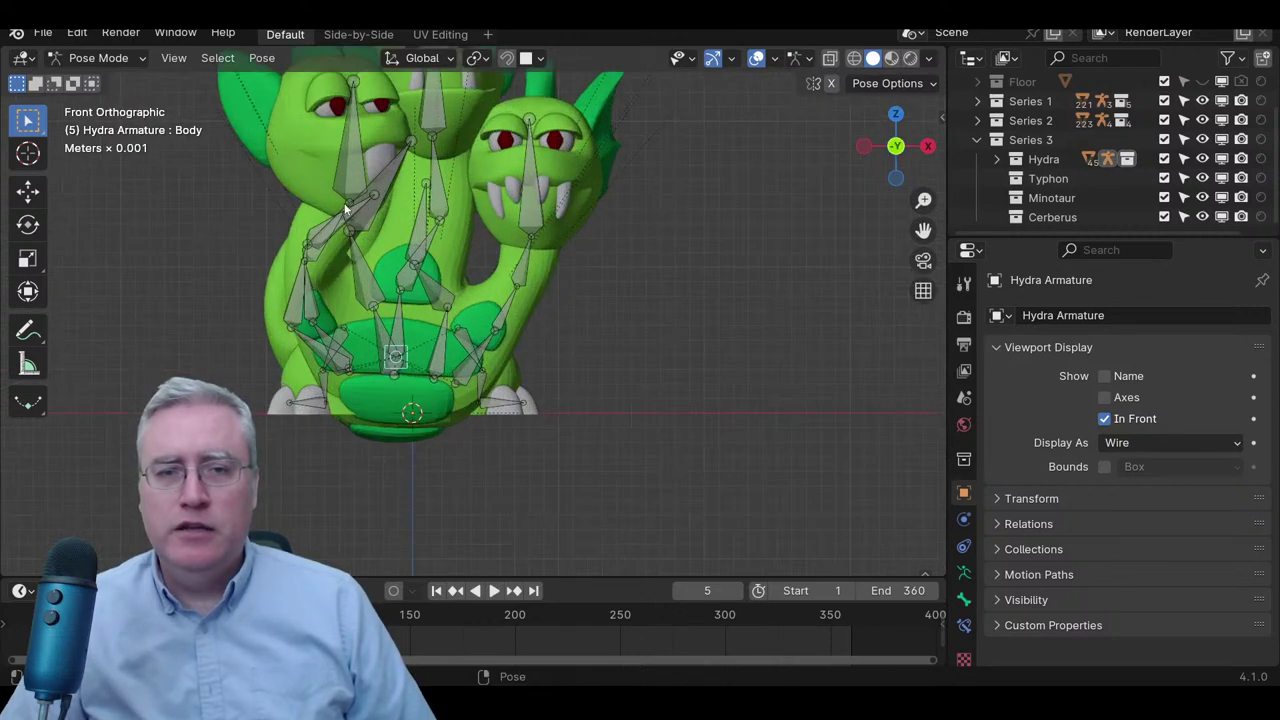
click(345, 195)
shift+middle_drag(345, 195, 410, 285)
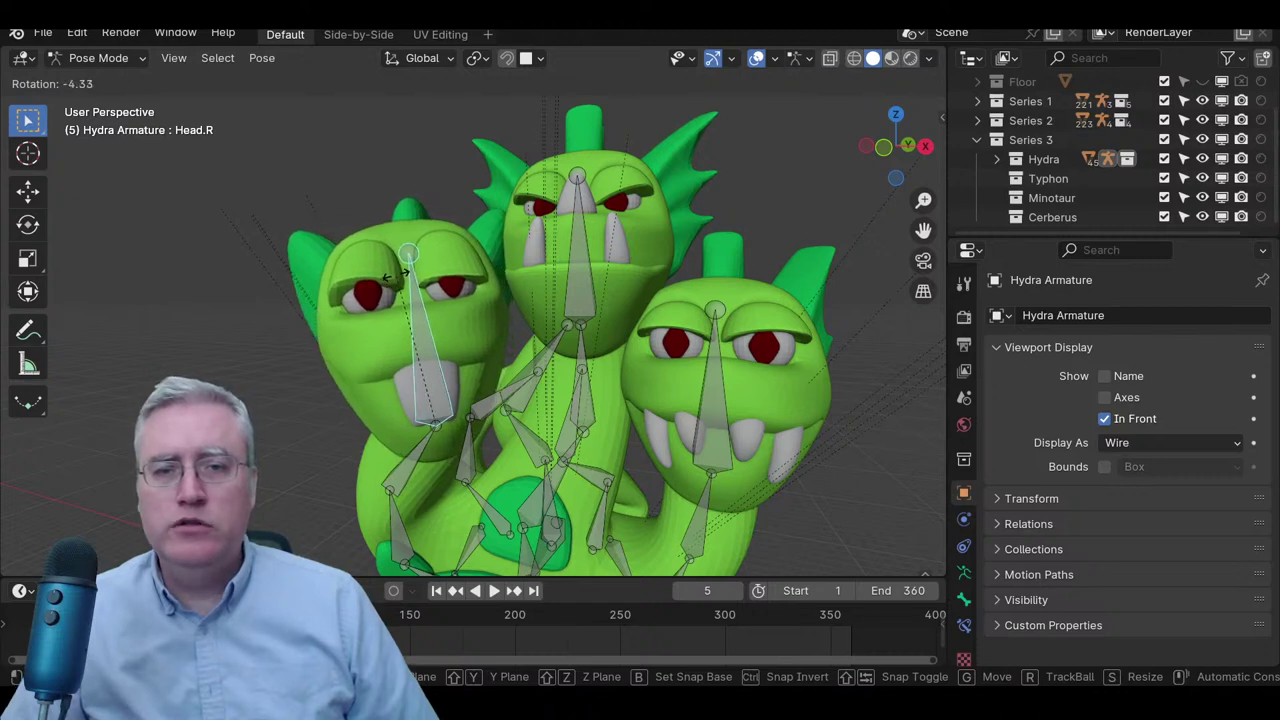
click(430, 287)
- Examine the posed hydra's heads from above and from the front
middle_drag(538, 297, 581, 367)
middle_drag(587, 322, 546, 361)
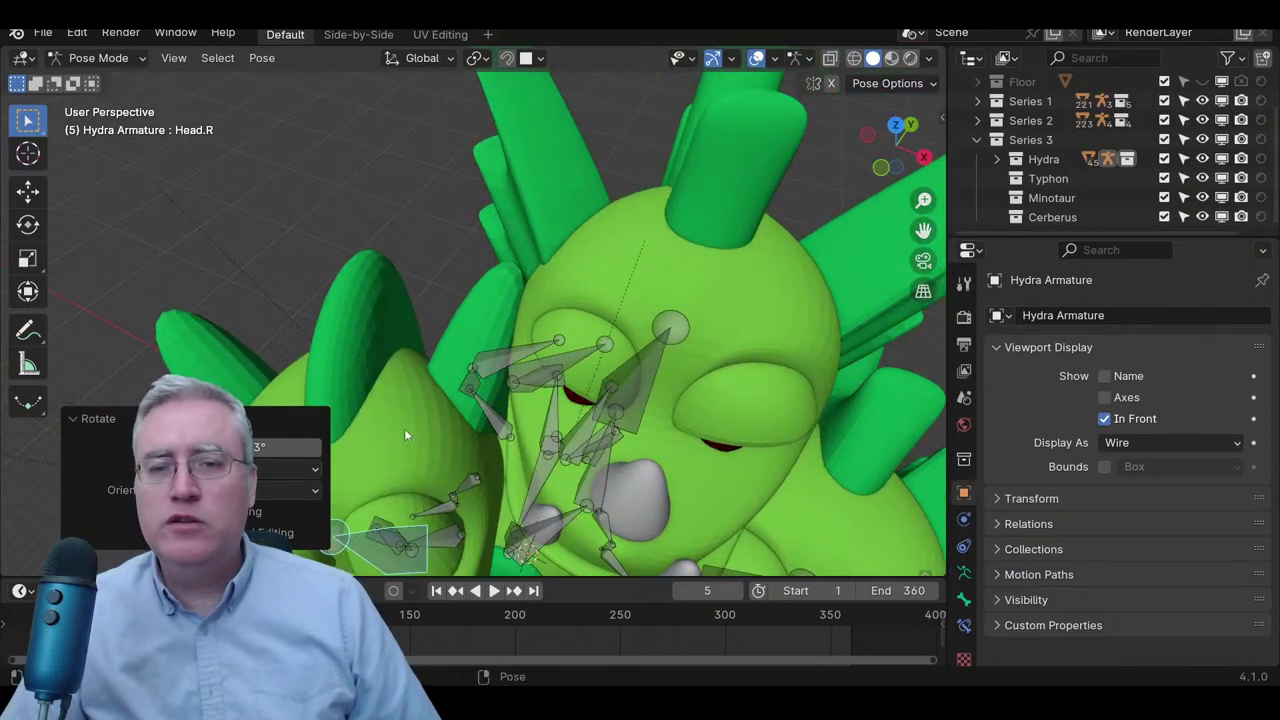
middle_drag(405, 435, 540, 375)
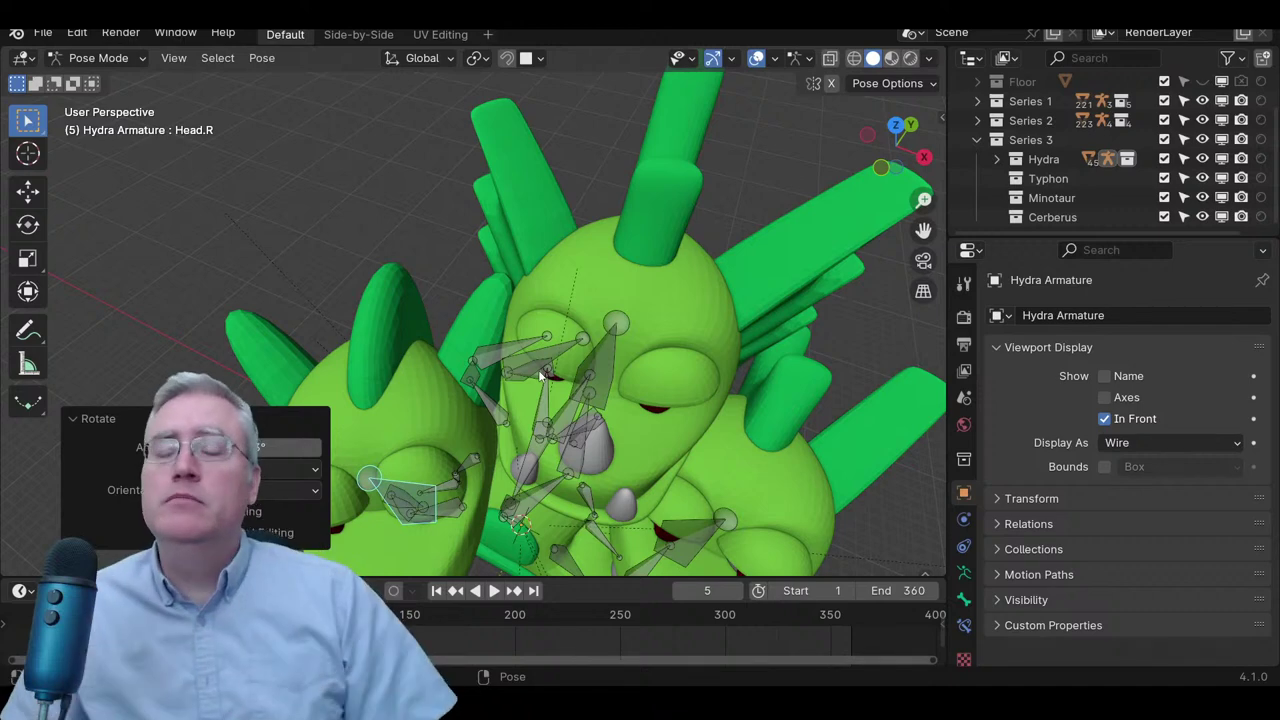
scroll(540, 375, down, 5)
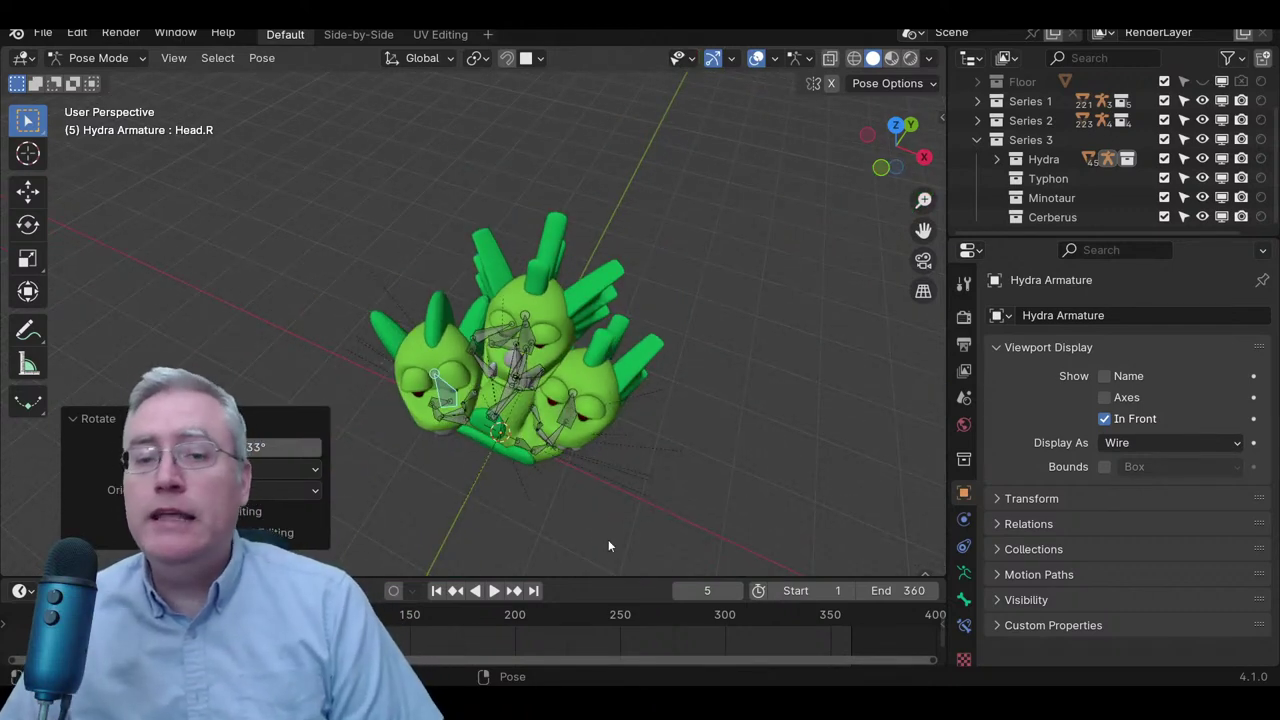
drag(618, 482, 590, 483)
middle_drag(590, 483, 600, 390)
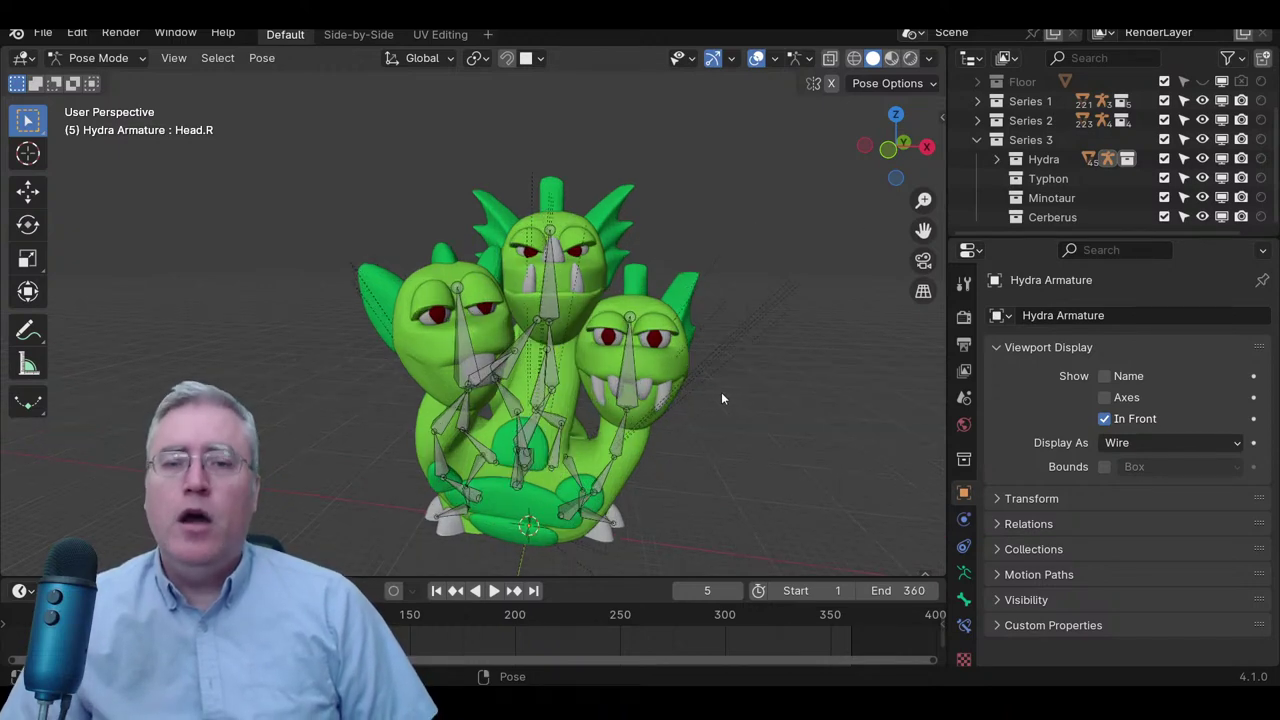
middle_drag(721, 392, 710, 418)
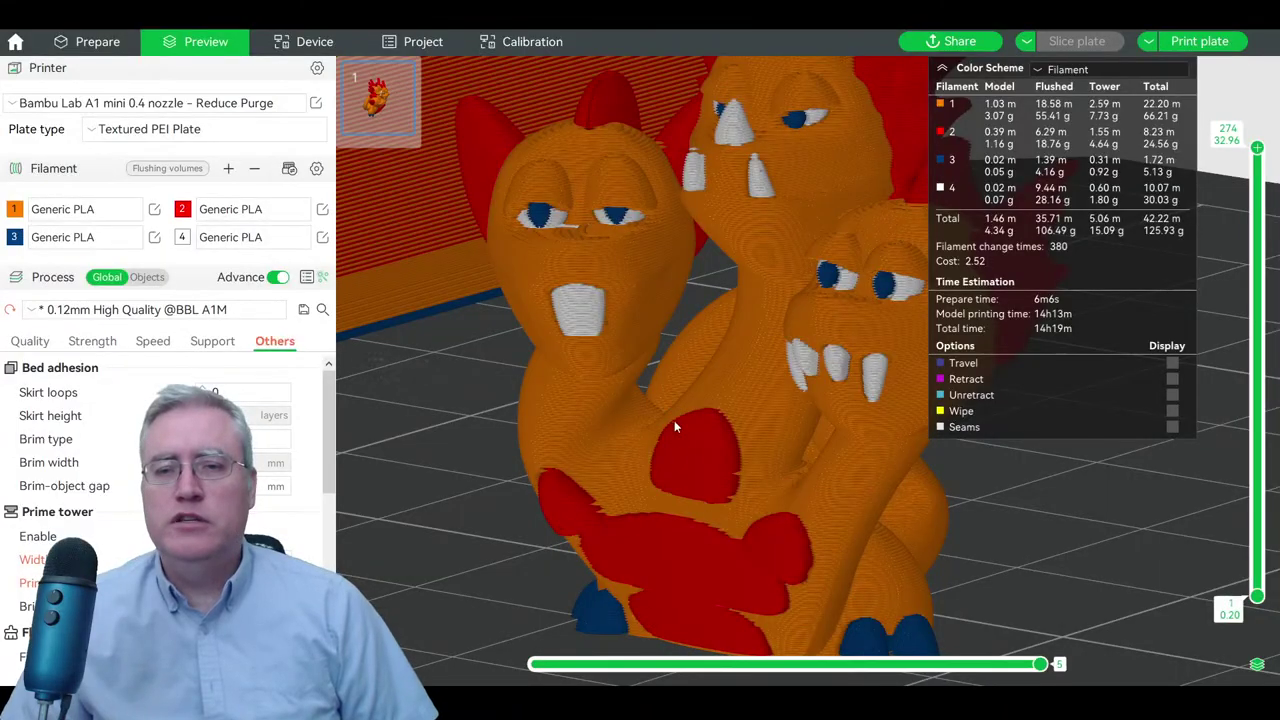
- Switch to Bambu Studio and change filament 1 to bright green (RGB 0, 255, 0)
mouse_move(674, 420)
mouse_down()
mouse_move(643, 414)
mouse_move(689, 416)
mouse_move(597, 413)
mouse_move(686, 404)
mouse_up()
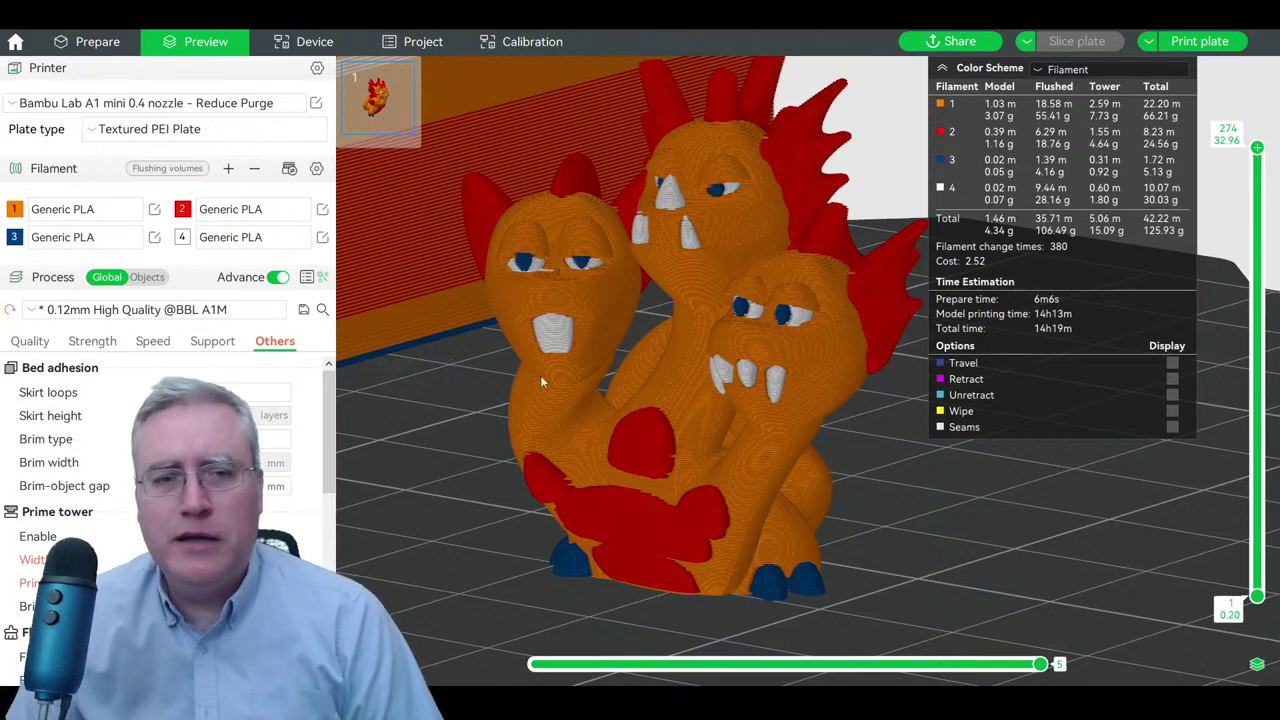
click(15, 209)
click(67, 91)
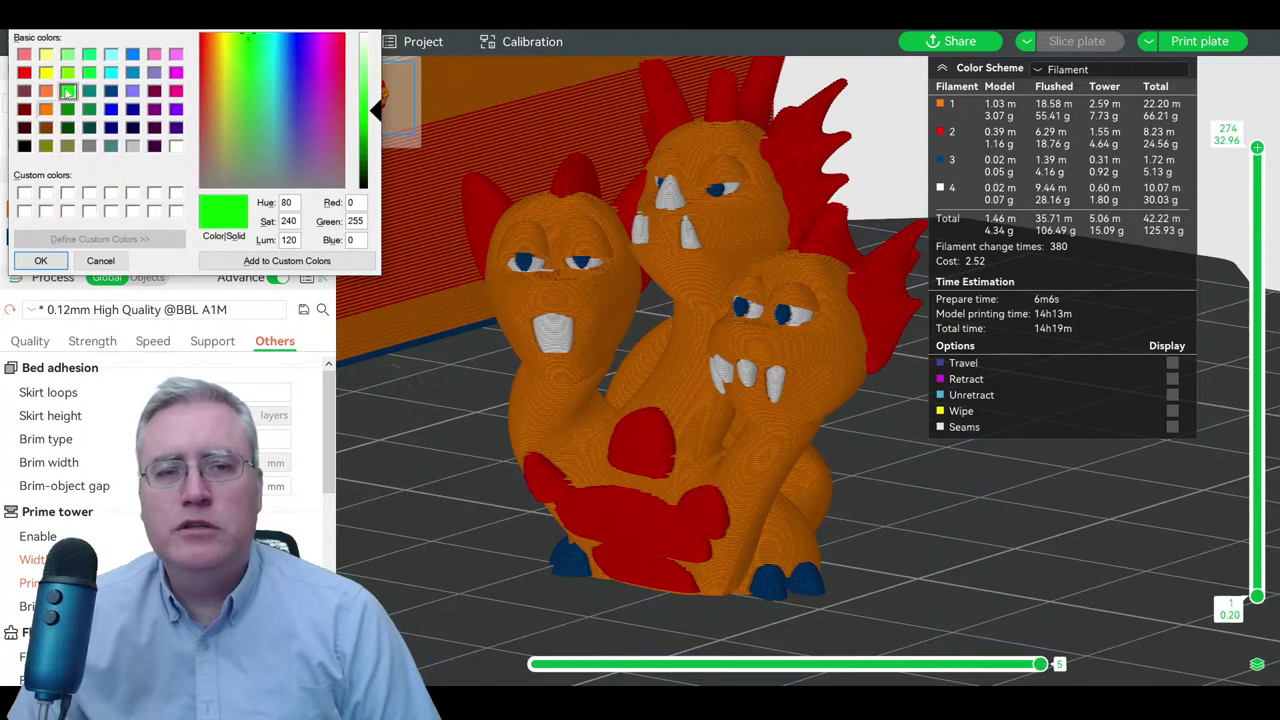
click(55, 261)
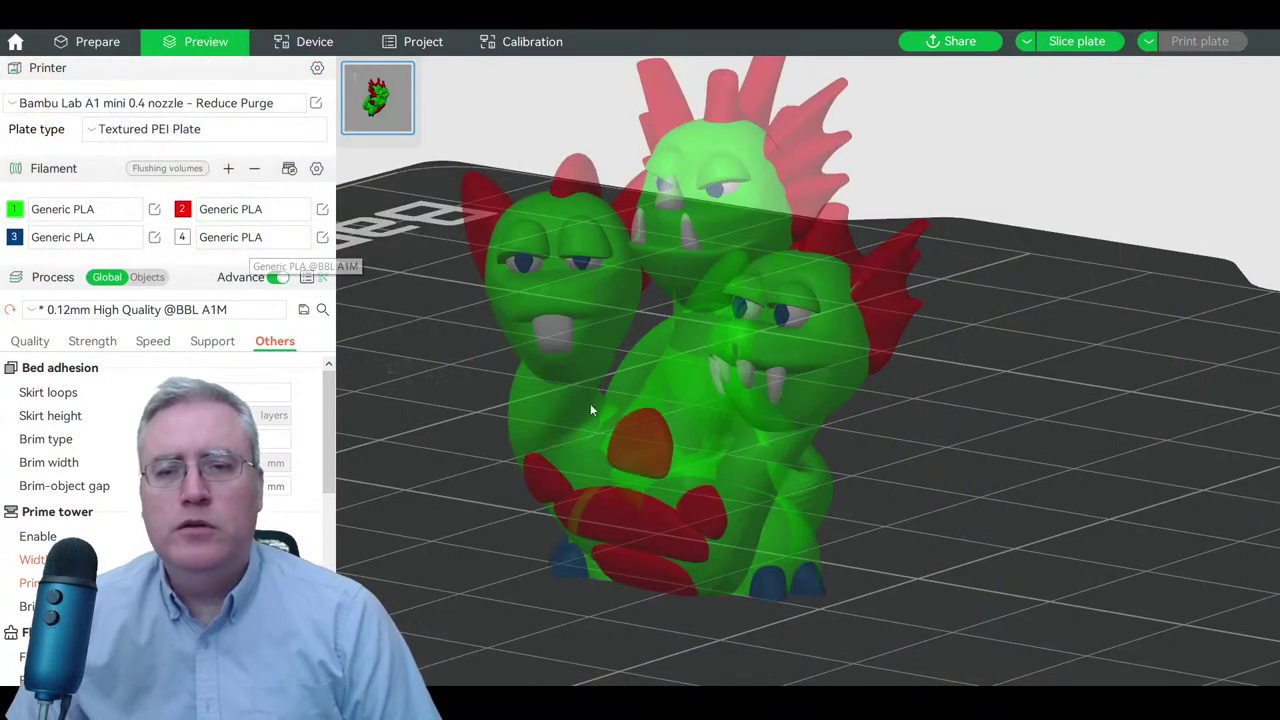
mouse_move(497, 542)
mouse_down()
mouse_move(563, 557)
mouse_move(642, 536)
mouse_move(497, 546)
mouse_move(514, 549)
mouse_up()
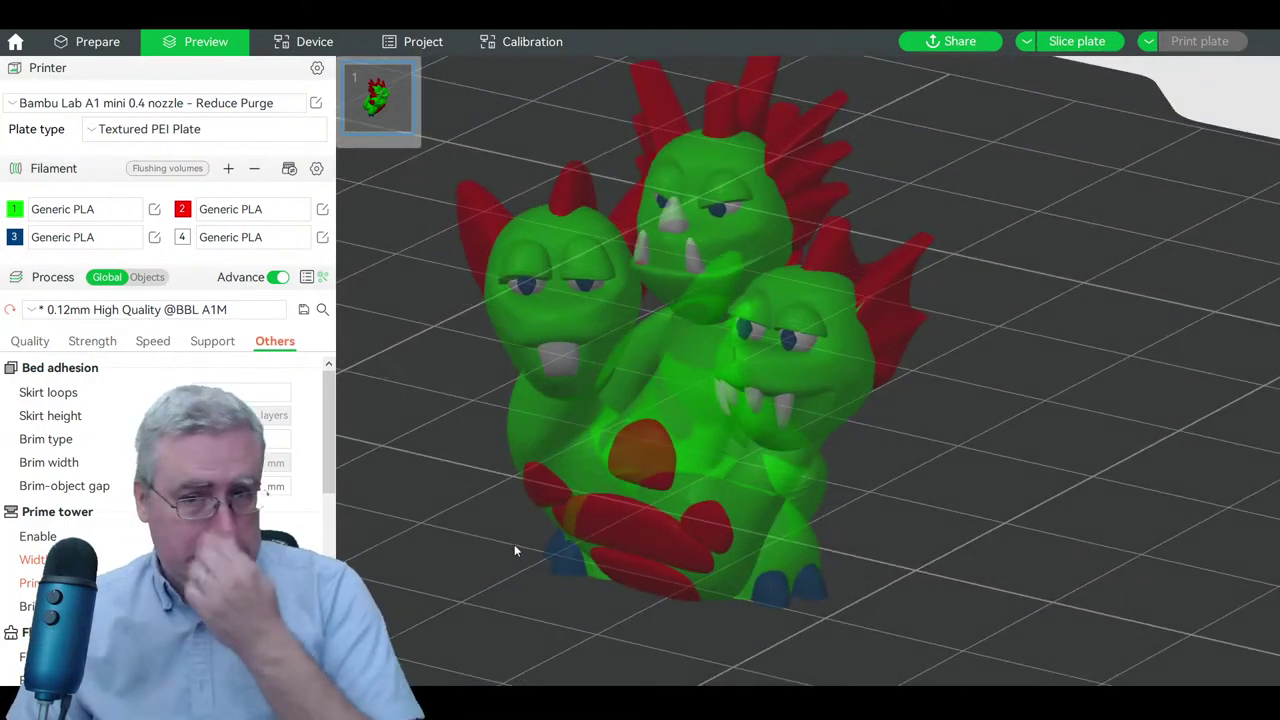
- Return to the plate editing view and inspect the recolored hydra's front, side and tails
click(97, 41)
drag(555, 525, 760, 553)
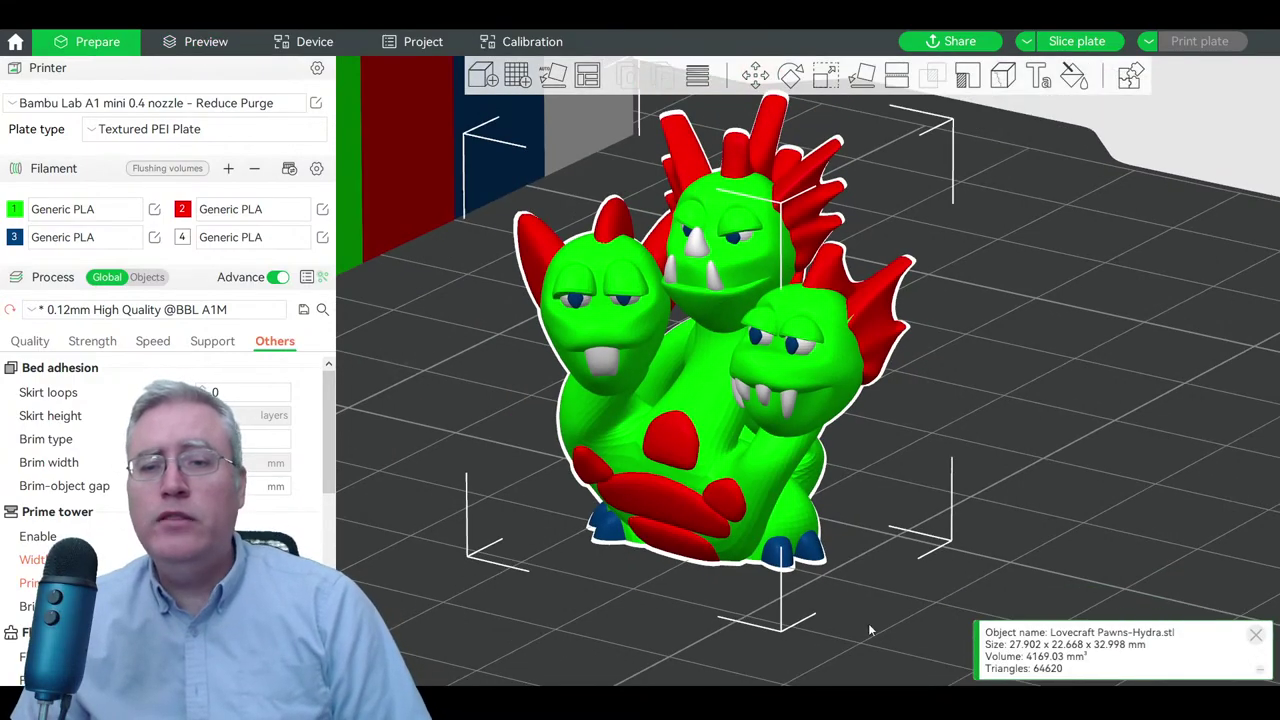
drag(868, 623, 730, 400)
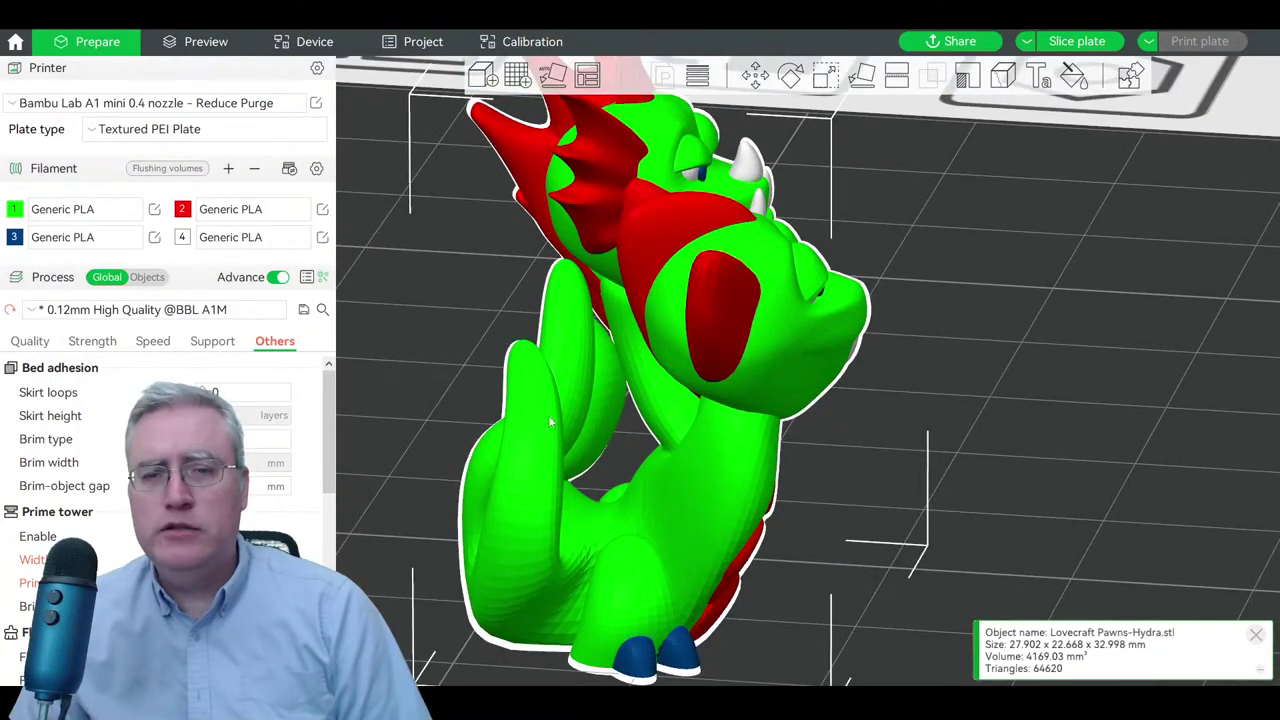
drag(430, 404, 576, 398)
drag(815, 374, 656, 470)
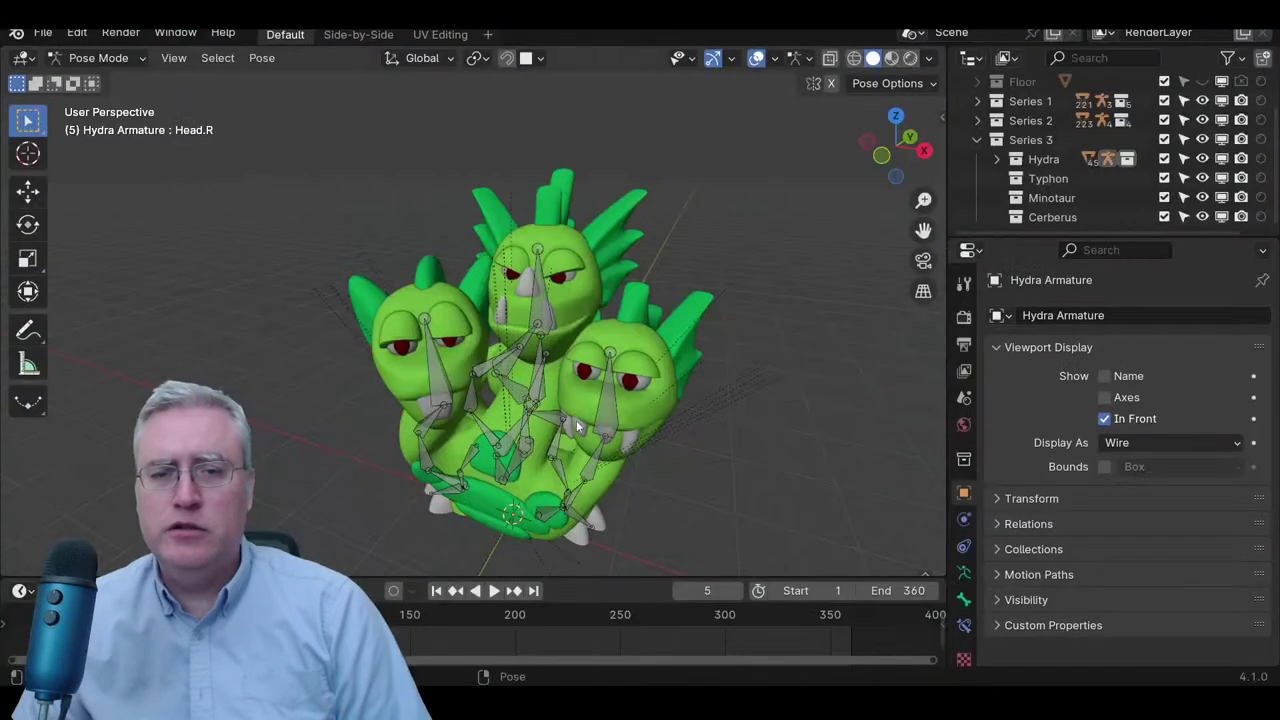
- Switch to Blender and select the Tail.L.002 bone, framed in the right orthographic view
click(548, 377)
key(KP_3)
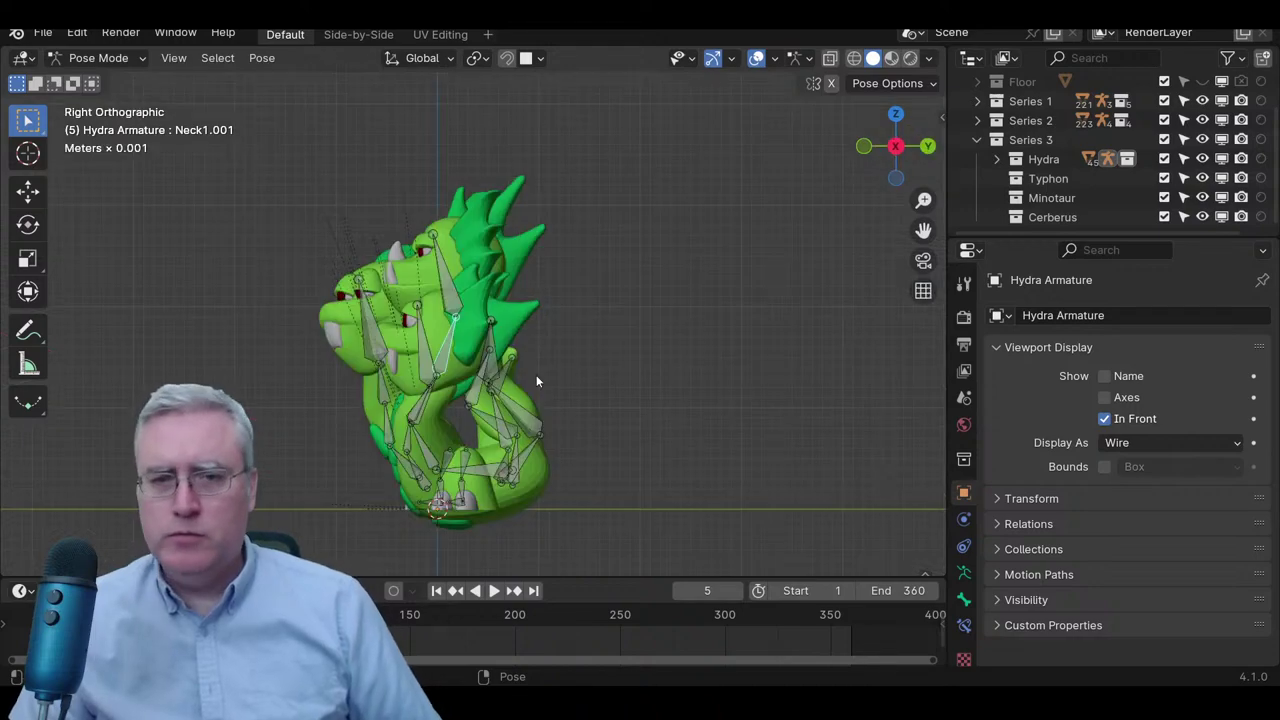
key(KP_Decimal)
shift+middle_drag(528, 459, 538, 273)
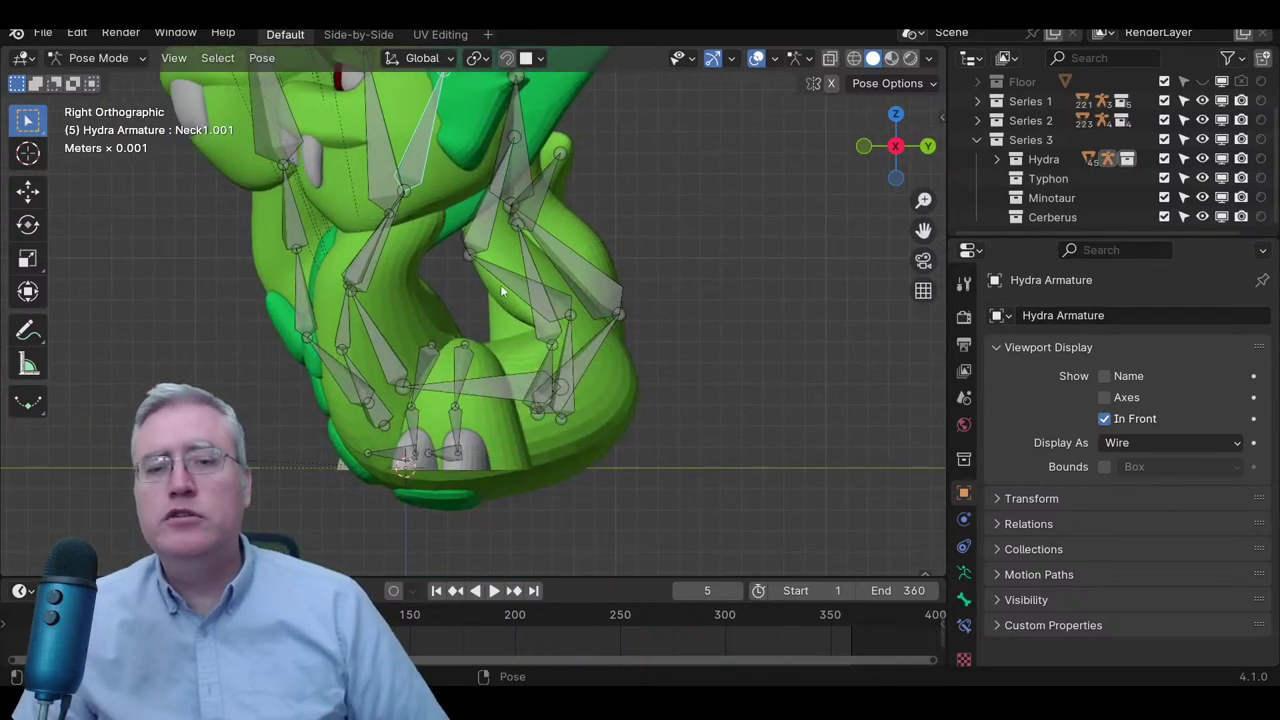
click(500, 284)
middle_drag(648, 237, 590, 284)
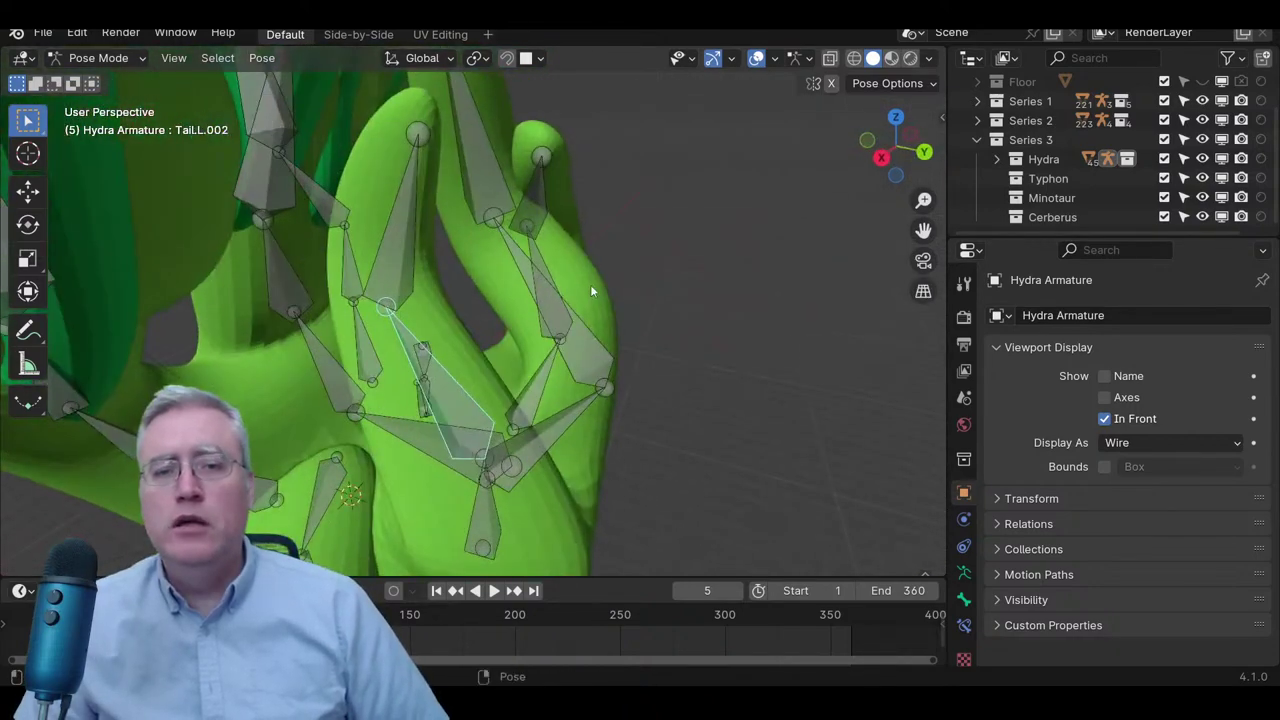
key(KP_1)
key(KP_3)
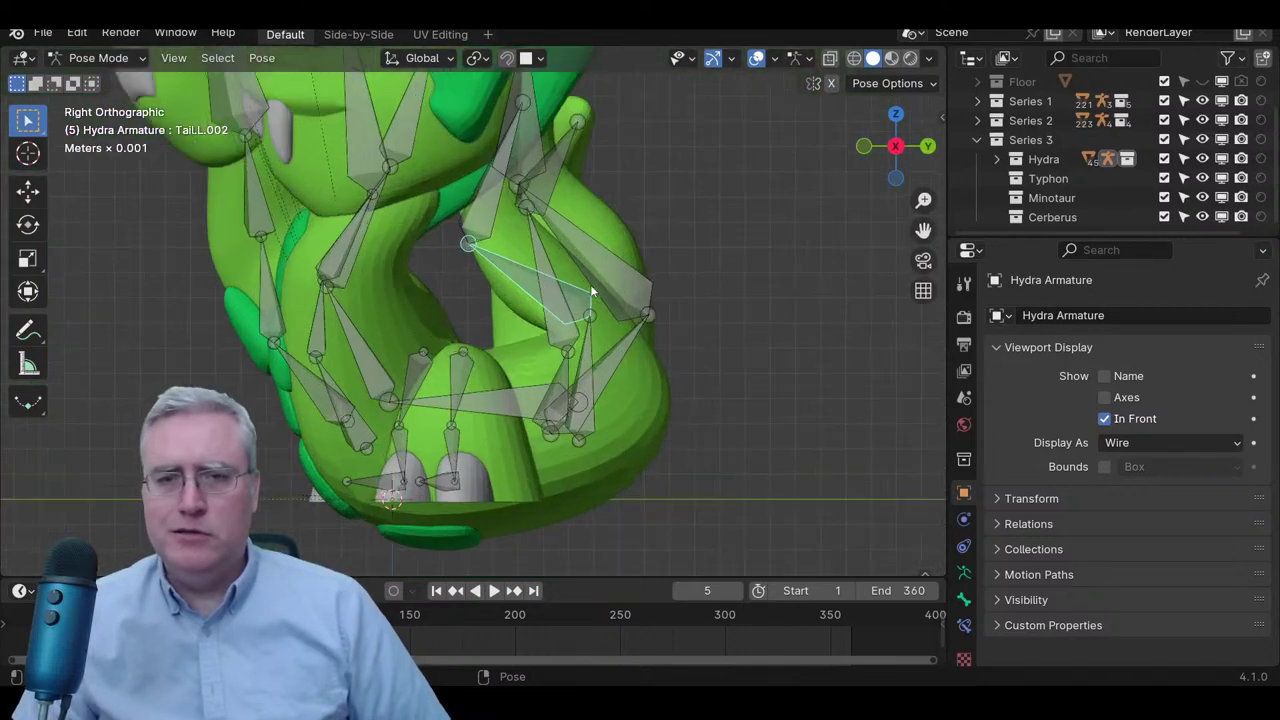
scroll(590, 284, up, 2)
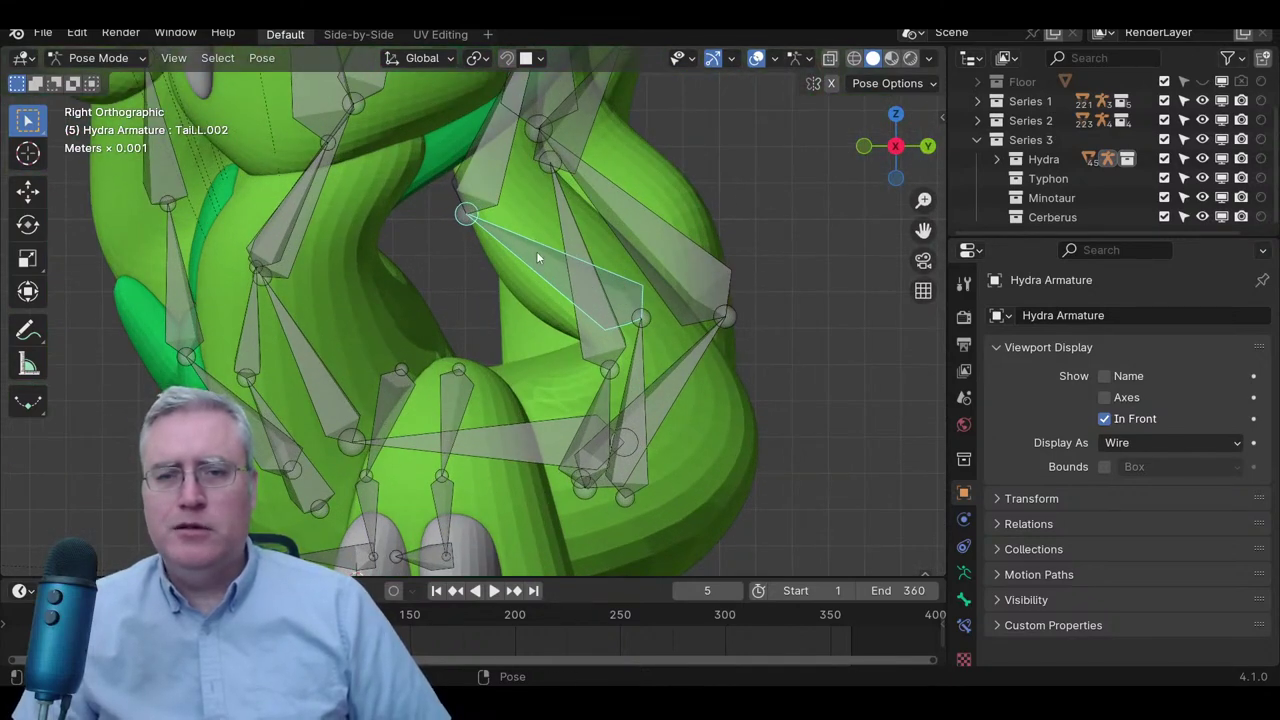
- Show the bone properties and compare the Bendy Bones settings of Tail.L.002 and Tail.L
click(965, 598)
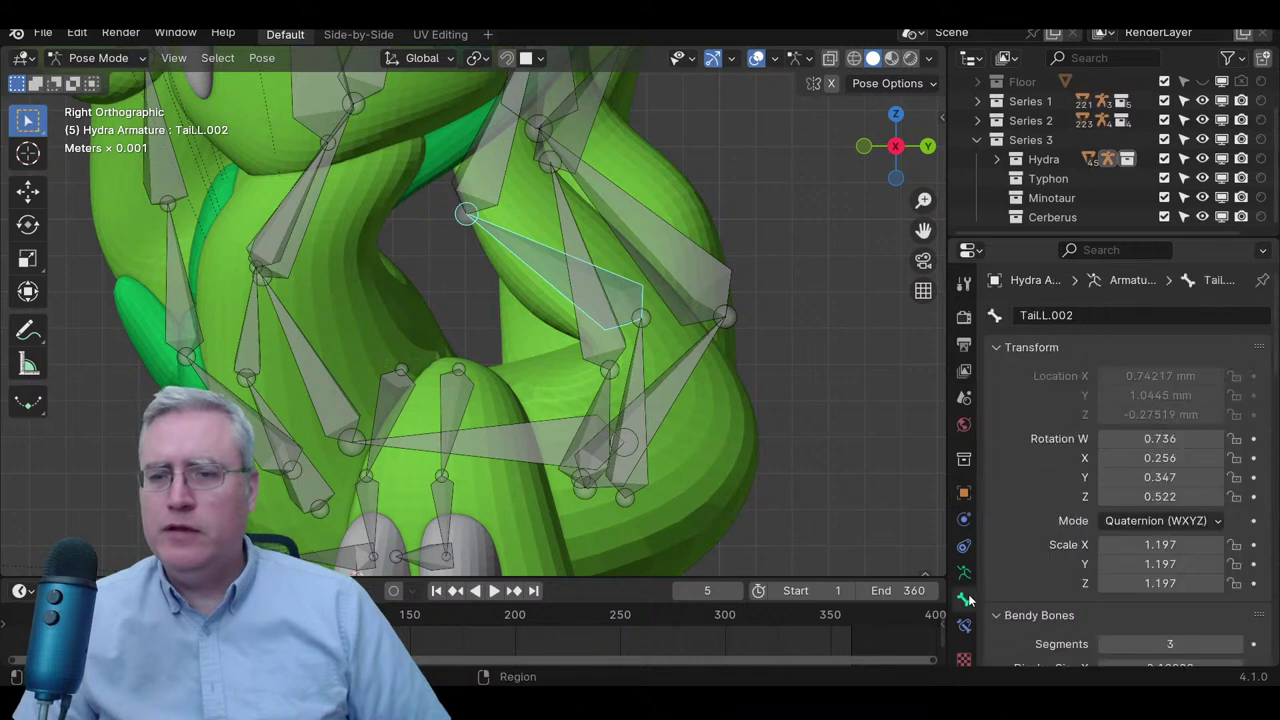
scroll(1075, 530, down, 4)
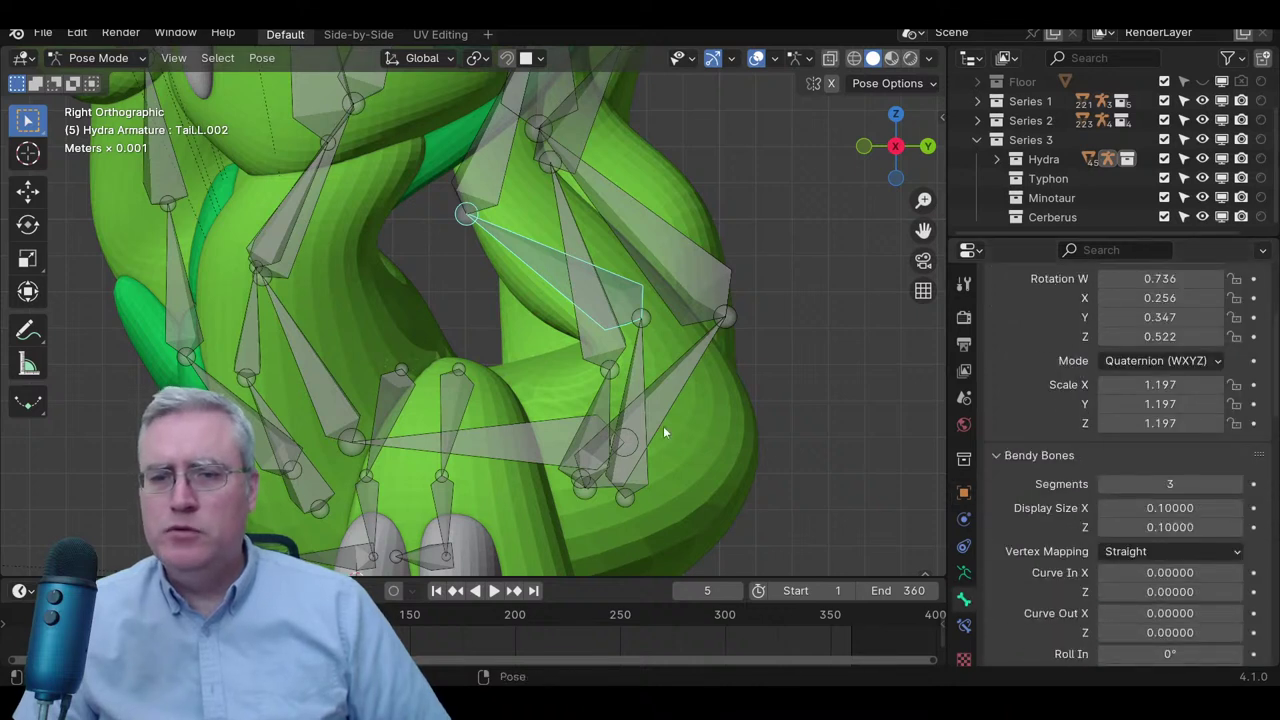
click(638, 358)
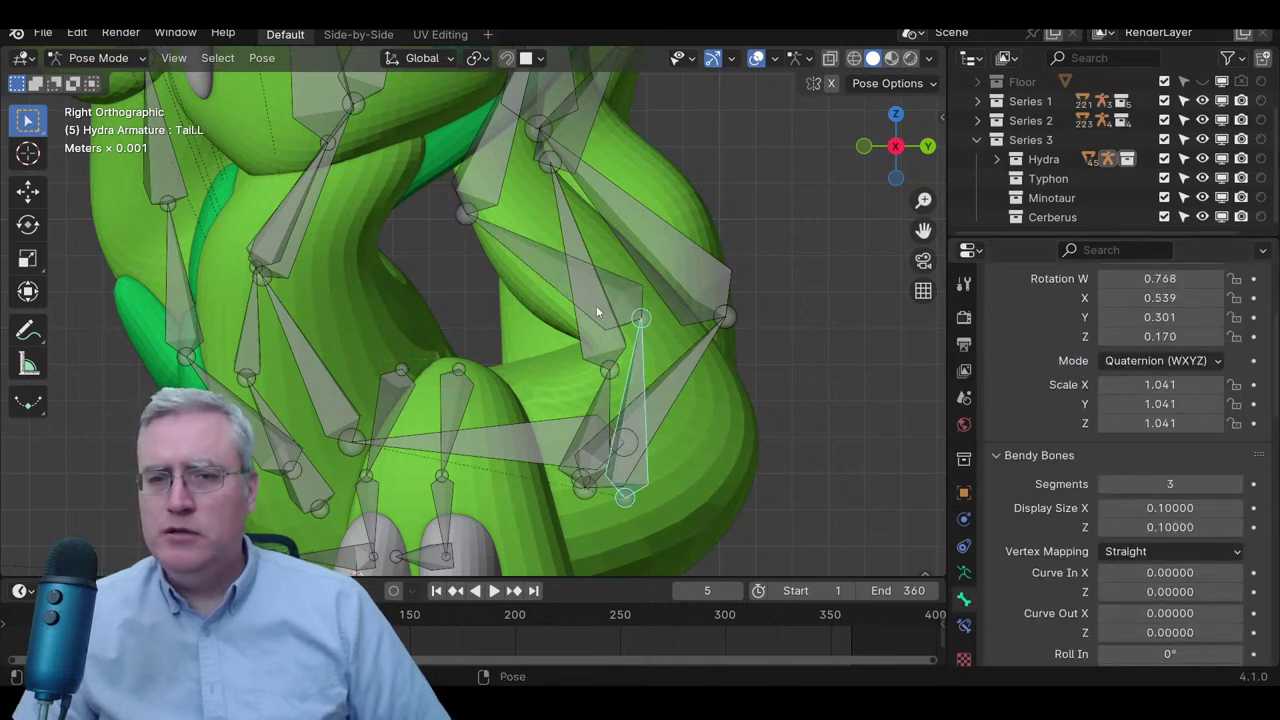
click(575, 285)
shift+scroll(598, 235, up, 2)
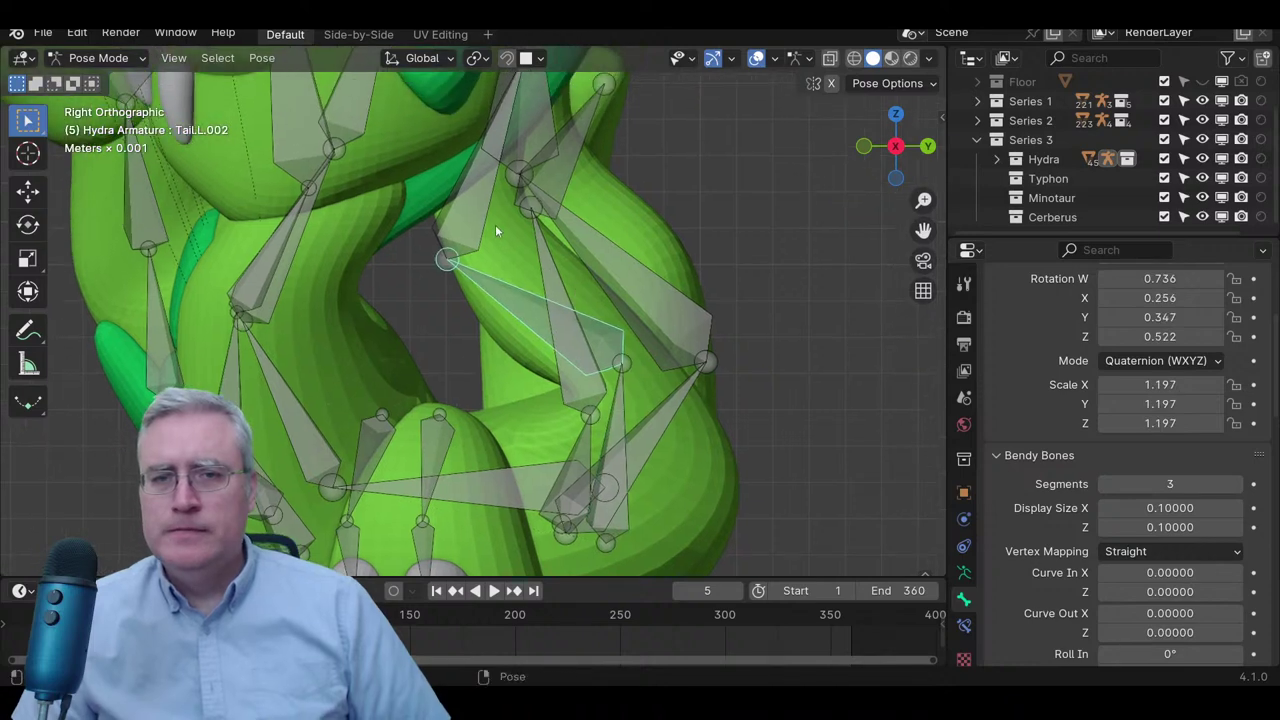
- Select the Tail.L.001 bone in Pose Mode and rotate it in the right orthographic view
click(494, 220)
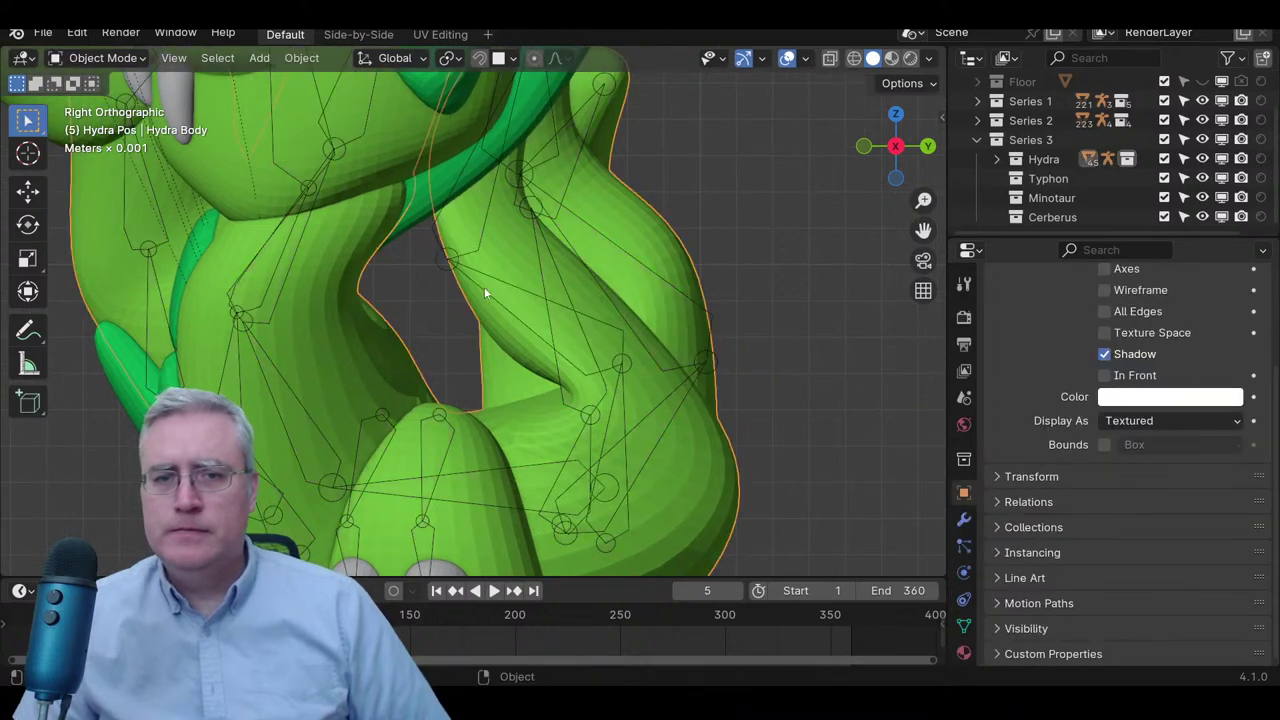
click(445, 262)
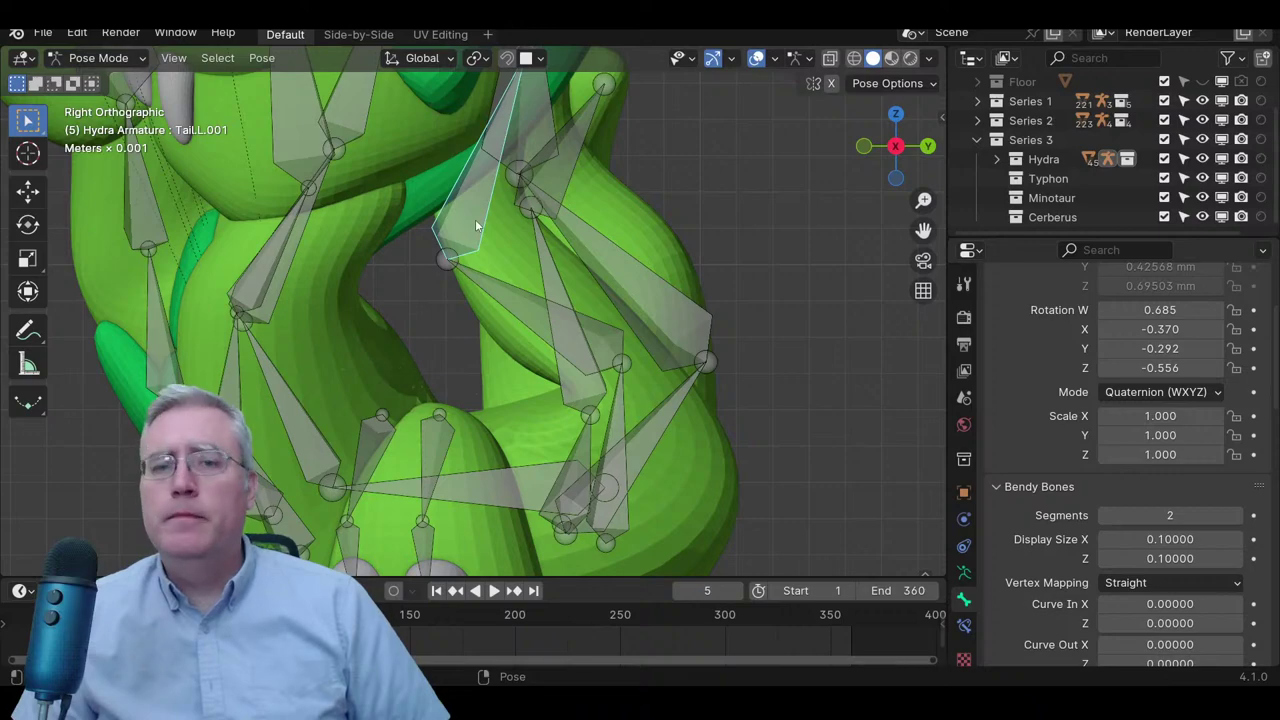
key(r)
click(694, 174)
middle_drag(694, 174, 343, 180)
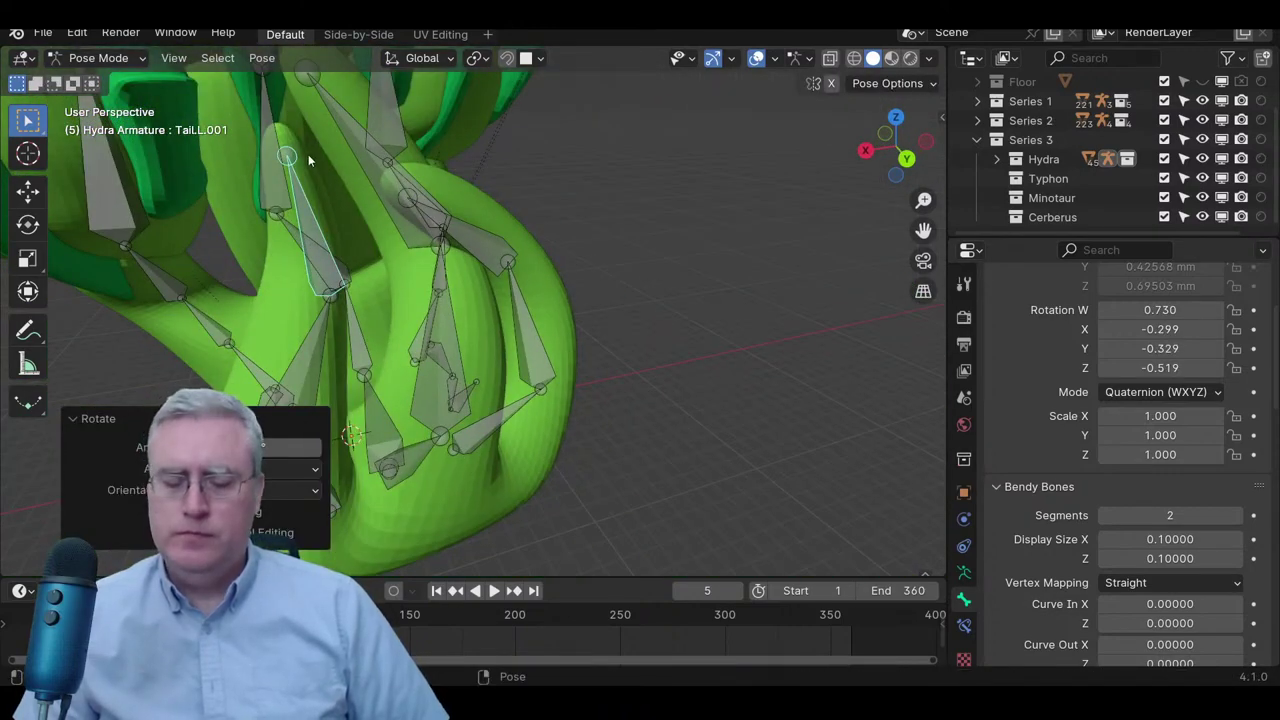
- Rotate the Tail.L.001 bone slightly in the back orthographic view
key(KP_3)
key(ctrl+KP_1)
key(r)
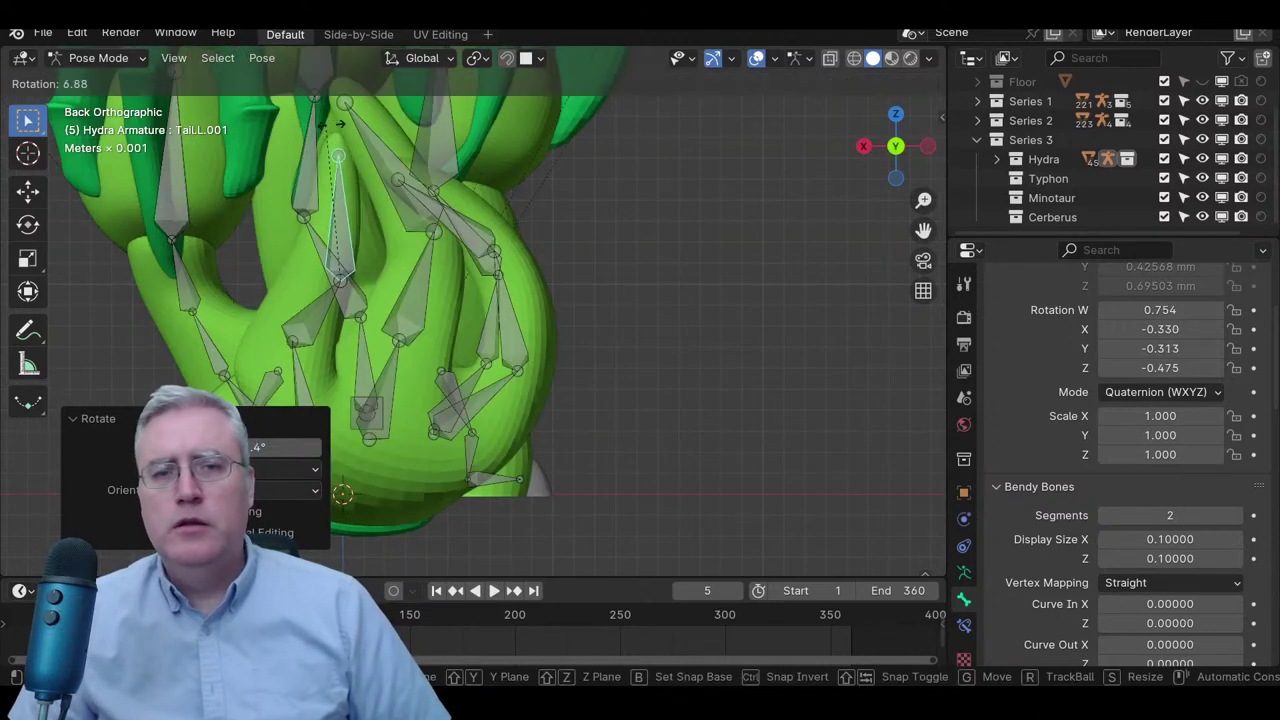
click(335, 163)
- Try to rotate the Tail.R.001 bone in the back orthographic view
middle_drag(335, 163, 323, 267)
middle_drag(351, 144, 475, 233)
click(422, 244)
key(KP_1)
key(KP_3)
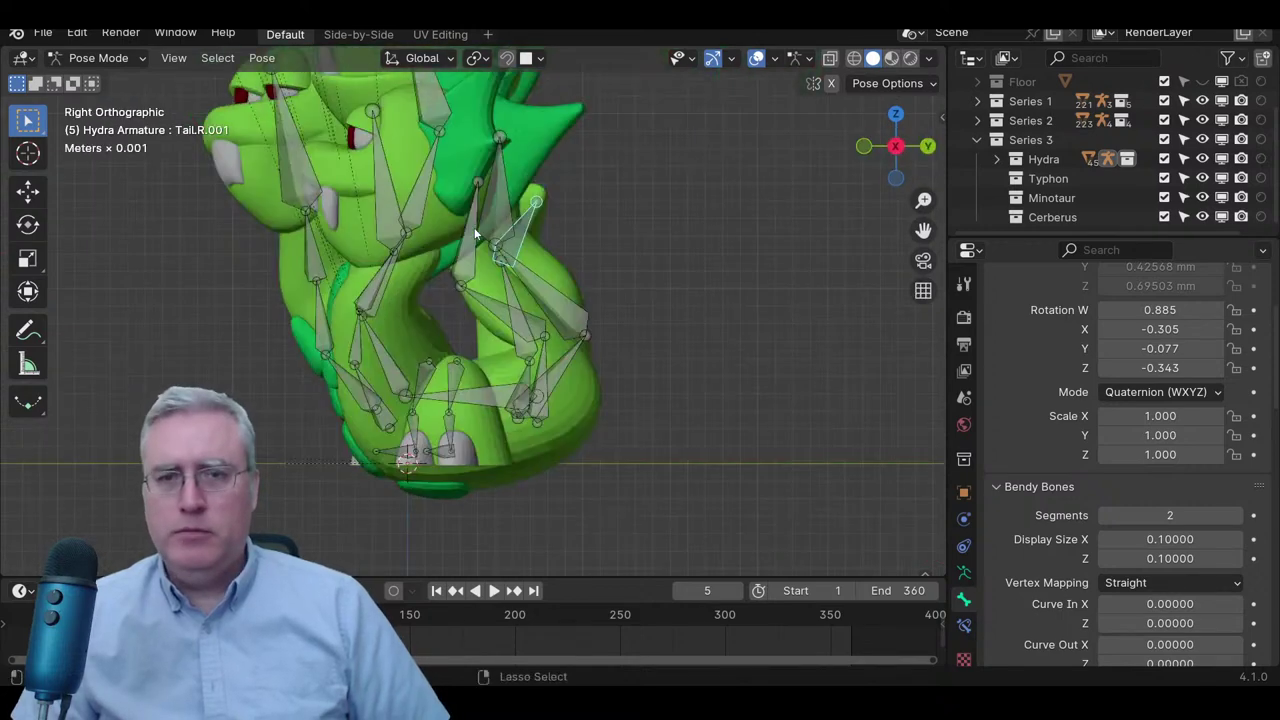
key(ctrl+KP_1)
scroll(474, 227, up, 2)
scroll(473, 227, up, 1)
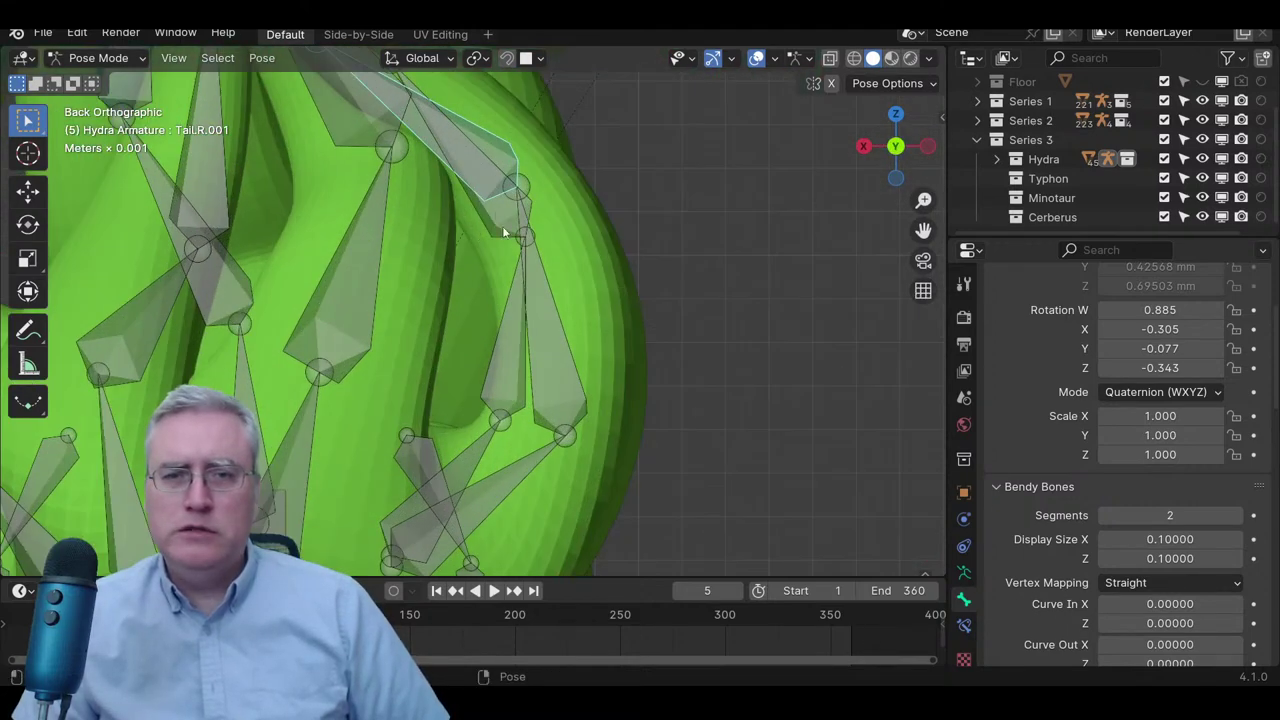
scroll(550, 250, down, 2)
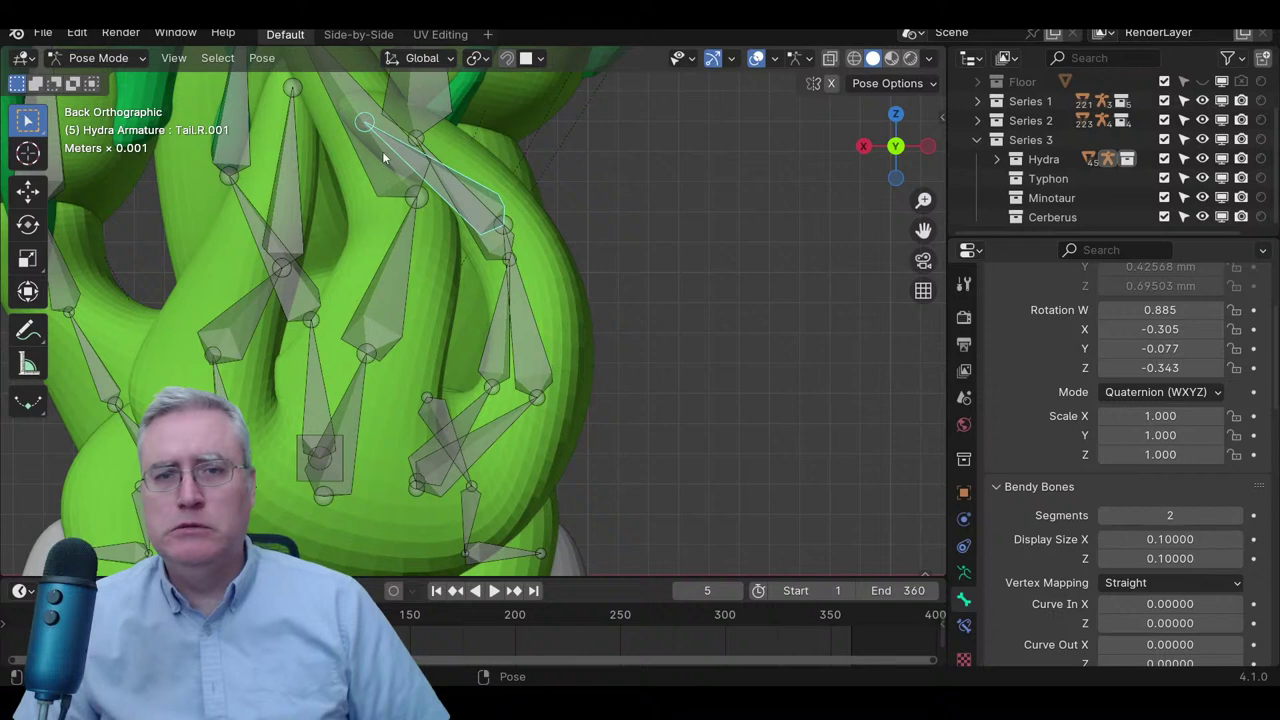
key(r)
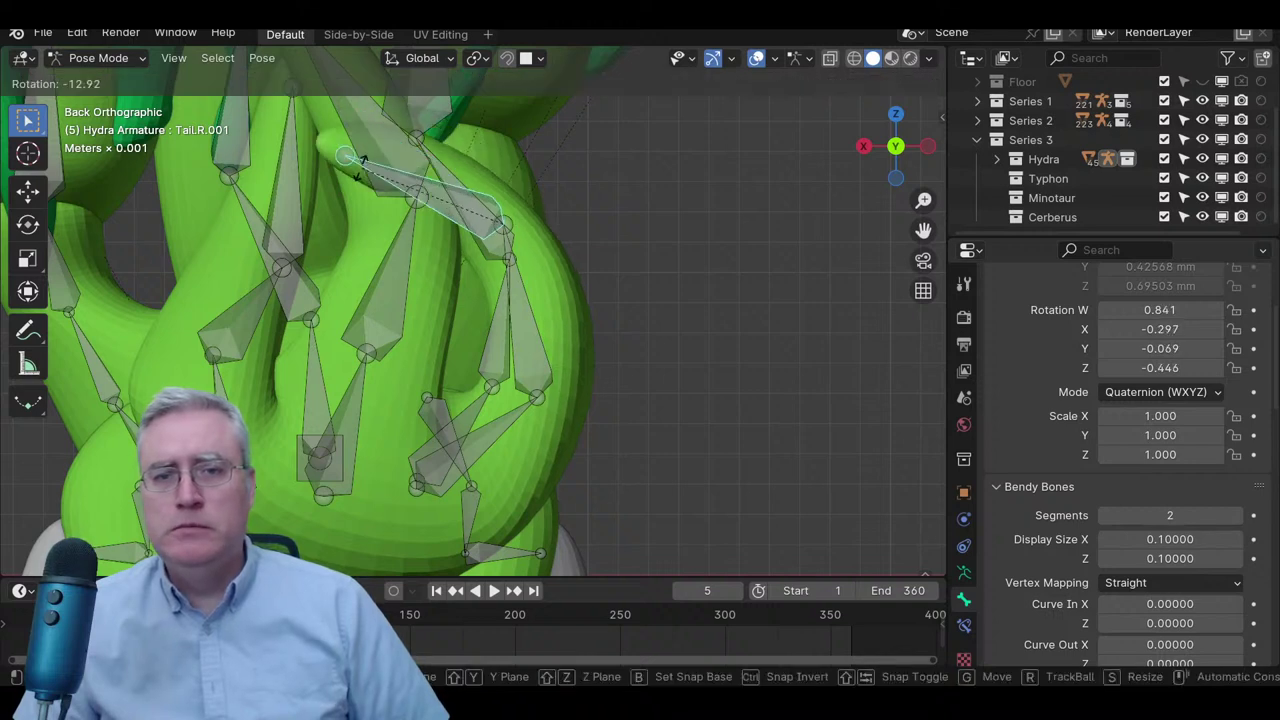
click(370, 148)
- Rotate the Tail.R.002 bone inward toward the other tails in the back orthographic view
click(526, 331)
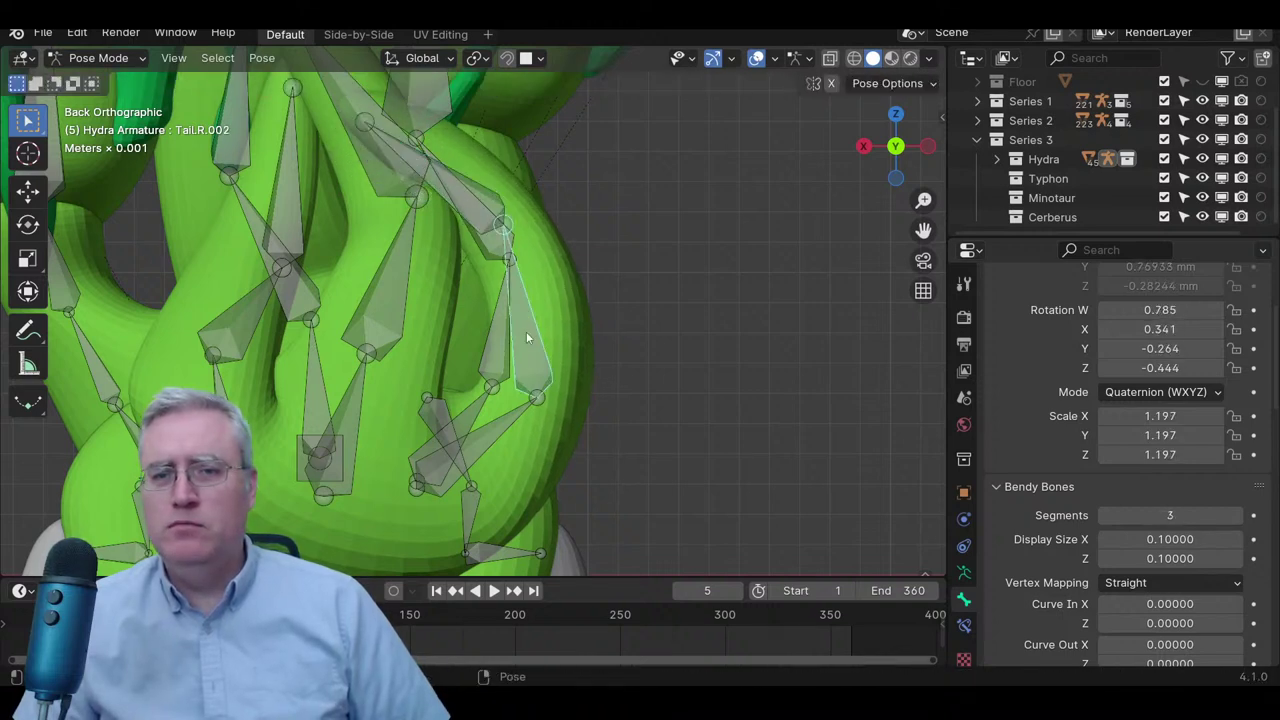
key(r)
click(527, 305)
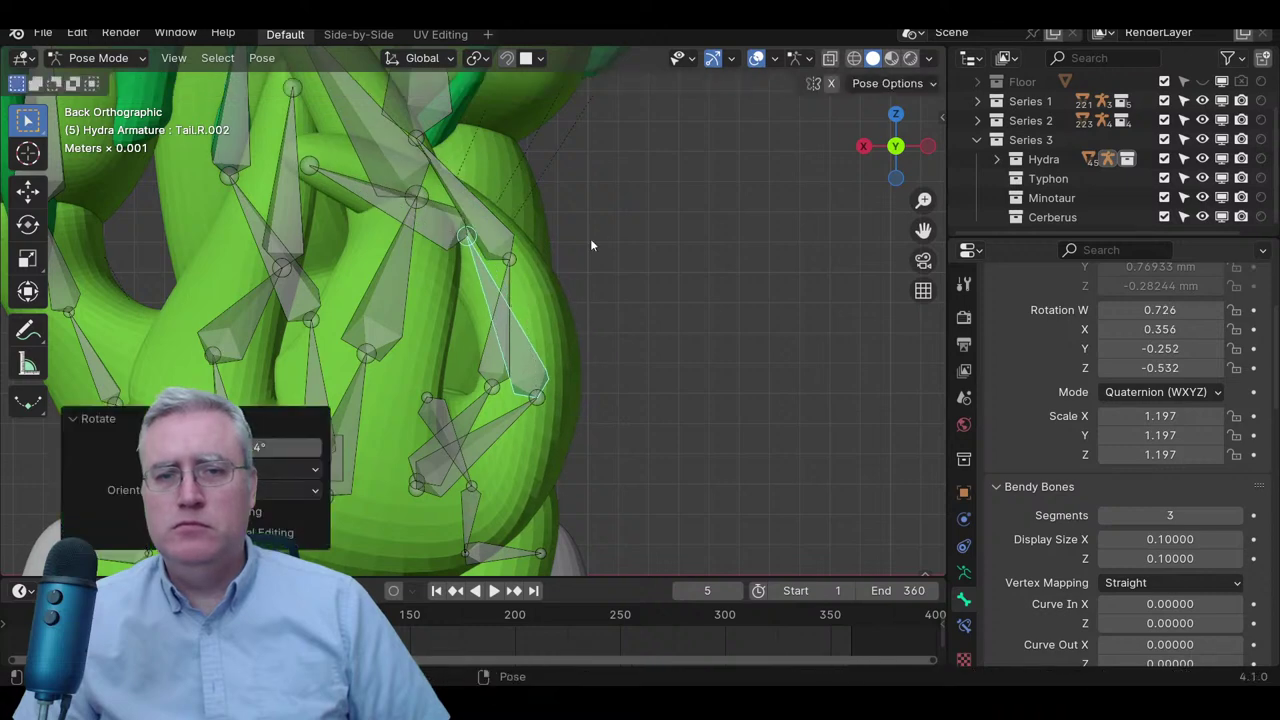
- Rotate the Tail.R.002 bone slightly in the right and left orthographic views
key(KP_3)
key(r)
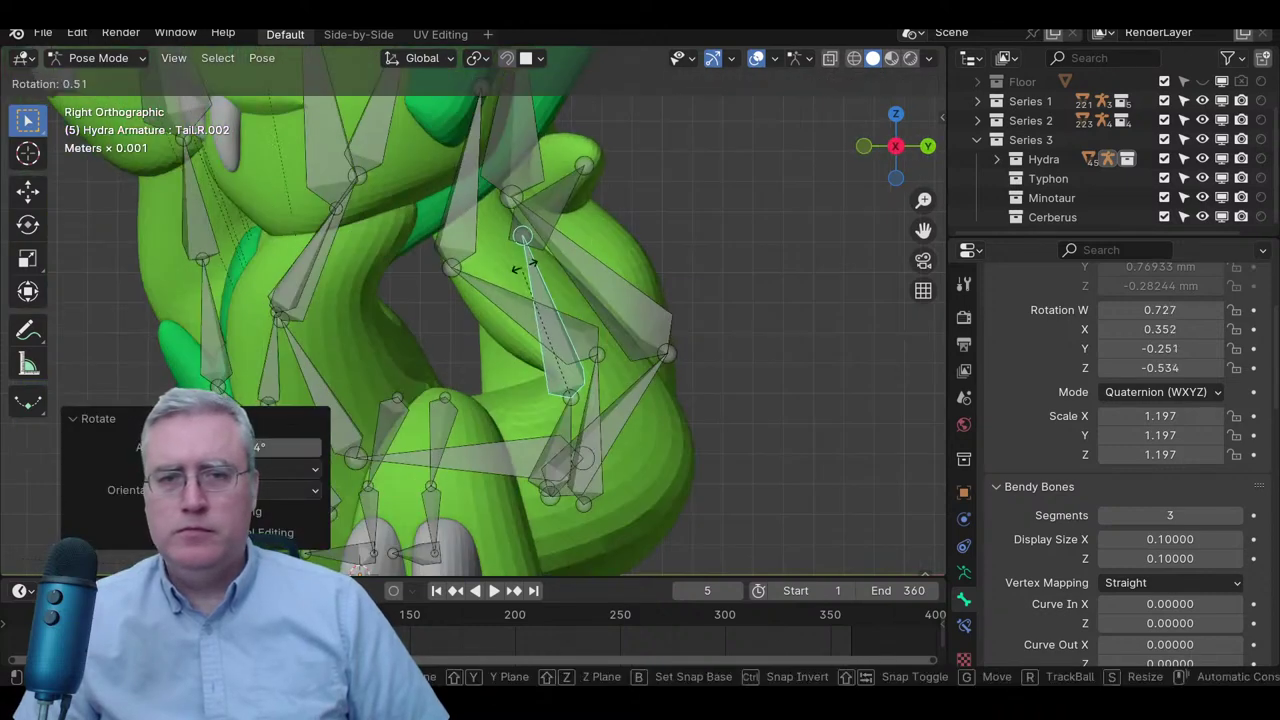
click(522, 266)
key(ctrl+KP_3)
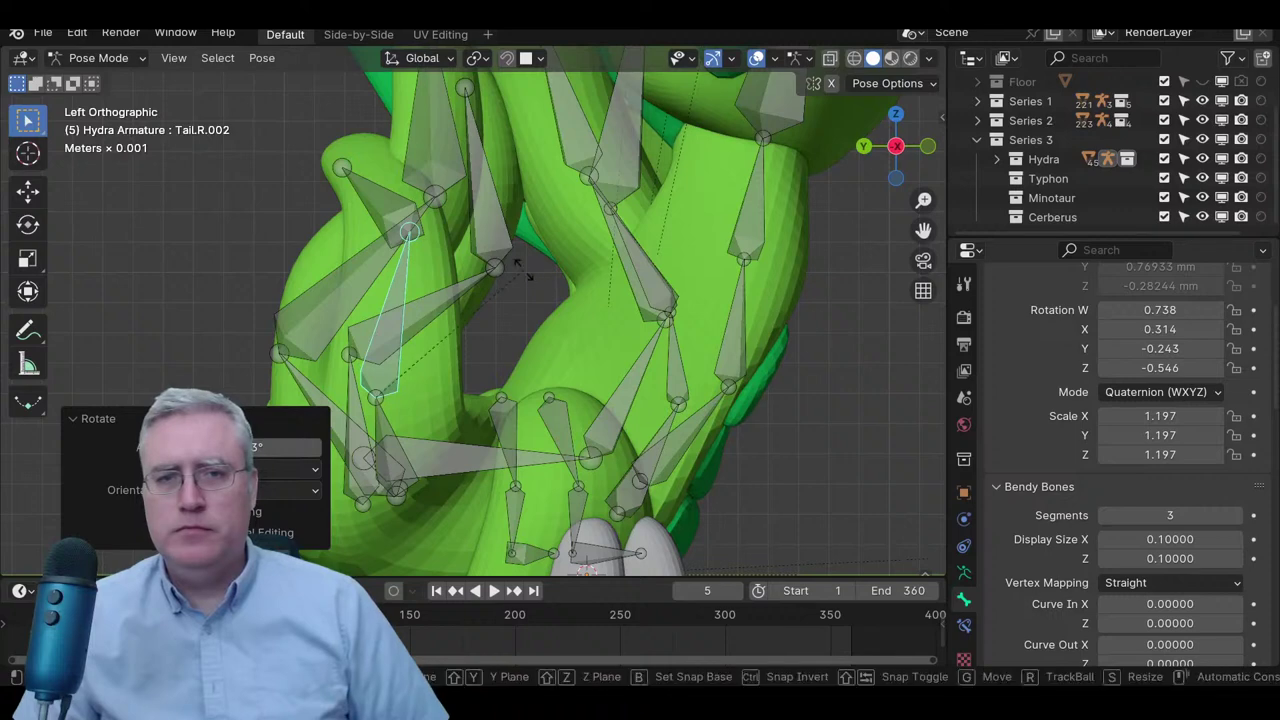
click(514, 270)
- Select the Tail.R.001 bone and rotate it to point more upward in the back orthographic view
key(ctrl+KP_1)
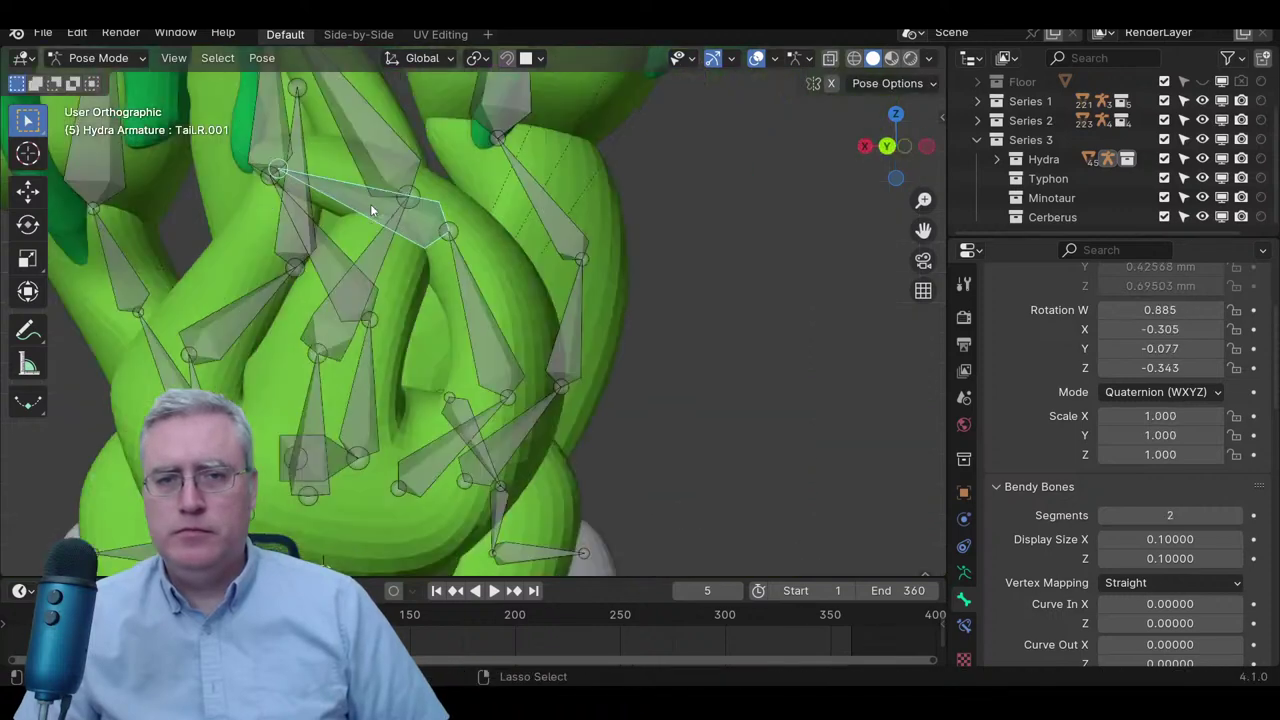
click(370, 208)
key(r)
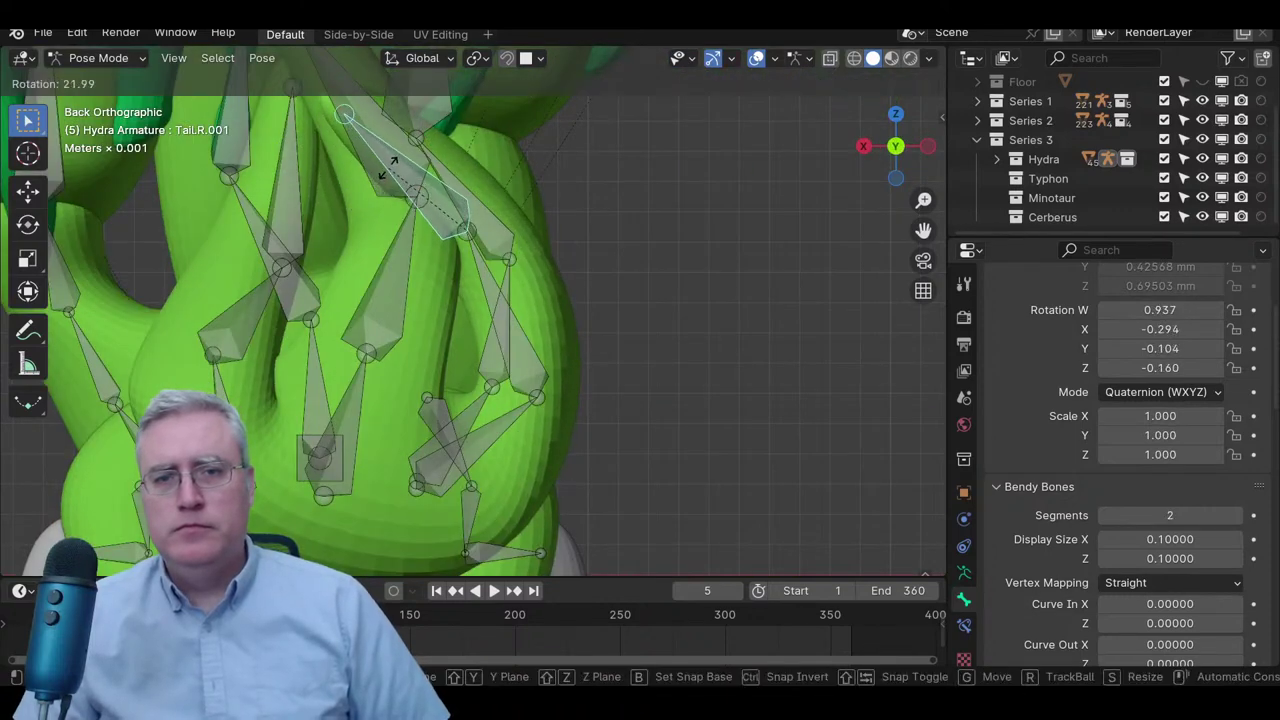
click(396, 170)
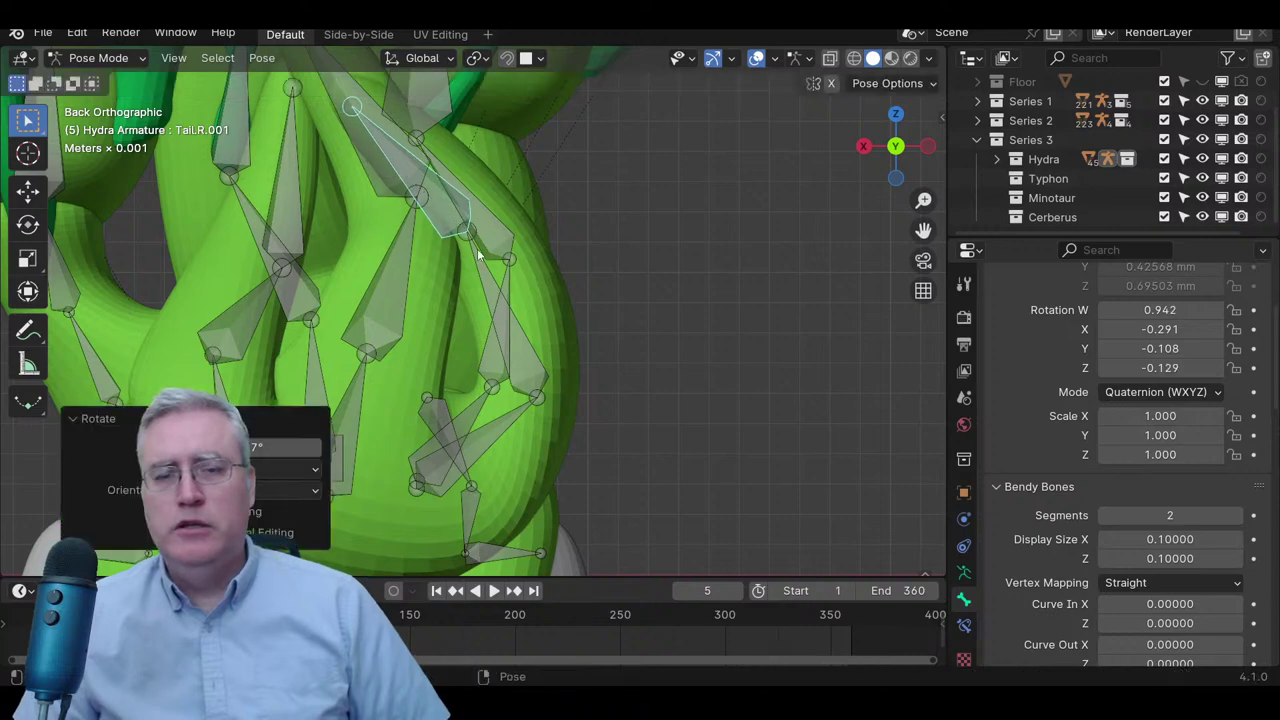
- Examine the posed tails from the side and back, and compare them with the armature's rest pose
middle_drag(477, 248, 428, 285)
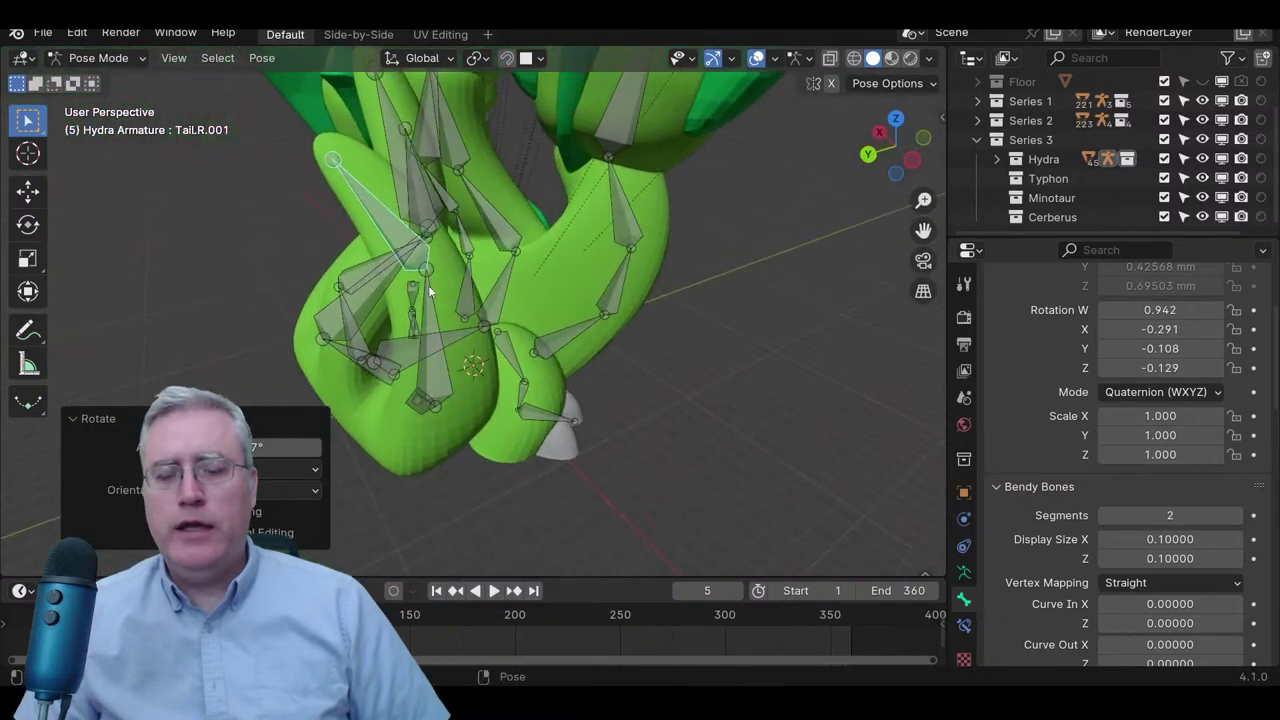
key(ctrl+KP_3)
key(ctrl+KP_1)
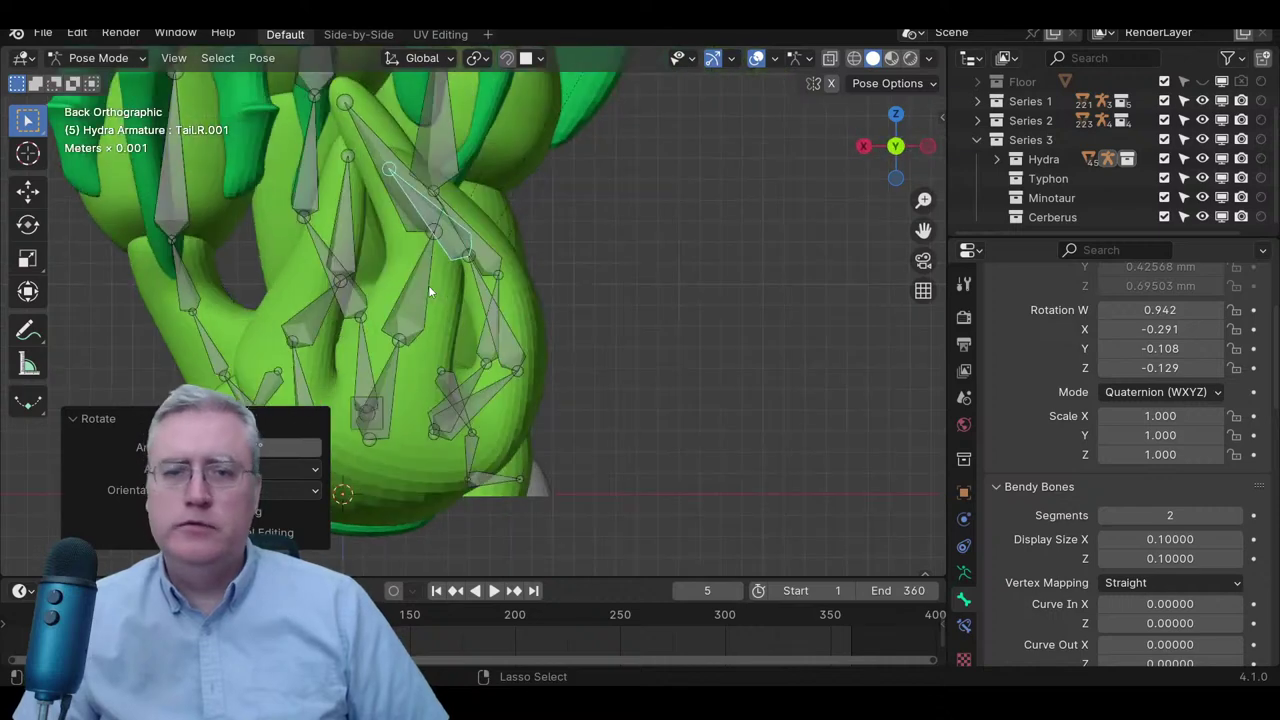
shift+middle_drag(428, 285, 361, 298)
key(Tab)
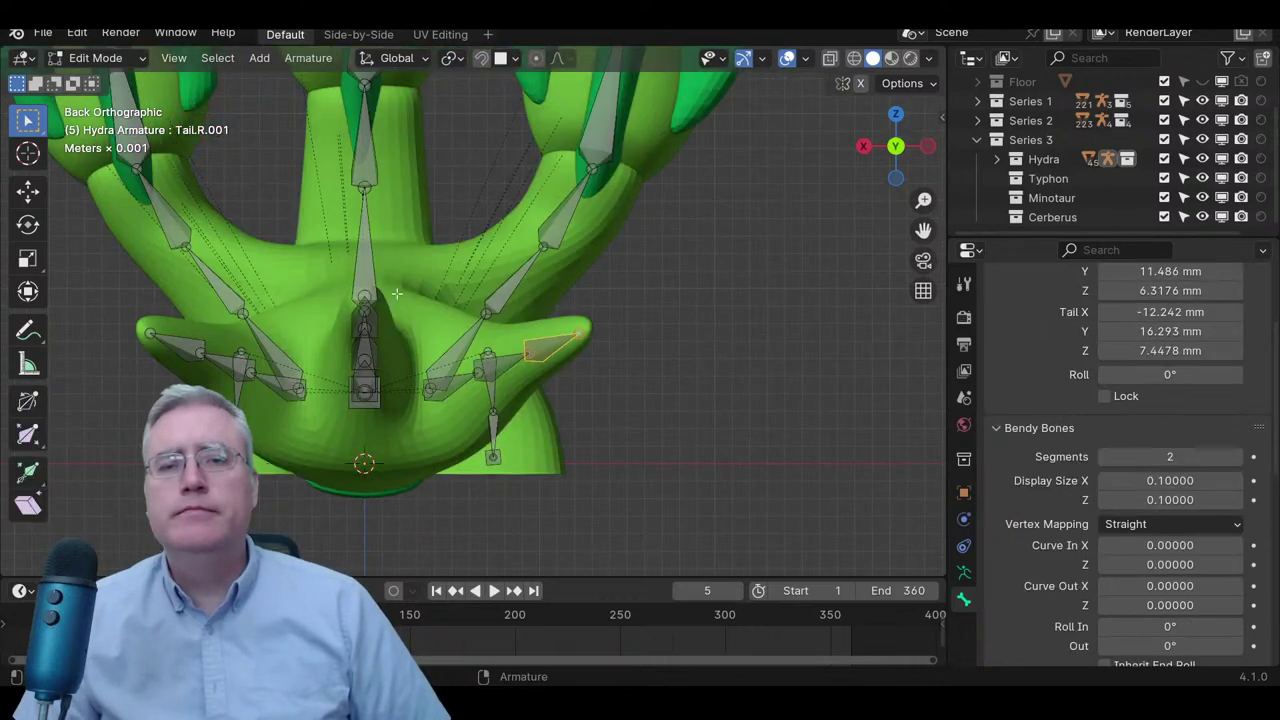
key(Tab)
key(ctrl+Tab)
middle_drag(396, 298, 463, 330)
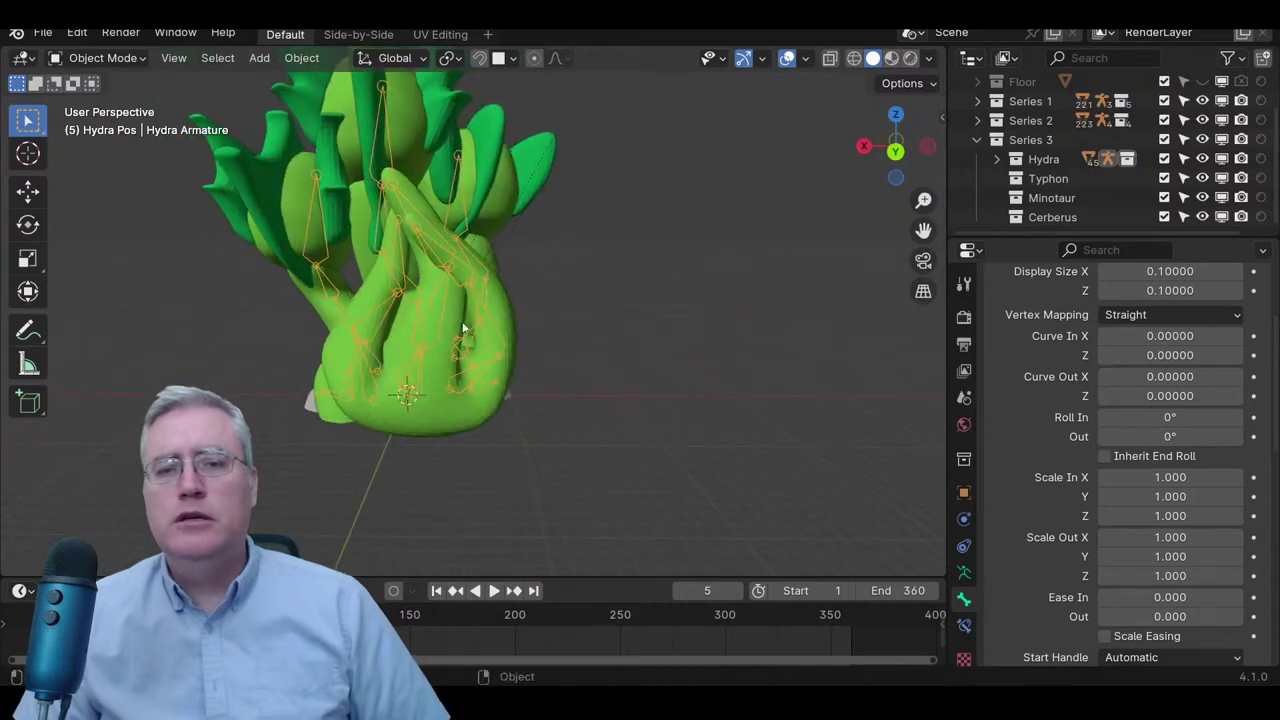
key(ctrl+Tab)
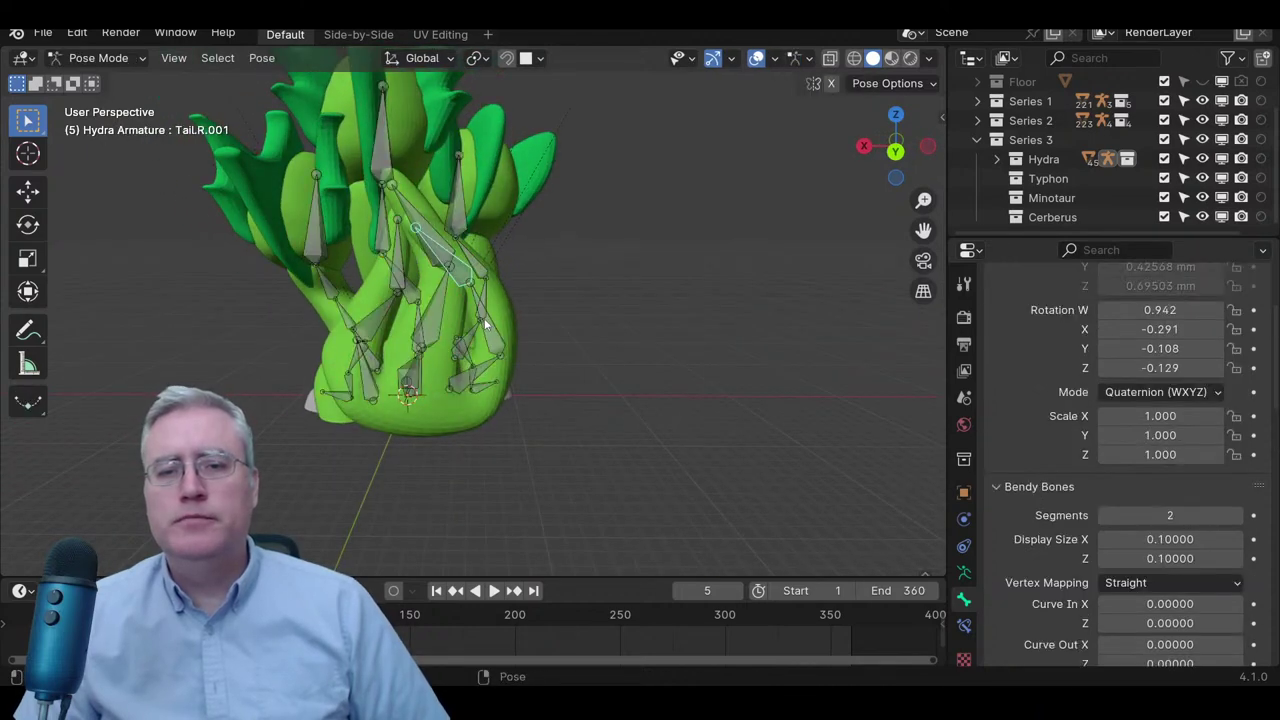
- Rotate the Tail.R.002 bone slightly outward, away from the body, in the left orthographic view
key(KP_3)
key(ctrl+KP_1)
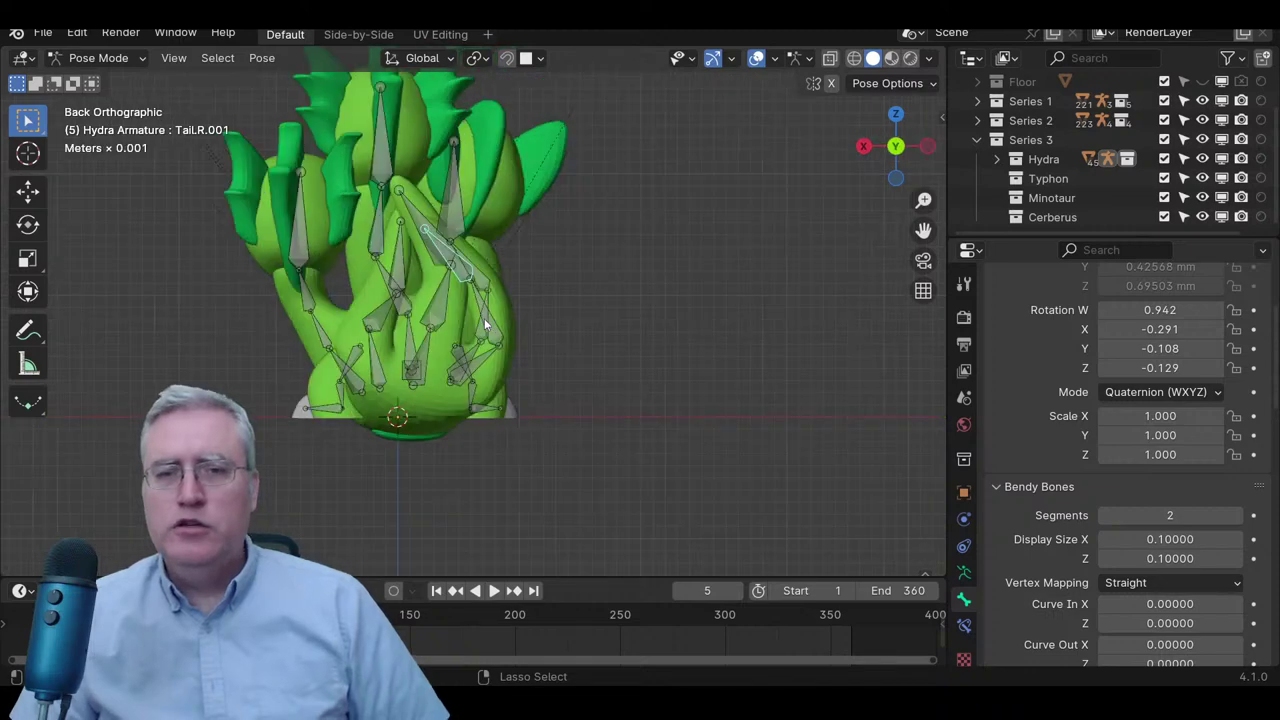
key(ctrl+KP_3)
scroll(358, 289, up, 4)
click(350, 284)
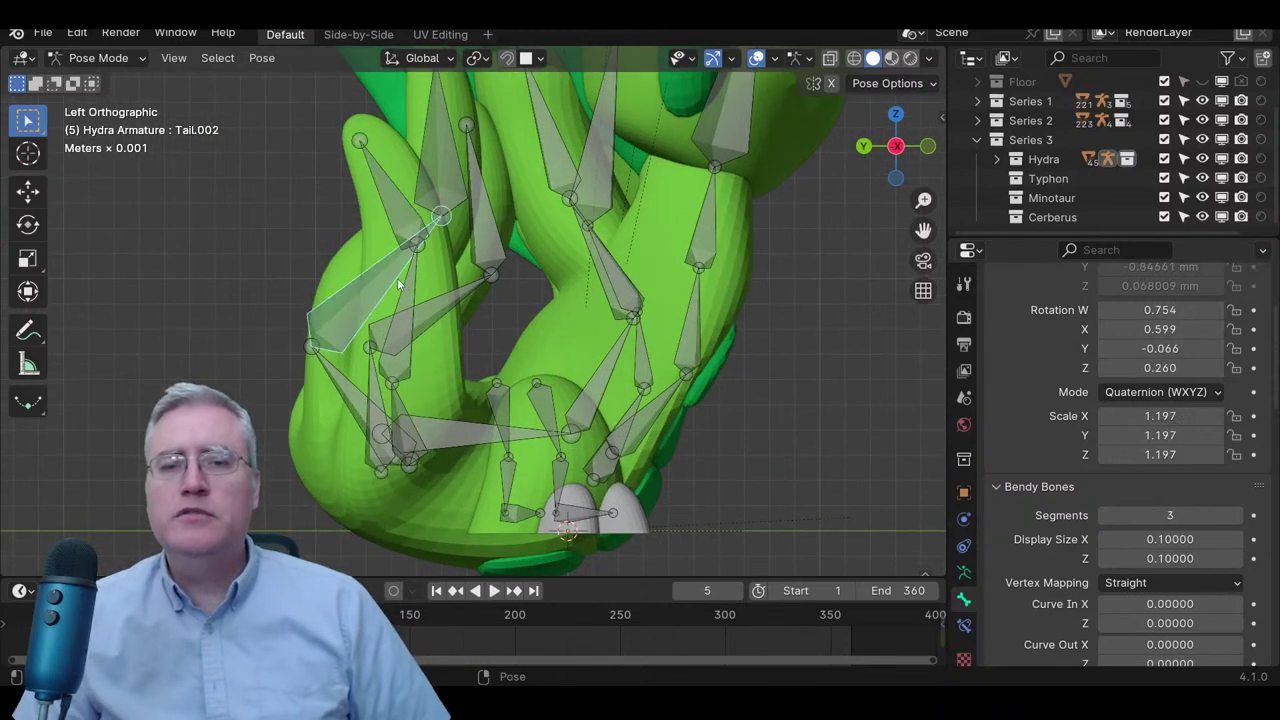
click(409, 321)
key(r)
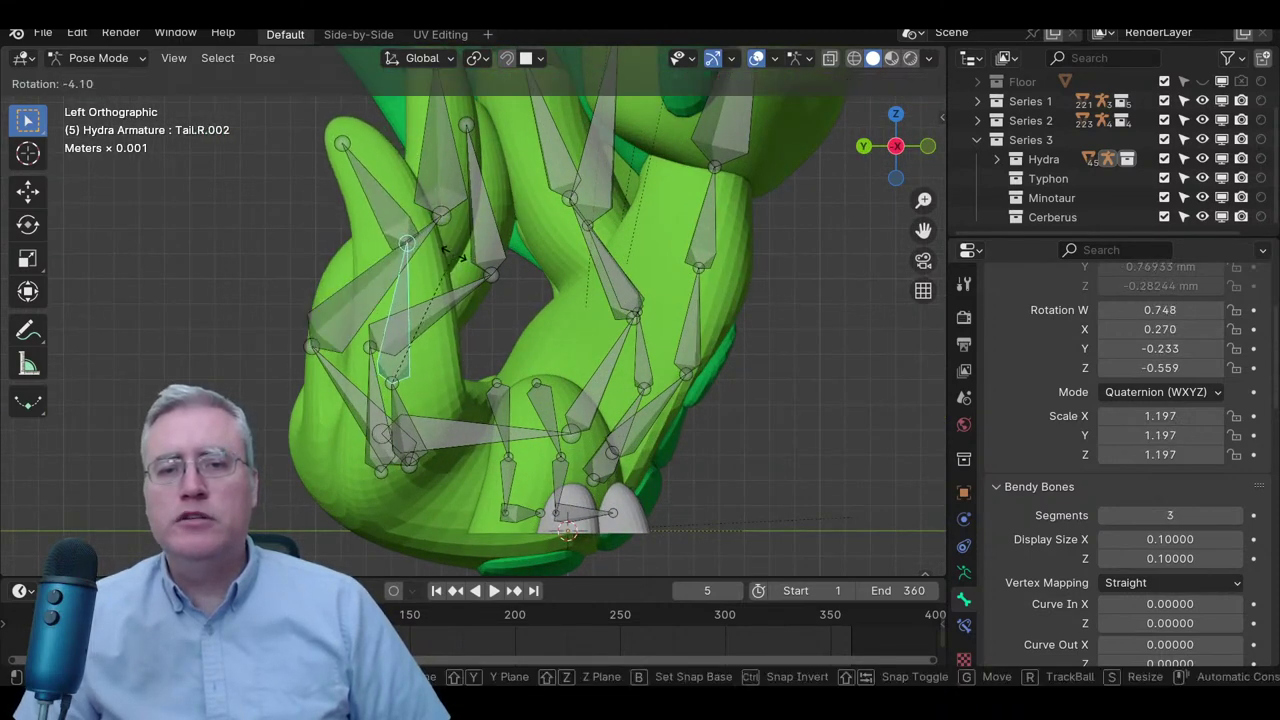
click(453, 259)
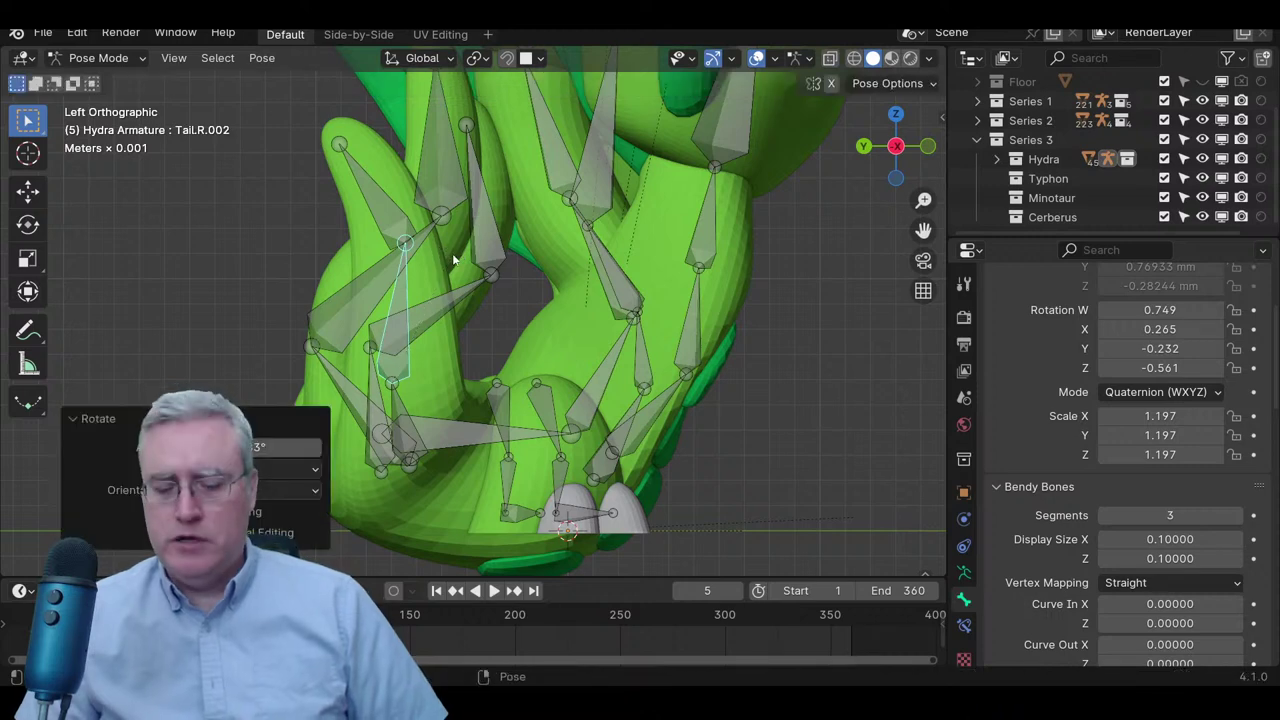
- Select the Tail.R.001 bone and rotate it away from the middle tail tip in the back orthographic view
key(ctrl+KP_1)
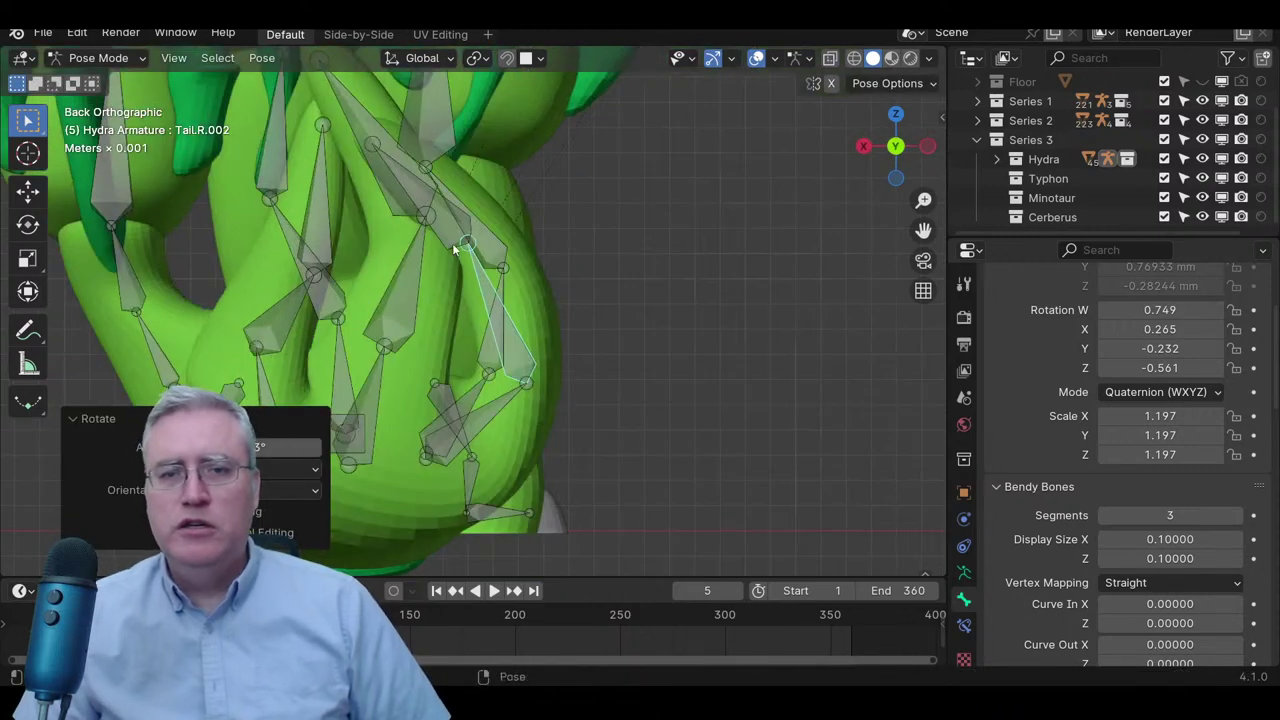
mouse_move(452, 243)
middle_down()
mouse_move(476, 212)
mouse_move(606, 216)
mouse_move(543, 229)
mouse_move(465, 221)
middle_up()
click(454, 217)
key(ctrl+KP_1)
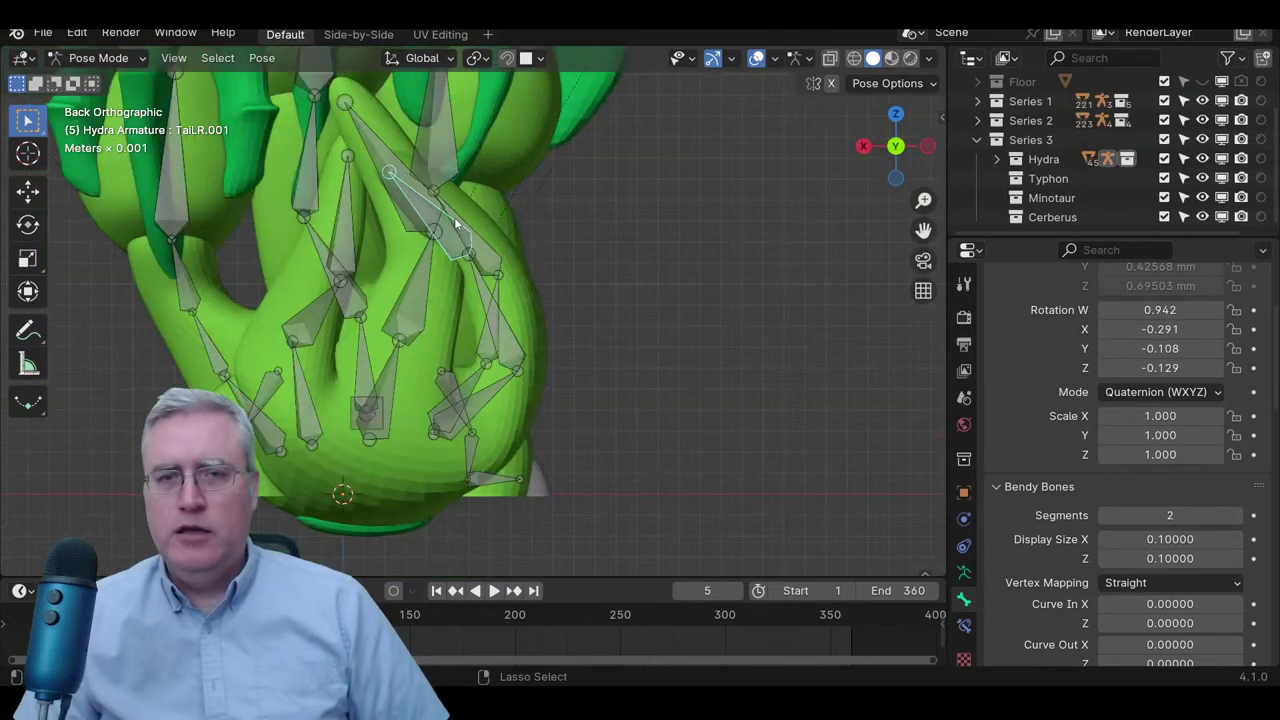
key(r)
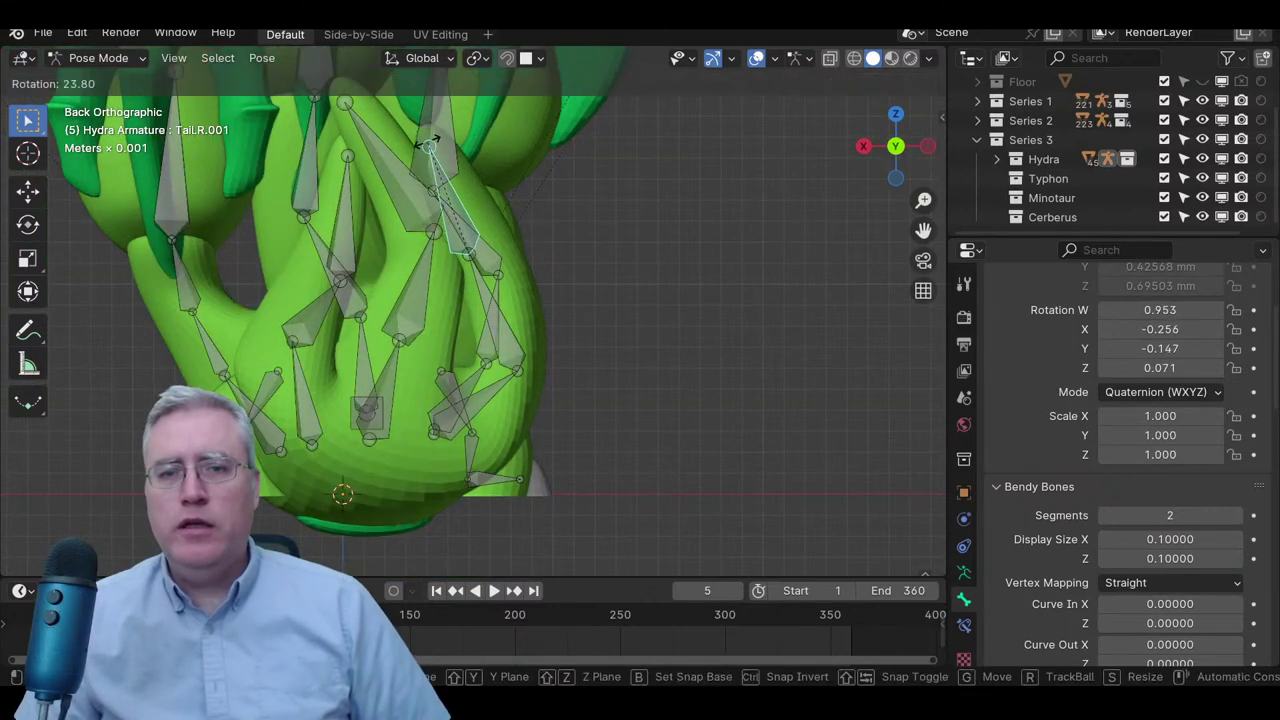
click(428, 150)
- Rotate the Tail.R.001 bone toward the body until it stands nearly upright in the left orthographic view
middle_drag(472, 148, 662, 160)
key(ctrl+KP_3)
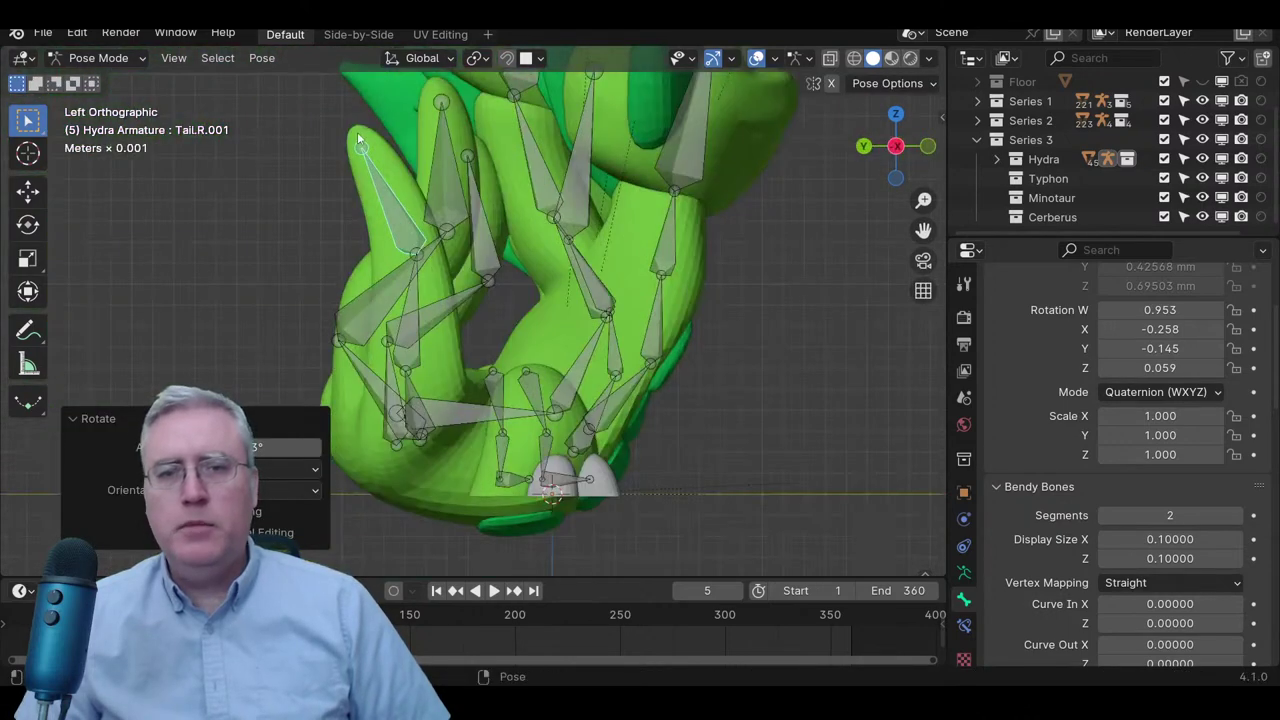
key(r)
click(405, 136)
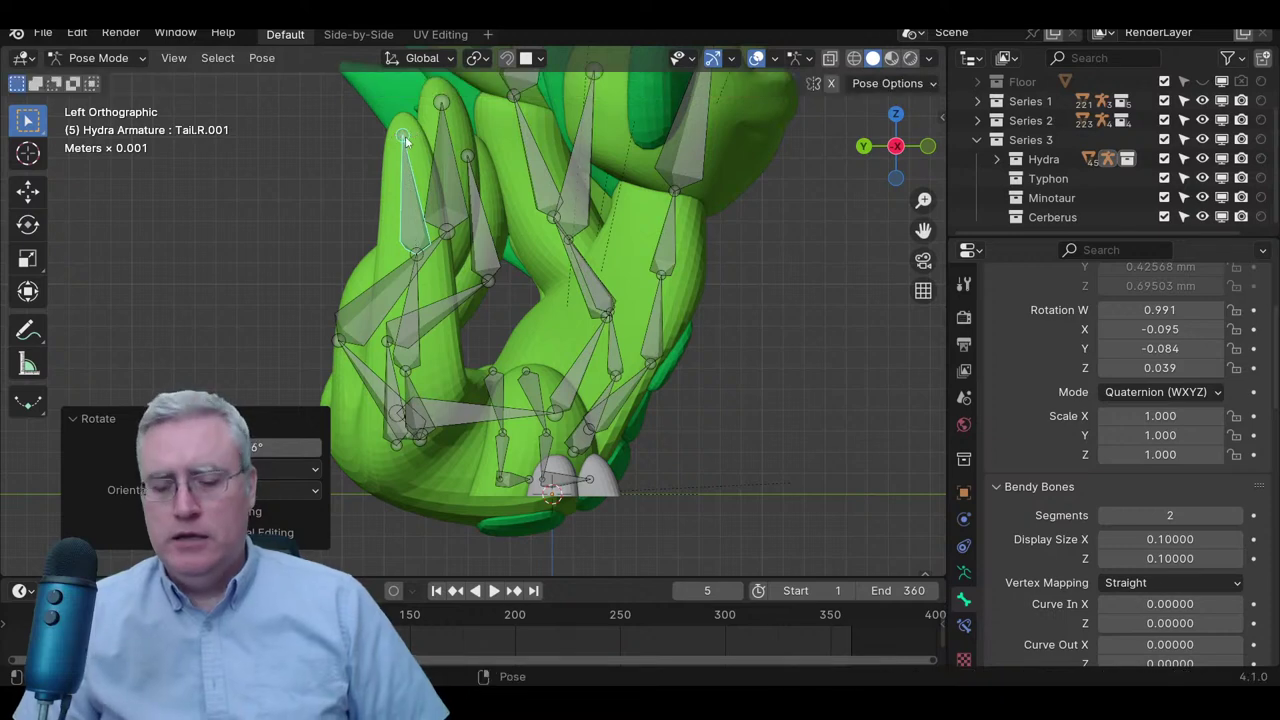
- Rotate the Tail.R.001 bone slightly further outward in the back orthographic view and check the whole hydra
key(KP_1)
key(KP_3)
key(ctrl+KP_1)
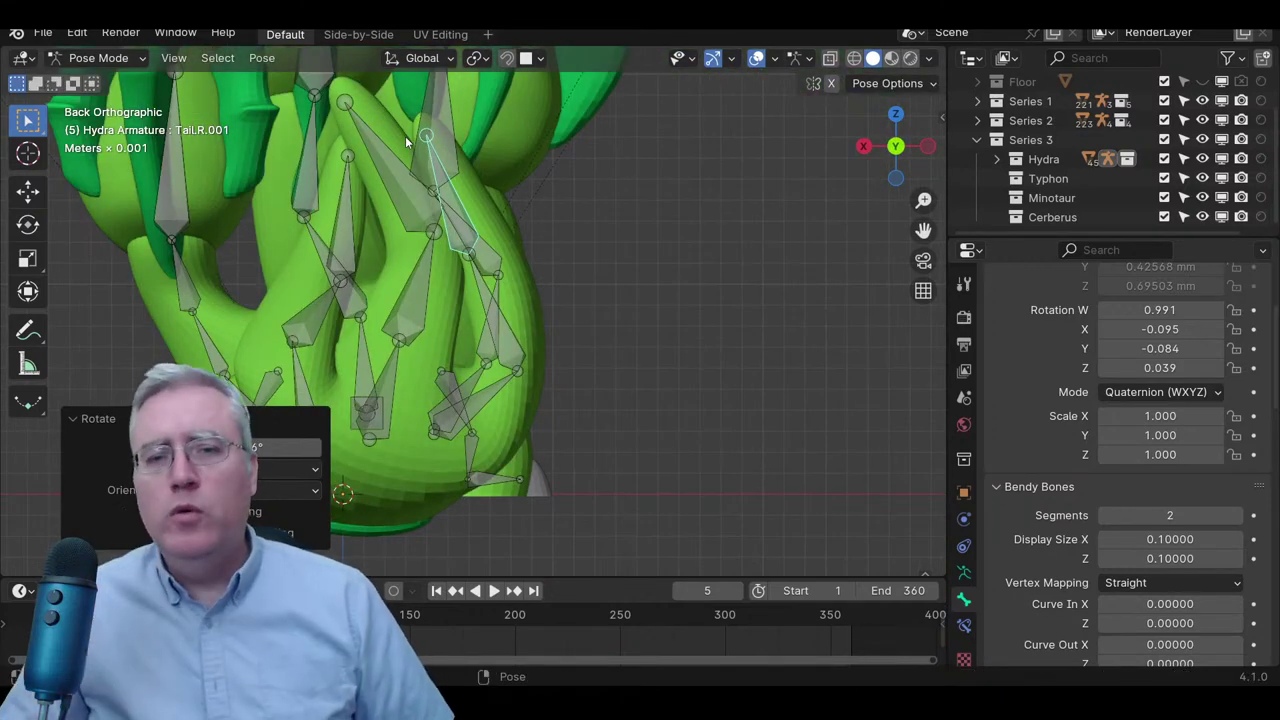
key(r)
click(449, 163)
scroll(449, 163, down, 4)
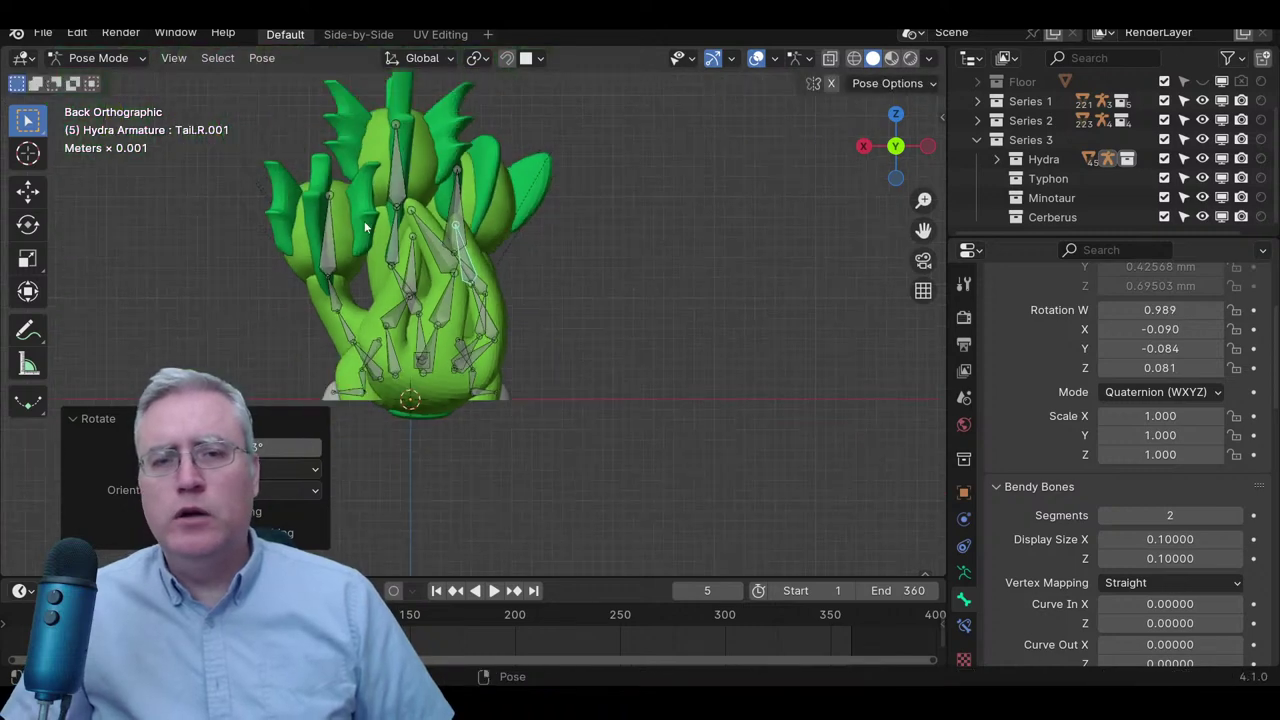
middle_drag(449, 163, 600, 287)
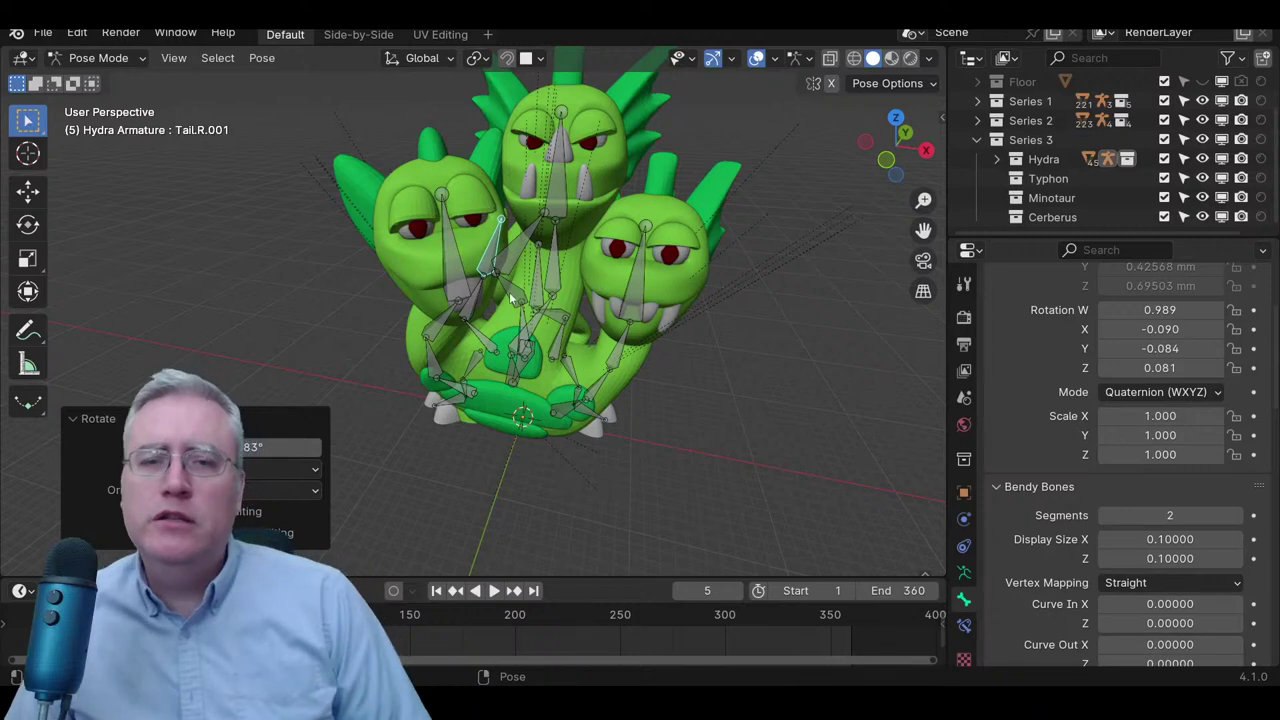
scroll(514, 288, down, 2)
- Switch to Bambu Studio and change the color of filament 2 to orange
scroll(514, 288, up, 4)
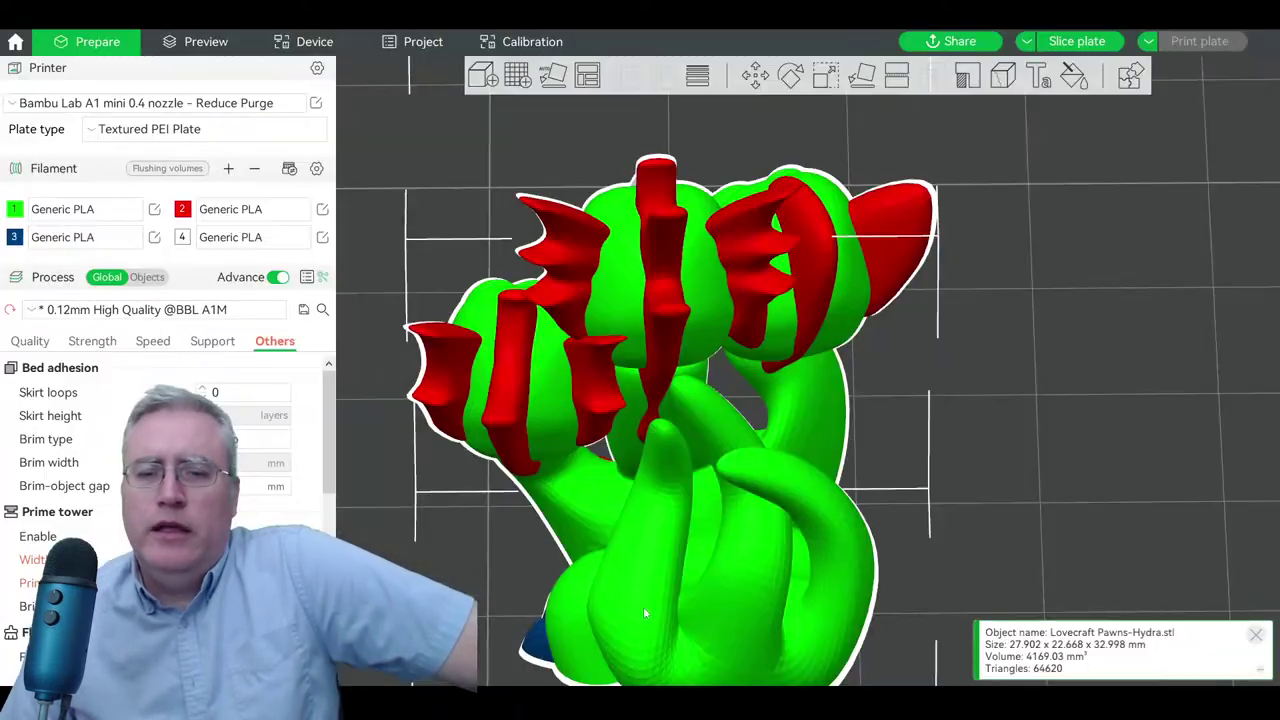
drag(643, 606, 672, 485)
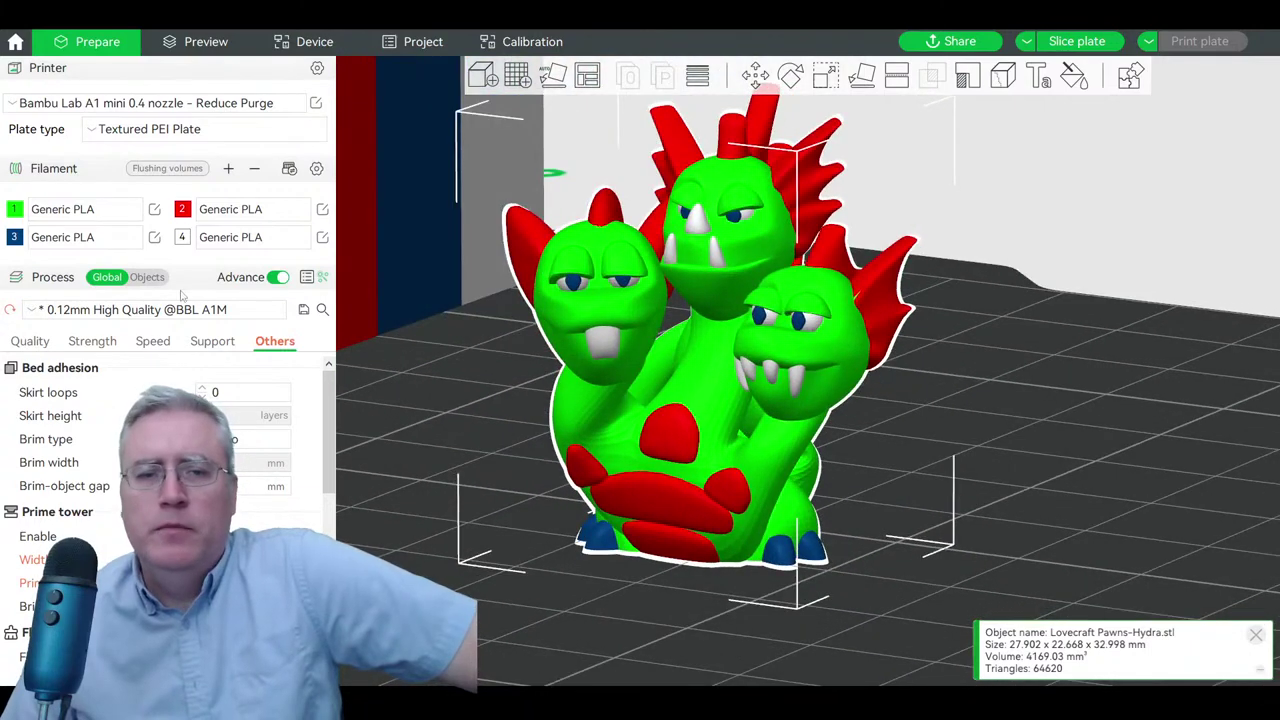
click(183, 209)
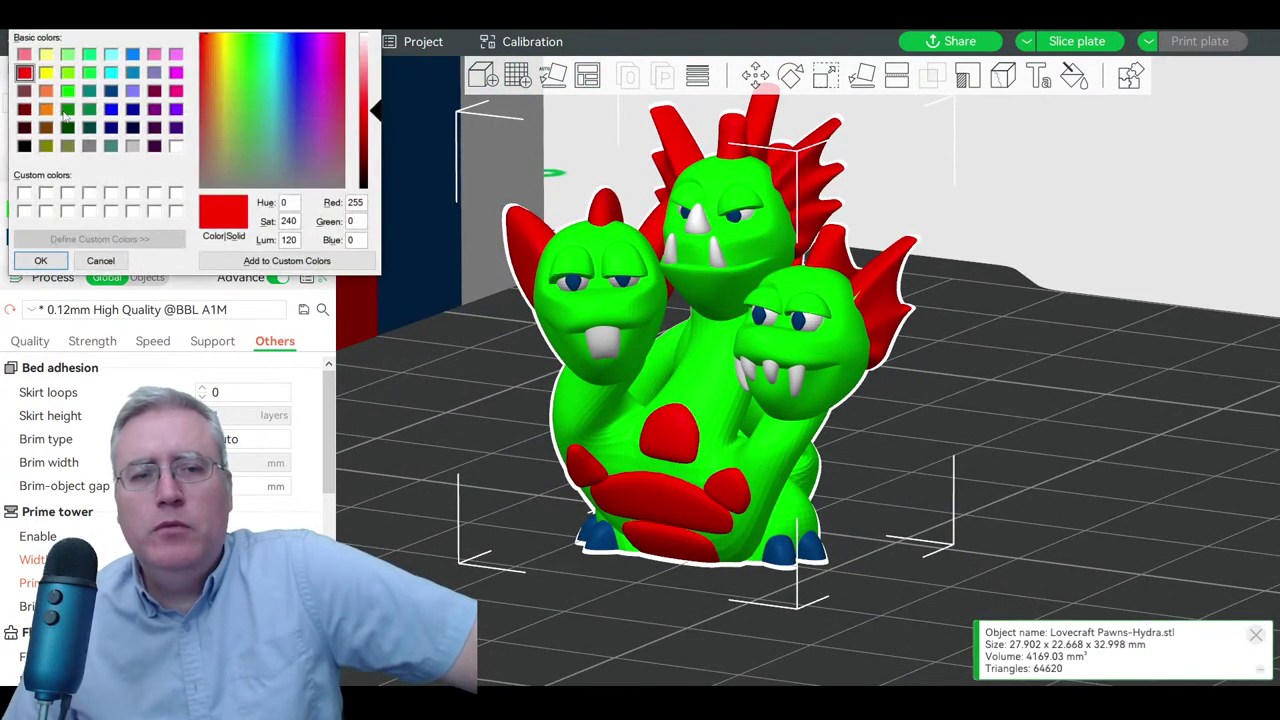
click(45, 109)
click(38, 260)
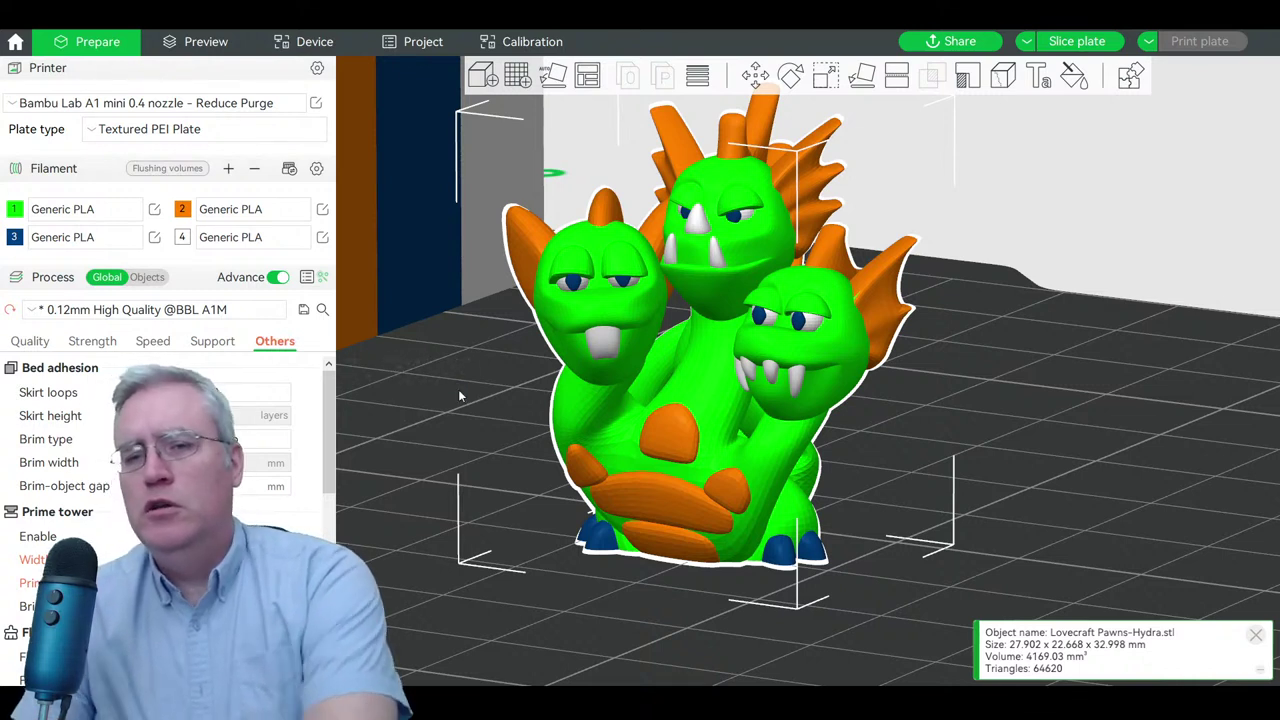
- Change the color of filament 2 to yellow
click(185, 209)
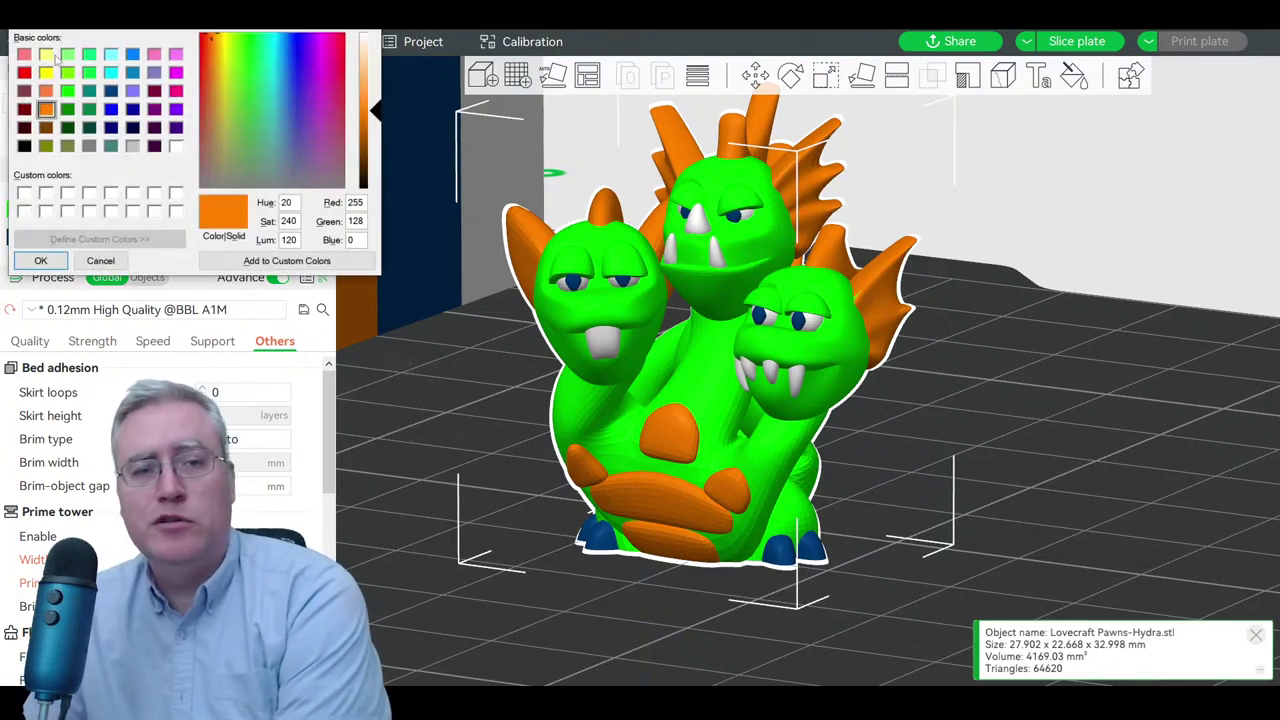
click(46, 72)
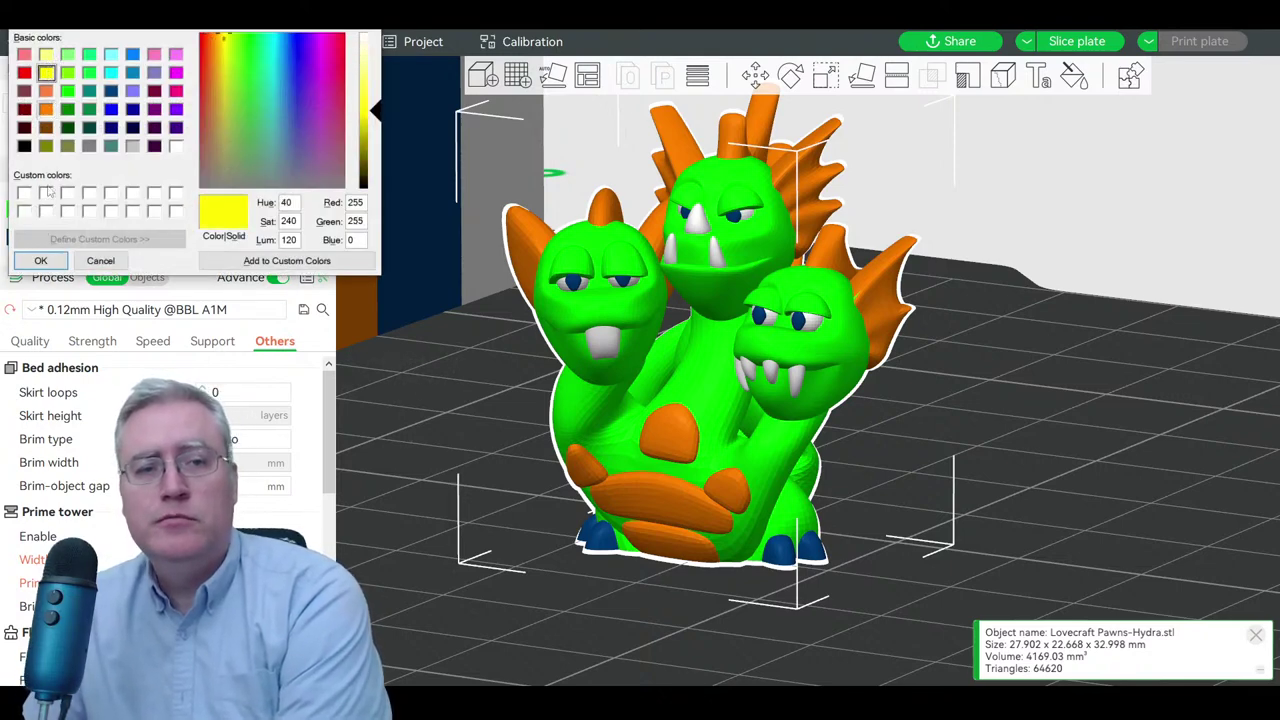
click(40, 260)
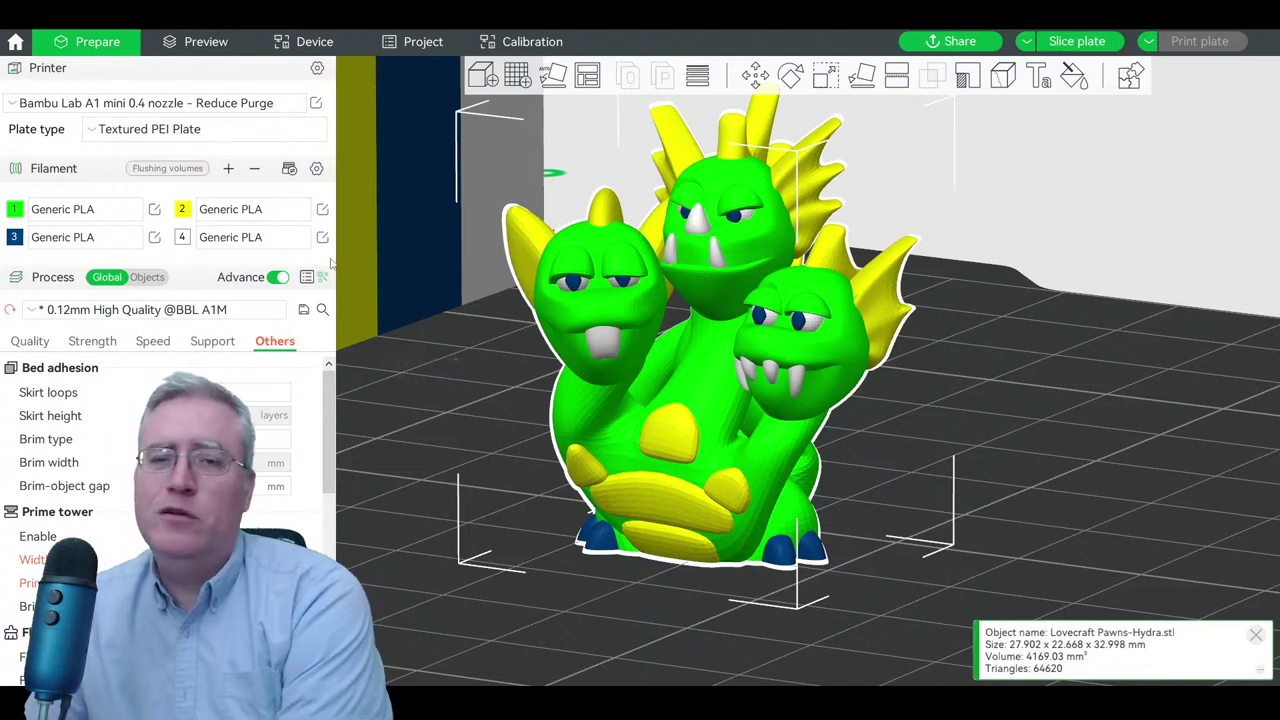
- Set the color of filament 2 back to orange and inspect the hydra's faces and fins
click(185, 209)
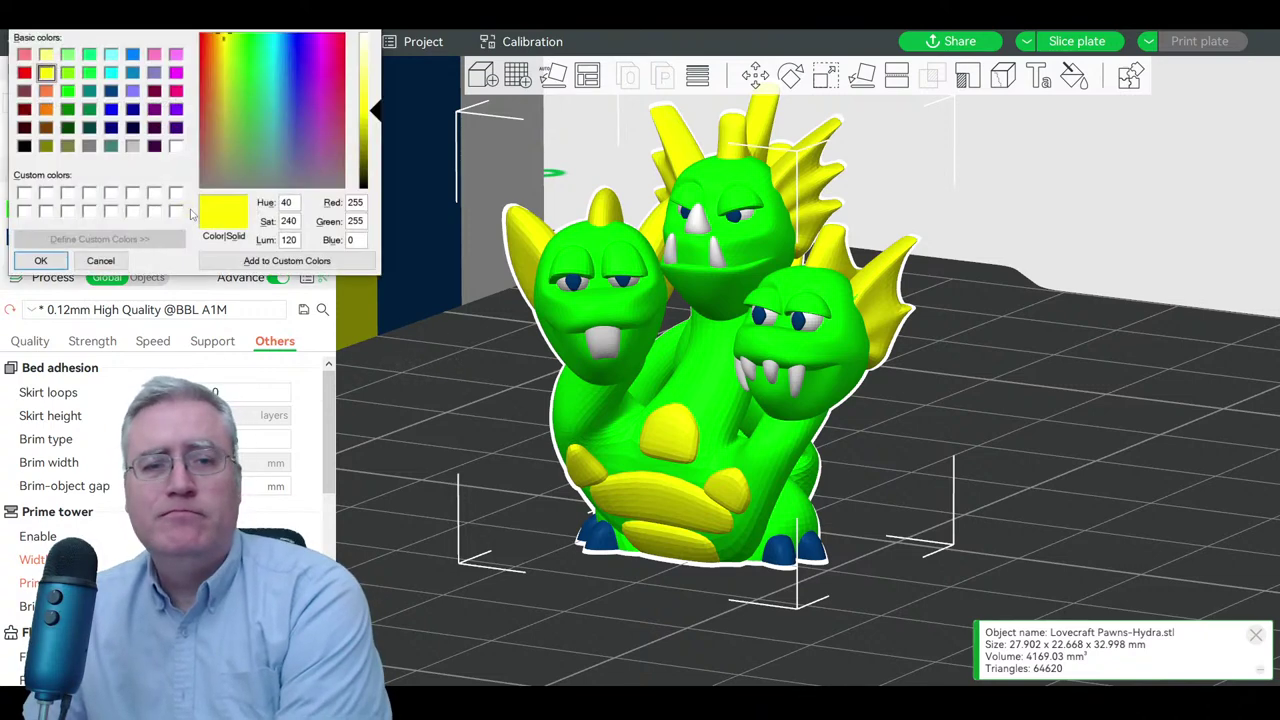
click(47, 110)
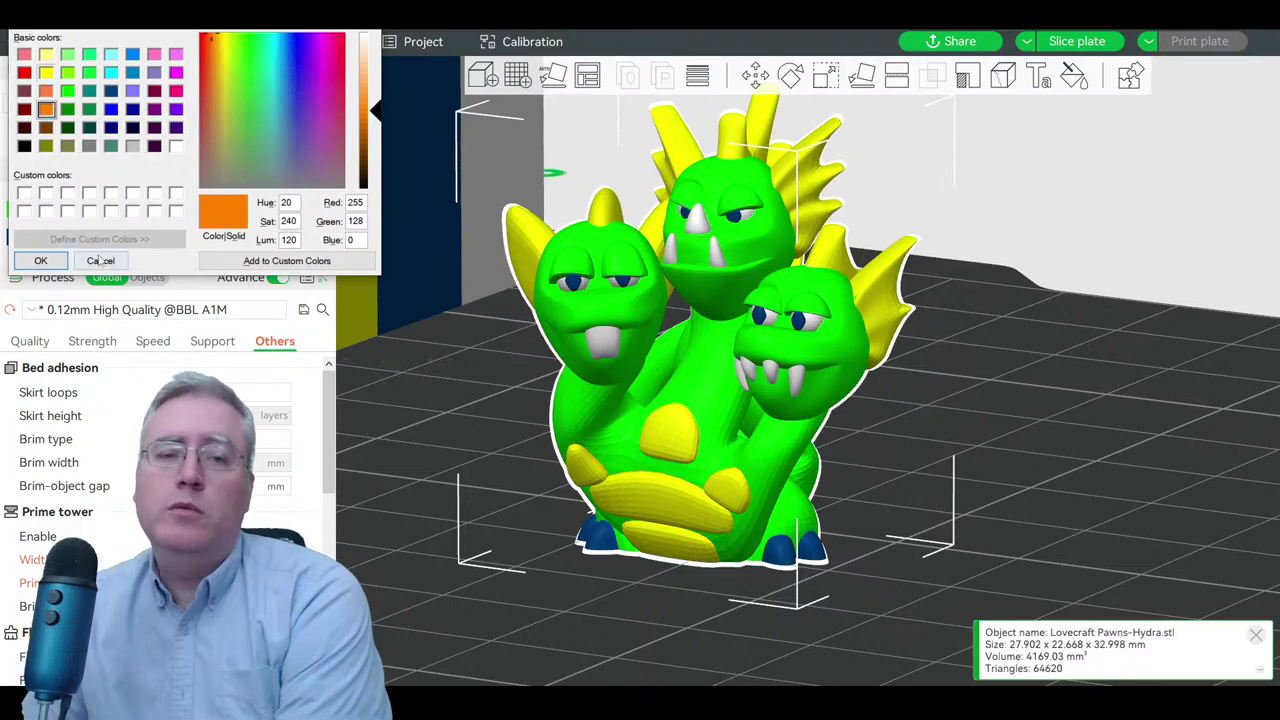
click(40, 260)
drag(482, 466, 530, 400)
scroll(537, 336, up, 3)
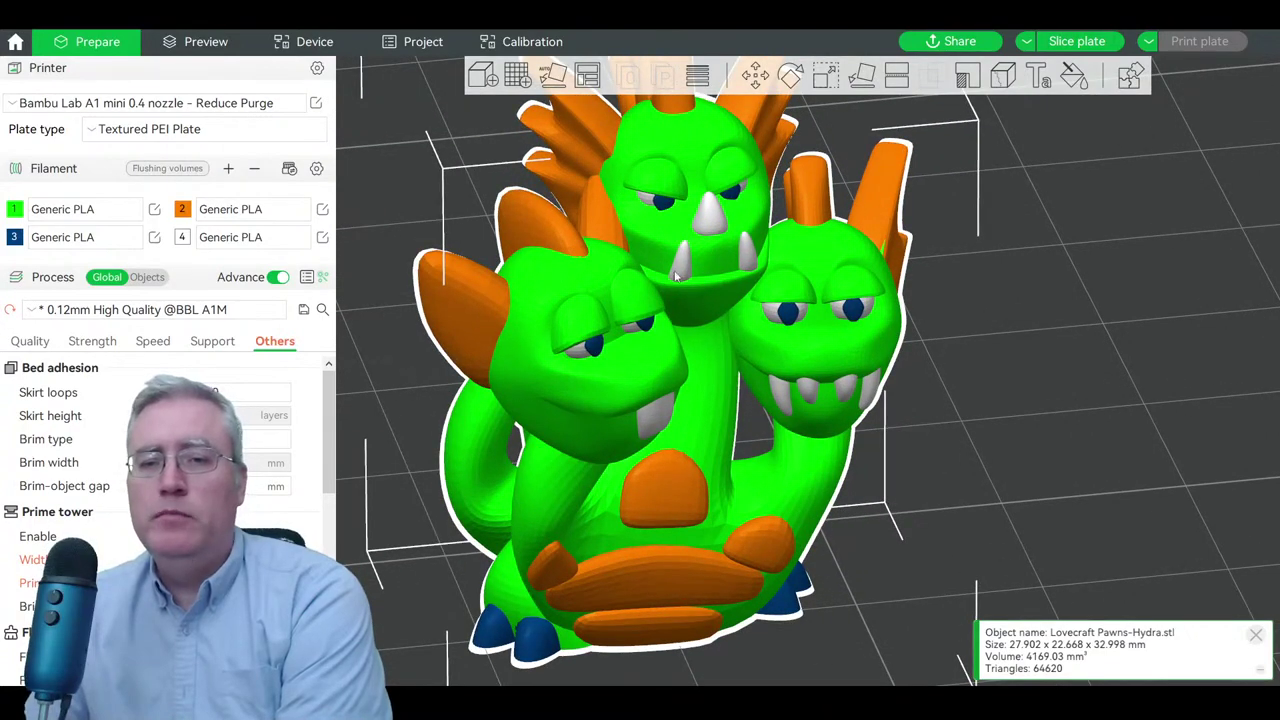
scroll(940, 325, up, 2)
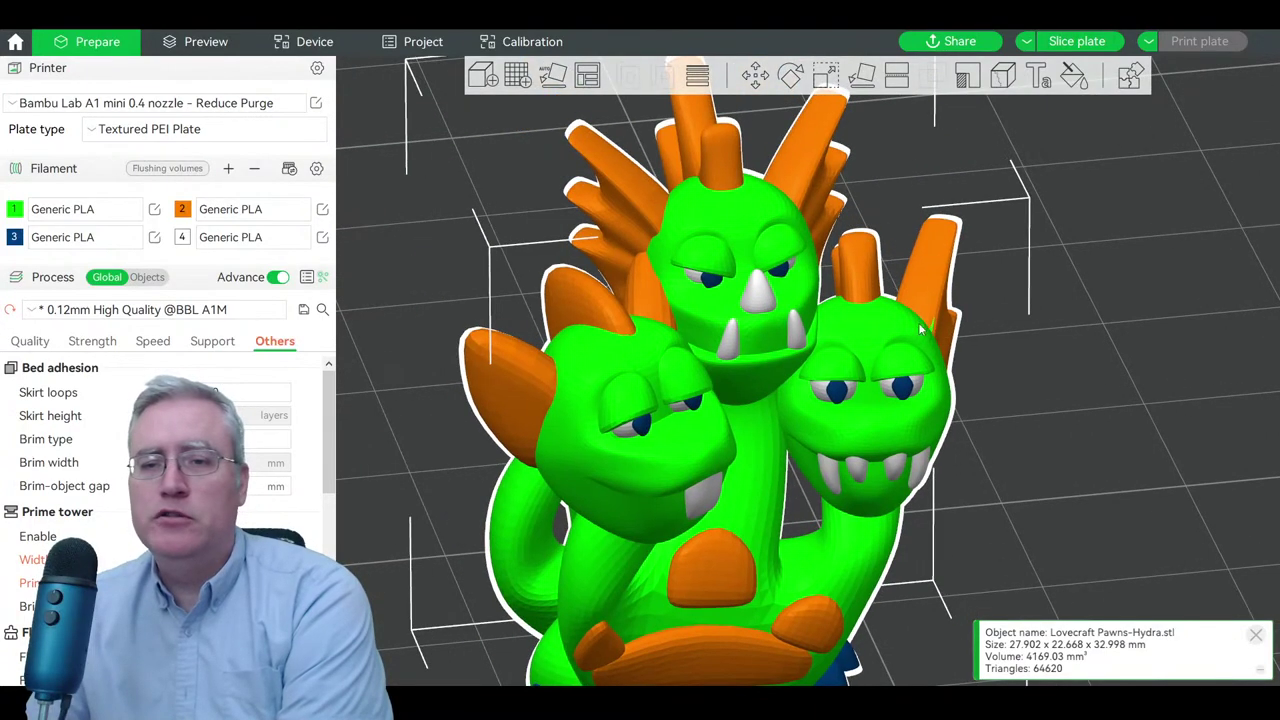
scroll(1056, 409, down, 2)
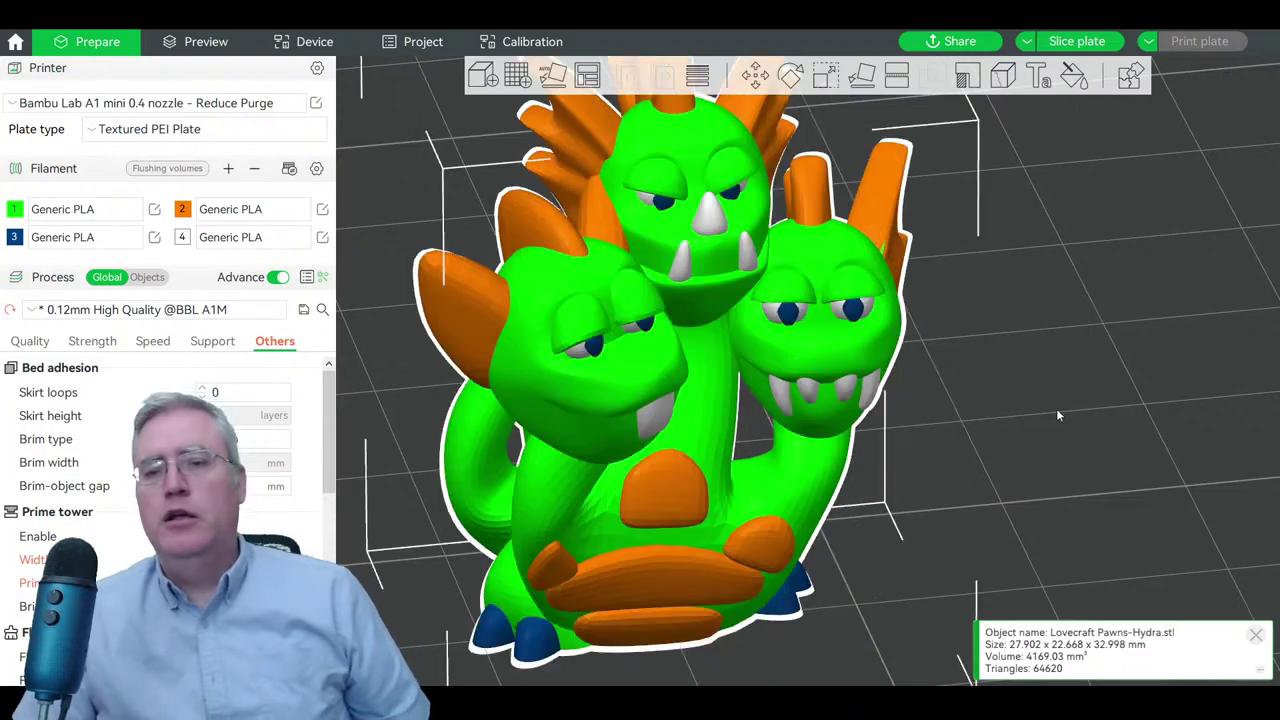
drag(1051, 409, 1007, 437)
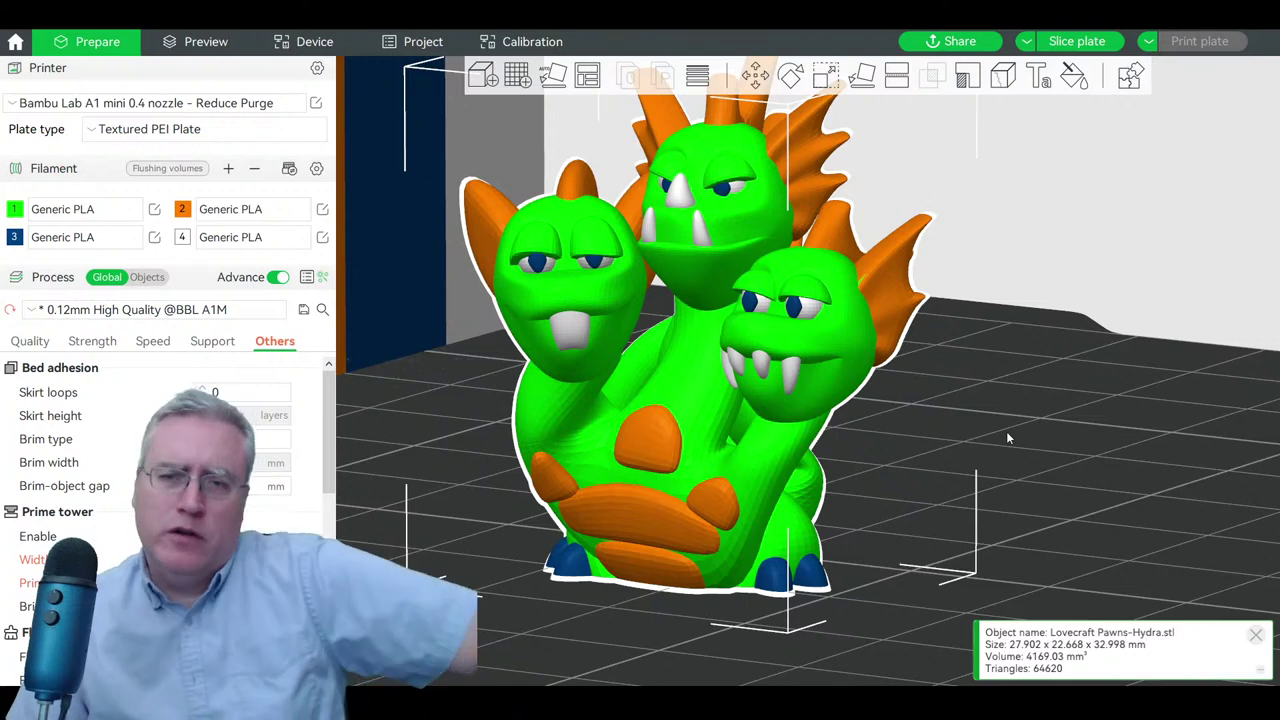
- Change the color of filament 2 to light gray
click(183, 210)
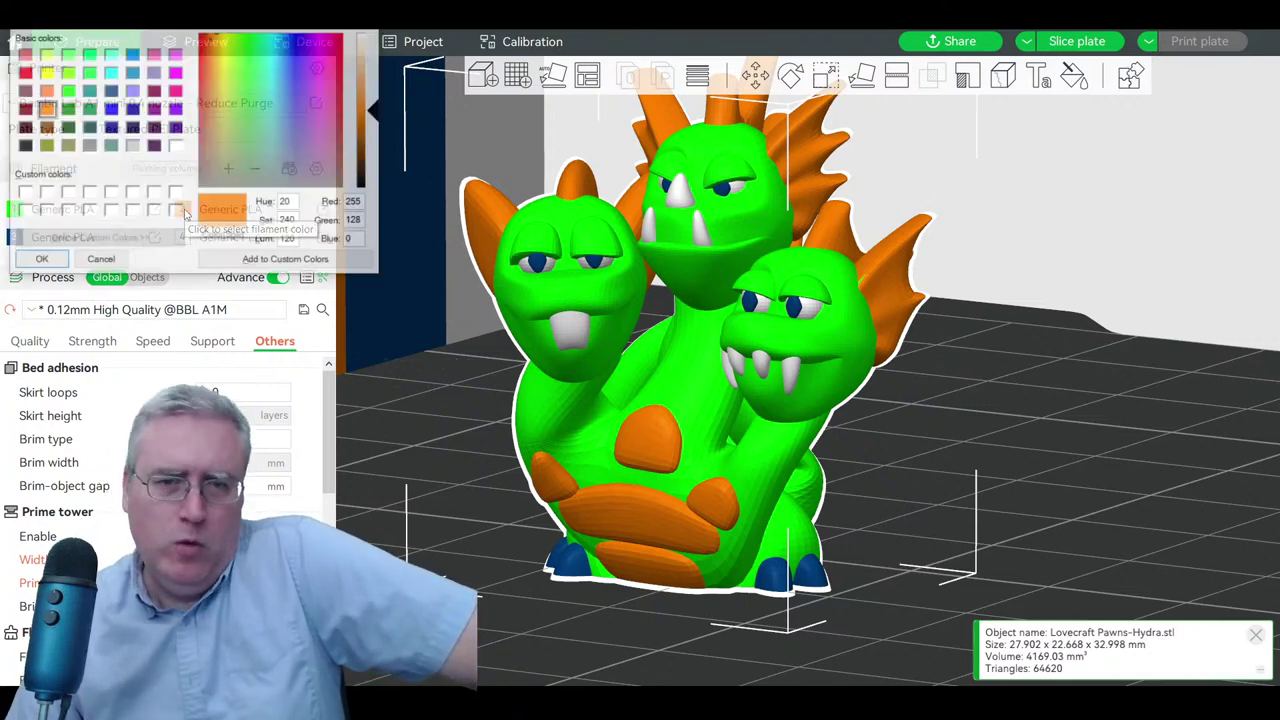
click(134, 146)
click(40, 260)
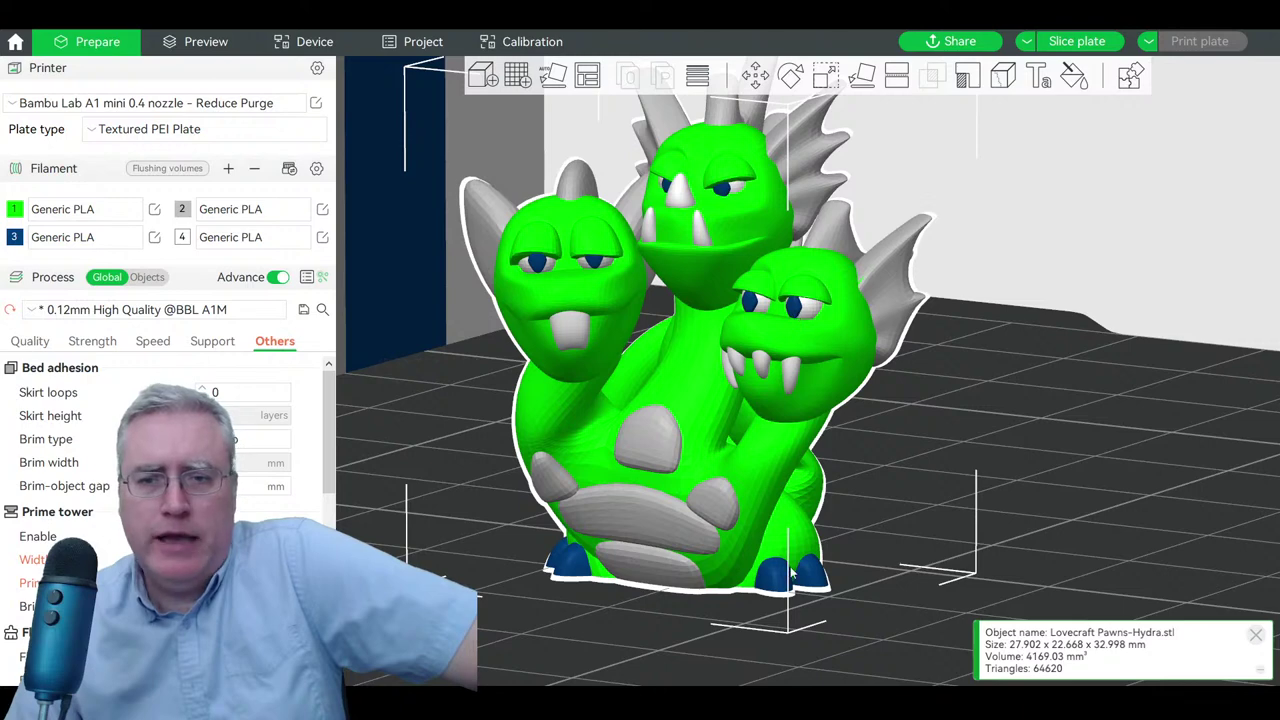
- Change the color of filament 3 to dark blue (RGB 0, 0, 160) and view the hydra from its side
click(14, 238)
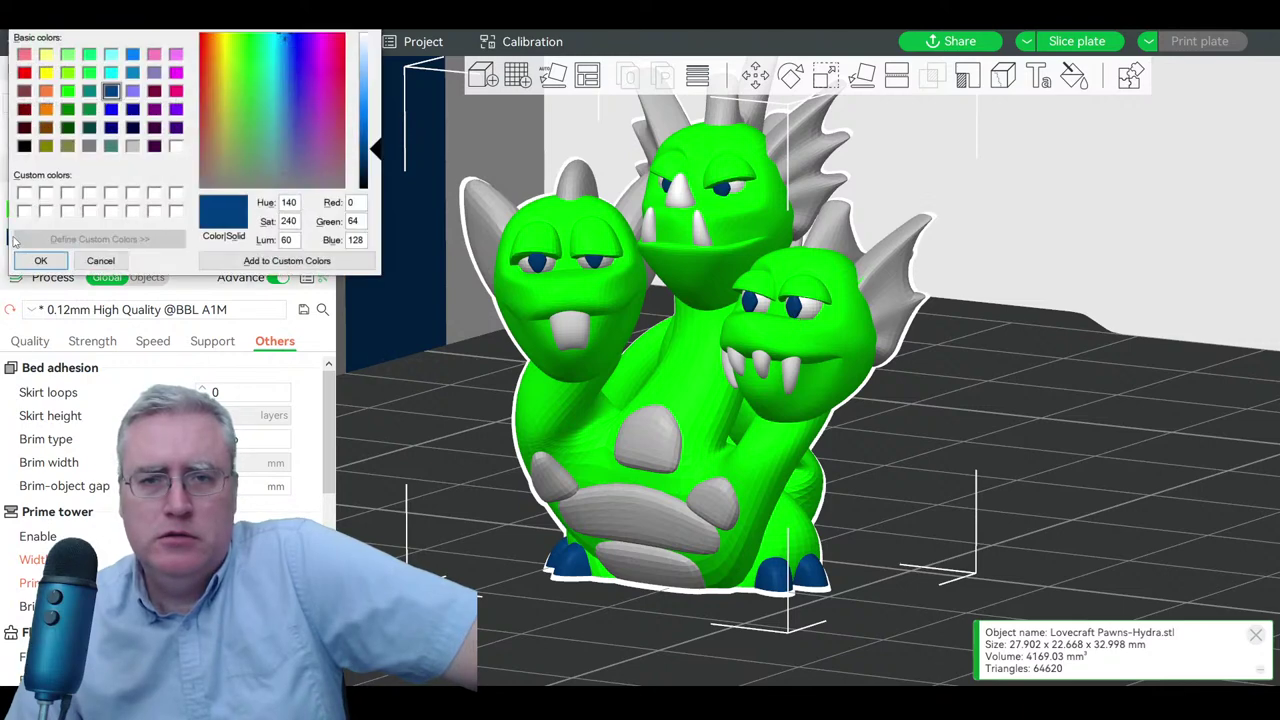
click(45, 91)
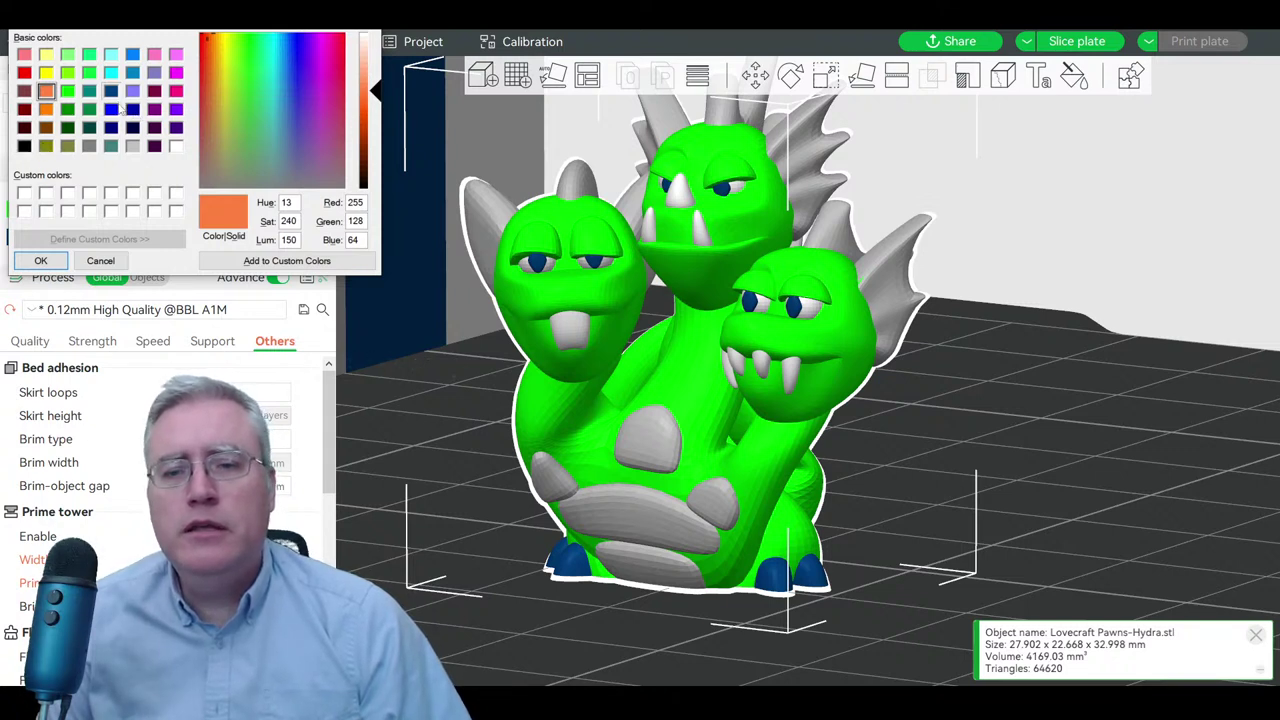
click(133, 111)
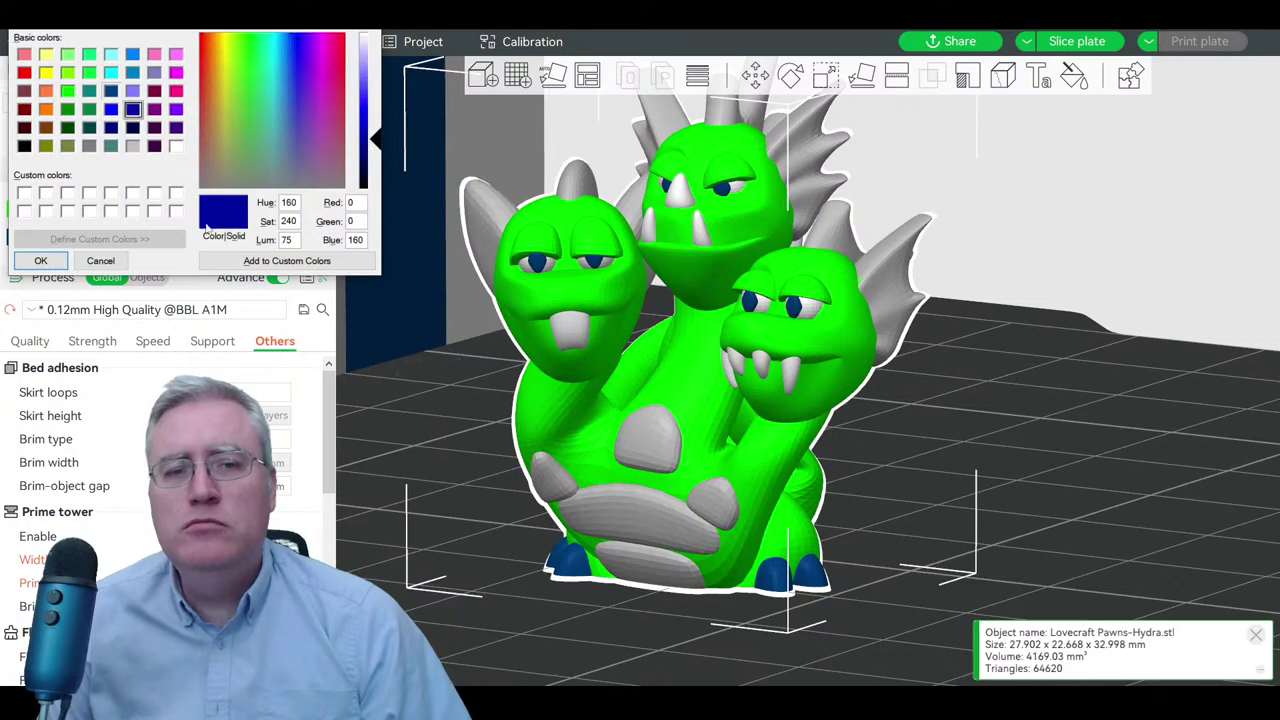
click(40, 261)
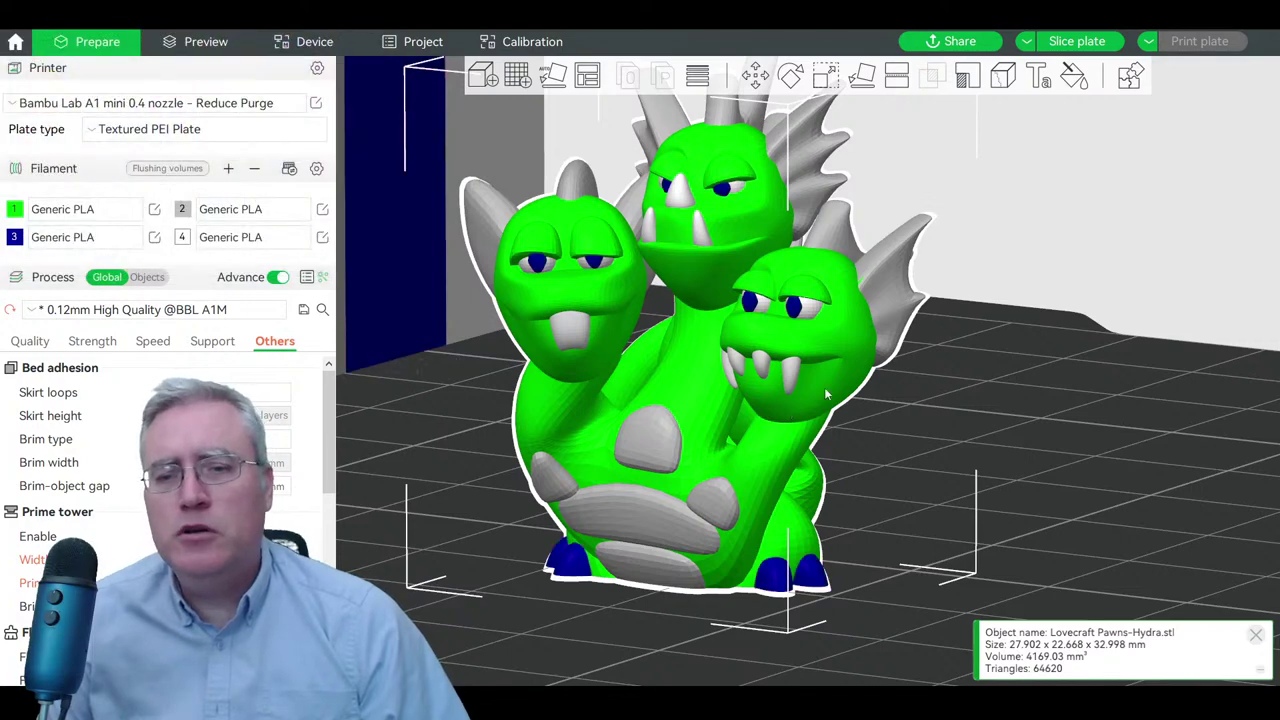
drag(942, 371, 857, 376)
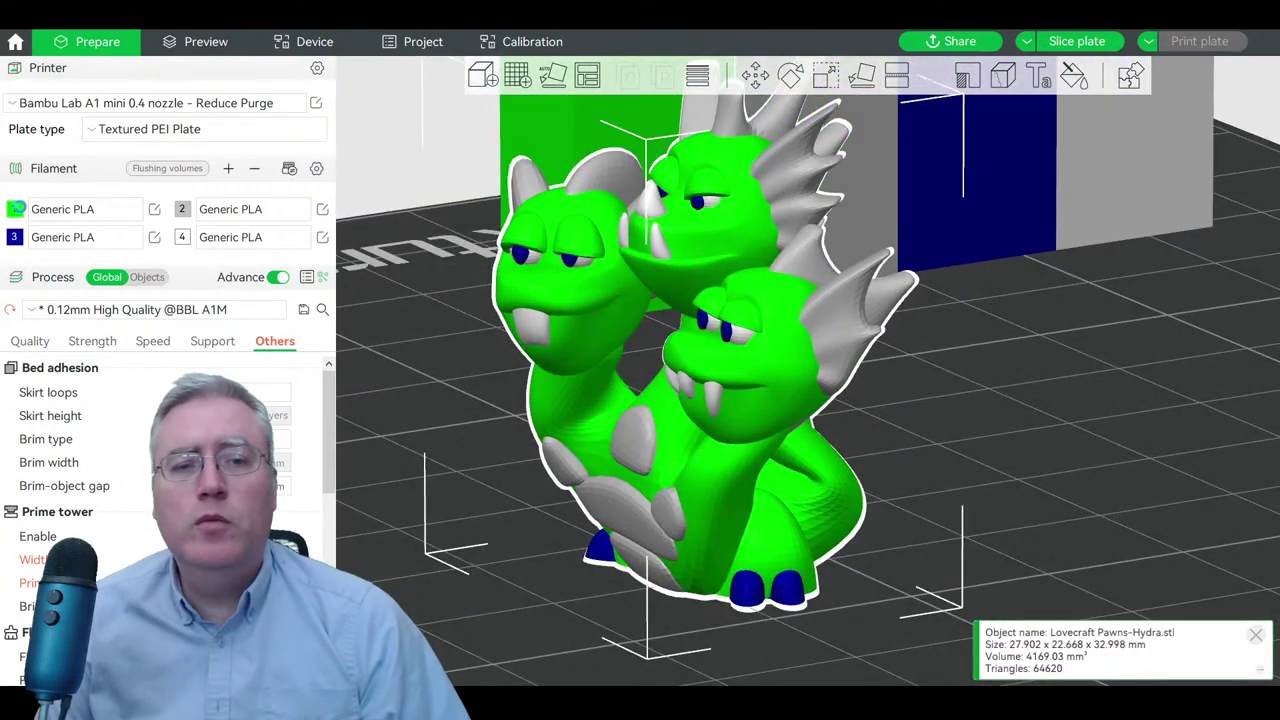
- Change filament 1 to light gray (RGB 192, 192, 192) and filament 2 to dark green (RGB 0, 128, 0)
click(16, 209)
click(132, 146)
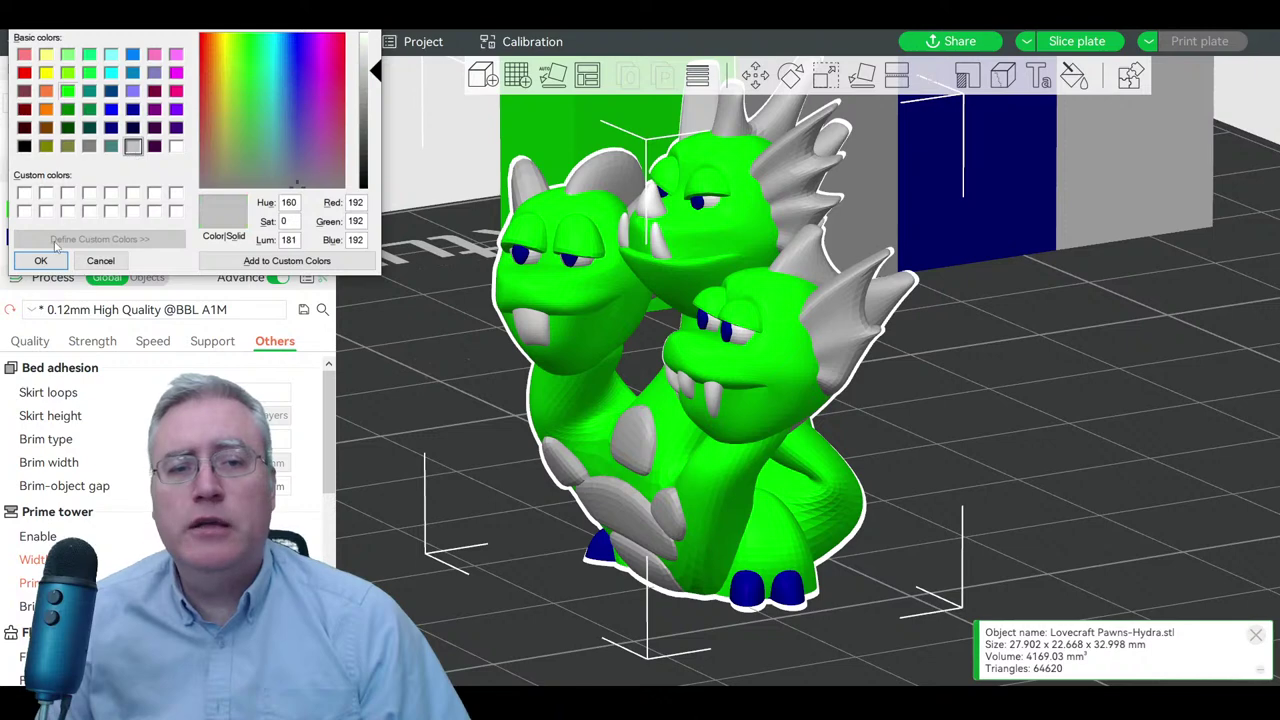
click(40, 260)
click(181, 209)
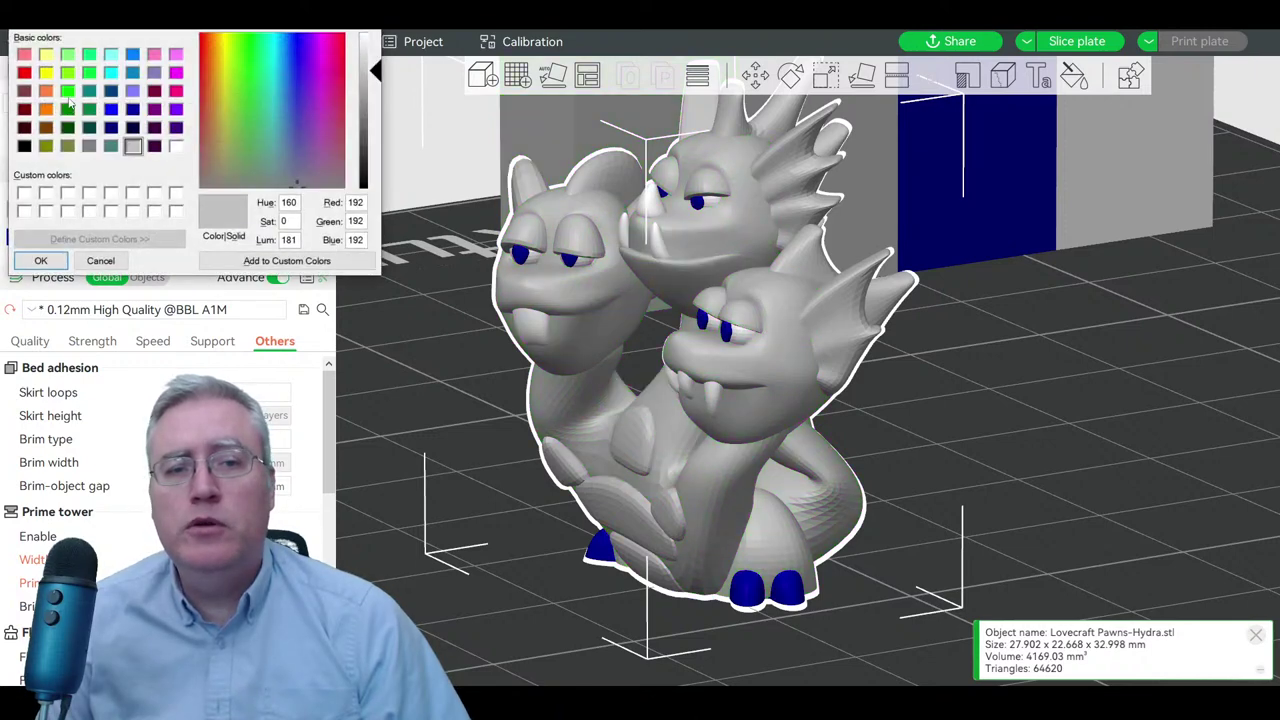
click(67, 109)
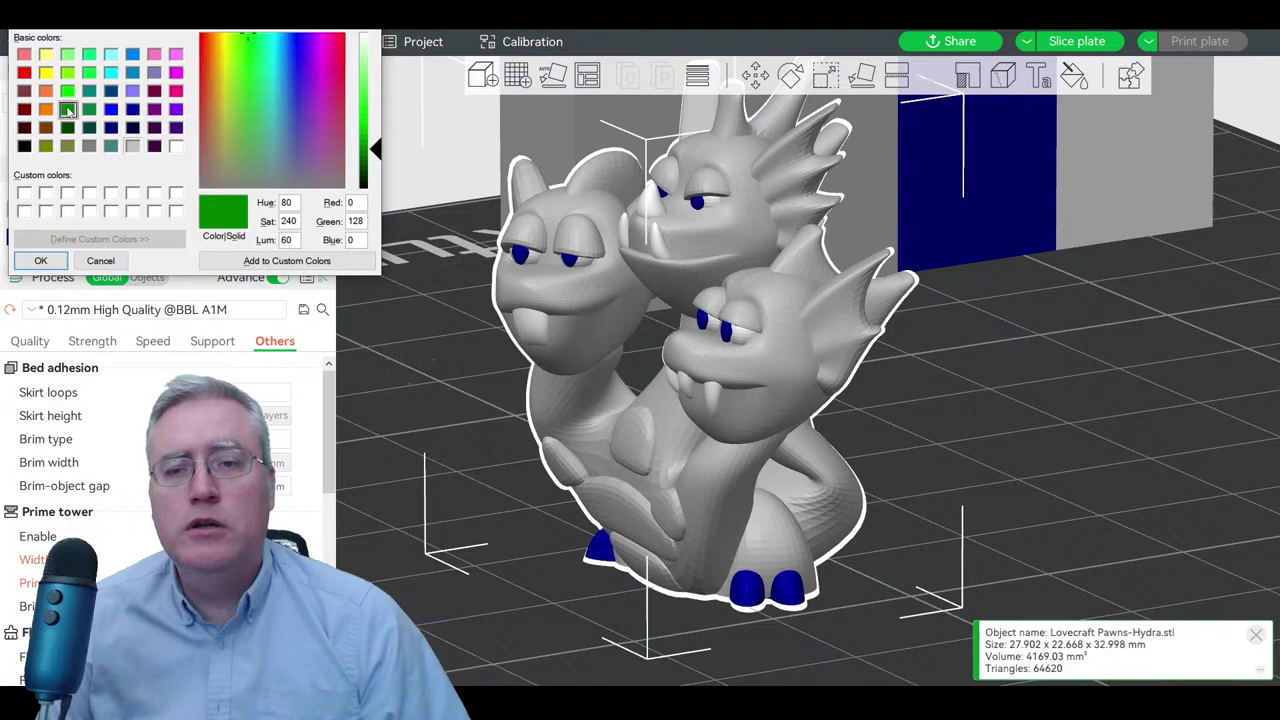
click(40, 261)
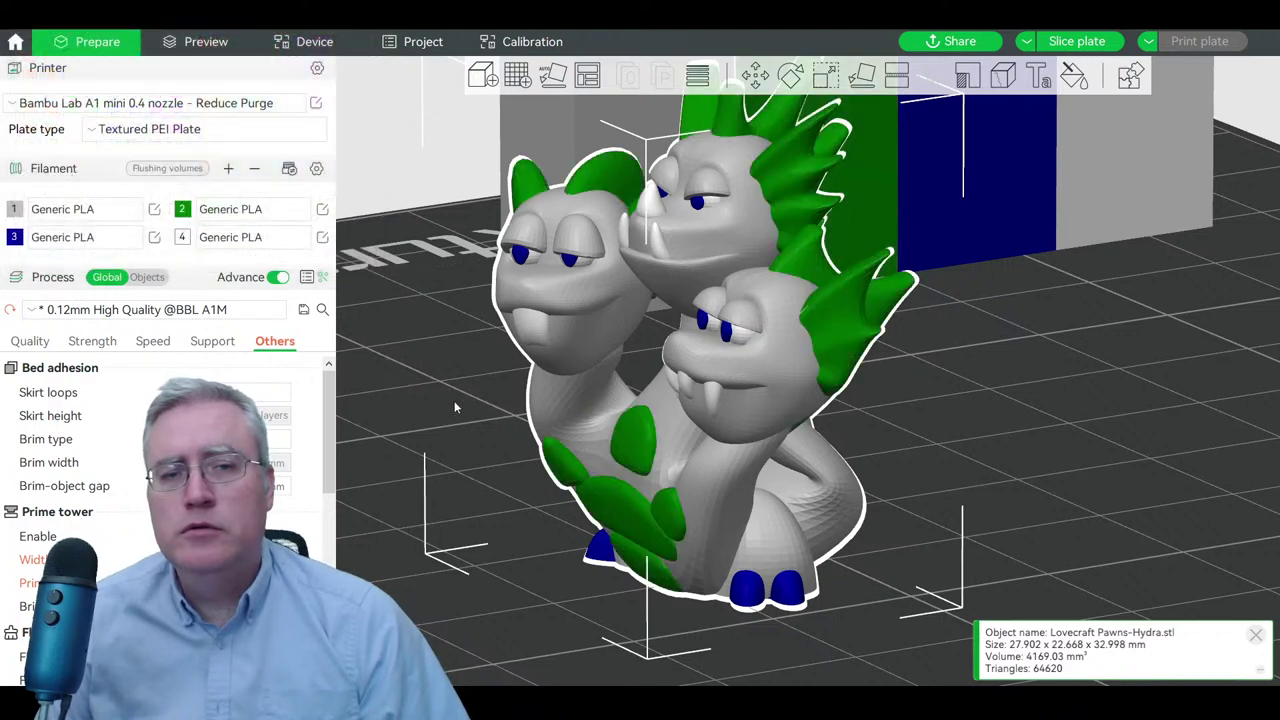
- Change the color of filament 1 to yellow
mouse_move(455, 399)
mouse_down()
mouse_move(535, 398)
mouse_move(488, 396)
mouse_up()
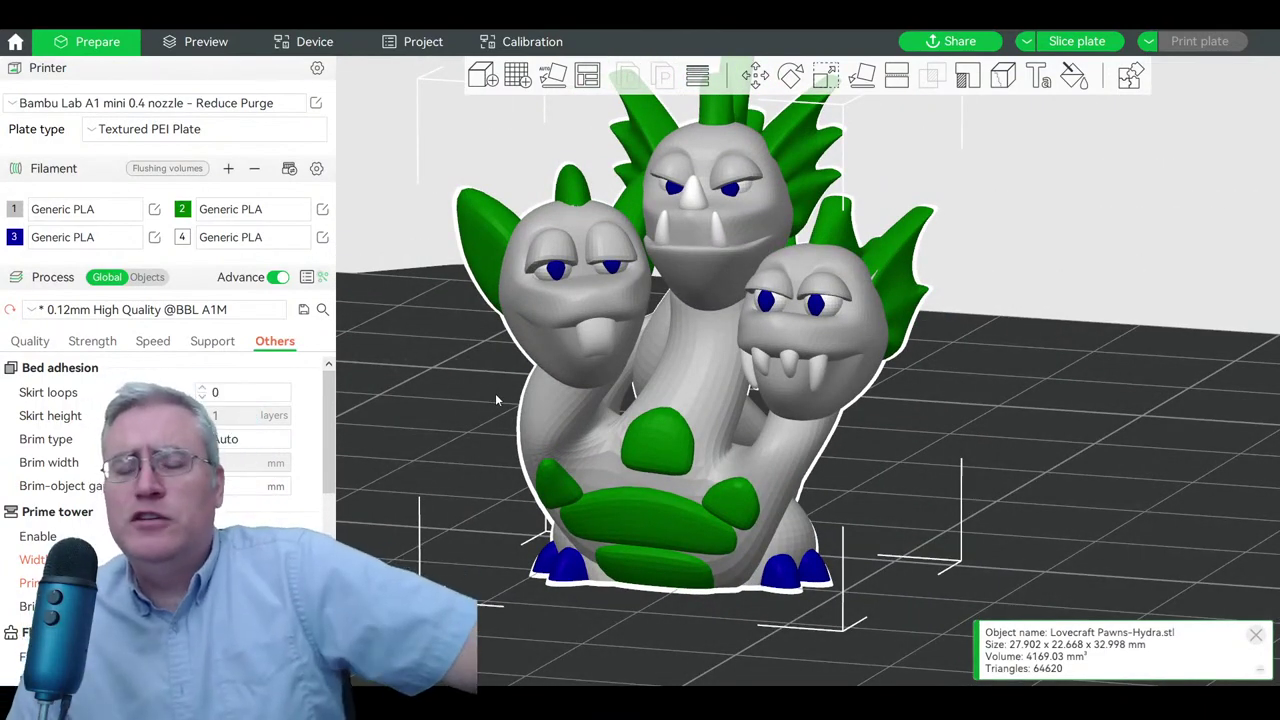
click(14, 209)
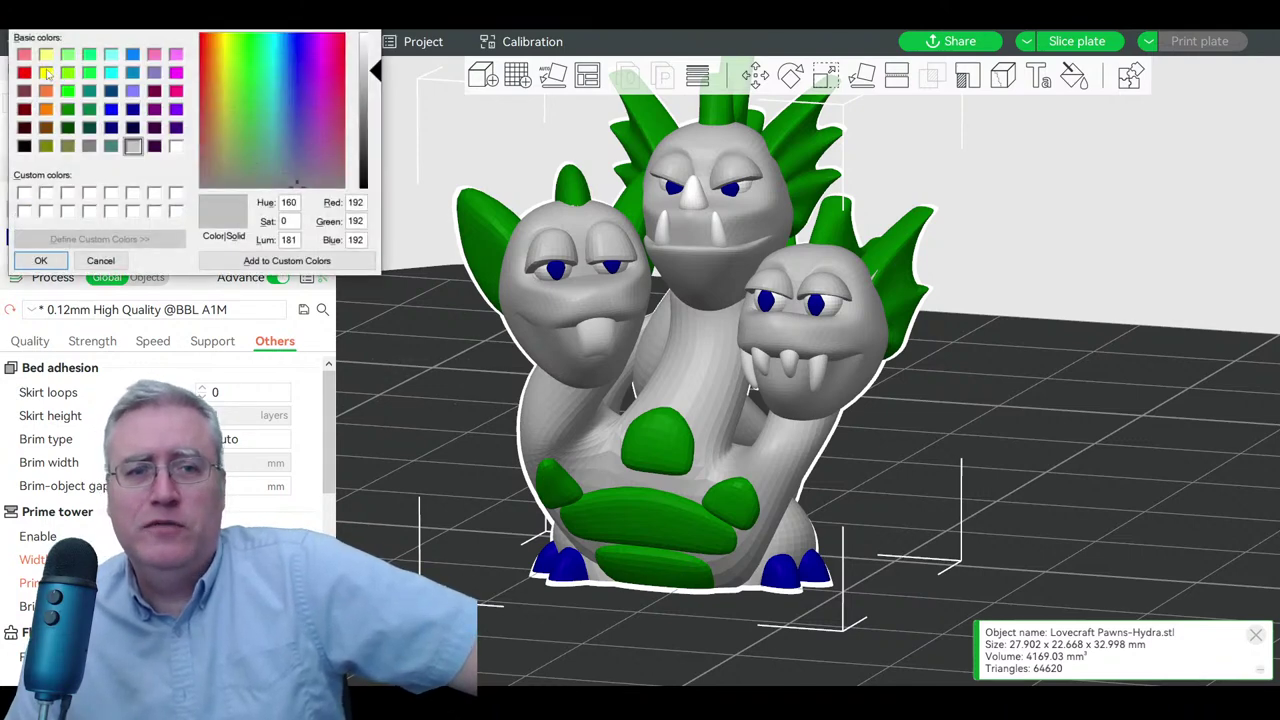
click(46, 72)
click(41, 260)
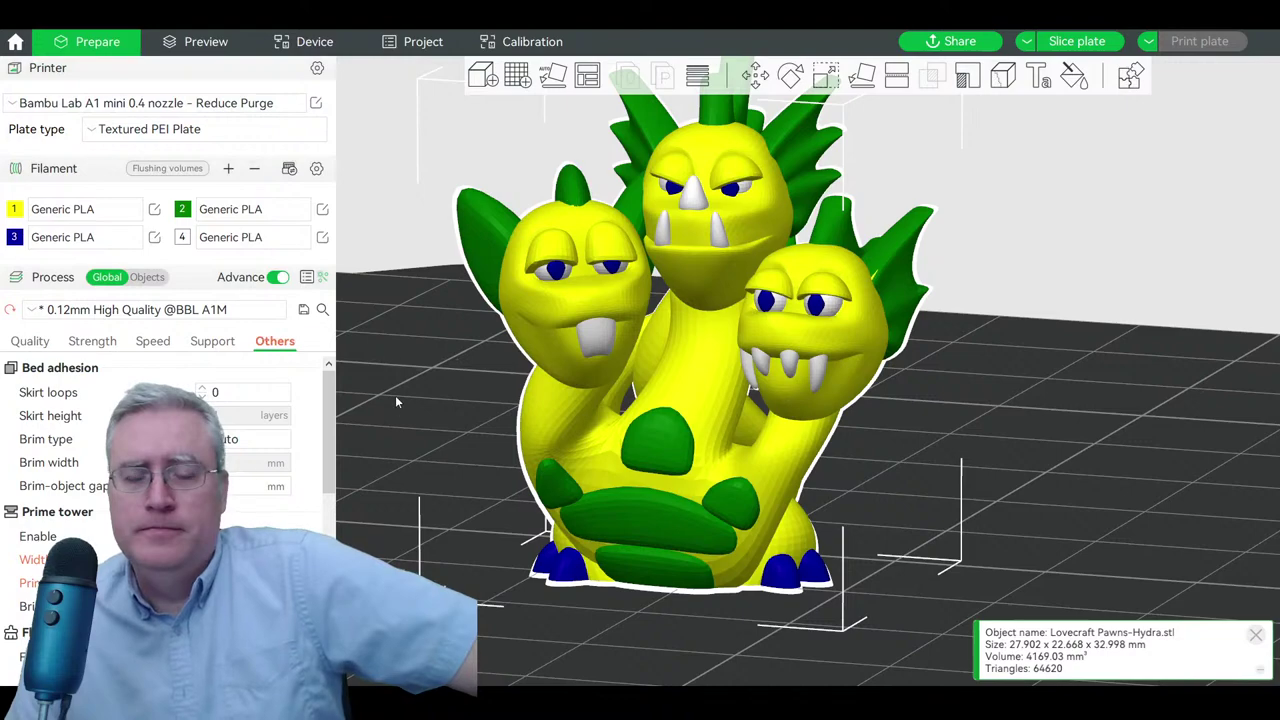
- Set the color of filament 1 back to bright green (RGB 0, 255, 0)
mouse_move(396, 402)
mouse_down()
mouse_move(429, 398)
mouse_move(378, 414)
mouse_up()
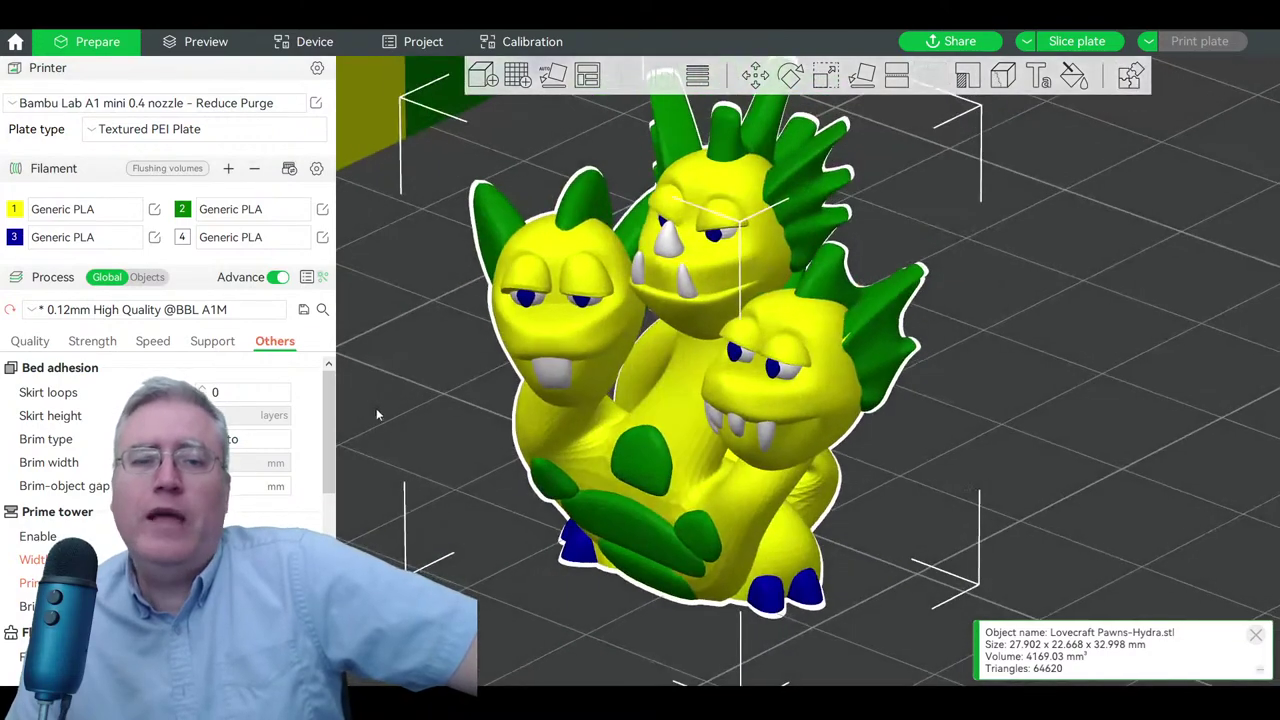
click(14, 209)
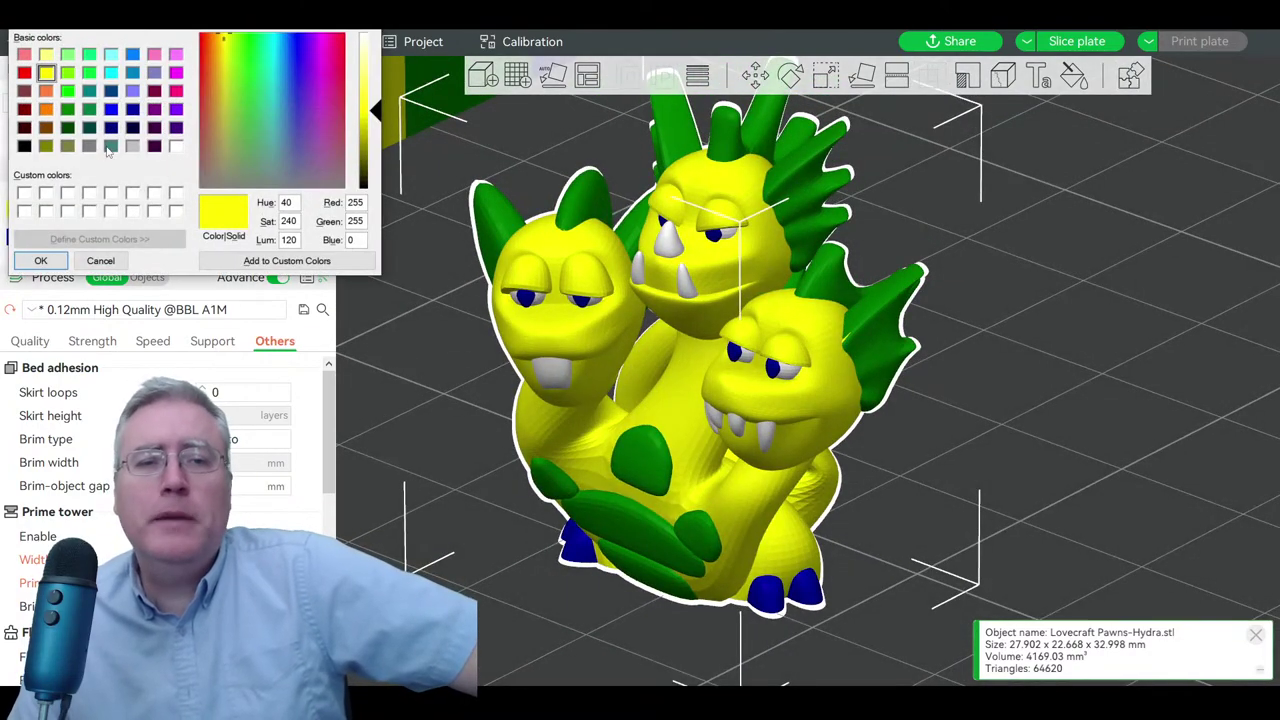
click(67, 91)
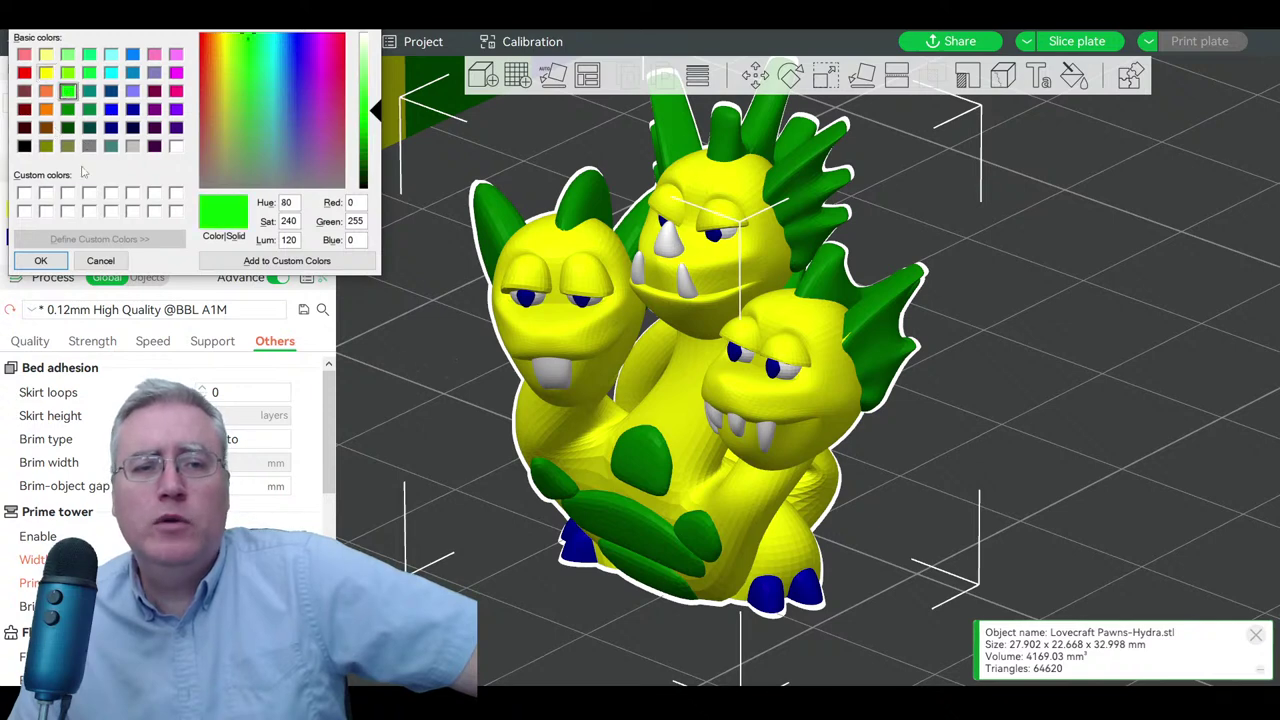
click(40, 260)
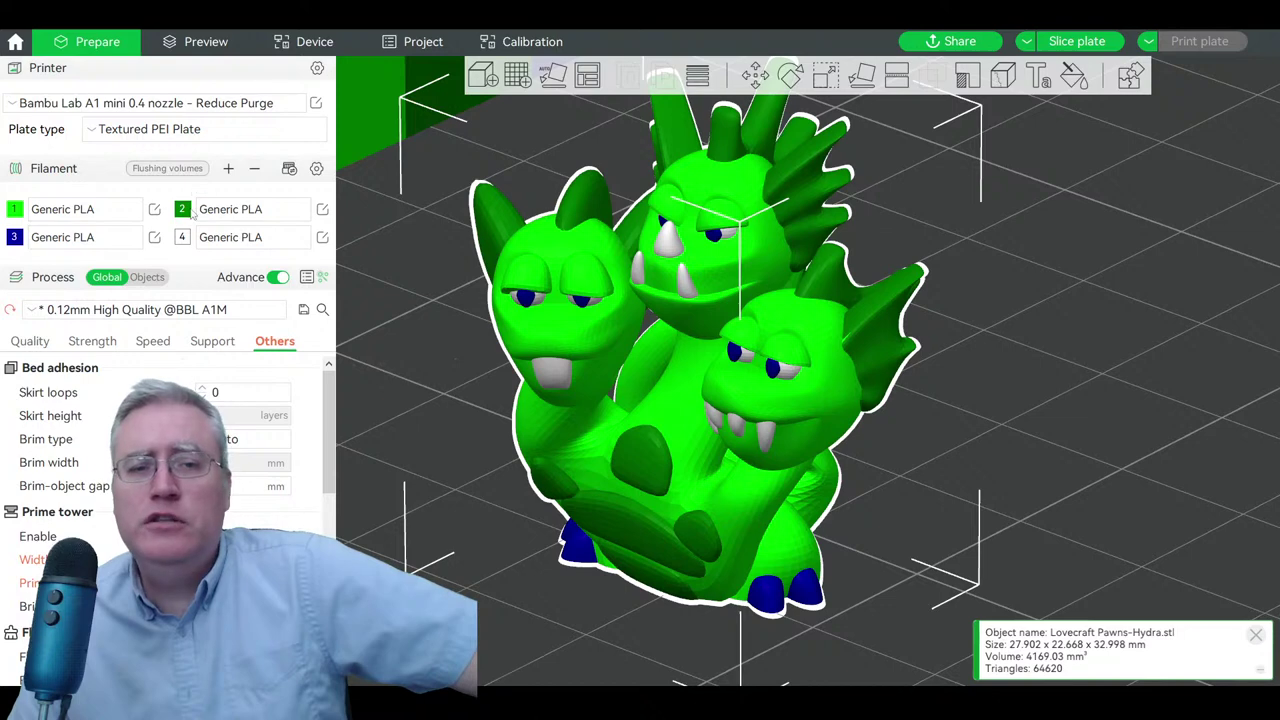
- Set the color of filament 2 back to orange (RGB 255, 128, 0)
click(184, 210)
click(45, 91)
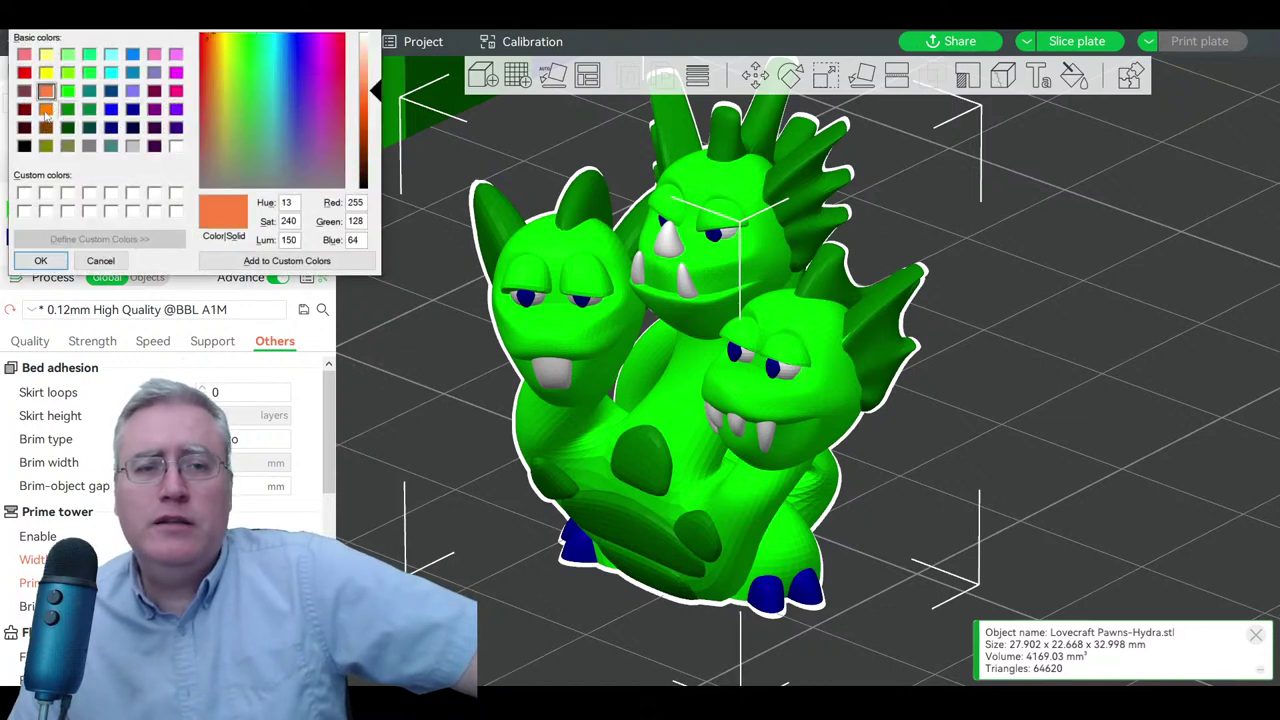
click(45, 109)
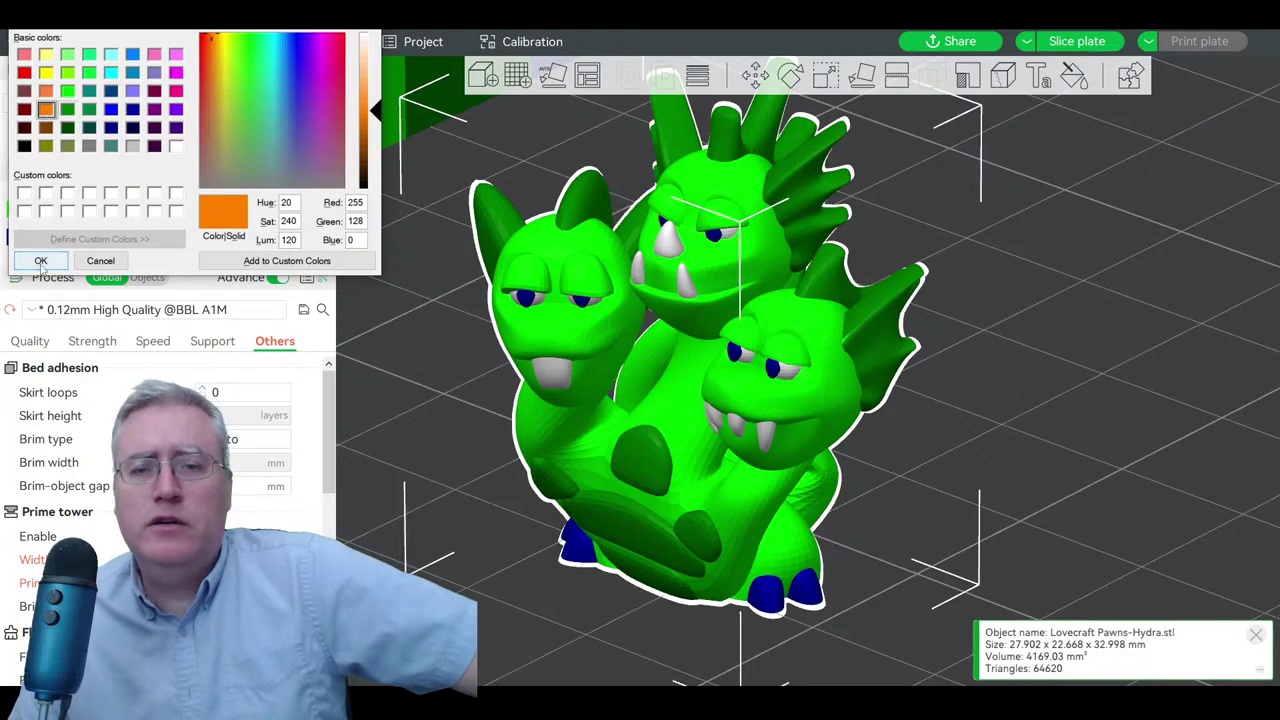
click(40, 262)
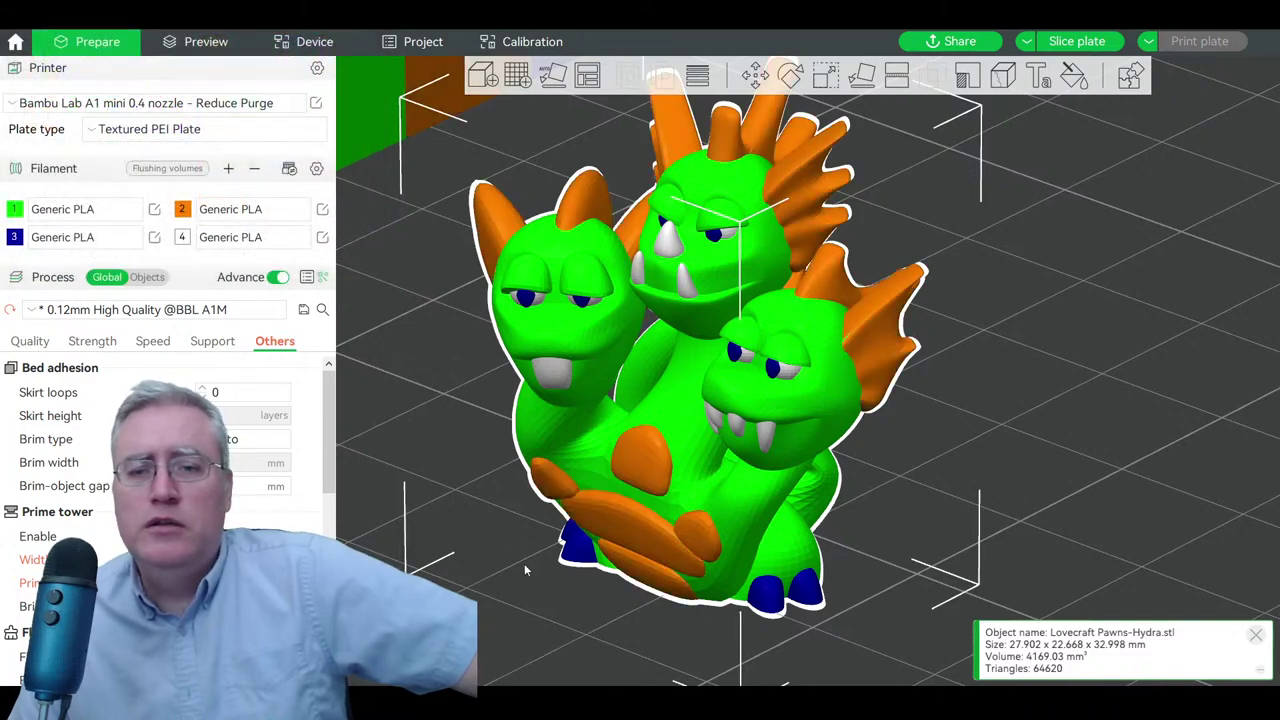
drag(525, 570, 483, 549)
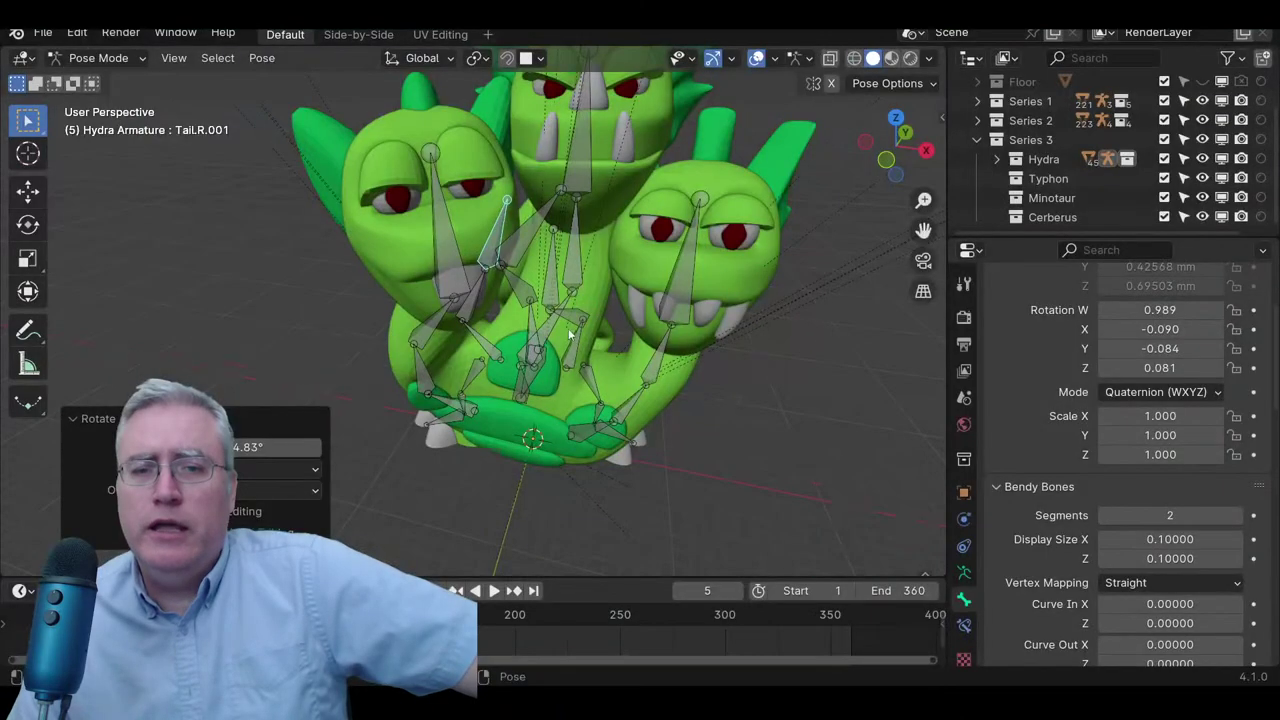
- Switch to Blender and take the Hydra armature out of Pose Mode into Object Mode
scroll(694, 423, down, 5)
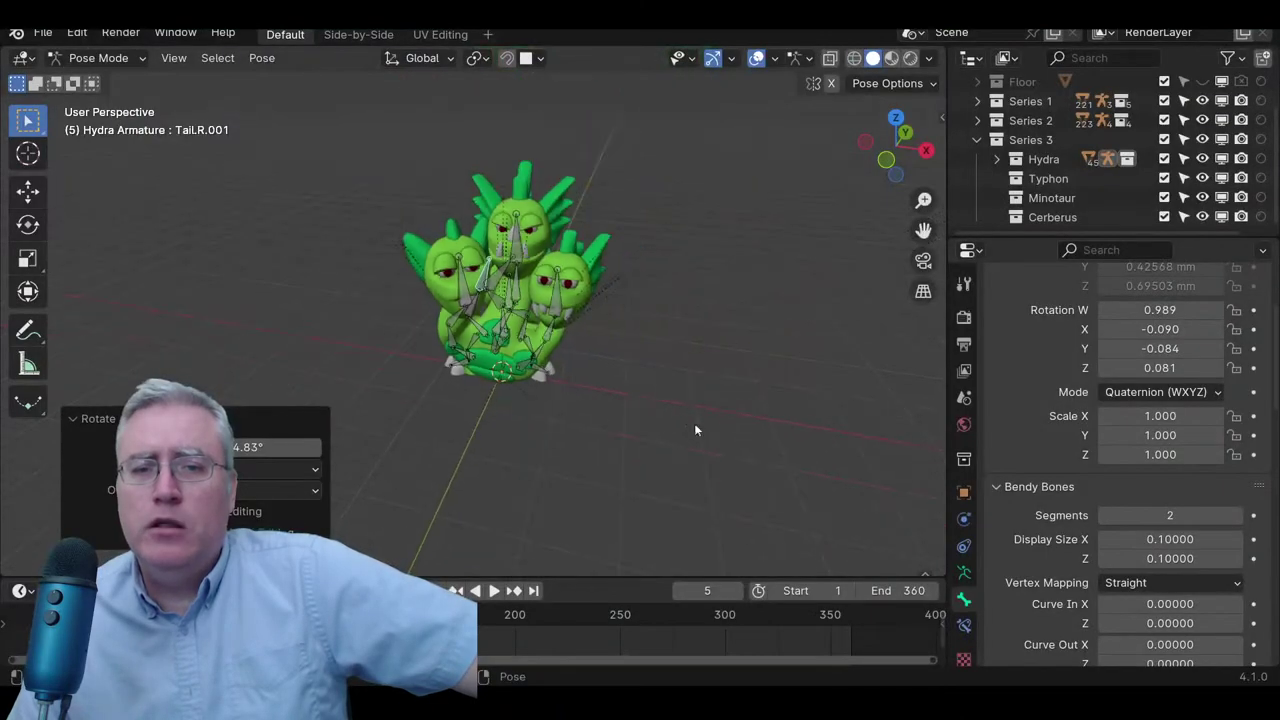
middle_drag(694, 423, 563, 366)
scroll(563, 366, up, 8)
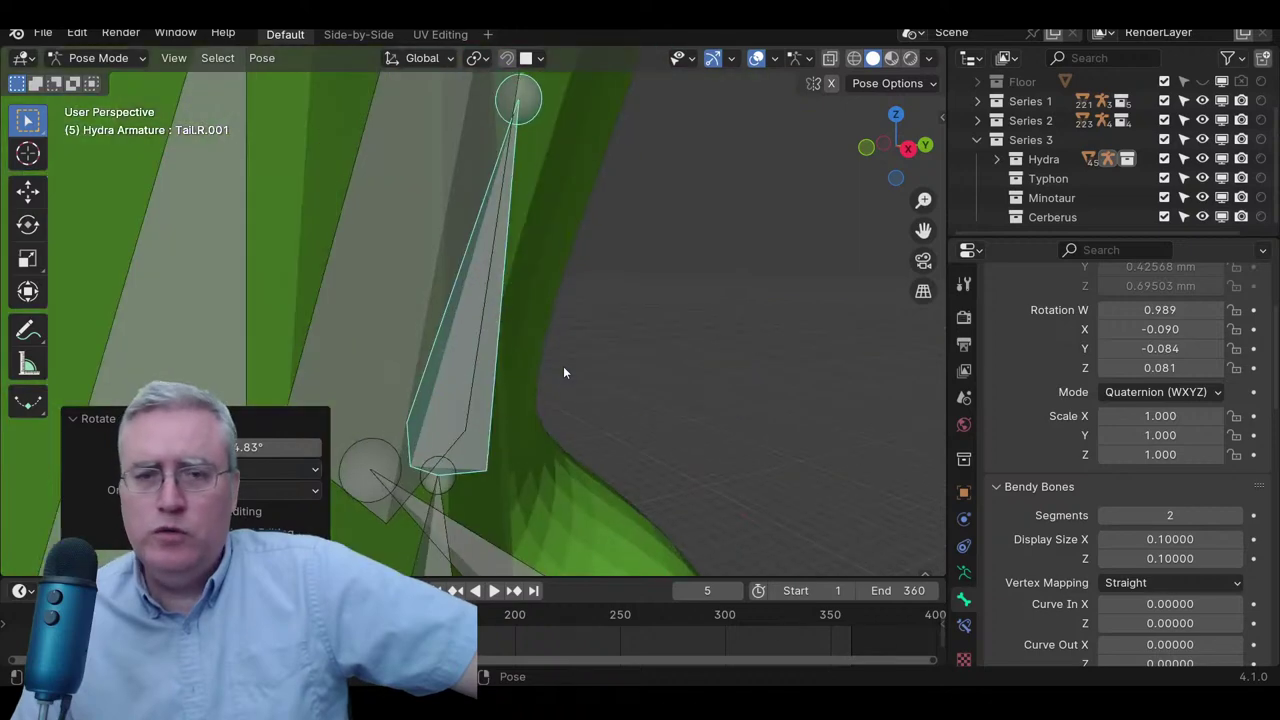
scroll(563, 366, down, 5)
key(Tab)
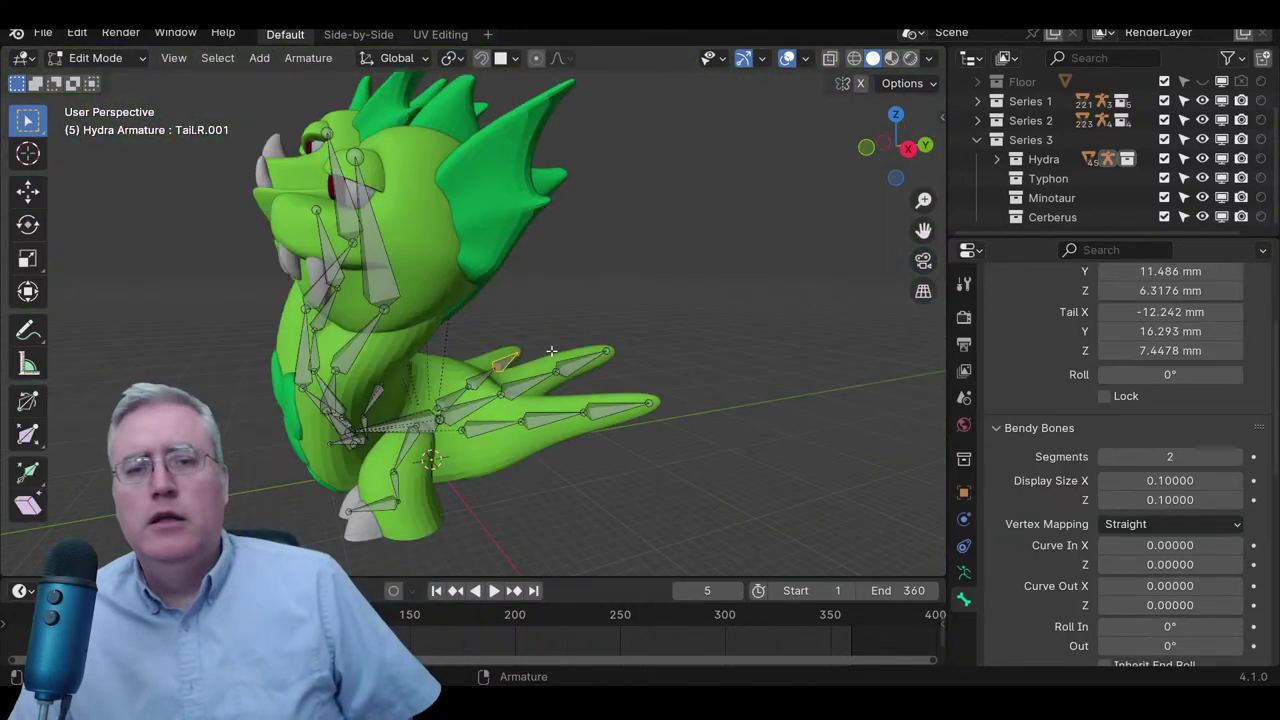
key(Tab)
key(ctrl+Tab)
middle_drag(463, 362, 478, 303)
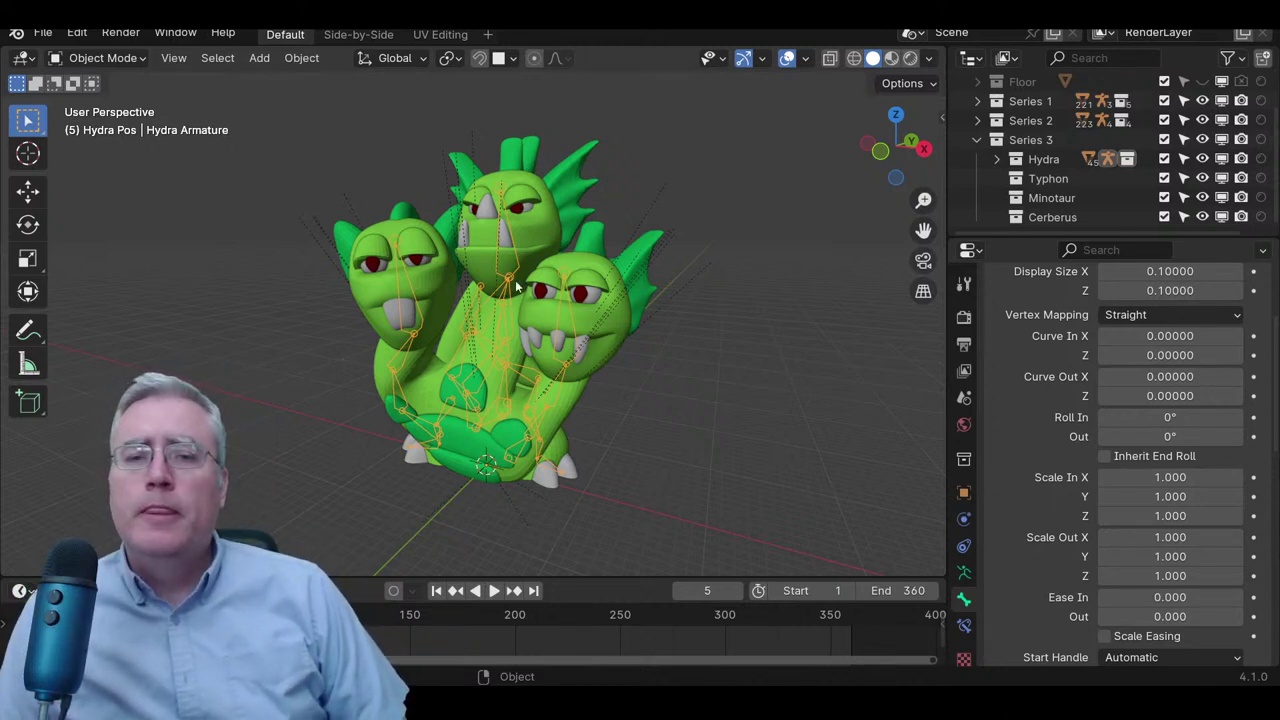
- Open the Hydra head.L mesh in Edit Mode, clear its selection and switch to face selection
scroll(517, 287, up, 2)
mouse_move(520, 286)
middle_down()
mouse_move(424, 321)
mouse_move(531, 307)
middle_up()
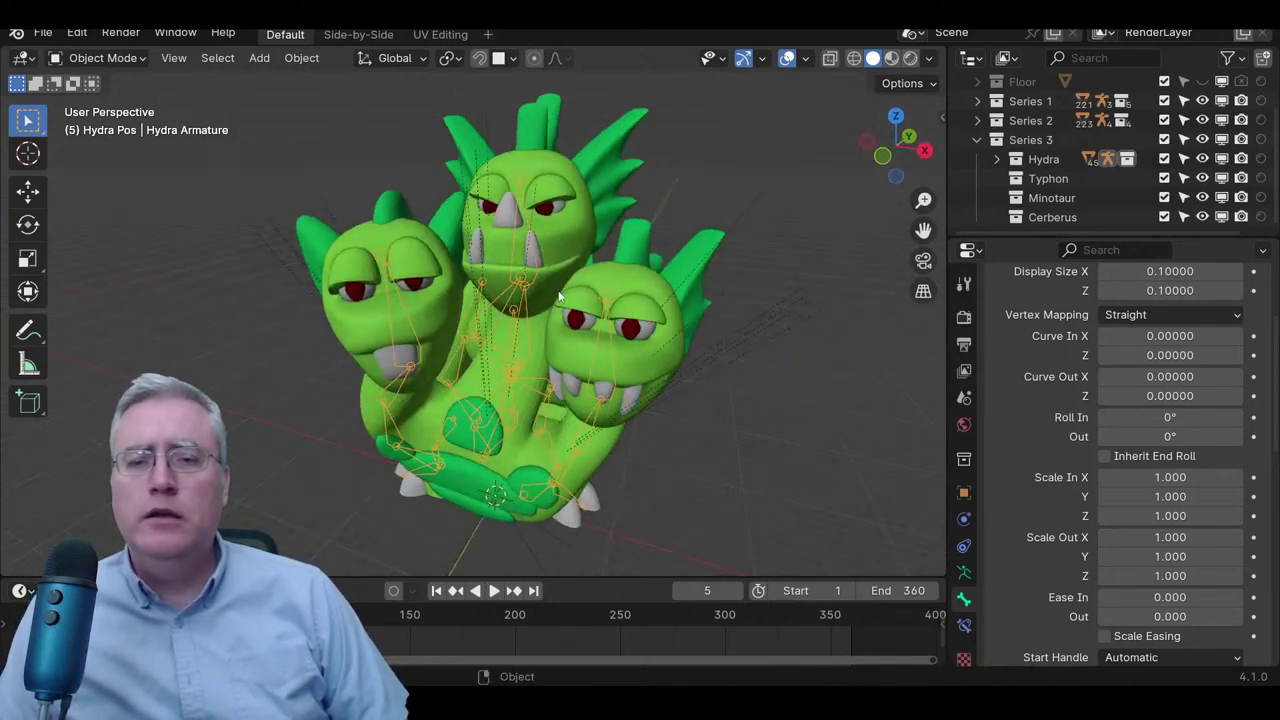
middle_drag(588, 326, 478, 285)
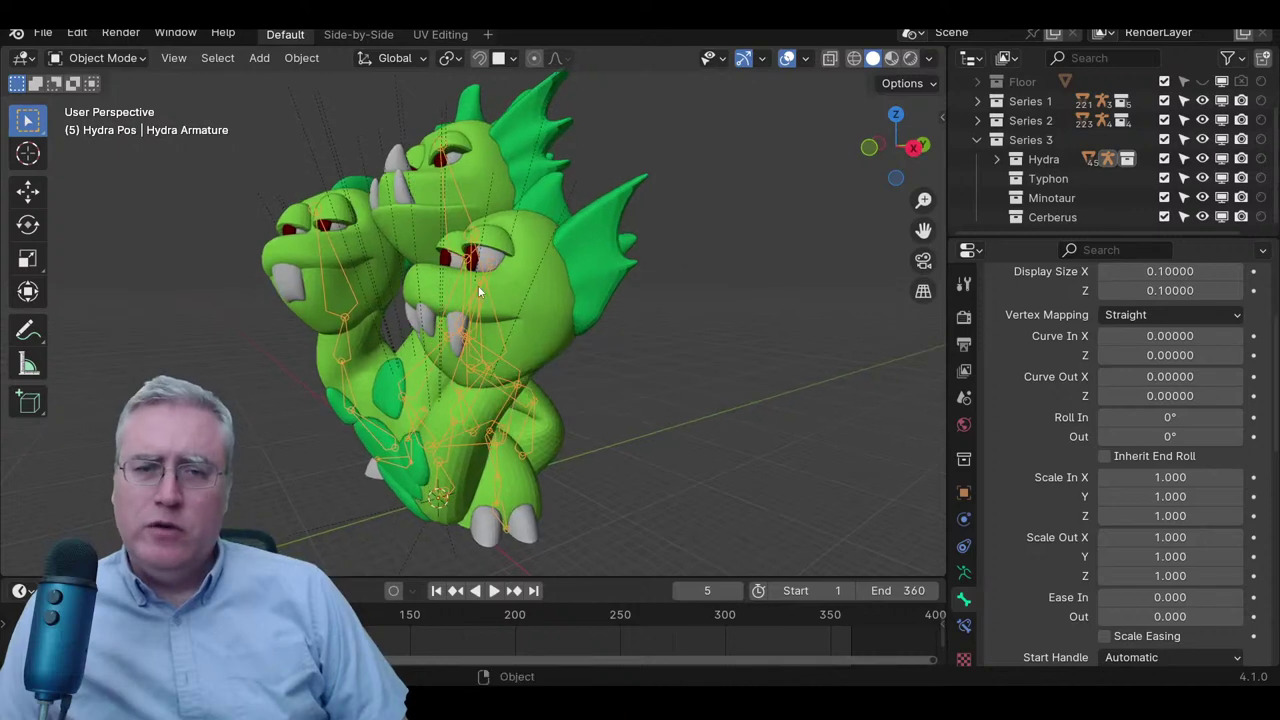
click(508, 292)
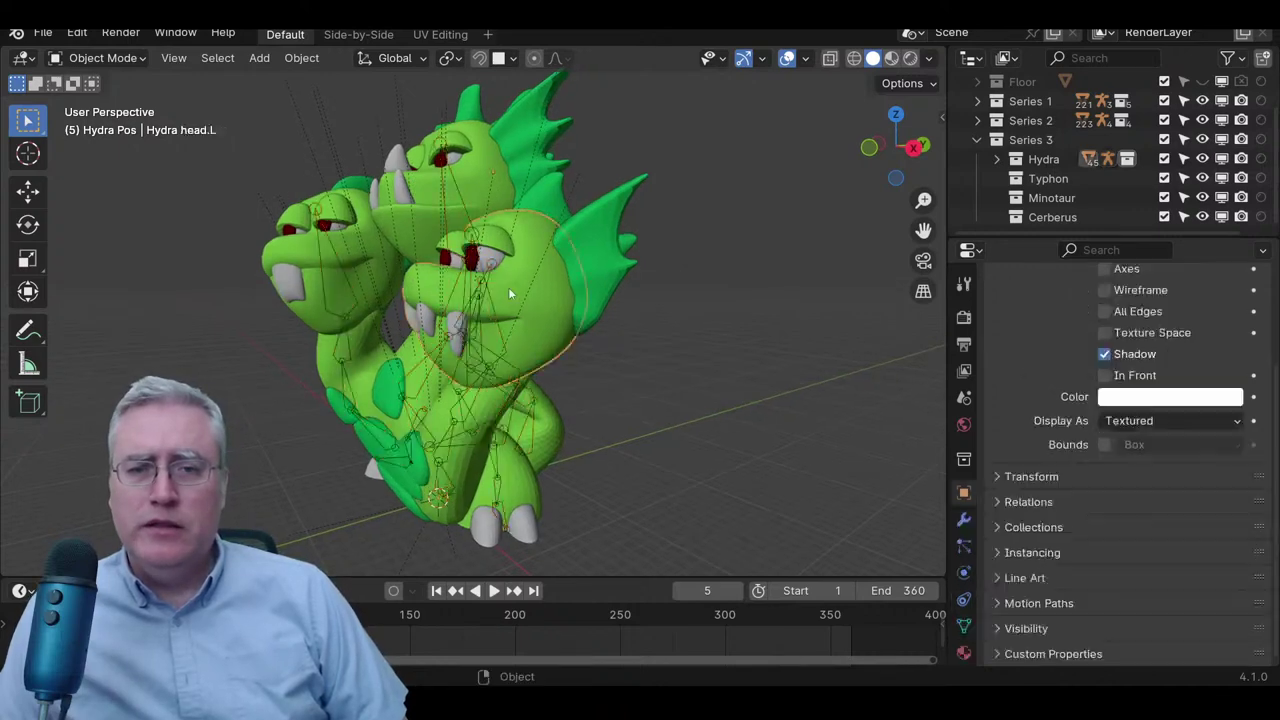
key(Tab)
scroll(508, 287, up, 8)
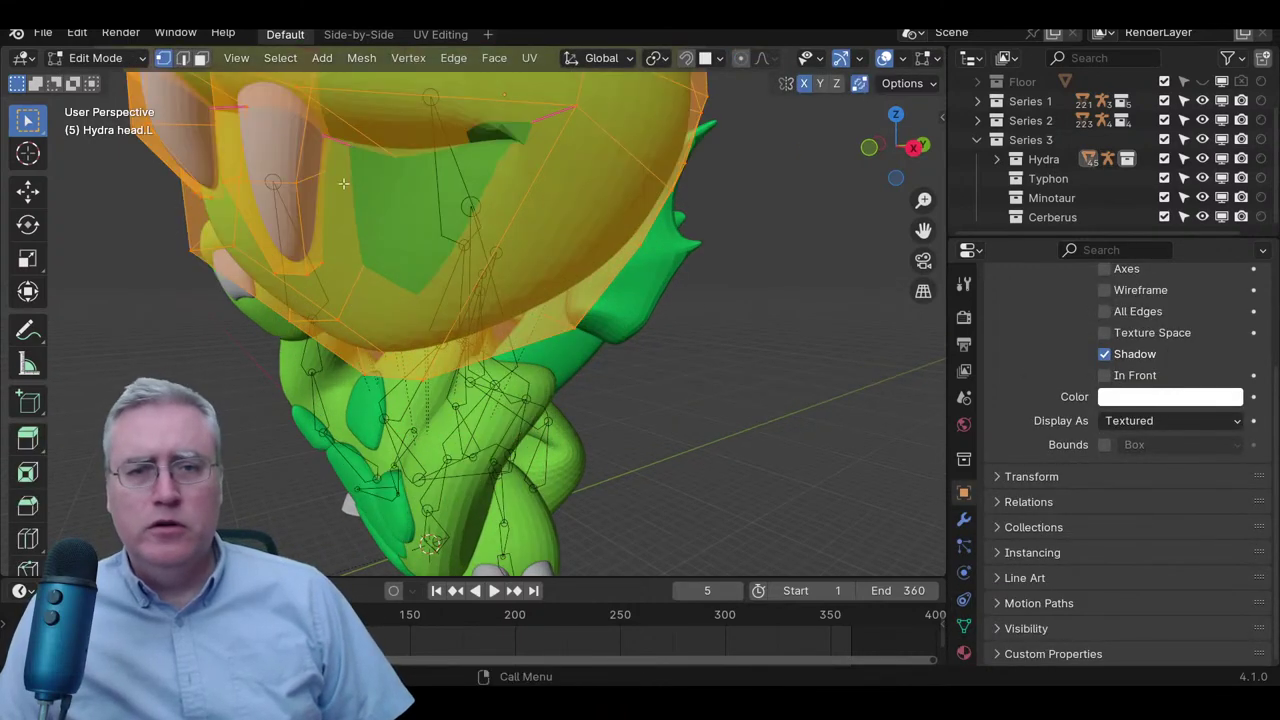
middle_drag(345, 279, 527, 344)
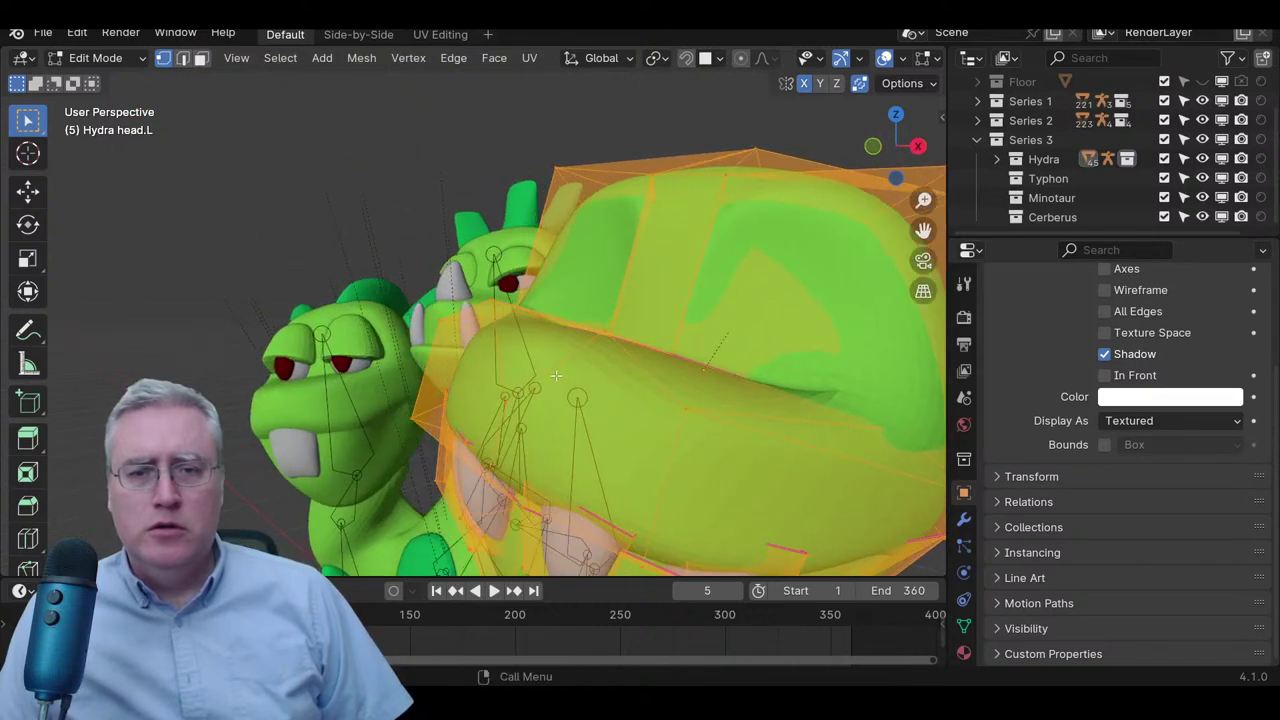
key(alt+a)
key(z)
click(688, 386)
scroll(590, 385, down, 5)
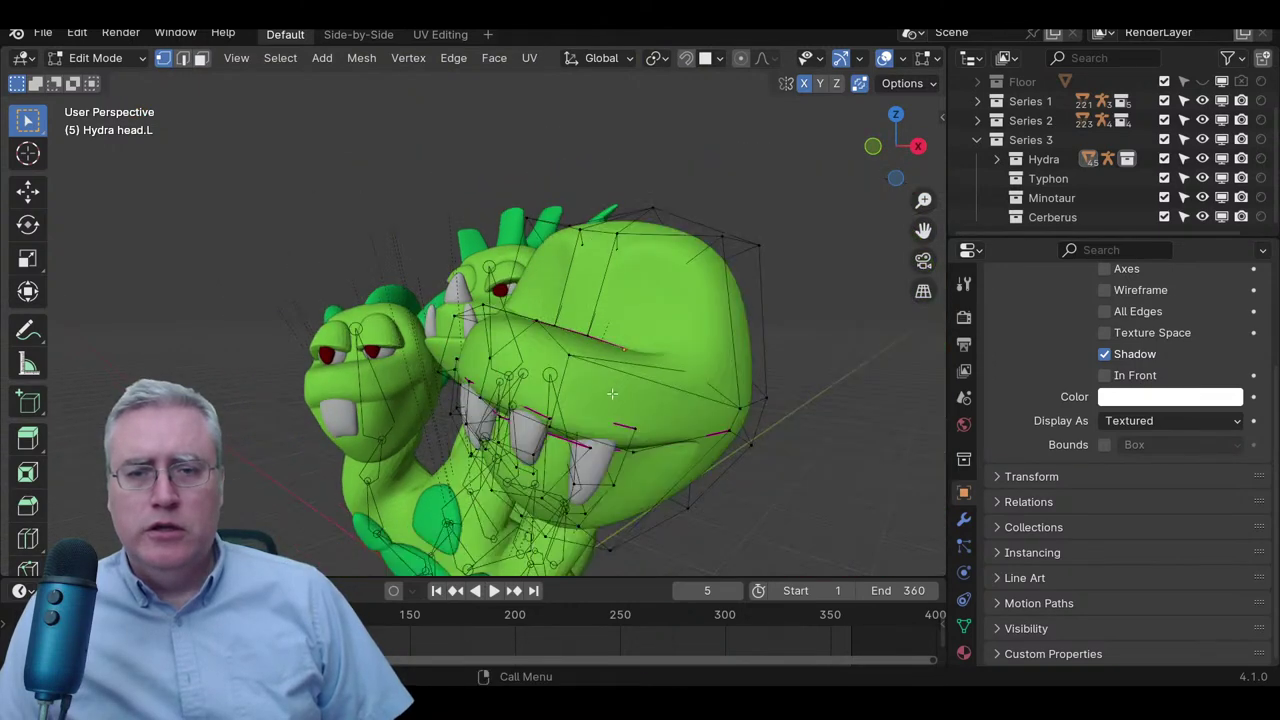
key(3)
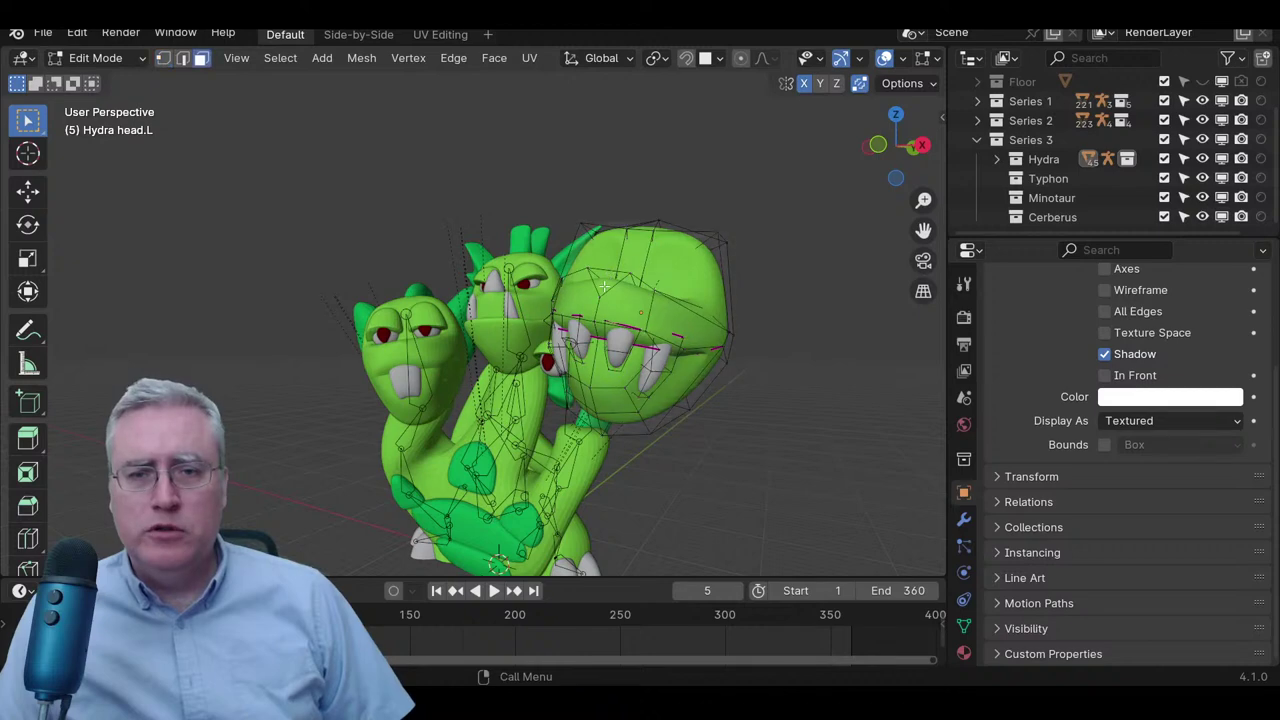
middle_drag(605, 286, 478, 248)
key(g)
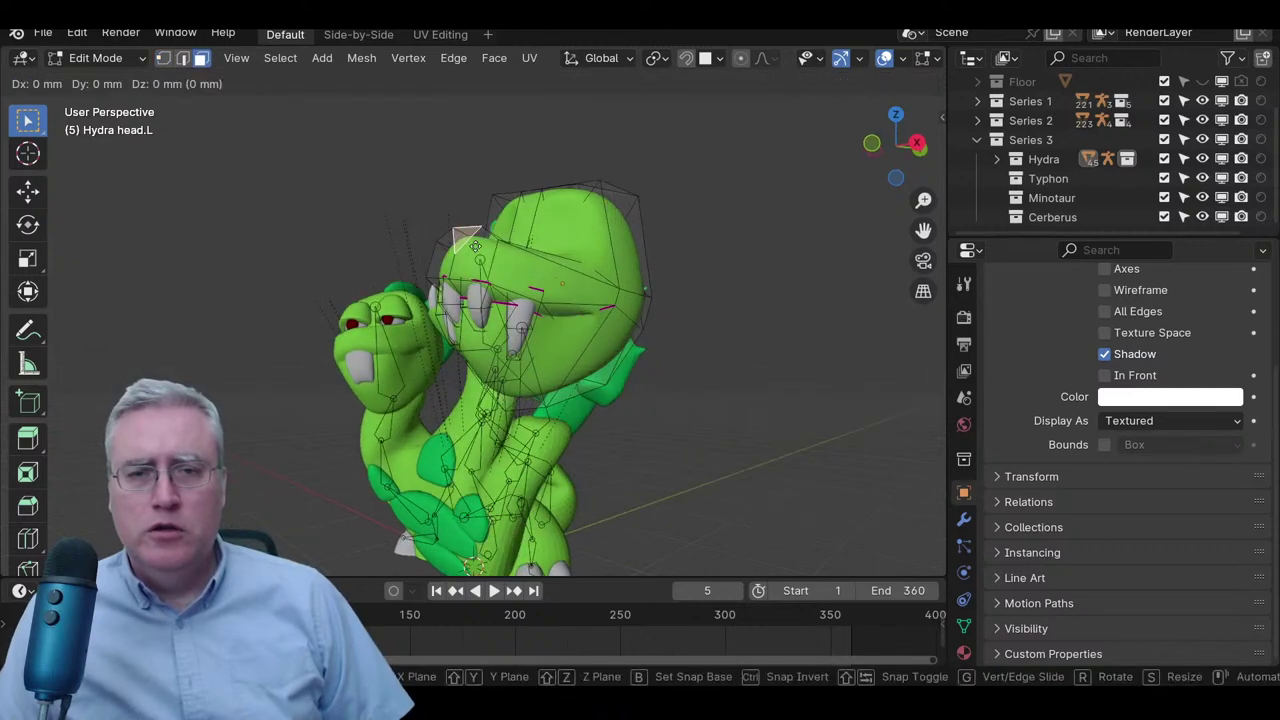
key(y)
key(y)
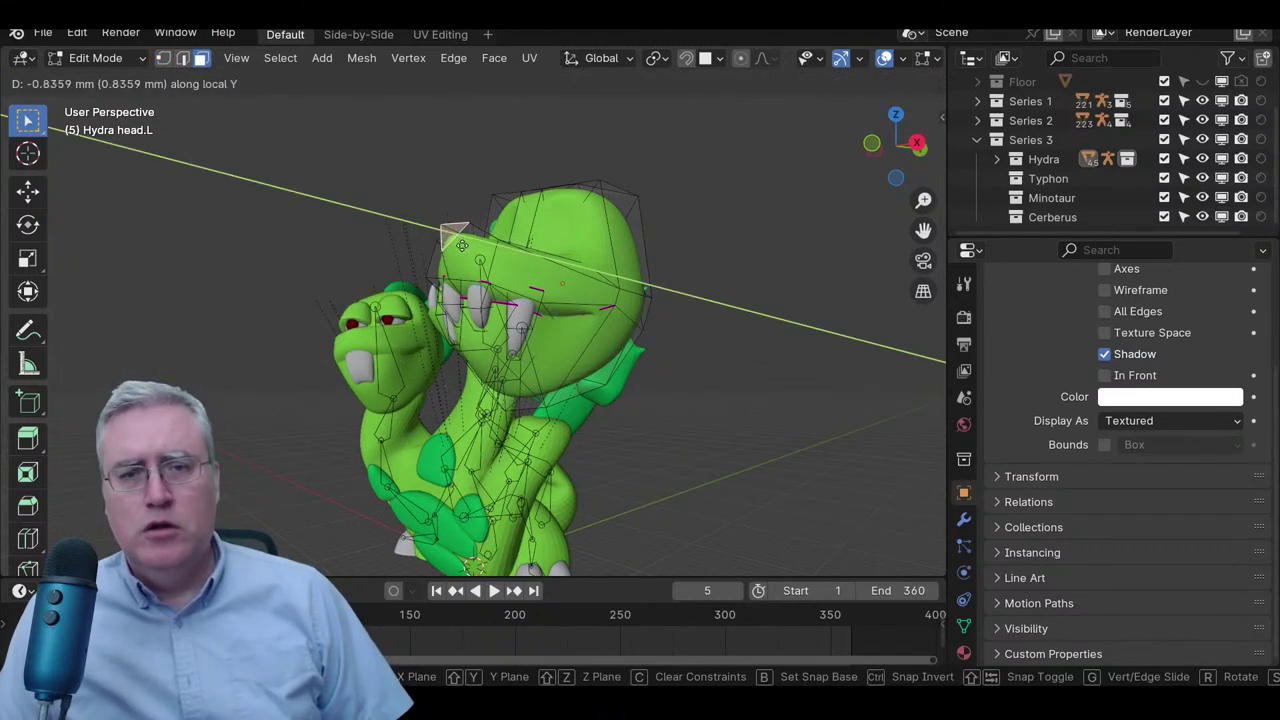
key(Escape)
- Return the Hydra head.L mesh to Object Mode and inspect the three heads from the front and side
key(Tab)
middle_drag(496, 298, 540, 410)
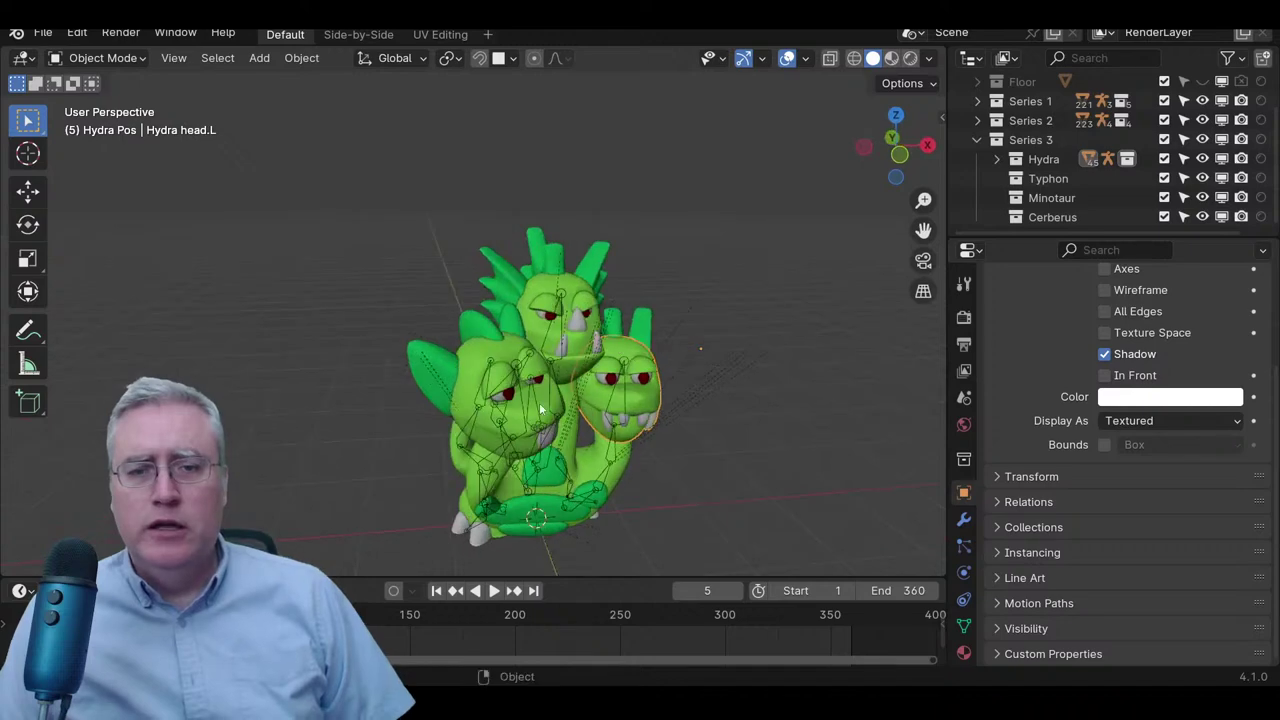
scroll(600, 395, up, 2)
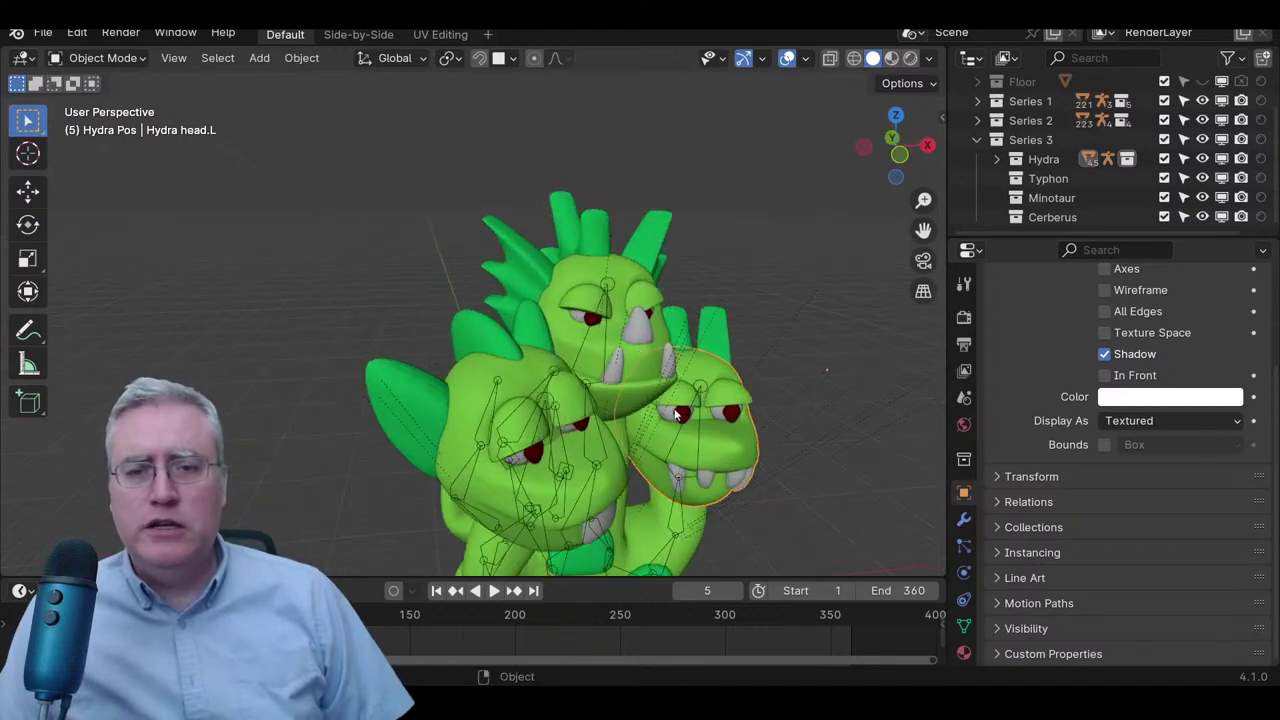
middle_drag(676, 413, 506, 356)
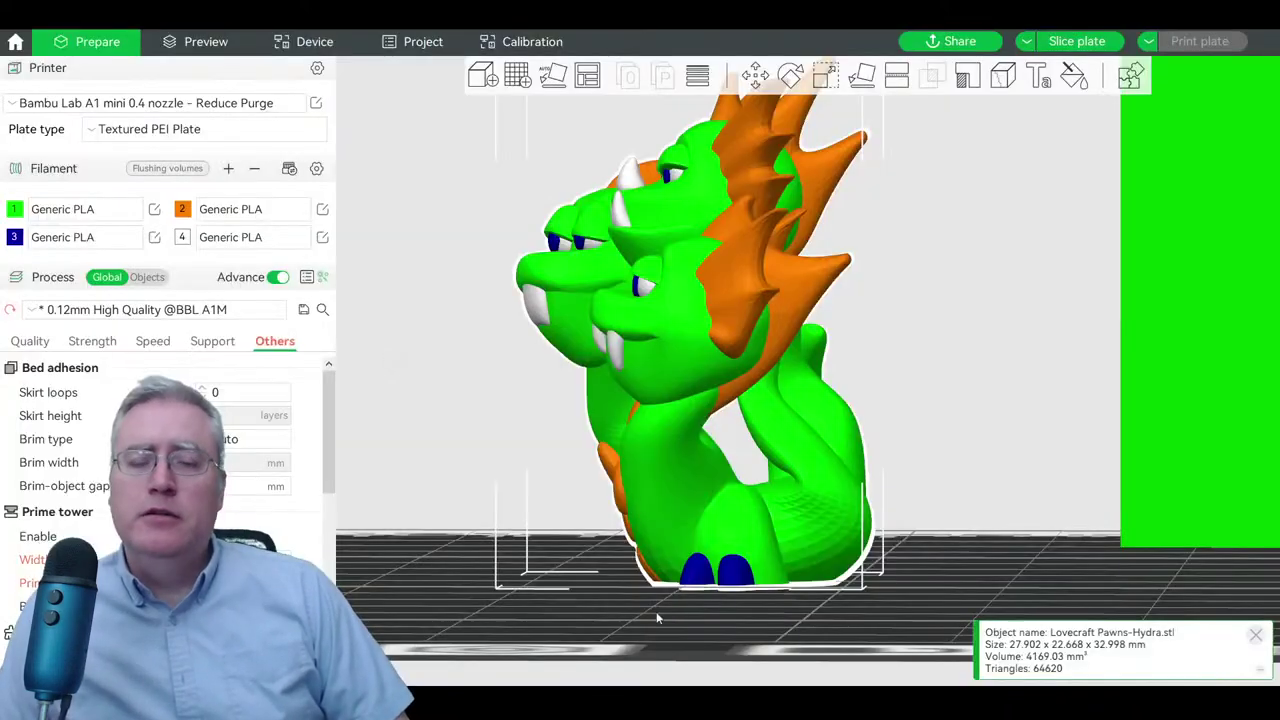
- Switch to Bambu Studio and set the color of filament 1 to light red (RGB 255, 128, 128)
click(18, 210)
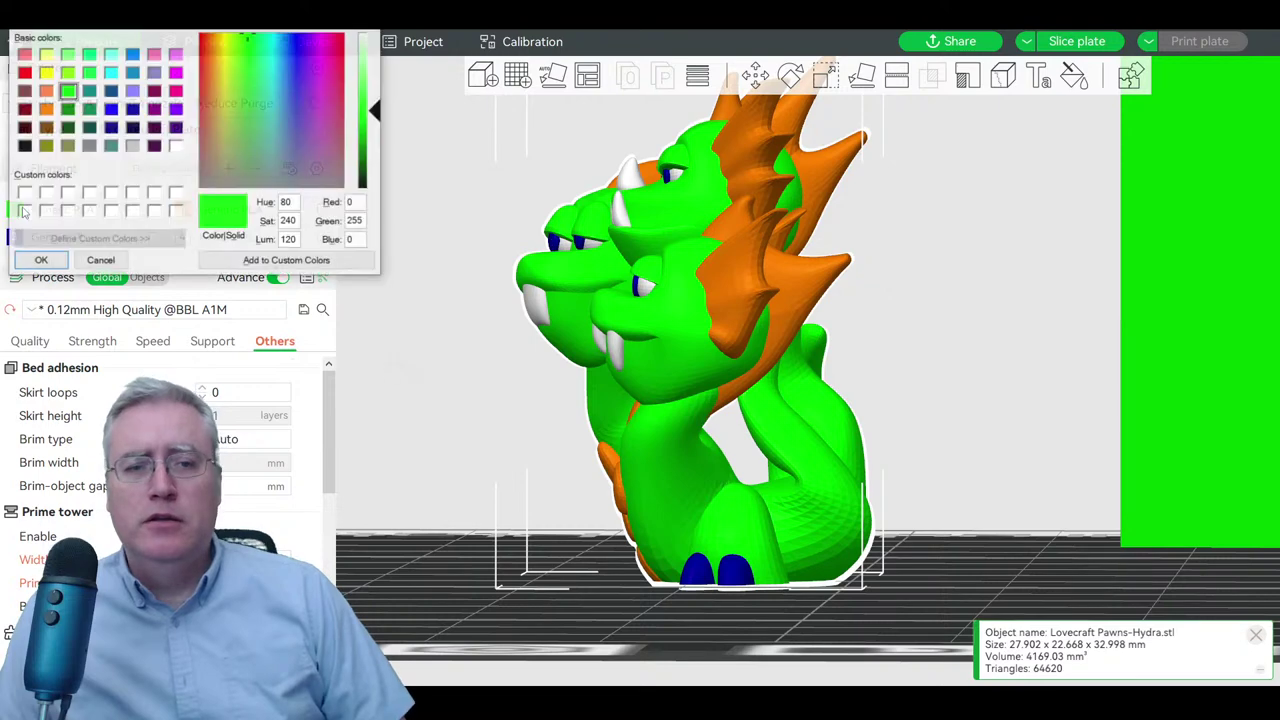
click(24, 54)
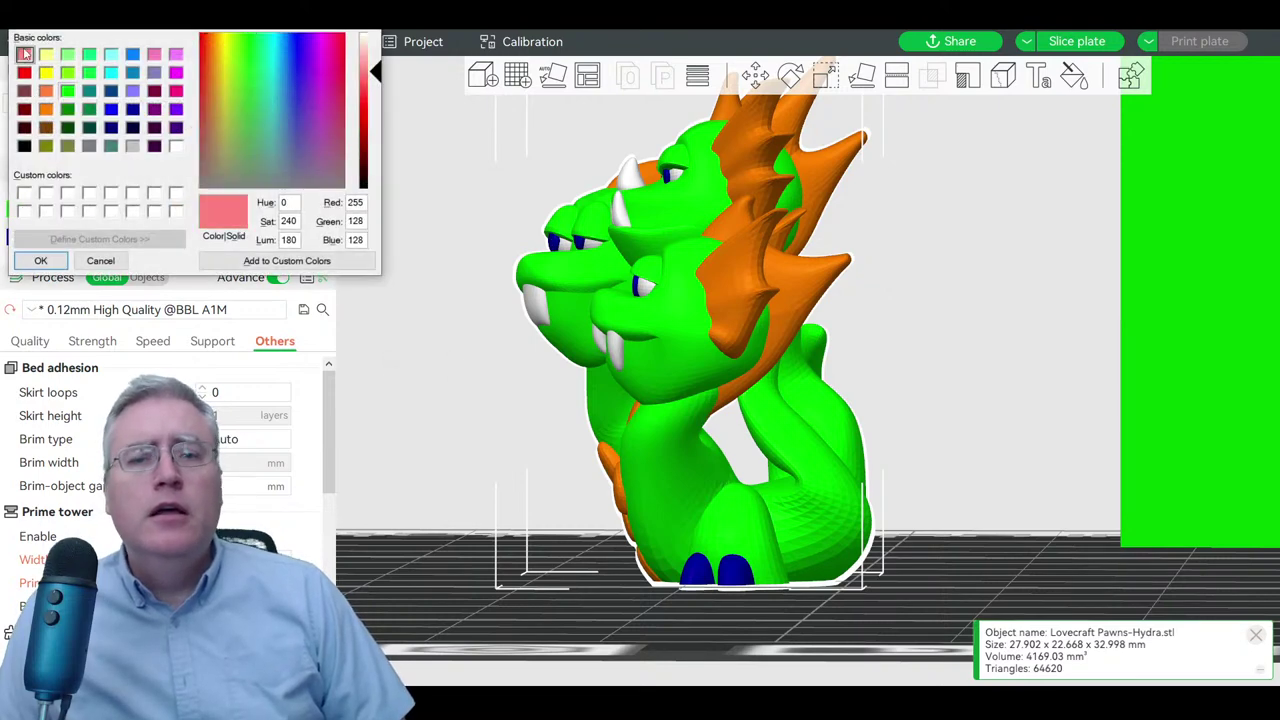
click(40, 260)
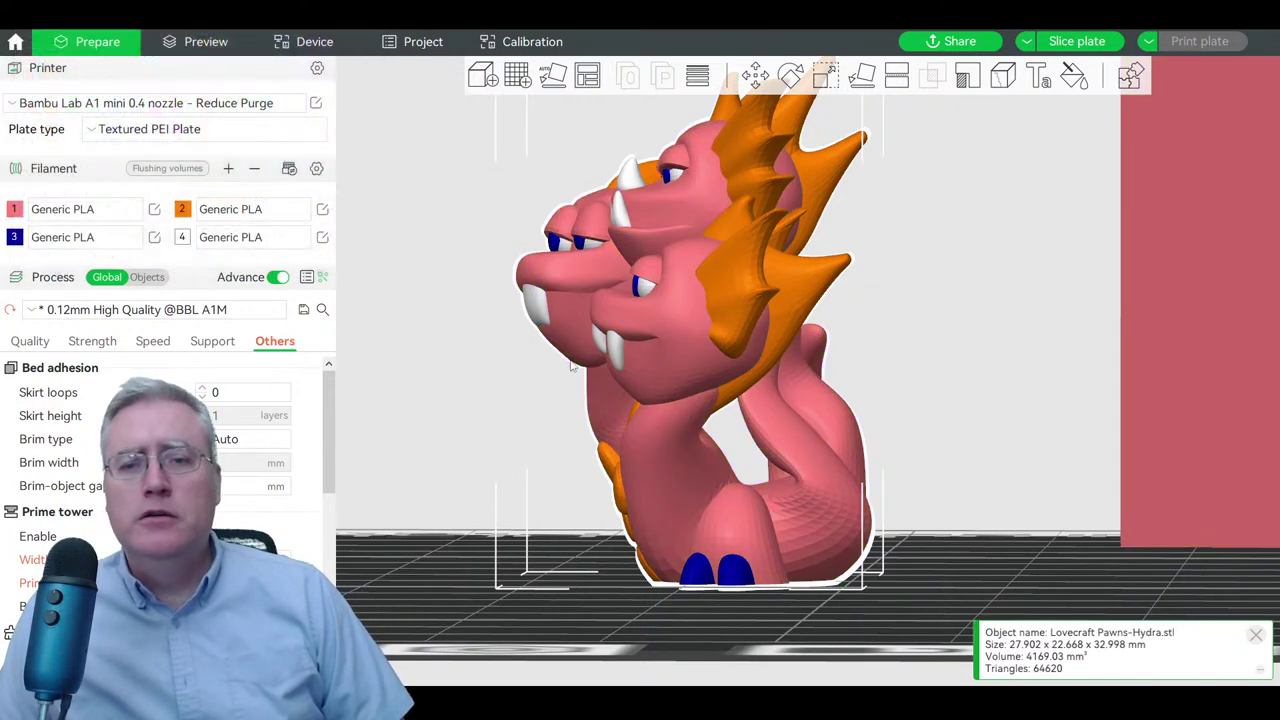
drag(514, 441, 550, 436)
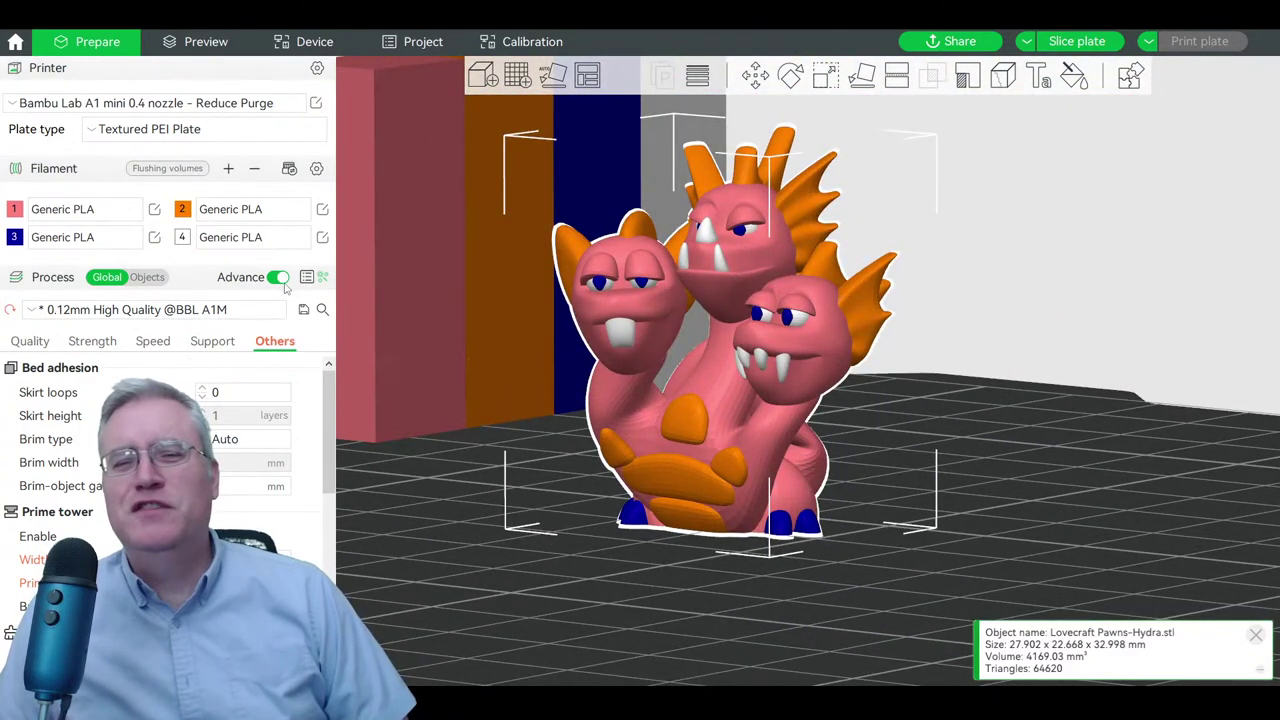
- Set the color of filament 2 to light red (RGB 255, 128, 128)
click(181, 212)
click(25, 54)
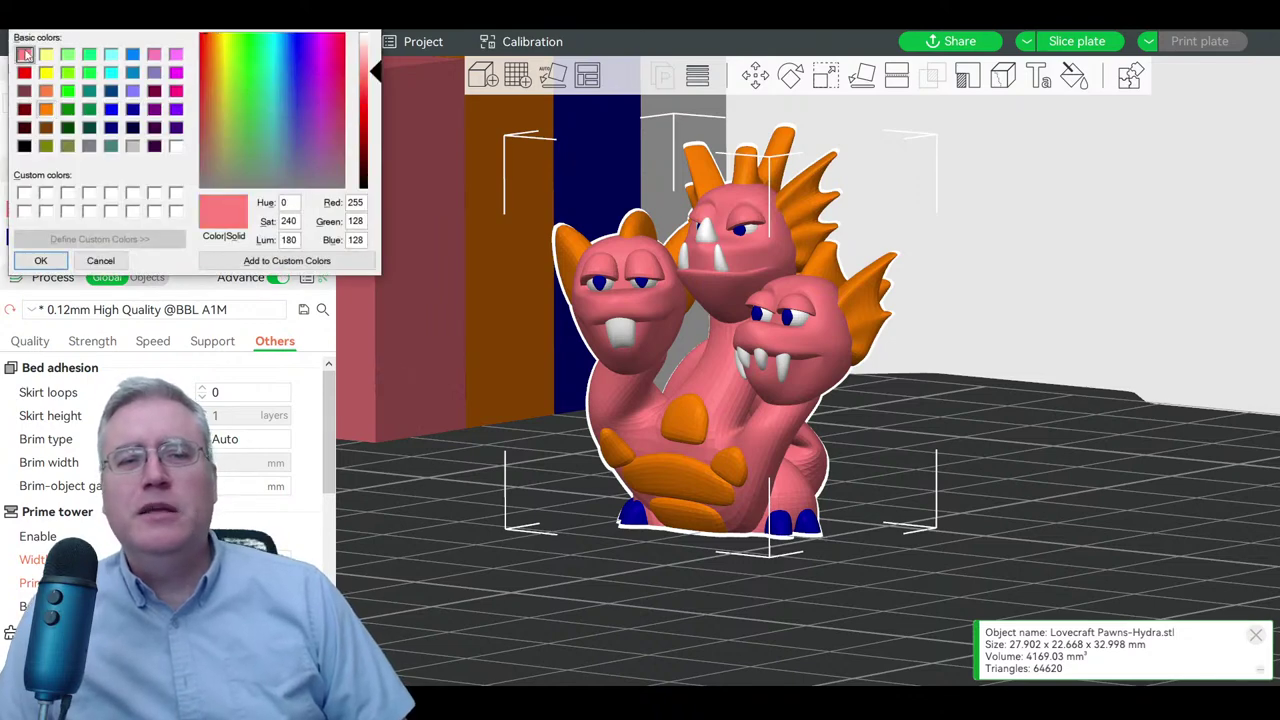
click(40, 260)
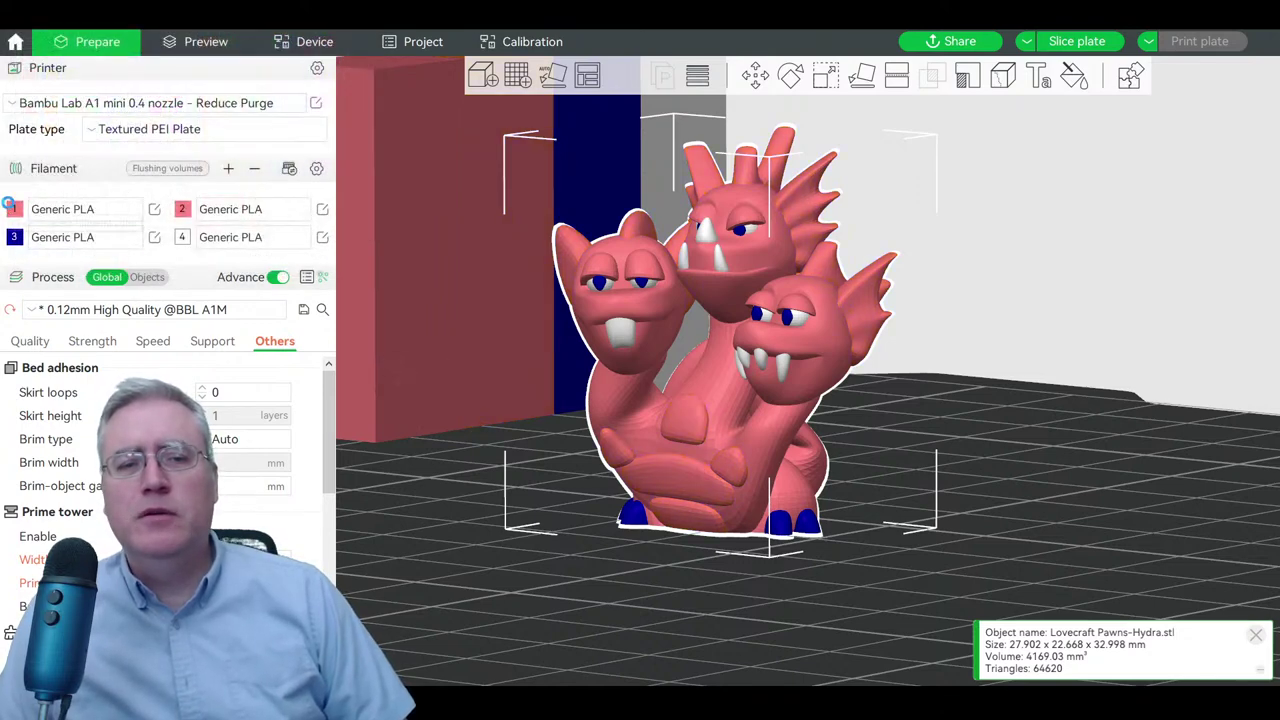
- Set the color of filament 1 to pure red (RGB 255, 0, 0)
click(8, 207)
click(24, 72)
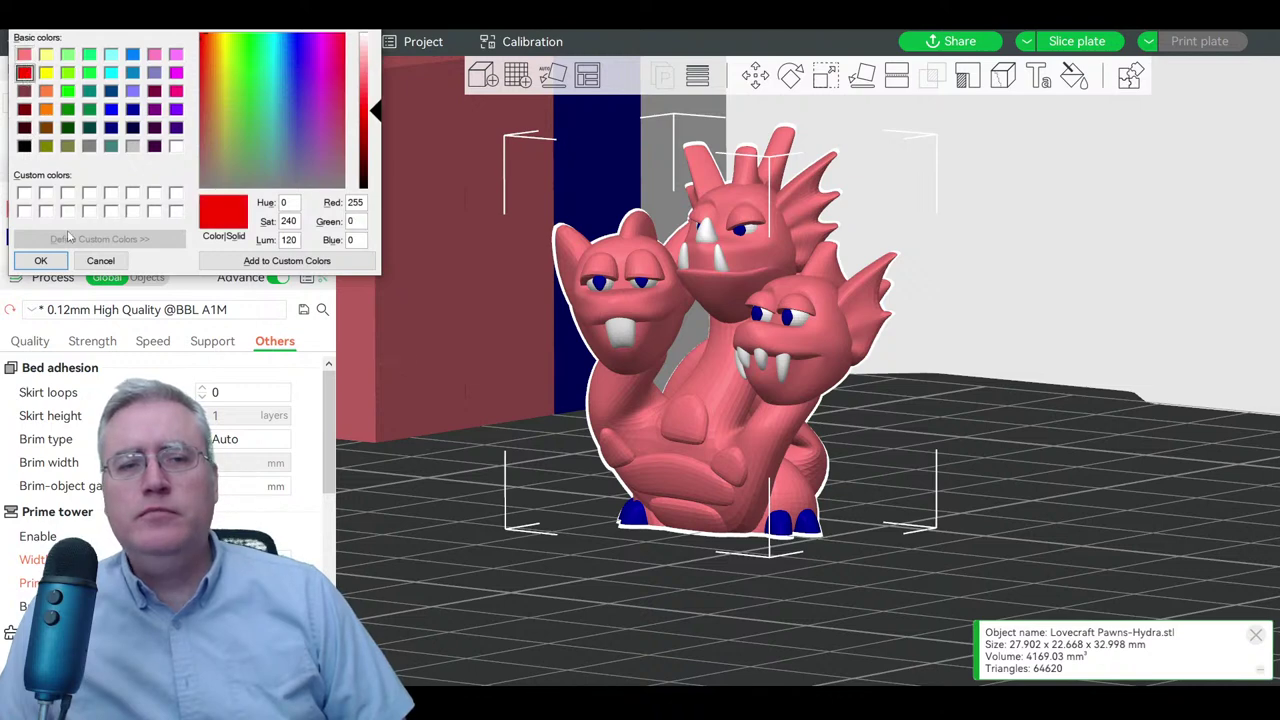
click(40, 260)
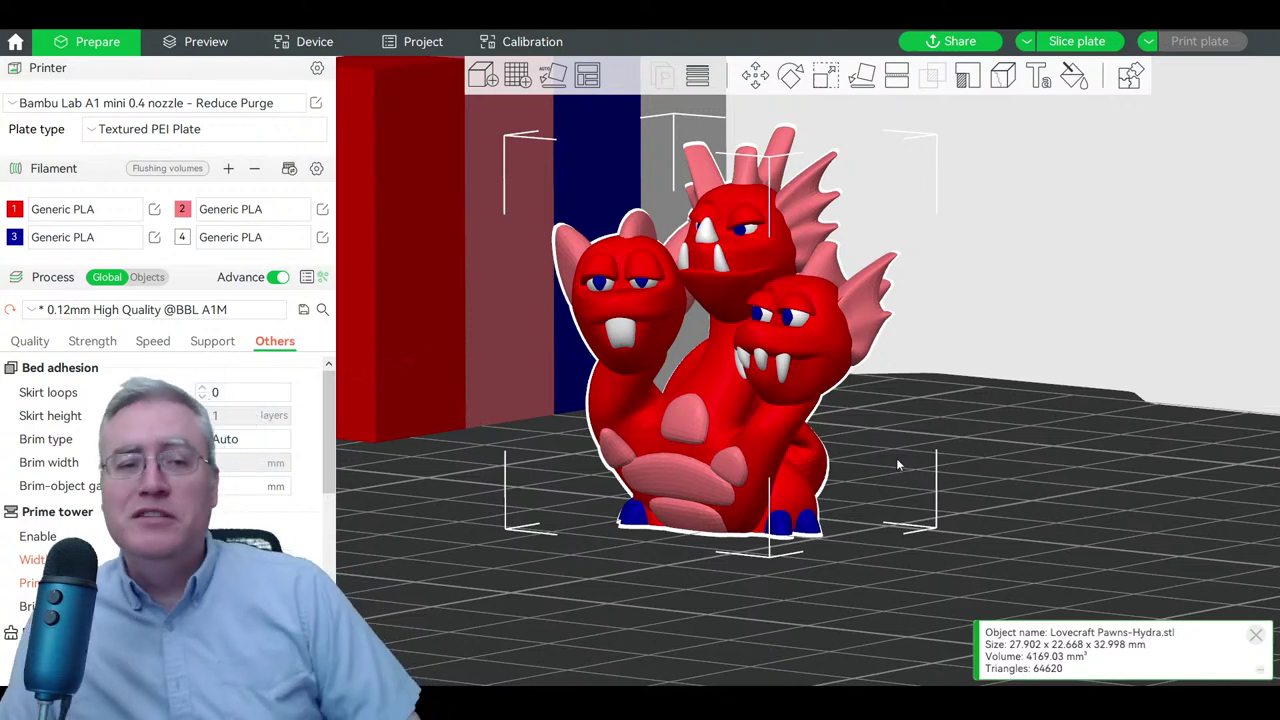
- Set the color of filament 1 to cyan (RGB 0, 255, 255) and view the hydra from the front
click(14, 209)
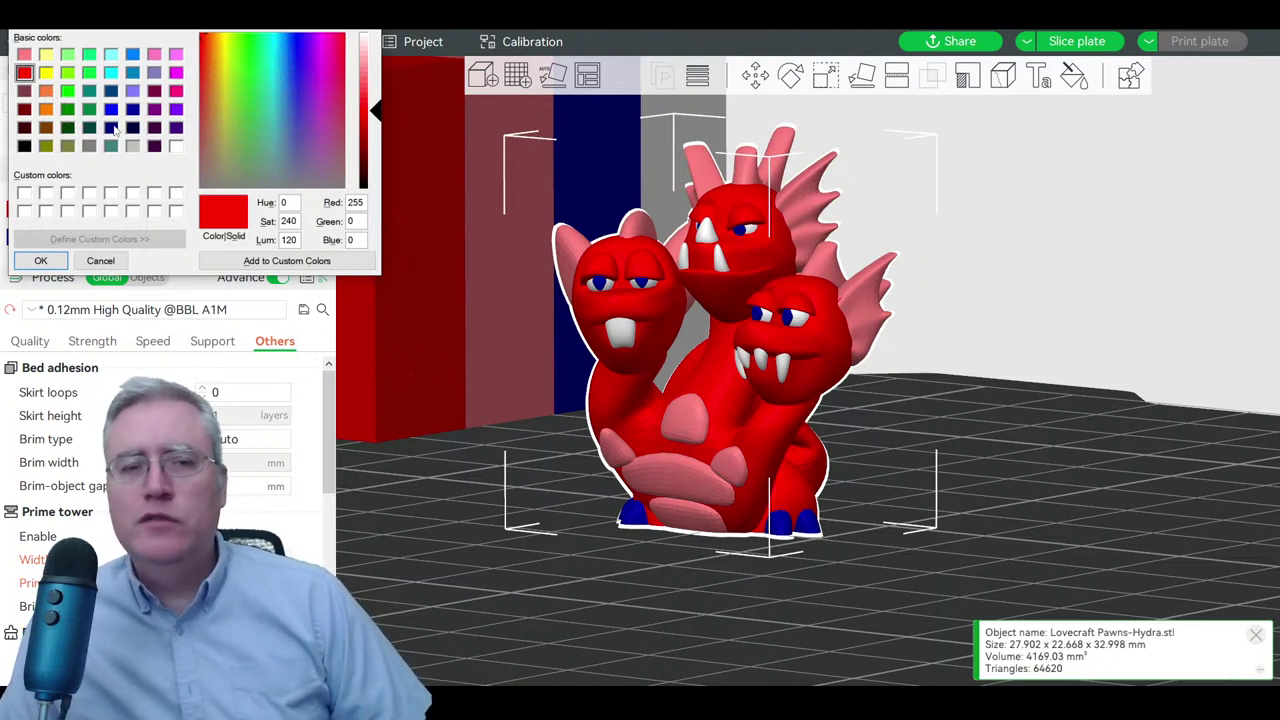
click(67, 91)
click(111, 73)
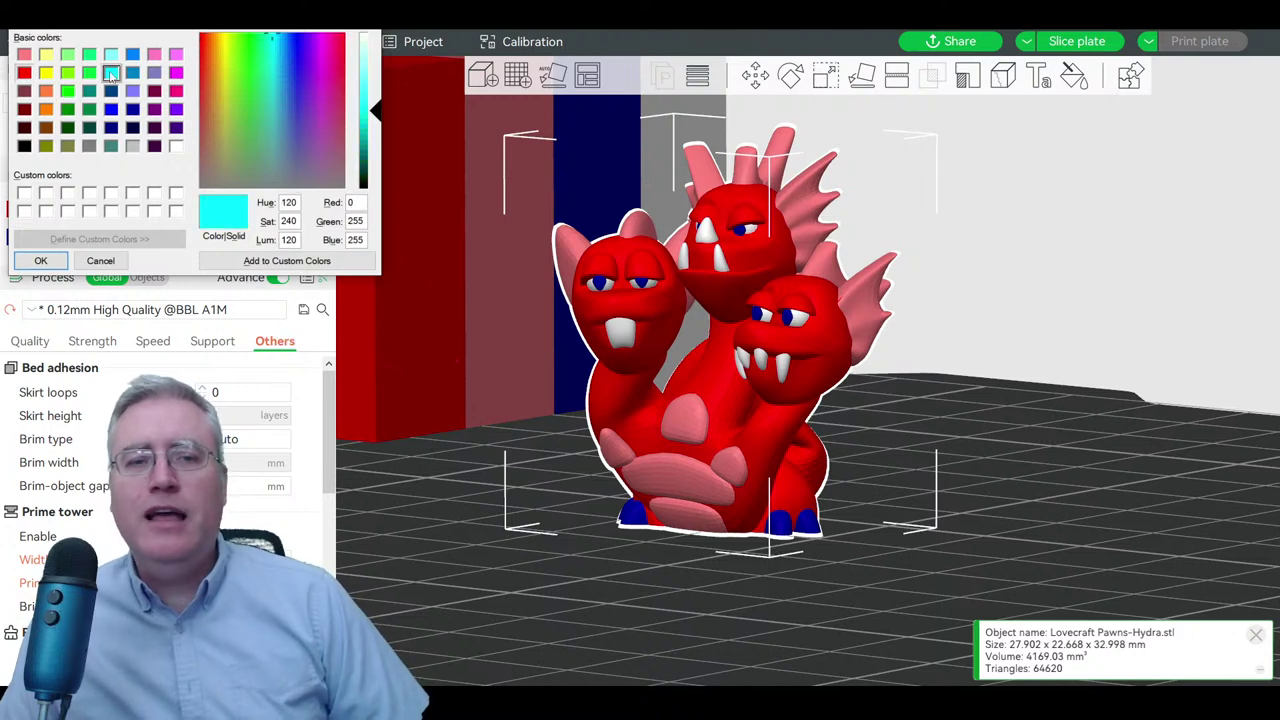
click(40, 260)
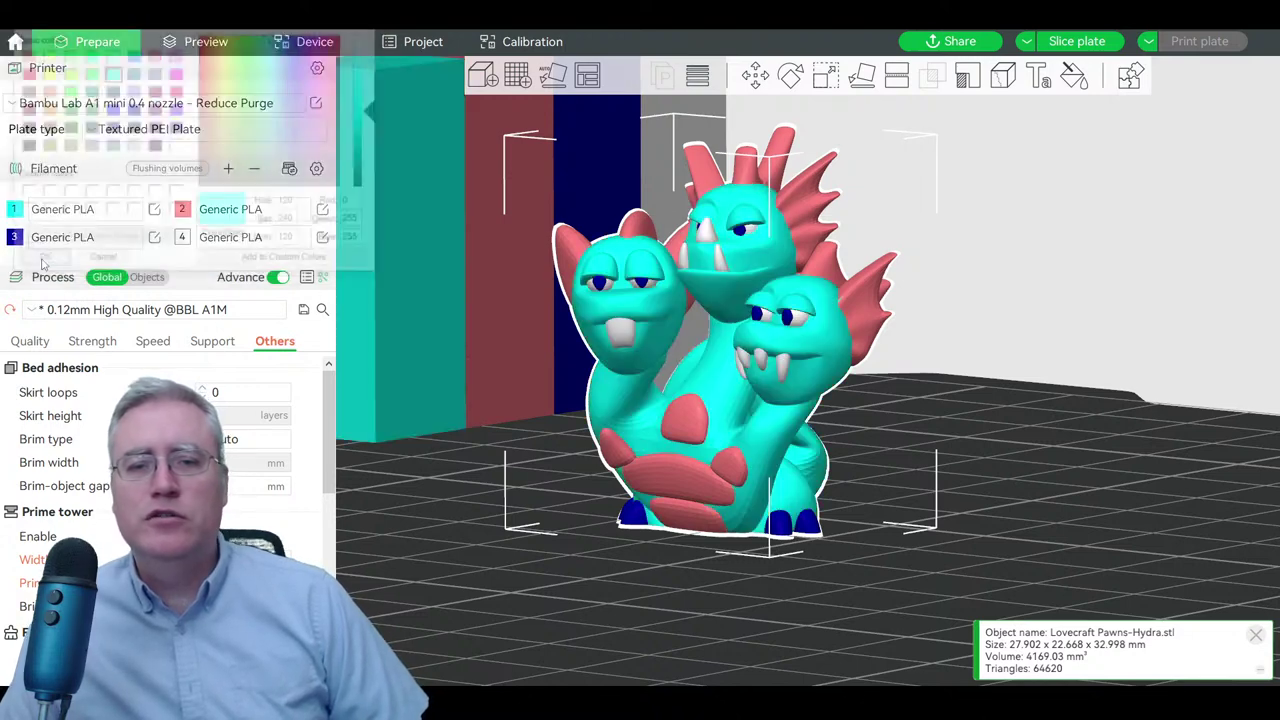
drag(587, 557, 571, 577)
scroll(778, 585, up, 2)
drag(778, 585, 588, 590)
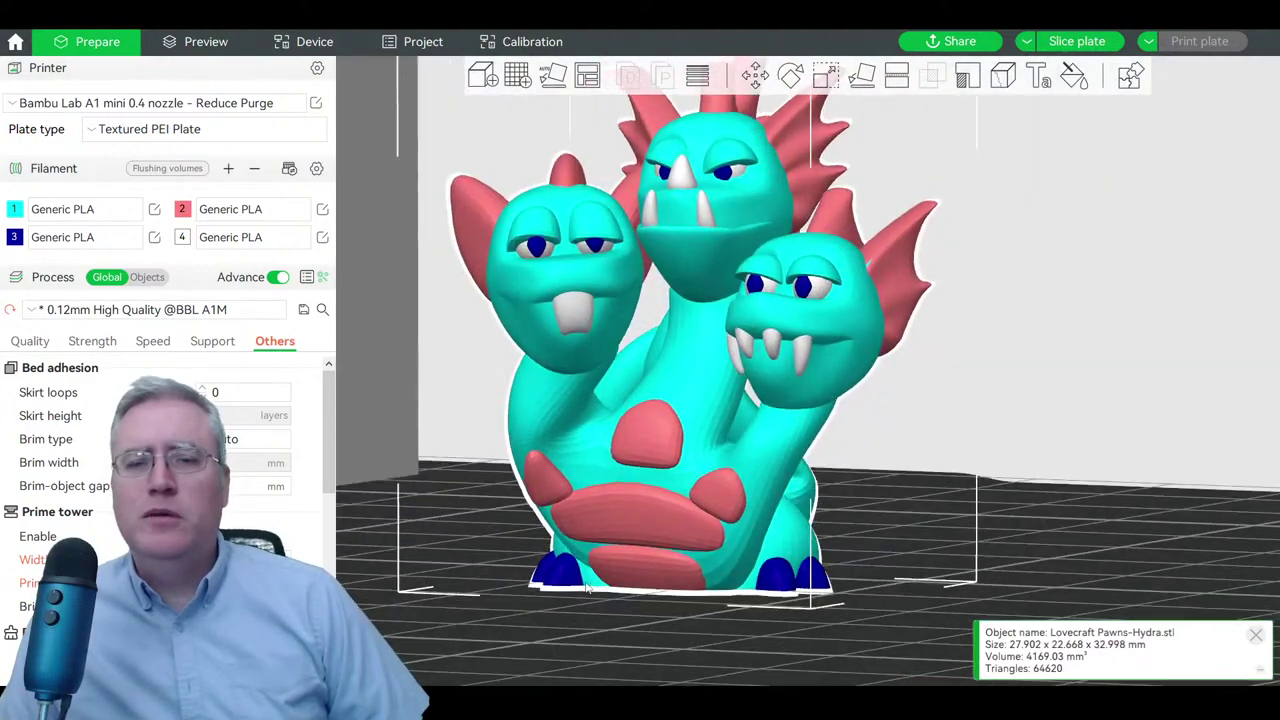
- Set the color of filament 3 to dark green (RGB 0, 128, 64)
click(14, 237)
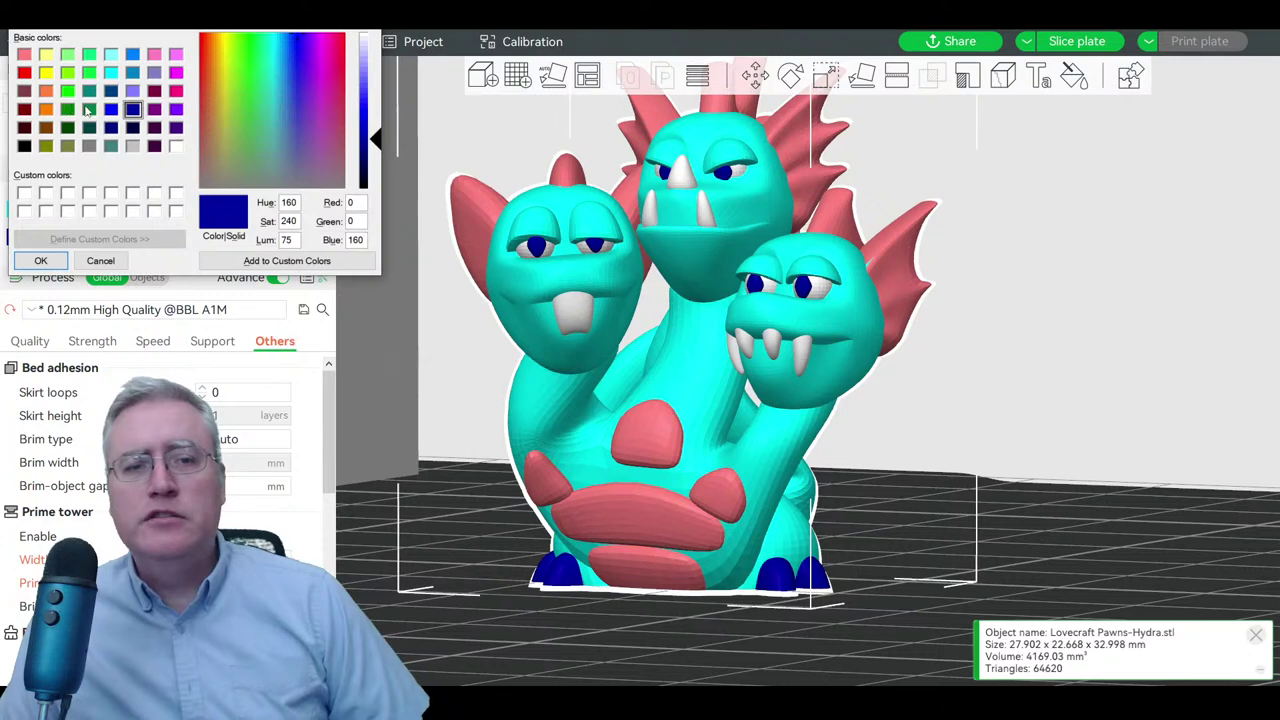
click(89, 109)
click(40, 261)
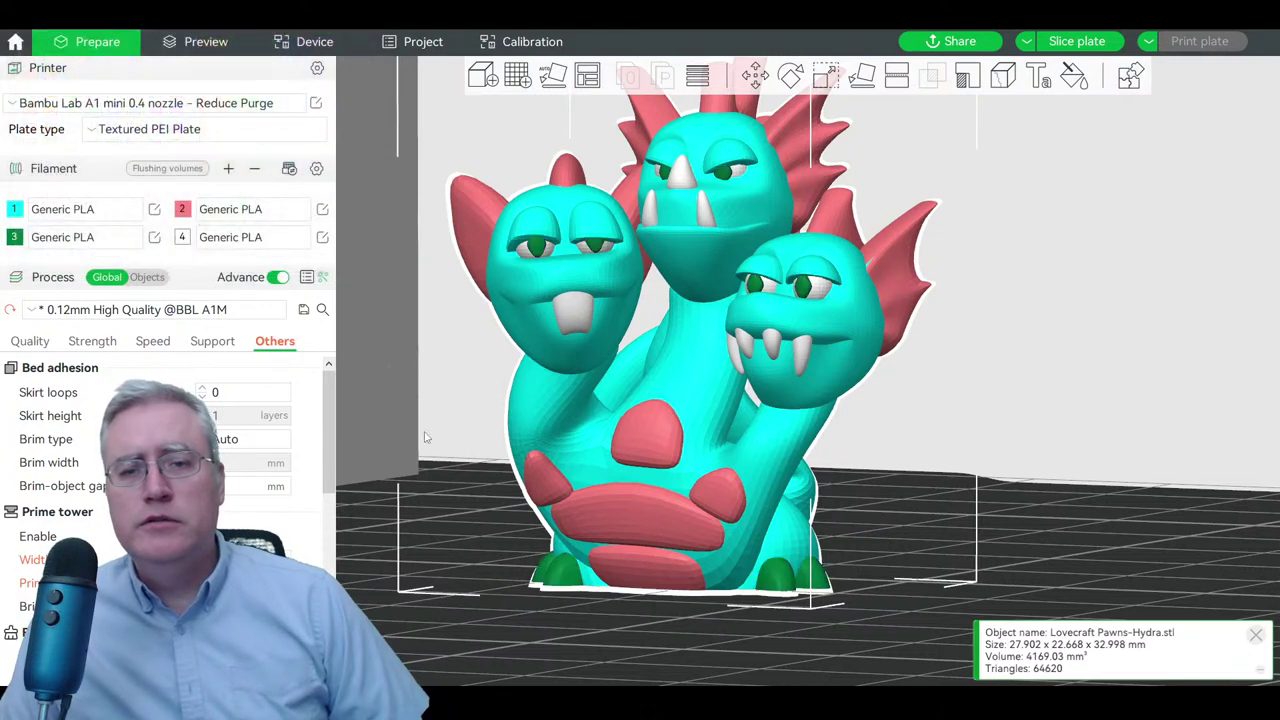
- Set the color of filament 3 to magenta pink (RGB 255, 0, 128)
click(15, 240)
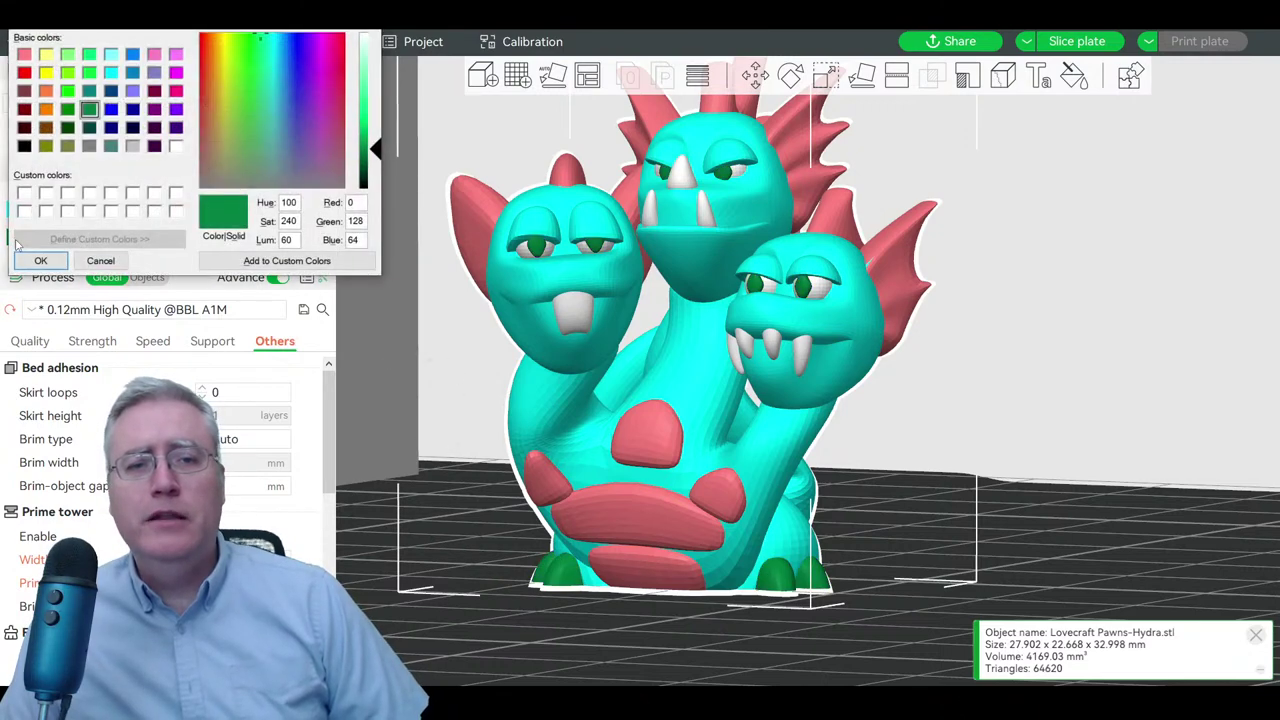
click(176, 91)
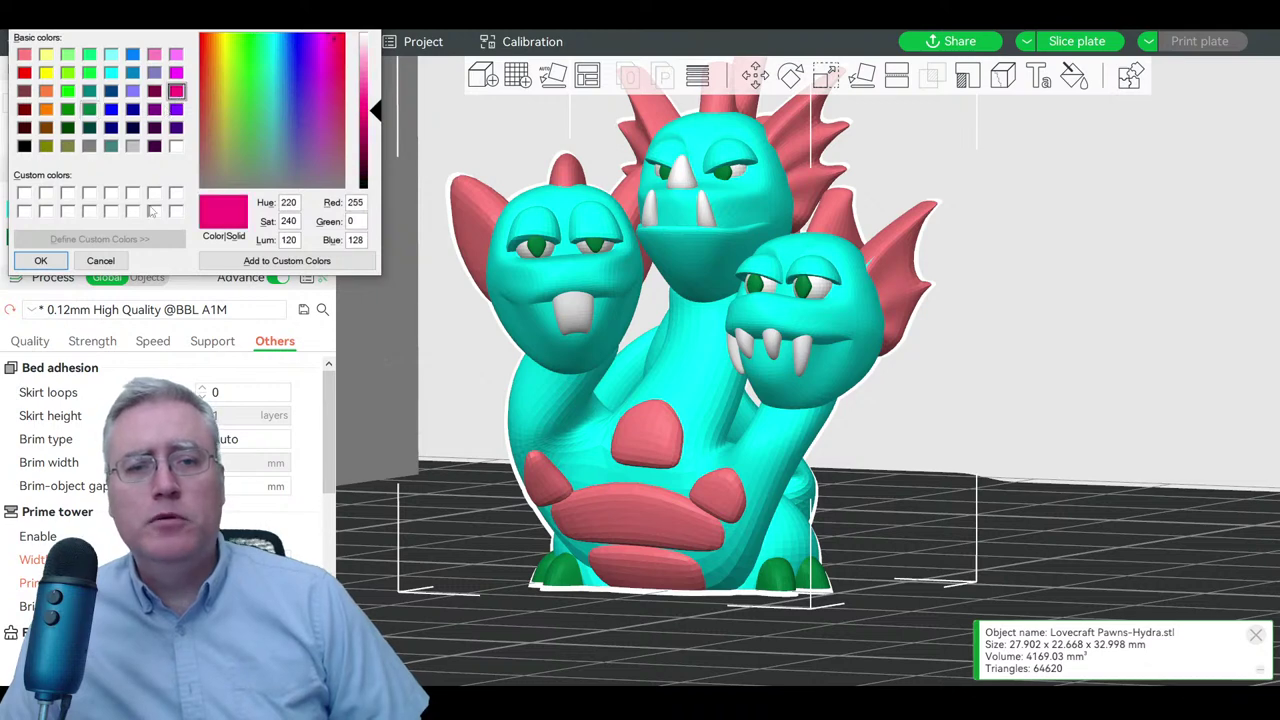
click(40, 261)
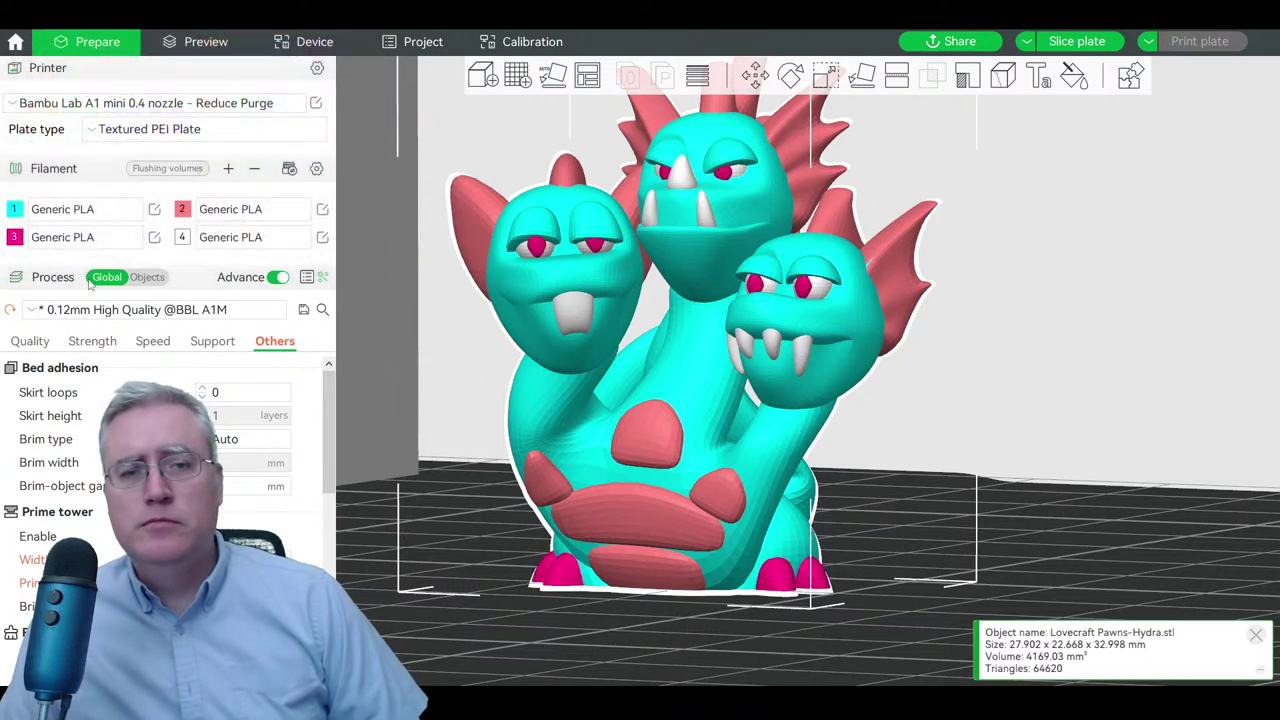
- Set the color of filament 3 to the basic purple and check the recolored hydra
click(12, 237)
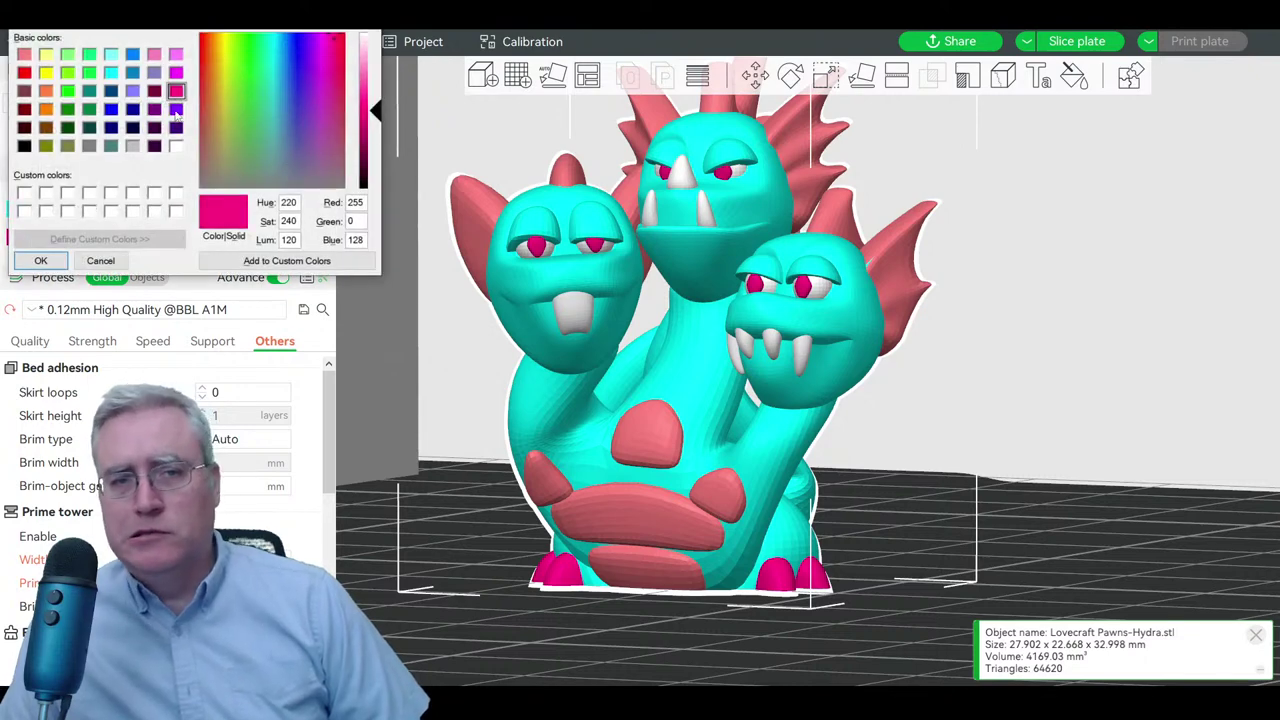
click(176, 117)
click(40, 260)
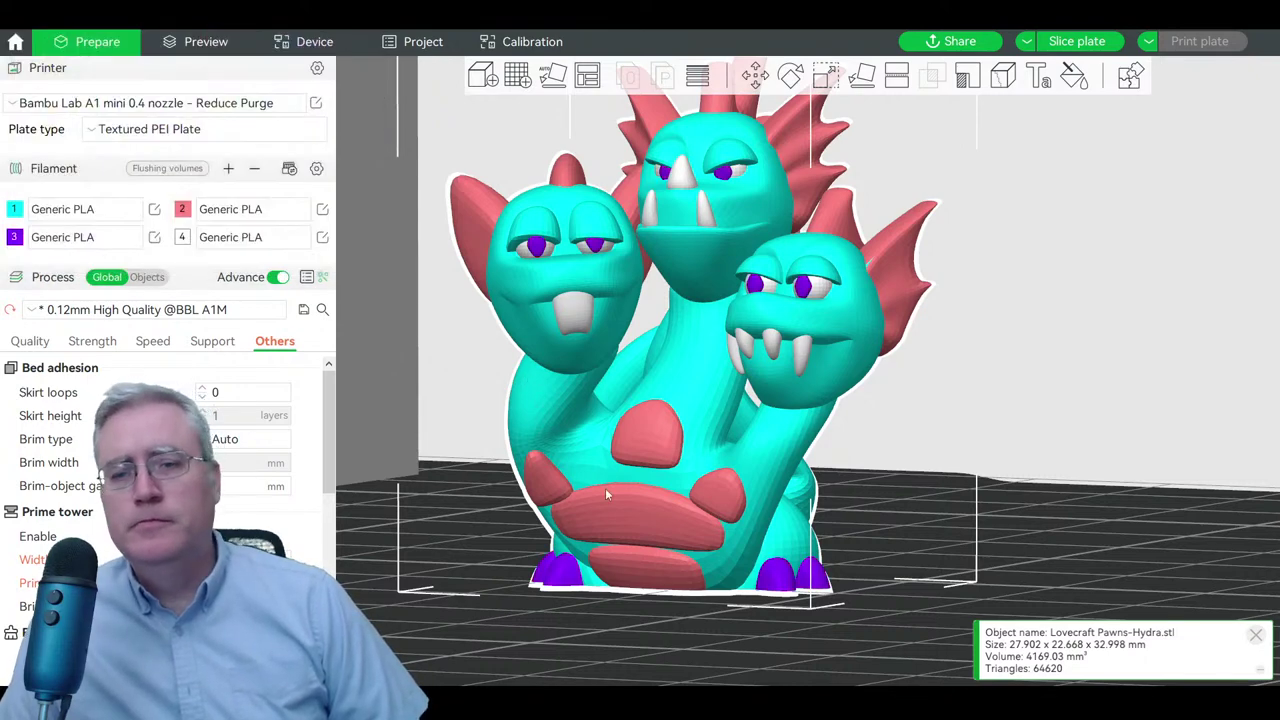
drag(605, 494, 890, 481)
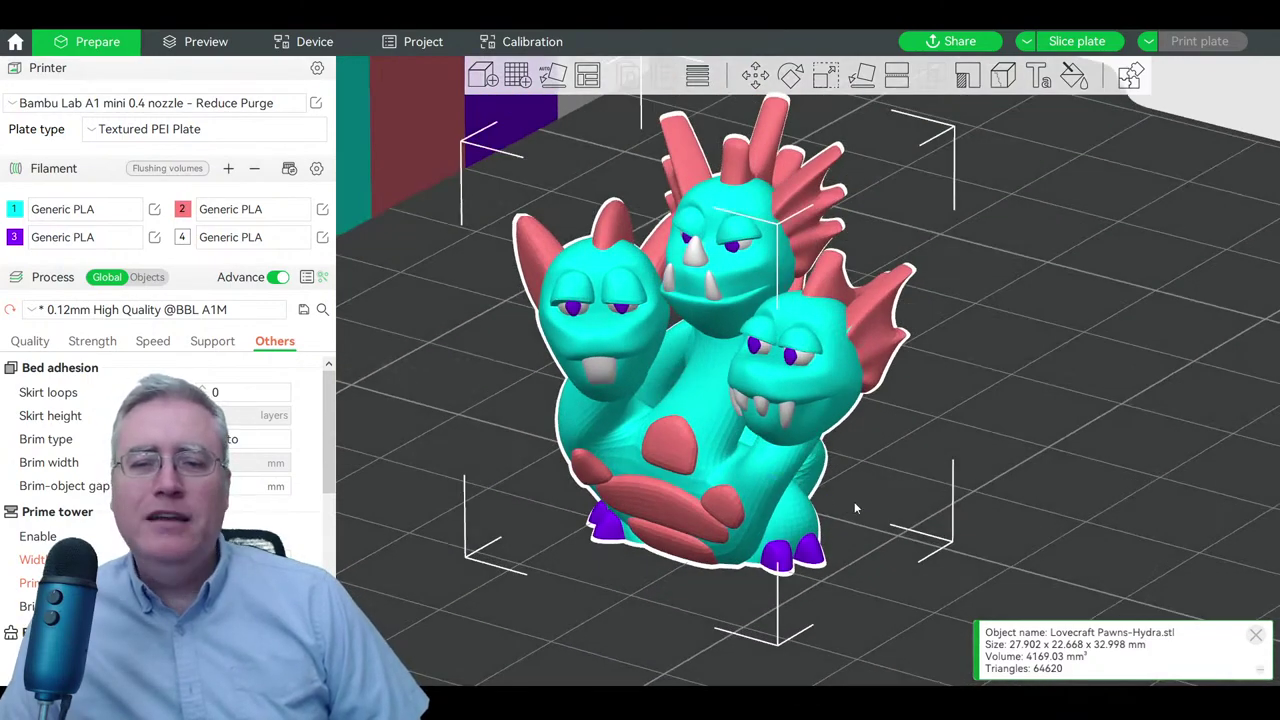
drag(854, 501, 746, 548)
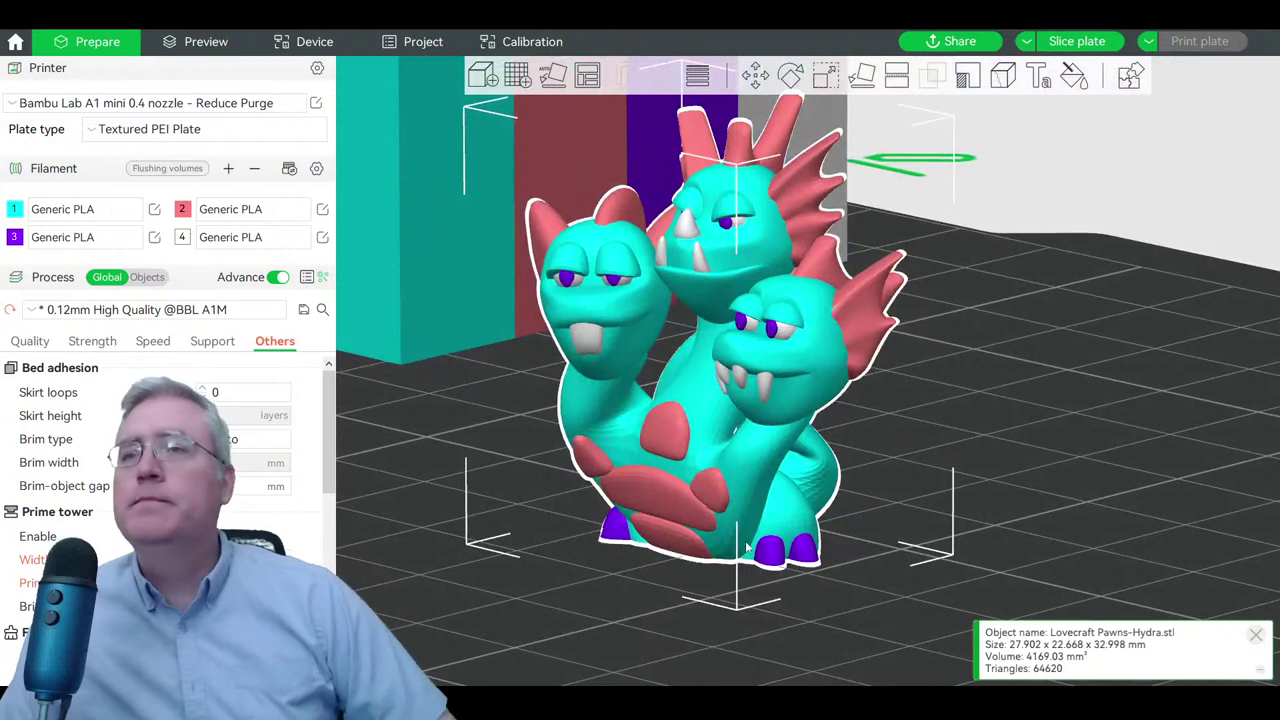
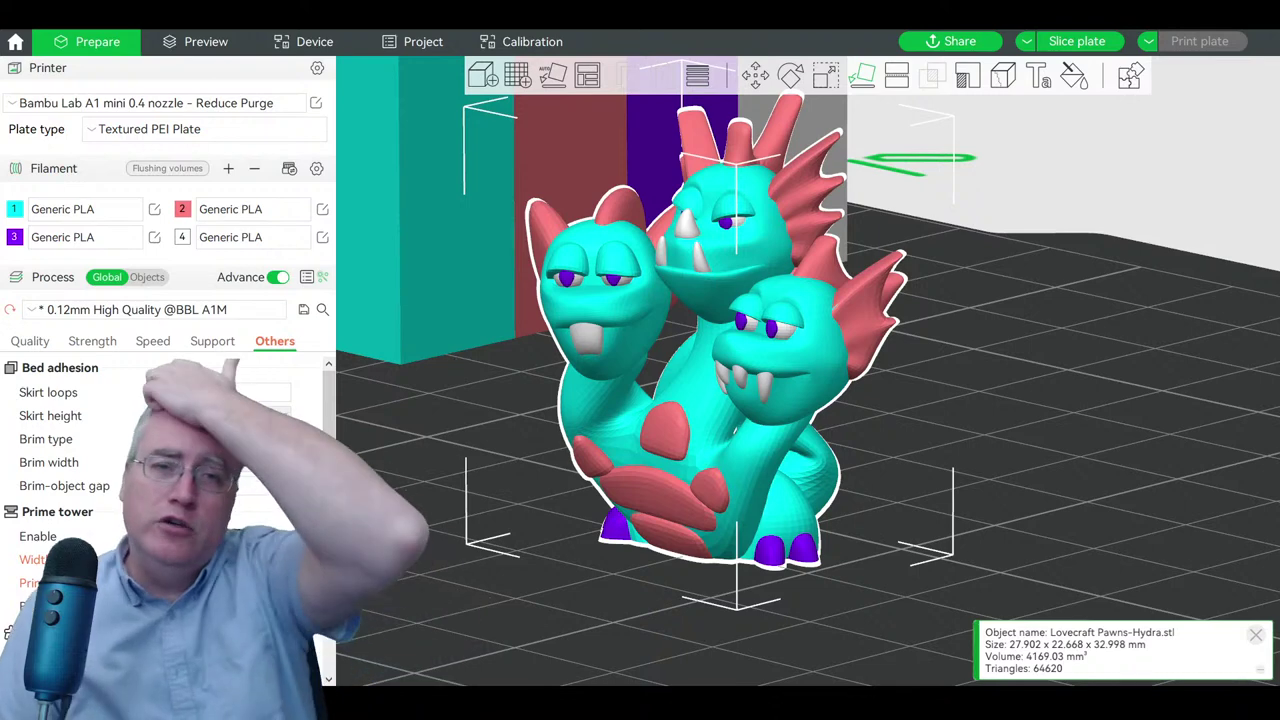
- Switch to Blender, expand the Hydra collection under Series 3 and select the Hydra mesh
click(309, 45)
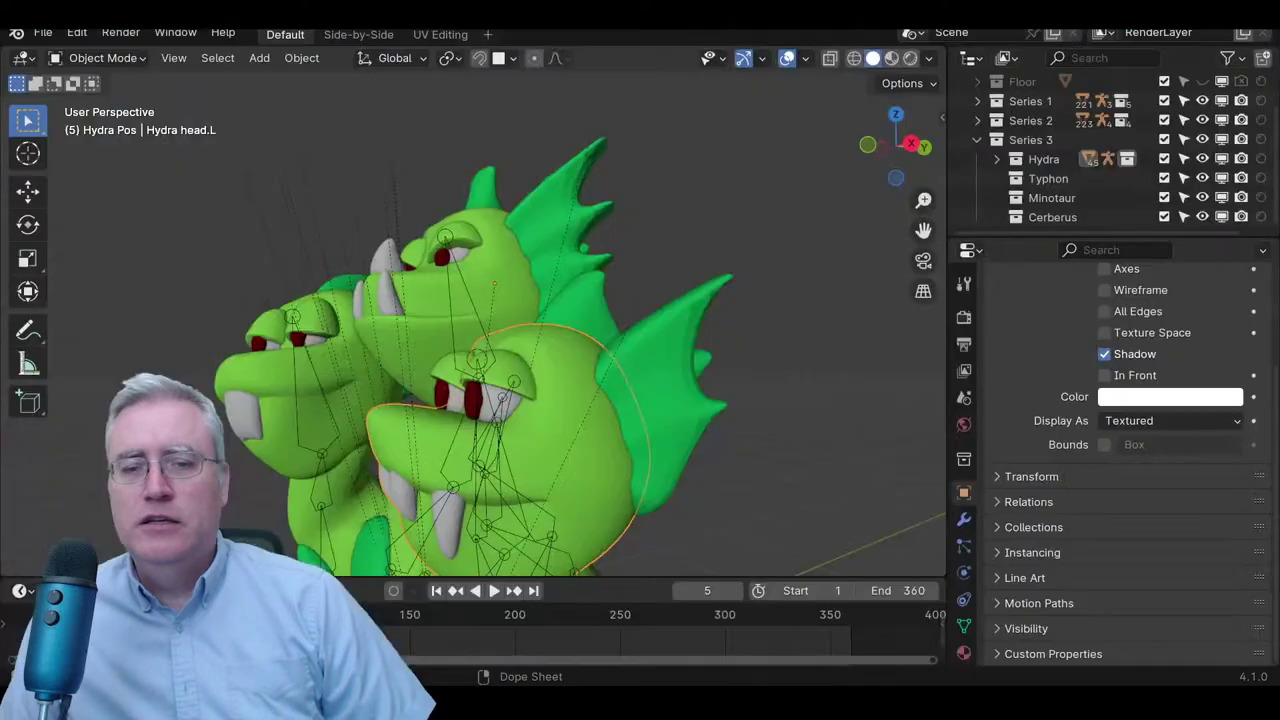
scroll(510, 292, down, 5)
middle_drag(510, 292, 644, 387)
scroll(594, 393, up, 5)
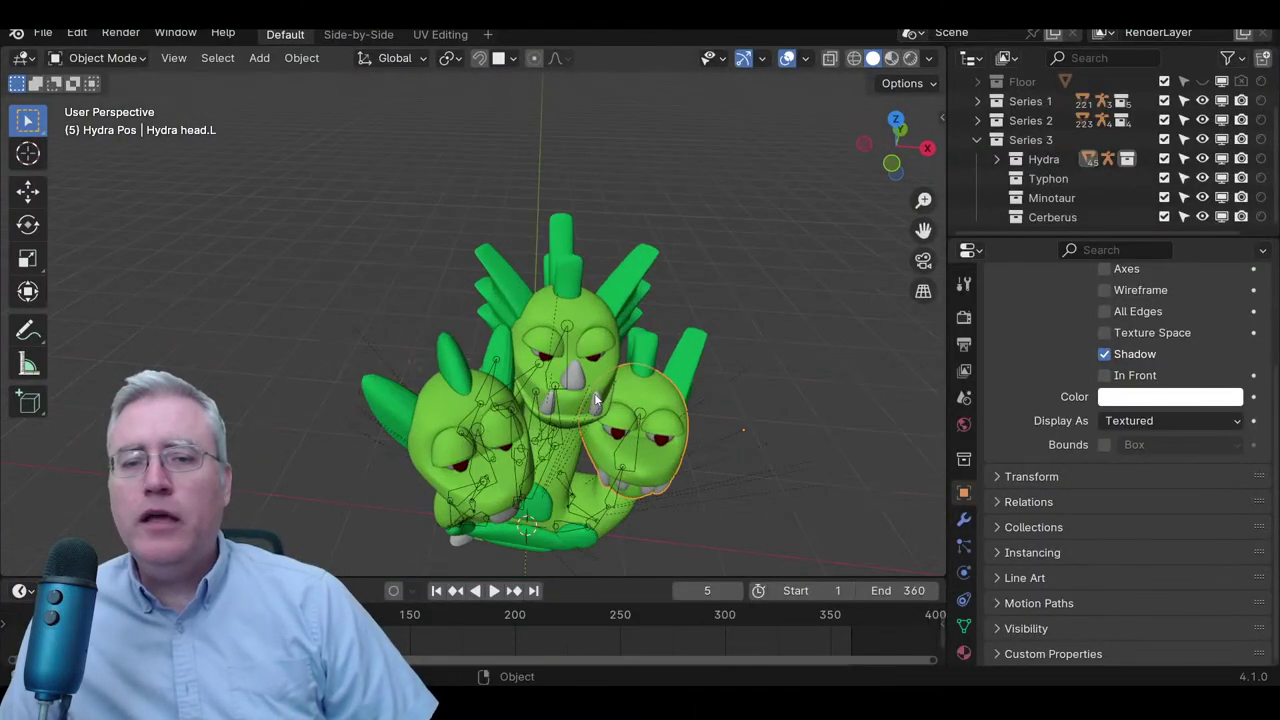
click(997, 160)
click(1060, 198)
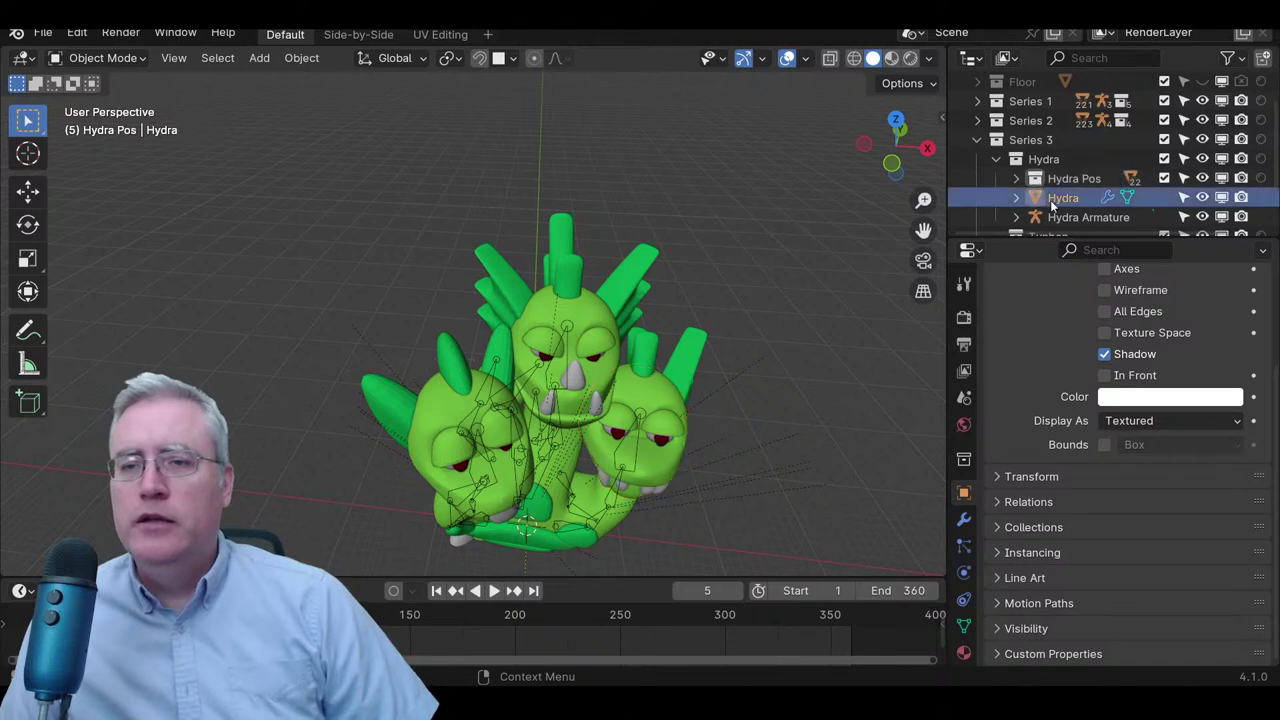
- Show the Dagon collection of Series 2, hide the Hydra collection and view the Dagon figure
click(977, 120)
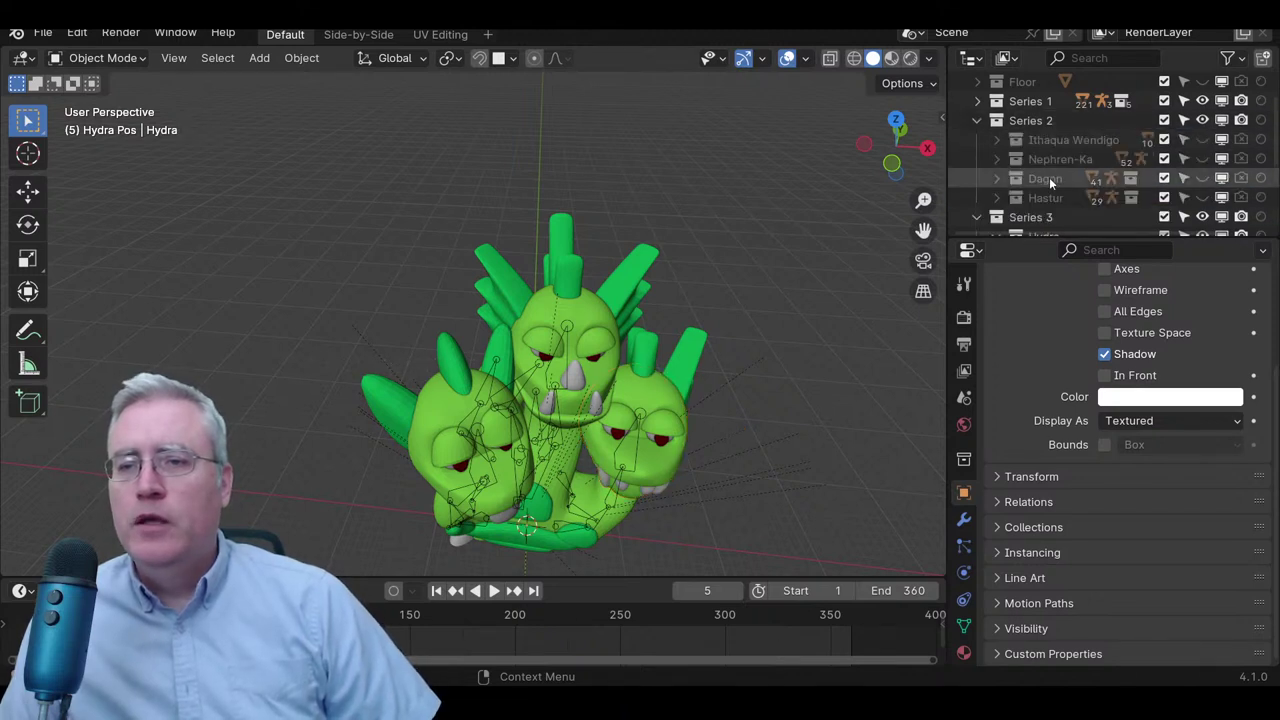
click(1202, 178)
scroll(1132, 208, down, 4)
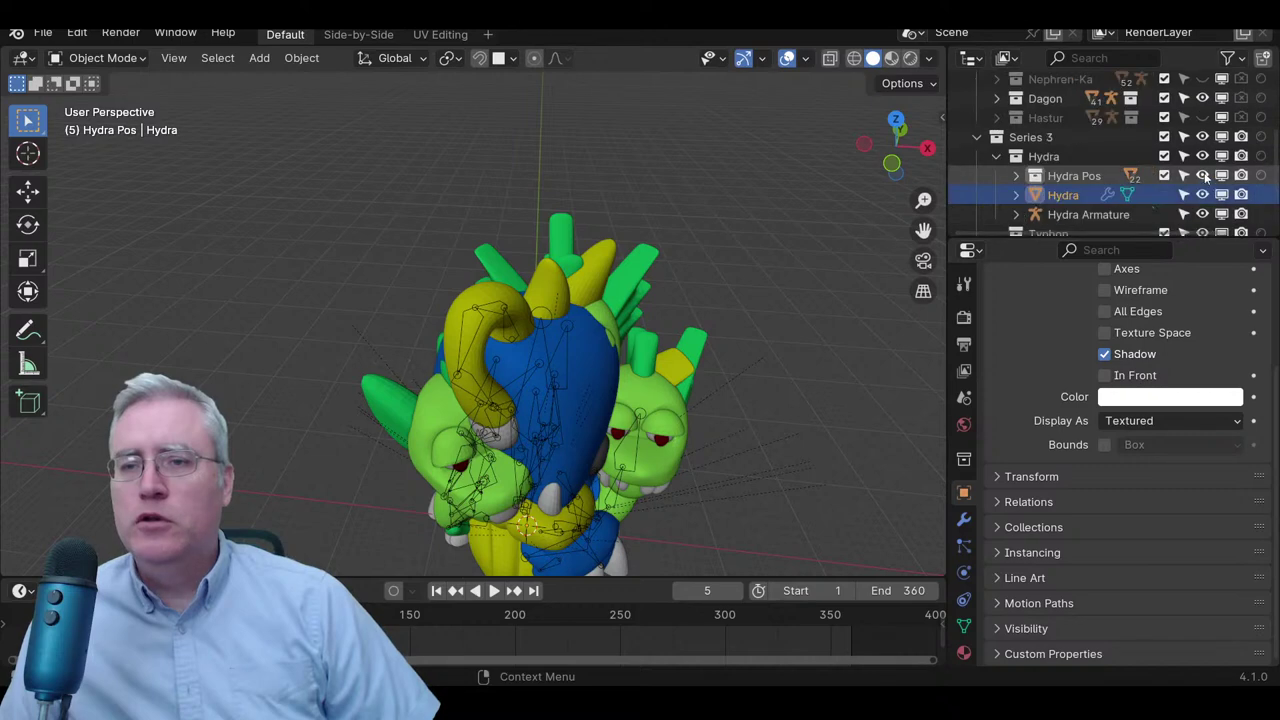
click(1200, 158)
middle_drag(792, 414, 706, 371)
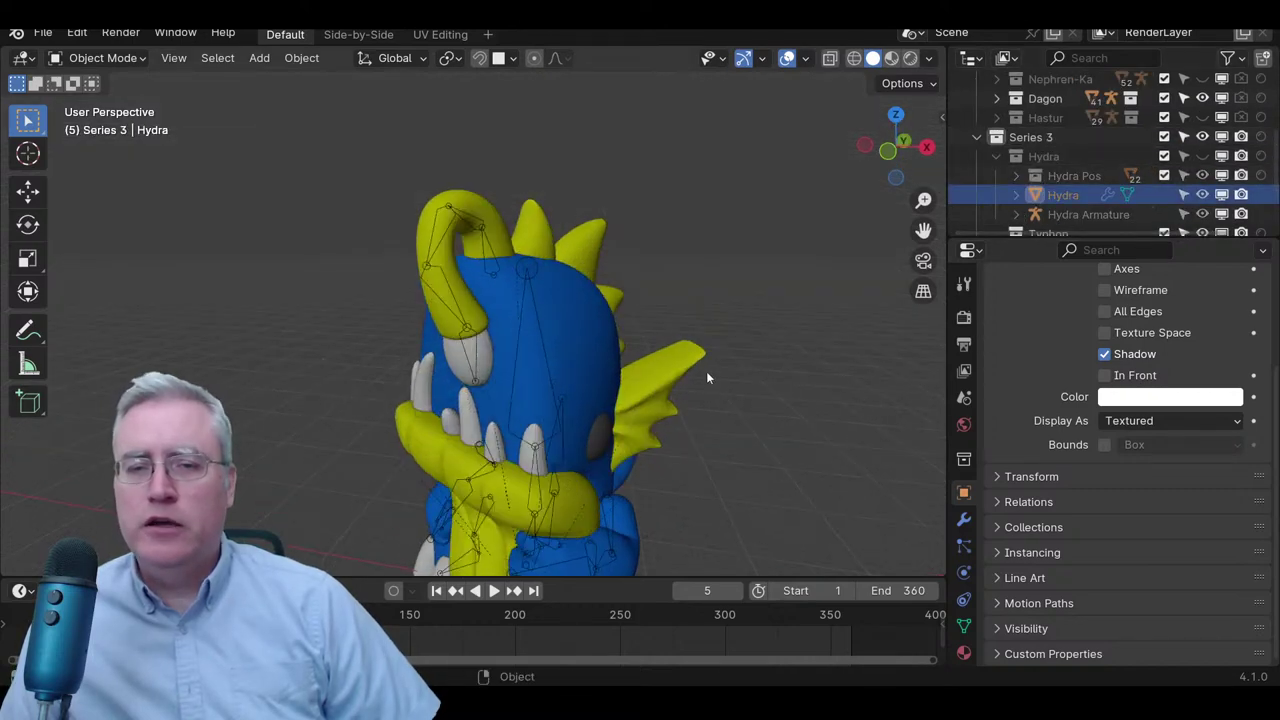
scroll(633, 386, up, 2)
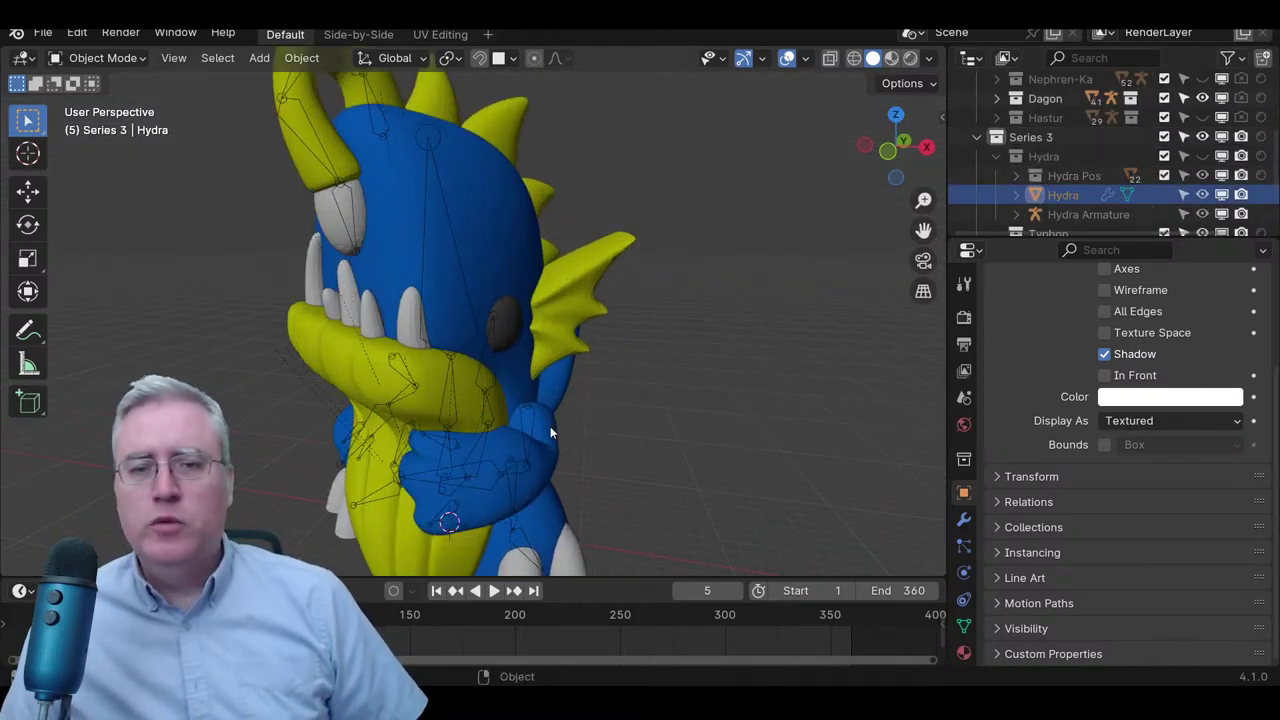
scroll(550, 426, down, 4)
middle_drag(527, 467, 553, 465)
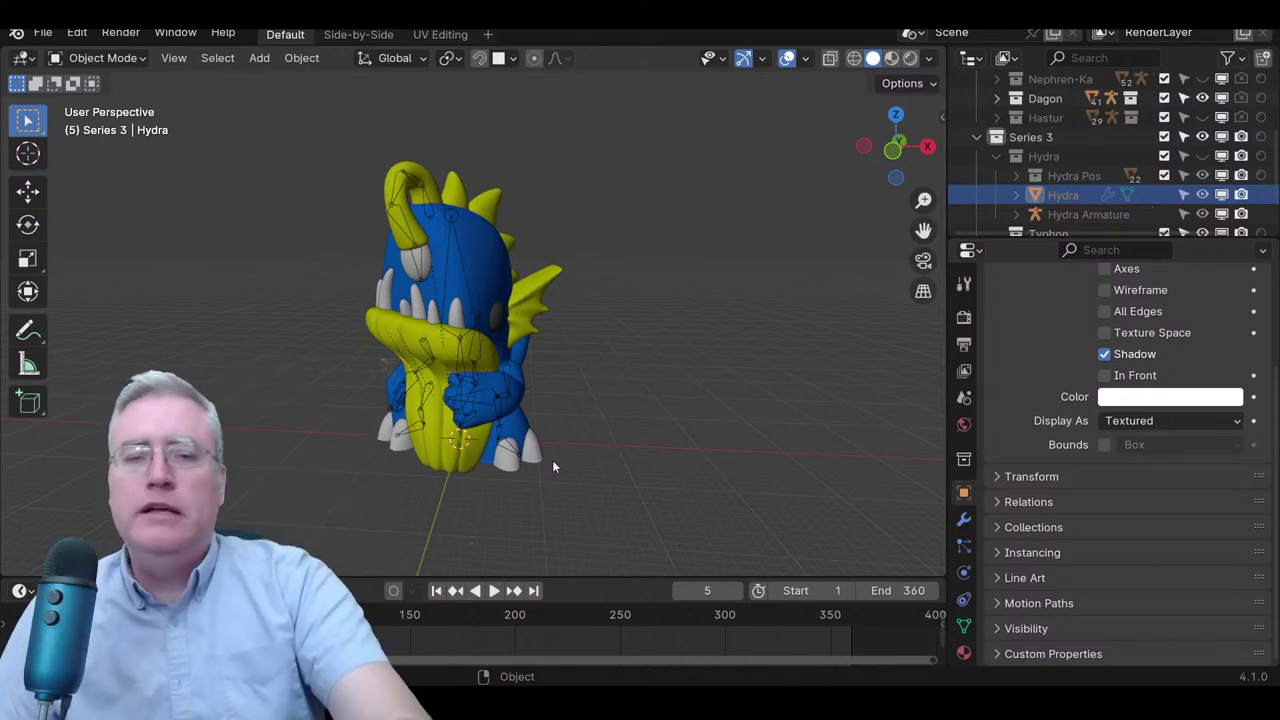
- Examine the Dagon figure from its front and both sides
middle_drag(552, 460, 502, 392)
scroll(598, 451, up, 2)
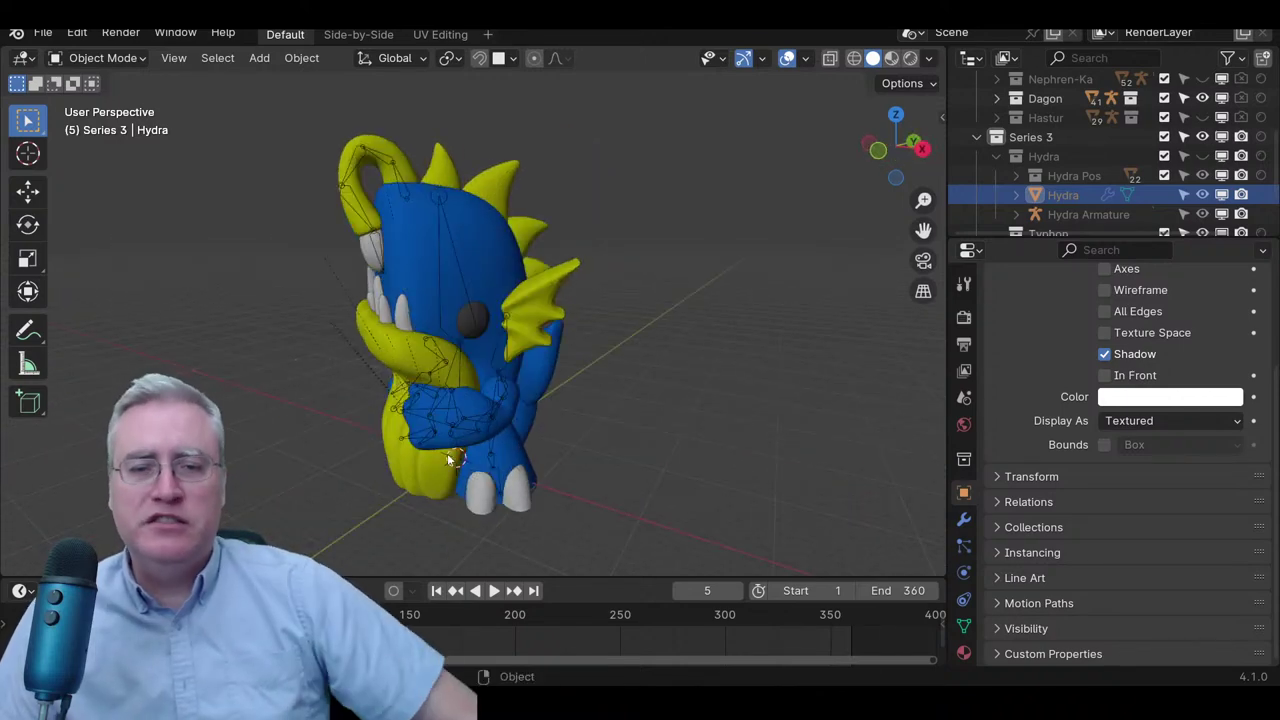
middle_drag(452, 458, 484, 385)
middle_drag(391, 395, 579, 454)
scroll(579, 454, down, 4)
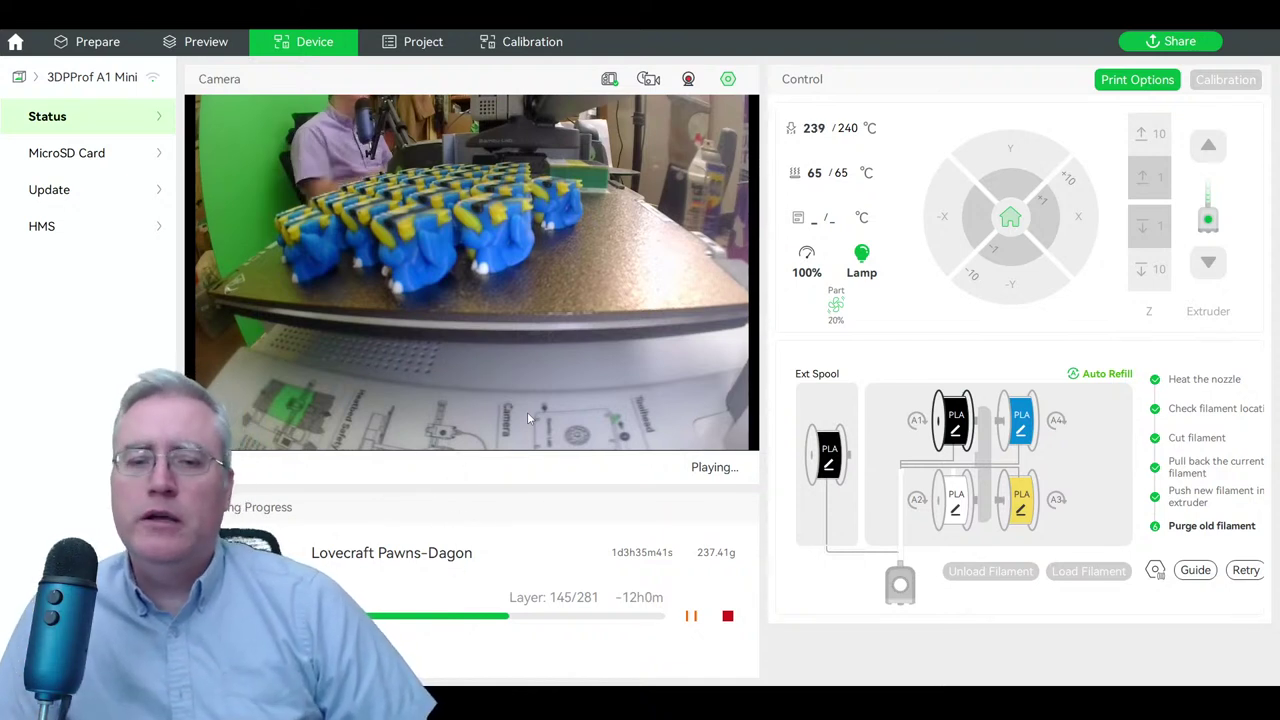
- Switch to Bambu Studio, return to the hydra's preparation view and set the color of filament 3 to red (RGB 255, 0, 0)
click(97, 41)
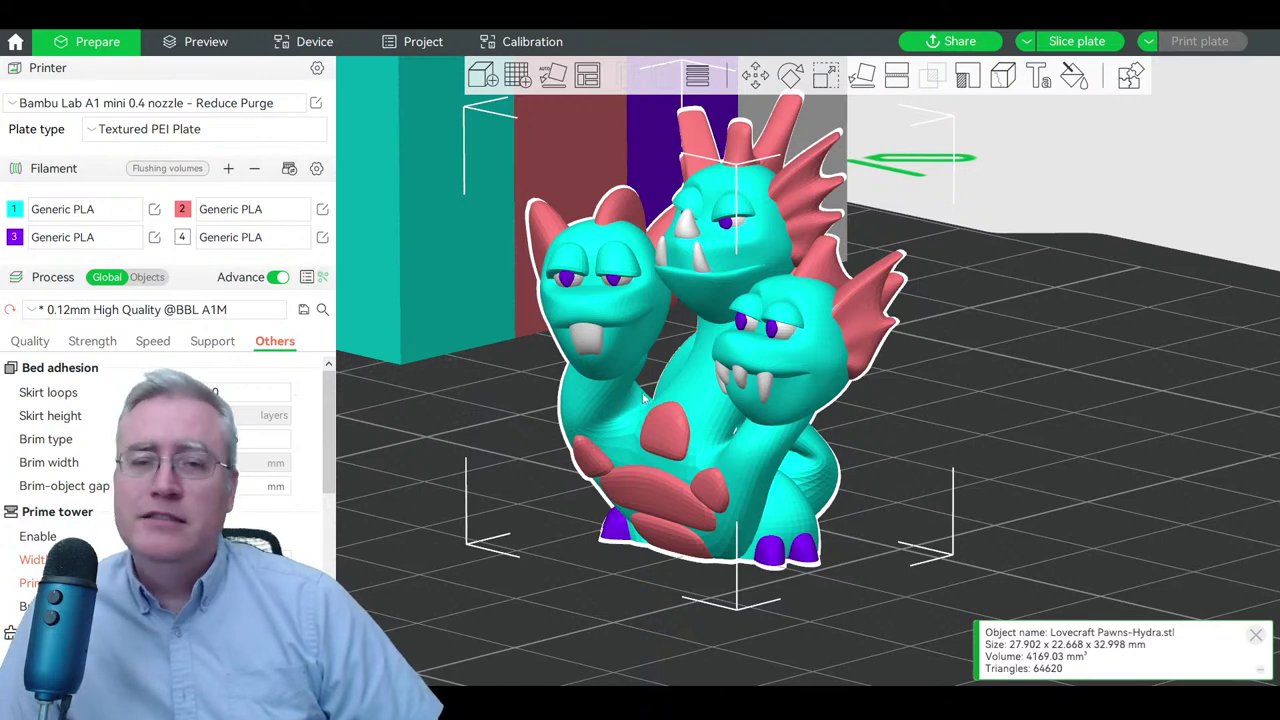
scroll(765, 315, up, 1)
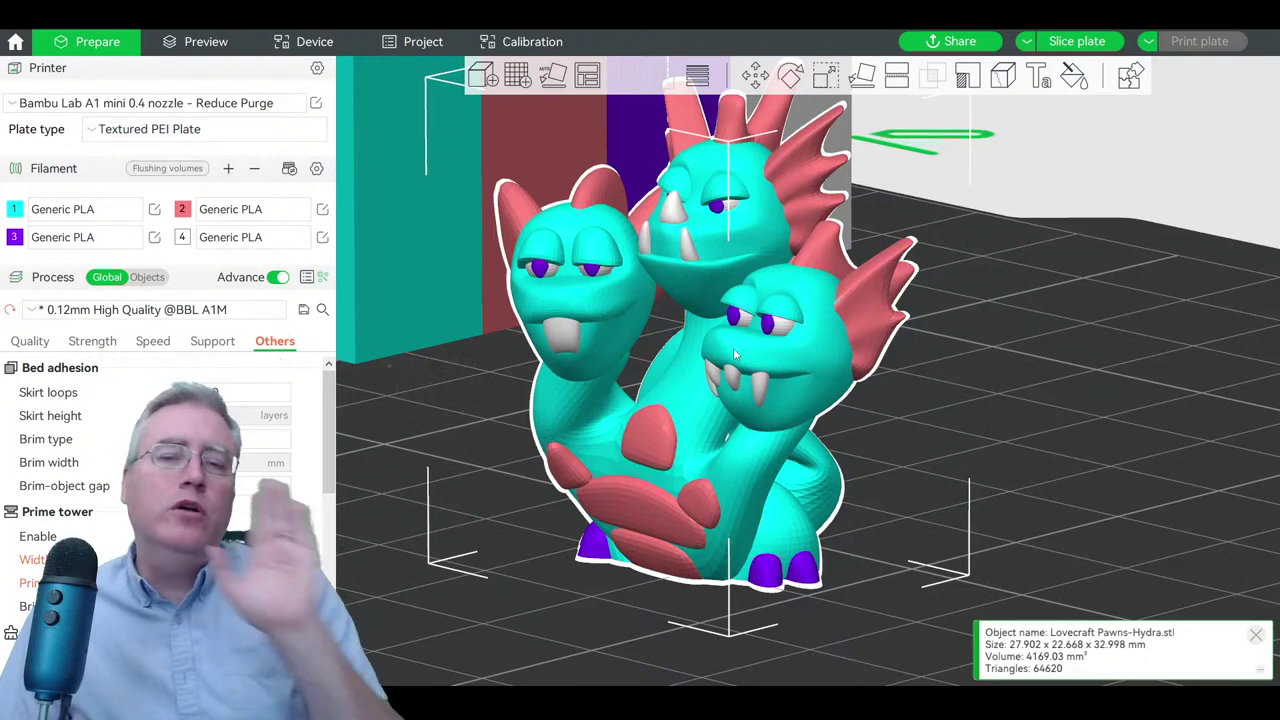
click(14, 237)
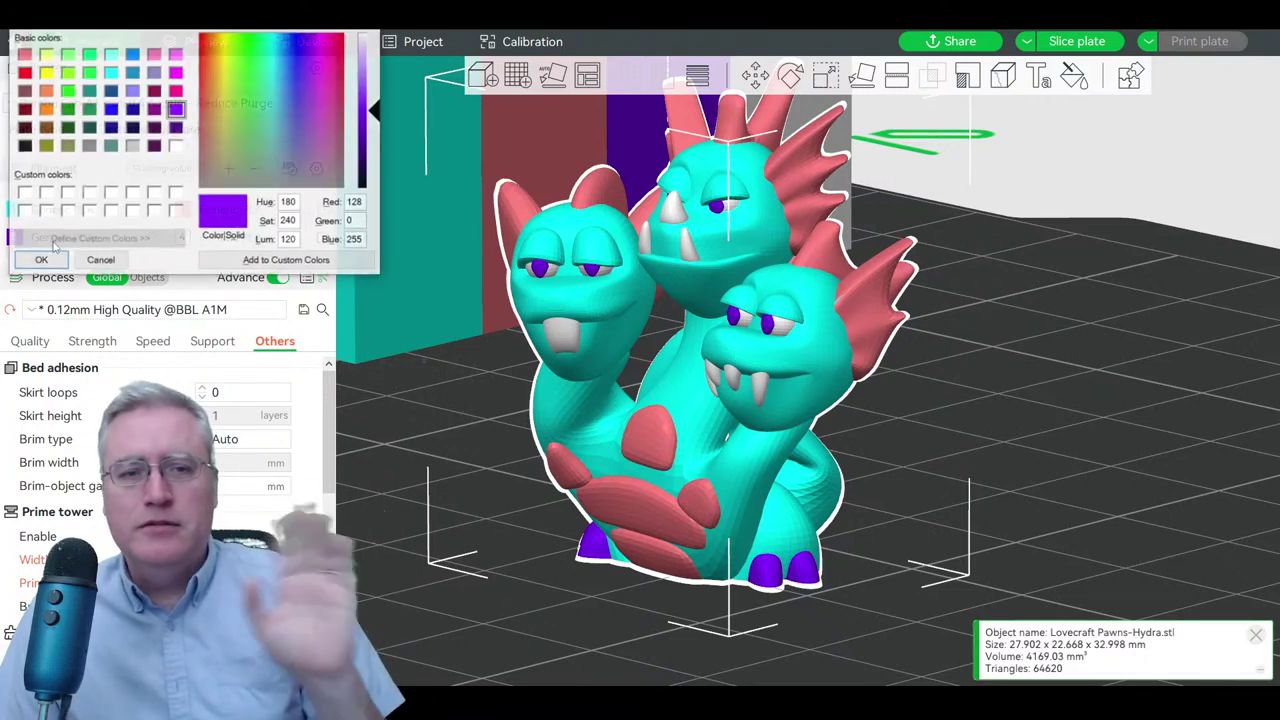
click(25, 55)
click(24, 72)
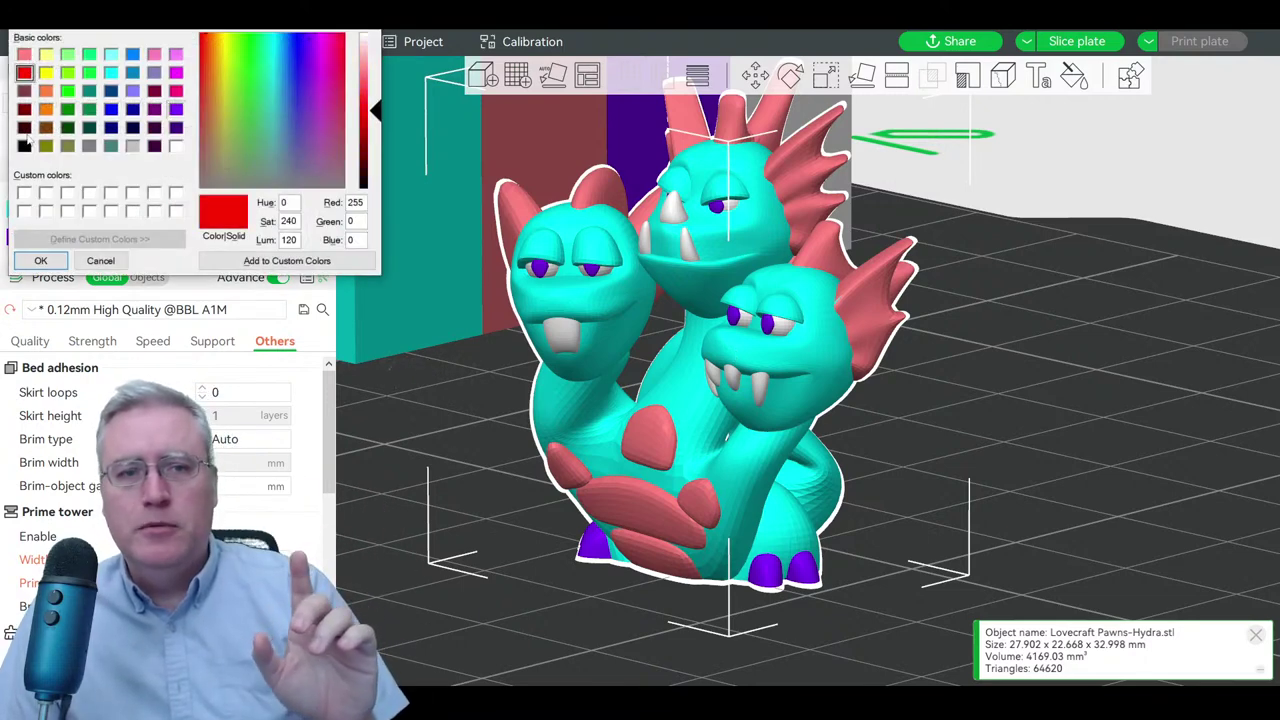
click(48, 262)
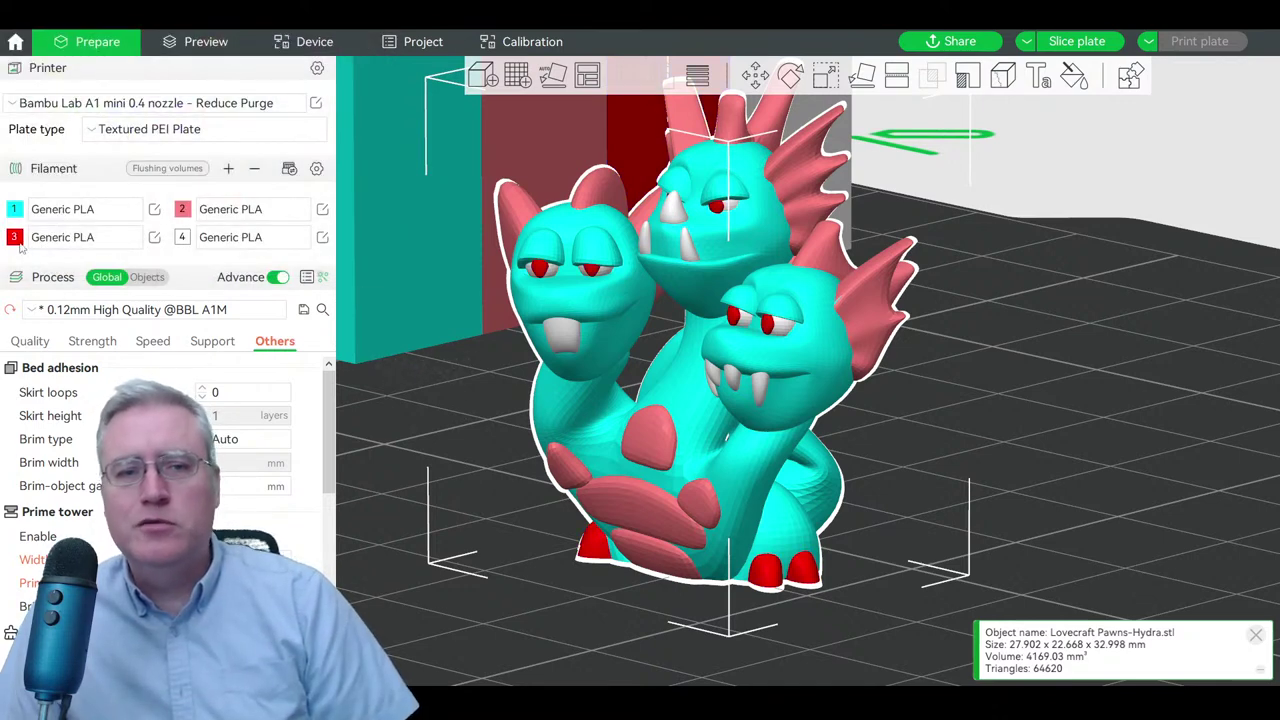
- Set the color of filament 3 to light pink (RGB 255, 128, 128)
click(15, 239)
click(24, 53)
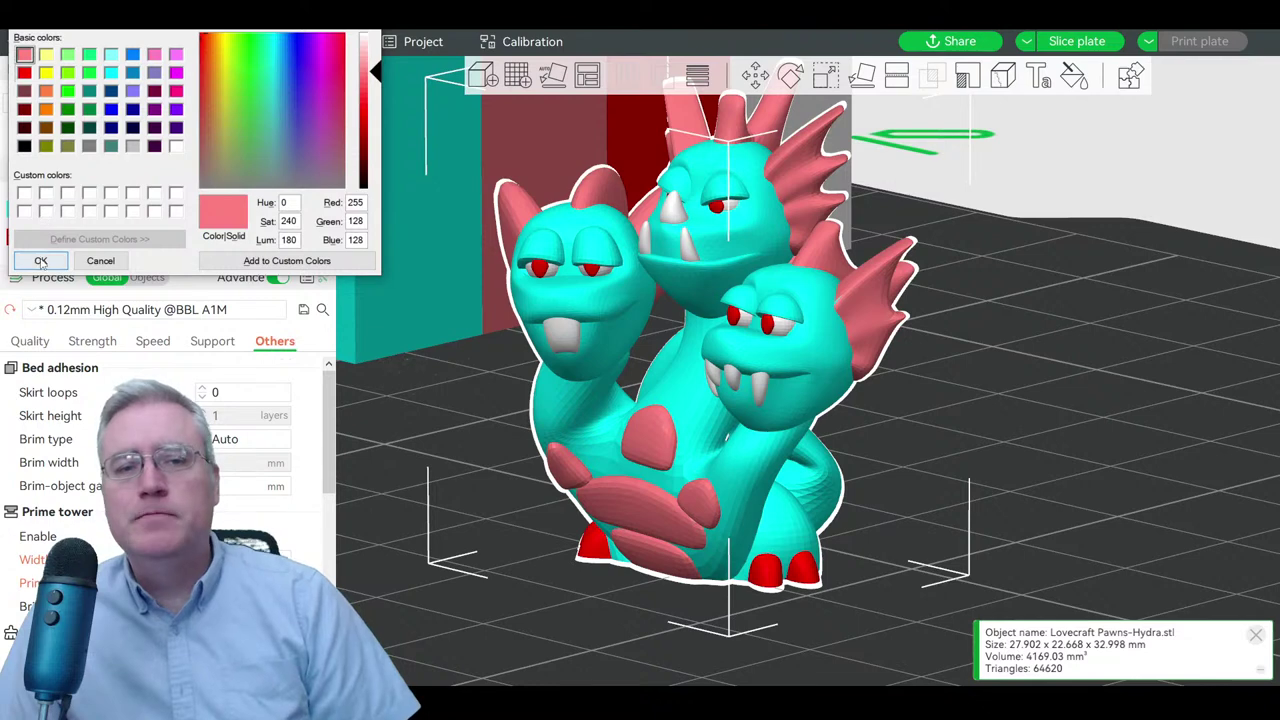
click(41, 261)
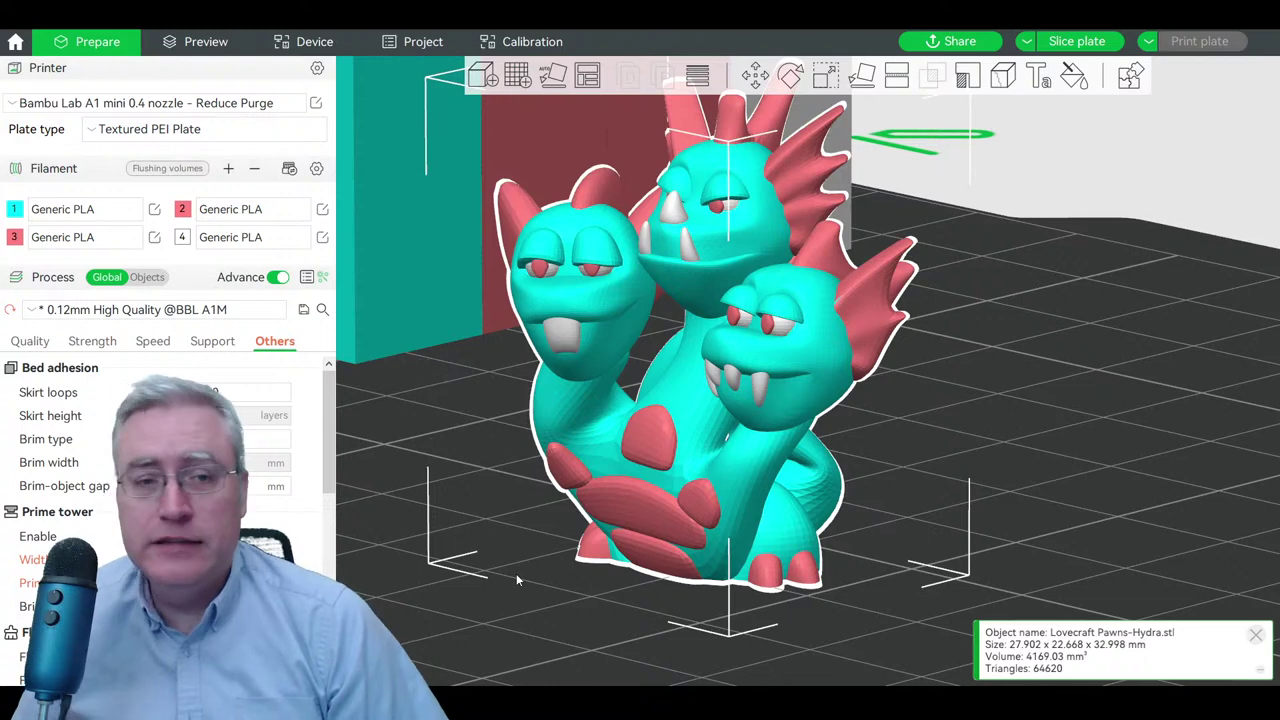
- Set the color of filament 1 to the basic lime green and check the recolored hydra
click(13, 209)
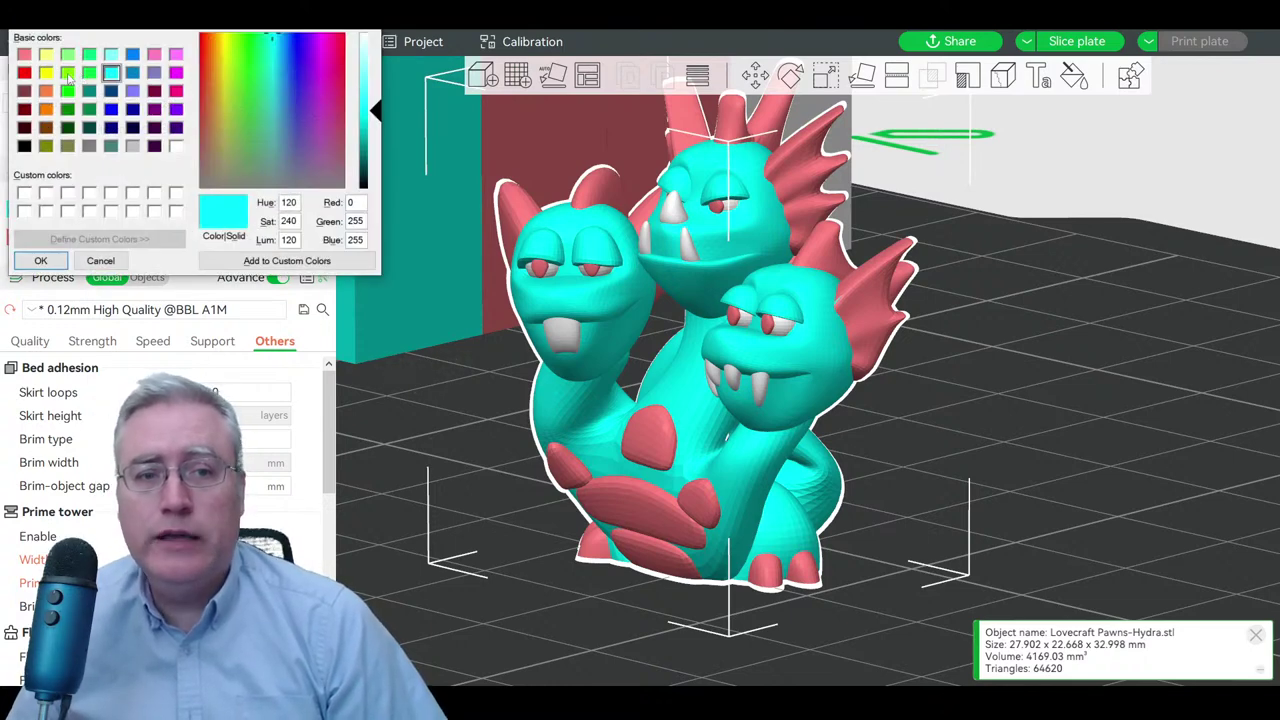
click(67, 73)
click(40, 260)
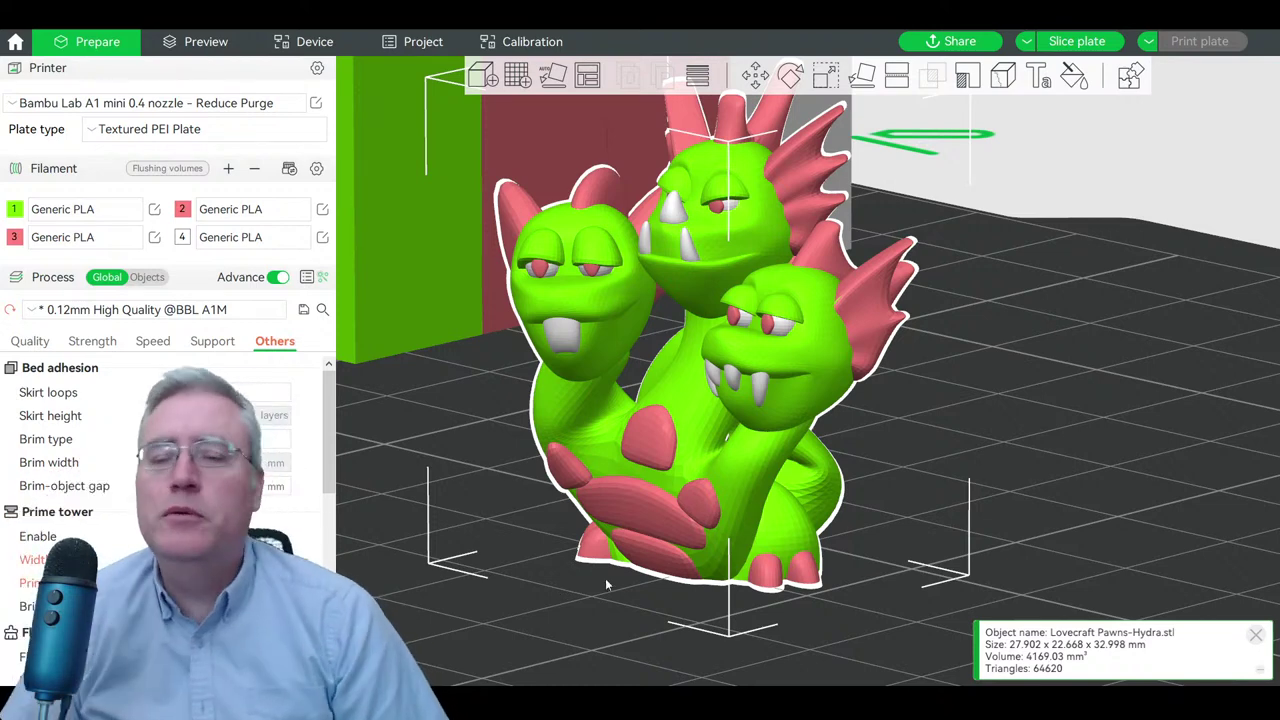
scroll(685, 431, down, 2)
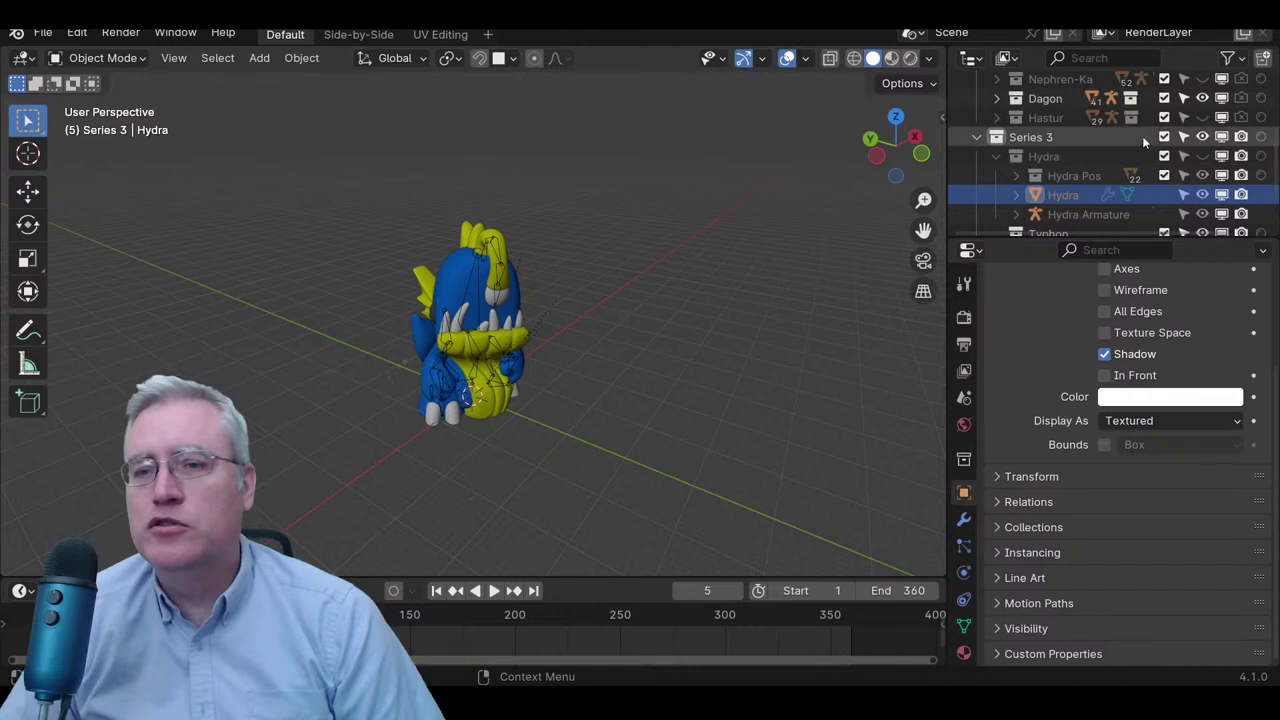
- Switch to Blender, hide the Dagon collection of Series 2, show the Hydra collection of Series 3 and view the hydra up close
scroll(1142, 136, up, 2)
click(1203, 143)
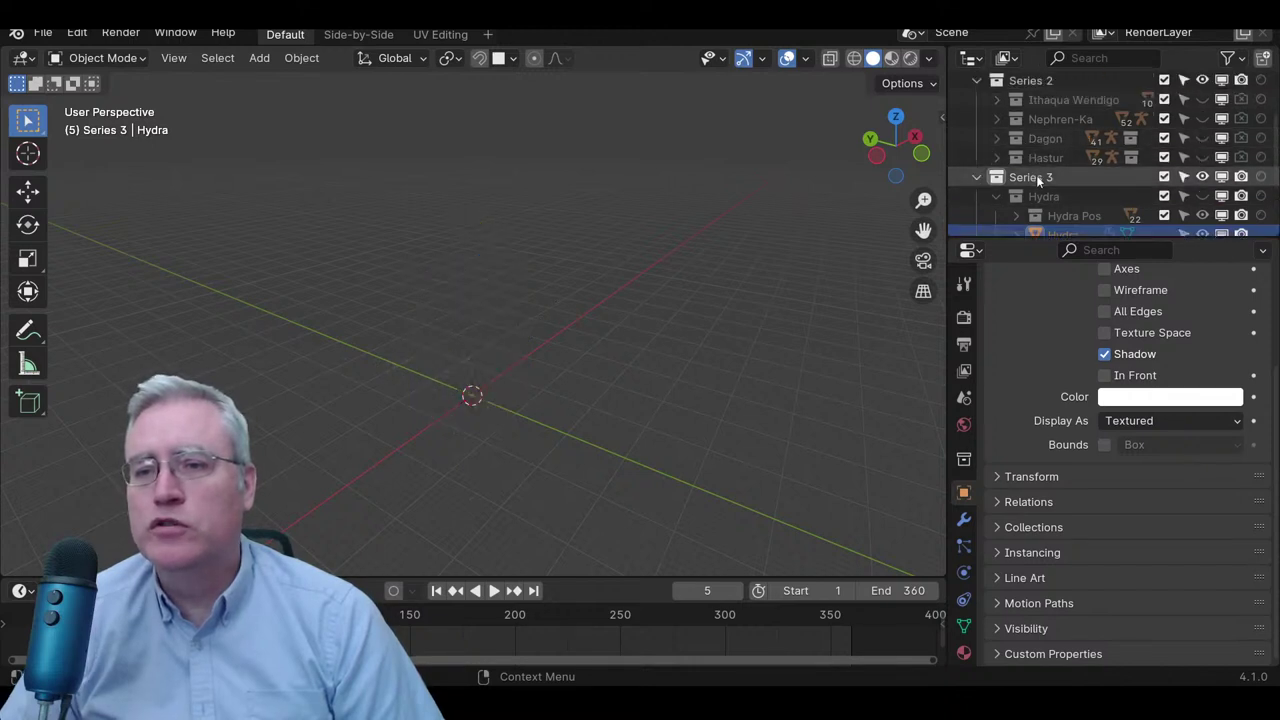
scroll(1100, 165, down, 5)
click(1202, 101)
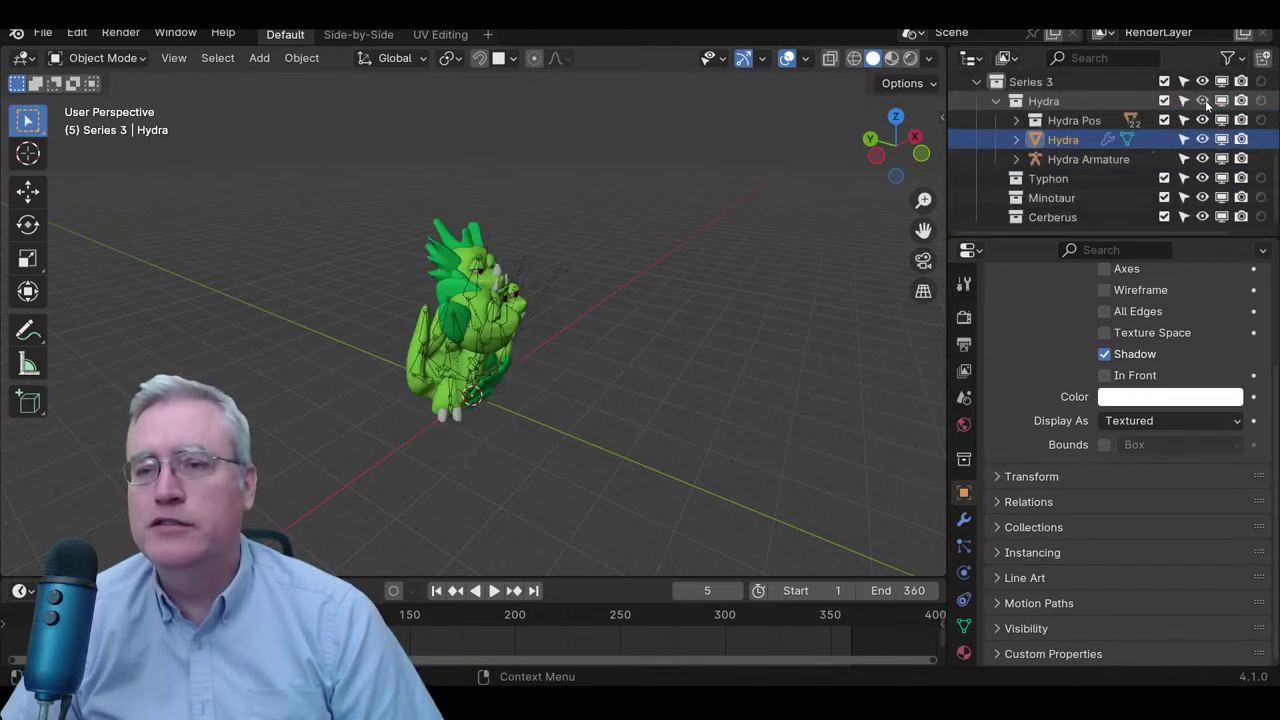
scroll(509, 348, up, 3)
click(544, 330)
scroll(696, 412, down, 1)
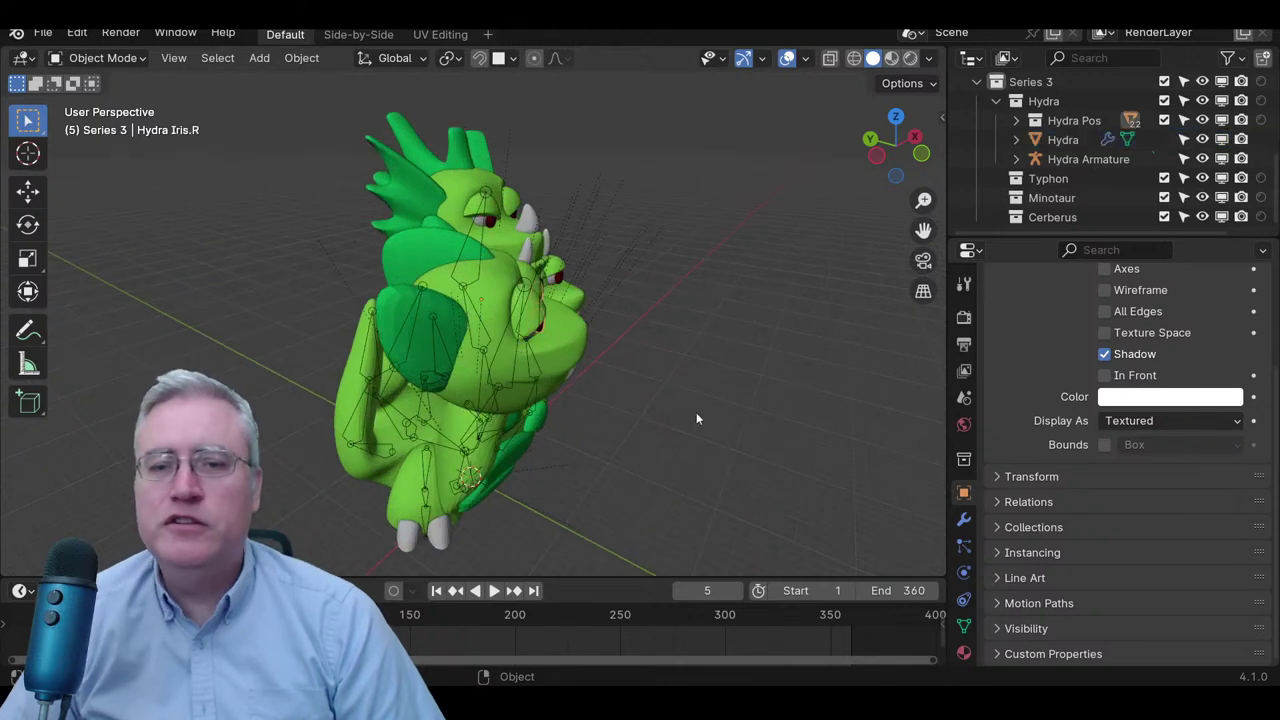
click(576, 346)
click(732, 425)
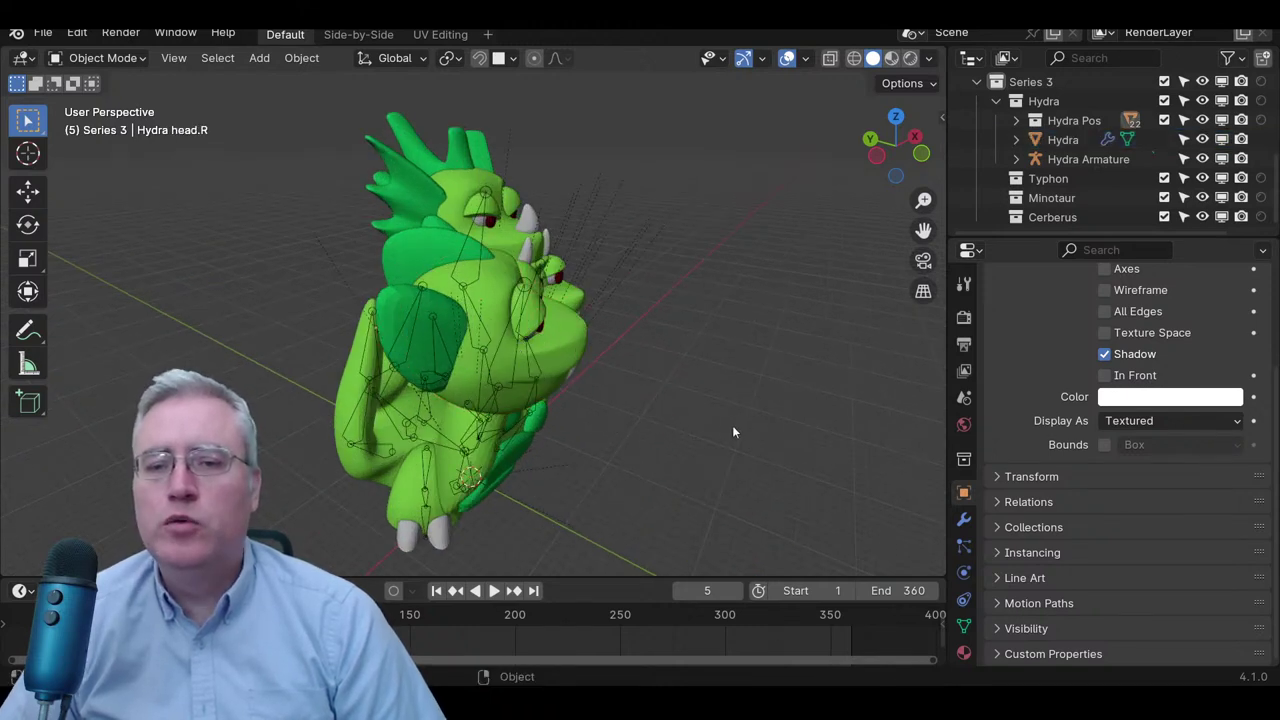
- Select the Hydra mesh and set the viewport display color of its Hydra Green material to cyan
click(1058, 140)
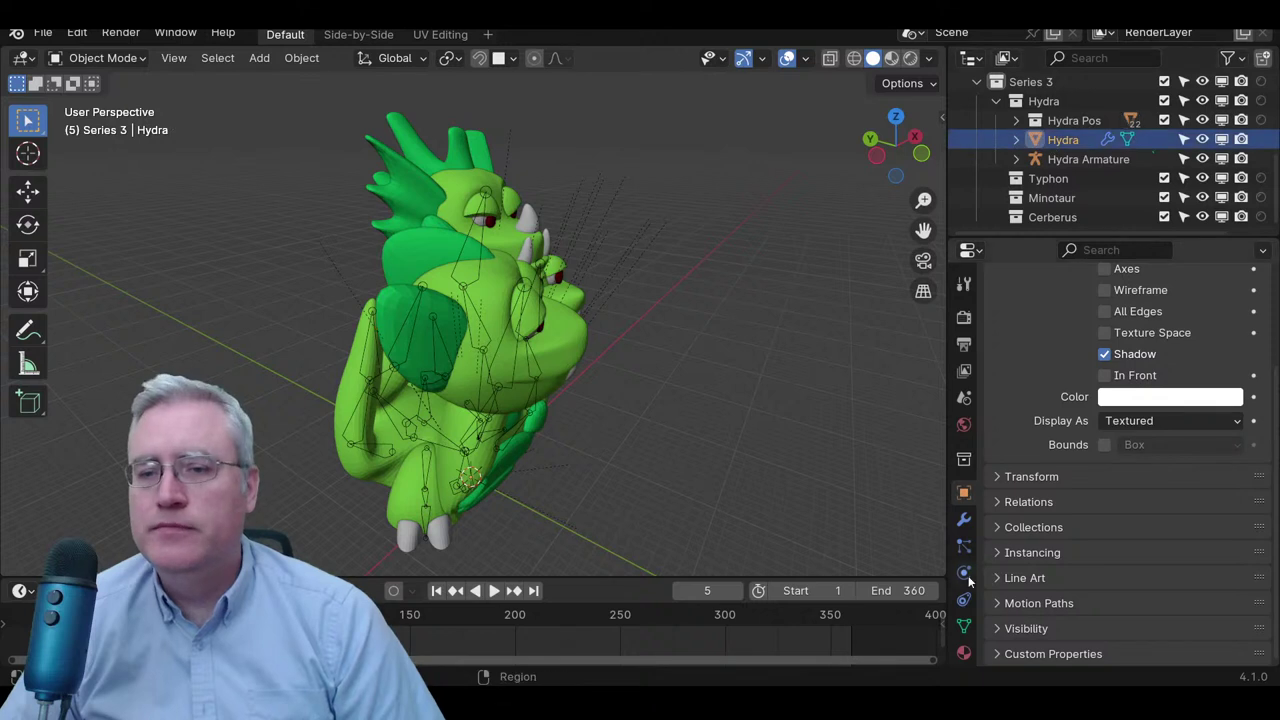
click(964, 651)
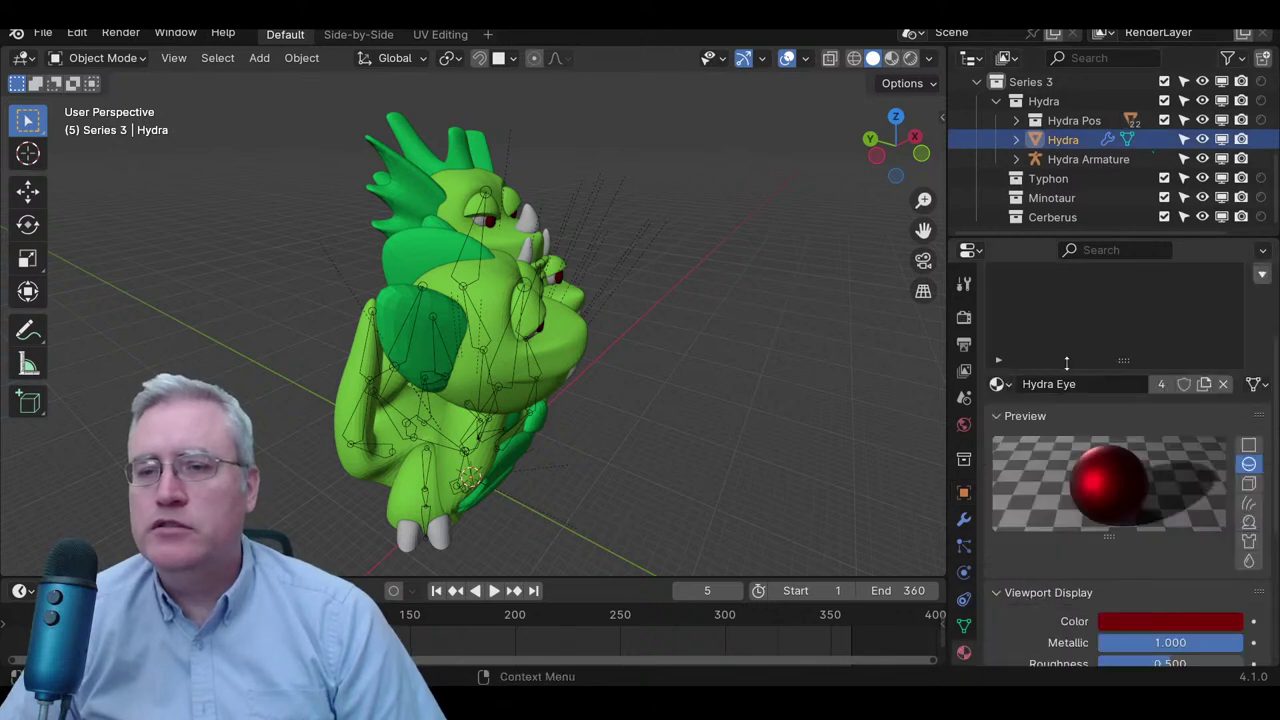
scroll(1043, 319, up, 3)
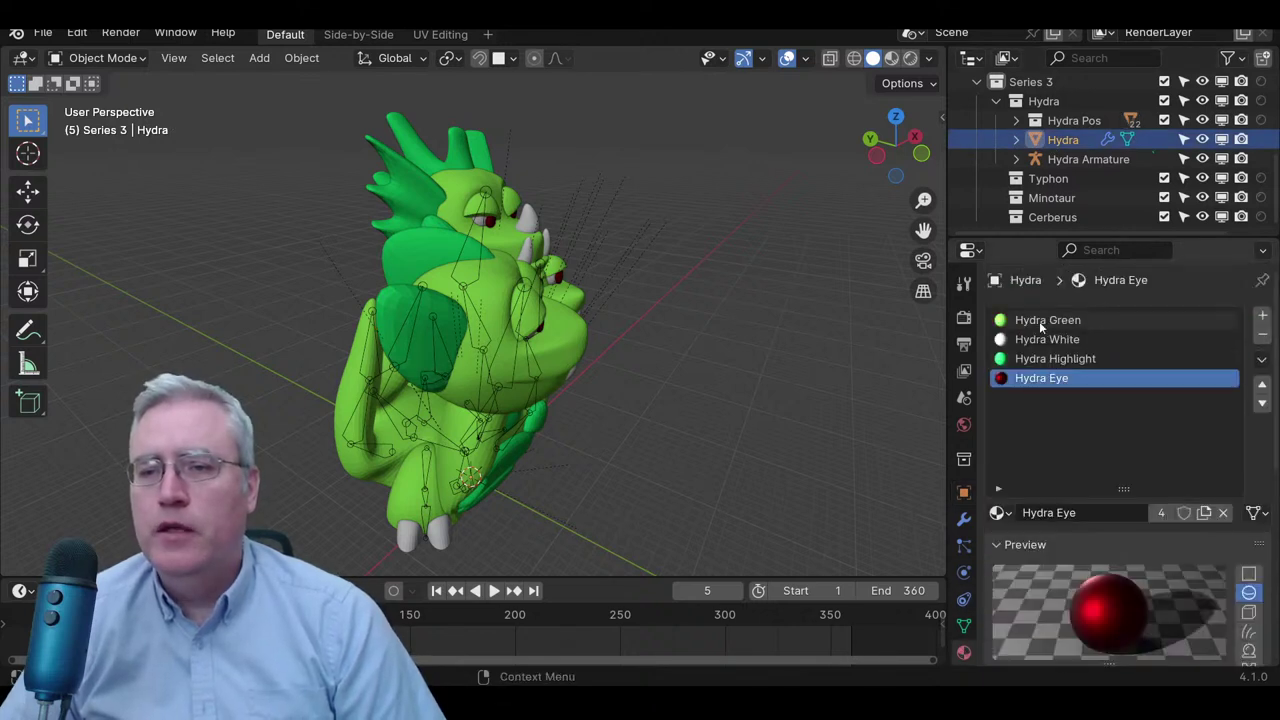
click(1045, 320)
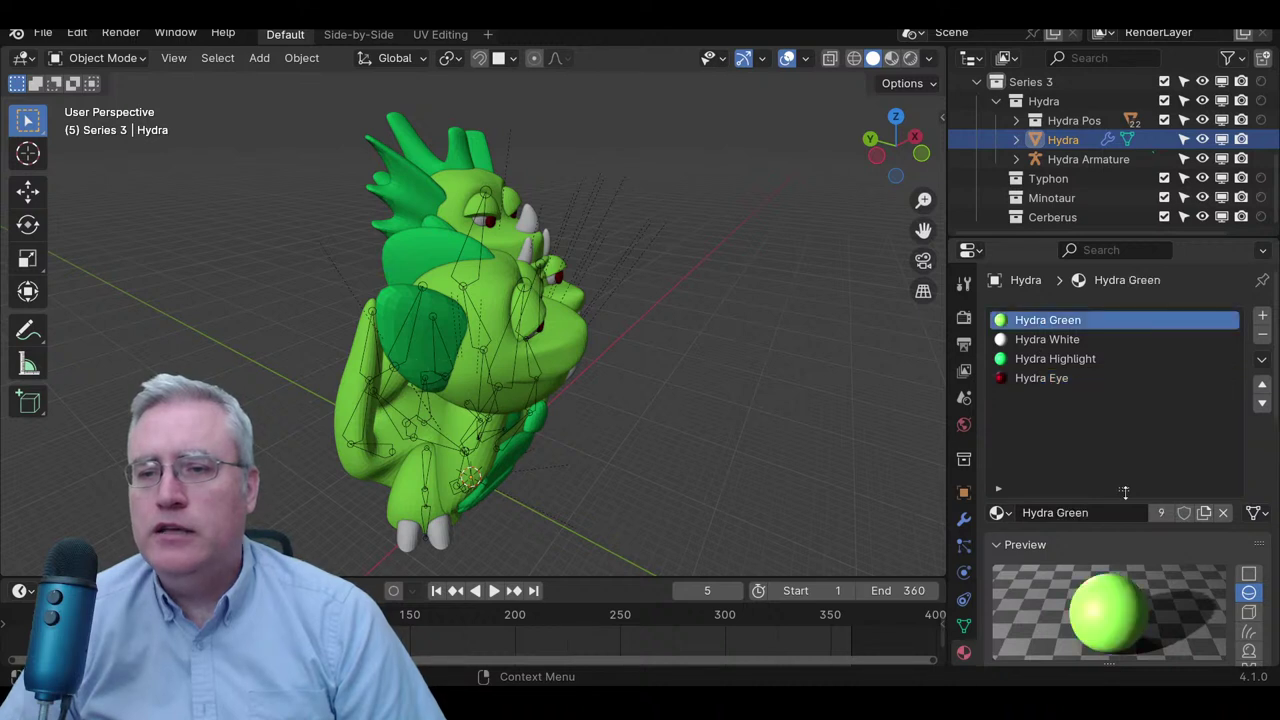
drag(1124, 492, 1124, 418)
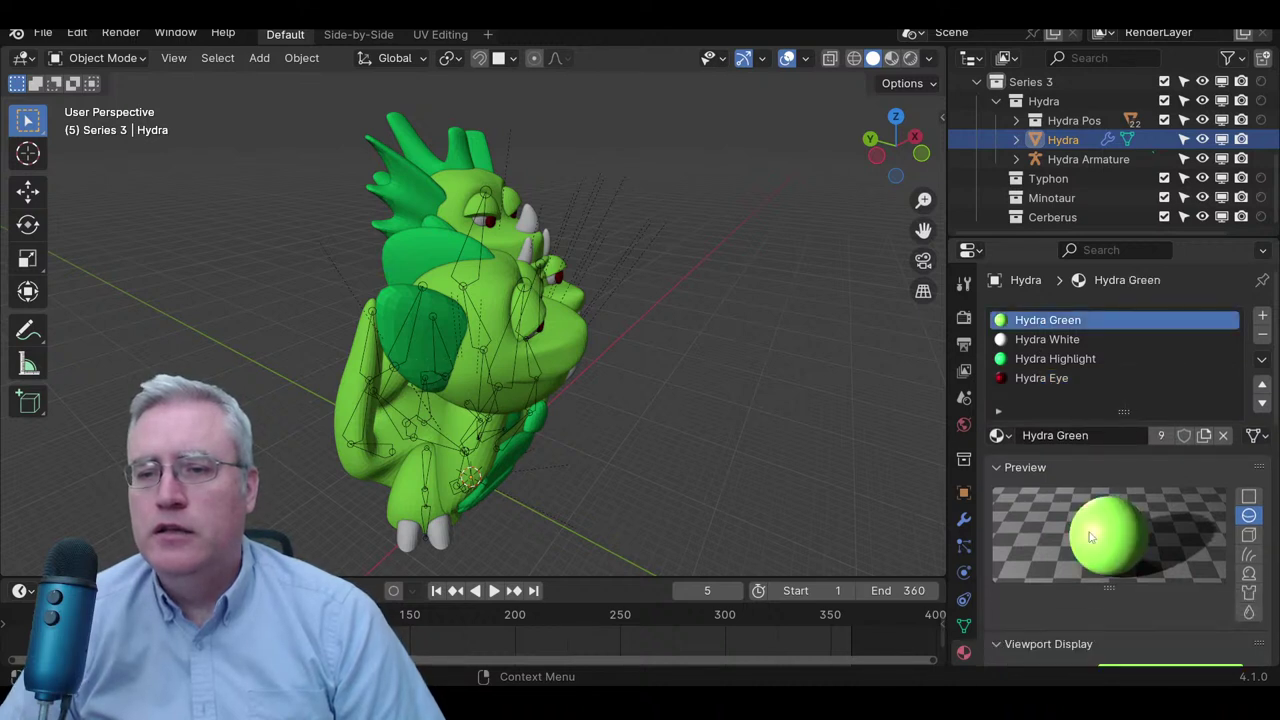
scroll(1068, 616, down, 3)
click(1137, 556)
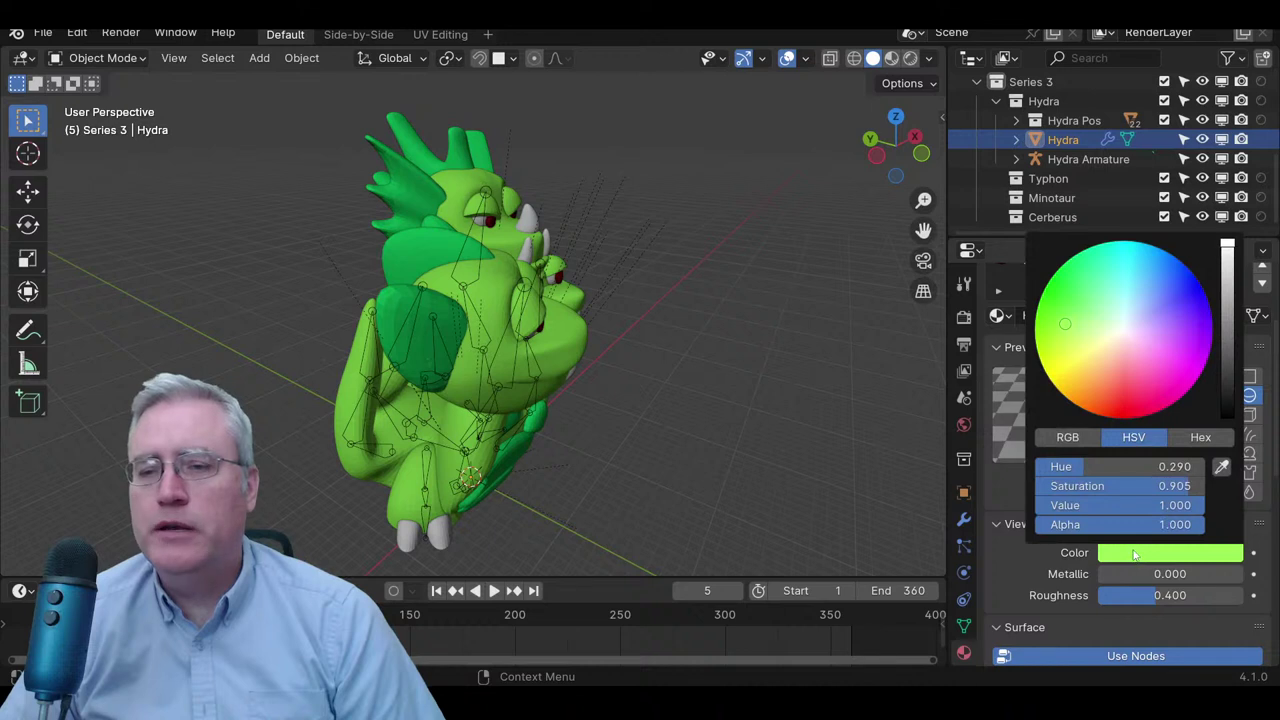
click(1123, 261)
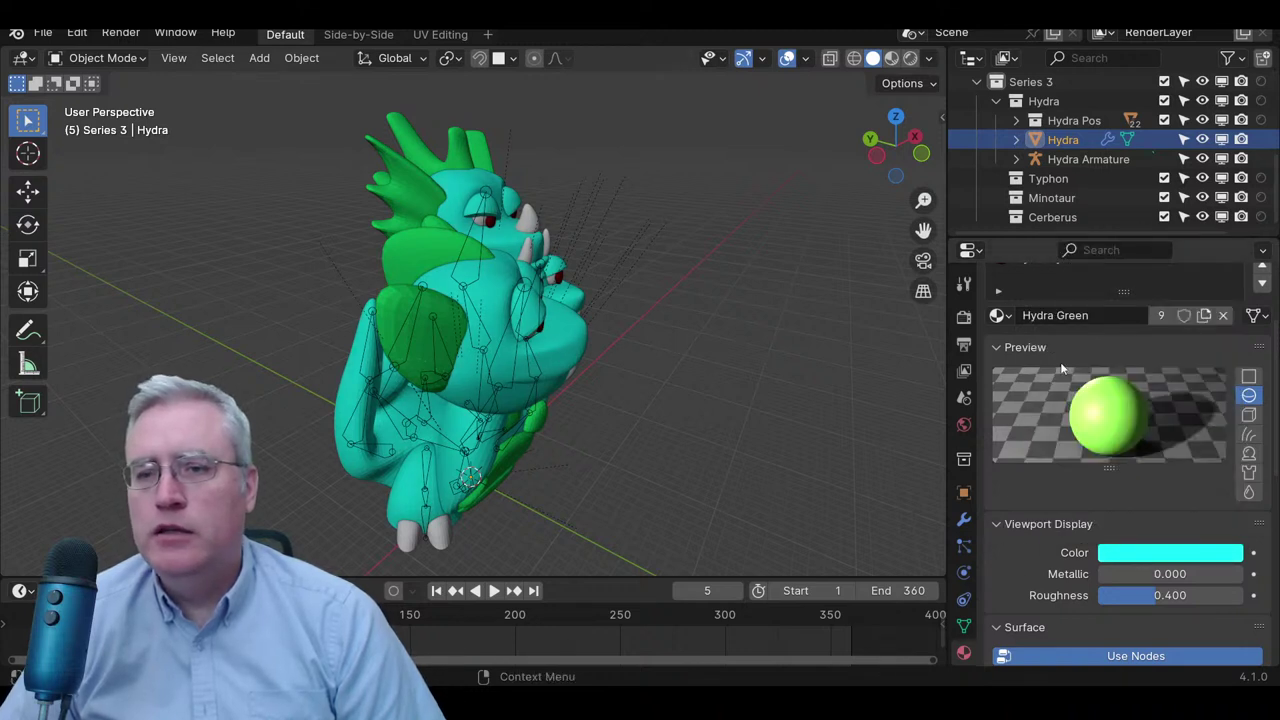
- Open the viewport display color of the Hydra Eye material and view the hydra from another side
scroll(1060, 330, up, 2)
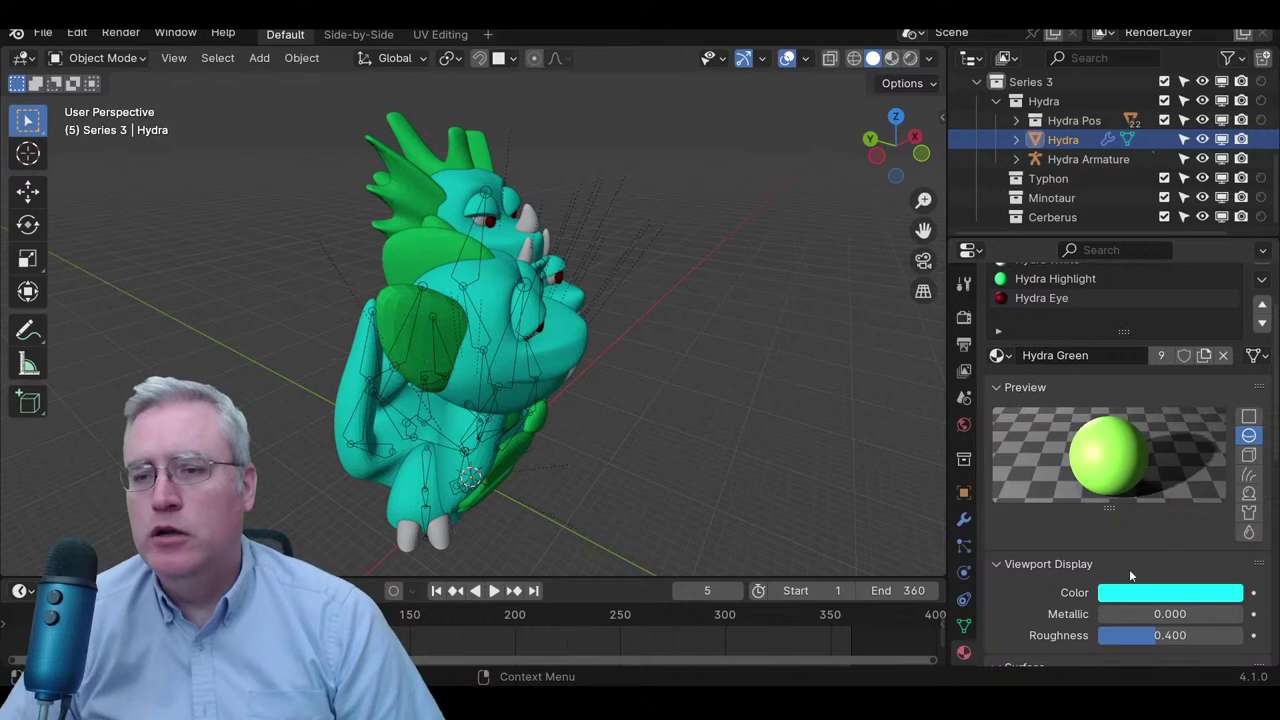
click(1041, 298)
click(1128, 592)
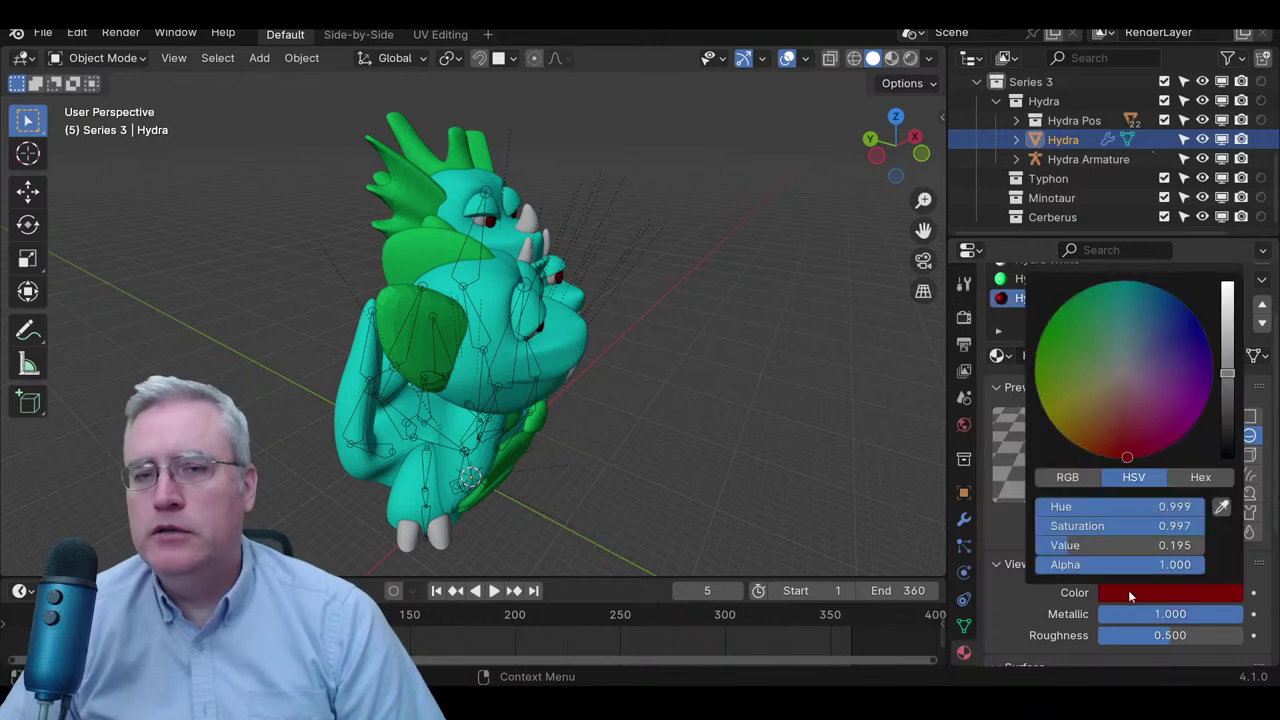
middle_drag(670, 461, 574, 428)
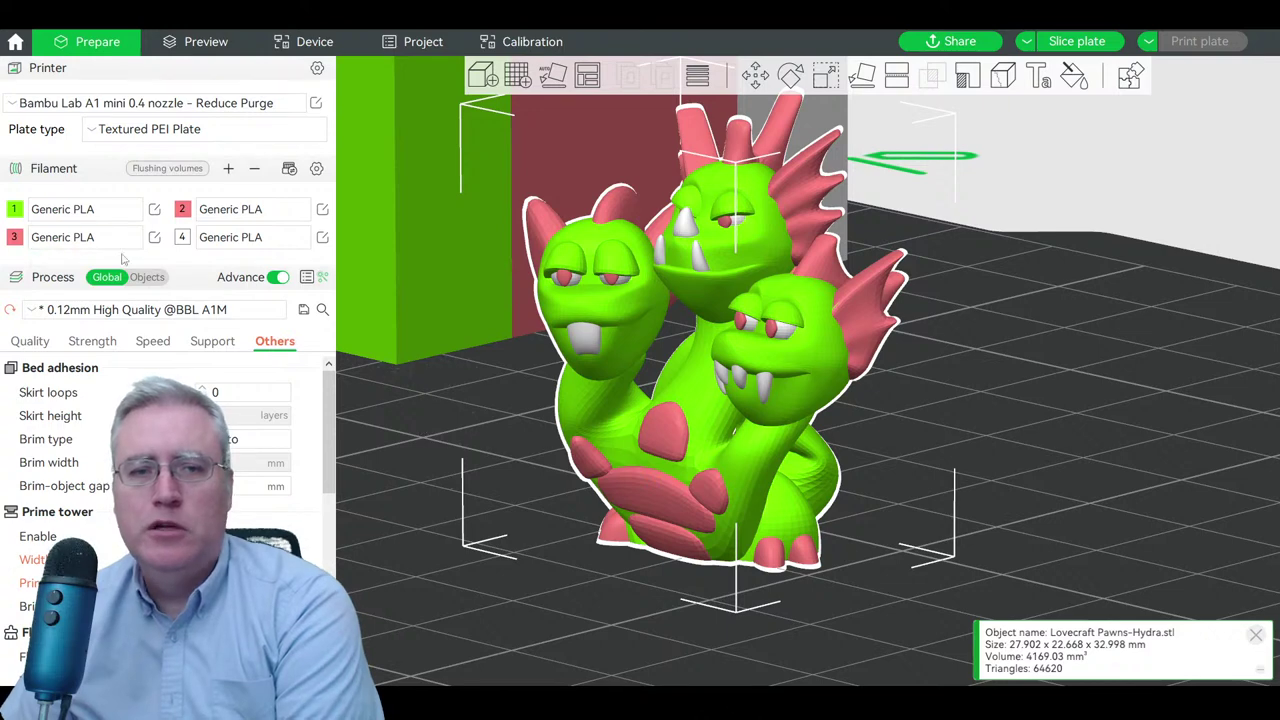
- Set the color of filament 2 to black in Bambu Studio
click(182, 210)
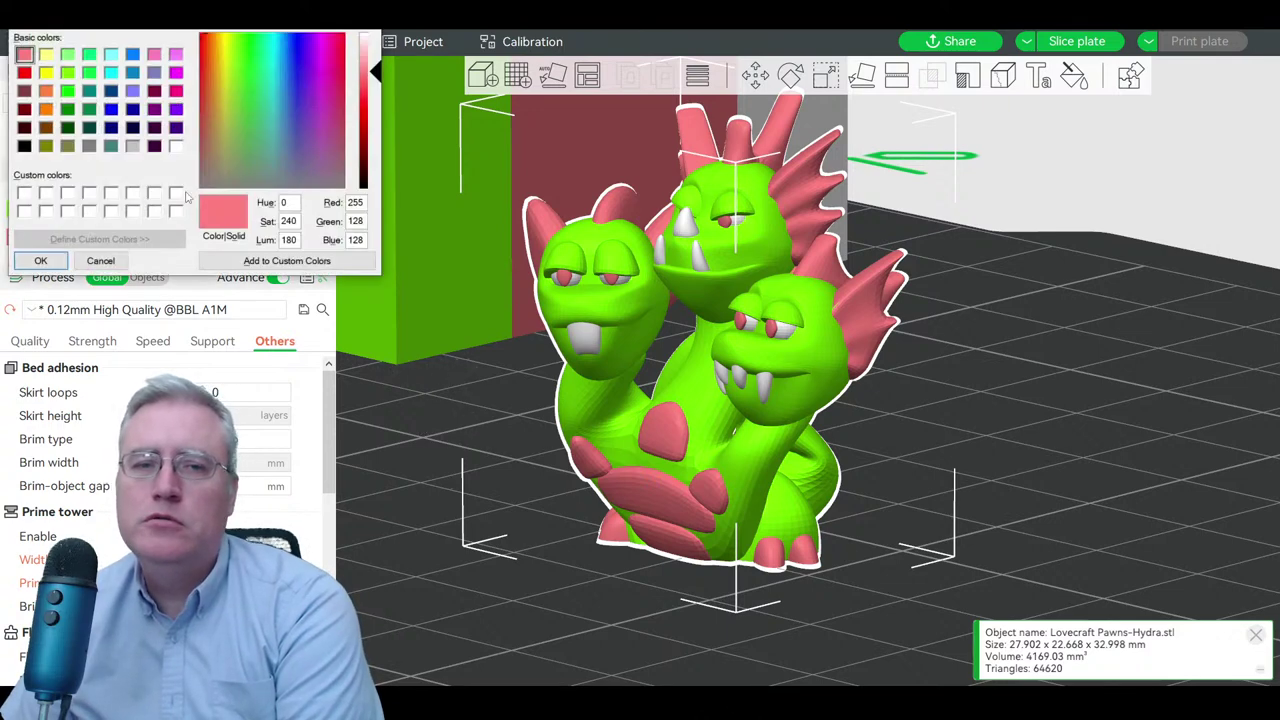
click(154, 146)
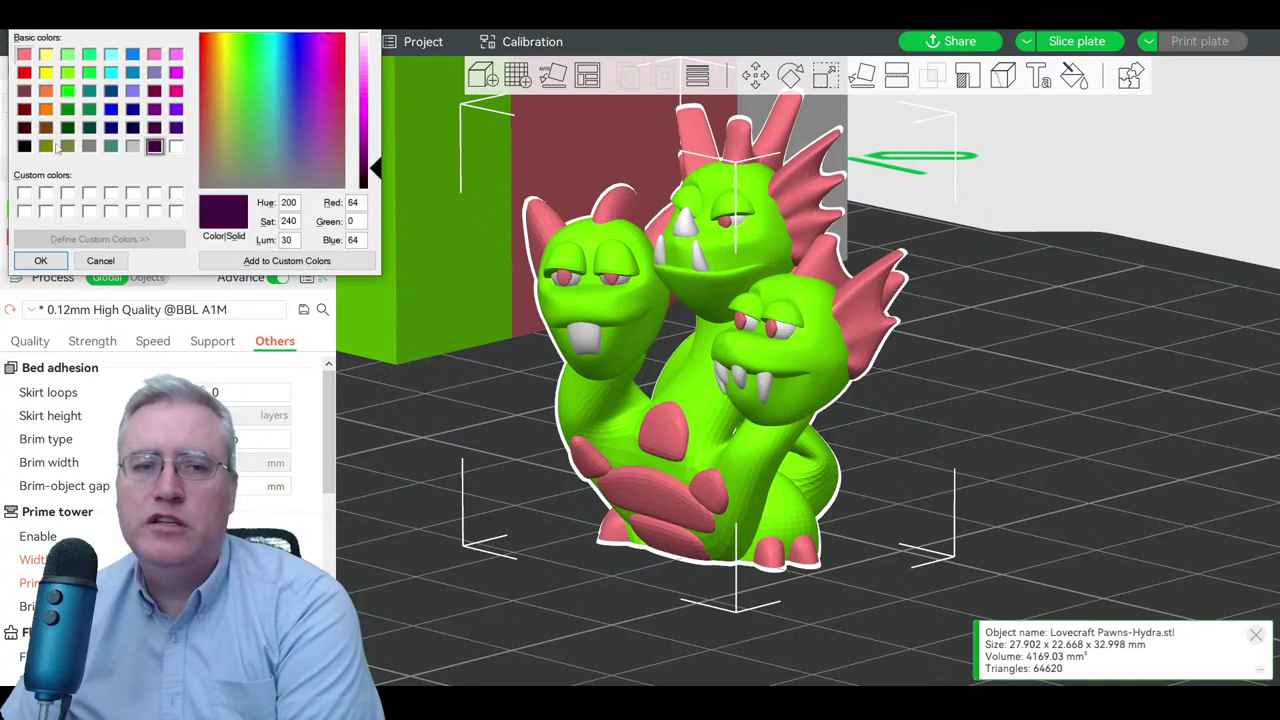
click(24, 146)
click(40, 260)
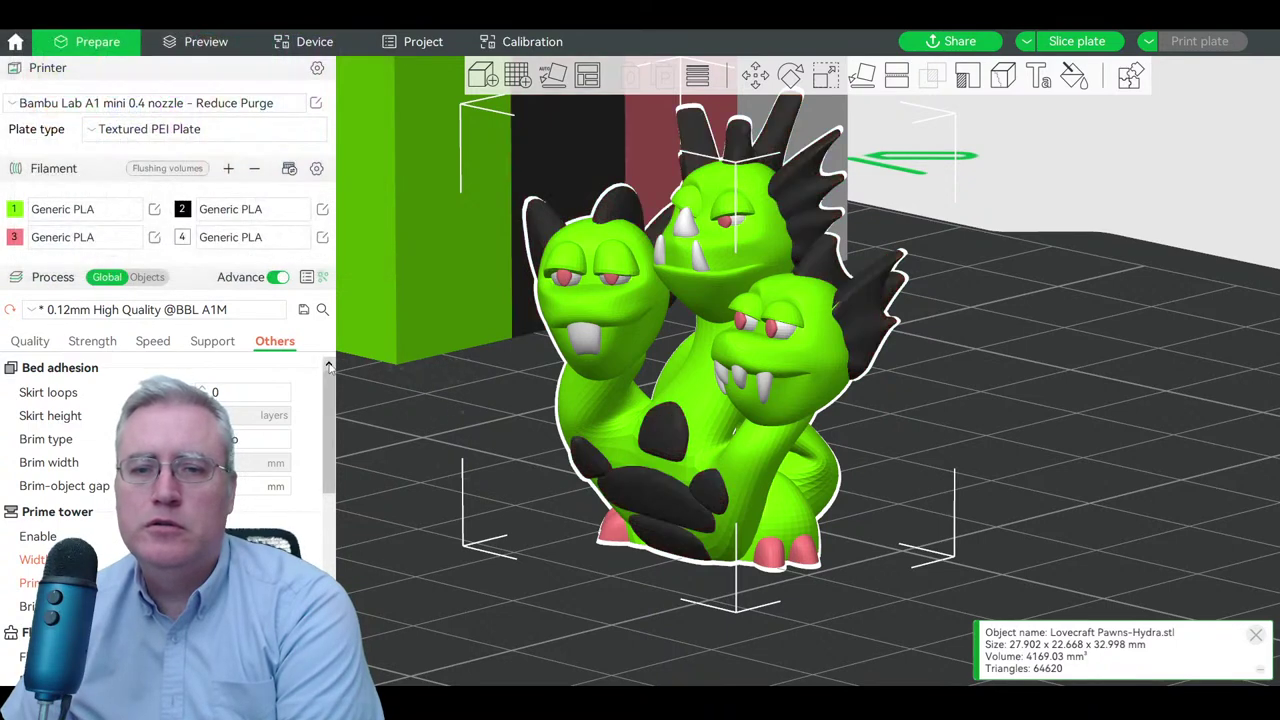
- Set the color of filament 2 to light pink (RGB 255, 128, 128)
click(182, 210)
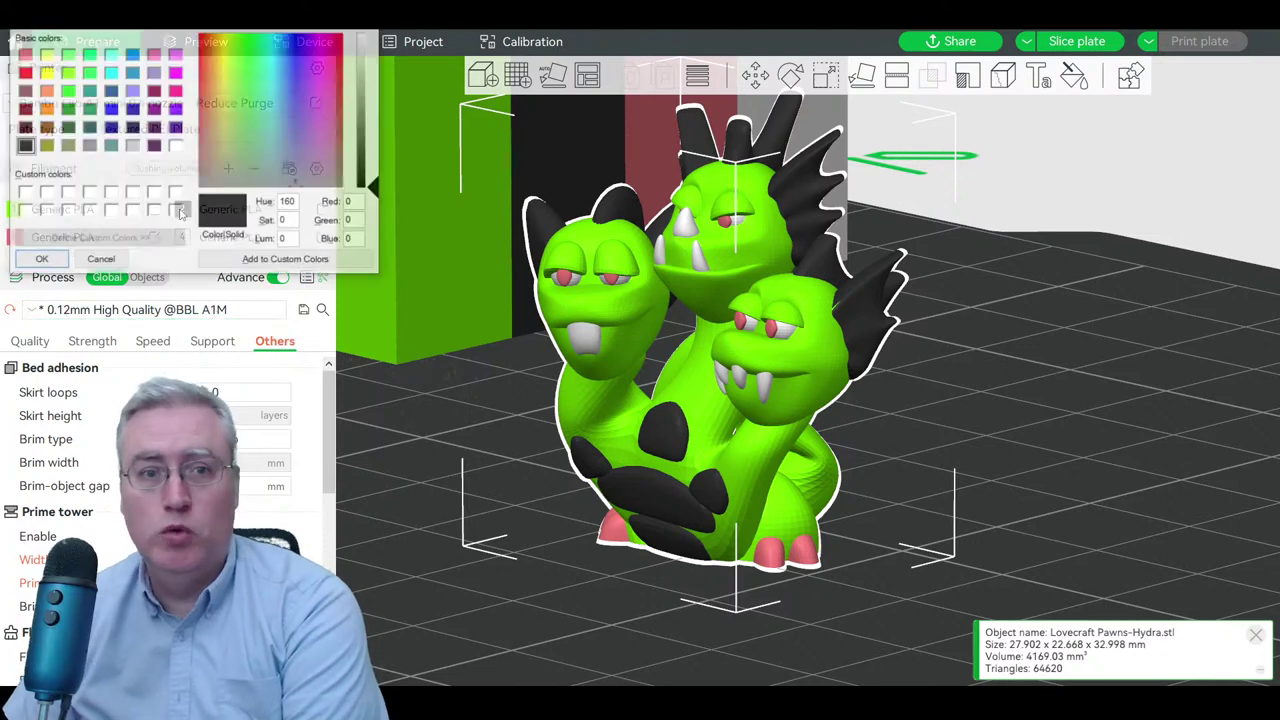
click(24, 54)
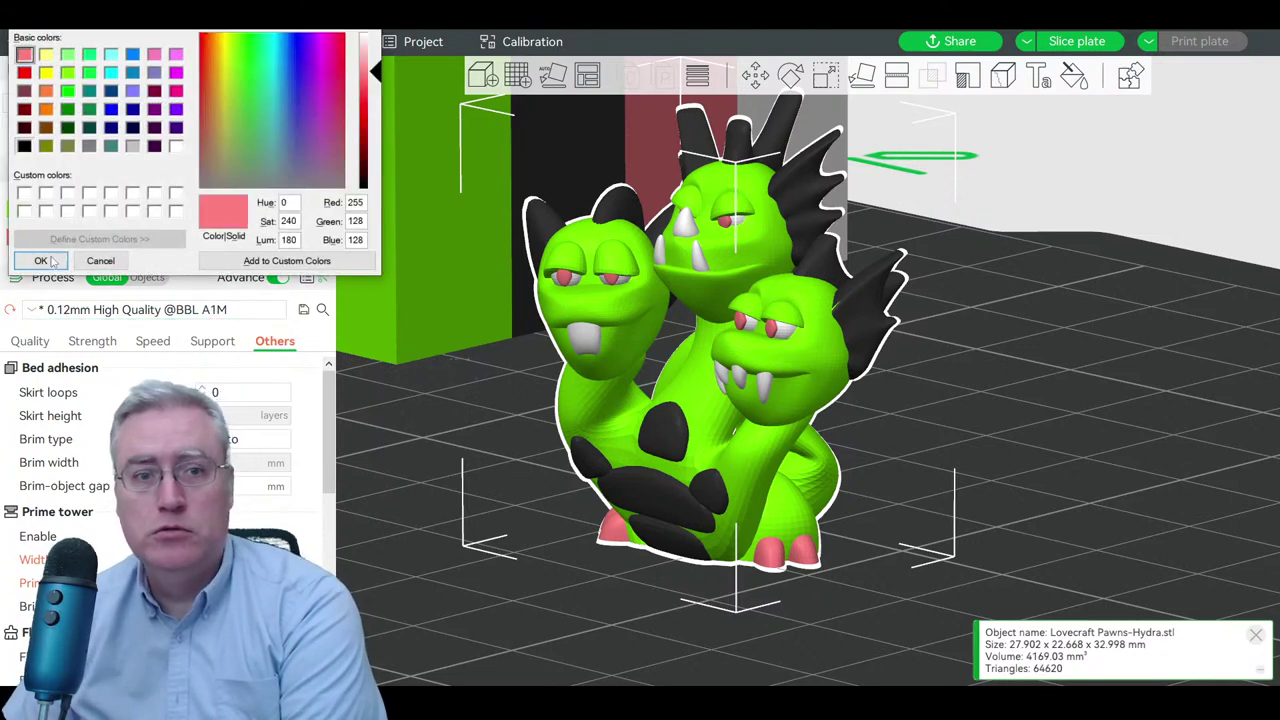
click(40, 260)
- Set the color of filament 3 to black for the hydra's irises and claws
click(22, 237)
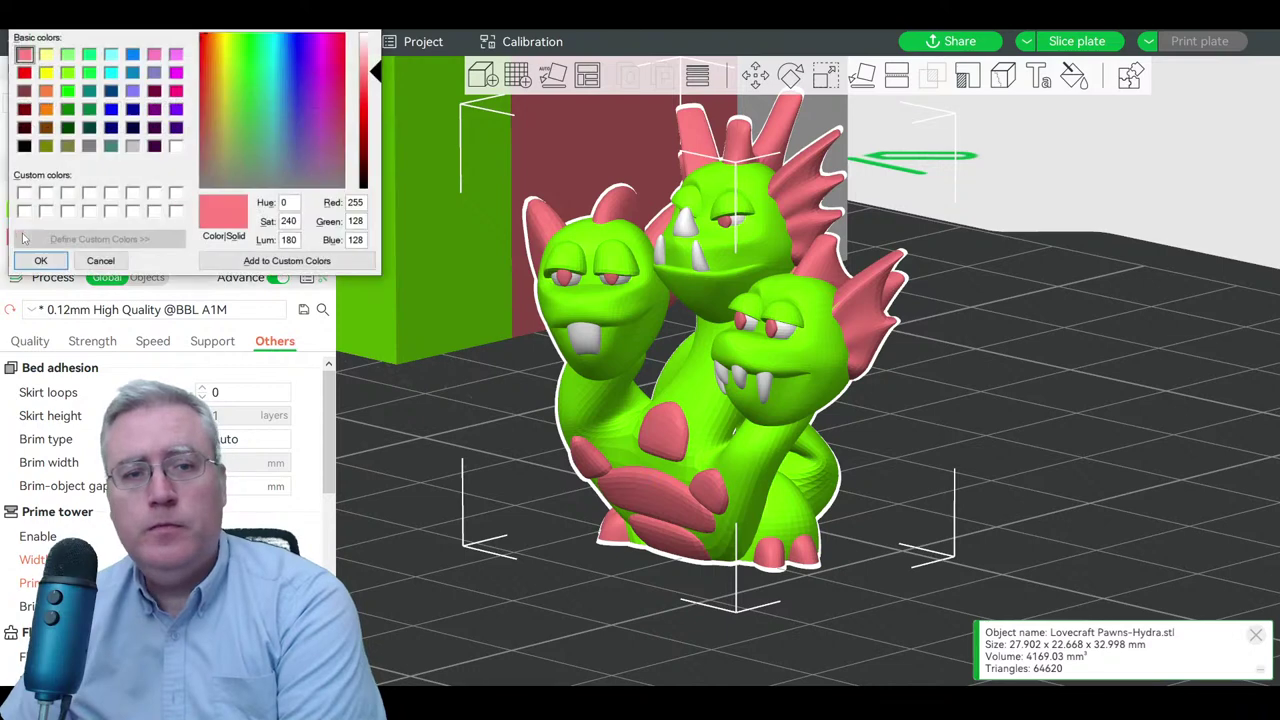
click(24, 146)
click(40, 260)
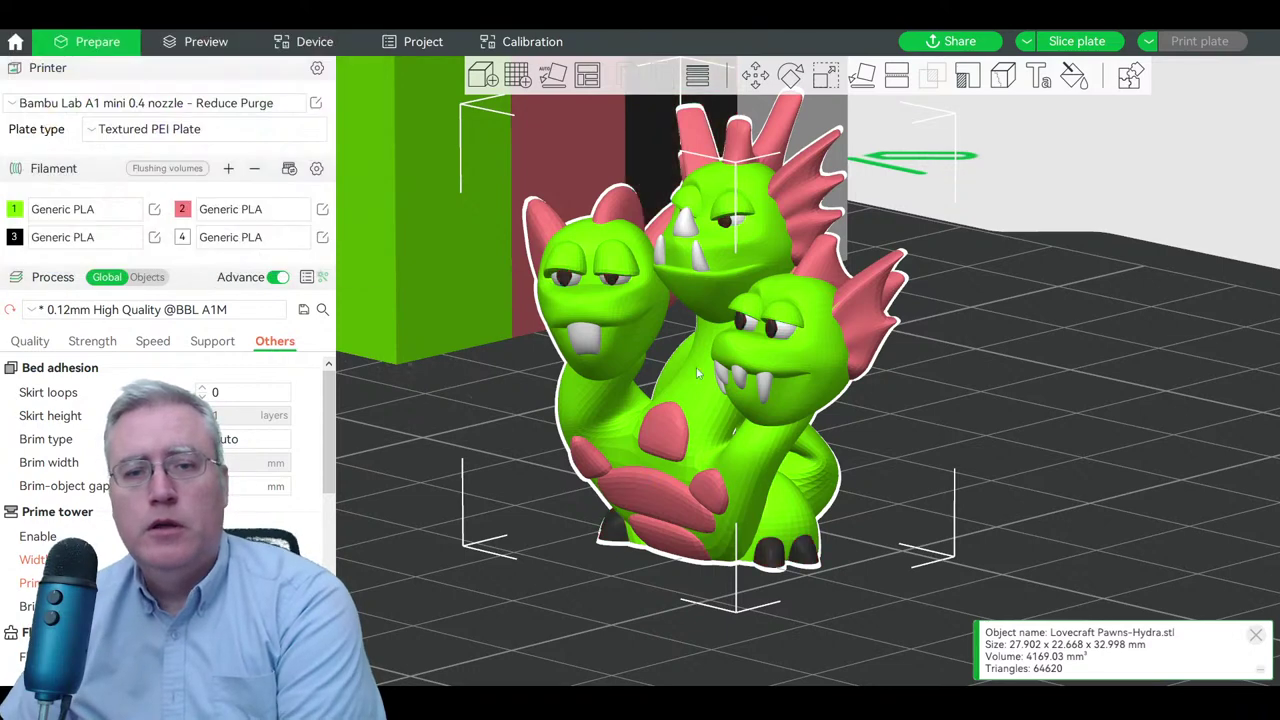
- Fill the irises of all three hydra heads with filament 2 using smart-fill color painting, and leave the painting tool
click(1074, 76)
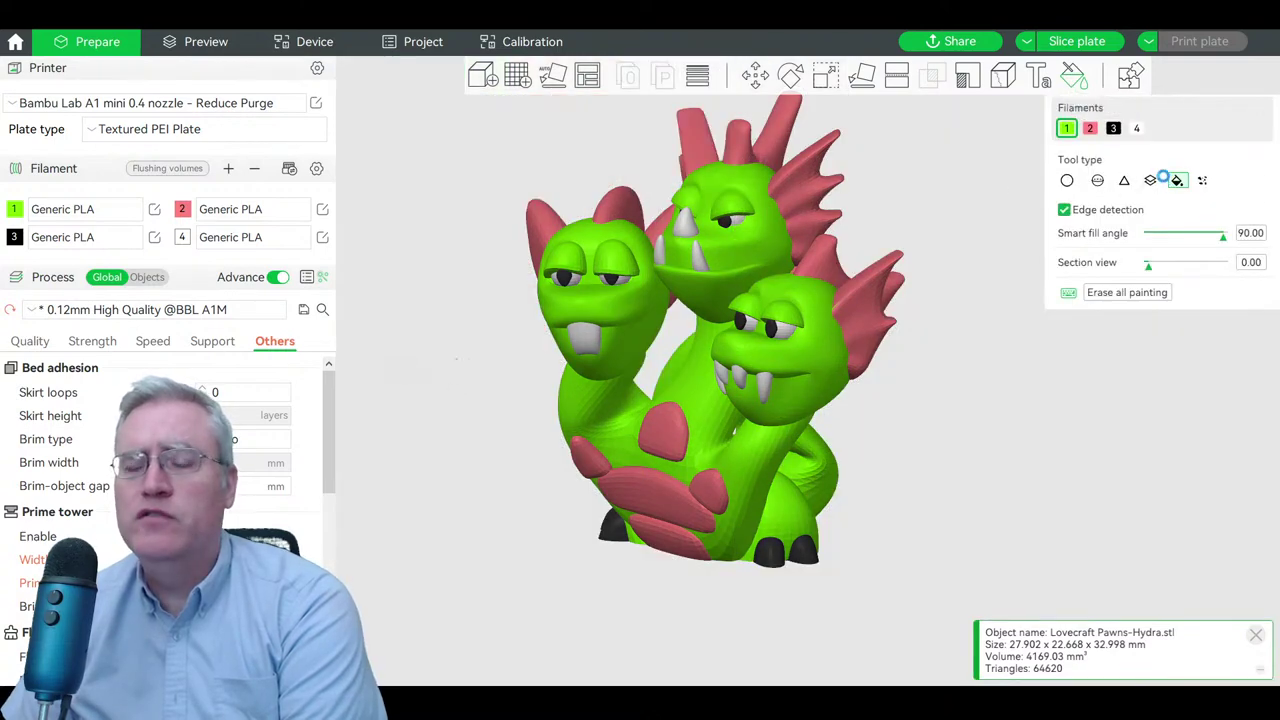
click(1090, 128)
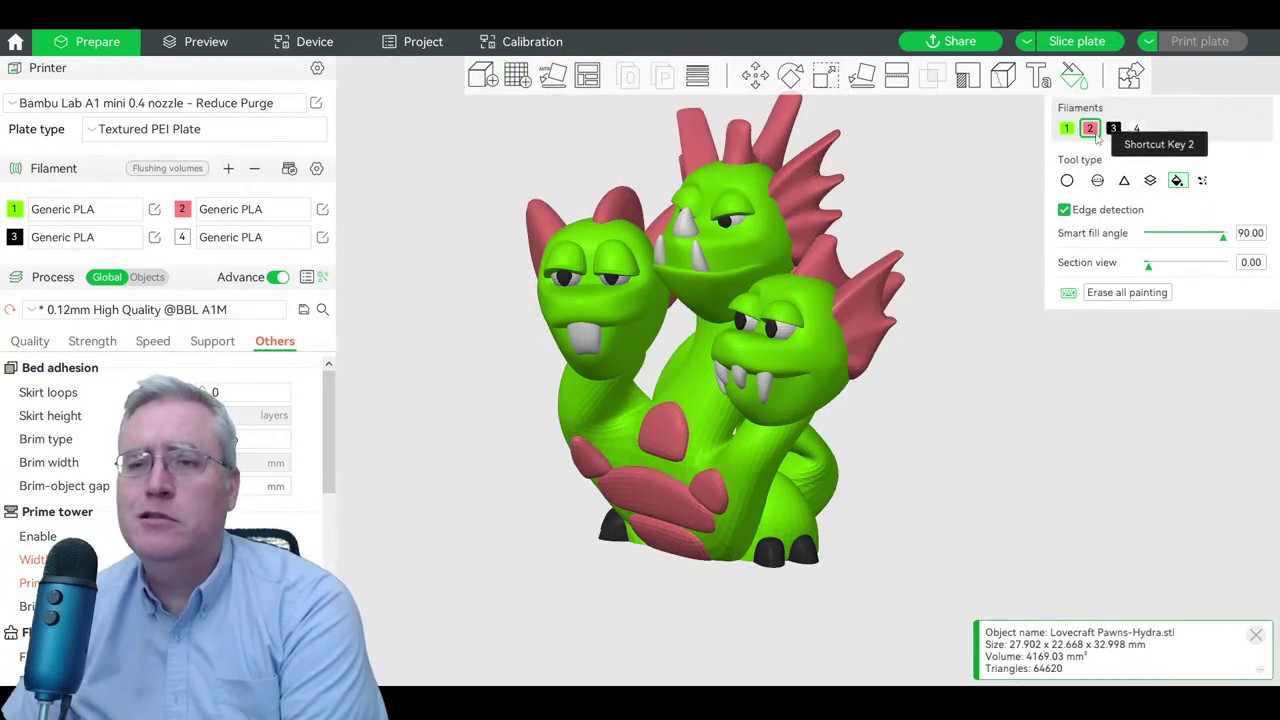
click(565, 279)
click(610, 279)
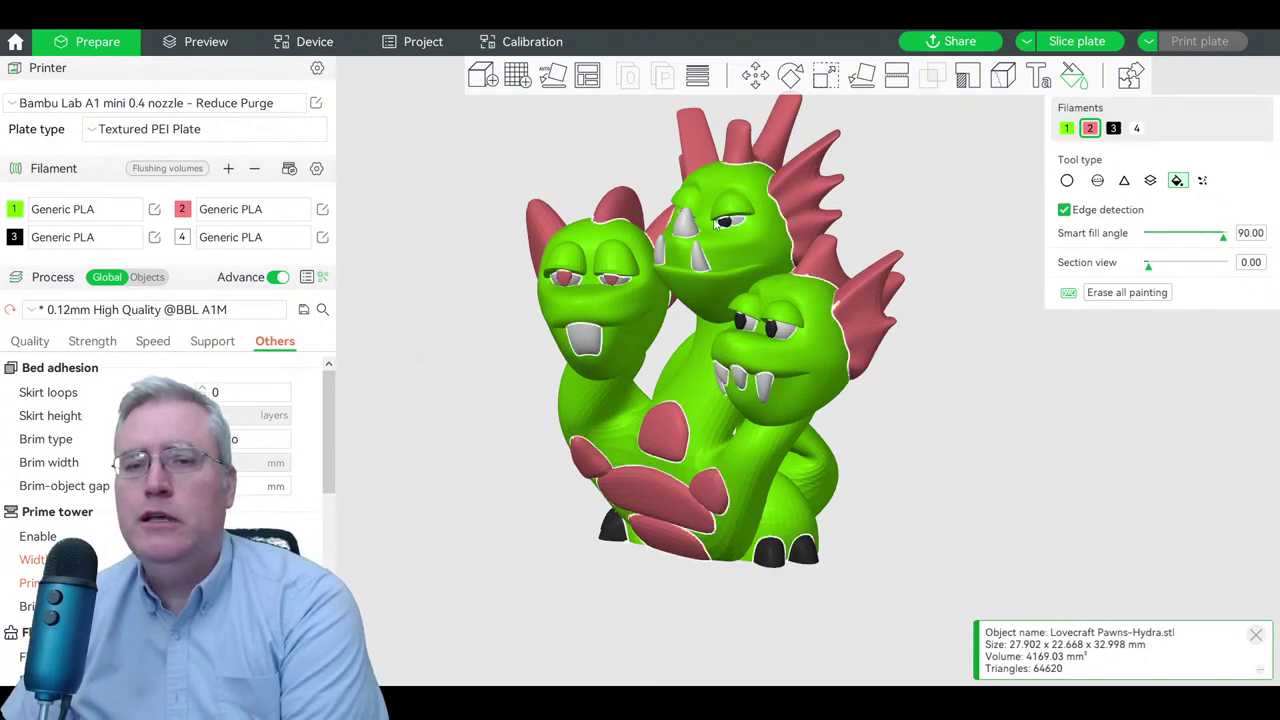
click(727, 222)
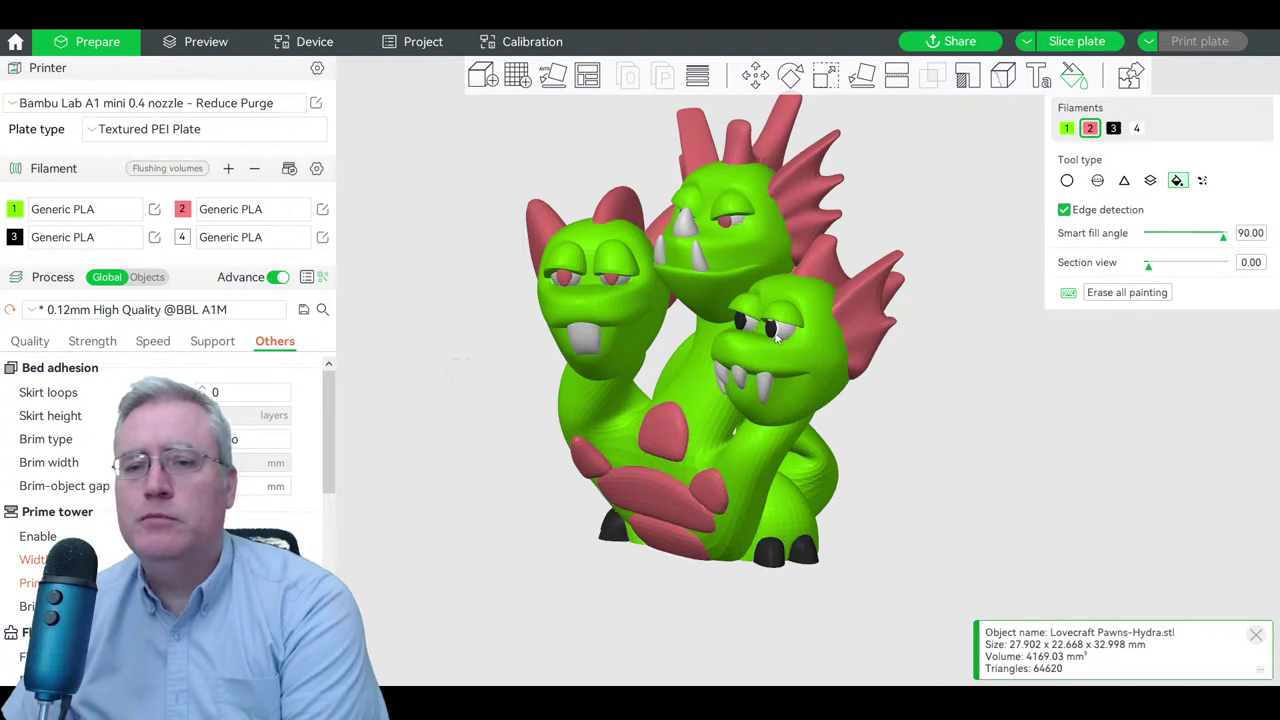
click(772, 328)
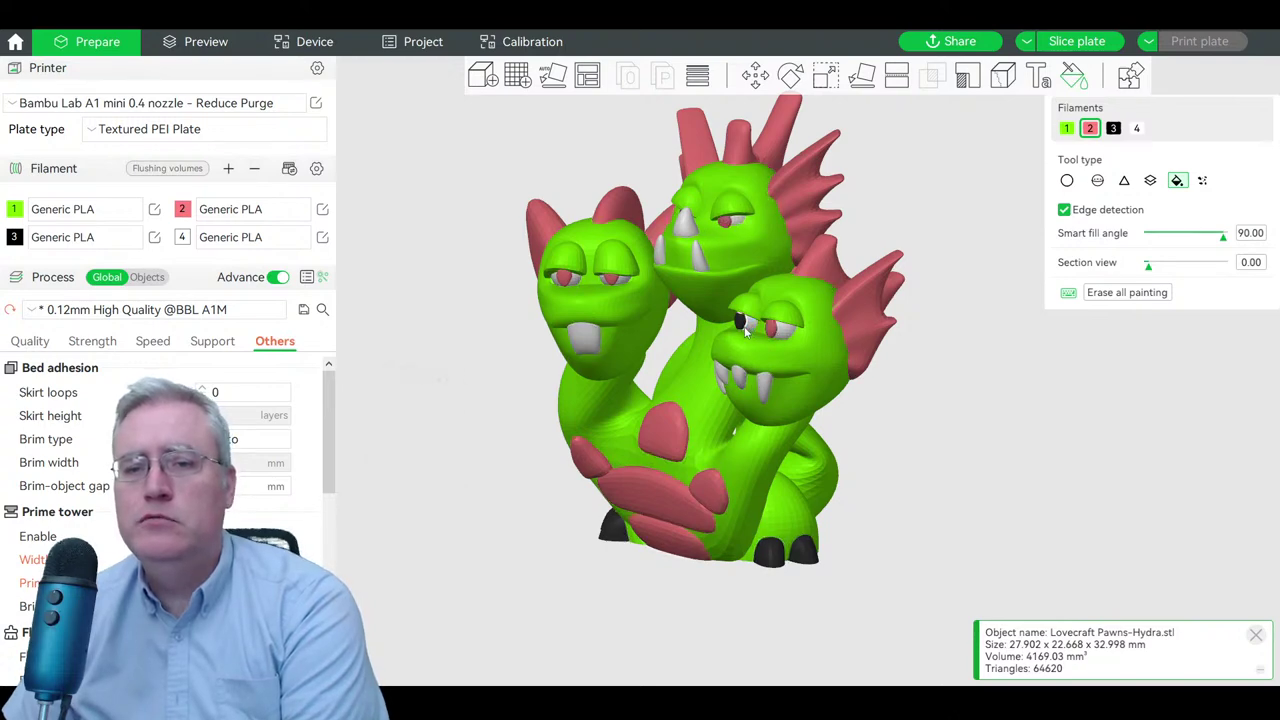
click(740, 322)
drag(903, 223, 937, 223)
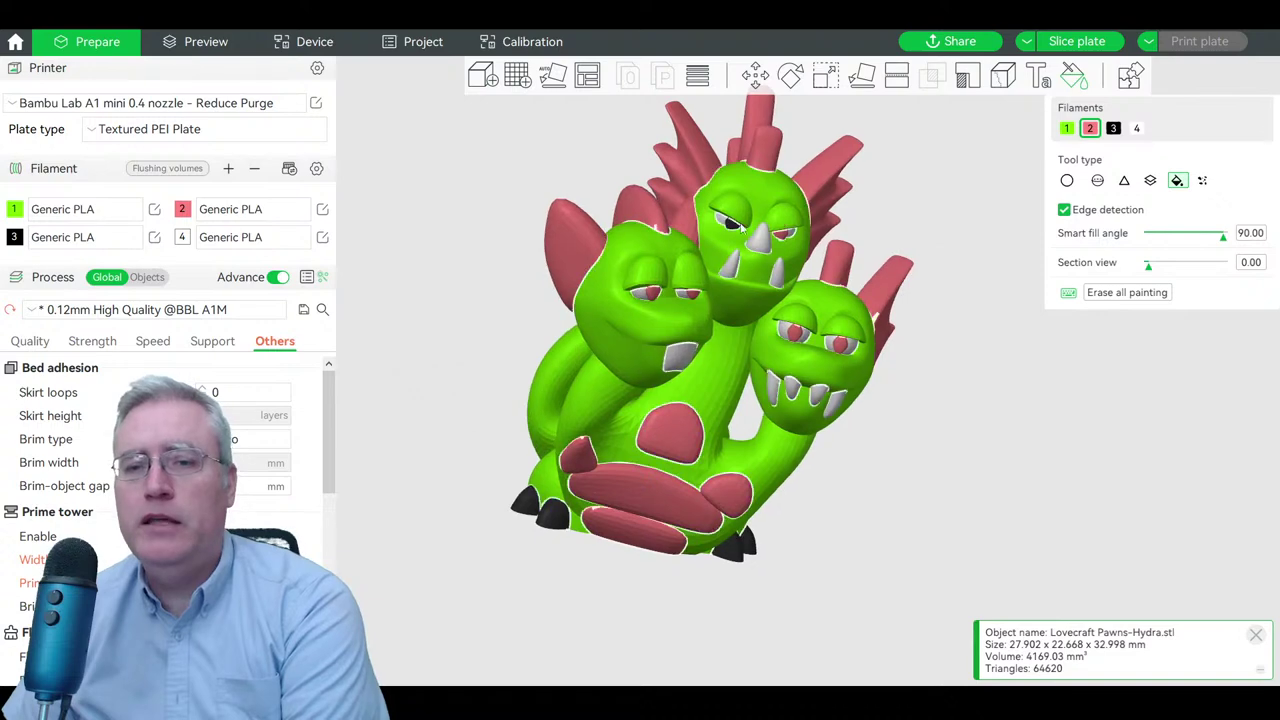
drag(989, 449, 926, 428)
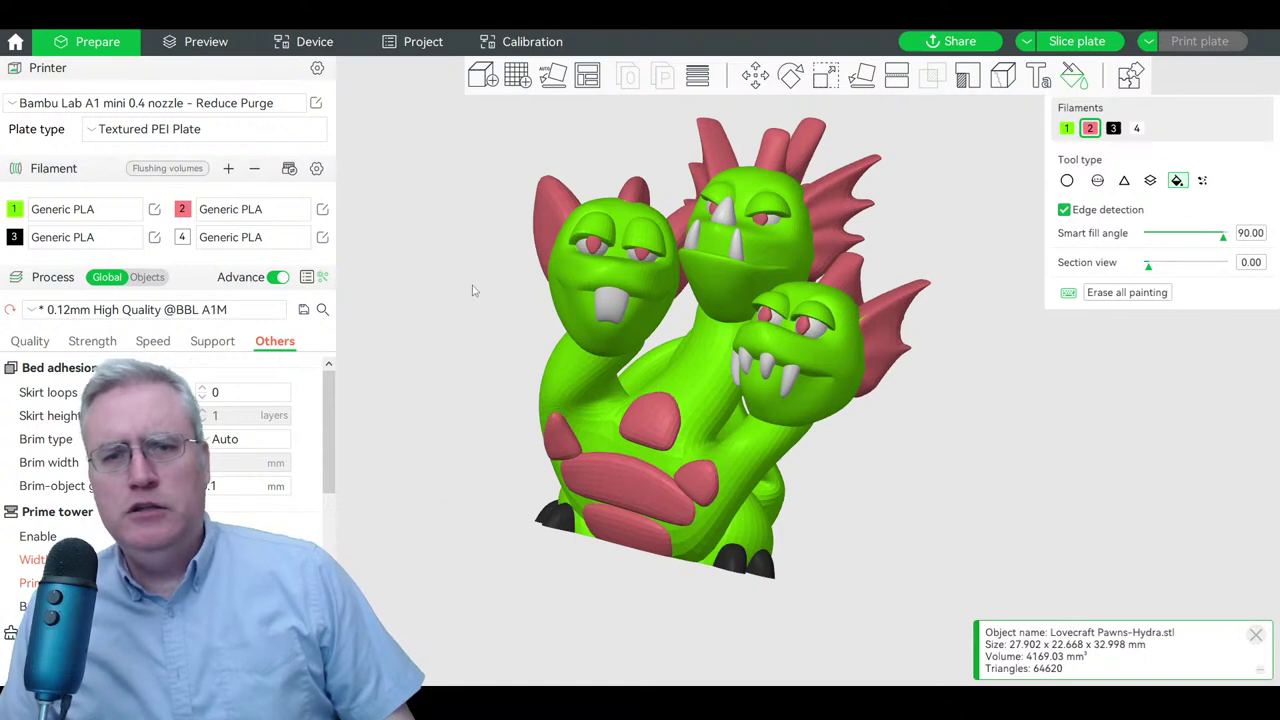
drag(471, 277, 400, 260)
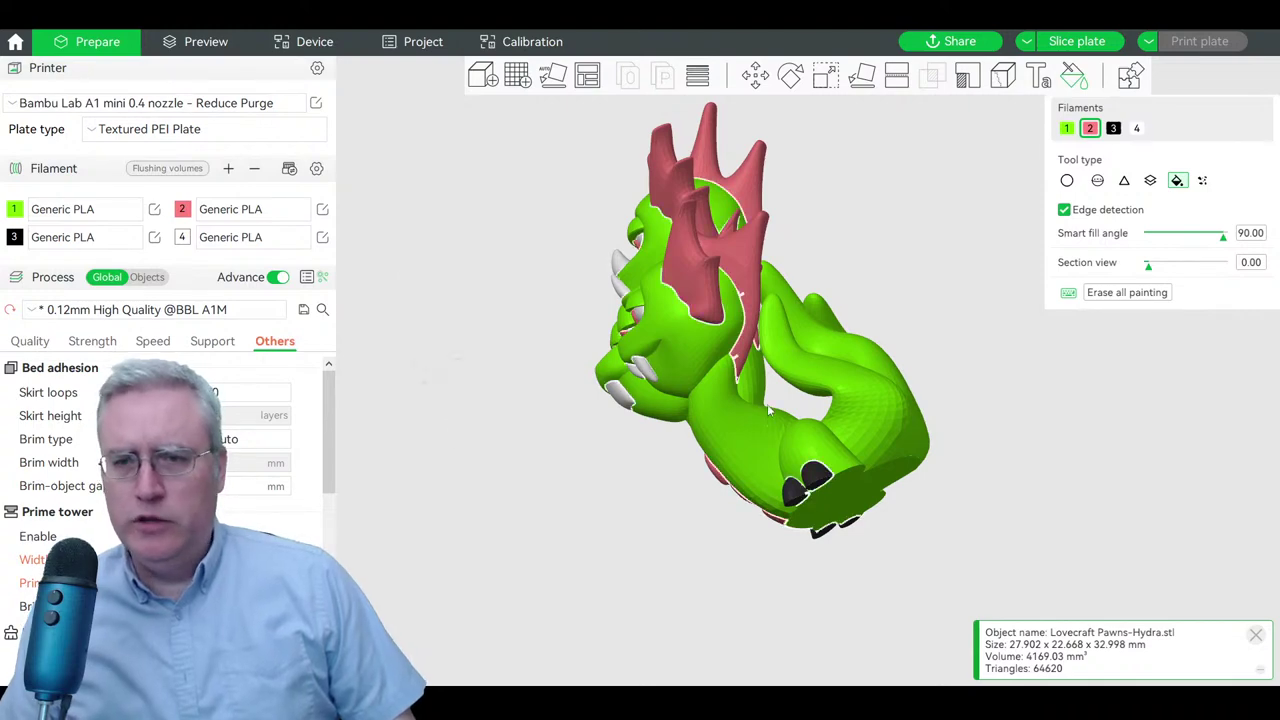
drag(924, 344, 787, 119)
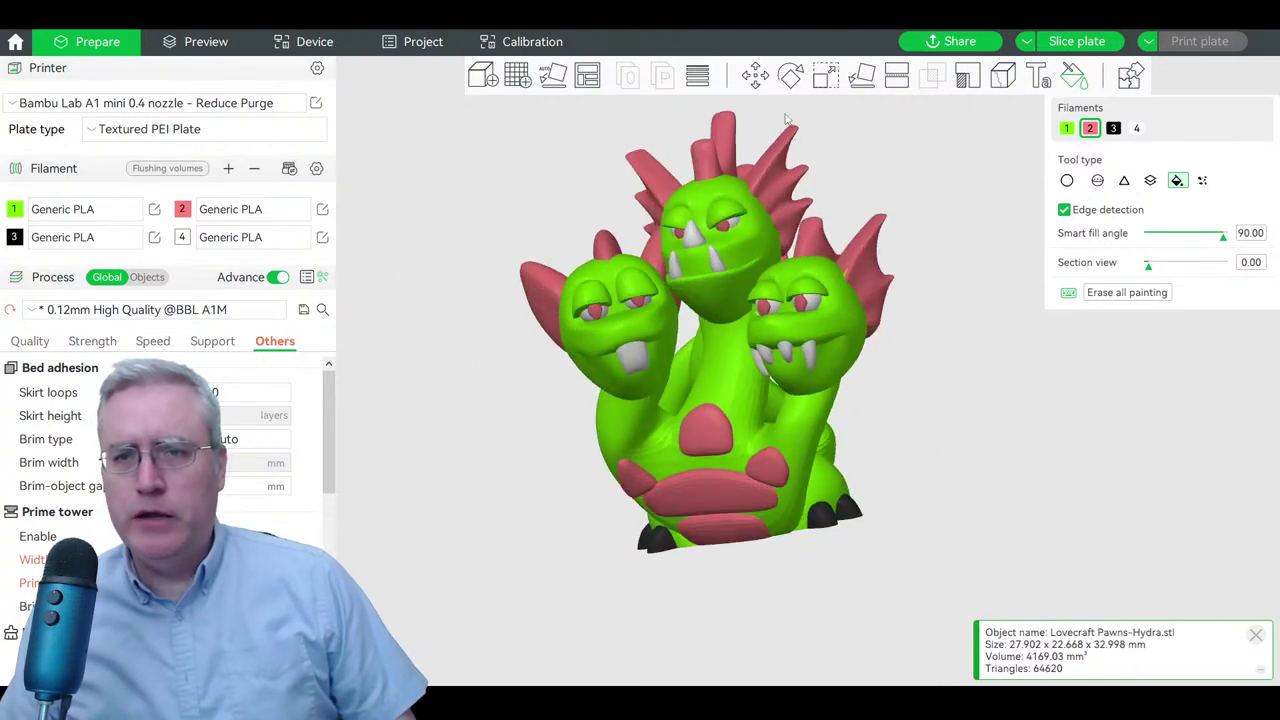
click(757, 78)
drag(910, 460, 845, 498)
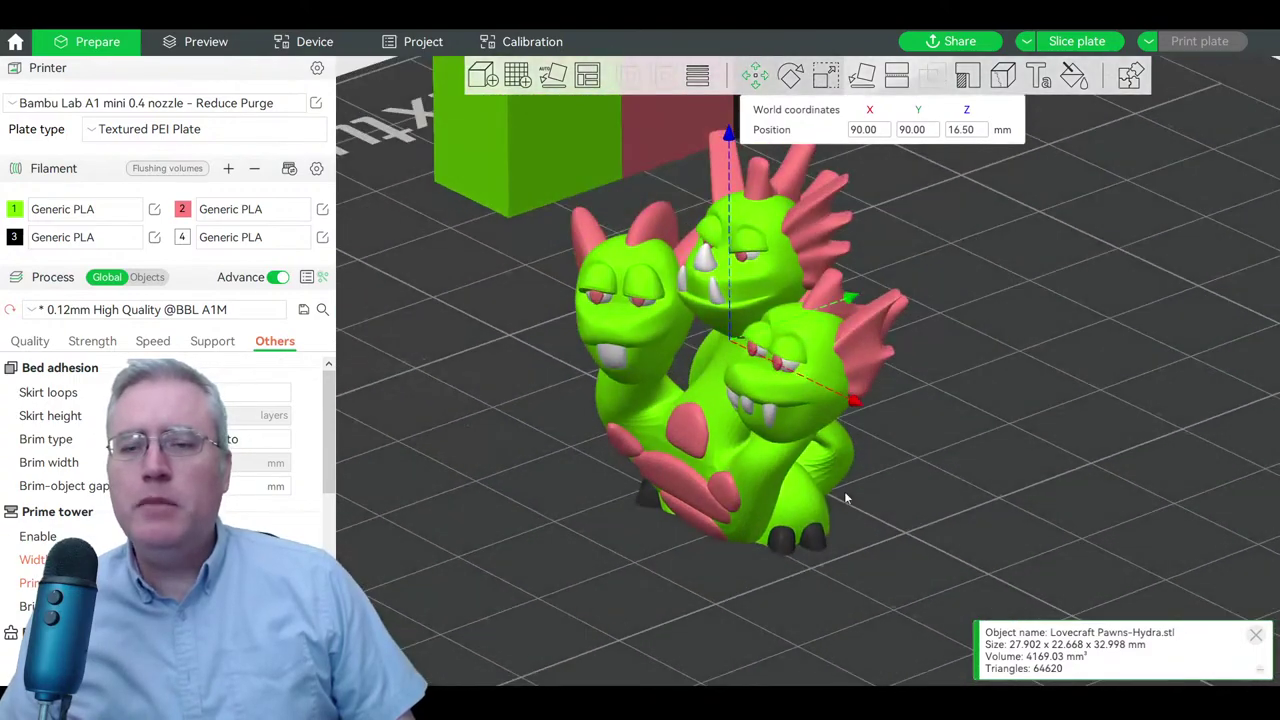
- Set the color of filament 3 to blue (RGB 0, 0, 255) for the hydra's claws
click(15, 237)
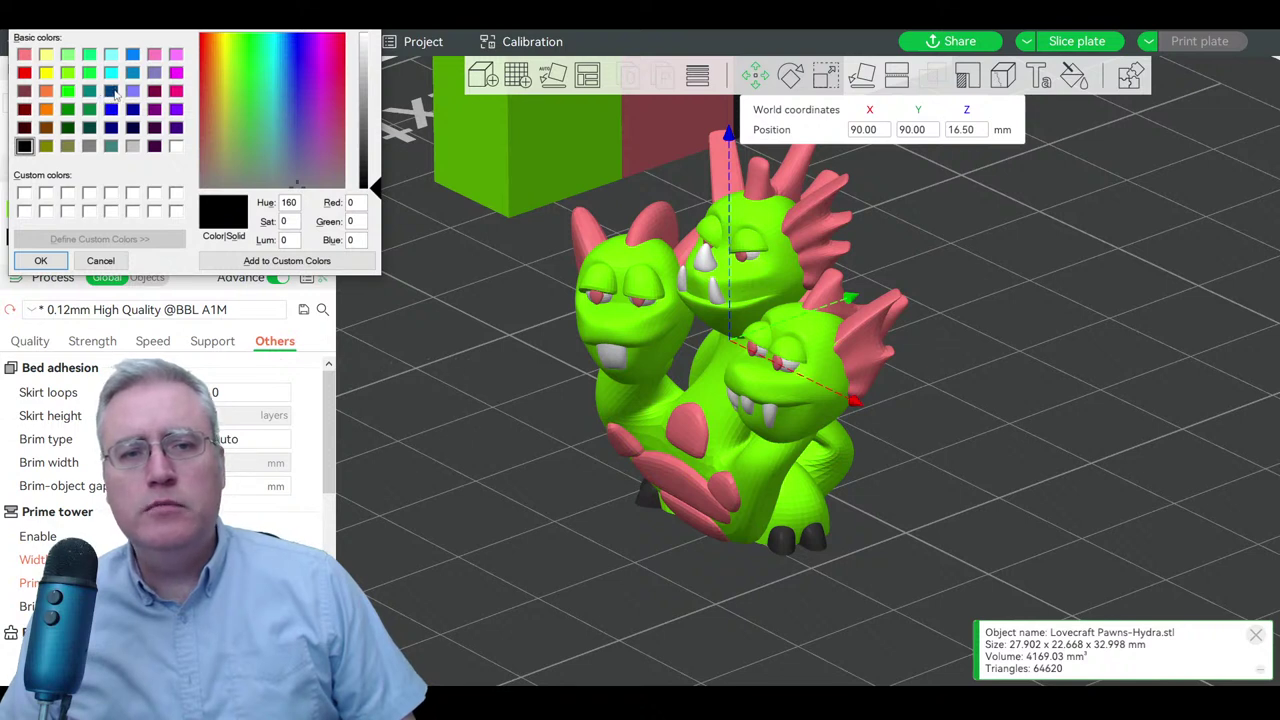
click(111, 91)
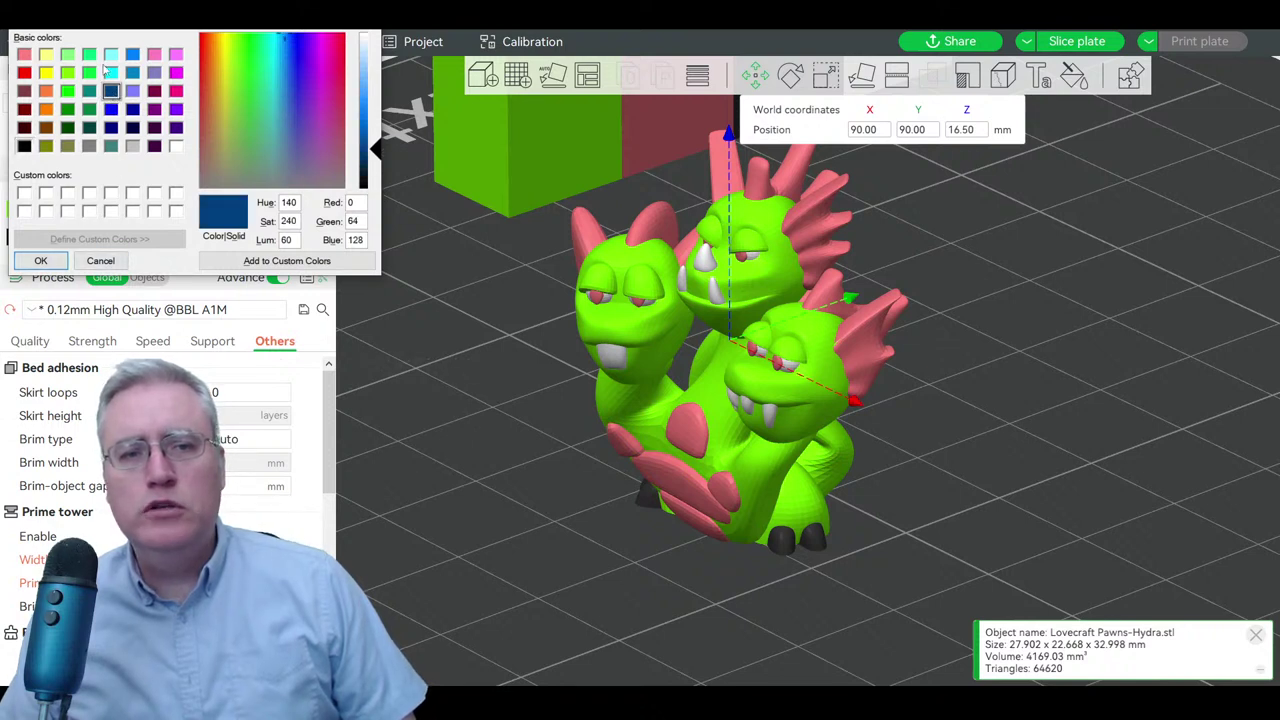
click(111, 73)
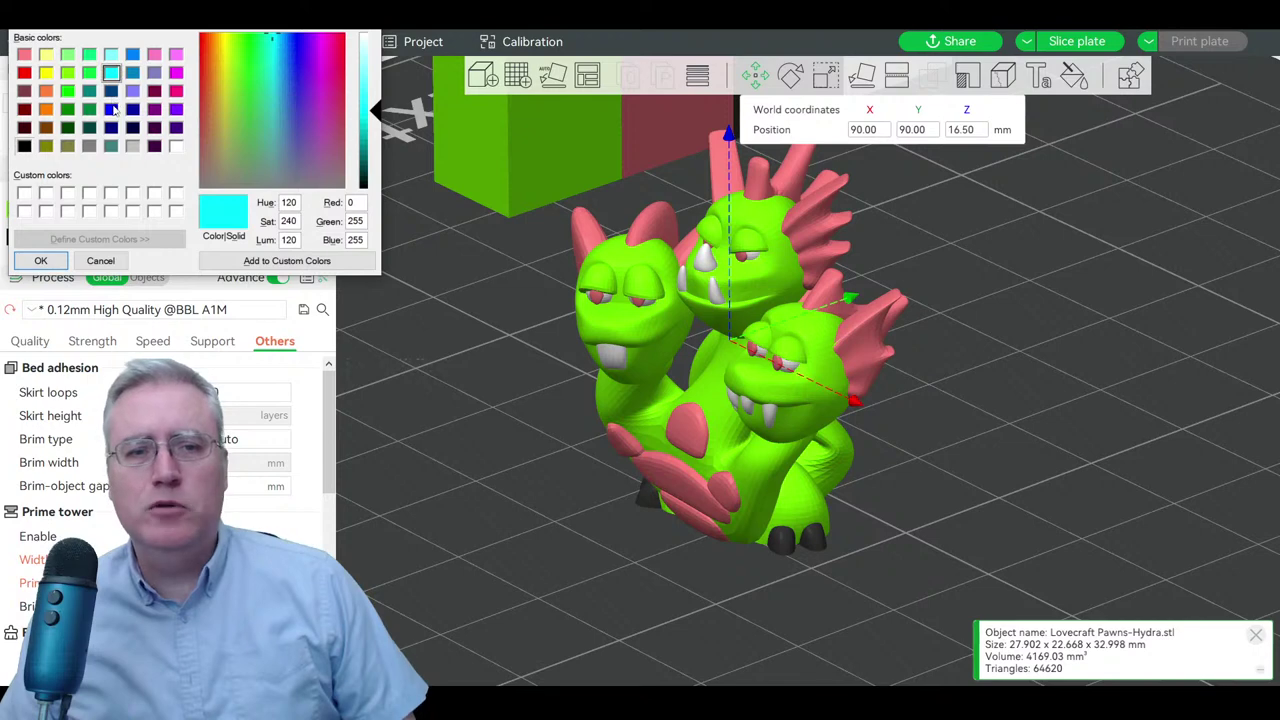
click(112, 109)
click(36, 260)
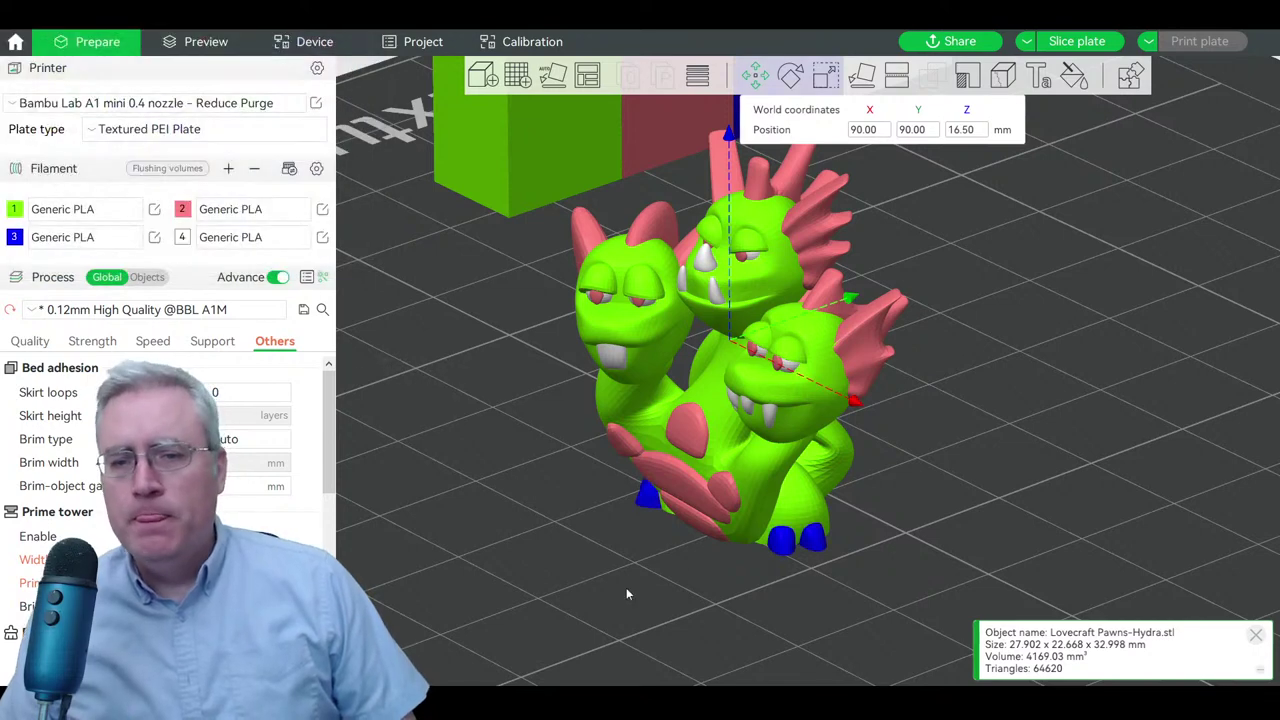
drag(626, 587, 670, 580)
scroll(489, 397, down, 2)
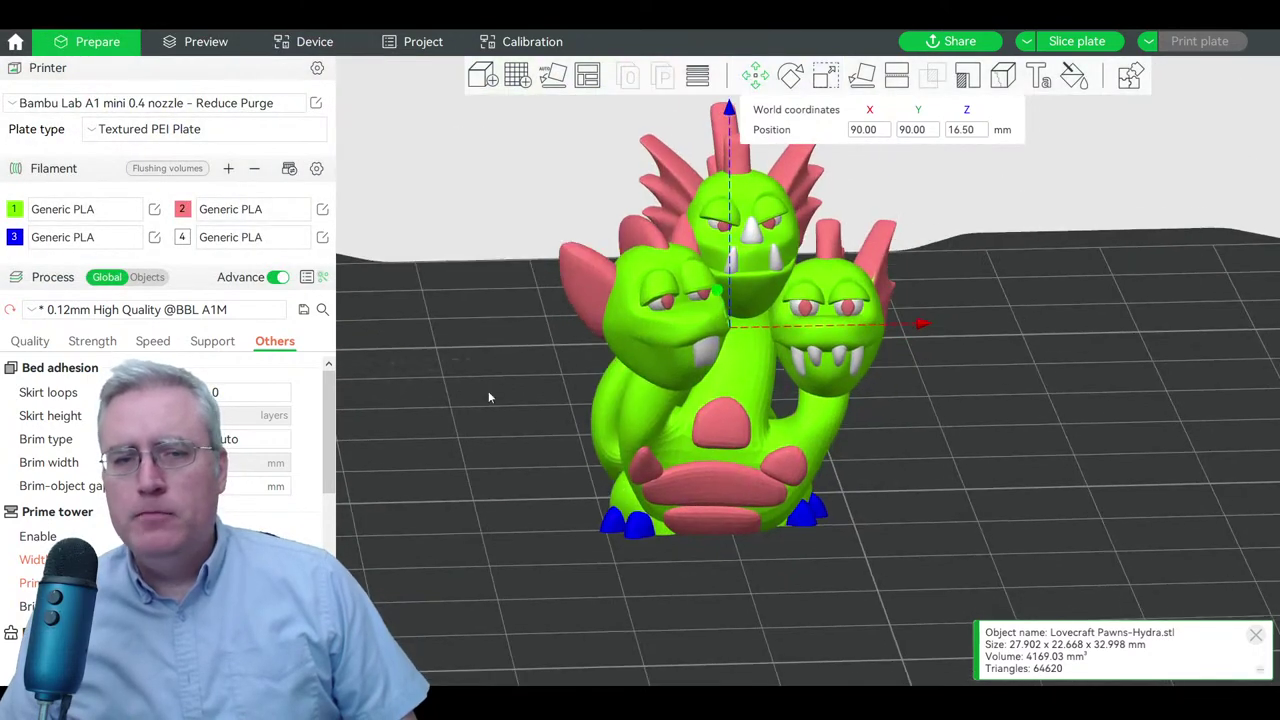
- Set the color of filament 3 to red and deselect the hydra
click(18, 237)
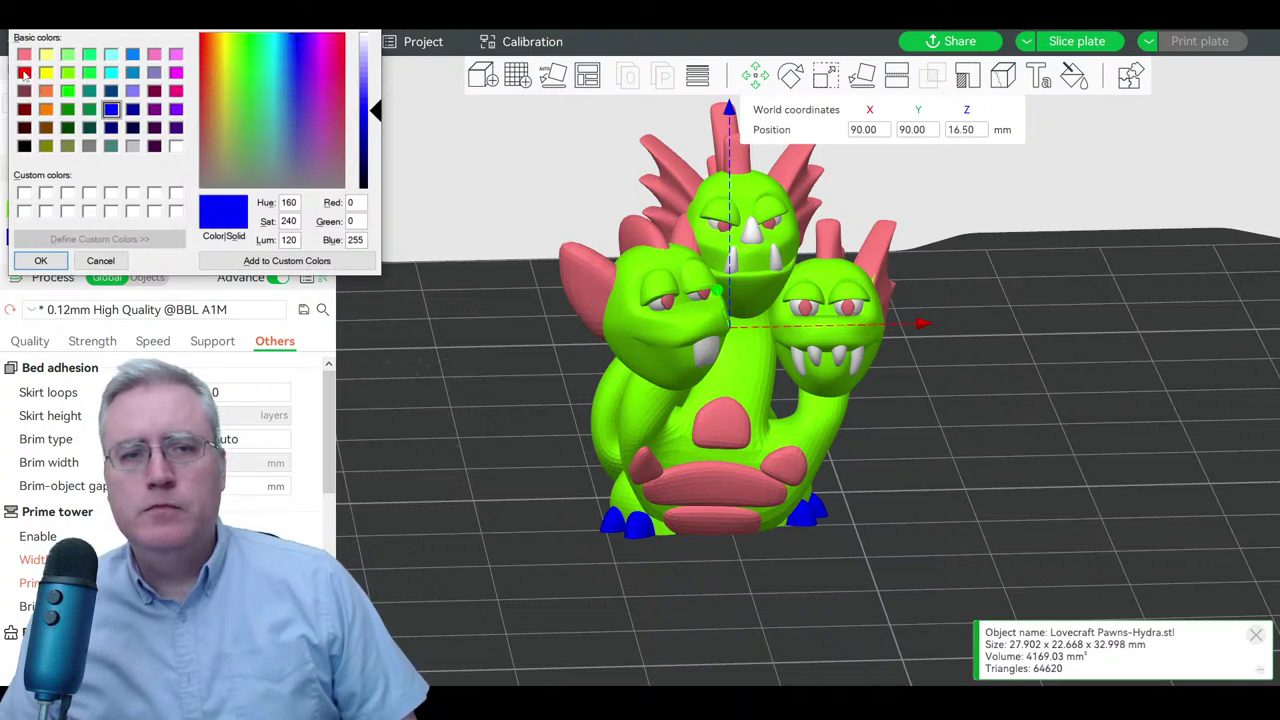
click(24, 72)
click(40, 260)
drag(686, 544, 689, 576)
click(690, 577)
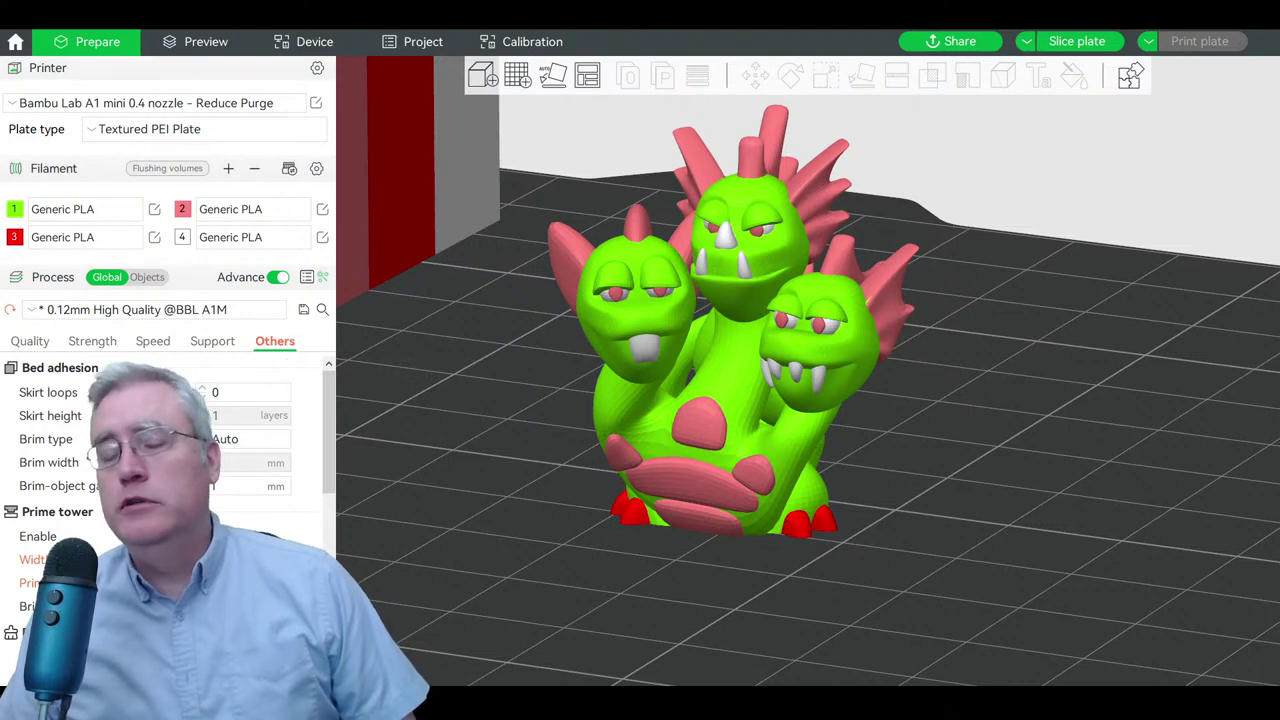
mouse_move(855, 569)
mouse_down()
mouse_move(871, 574)
mouse_move(850, 576)
mouse_up()
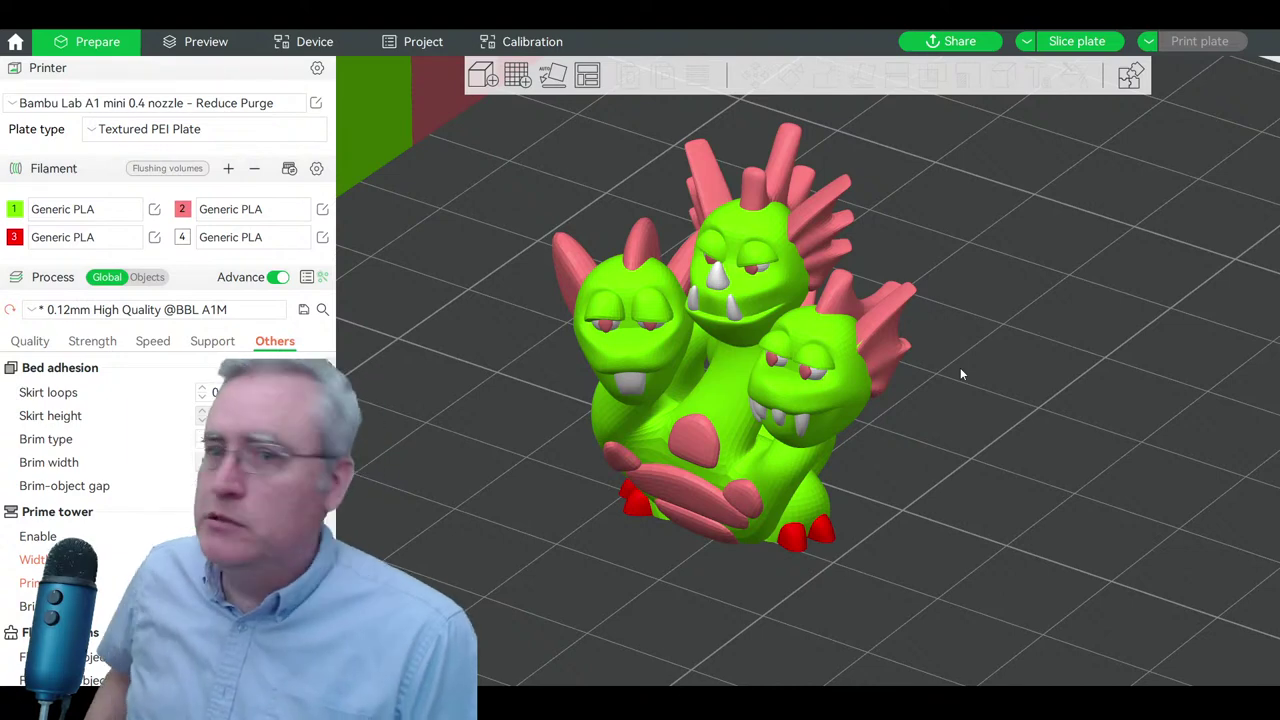
- Set the color of filament 2 to red for the hydra's crests, belly plates and irises
click(181, 215)
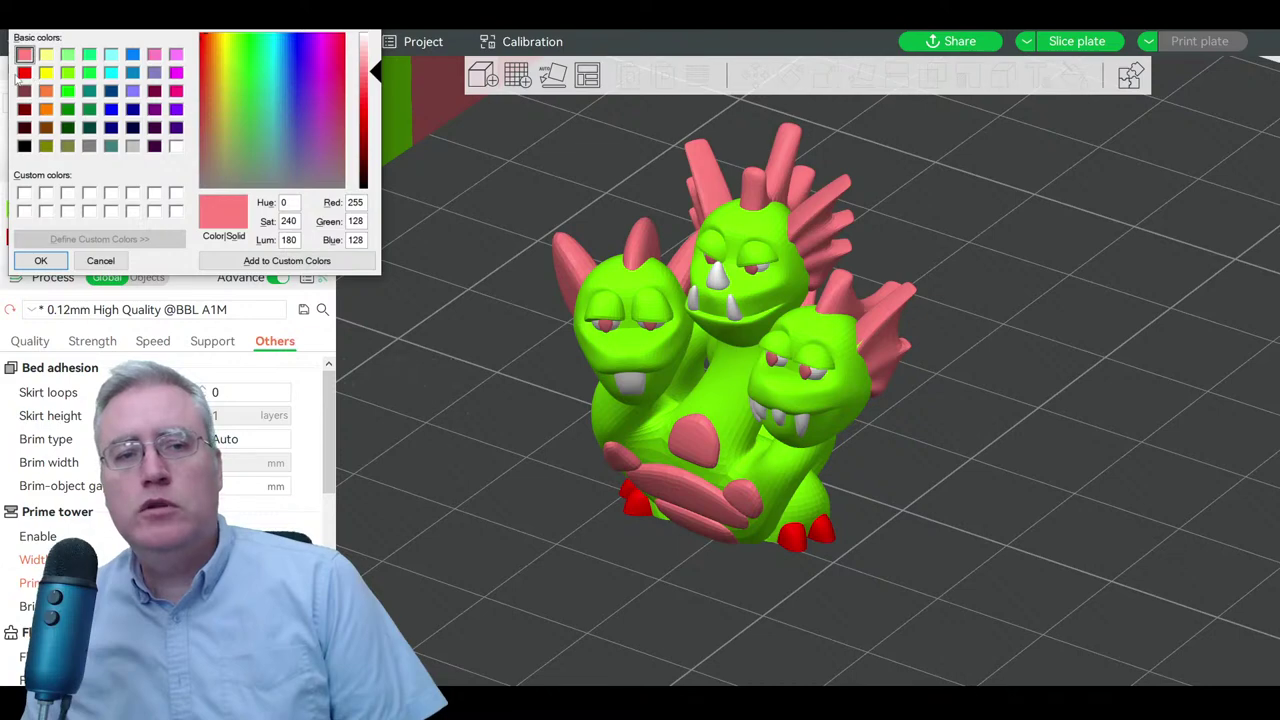
click(25, 73)
click(40, 260)
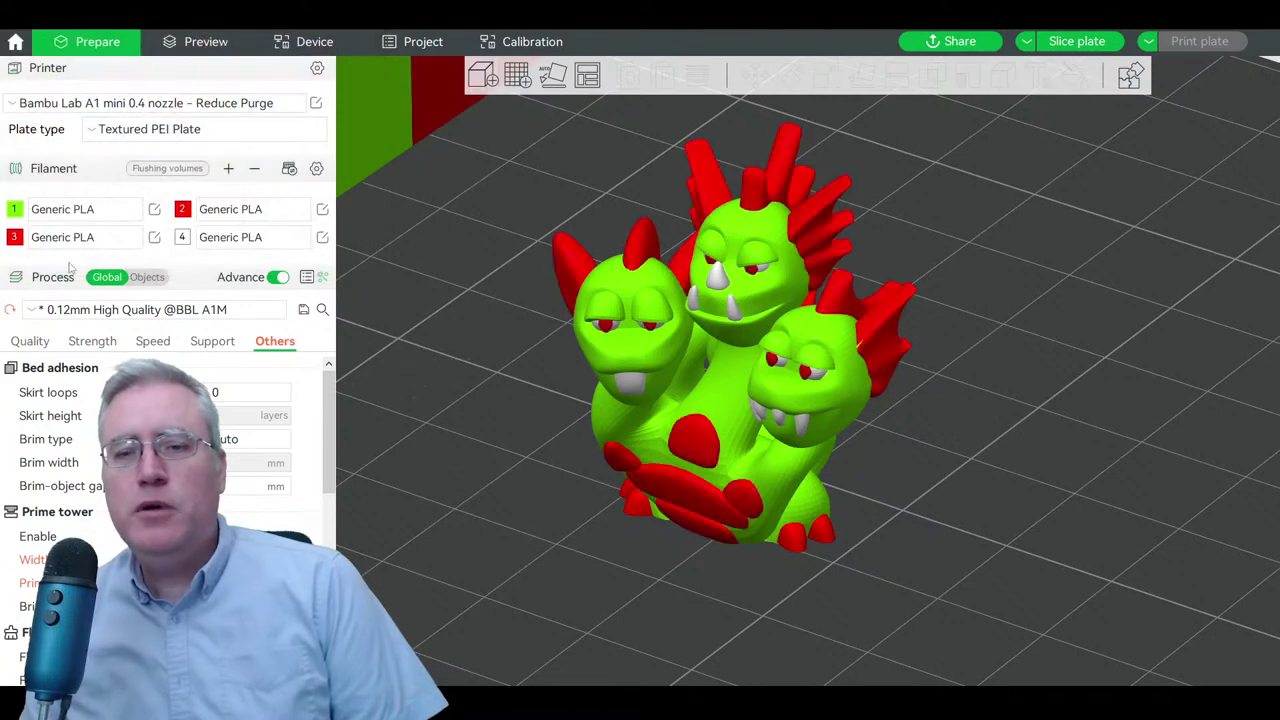
drag(688, 574, 738, 540)
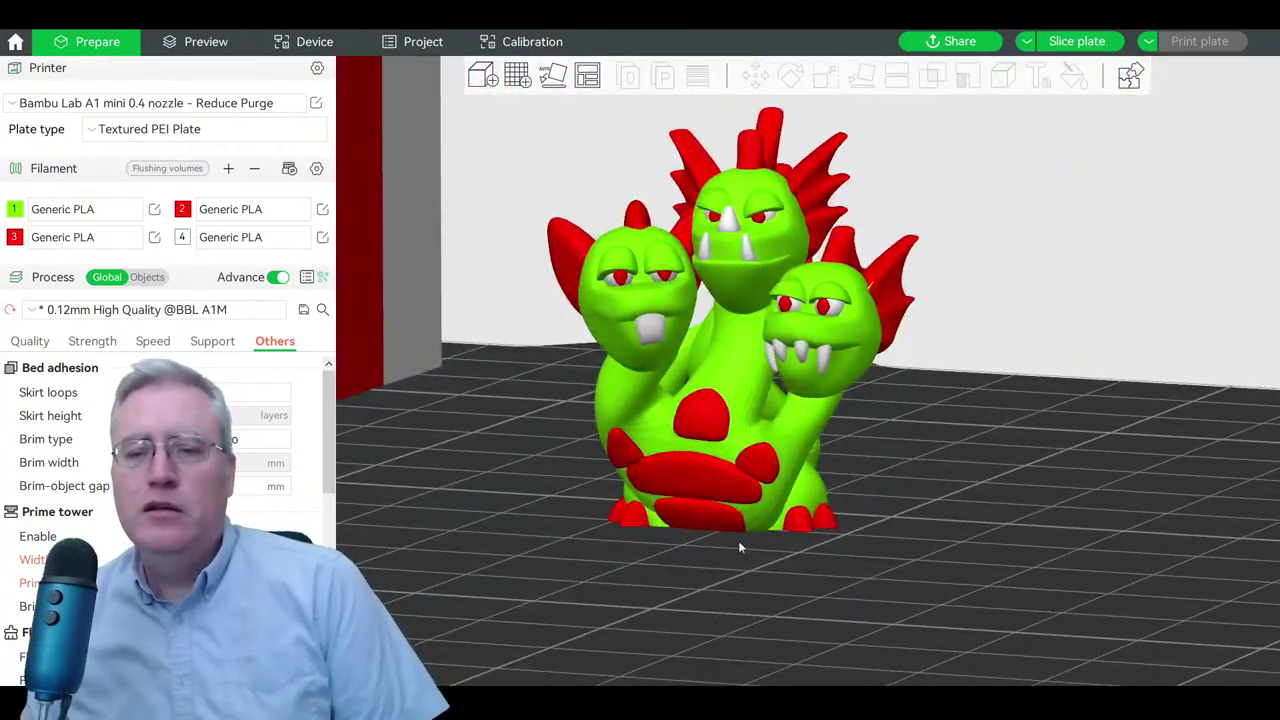
- Set the color of filament 3 to black (RGB 0, 0, 0) for the hydra's claws
click(14, 239)
click(24, 146)
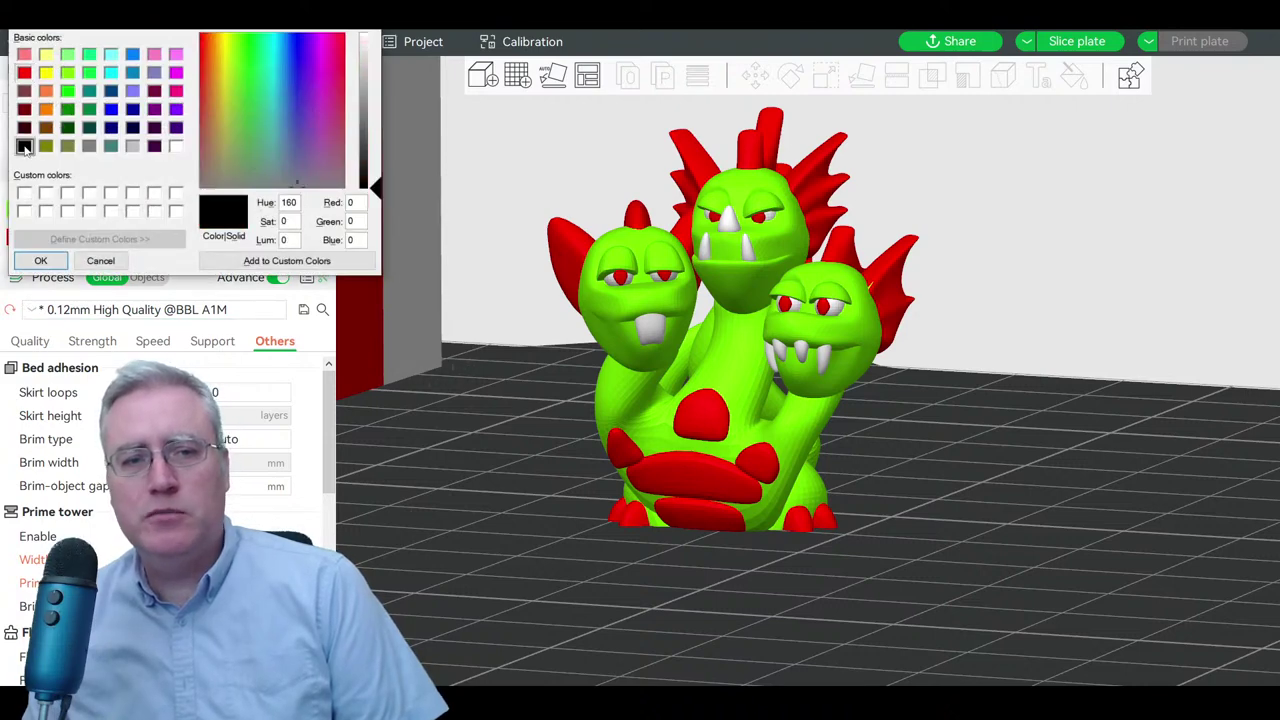
click(40, 260)
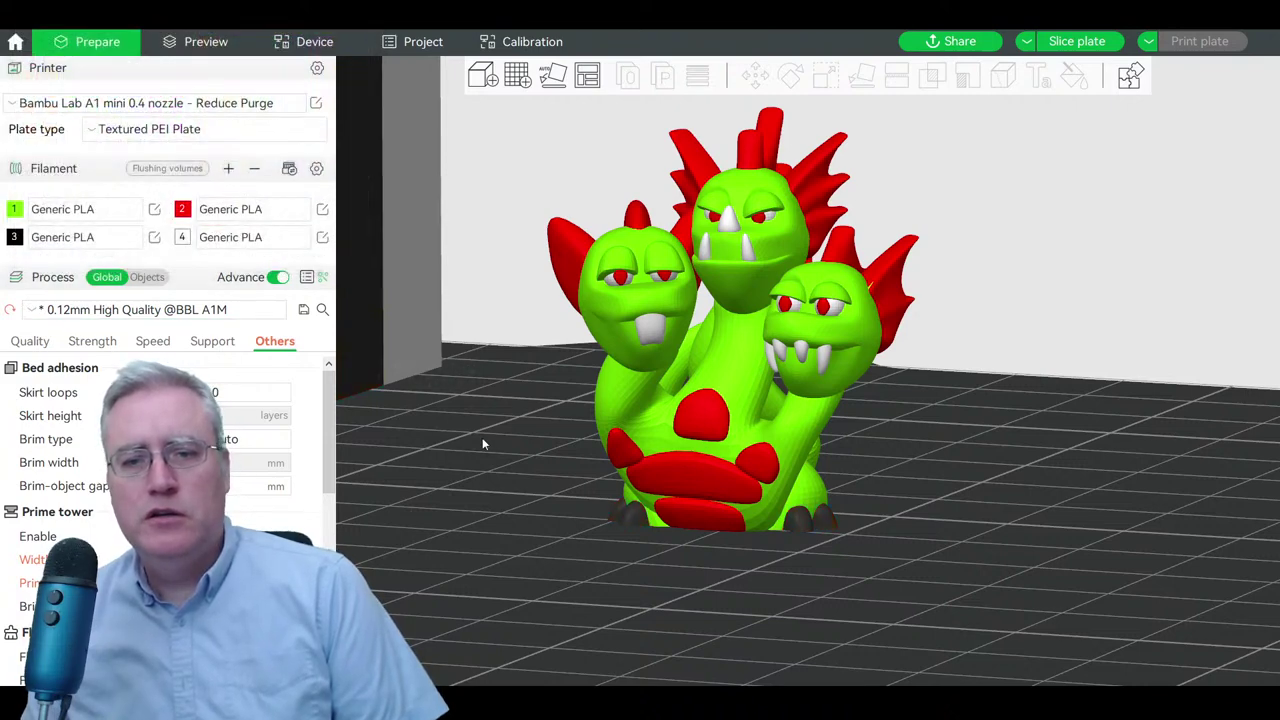
drag(482, 437, 505, 425)
- Try blue (RGB 0, 0, 255) as the color of filament 3 against the red crests and belly plates
click(14, 238)
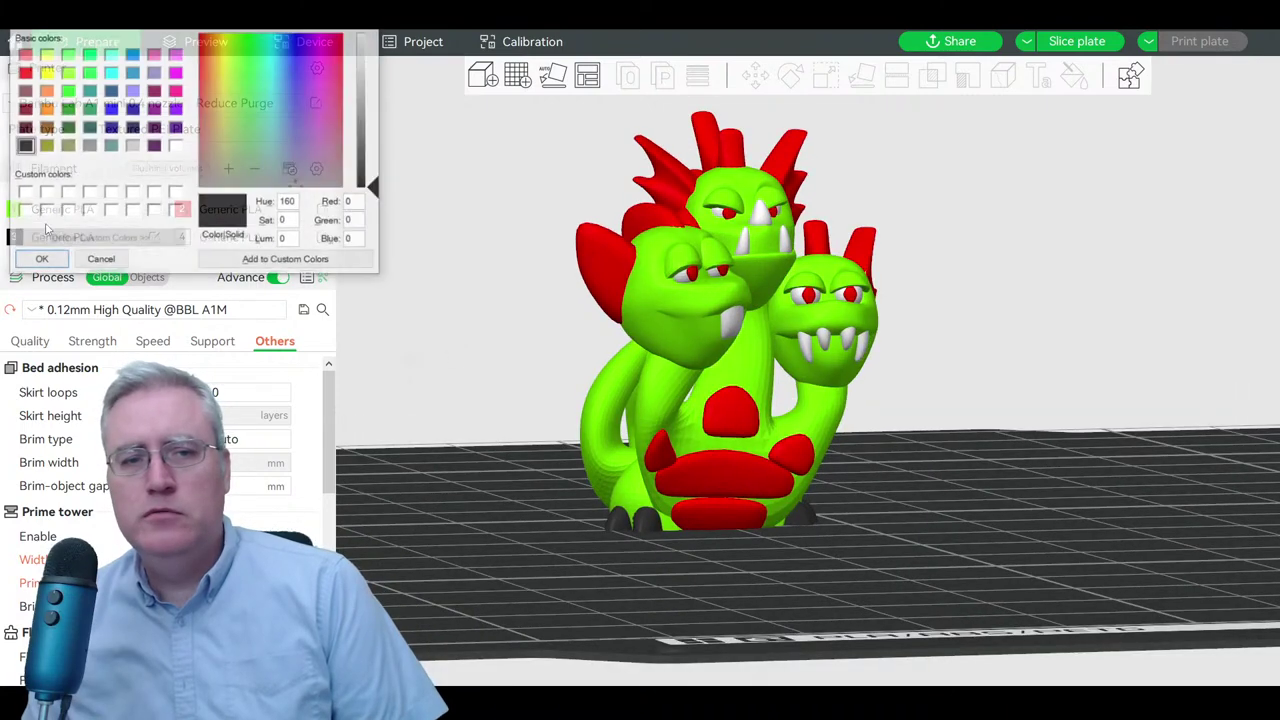
click(111, 91)
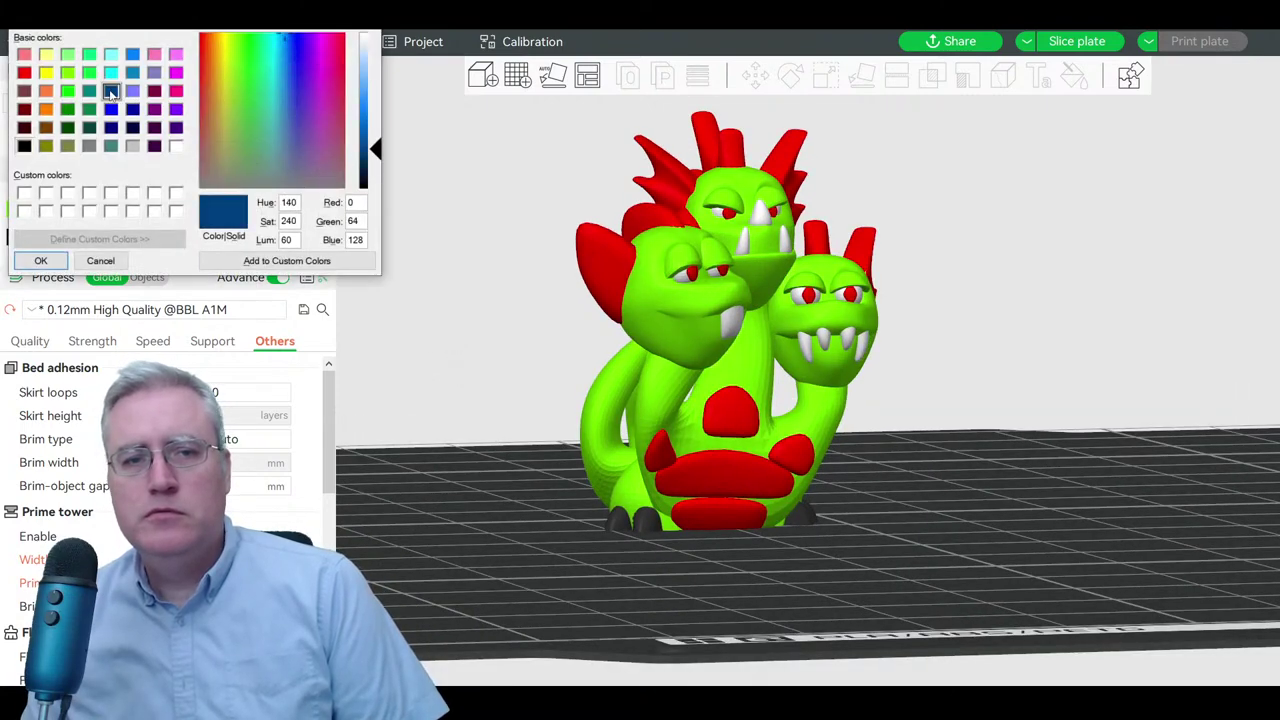
click(111, 109)
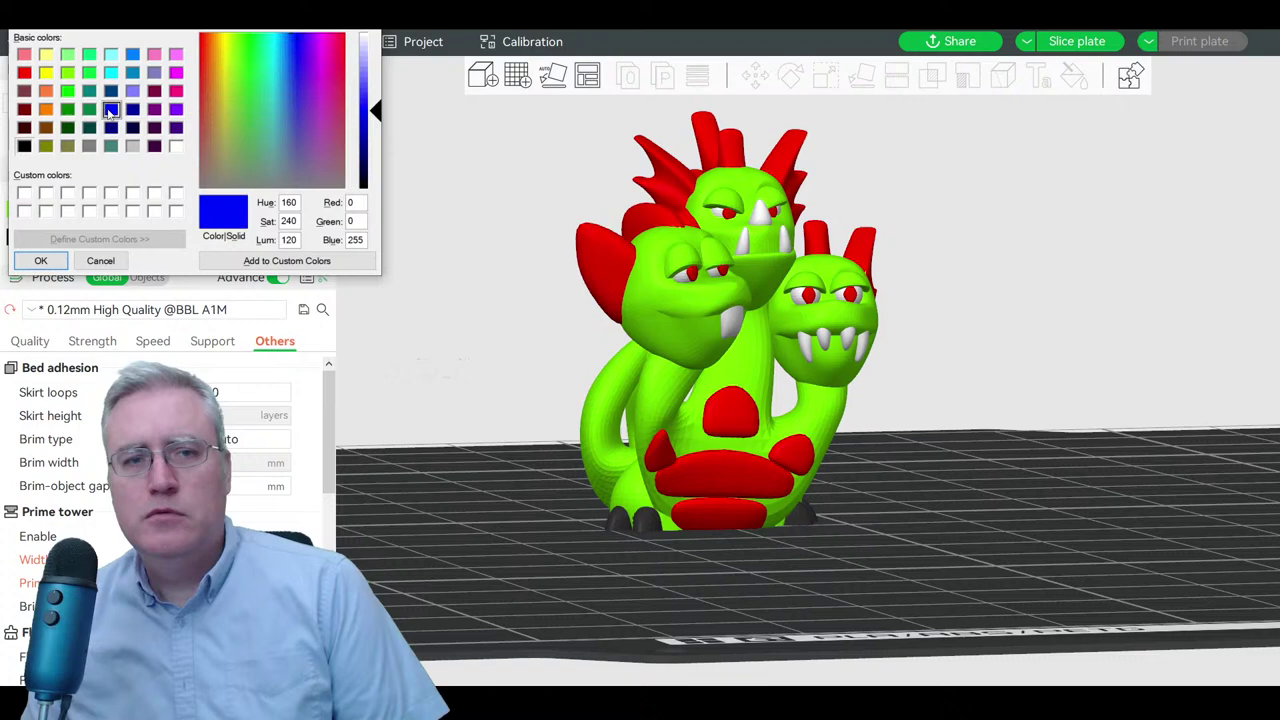
click(56, 261)
drag(517, 417, 440, 420)
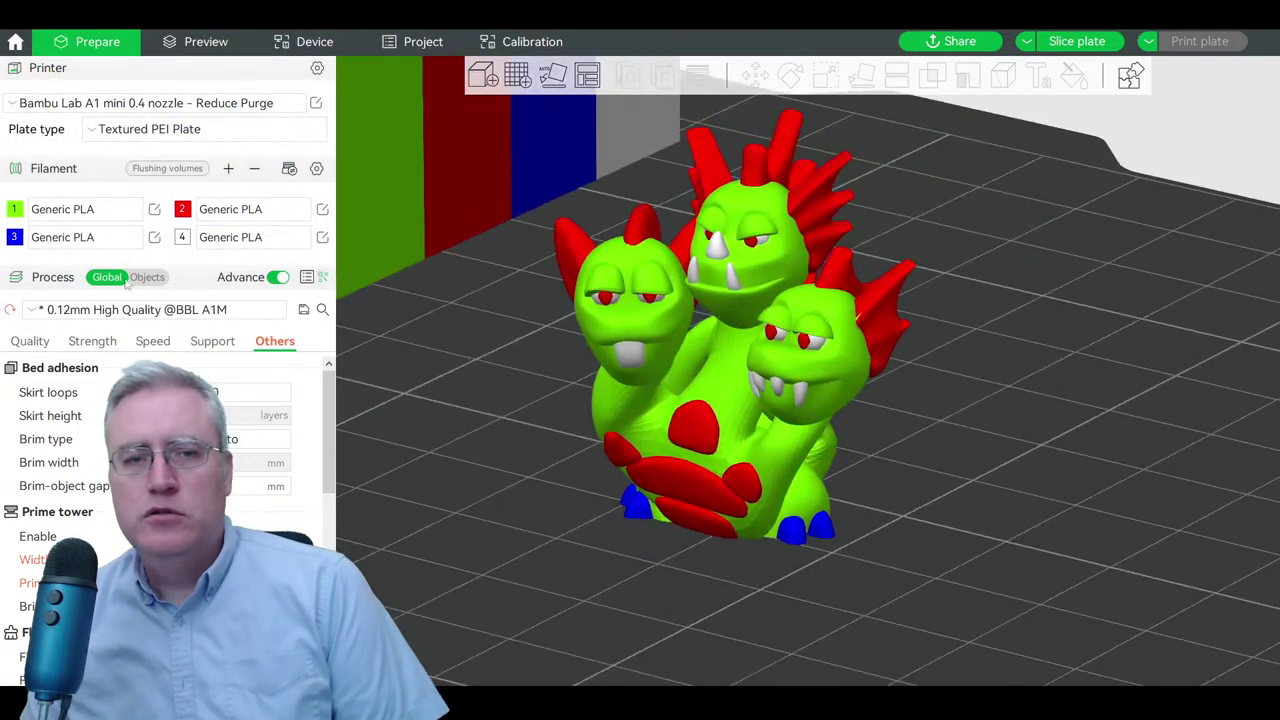
- Set the color of filament 3 to yellow for the hydra's claws and view the model from several sides
click(14, 238)
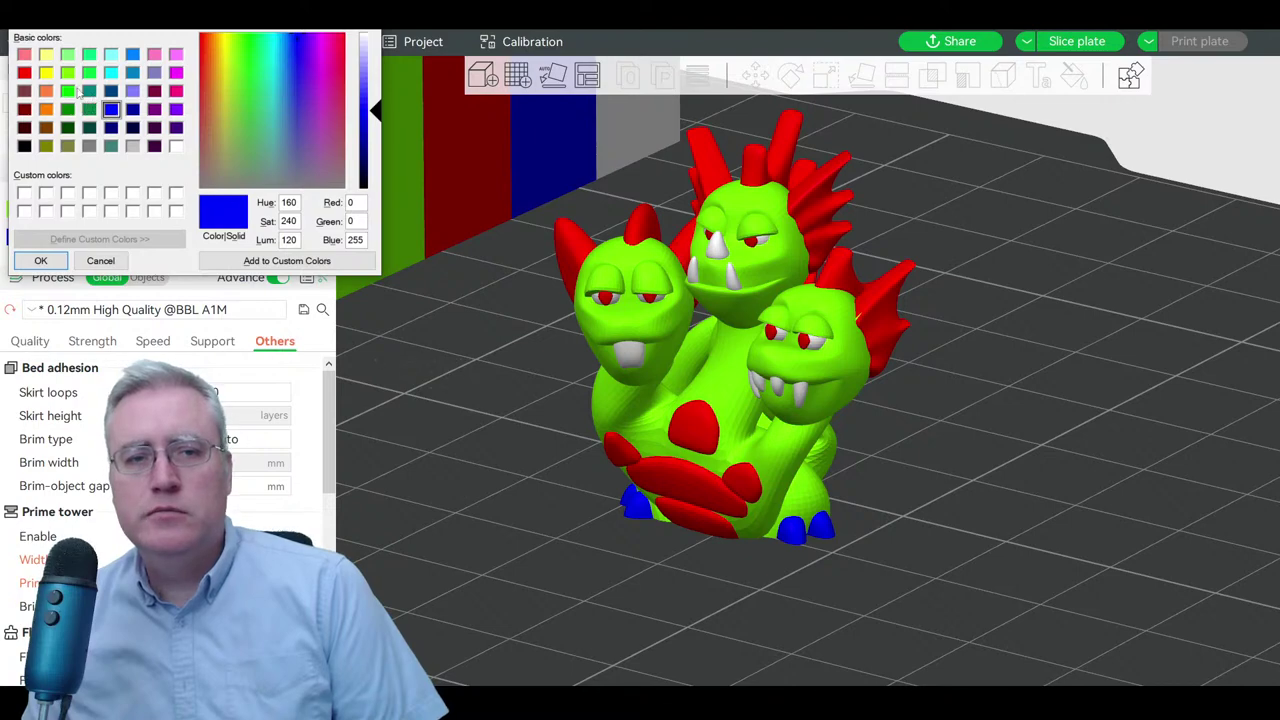
click(45, 72)
click(40, 261)
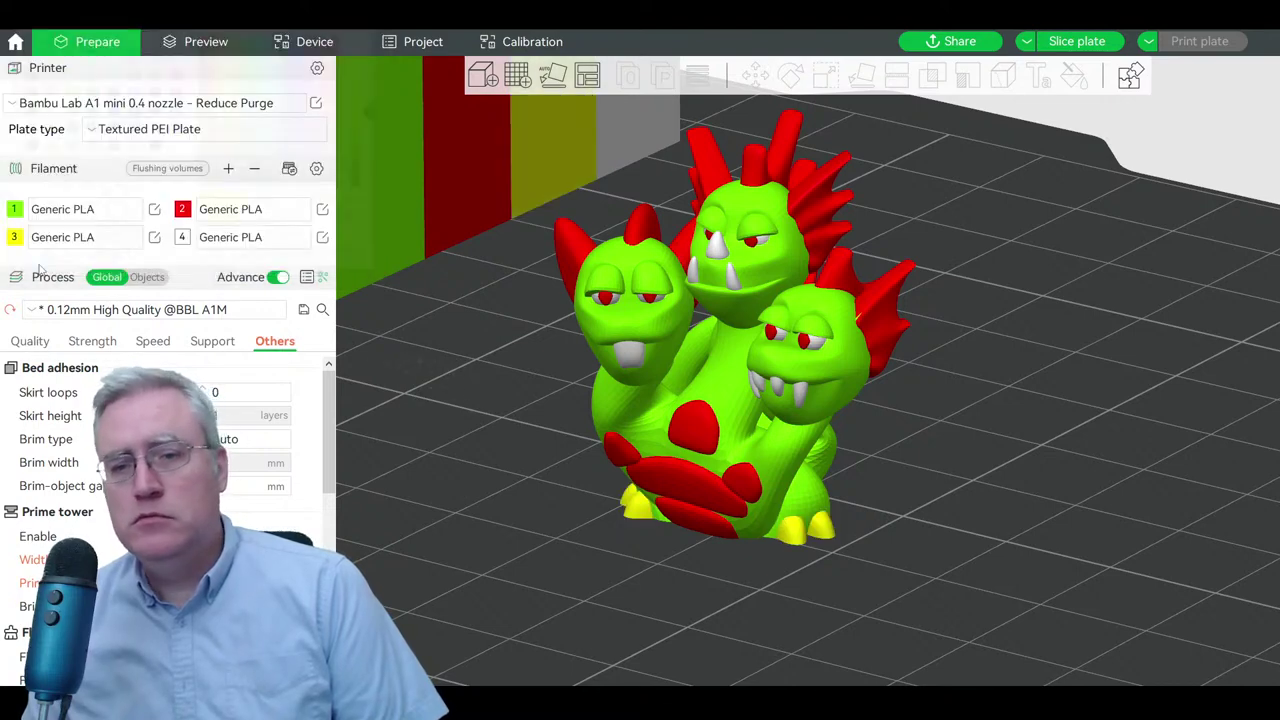
mouse_move(496, 484)
mouse_down()
mouse_move(604, 482)
mouse_move(571, 506)
mouse_move(466, 476)
mouse_move(483, 495)
mouse_up()
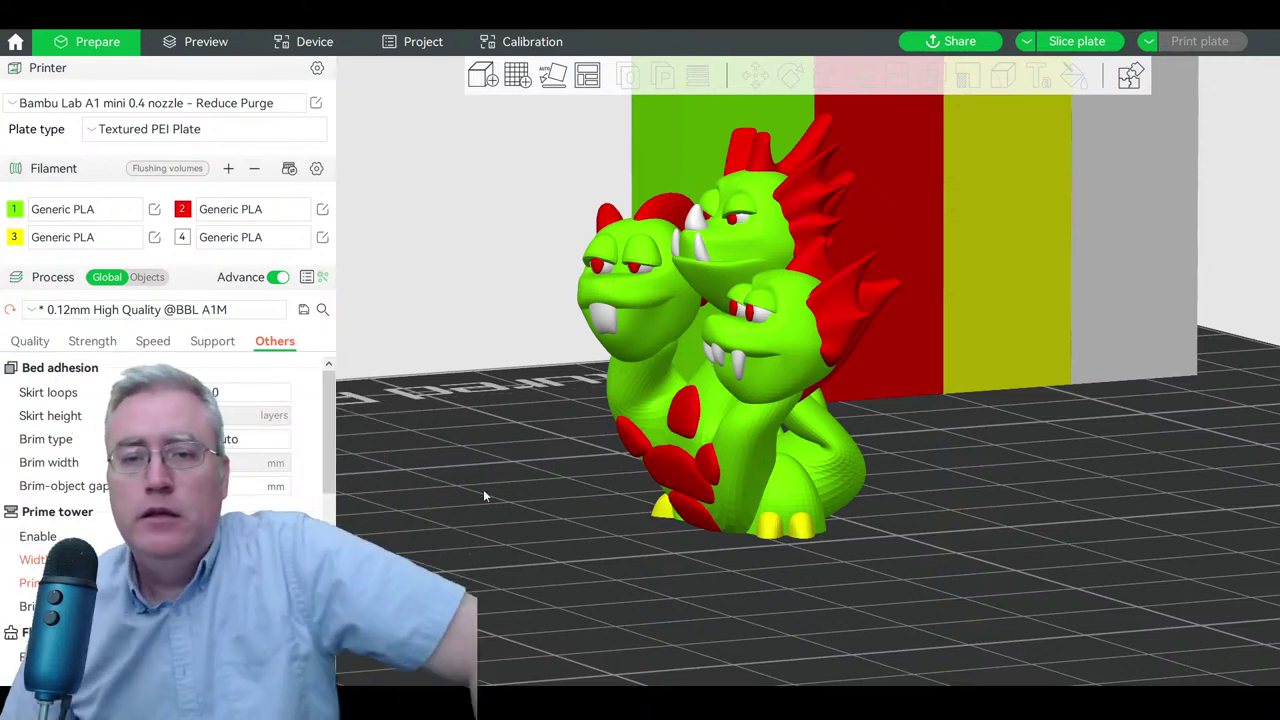
drag(523, 462, 589, 395)
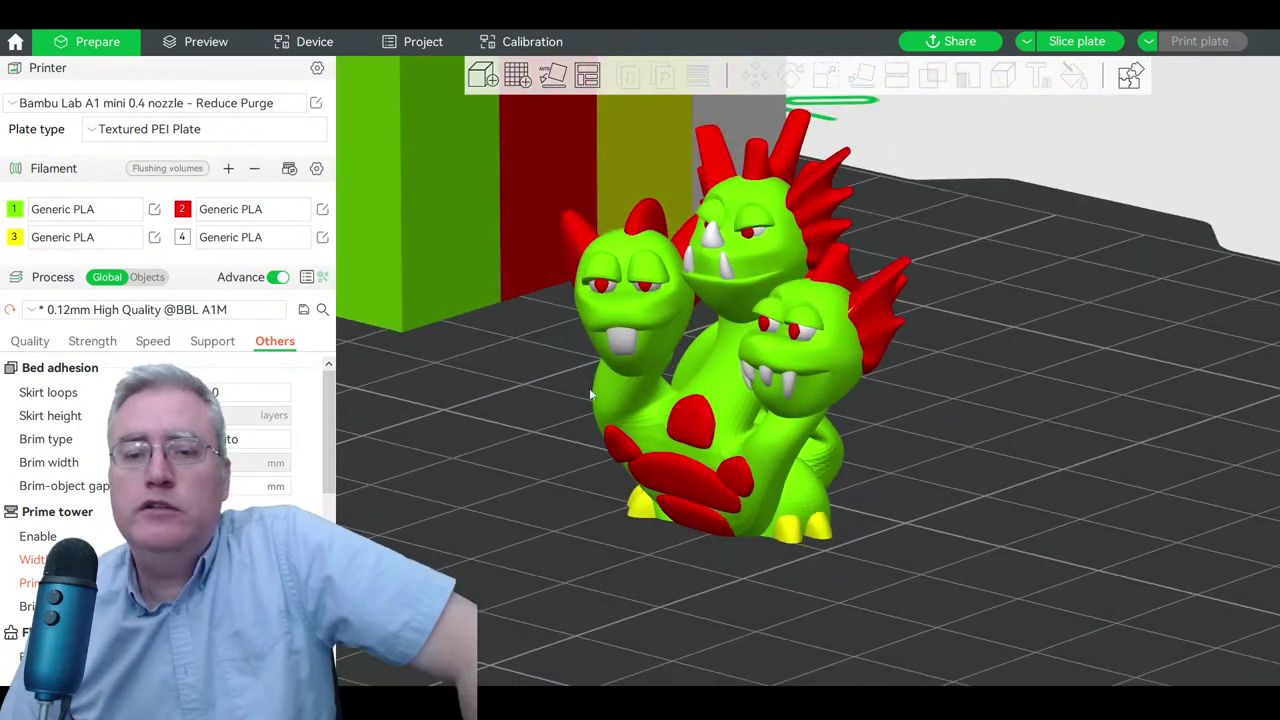
- Set the color of filament 1 to cyan (RGB 0, 255, 255) for the hydra's body and switch to the hydra in Blender
click(14, 211)
click(110, 73)
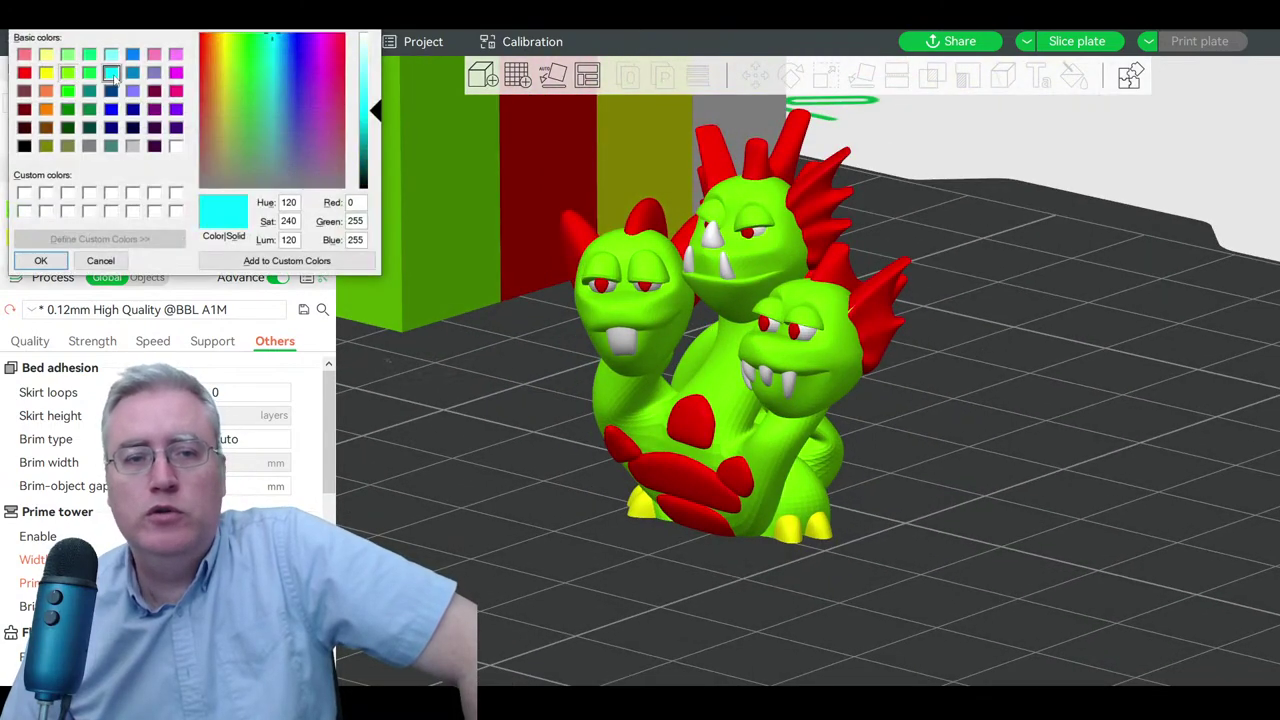
click(42, 261)
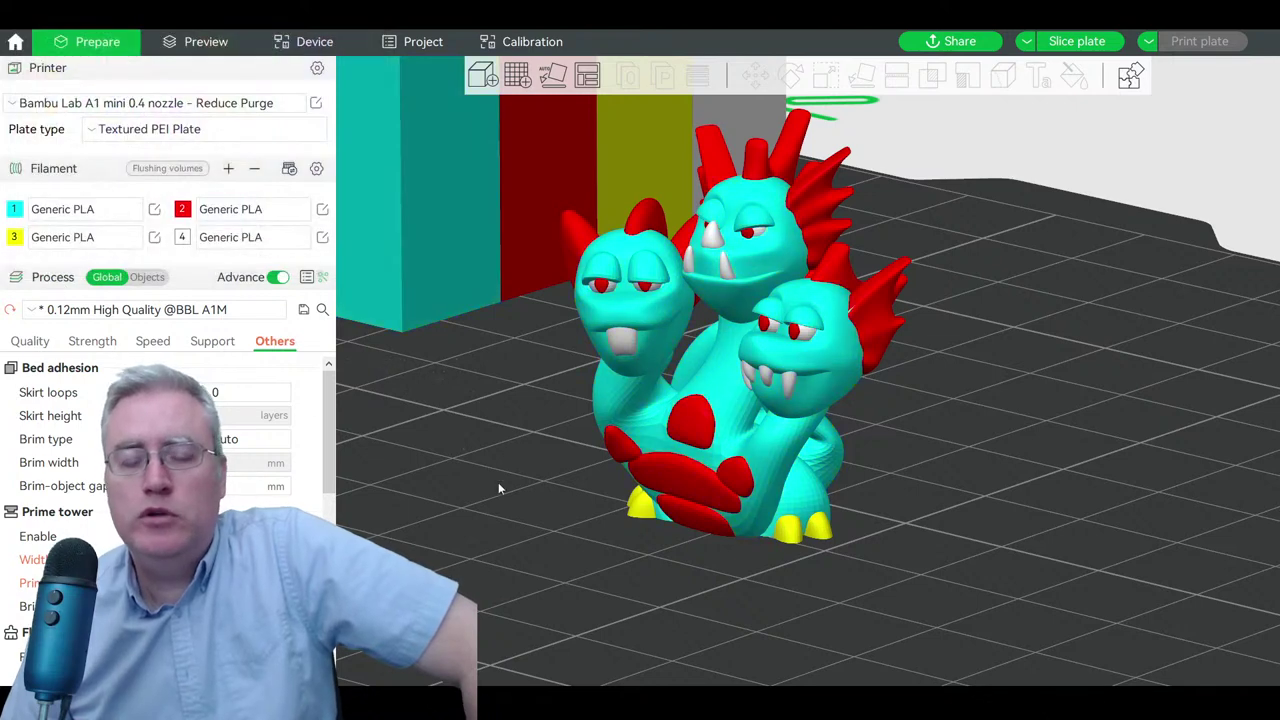
drag(524, 537, 807, 568)
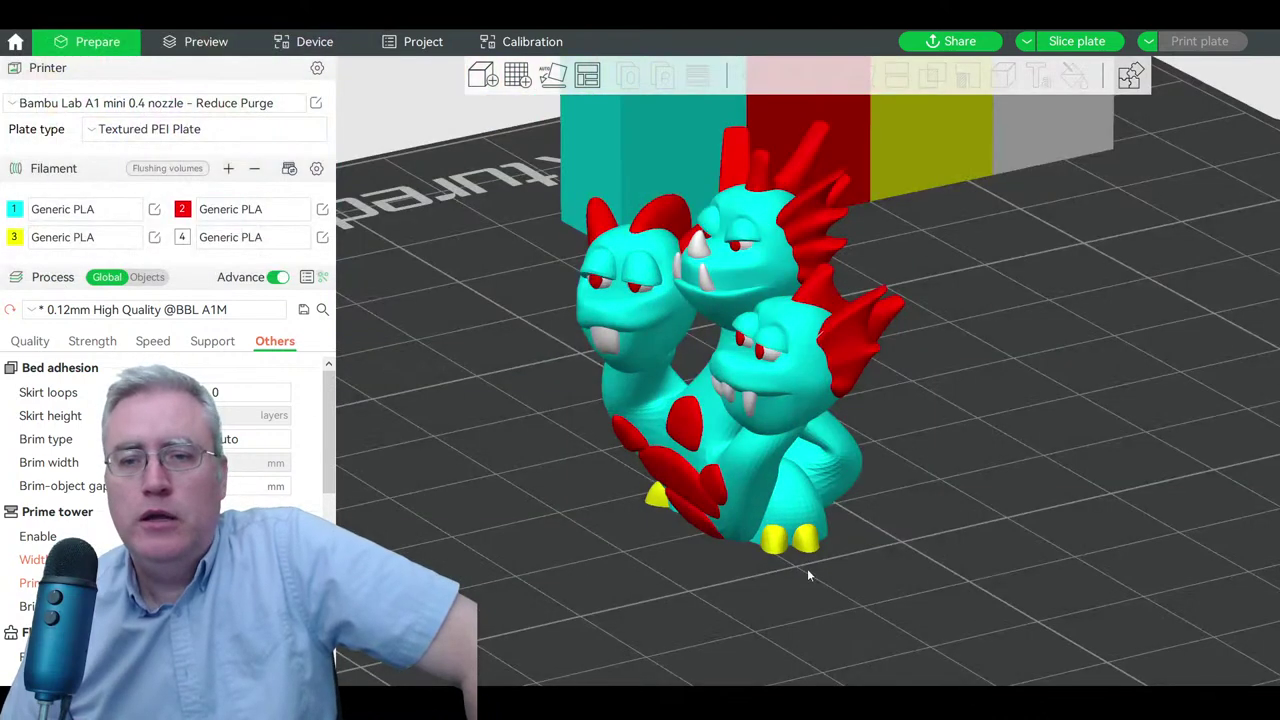
key(3)
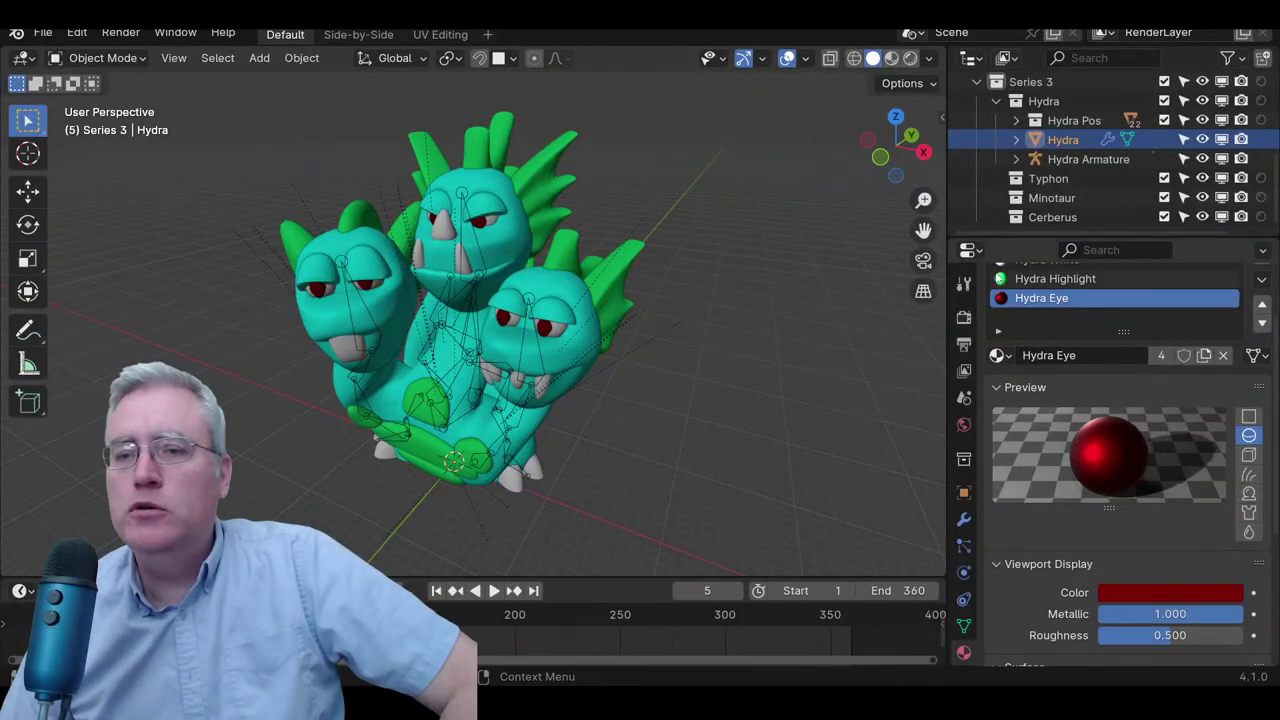
- Try red and orange as the viewport color of the Hydra Highlight material on the crests and belly plates
click(1047, 281)
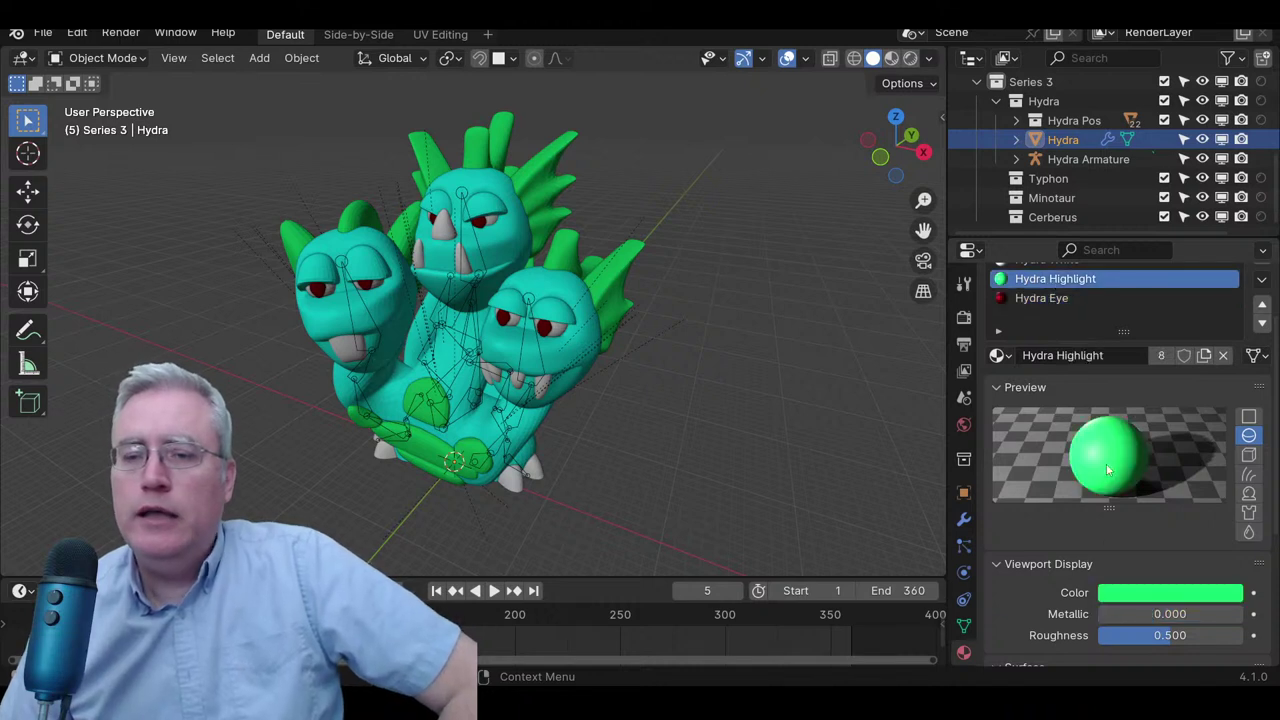
click(1122, 593)
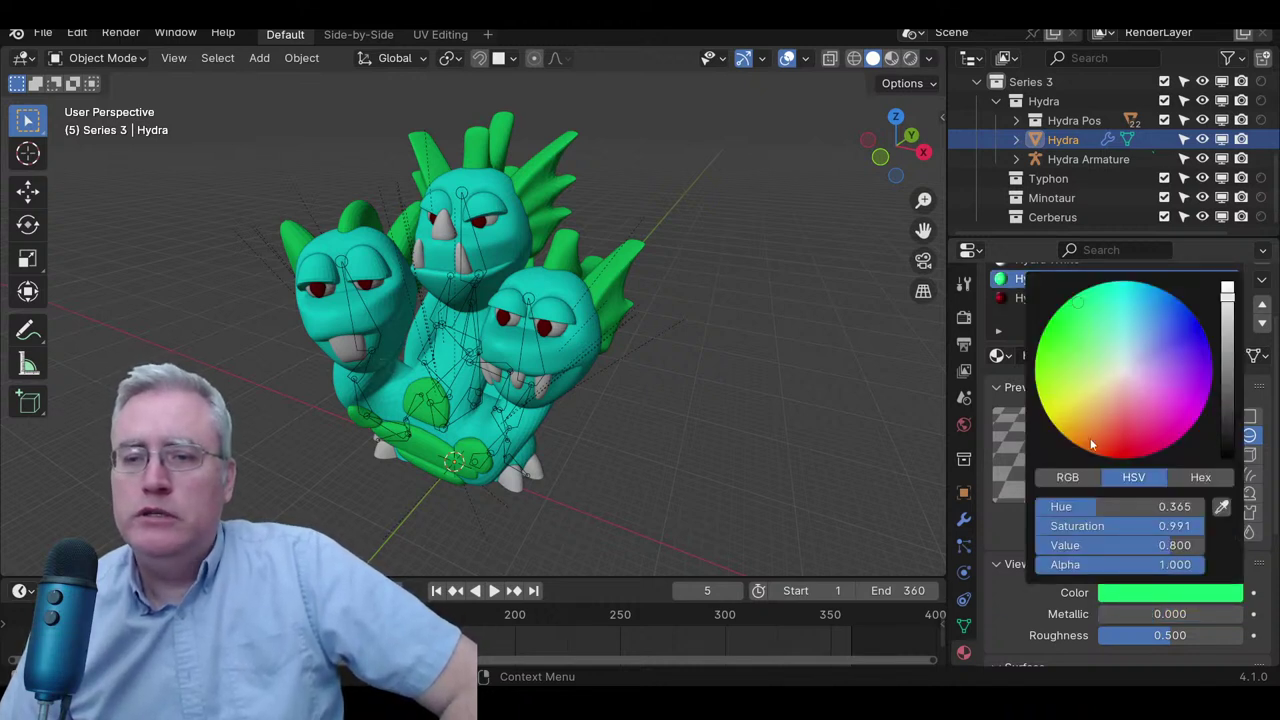
drag(1113, 440, 1126, 420)
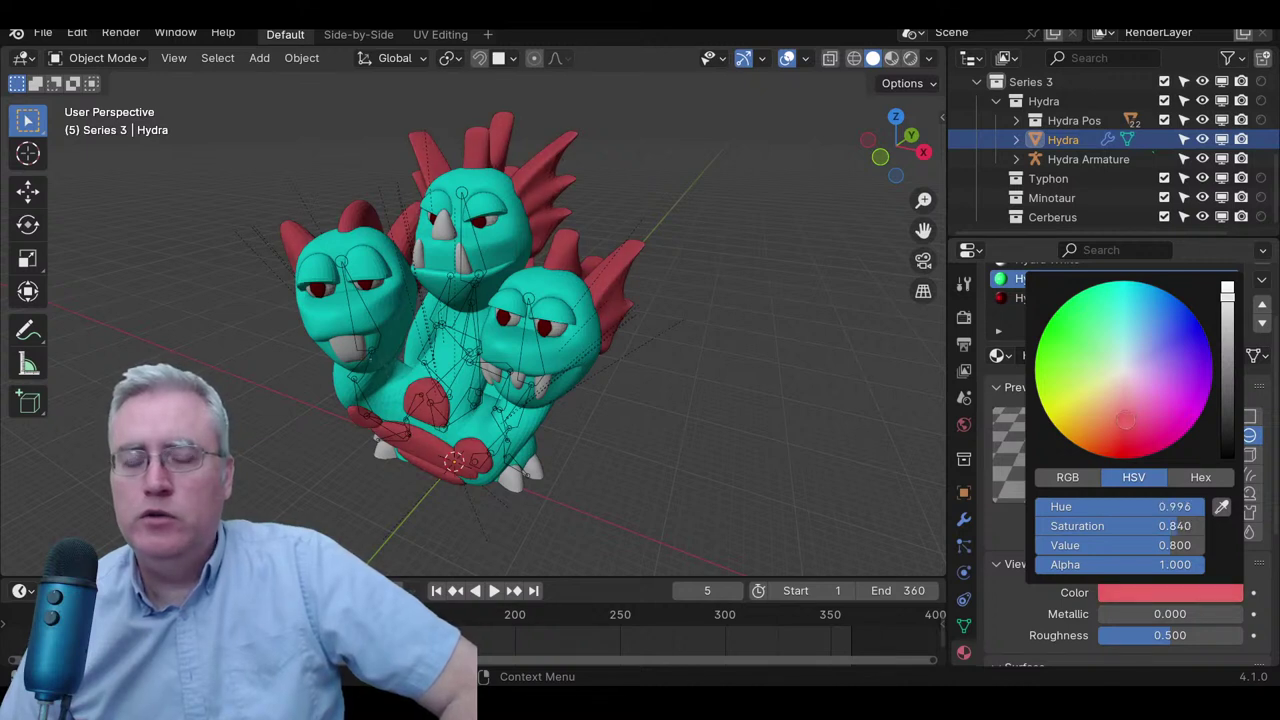
click(1097, 414)
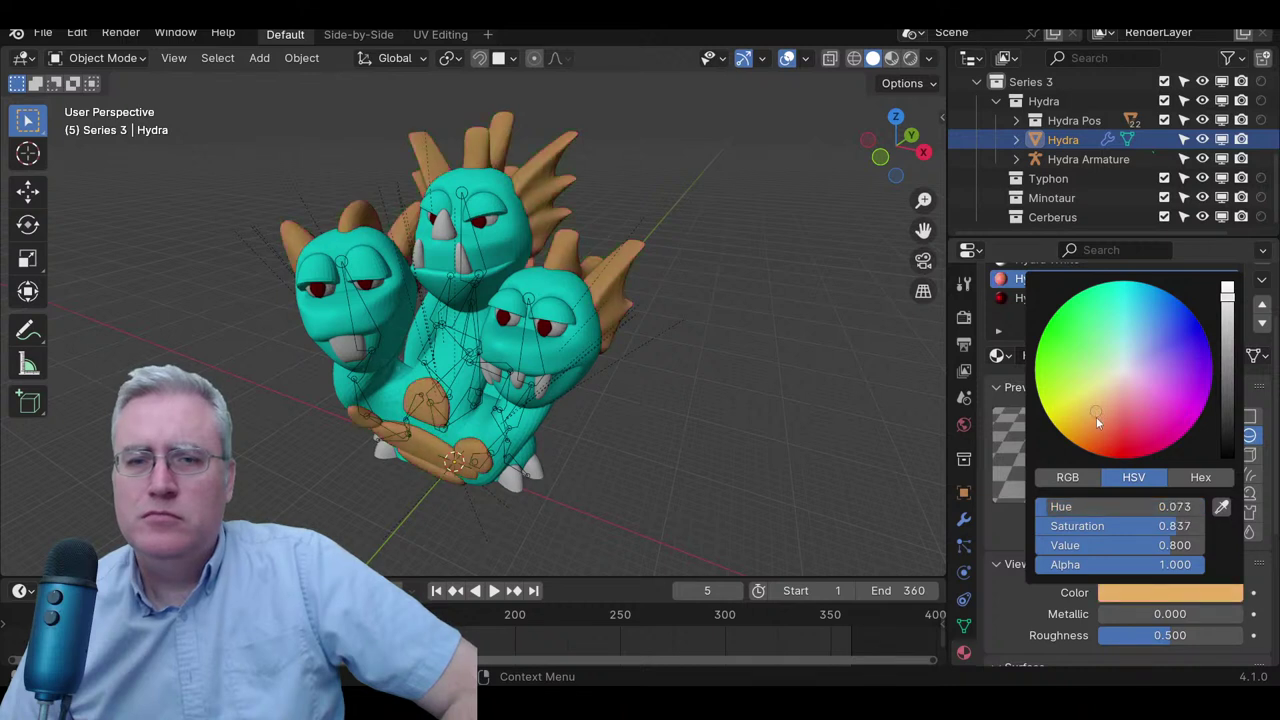
drag(1097, 411, 1090, 430)
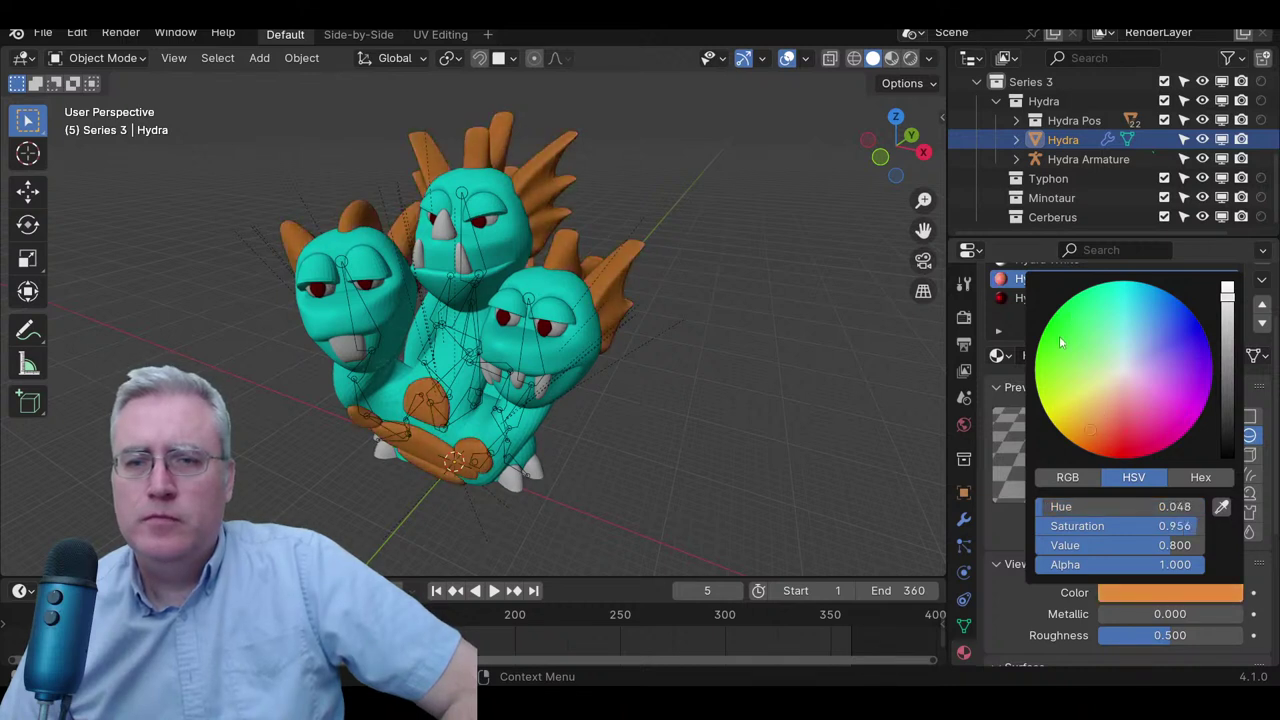
- Set the Hydra Highlight material's viewport color to a light pink with hue 0.999 and saturation 0.596, then brighten it
click(1122, 421)
click(1128, 403)
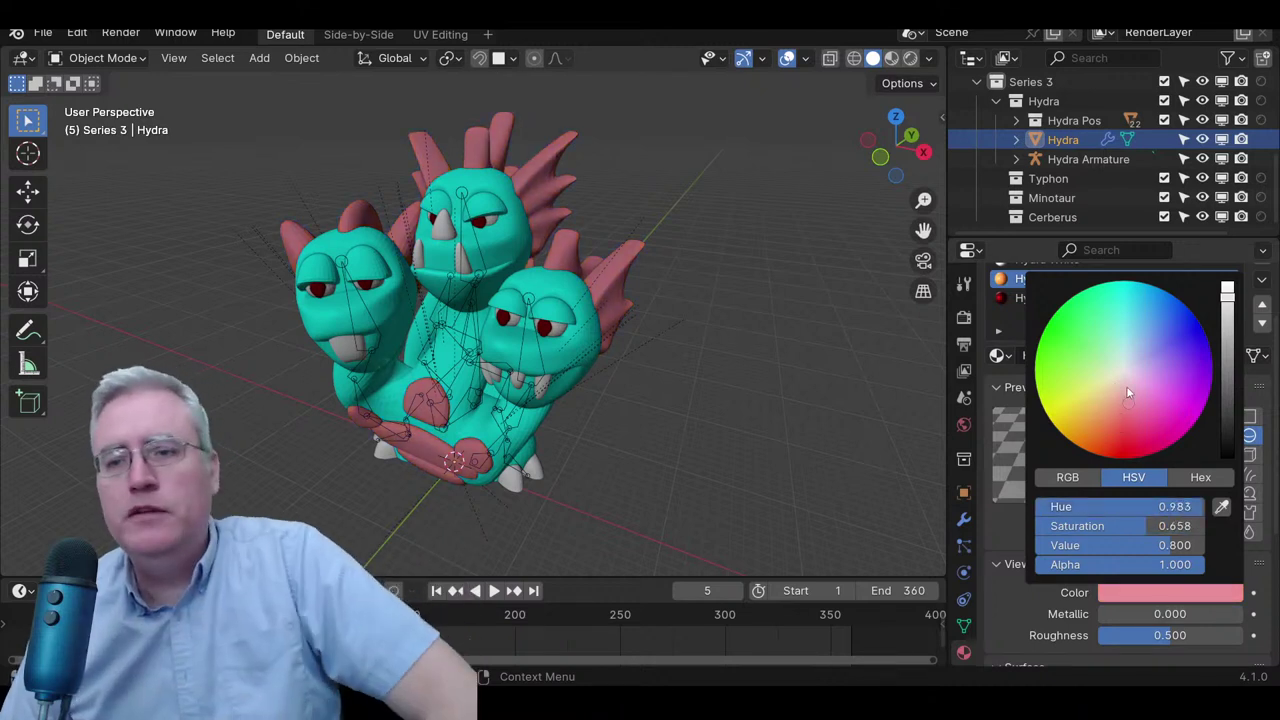
drag(1128, 403, 1124, 398)
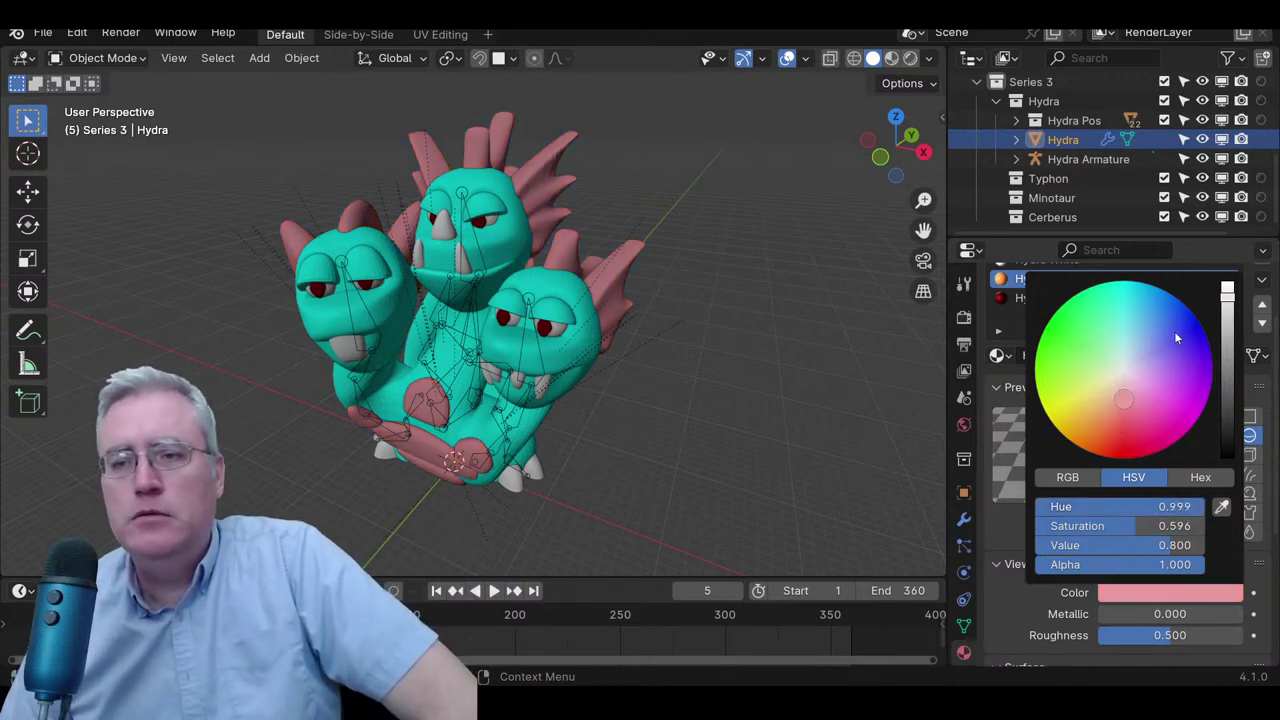
shift+drag(1176, 339, 1231, 300)
click(1230, 287)
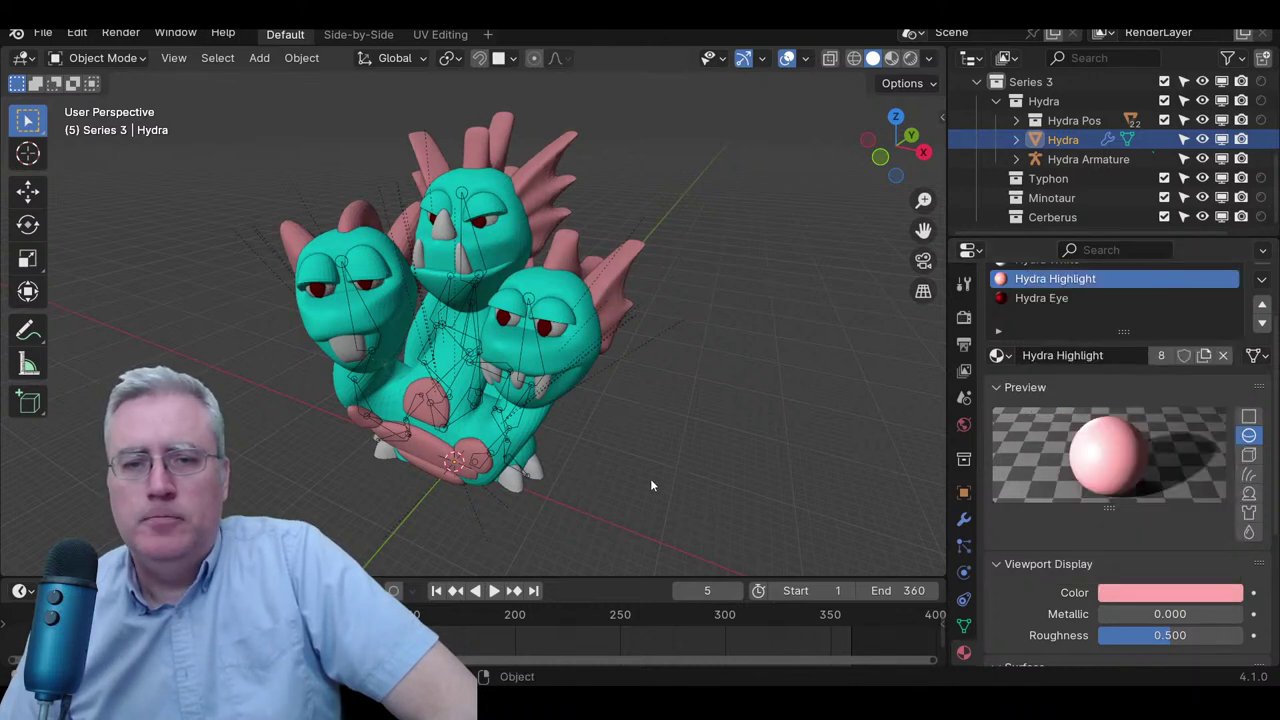
- Assign the dark red Hydra Eye material to the hydra's toes and switch to the painted hydra in Bambu Studio
click(518, 491)
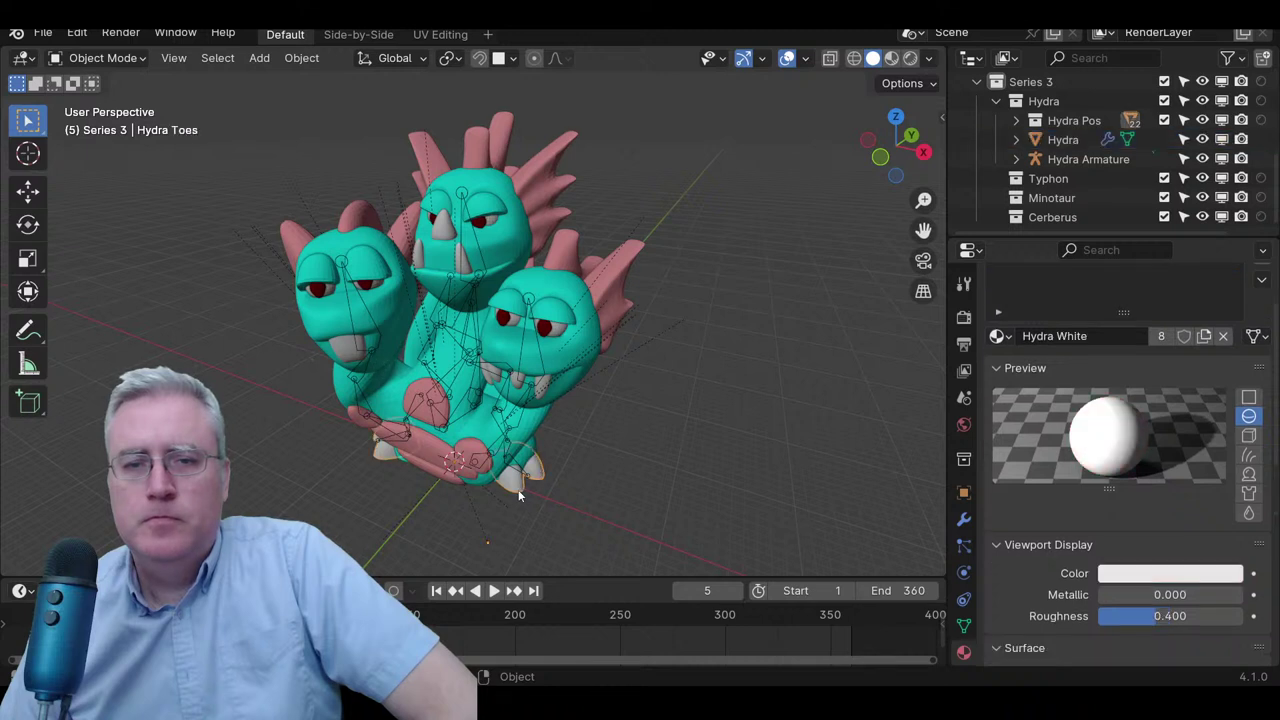
click(1000, 416)
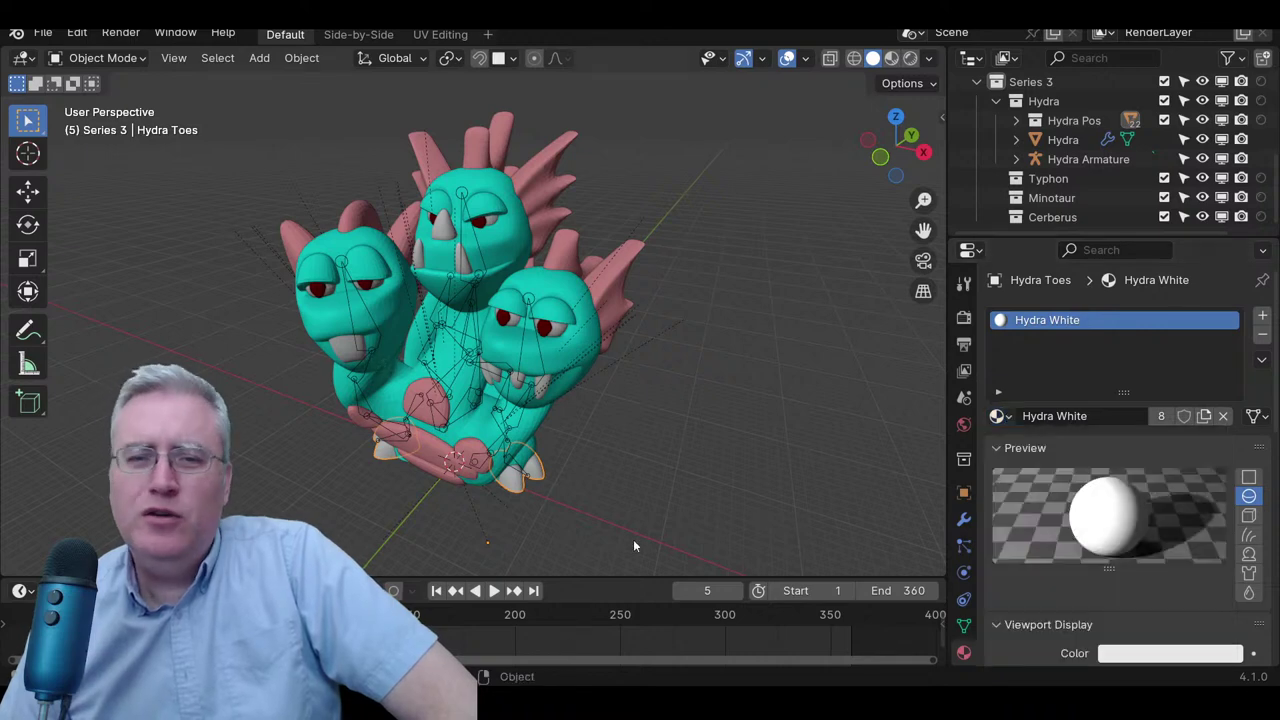
middle_drag(627, 476, 602, 460)
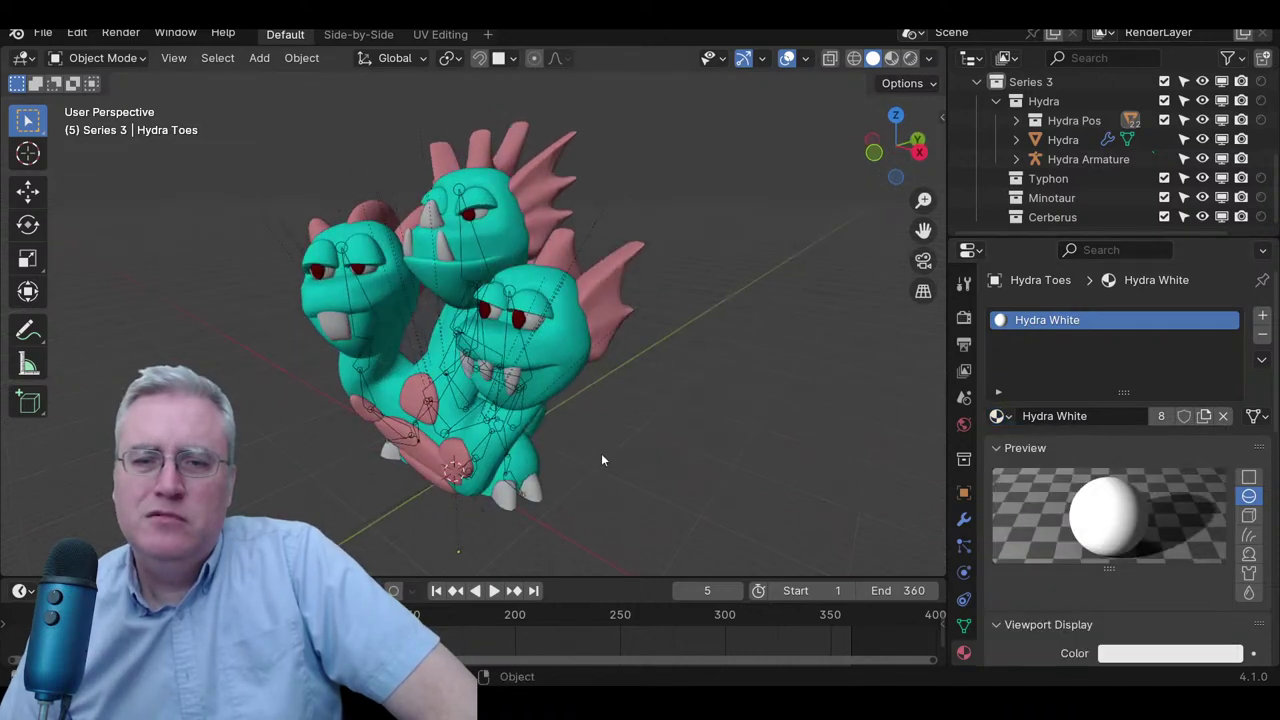
click(533, 500)
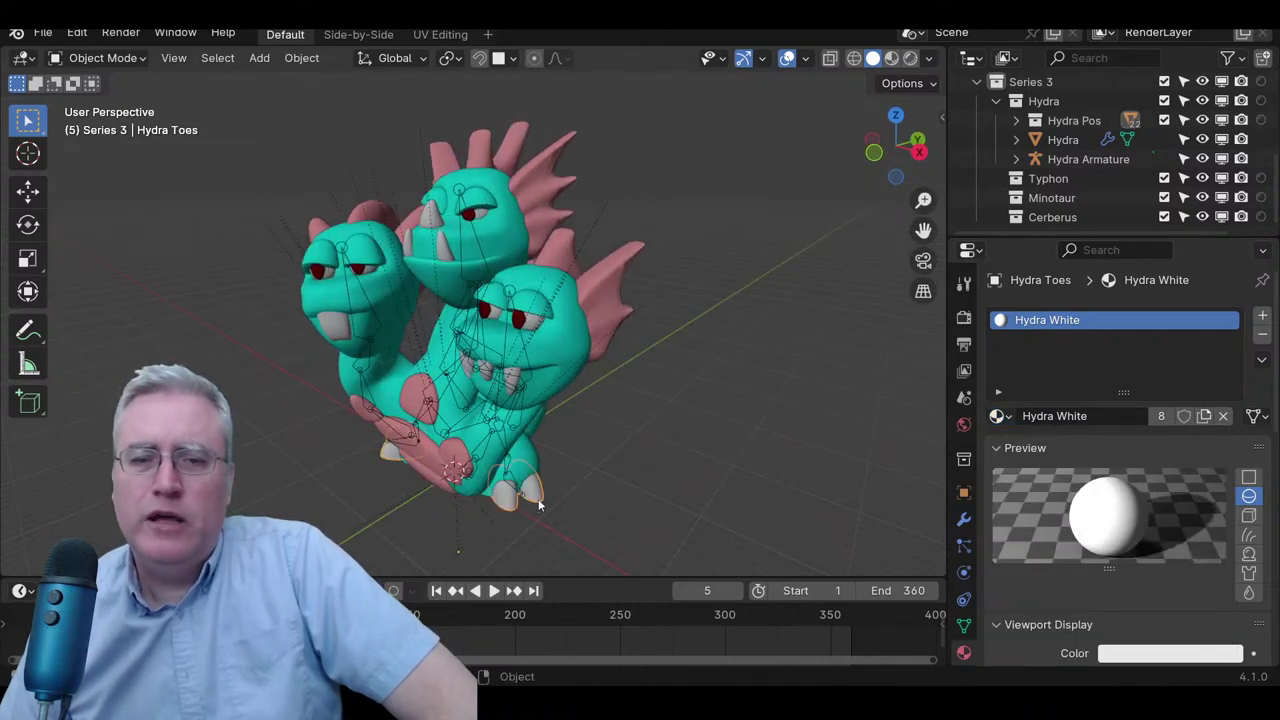
click(1000, 416)
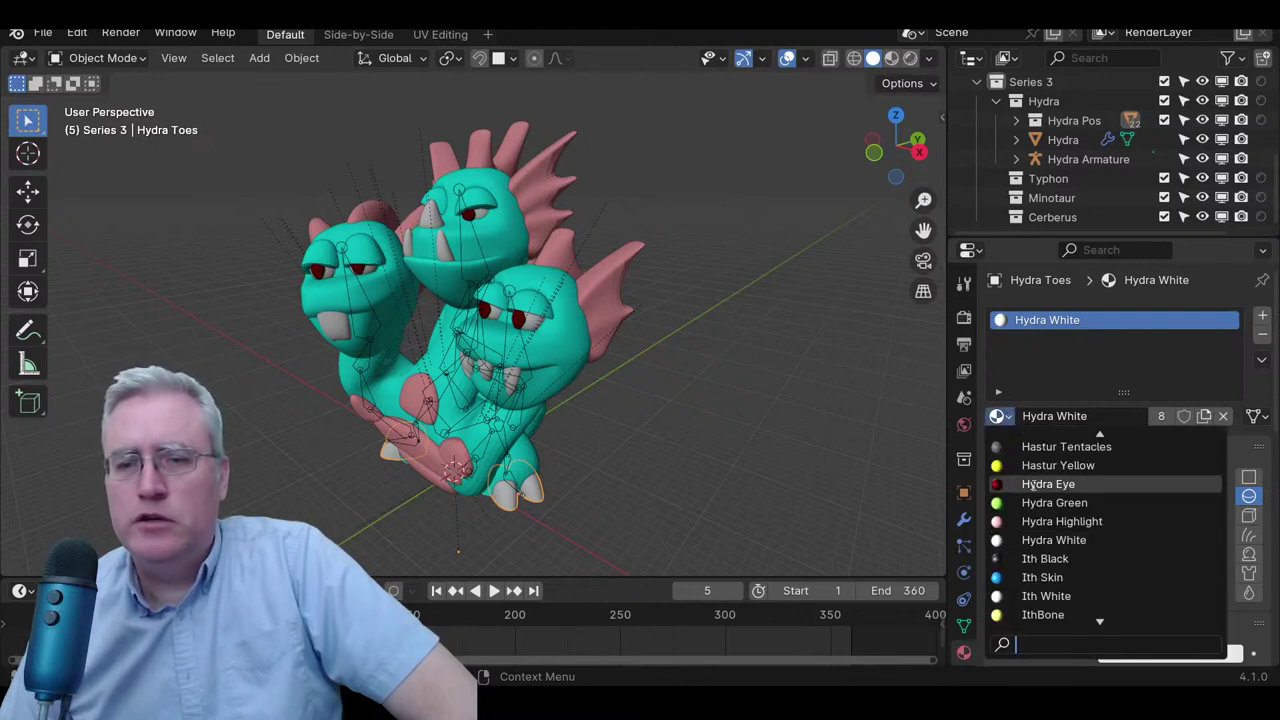
key(Return)
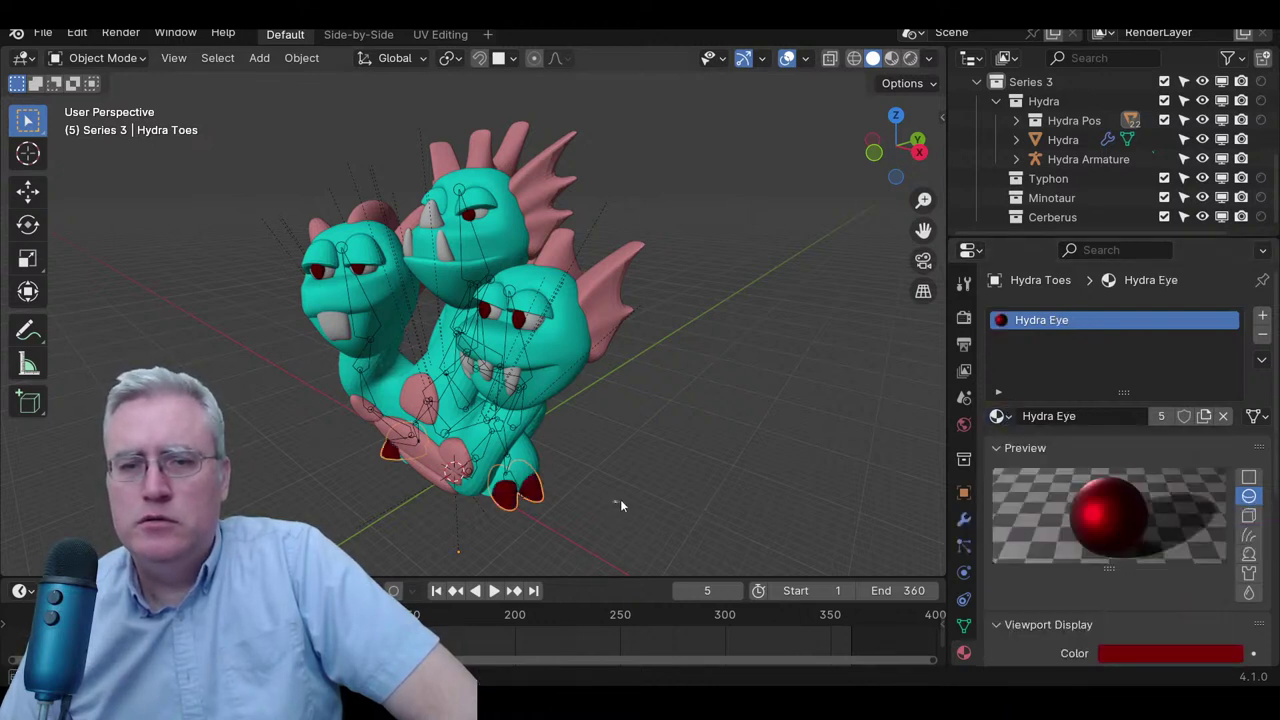
middle_drag(570, 510, 600, 641)
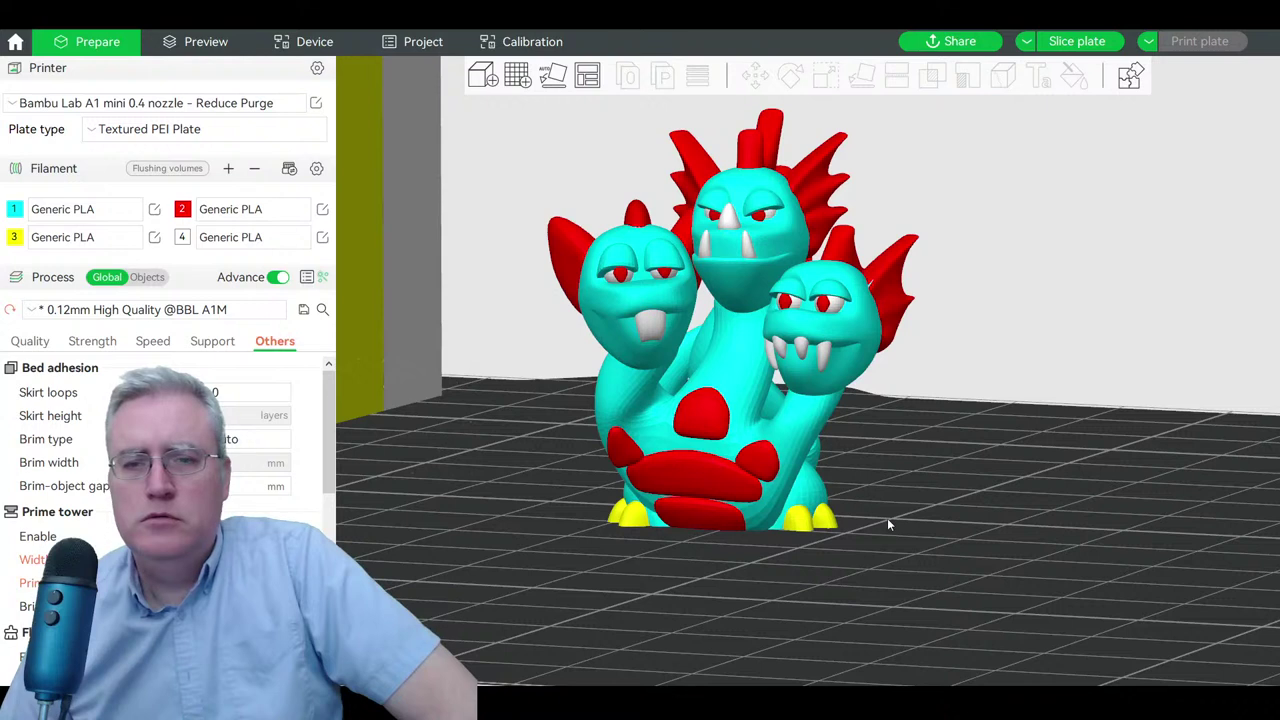
- Examine the painted hydra from several sides and close up, checking its yellow claws, red crests and belly plates
click(824, 311)
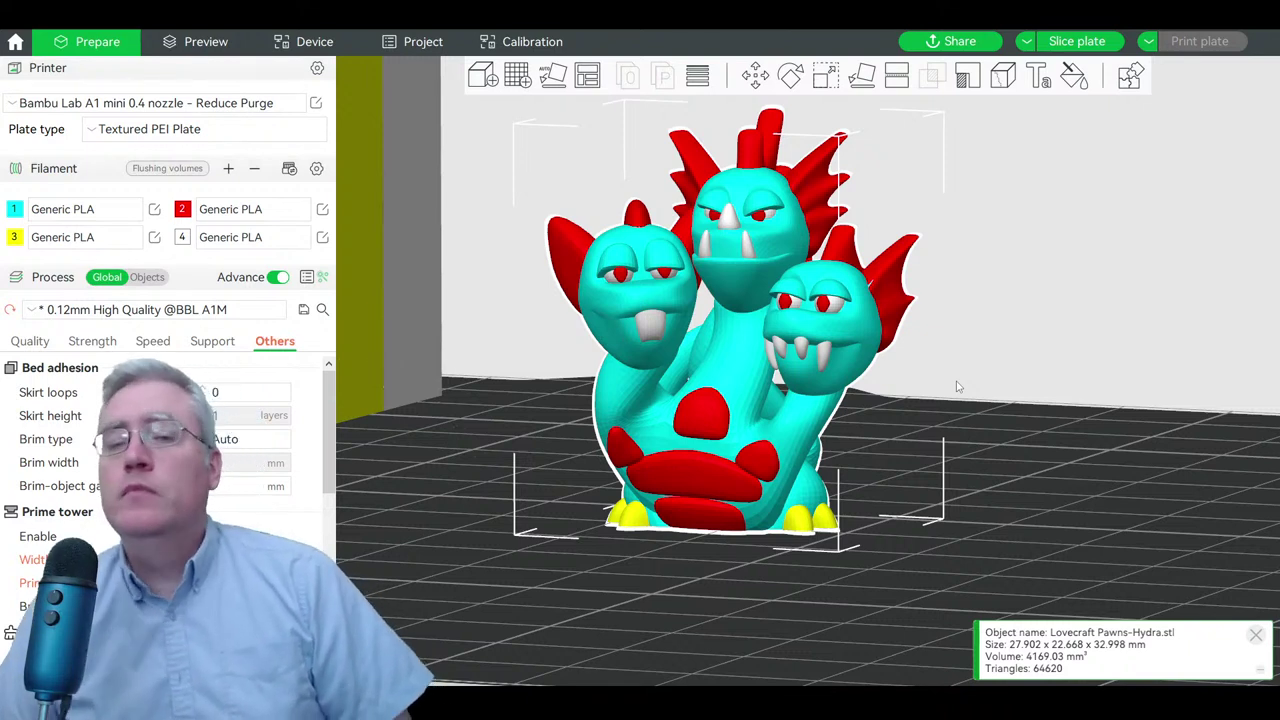
click(85, 238)
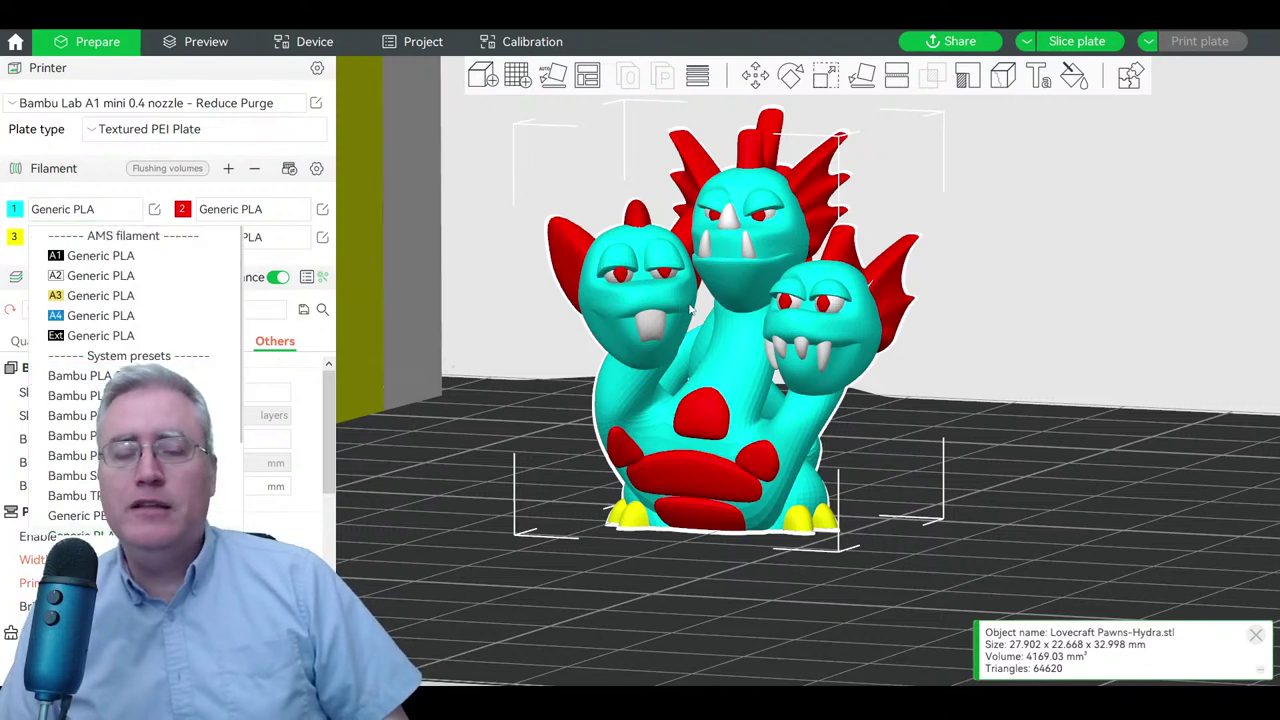
click(985, 270)
drag(991, 277, 647, 310)
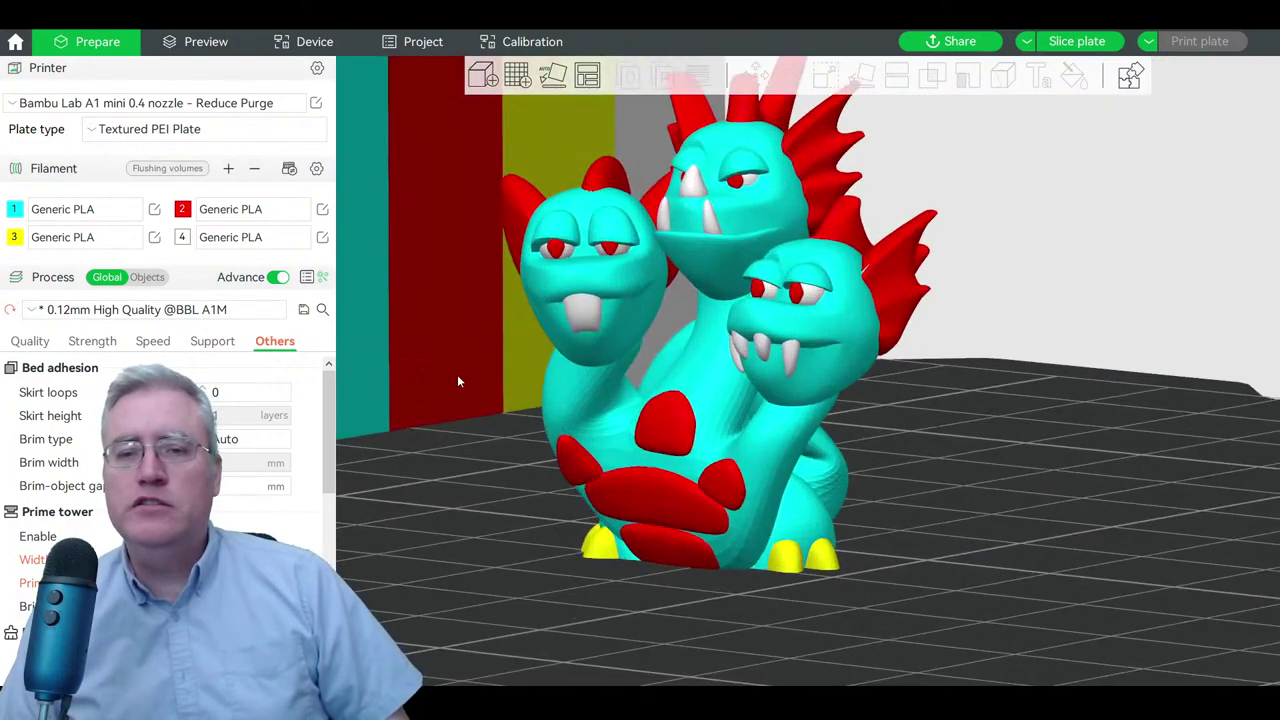
drag(457, 374, 479, 468)
key(0)
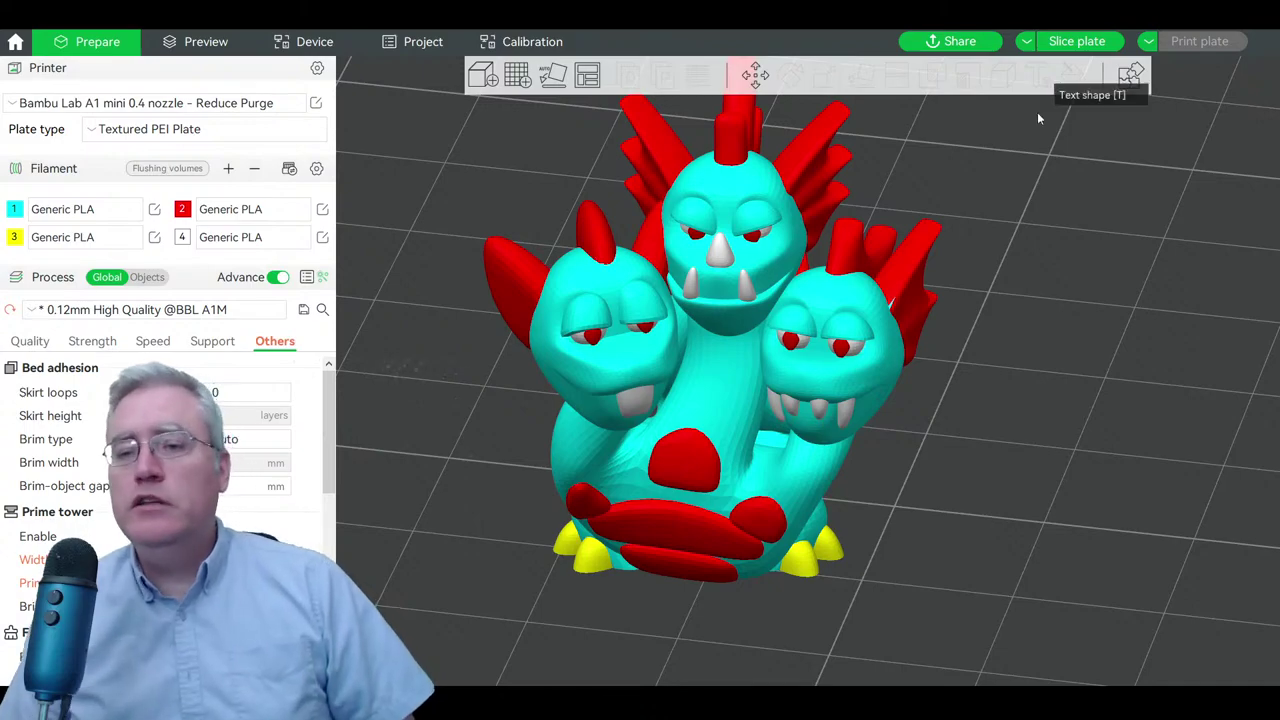
drag(1020, 300, 1023, 420)
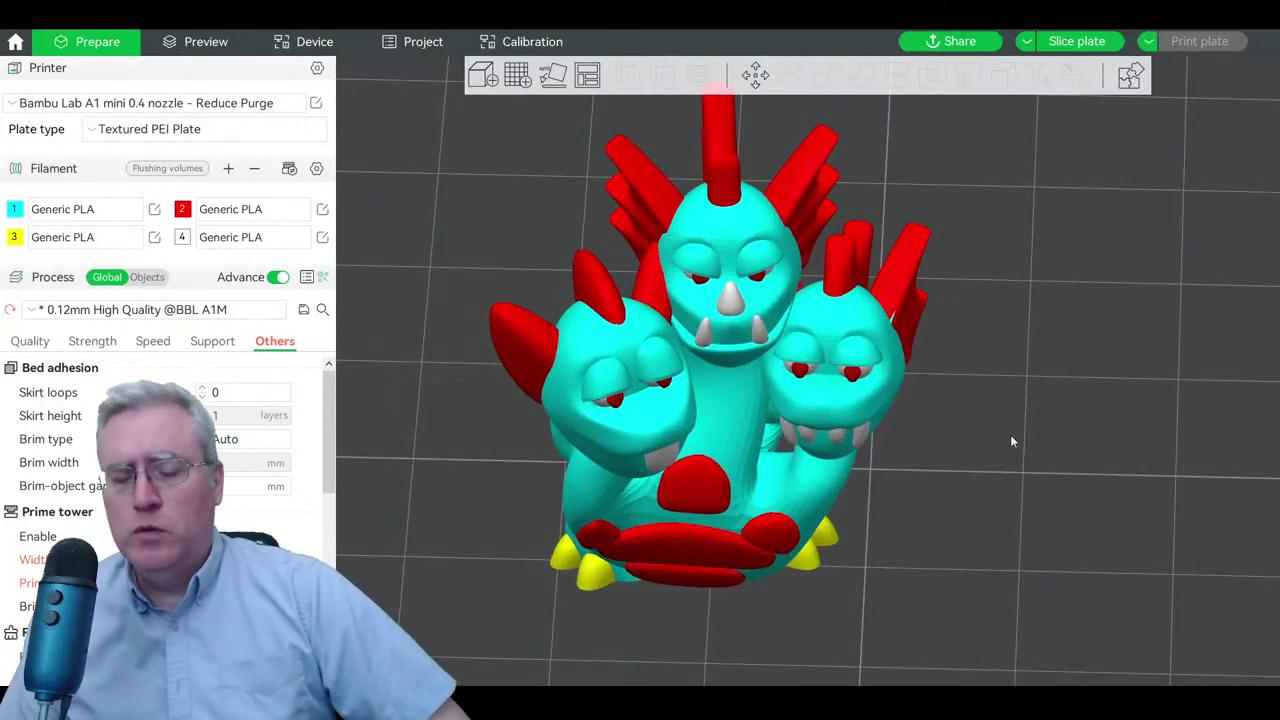
drag(1011, 441, 946, 411)
scroll(945, 405, up, 5)
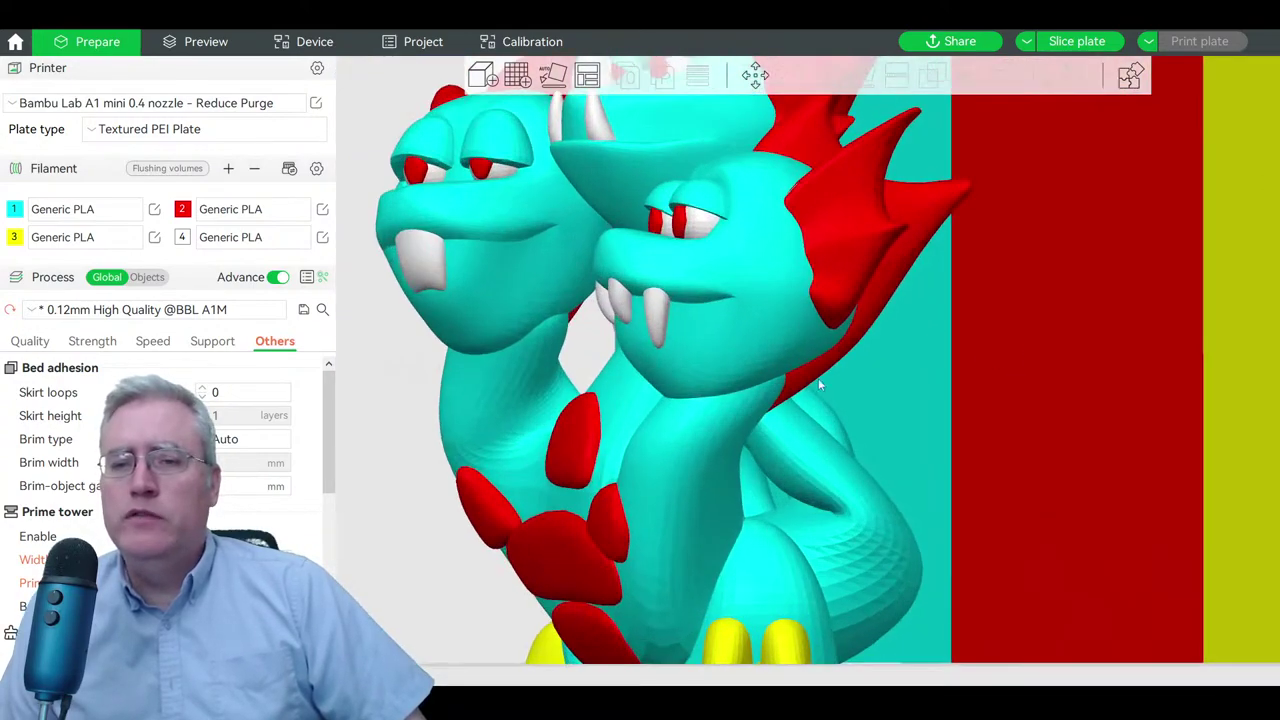
mouse_move(438, 460)
mouse_down()
mouse_move(386, 463)
mouse_move(432, 458)
mouse_up()
scroll(386, 463, up, 3)
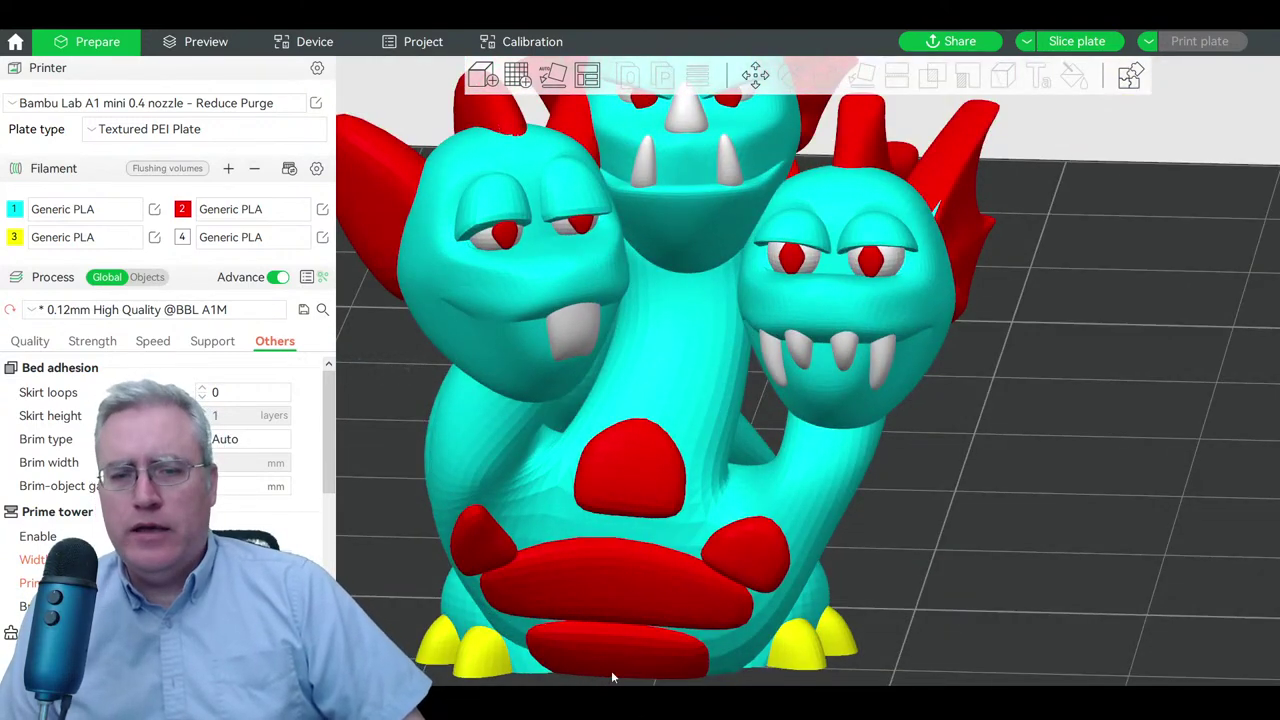
scroll(1017, 531, down, 3)
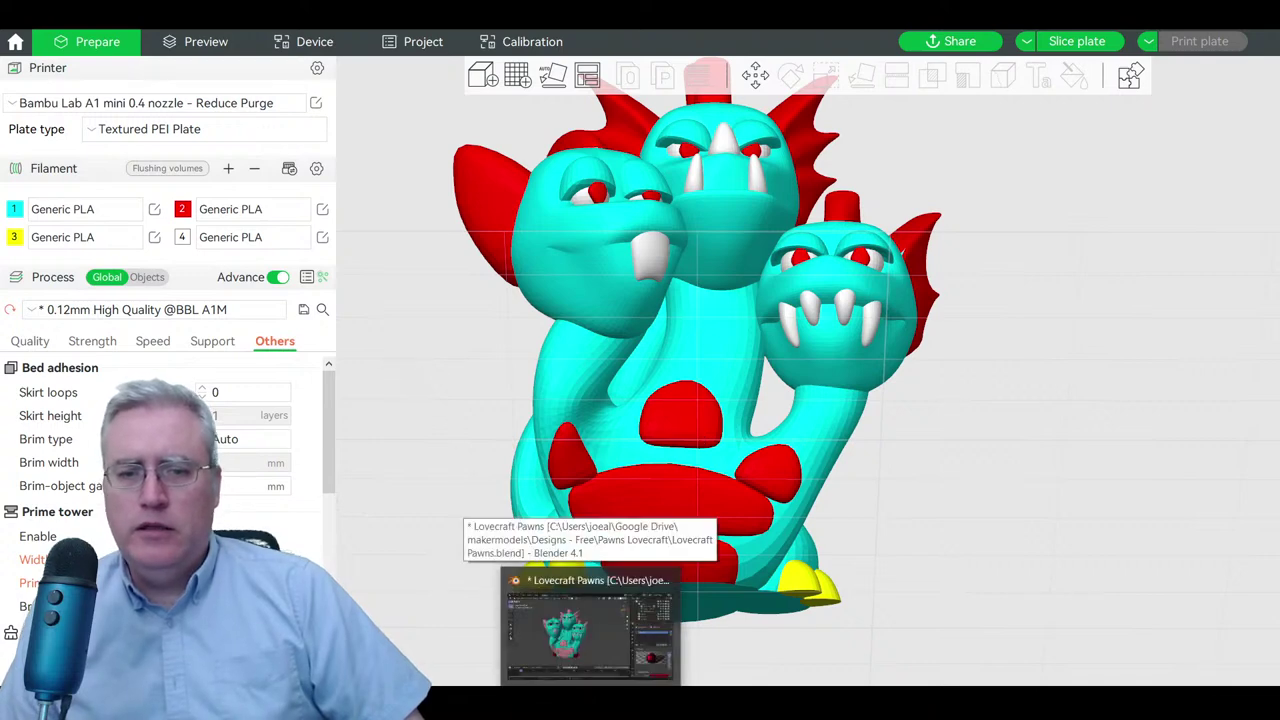
- Switch to Blender, open the Hydra Chest mesh for editing in front view and hide its modifiers in the viewport
click(585, 630)
scroll(481, 491, up, 2)
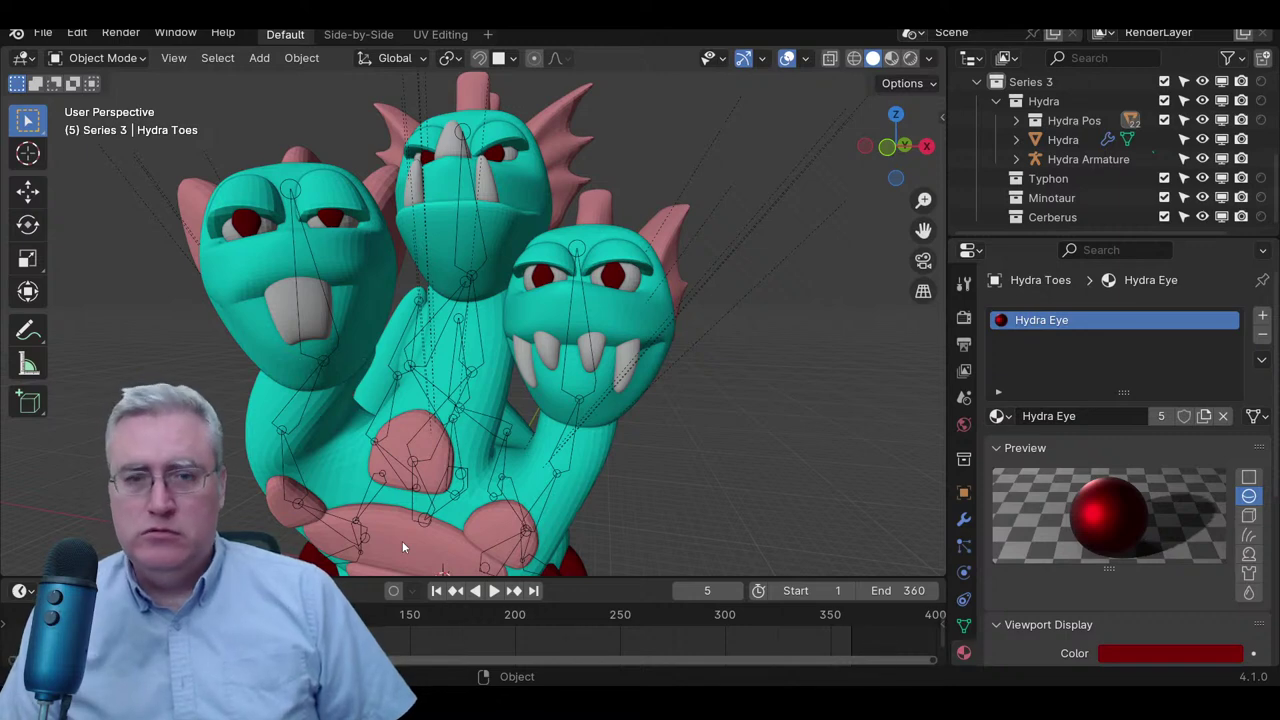
click(402, 541)
key(KP_1)
key(Tab)
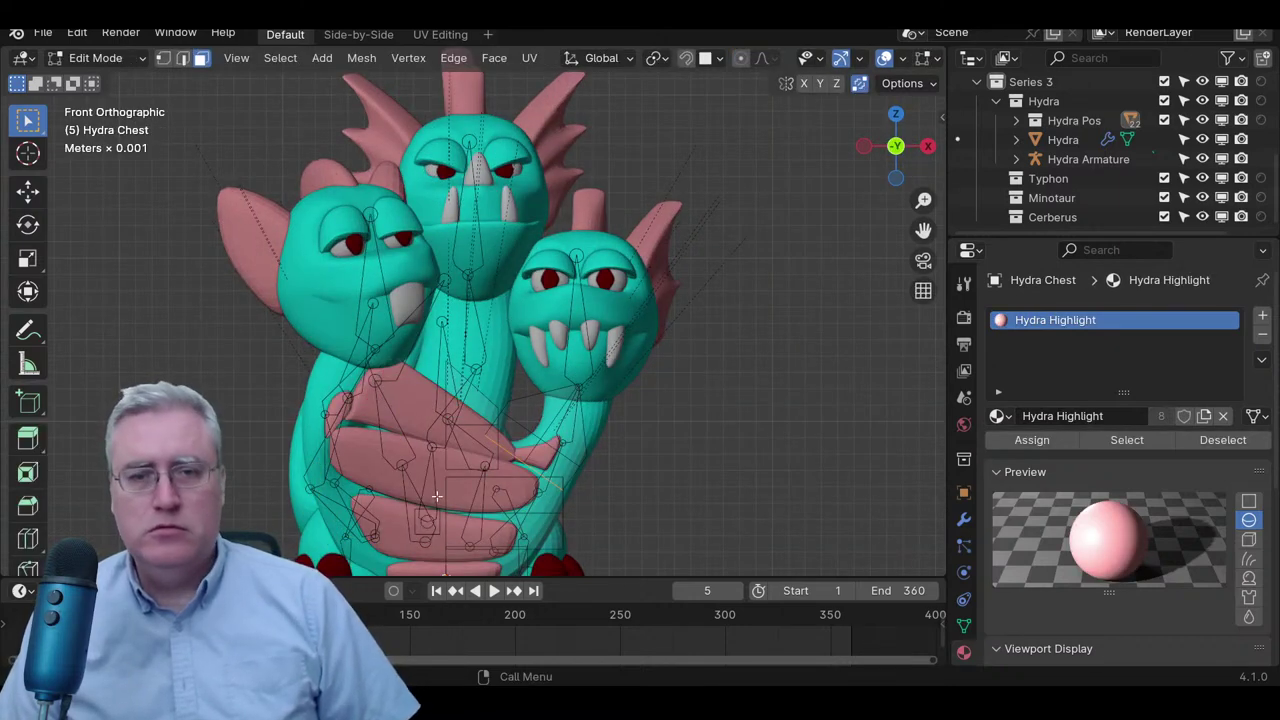
shift+middle_drag(425, 468, 462, 420)
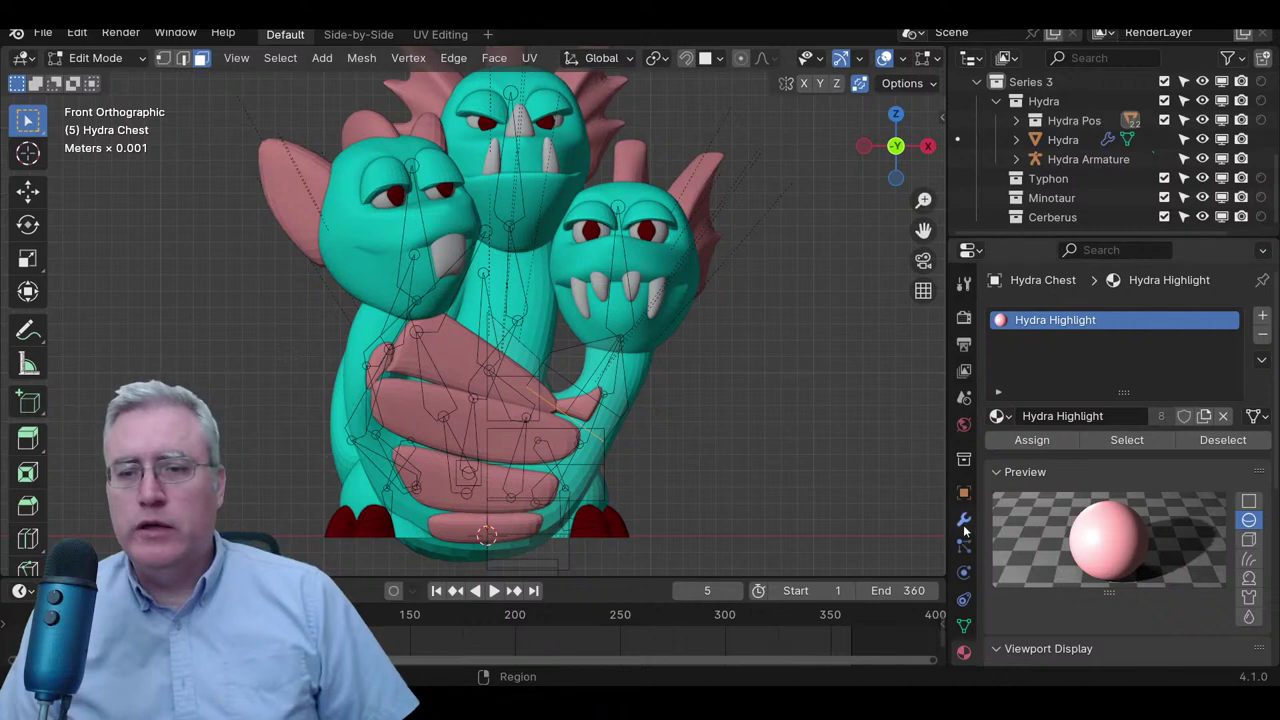
click(964, 519)
click(1080, 335)
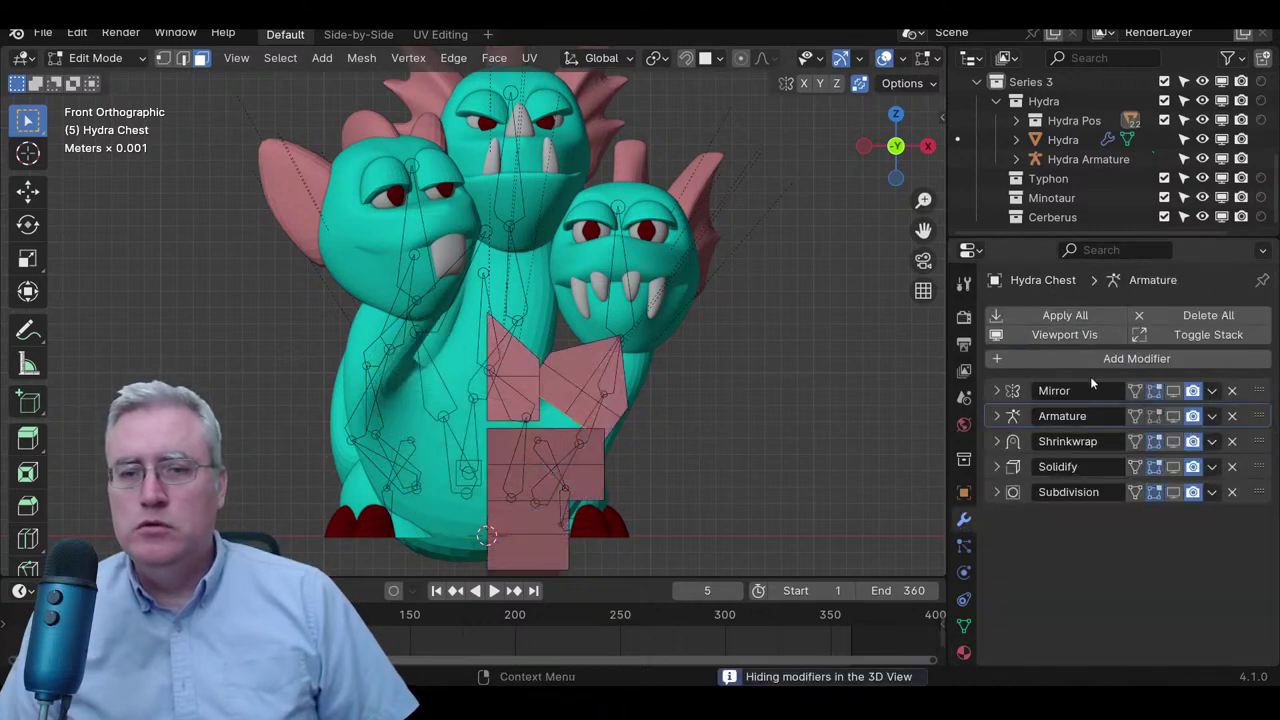
scroll(603, 413, up, 2)
click(497, 316)
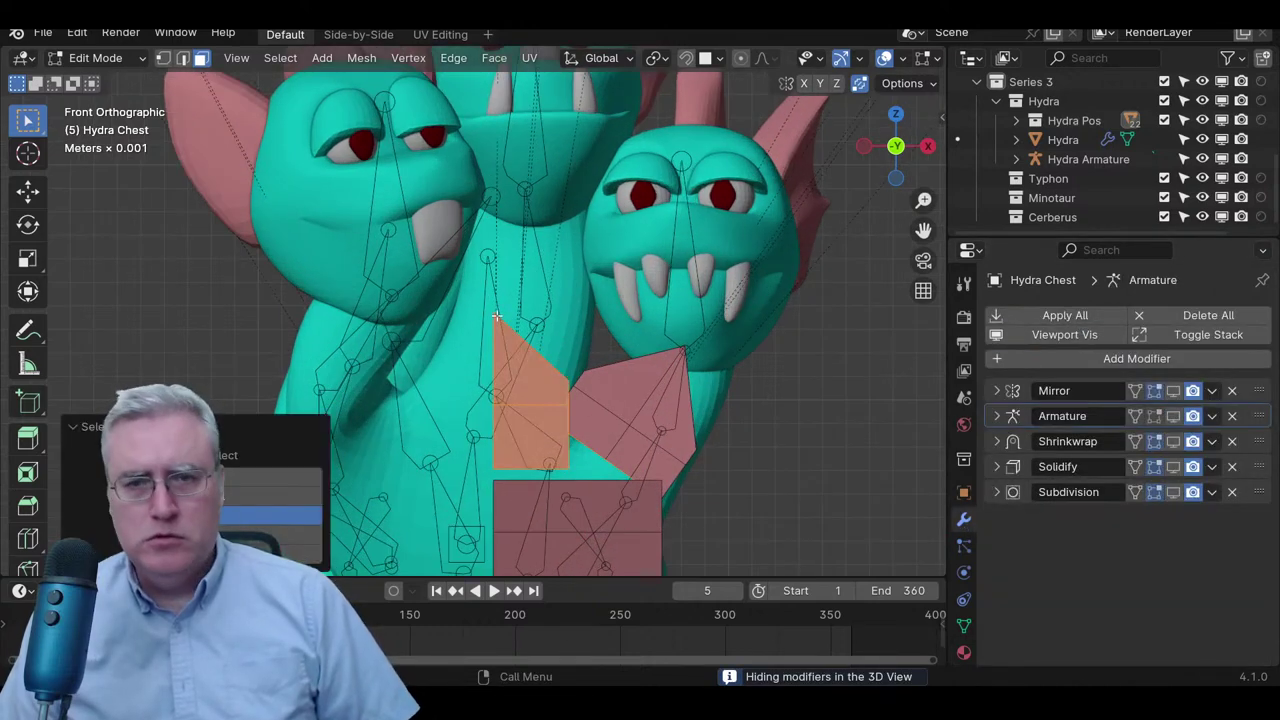
key(g)
key(z)
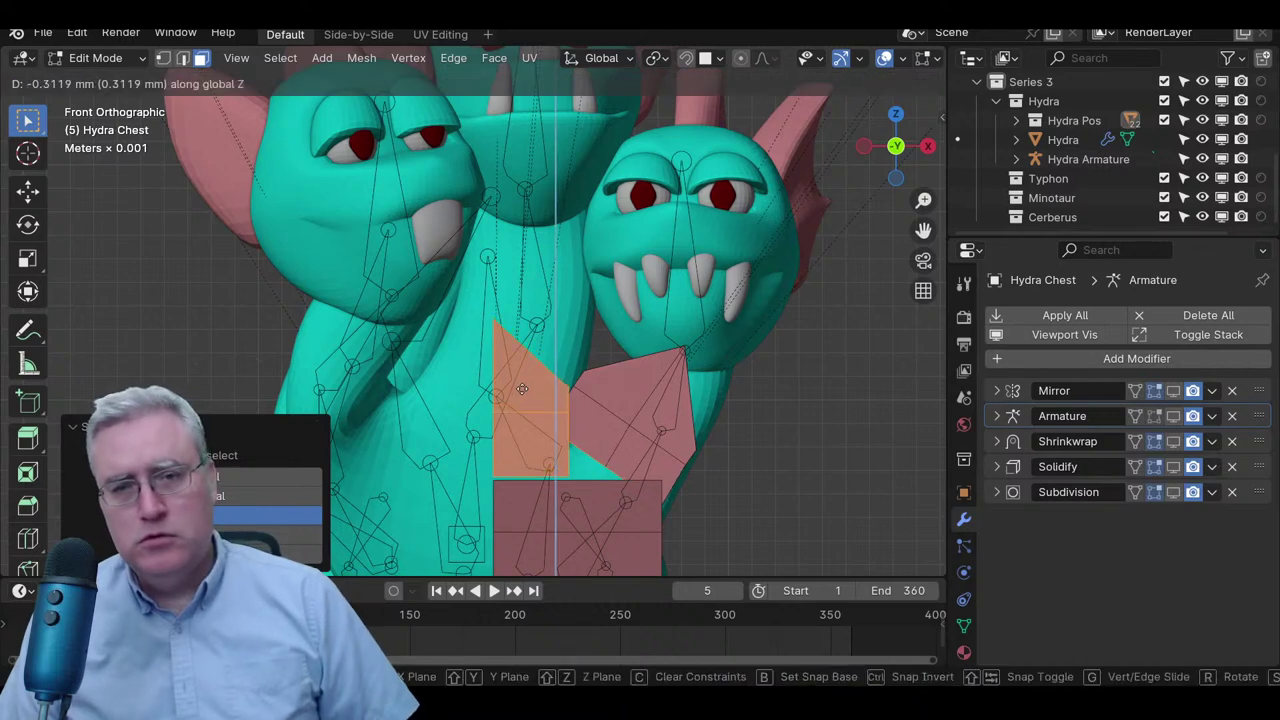
click(521, 391)
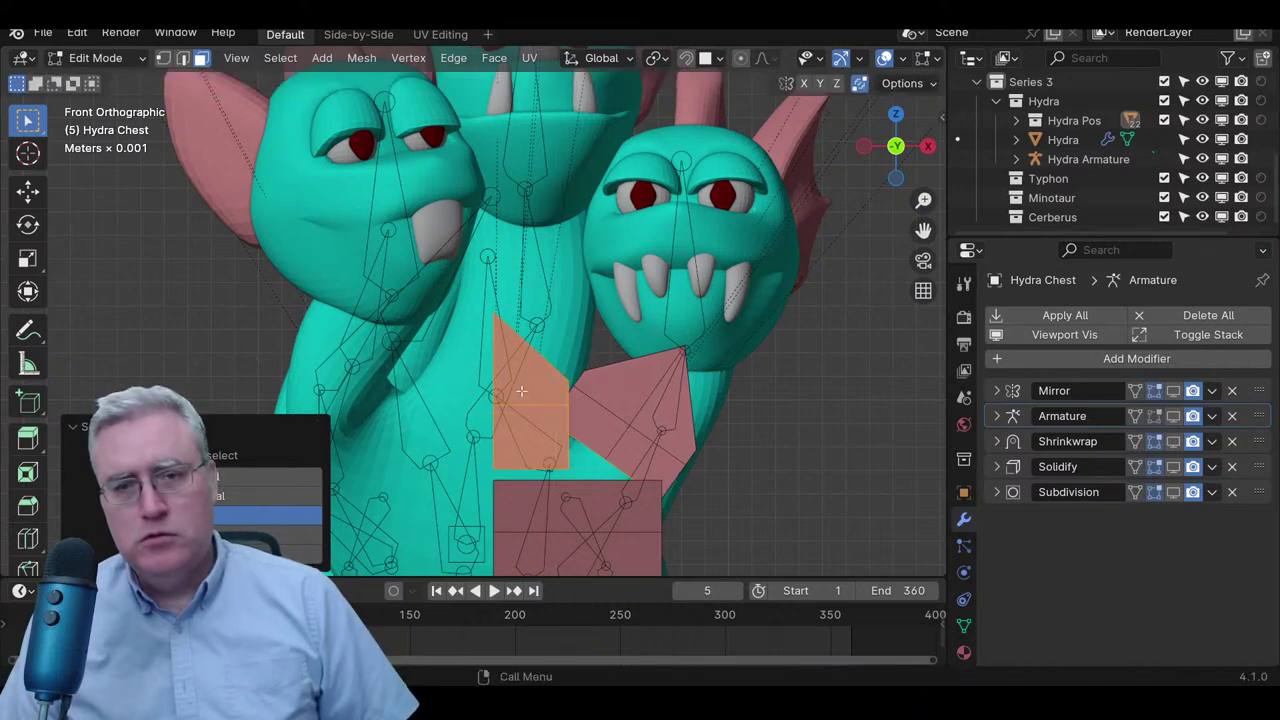
- Move the upper central chest plate down about 0.43 mm along the Z axis
click(497, 322)
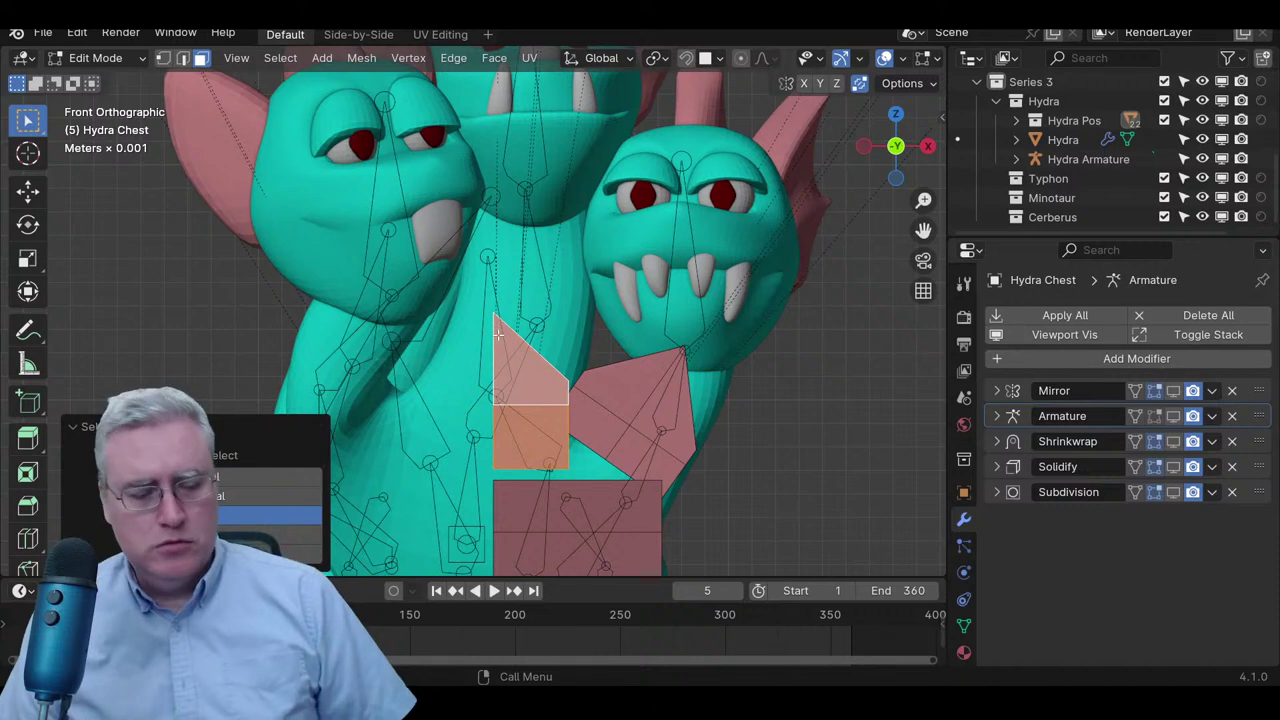
key(g)
key(z)
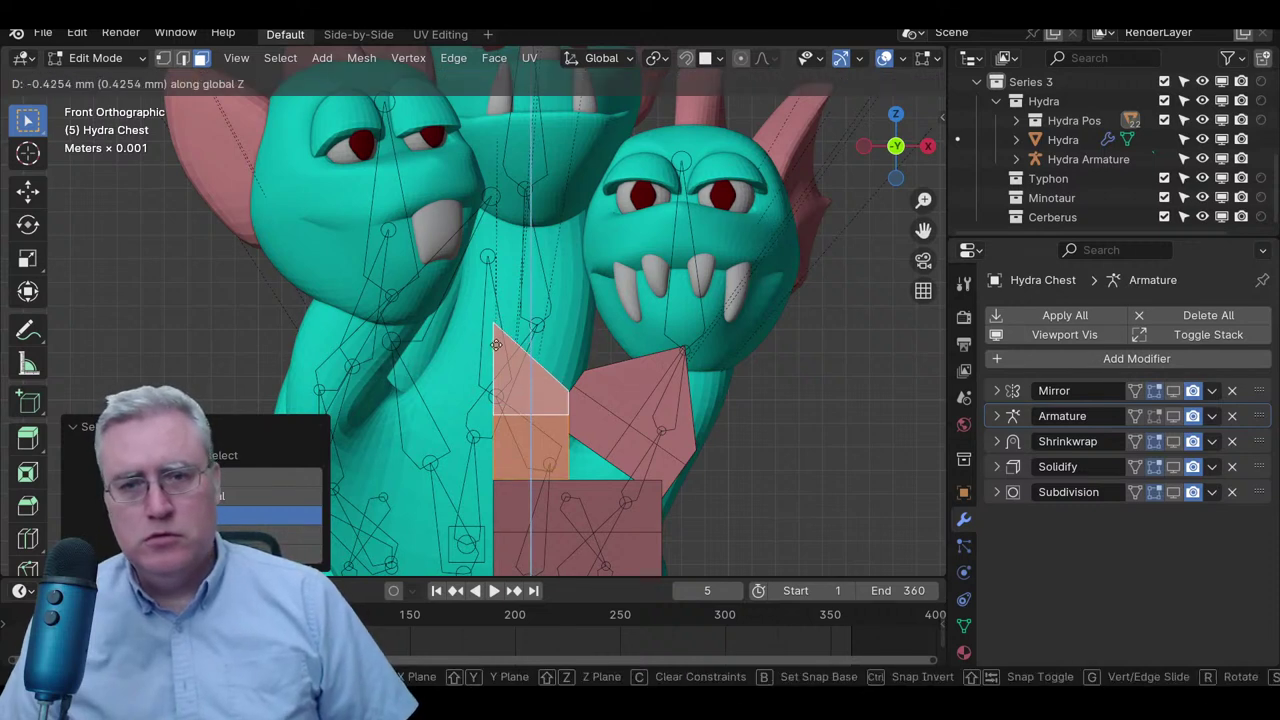
right_click(496, 344)
- Select only the angled side plate of the chest and move it about 0.28 mm outward and 0.26 mm up
shift+click(637, 430)
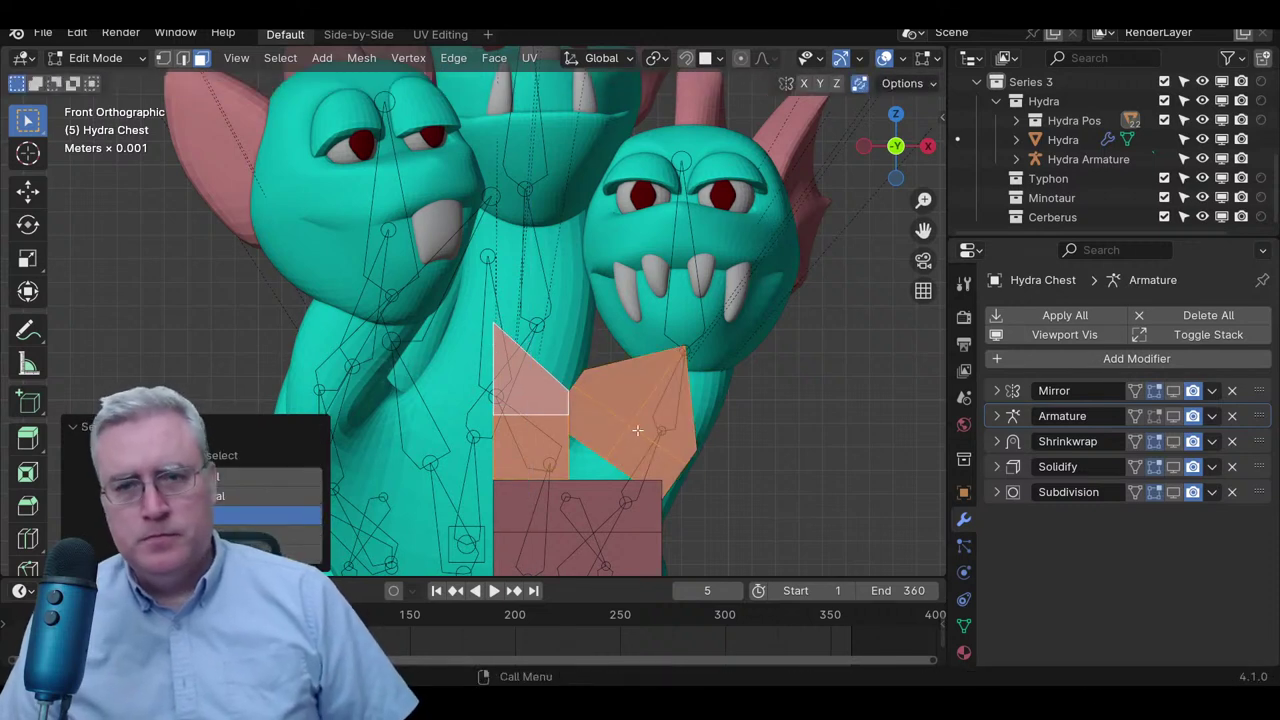
key(alt+a)
click(634, 429)
key(g)
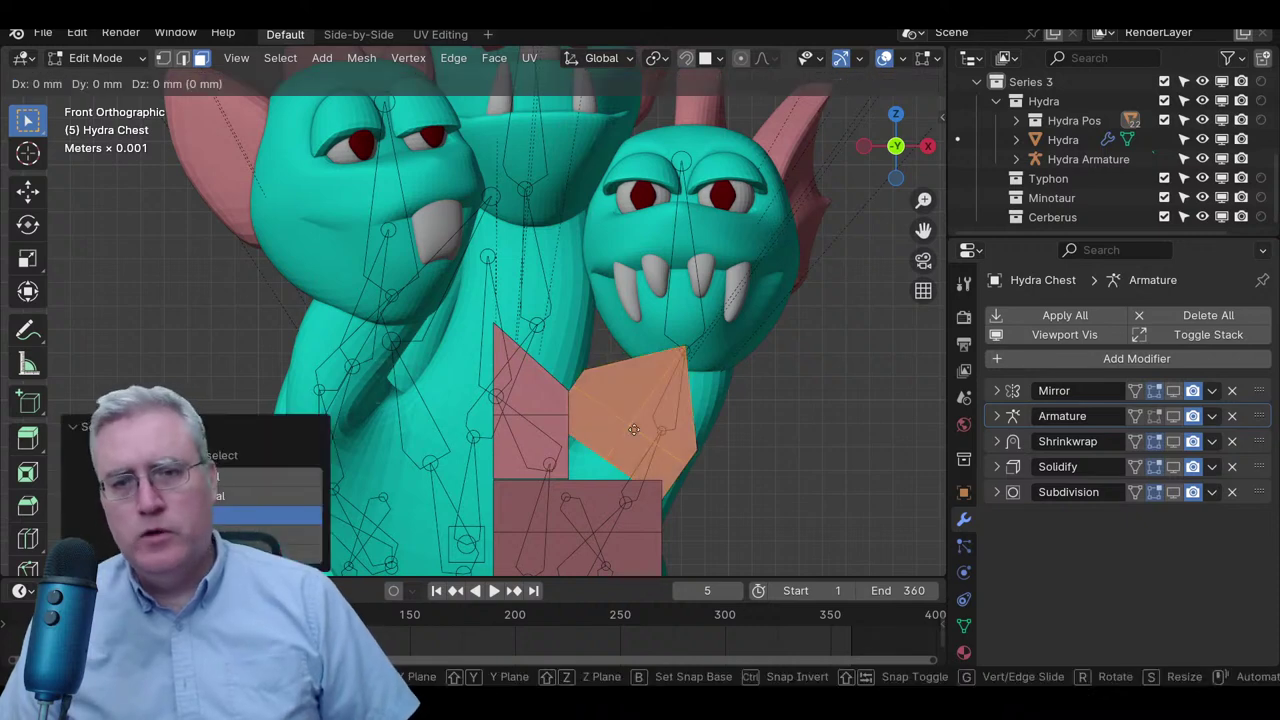
click(640, 424)
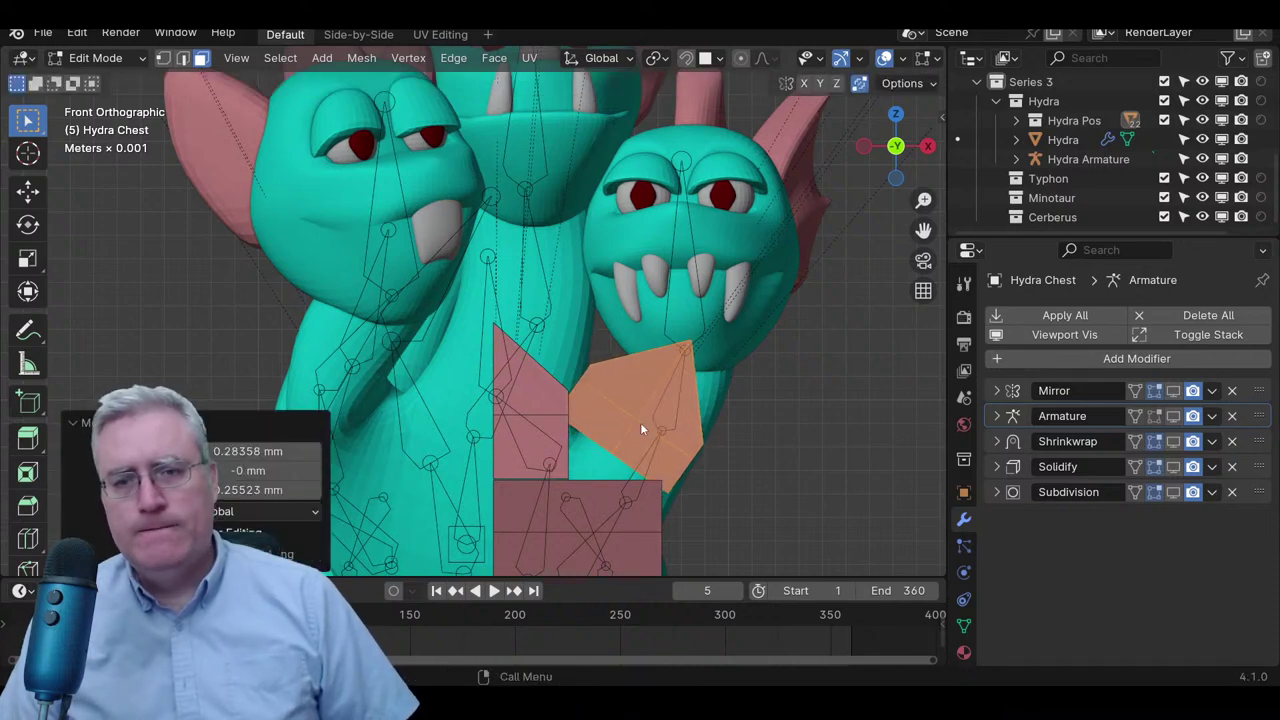
- Show the Hydra Chest's modifiers in the viewport again and return to editing its mesh
key(Tab)
click(1072, 334)
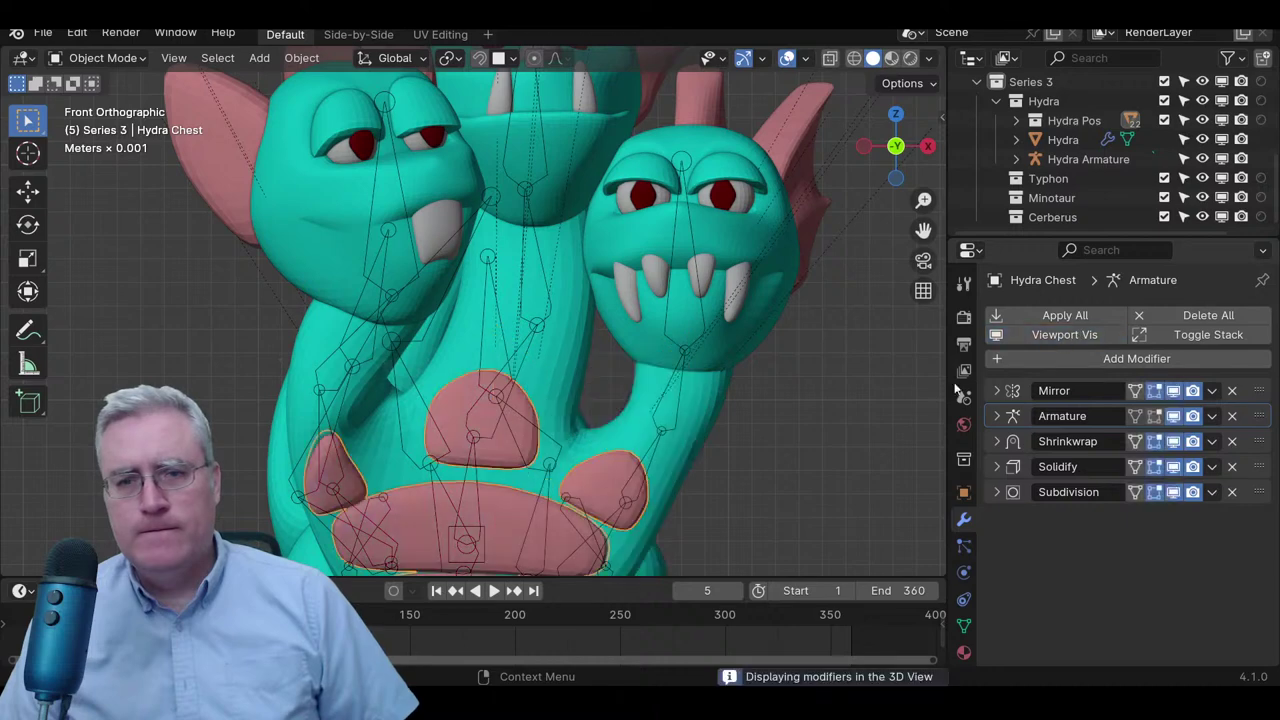
key(Tab)
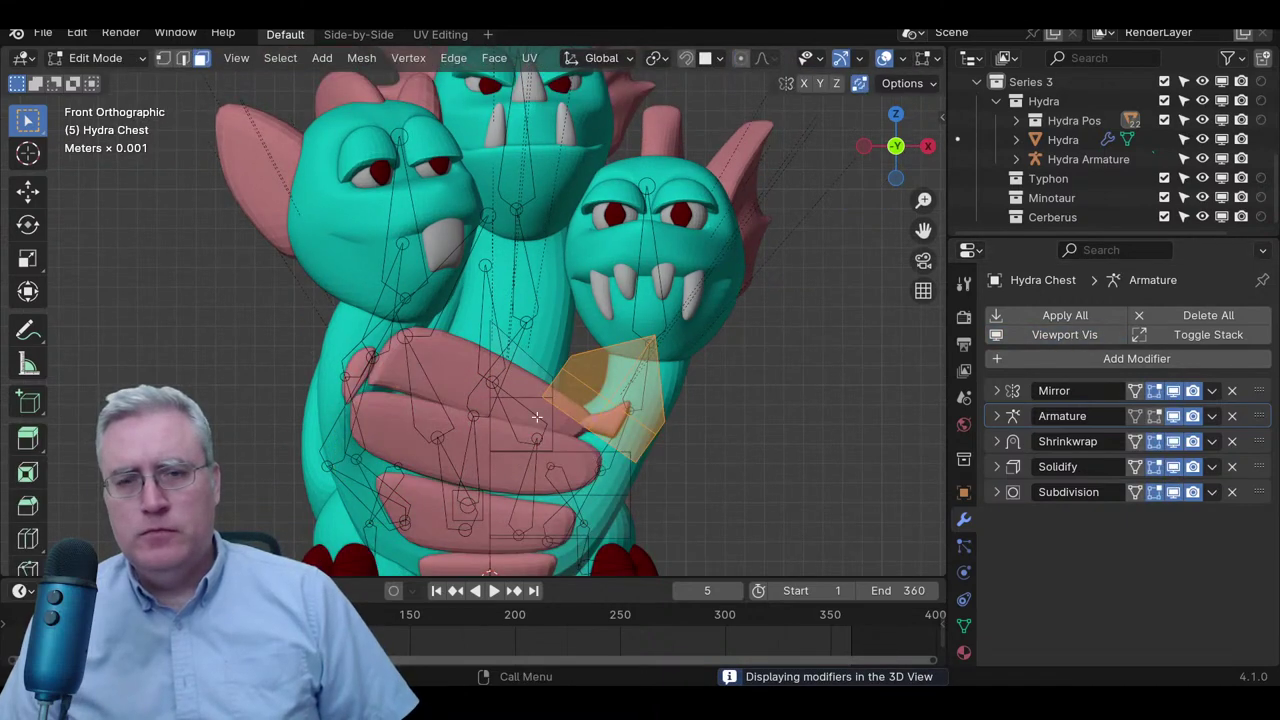
- Select only the upper central chest plate, move it down about 0.78 mm along the Z axis and finish mesh editing
click(492, 326)
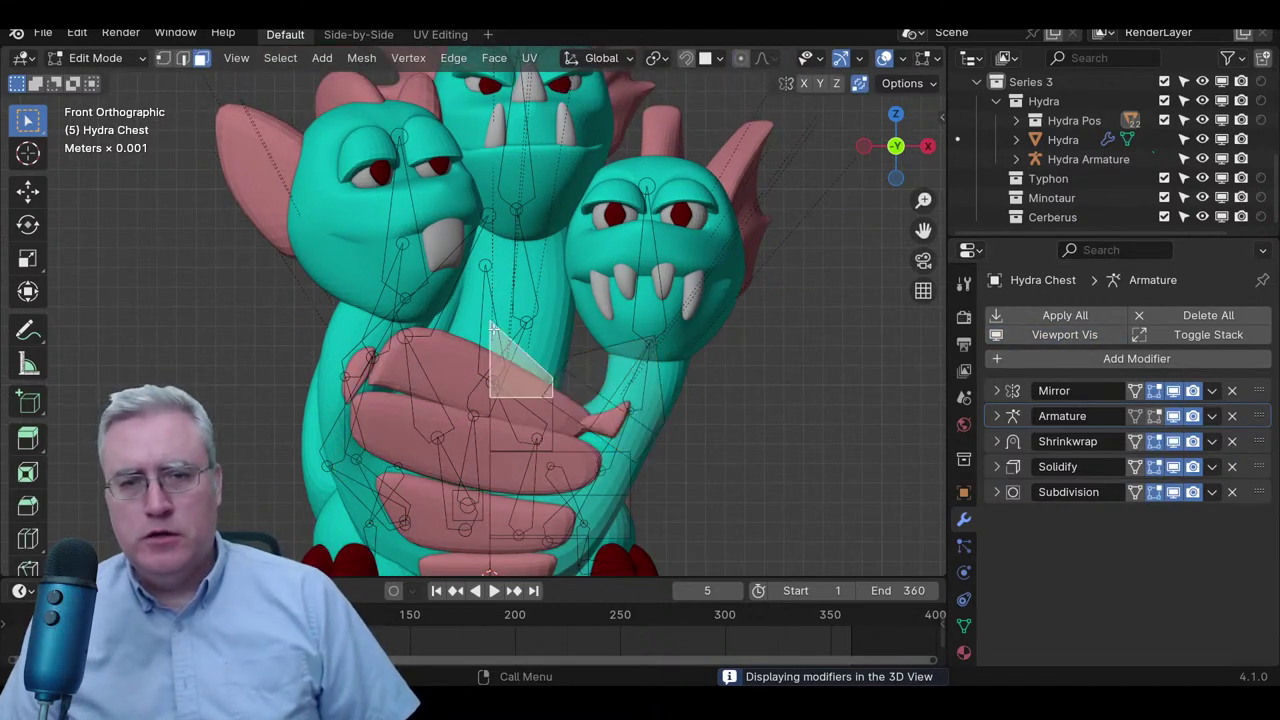
key(l)
key(g)
key(z)
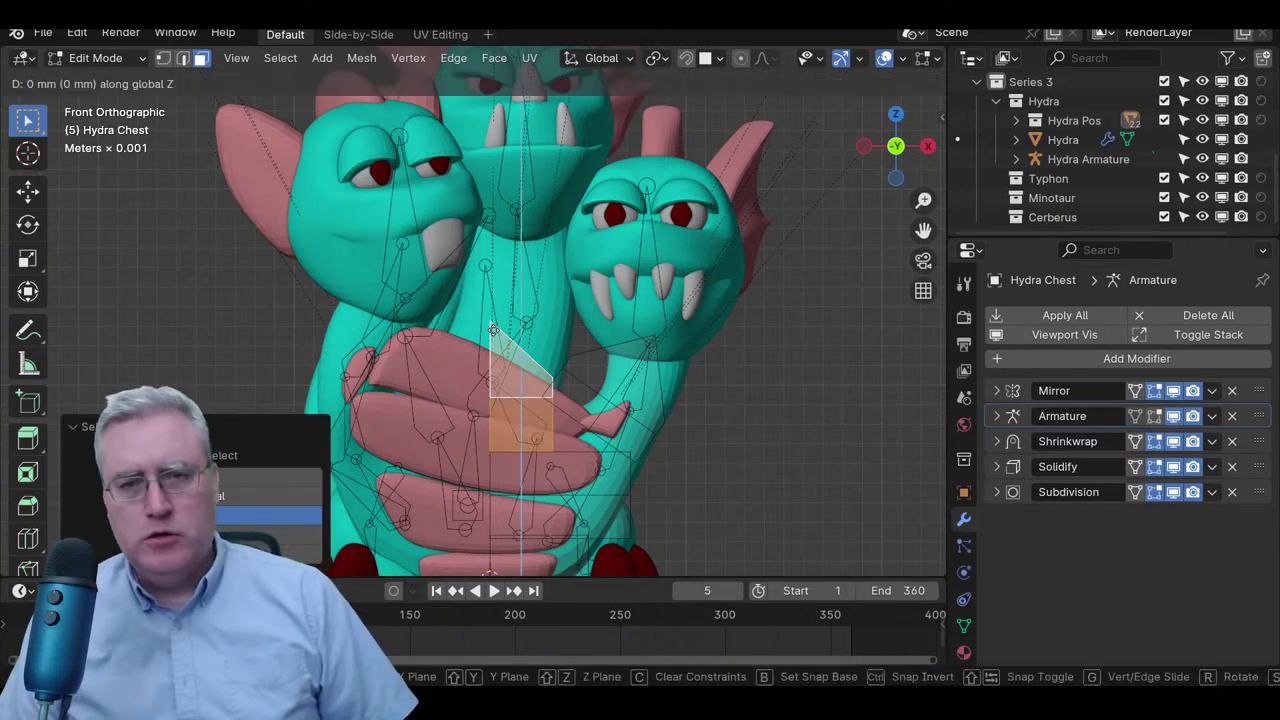
click(492, 341)
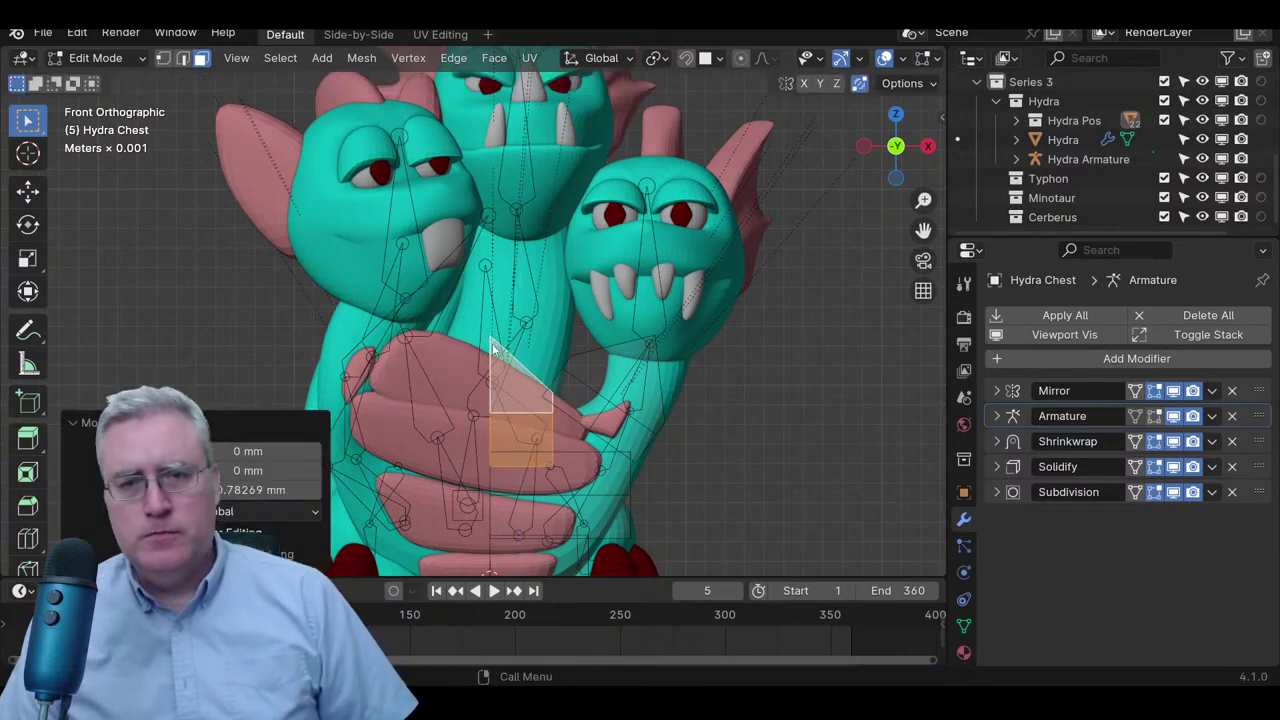
key(Tab)
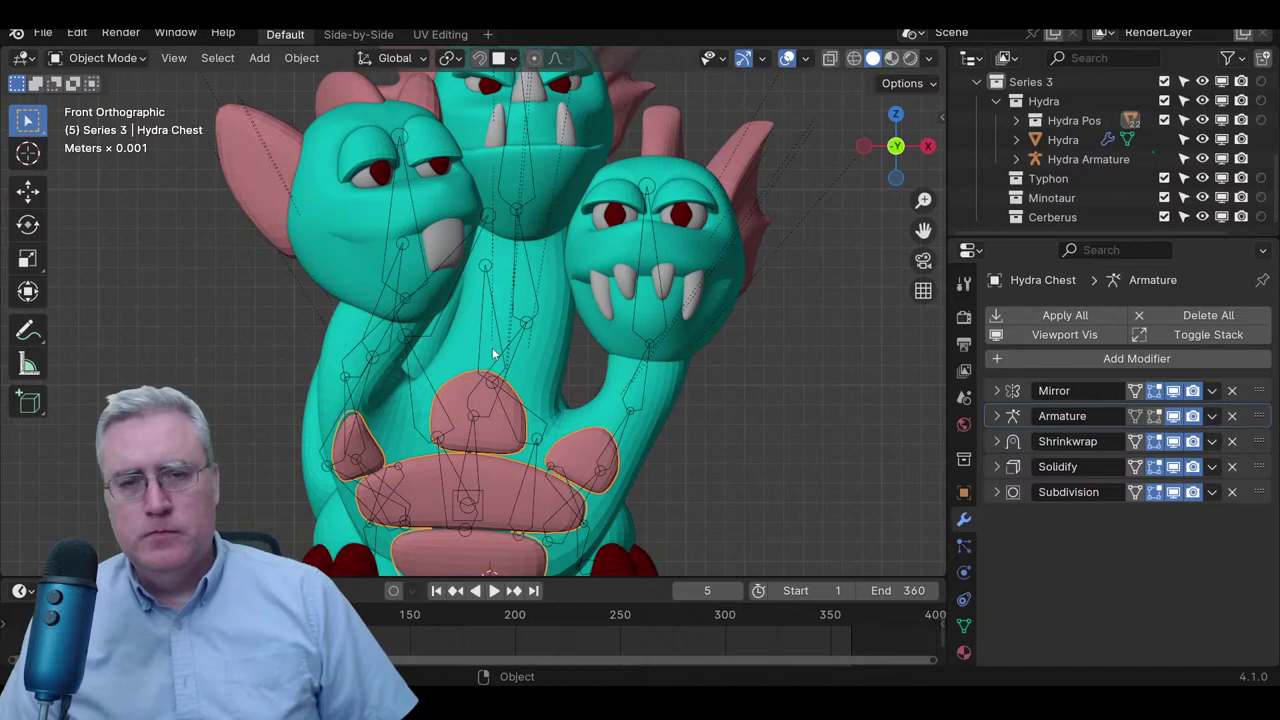
- Examine the adjusted chest plates from below and compare them with the painted hydra in Bambu Studio
middle_drag(726, 497, 716, 466)
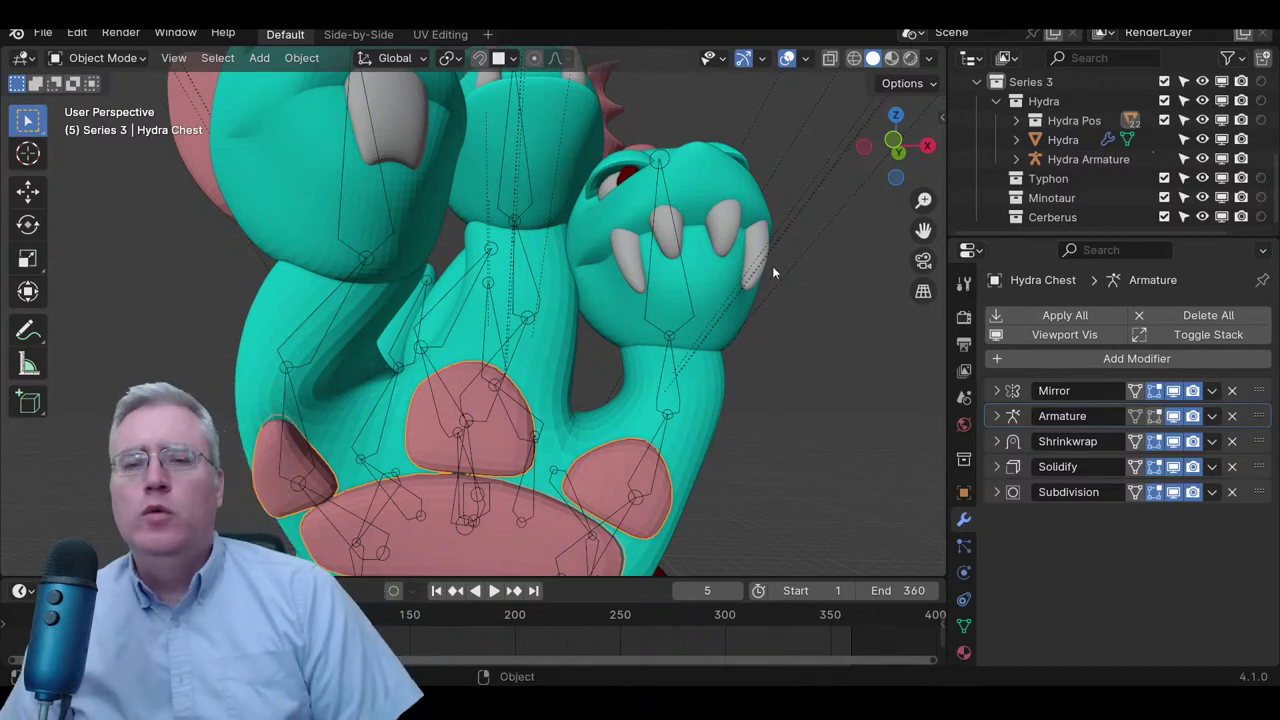
scroll(772, 266, down, 10)
middle_drag(754, 292, 663, 370)
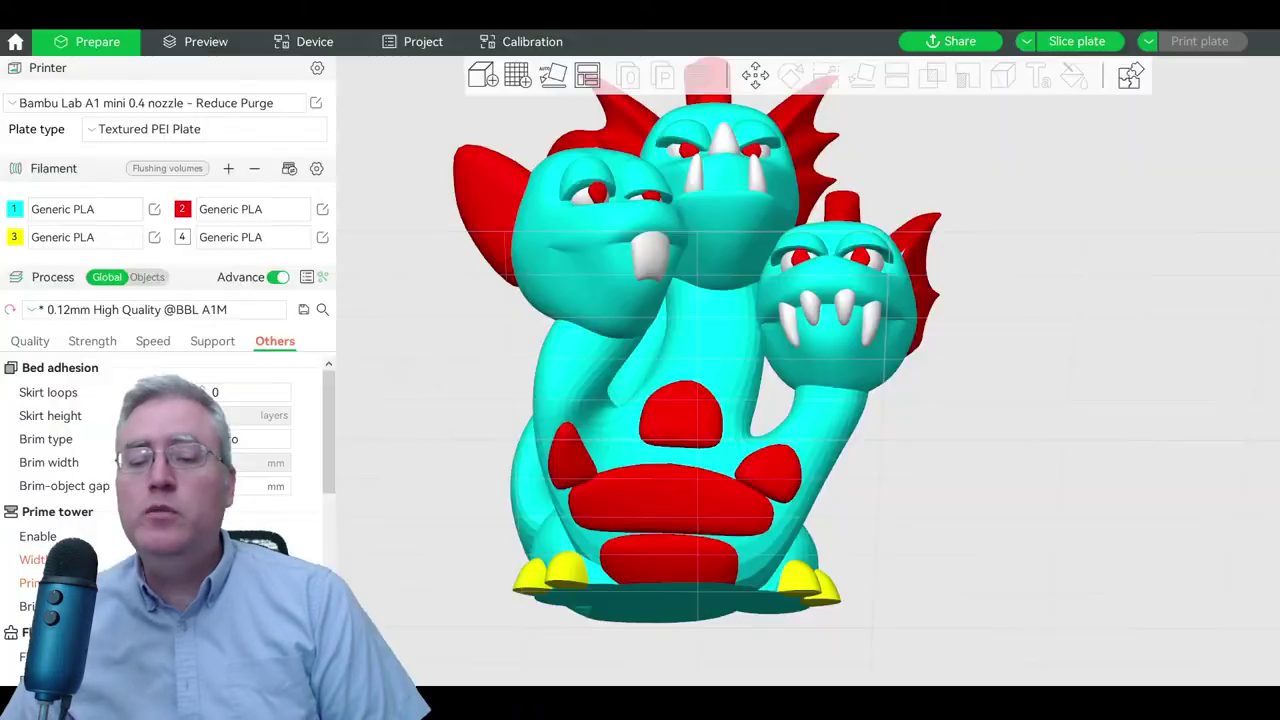
drag(921, 401, 886, 436)
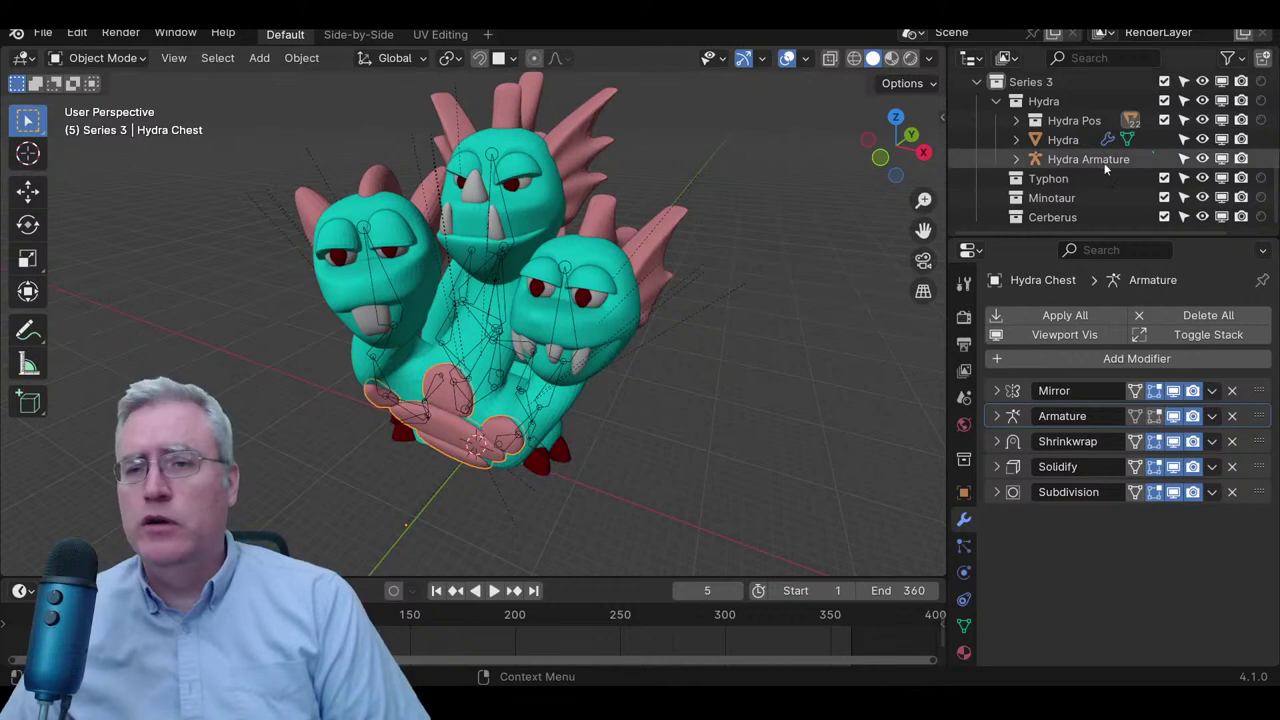
- Select the Hydra object in Blender, show its Body and Floor boolean modifiers in the viewport and export it as STL
click(1052, 141)
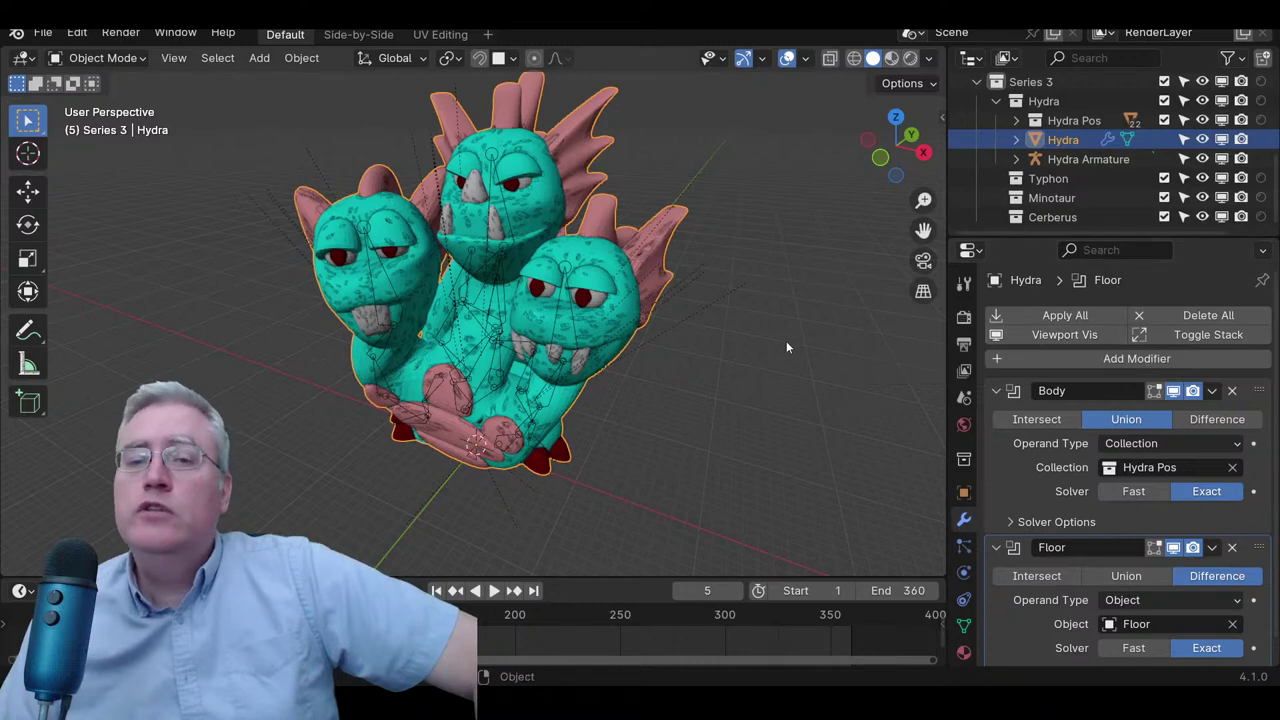
middle_drag(786, 341, 730, 340)
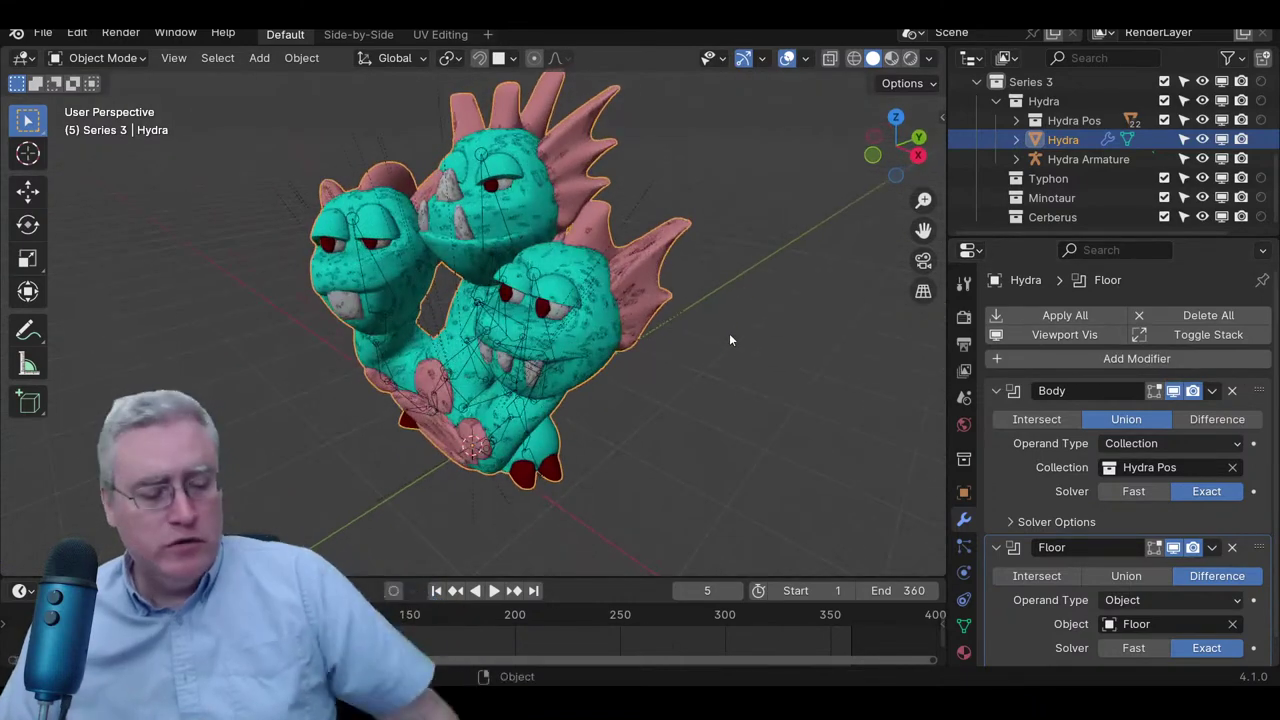
key(ctrl+e)
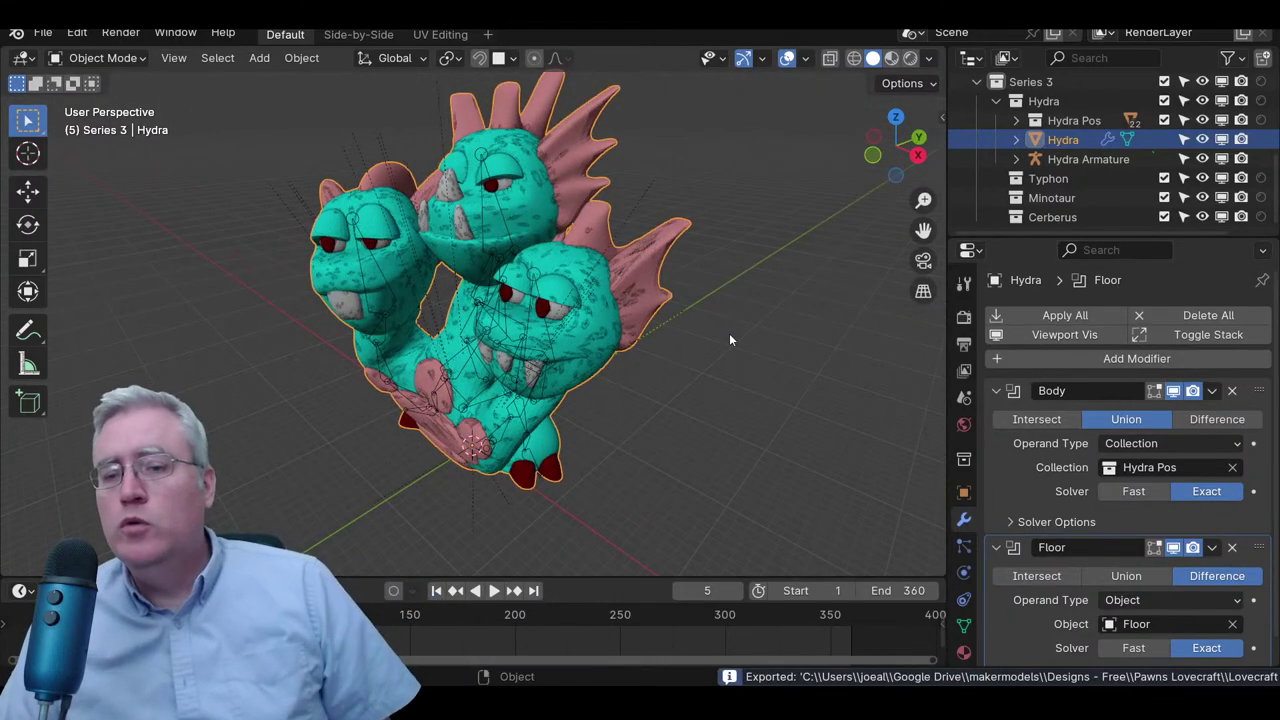
- Hide the Hydra's boolean modifiers in the viewport and save Lovecraft Pawns.blend
click(1039, 338)
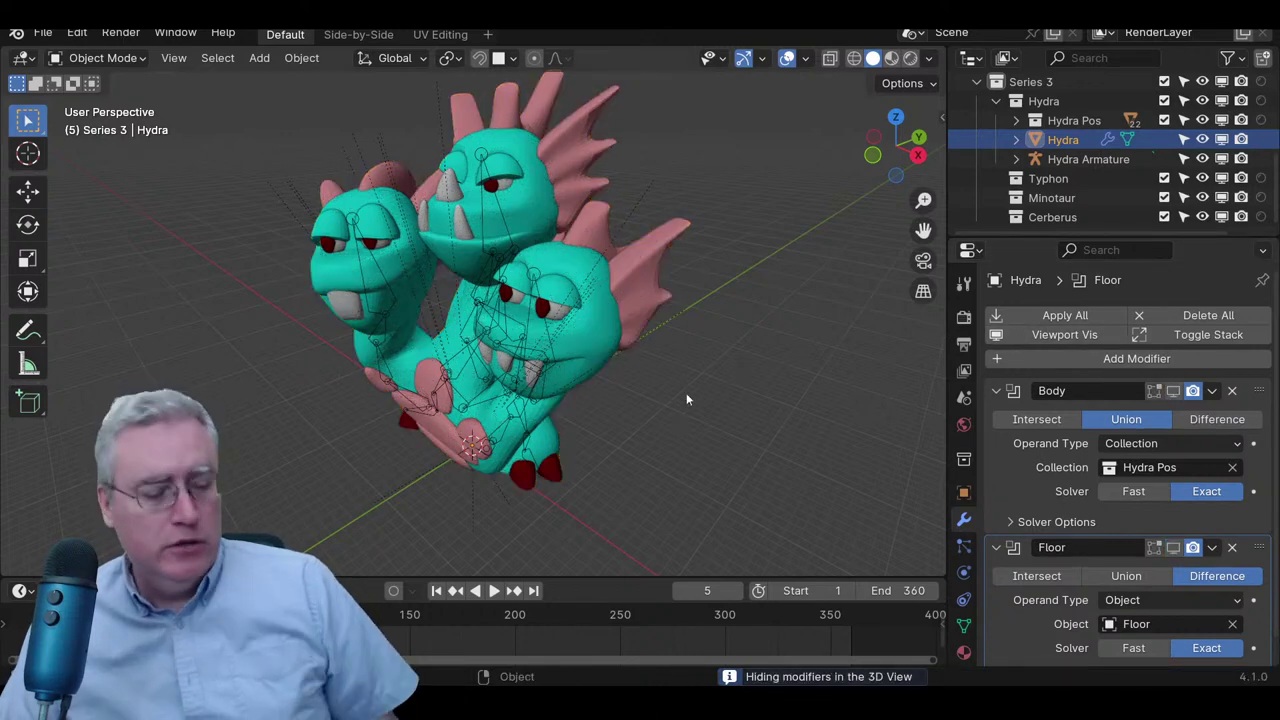
key(ctrl+s)
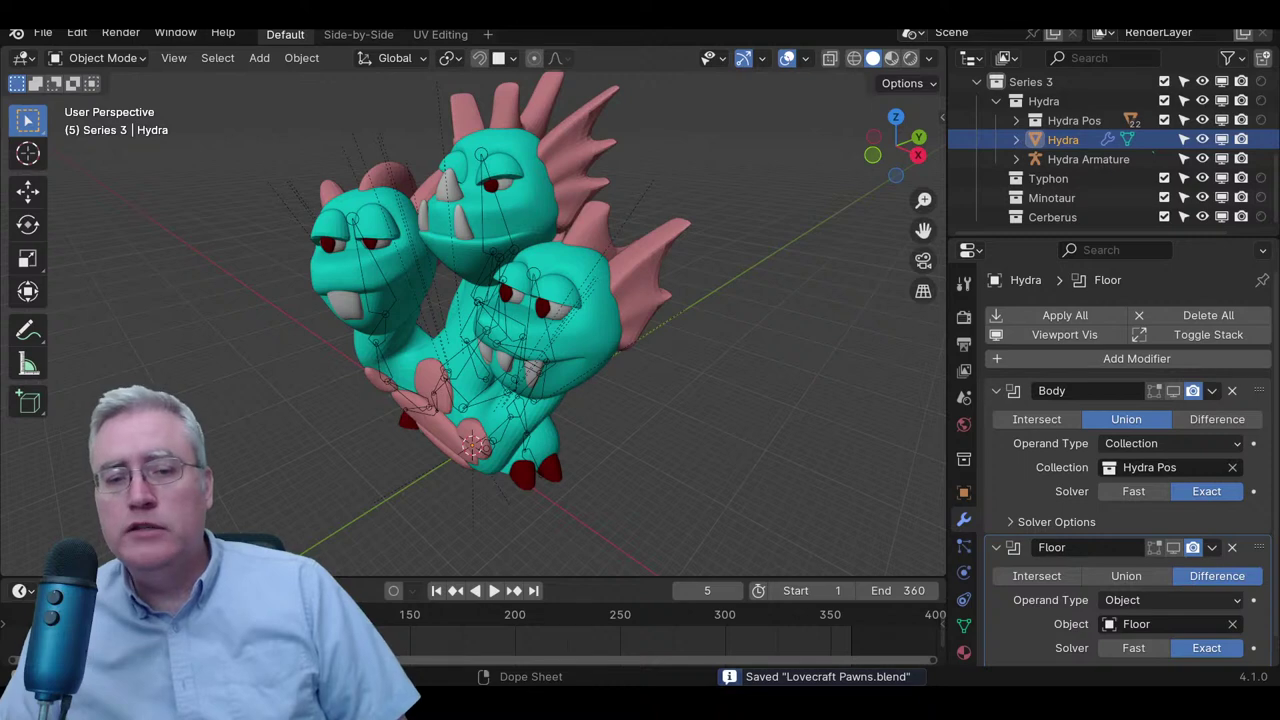
- Switch to the Pawns Lovecraft folder and load Lovecraft Pawns-Hydra.stl in the 3D model viewer
mouse_move(485, 705)
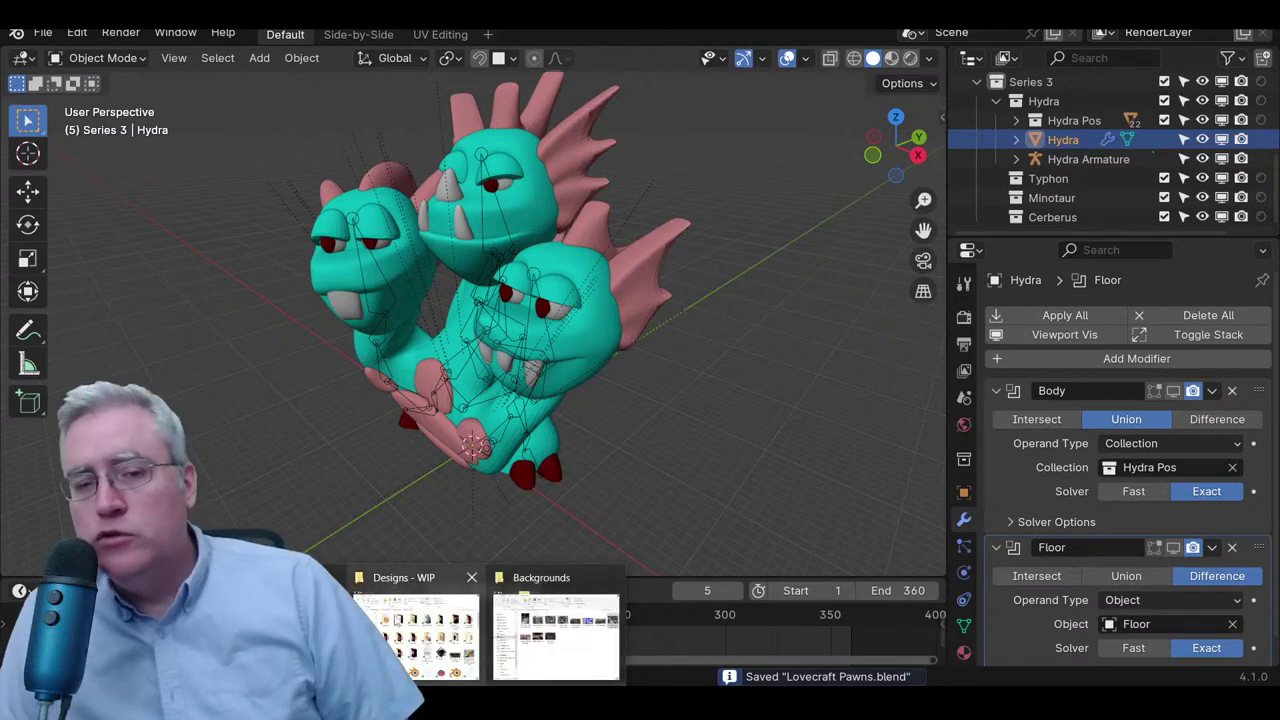
click(416, 636)
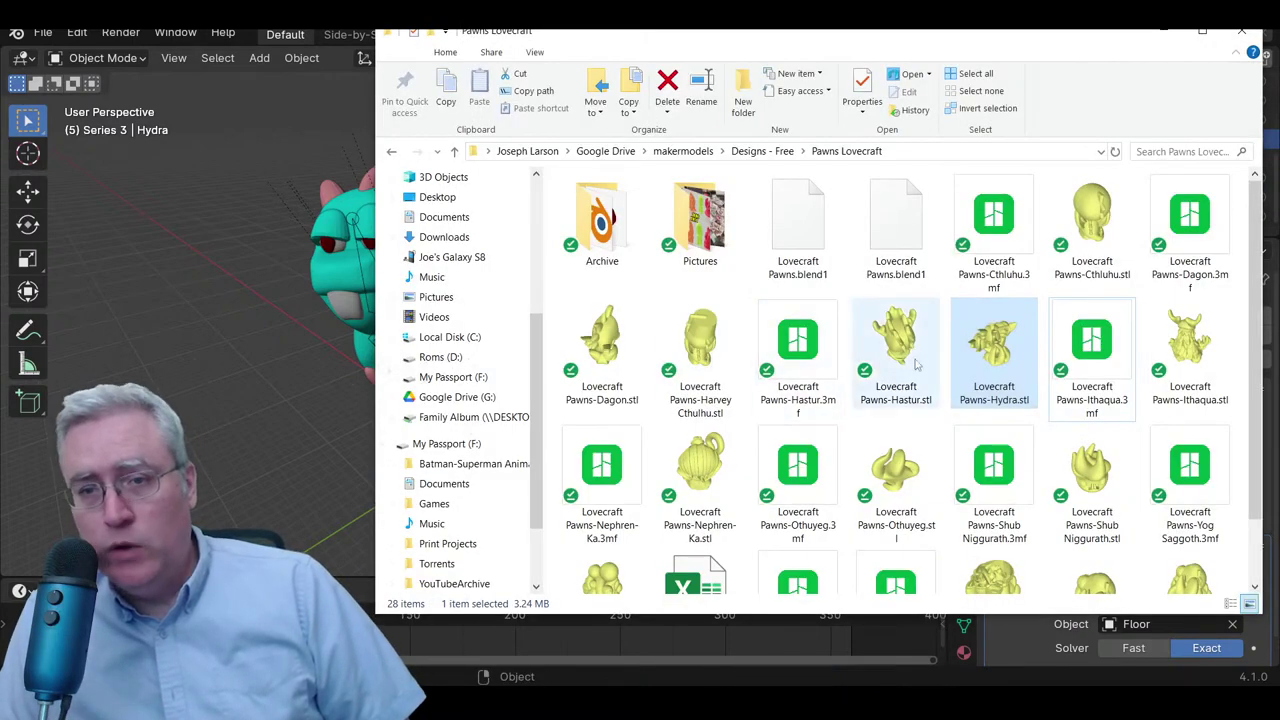
double_click(1003, 337)
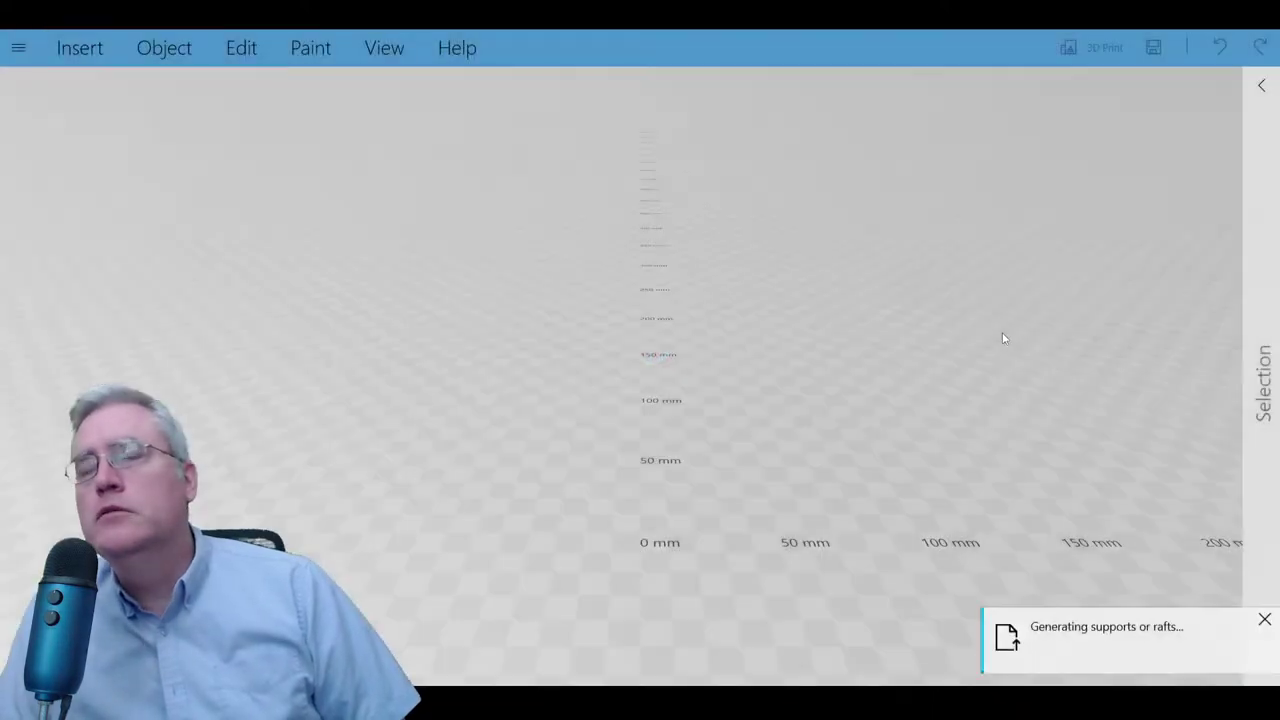
click(92, 62)
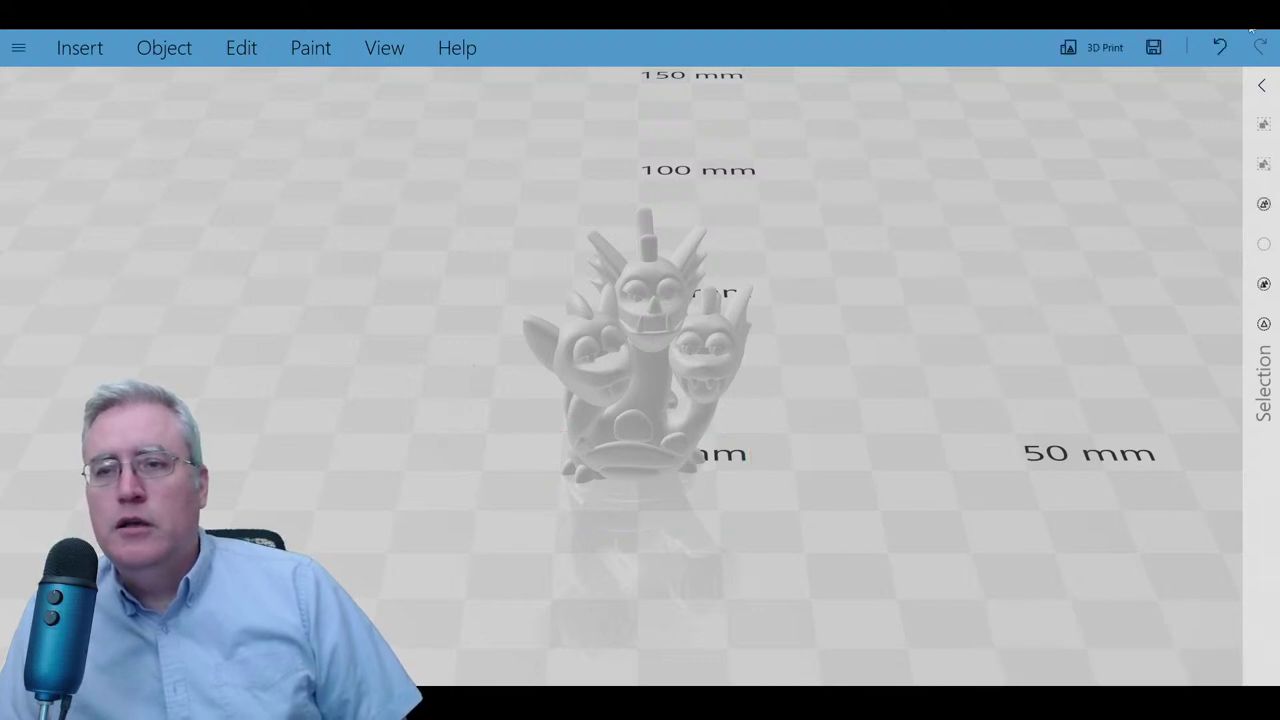
- Inspect the exported hydra close up from the front and side, checking its chest plates and heads, and leave the viewer
drag(870, 454, 737, 455)
scroll(737, 455, up, 6)
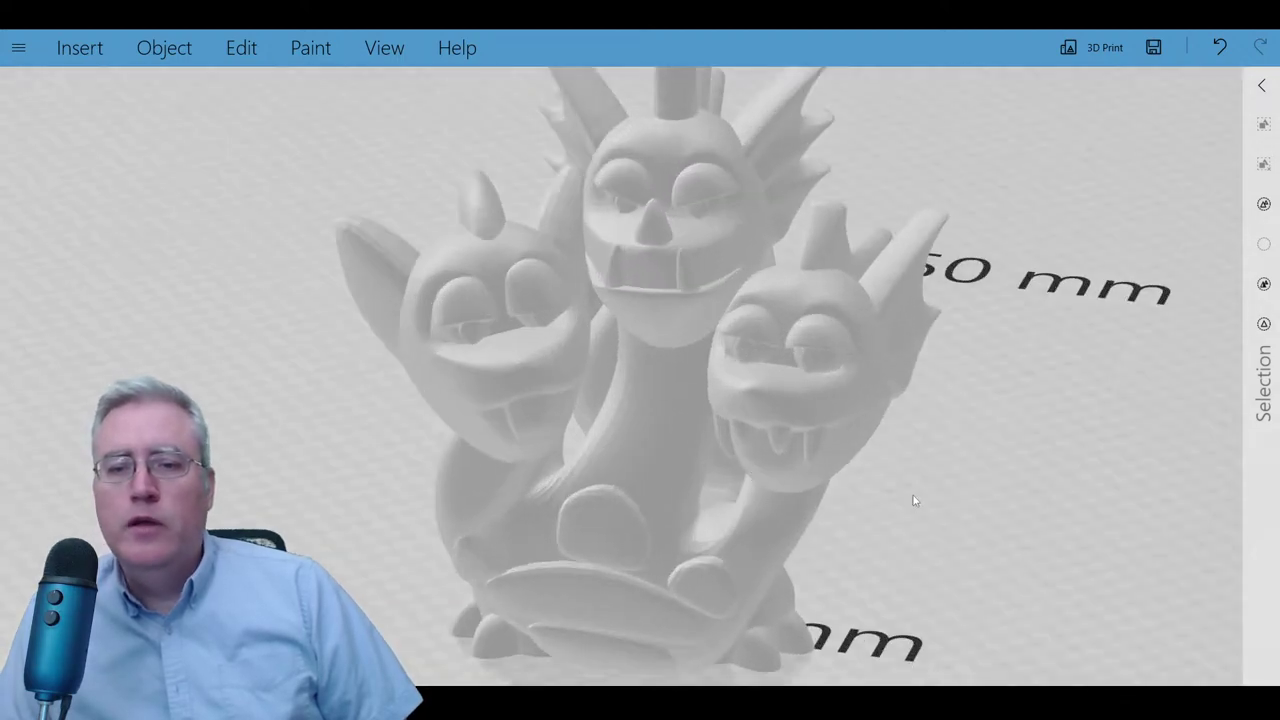
drag(990, 420, 670, 459)
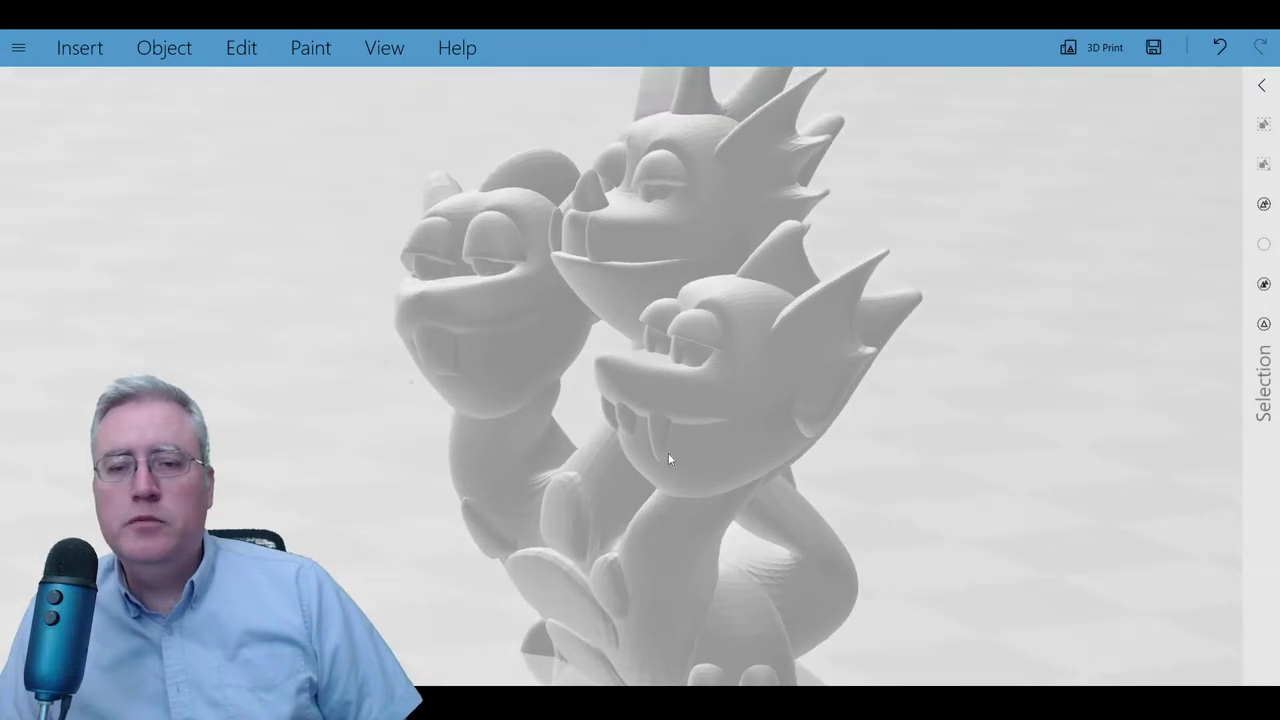
key(ctrl+n)
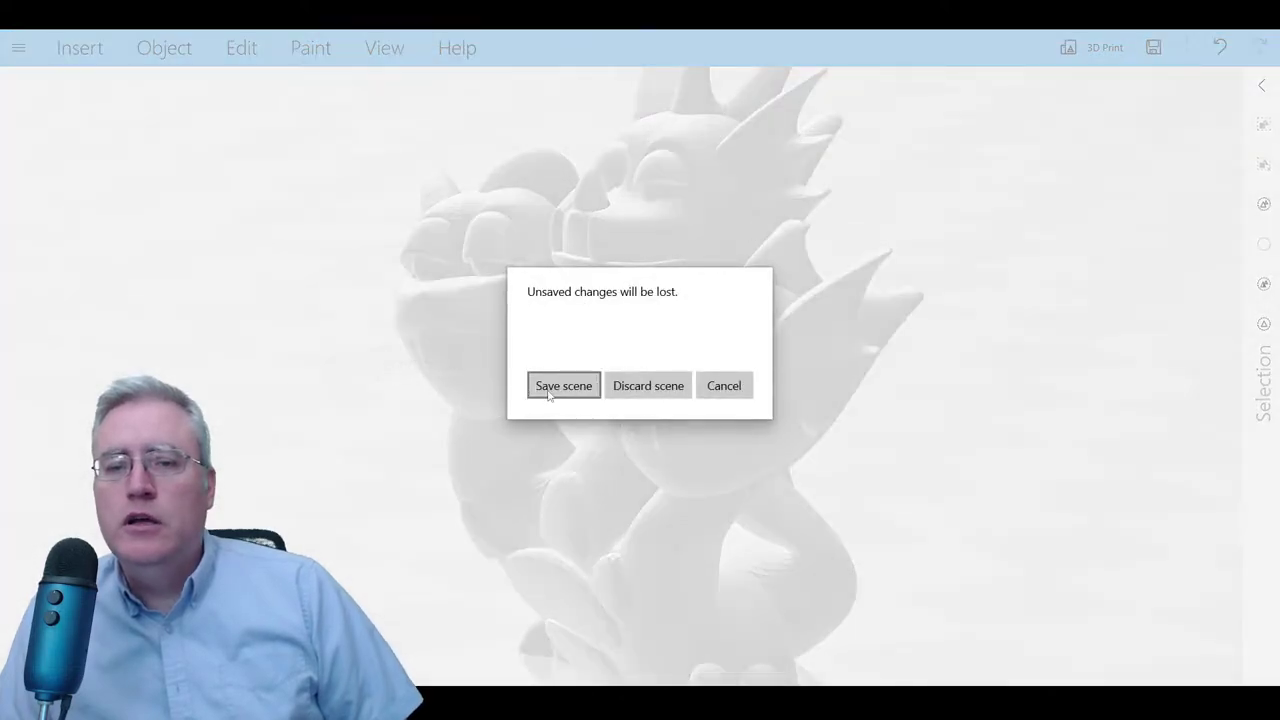
key(Escape)
key(ctrl+s)
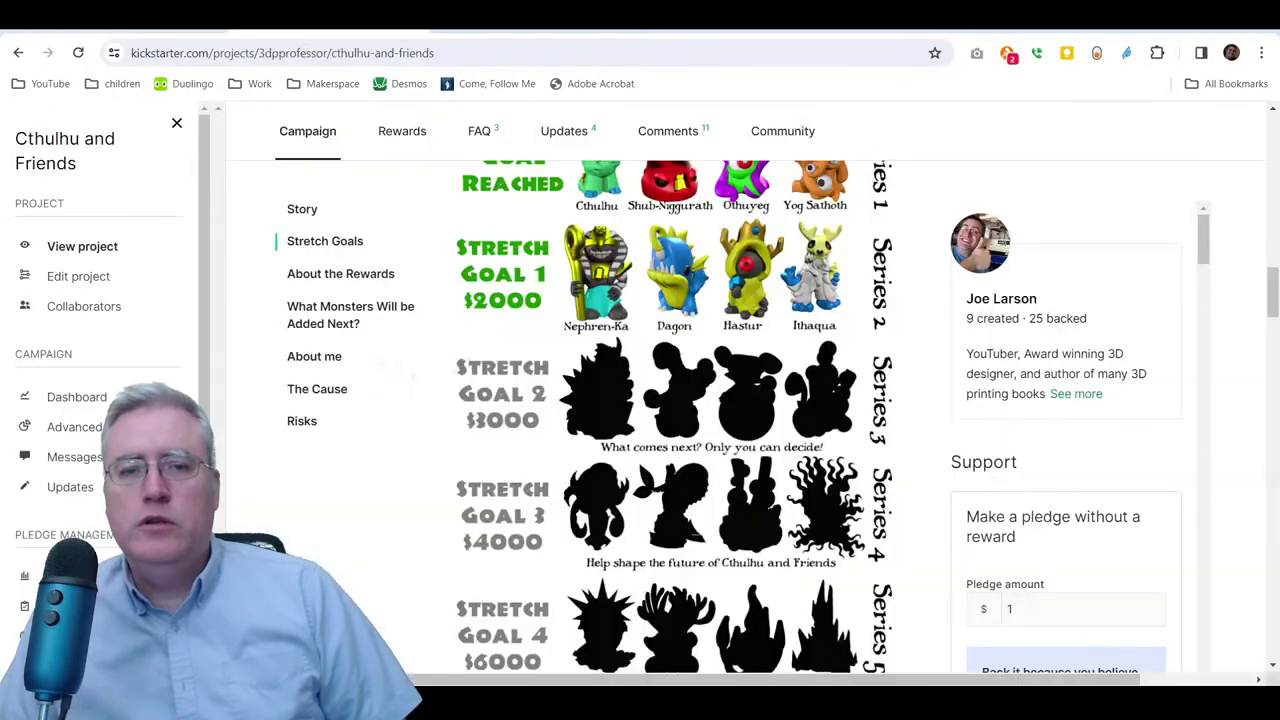
- Open Update #4 of the Cthulhu and Friends Kickstarter project and read down to the early green hydra head renders
scroll(455, 300, up, 12)
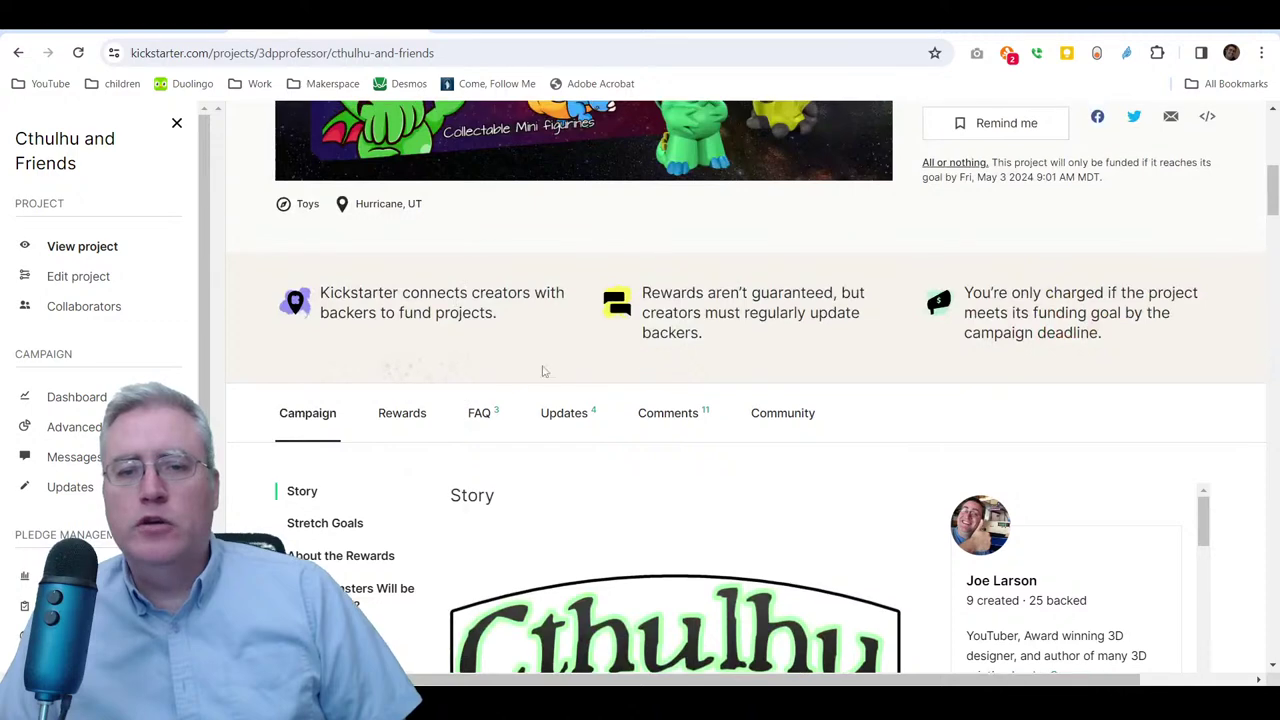
click(578, 416)
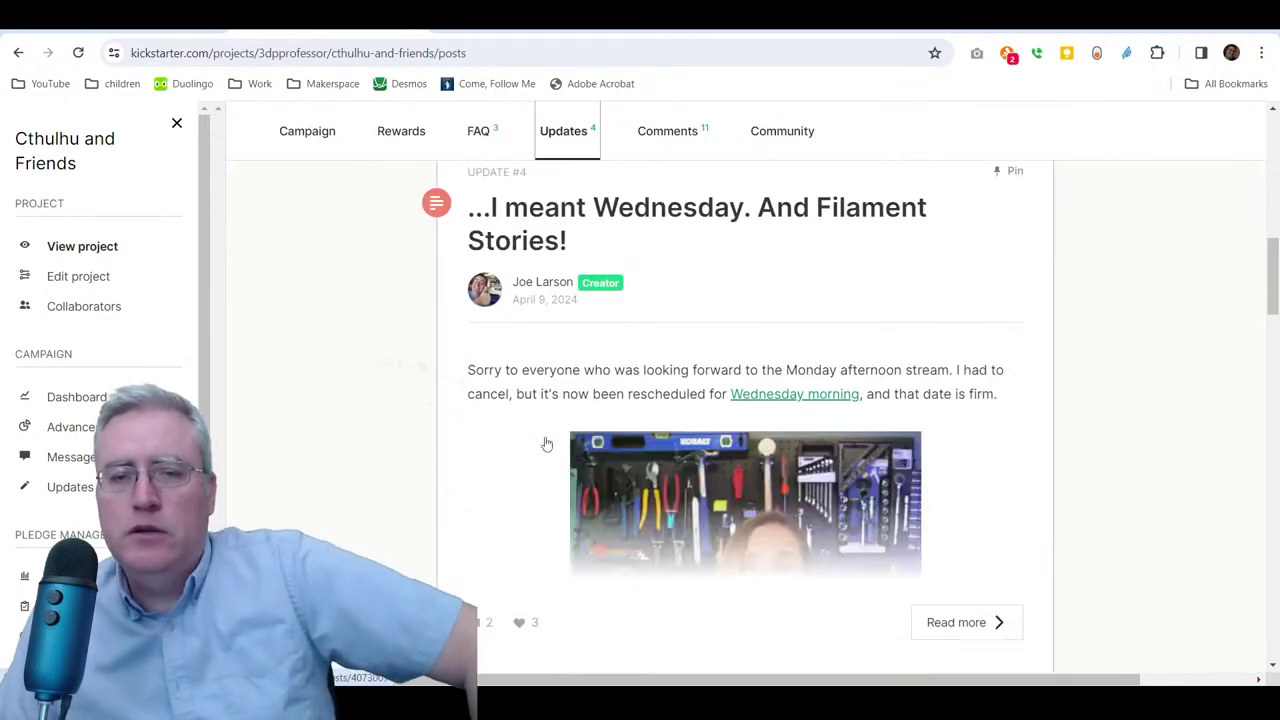
click(528, 396)
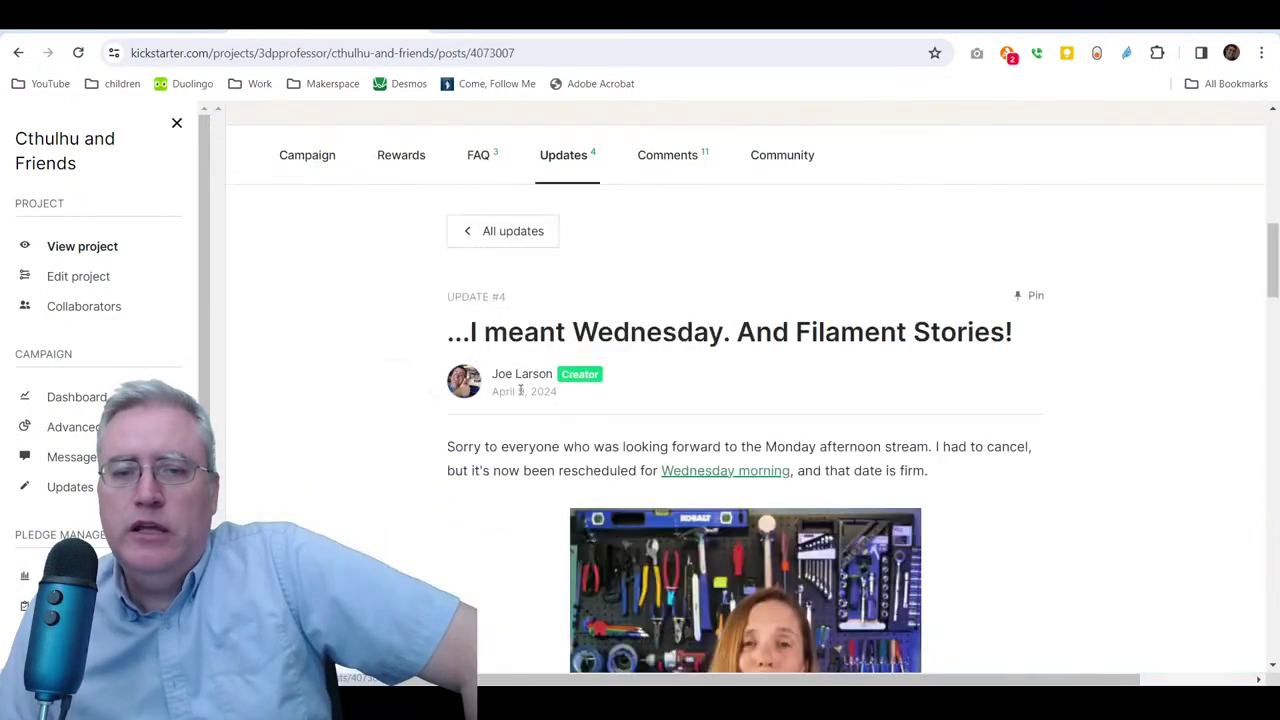
scroll(509, 400, down, 12)
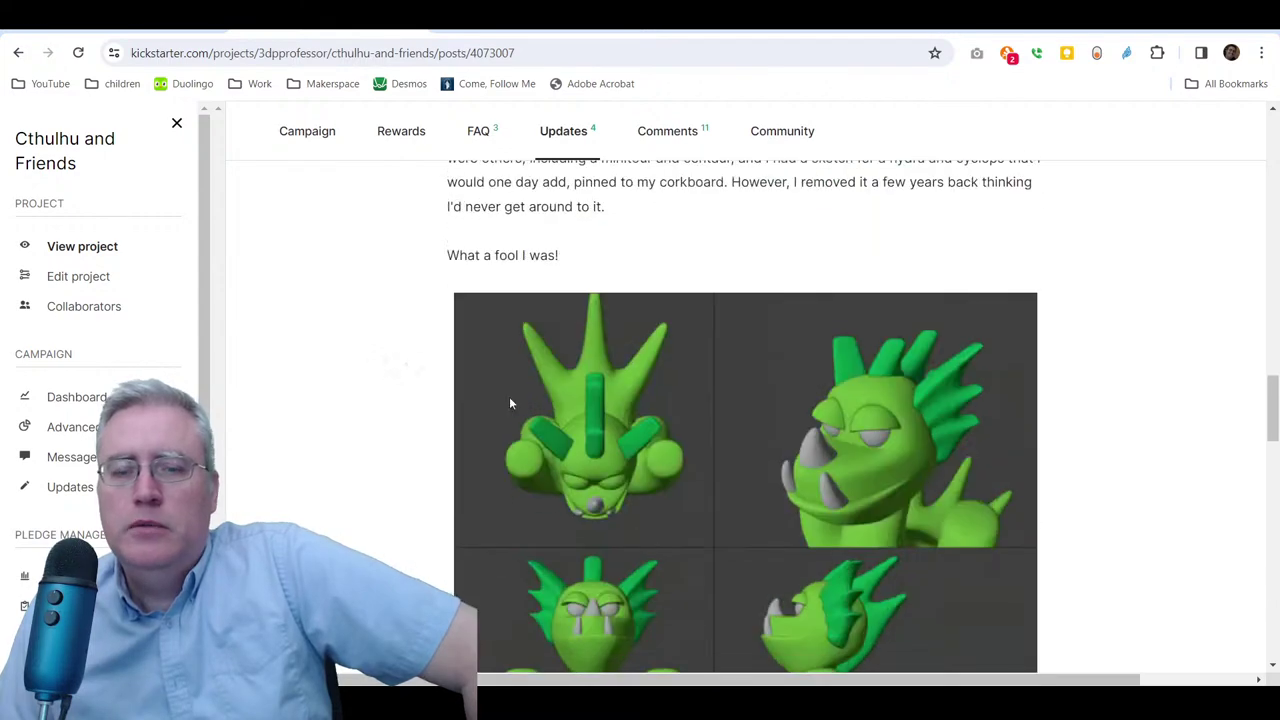
scroll(502, 398, down, 3)
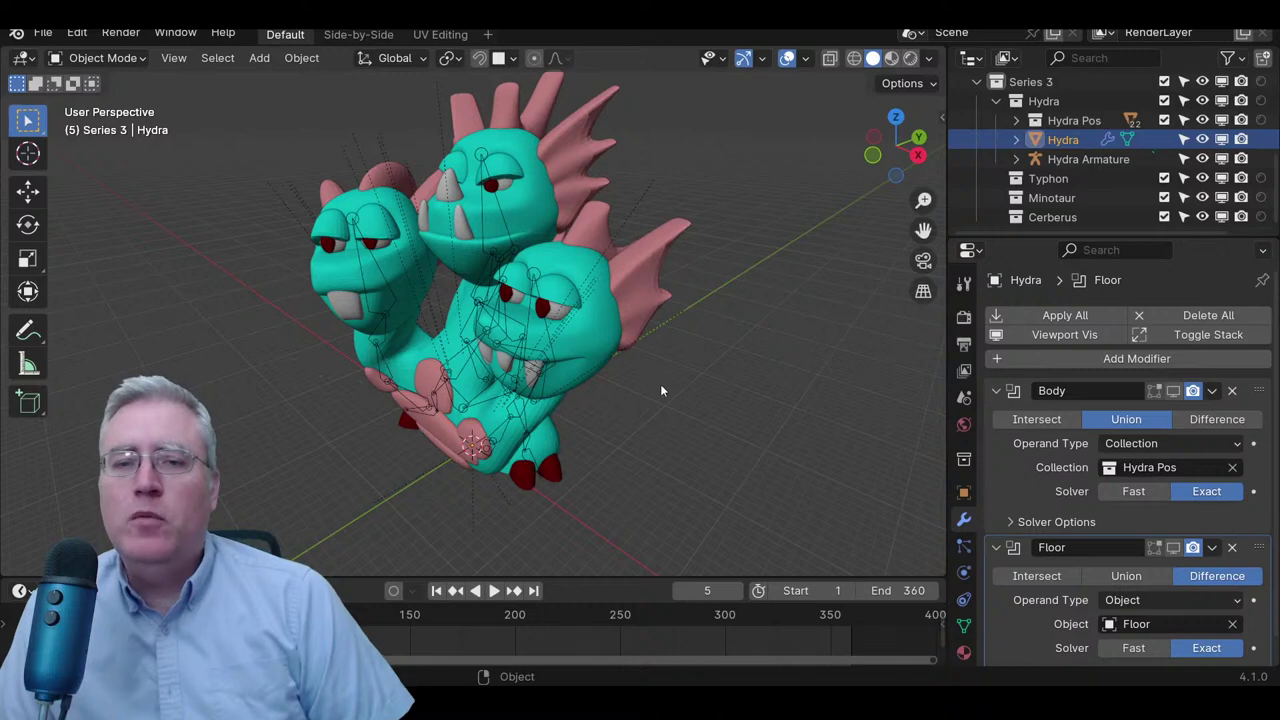
middle_drag(660, 390, 530, 350)
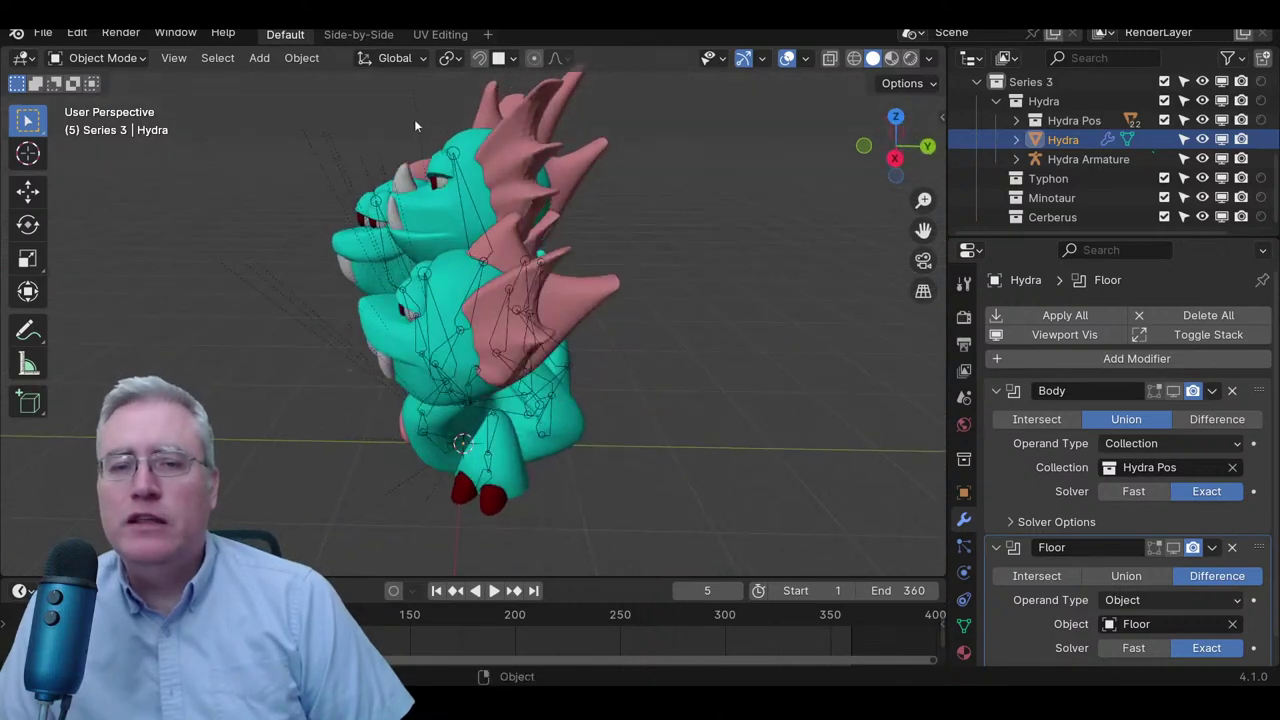
middle_drag(209, 399, 497, 300)
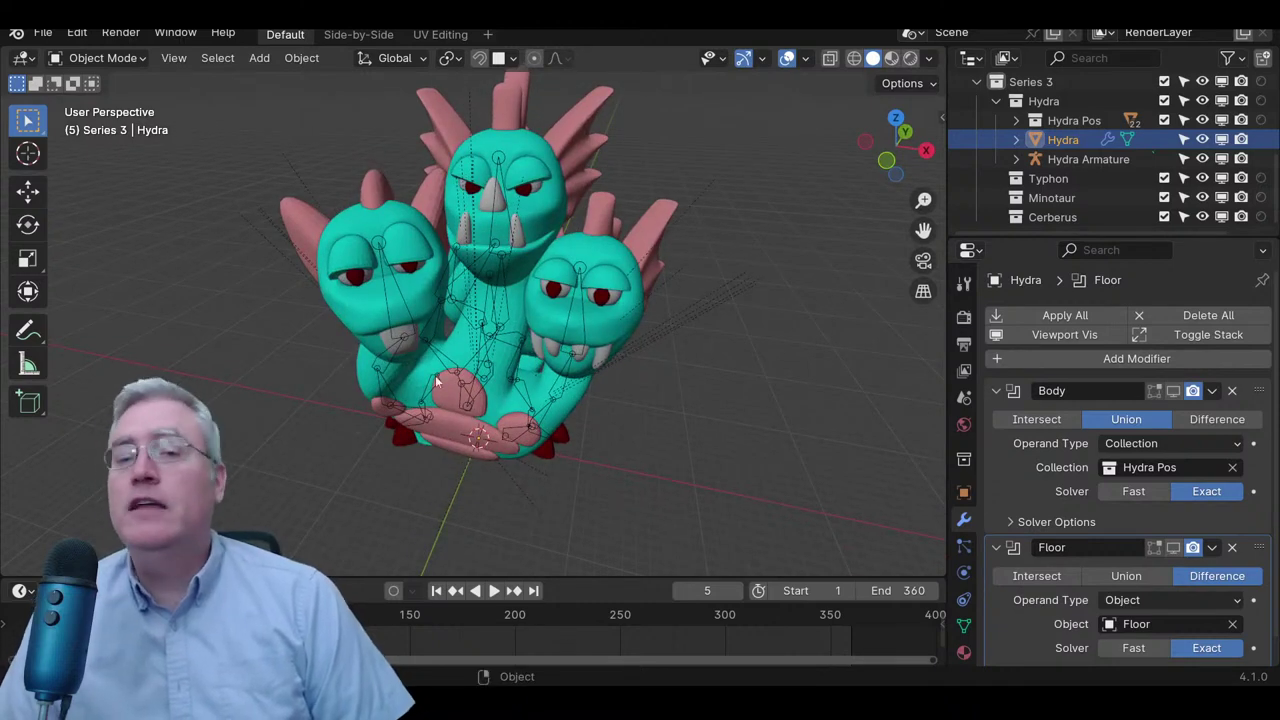
- Compare the hydra model's back with the creature renders in the Kickstarter update in the browser
middle_drag(697, 409, 378, 366)
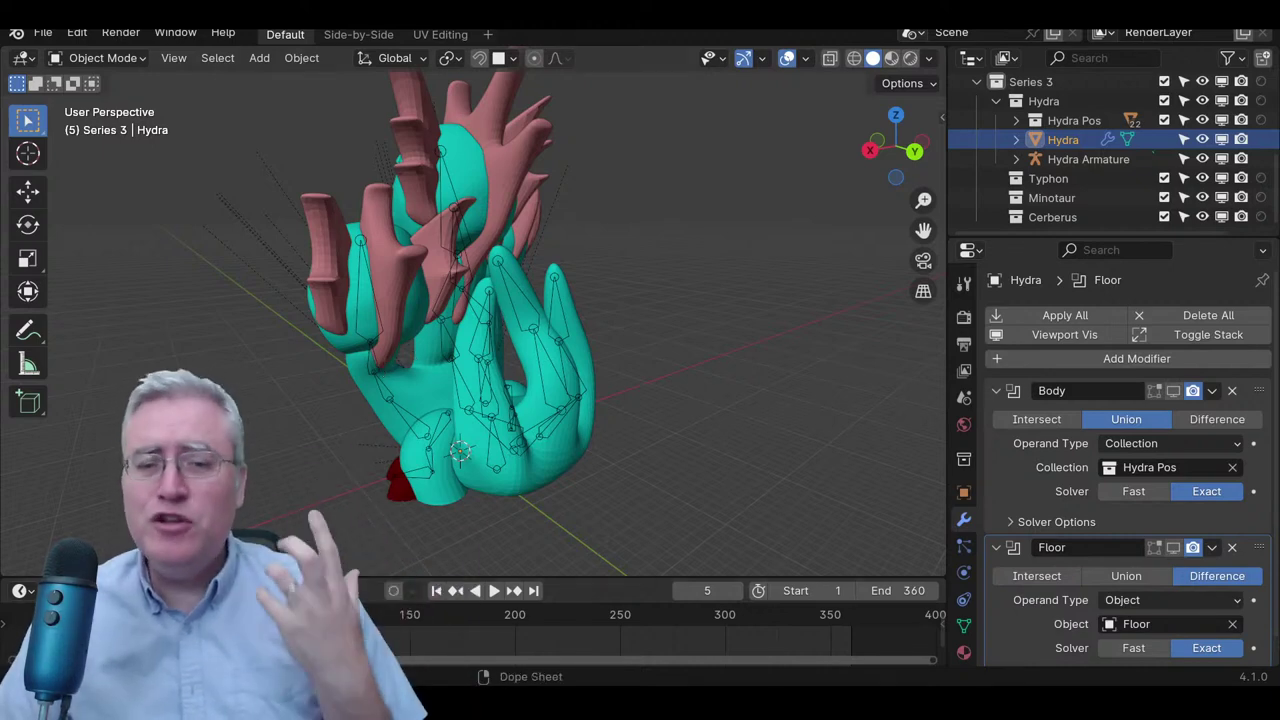
click(483, 631)
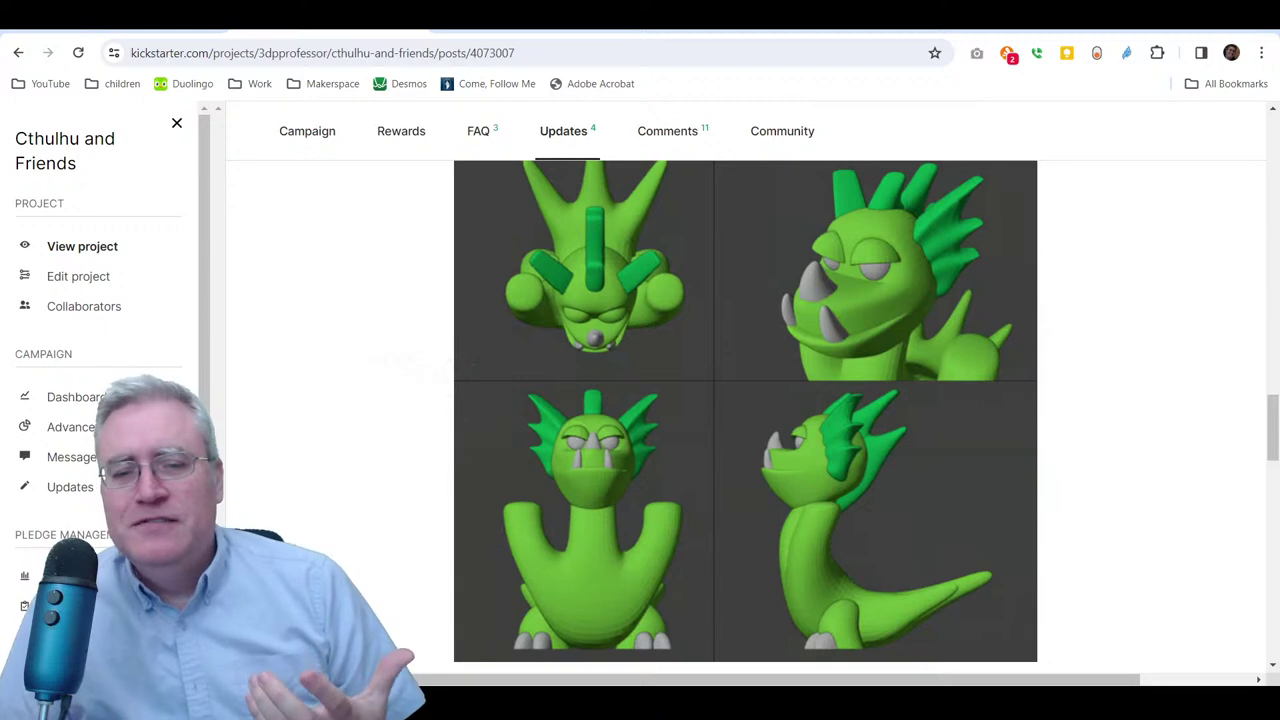
key(alt+Tab)
- Play the hydra's turntable animation in Blender through the scene camera with the viewport overlays hidden
key(KP_1)
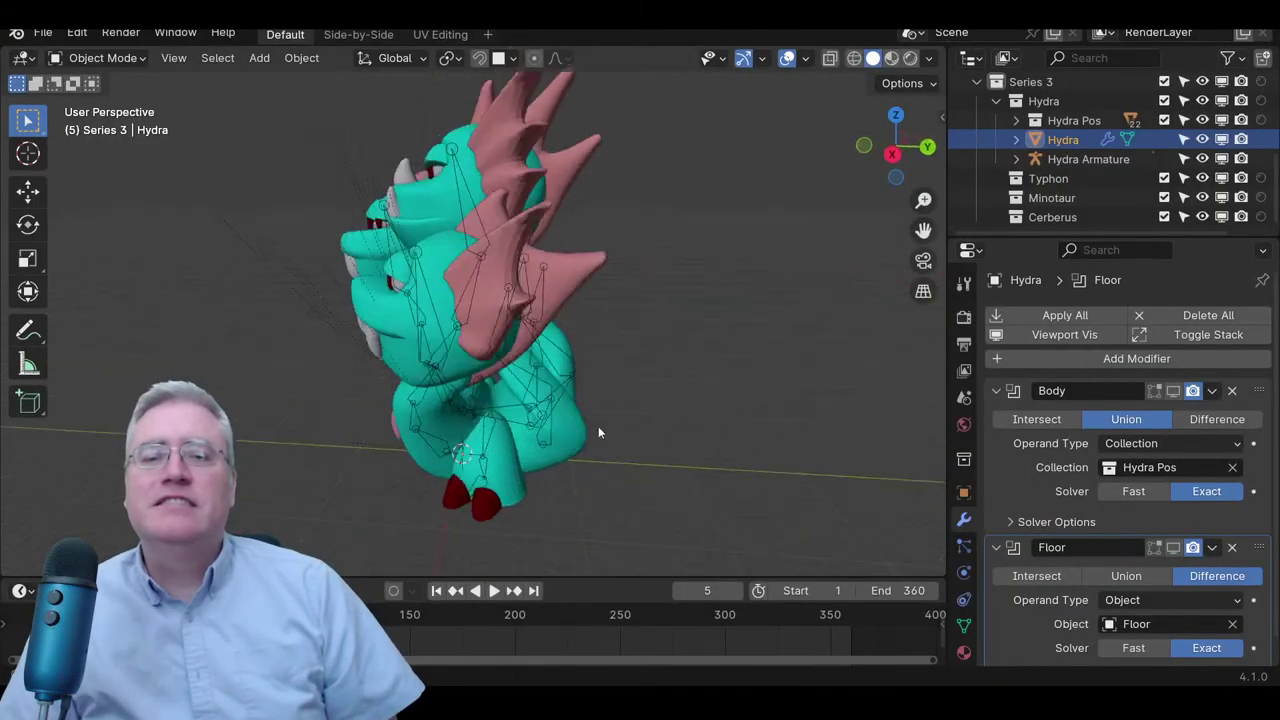
key(KP_0)
key(space)
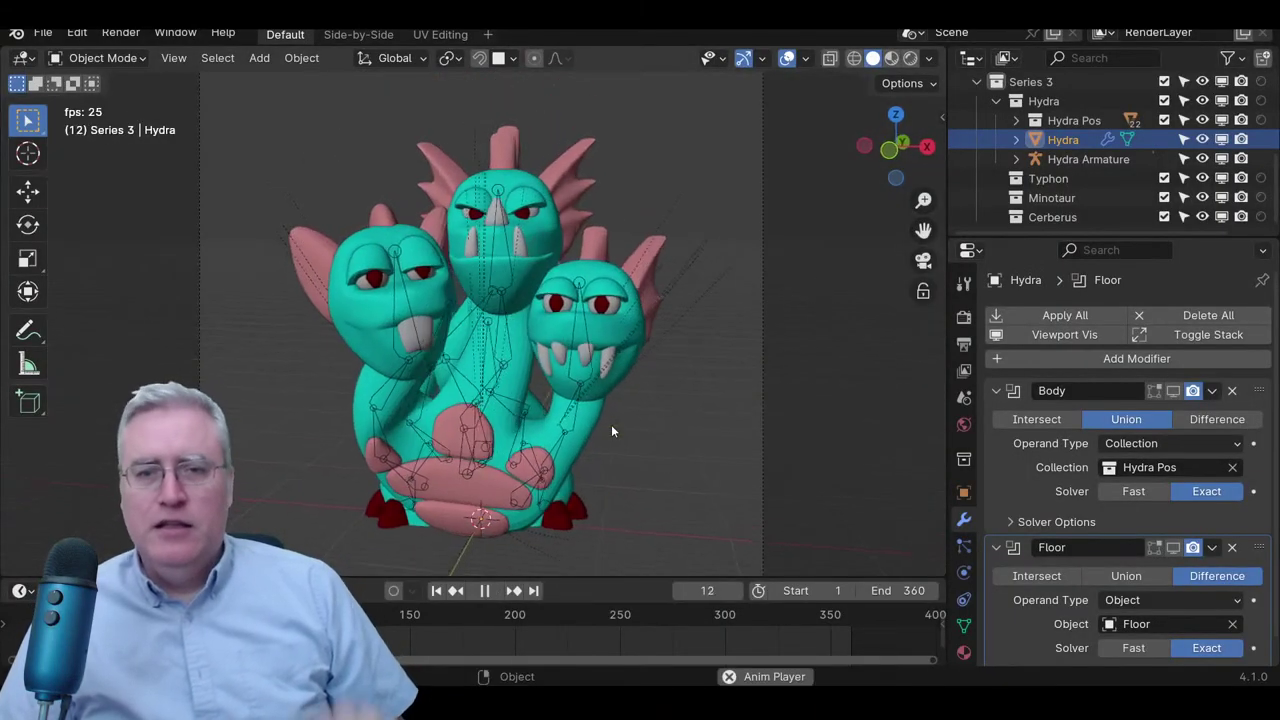
click(787, 58)
click(743, 58)
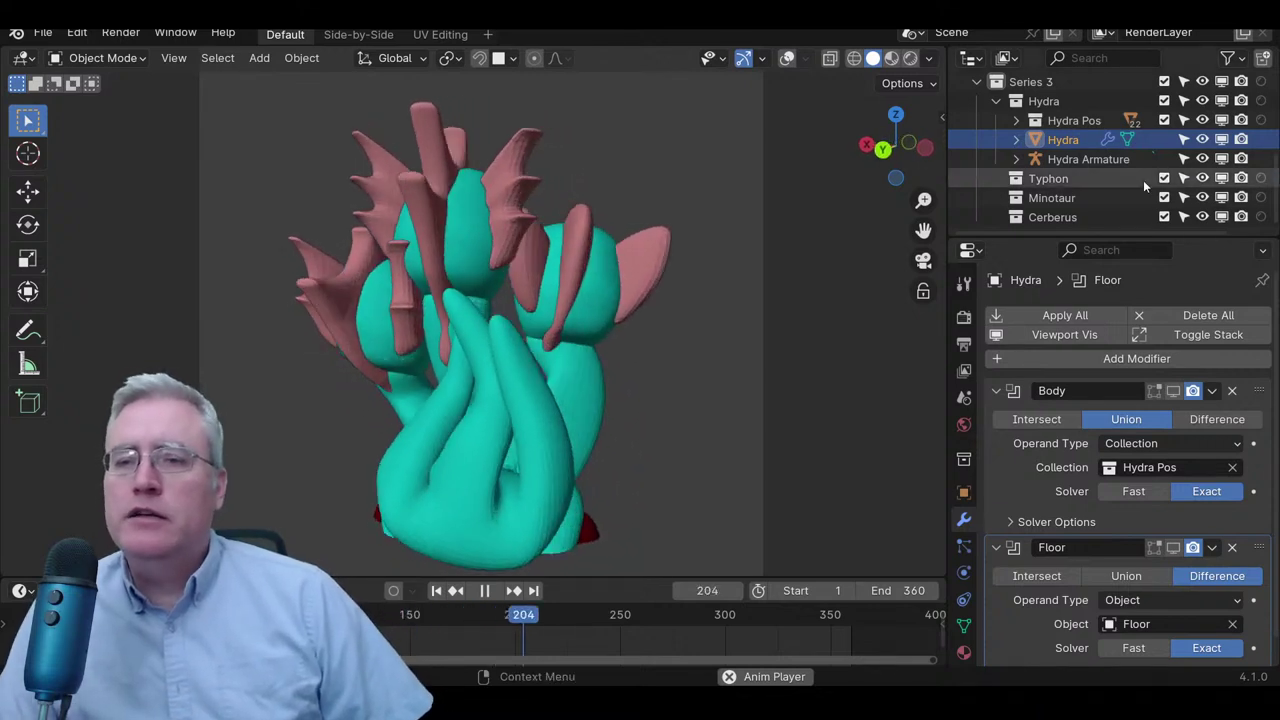
- Hide the Hydra collection and show the Yog Saggoth collection within Series 1
scroll(1150, 182, up, 3)
click(1202, 181)
scroll(1170, 180, up, 3)
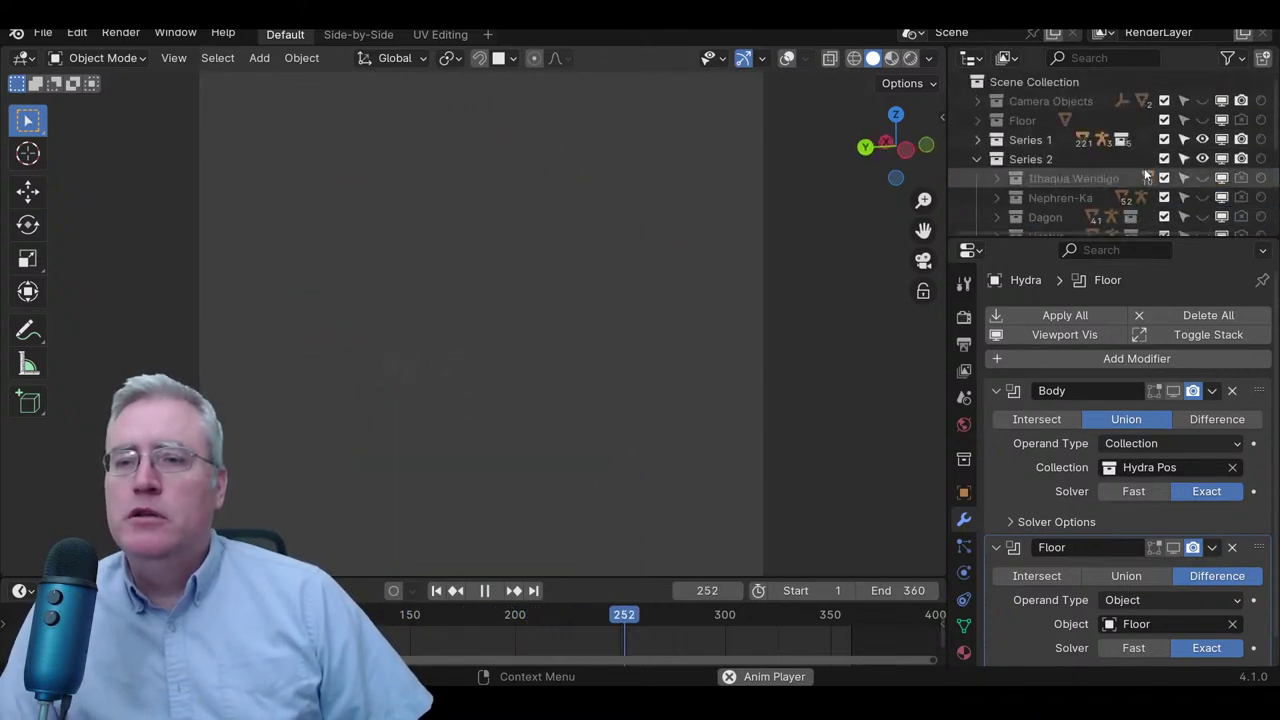
click(977, 140)
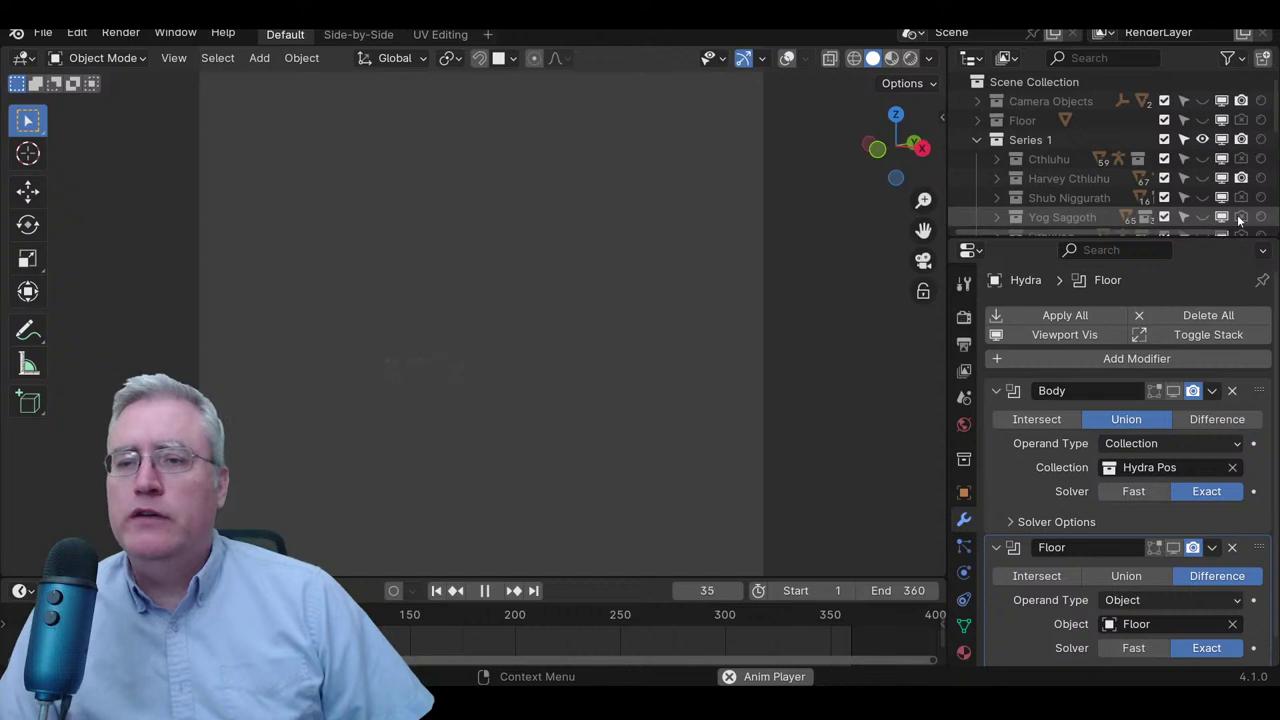
click(1203, 217)
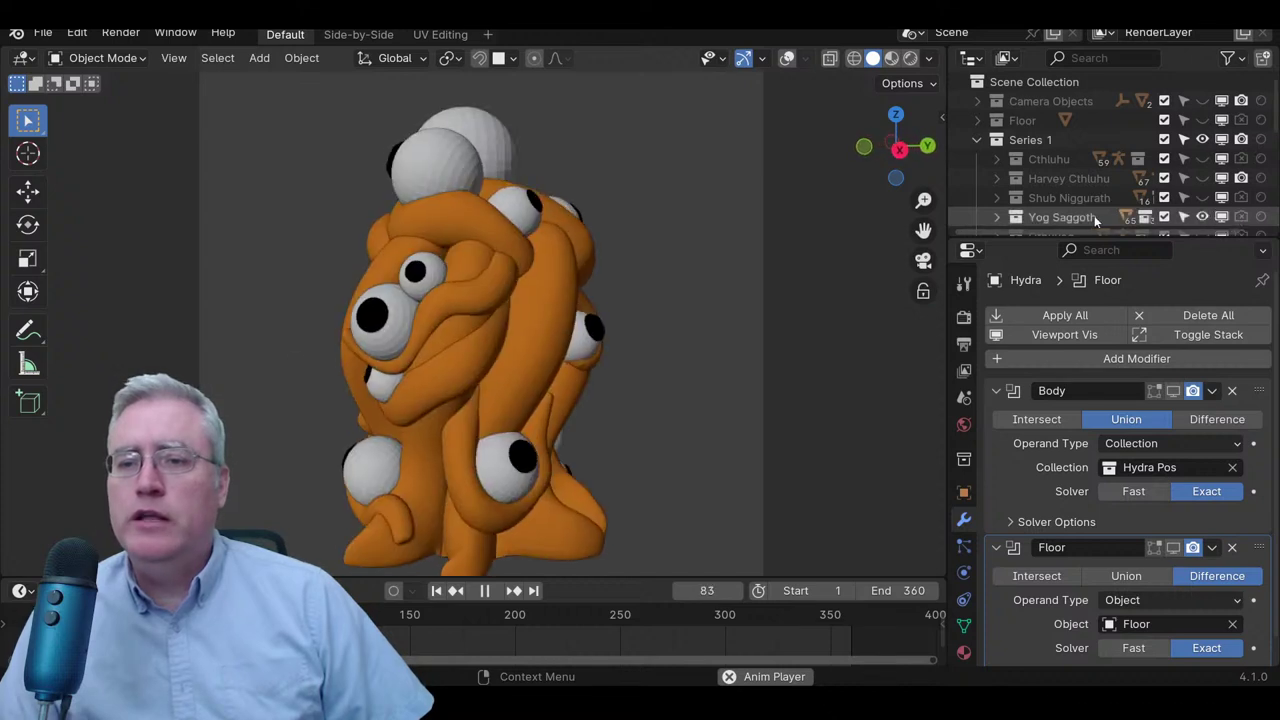
- Rename the Yog Saggoth collection to Yog Sathoth
double_click(1088, 216)
scroll(1088, 216, down, 3)
key(Left)
key(Left)
key(Left)
key(Left)
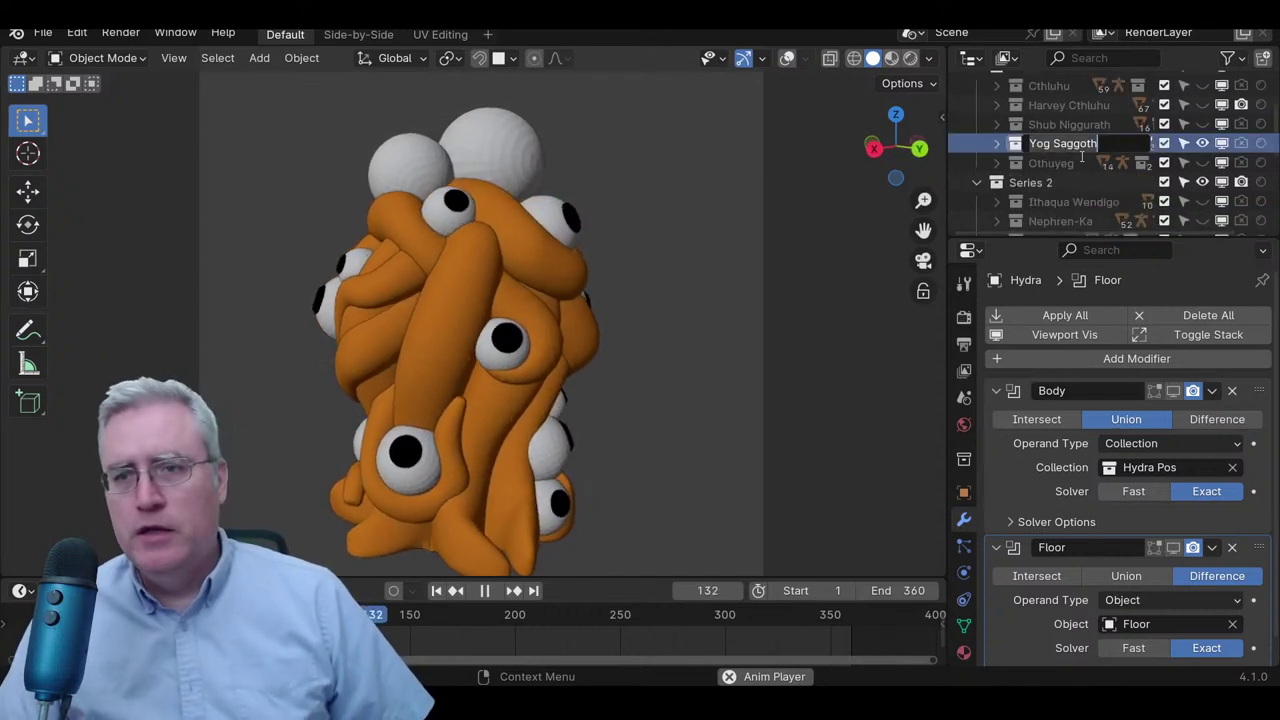
key(BackSpace)
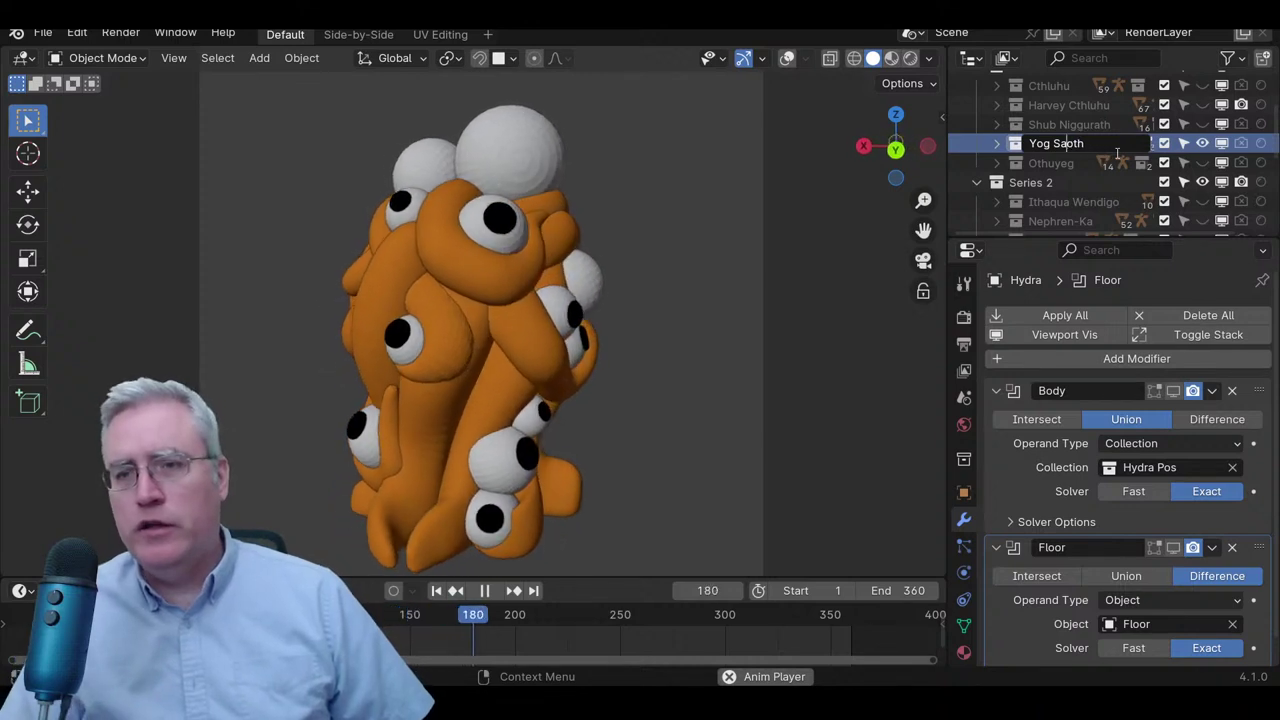
key(Delete)
text(th)
key(Return)
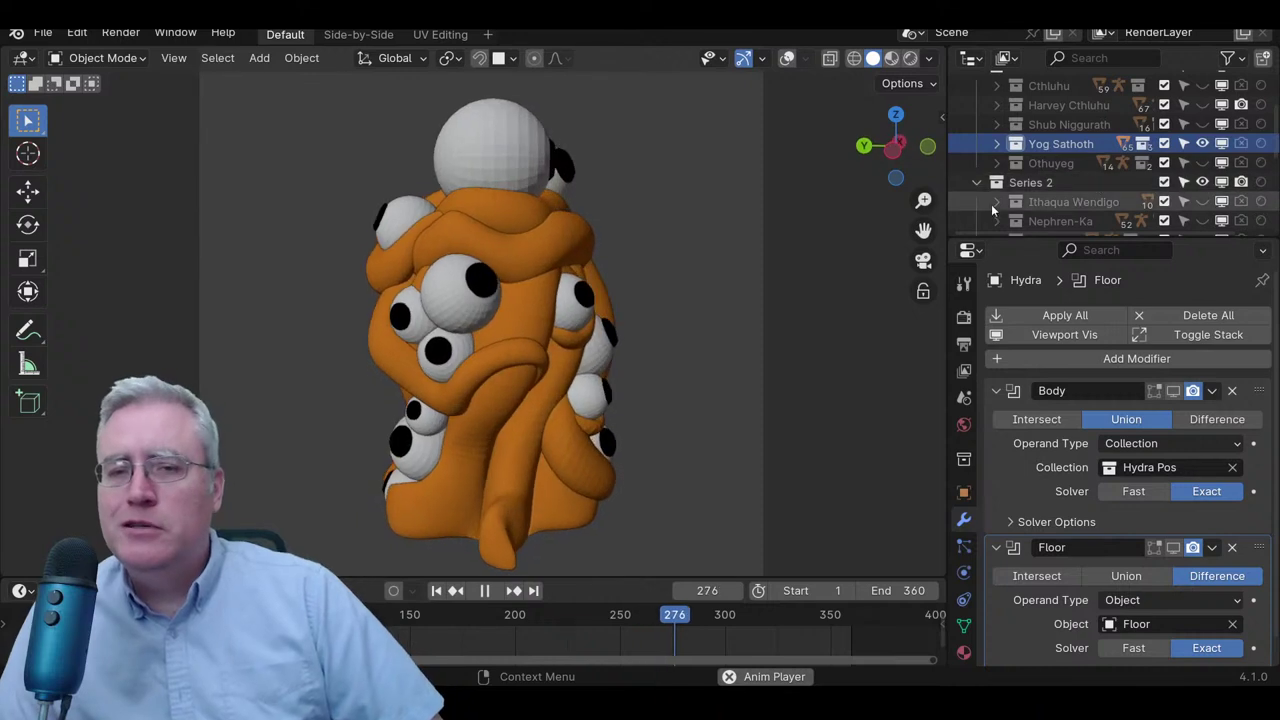
- Hide the Yog Sathoth collection and briefly preview the Shub Niggurath collection, leaving both hidden
middle_drag(696, 242, 440, 308)
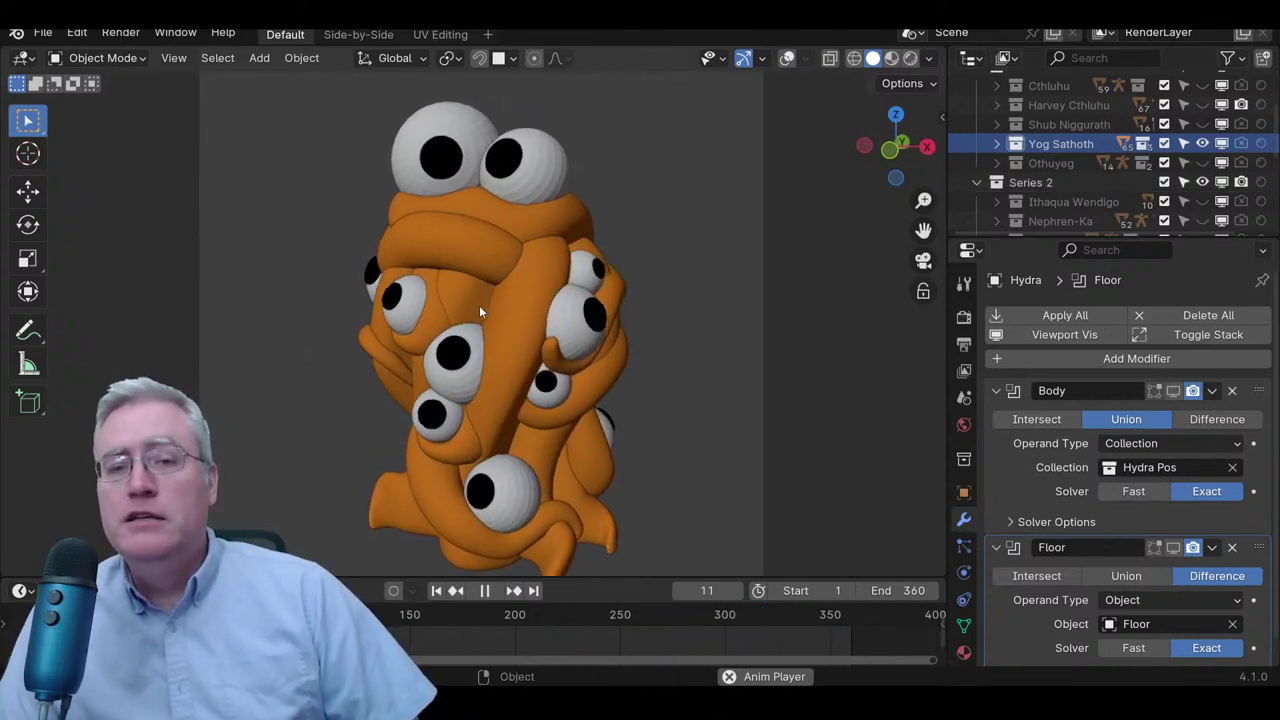
click(1203, 143)
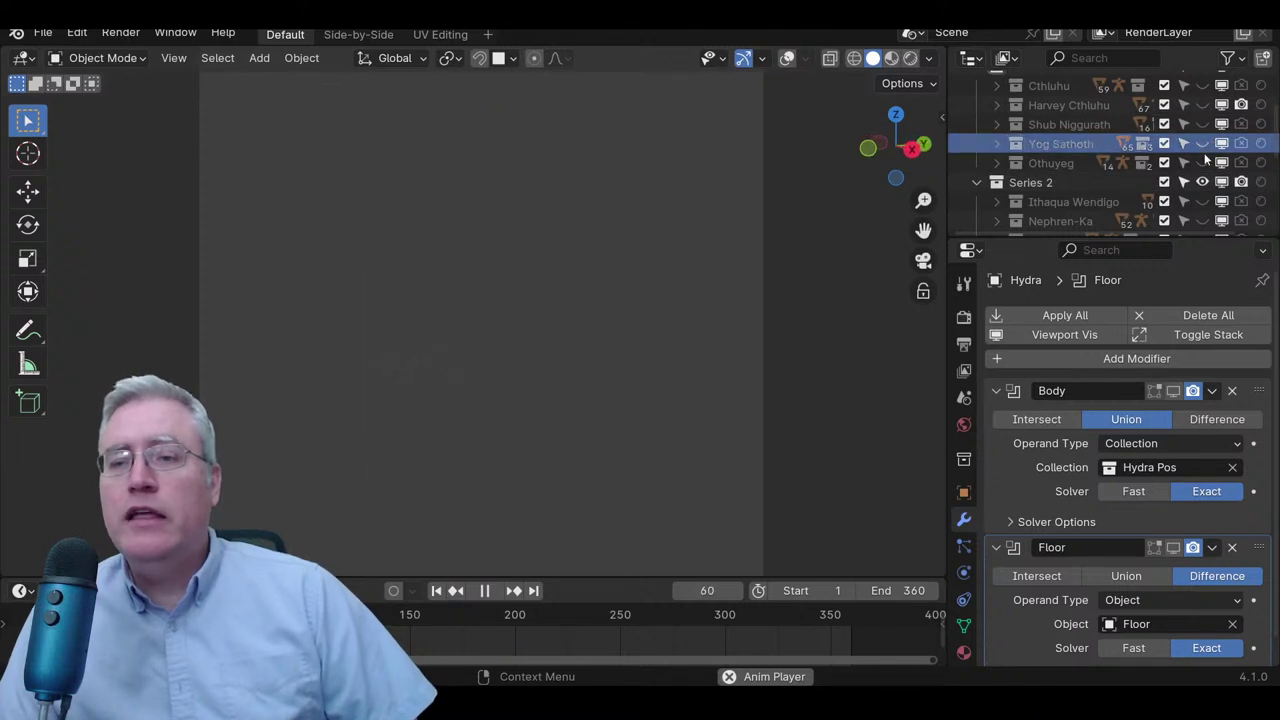
click(1203, 160)
click(1203, 160)
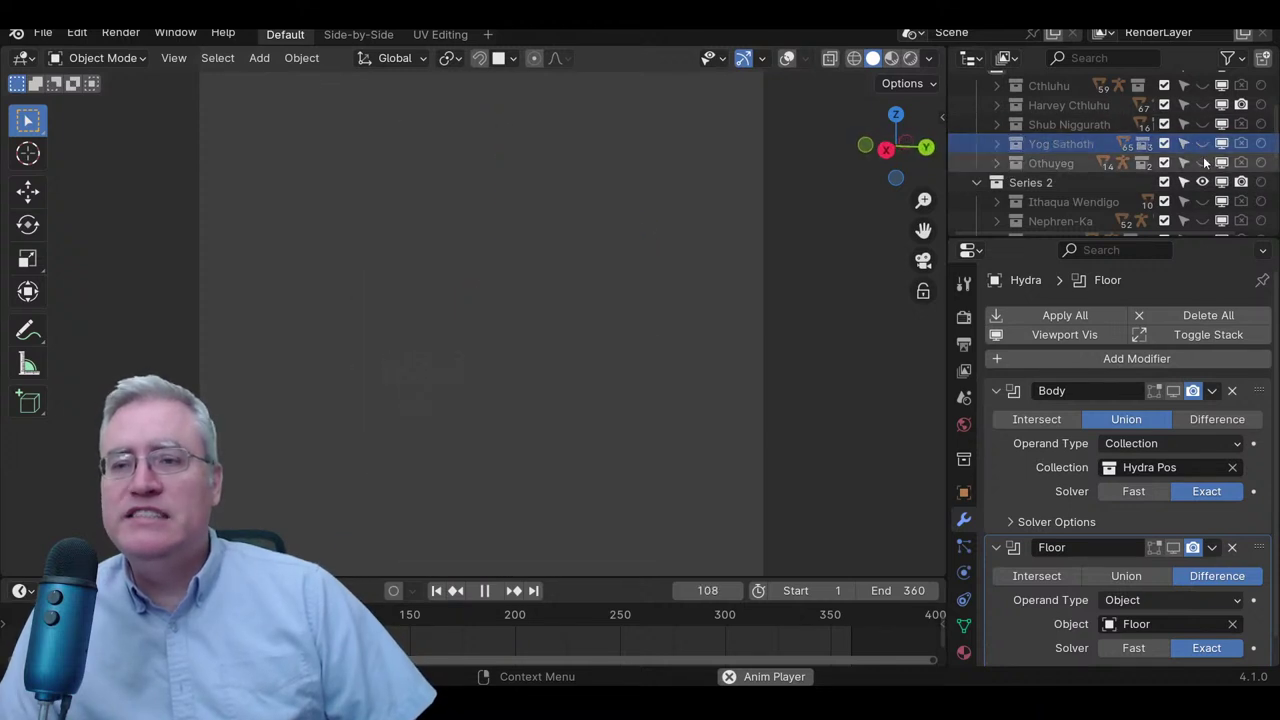
click(1202, 124)
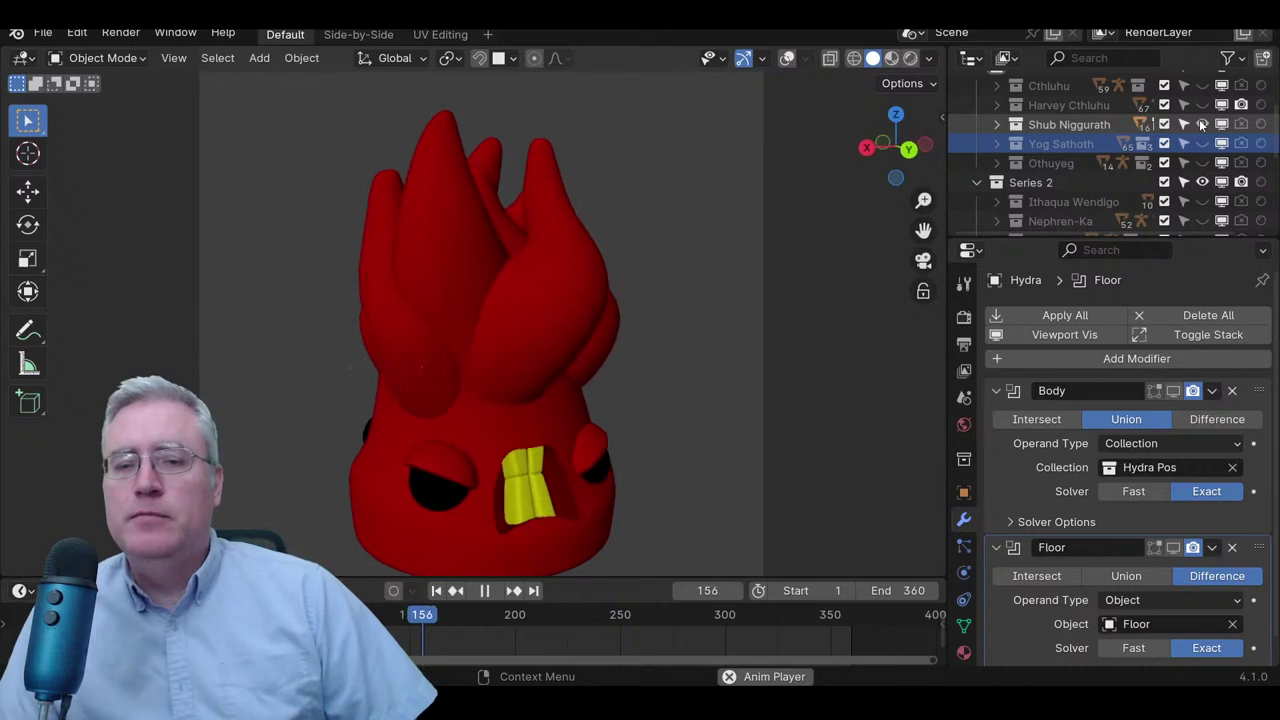
scroll(839, 349, down, 1)
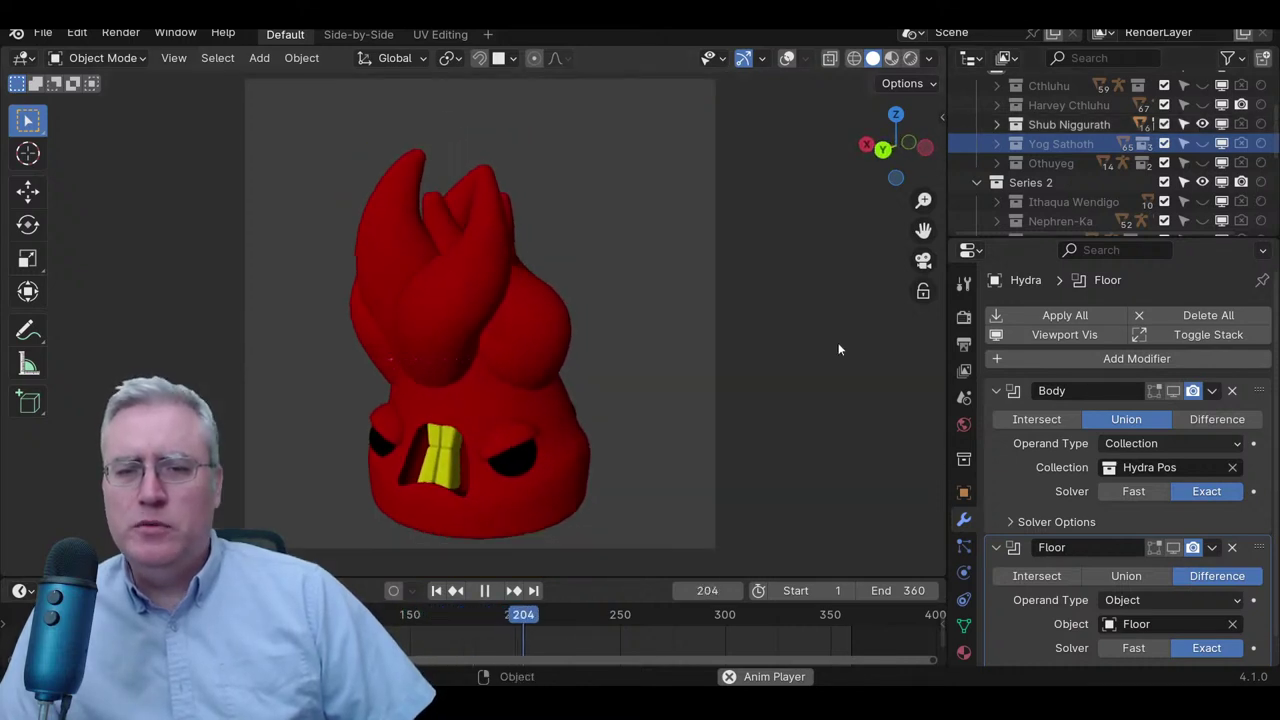
click(1202, 124)
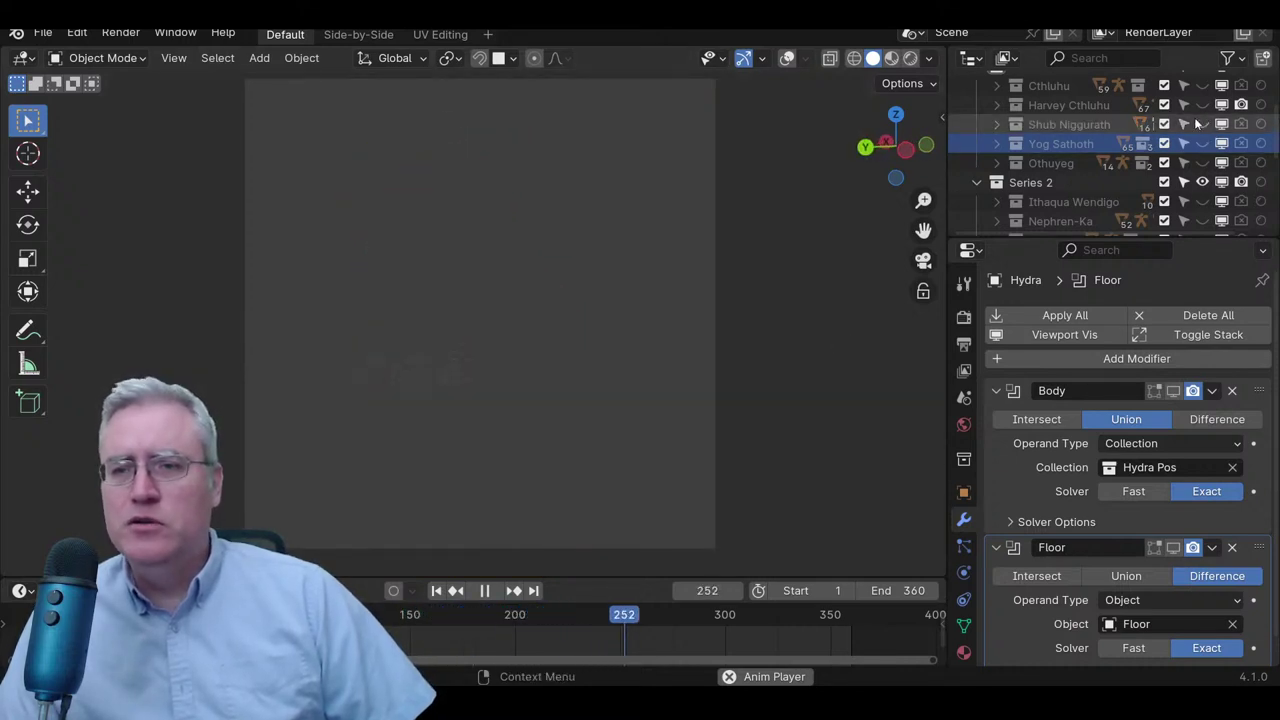
- Show the Hydra collection in Series 3 again
scroll(1198, 205, down, 2)
scroll(1198, 205, down, 2)
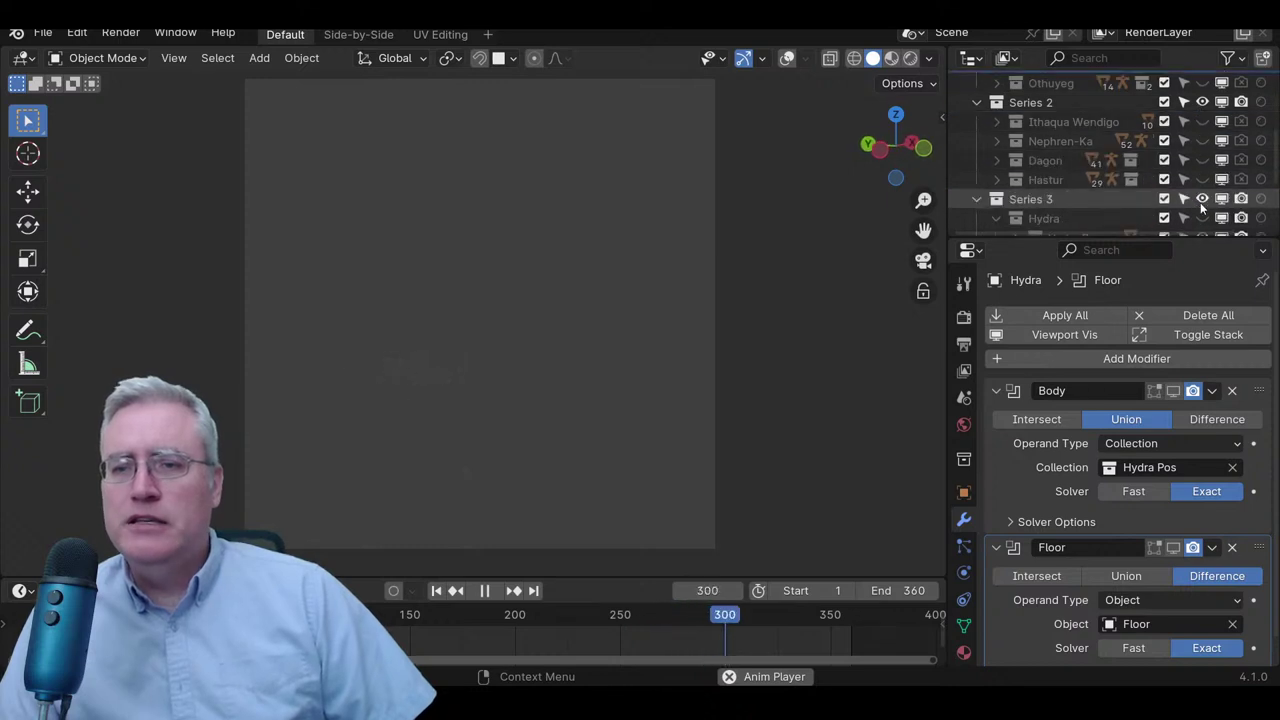
scroll(1204, 210, down, 2)
click(1202, 178)
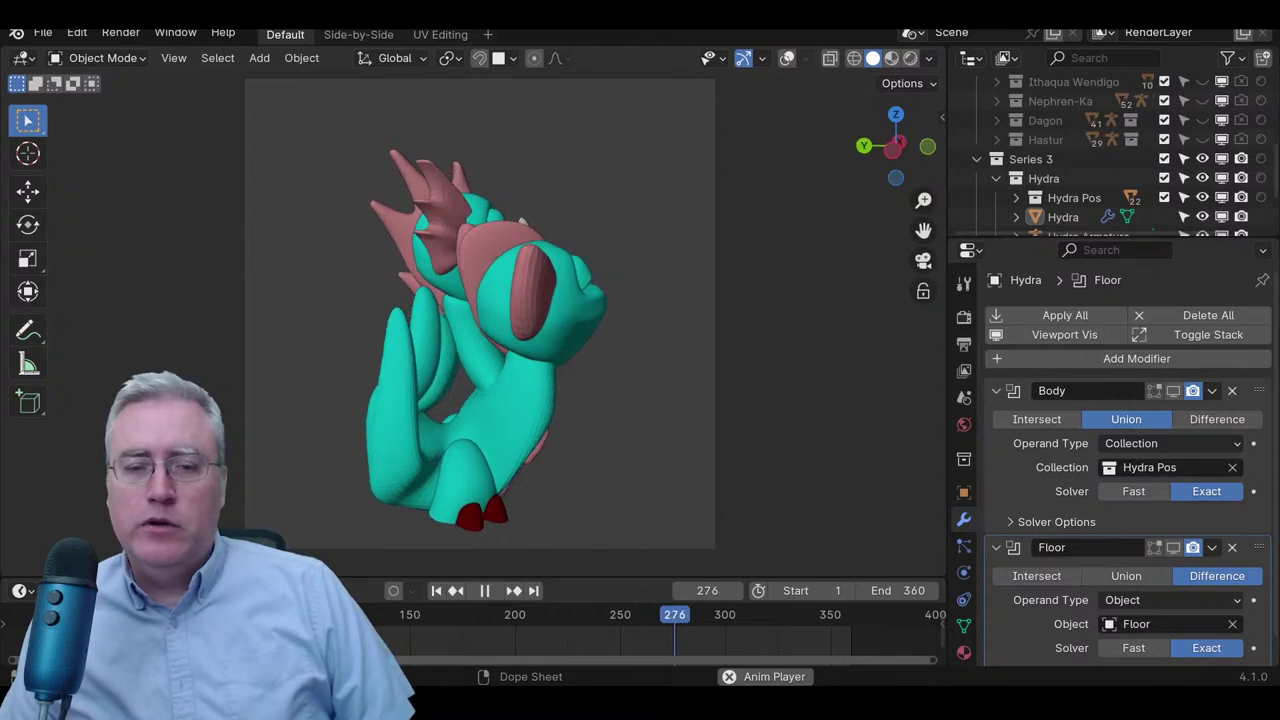
- Open Lovecraft Pawns-Hydra.stl from the Pawns Lovecraft folder, import it in millimetres and inspect the model
click(574, 640)
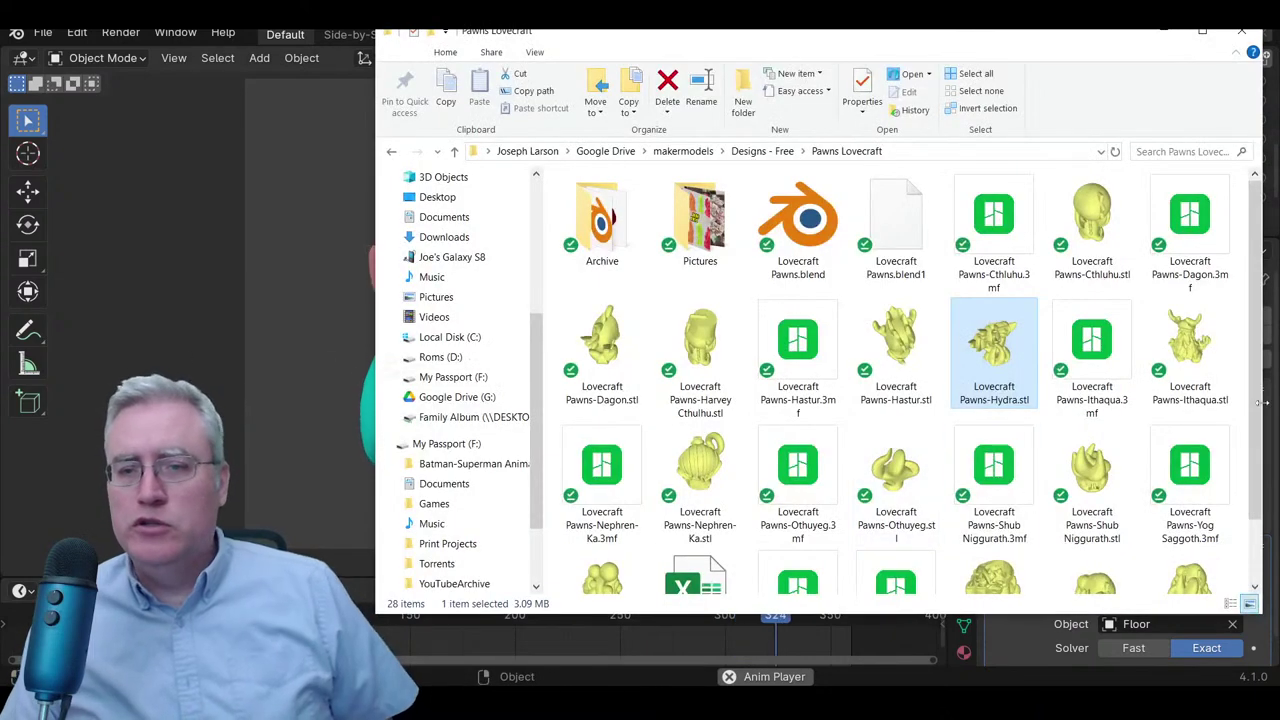
click(1062, 263)
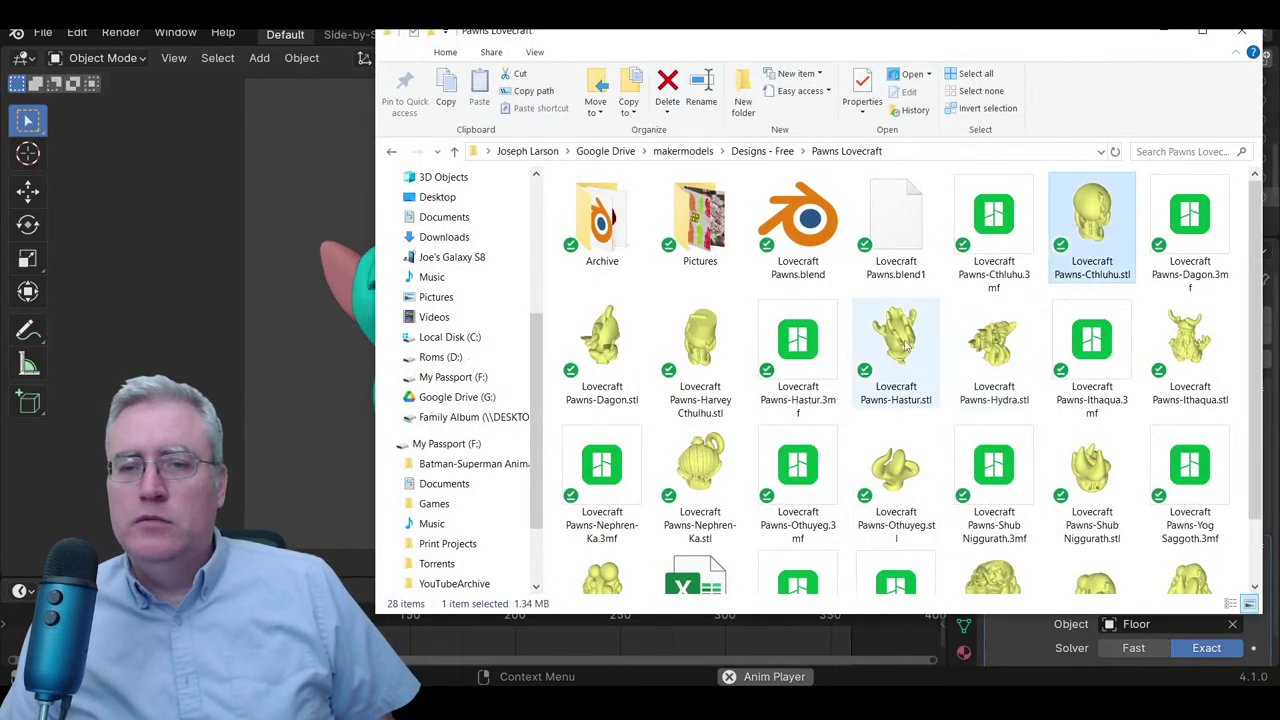
double_click(996, 345)
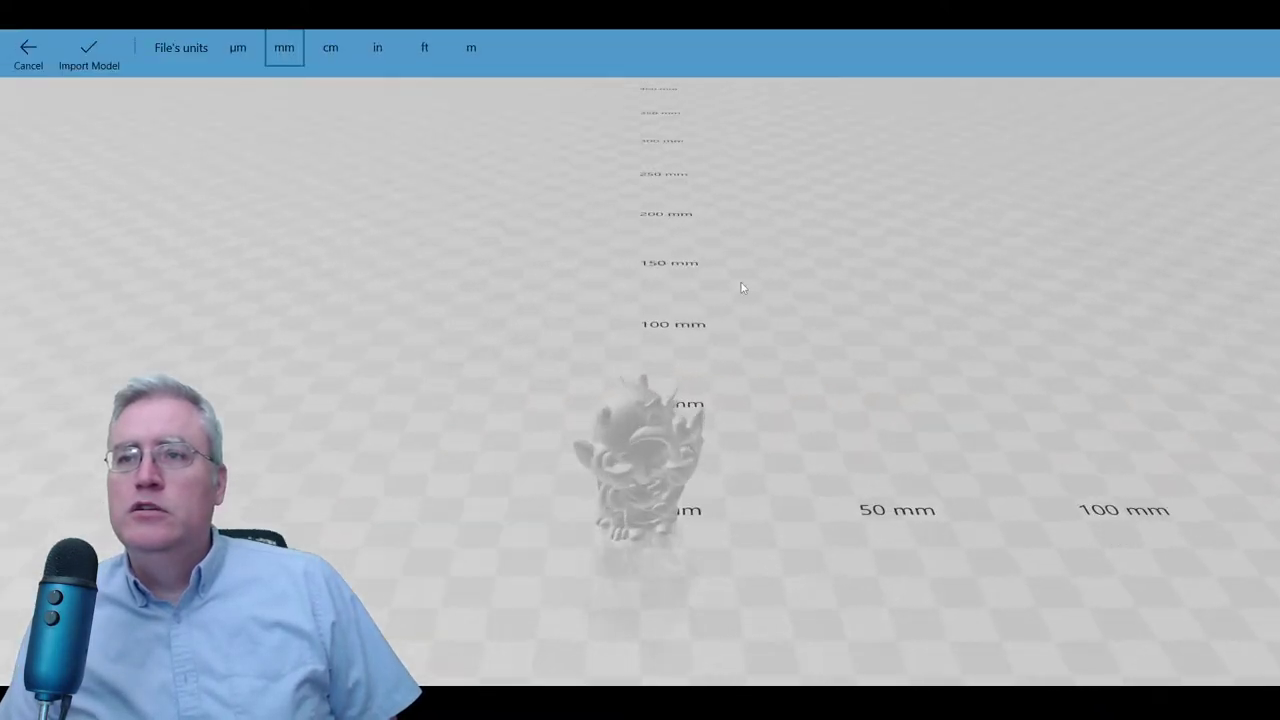
click(95, 60)
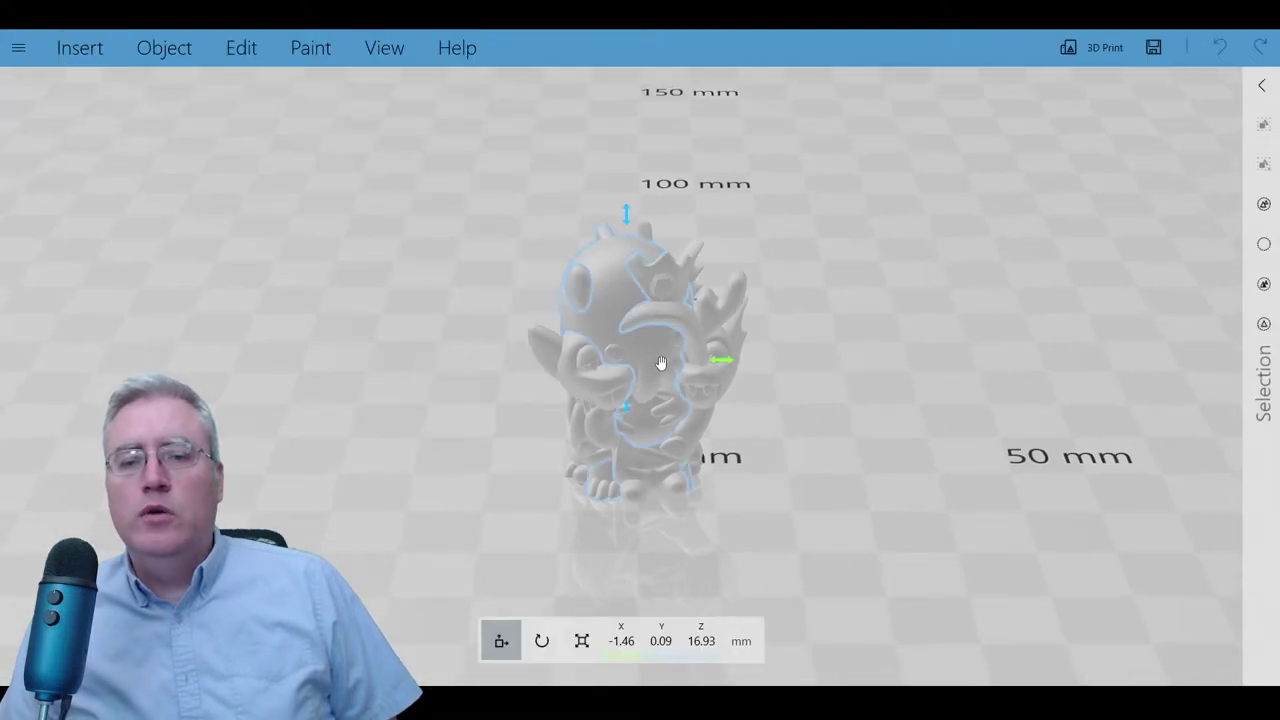
drag(726, 366, 753, 397)
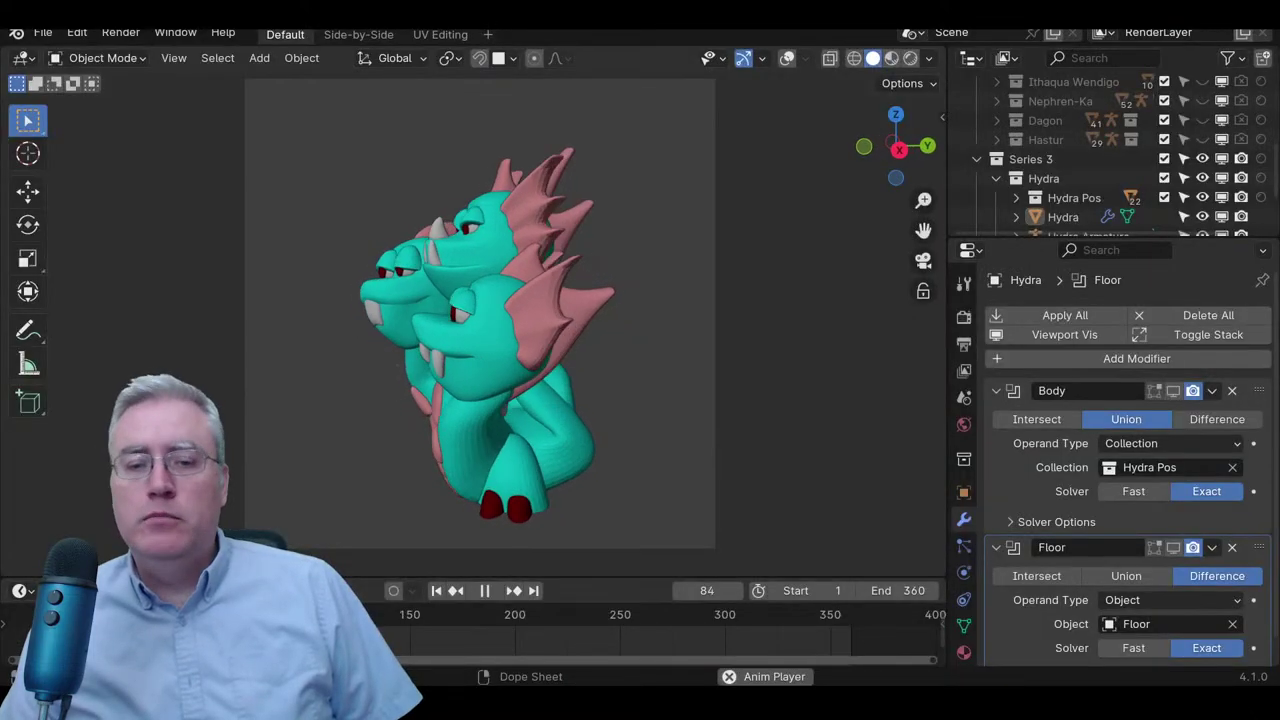
- Switch to the browser and load printables.com in a new tab
click(509, 634)
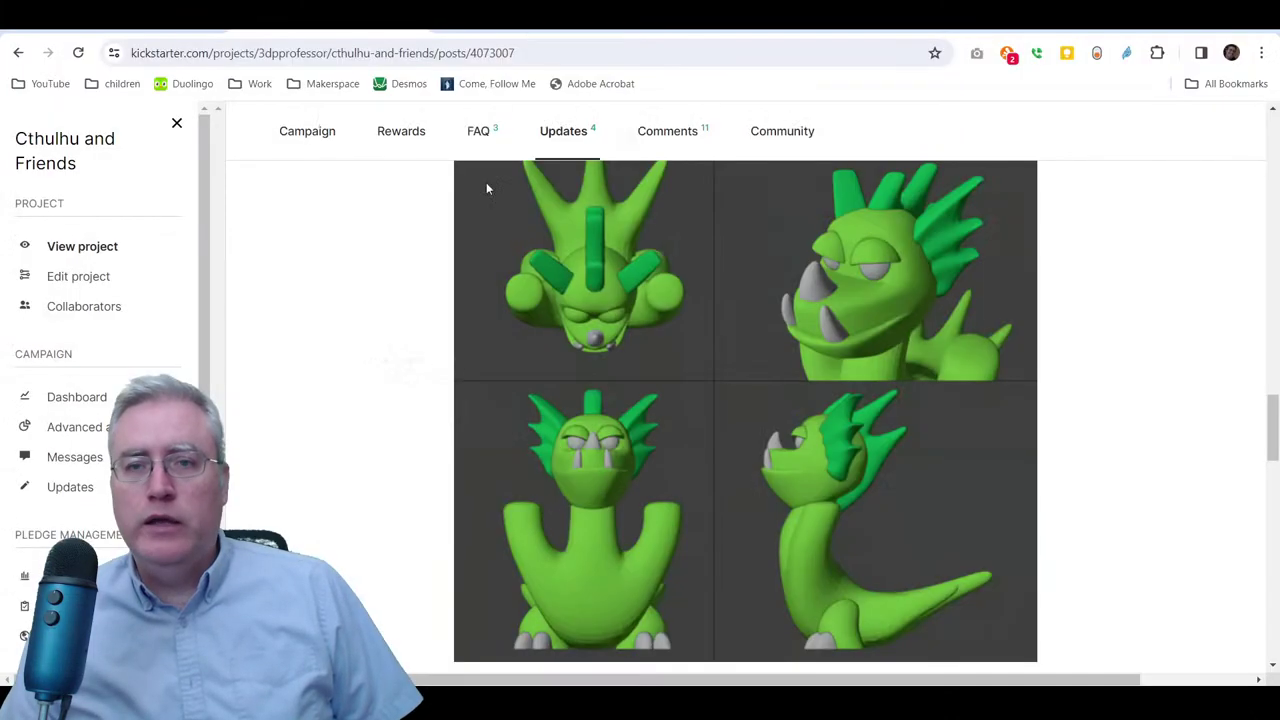
key(ctrl+t)
text(print)
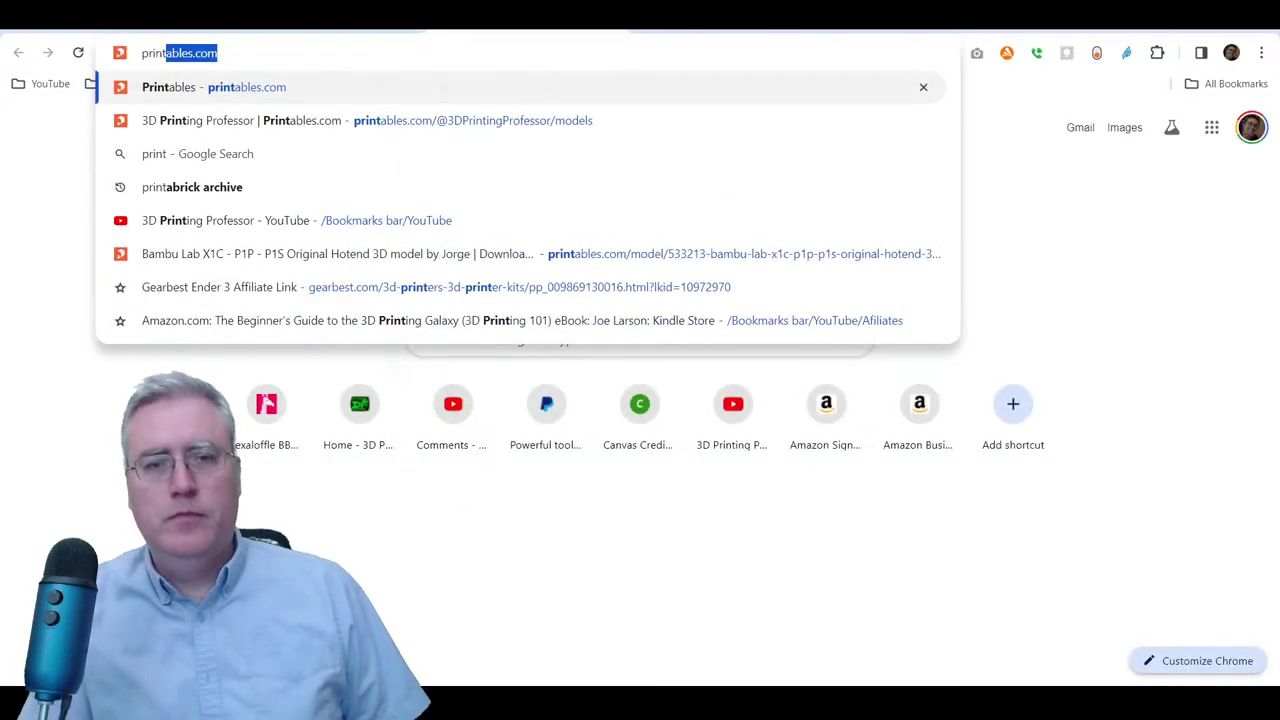
key(Return)
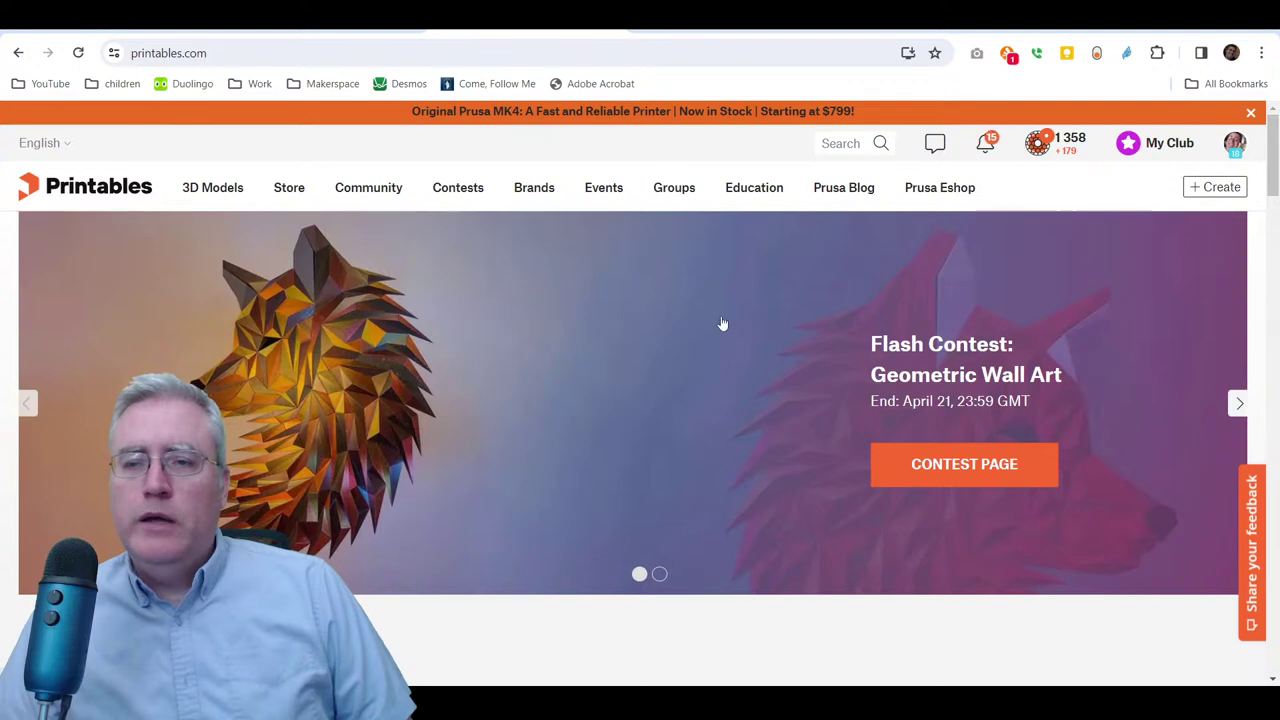
- Examine the member and earnings statistics on the account's Printables club summary page
click(1155, 143)
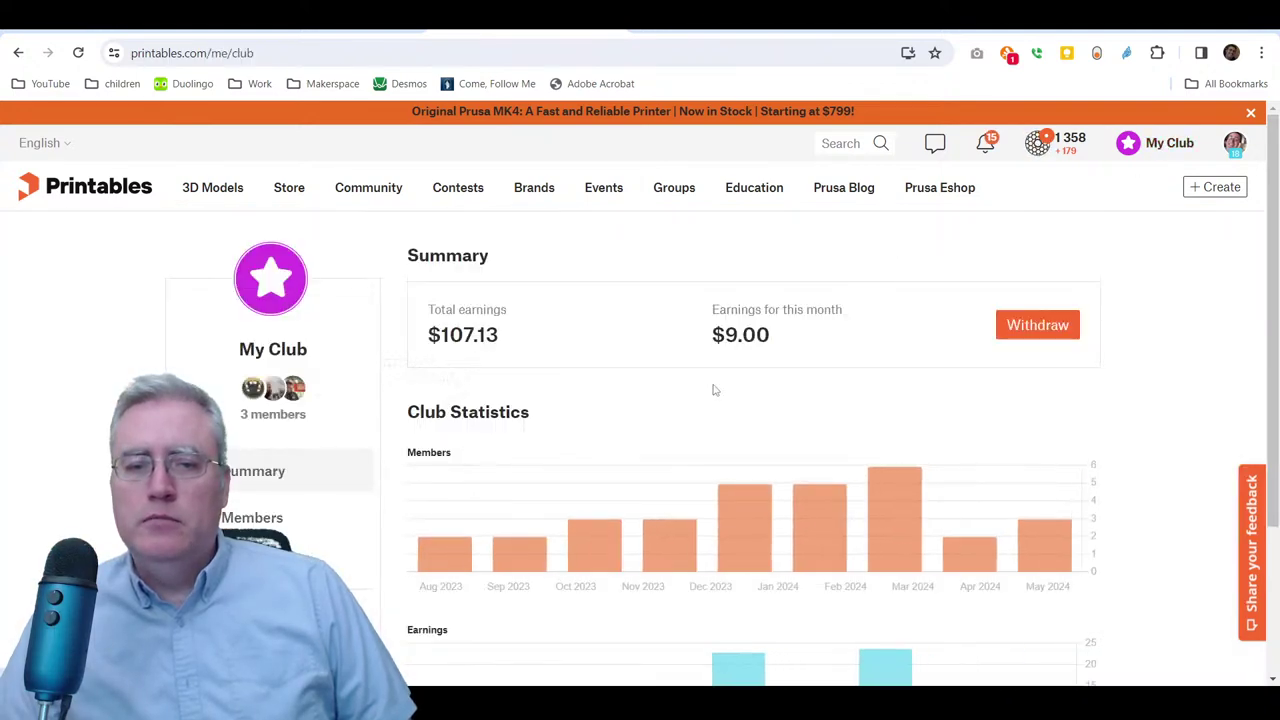
scroll(537, 414, down, 2)
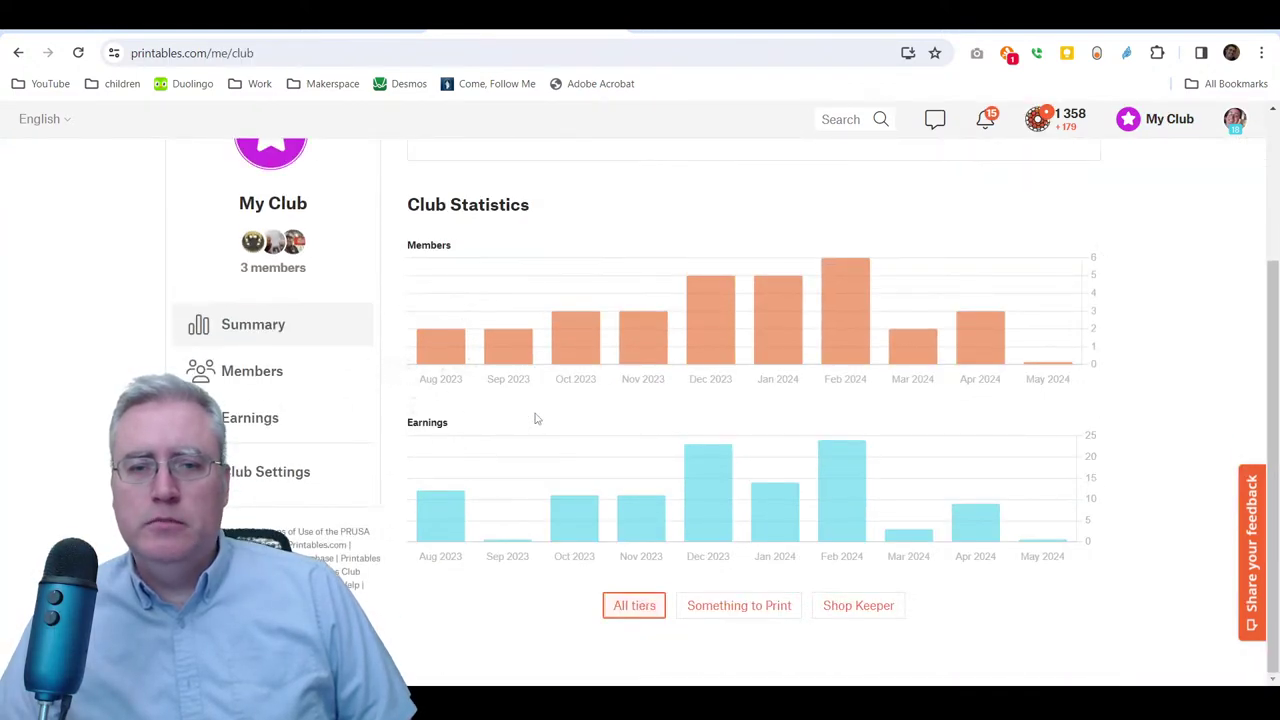
scroll(537, 418, up, 3)
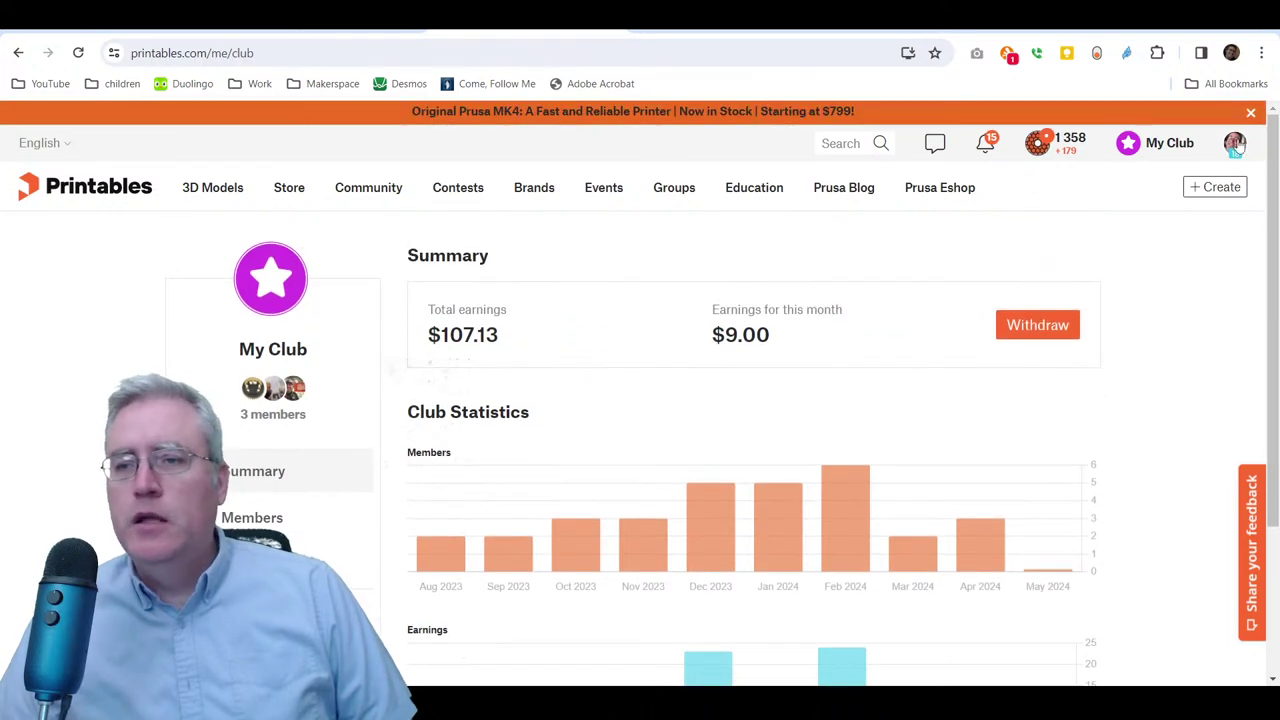
- Open the account's own Printables profile and examine its web address and highlighted models
click(1236, 146)
click(1139, 244)
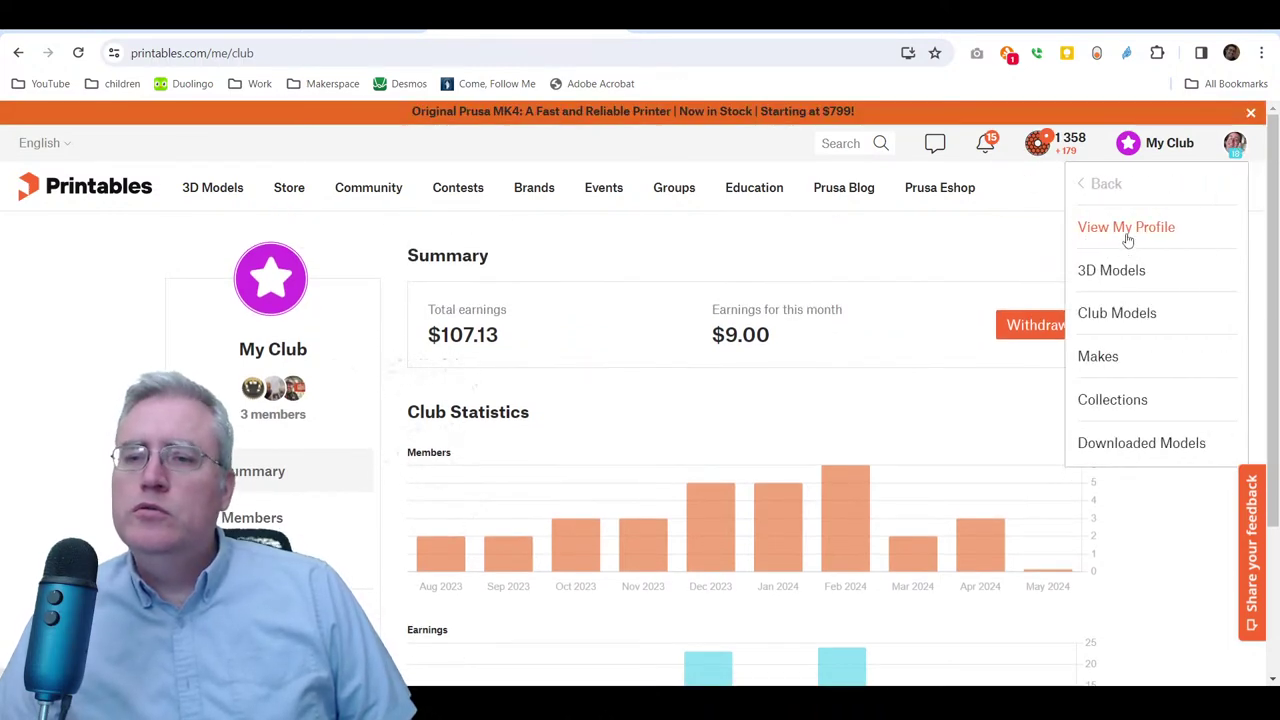
click(1126, 229)
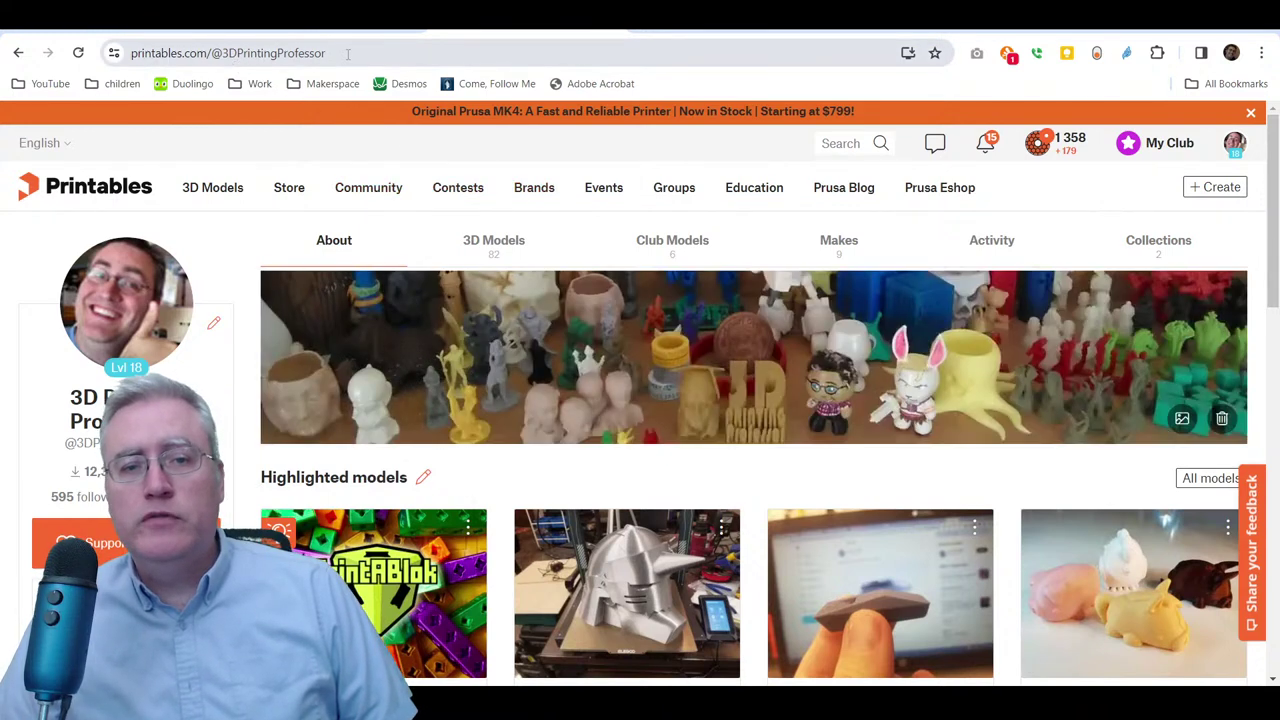
drag(348, 54, 220, 58)
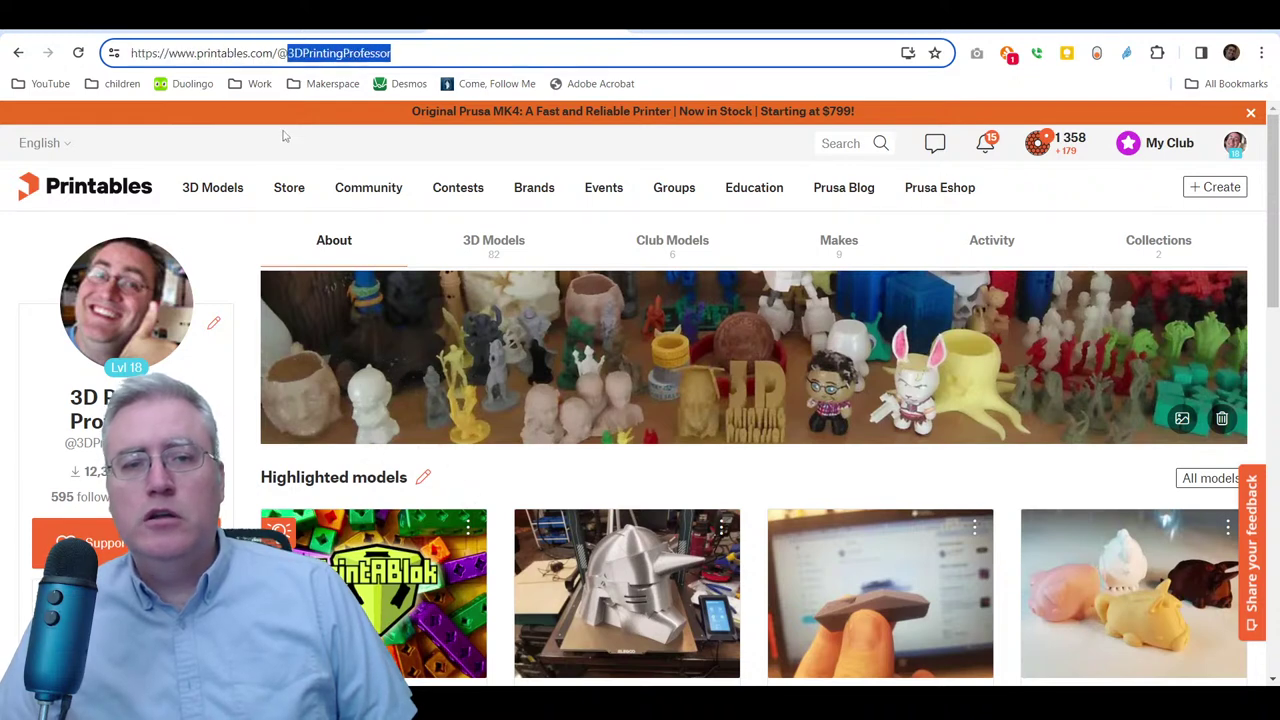
click(313, 56)
scroll(332, 315, down, 3)
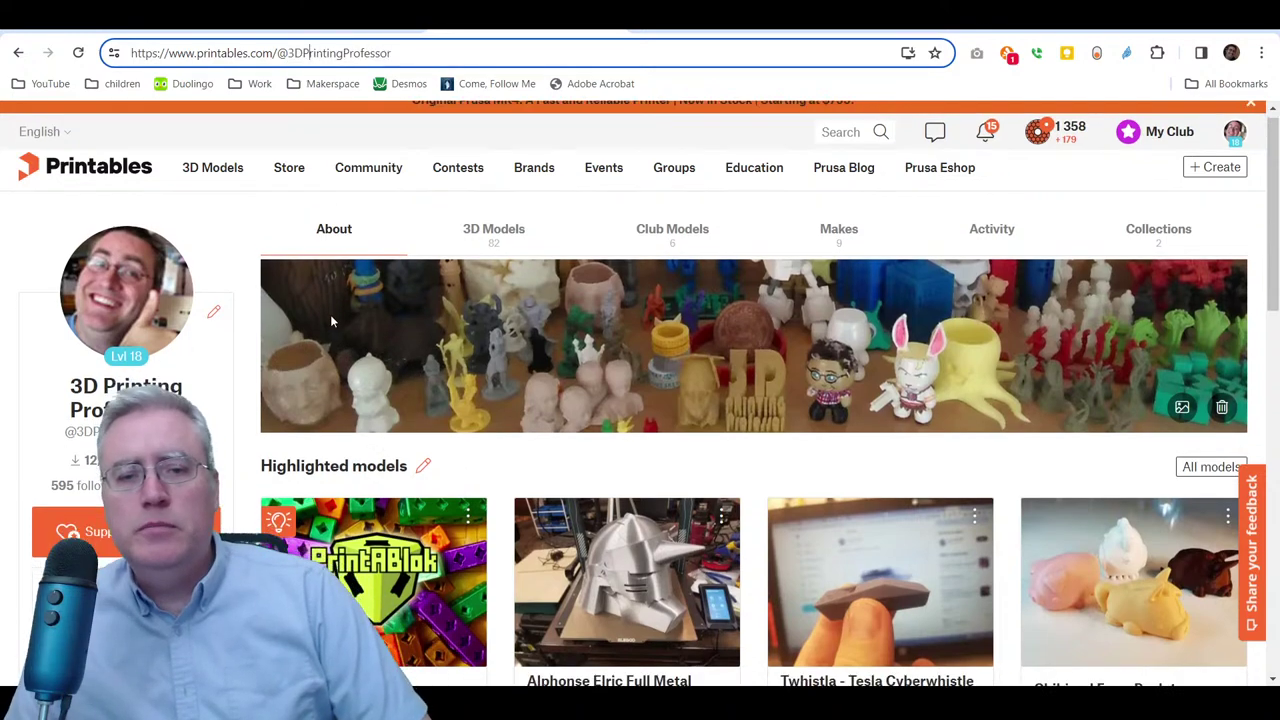
scroll(333, 321, up, 3)
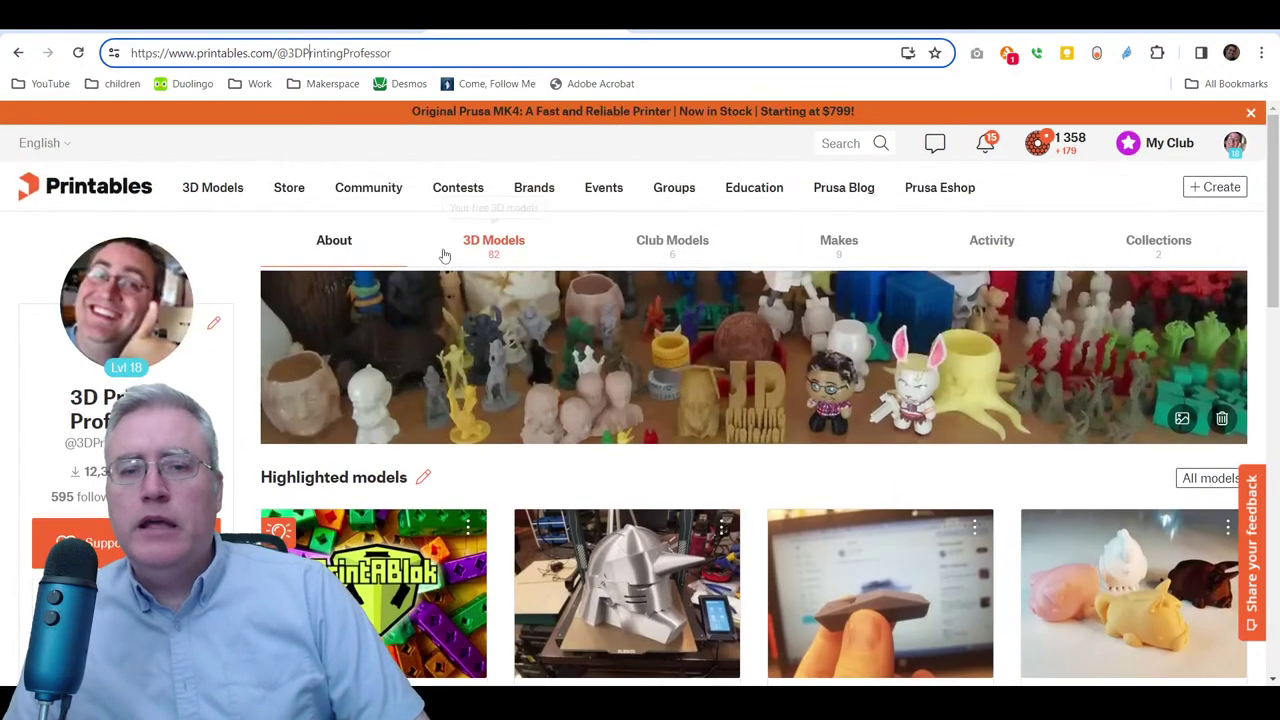
- Show the profile's club models and open the page of the Cthulhu and Friends - Series 1 model
click(662, 248)
scroll(565, 378, down, 1)
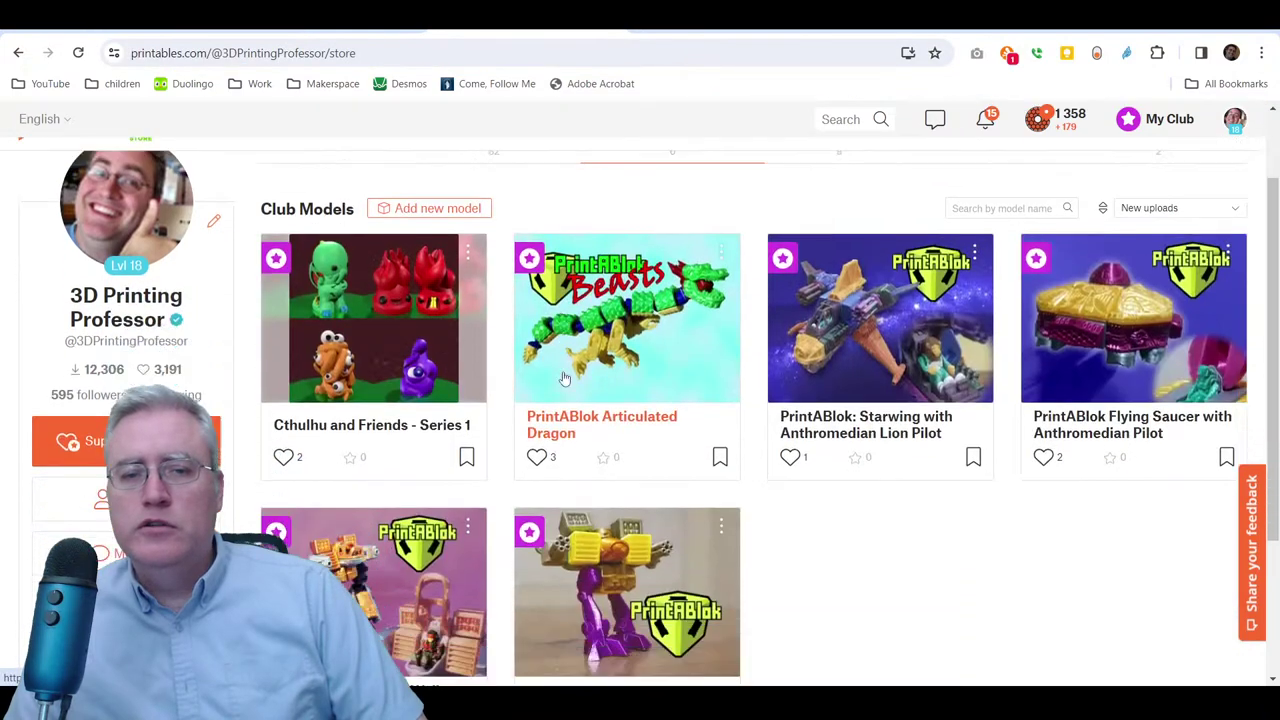
scroll(395, 303, down, 1)
click(390, 284)
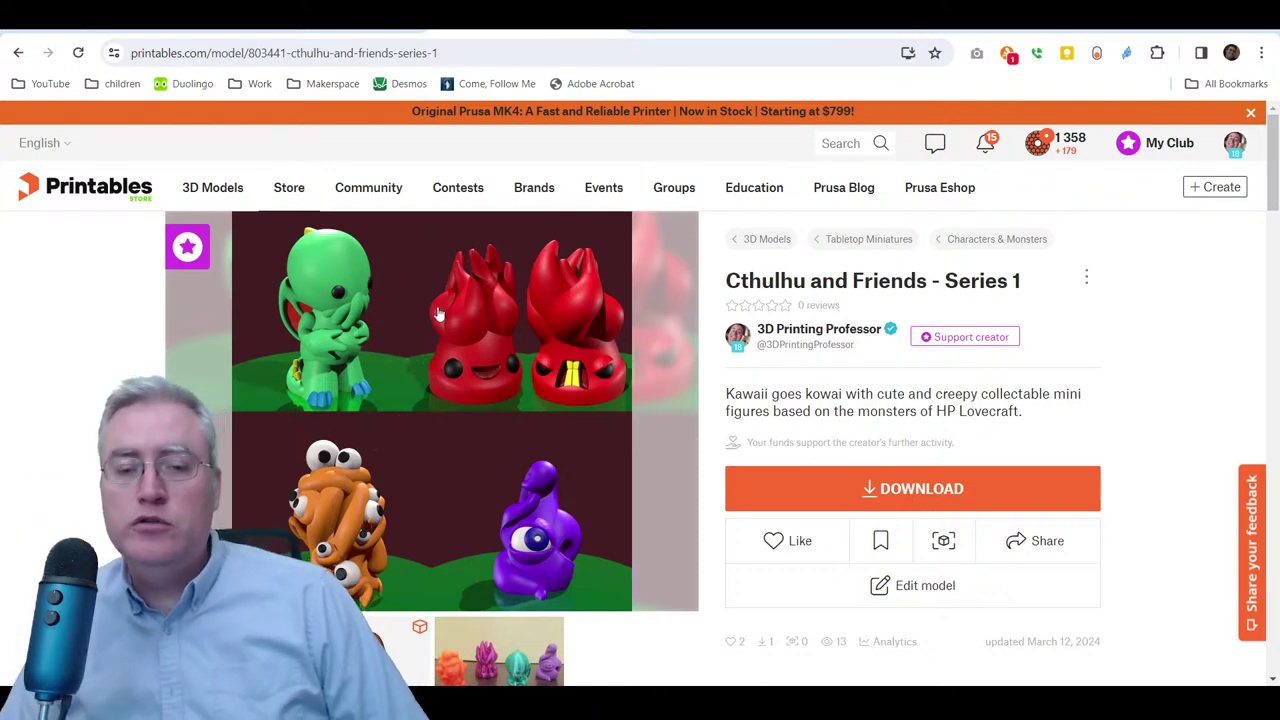
- Examine the Cthulhu and Friends model page, including its series pictures, tags and licence terms
scroll(490, 370, down, 3)
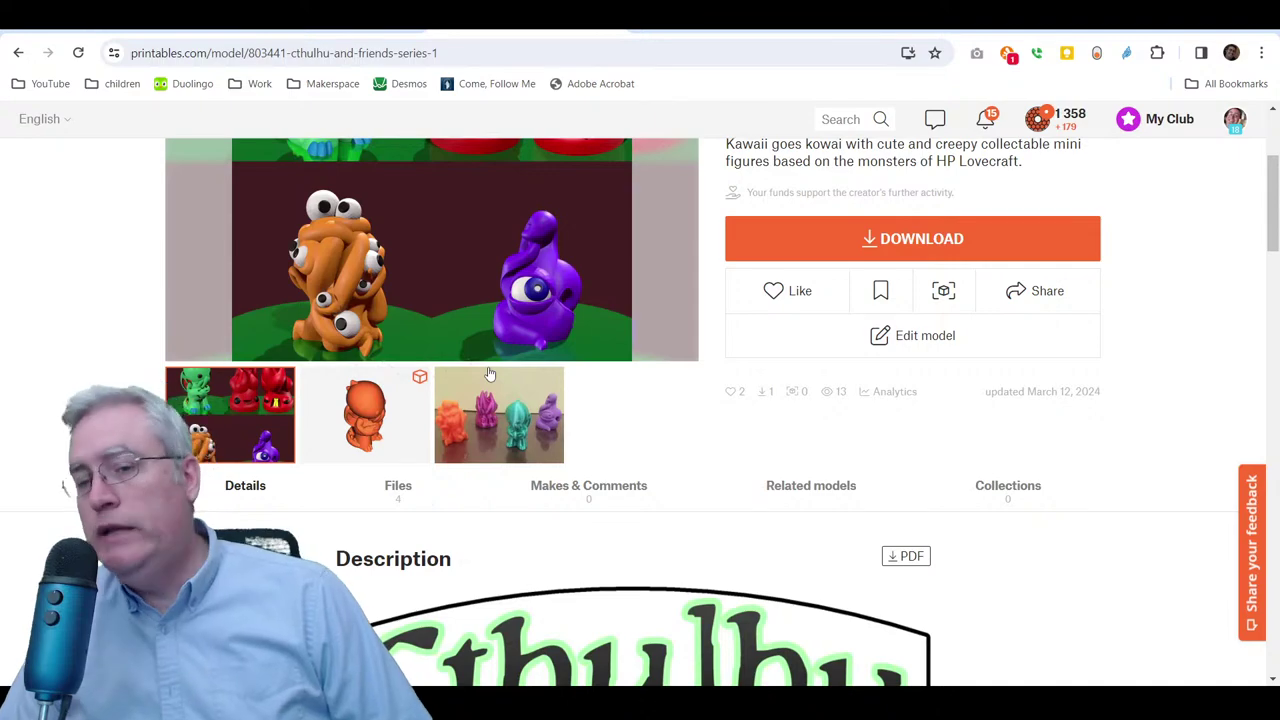
scroll(490, 374, down, 9)
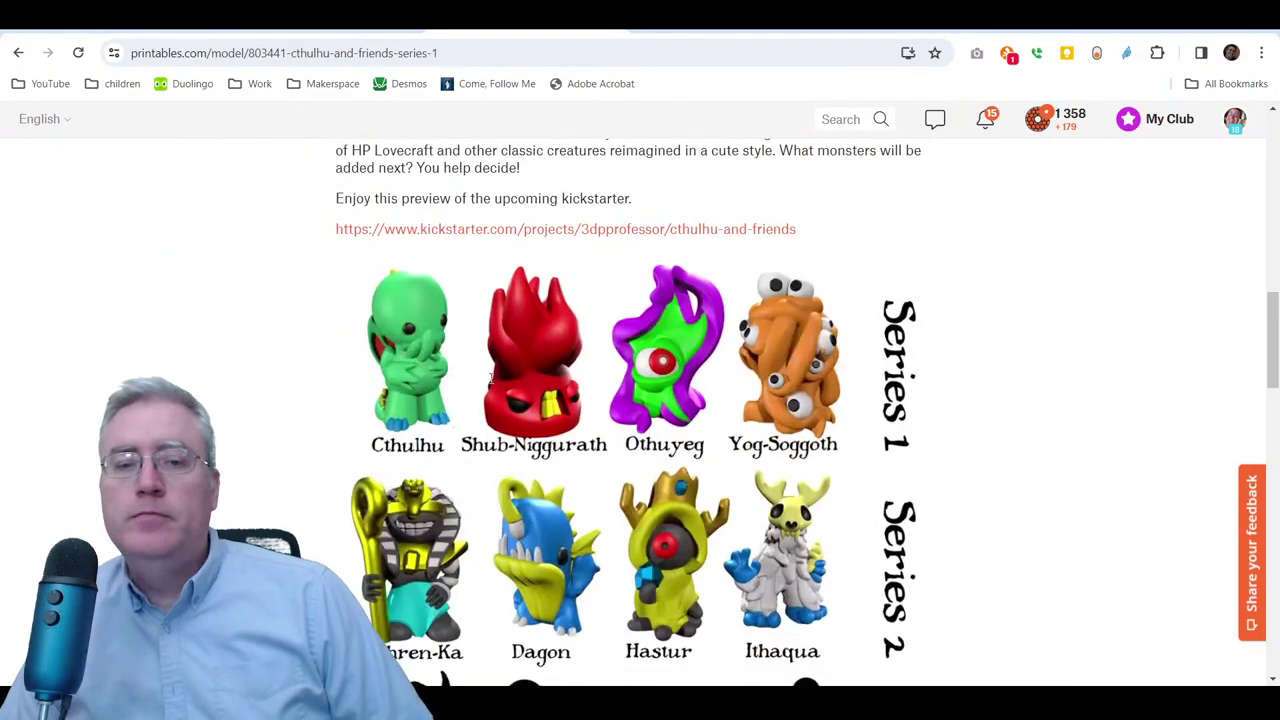
scroll(491, 380, down, 10)
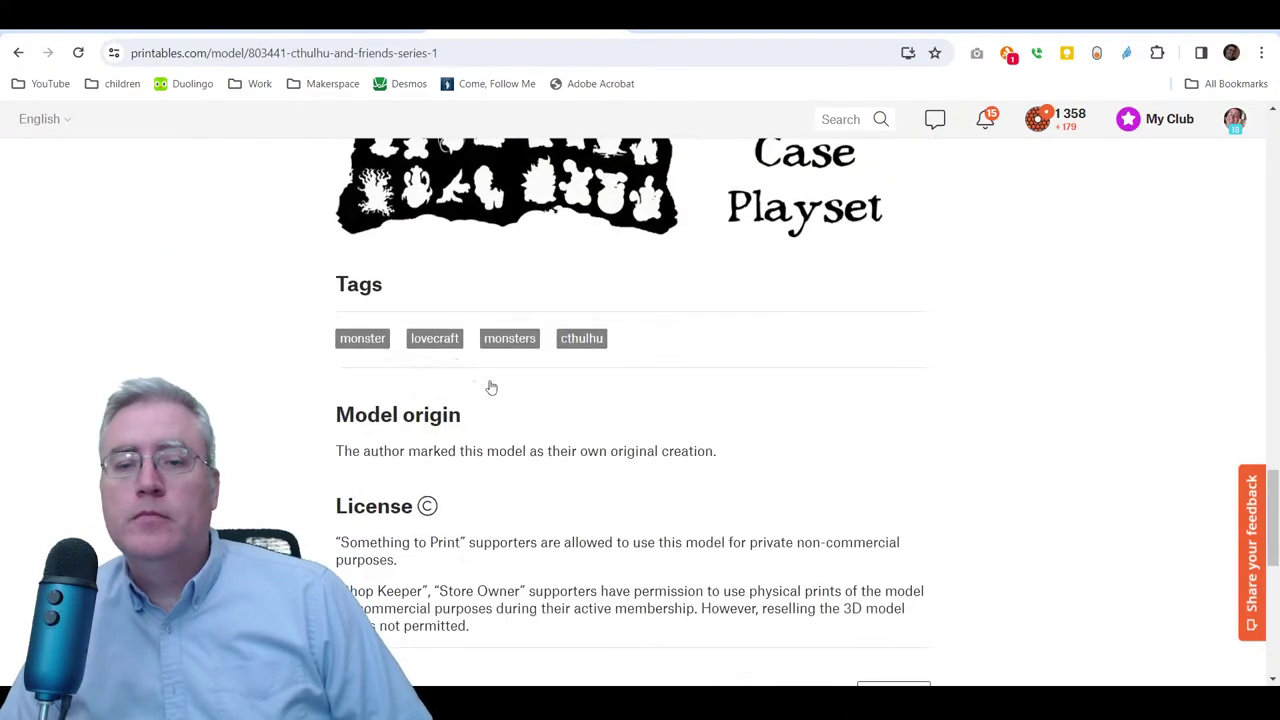
scroll(491, 387, down, 3)
scroll(491, 387, up, 8)
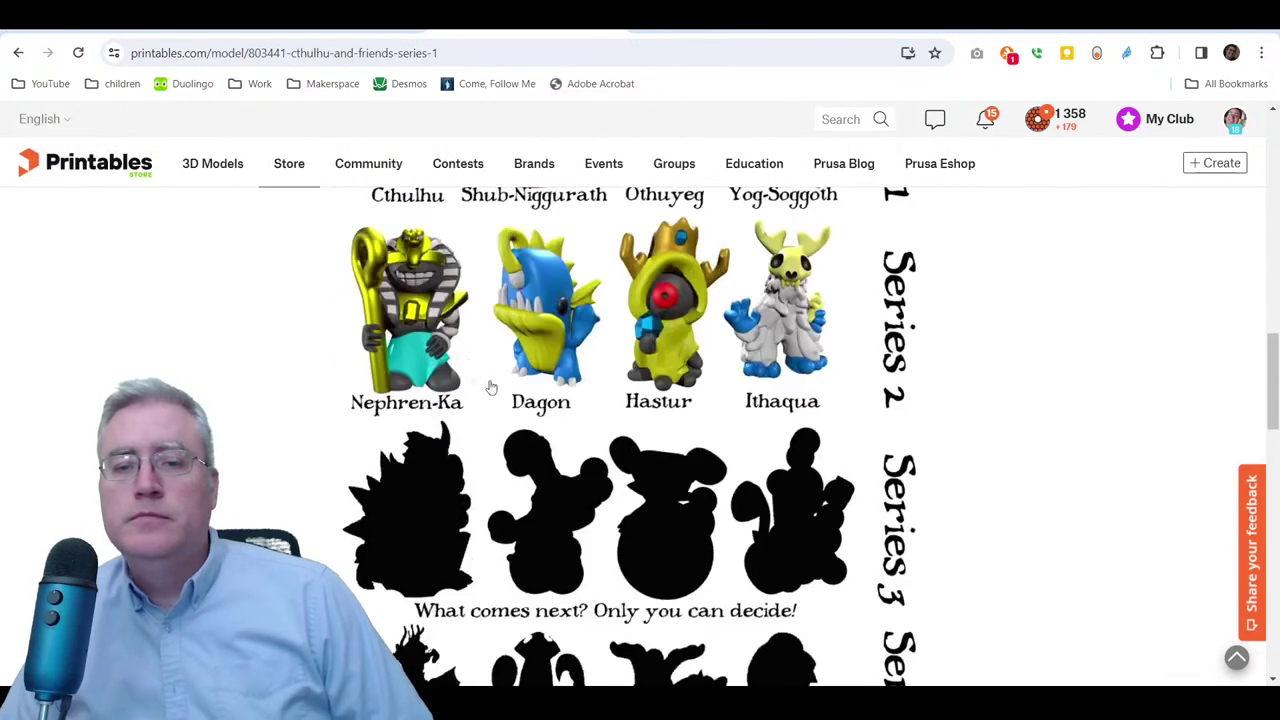
scroll(491, 387, up, 10)
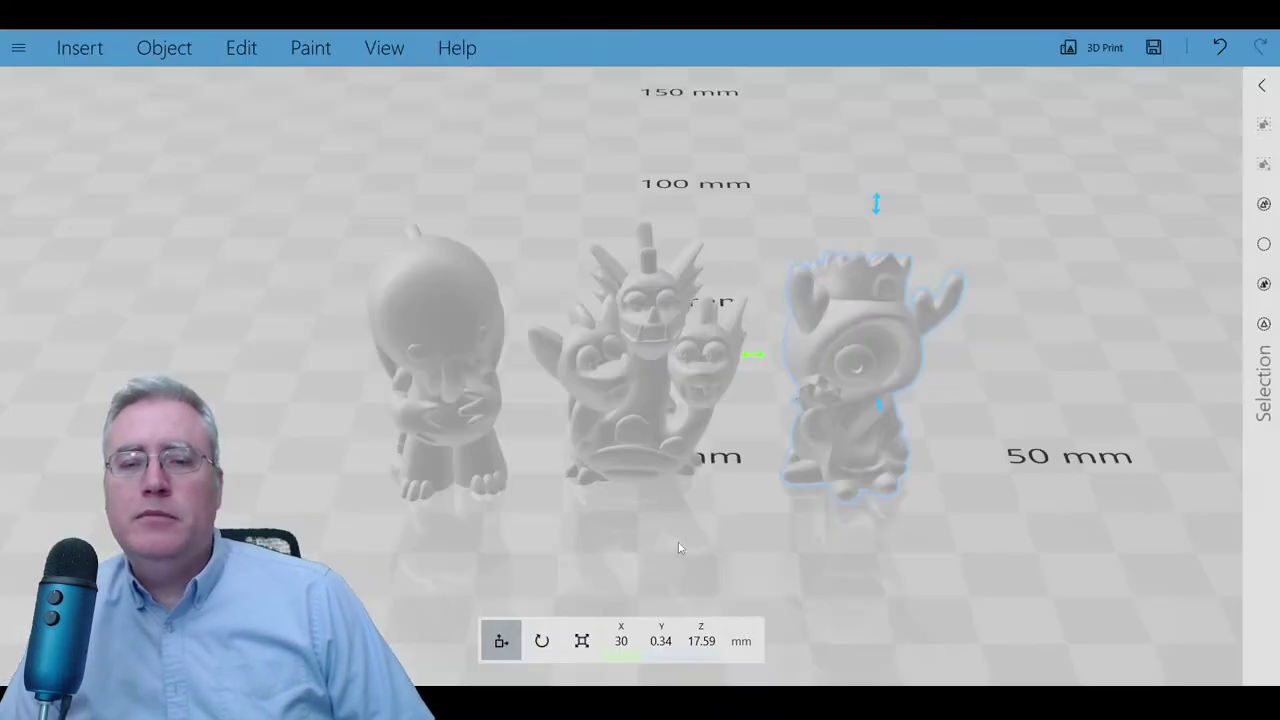
- Switch to the 3D scene, select all three pawns and paint the middle hydra light blue with full coverage
ctrl+click(624, 362)
ctrl+click(430, 287)
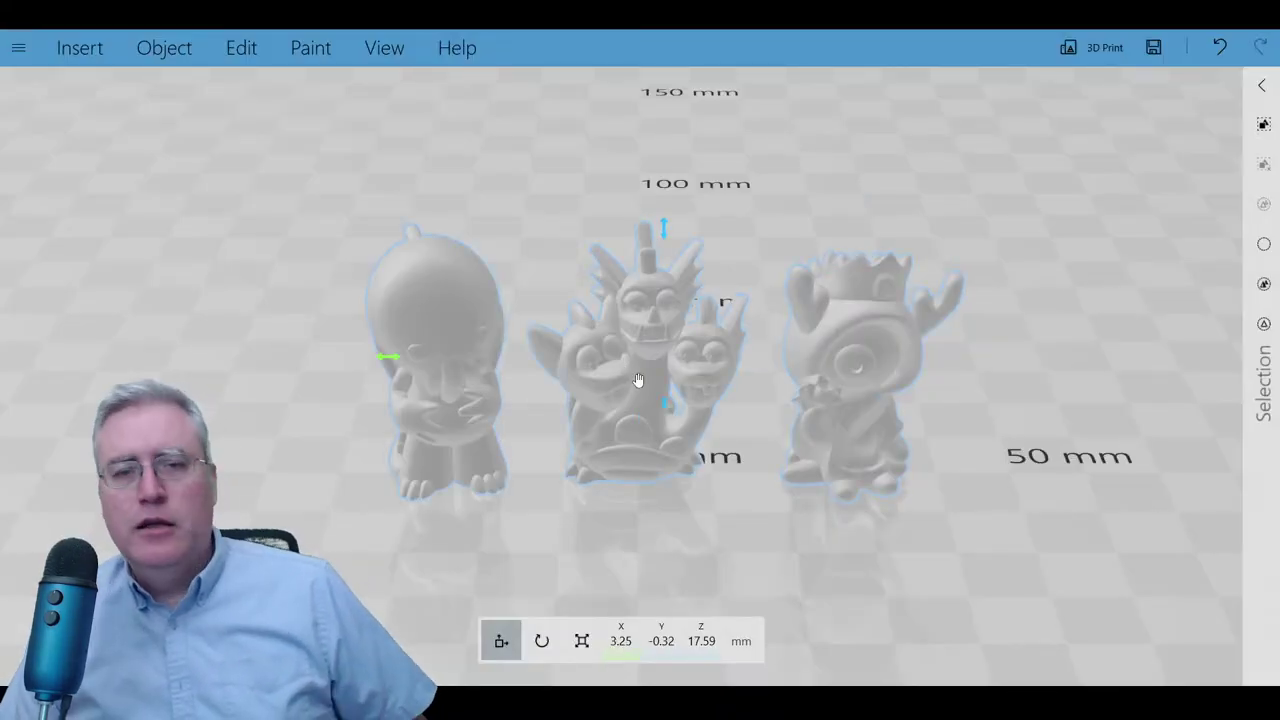
scroll(720, 294, up, 2)
click(310, 47)
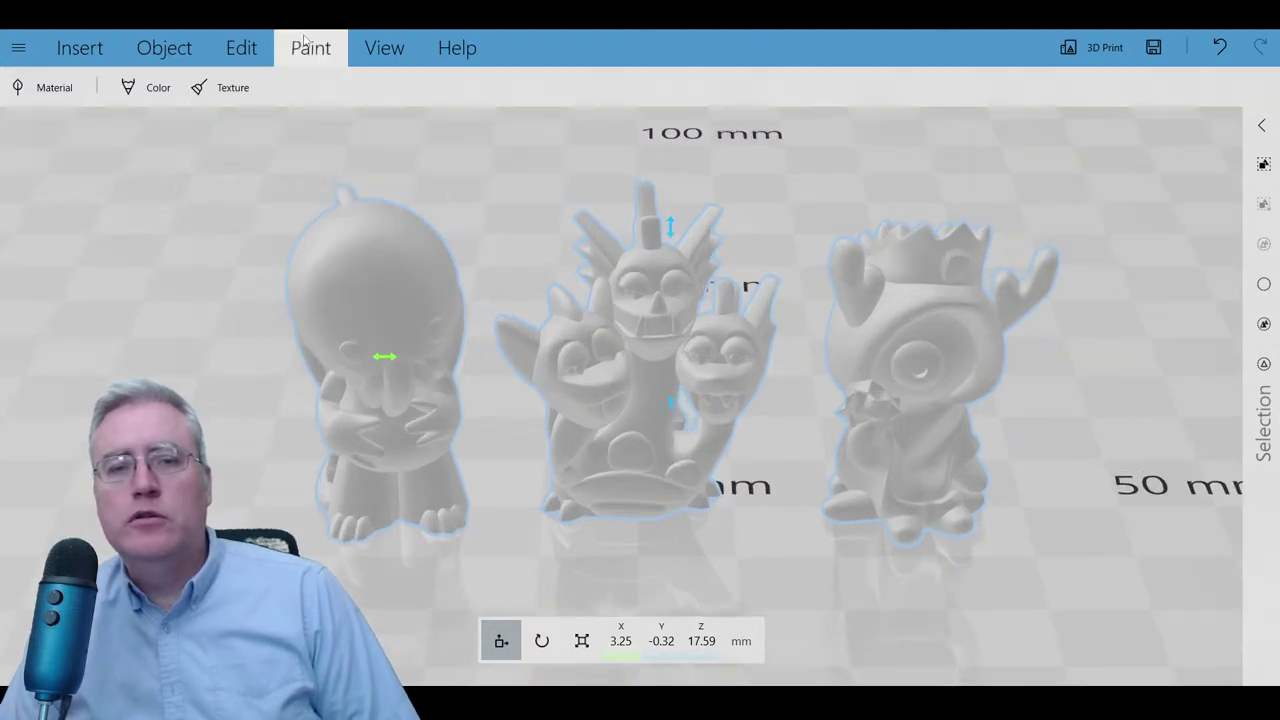
click(139, 84)
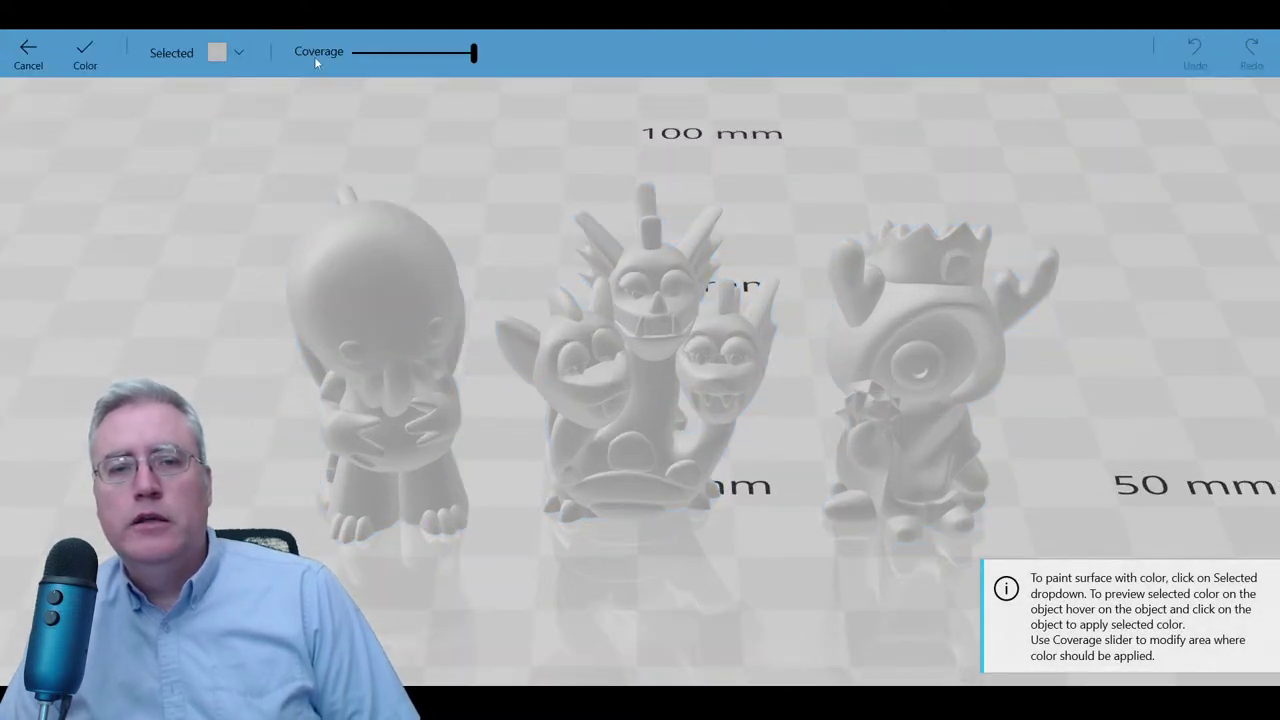
click(226, 40)
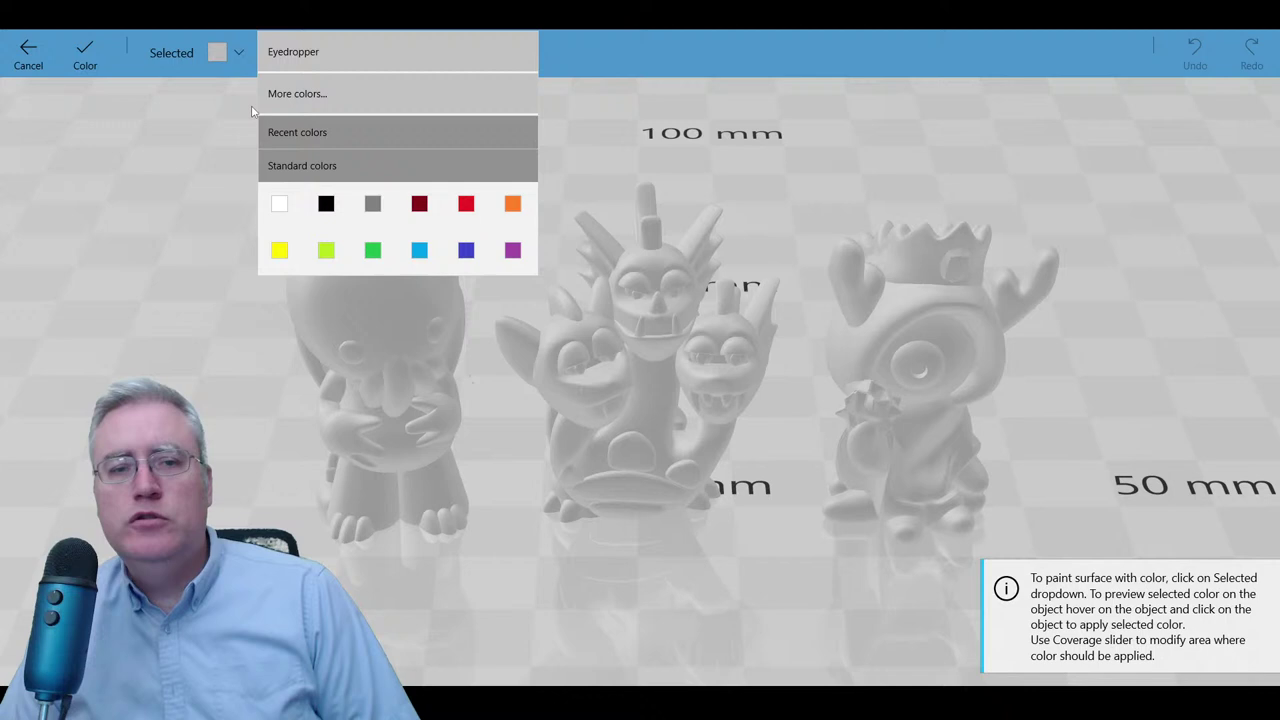
click(418, 251)
click(632, 295)
- Paint the tentacled pawn lime green and the crowned one-eyed pawn yellow, and apply the colors
click(226, 52)
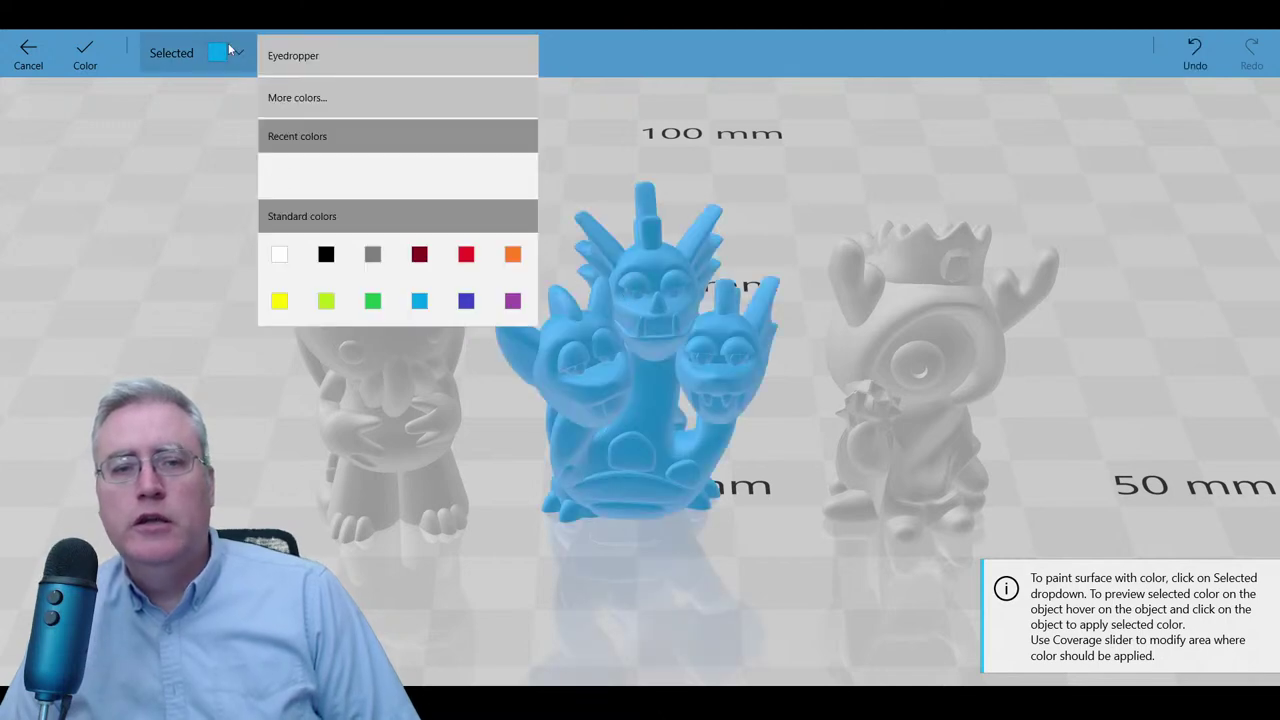
click(326, 301)
click(334, 172)
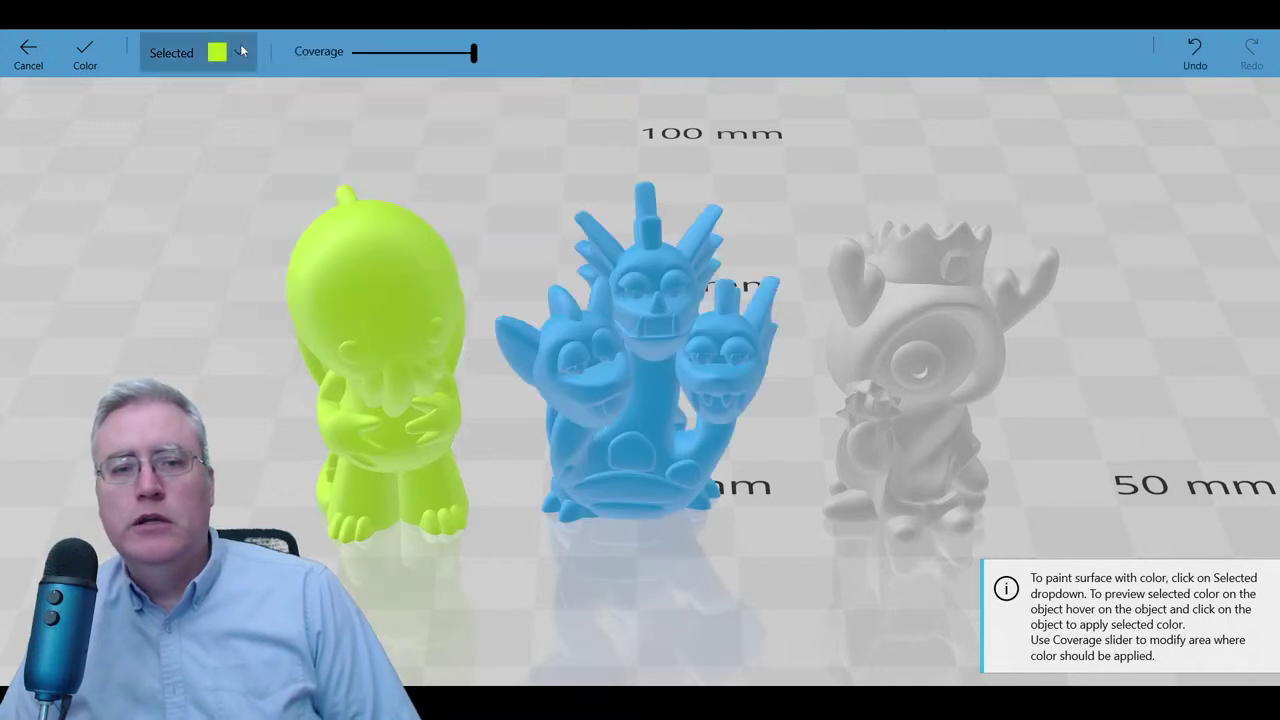
click(240, 48)
click(279, 309)
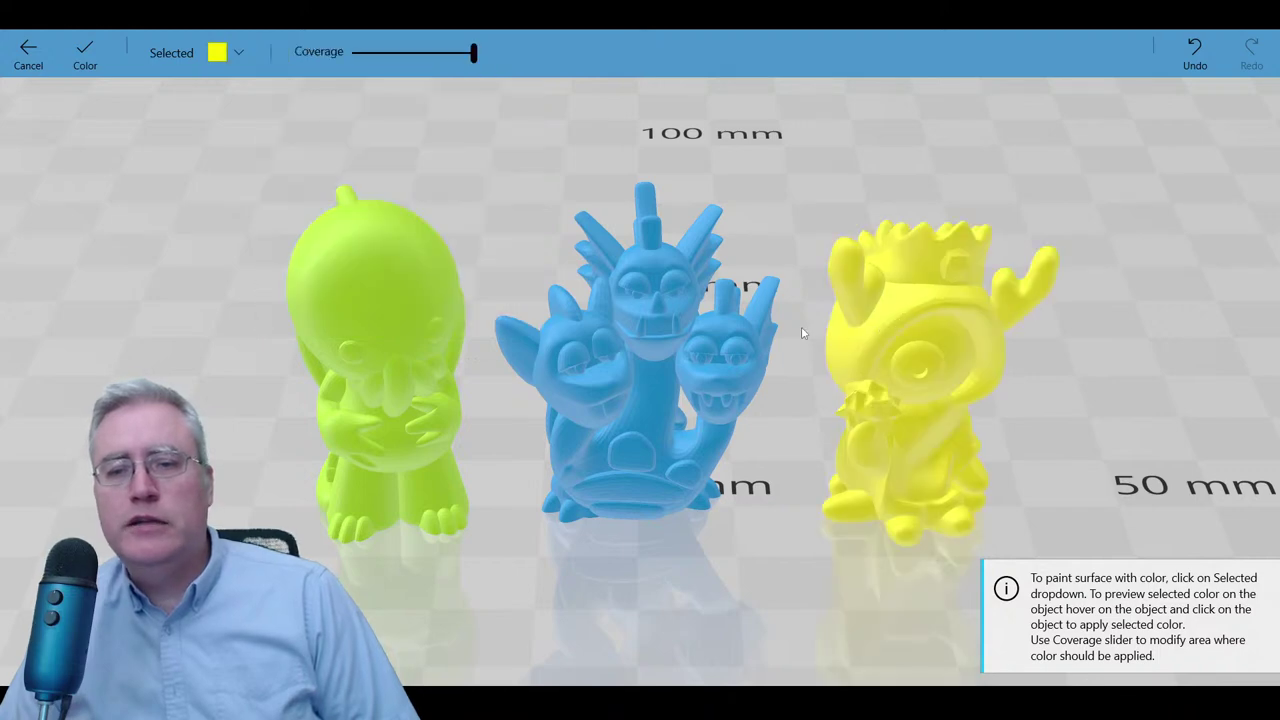
click(802, 333)
click(85, 55)
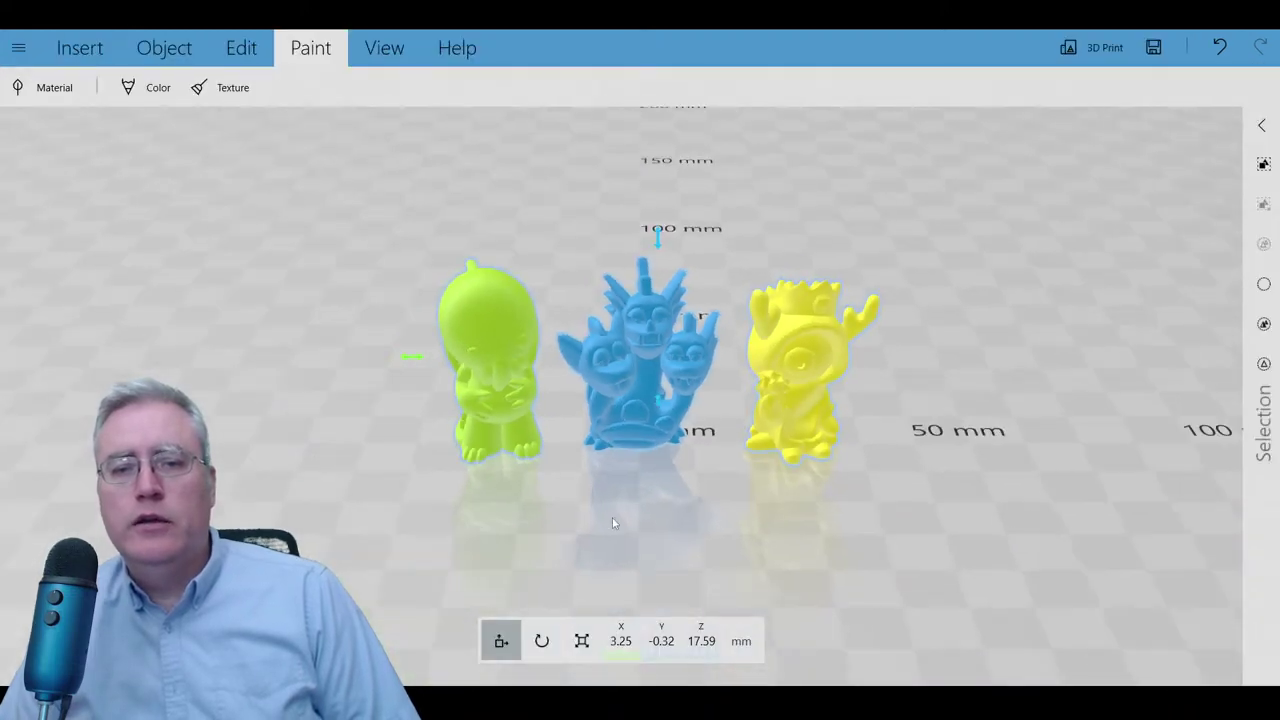
- Turn off the grid labels while keeping the Default grid mode
scroll(614, 523, up, 3)
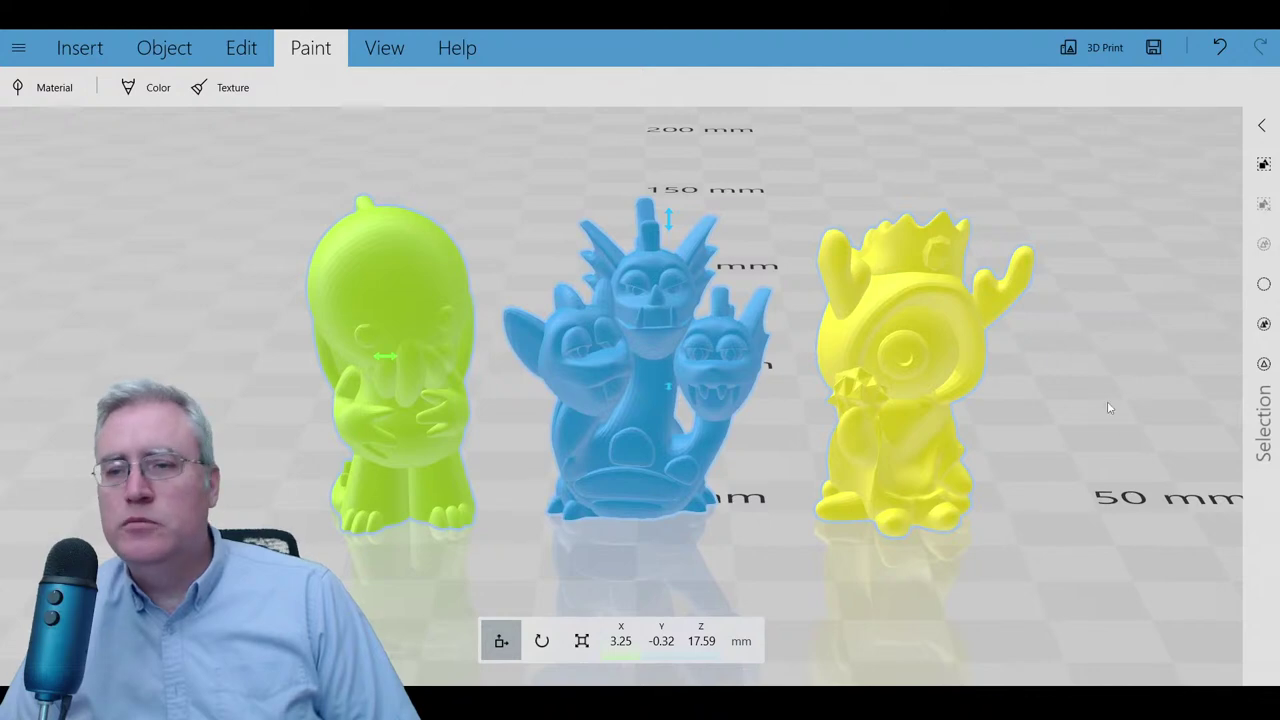
click(1179, 362)
drag(1134, 379, 1077, 351)
key(ctrl+a)
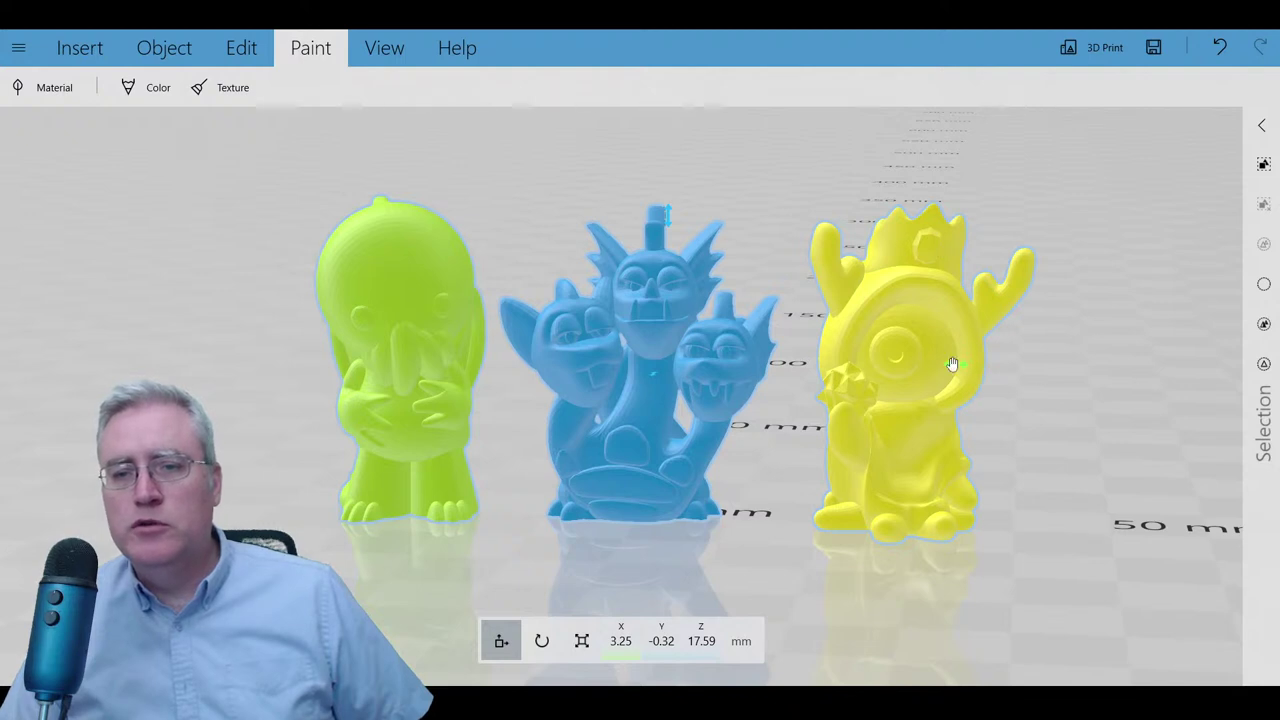
click(384, 48)
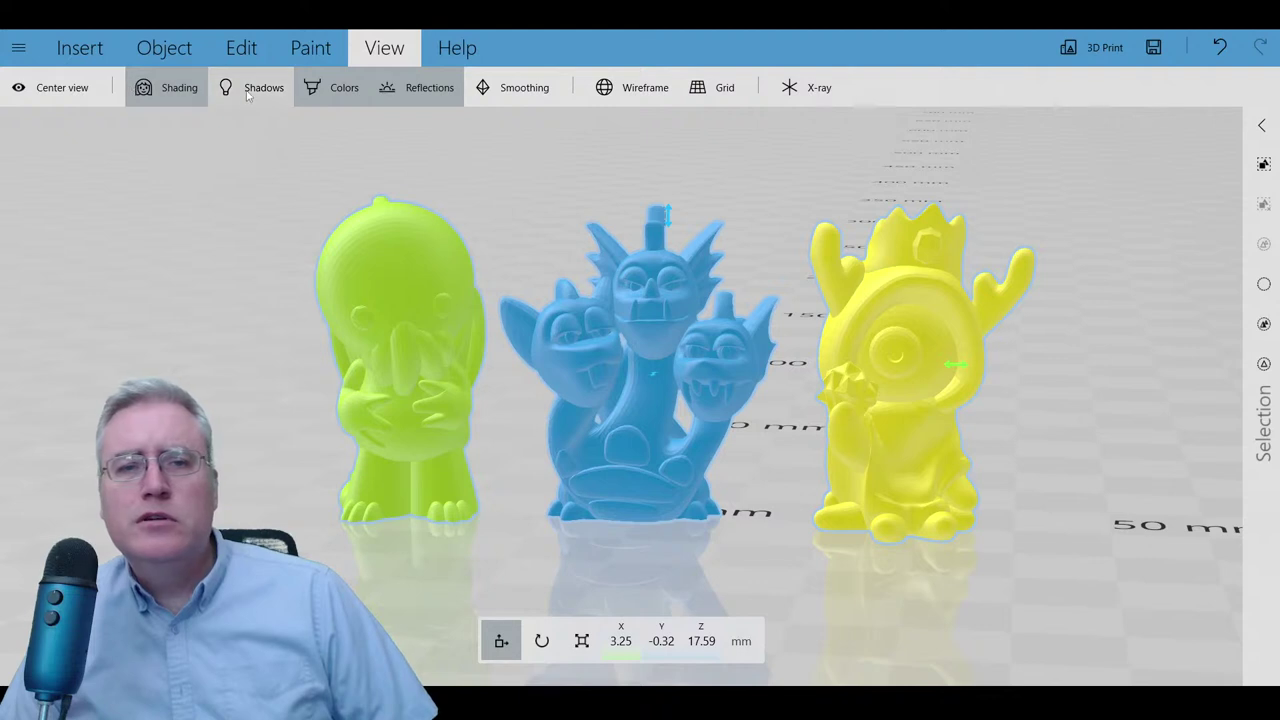
click(720, 89)
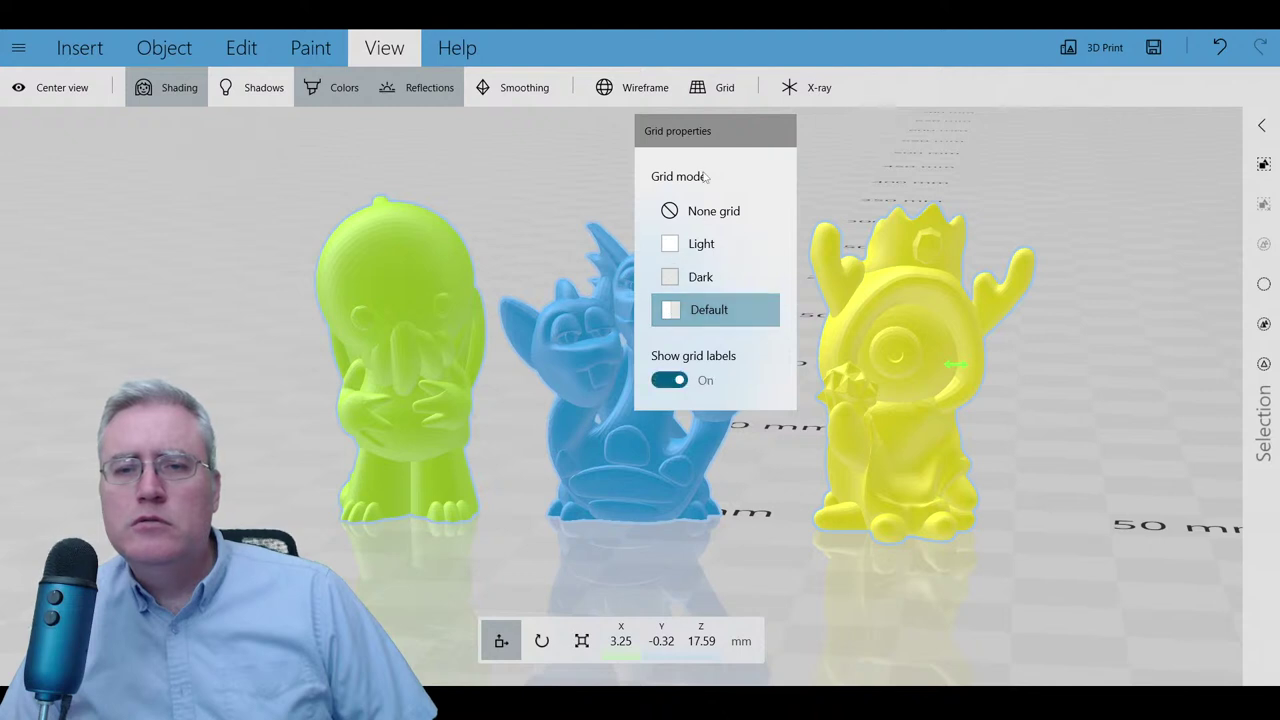
click(717, 92)
click(712, 92)
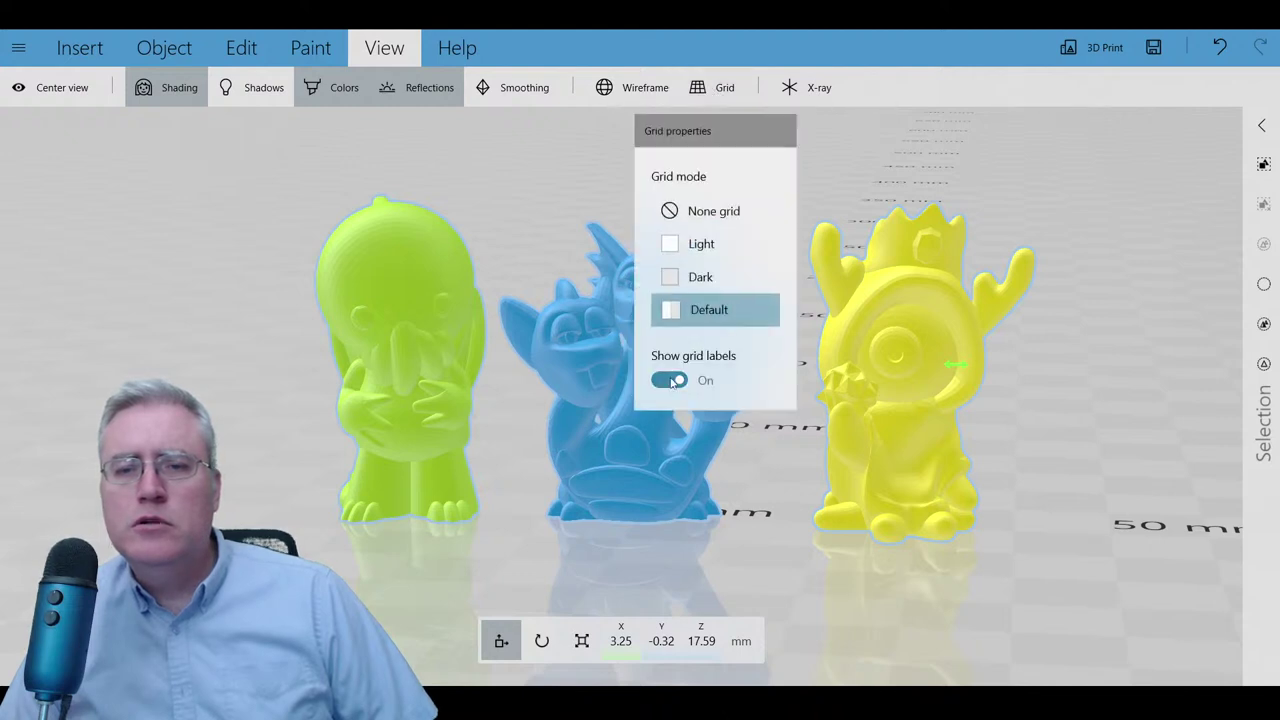
click(669, 381)
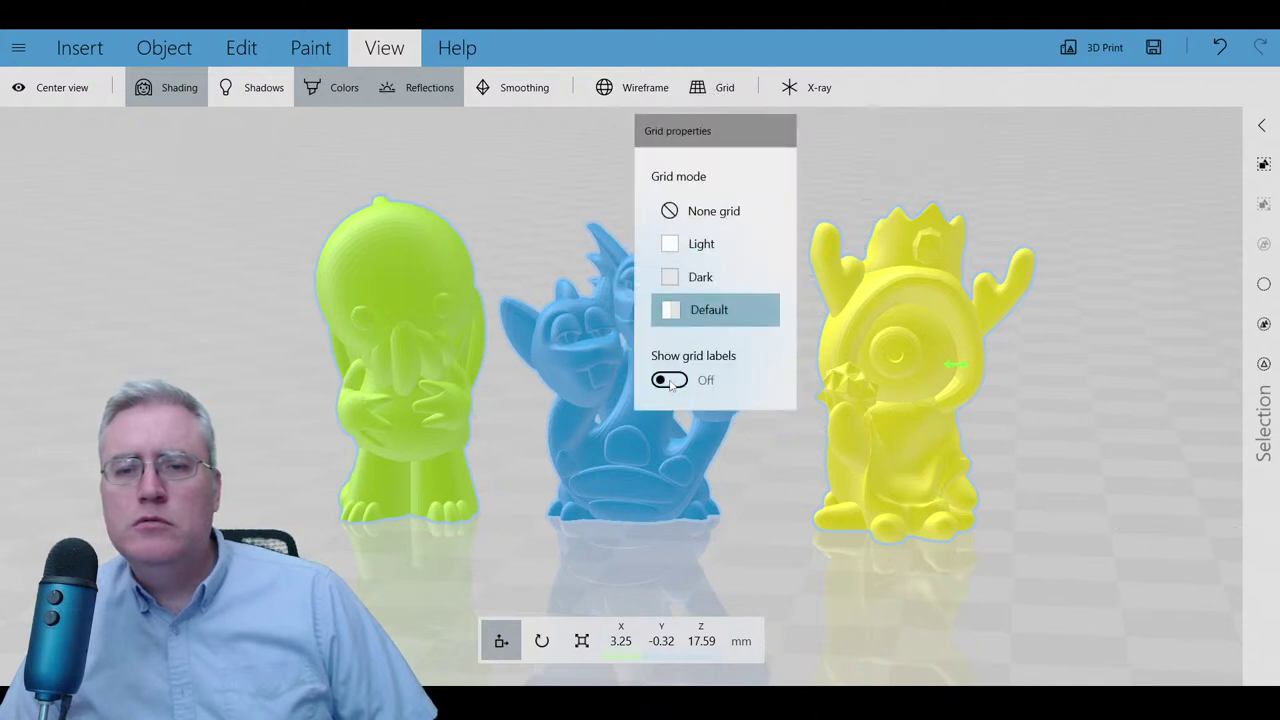
- Clear the selection of all three pawns and hide the view options for an unobstructed scene
click(1090, 215)
drag(1075, 213, 1005, 398)
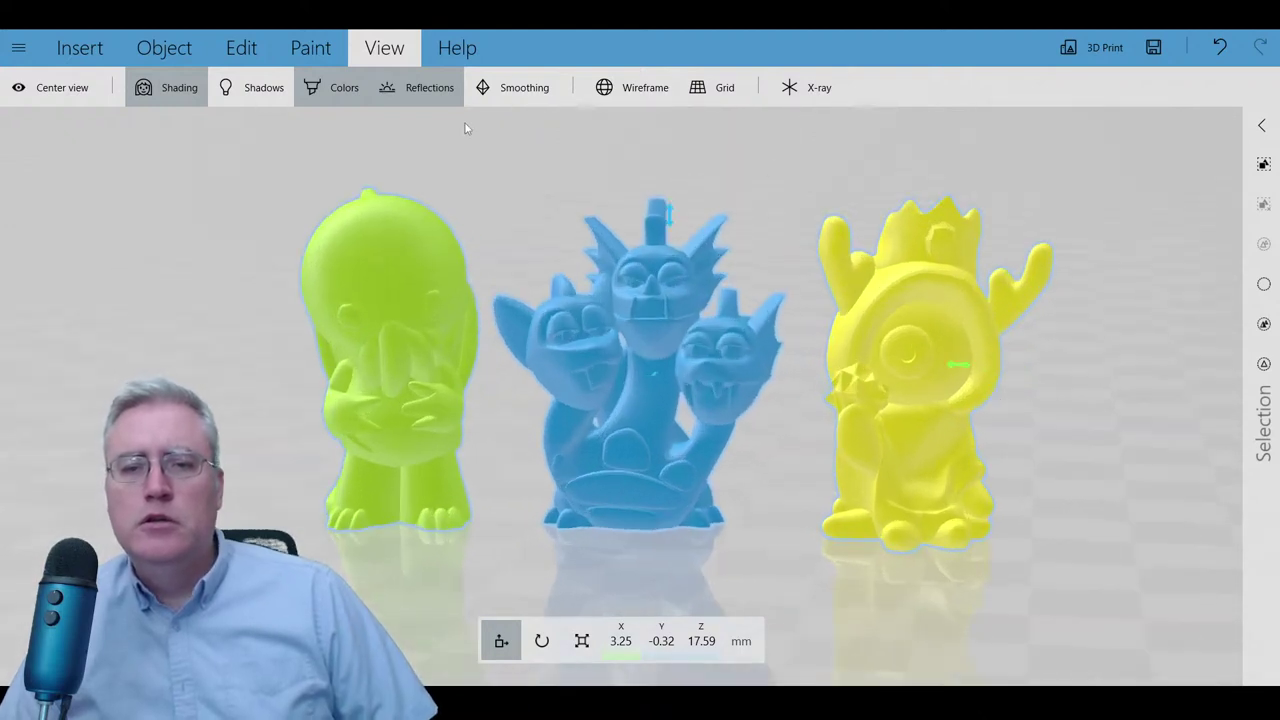
click(1263, 284)
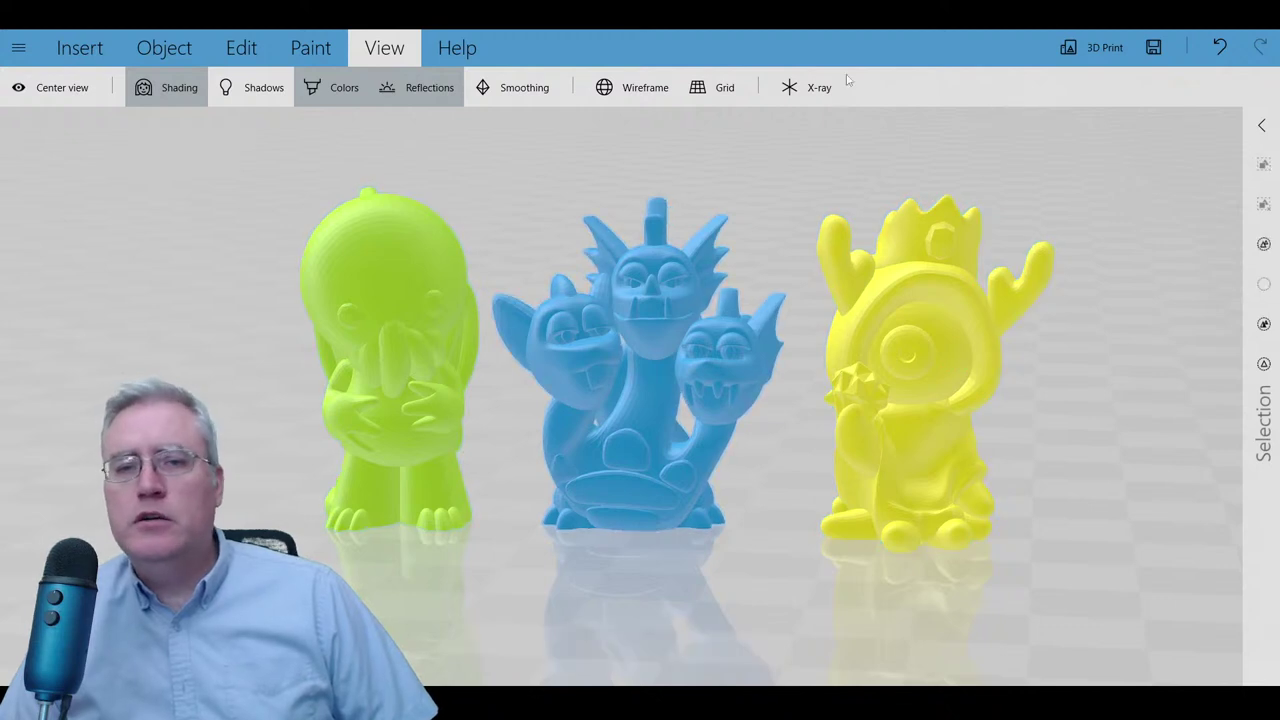
click(384, 47)
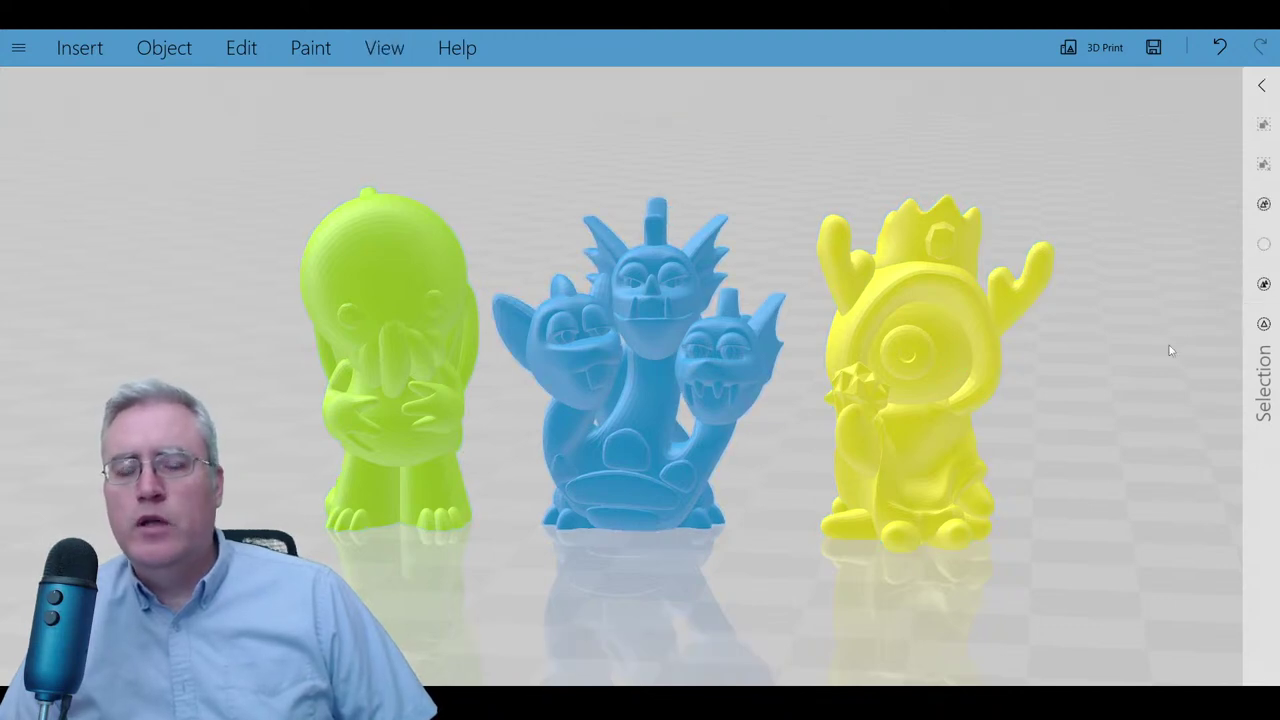
- Frame the three painted pawns in a close front view and look for Greenshot among the hidden tray programs
scroll(1069, 425, up, 2)
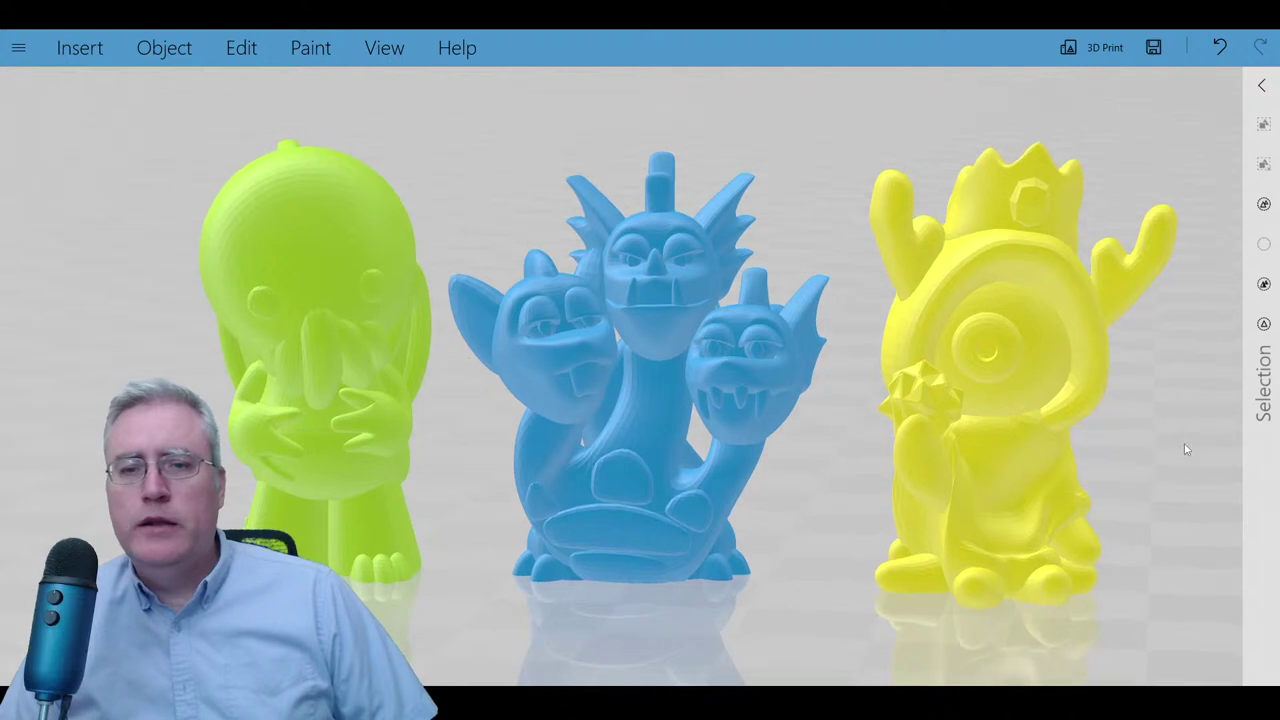
right_drag(1183, 443, 1097, 451)
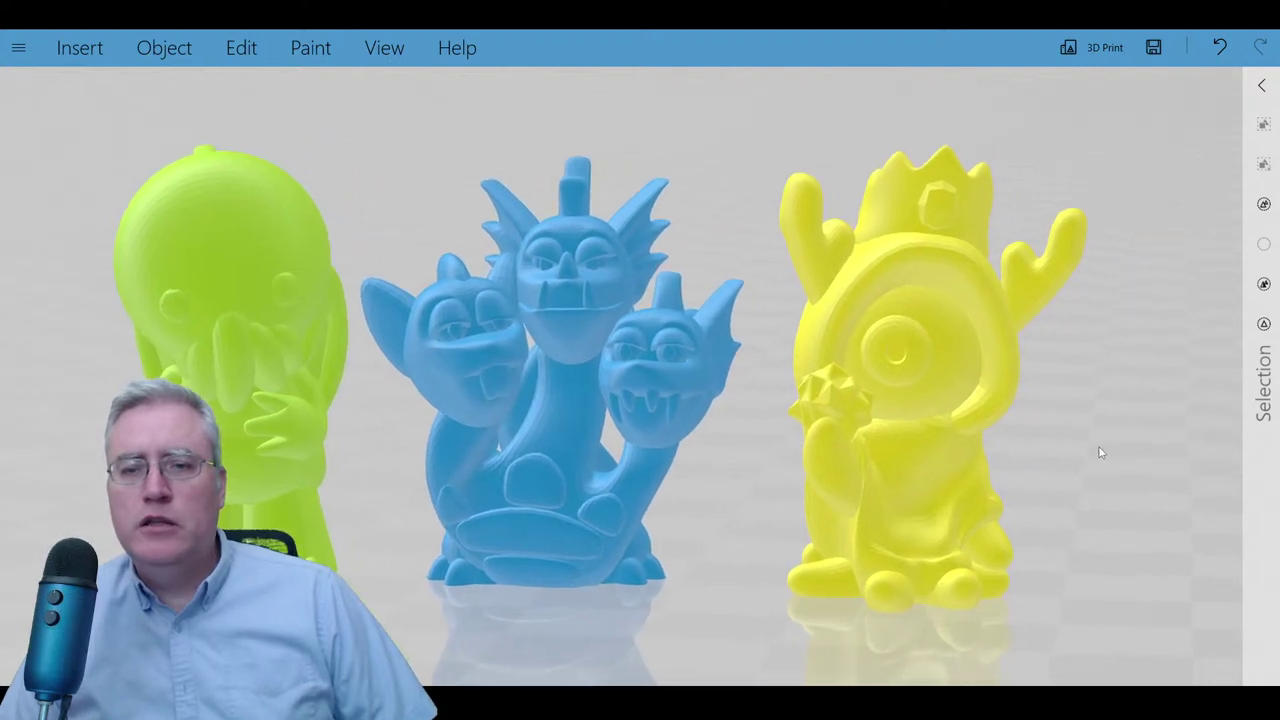
scroll(1099, 453, up, 1)
drag(1107, 495, 1006, 486)
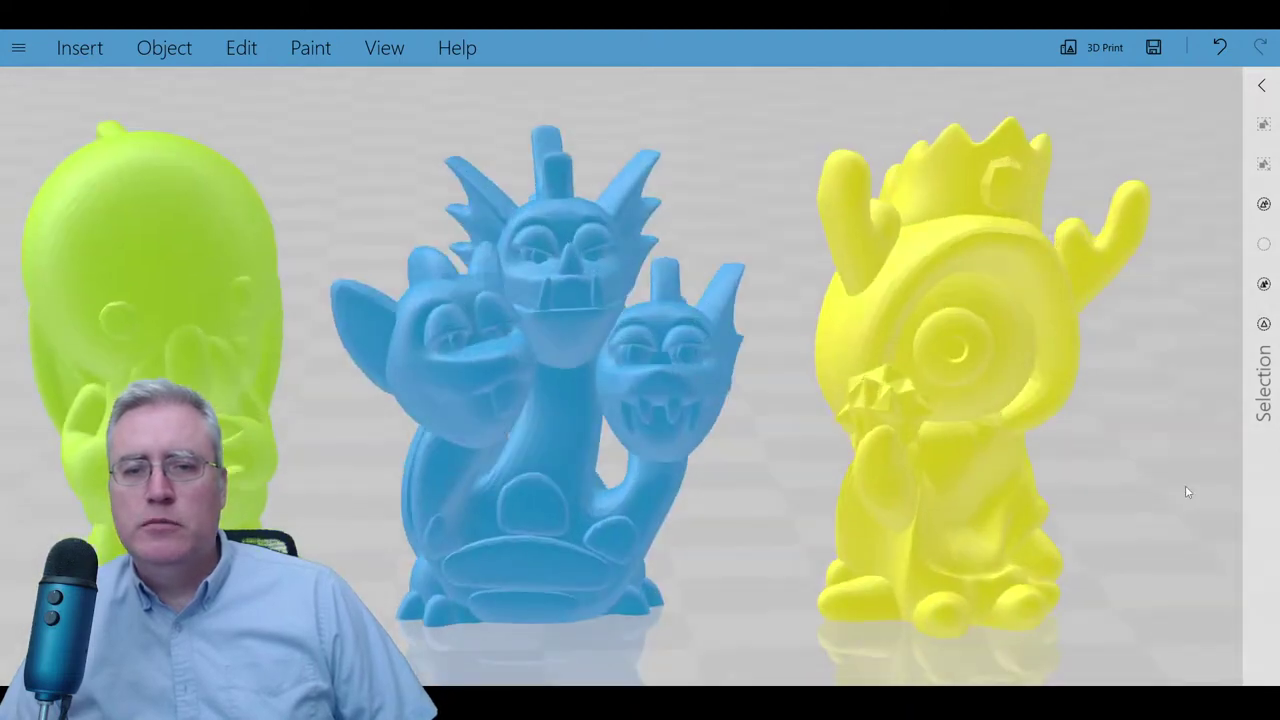
drag(715, 512, 757, 514)
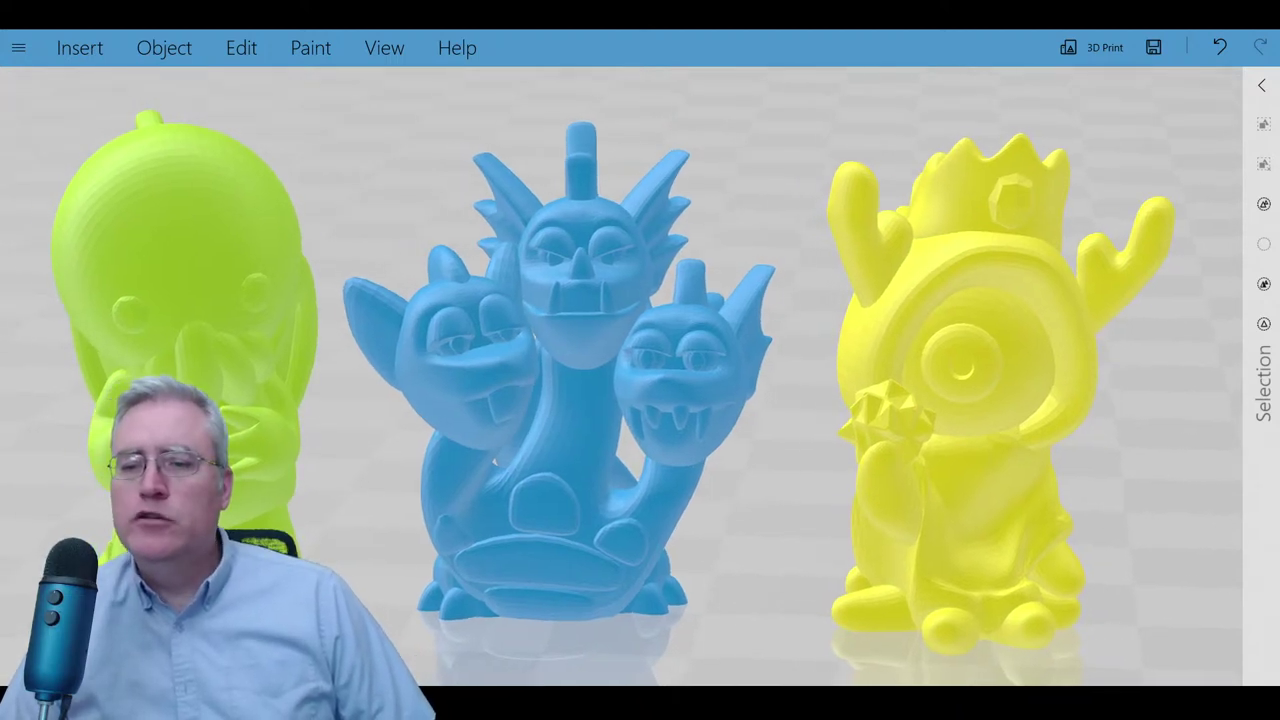
click(1083, 703)
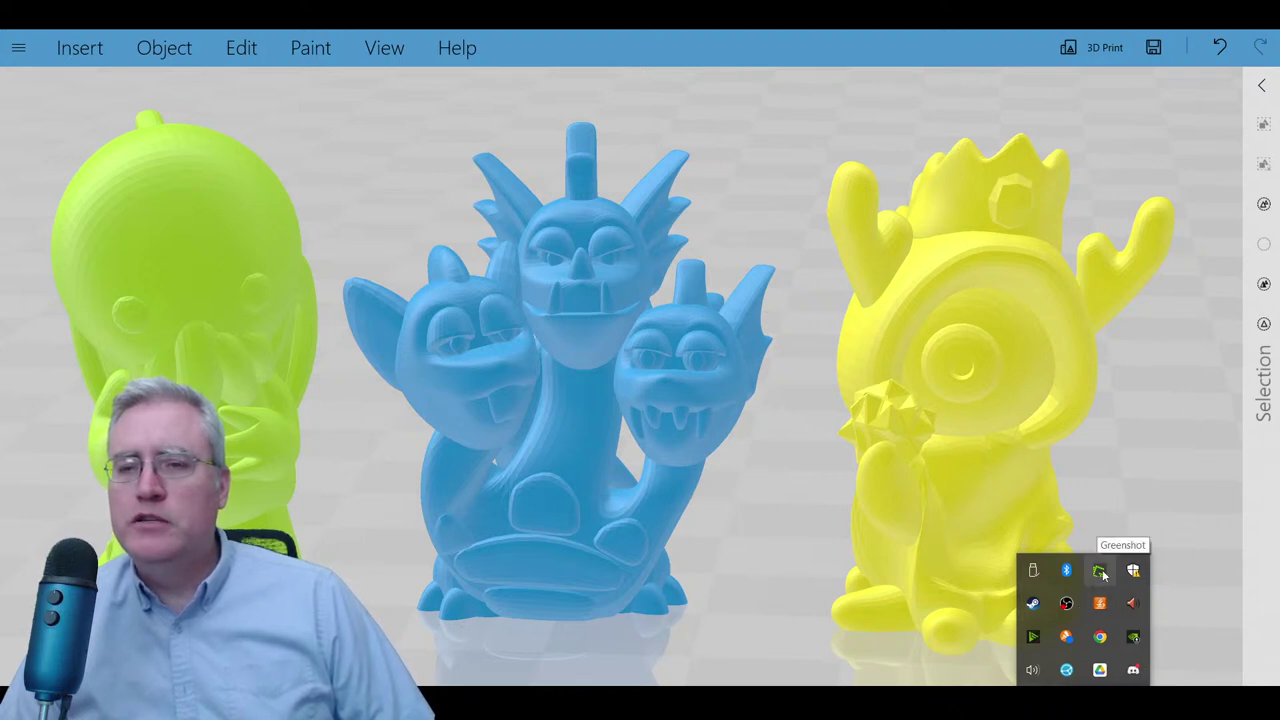
click(1205, 378)
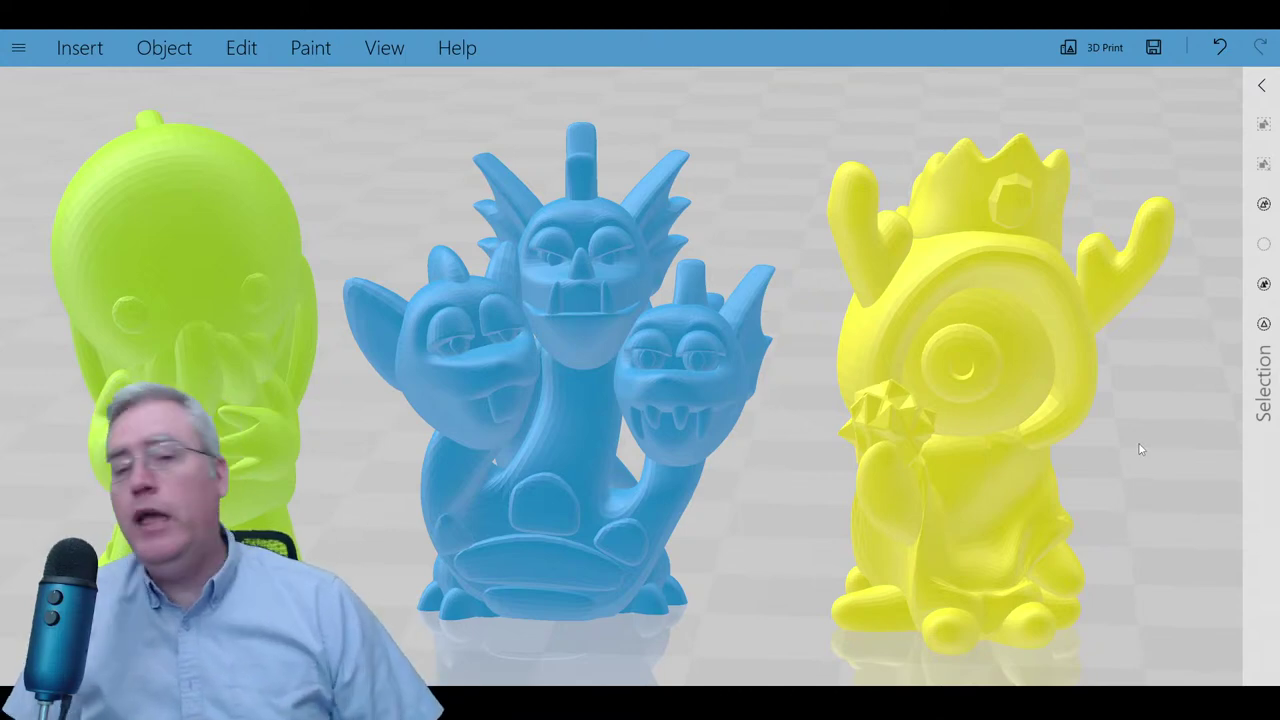
- Take a last look at the painted pawns, discard the unsaved scene and return to the browser
drag(1143, 474, 776, 508)
scroll(741, 506, down, 3)
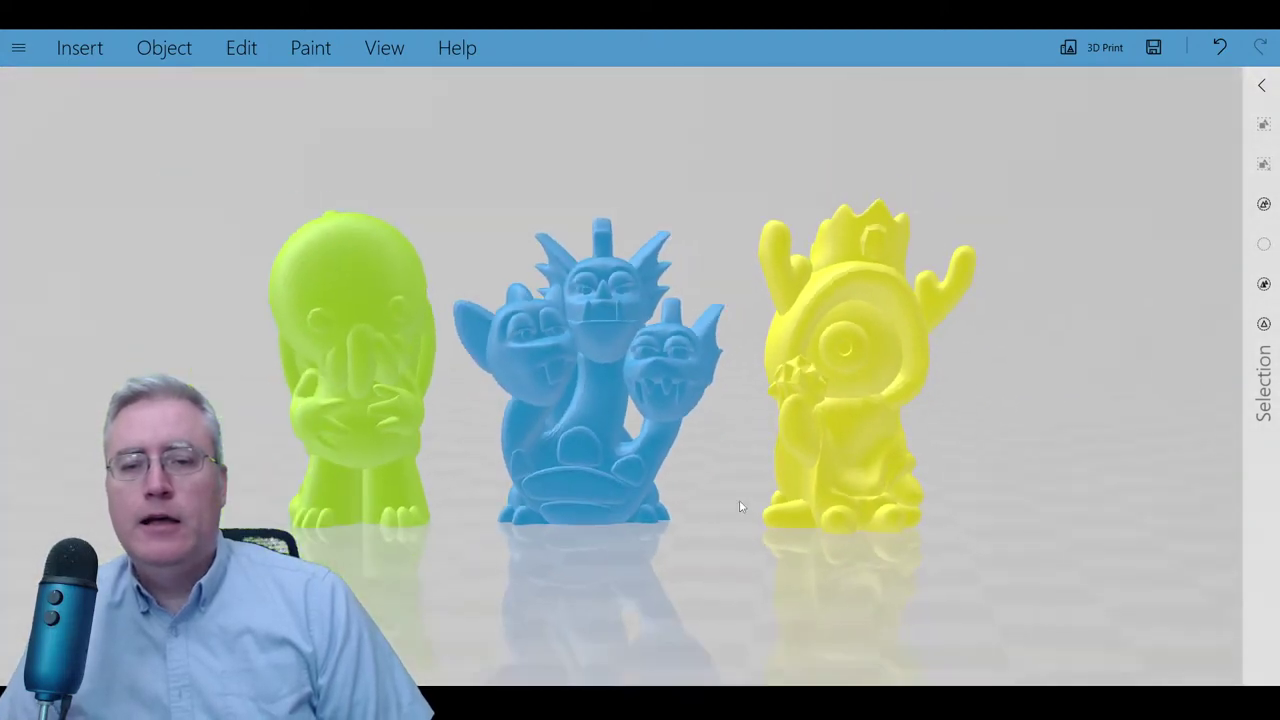
scroll(717, 466, up, 3)
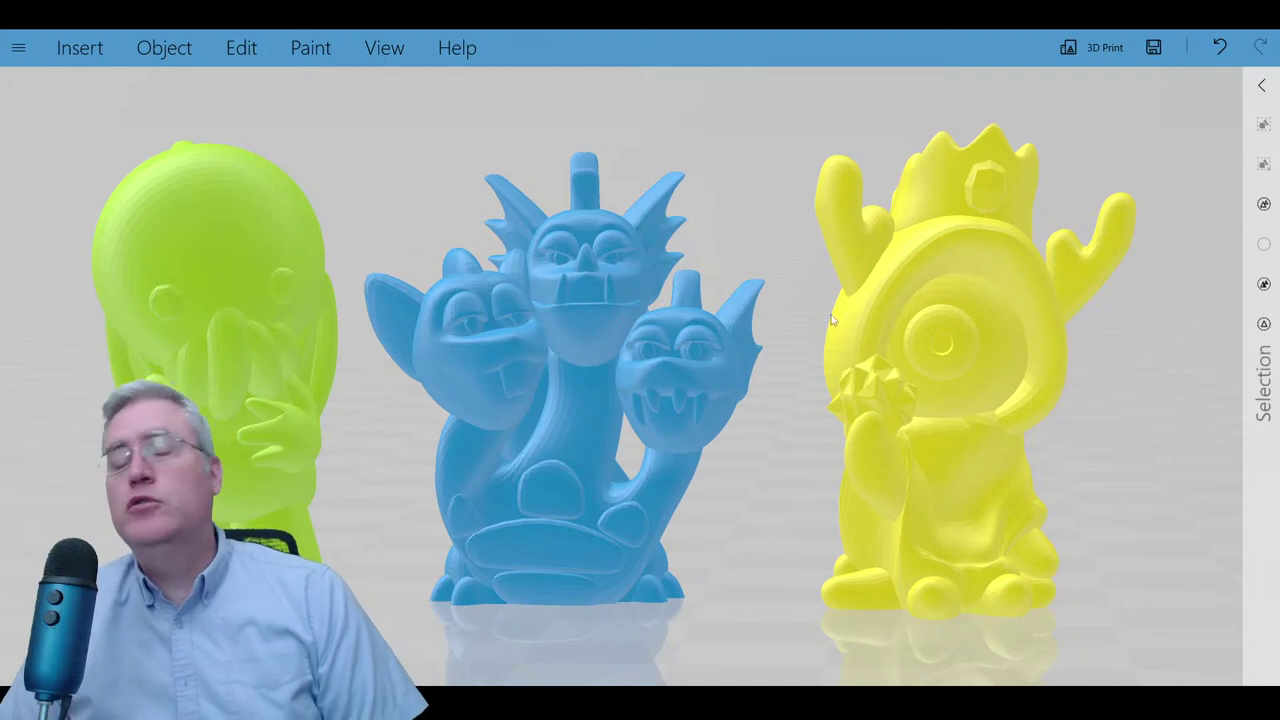
key(ctrl+n)
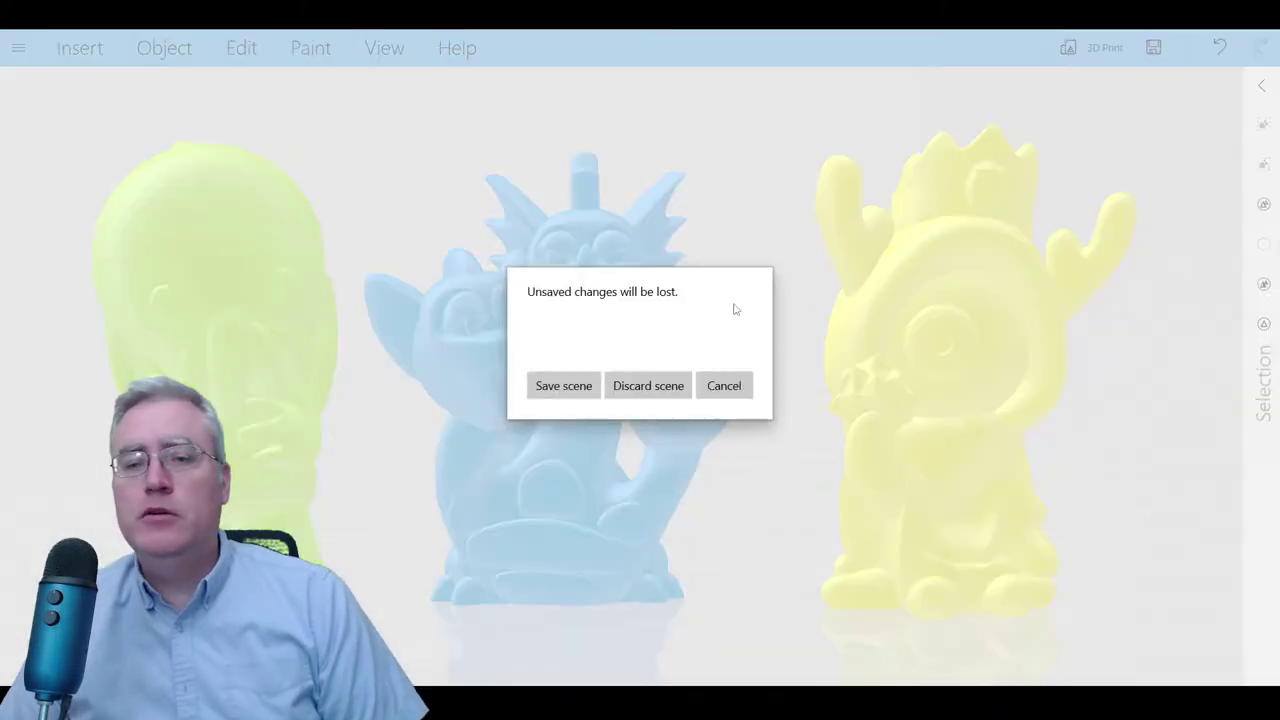
click(648, 386)
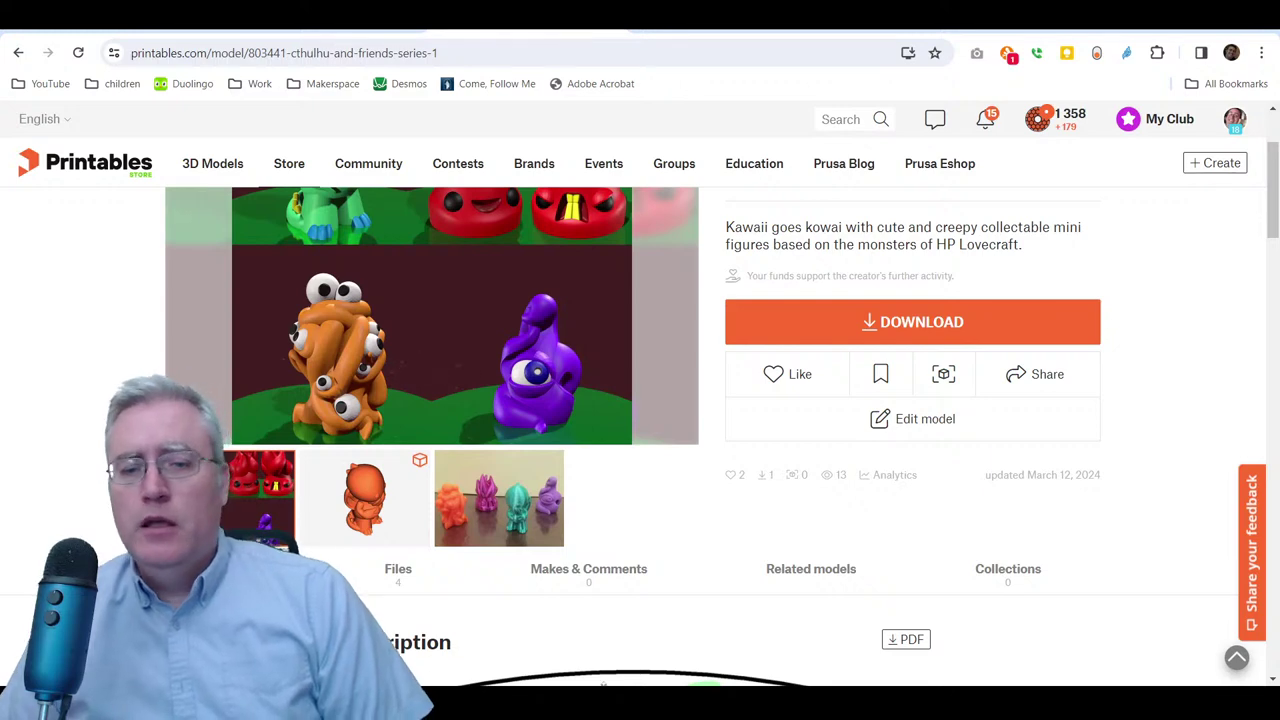
click(590, 615)
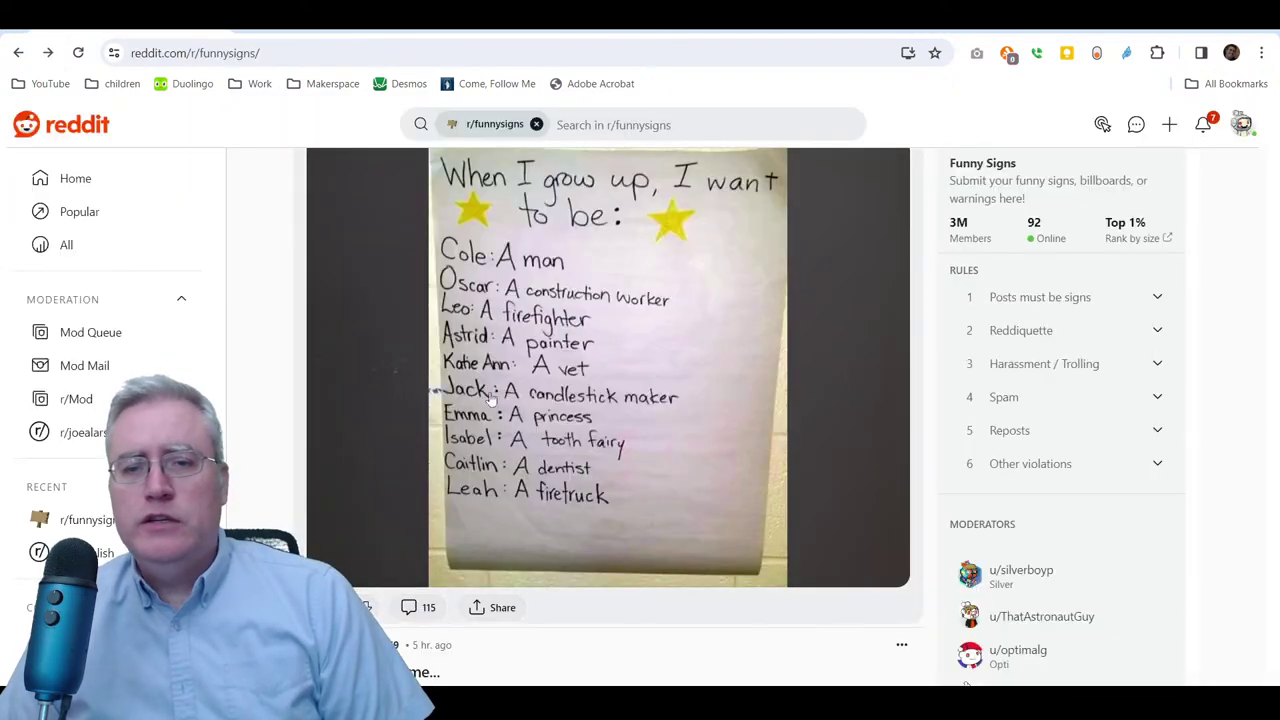
scroll(471, 421, down, 5)
scroll(471, 421, down, 1)
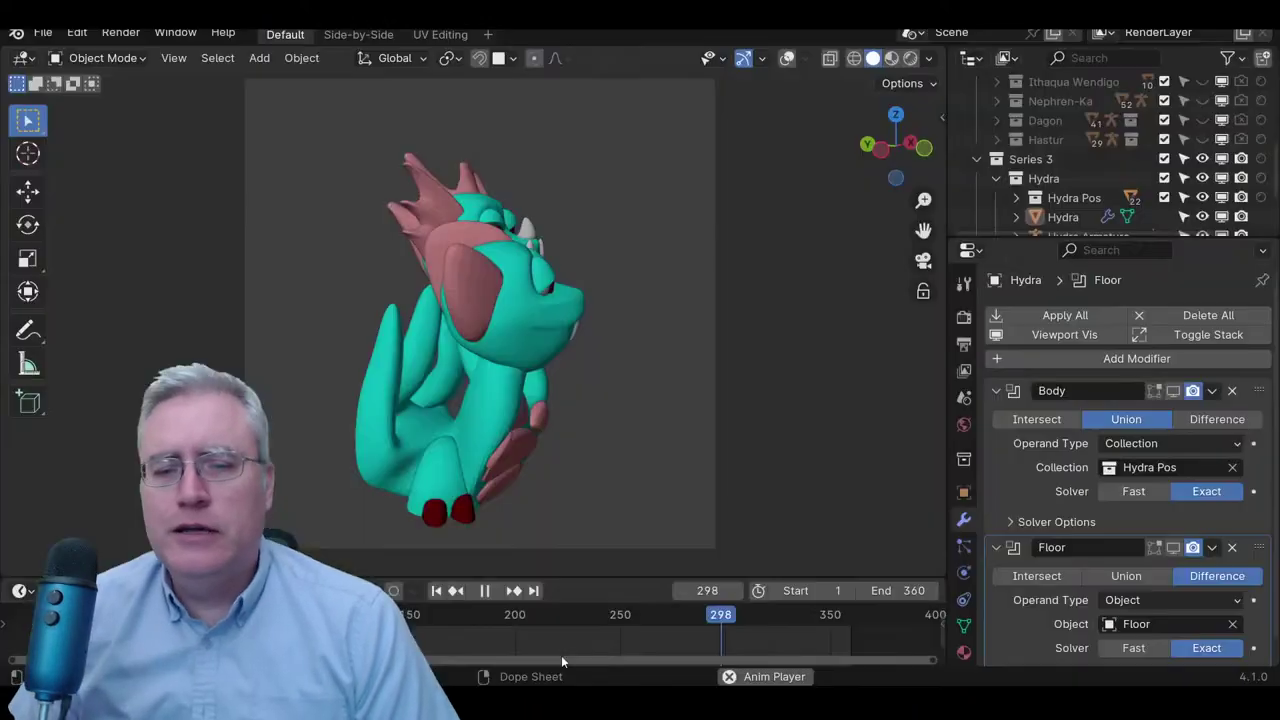
- Switch to the hydra scene in Blender, stop its turntable animation and return it to frame 1
scroll(518, 440, down, 3)
scroll(617, 450, up, 2)
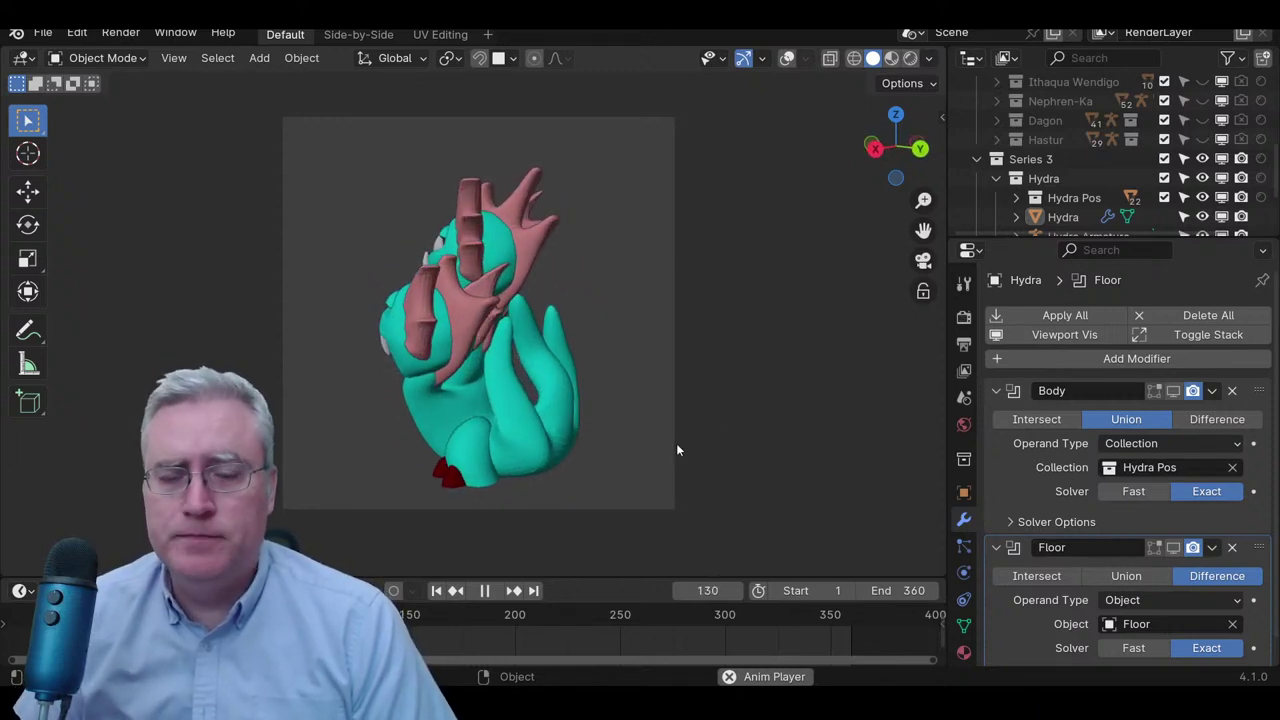
click(483, 591)
click(437, 591)
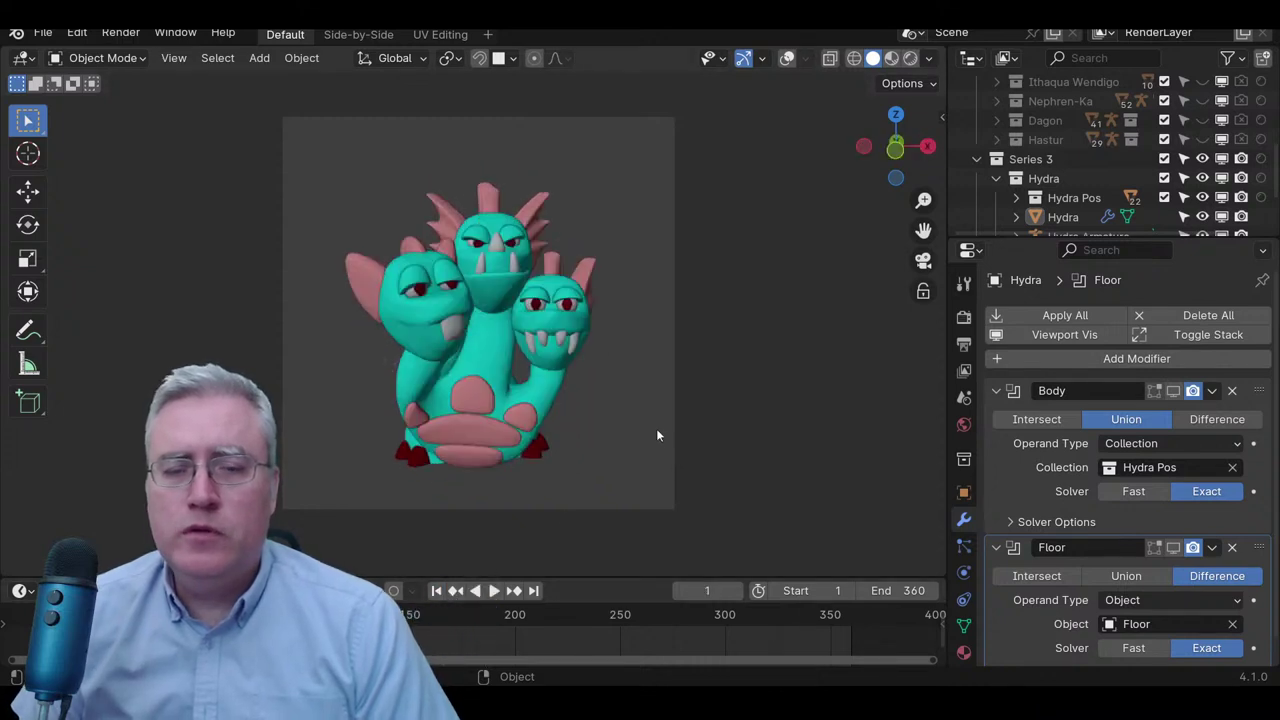
middle_drag(656, 435, 539, 363)
scroll(640, 301, up, 3)
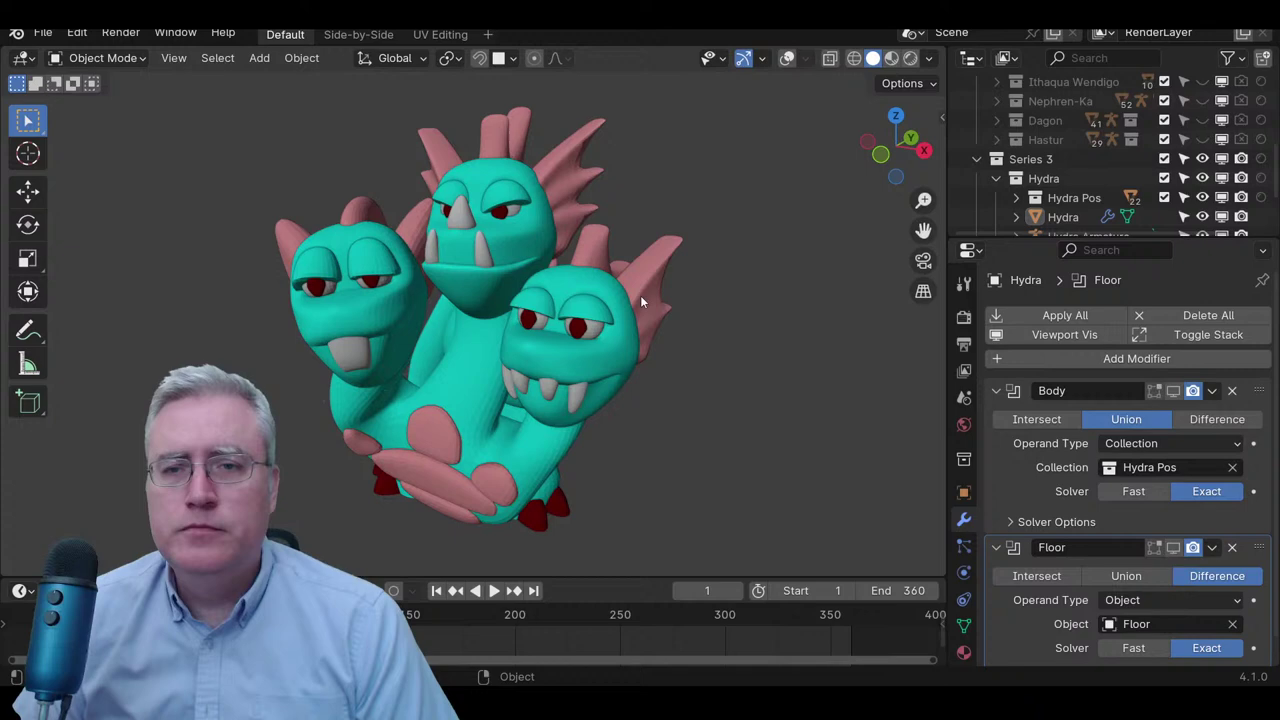
- Show the viewport overlays and compare the hydra in Wireframe, Material Preview and Rendered shading
click(787, 57)
middle_drag(341, 463, 381, 456)
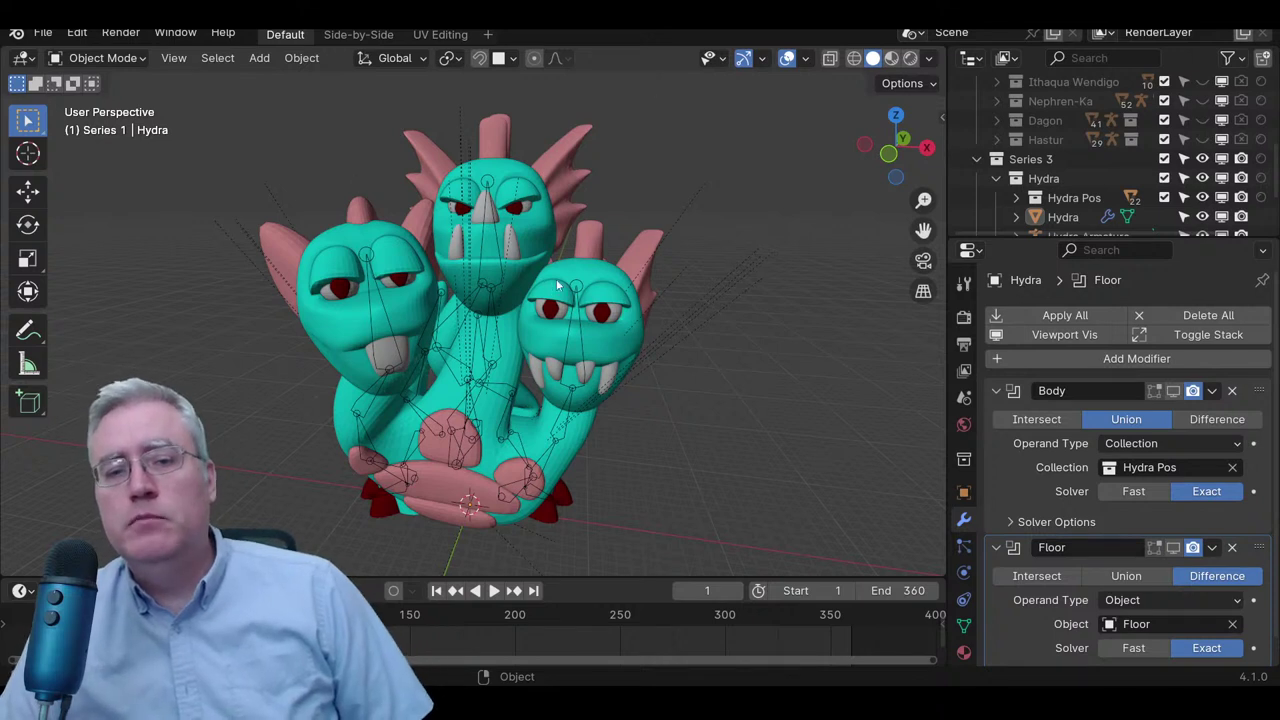
key(z)
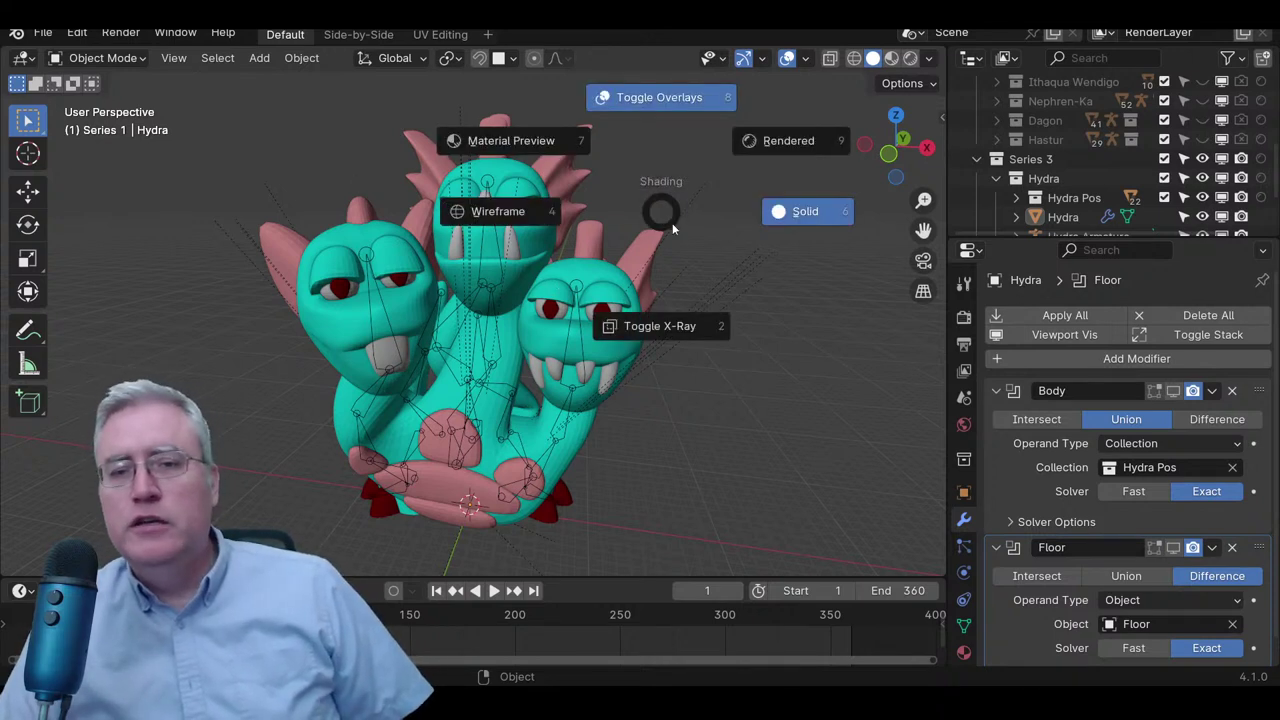
click(524, 216)
key(z)
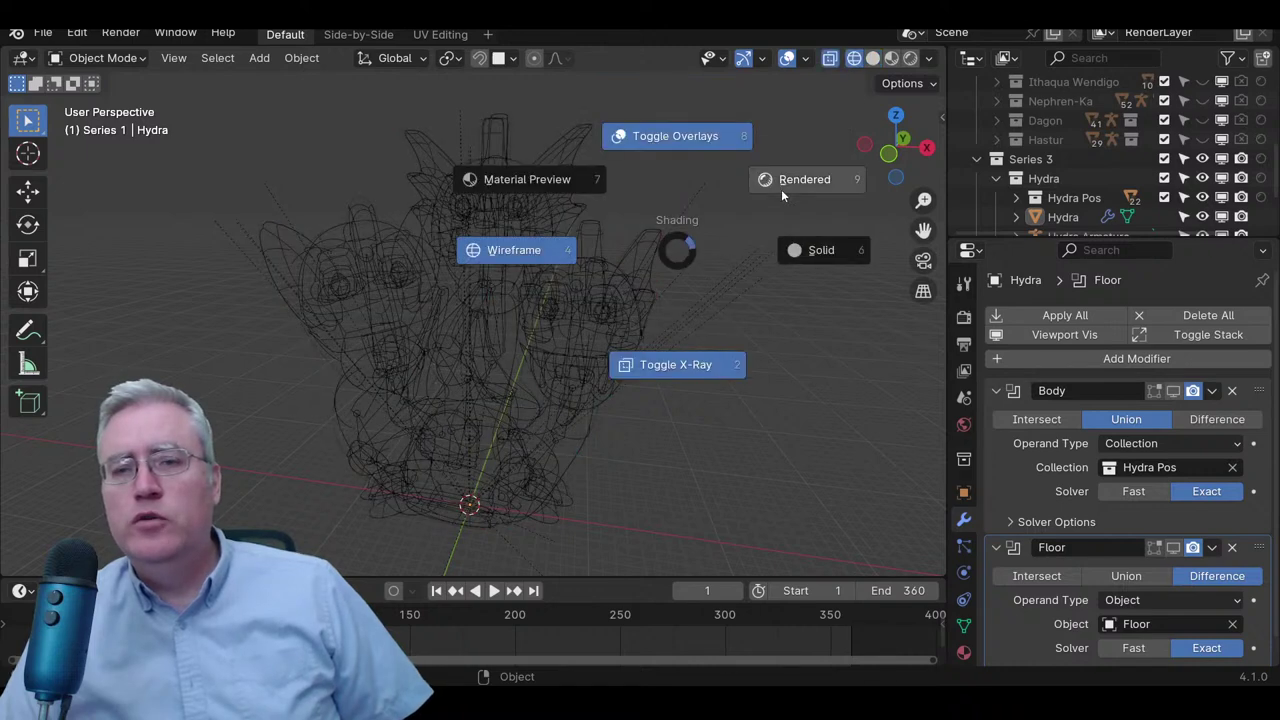
click(547, 163)
key(z)
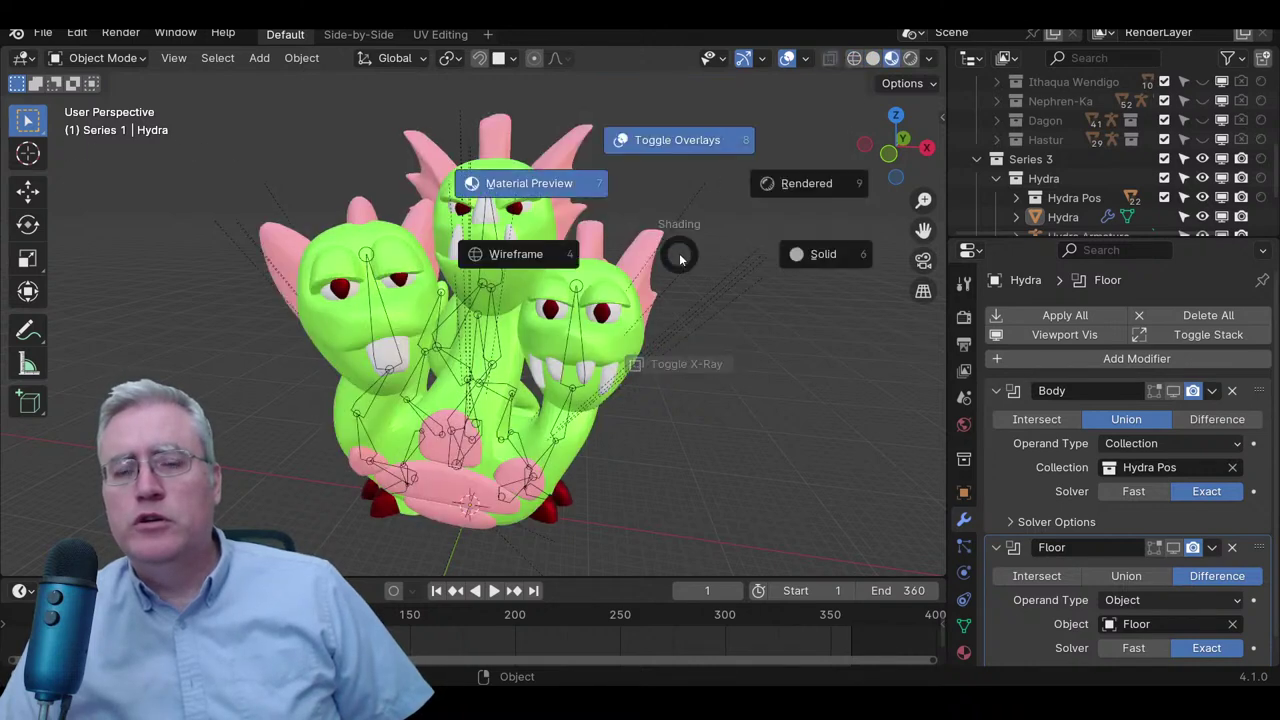
click(806, 185)
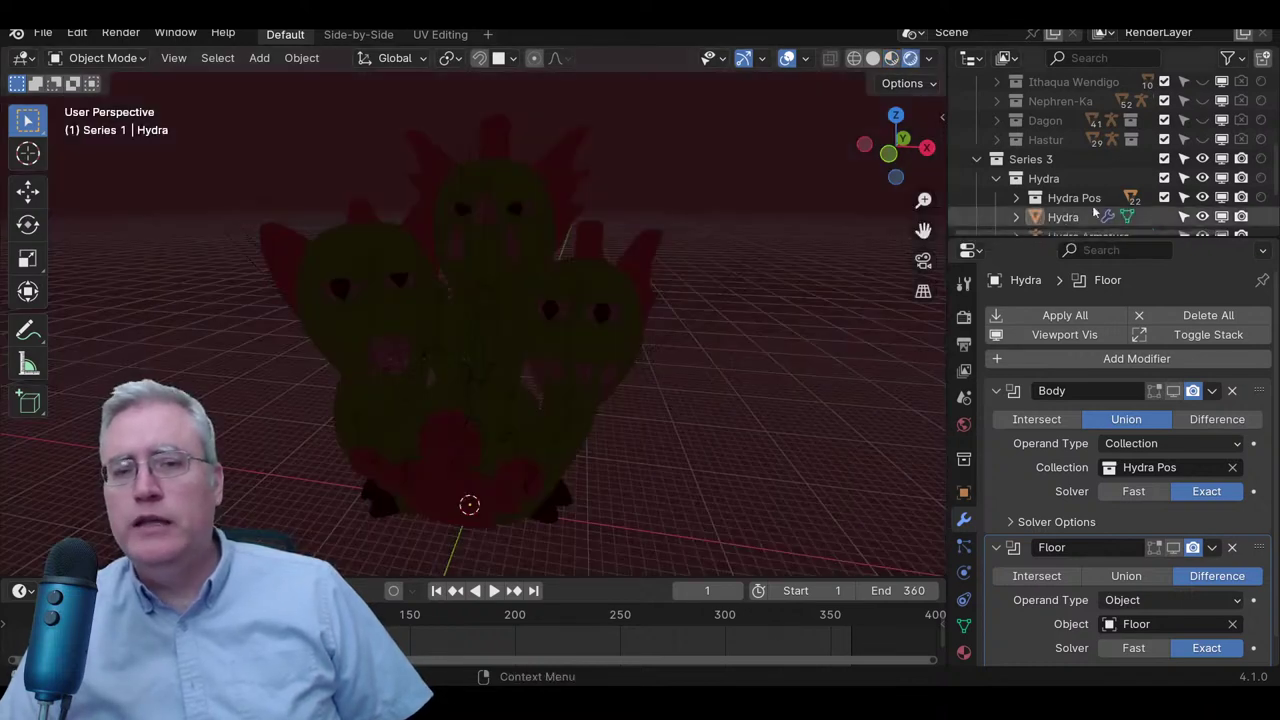
- Make the Camera Objects collection visible to light the rendered hydra and view it on its round base
scroll(1150, 150, up, 5)
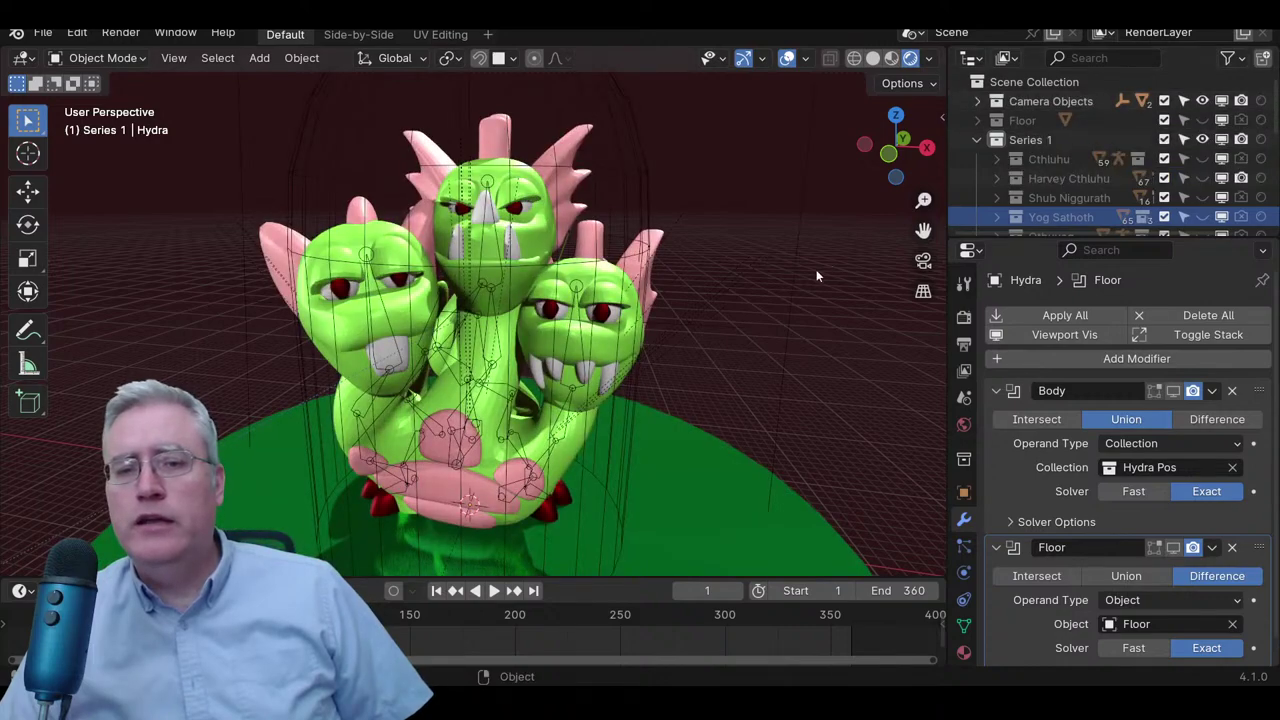
middle_drag(751, 352, 624, 345)
mouse_move(600, 282)
middle_down()
mouse_move(677, 302)
mouse_move(578, 295)
middle_up()
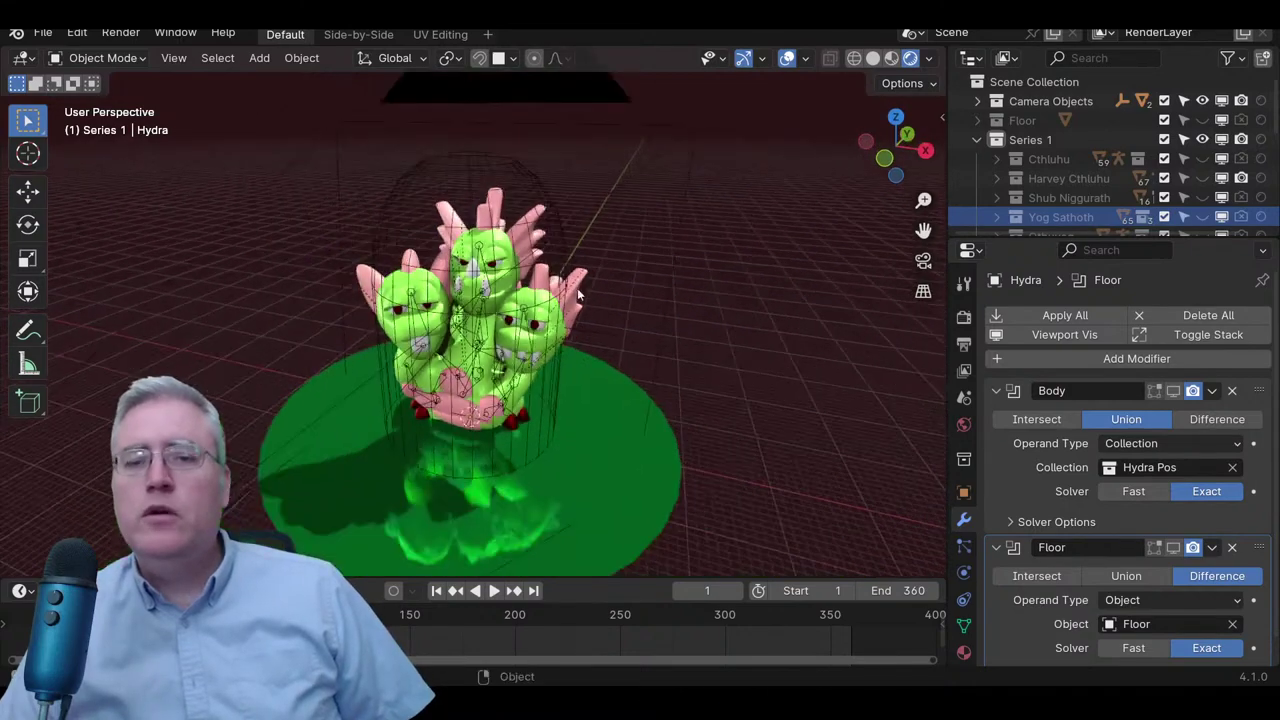
scroll(478, 397, up, 3)
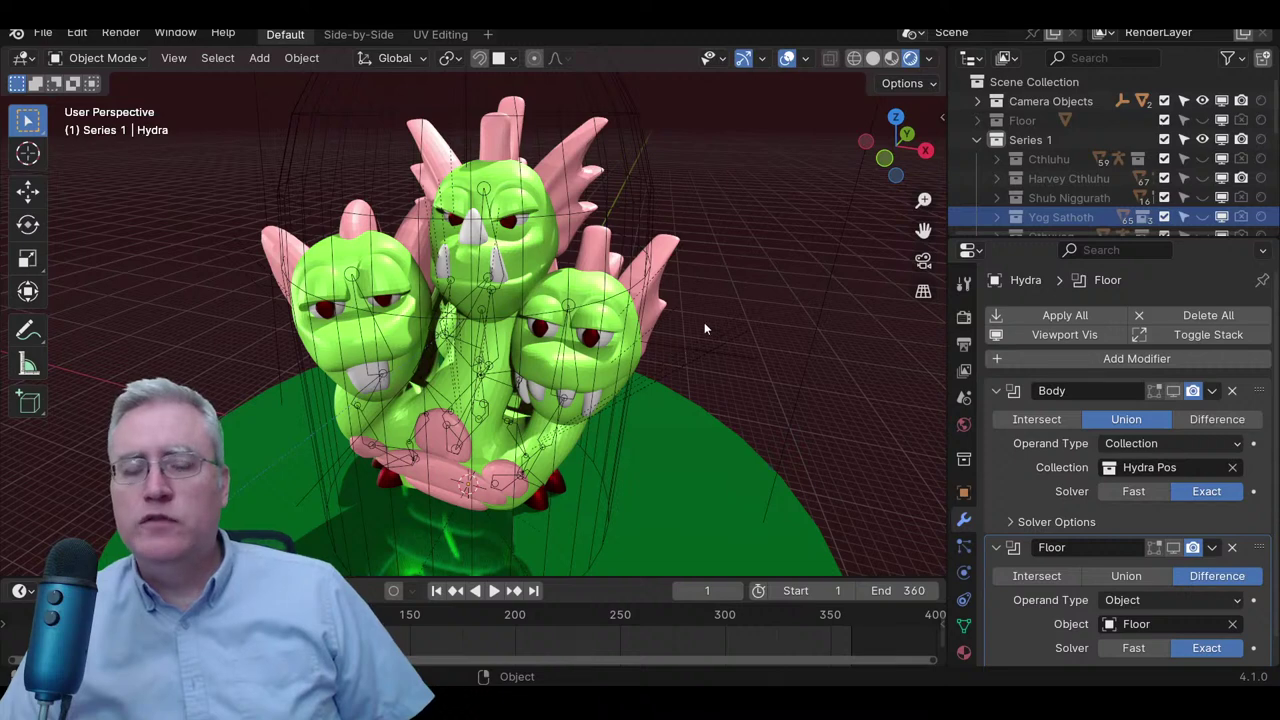
- Hide the viewport overlays and examine the rendered hydra's heads, fins and body from several angles
key(z)
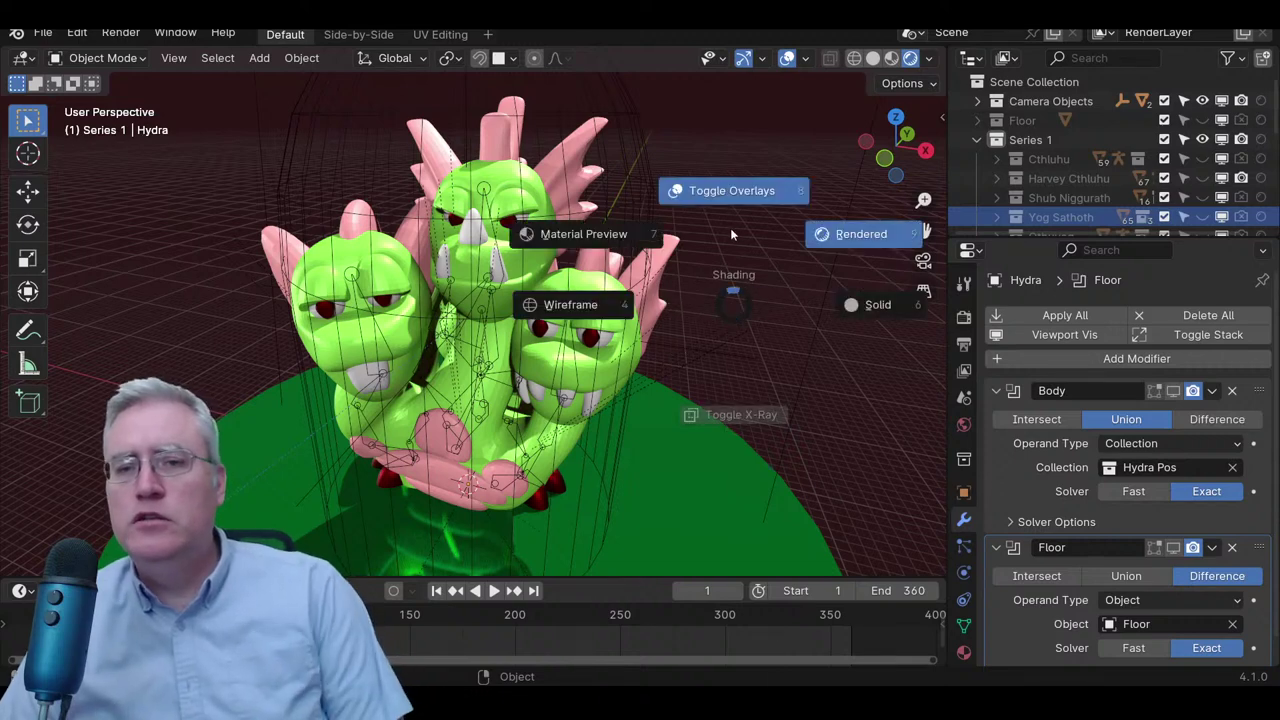
click(716, 192)
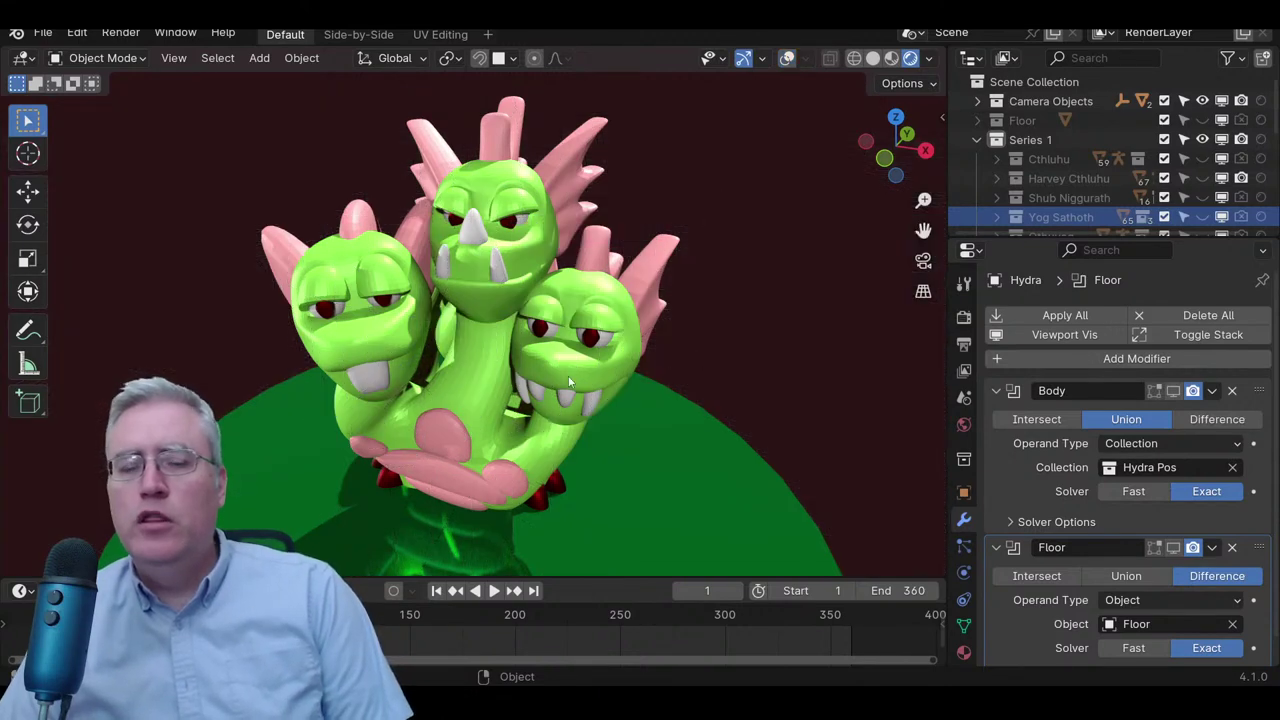
middle_drag(347, 440, 492, 381)
scroll(569, 387, up, 3)
scroll(578, 373, down, 1)
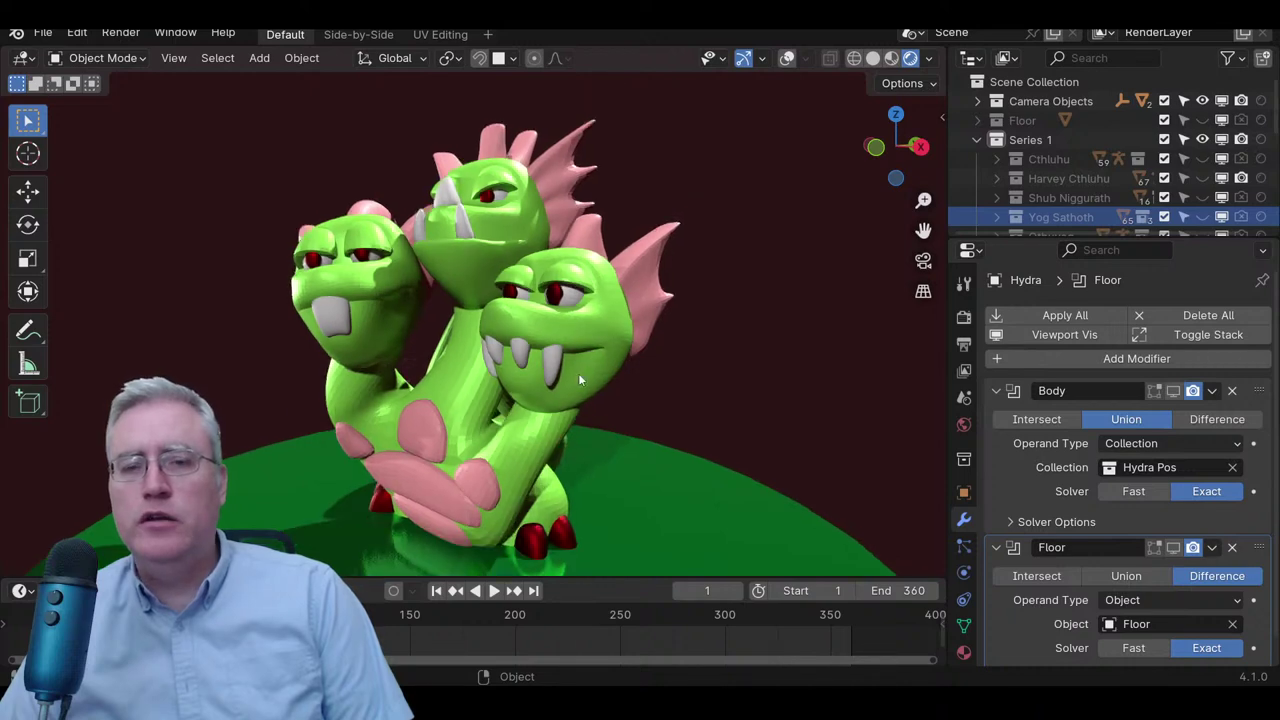
middle_drag(726, 283, 768, 356)
scroll(720, 316, up, 3)
scroll(720, 316, down, 4)
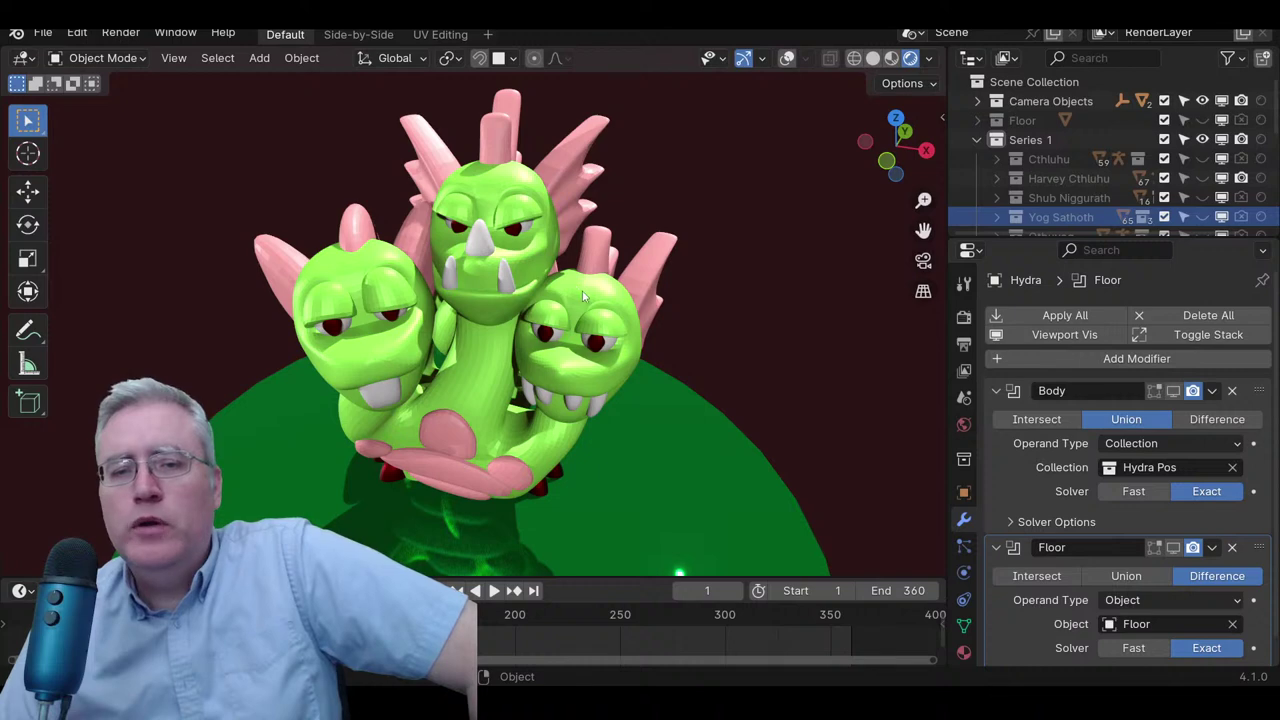
middle_drag(598, 270, 524, 281)
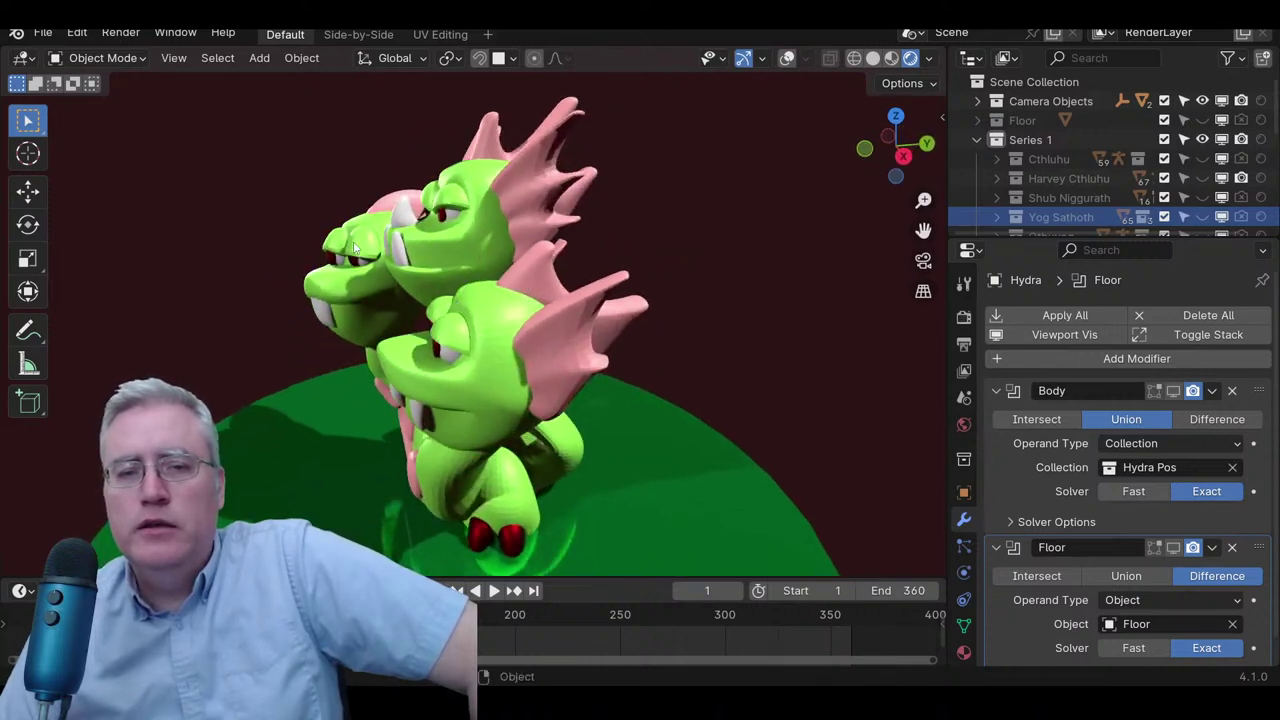
middle_drag(354, 248, 478, 282)
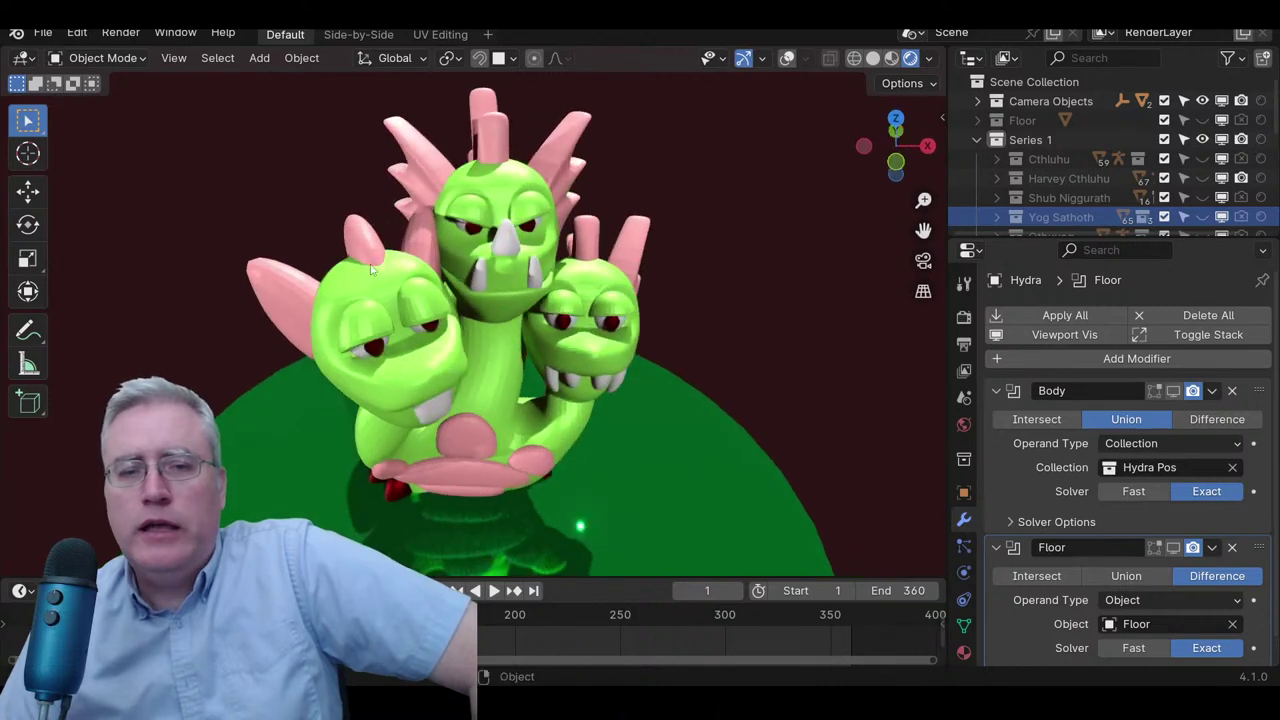
- Select the middle head's fins and return to Solid shading with overlays shown and the Camera Objects hidden
click(496, 139)
middle_drag(496, 139, 462, 160)
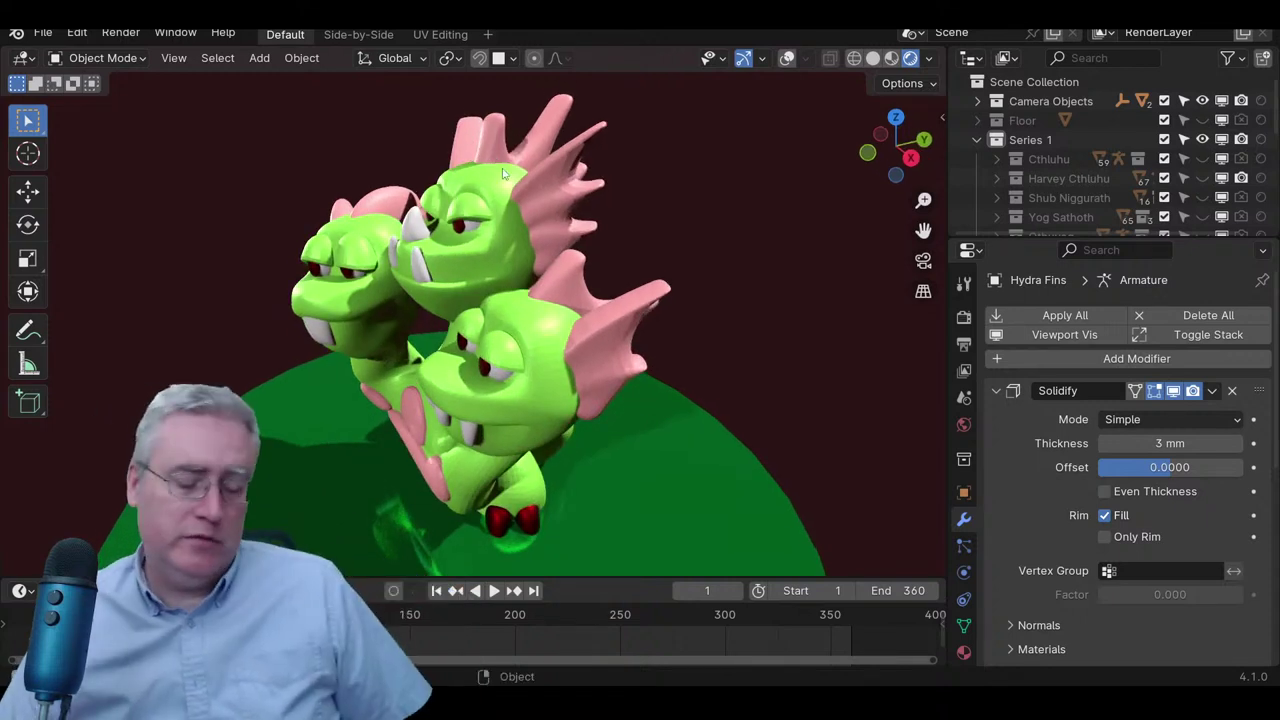
key(z)
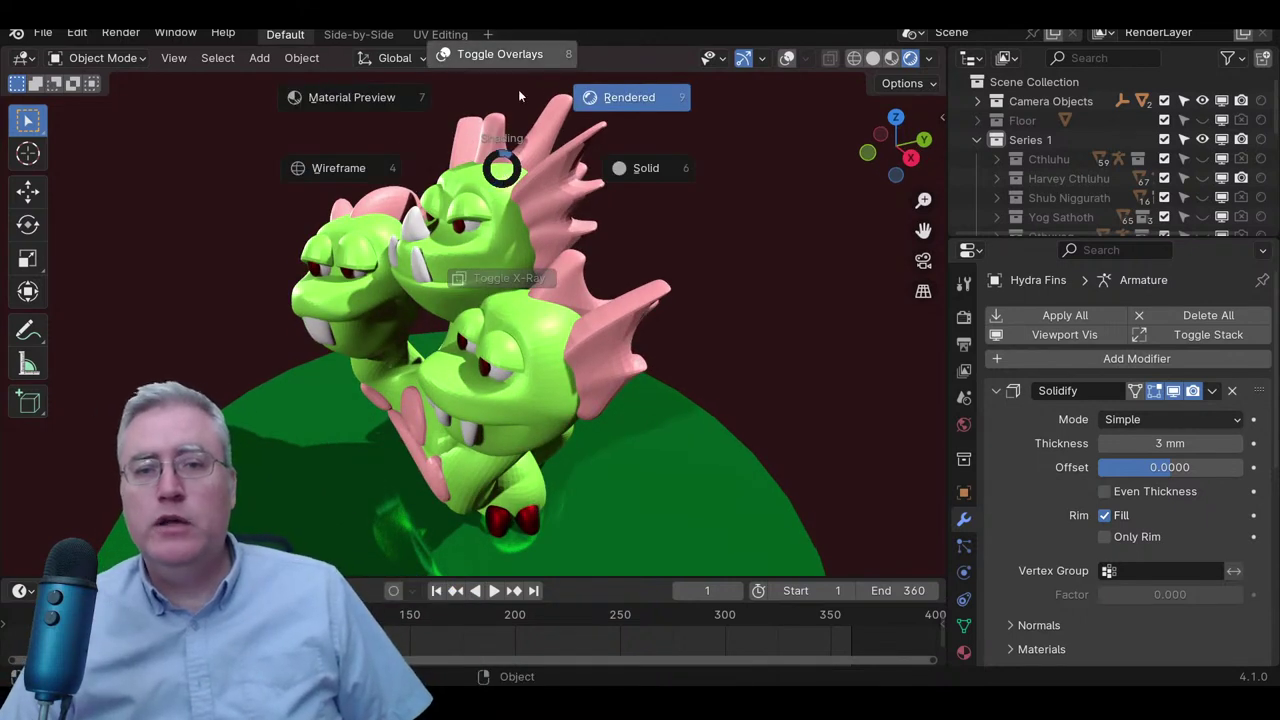
click(497, 72)
key(z)
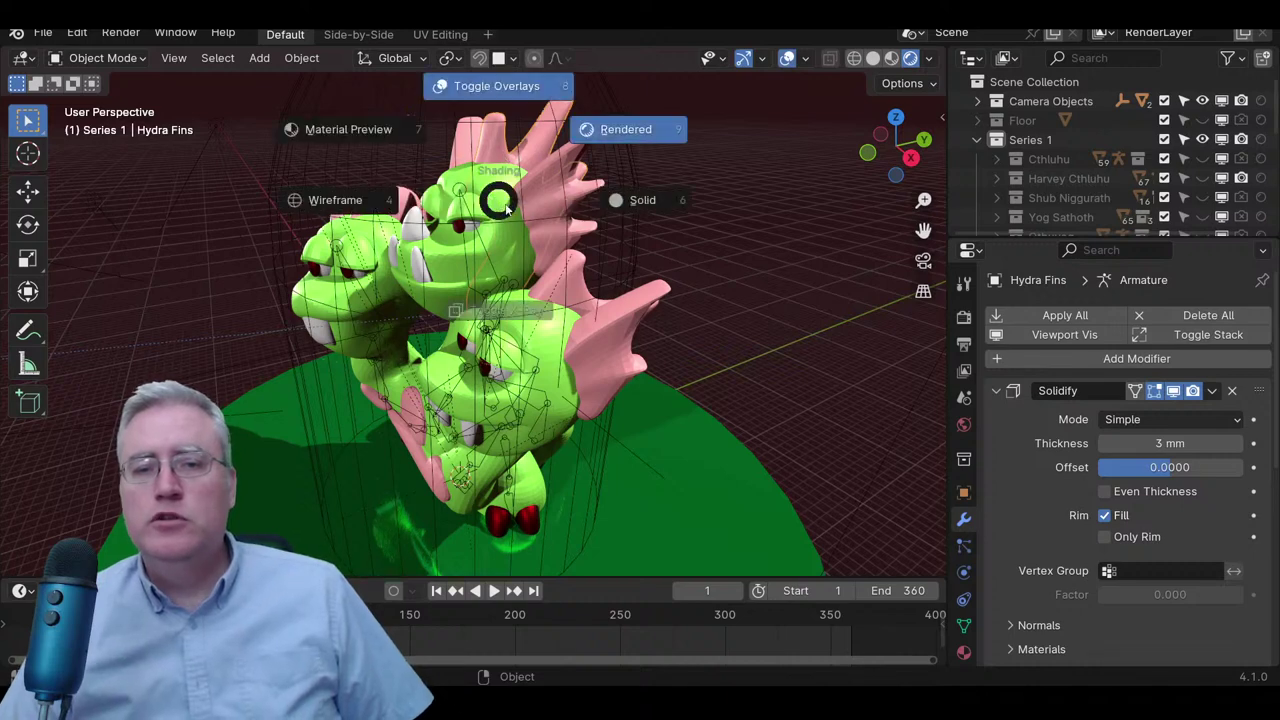
click(614, 210)
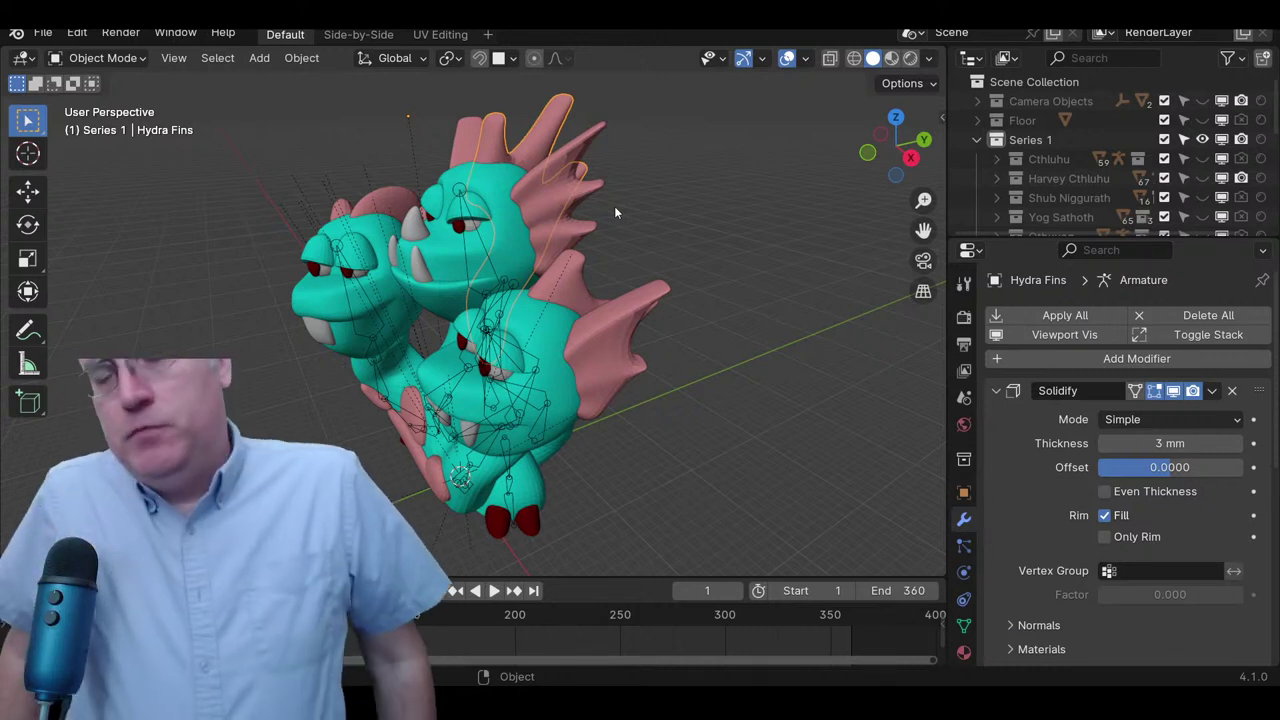
- Open Hydra Fins.L for editing in the right orthographic view with Wireframe shading
click(562, 265)
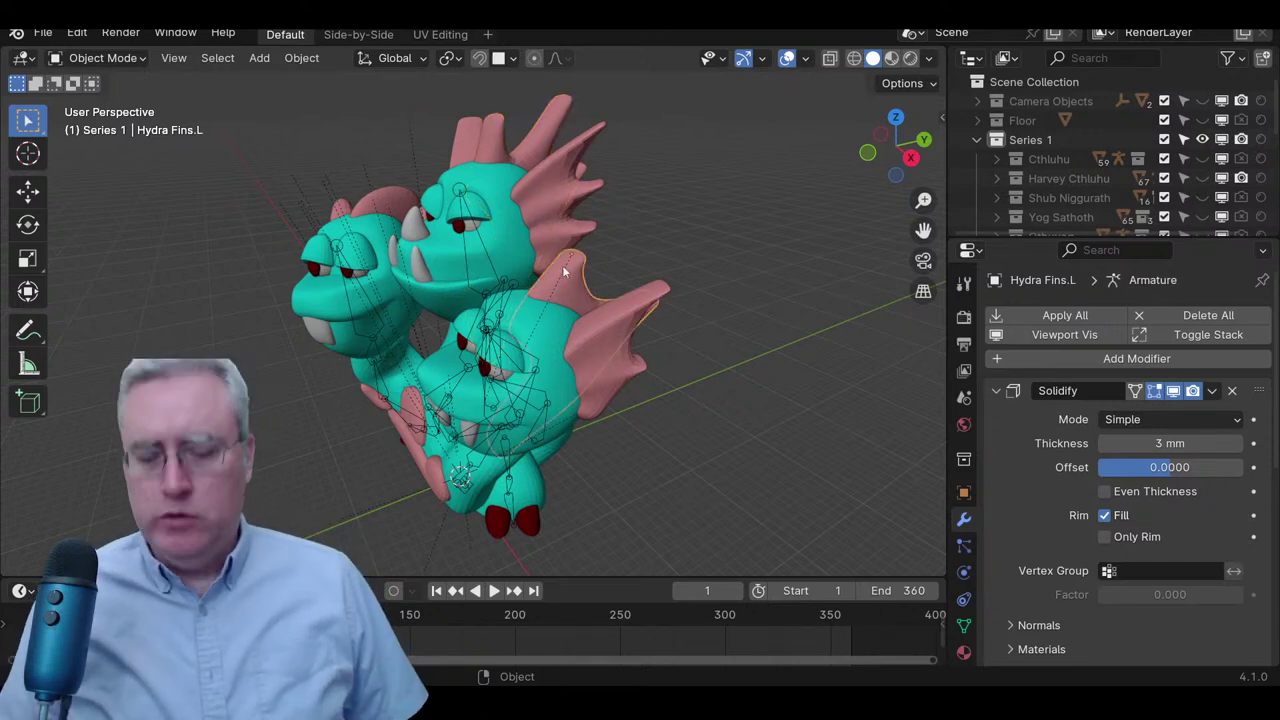
key(KP_3)
scroll(560, 265, up, 4)
key(z)
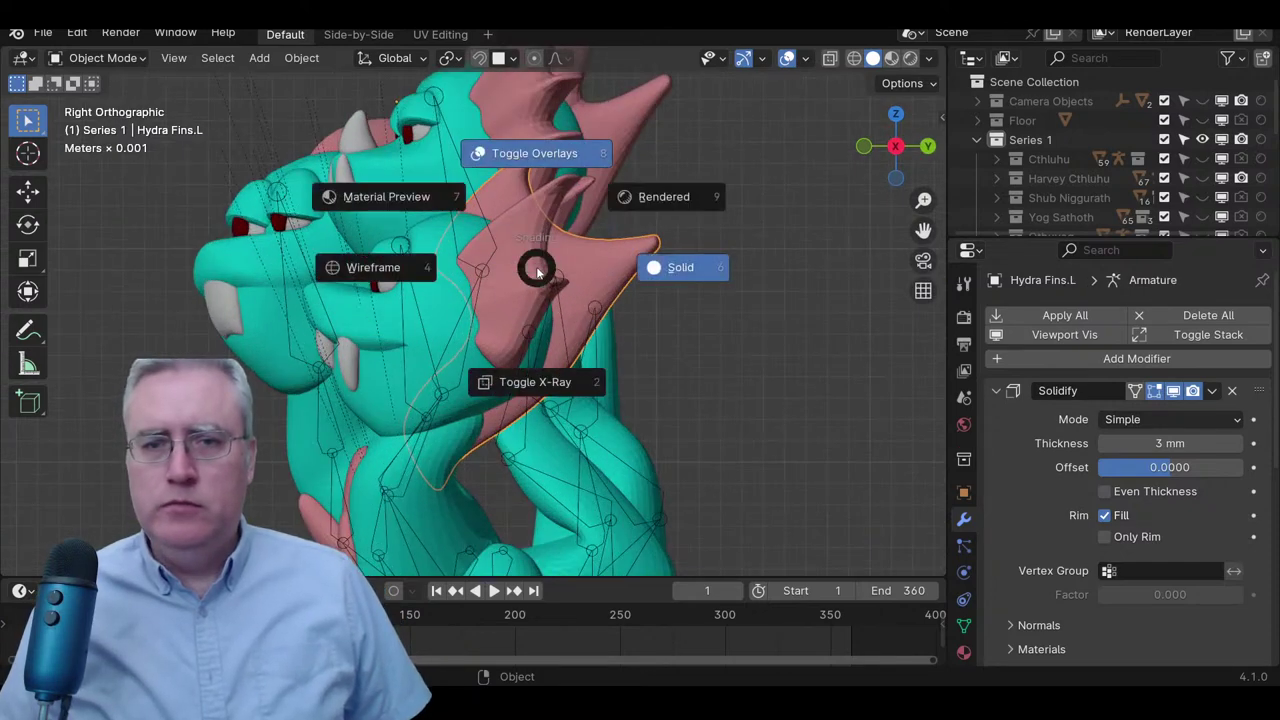
click(439, 277)
key(Tab)
key(z)
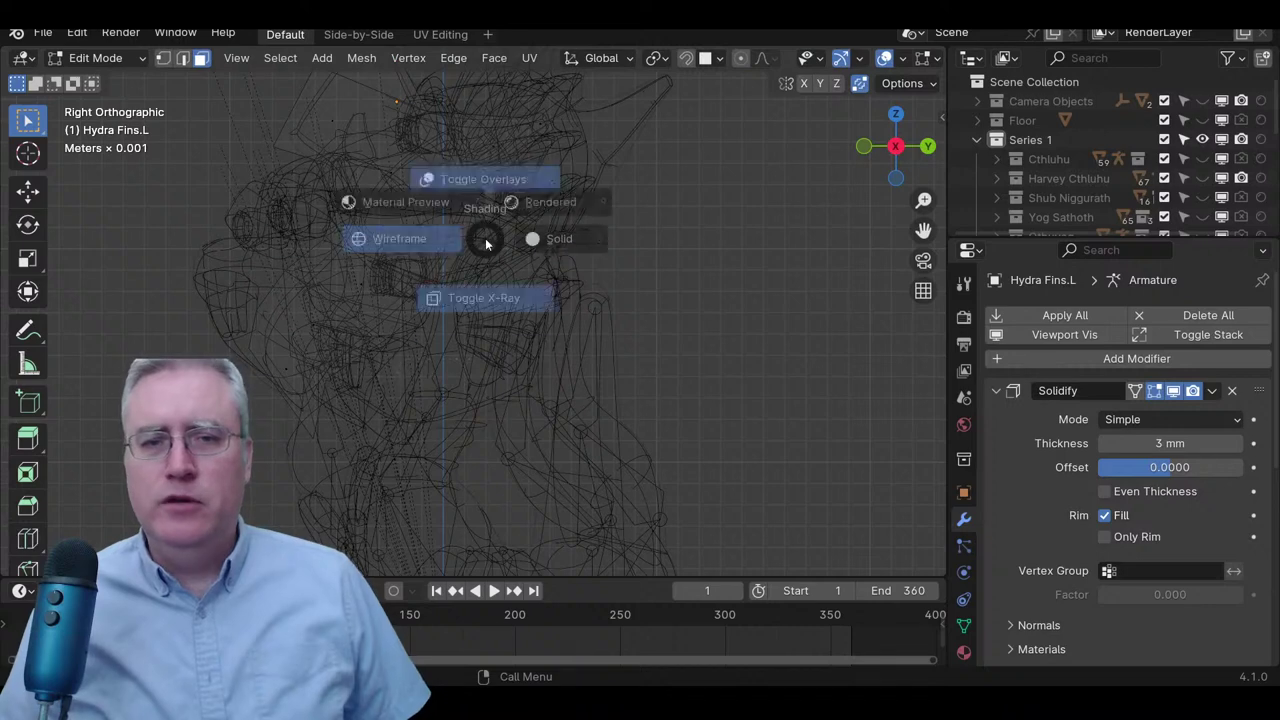
click(388, 156)
key(z)
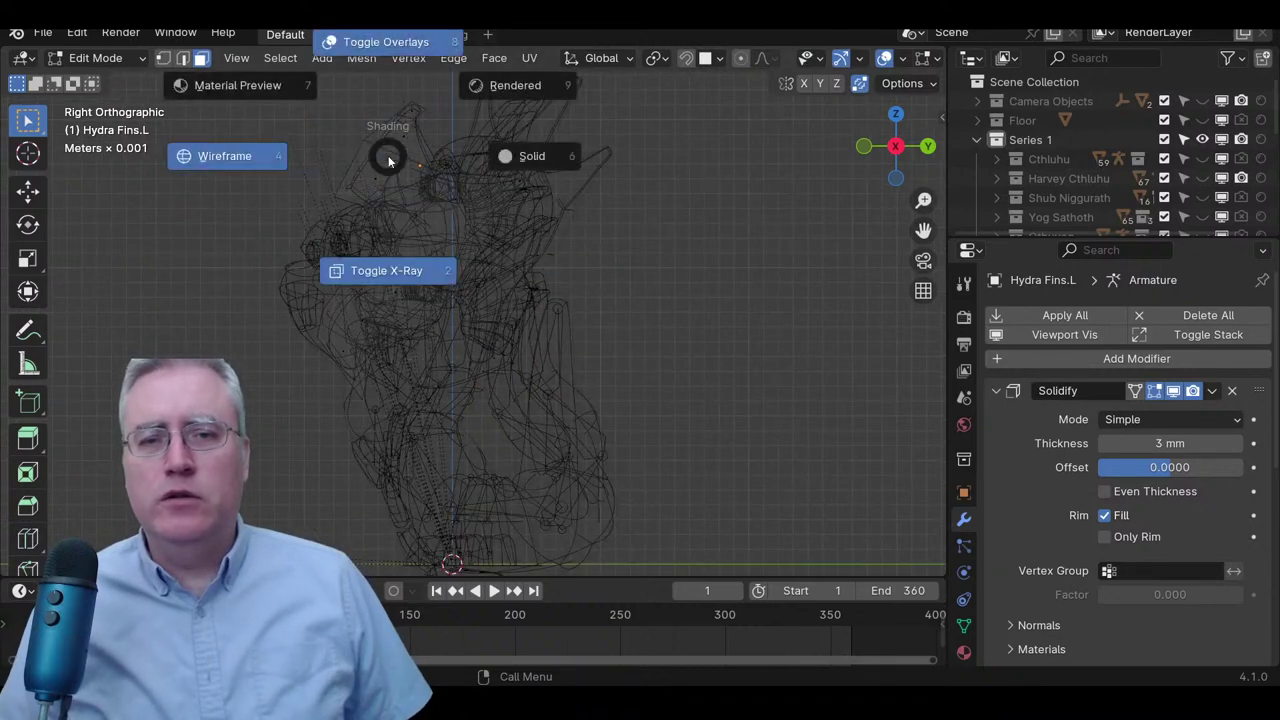
click(505, 163)
key(z)
click(314, 173)
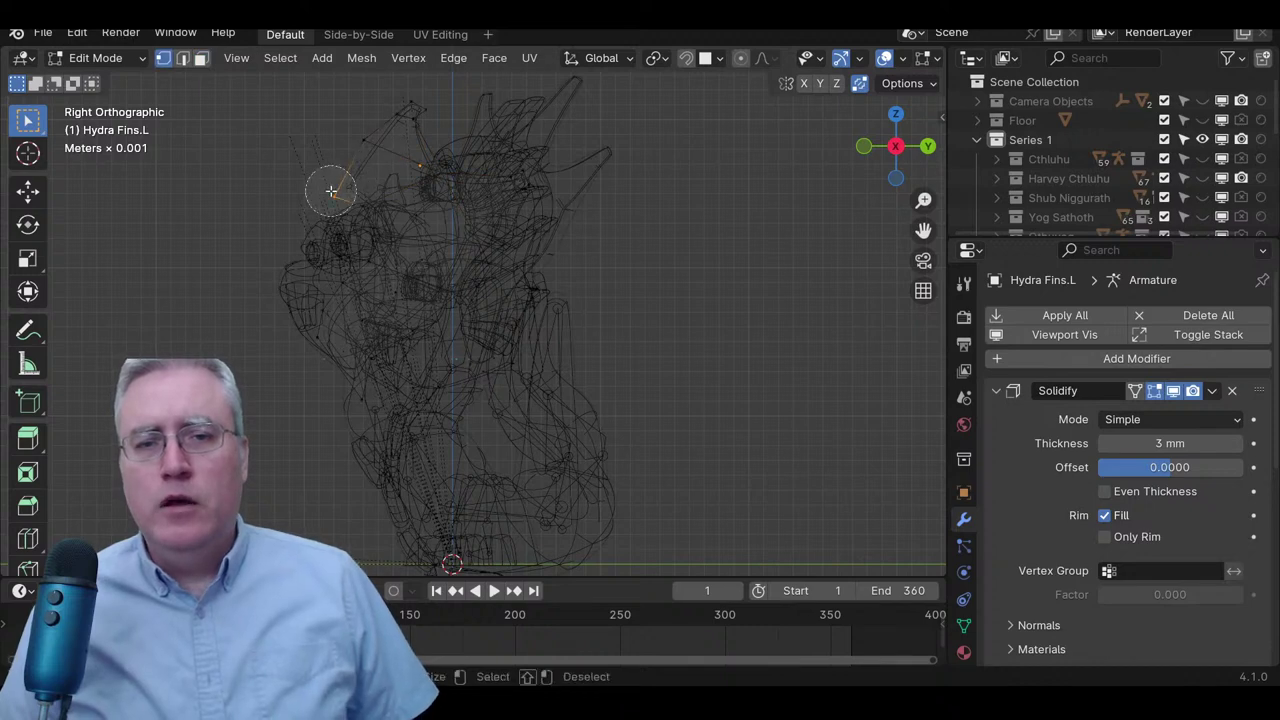
- Move the front upper vertices of Hydra Fins.L about -4 mm along global Y and return to Solid shading
drag(331, 190, 413, 97)
key(g)
key(y)
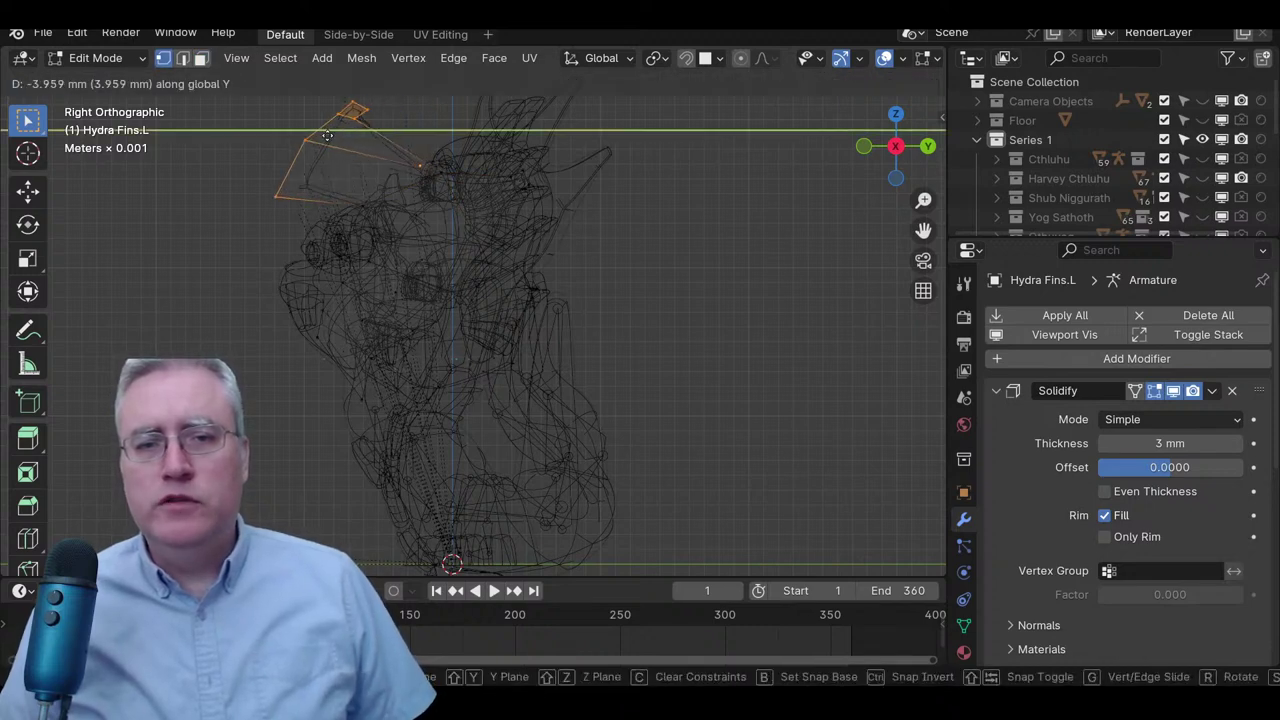
click(328, 130)
key(z)
click(440, 145)
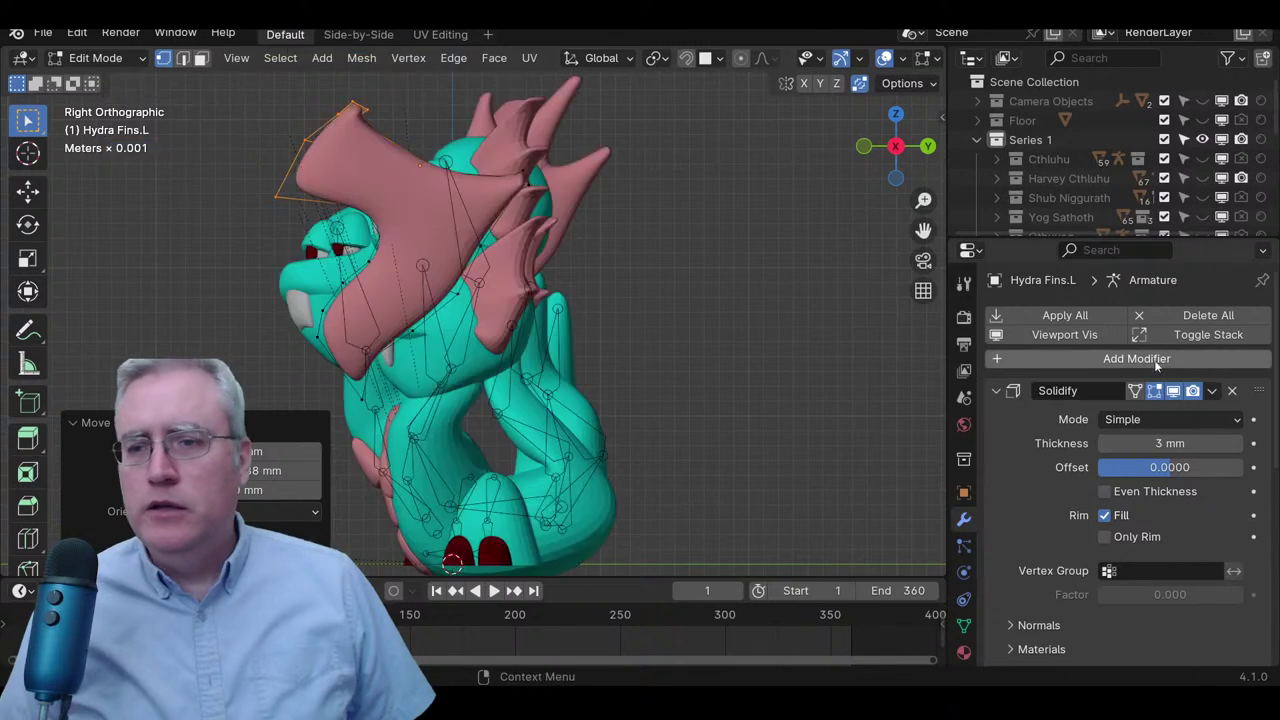
- Enable the Armature modifier's display in Edit Mode for Hydra Fins.L and shift the selected vertices back along global Y
click(1013, 394)
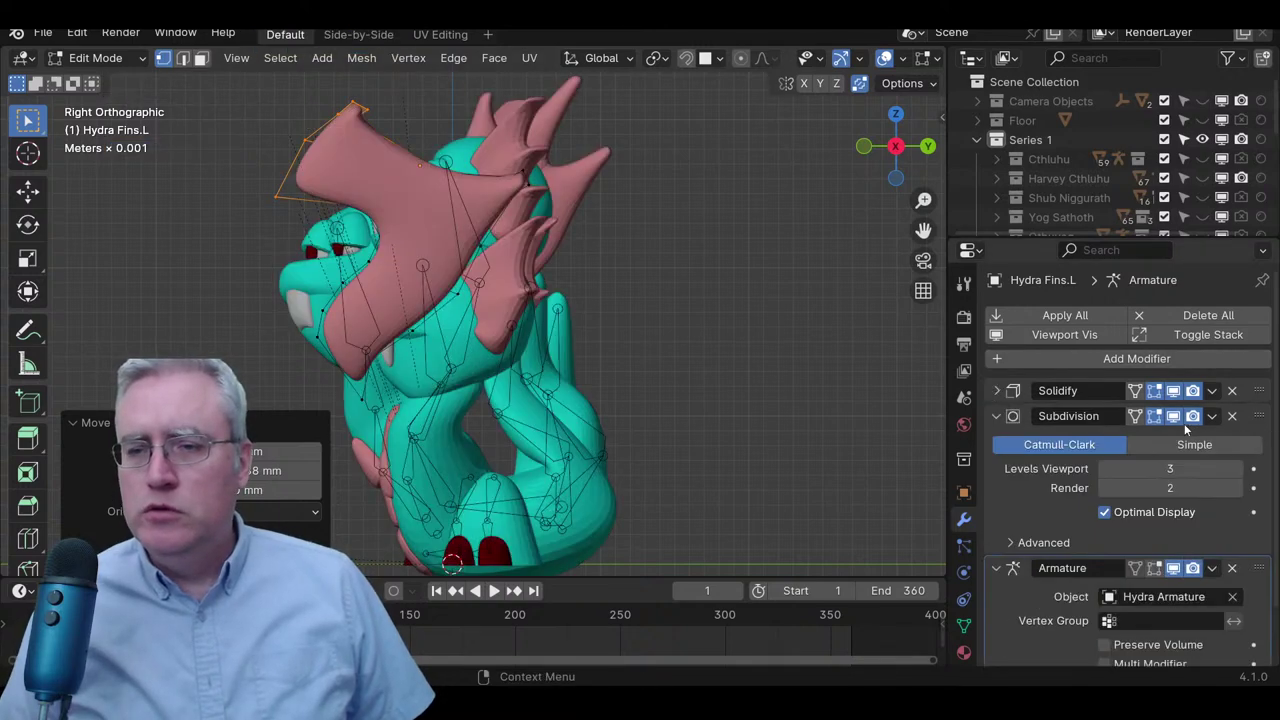
click(1155, 568)
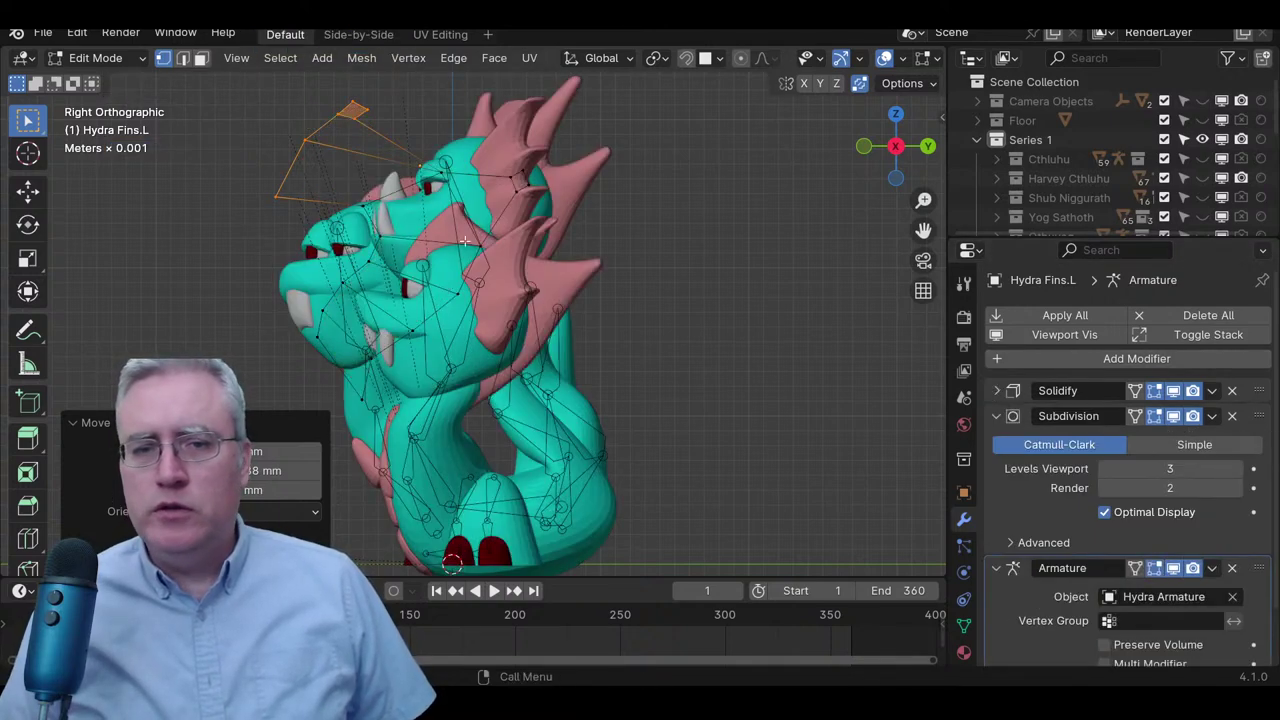
middle_drag(316, 221, 458, 300)
key(g)
key(y)
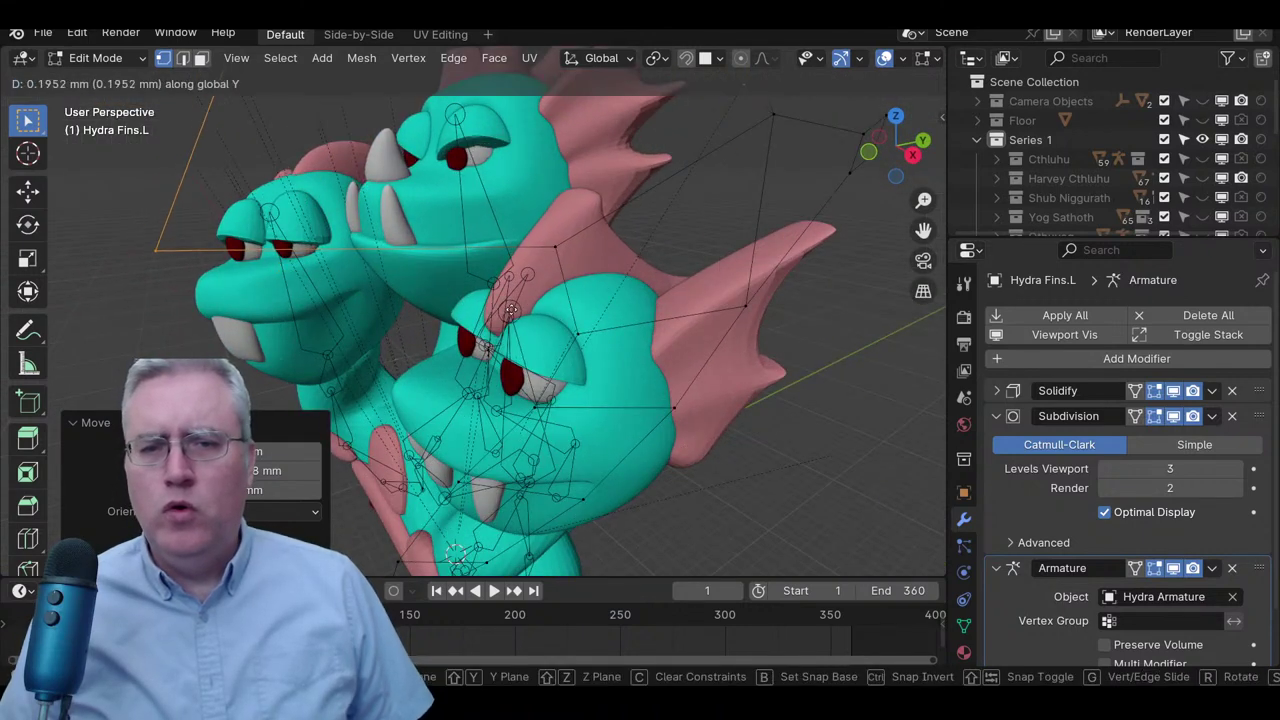
click(648, 289)
scroll(624, 296, down, 3)
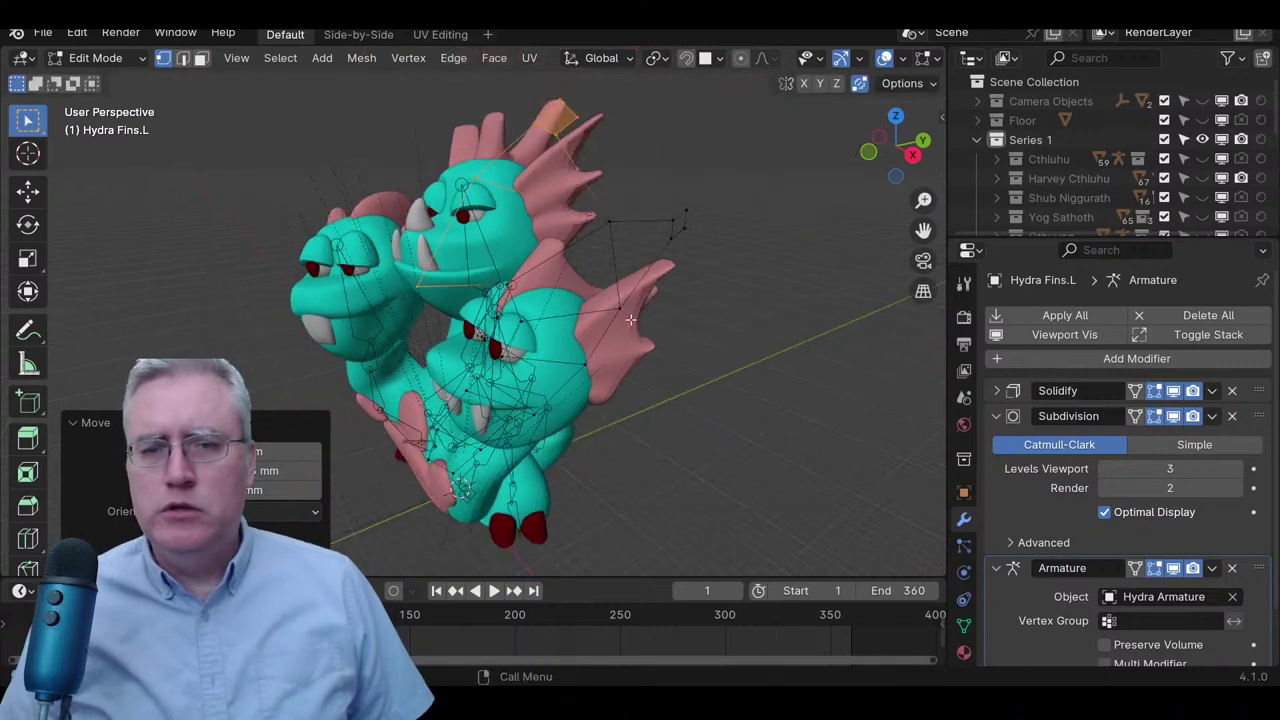
middle_drag(632, 320, 660, 338)
key(Tab)
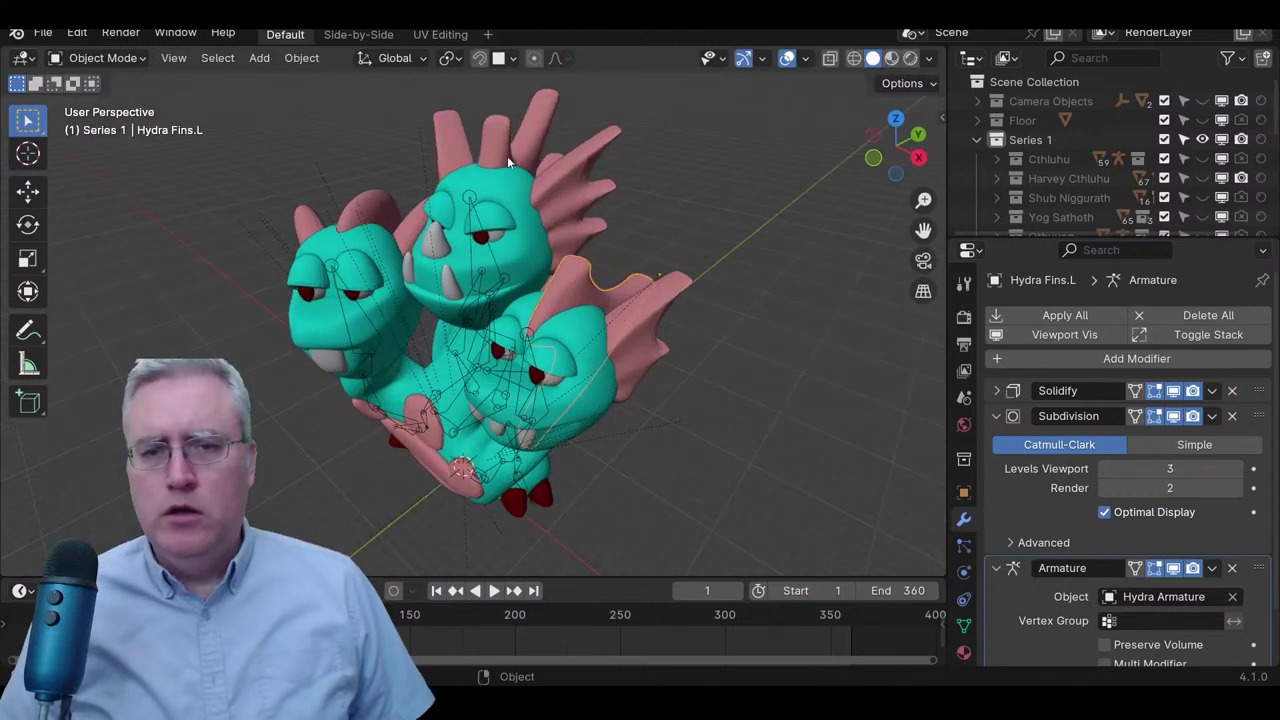
- Open Hydra Fins for editing in the right orthographic view and select its front upper vertices through Wireframe shading
click(508, 143)
key(Tab)
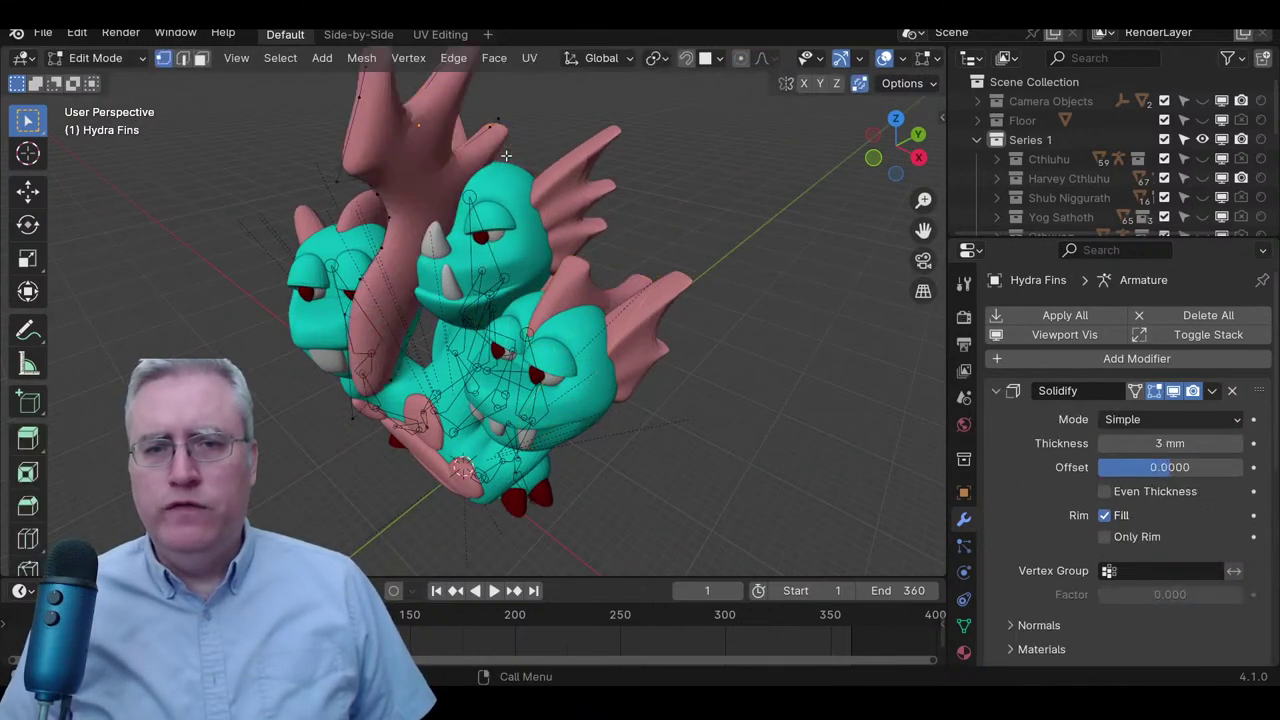
key(KP_3)
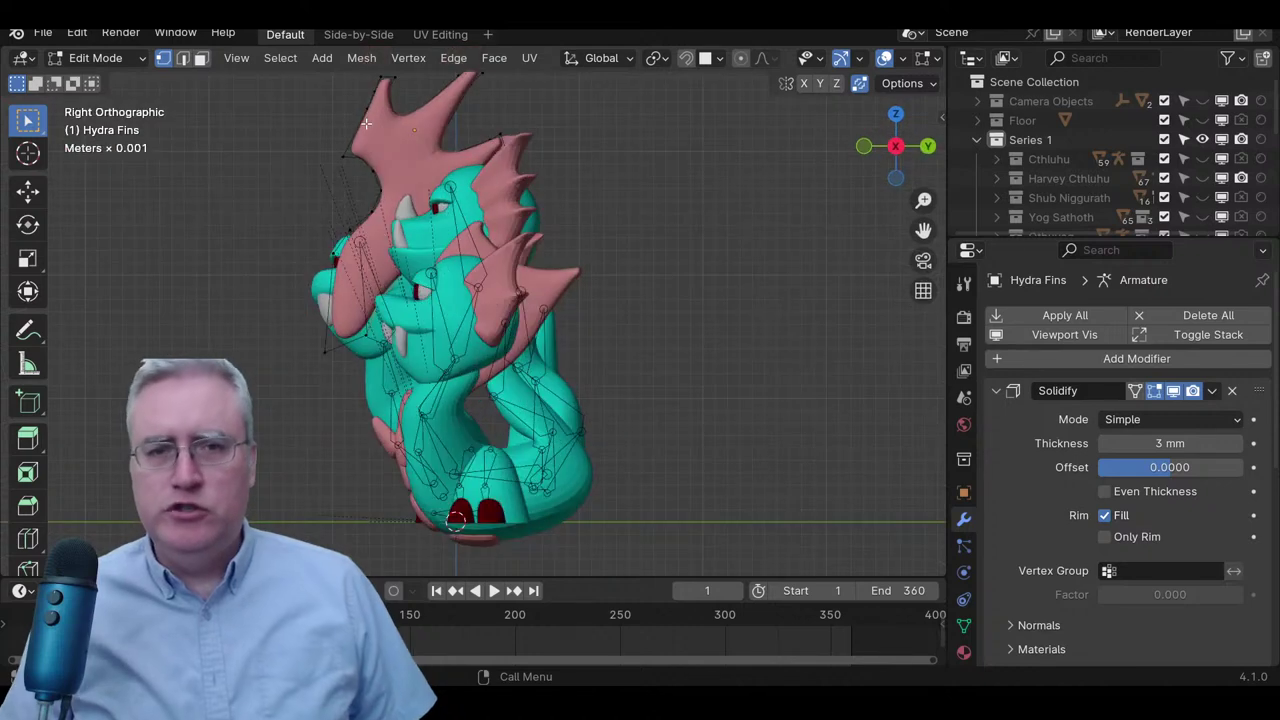
key(z)
click(324, 129)
key(c)
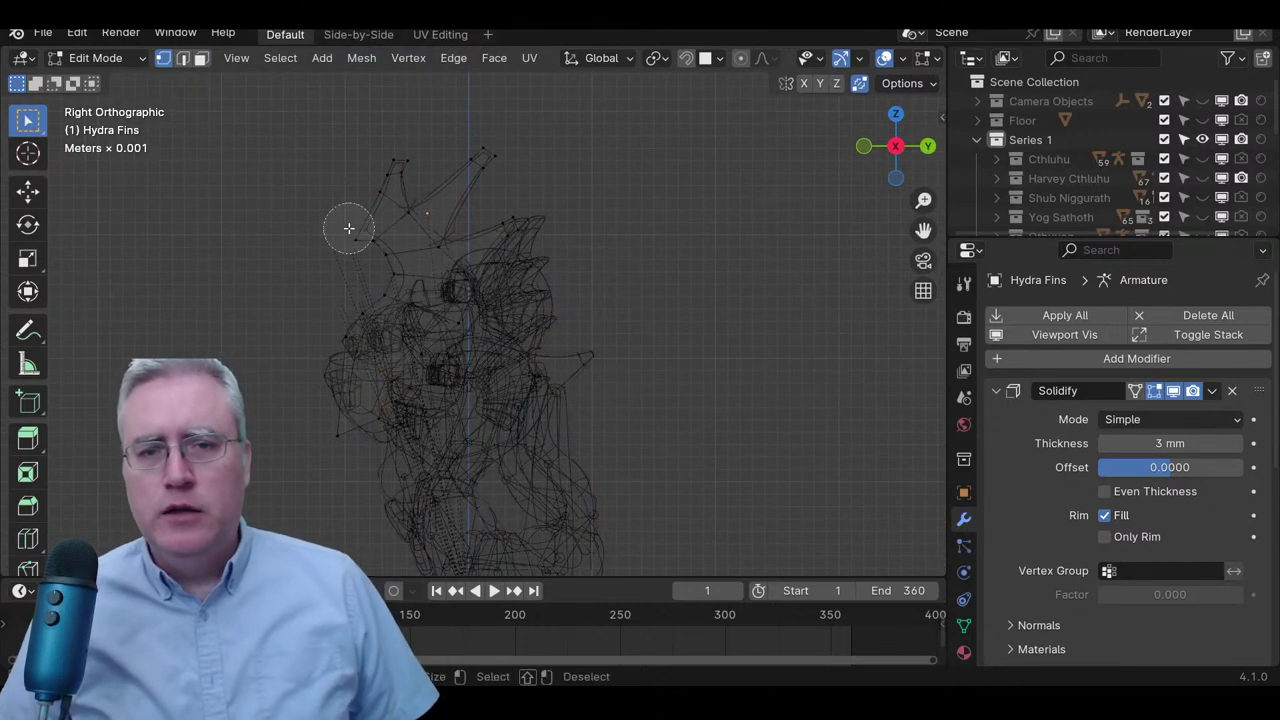
drag(346, 235, 394, 143)
key(z)
click(547, 212)
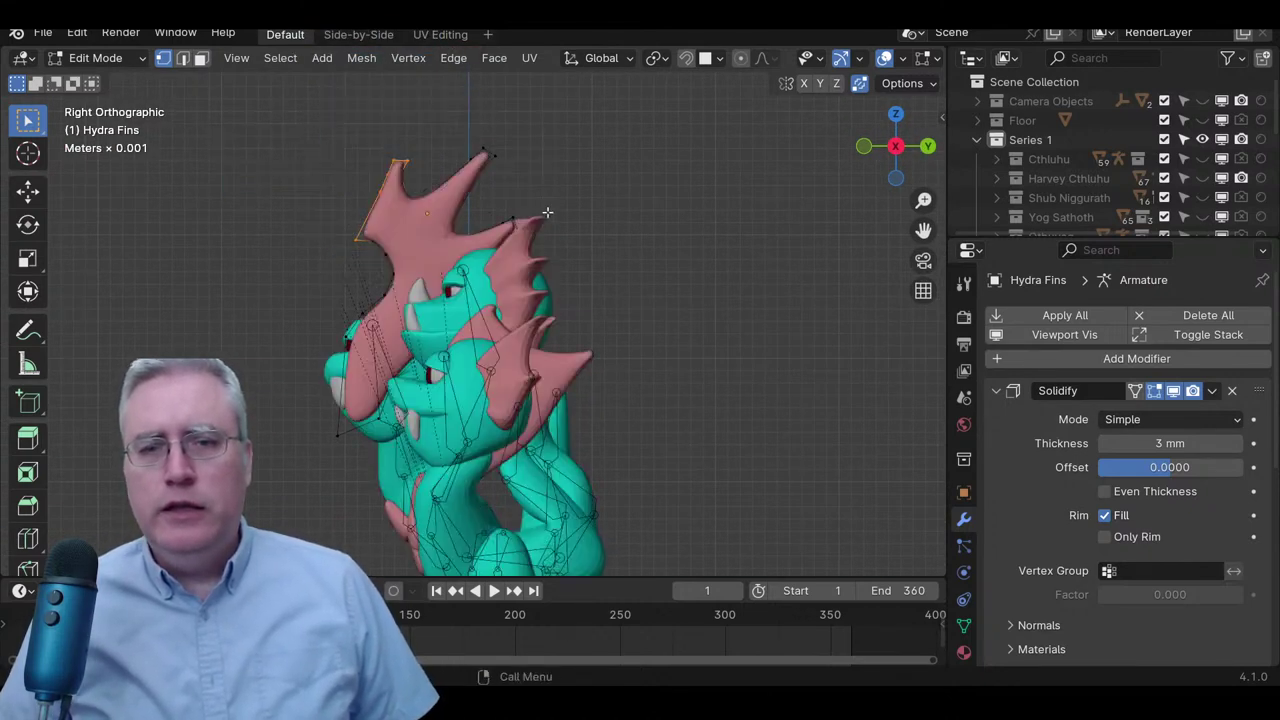
- Move the selected front vertices of Hydra Fins forward along negative global Y in Solid shading
middle_drag(492, 286, 385, 230)
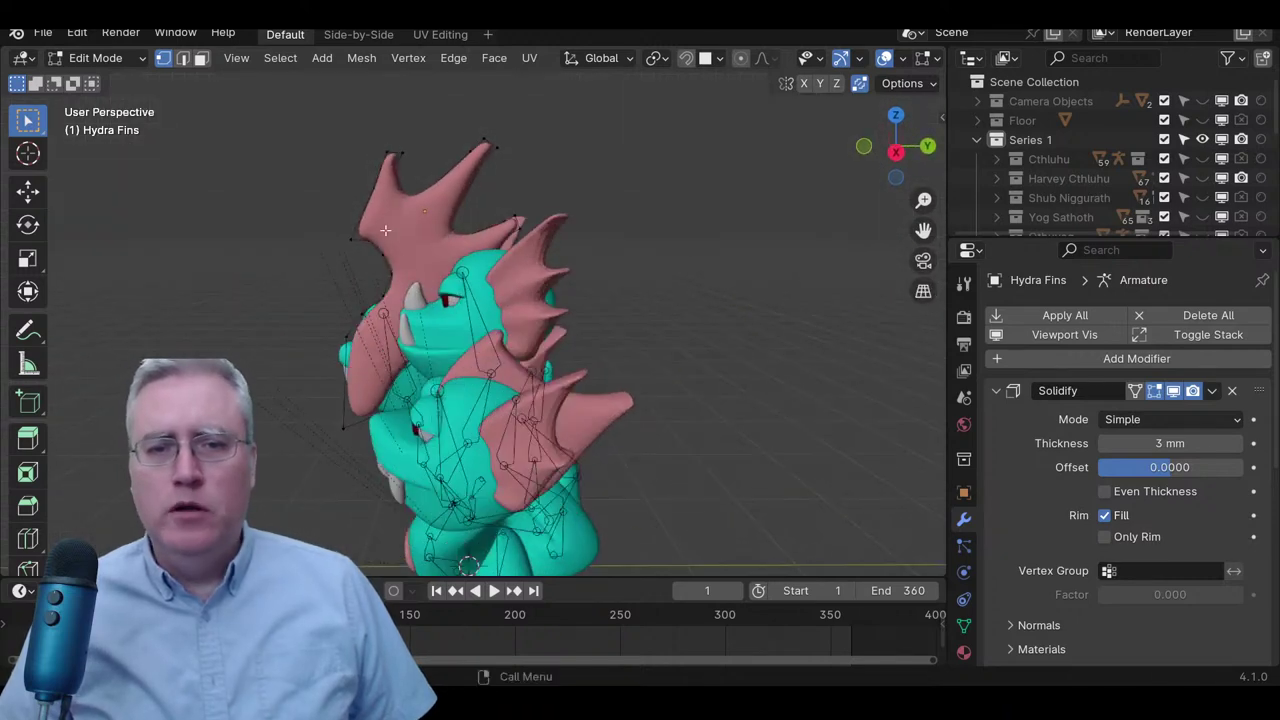
key(KP_3)
key(z)
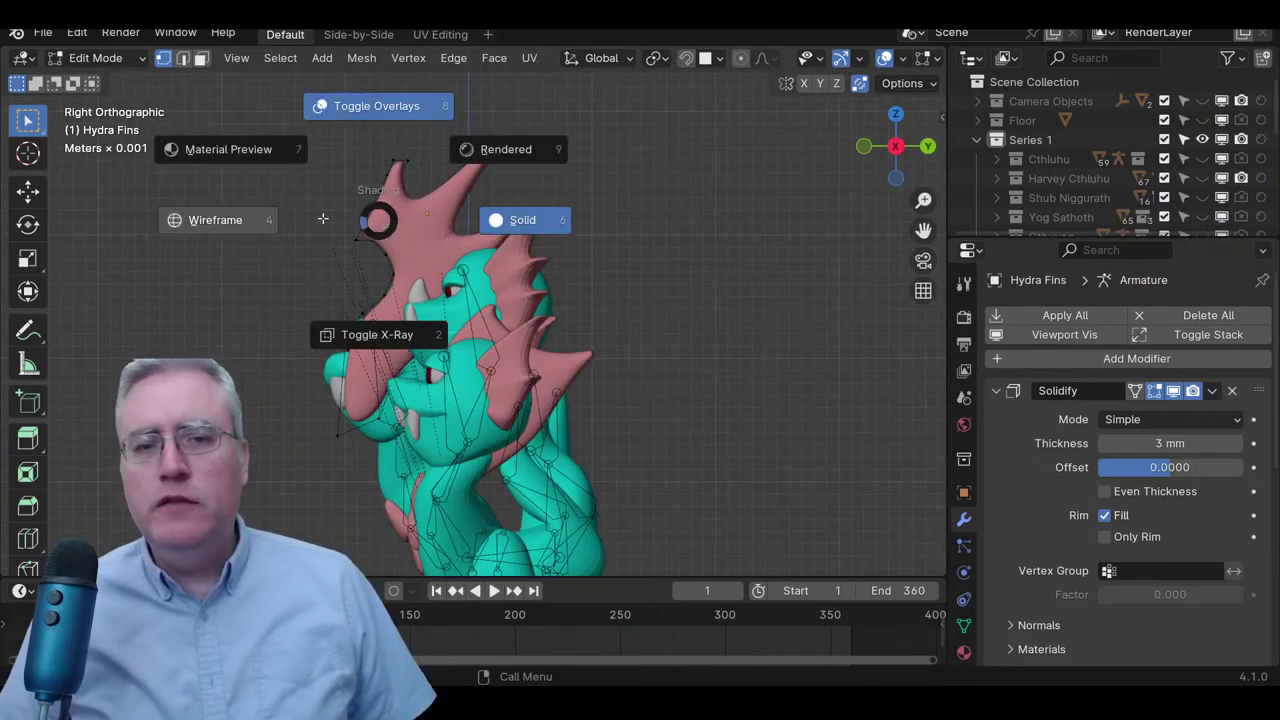
click(323, 219)
key(z)
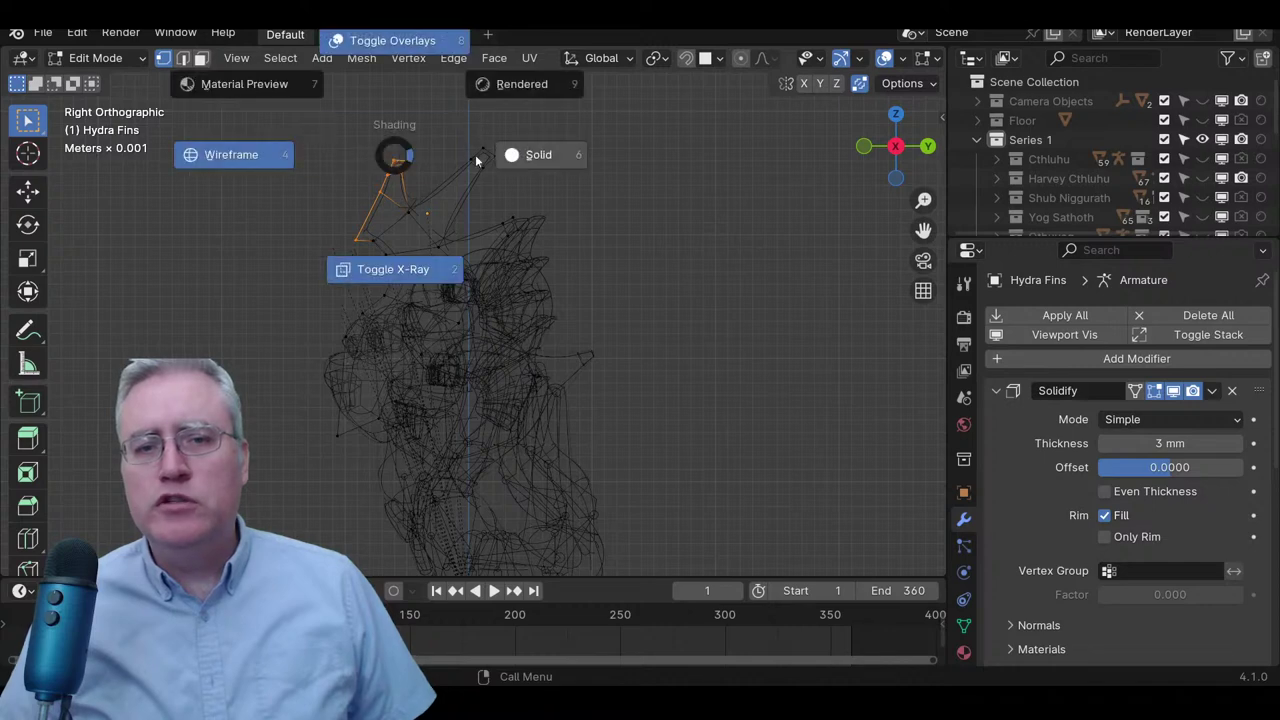
click(422, 168)
key(g)
key(y)
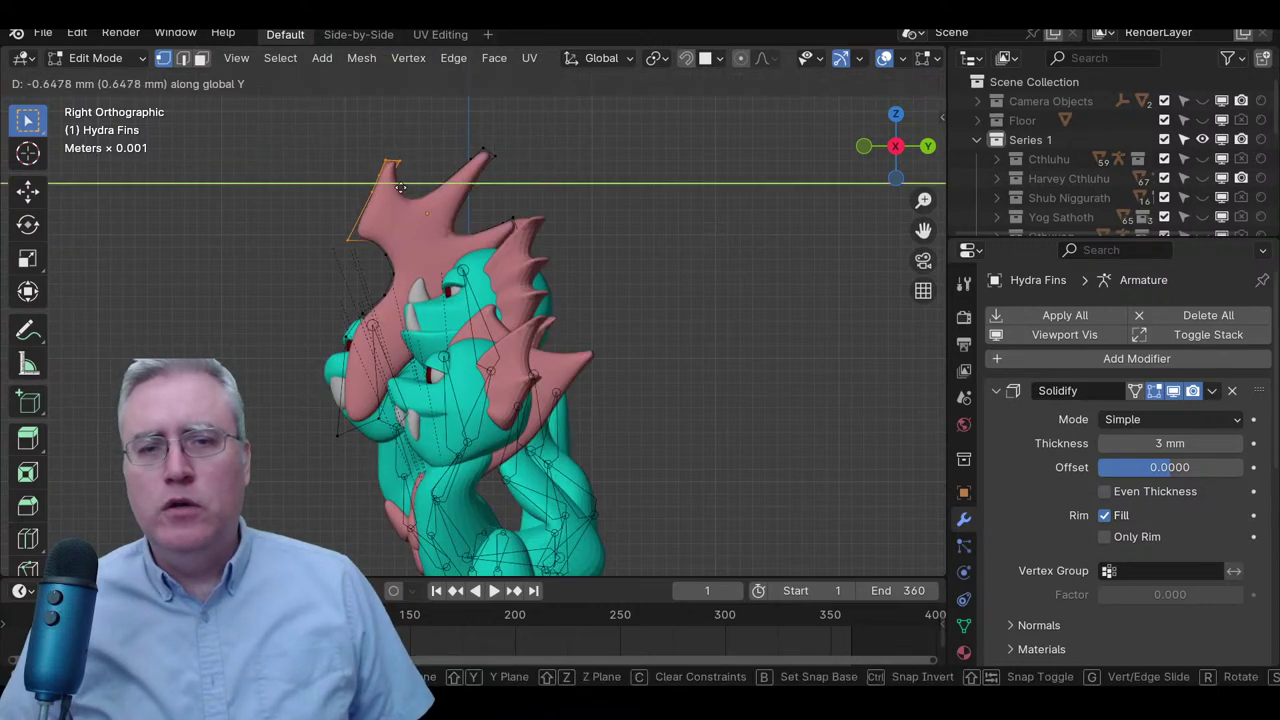
click(380, 190)
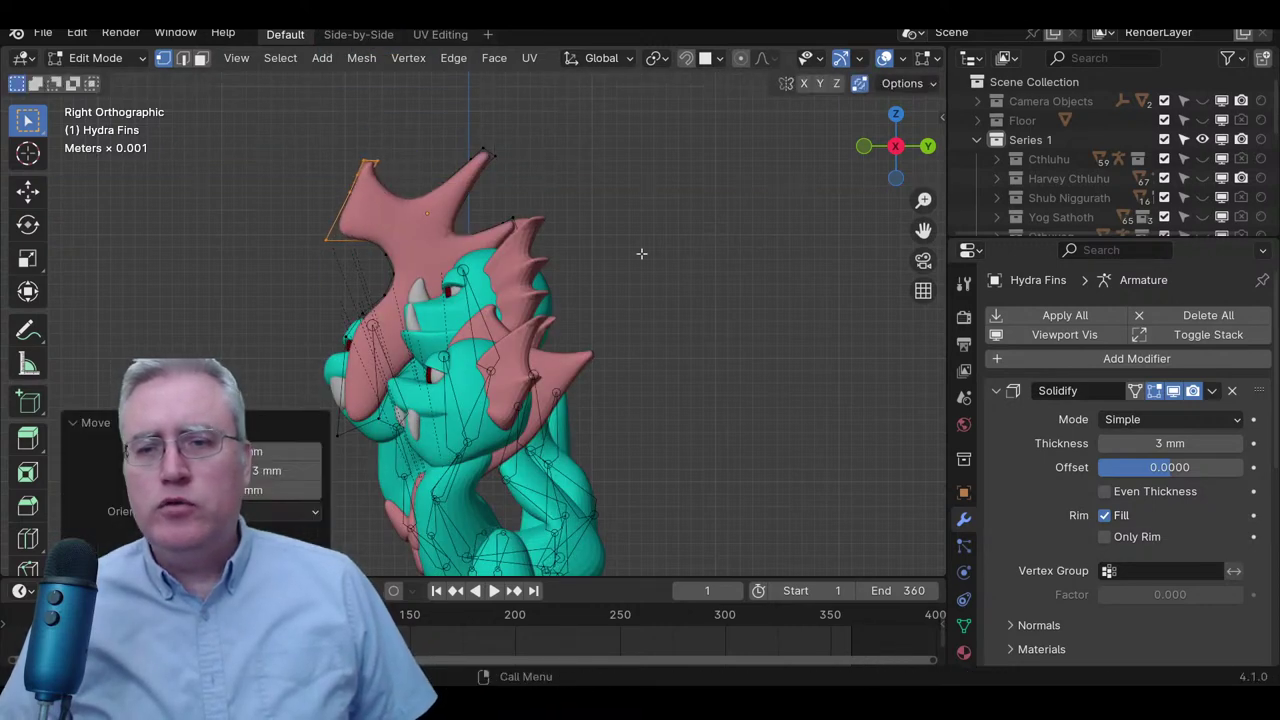
- Enable the Armature modifier's display in Edit Mode for Hydra Fins and shift the front vertices back along global Y
click(996, 390)
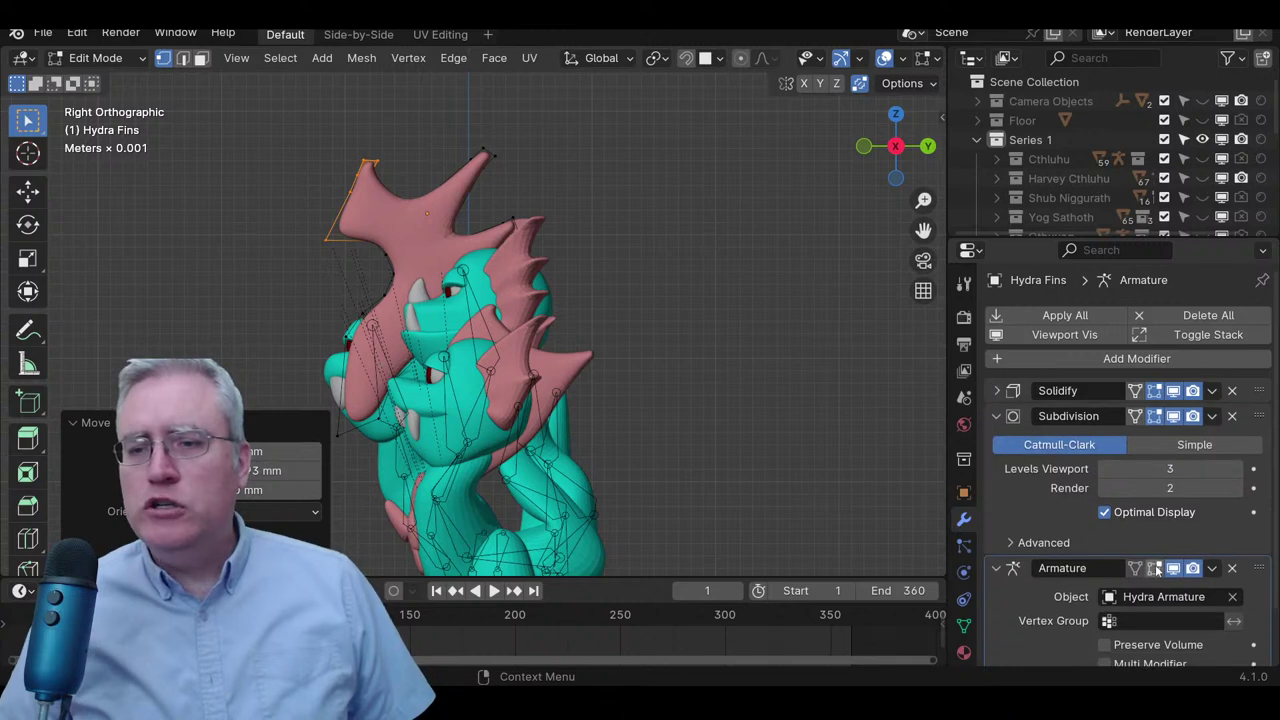
click(1154, 568)
middle_drag(476, 200, 506, 280)
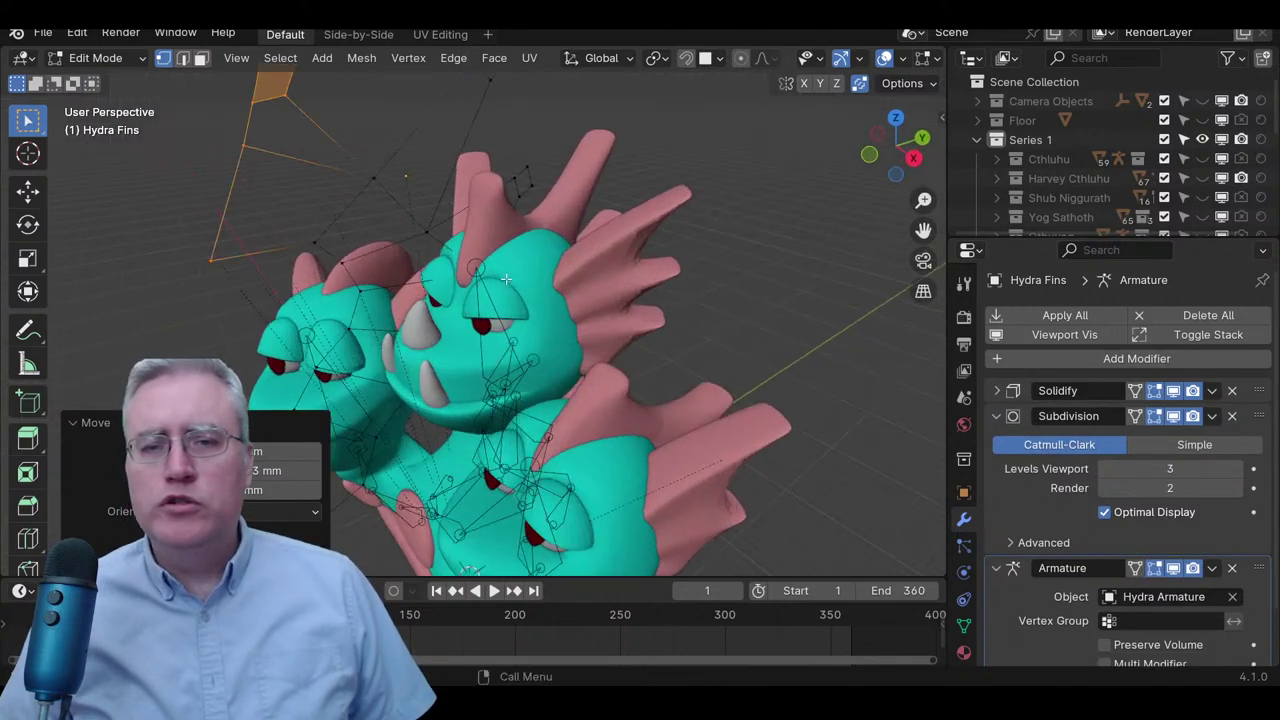
key(g)
key(y)
click(512, 261)
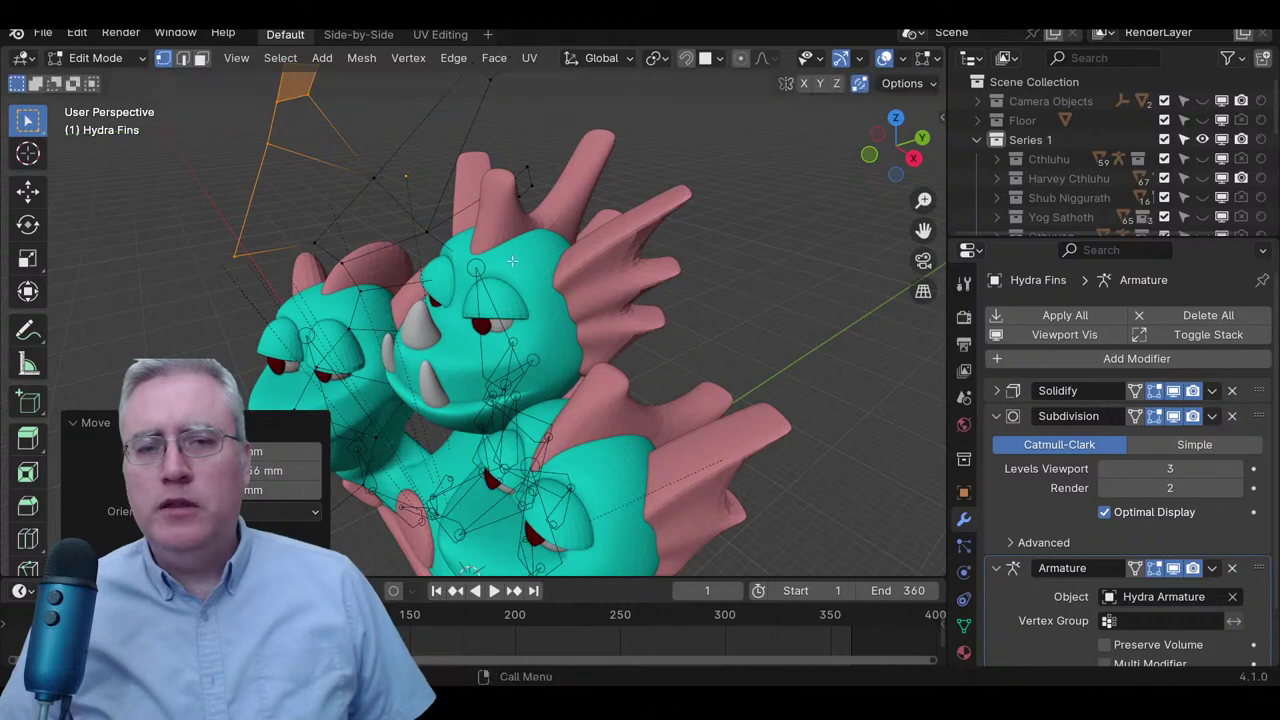
- Move the notch vertex between the front and rear spikes of Hydra Fins forward along global Y and raise it along global Z
key(g)
key(y)
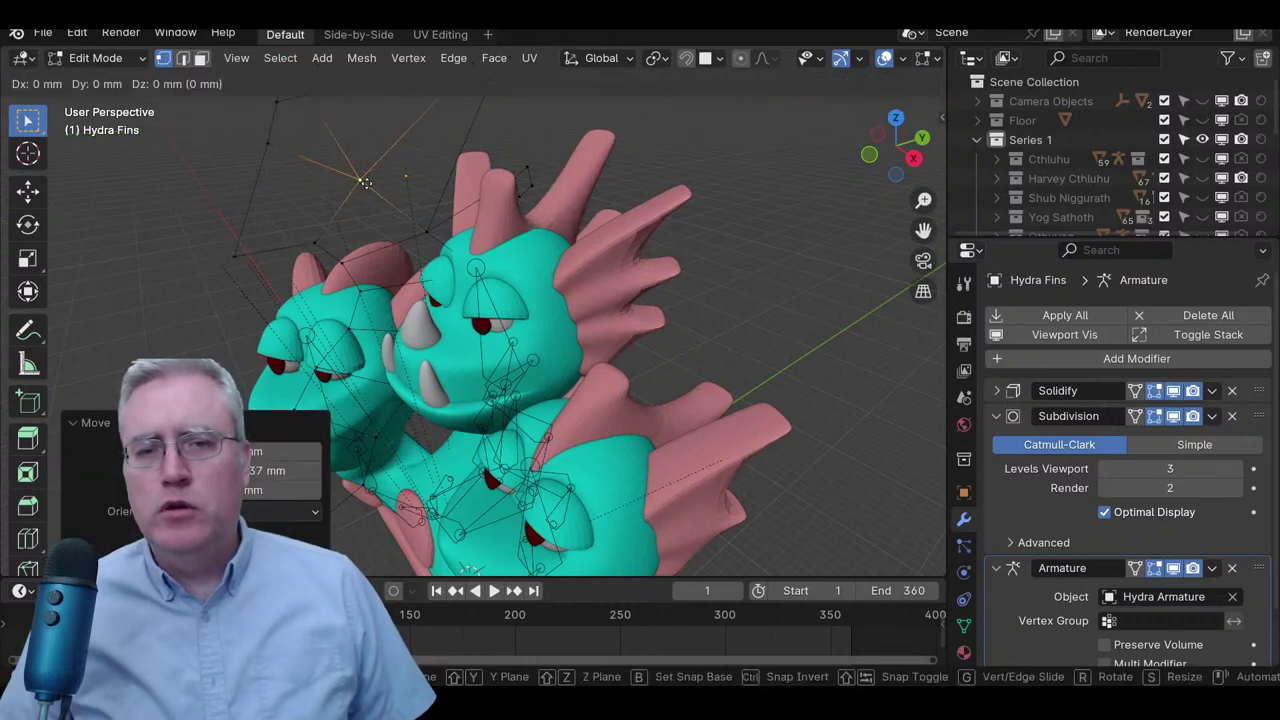
key(z)
click(369, 136)
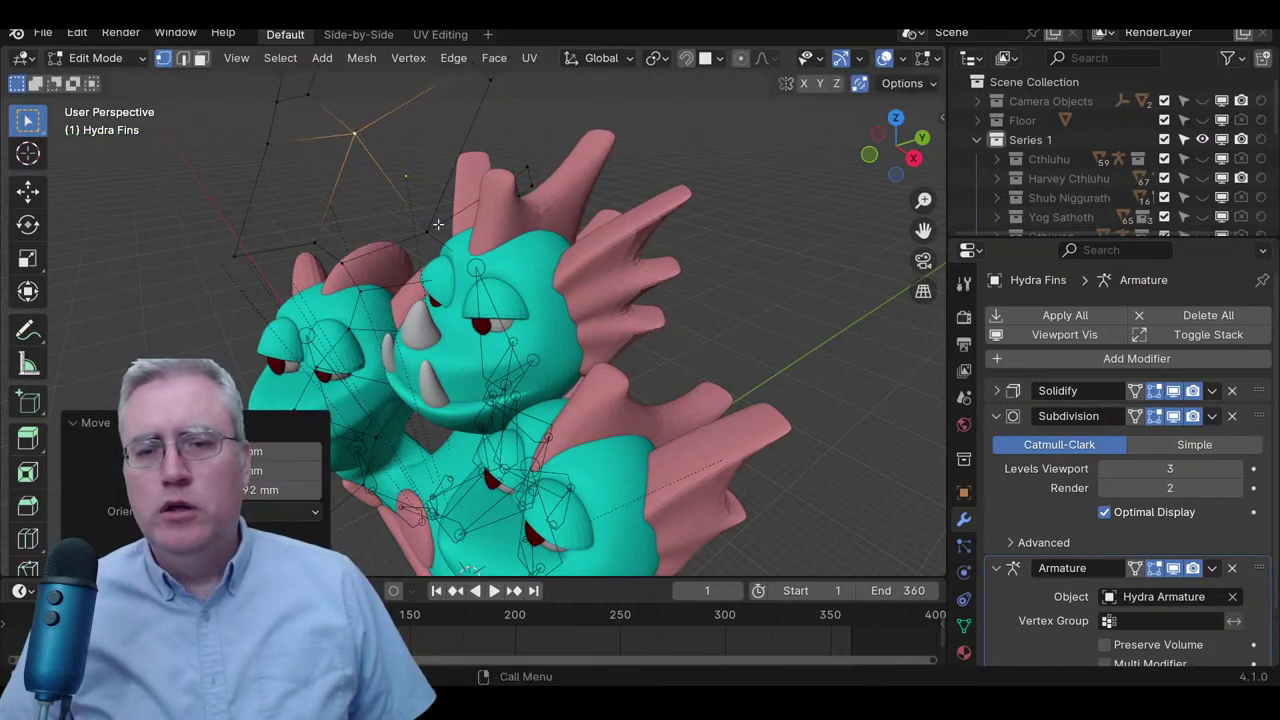
- Circle-select the front spike's vertices together with the notch vertex on Hydra Fins and move them along global Y
mouse_move(556, 226)
middle_down()
mouse_move(465, 225)
mouse_move(640, 203)
mouse_move(343, 177)
middle_up()
key(c)
key(Escape)
mouse_move(343, 177)
mouse_down()
mouse_move(328, 239)
mouse_move(381, 189)
mouse_move(351, 241)
mouse_up()
key(c)
scroll(419, 239, up, 2)
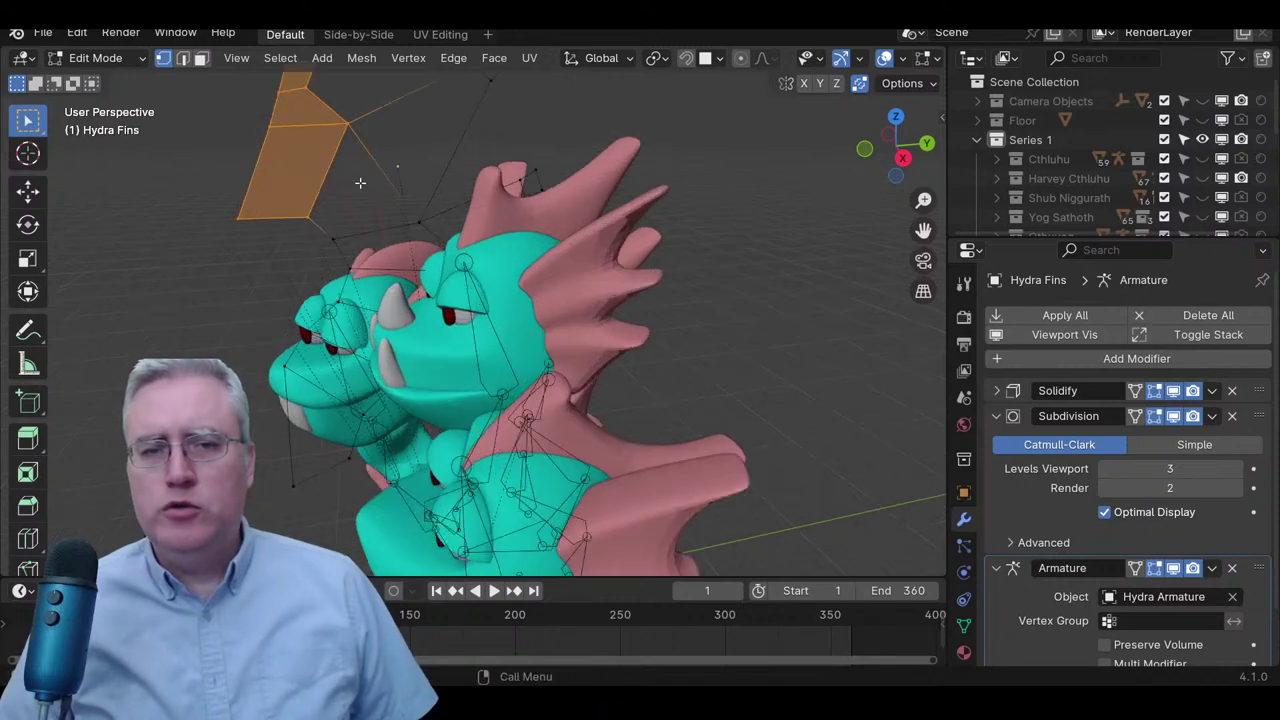
key(Escape)
middle_drag(295, 210, 388, 327)
key(g)
key(y)
click(396, 228)
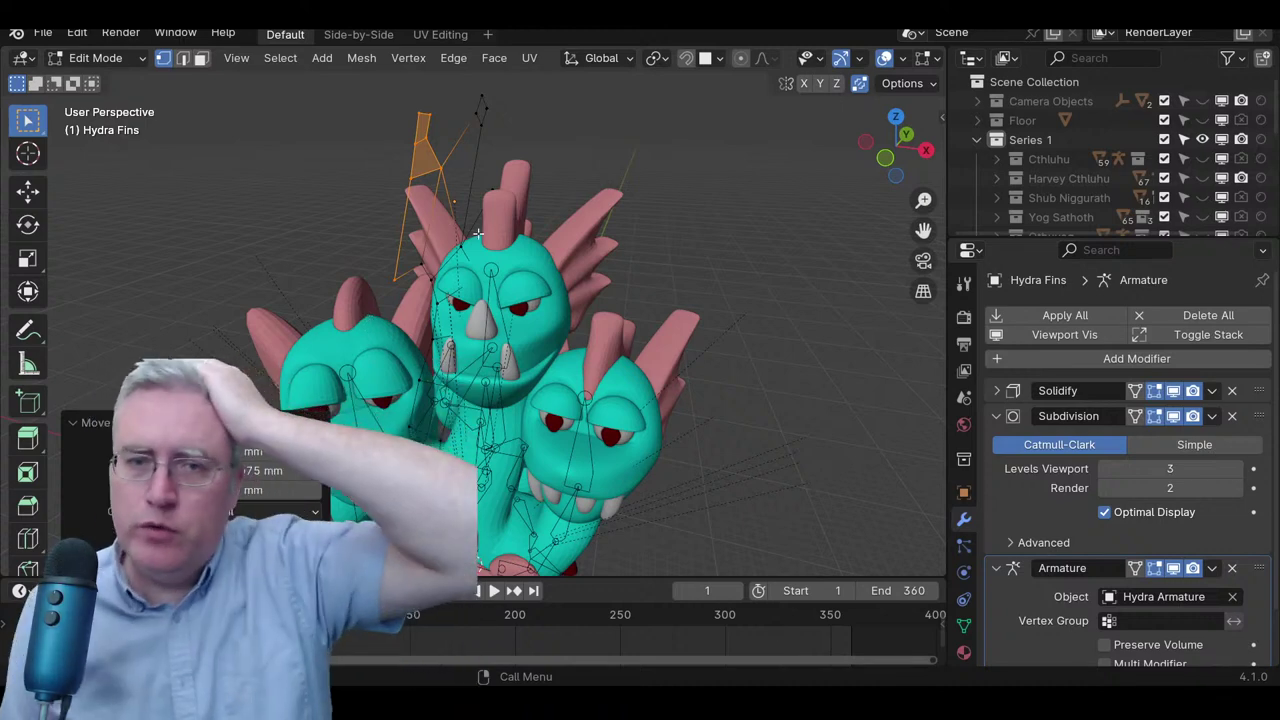
- Check the middle head from the front and shift the selected crest vertices forward along negative global Y
middle_drag(370, 316, 490, 317)
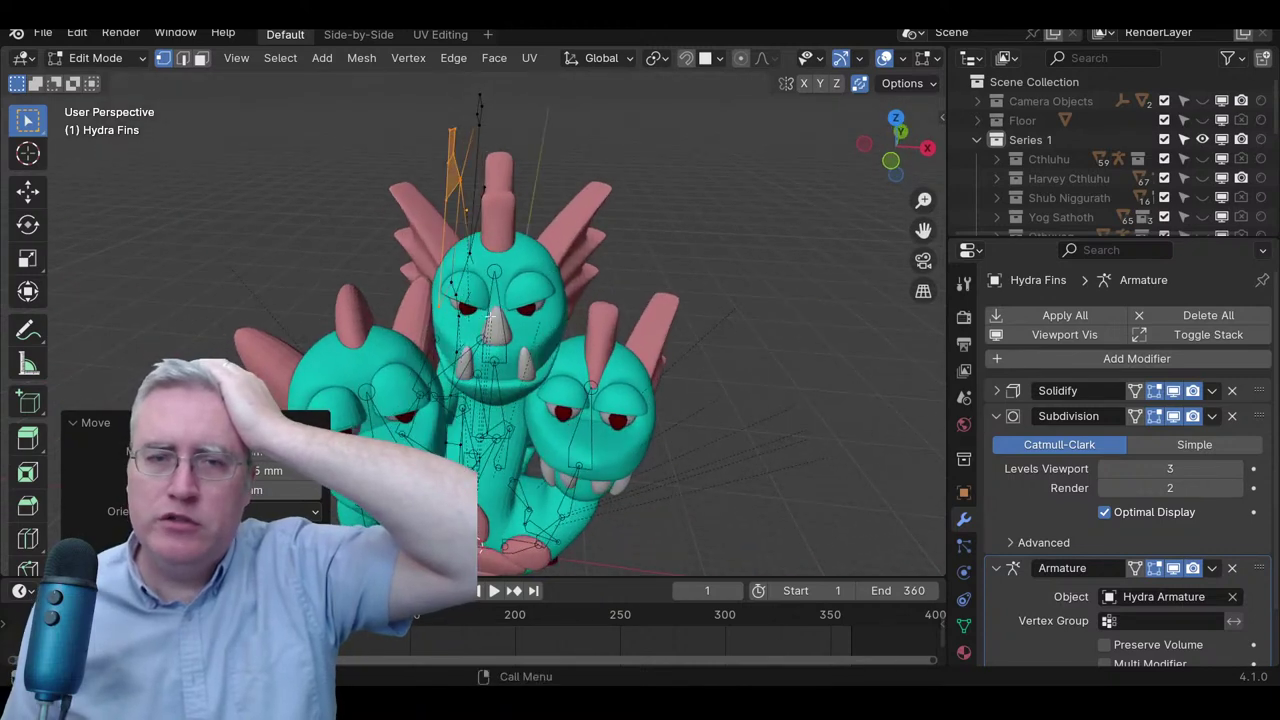
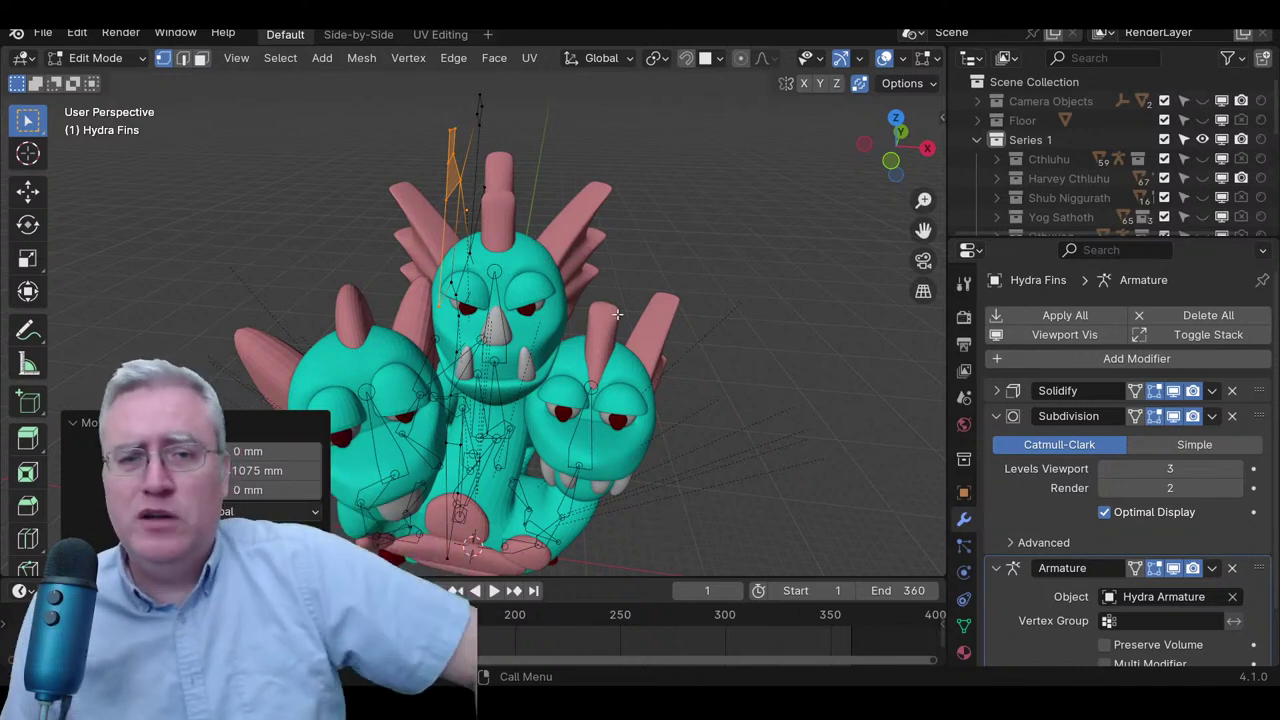
middle_drag(603, 256, 443, 240)
key(g)
key(y)
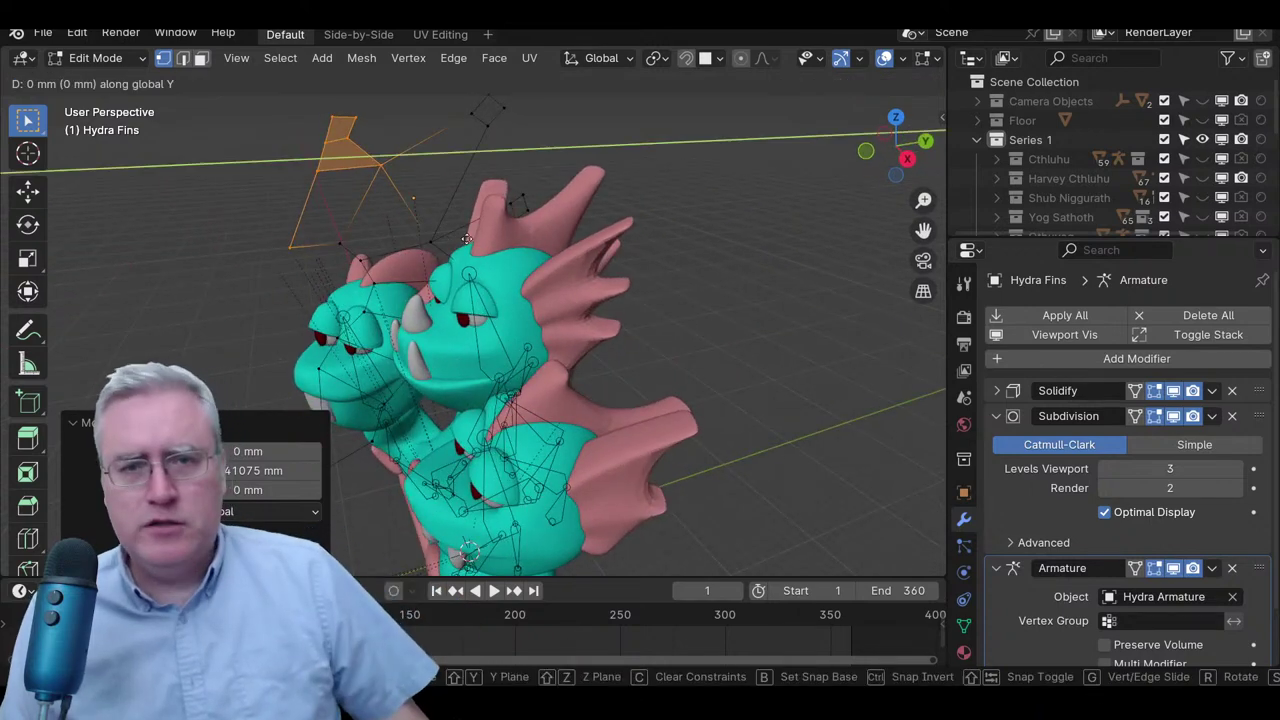
click(448, 247)
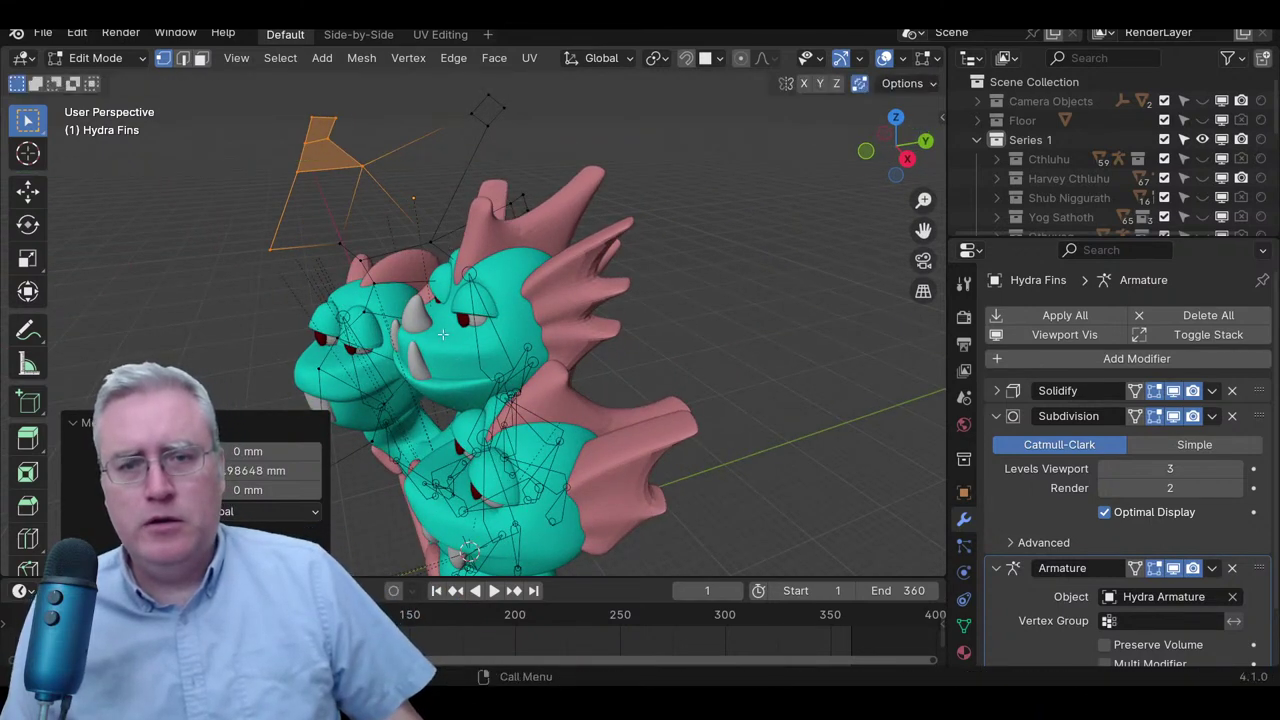
- Switch to editing Hydra Fins.L and move its selected front vertices about 0.98 mm along global Y
scroll(443, 334, down, 2)
key(Tab)
click(538, 378)
key(Tab)
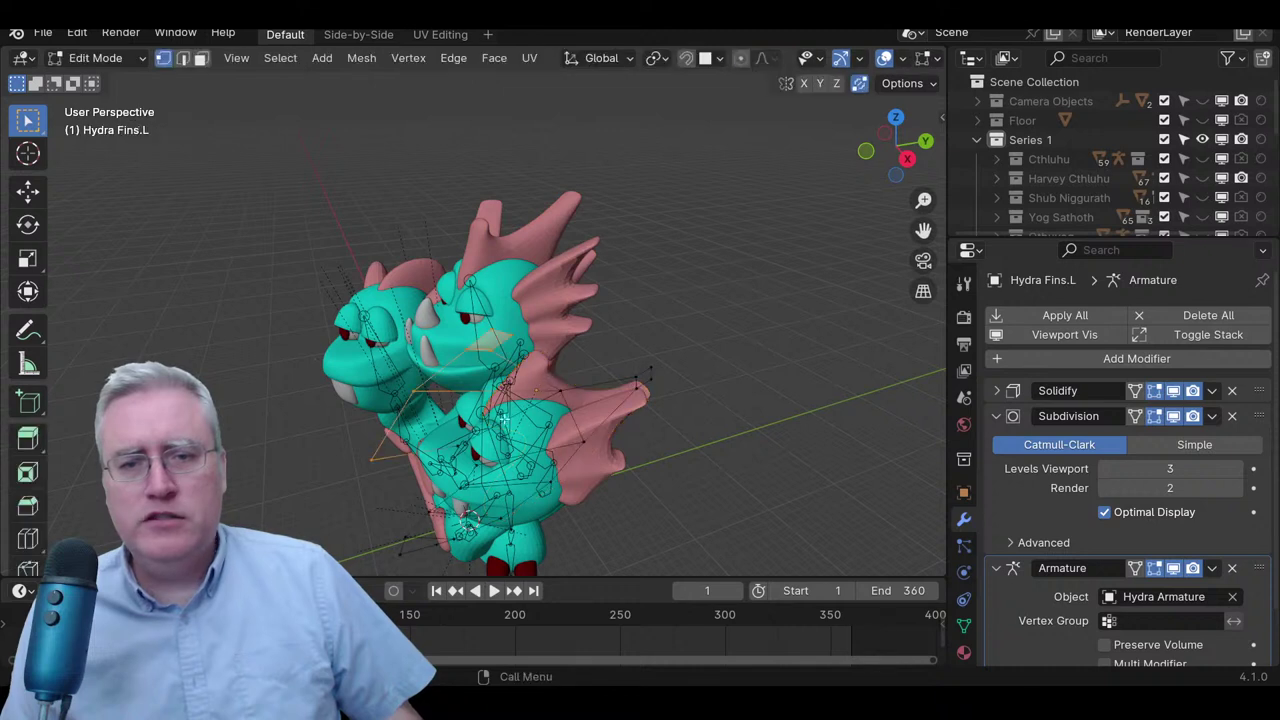
key(g)
key(y)
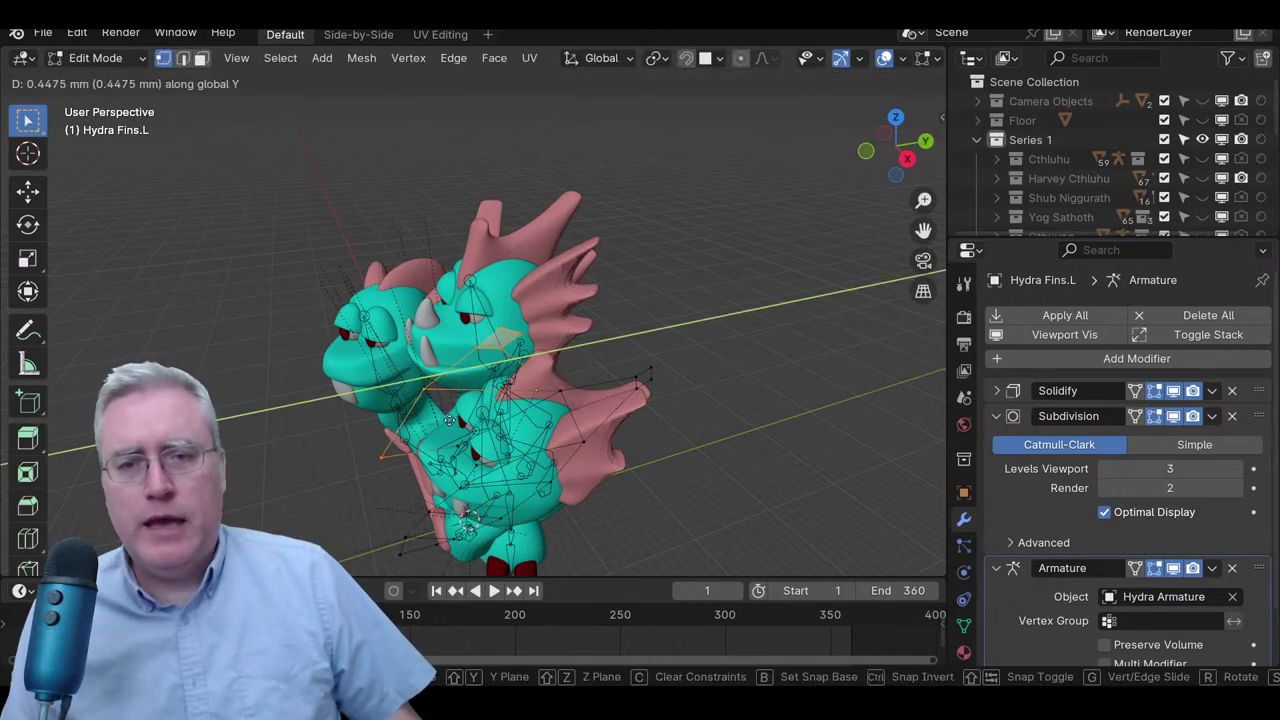
click(461, 422)
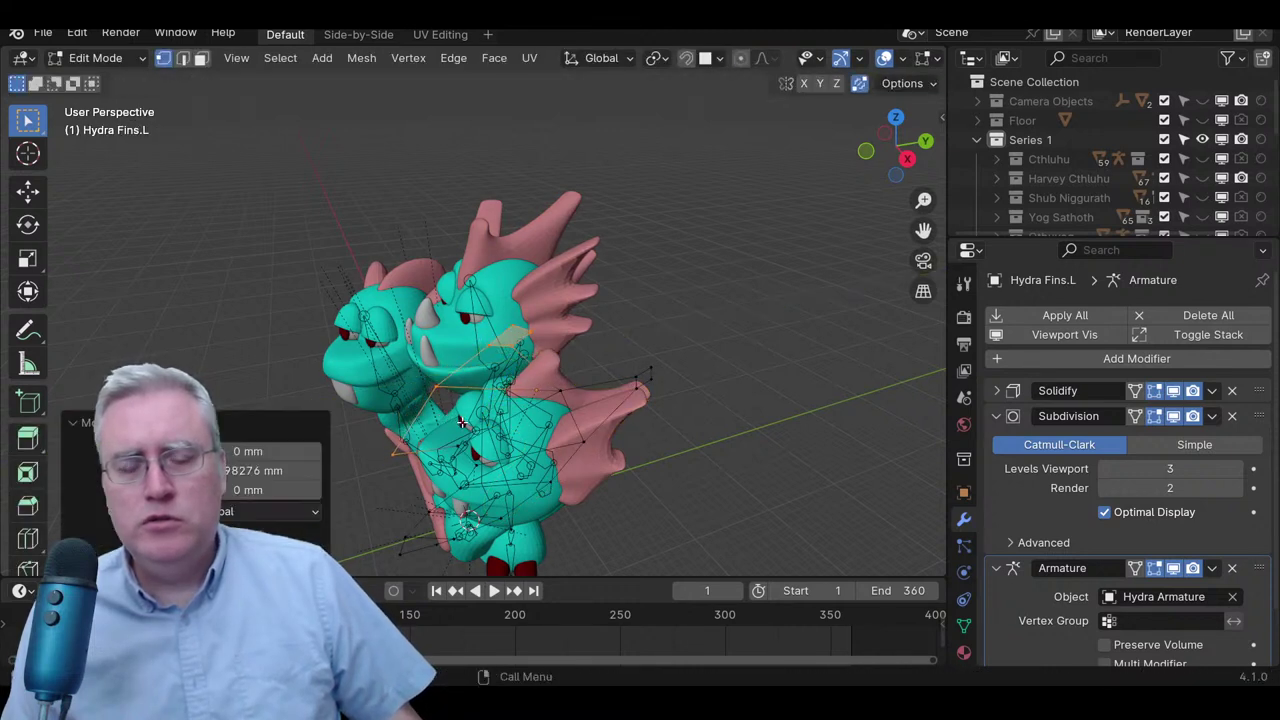
- Shift the selected vertices of Hydra Fins.L slightly forward along negative global Y and return to Object Mode
key(g)
key(y)
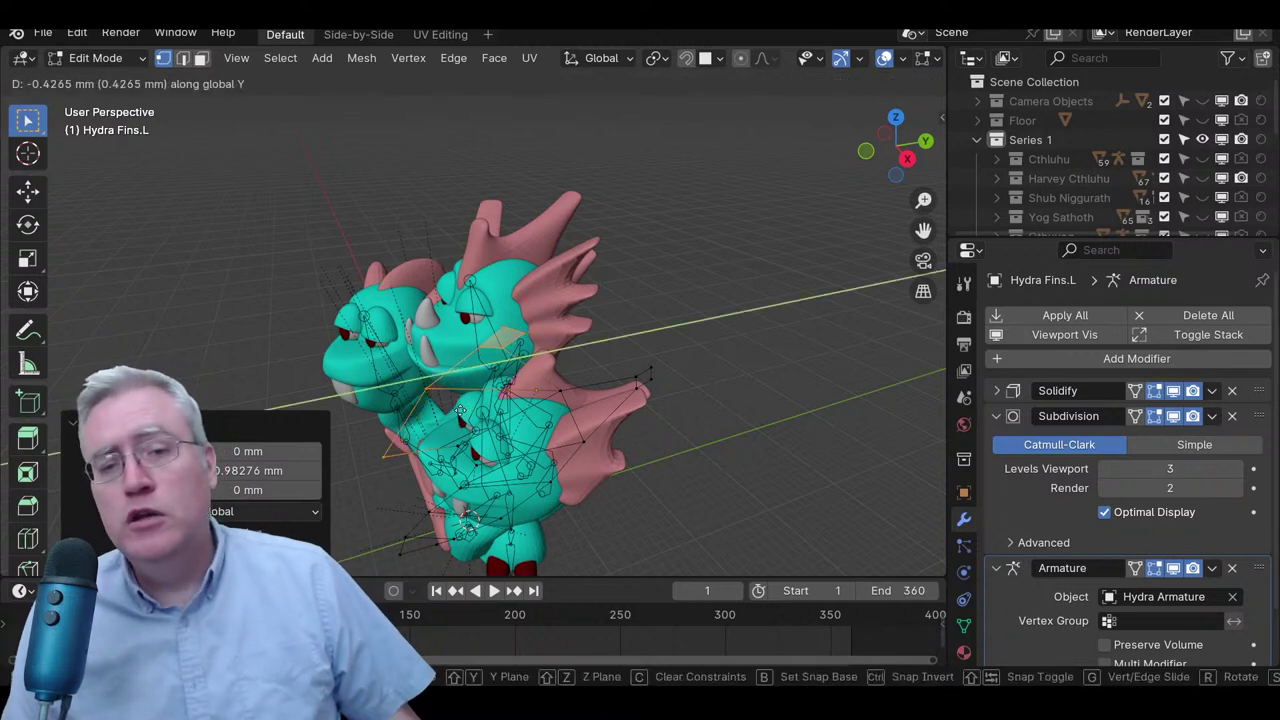
click(464, 410)
middle_drag(464, 410, 623, 336)
key(Tab)
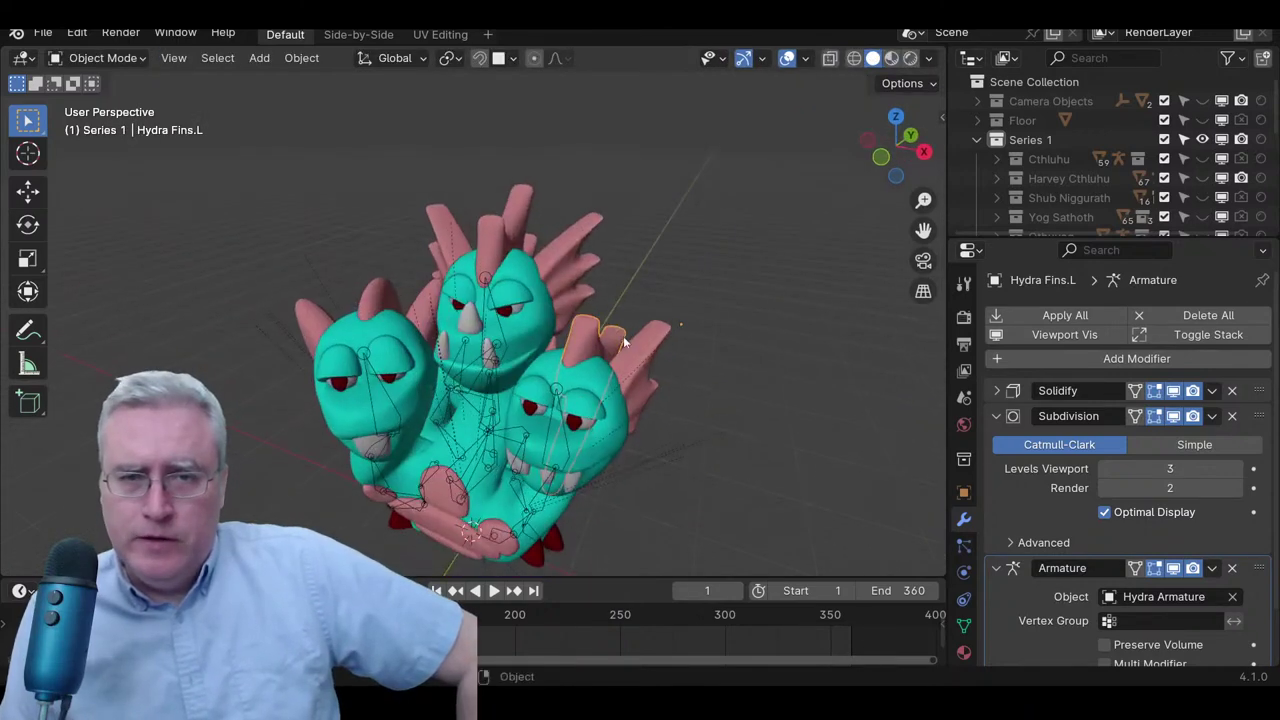
- Open Hydra Fins.R for editing and move its selected upper front vertex back along global Y
middle_drag(378, 352, 313, 289)
click(388, 335)
key(Tab)
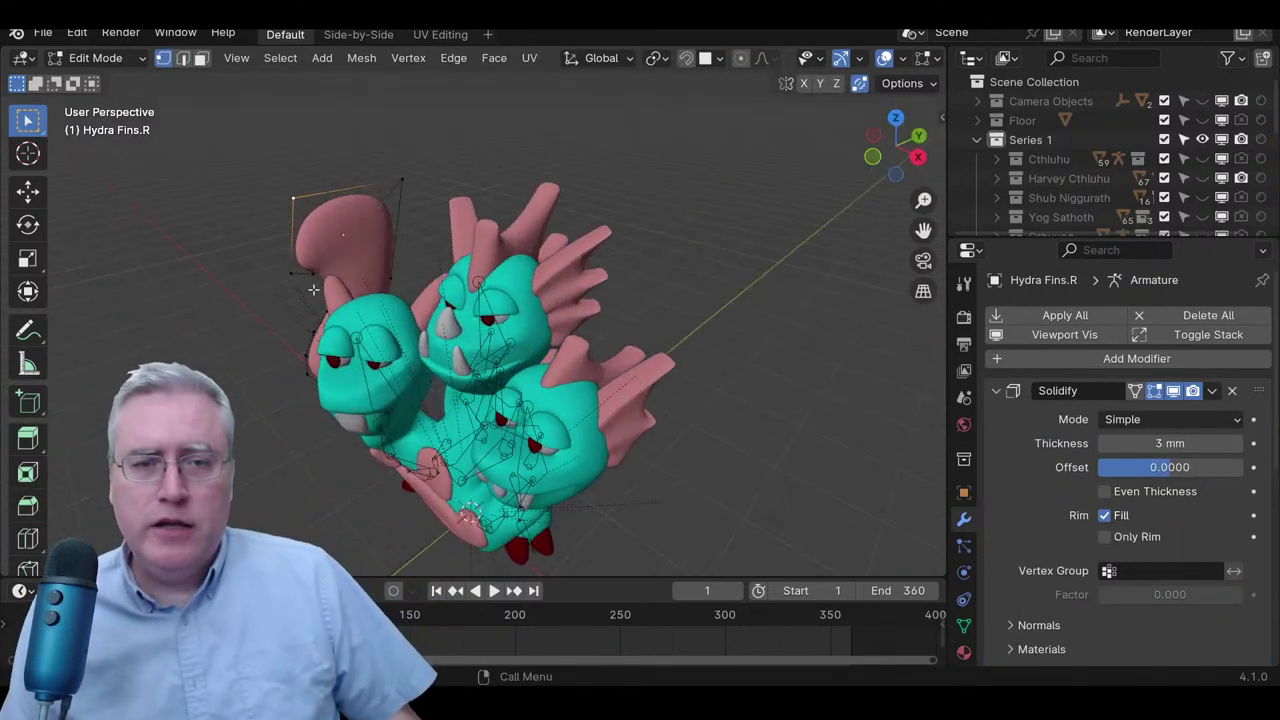
key(g)
key(y)
click(335, 218)
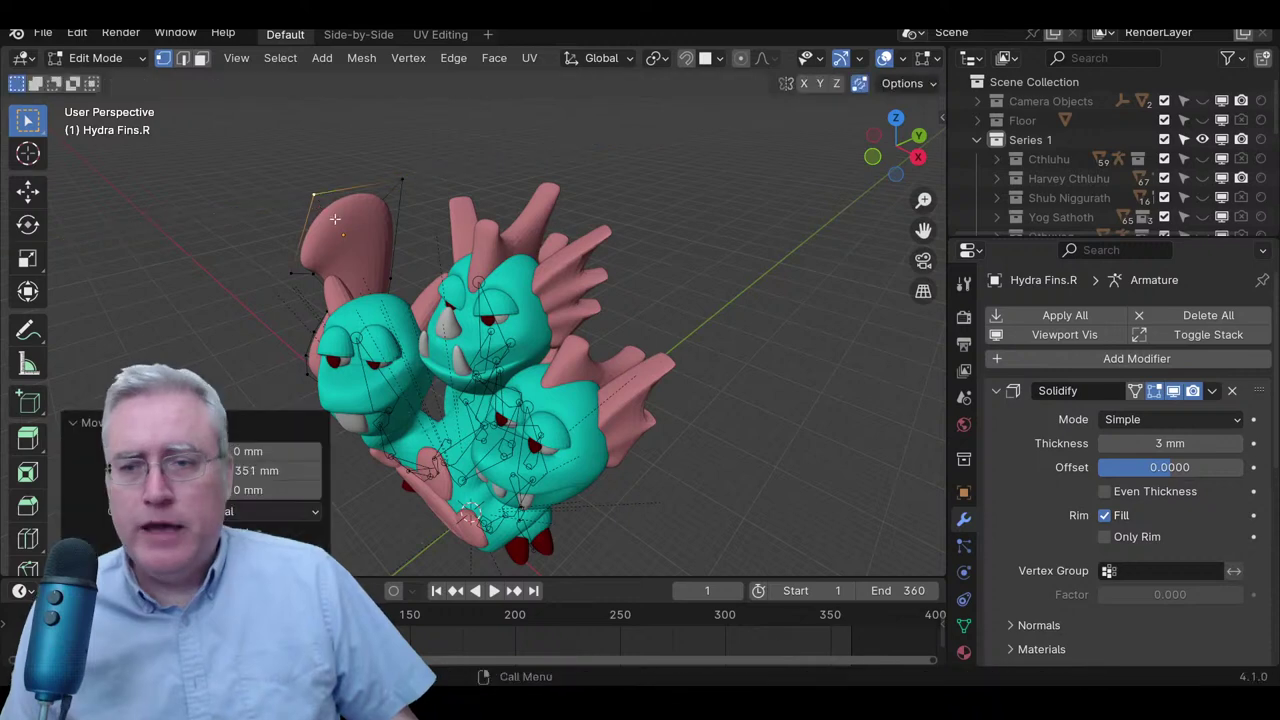
- Enable the Armature modifier's display in Edit Mode for Hydra Fins.R and collapse the Solidify and Armature settings
click(994, 391)
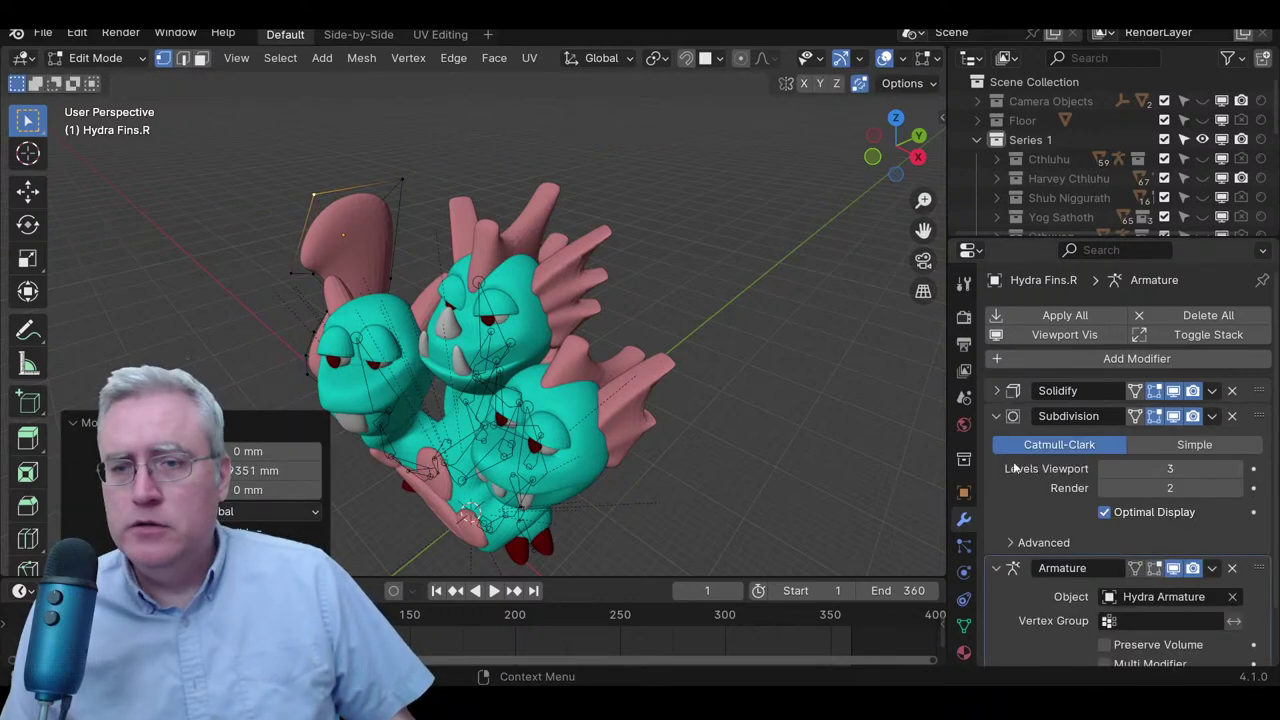
click(1153, 569)
click(997, 568)
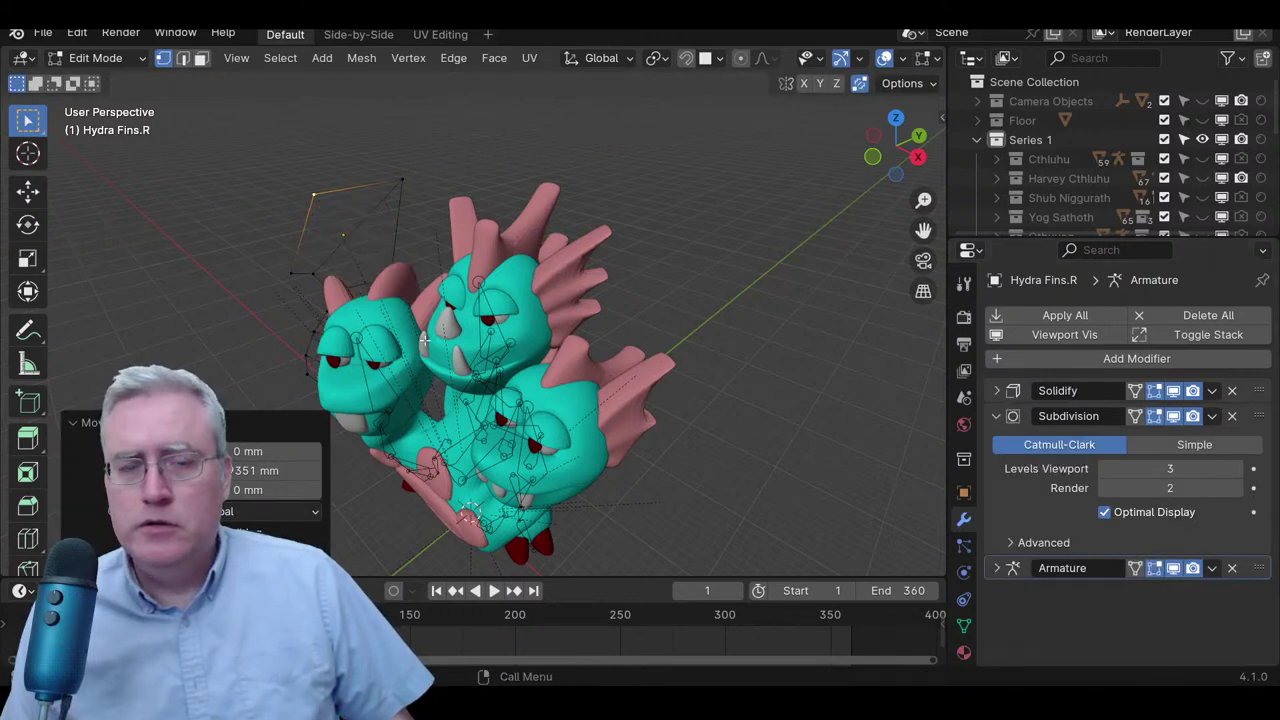
middle_drag(424, 341, 415, 279)
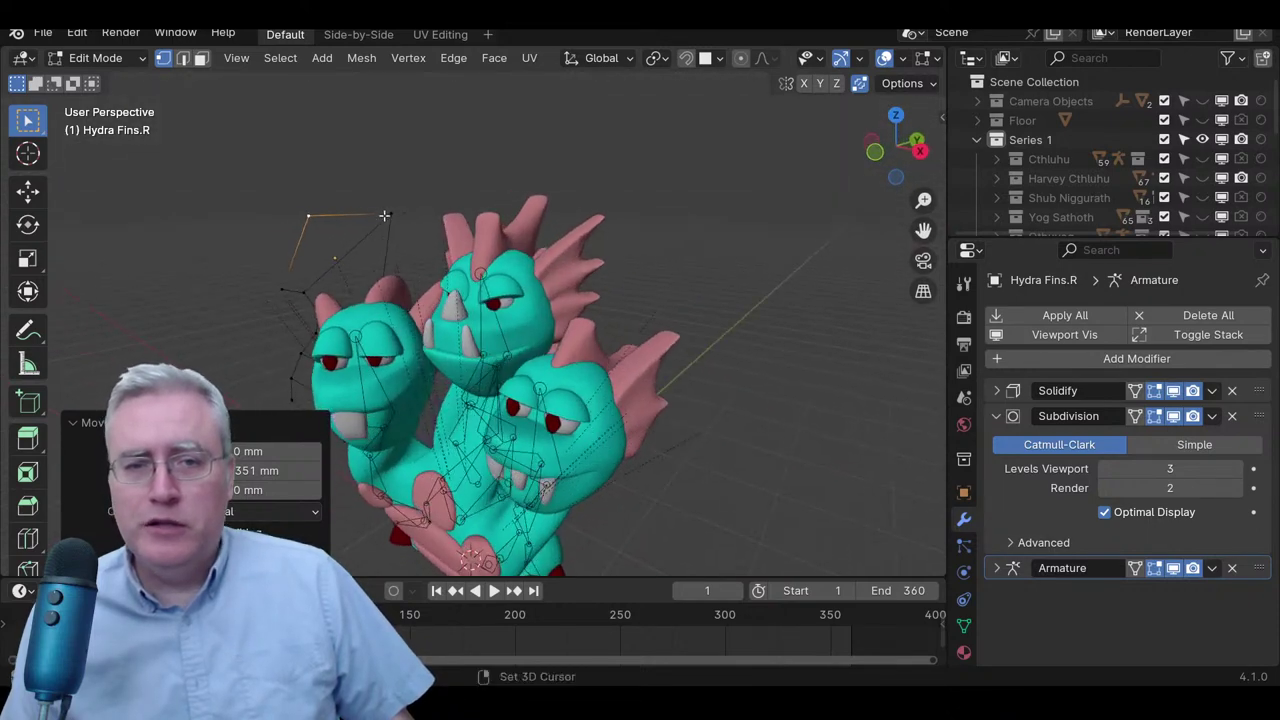
key(g)
key(z)
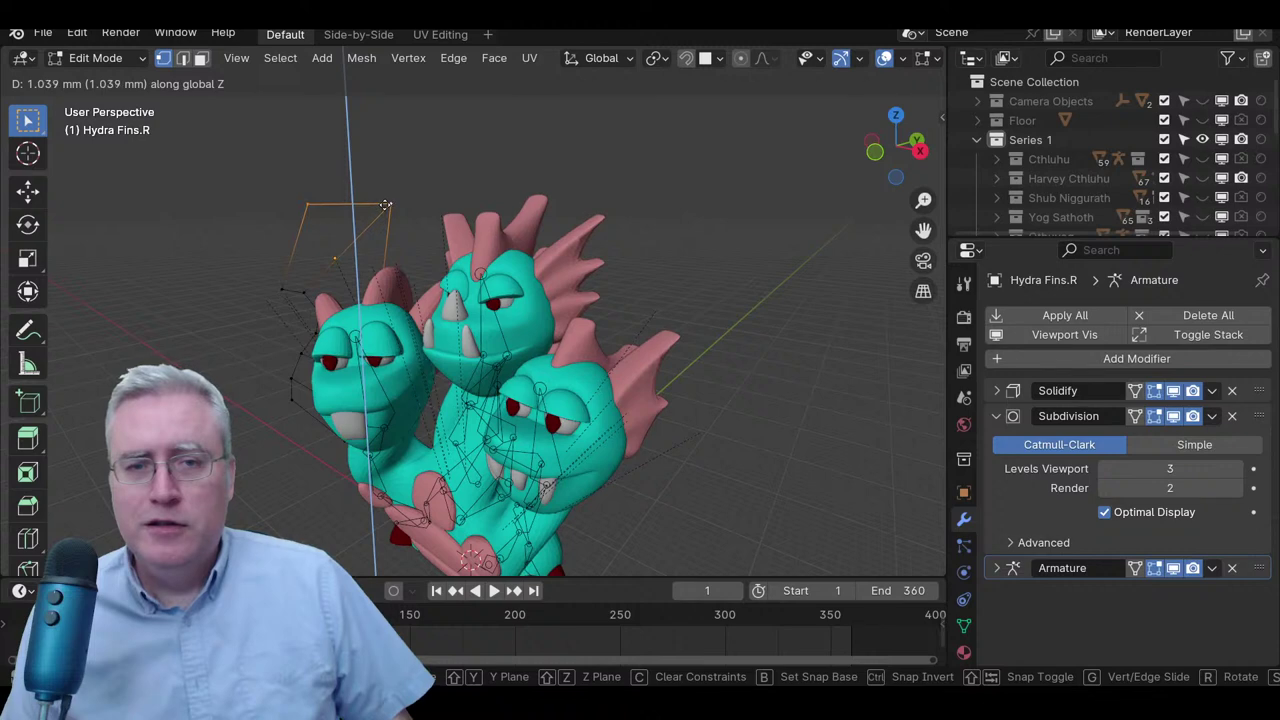
key(Escape)
- Raise the top of the Hydra Fins.R crest along global Z and return to Object Mode
middle_drag(359, 305, 636, 324)
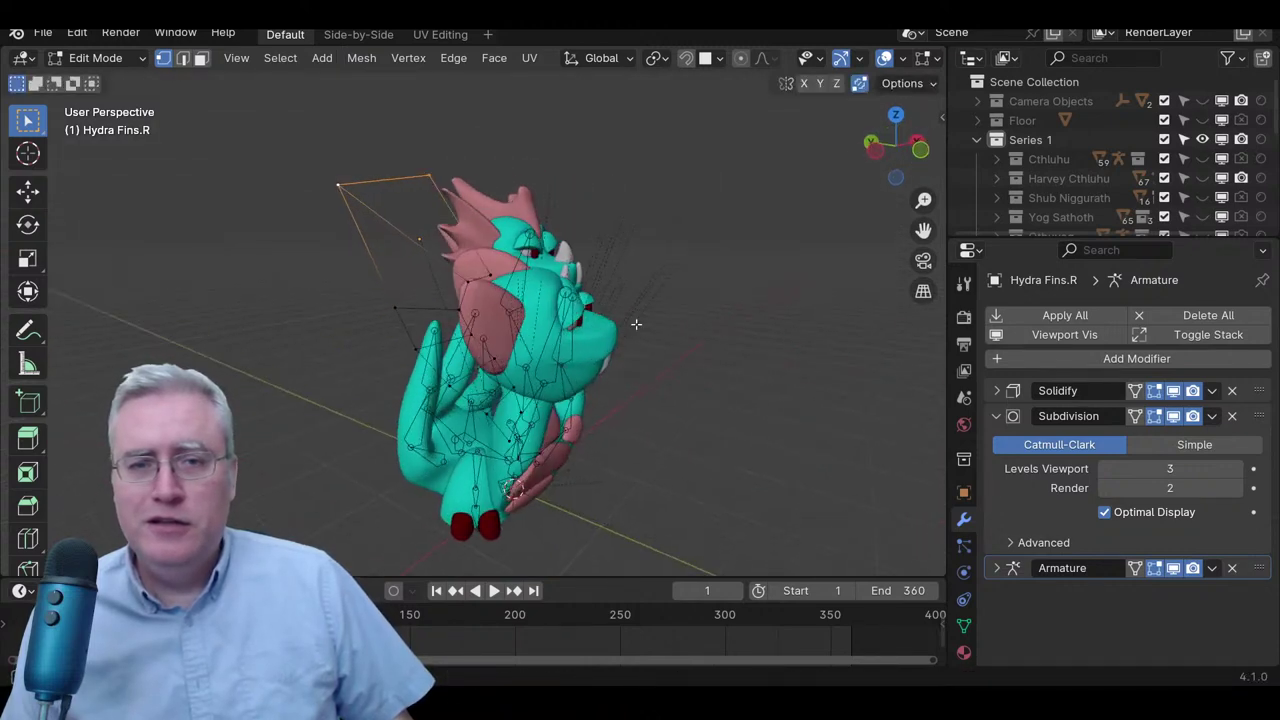
key(g)
key(z)
click(337, 176)
mouse_move(634, 371)
middle_down()
mouse_move(419, 438)
mouse_move(641, 356)
mouse_move(657, 362)
middle_up()
key(Tab)
- Move the two front vertices of Hydra Fins.R back along global Y and return to Object Mode to view the crest
middle_drag(651, 353, 423, 368)
scroll(449, 348, up, 3)
key(Tab)
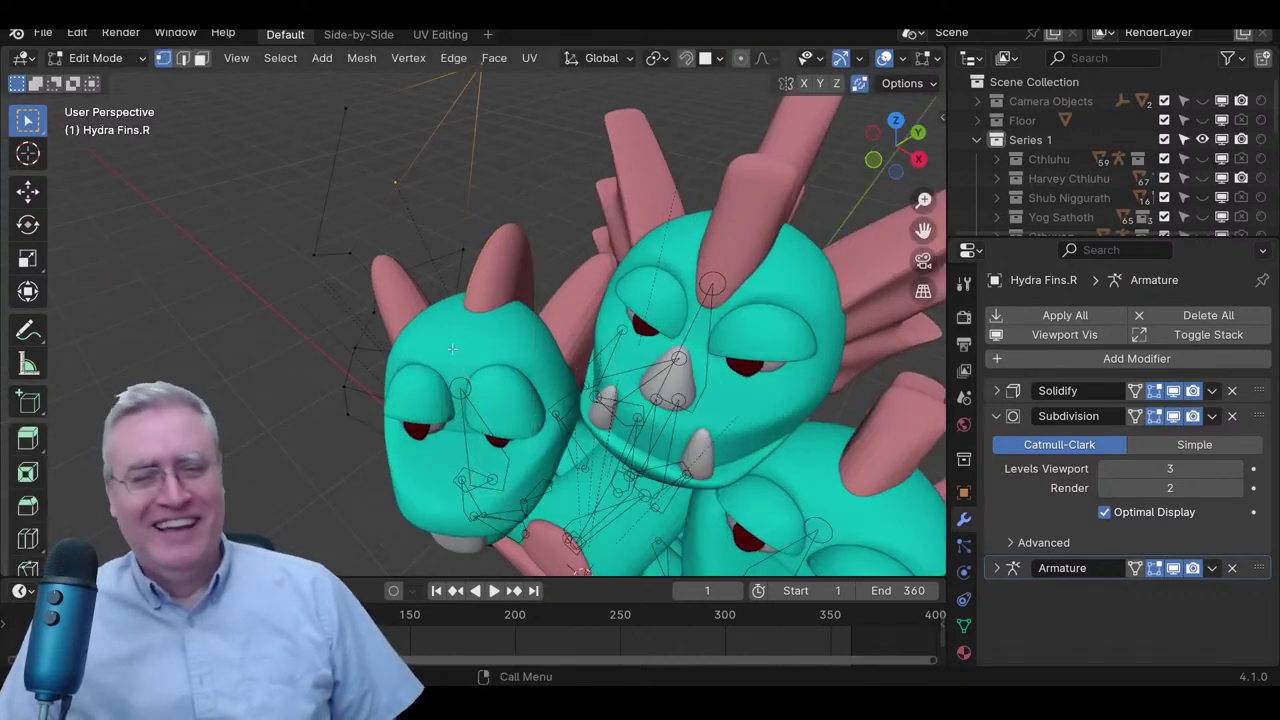
key(g)
key(y)
click(318, 289)
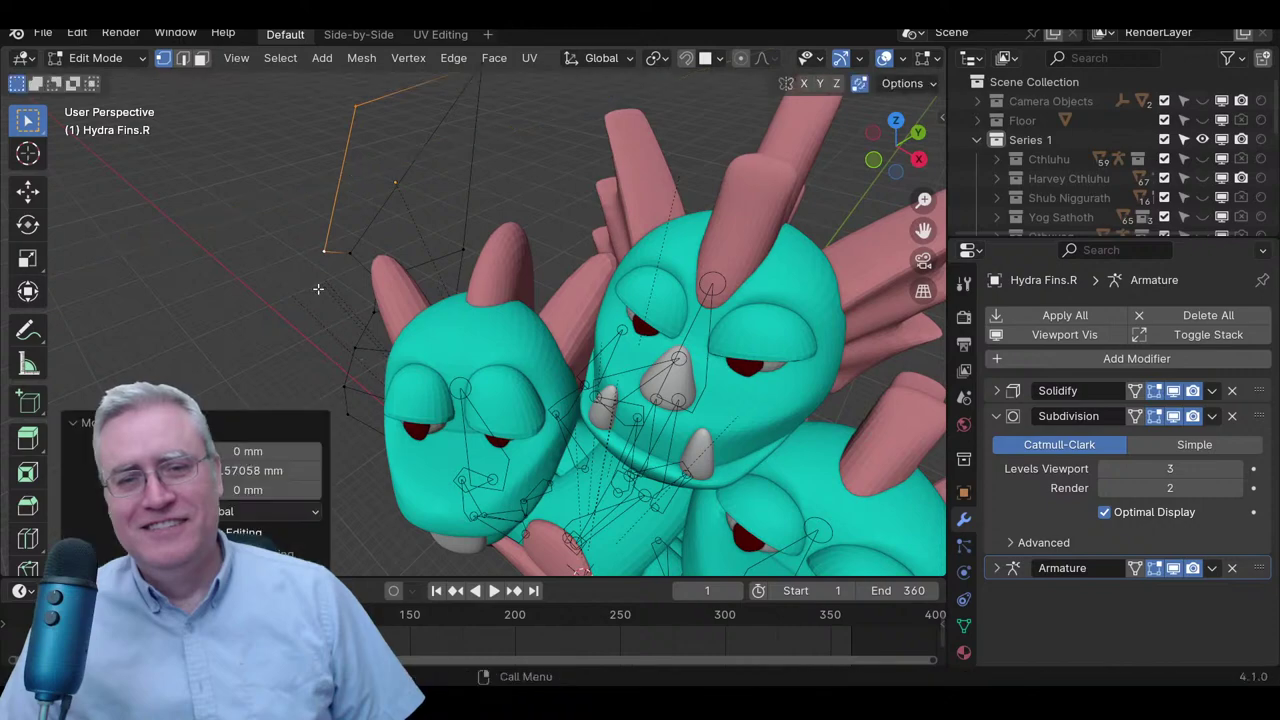
key(Tab)
scroll(416, 348, down, 3)
middle_drag(467, 375, 487, 424)
scroll(487, 424, up, 5)
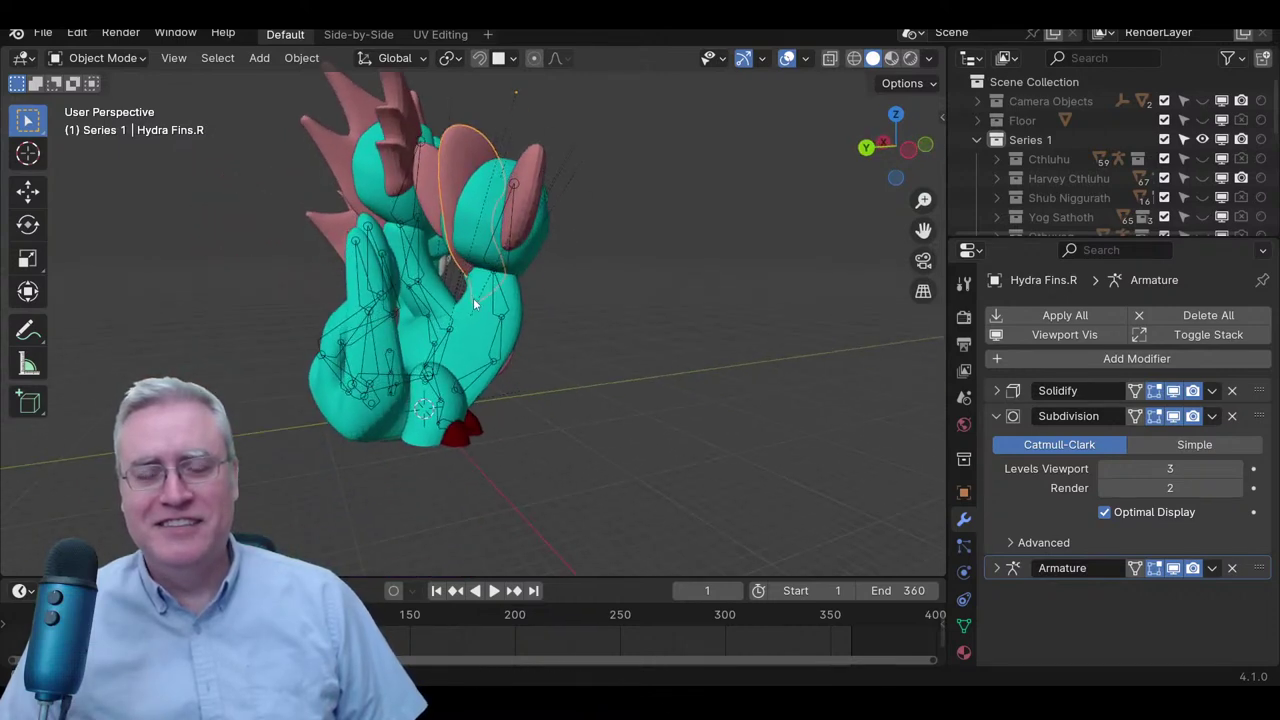
- Move two vertices on the lower front edge of Hydra Fins.R back along global Y and return to Object Mode
key(Tab)
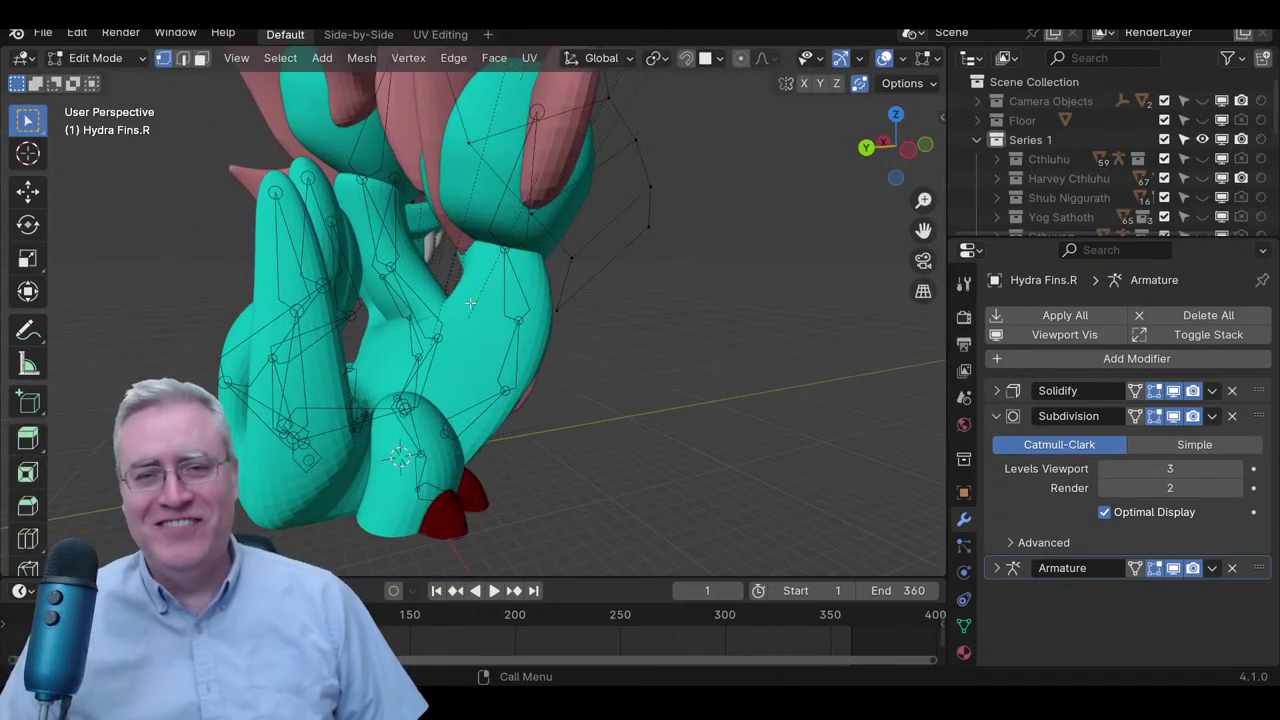
key(g)
key(y)
click(553, 253)
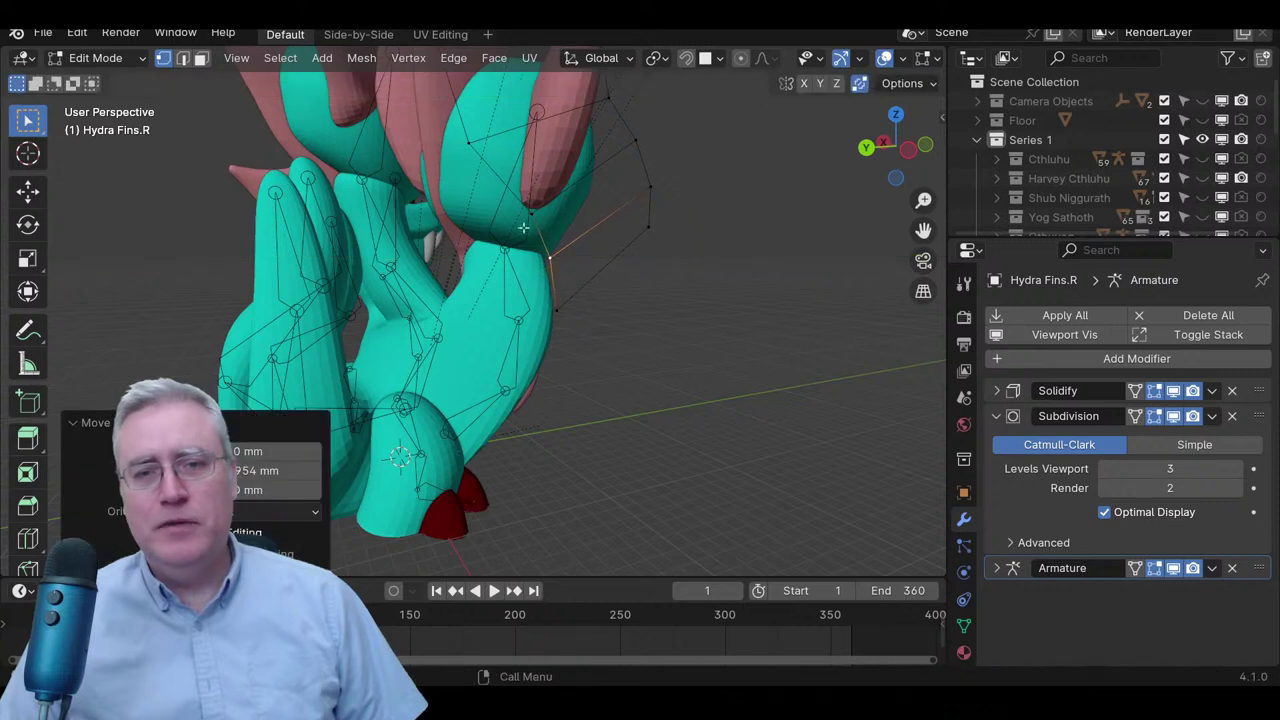
key(g)
key(y)
click(510, 217)
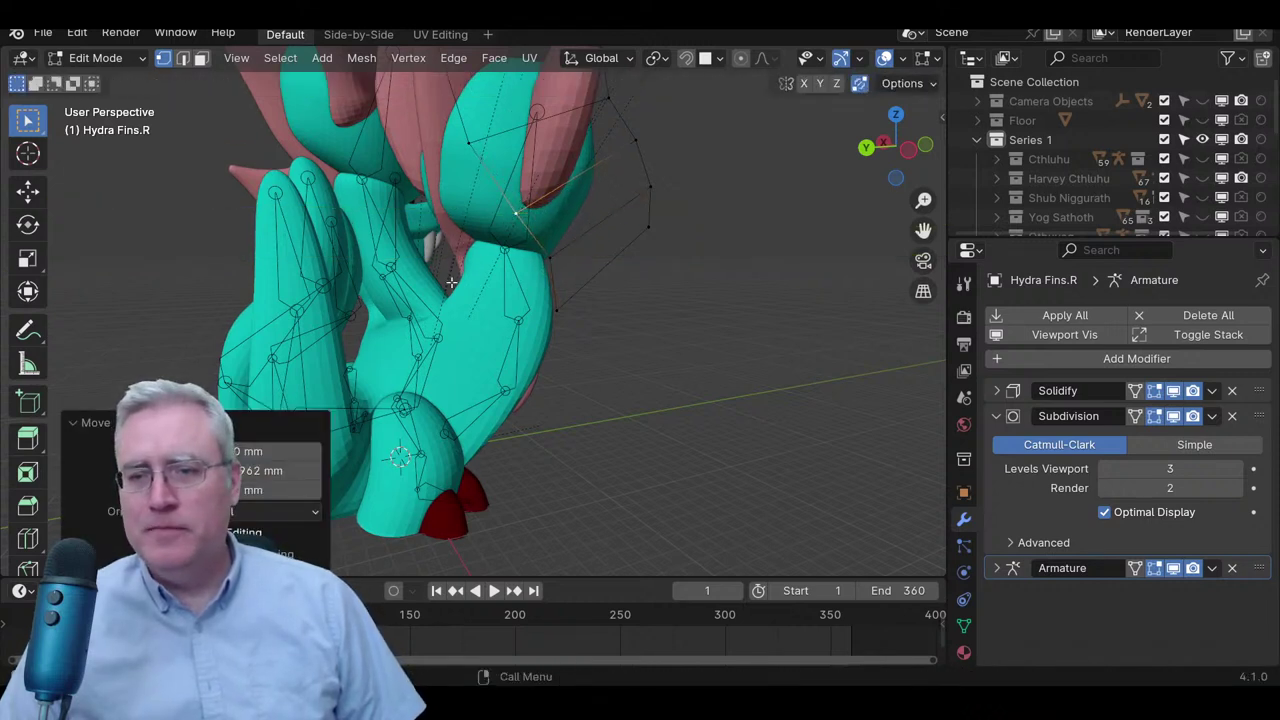
key(Tab)
- Move the Armature modifier to the top of the modifier stack on Hydra Fins.R, Hydra Fins.L and Hydra Fins
drag(1259, 569, 1246, 390)
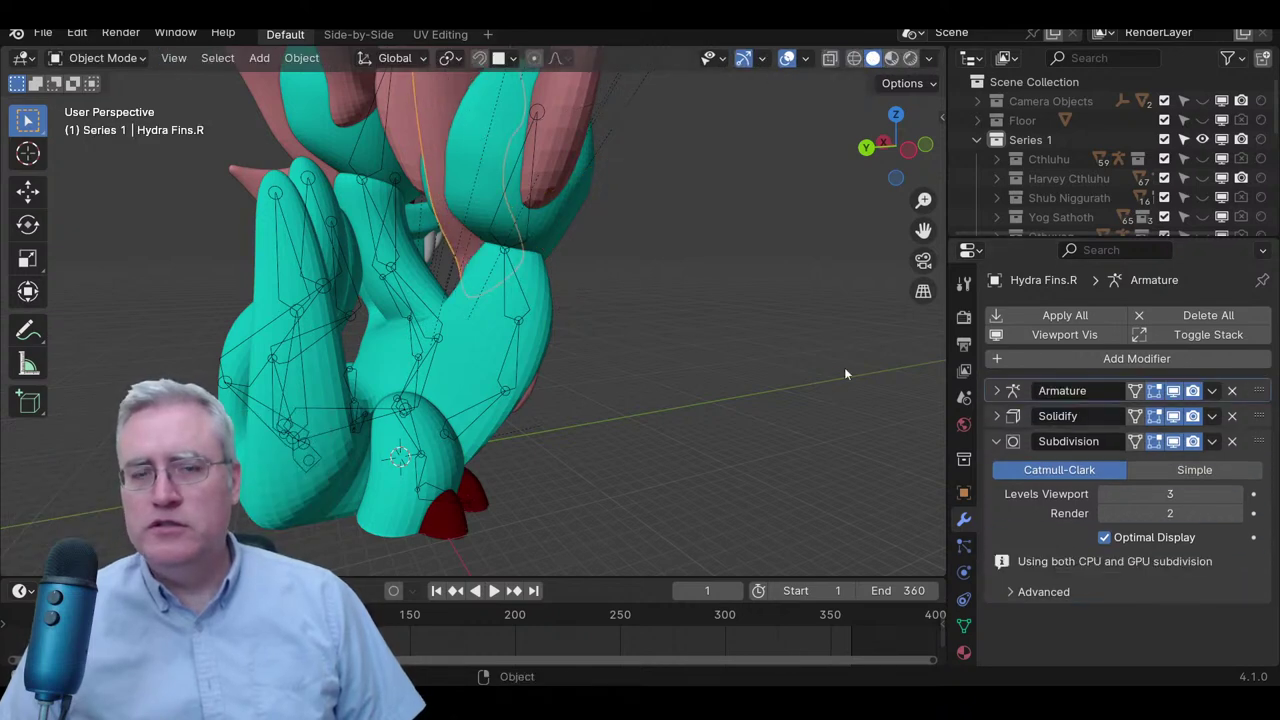
middle_drag(405, 282, 408, 322)
click(240, 262)
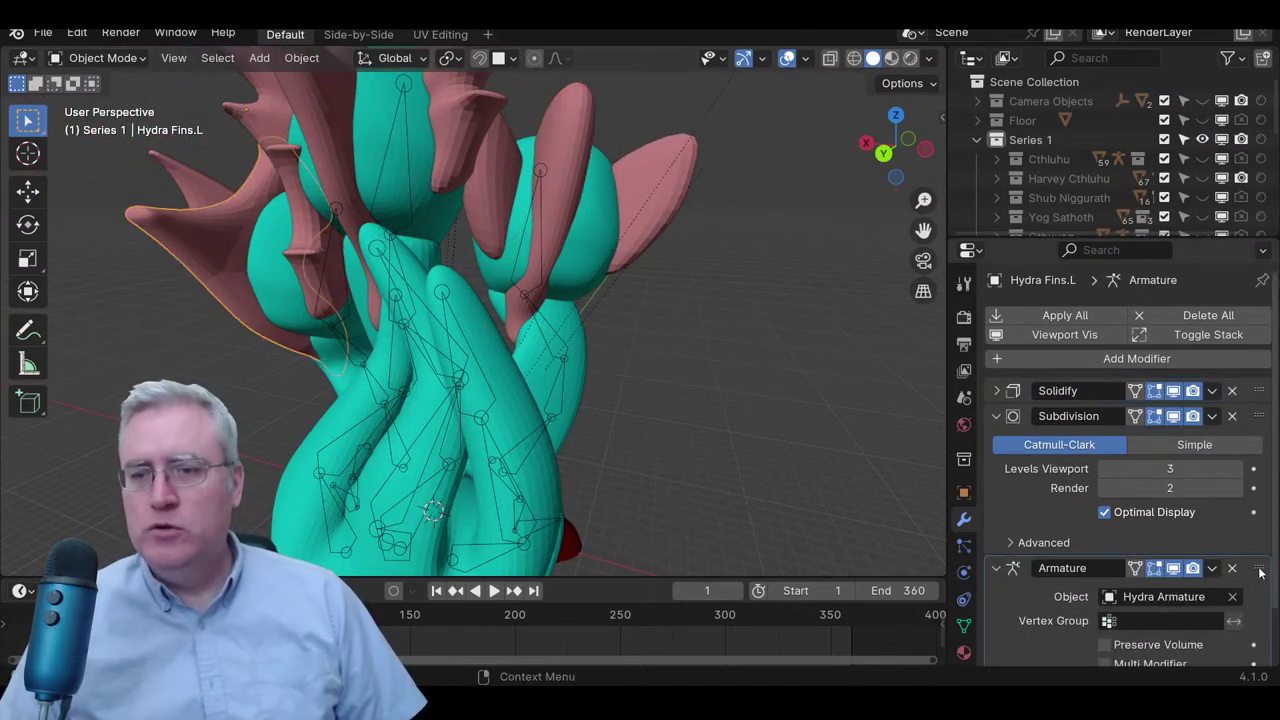
drag(1260, 571, 1260, 392)
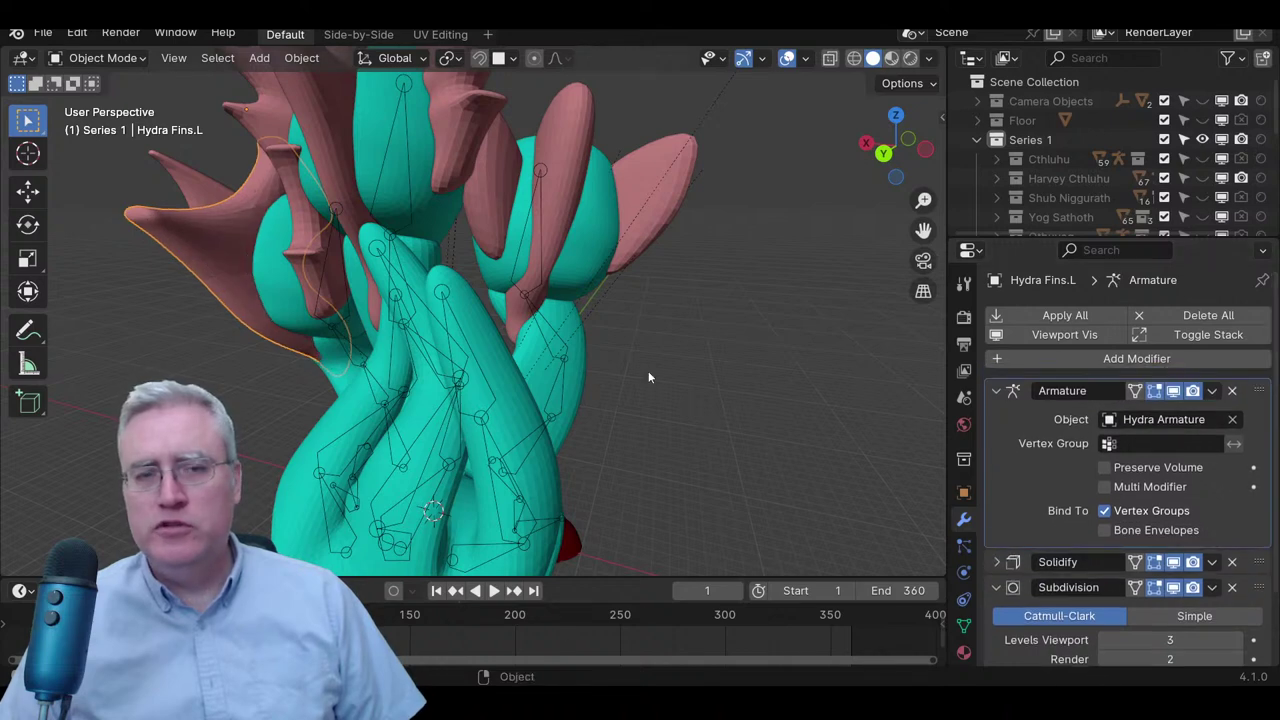
scroll(365, 252, down, 2)
click(364, 129)
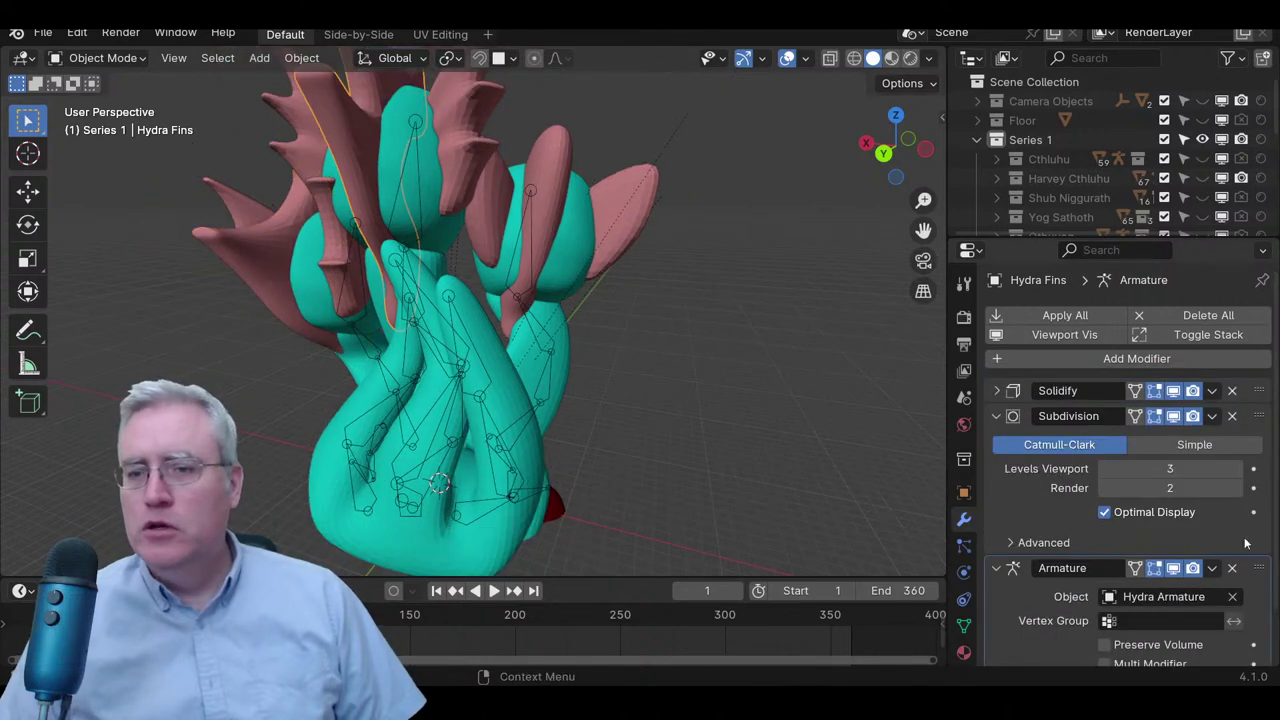
drag(1257, 570, 1257, 392)
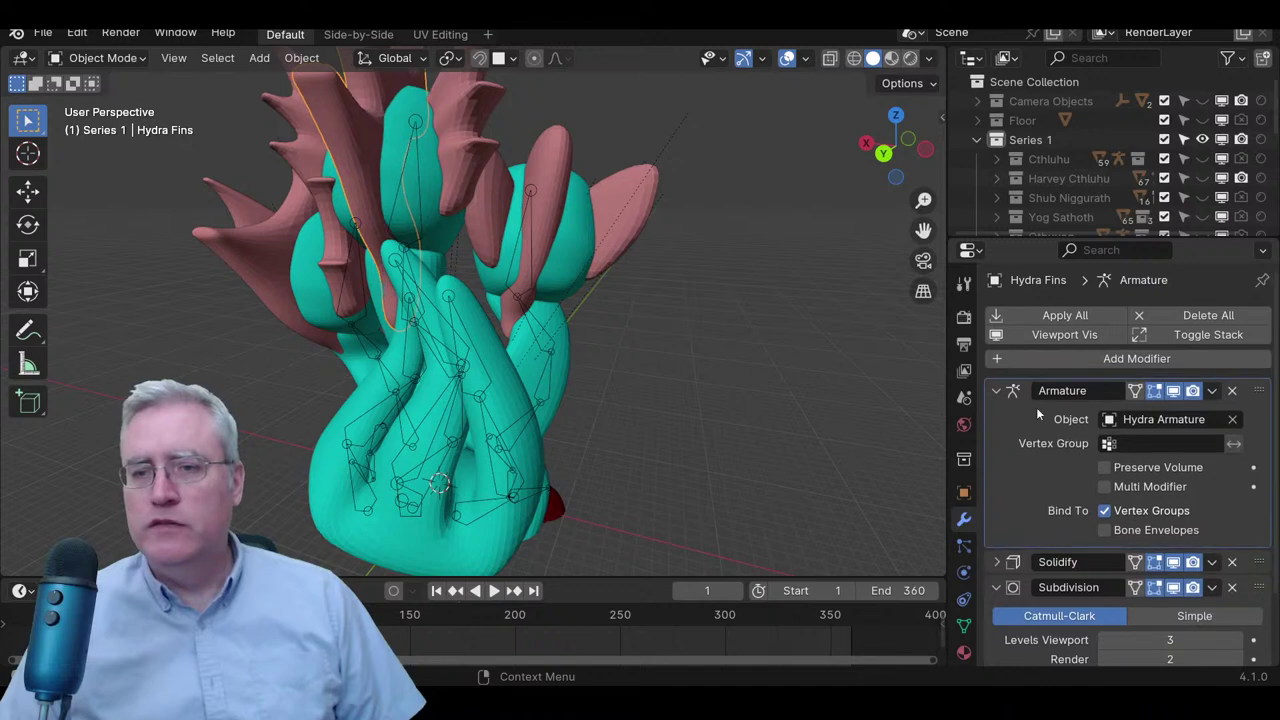
- Open Hydra Fins.L for editing and move the second-lowest front-edge vertex back along global Y
middle_drag(240, 252, 536, 232)
click(516, 275)
click(516, 275)
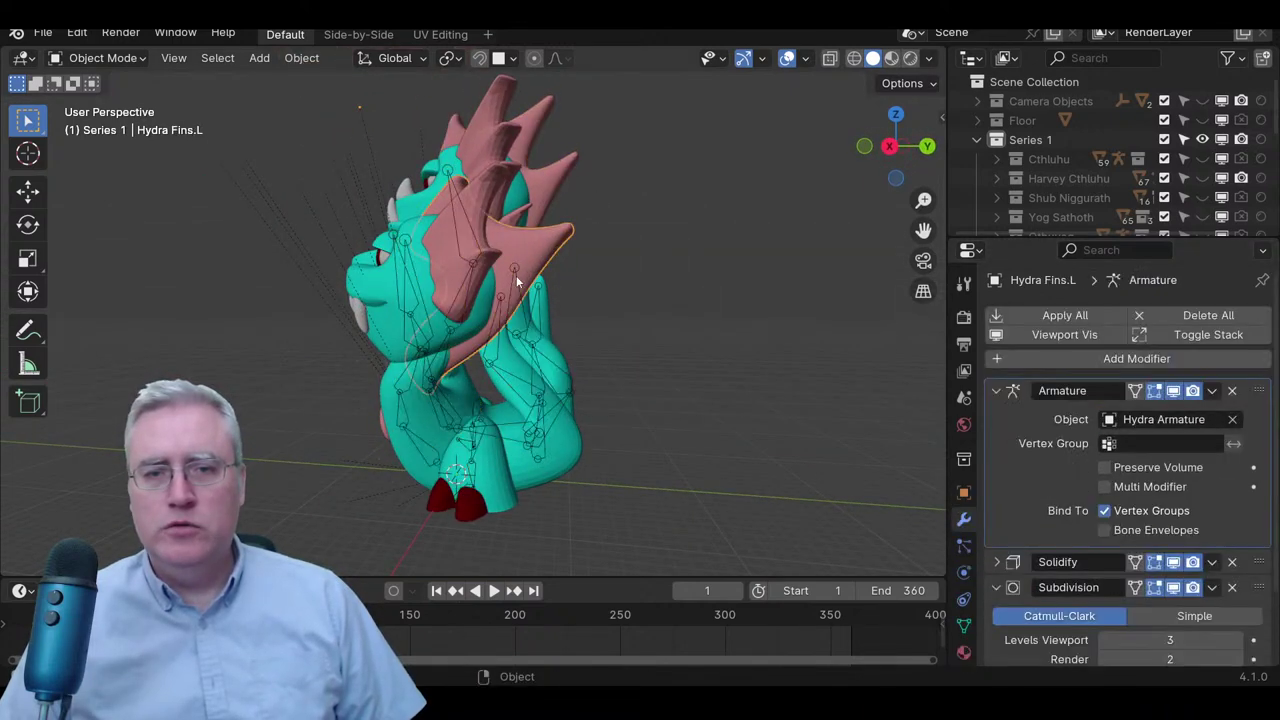
key(Tab)
scroll(444, 411, up, 4)
scroll(444, 411, down, 2)
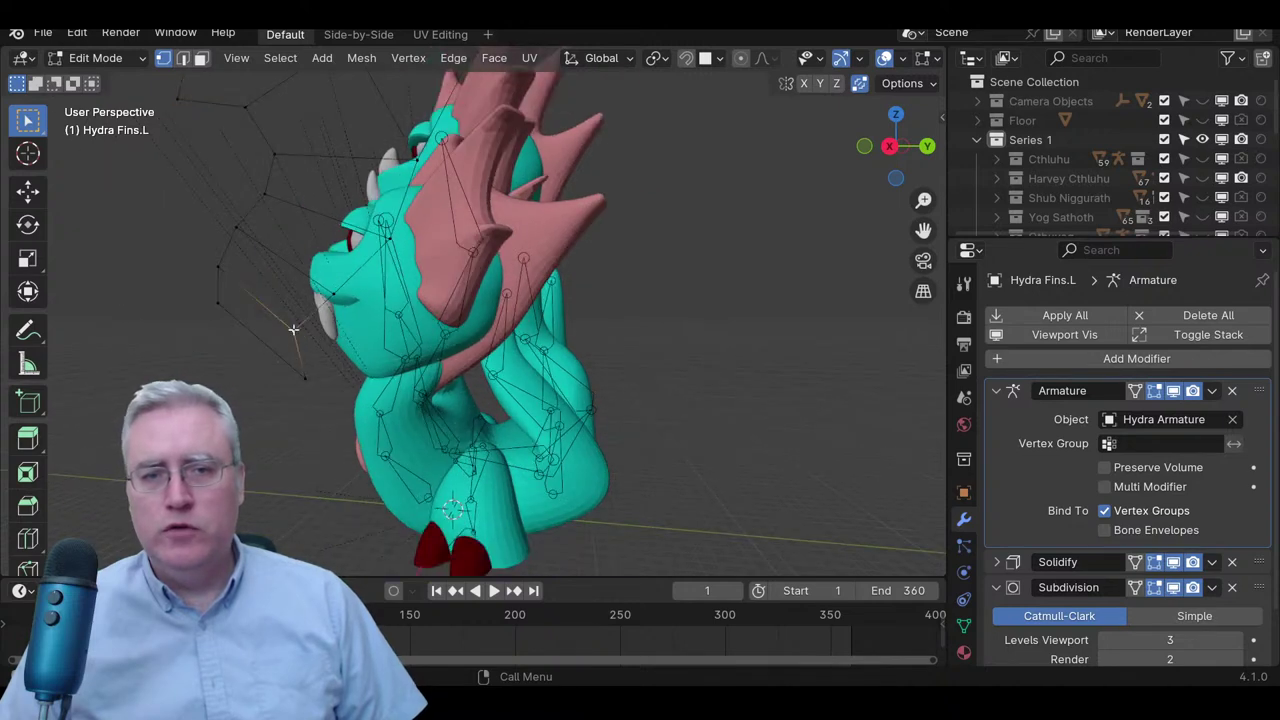
key(g)
key(y)
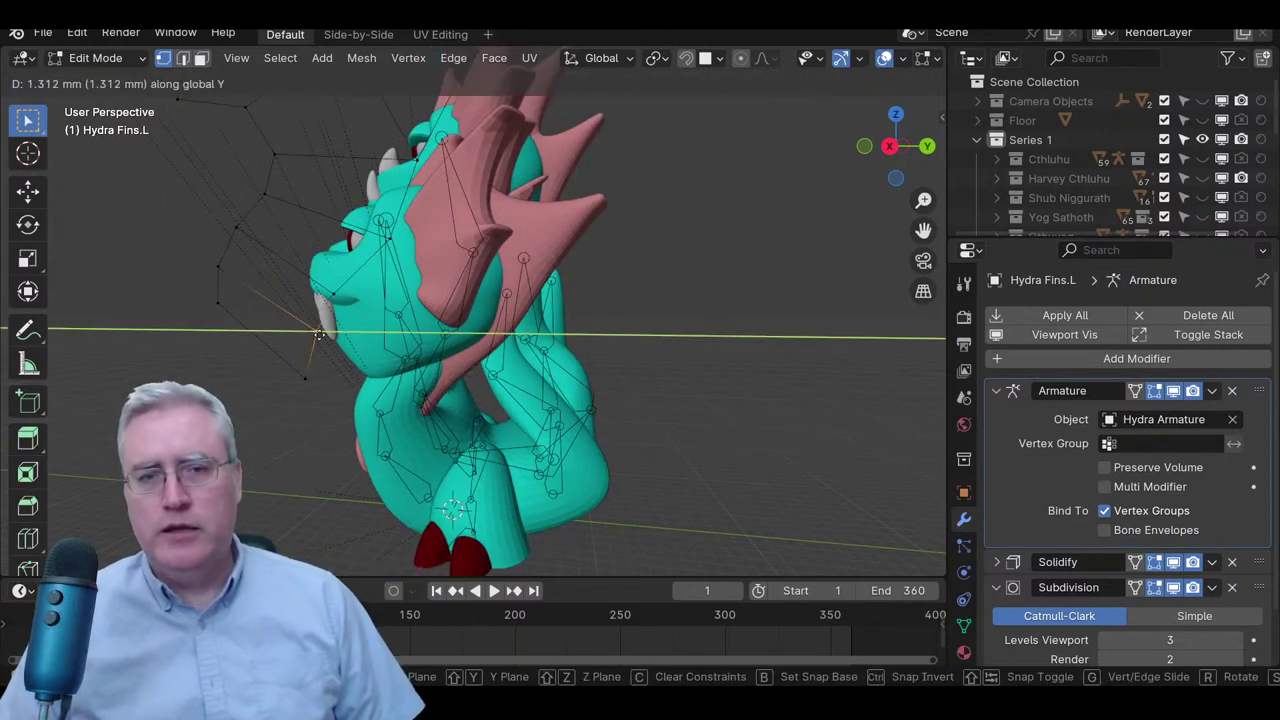
click(318, 333)
- Move the neighbouring vertices above and below on the front edge of Hydra Fins.L back along global Y
click(342, 302)
key(g)
key(y)
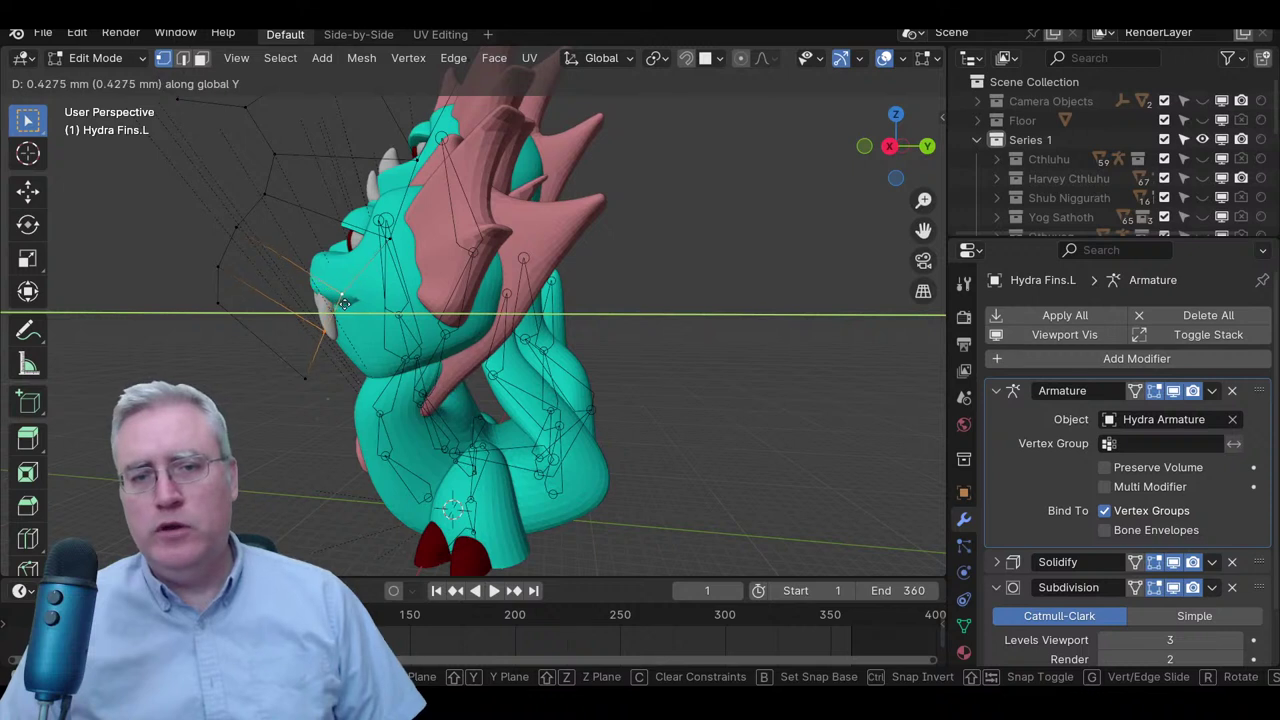
click(343, 302)
key(g)
key(y)
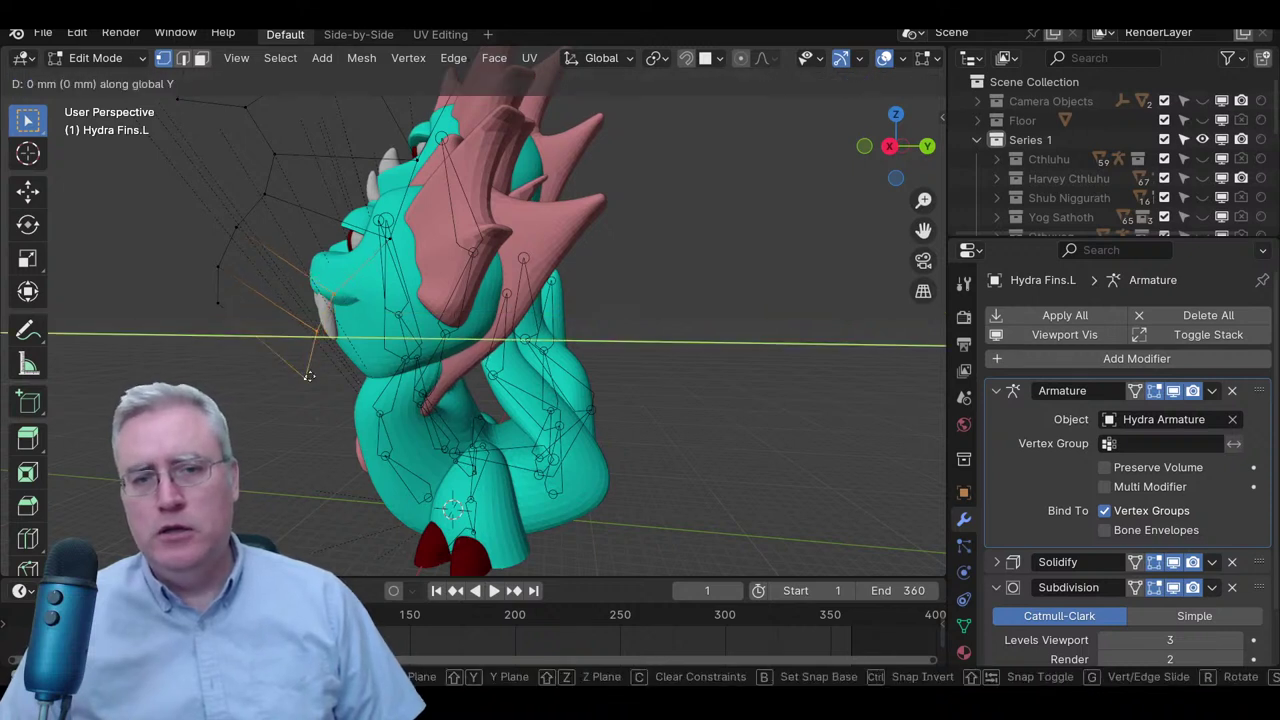
click(318, 375)
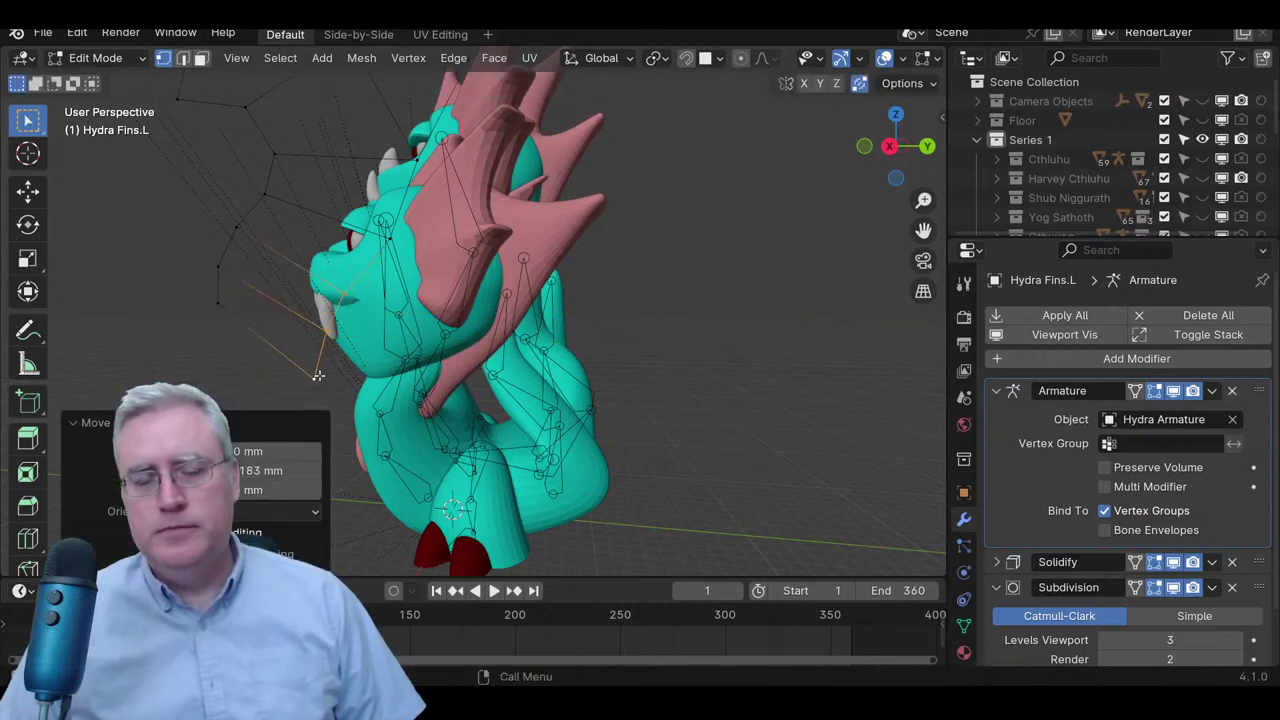
- Slide the upper of the adjusted Hydra Fins.L vertices along its edge, then fine-tune it and the vertex below along global Y
click(354, 293)
key(g)
key(g)
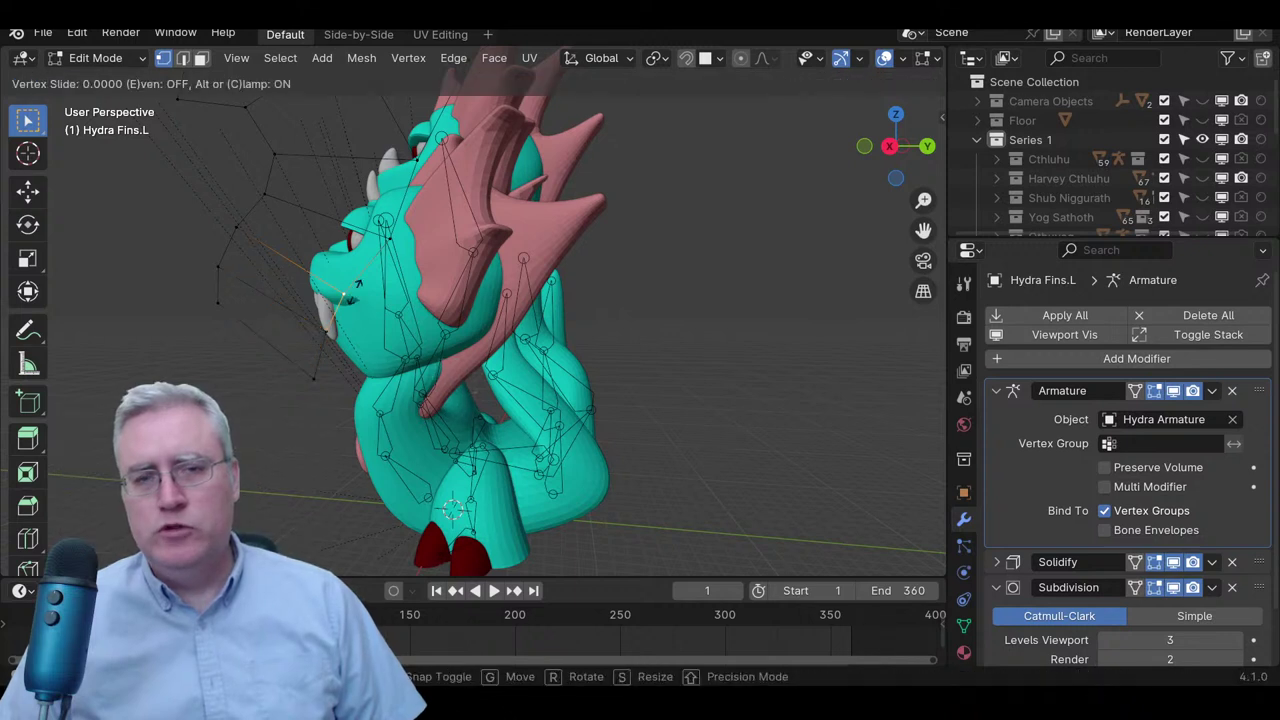
click(364, 289)
key(g)
key(y)
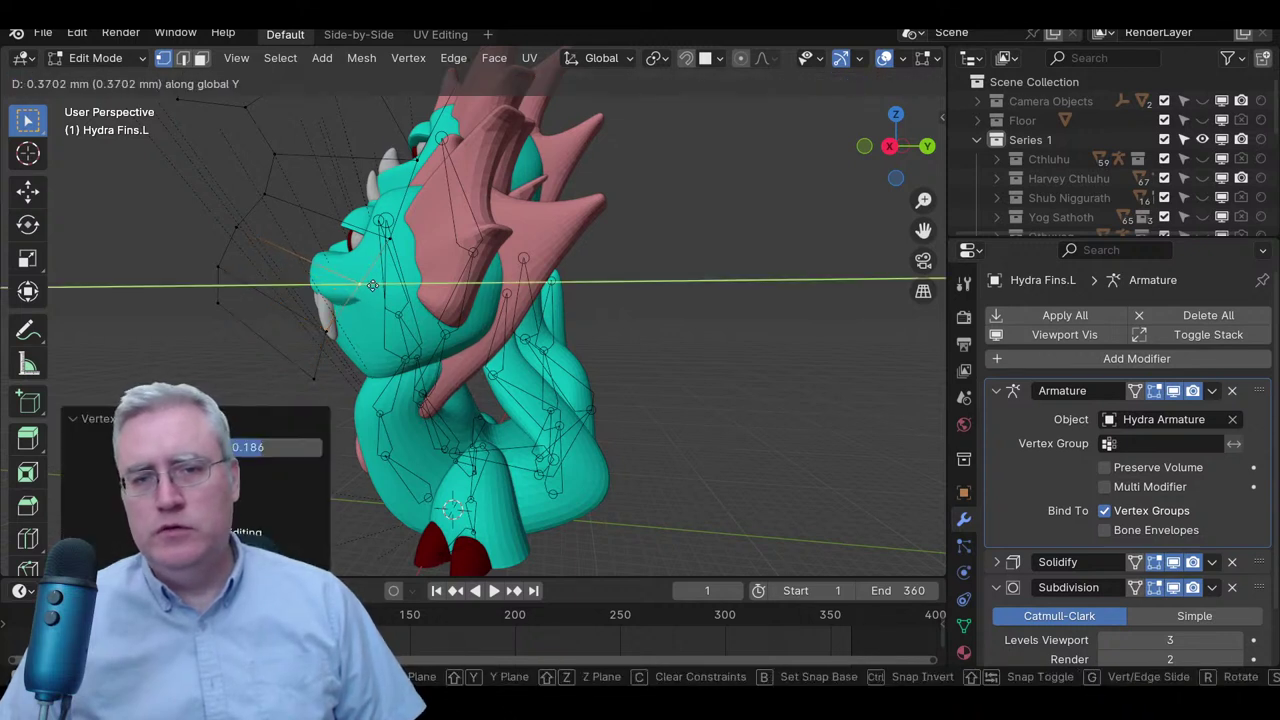
click(358, 290)
key(g)
key(y)
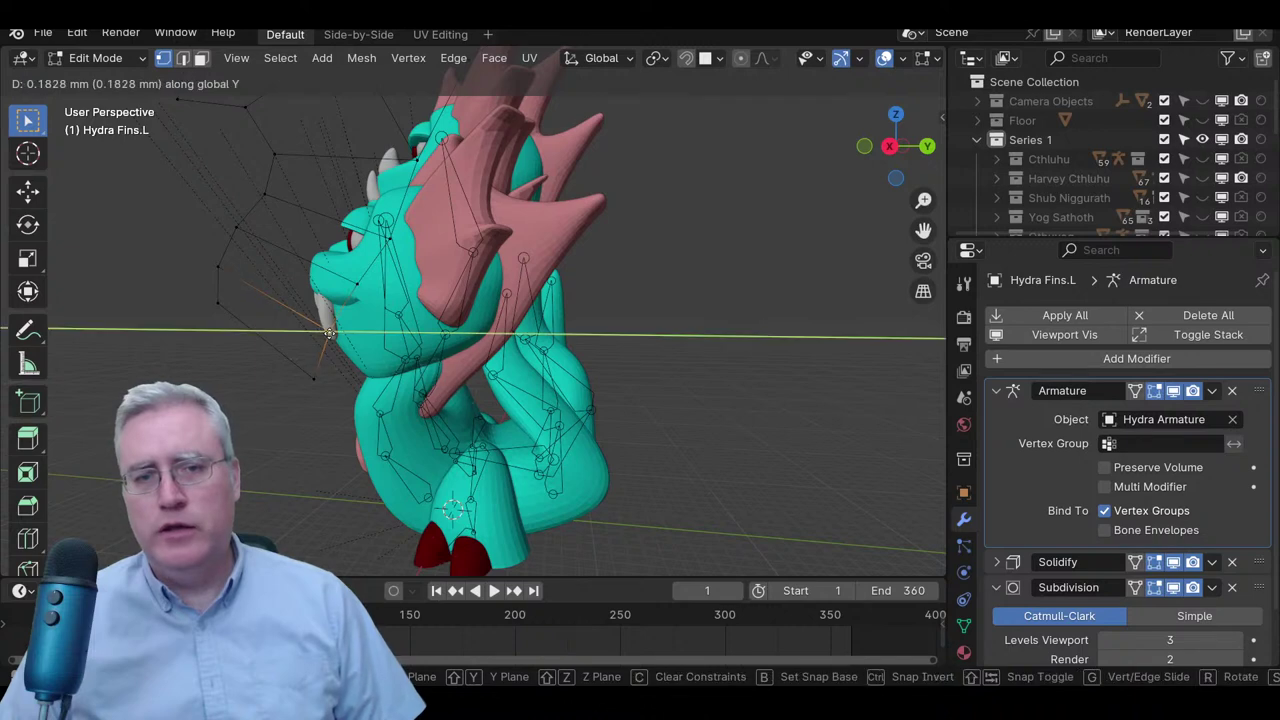
click(328, 333)
- Leave fin editing, put Hydra Armature in Pose Mode and rotate the Neck1.L bone in the right orthographic view
middle_drag(374, 326, 420, 299)
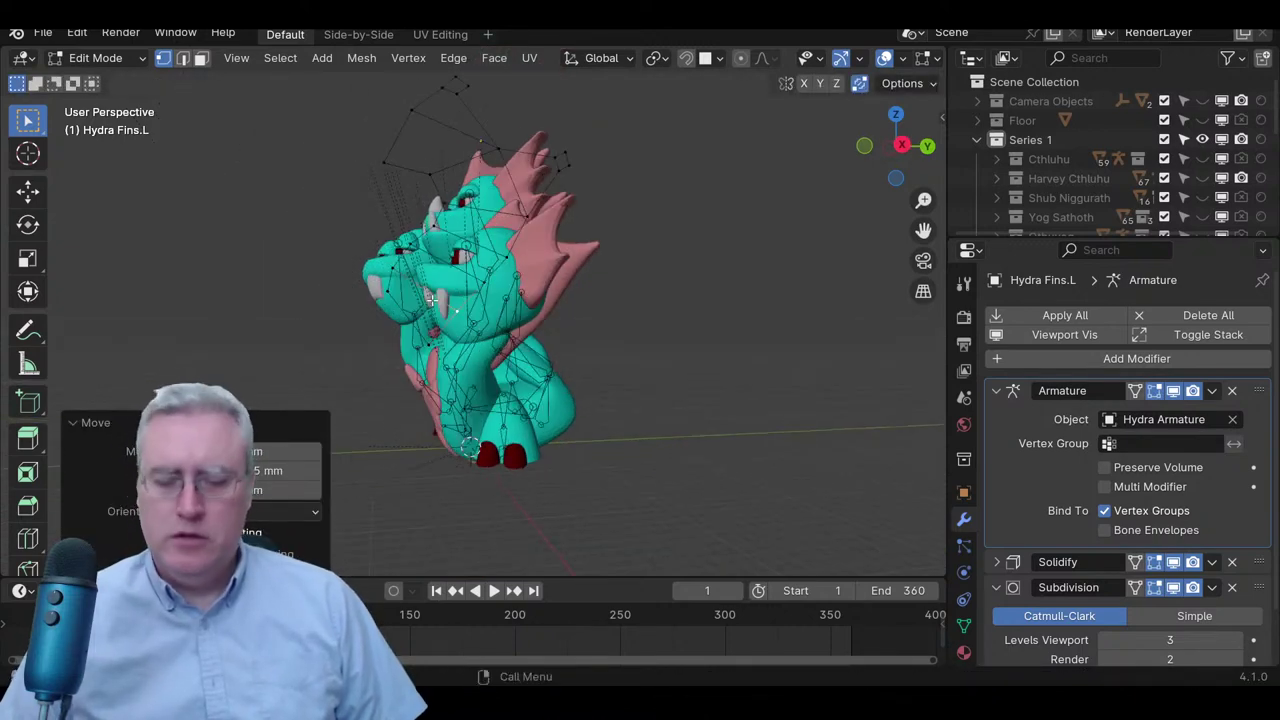
key(KP_3)
scroll(516, 426, up, 3)
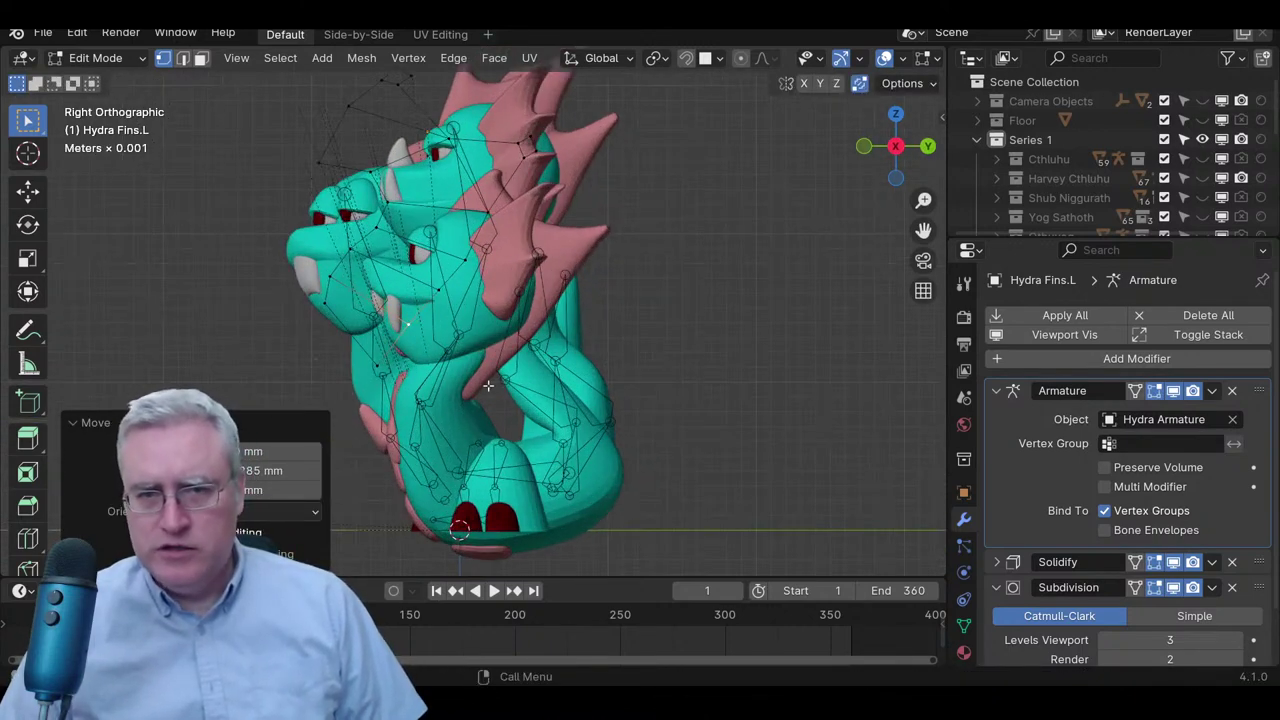
key(Tab)
click(441, 358)
key(Tab)
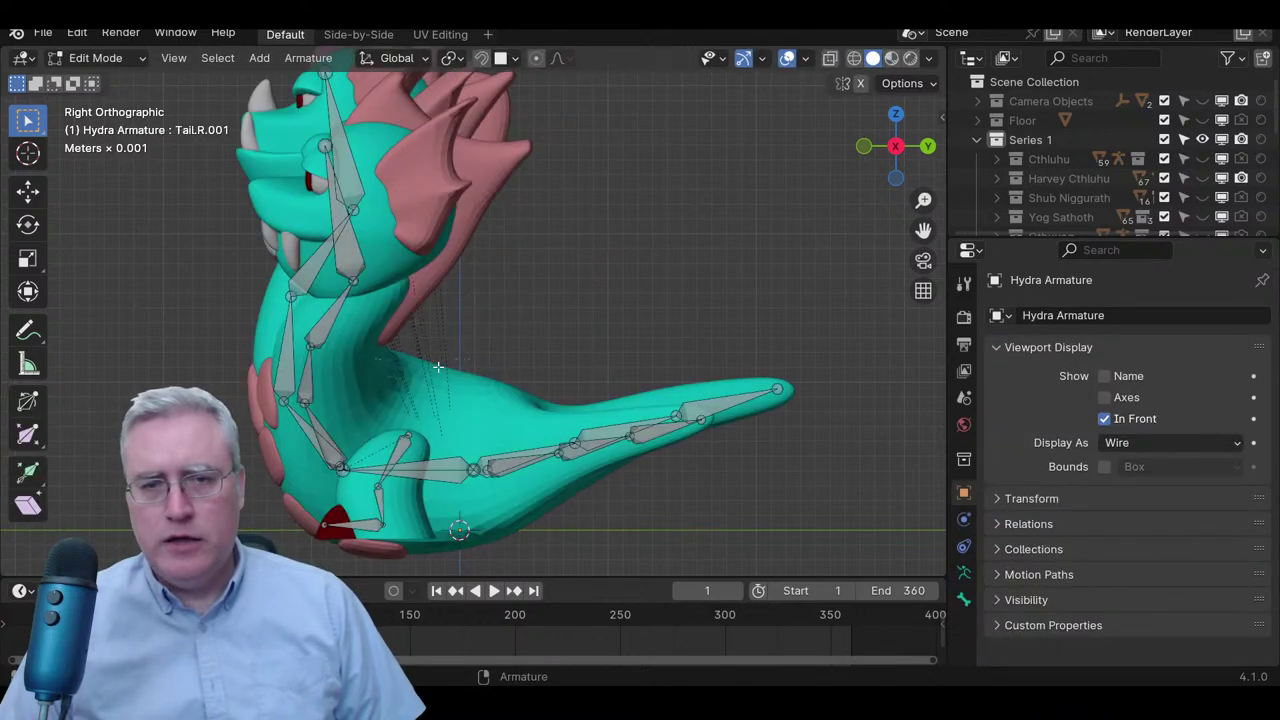
key(Tab)
key(ctrl+Tab)
click(434, 376)
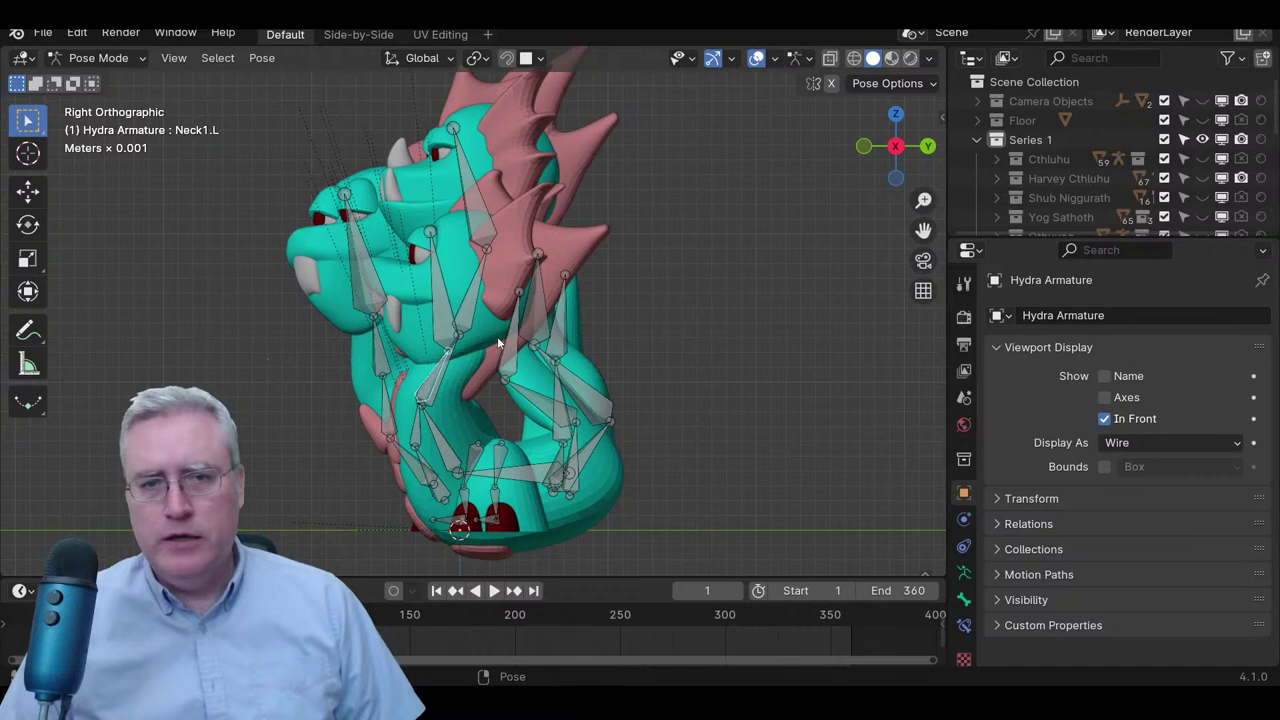
key(r)
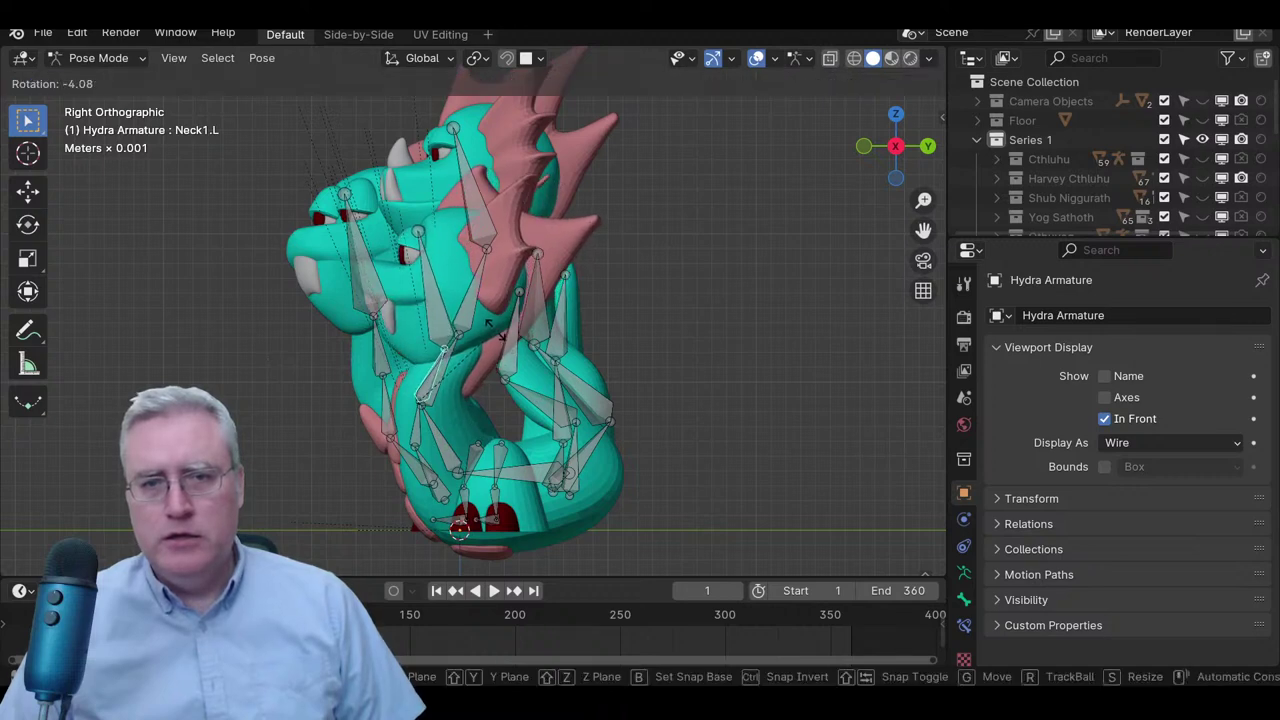
click(545, 302)
scroll(545, 302, up, 3)
middle_drag(545, 302, 420, 283)
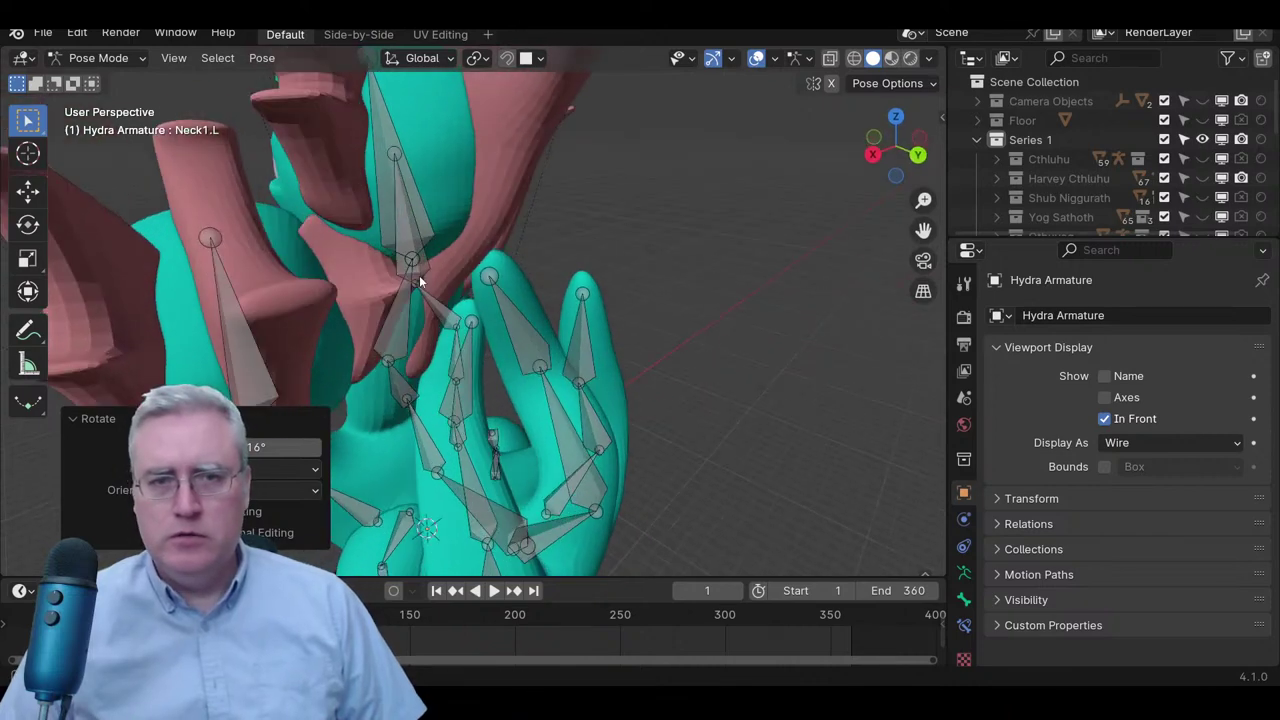
shift+middle_drag(234, 360, 241, 355)
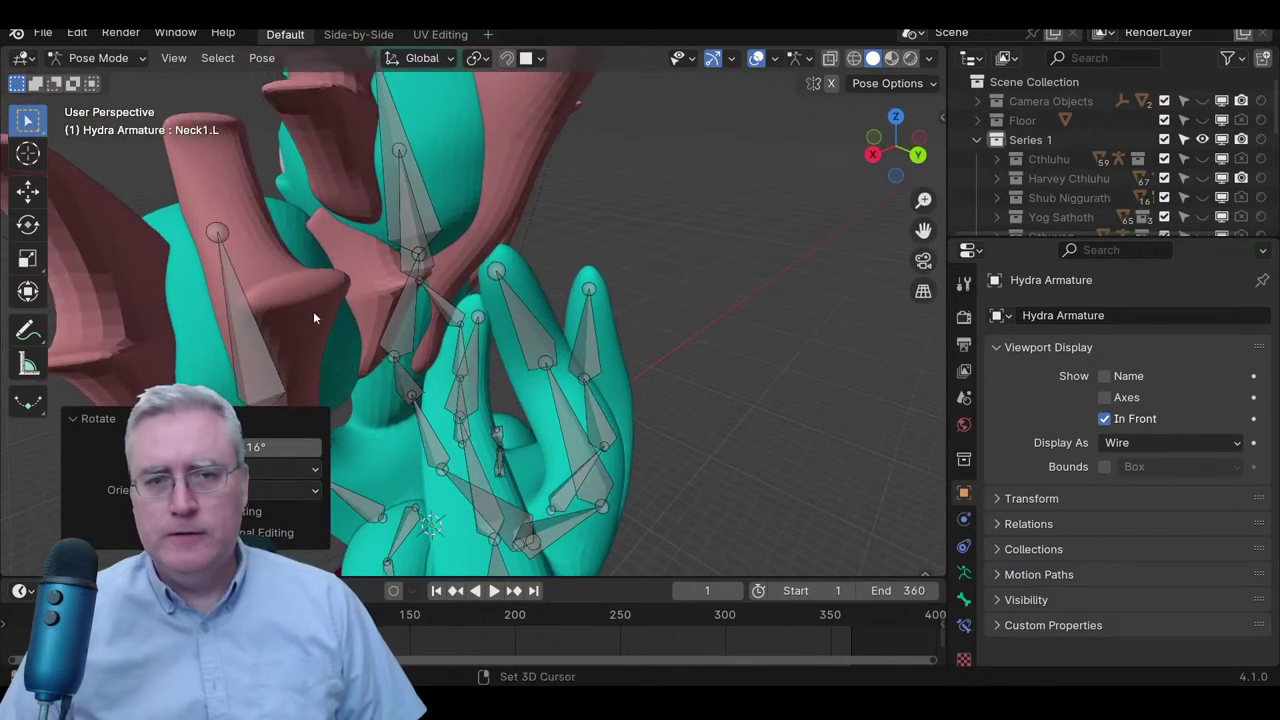
click(253, 346)
key(r)
key(z)
key(Escape)
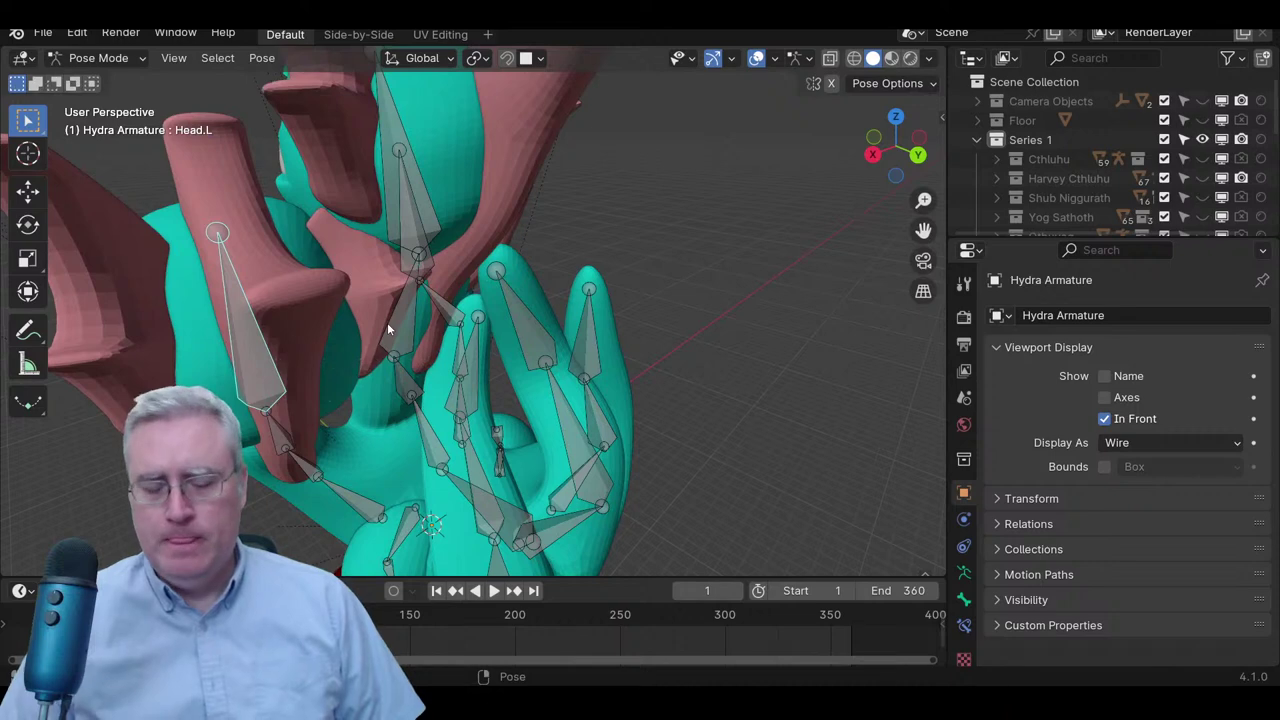
- Rotate the Neck1.L bone slightly outward, away from the middle head, in the front orthographic view
key(ctrl+KP_1)
key(ctrl+KP_3)
key(KP_3)
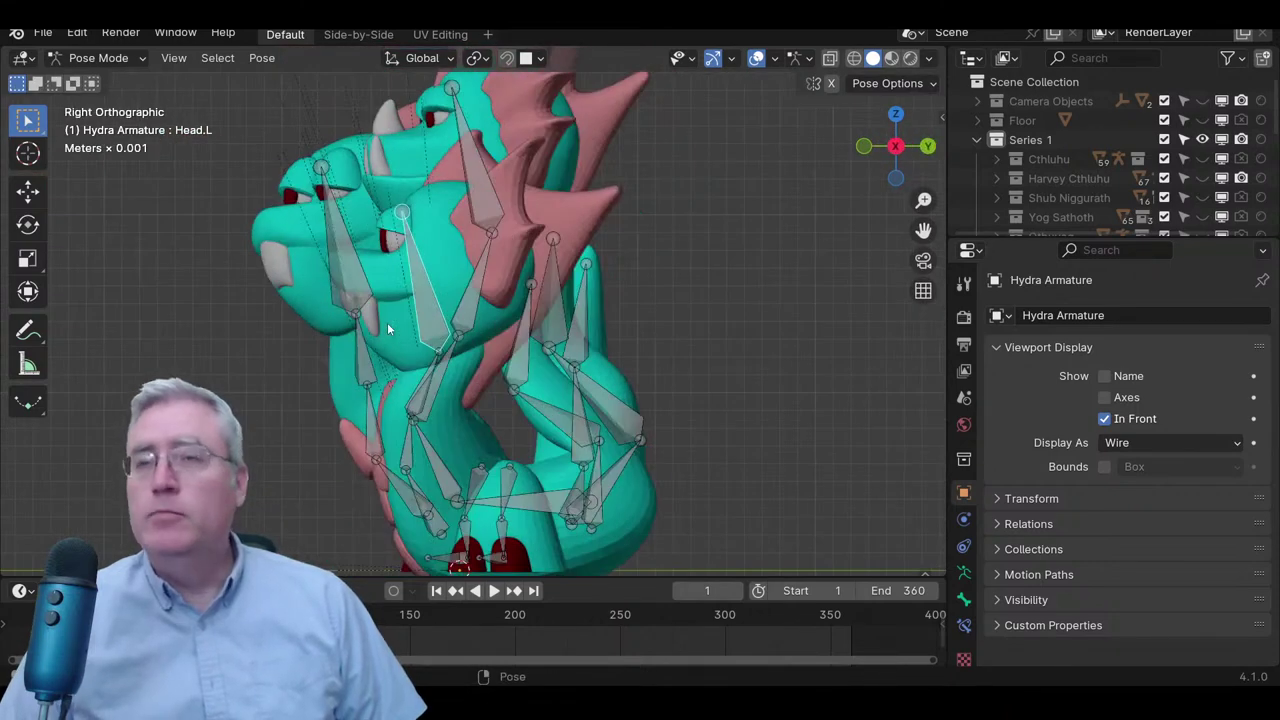
key(KP_1)
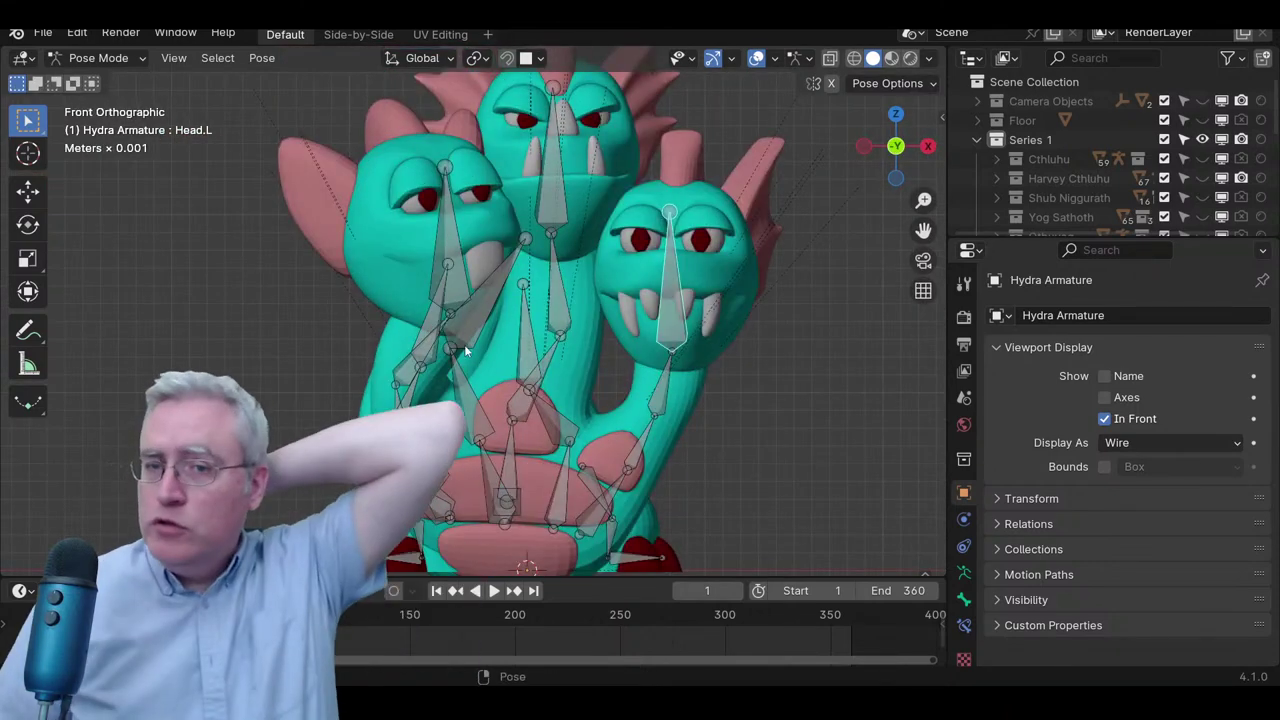
click(644, 447)
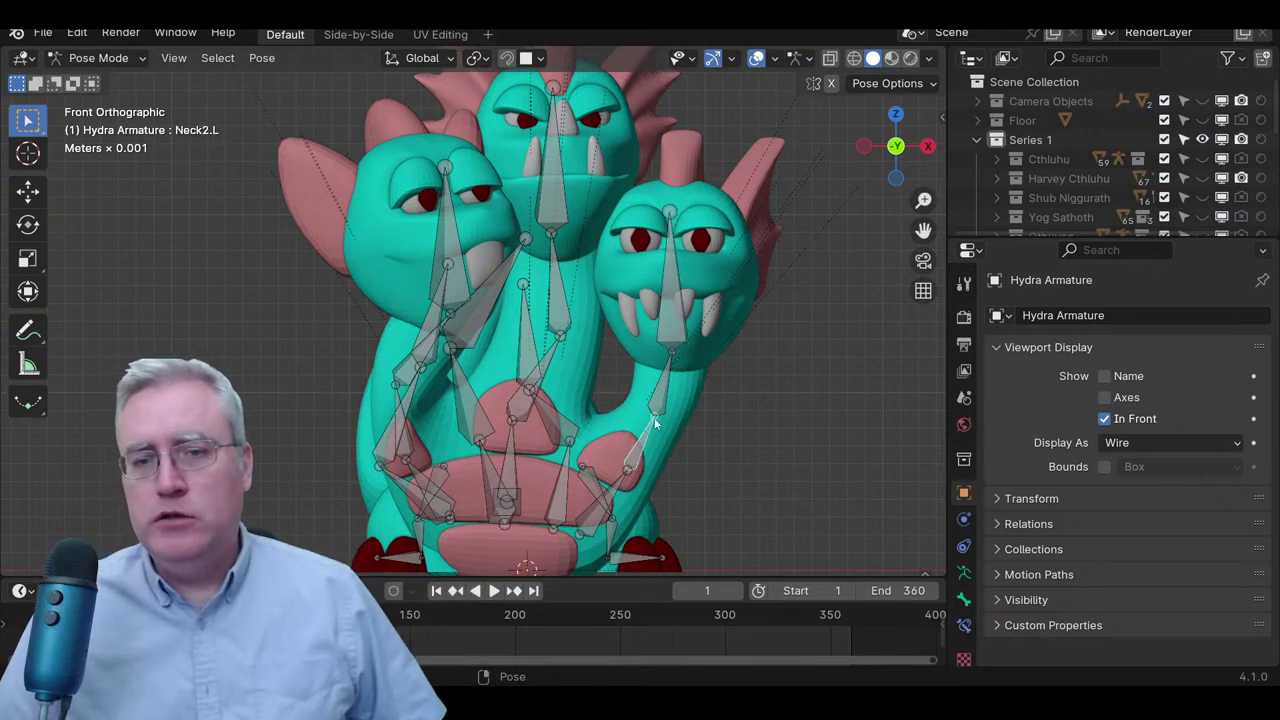
click(662, 390)
key(r)
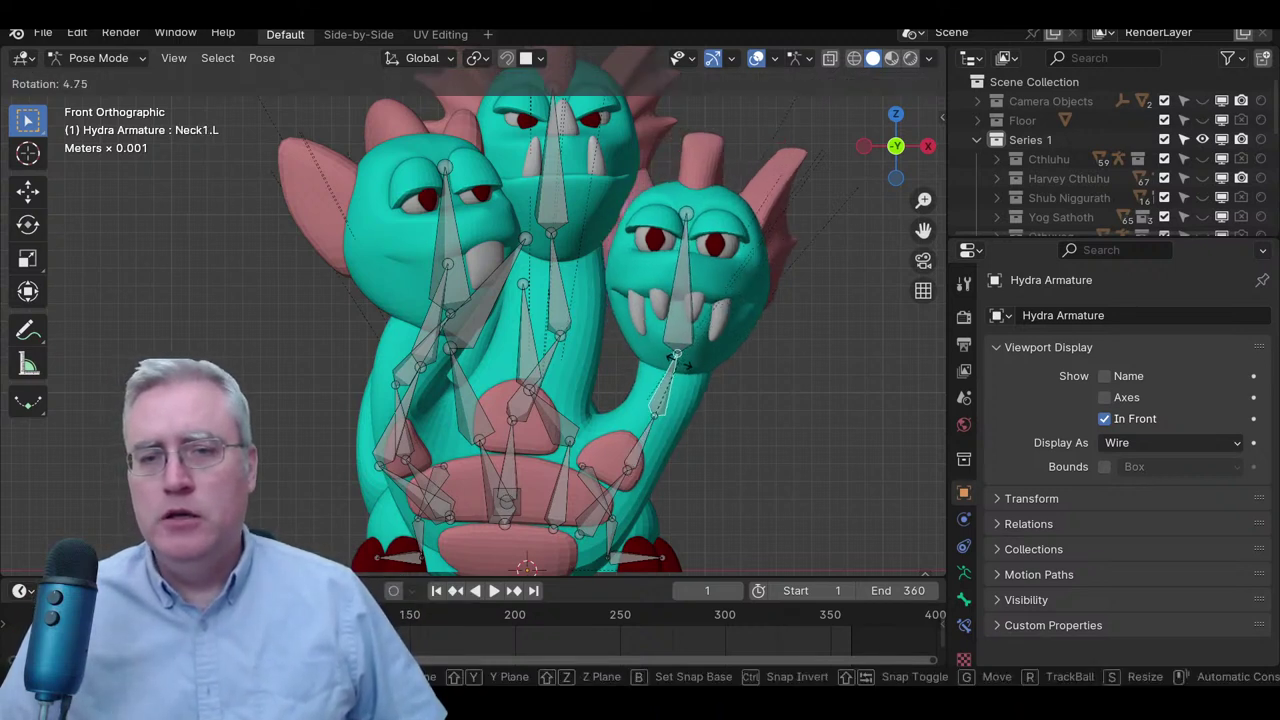
click(678, 360)
- Try rotating the Head.L bone in the front view, inspect the pose and undo that rotation
click(680, 330)
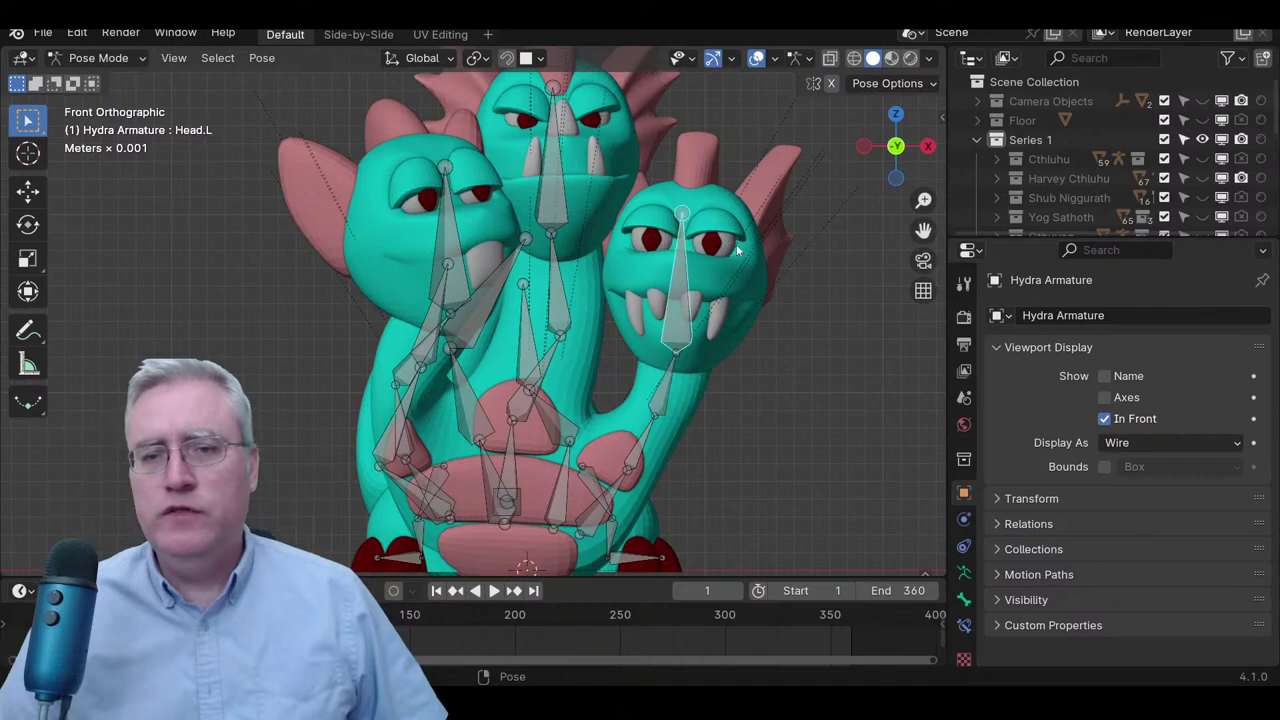
key(r)
click(725, 238)
middle_drag(725, 238, 620, 330)
scroll(695, 312, down, 4)
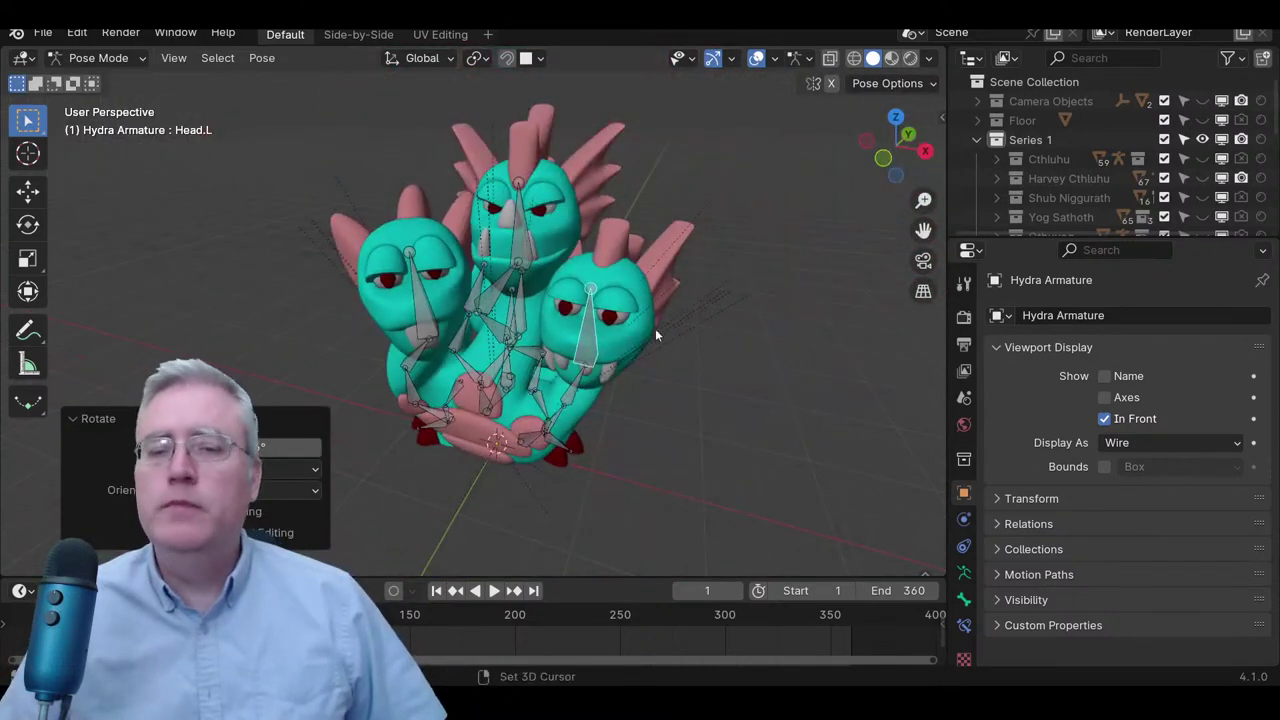
scroll(655, 328, up, 3)
key(ctrl+z)
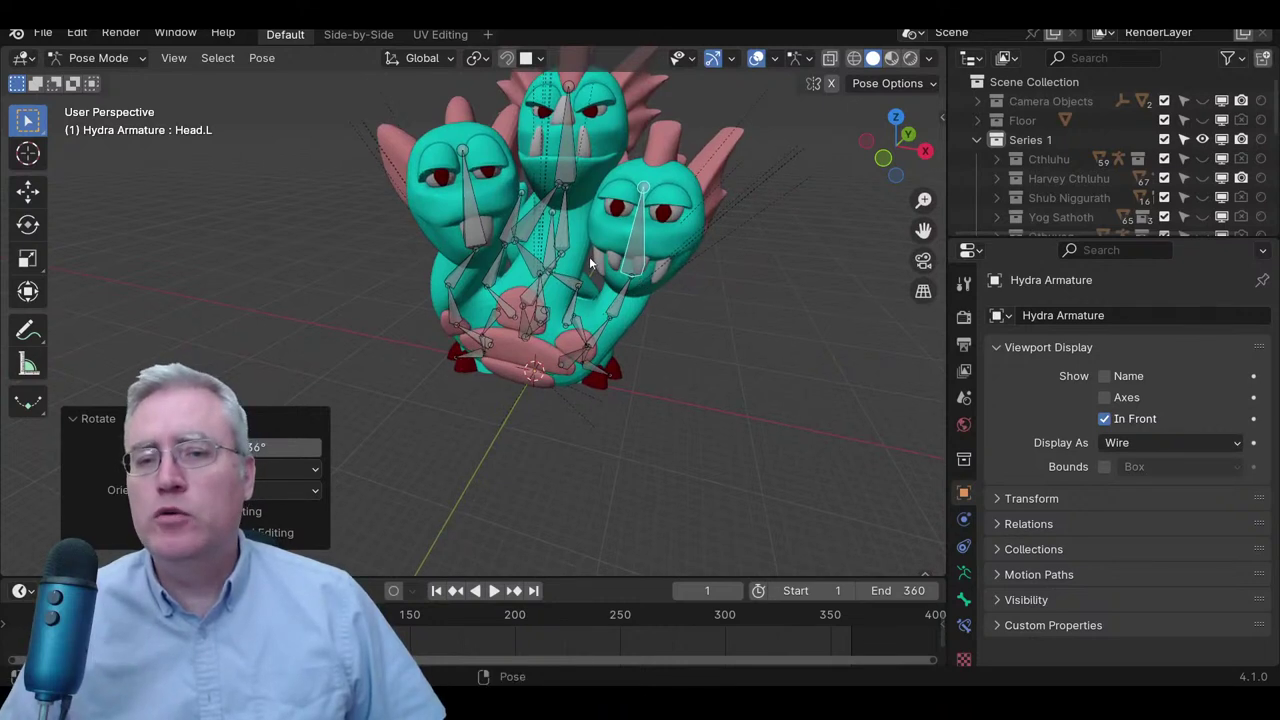
key(r)
key(r)
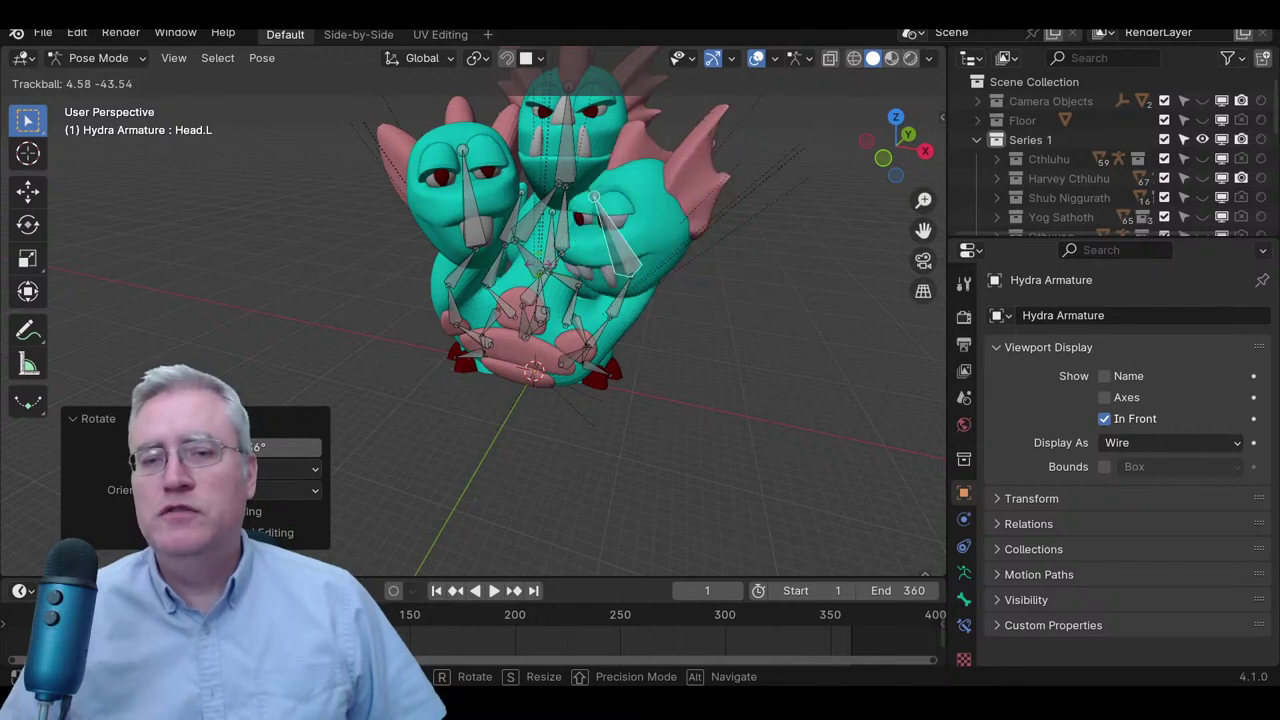
click(645, 248)
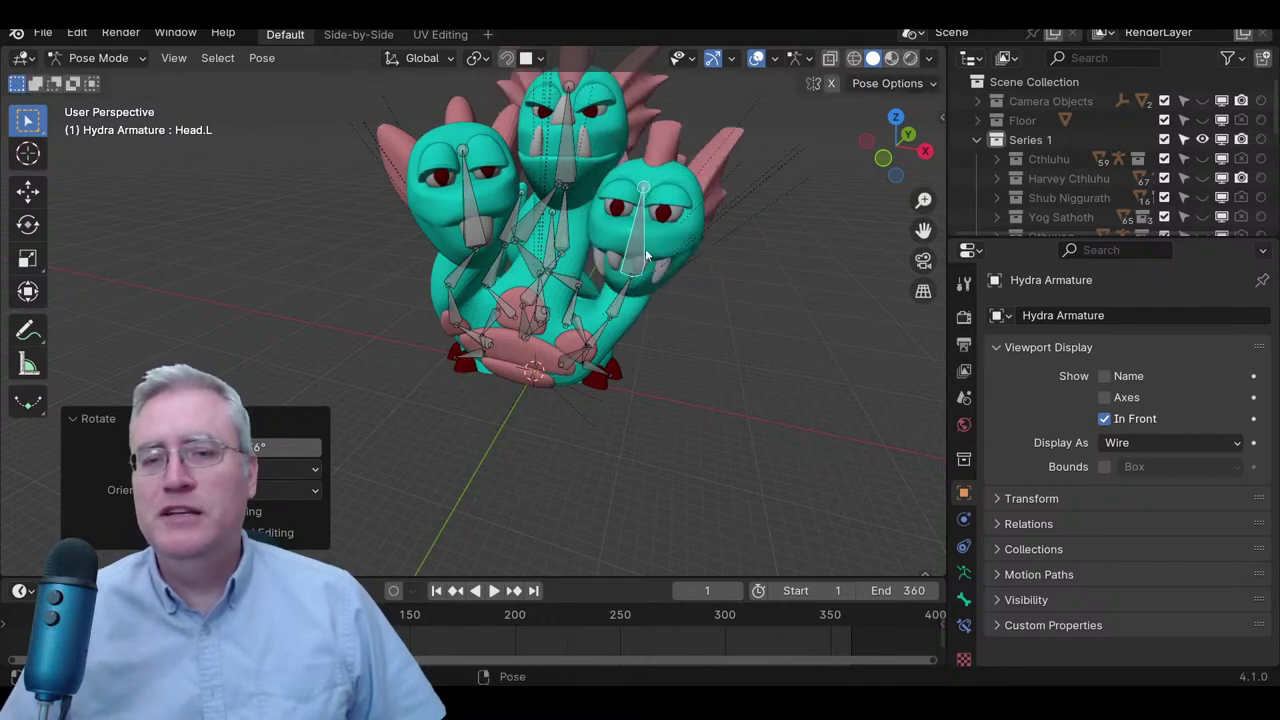
scroll(645, 248, up, 3)
middle_drag(645, 248, 488, 326)
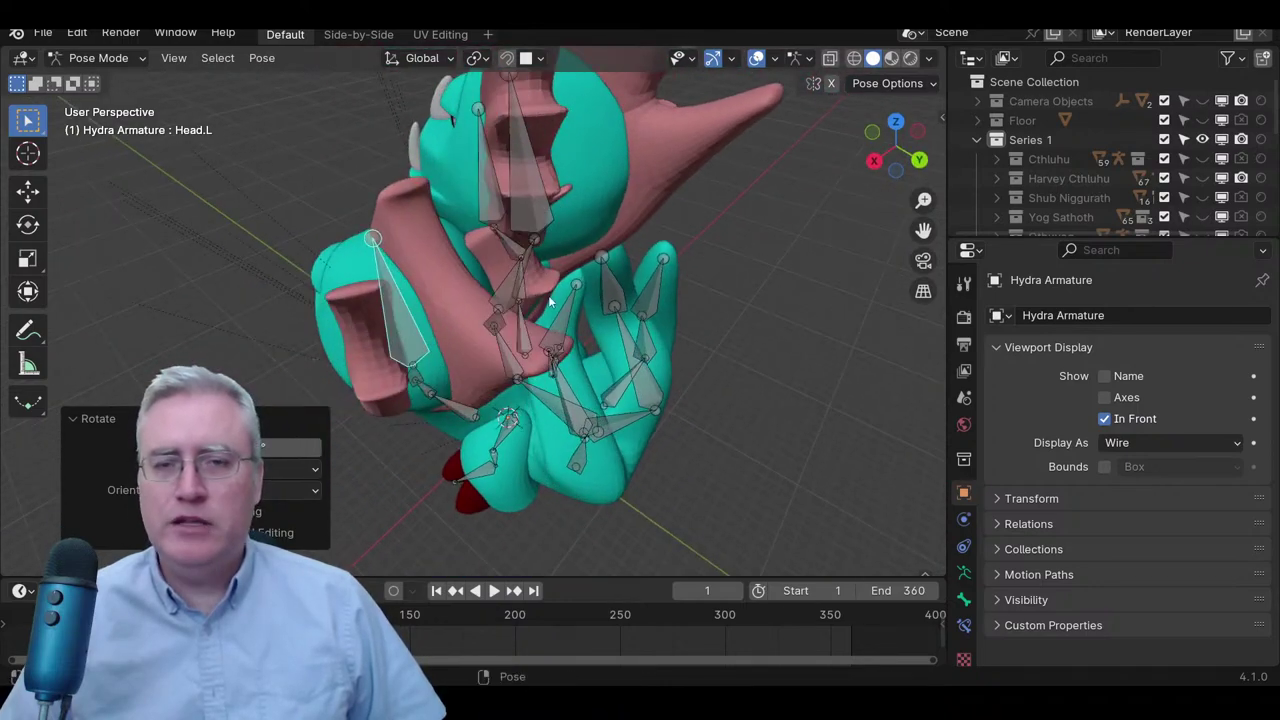
- Try rotating the Head.L bone about 20 degrees around global Z, check it from the front and undo the rotation
key(r)
key(z)
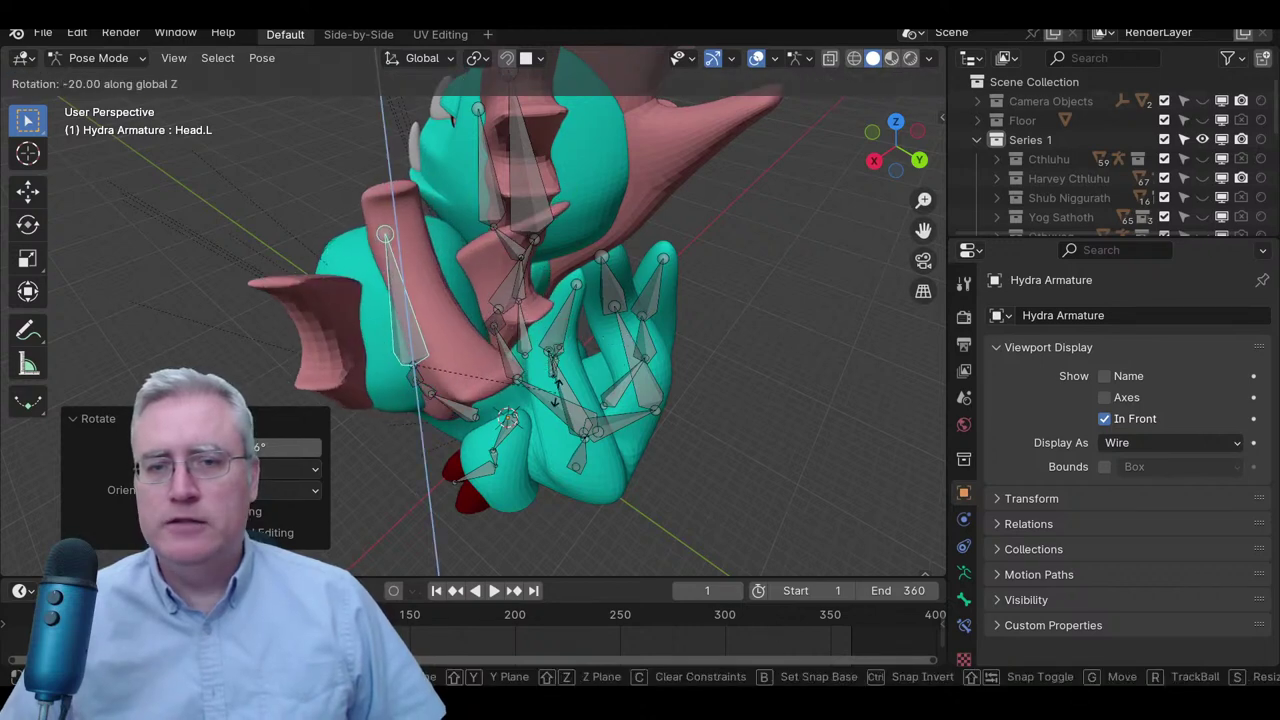
key(Return)
middle_drag(470, 320, 686, 273)
key(KP_1)
scroll(682, 273, up, 3)
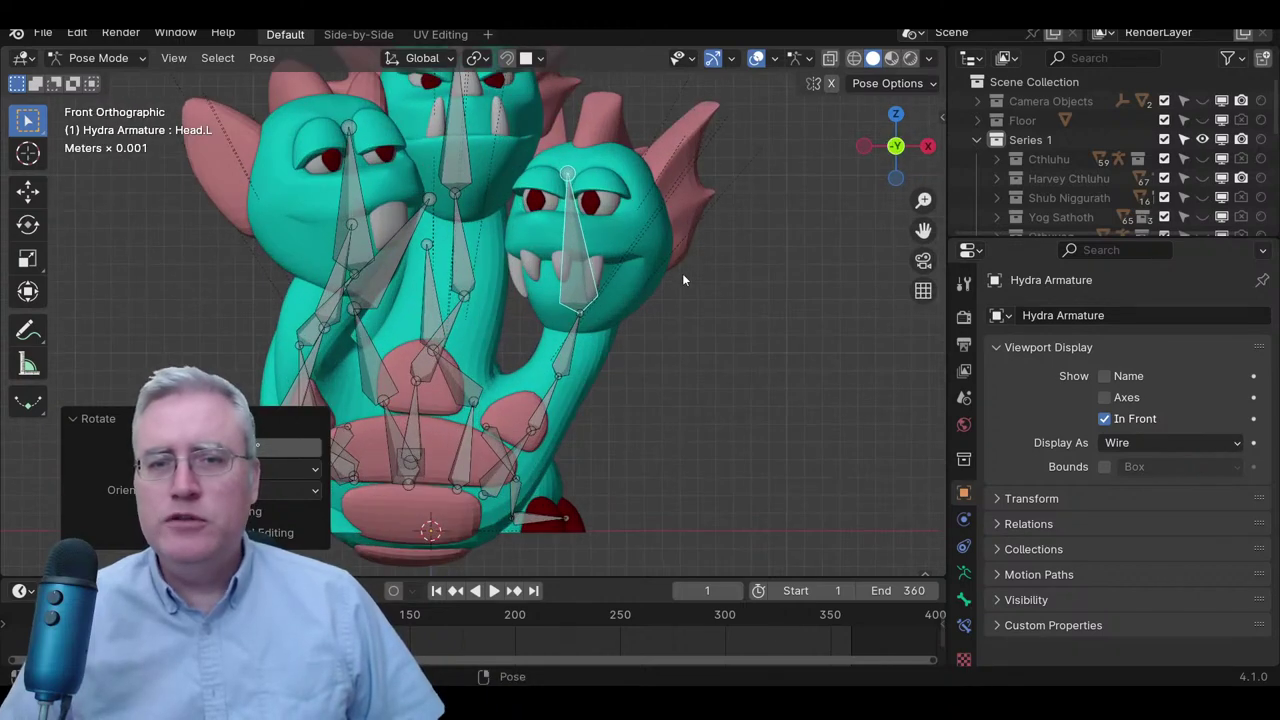
shift+scroll(654, 254, up, 5)
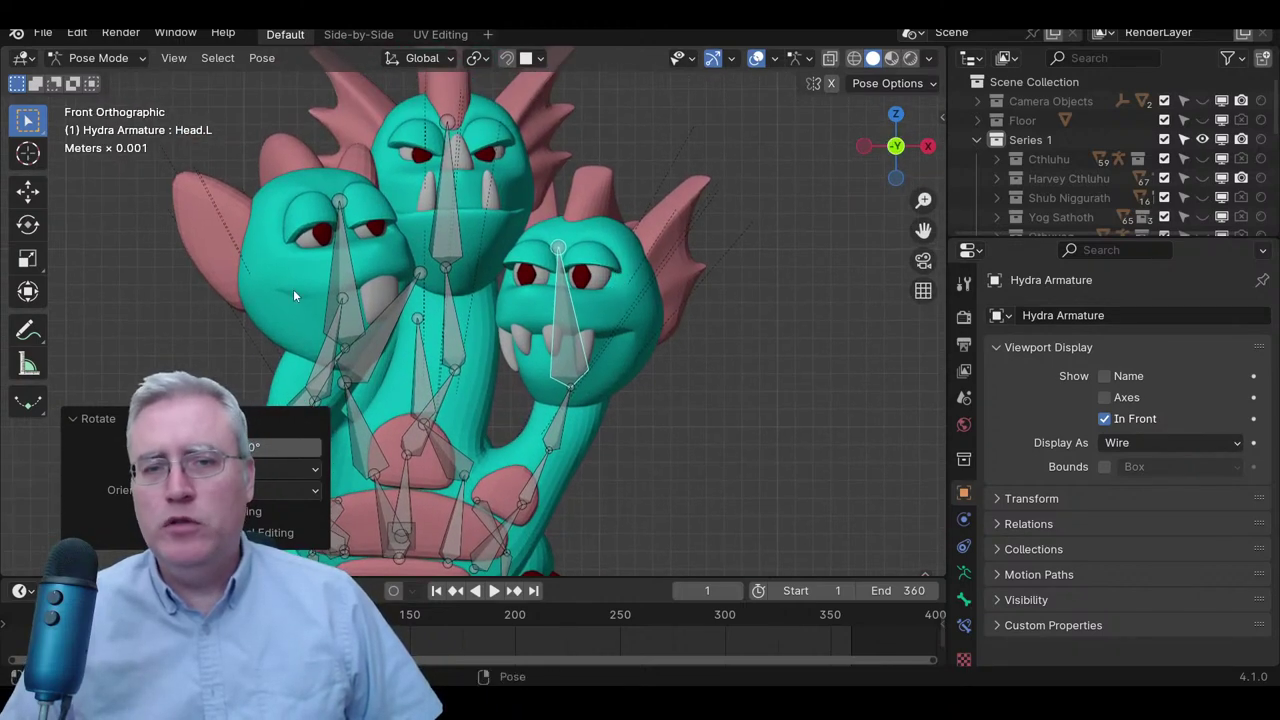
key(ctrl+z)
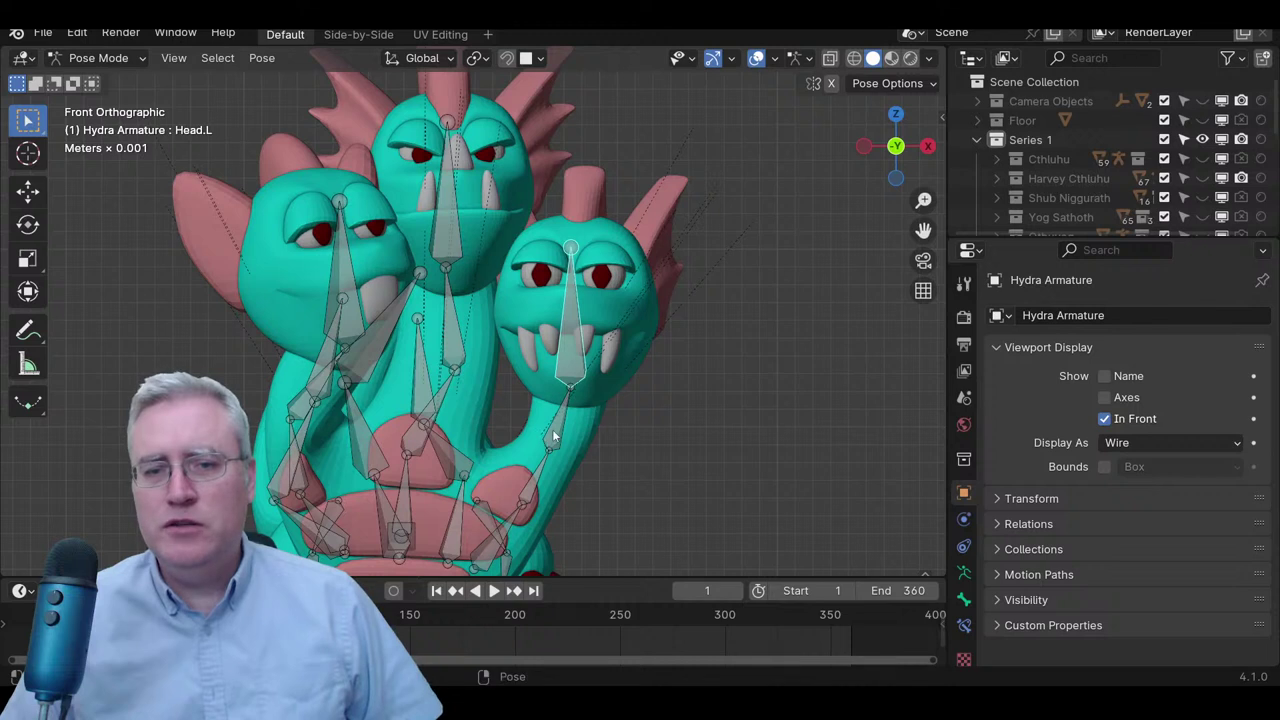
- Rotate the Neck1.L bone slightly outward in the front view, and tilt the Head.L bone back about 7 degrees toward upright
key(r)
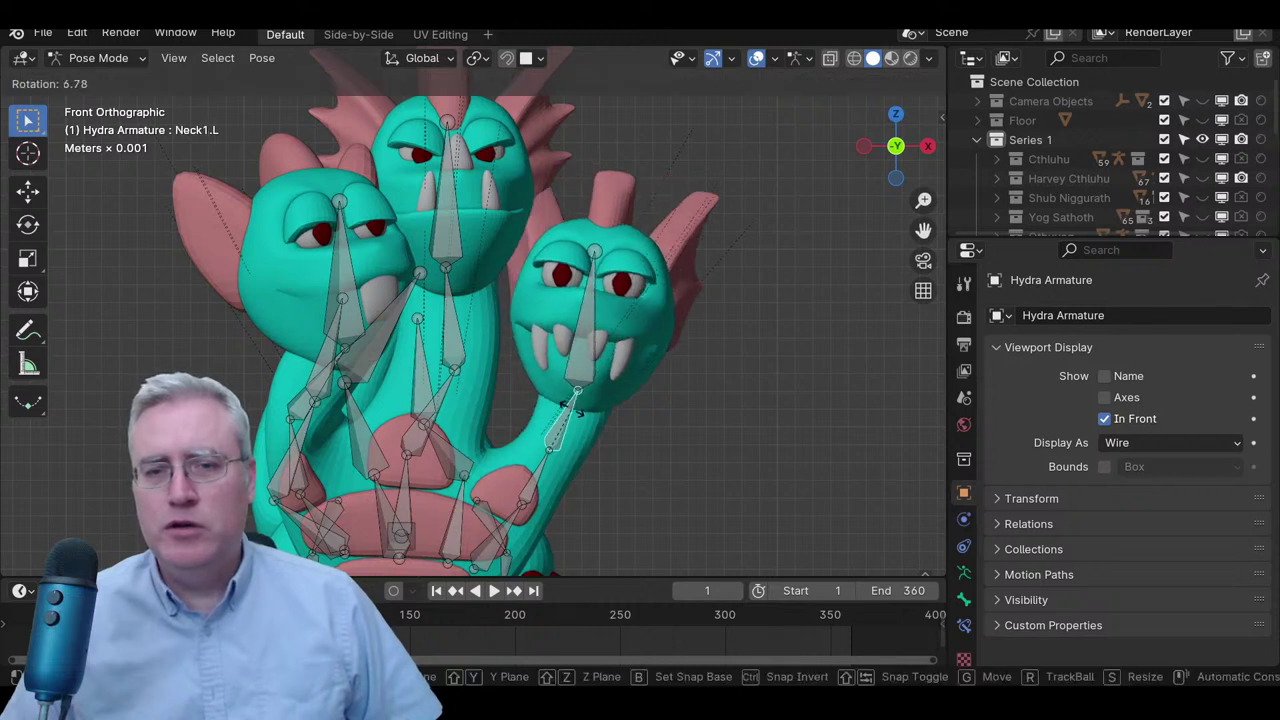
click(600, 291)
click(596, 292)
key(r)
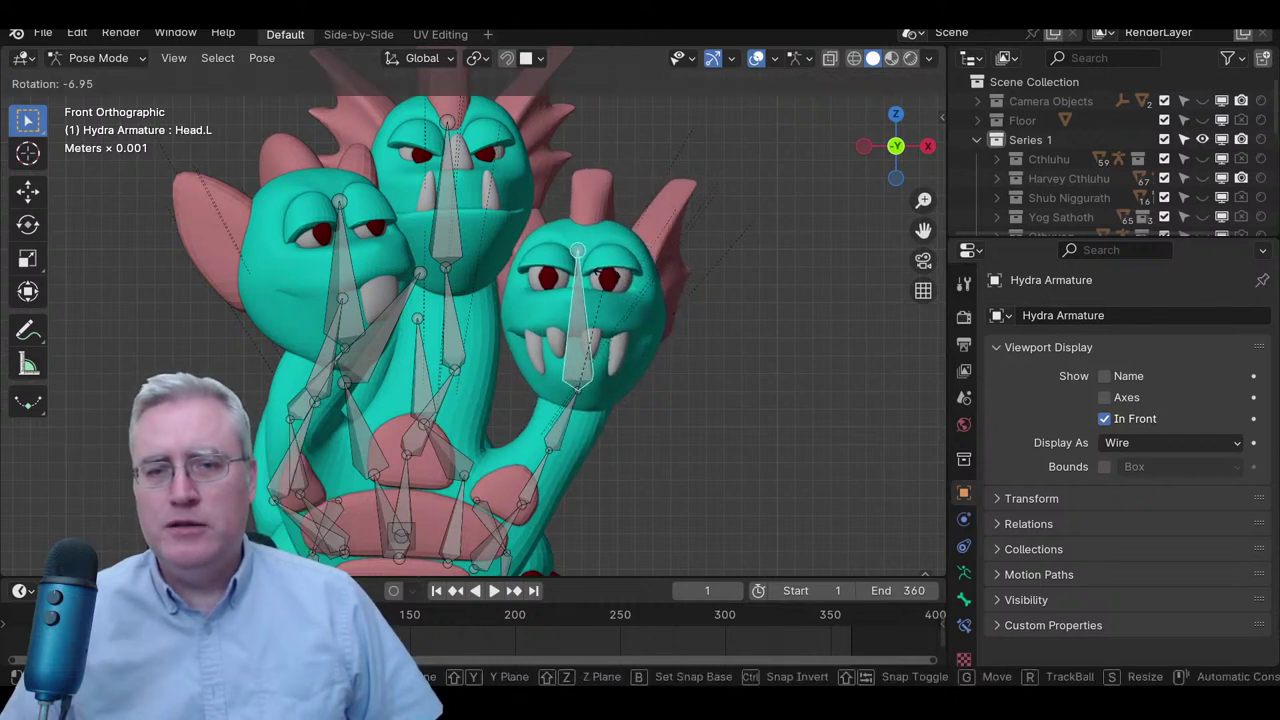
click(606, 281)
key(KP_3)
middle_drag(611, 276, 398, 295)
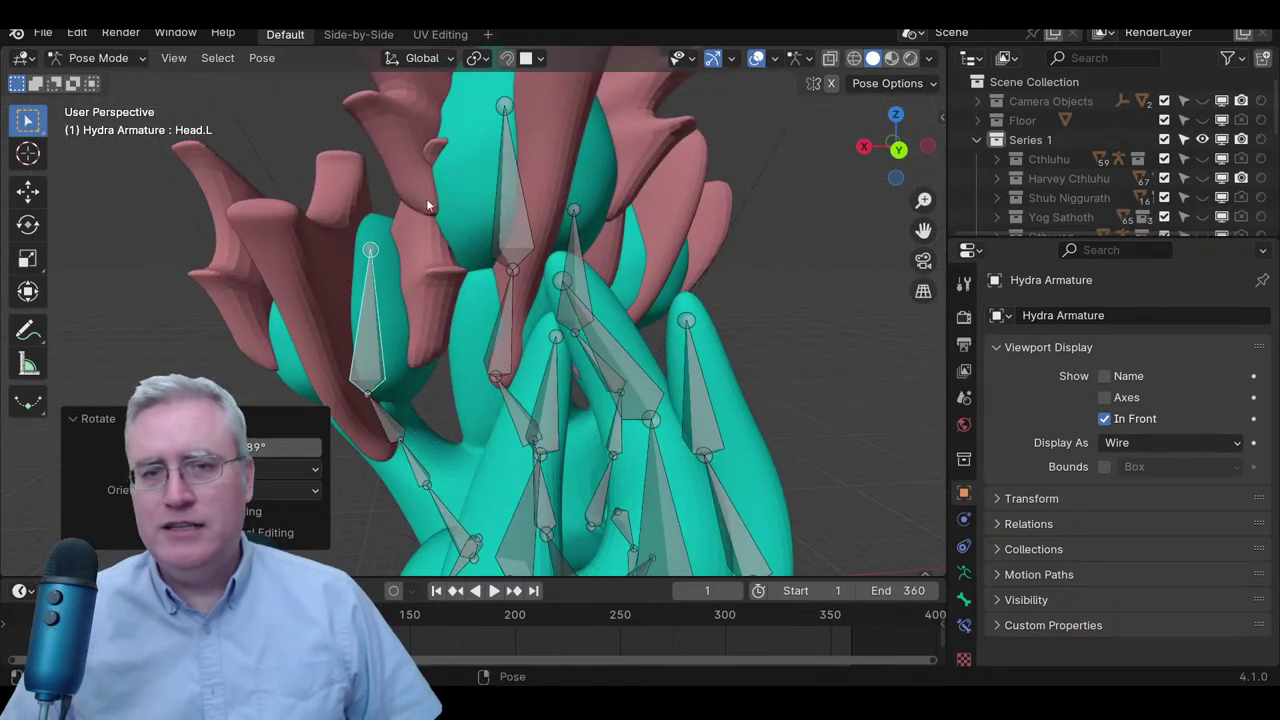
middle_drag(424, 217, 444, 237)
key(KP_1)
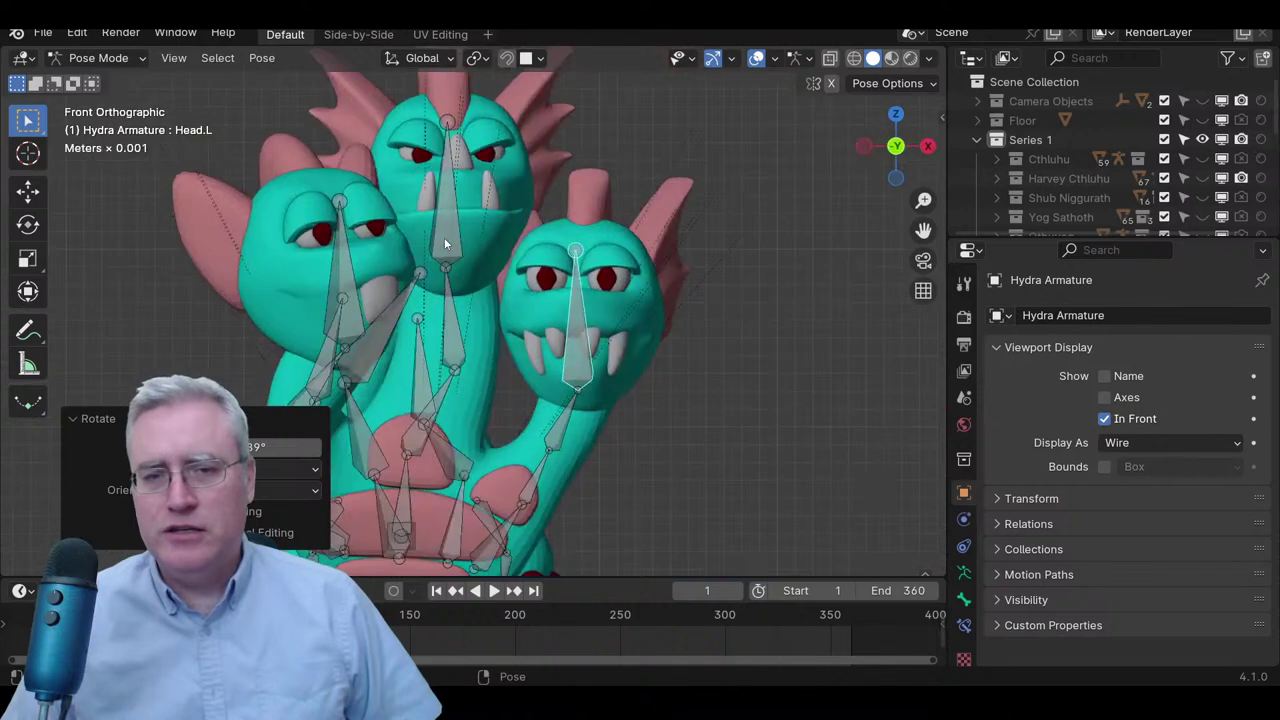
- Scale the Neck2.L, Neck1.L and Head.L bones together by 0.8
click(530, 490)
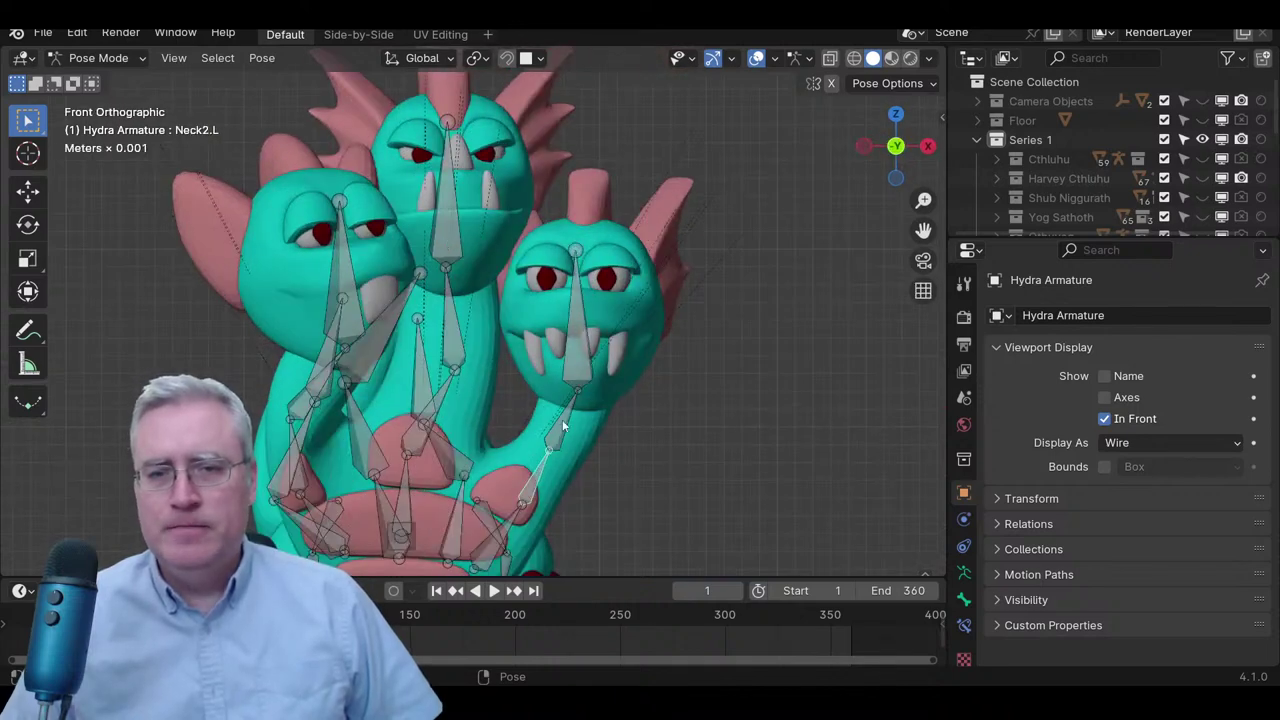
click(578, 350)
text(s)
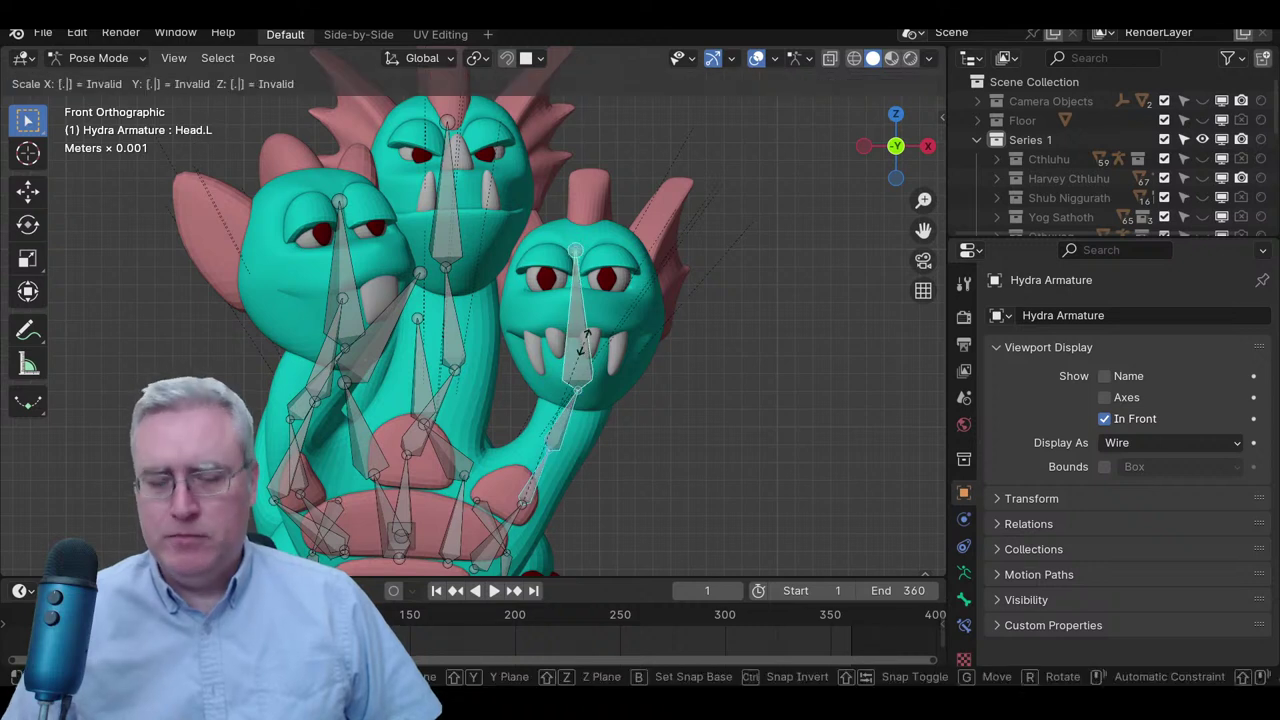
text(.8)
key(Return)
key(ctrl+s)
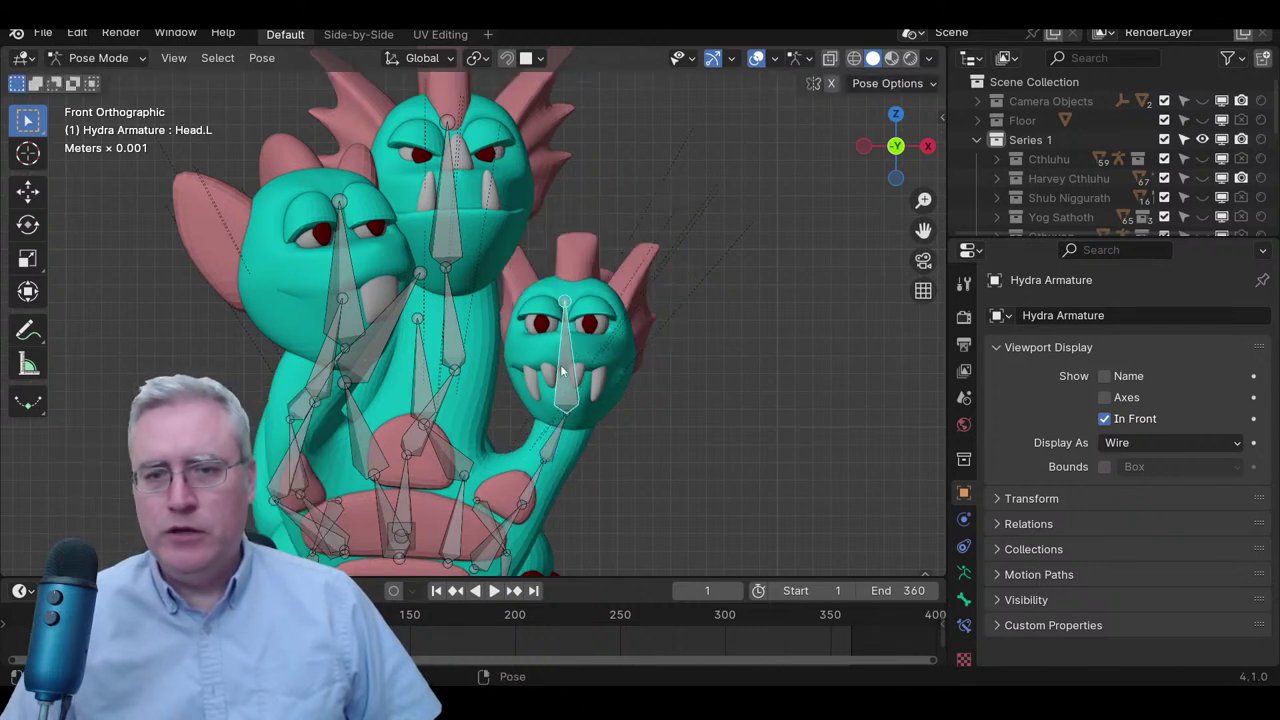
- Scale the Head.L bone alone by 1.2 and check the head's size from the side and front
text(s1.2)
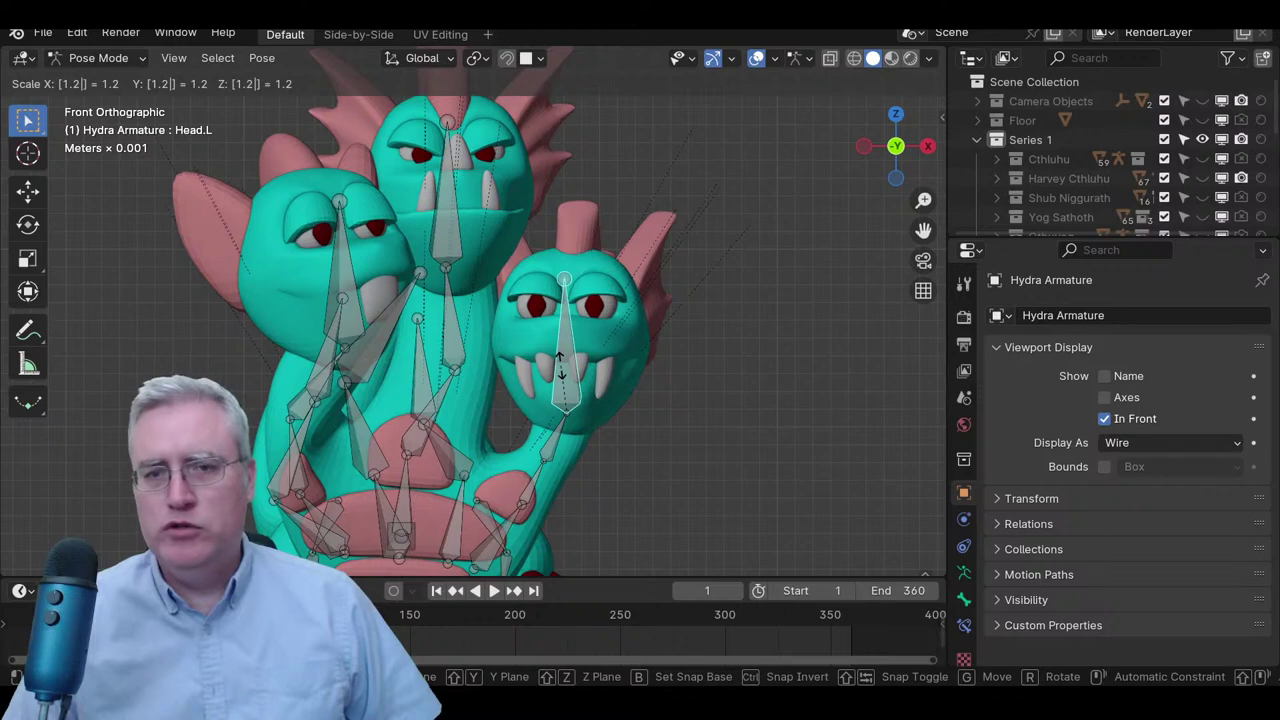
key(Return)
key(KP_3)
middle_drag(636, 358, 599, 428)
key(KP_1)
scroll(590, 434, up, 2)
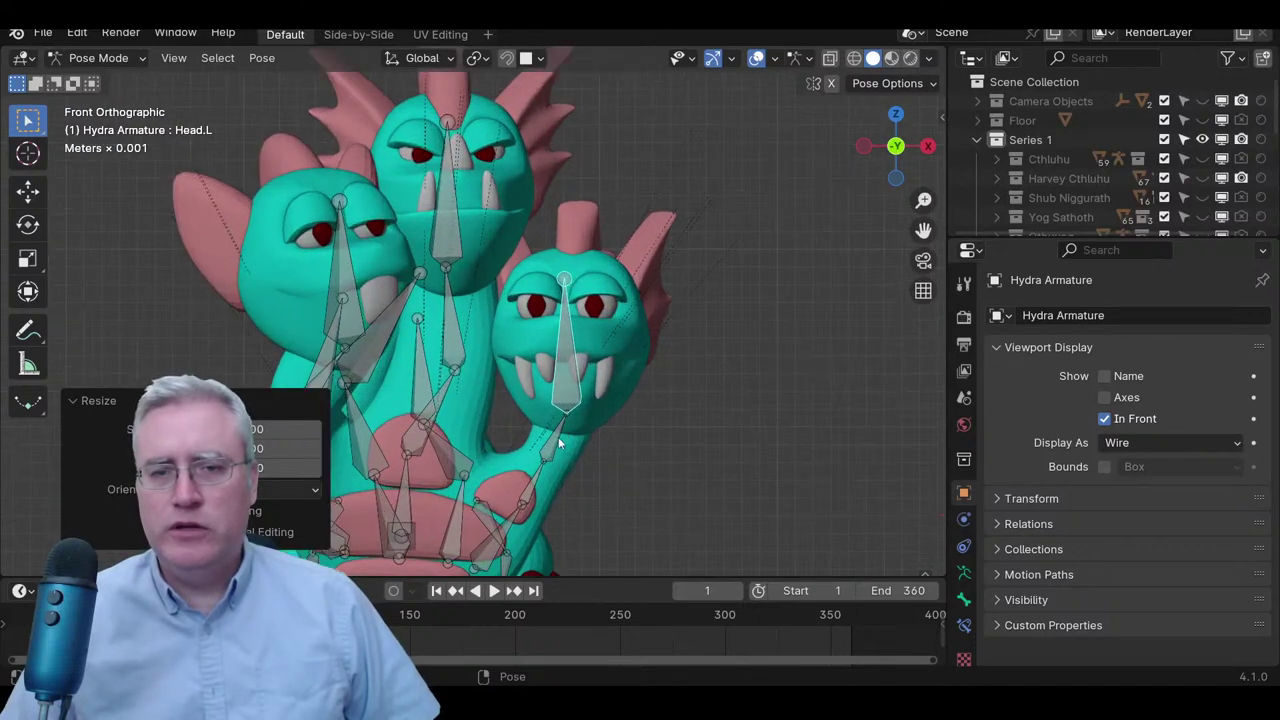
- Examine the Inverse Kinematics and Relations settings in the Head.L bone's properties
click(565, 409)
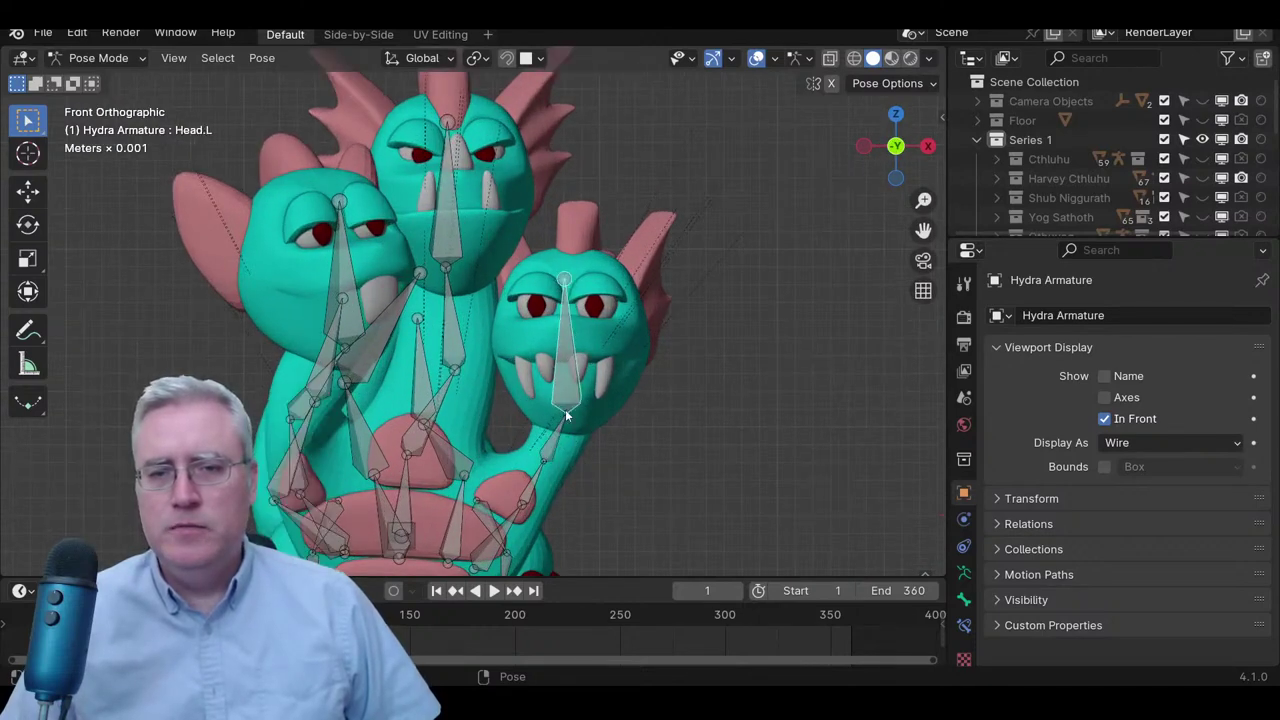
click(568, 386)
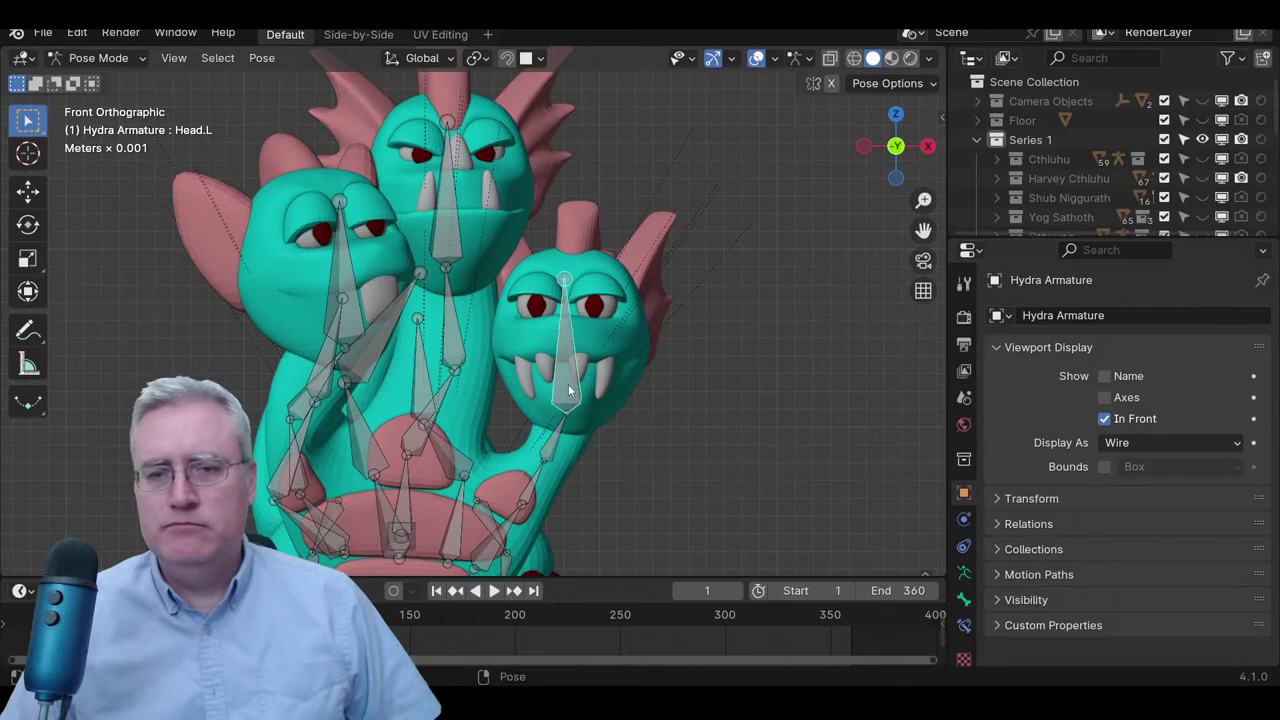
click(964, 598)
scroll(1036, 560, down, 12)
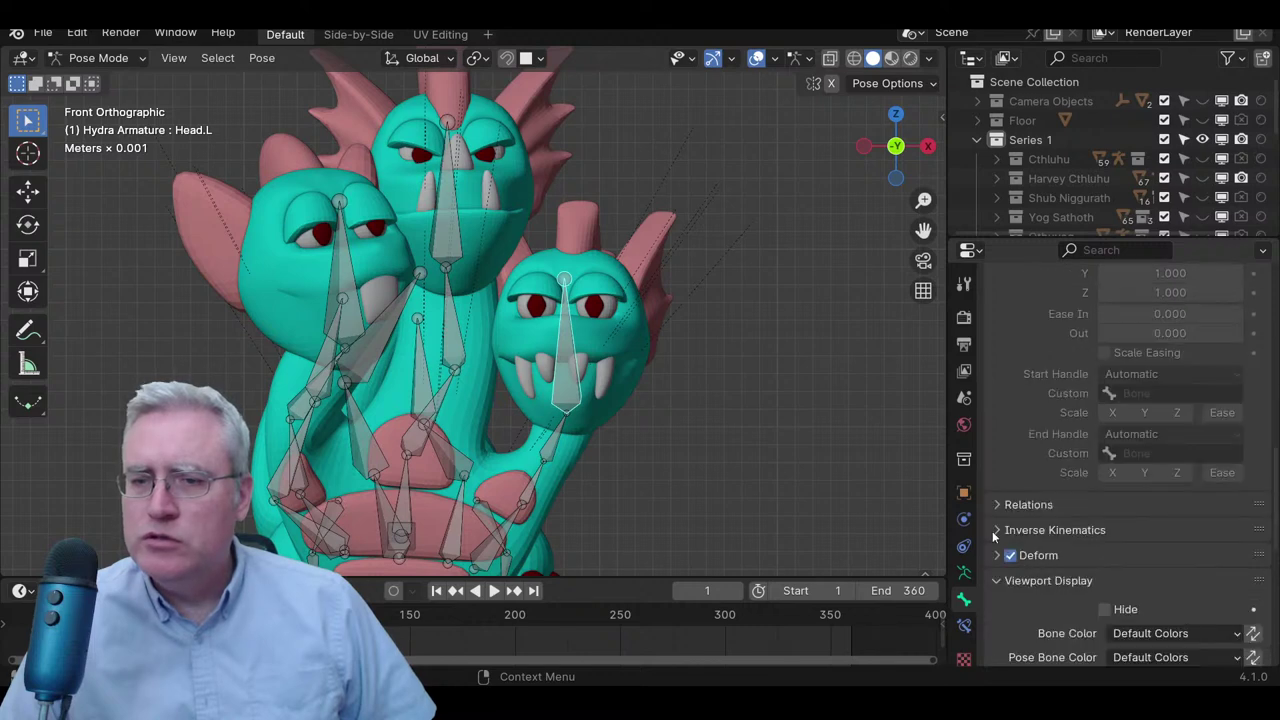
scroll(996, 529, down, 3)
click(996, 410)
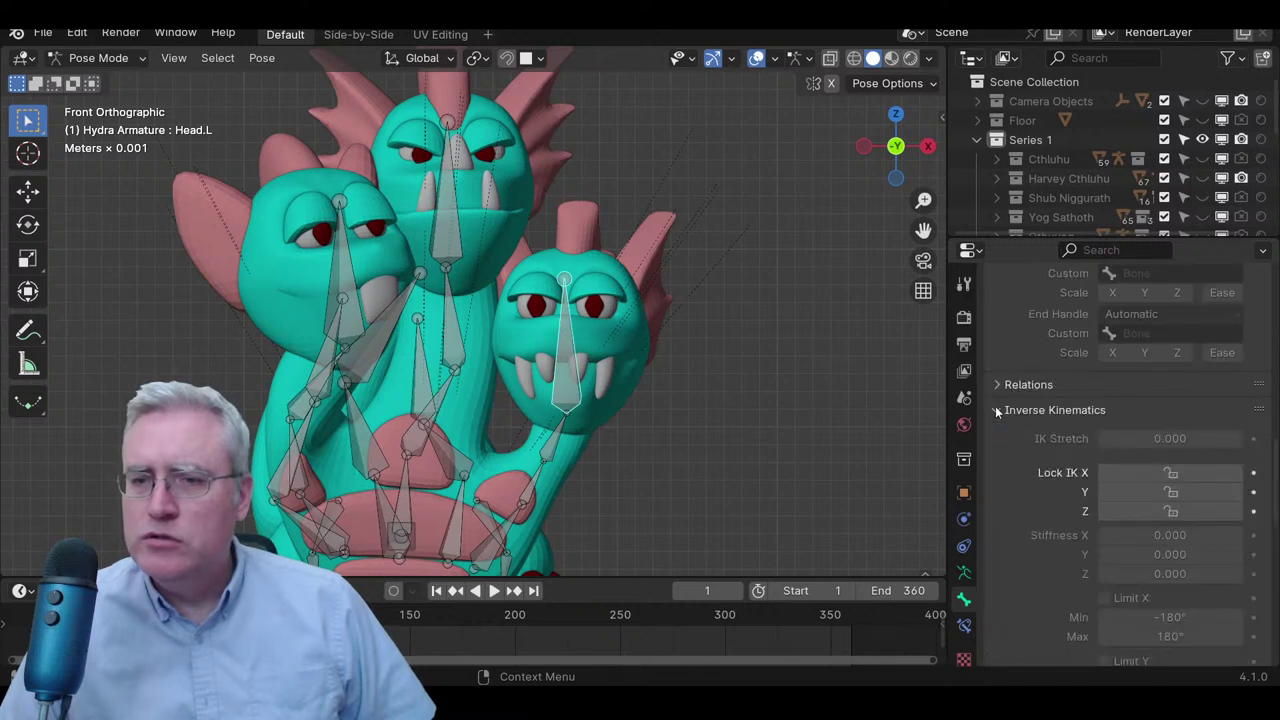
click(996, 410)
click(996, 410)
click(995, 408)
click(993, 384)
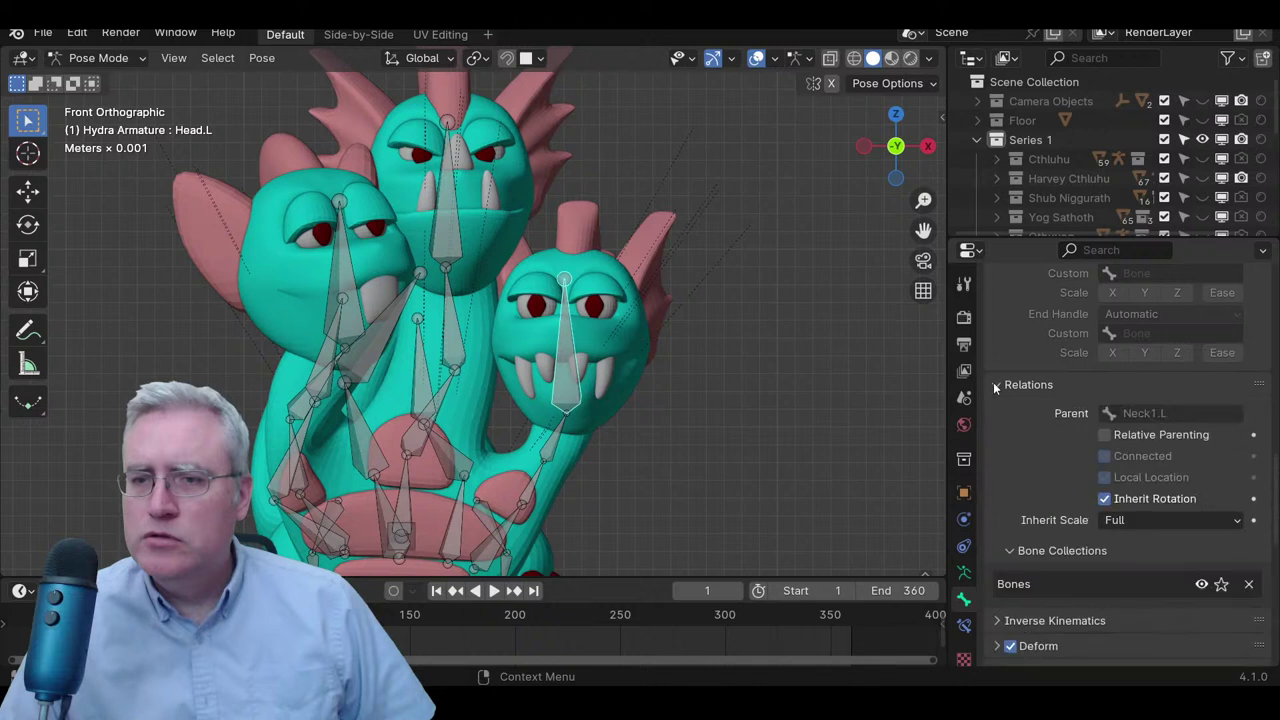
click(994, 384)
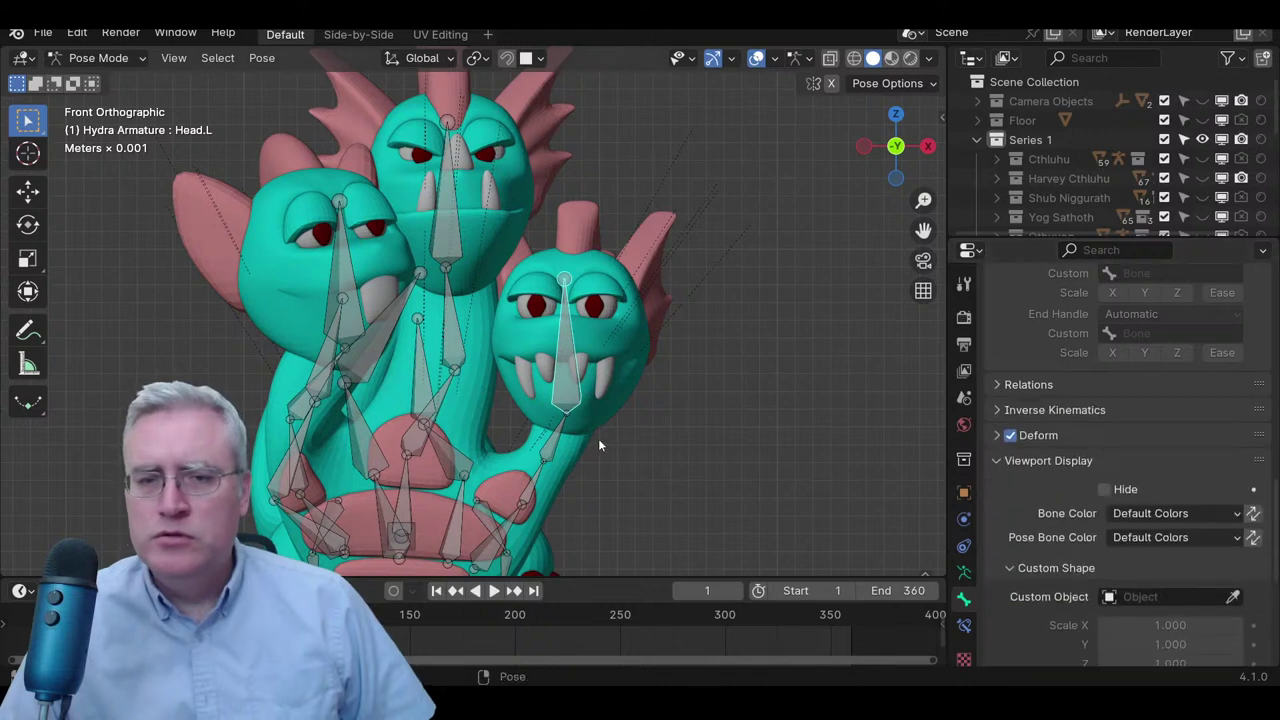
- Scale the Neck1.L bone by 1.2 and the Head.L bone by 0.8
key(s)
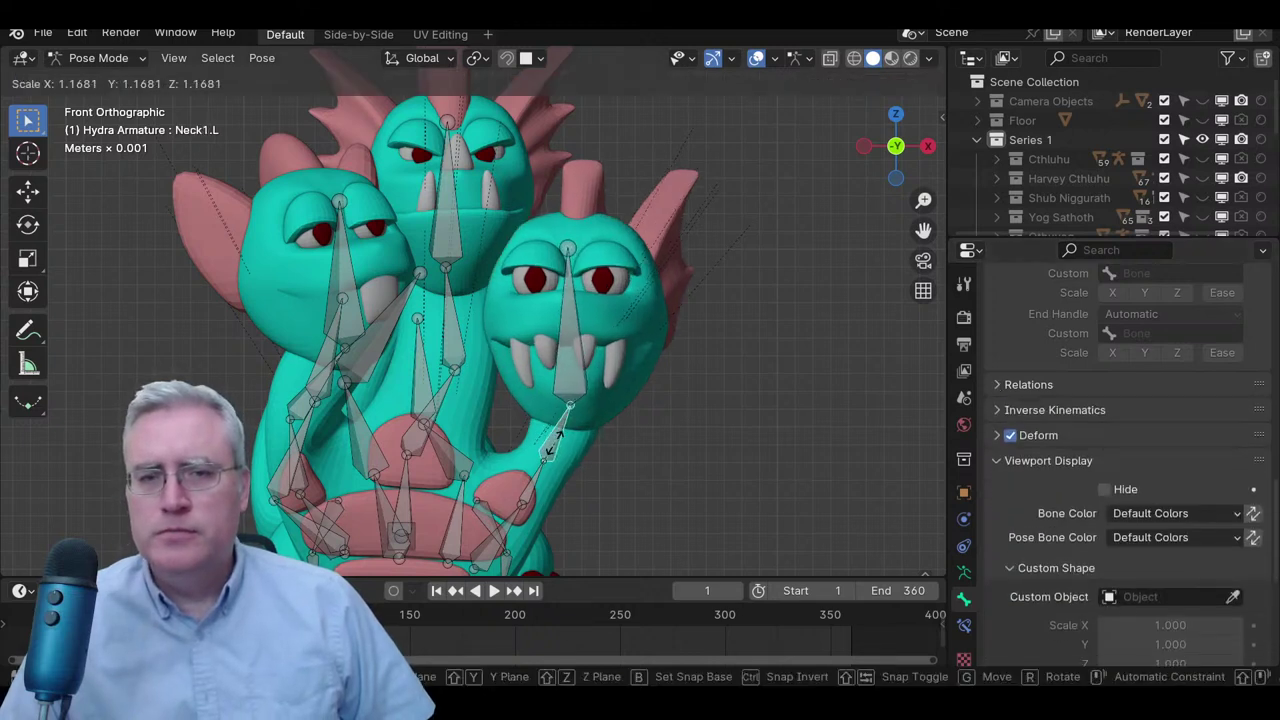
text(1.2)
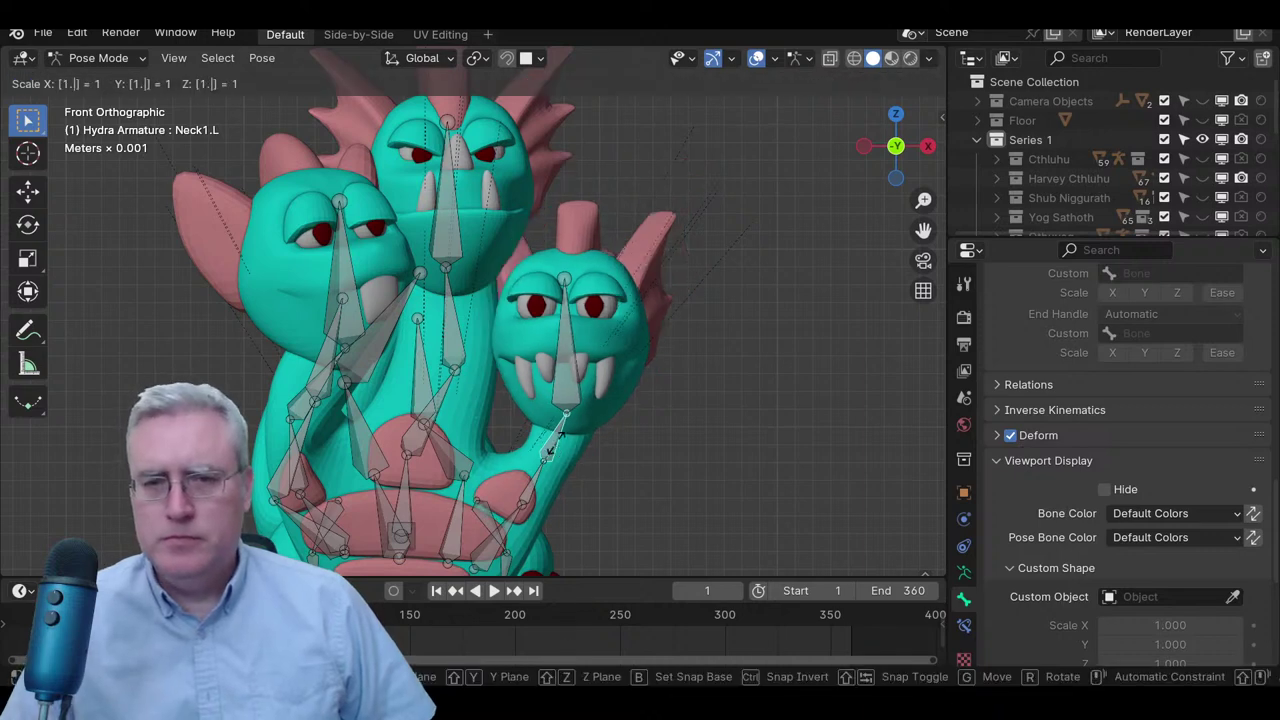
key(Return)
click(558, 389)
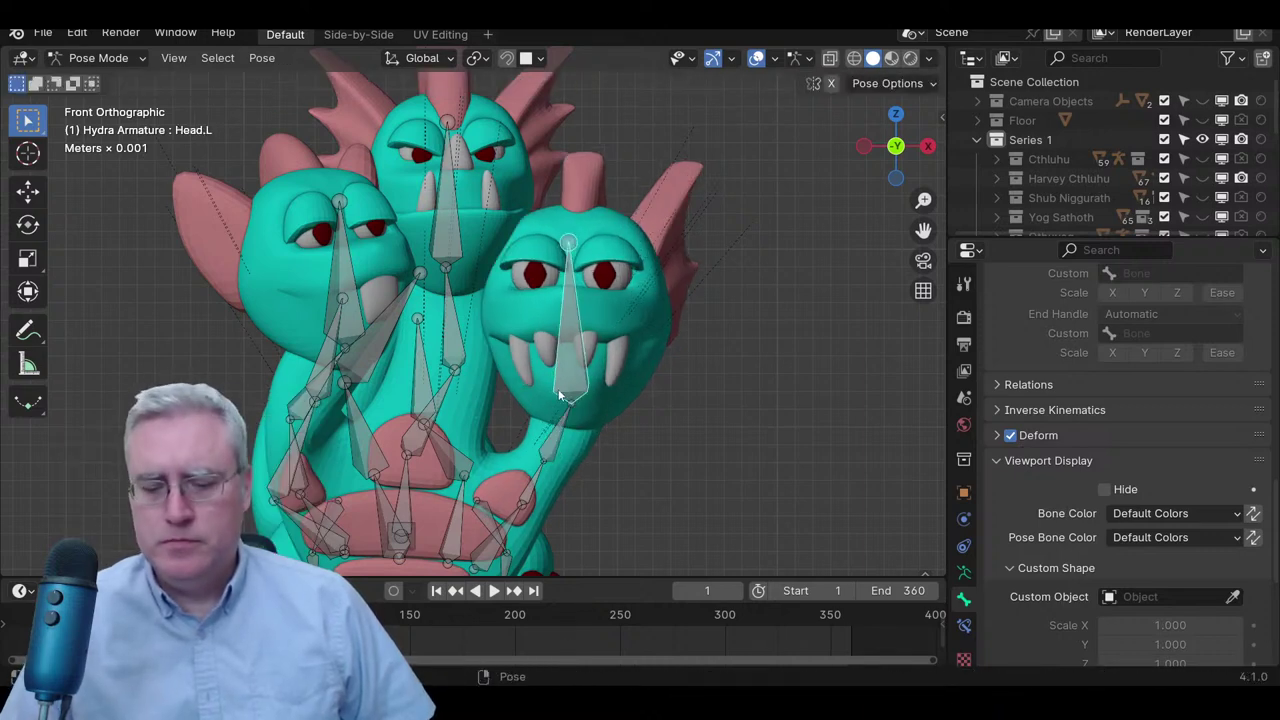
text(s0.8)
key(Return)
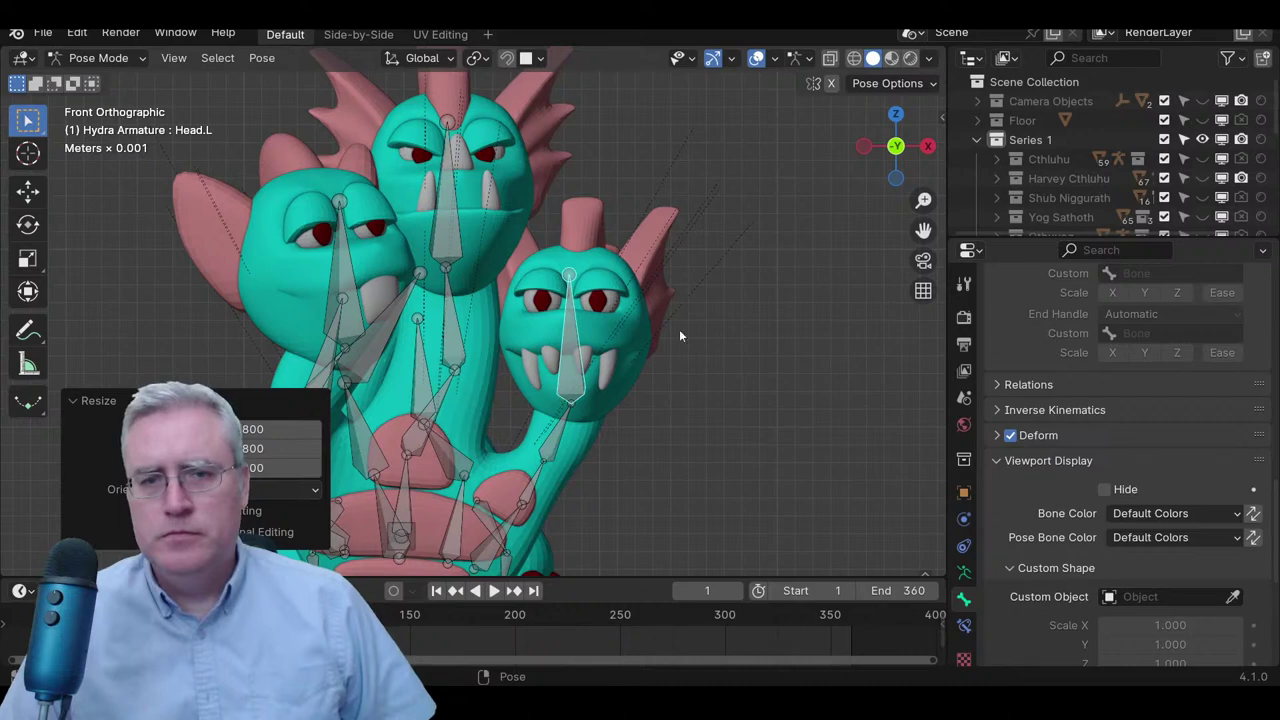
- Turn the Head.L bone slightly toward the middle head around global Z in two rotations, and check the pose from the front
middle_drag(679, 336, 618, 372)
key(r)
key(z)
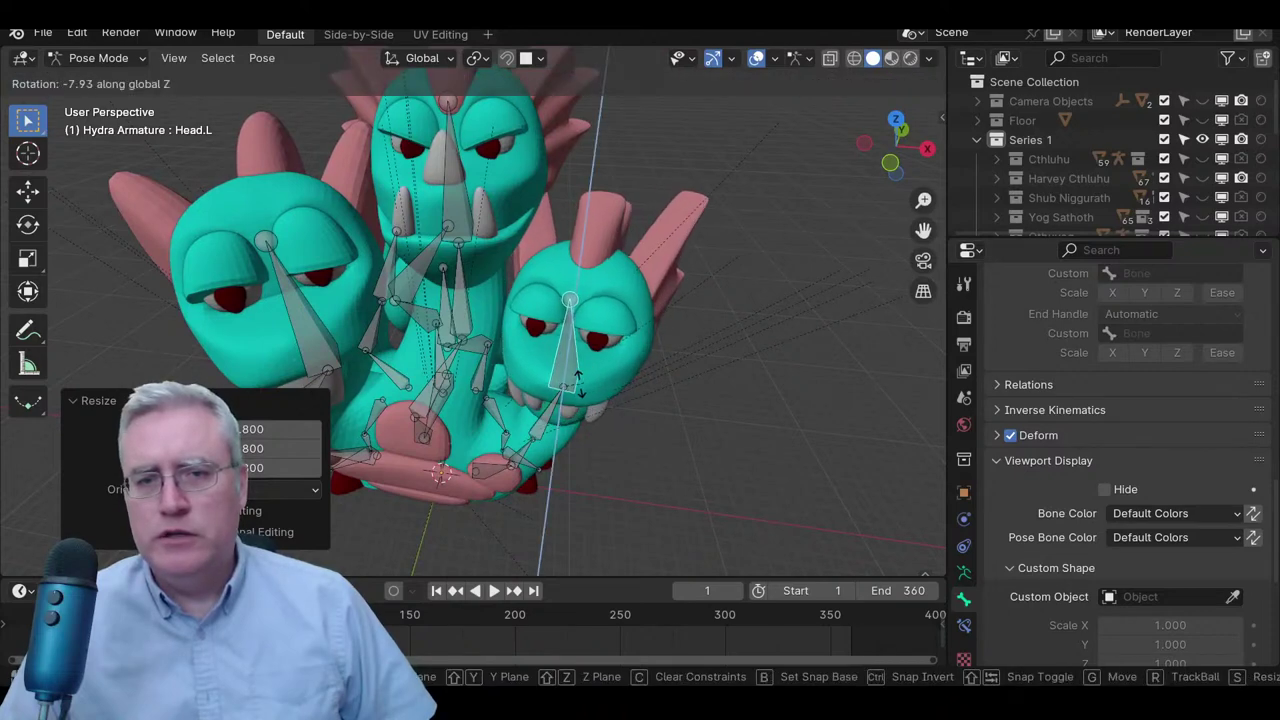
click(706, 388)
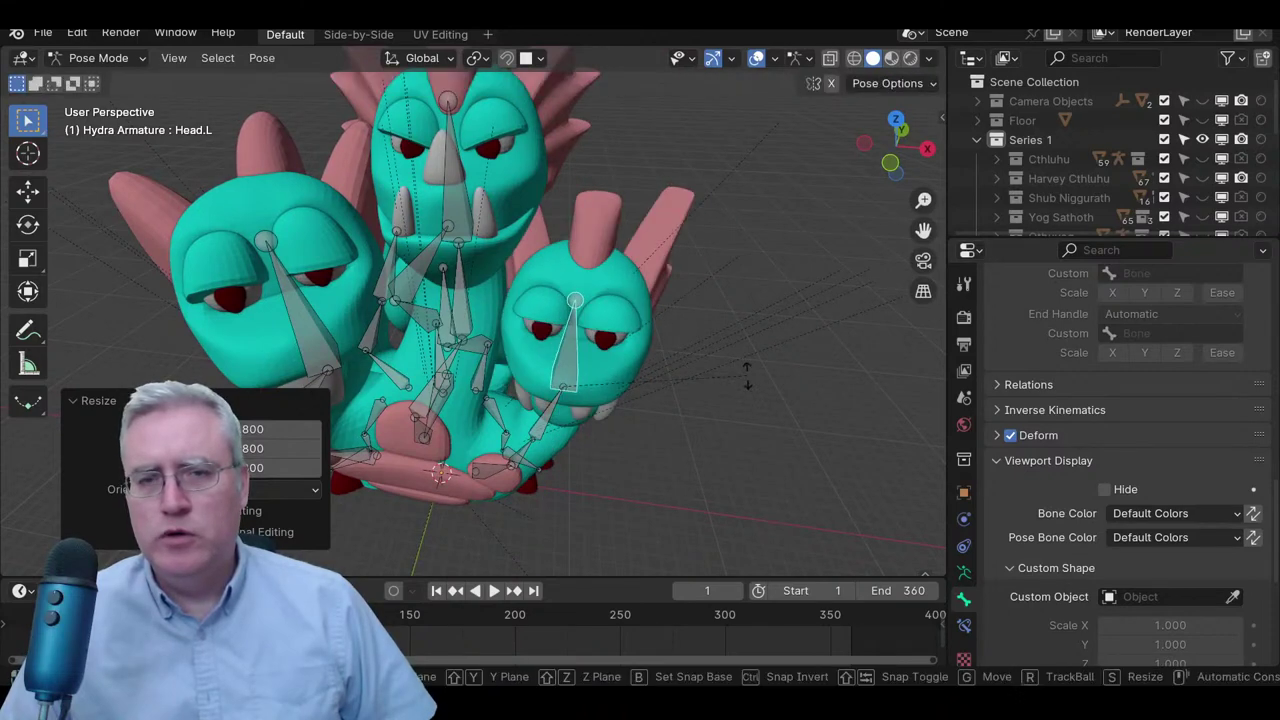
key(r)
key(z)
click(714, 392)
key(KP_1)
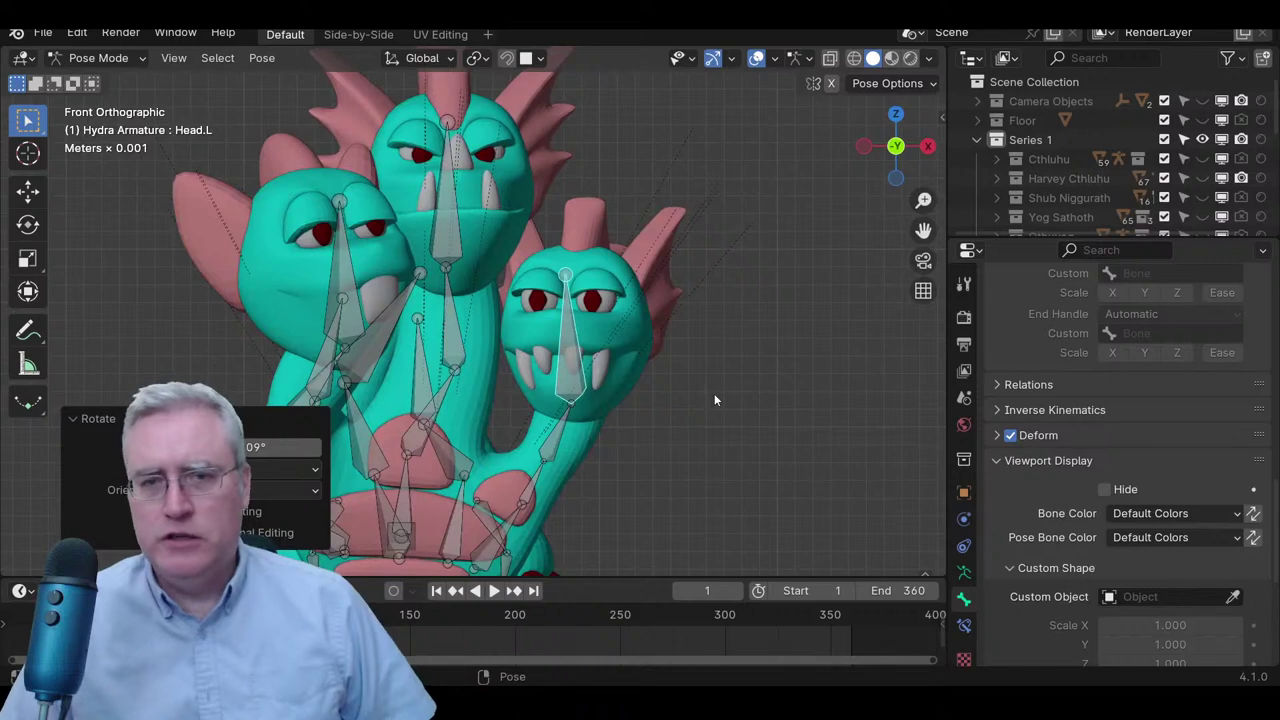
middle_drag(714, 393, 350, 418)
key(KP_1)
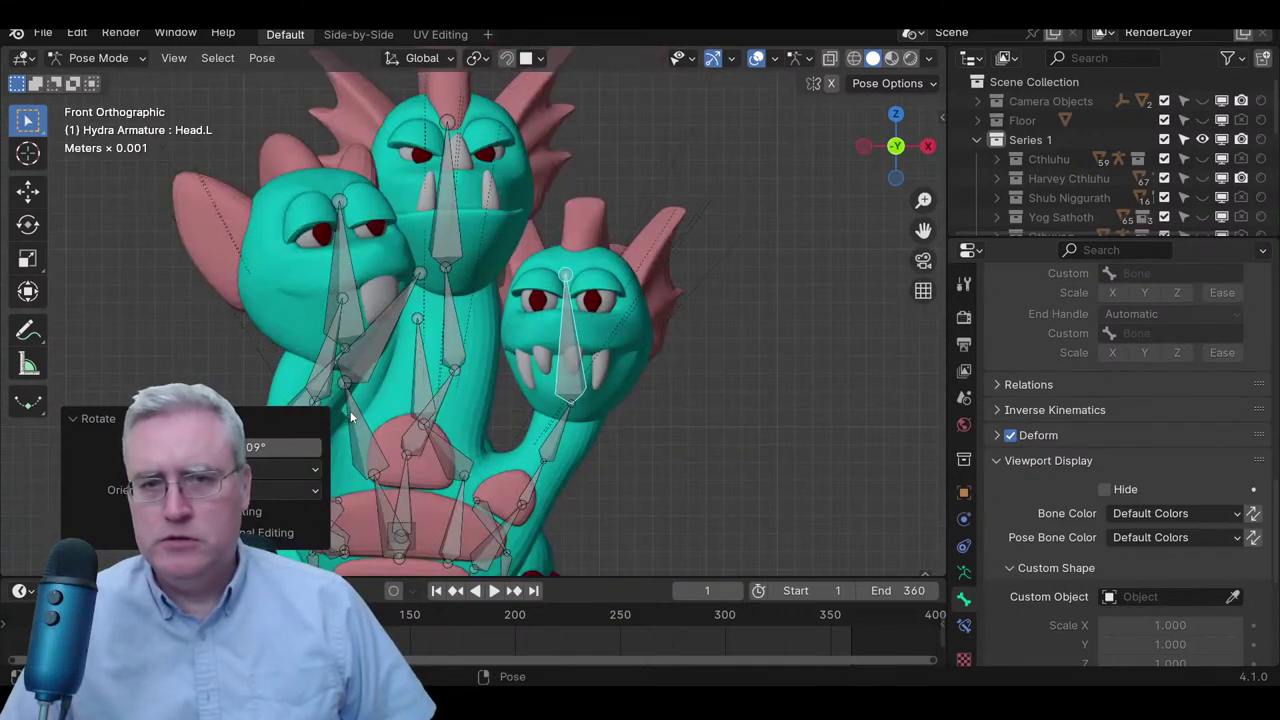
- Rotate the Neck1.L bone slightly inward and tilt the Head.L bone back about 3.55 degrees in the front view, then inspect the pose
click(565, 447)
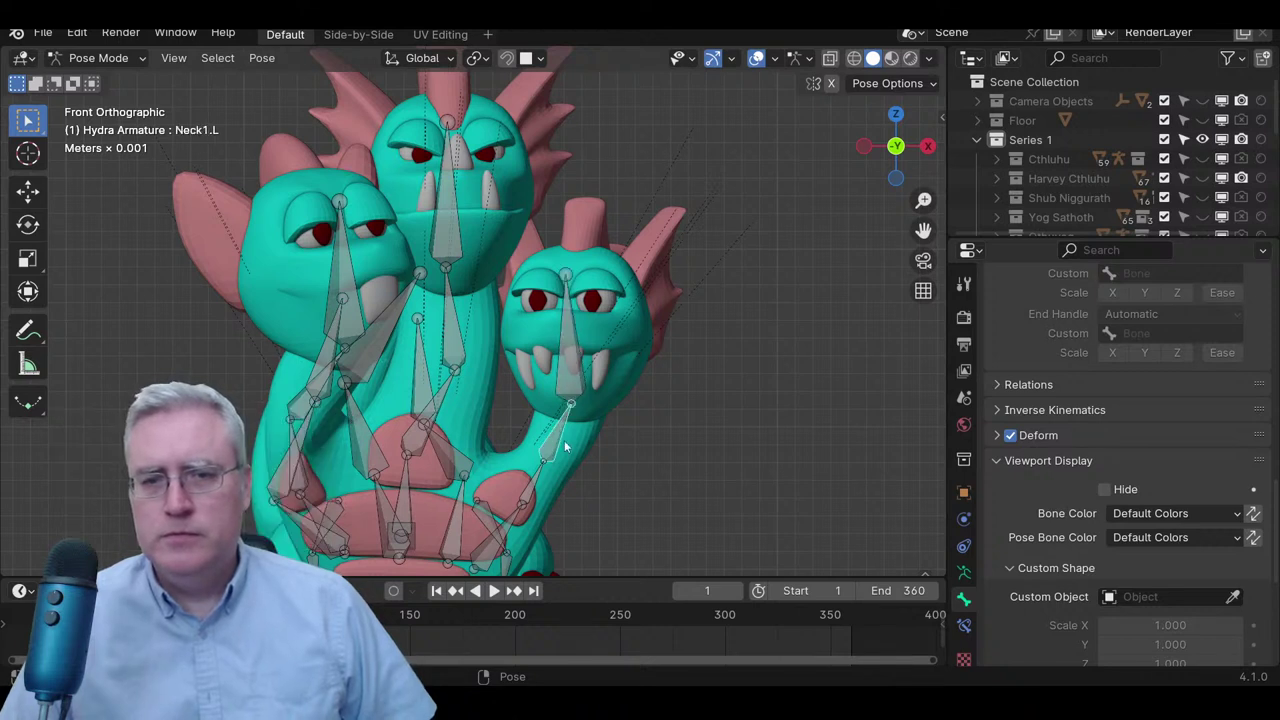
key(r)
click(572, 440)
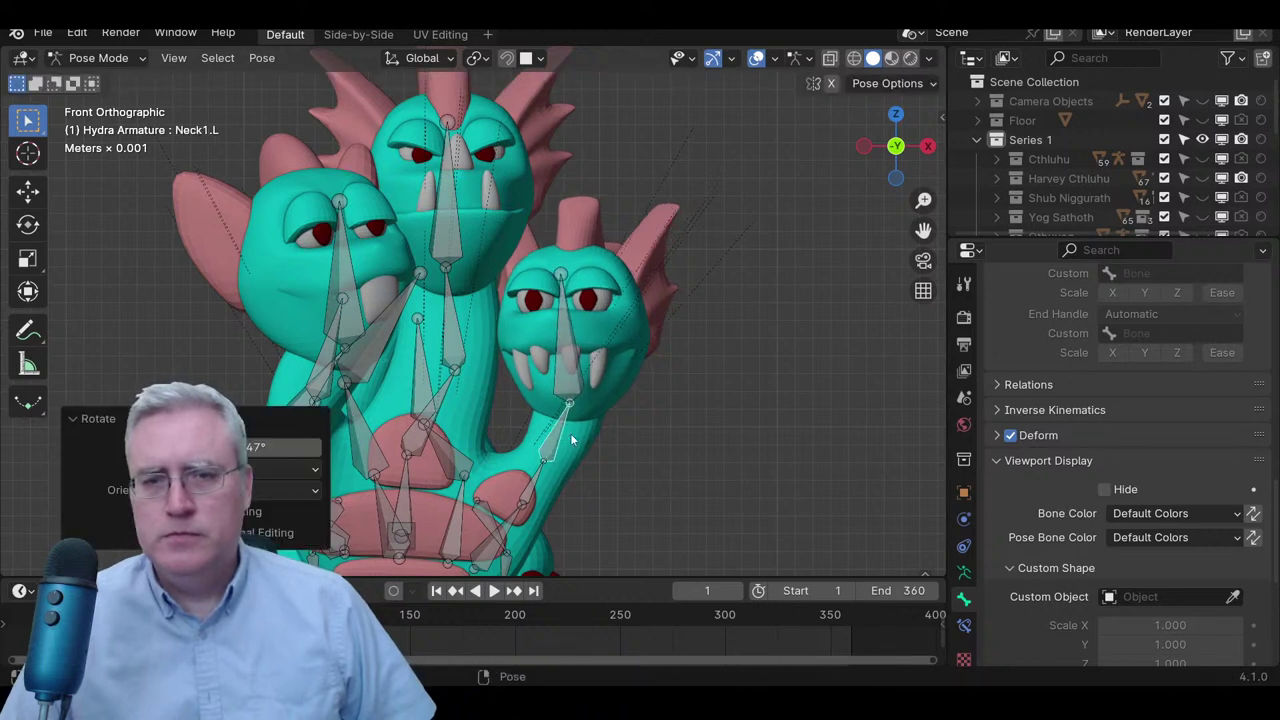
click(557, 288)
key(r)
click(568, 285)
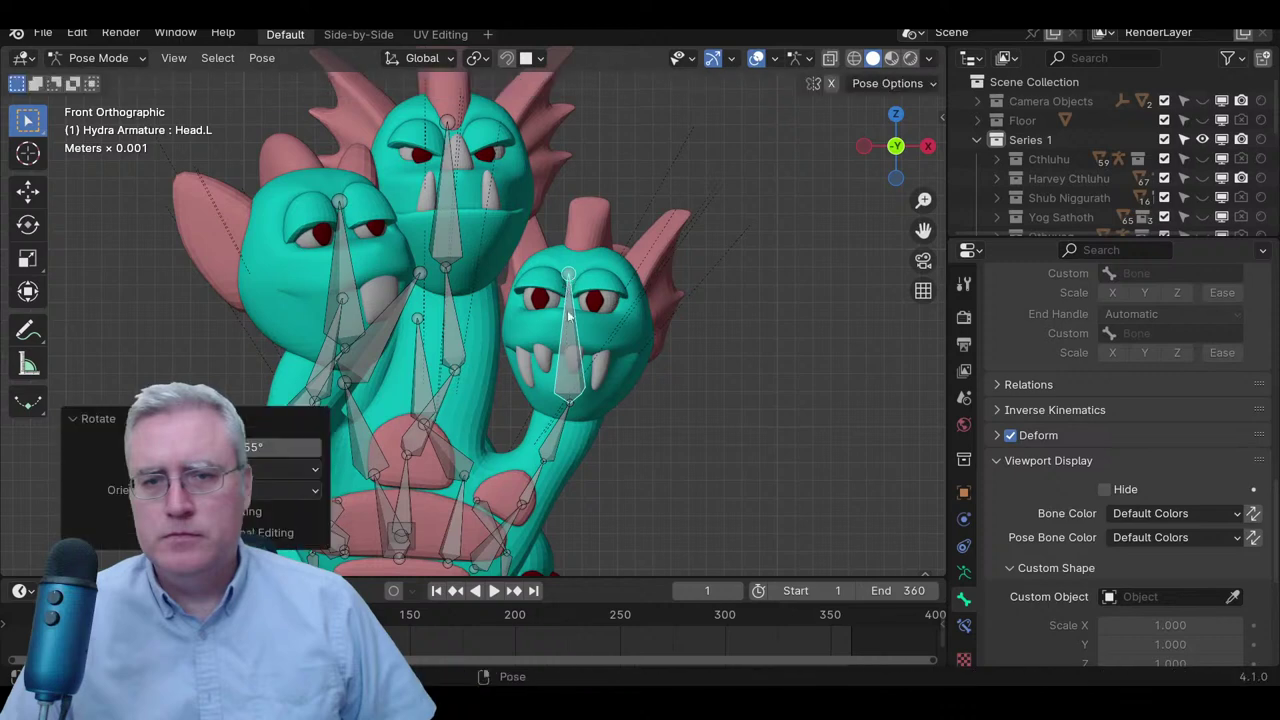
middle_drag(585, 415, 323, 468)
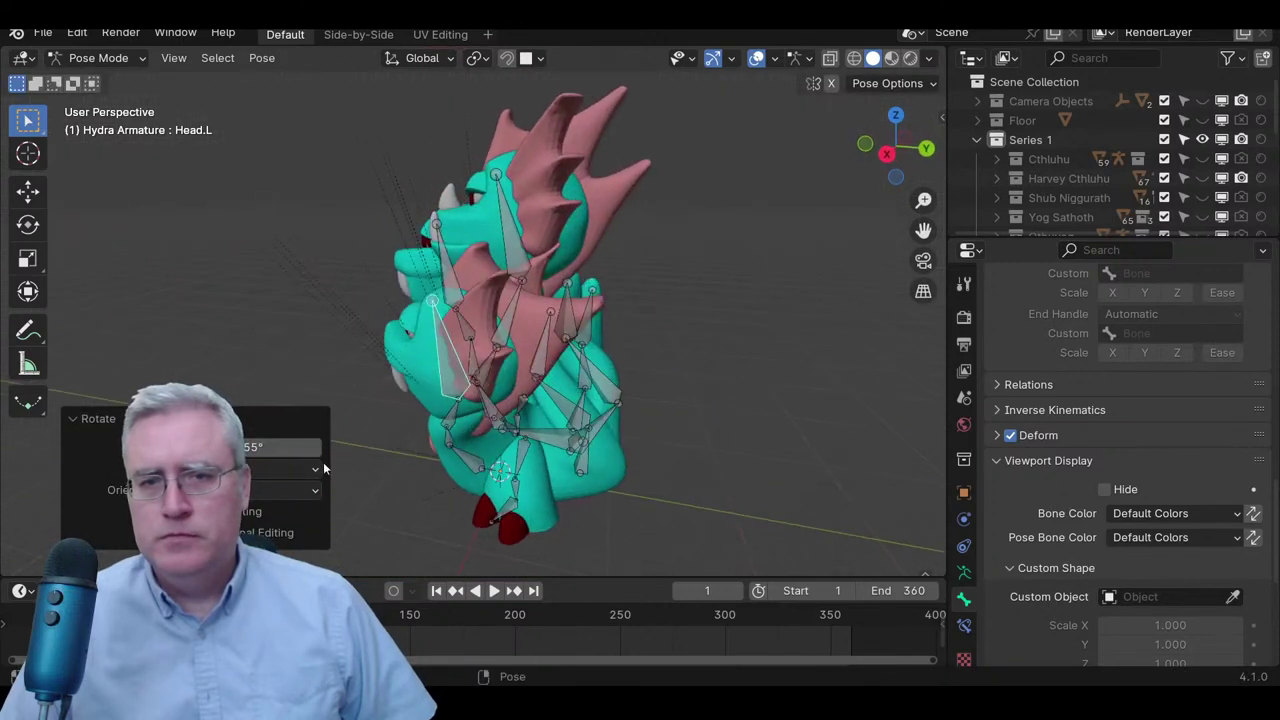
middle_drag(629, 403, 505, 438)
key(KP_1)
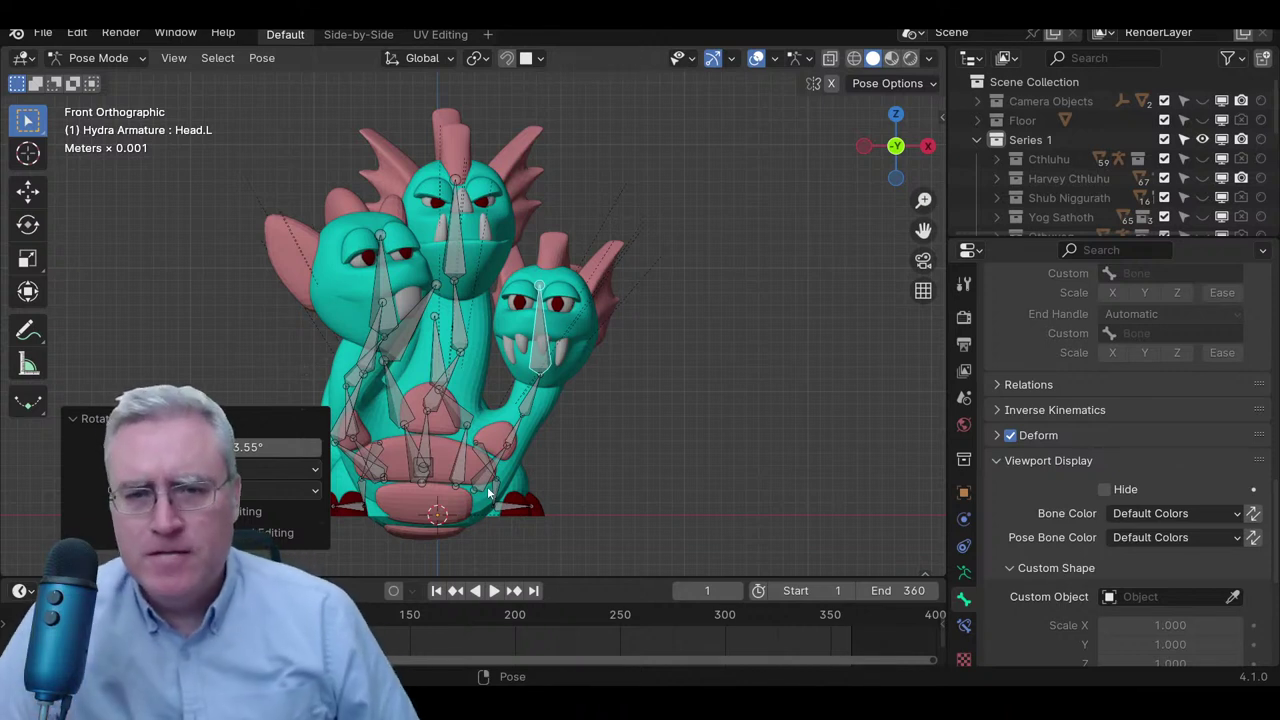
- Move the Neck3.L bone down about 0.38 mm in the front view, inspect the pose and select the Neck1.L bone
click(486, 480)
key(g)
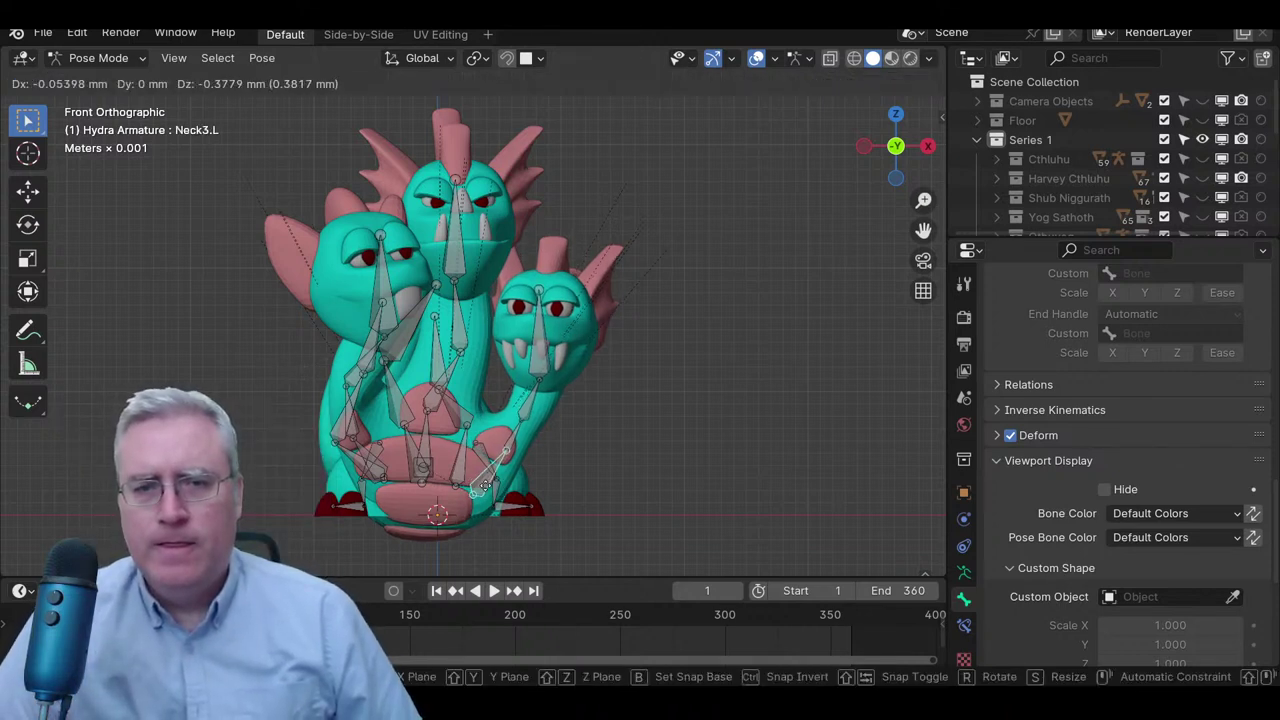
click(484, 486)
middle_drag(574, 428, 729, 404)
key(KP_1)
scroll(600, 430, up, 3)
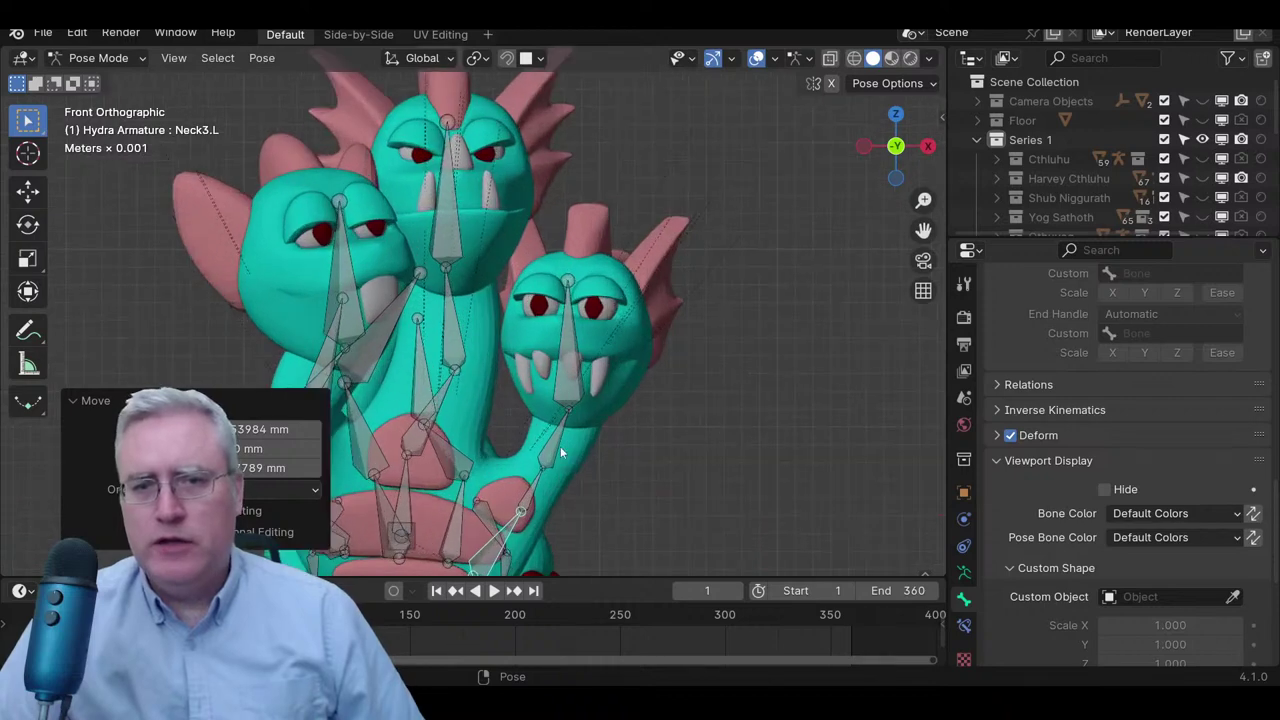
click(562, 441)
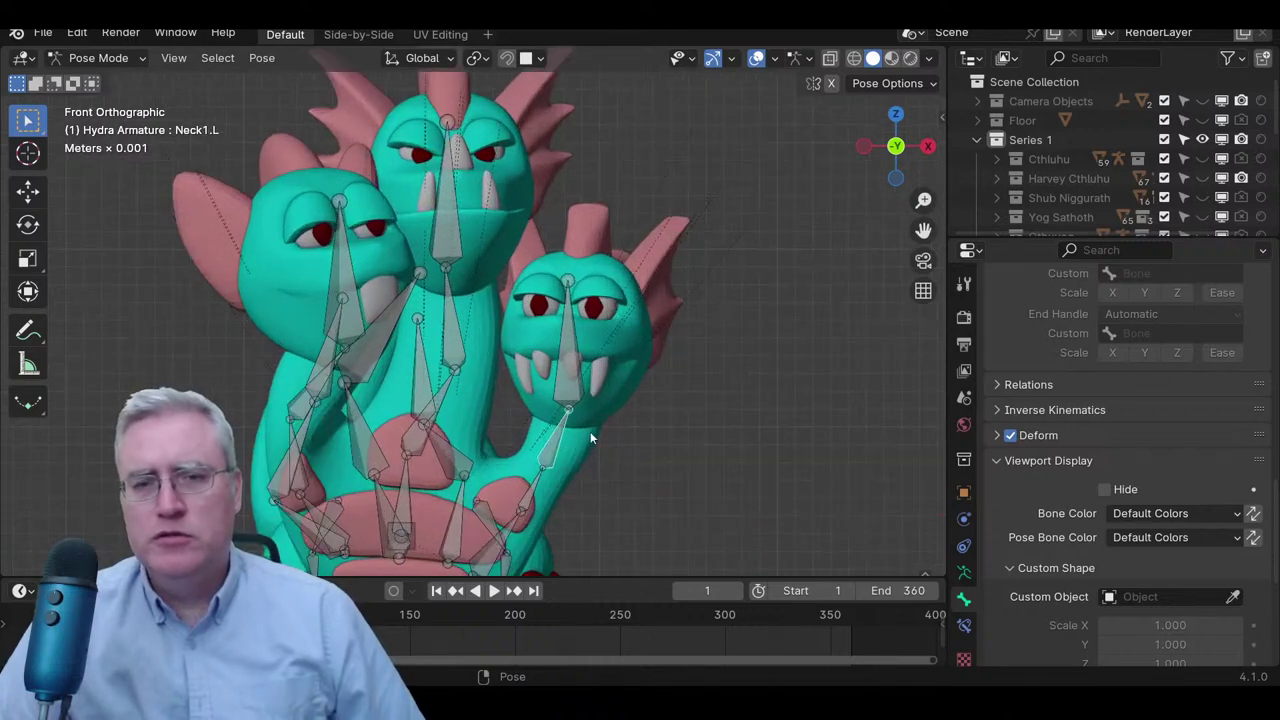
- Scale the Neck2.L bone by 1.2 and the Head.L bone by 0.8
key(r)
key(Escape)
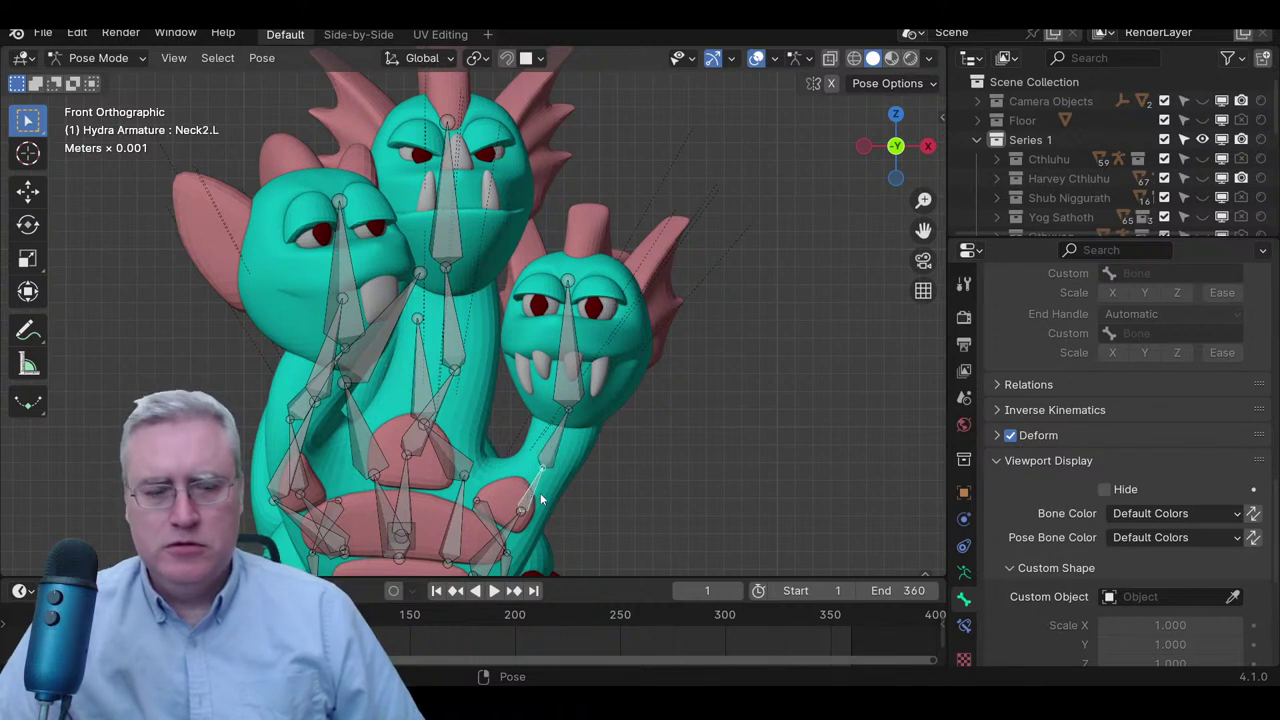
key(s)
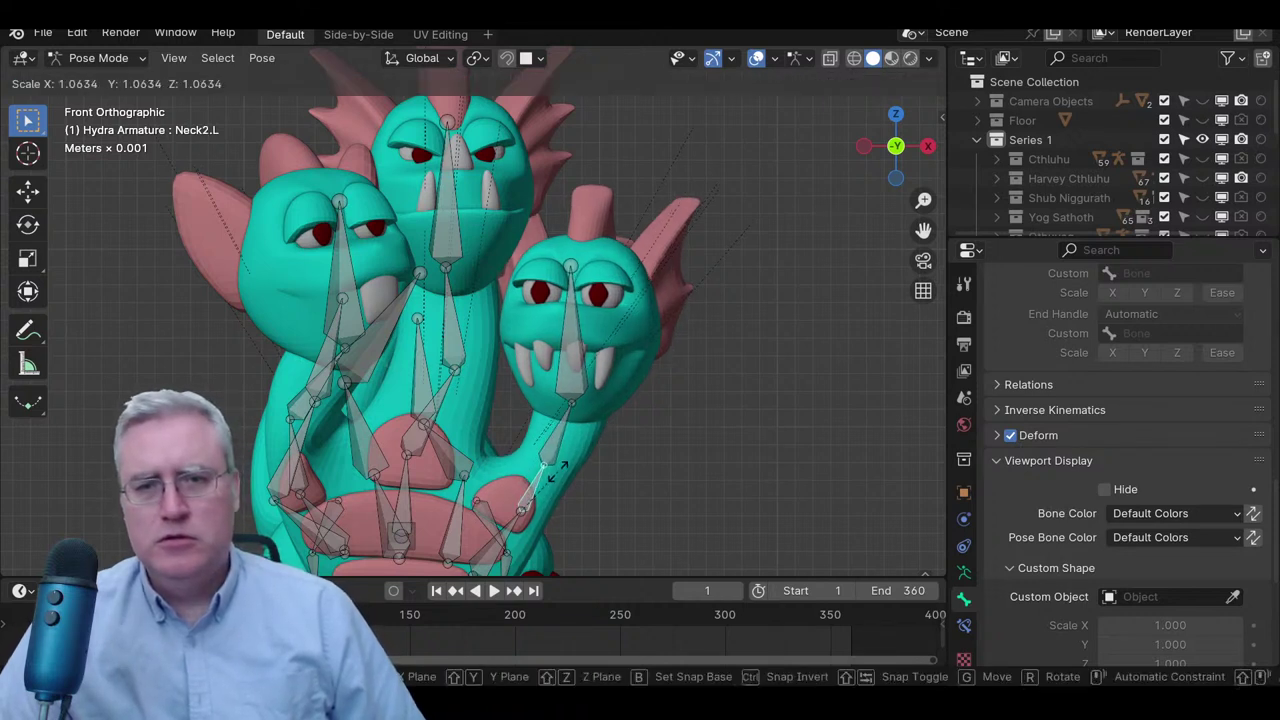
text(1.2)
key(Return)
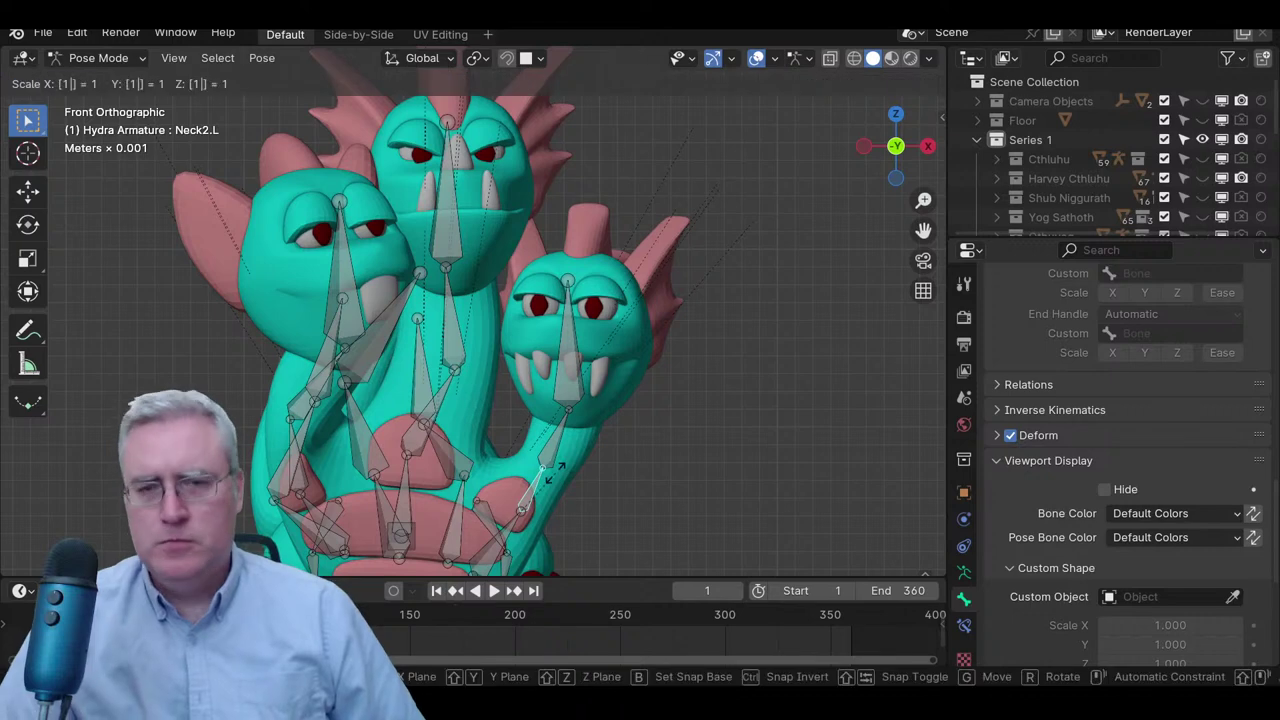
click(583, 372)
text(s)
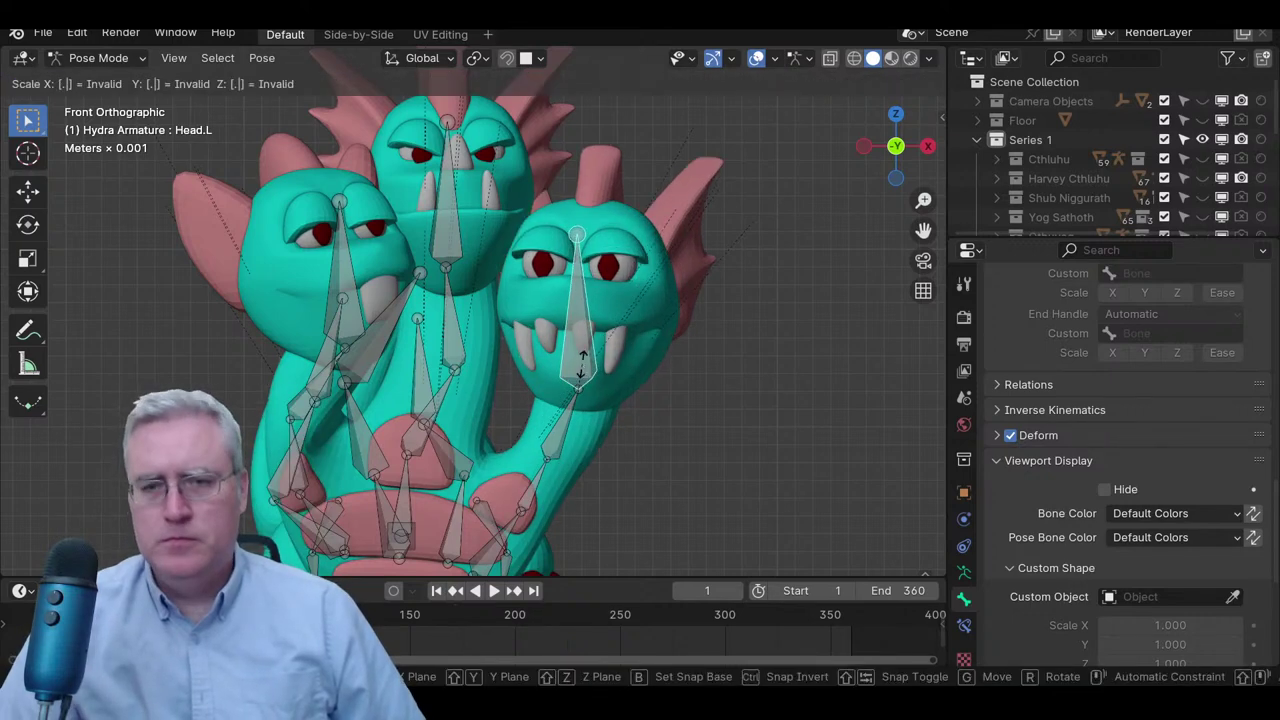
text(0.8)
key(Return)
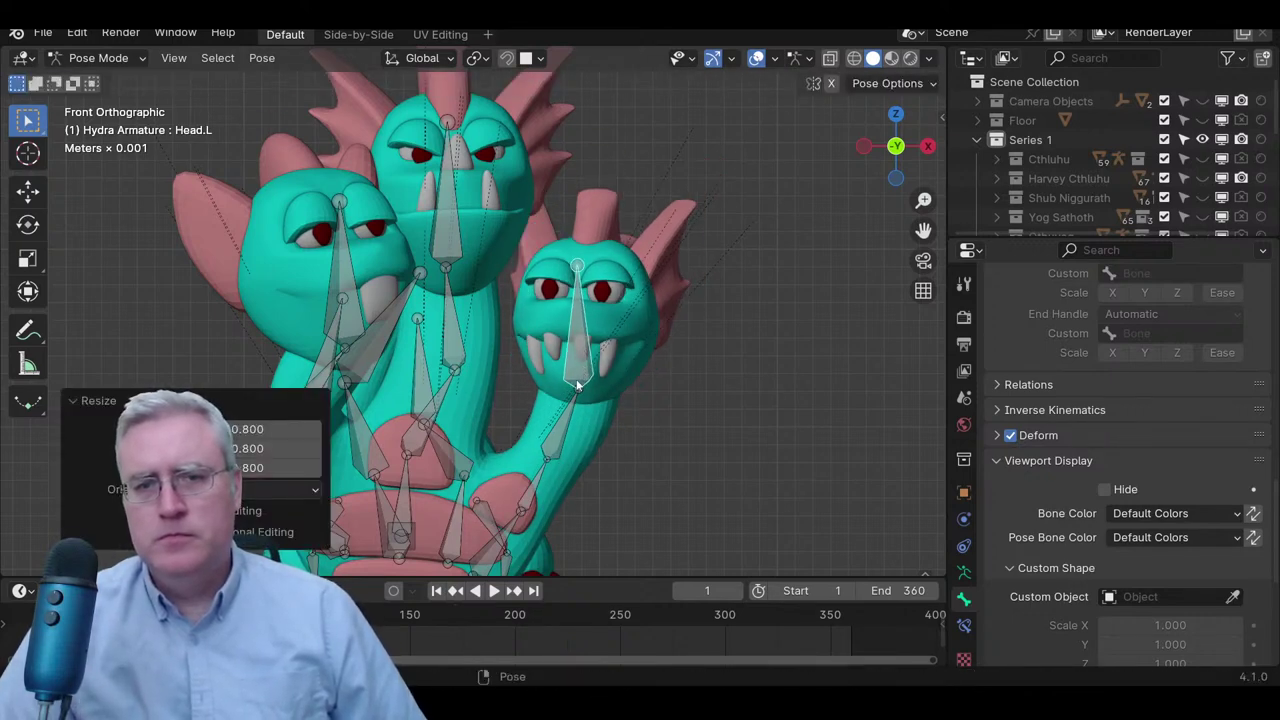
- Enlarge the Head.L bone by a scale of about 1.12 and inspect the head from another angle and the front
key(s)
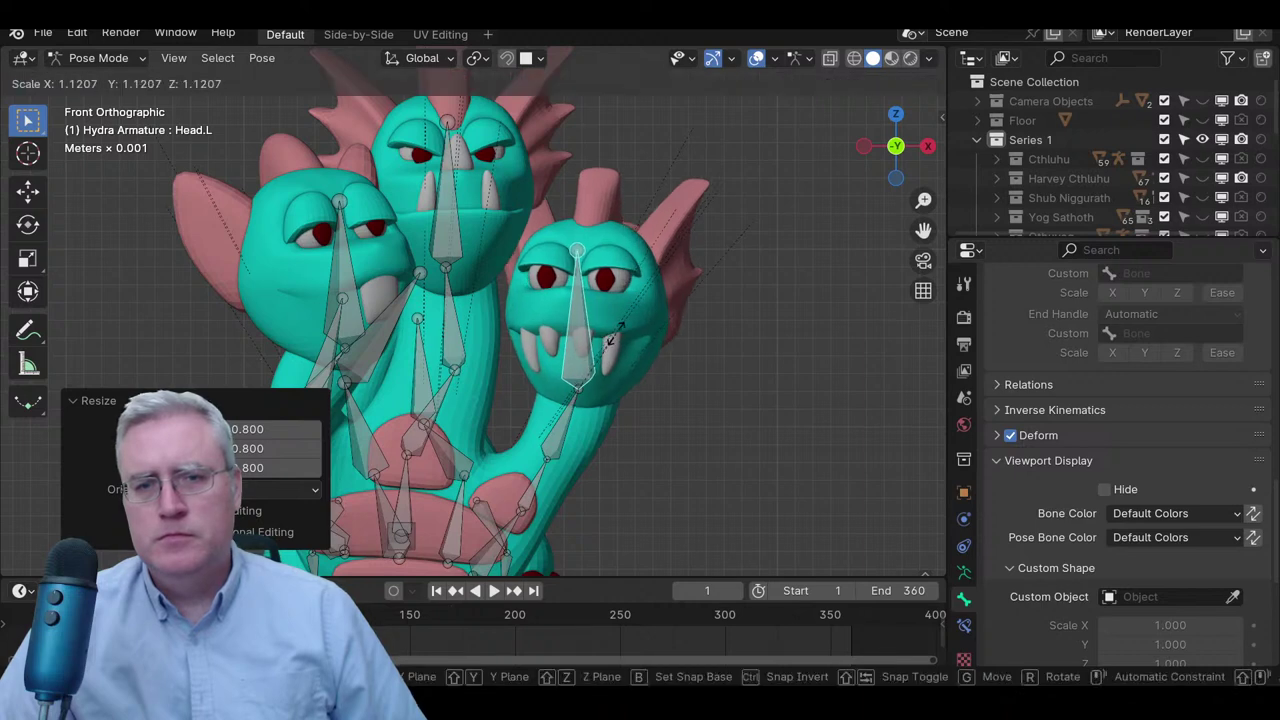
click(603, 349)
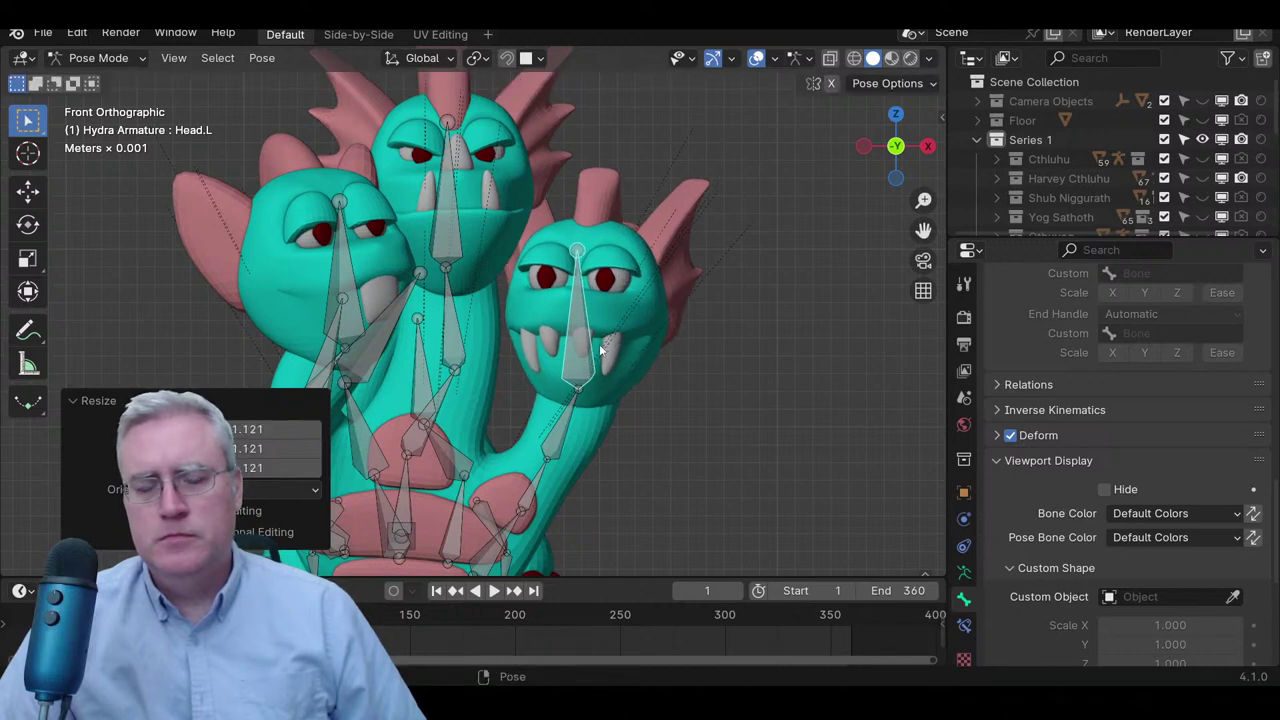
middle_drag(602, 349, 400, 342)
key(KP_1)
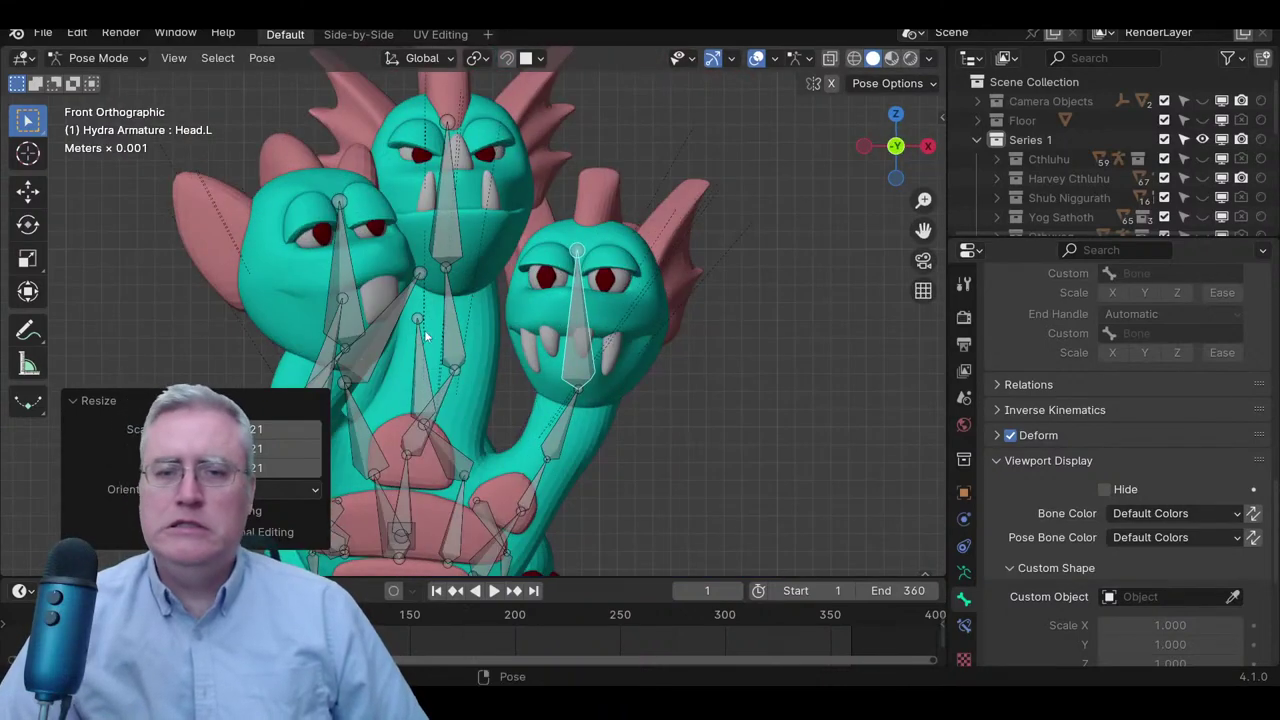
- Move the Neck3.L bone inward and slightly down in two moves, the second about -0.26 mm in X and -0.19 mm in Z
click(535, 493)
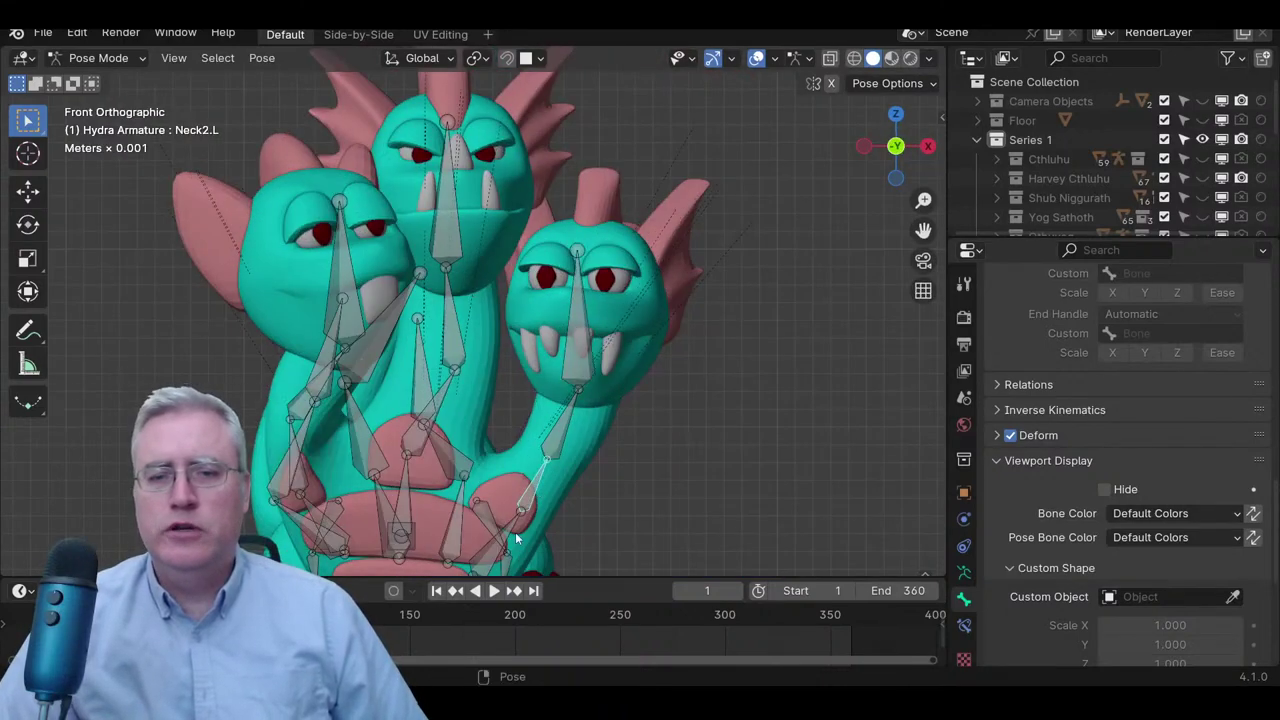
key(g)
click(497, 543)
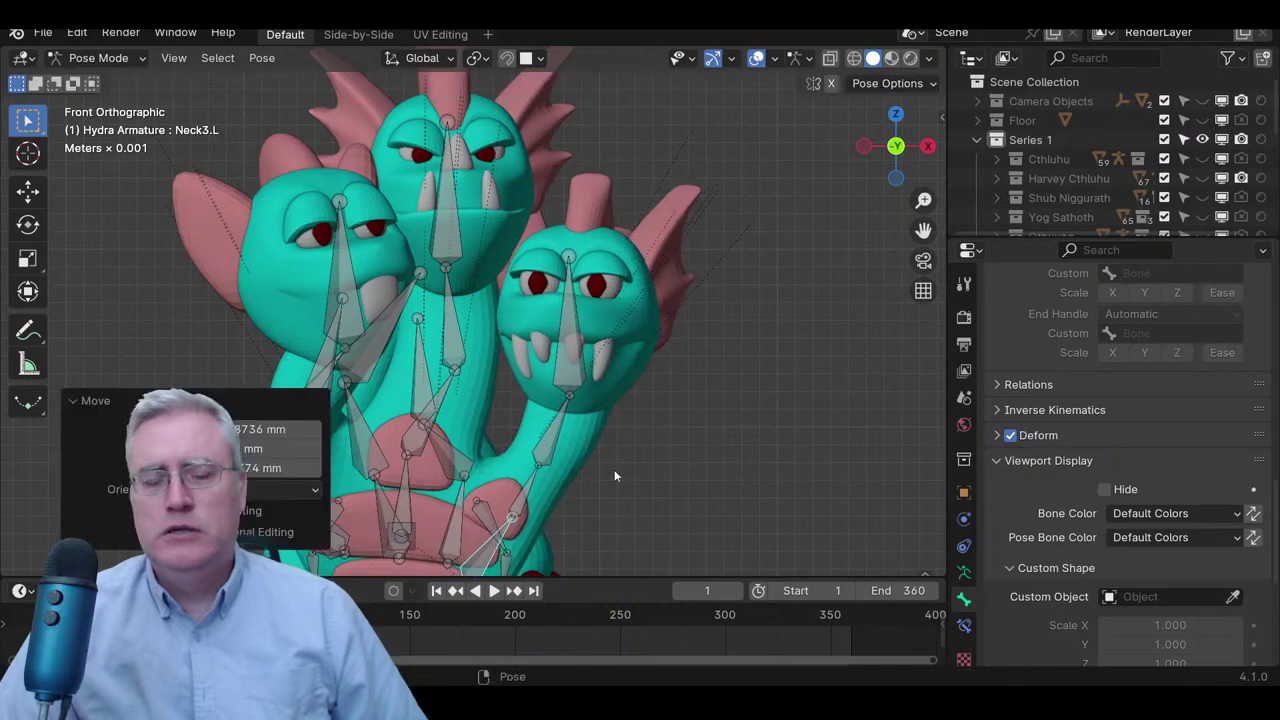
middle_drag(614, 469, 494, 336)
scroll(486, 285, up, 5)
key(KP_1)
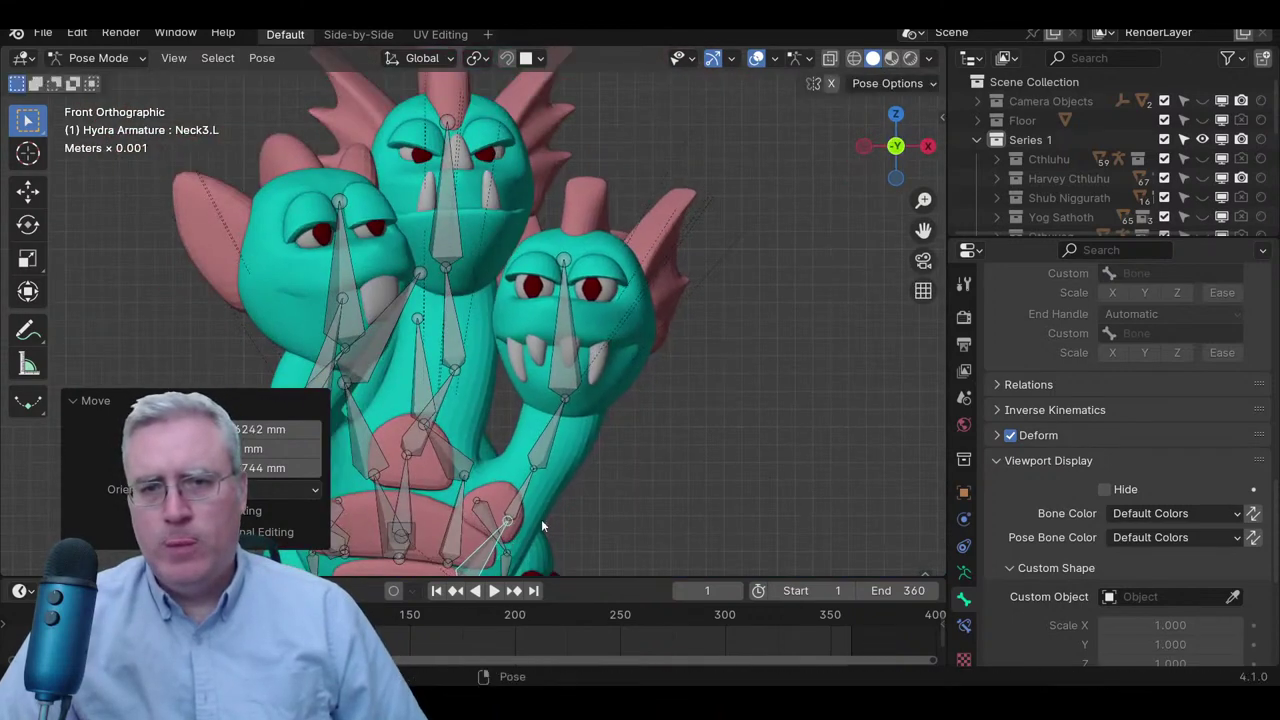
- Inspect the left neck and the hydra's overall pose from behind and from the front
scroll(601, 418, down, 1)
middle_drag(622, 394, 450, 390)
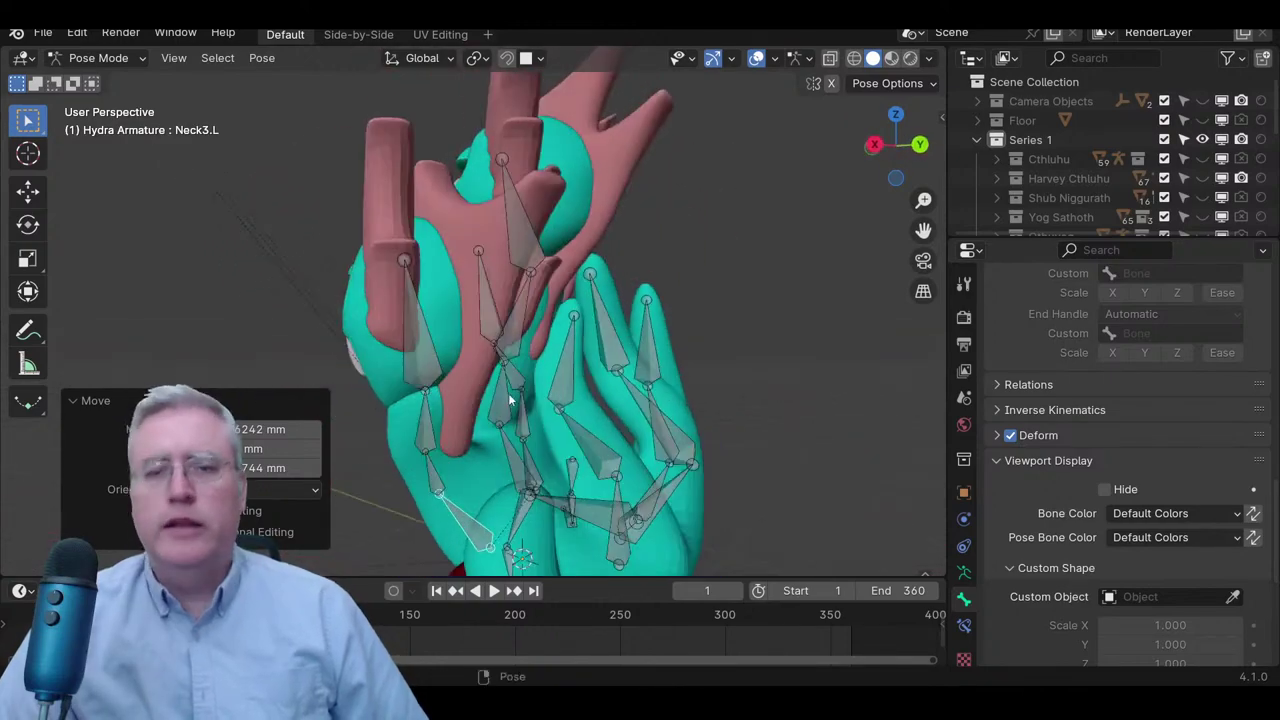
scroll(516, 377, down, 3)
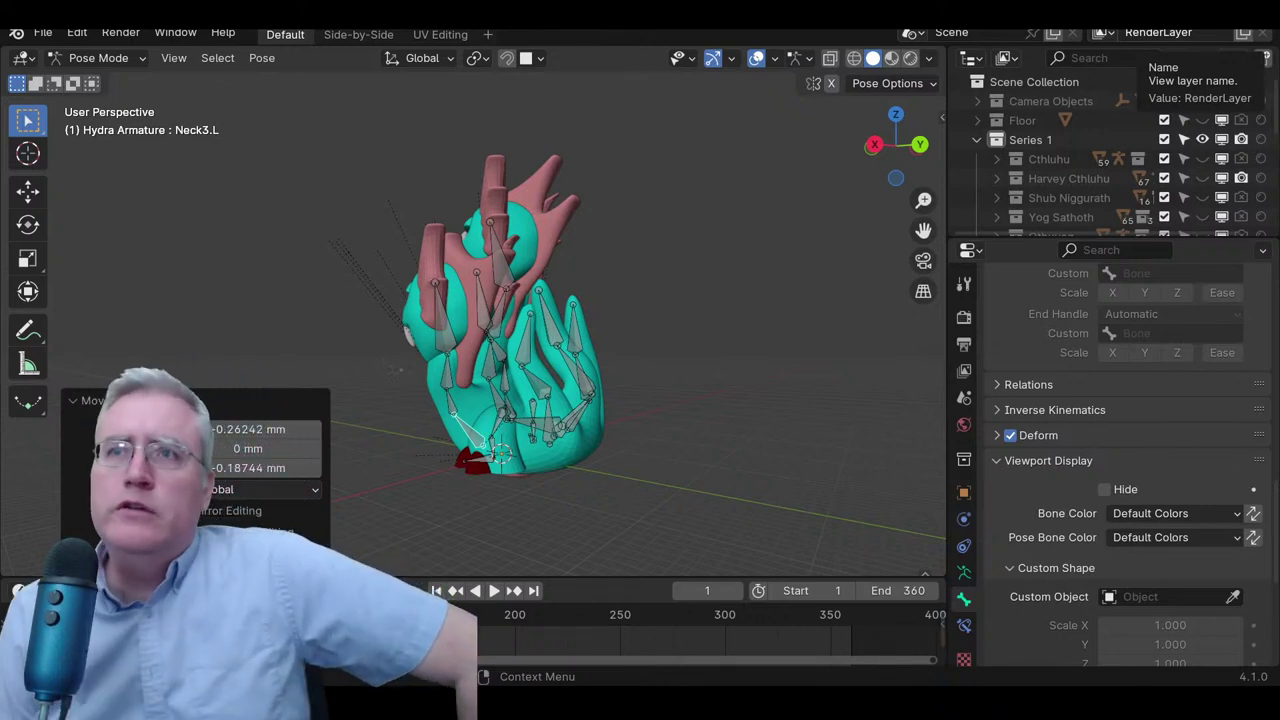
scroll(512, 495, up, 3)
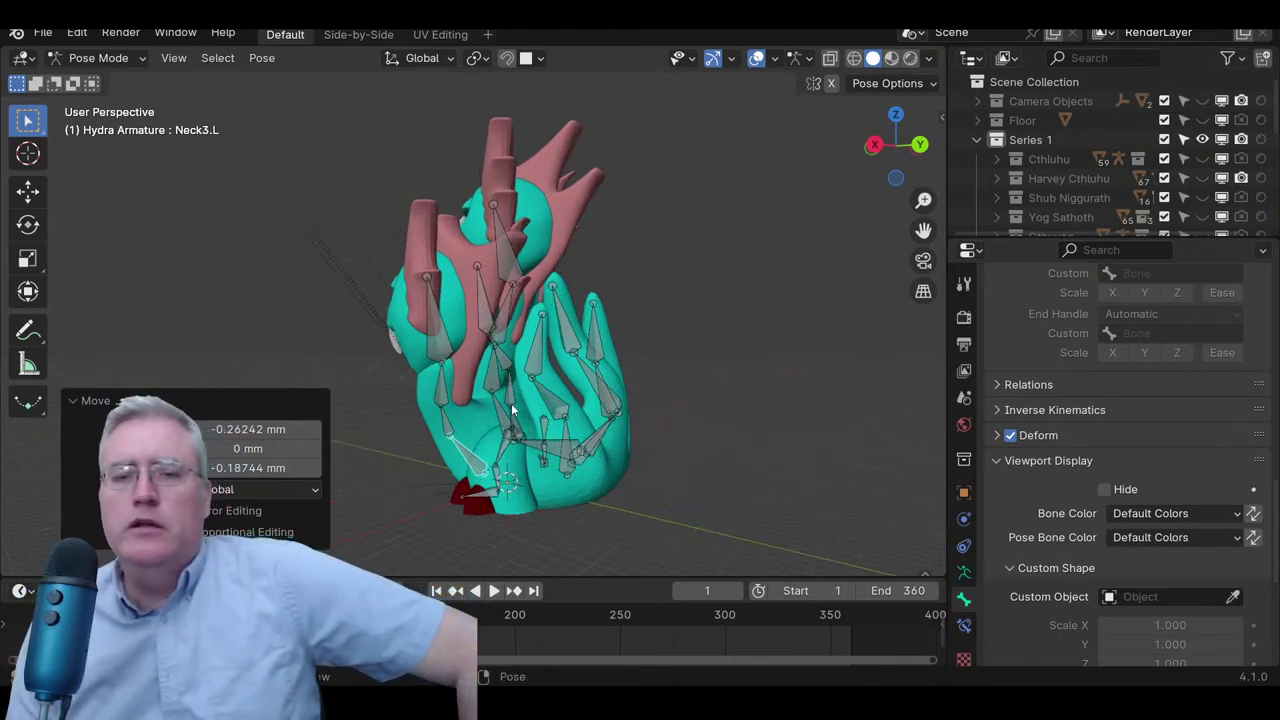
middle_drag(450, 414, 522, 447)
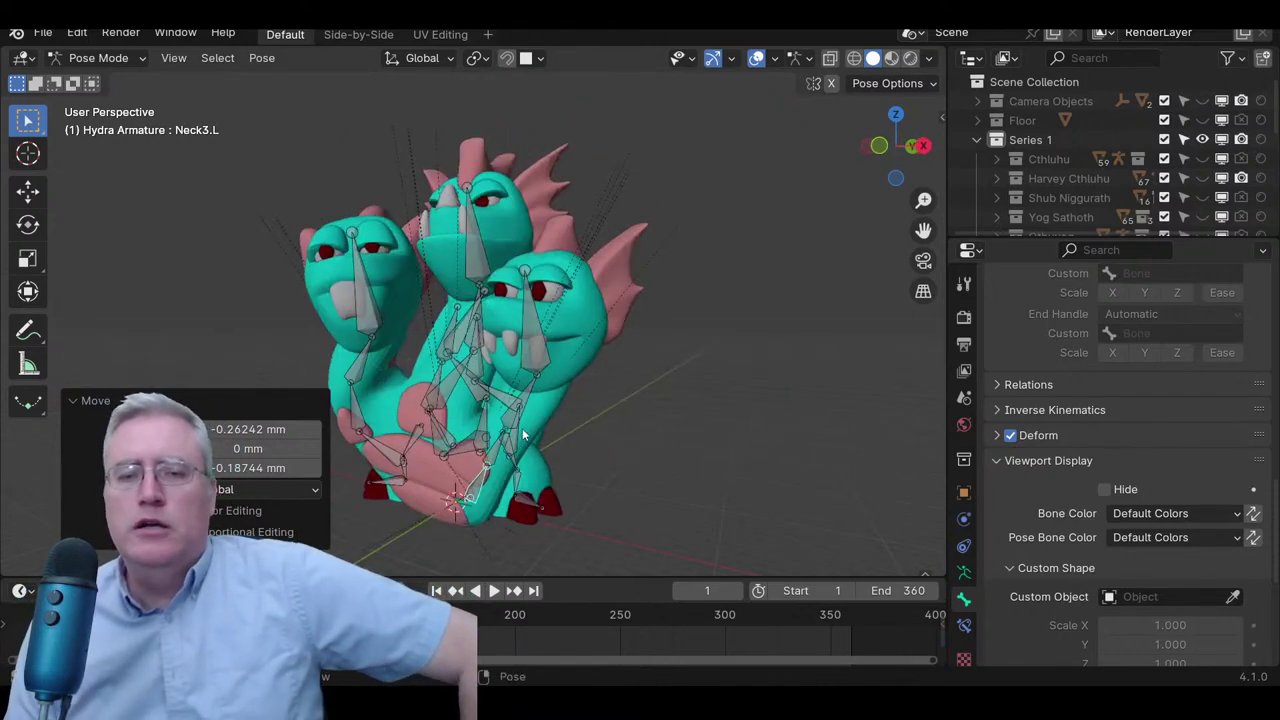
middle_drag(607, 338, 598, 350)
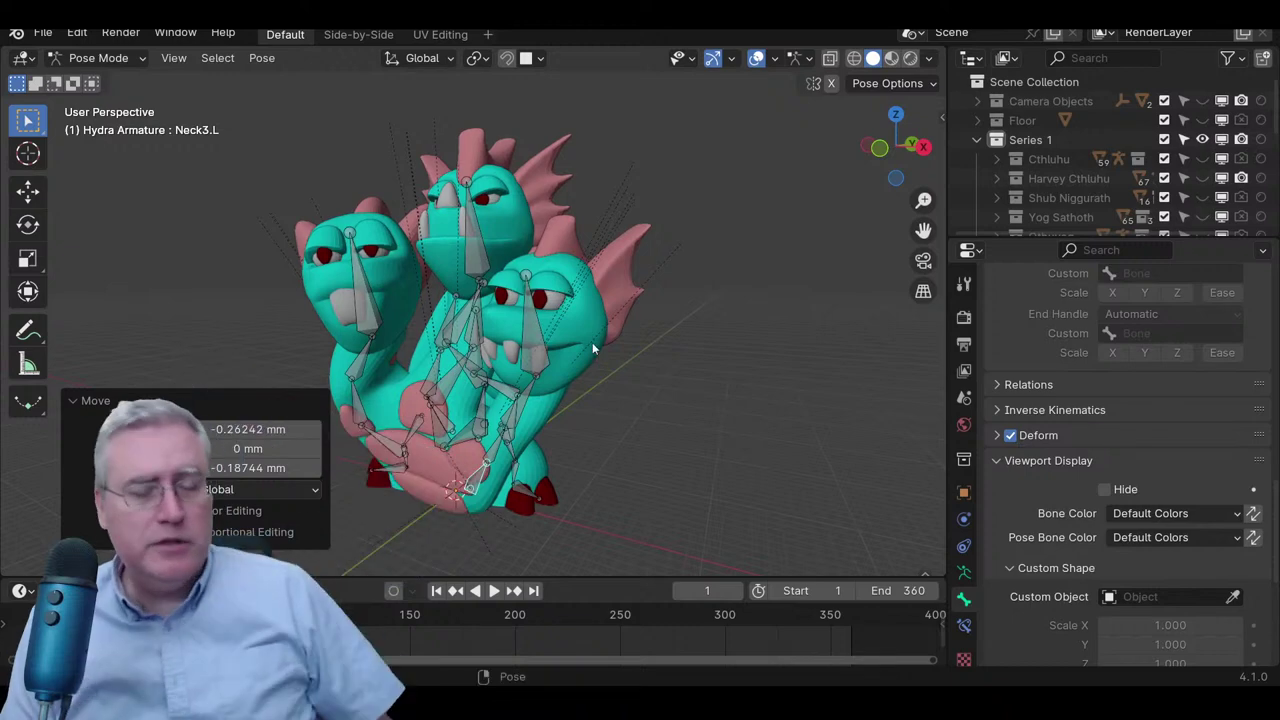
- Collapse the Series 1 and Series 2 collections, select the Hydra mesh in Series 3 and display its modifiers
click(977, 139)
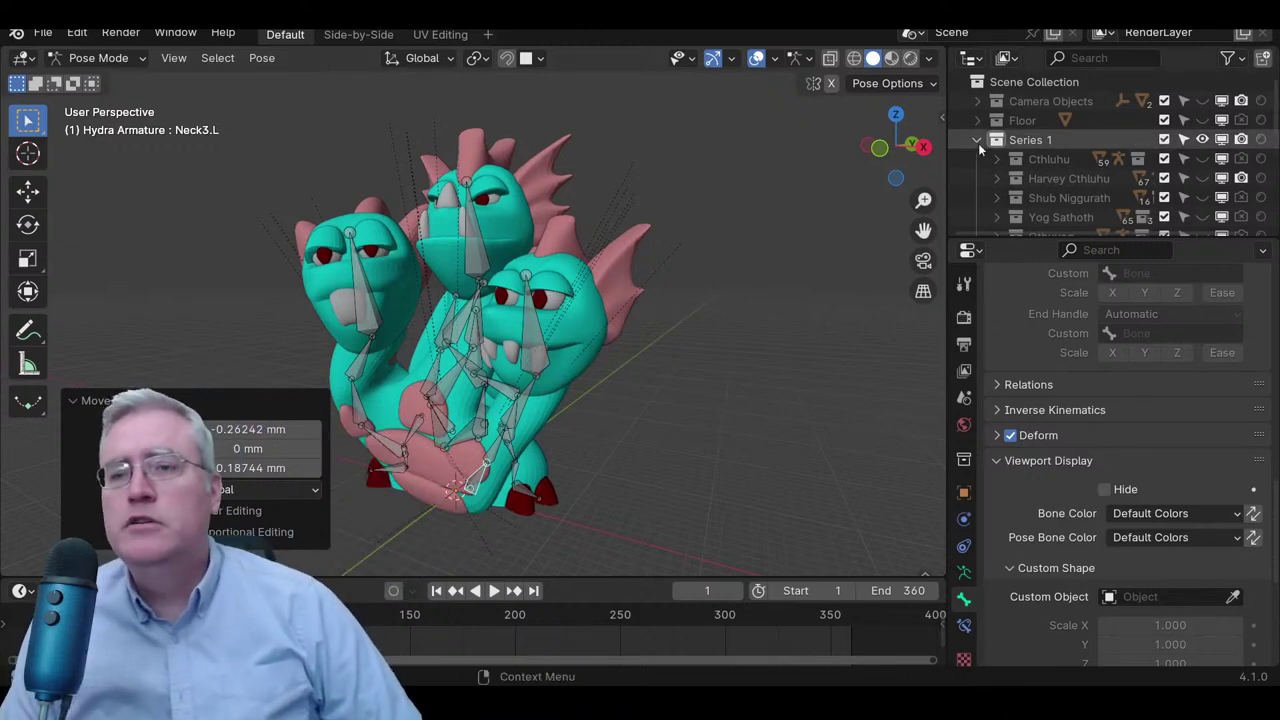
click(977, 159)
scroll(1020, 165, down, 2)
click(977, 119)
click(977, 119)
click(977, 119)
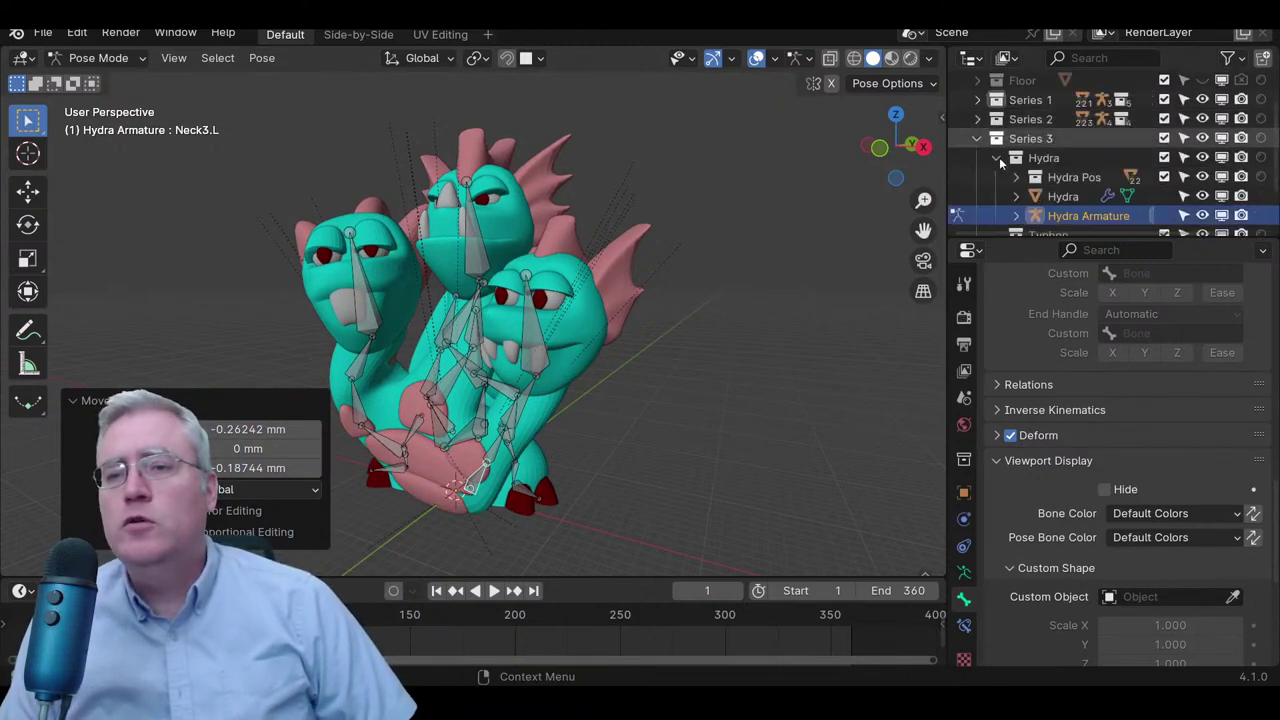
click(1063, 197)
click(964, 520)
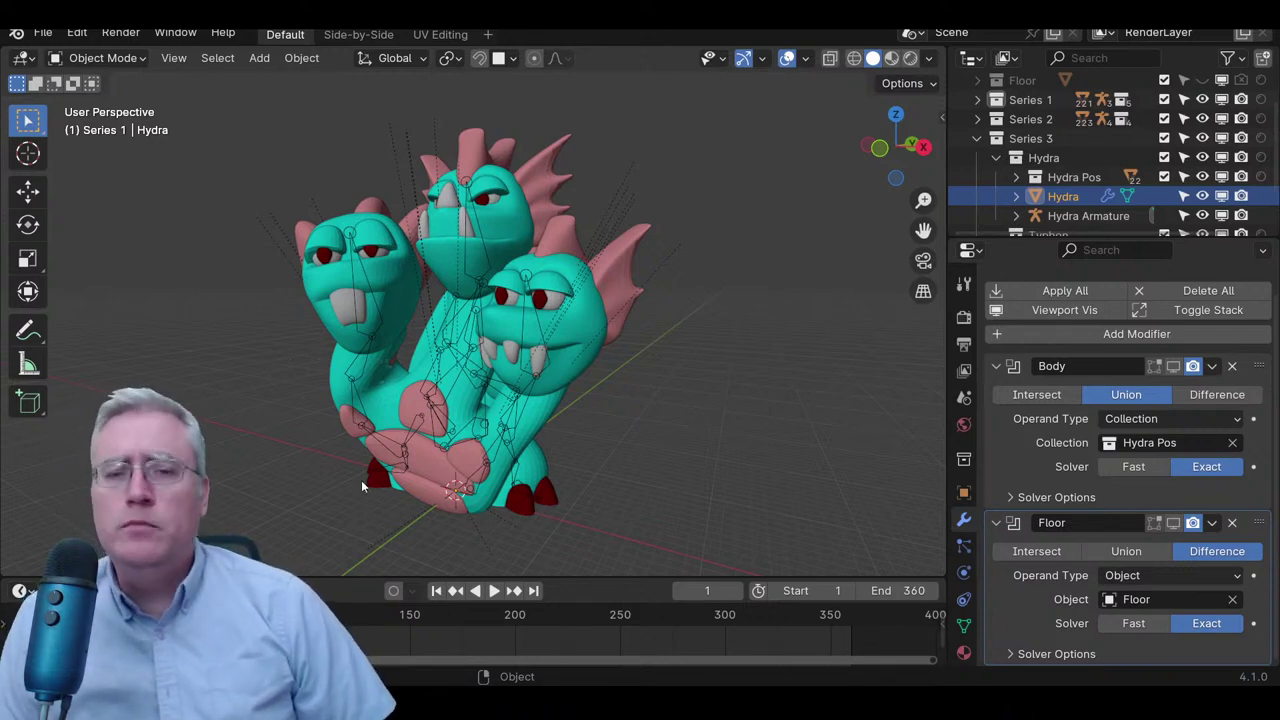
- Select the Hydra Armature, return it to Pose Mode and view the model from the right side
click(437, 391)
click(427, 388)
key(ctrl+Tab)
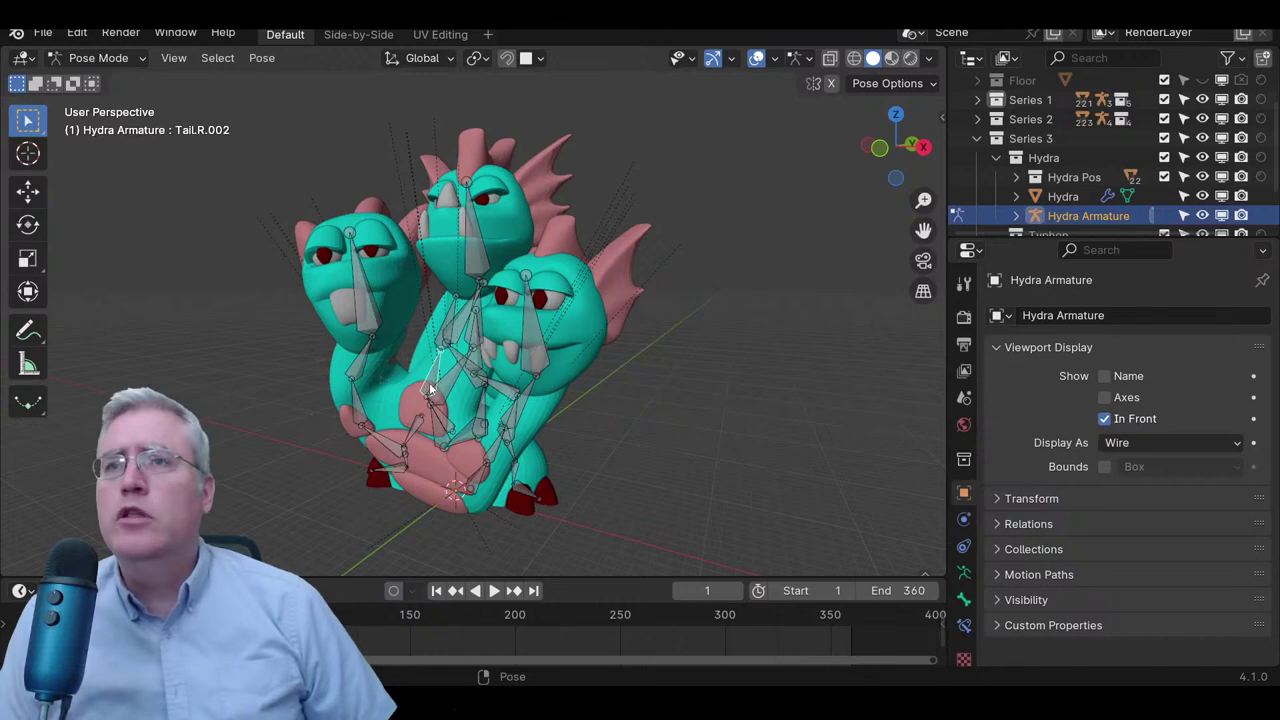
key(ctrl+Tab)
key(ctrl+Tab)
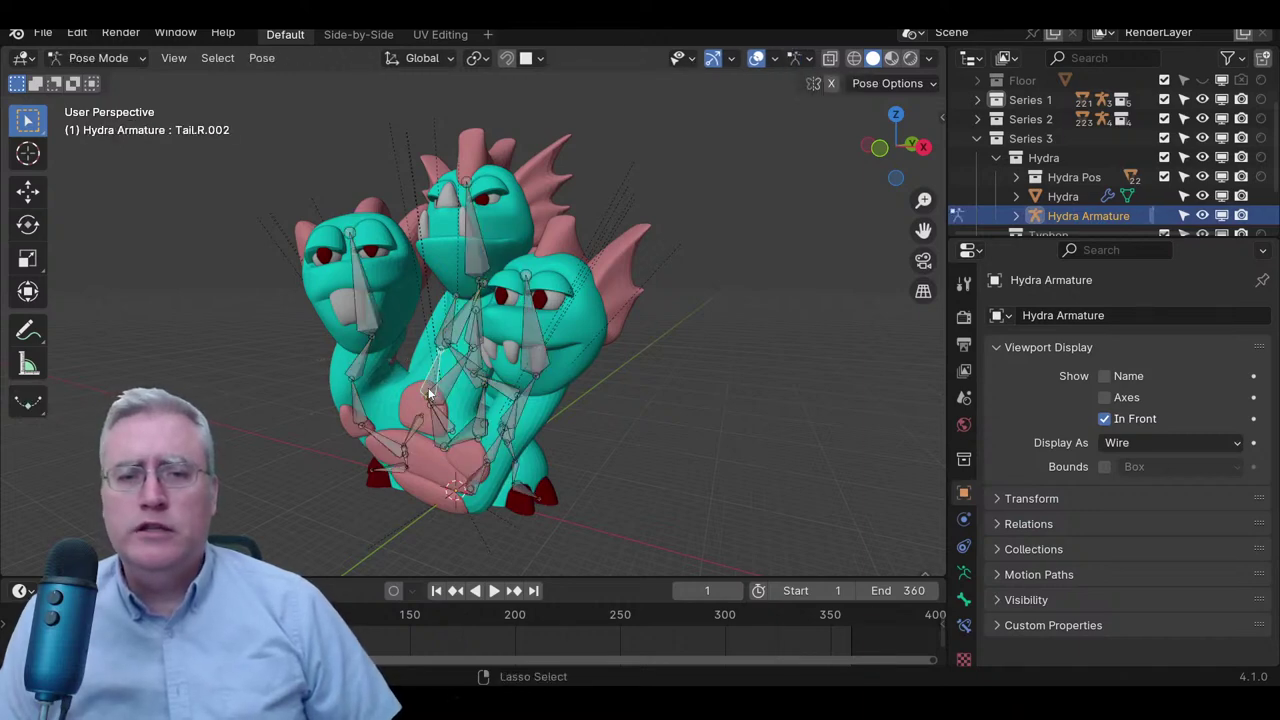
middle_drag(413, 421, 443, 455)
key(KP_3)
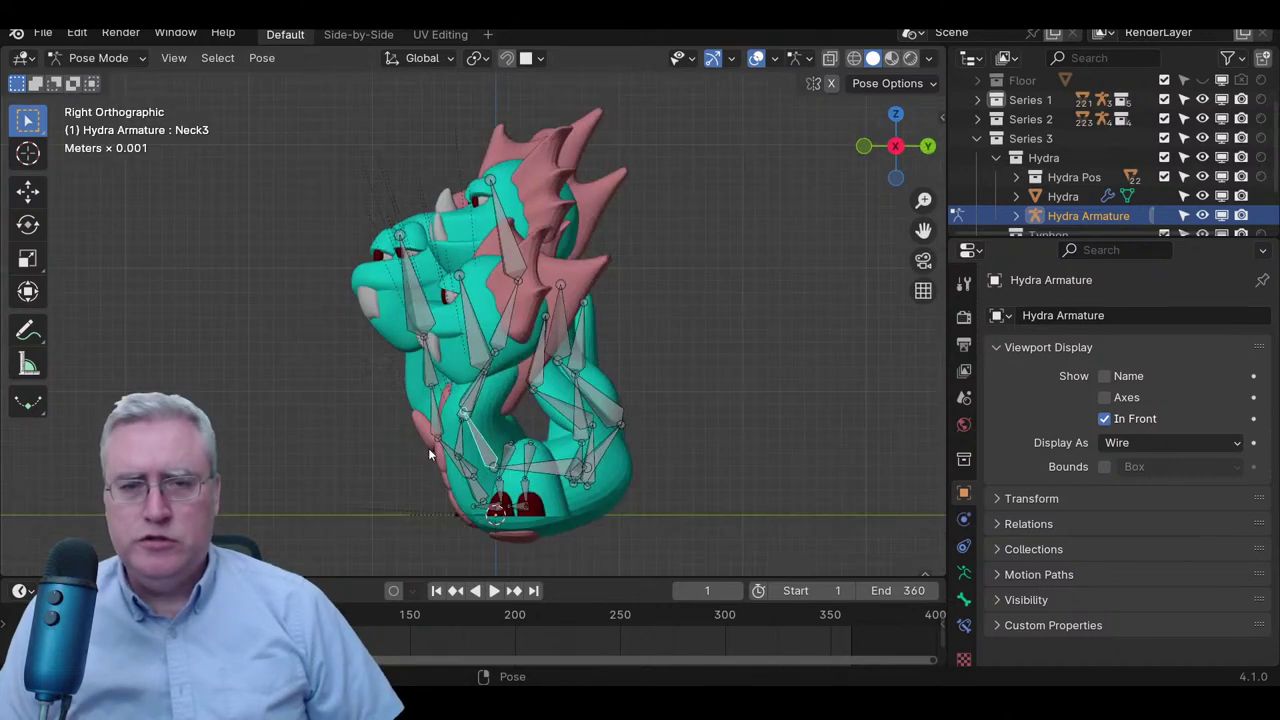
key(r)
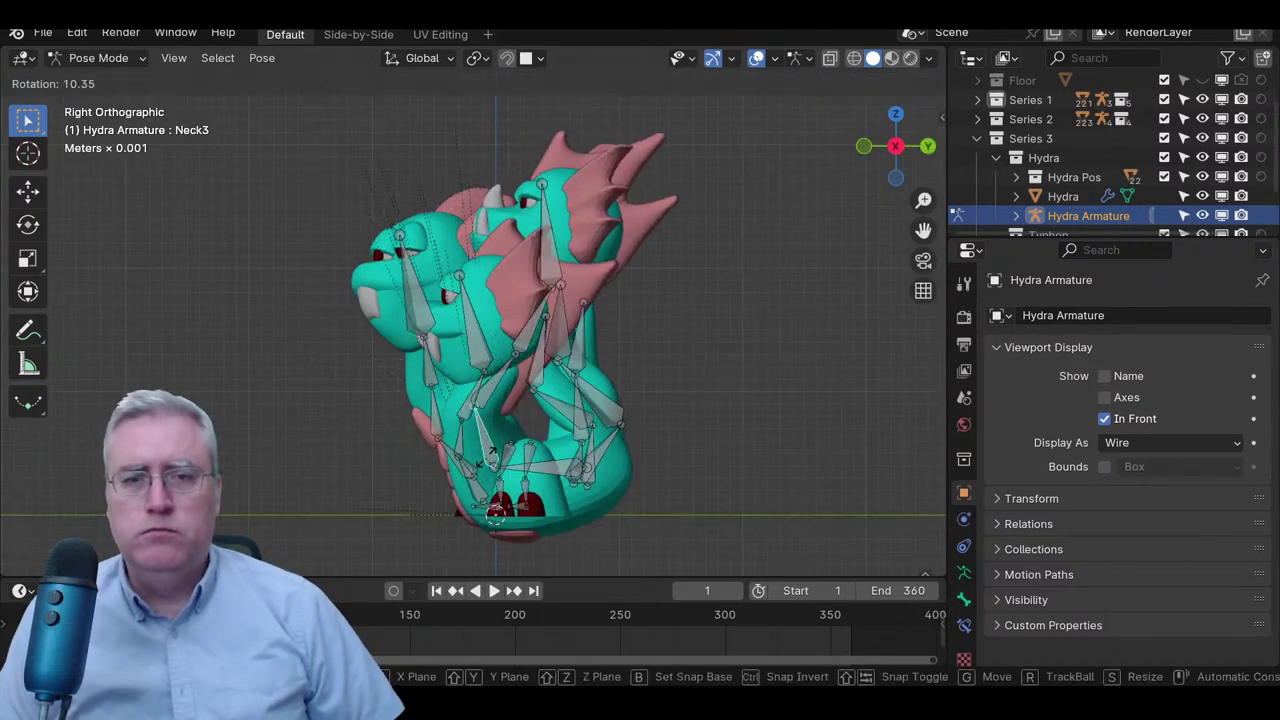
key(Escape)
key(r)
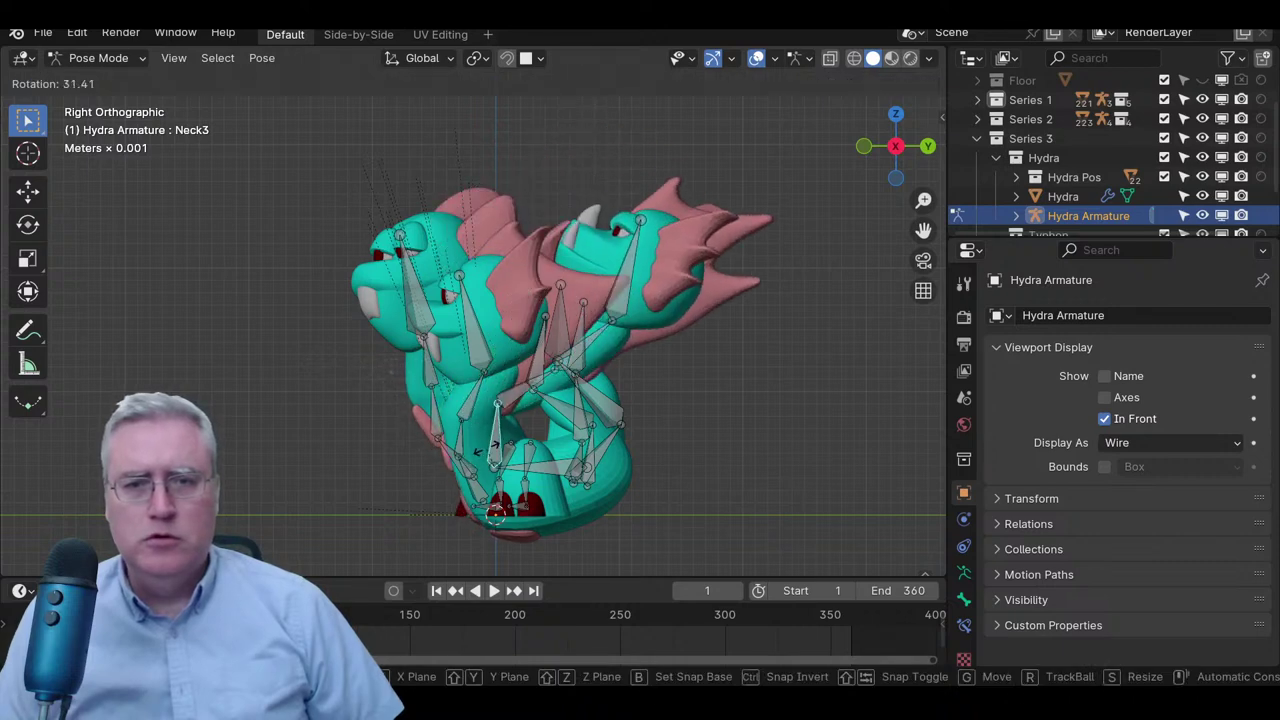
key(Escape)
key(r)
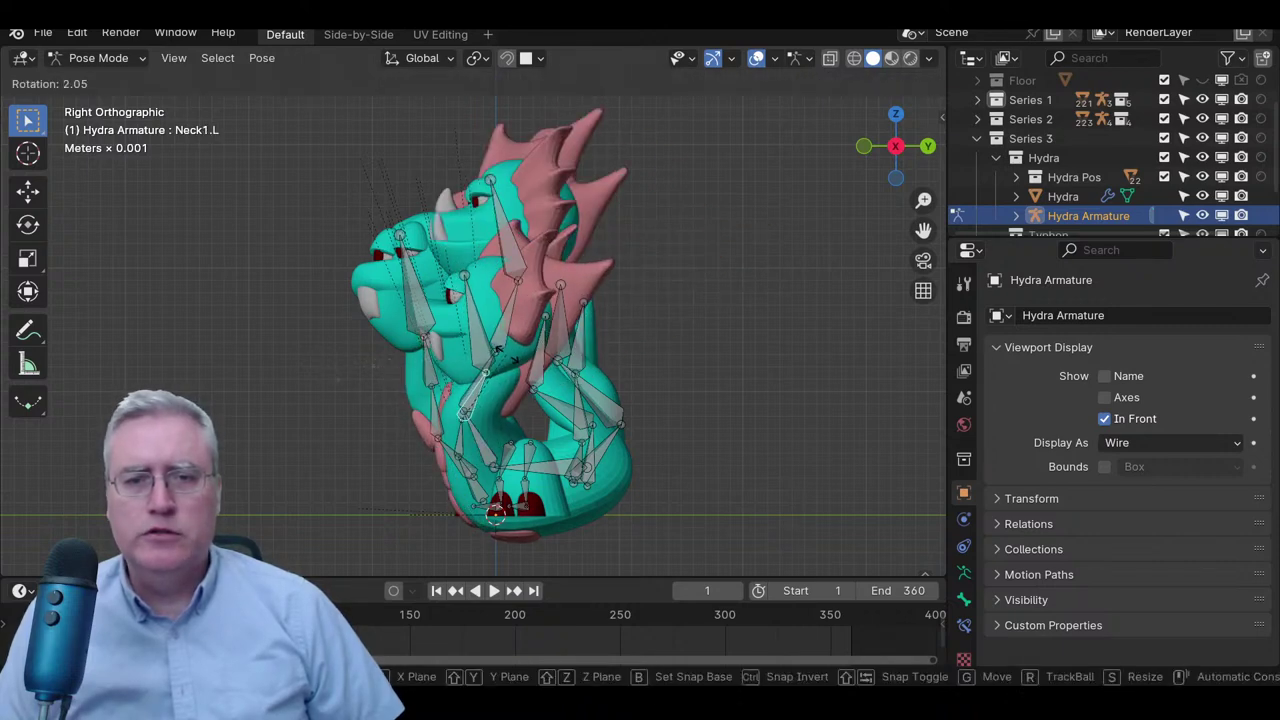
key(Escape)
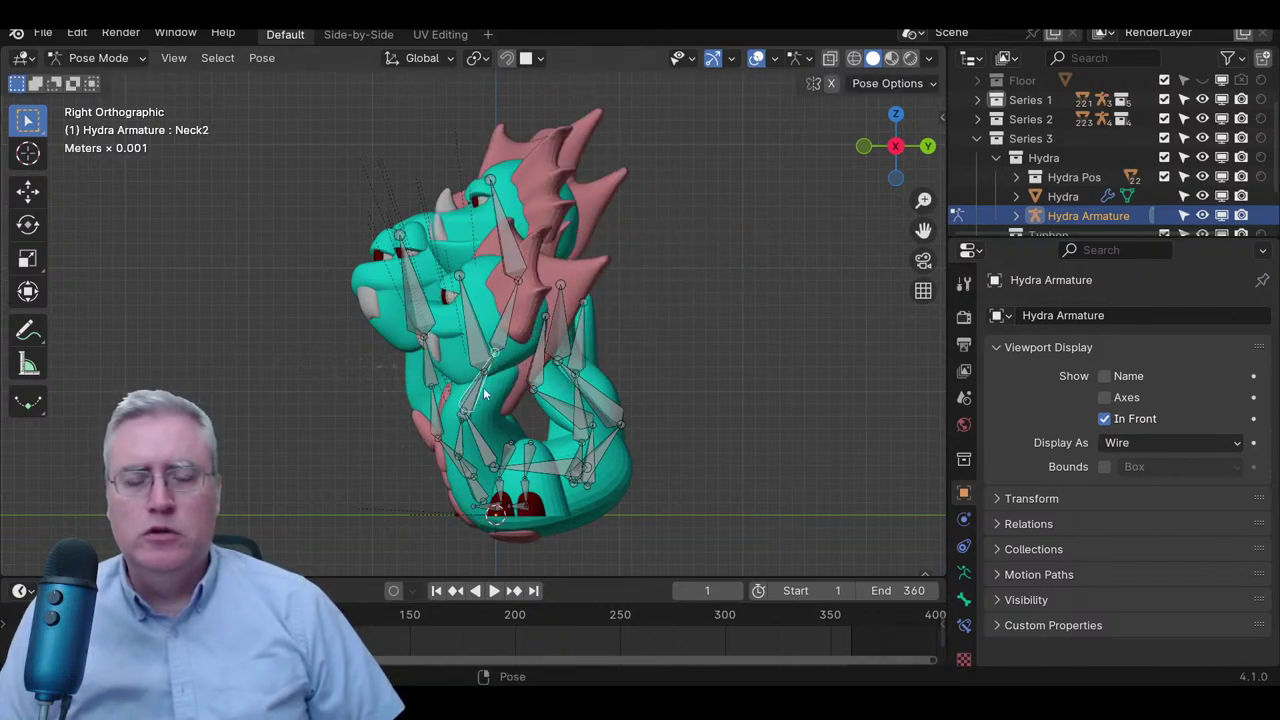
- Try rotating the middle neck's Neck2 bone backward and its Neck1.001 bone forward 11.2 degrees, inspect the pose, and undo both rotations
key(r)
key(Return)
click(527, 333)
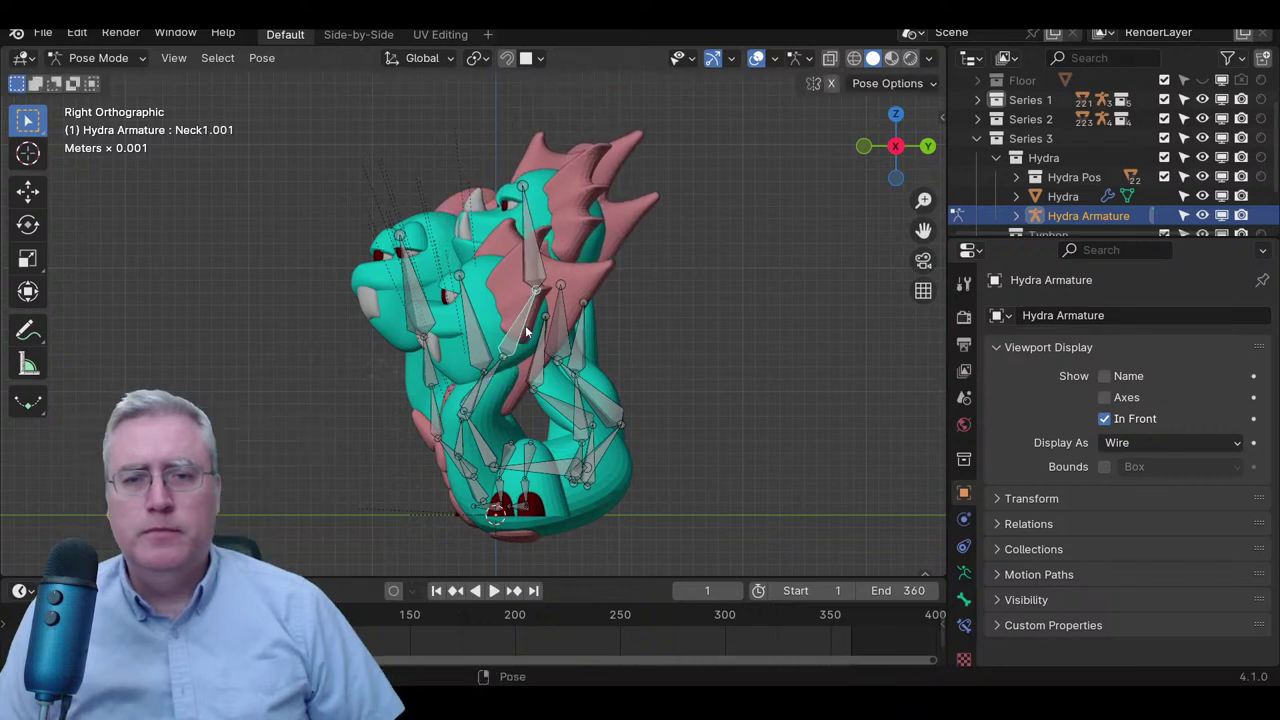
key(r)
click(378, 342)
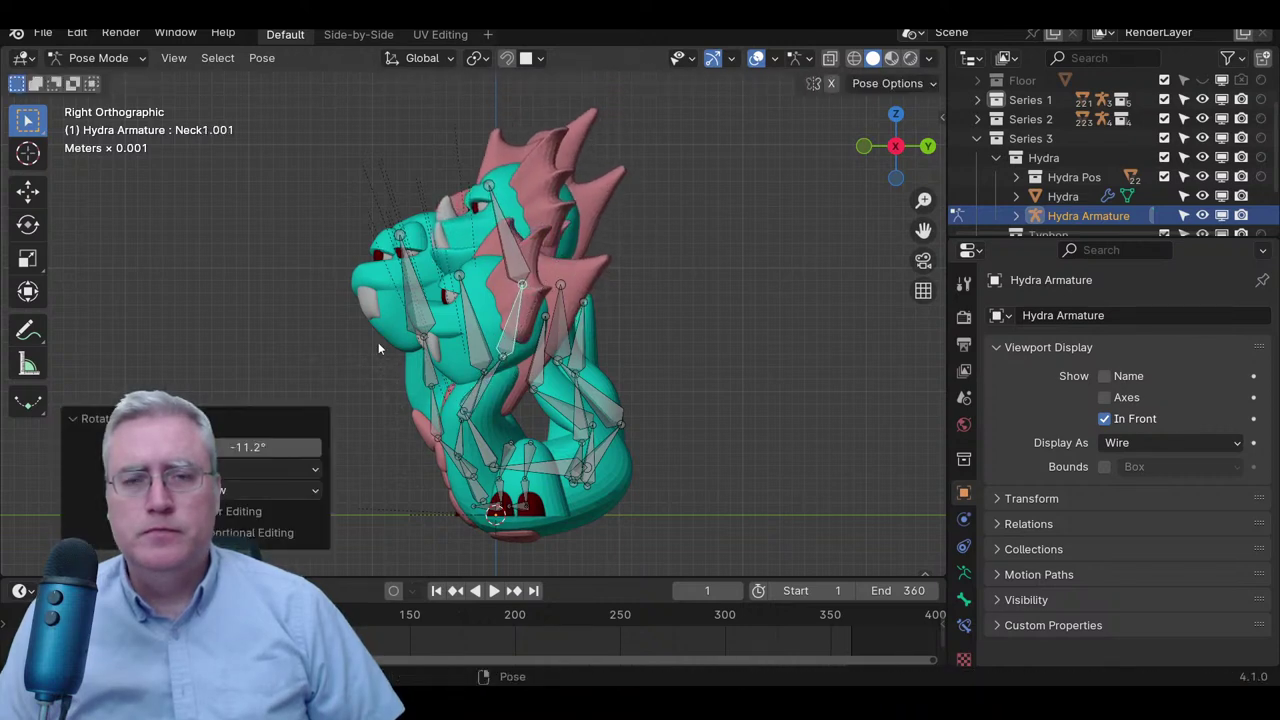
middle_drag(378, 342, 383, 303)
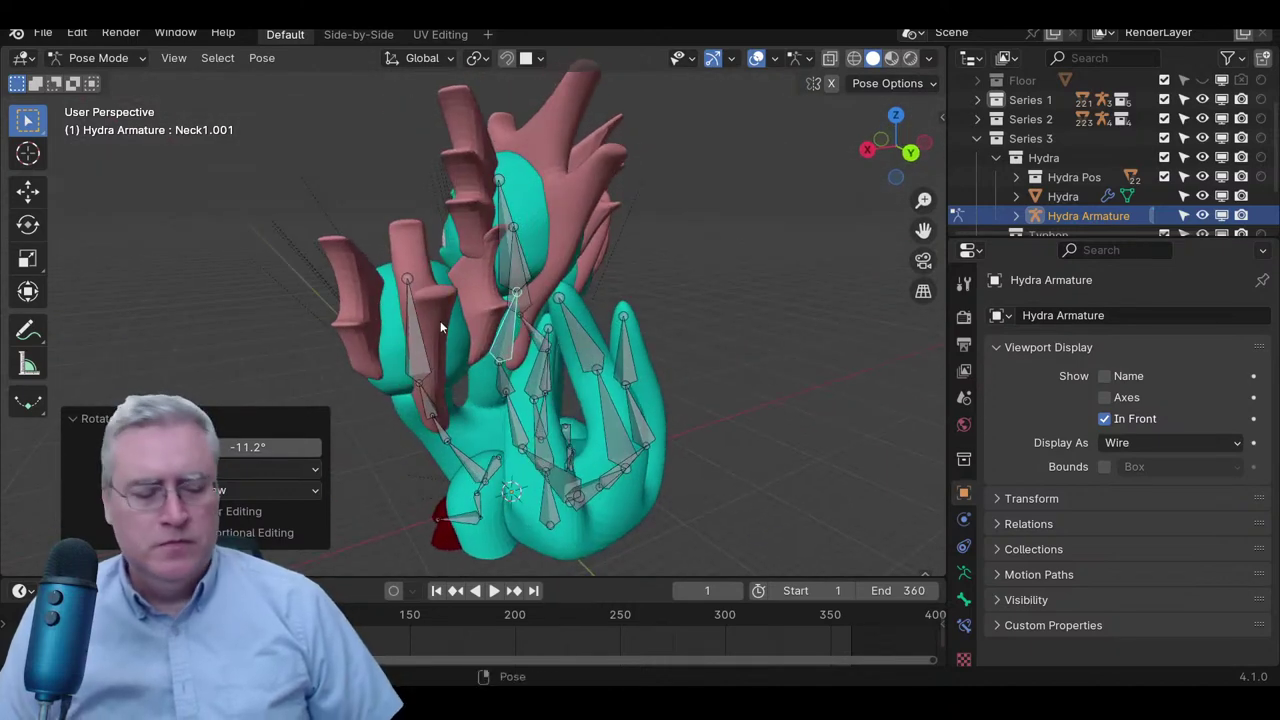
key(ctrl+z)
click(465, 352)
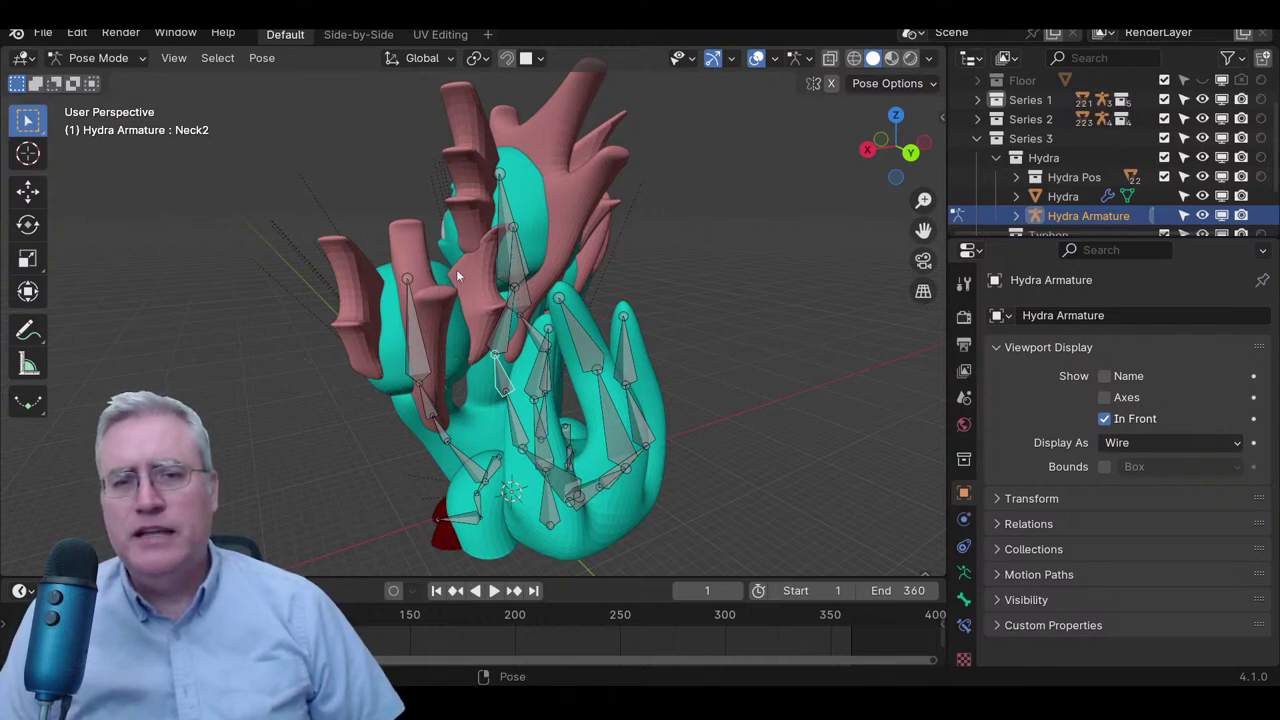
- Move the Neck3.L bone about 0.54 mm forward and 0.18 mm down, working from the right side view
middle_drag(414, 364, 652, 312)
key(KP_3)
scroll(505, 495, up, 1)
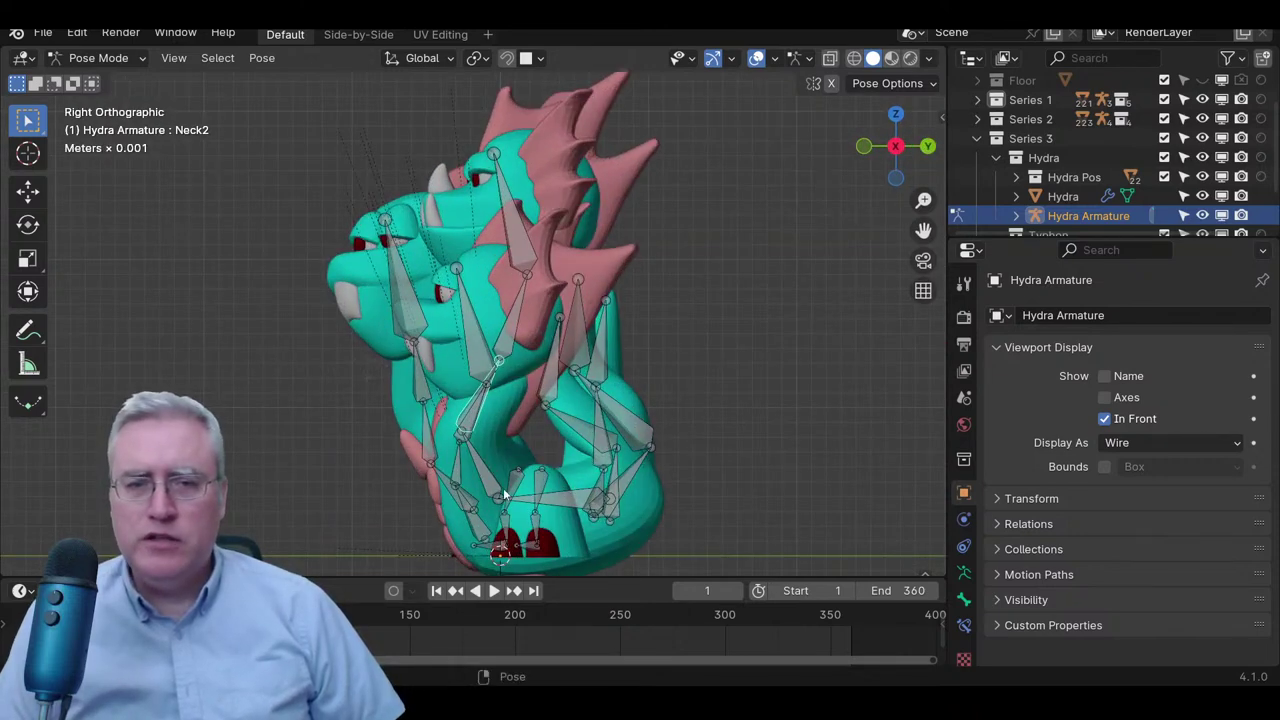
key(g)
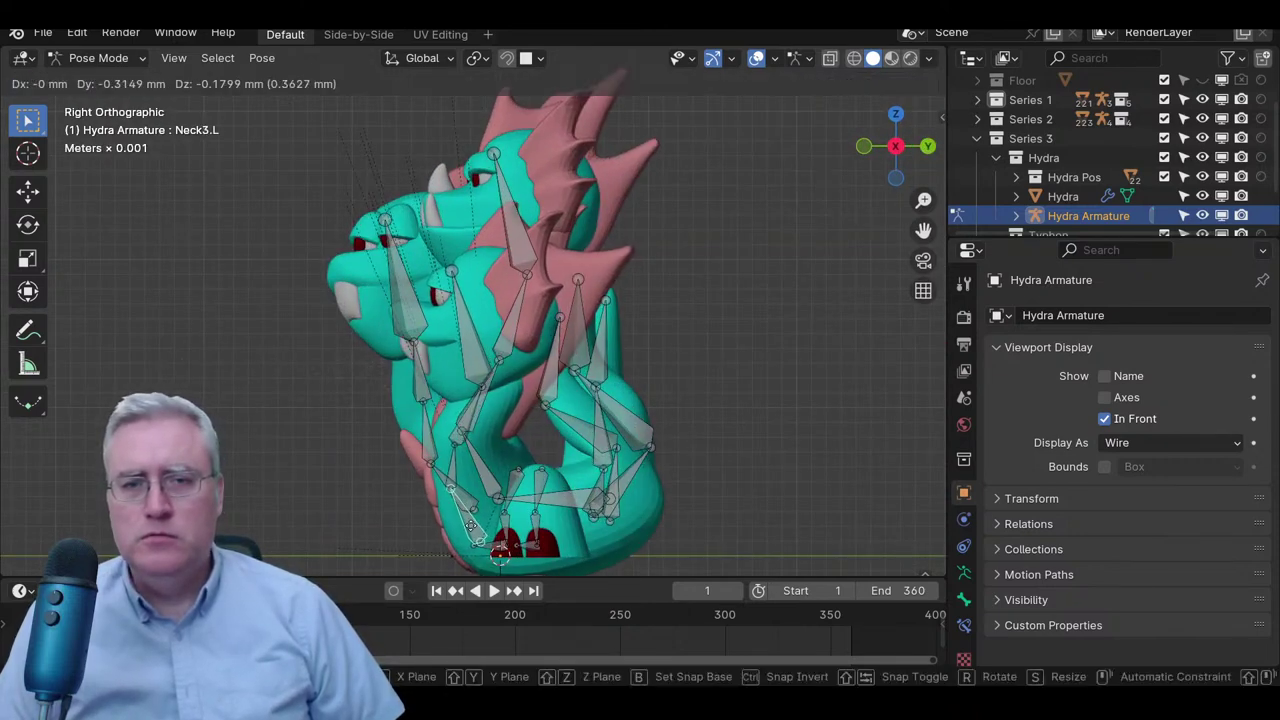
click(470, 529)
scroll(720, 363, up, 2)
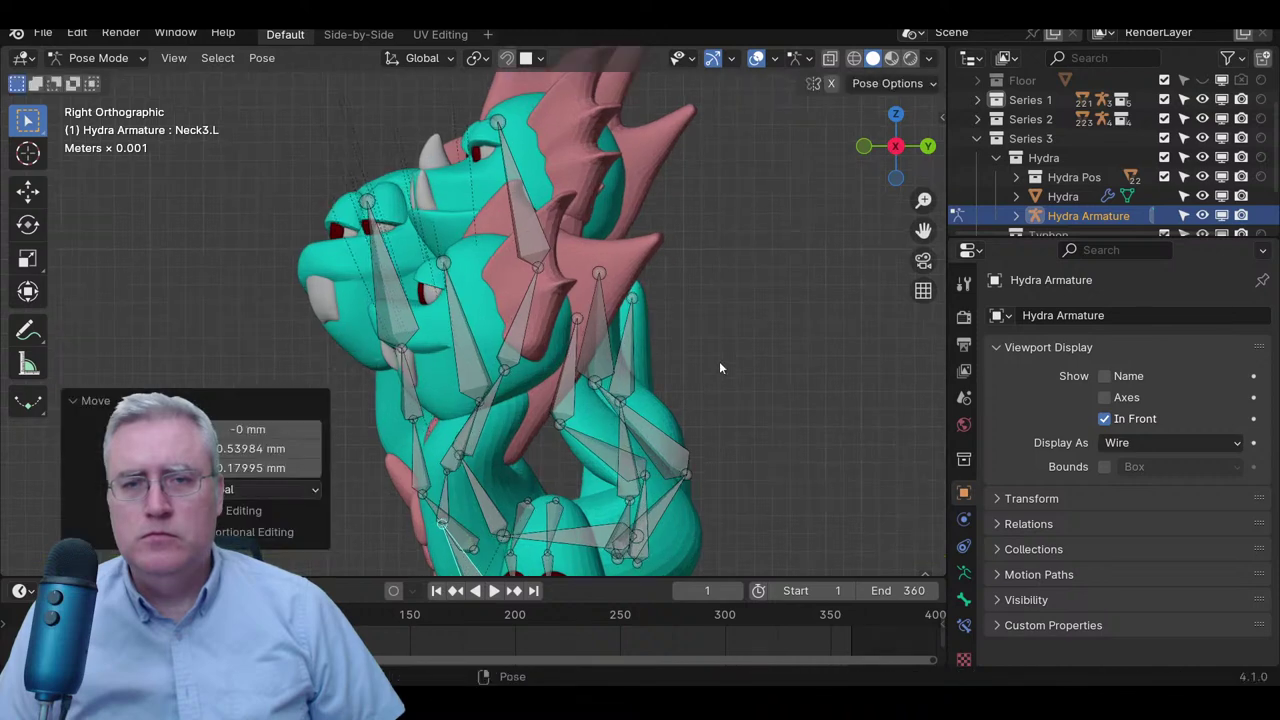
- Check the necks from behind, and shift the Neck3.L bone another 0.52 mm forward and 0.15 mm down
middle_drag(720, 363, 550, 398)
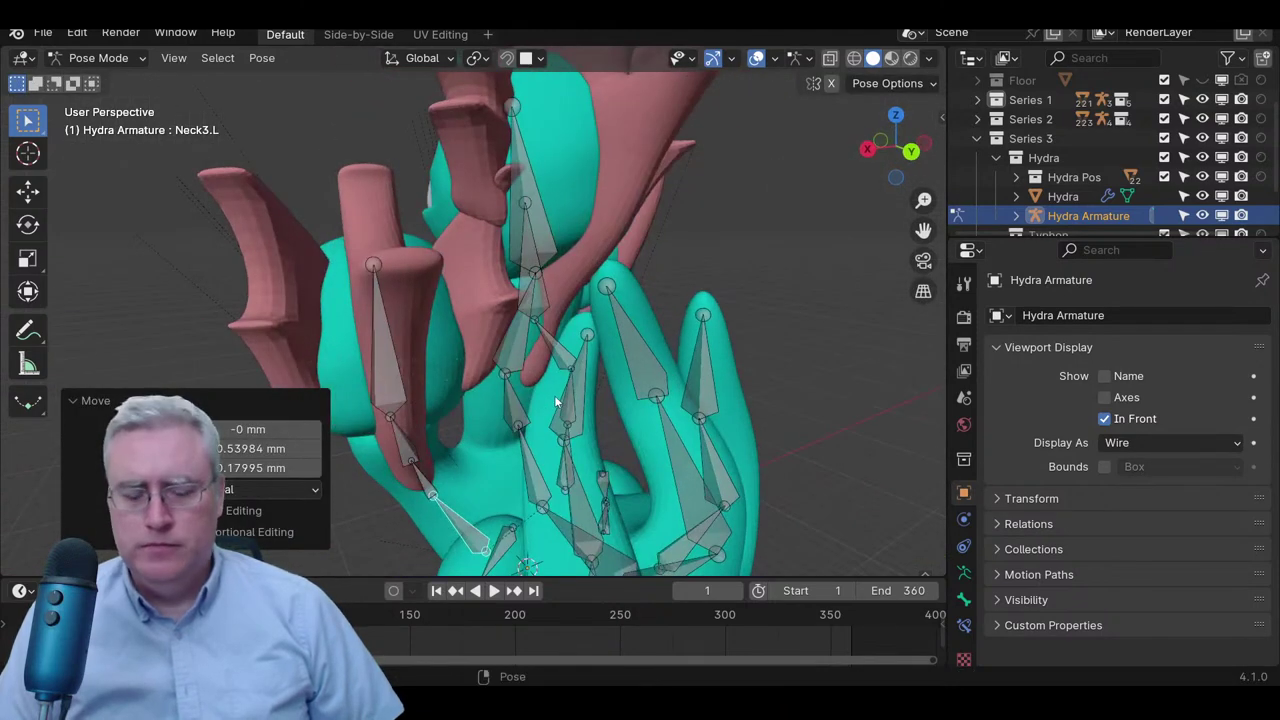
key(KP_3)
key(g)
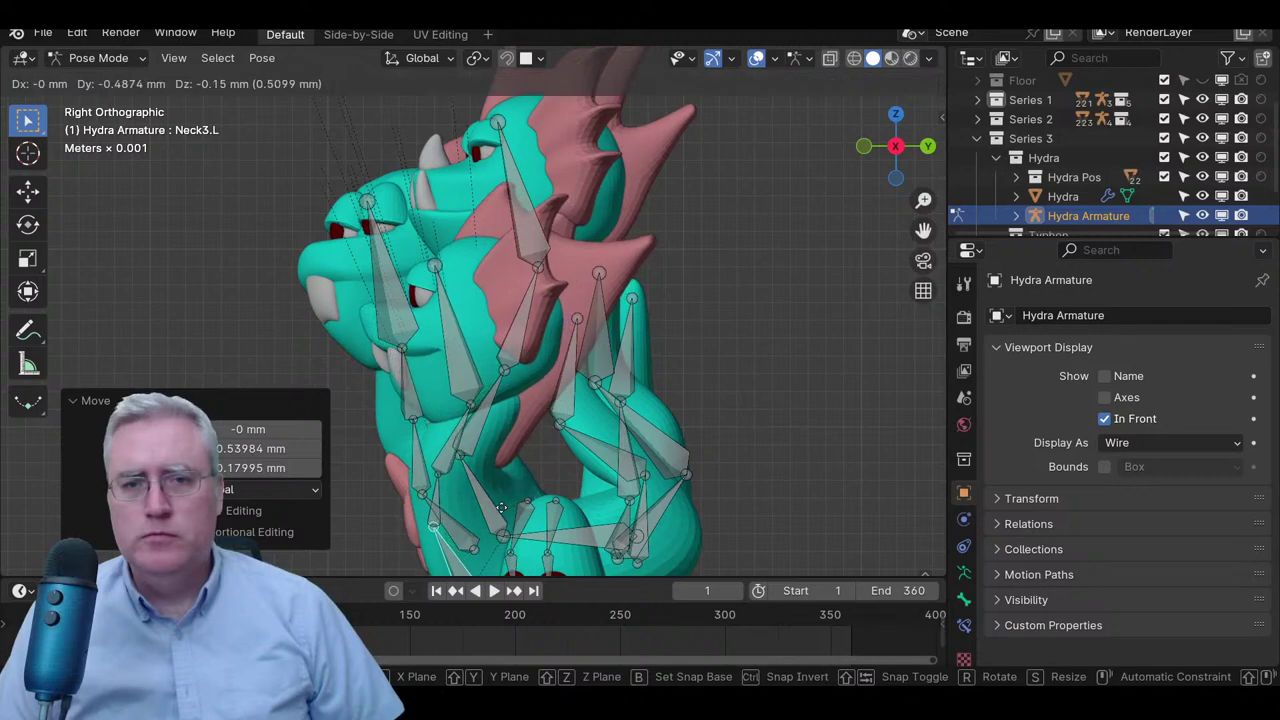
click(501, 508)
scroll(561, 380, down, 3)
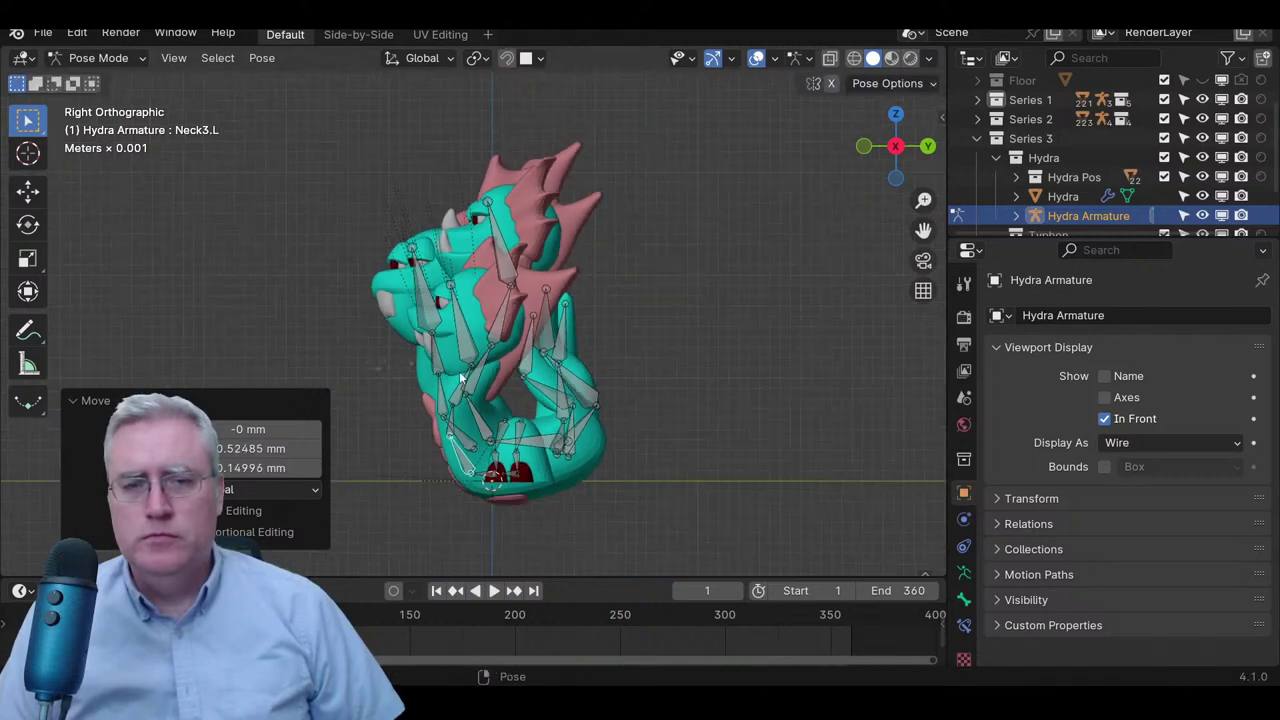
- From the top view, rotate the Neck3.L bone about 8° outward and counter-rotate the Head.L bone -18.3° around global Z
middle_drag(561, 380, 546, 453)
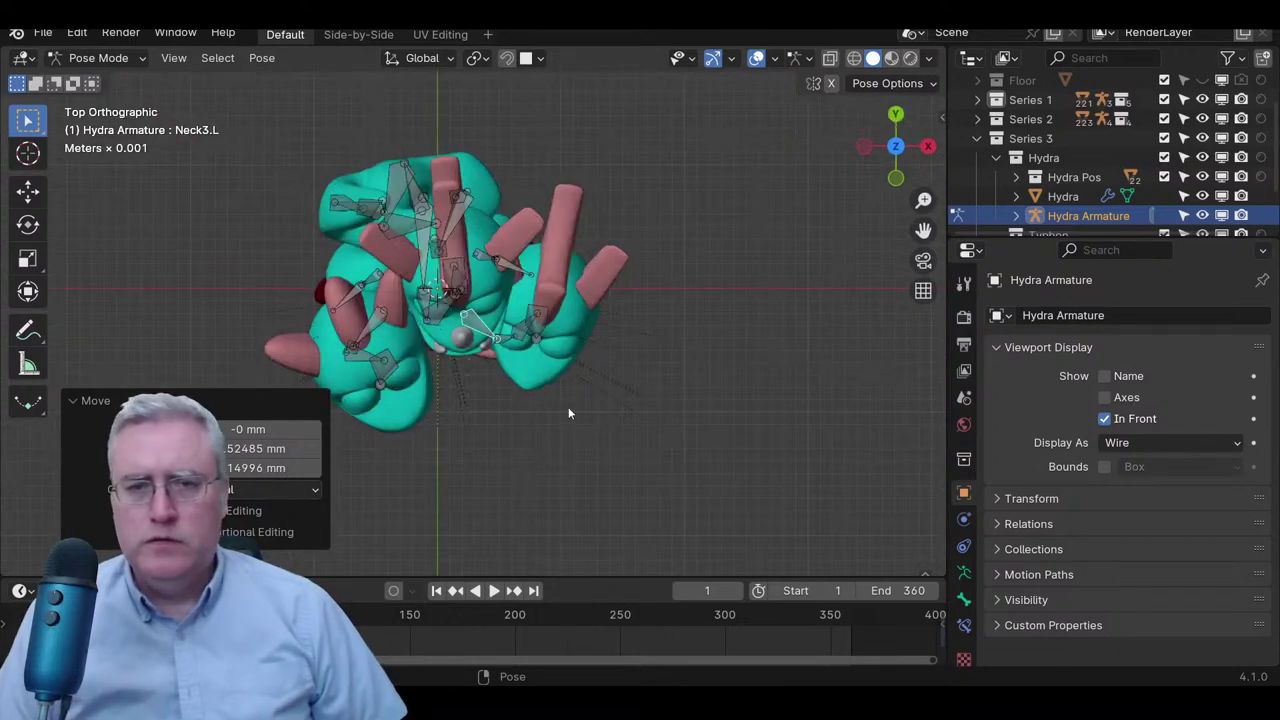
scroll(590, 420, up, 2)
key(r)
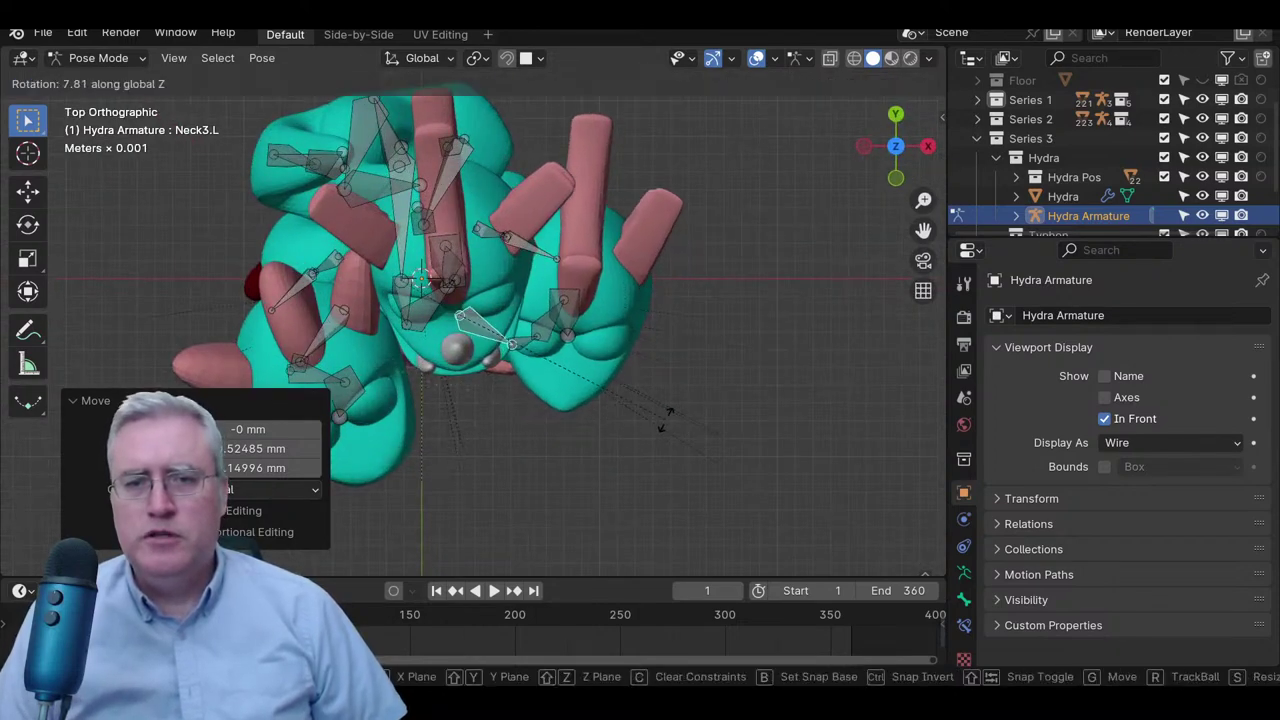
click(668, 416)
click(568, 314)
key(r)
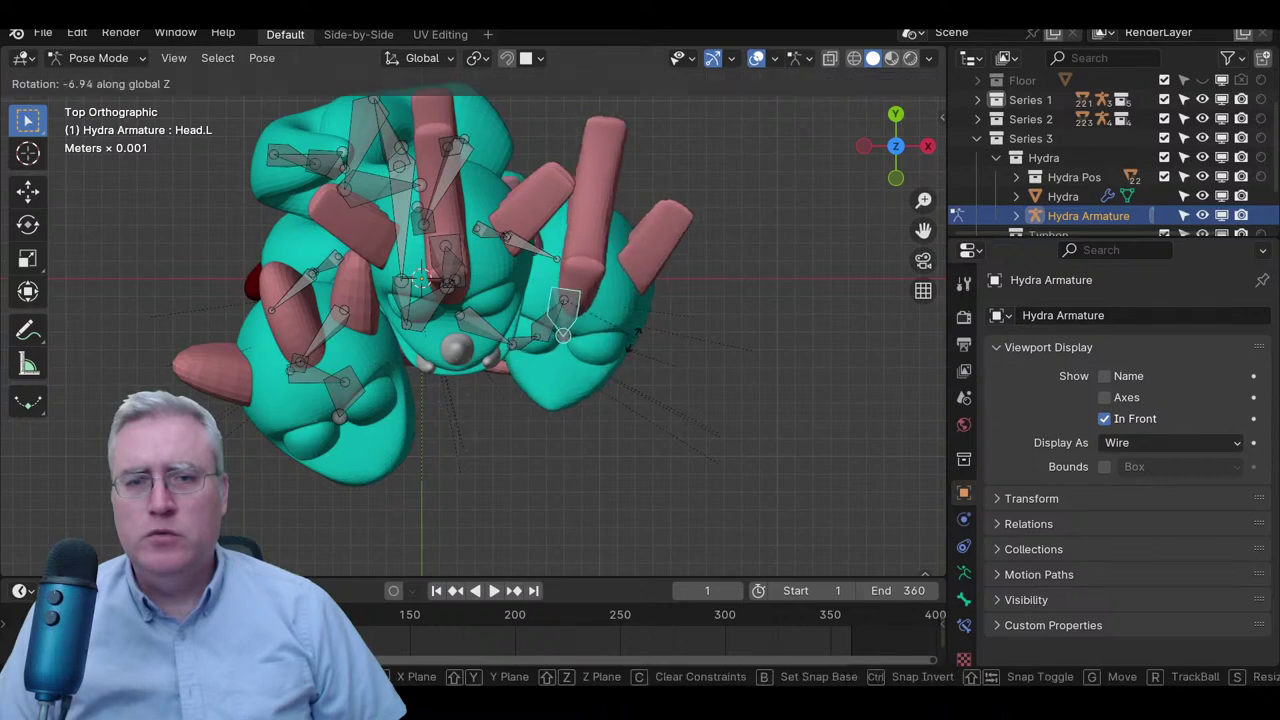
click(619, 372)
middle_drag(619, 372, 480, 520)
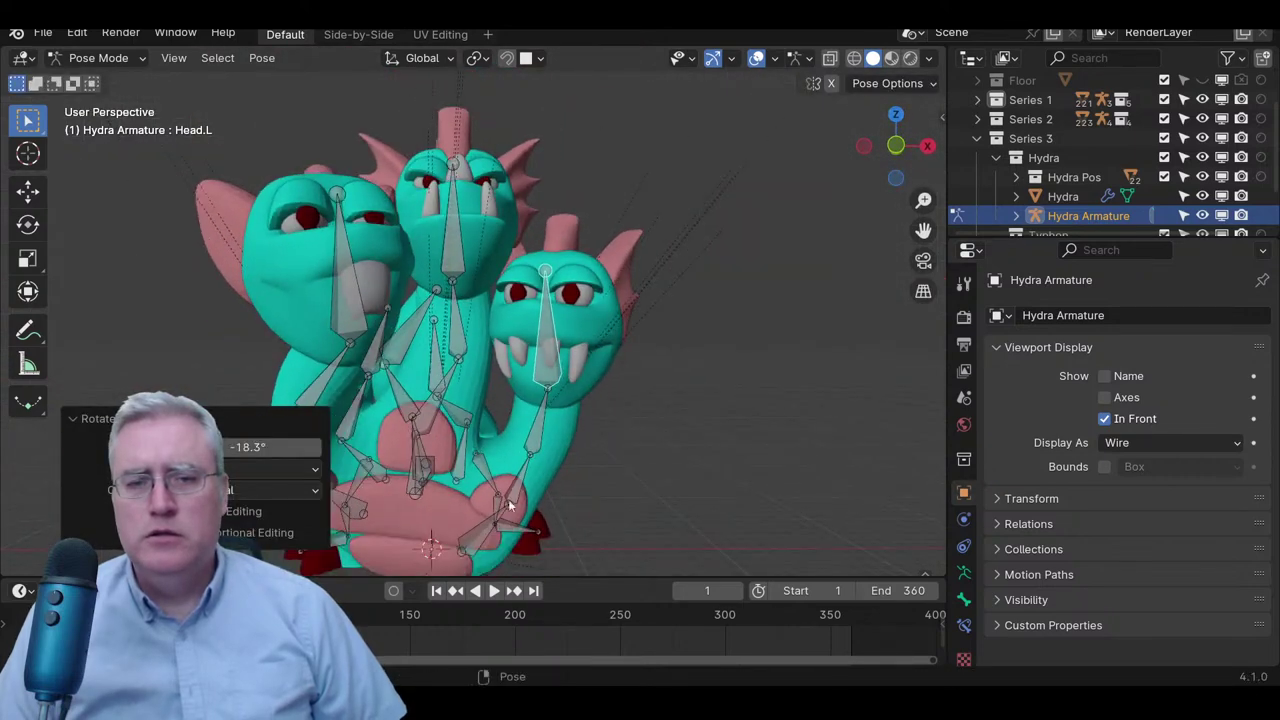
- From the front view, nudge the Neck3.L bone about 0.22 mm inward and 0.36 mm up
click(471, 536)
key(KP_1)
key(g)
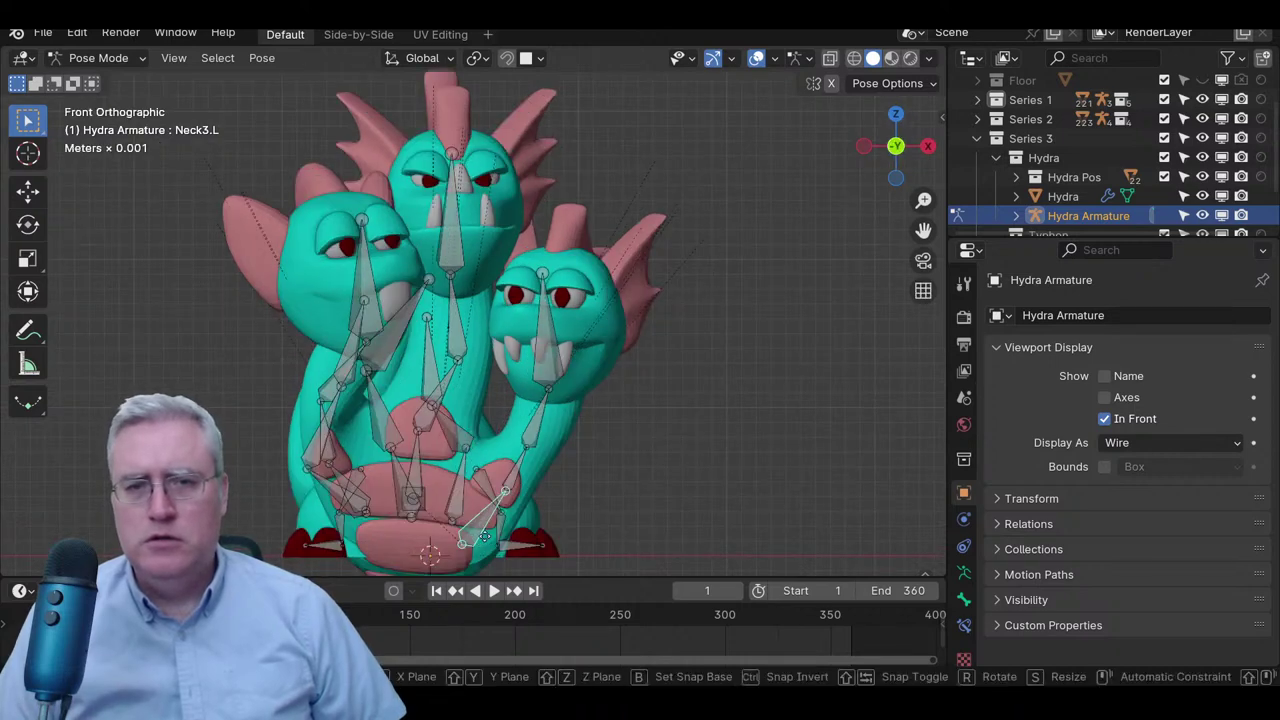
click(481, 531)
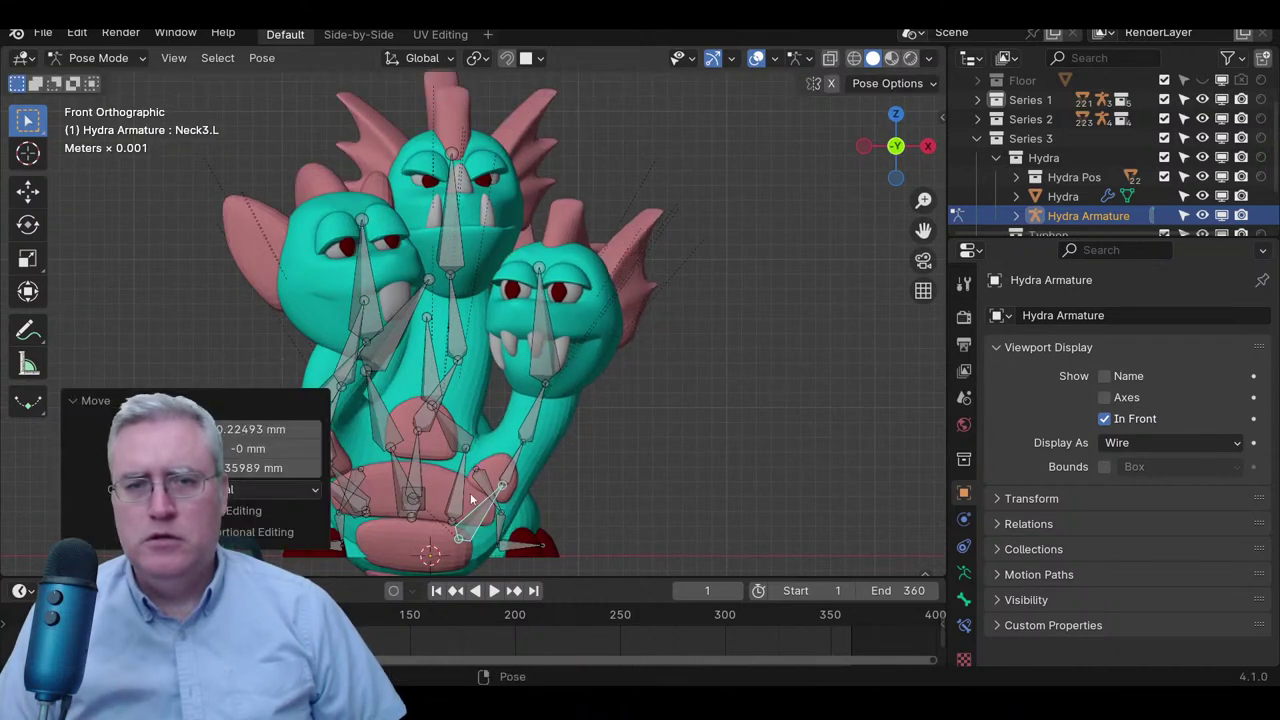
- Try turning the Head.R bone and the Head.L bone around the global Z axis
click(368, 265)
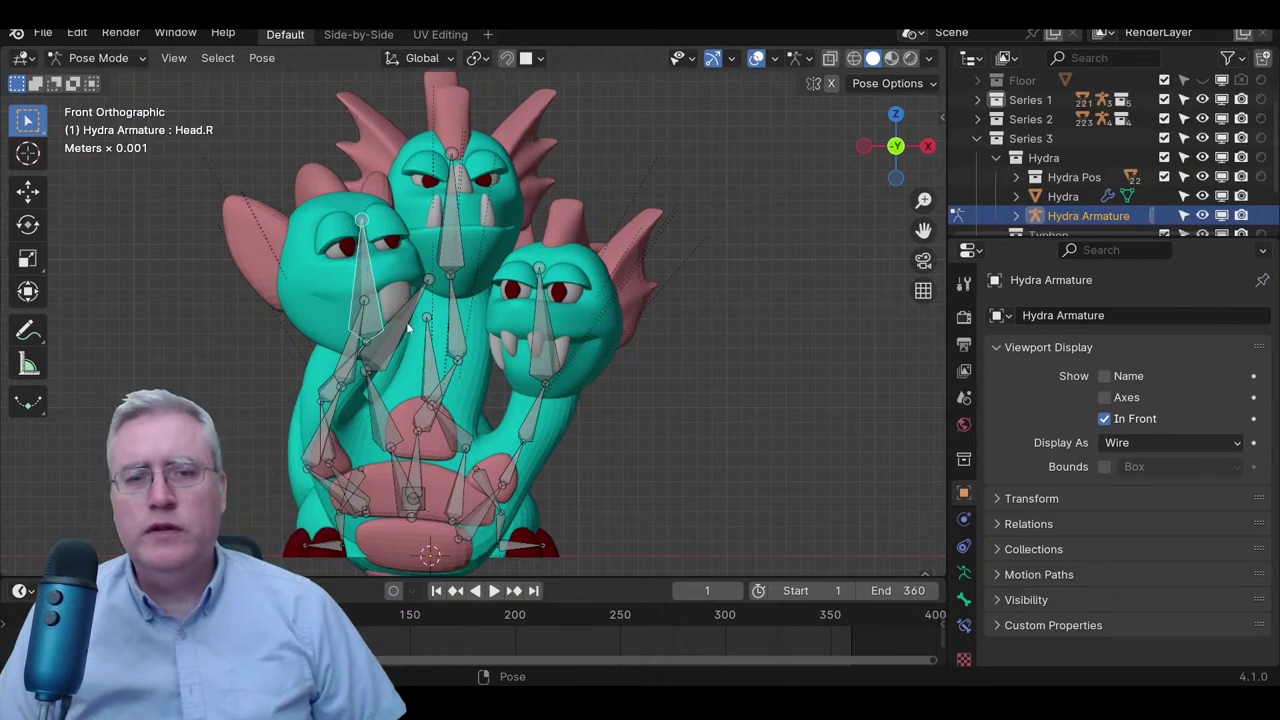
key(r)
key(z)
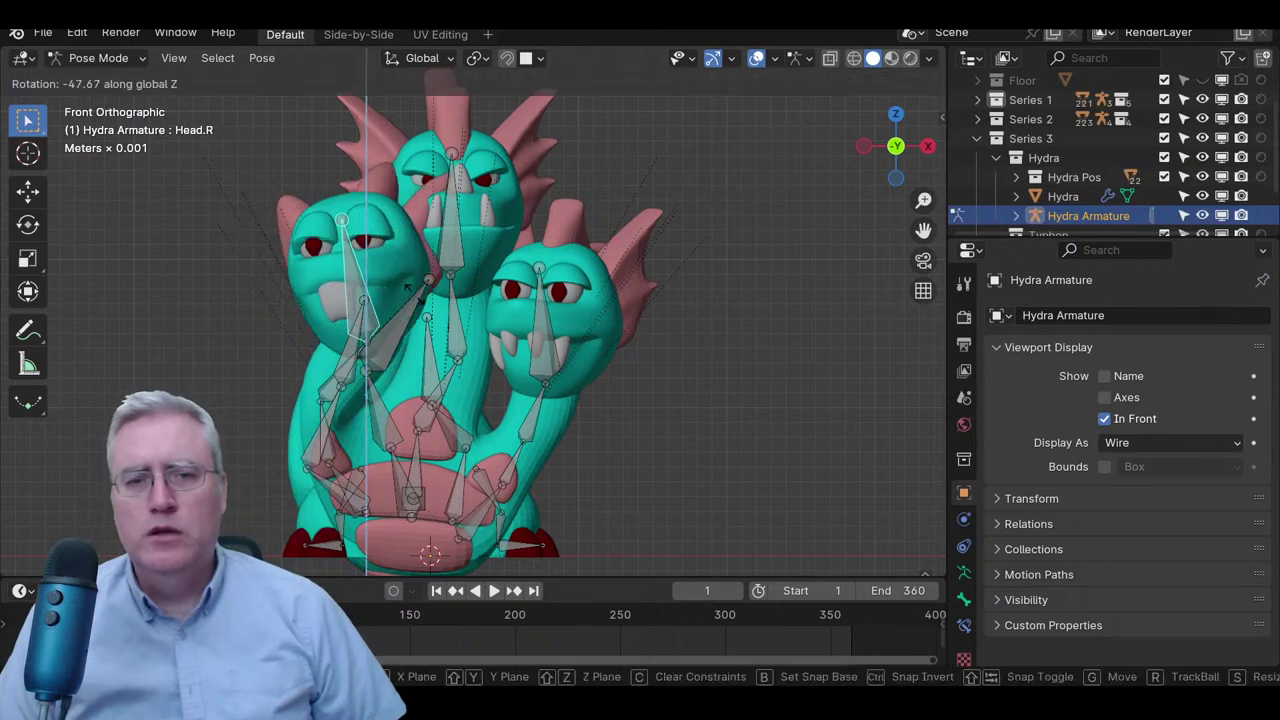
right_click(417, 300)
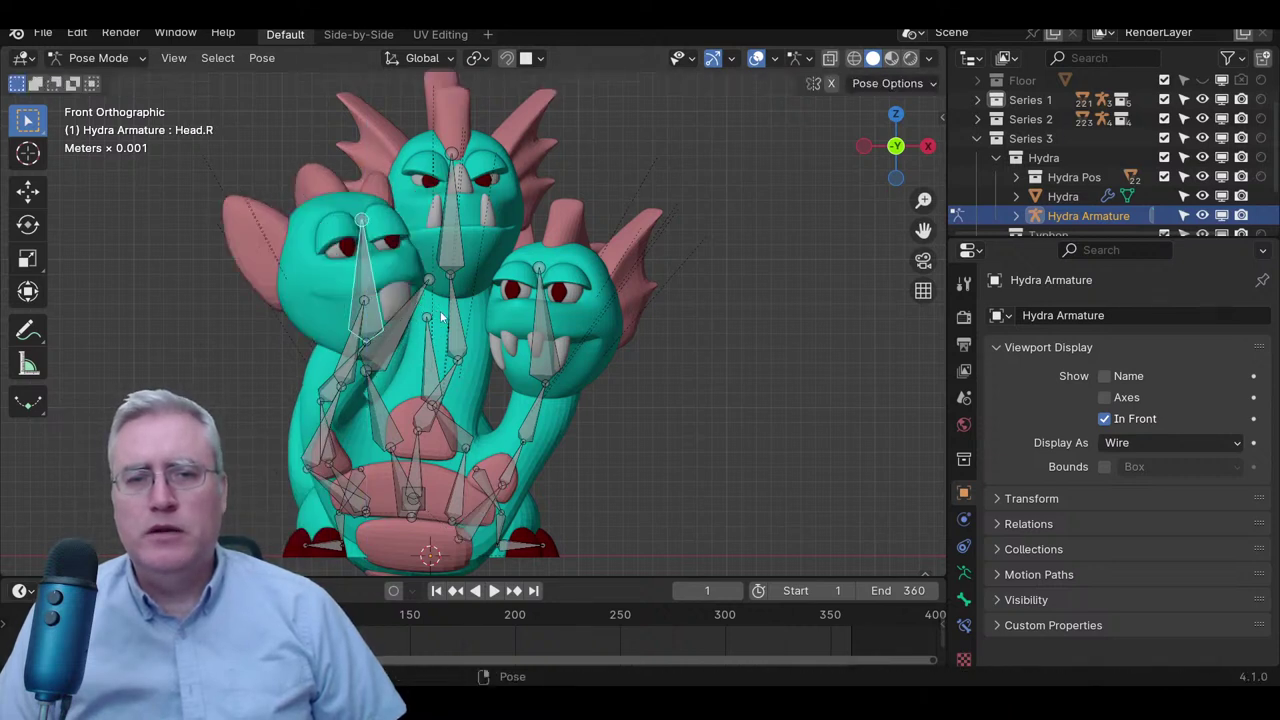
scroll(440, 317, down, 2)
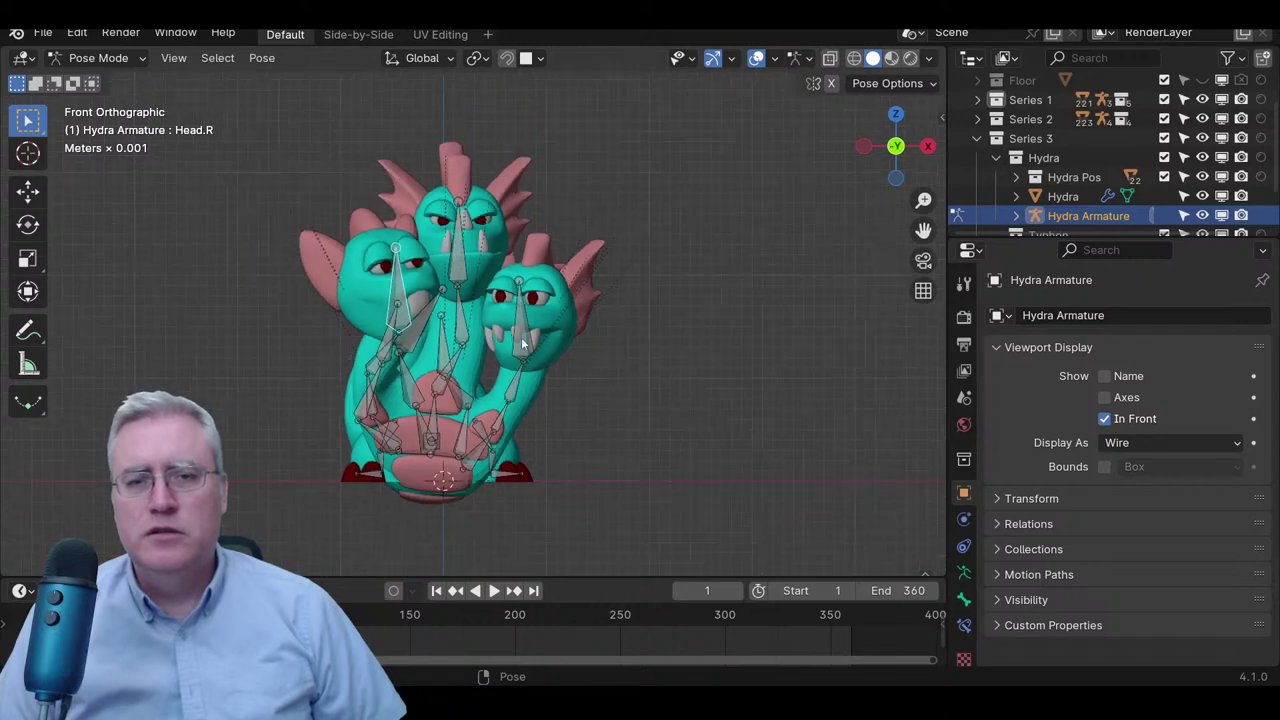
key(r)
key(z)
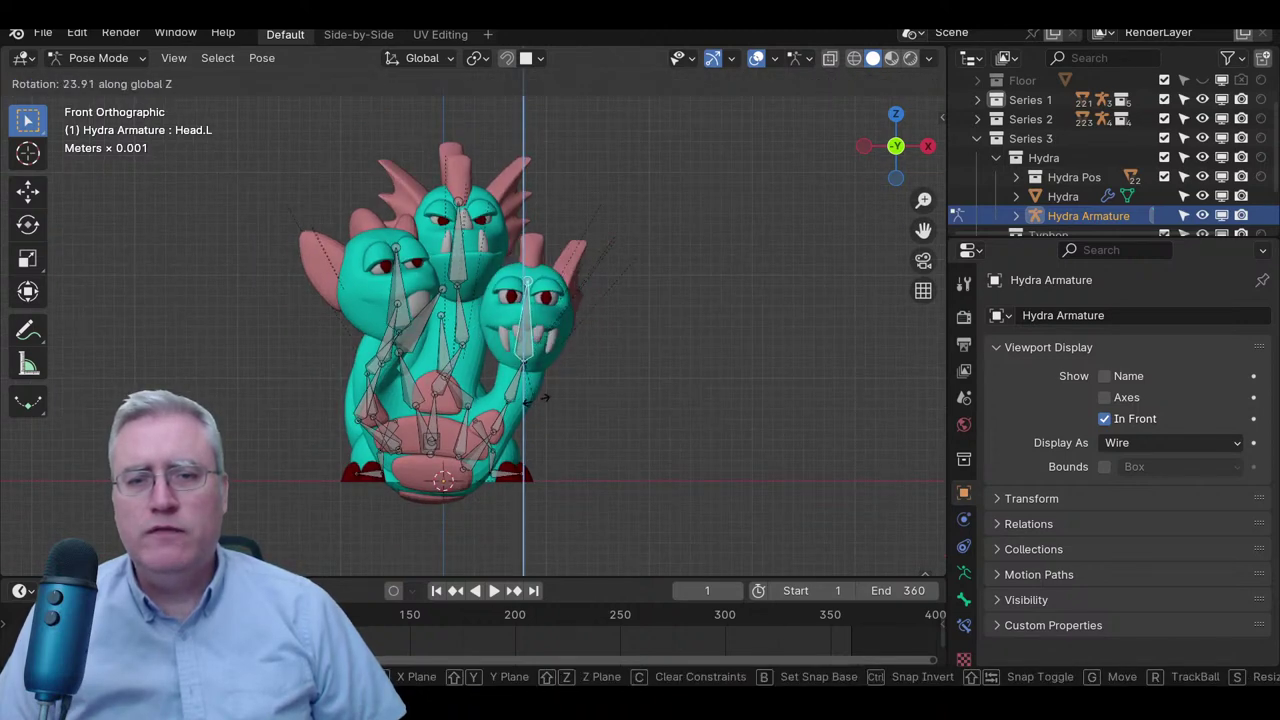
right_click(517, 385)
- From the right side view, move the Neck3.L bone about 0.54 mm forward and 0.40 mm down
middle_drag(517, 385, 349, 400)
key(KP_3)
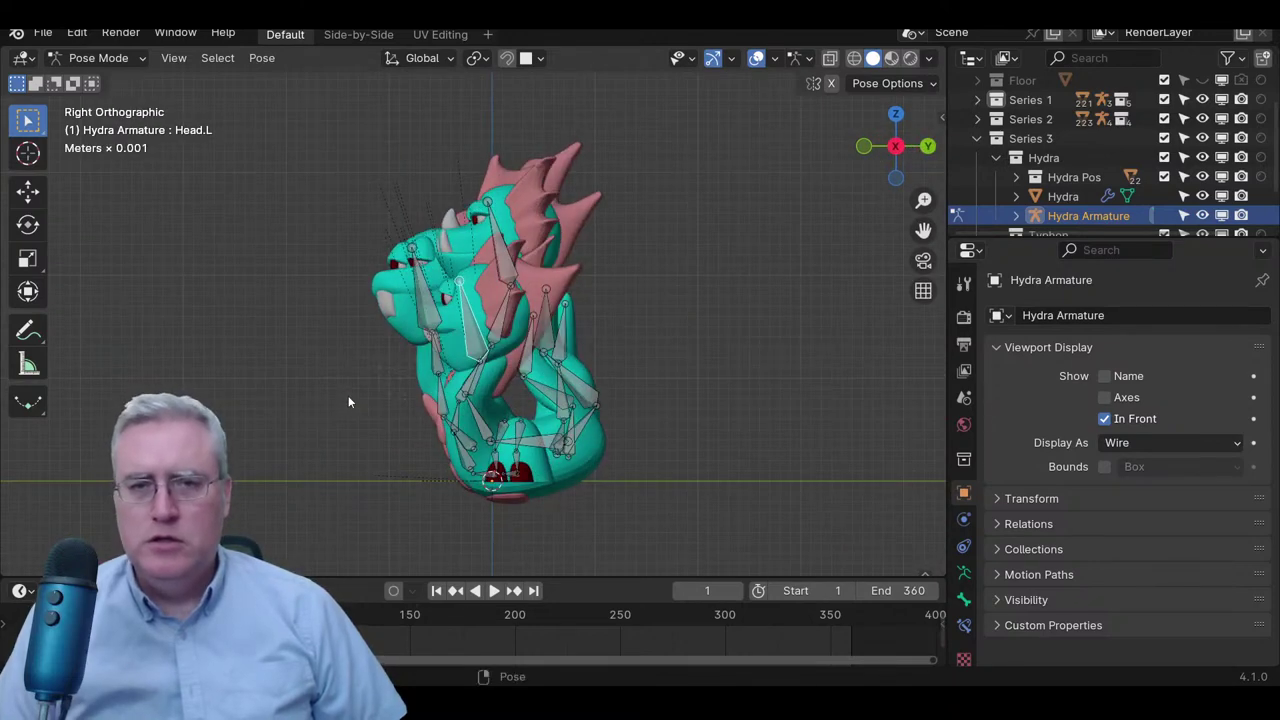
scroll(370, 440, up, 2)
key(g)
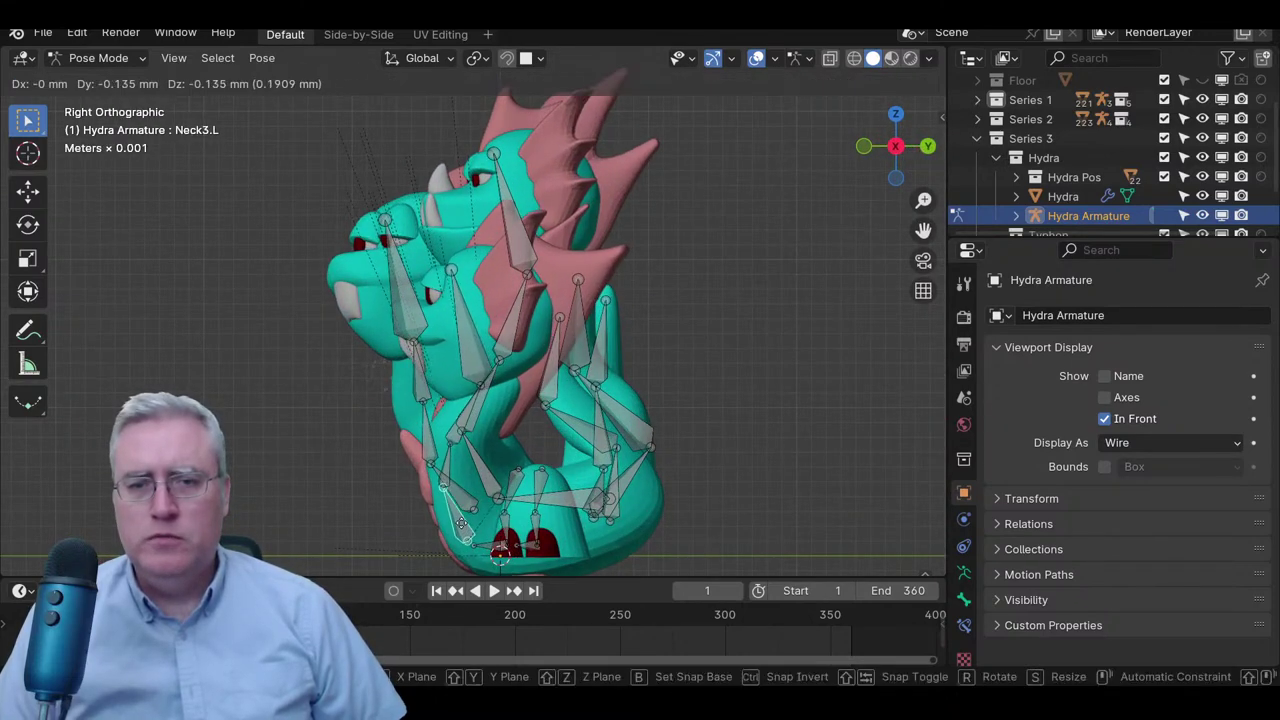
click(457, 530)
- Lower the Neck3.L bone about 0.47 mm along global Z and shift it -0.41 mm along global X
middle_drag(457, 530, 455, 273)
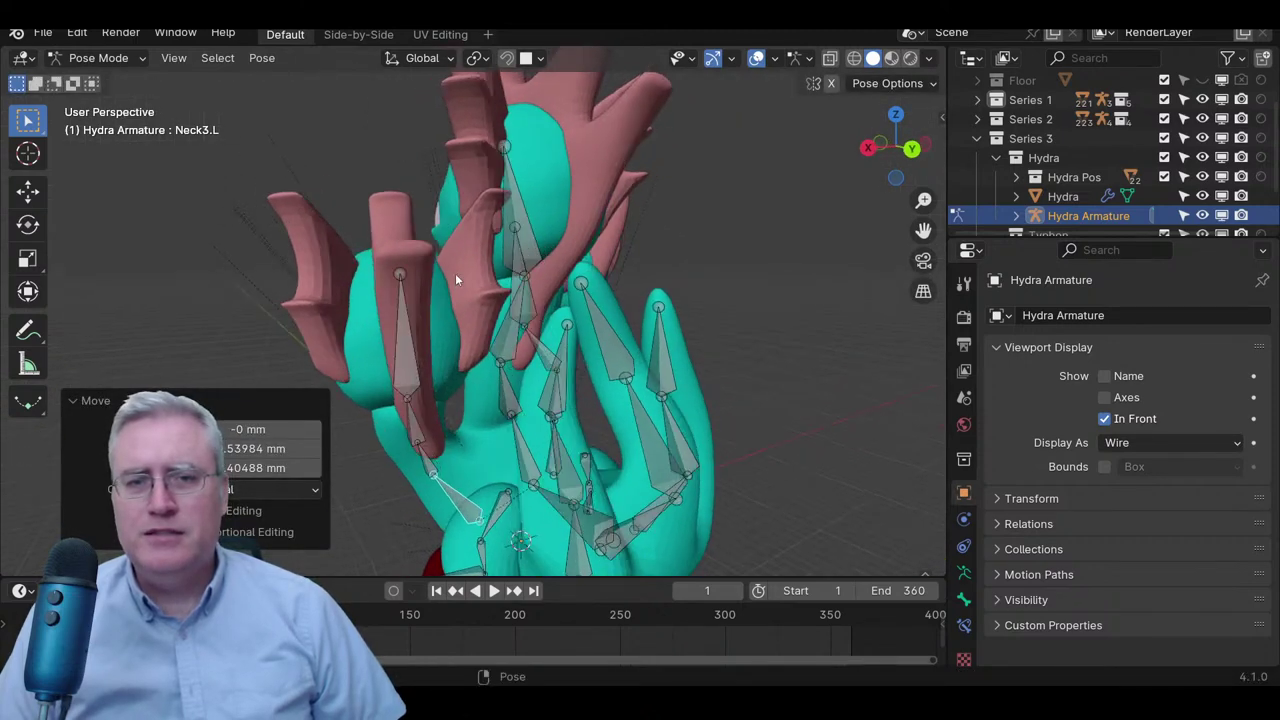
key(g)
key(z)
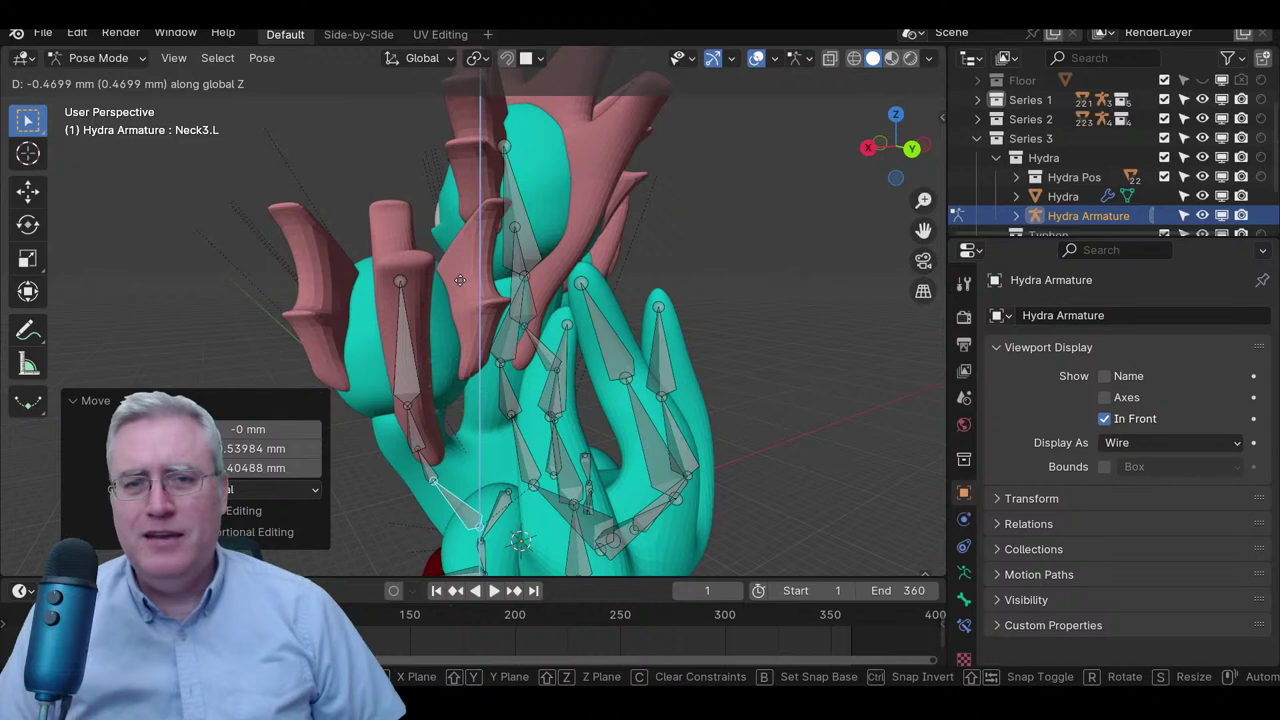
click(460, 279)
middle_drag(460, 279, 687, 331)
key(g)
key(x)
click(405, 298)
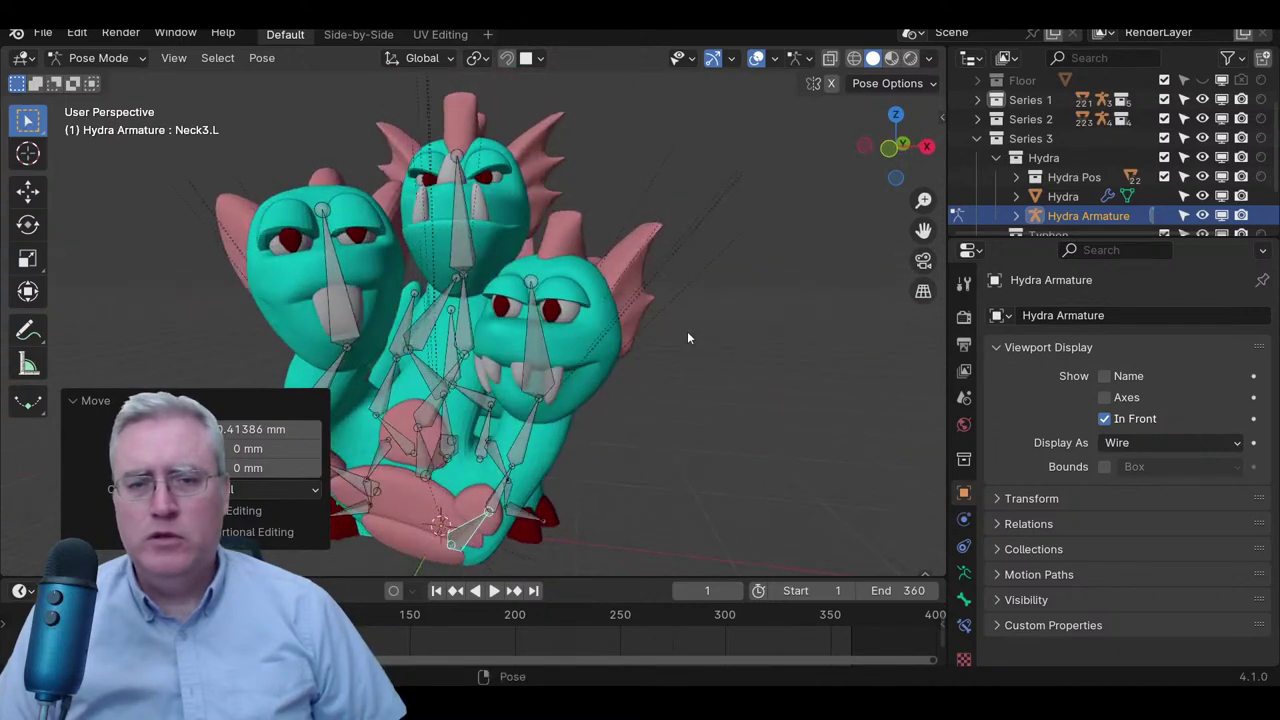
- Try moving the Tail bone at the back of the hydra's body in the right side view
key(KP_1)
scroll(592, 294, up, 5)
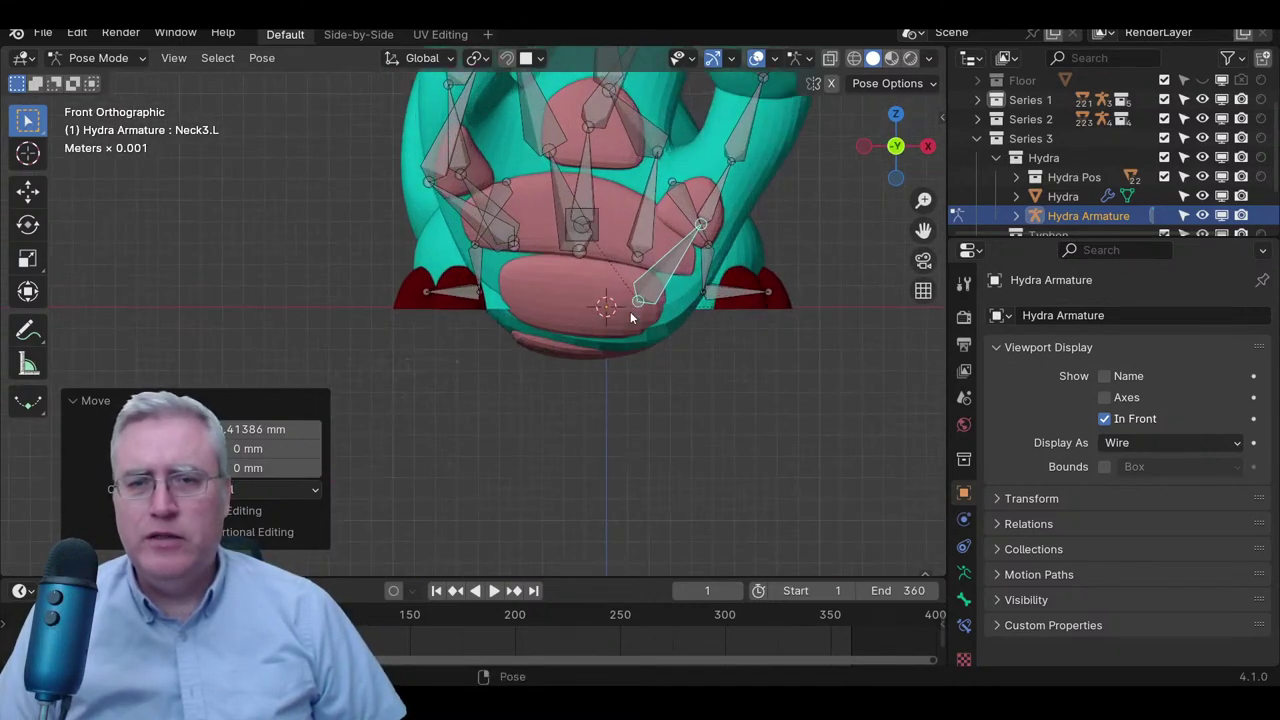
middle_drag(770, 263, 629, 262)
key(KP_3)
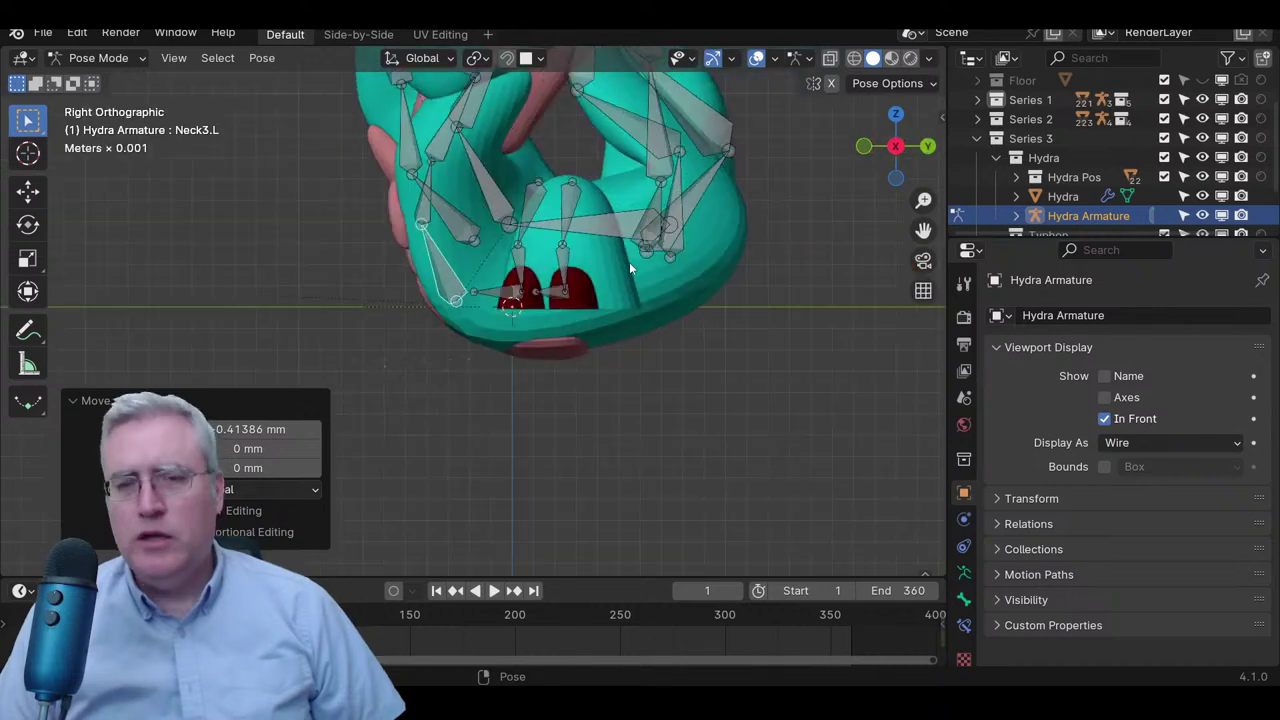
scroll(629, 262, down, 3)
click(571, 214)
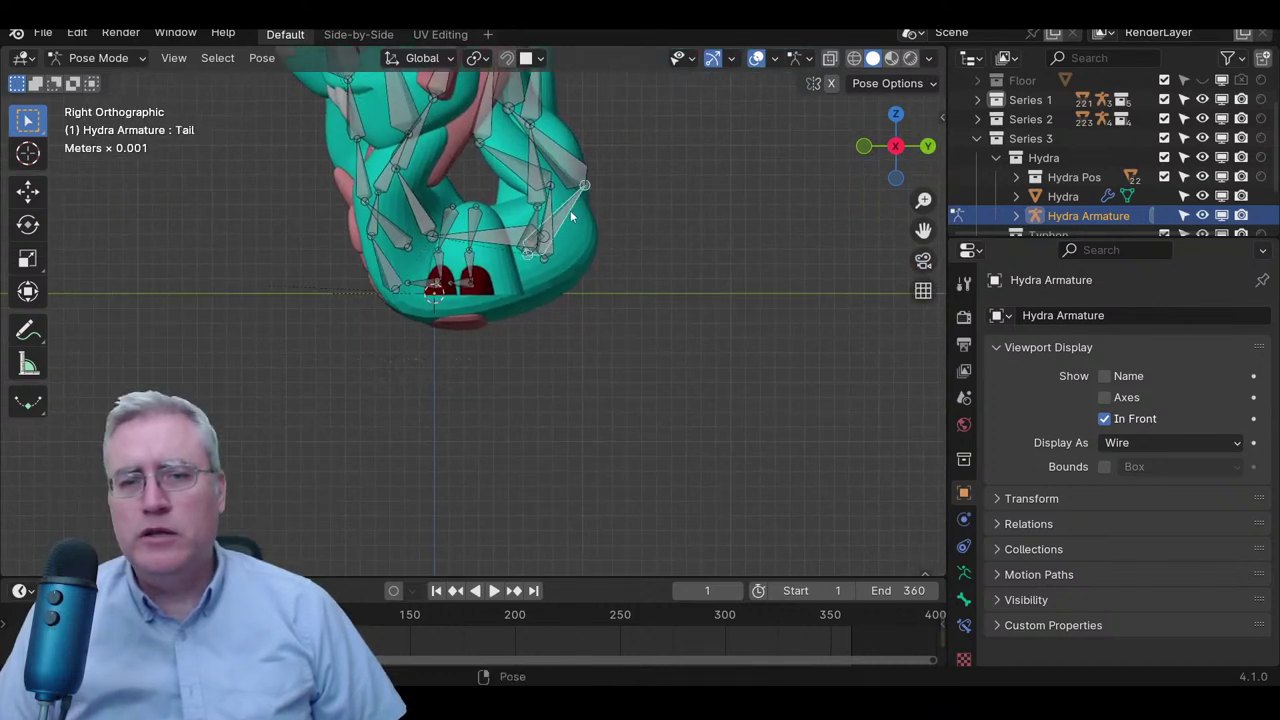
key(g)
click(574, 226)
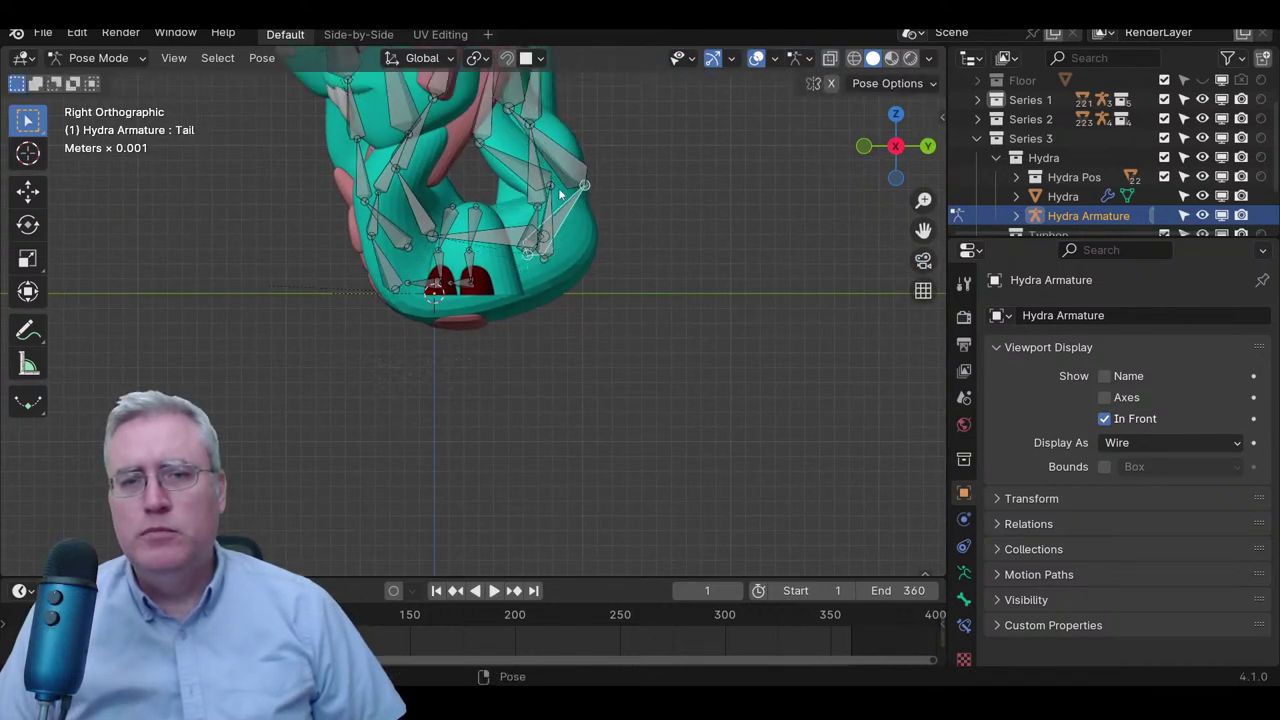
middle_drag(560, 193, 469, 184)
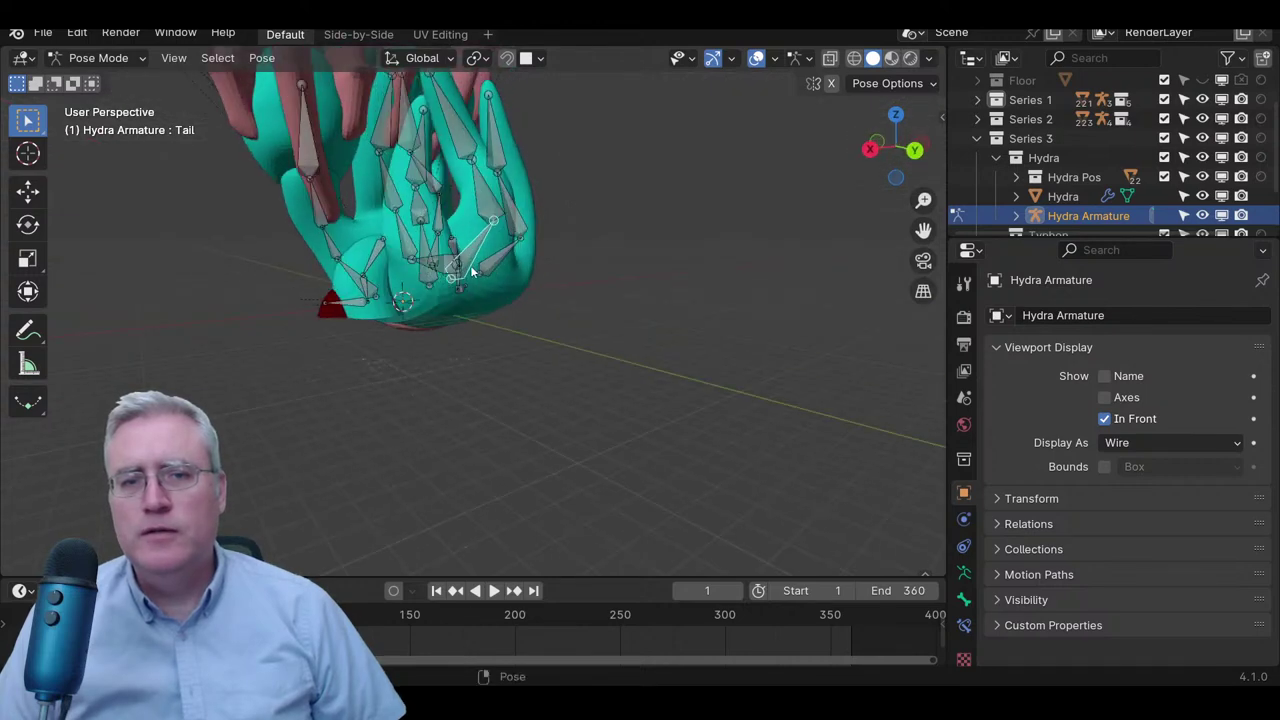
key(KP_3)
scroll(472, 270, up, 3)
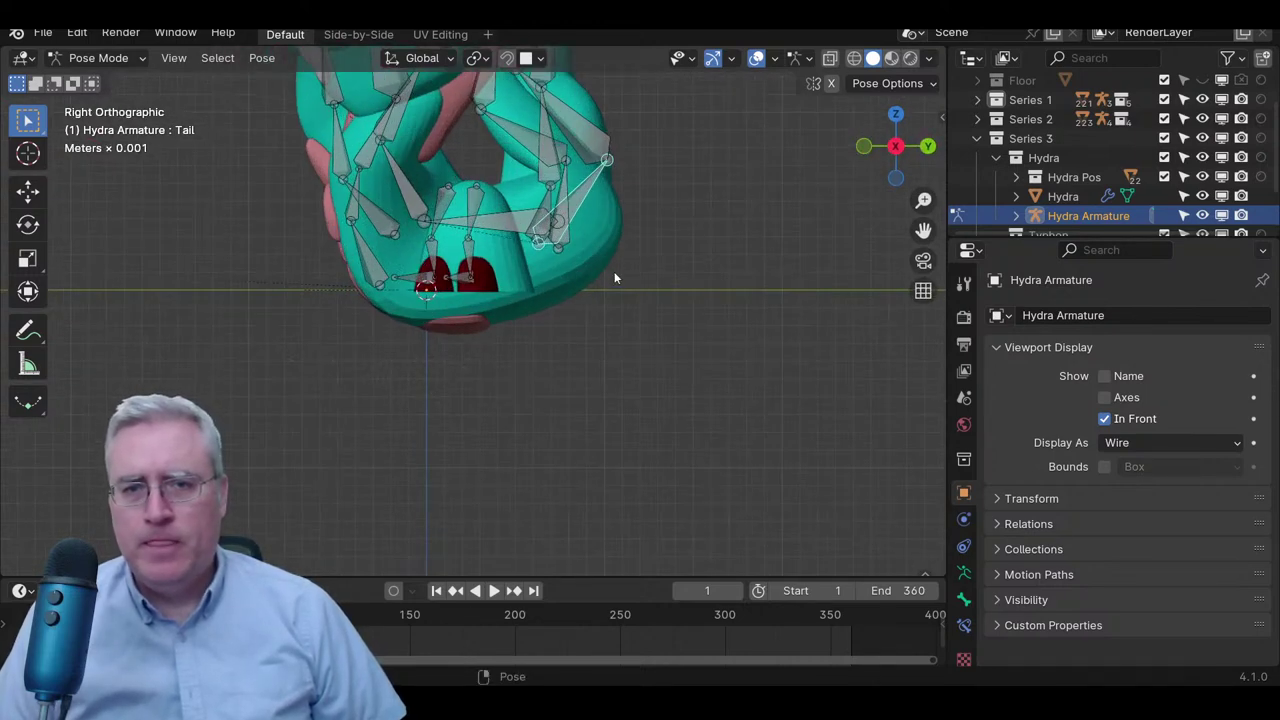
key(g)
click(596, 269)
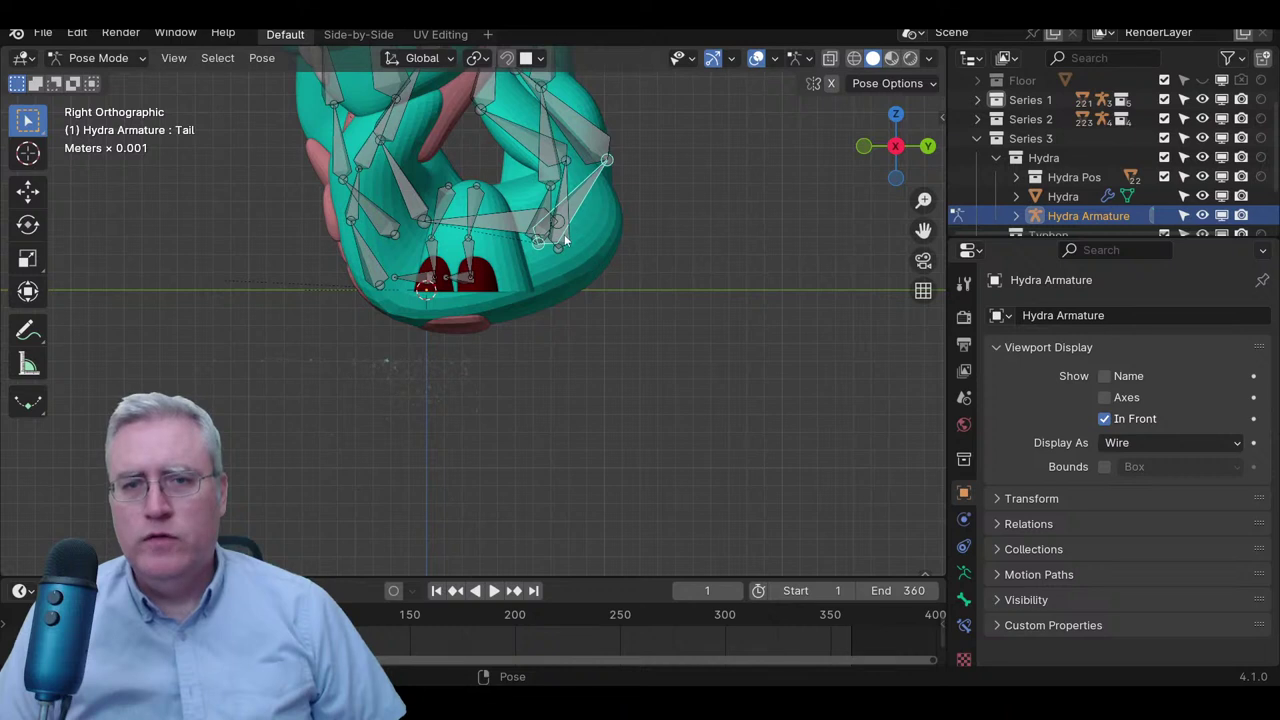
- Move the Tail.L bone forward and down, rotate it 15.2°, and shift it about 0.94 mm farther forward
key(g)
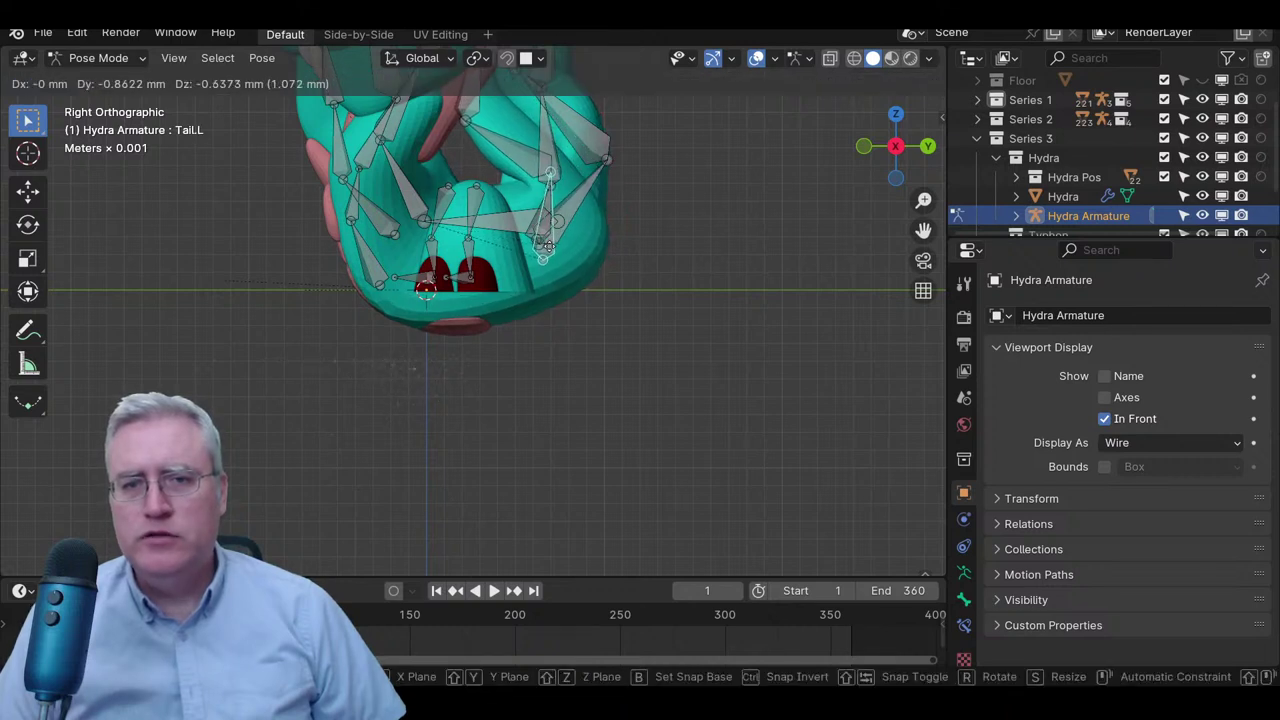
click(554, 152)
key(r)
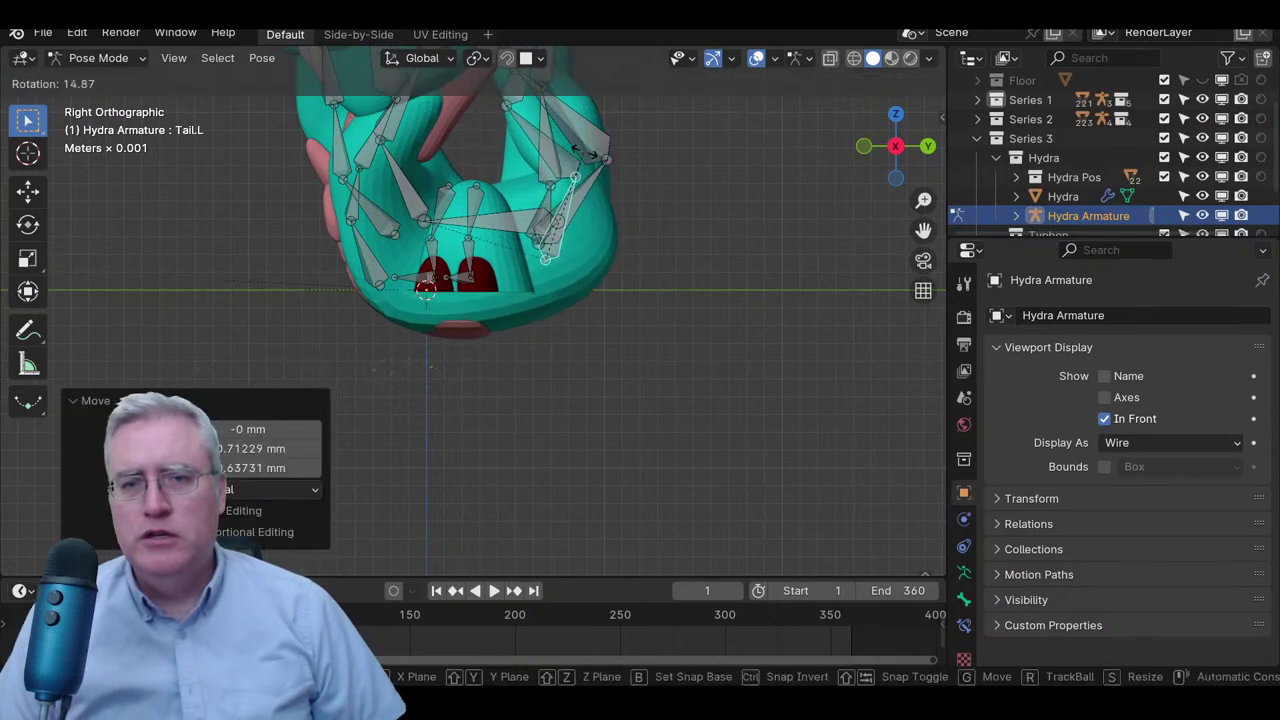
click(588, 155)
key(g)
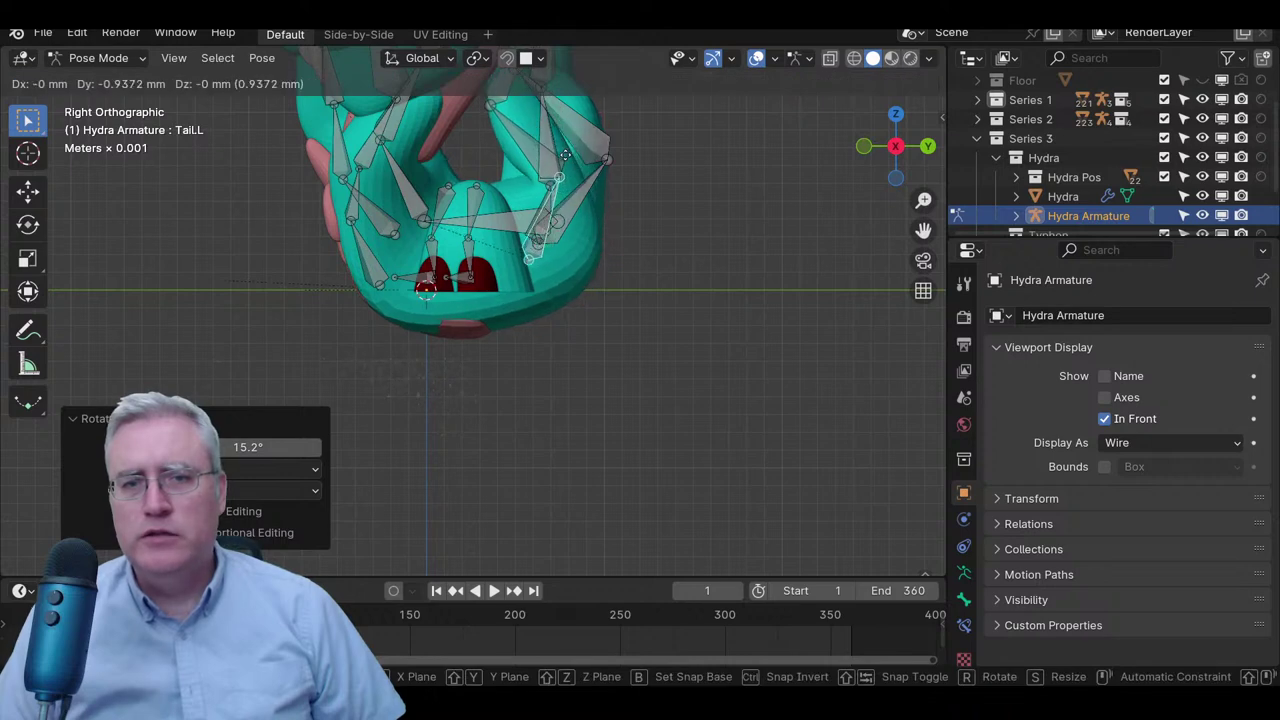
click(565, 155)
- Move the Tail.L bone -0.2389 mm in X and -1.7642 mm in Y, and review the pose from the side and front
middle_drag(617, 147, 492, 386)
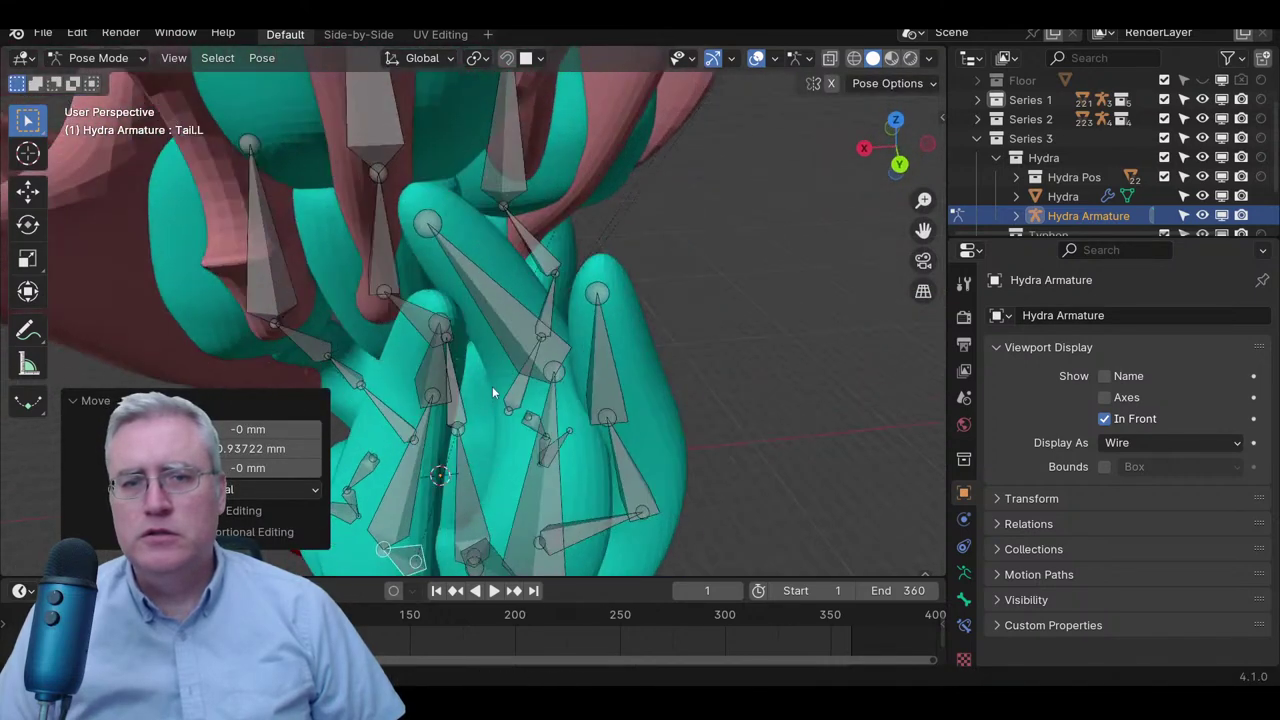
click(412, 420)
middle_drag(415, 417, 550, 395)
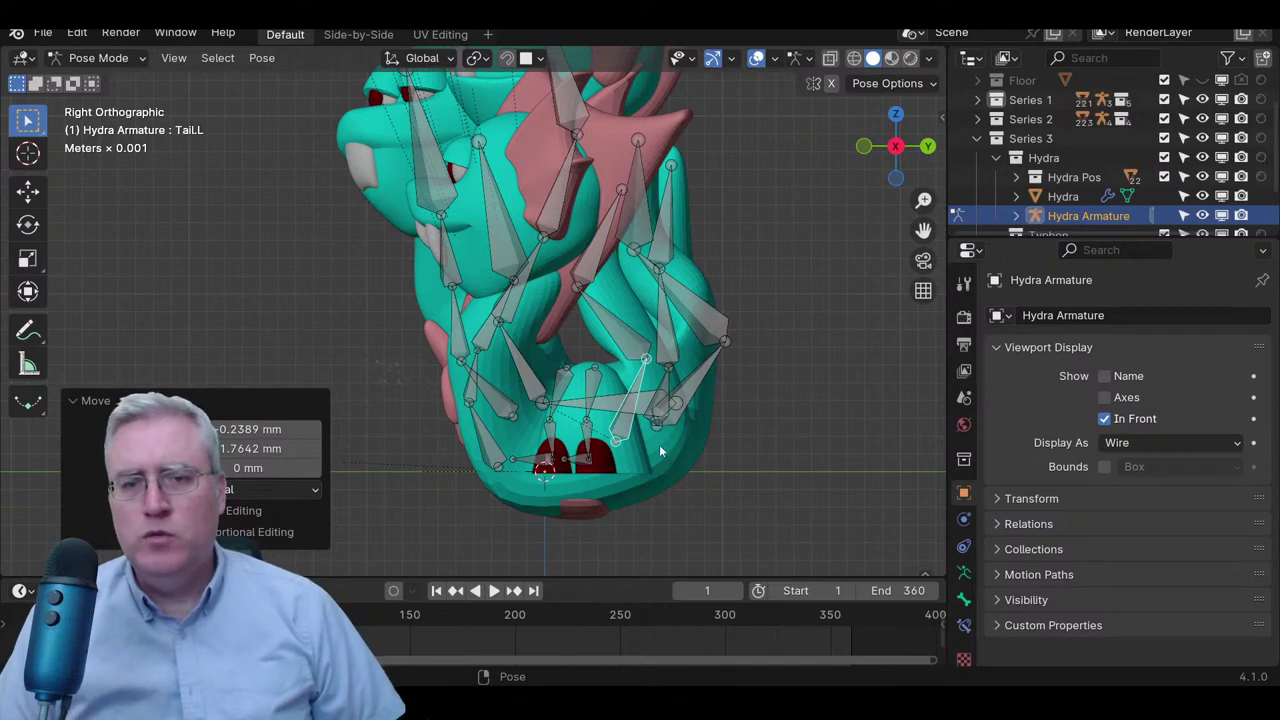
middle_drag(726, 388, 289, 366)
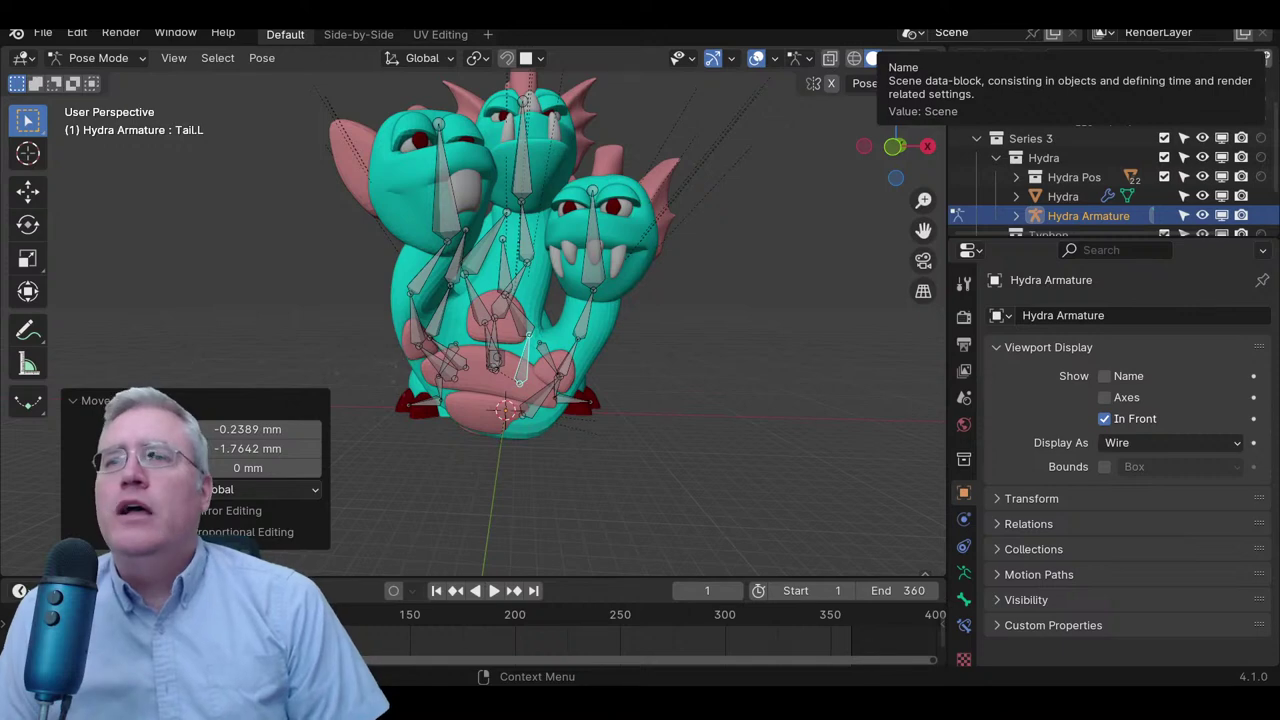
- Show the Camera Objects collection and compare the hydra with its wireframe boundary cylinder from above and at an angle
middle_drag(640, 286, 575, 268)
scroll(1096, 128, up, 2)
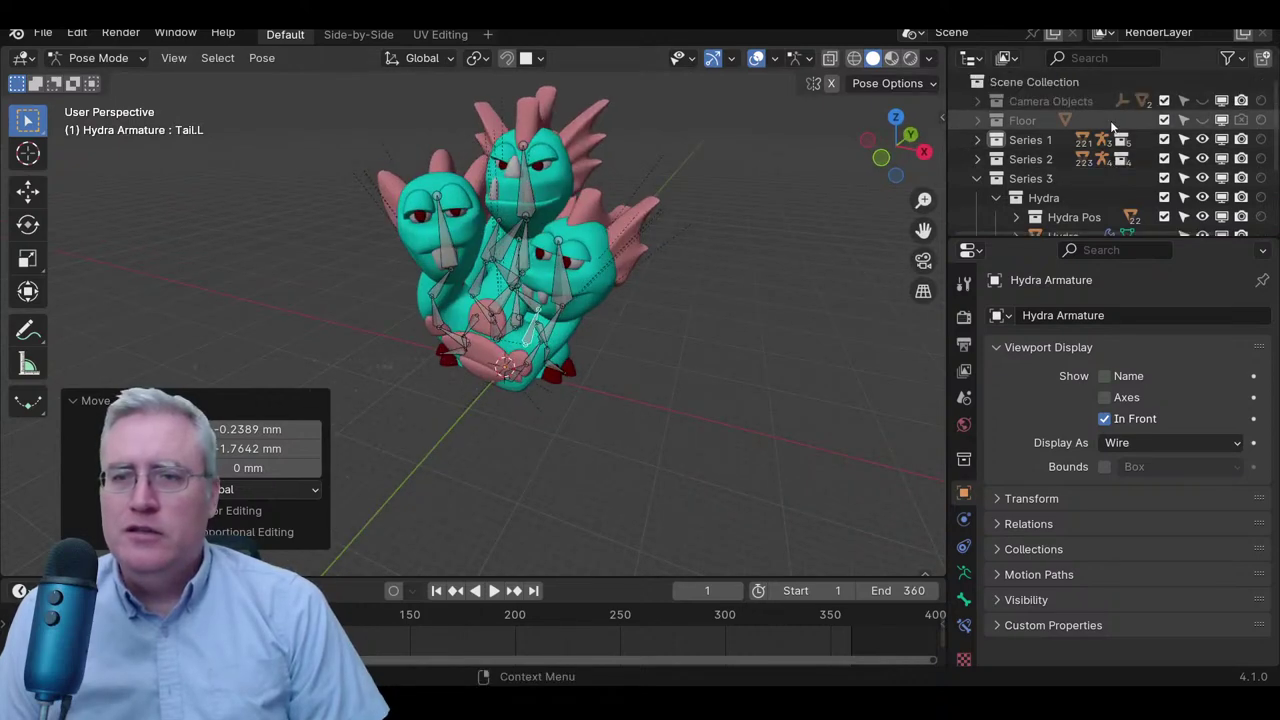
click(1203, 101)
middle_drag(593, 216, 640, 253)
key(KP_7)
scroll(642, 259, up, 2)
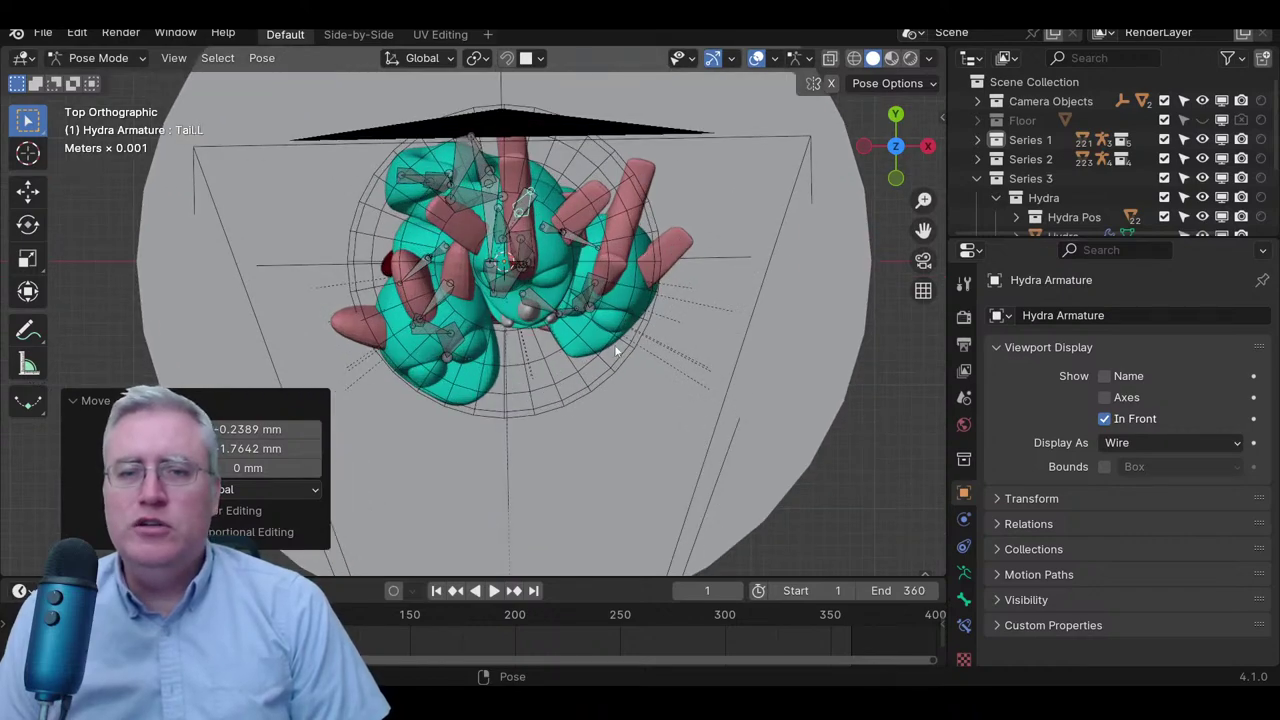
middle_drag(617, 350, 493, 343)
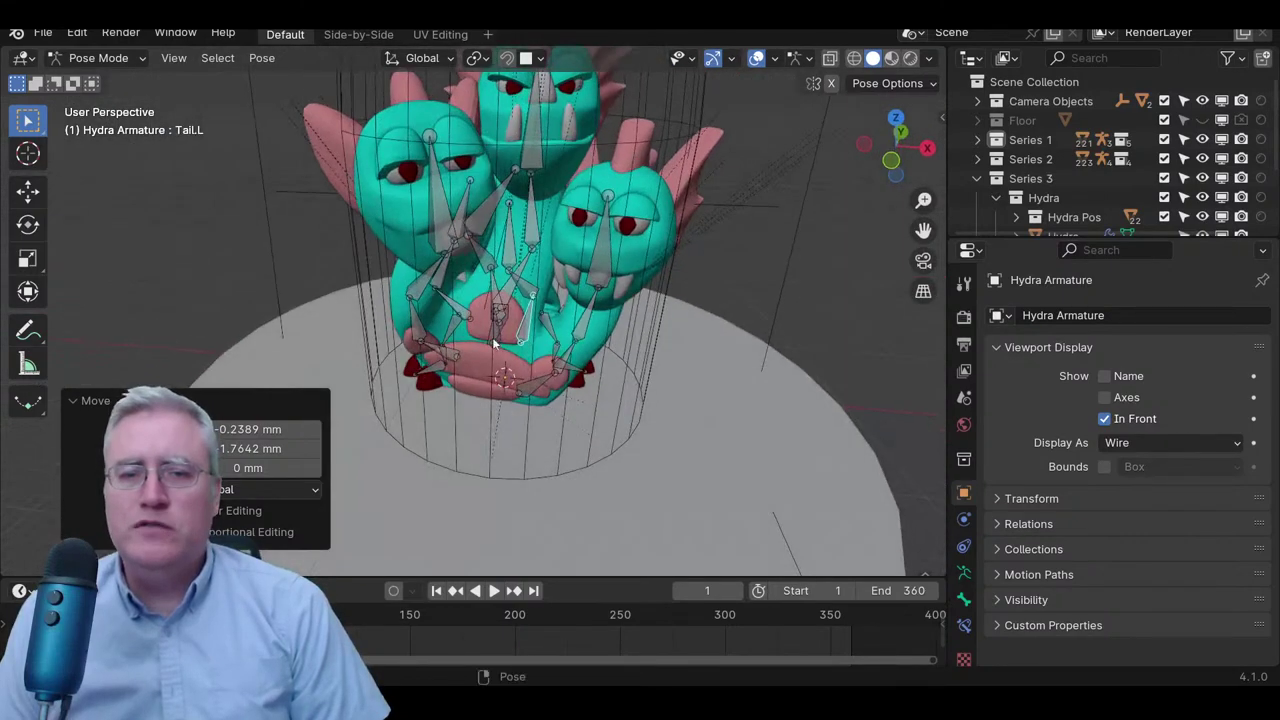
- Nudge the Neck3.R bone slightly toward the front right and rotate it -4.15° in the top view
click(449, 360)
key(KP_7)
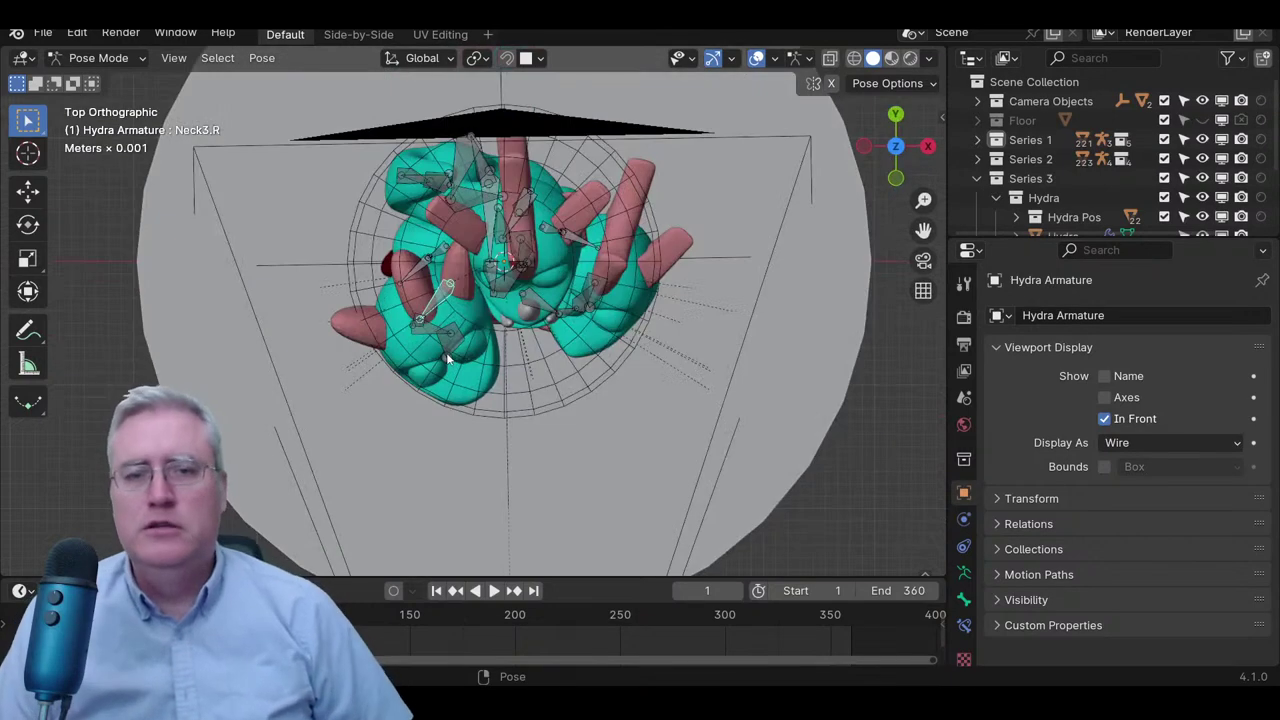
key(g)
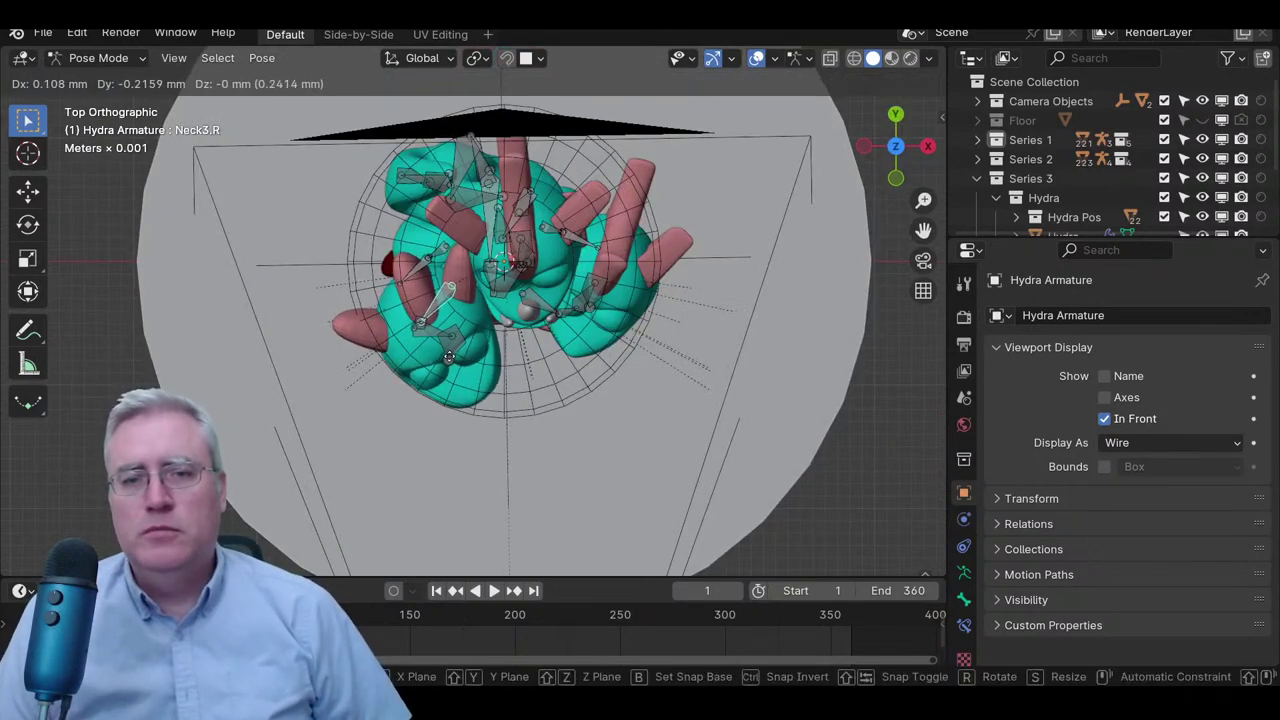
click(452, 362)
key(r)
click(458, 402)
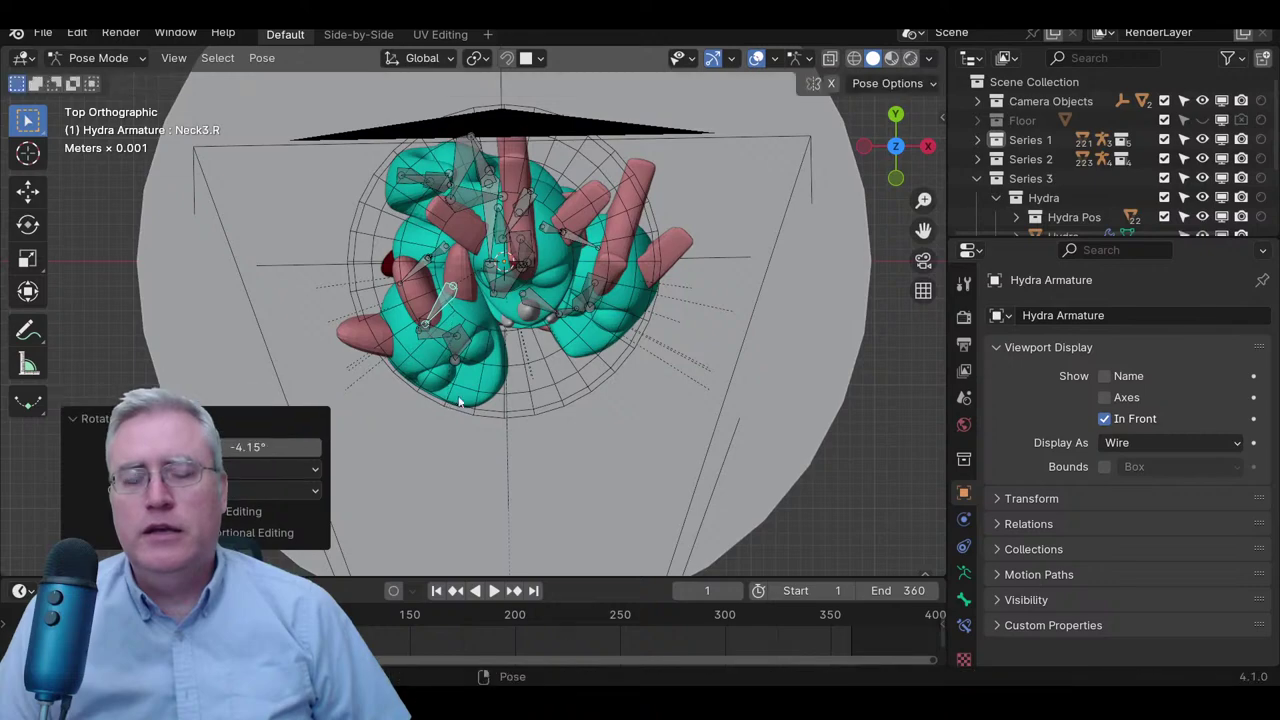
middle_drag(578, 368, 527, 148)
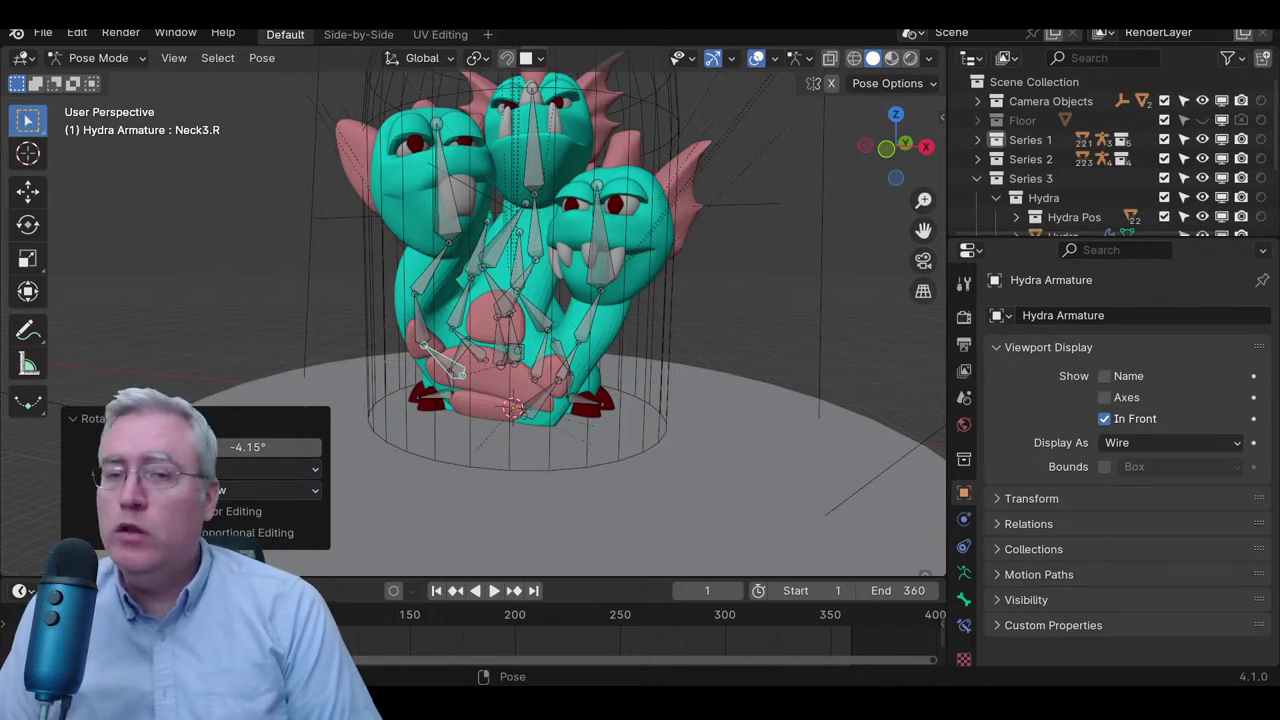
- Rotate the Hydra Side Fins.L object clockwise in the top view to pull the outer fin in toward the boundary cylinder
click(700, 168)
key(KP_7)
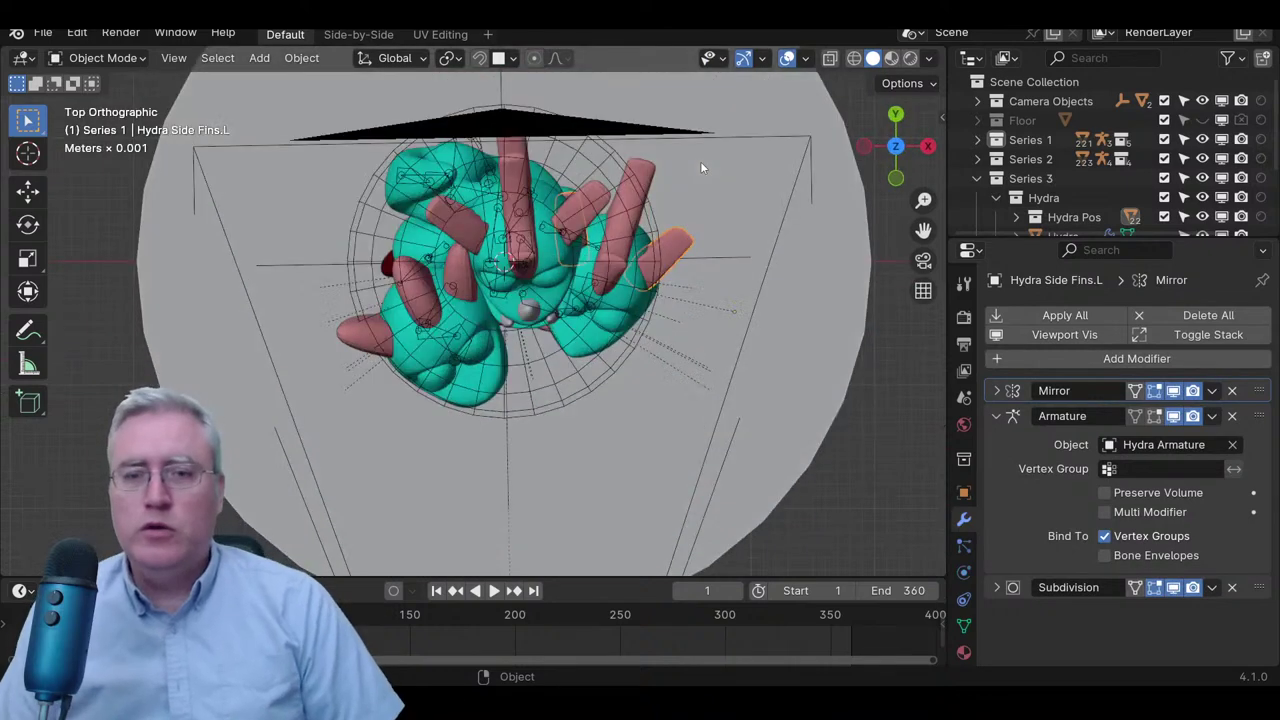
scroll(770, 296, up, 3)
shift+middle_drag(787, 275, 613, 325)
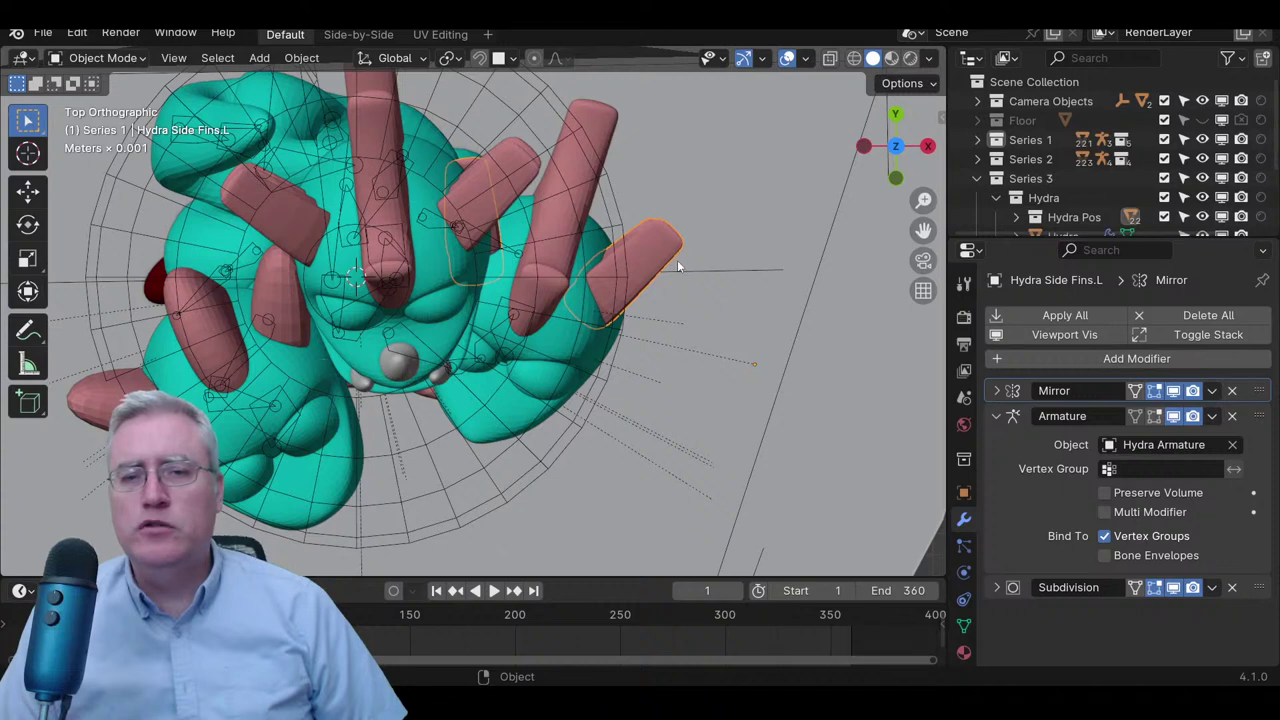
key(r)
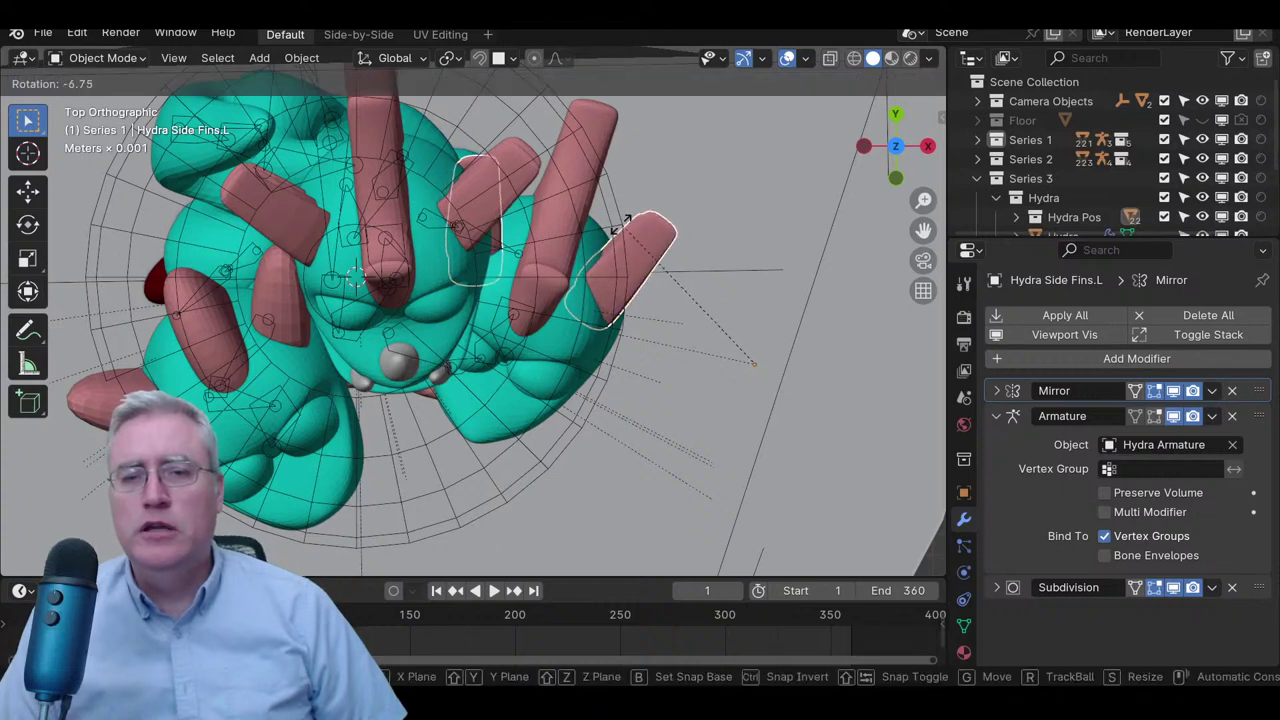
click(548, 222)
- Rotate the middle head's Hydra Side Fins object 7.46° in the top view
middle_drag(548, 222, 622, 178)
middle_drag(563, 112, 584, 214)
click(572, 212)
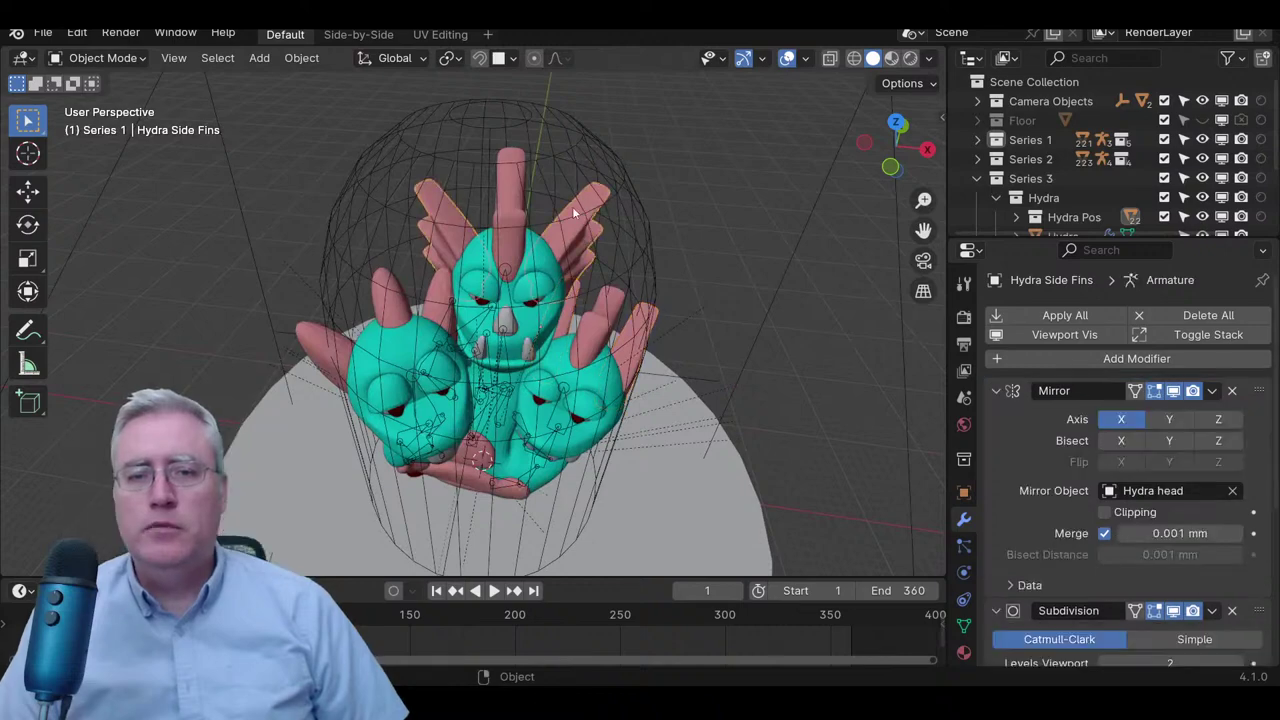
key(KP_5)
key(KP_7)
scroll(561, 238, up, 2)
key(r)
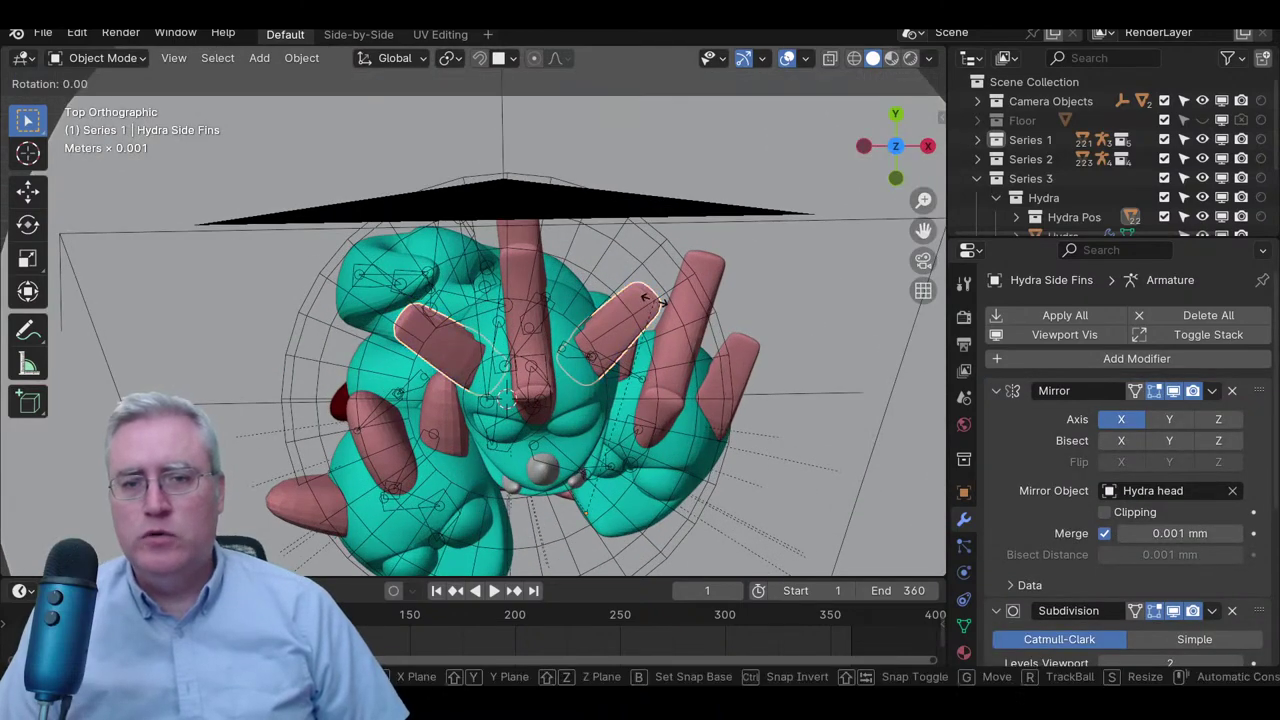
click(674, 325)
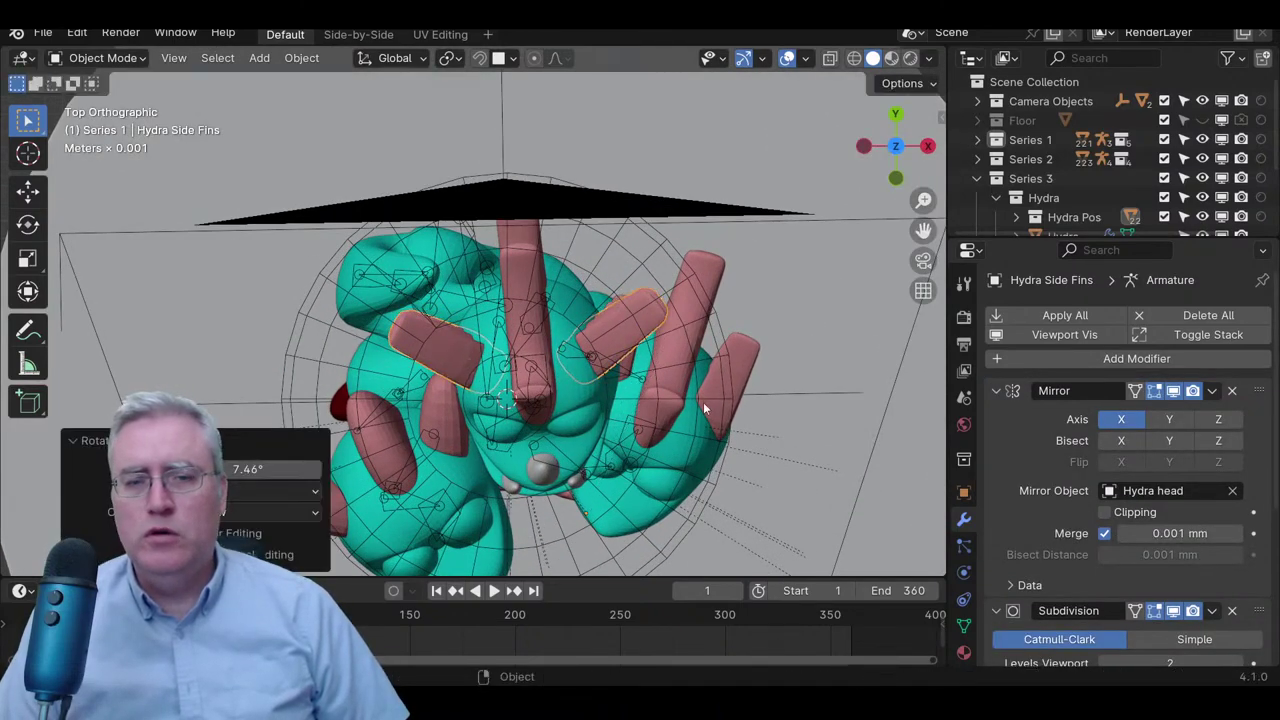
- Rotate the Hydra Side Fins.R object in the top view so its inner fin turns away from the middle head
middle_drag(703, 402, 668, 229)
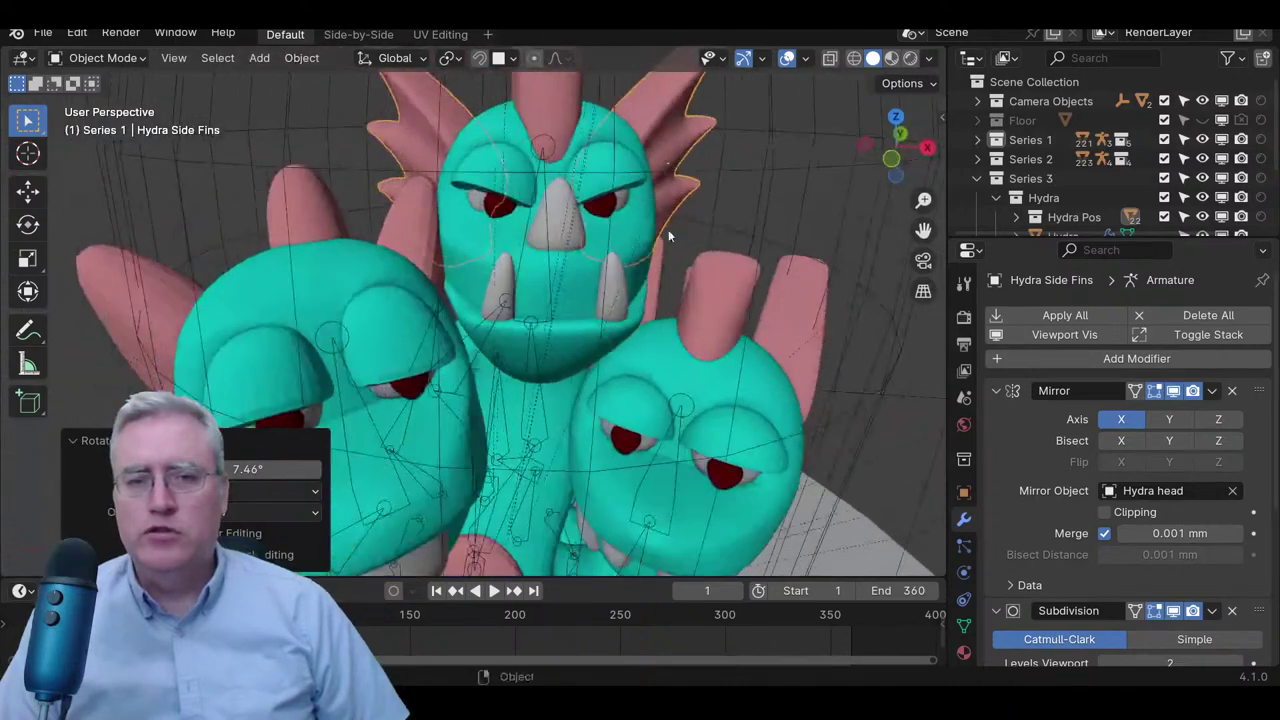
scroll(690, 265, down, 4)
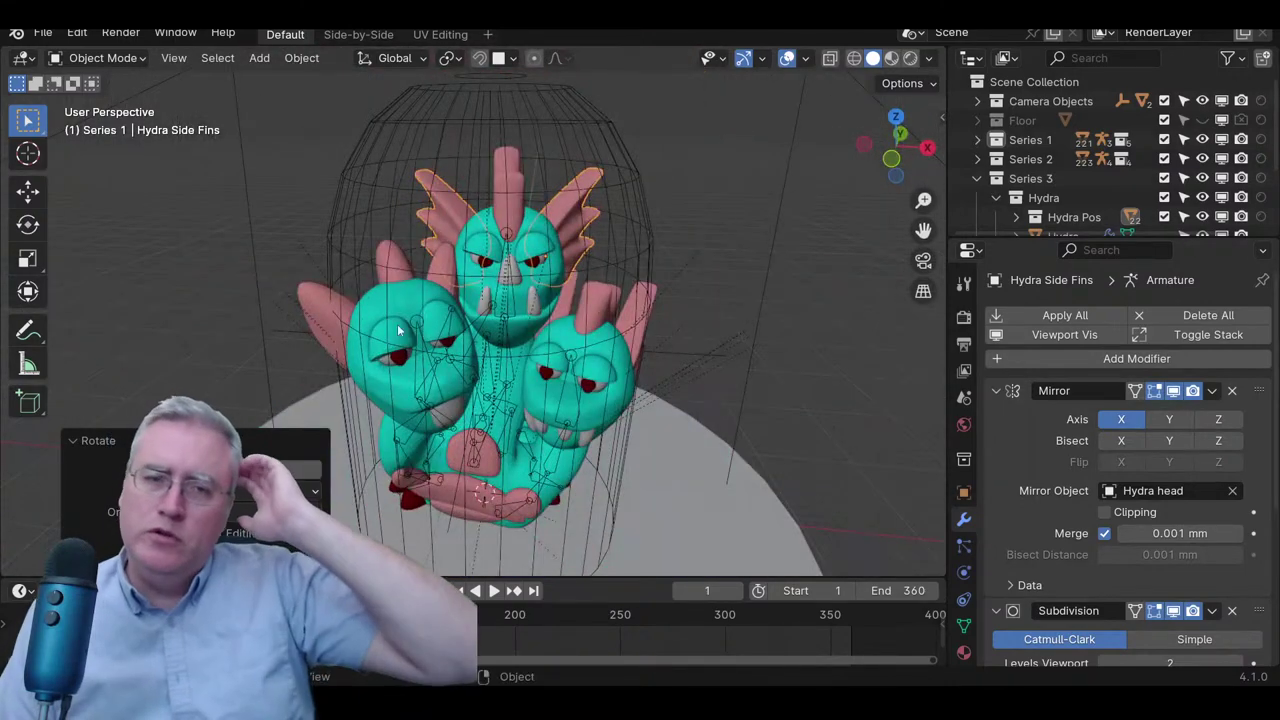
click(310, 290)
key(KP_7)
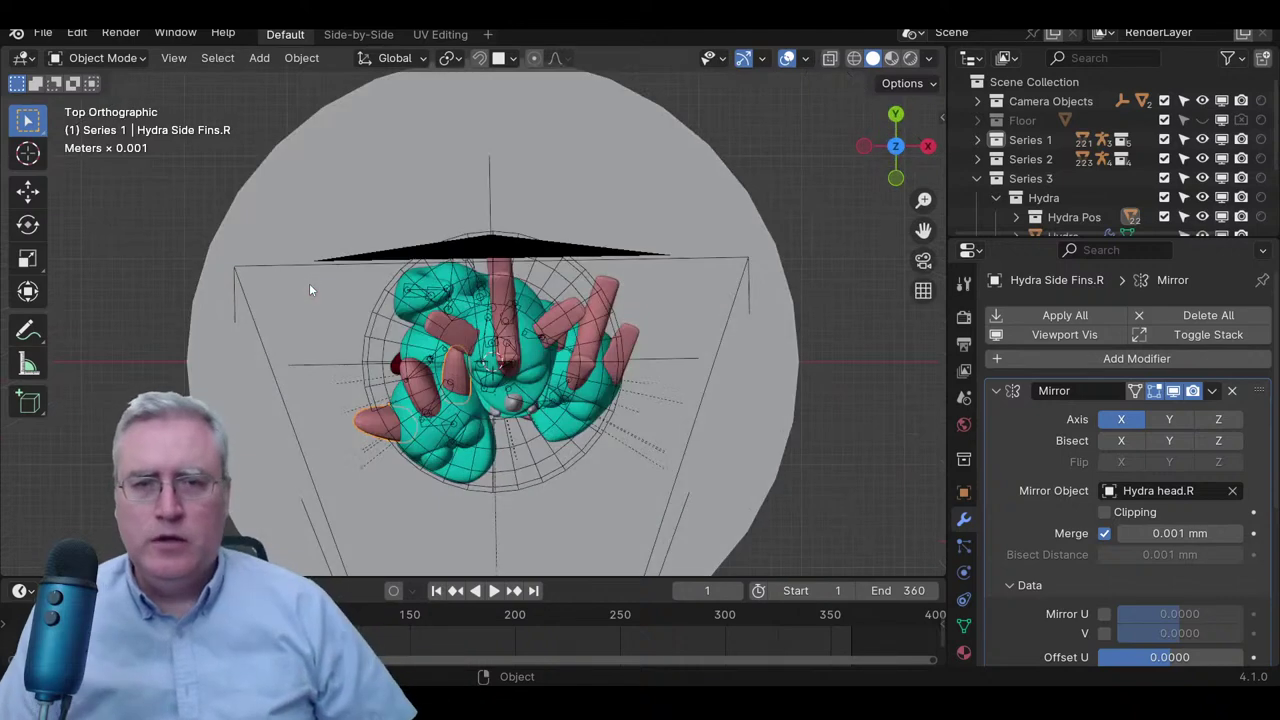
scroll(368, 286, up, 4)
key(r)
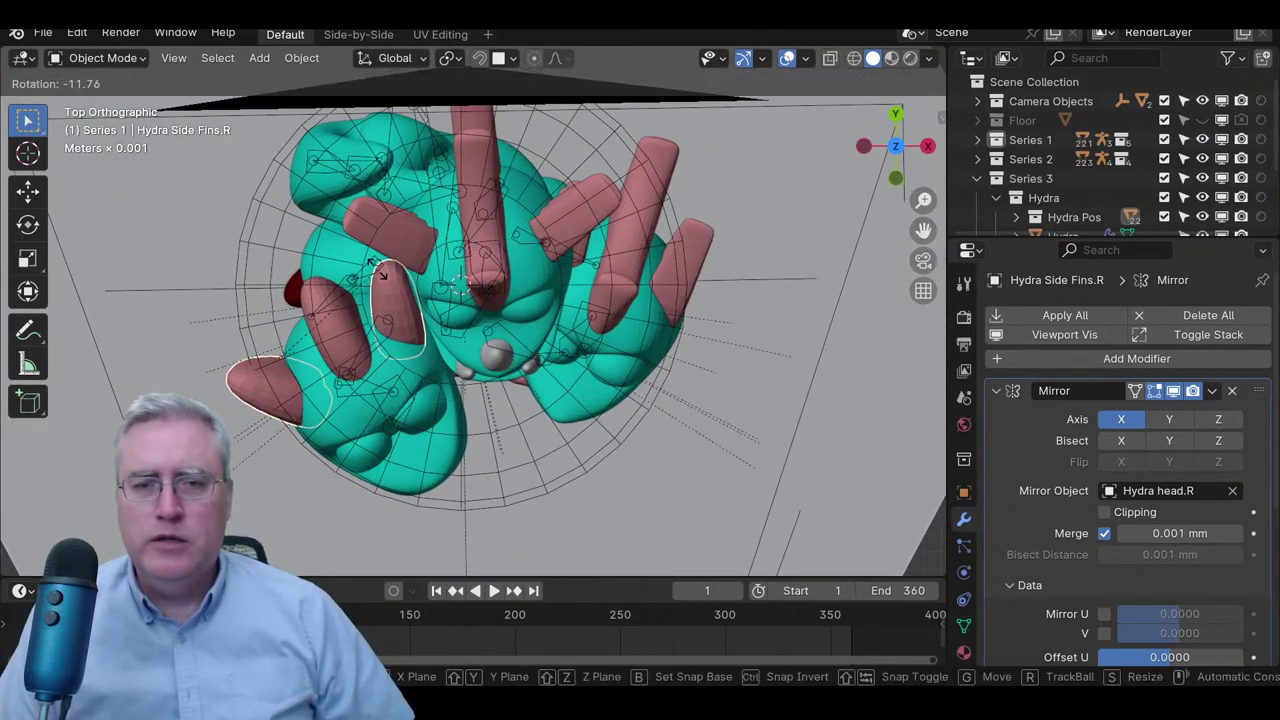
click(385, 300)
- Try shifting the Hydra Side Fins.R object along one axis, and undo the move after checking the front view
key(g)
click(406, 341)
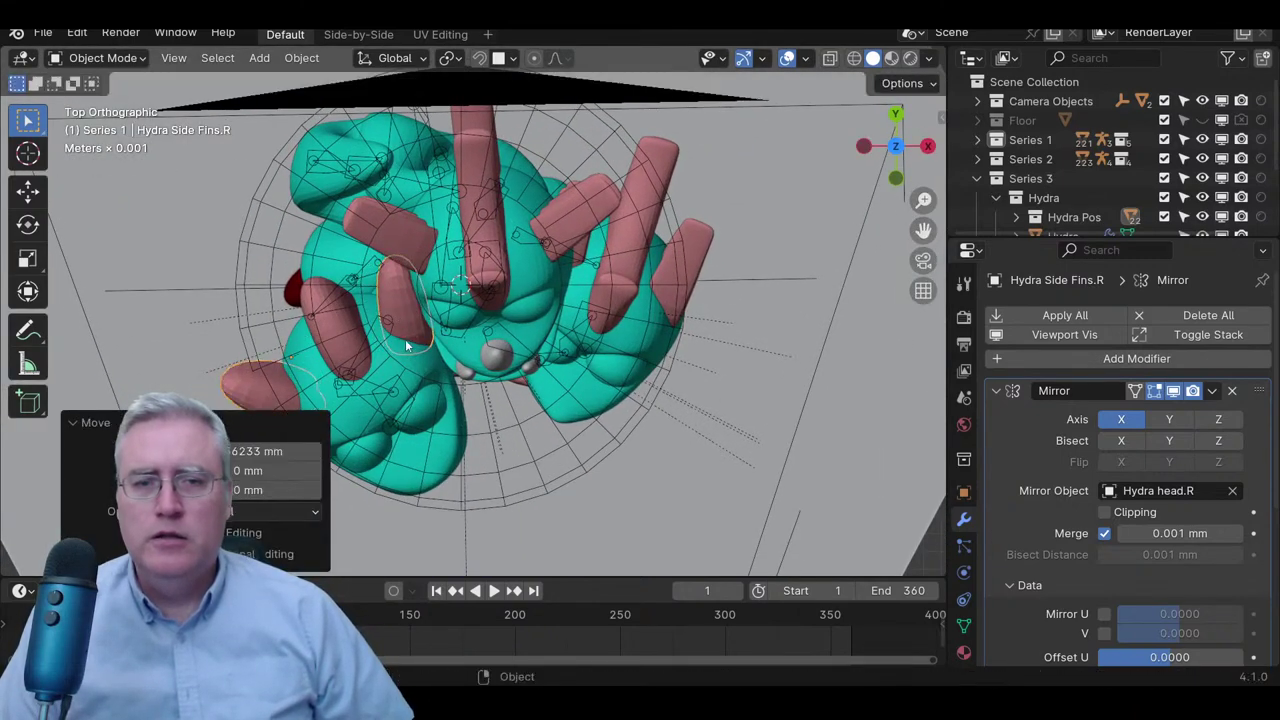
key(KP_1)
scroll(406, 341, down, 1)
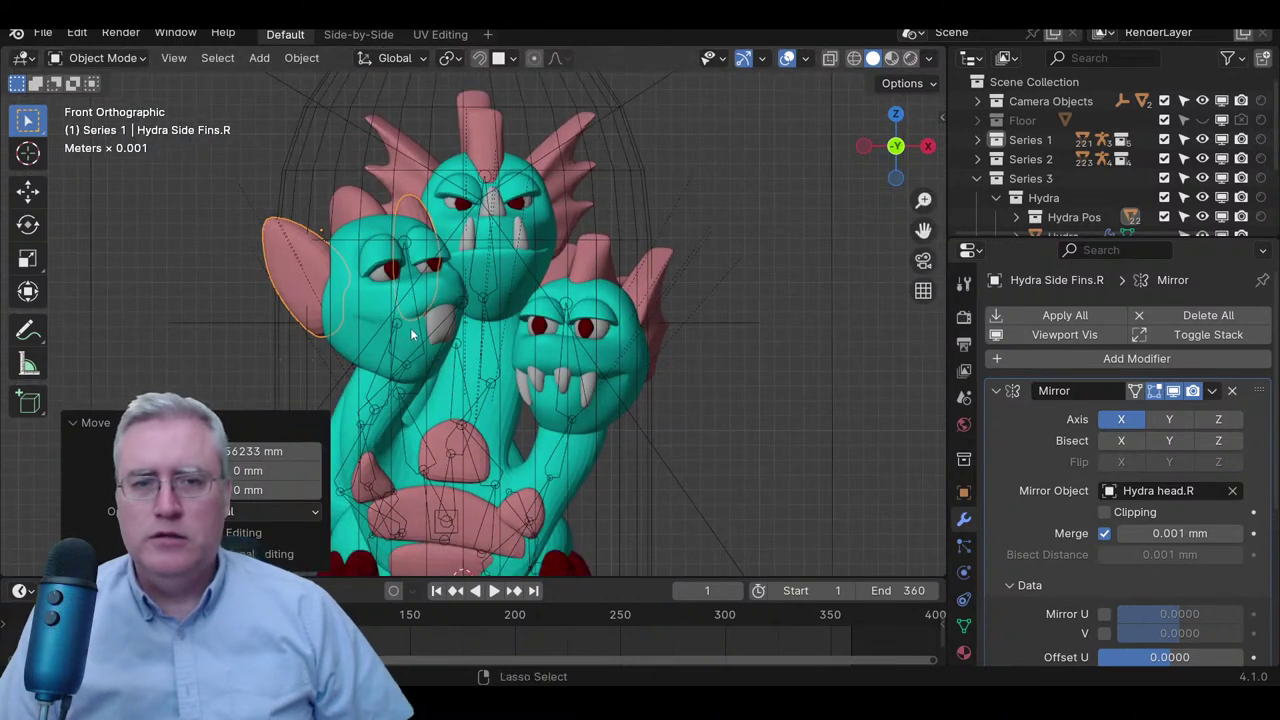
key(ctrl+z)
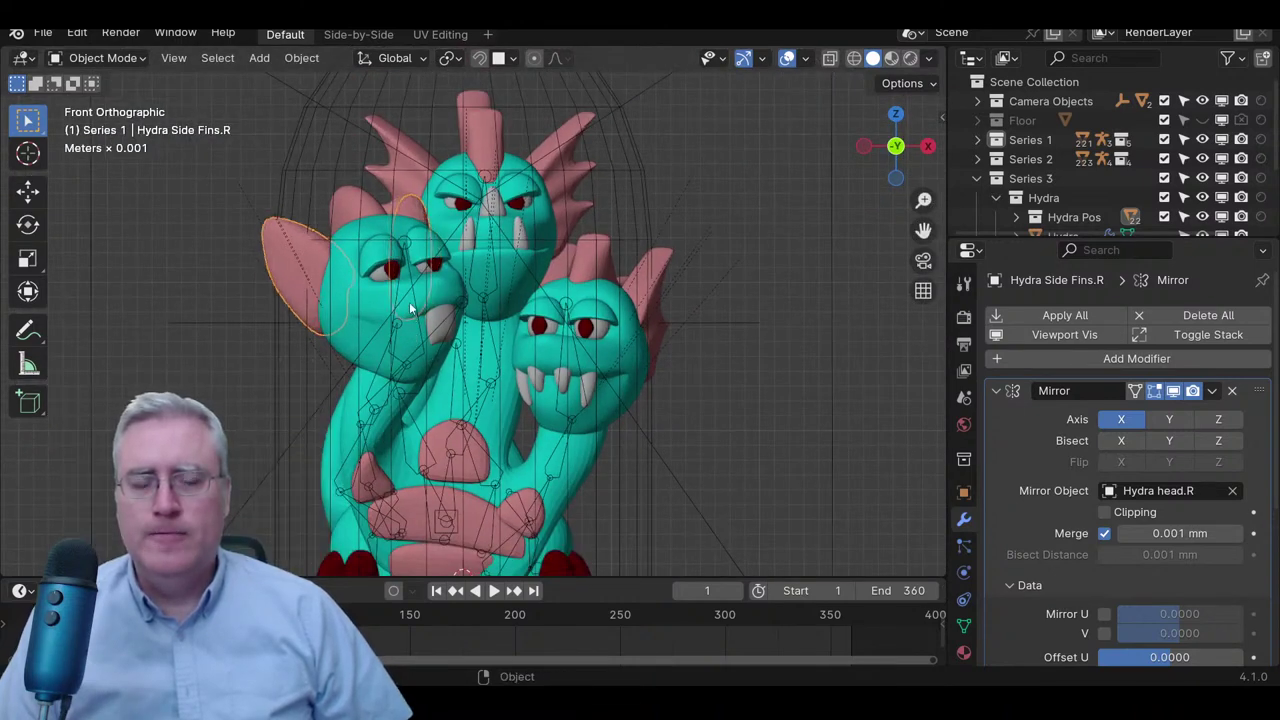
- Tilt the Hydra Side Fins.R object in an angled view, rotate it 9.25° in the top view, and check it from the front
middle_drag(642, 180, 594, 266)
key(r)
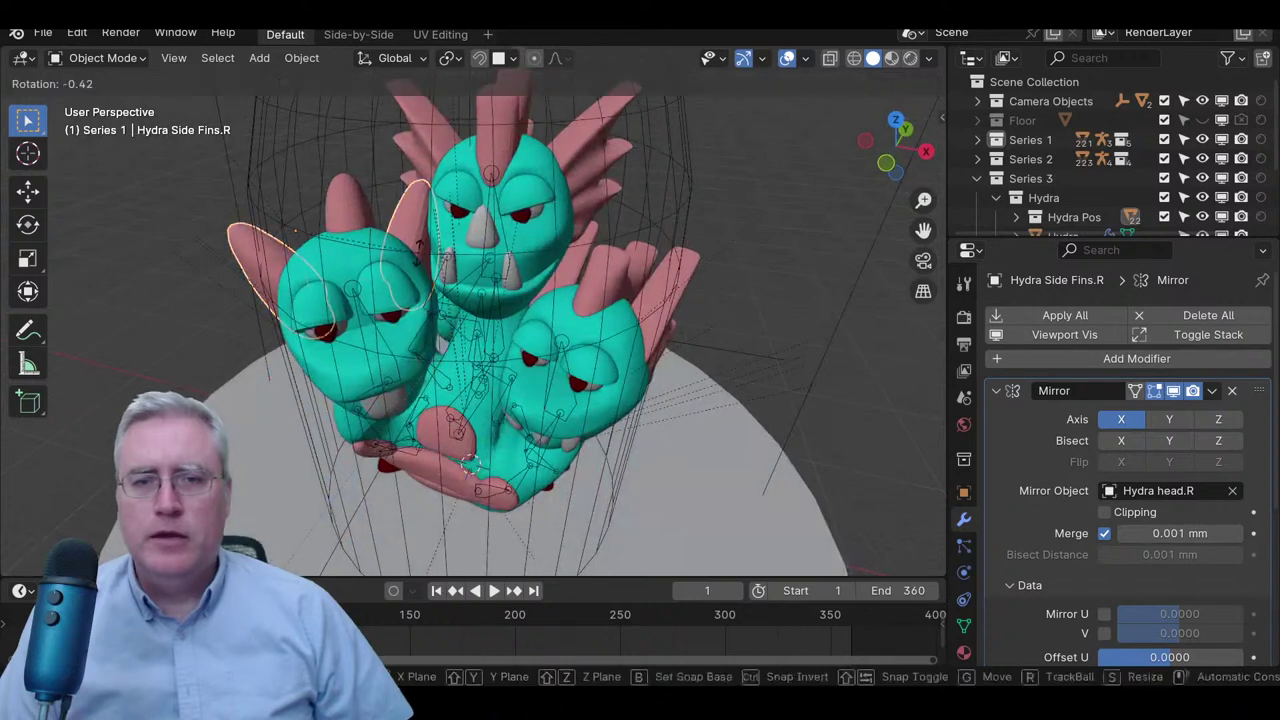
click(412, 233)
key(KP_7)
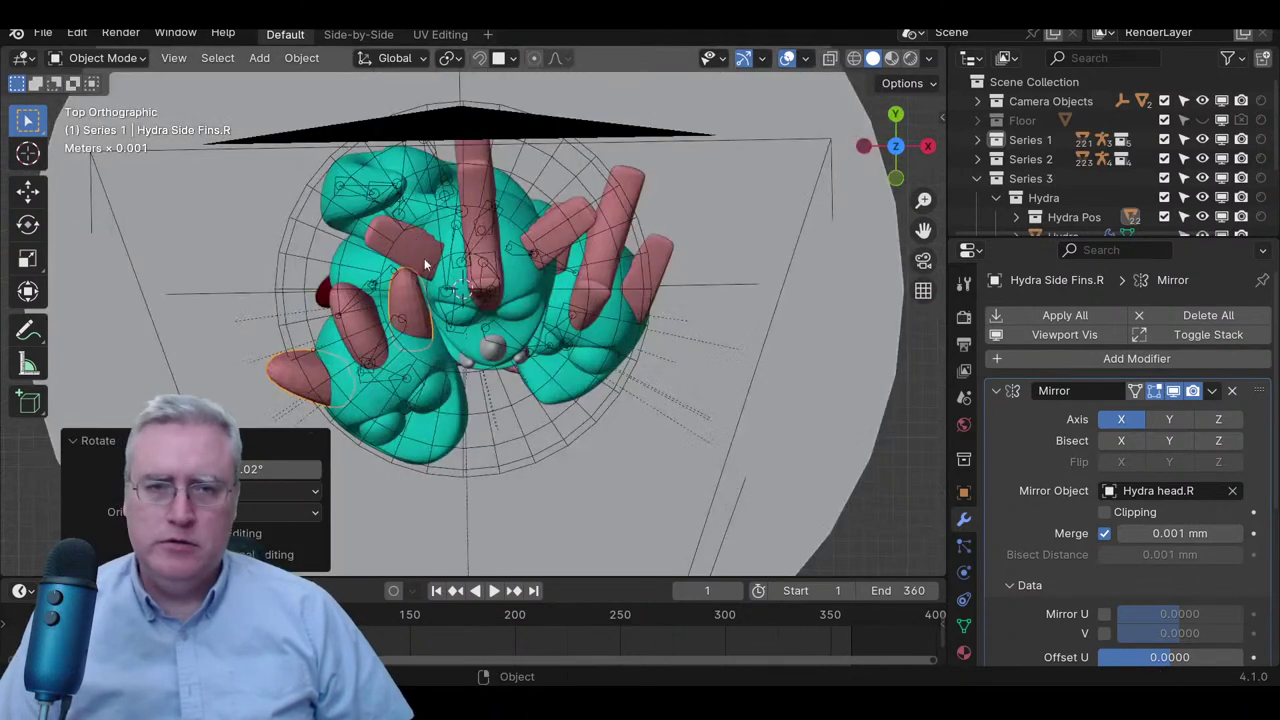
key(r)
click(405, 275)
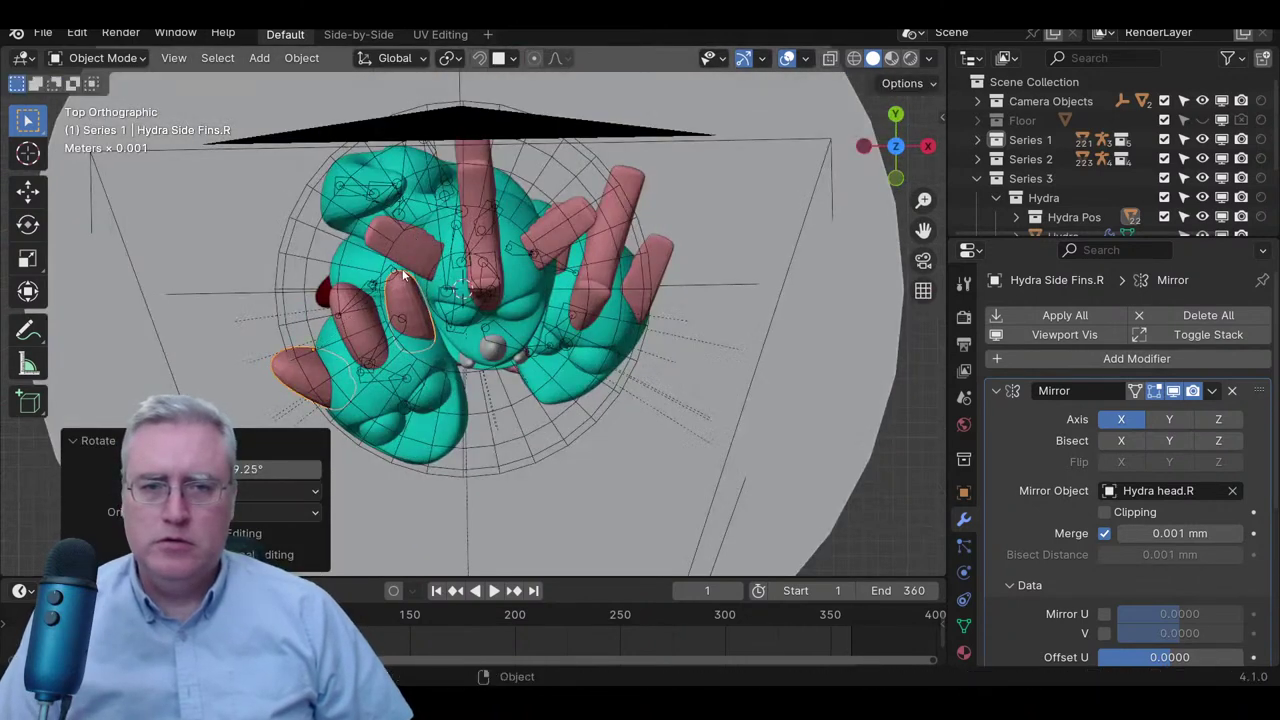
scroll(484, 358, down, 2)
key(KP_1)
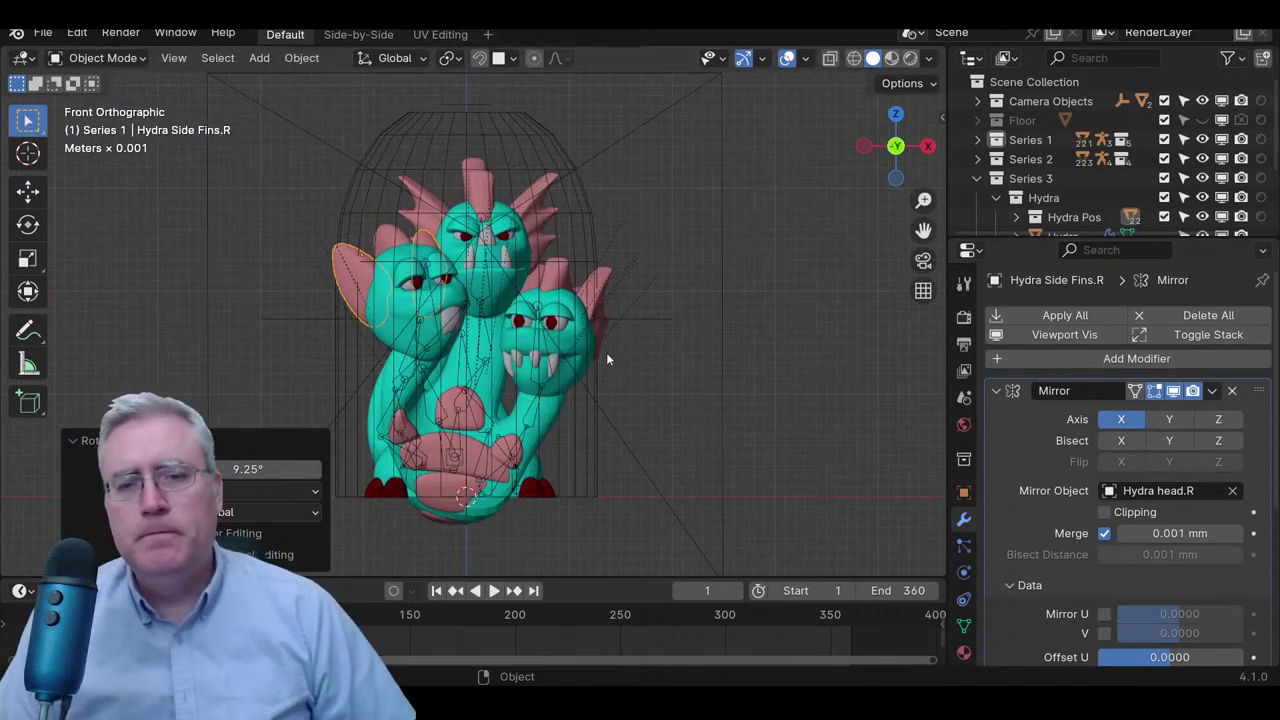
- Select the boundary cylinder and temporarily show the Cthluhu collection from Series 1 to compare its size with the hydra
click(566, 166)
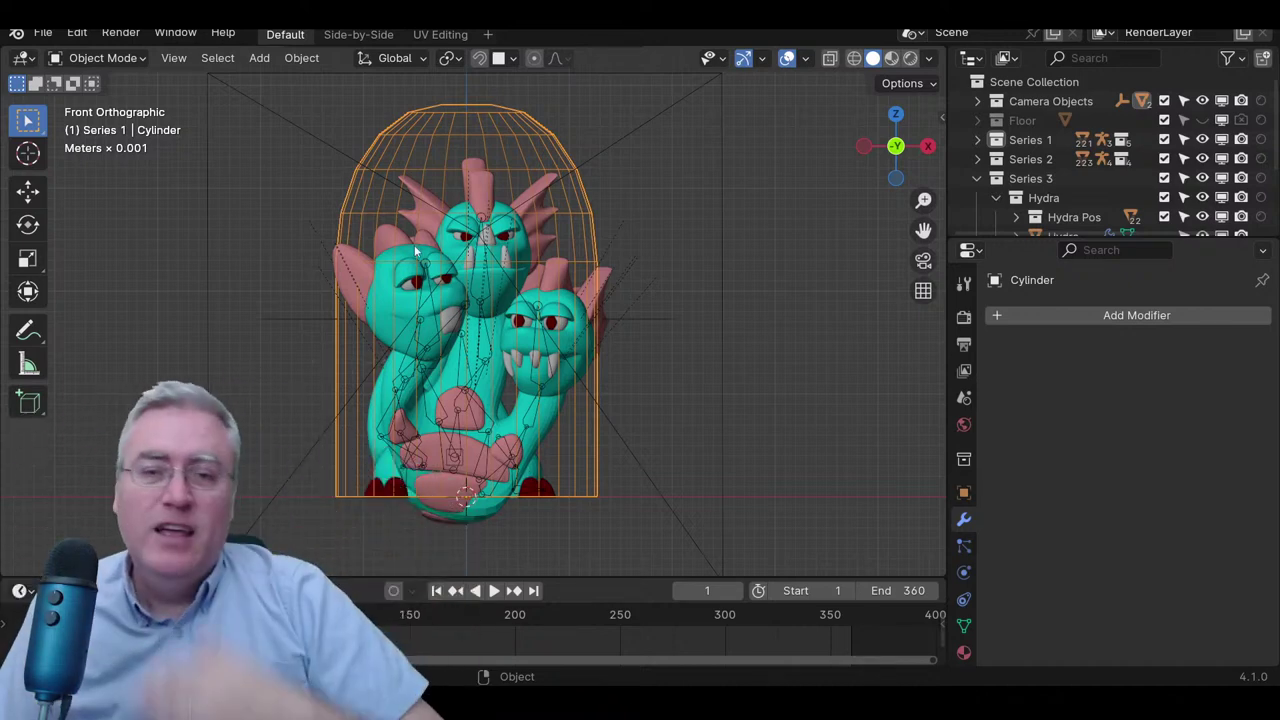
click(978, 140)
click(1203, 159)
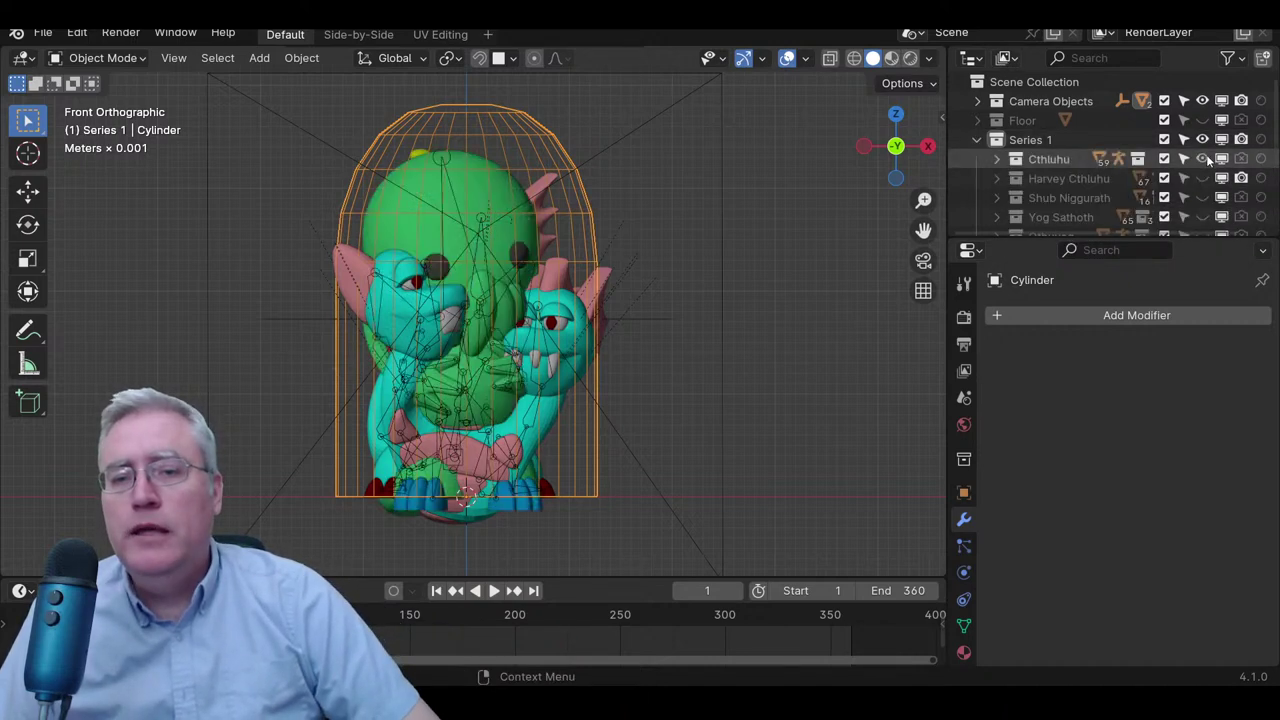
click(1203, 159)
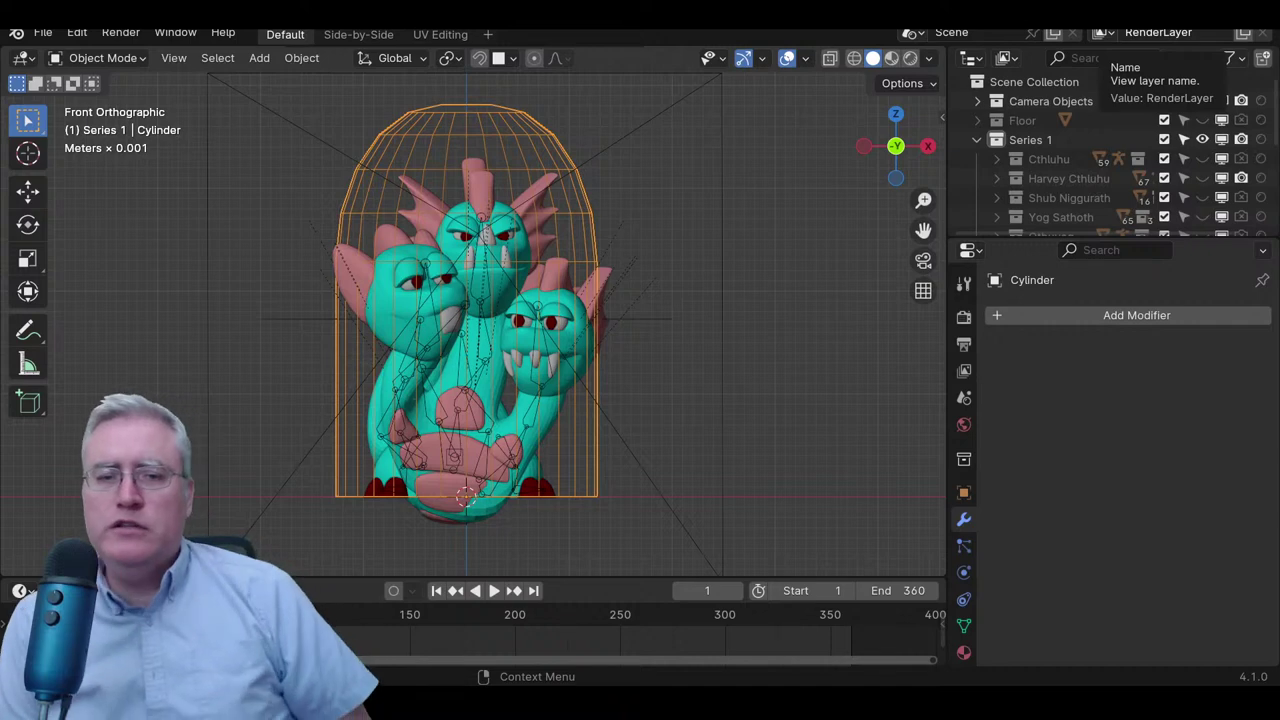
- Hide the Hydra Chest's modifiers in the viewport except Mirror and Armature, and inspect the chest mesh near the floor
scroll(540, 470, up, 1)
scroll(540, 470, up, 1)
shift+middle_drag(540, 470, 636, 200)
click(584, 197)
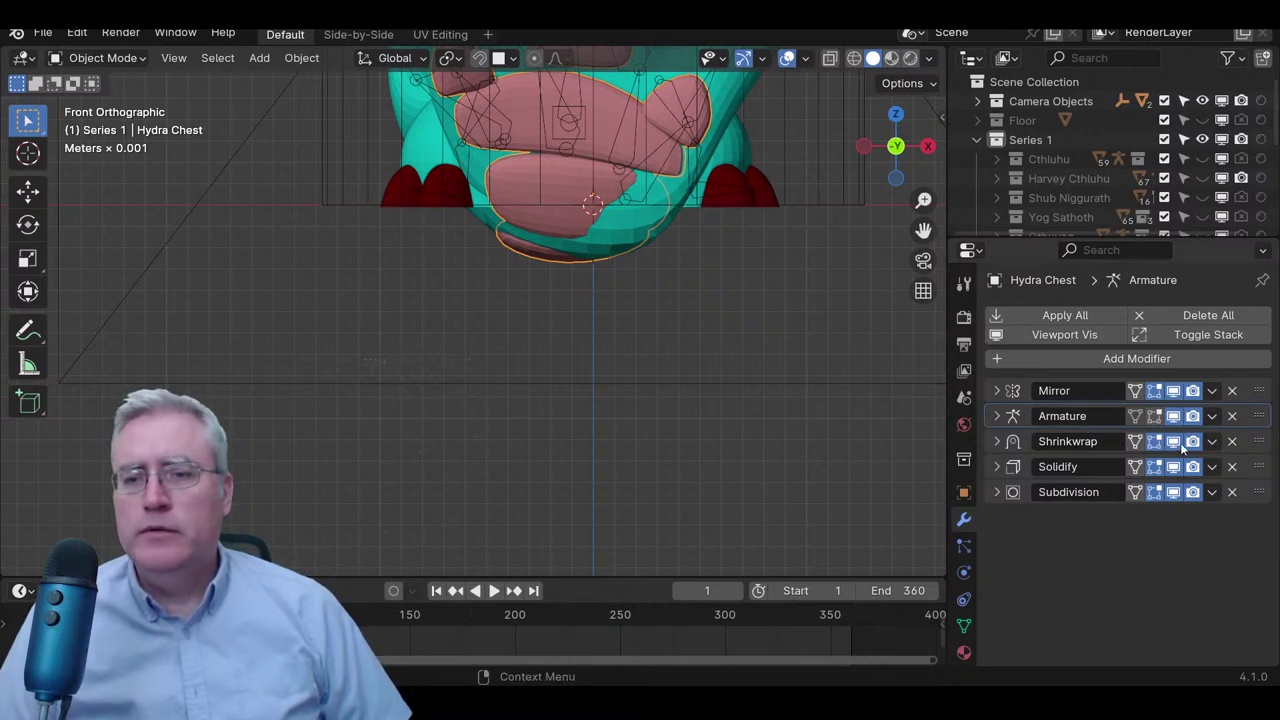
middle_drag(735, 253, 656, 301)
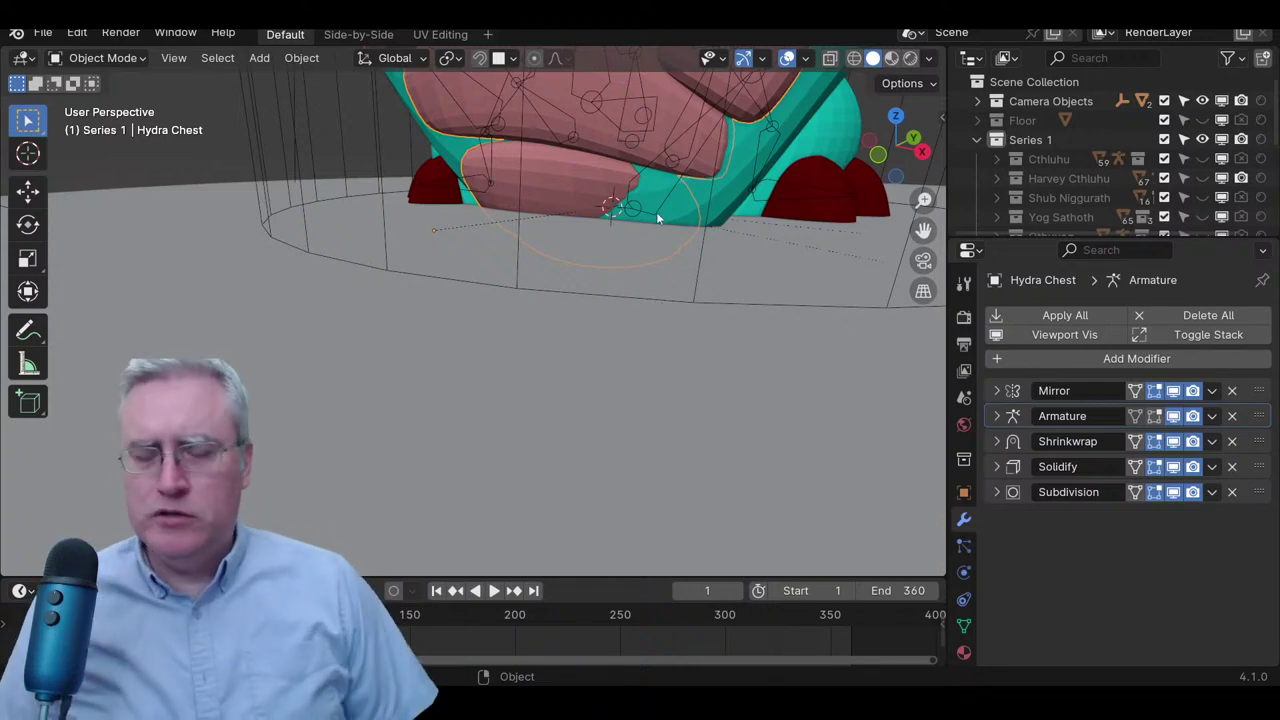
scroll(640, 220, down, 2)
key(KP_3)
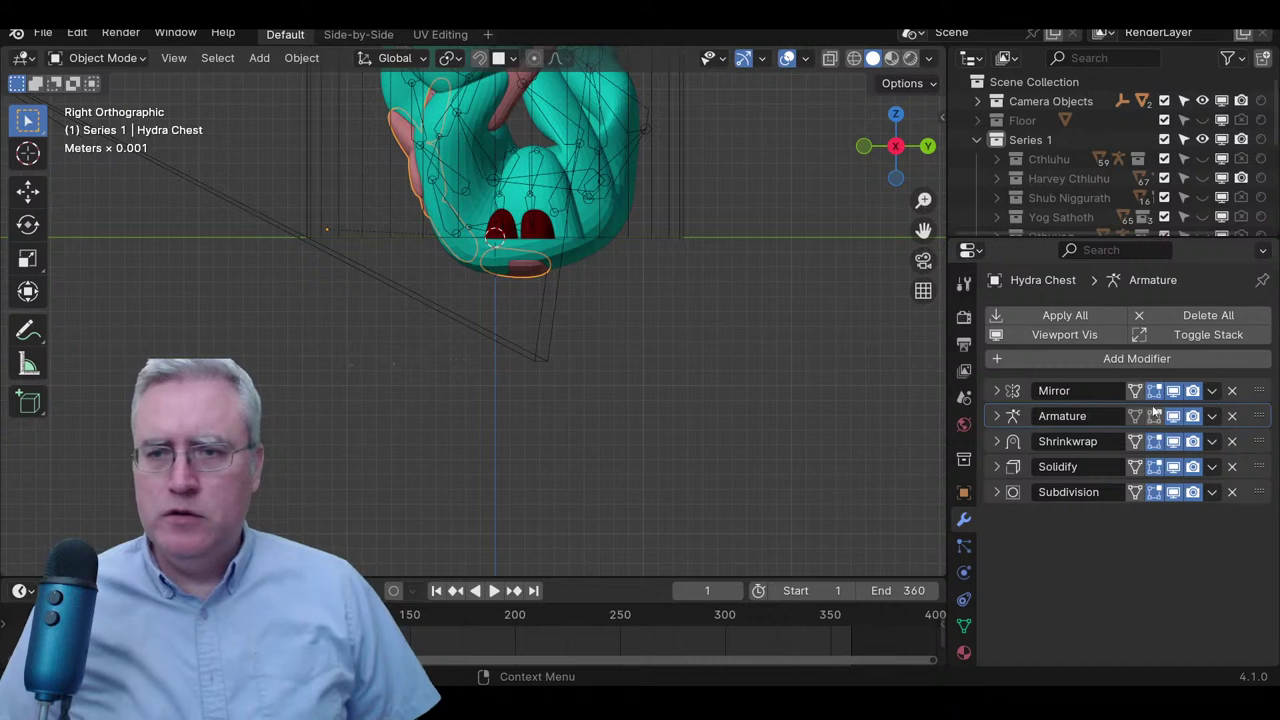
click(1070, 335)
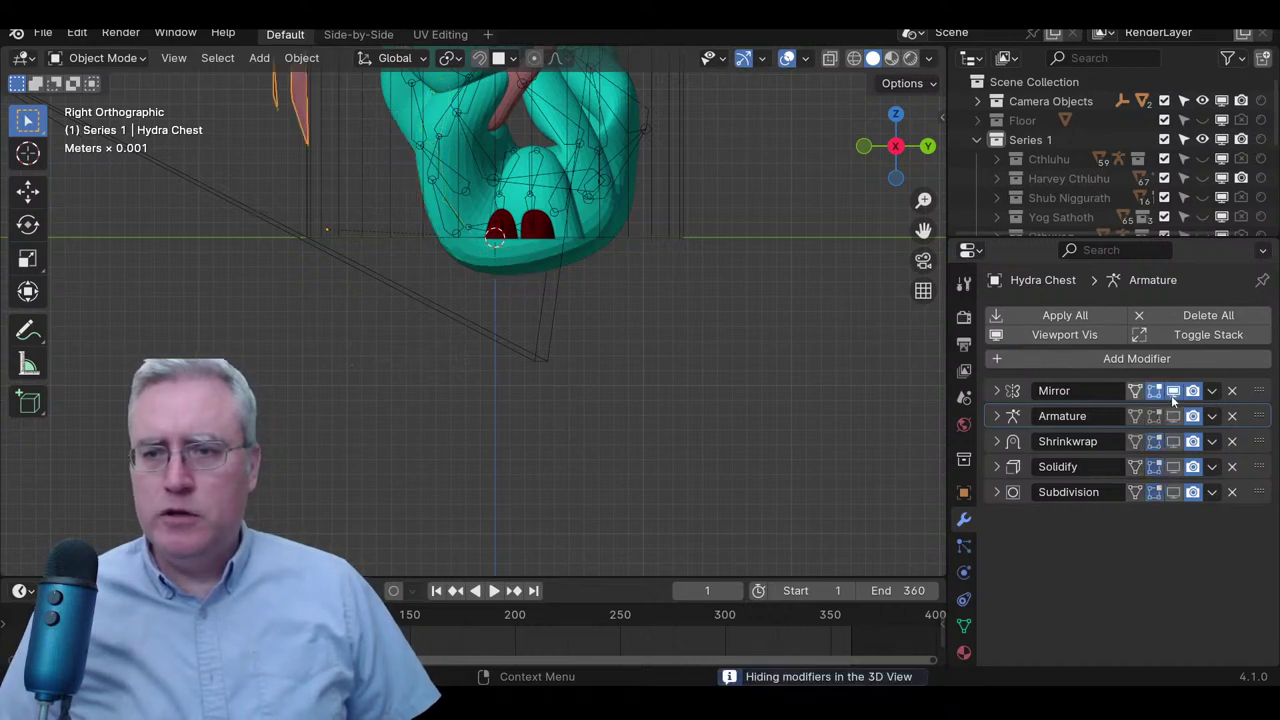
click(1173, 416)
middle_drag(420, 180, 585, 290)
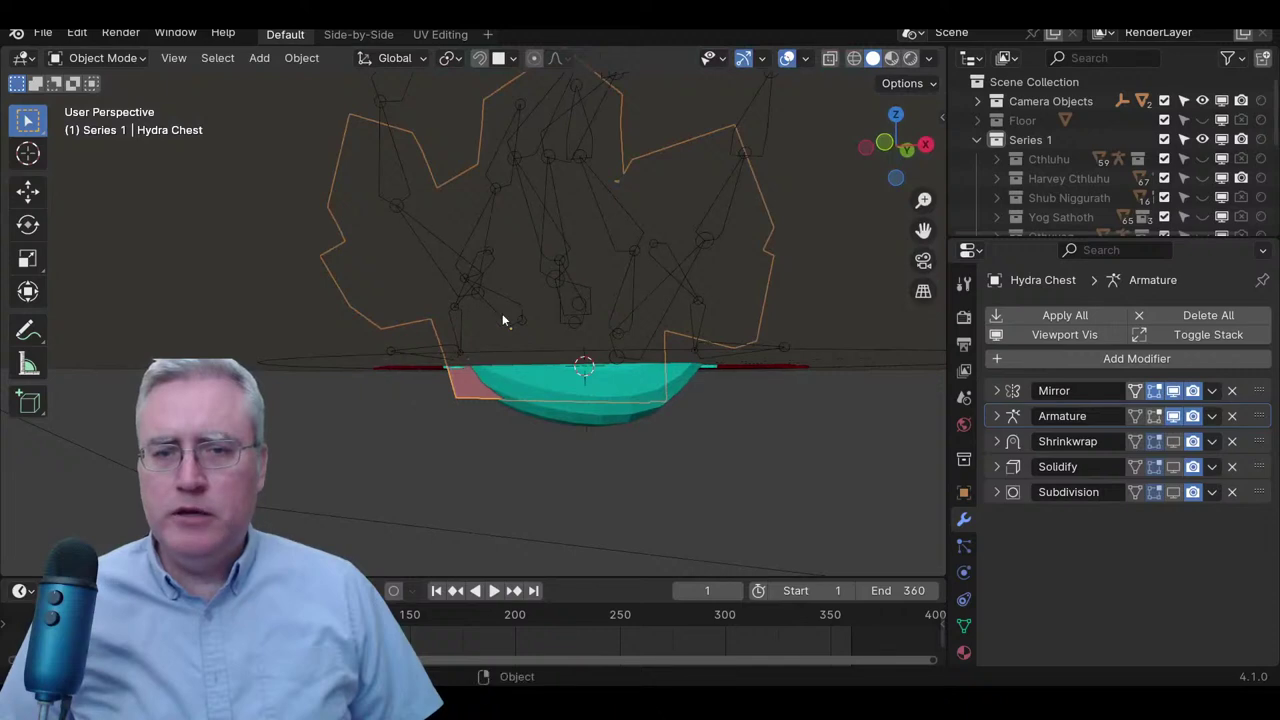
middle_drag(503, 320, 558, 341)
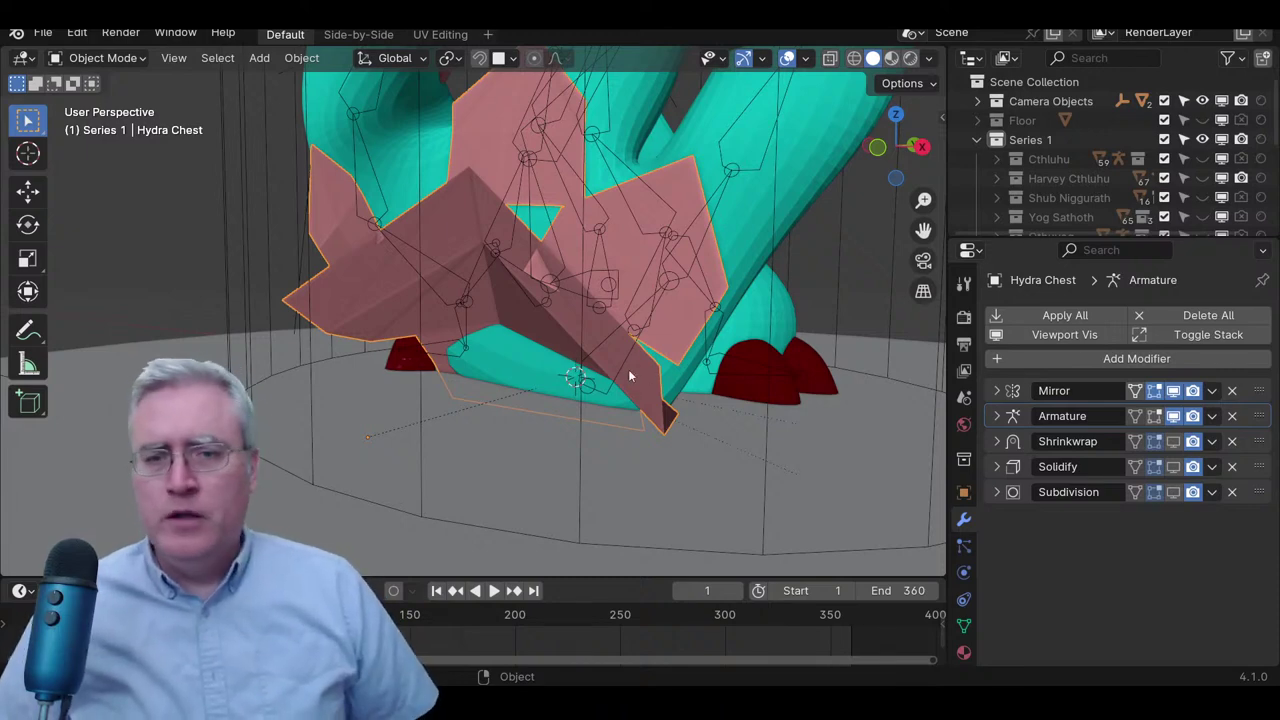
scroll(616, 360, down, 5)
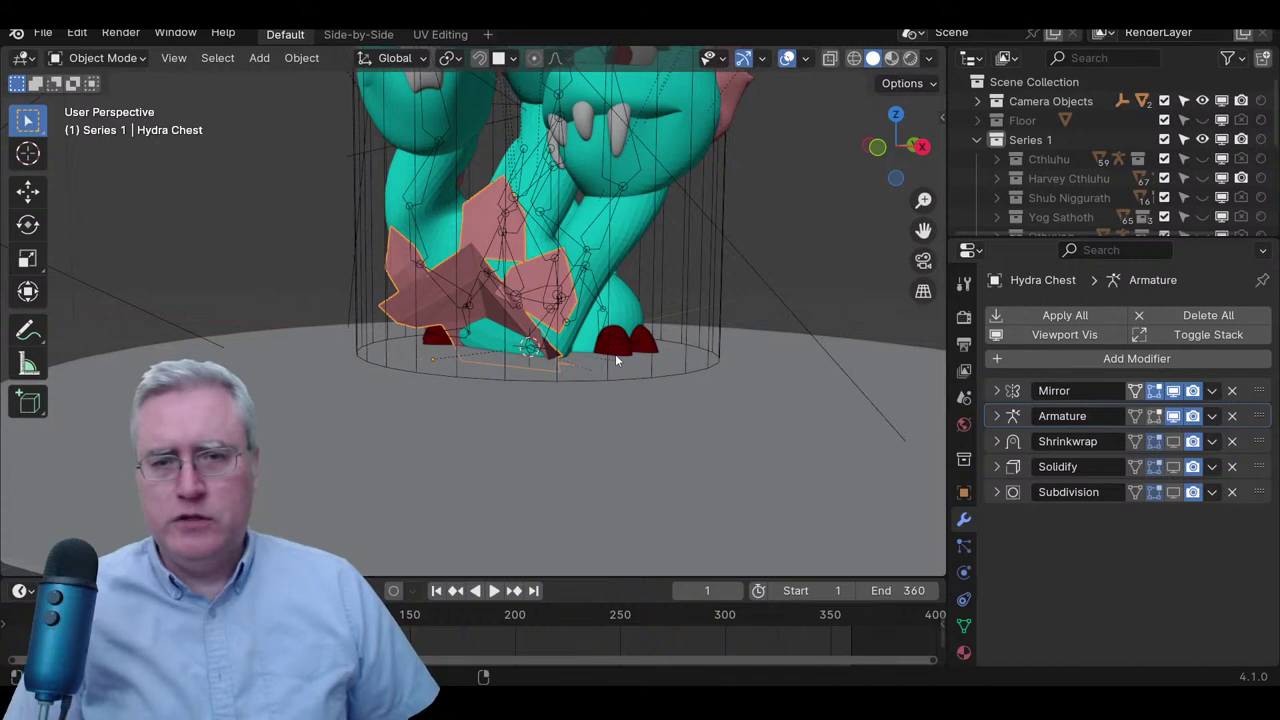
- Clear the Hydra Chest's parent and delete all of its vertex groups
key(alt+p)
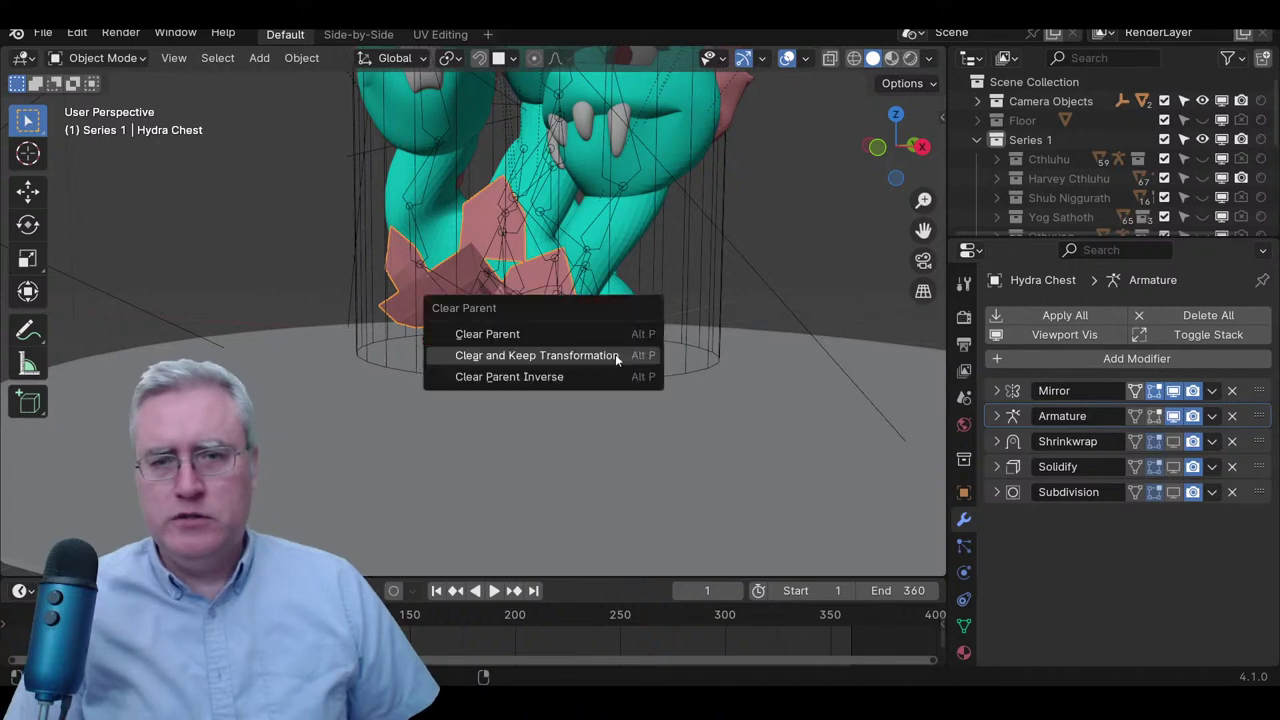
click(557, 333)
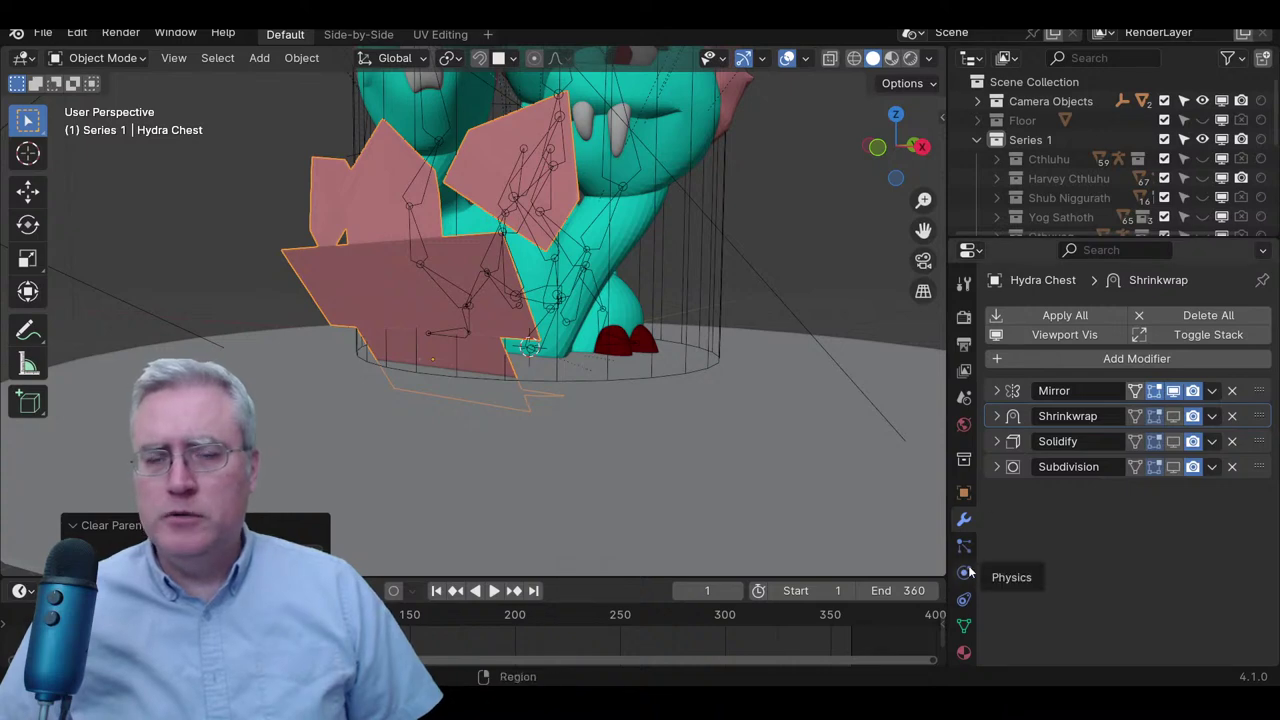
middle_drag(537, 350, 475, 368)
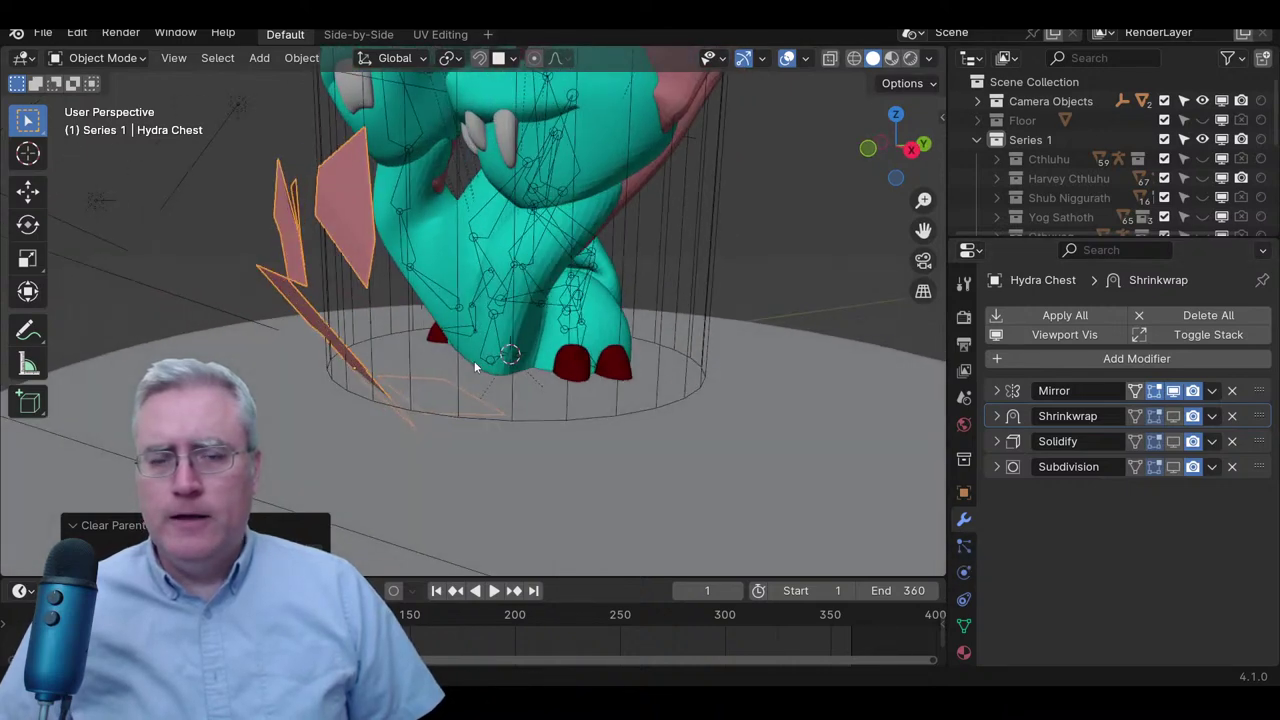
click(963, 626)
click(1253, 497)
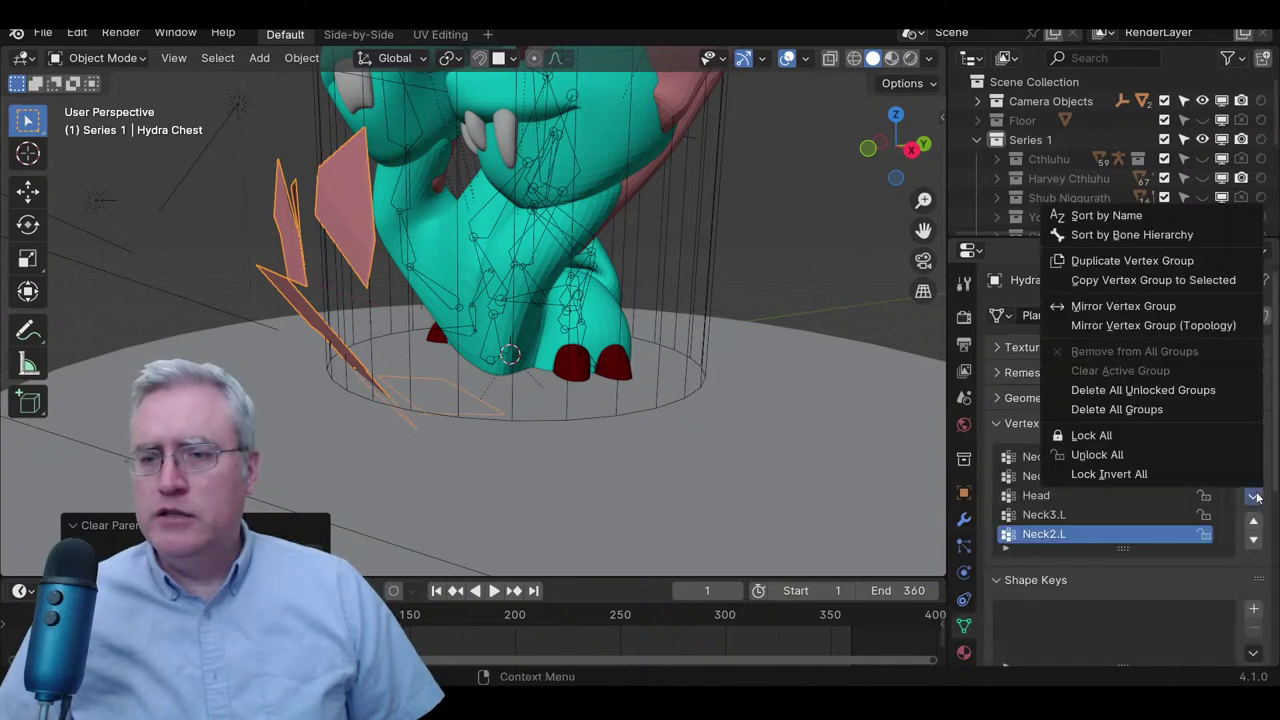
click(1134, 410)
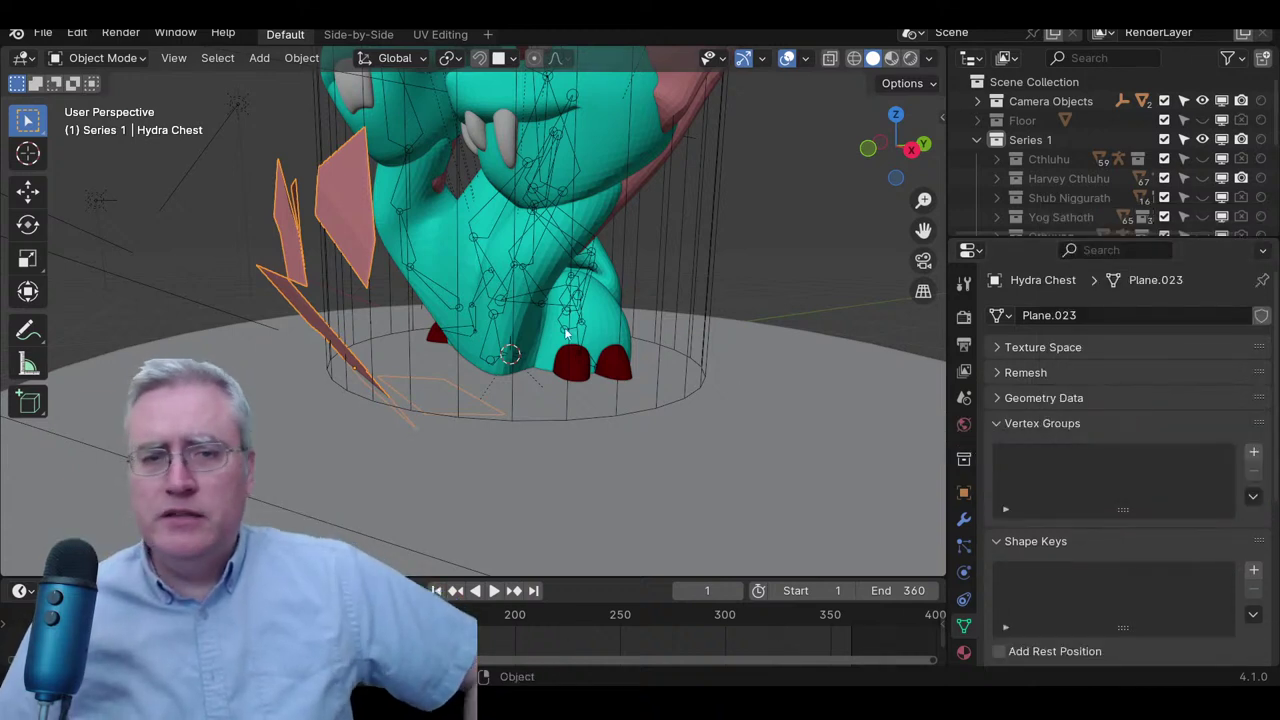
click(479, 235)
key(ctrl+Tab)
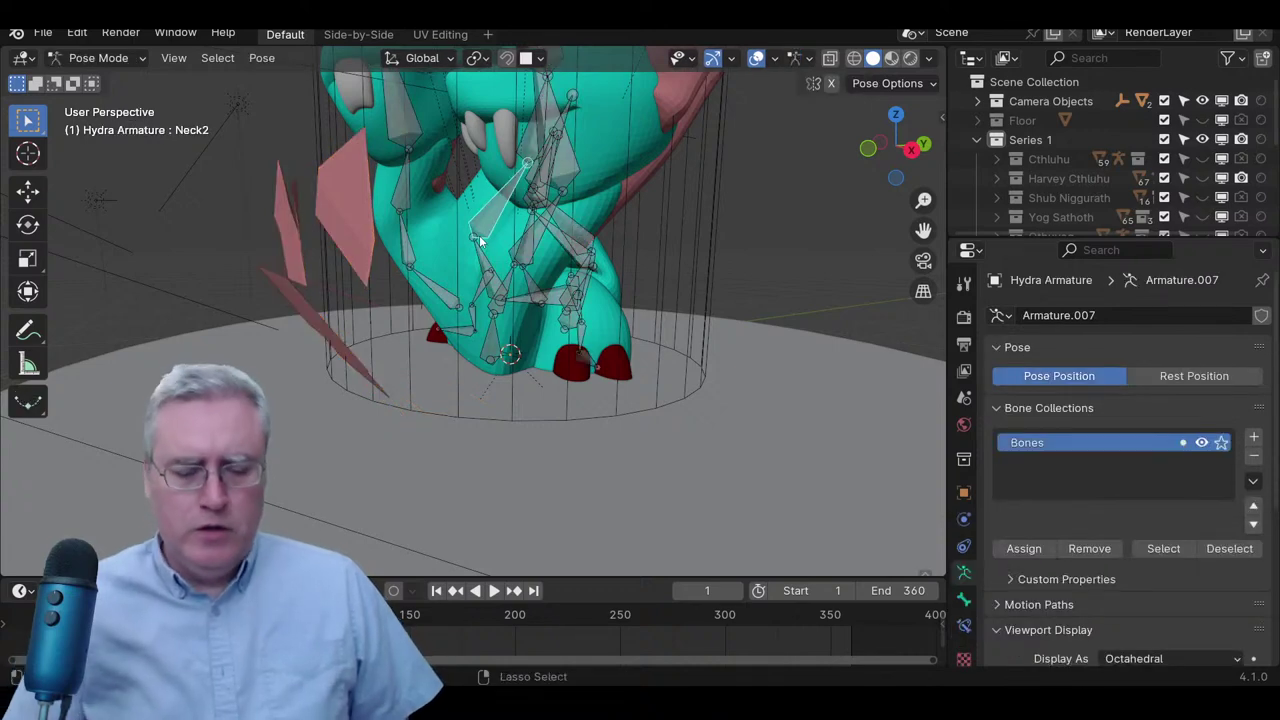
key(ctrl+p)
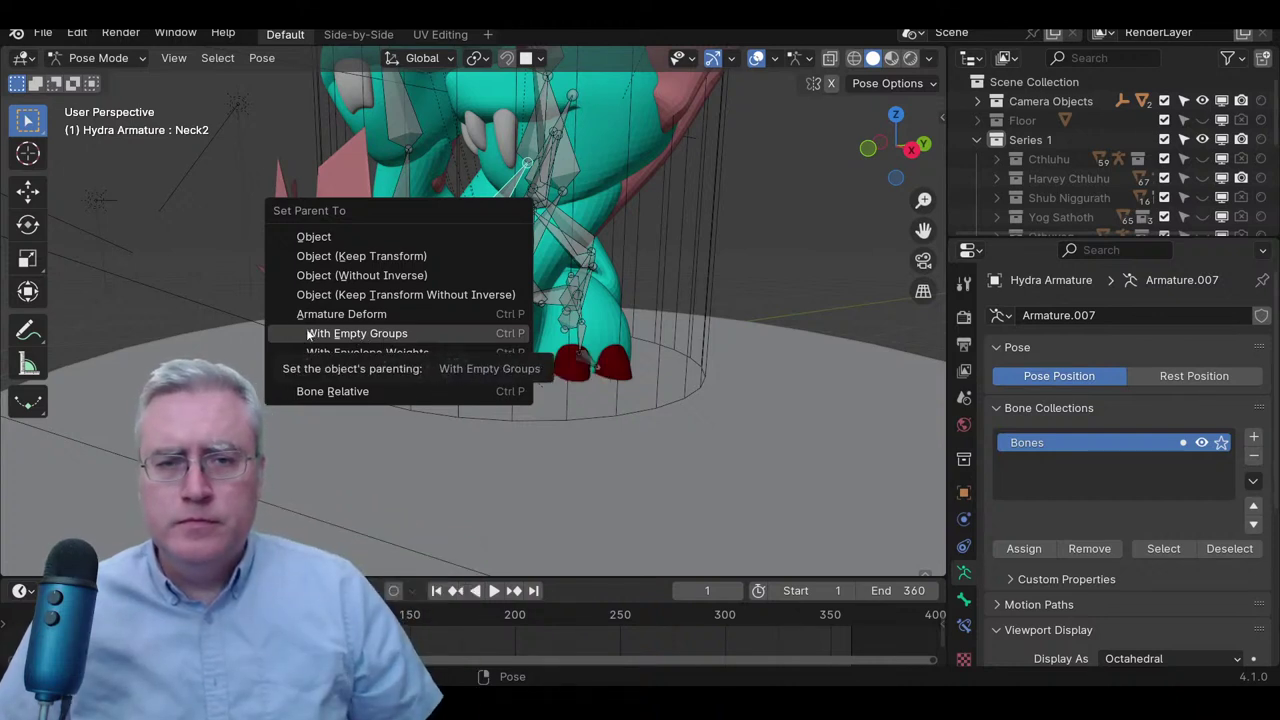
click(212, 338)
click(349, 236)
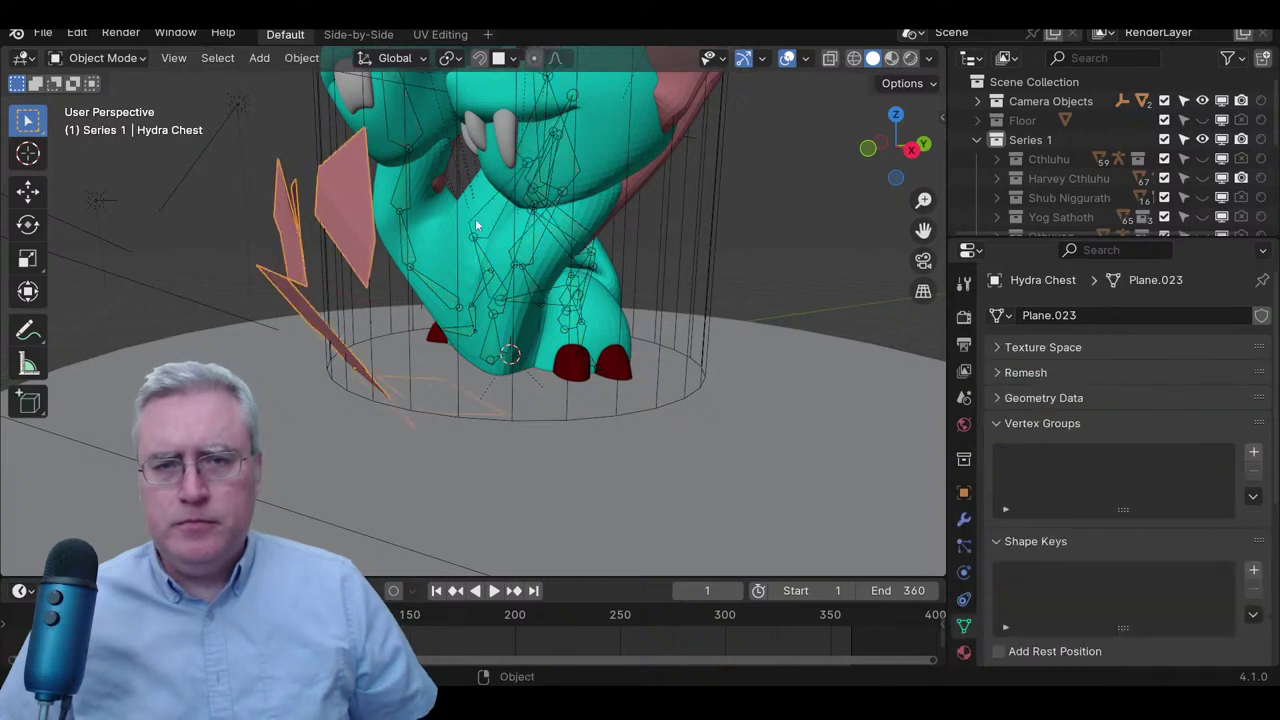
- Restore the selection of chest and Hydra Armature in Object Mode and parent the chest to the armature with automatic weights
key(ctrl+z)
key(Tab)
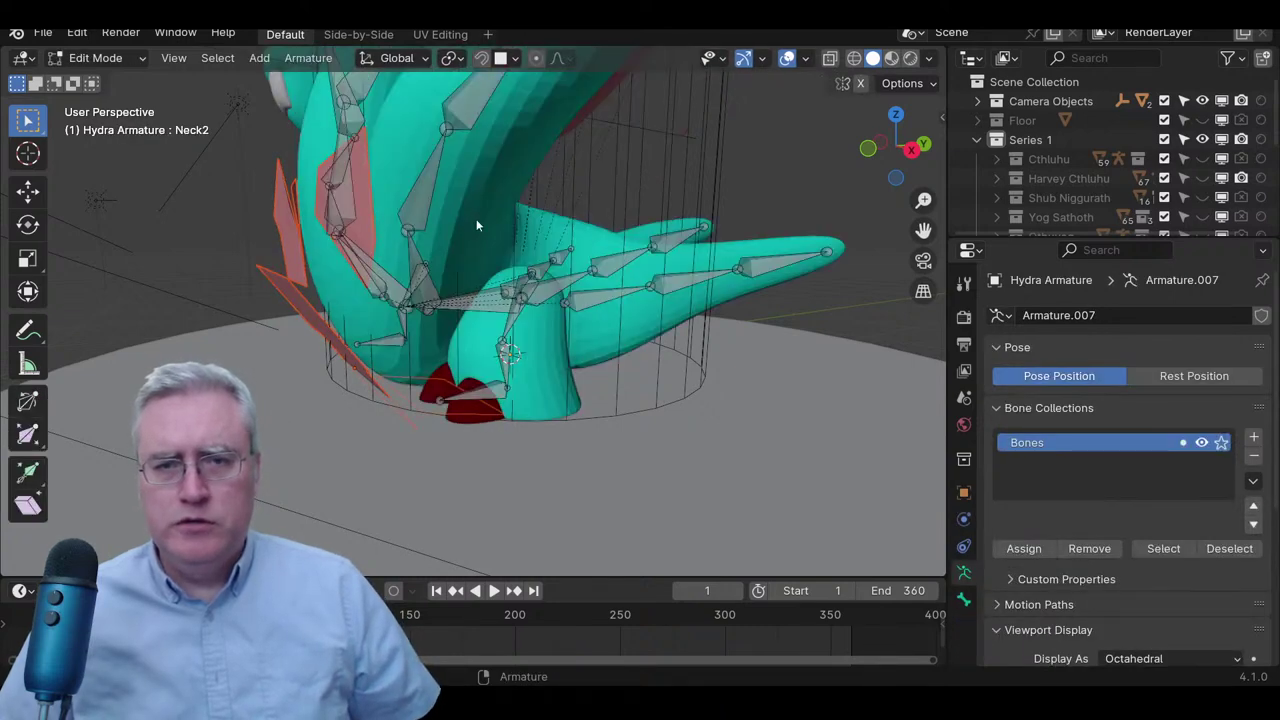
key(Tab)
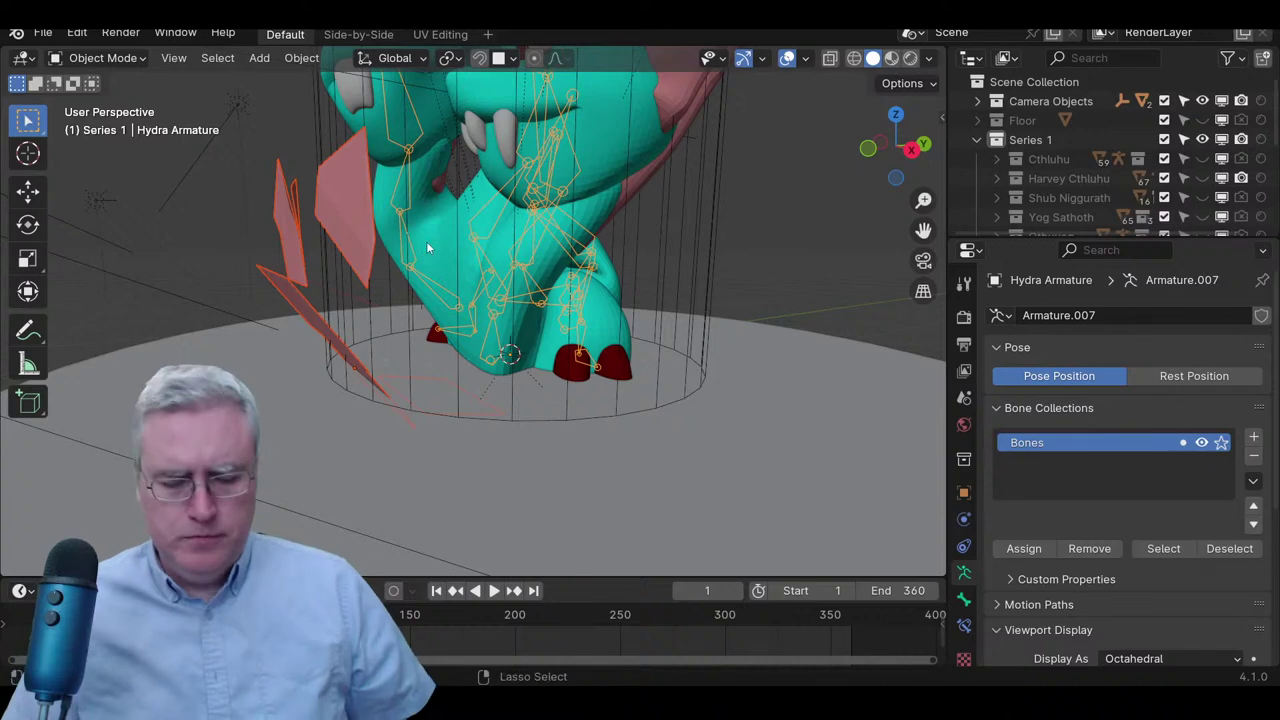
key(ctrl+p)
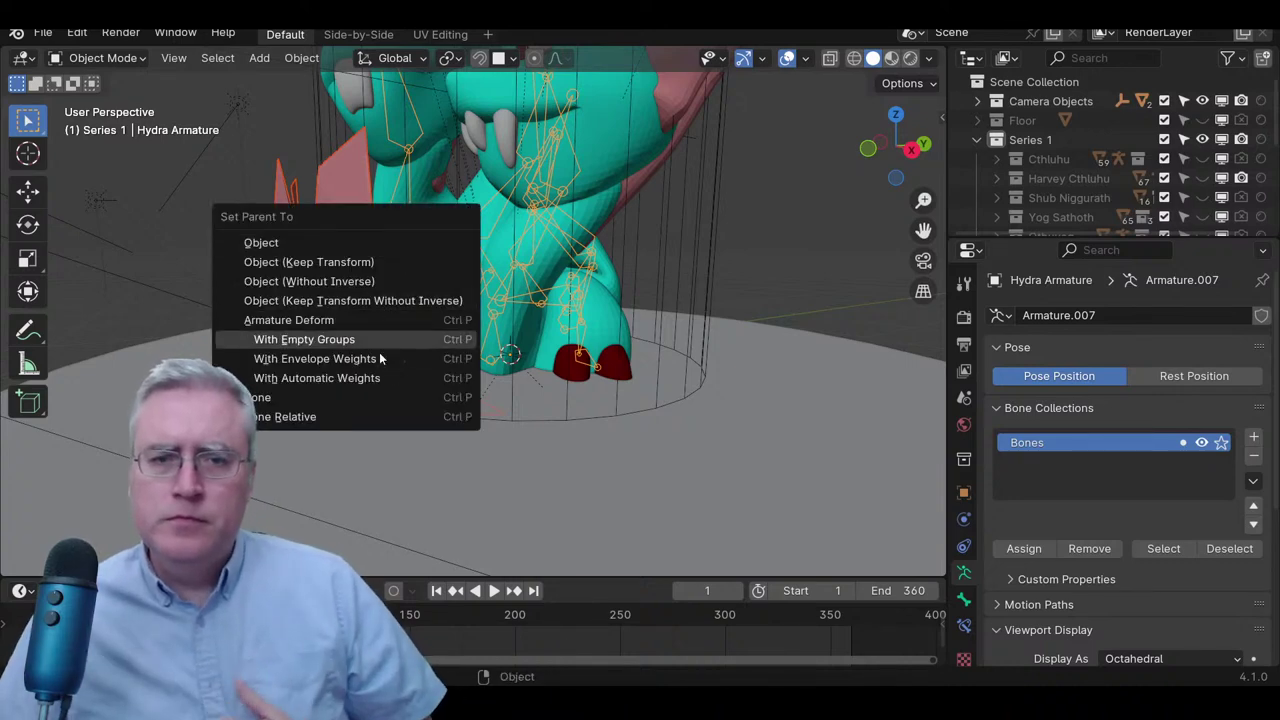
click(376, 377)
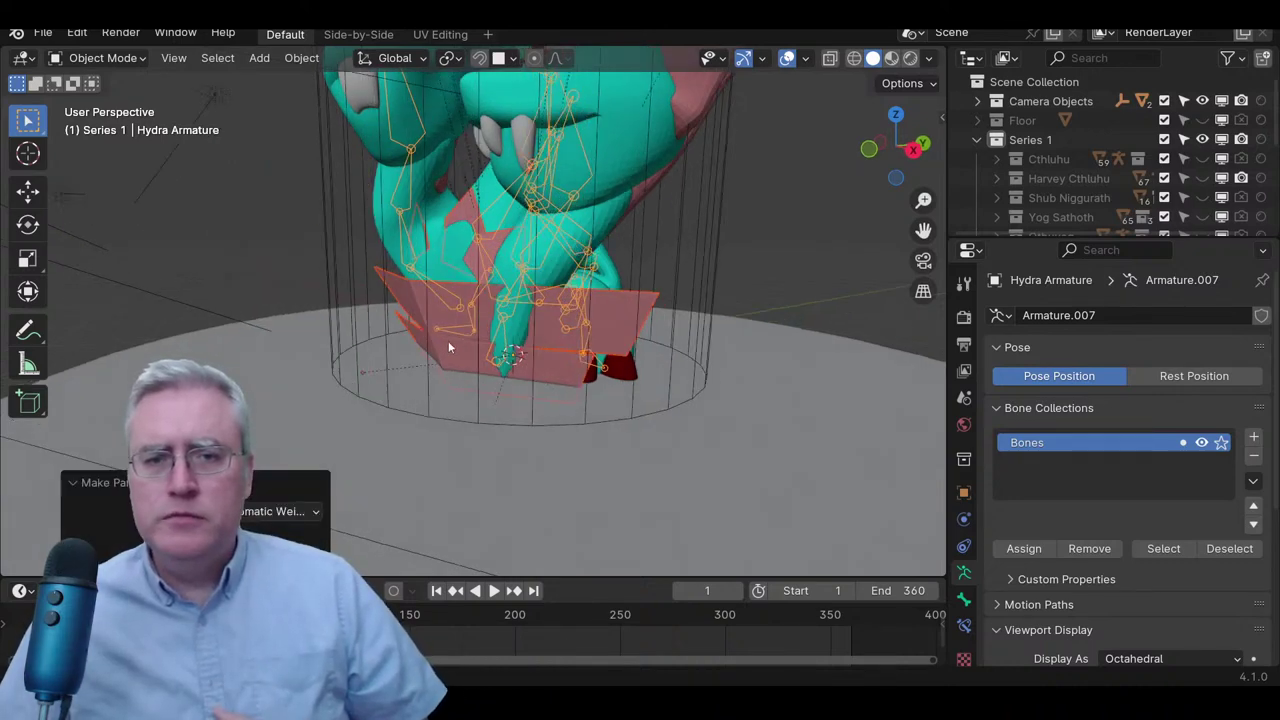
middle_drag(448, 347, 551, 377)
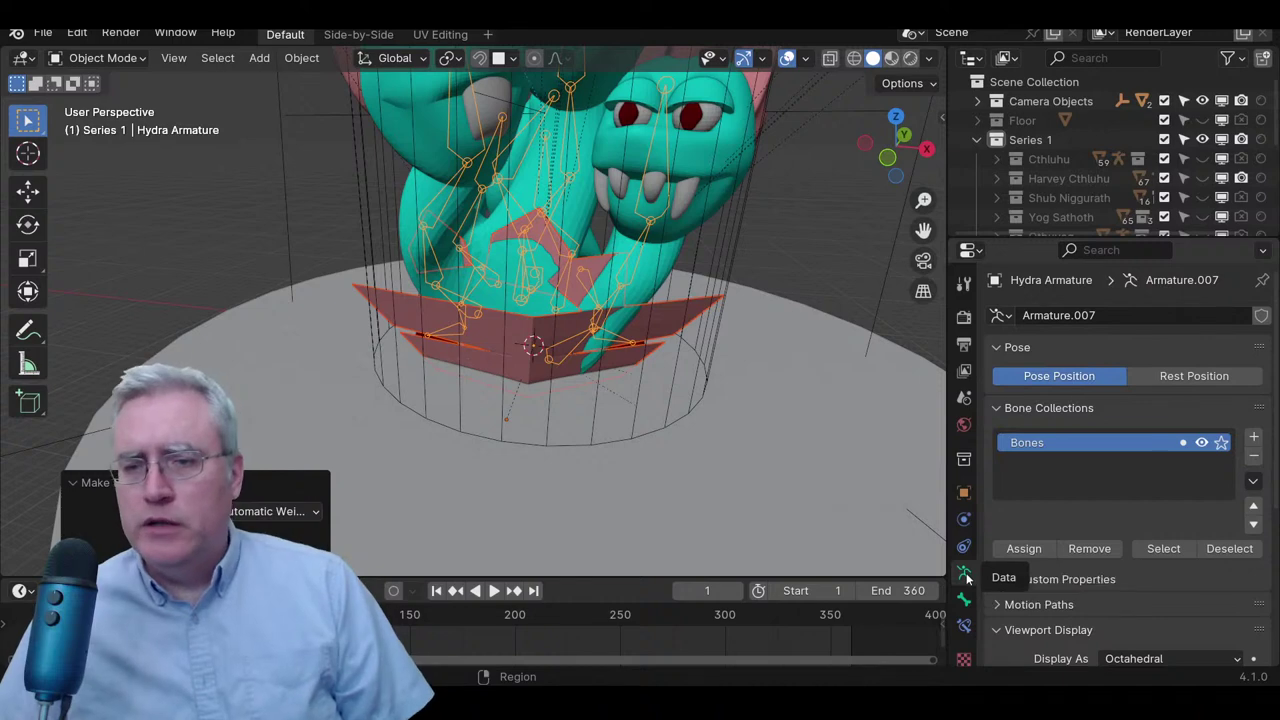
- Move the Hydra Chest's Armature modifier up the stack to directly below Mirror
click(693, 318)
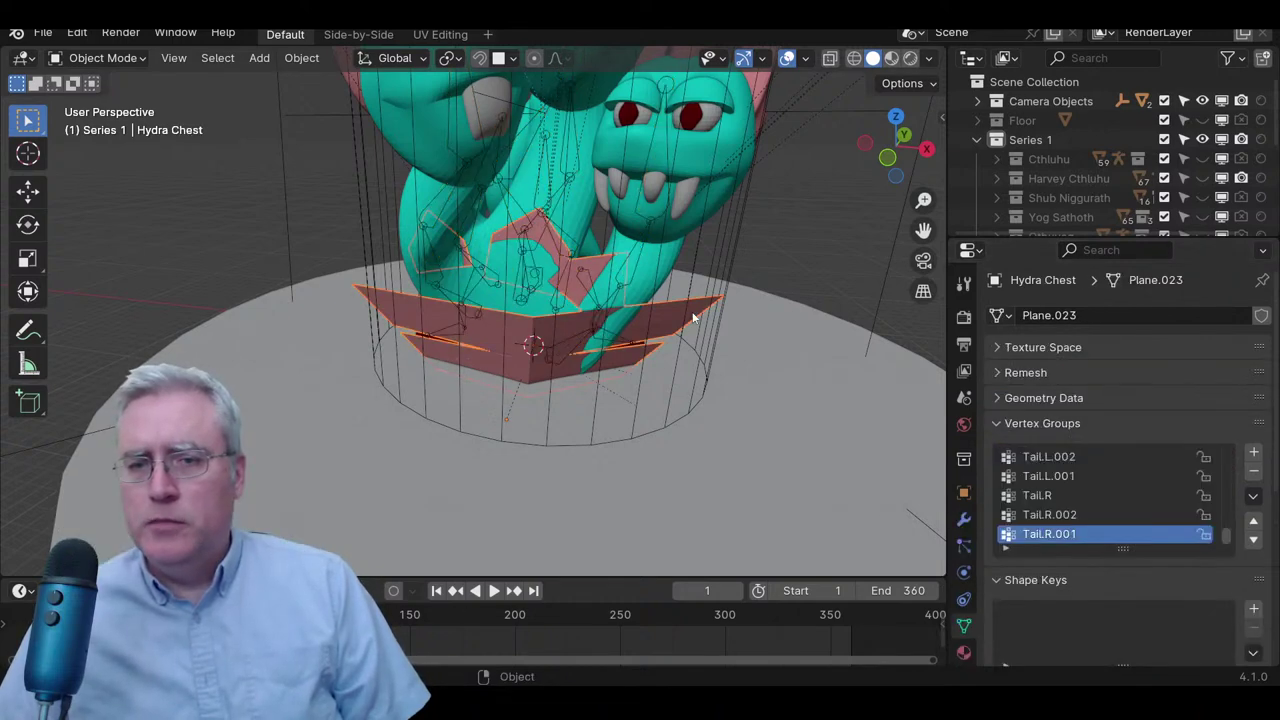
click(964, 519)
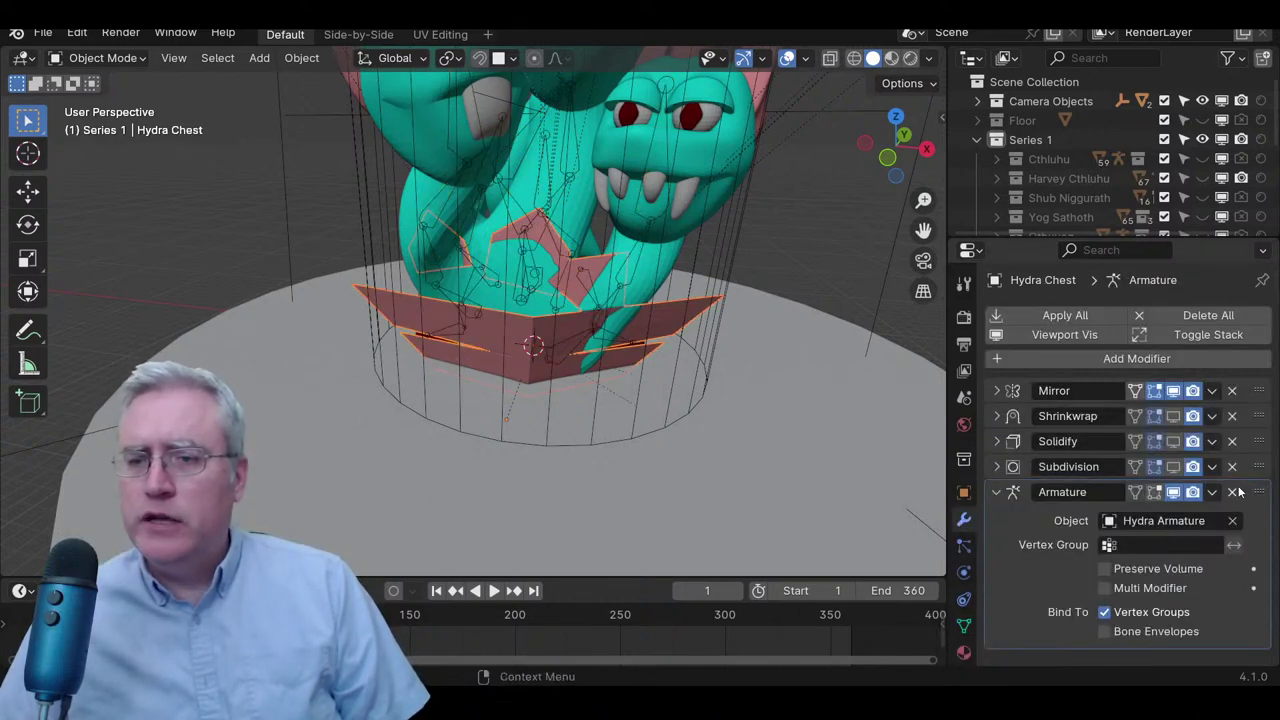
drag(1258, 493, 1245, 418)
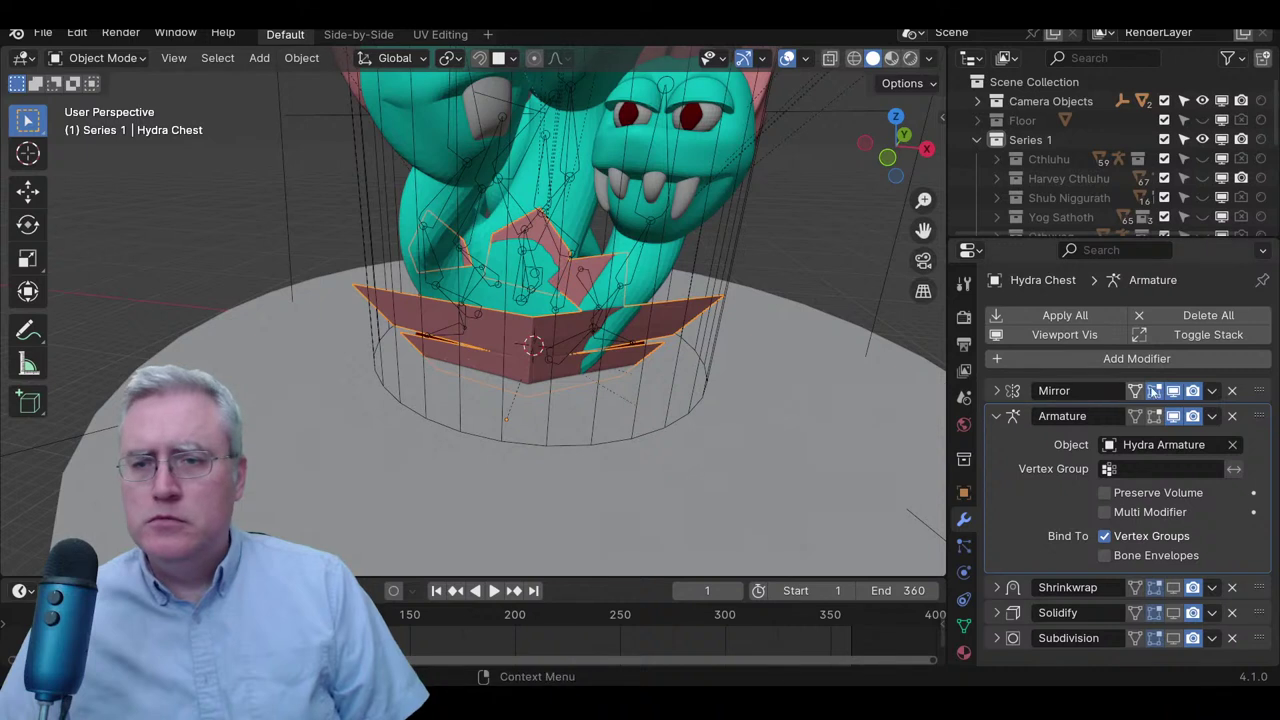
- Preview the Hydra Chest with all modifiers shown in the viewport, and leave only Mirror and Armature visible
click(1058, 340)
click(1058, 340)
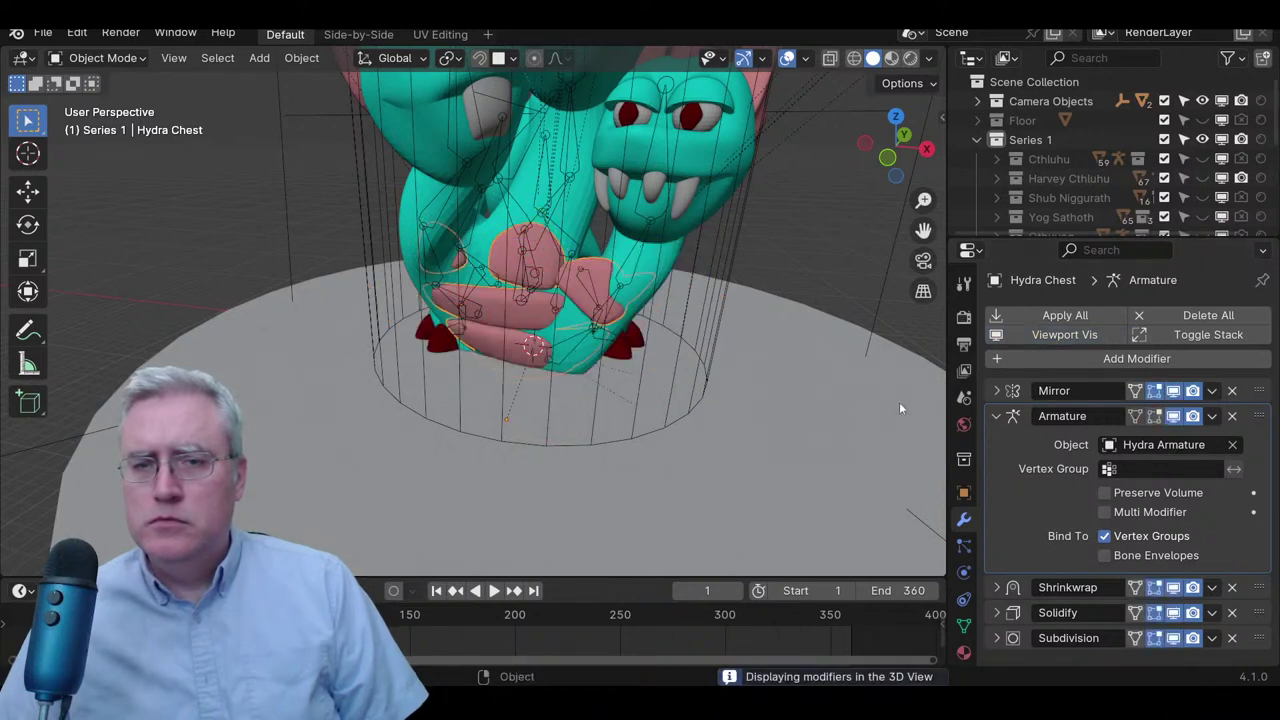
click(1057, 335)
click(1173, 390)
click(1173, 416)
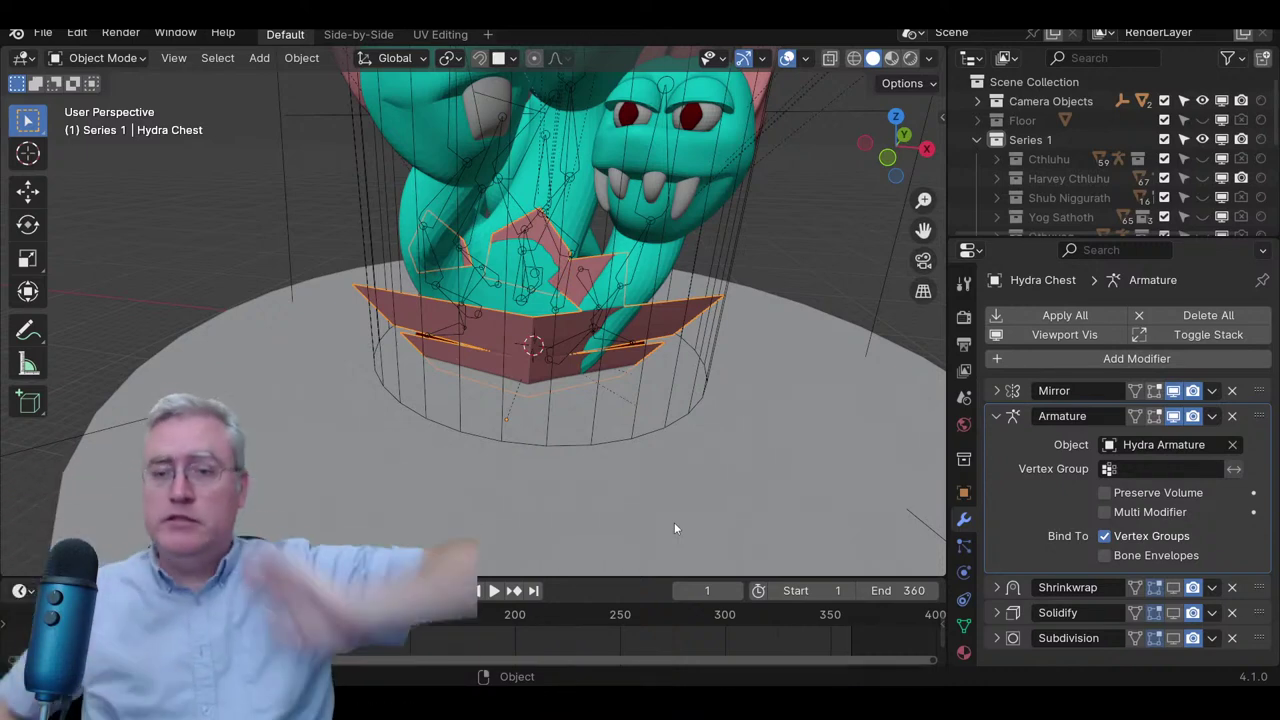
- Check the axis and merge settings of the chest's Mirror modifier and view the deformed chest plates up close
click(996, 390)
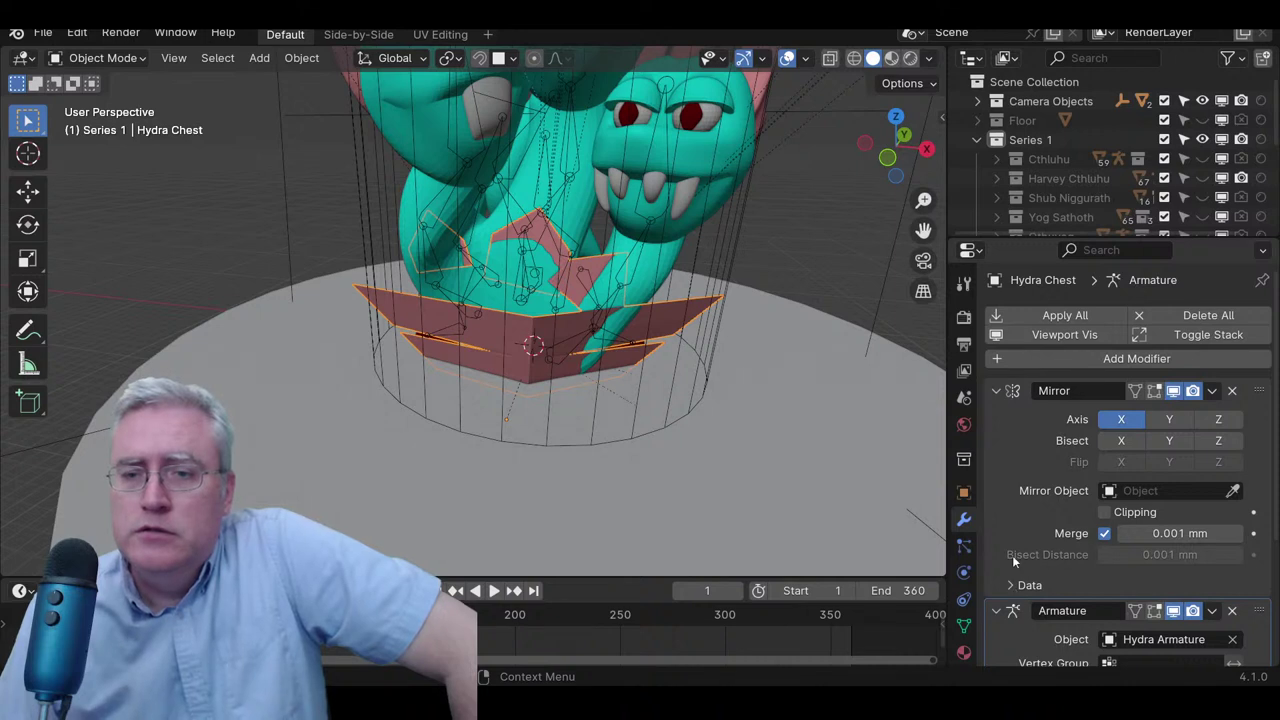
click(998, 398)
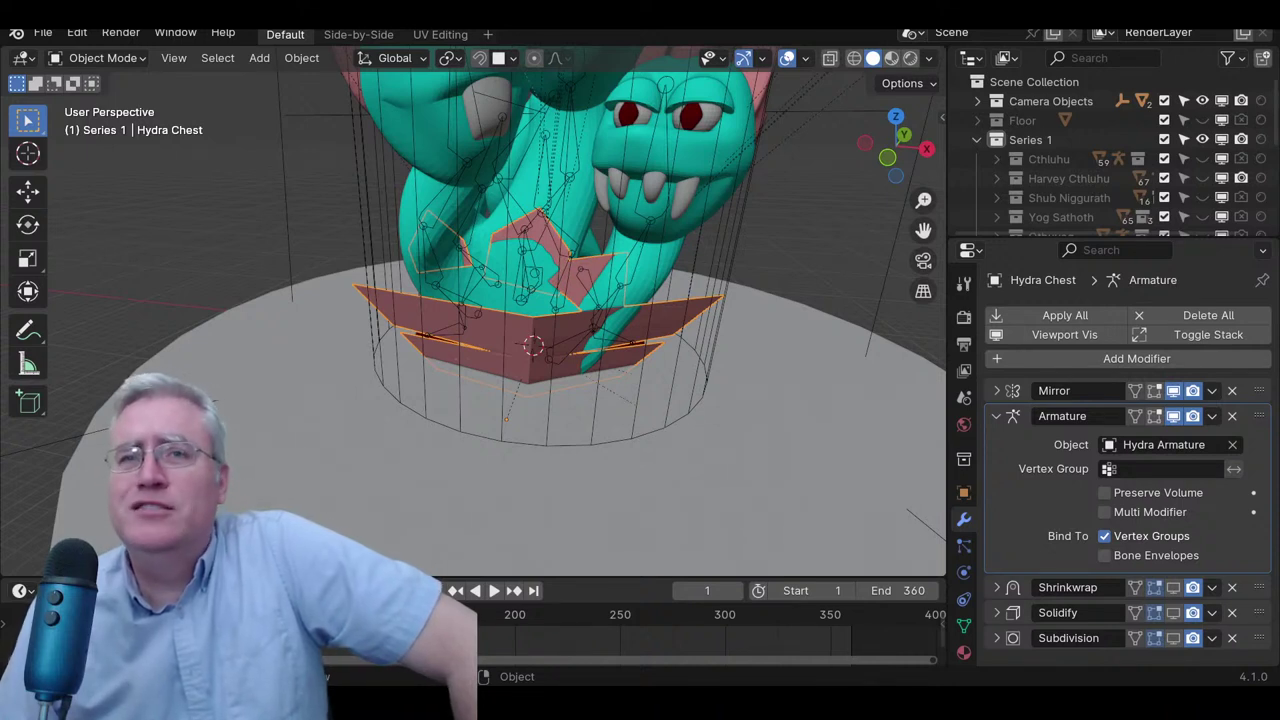
scroll(648, 348, up, 2)
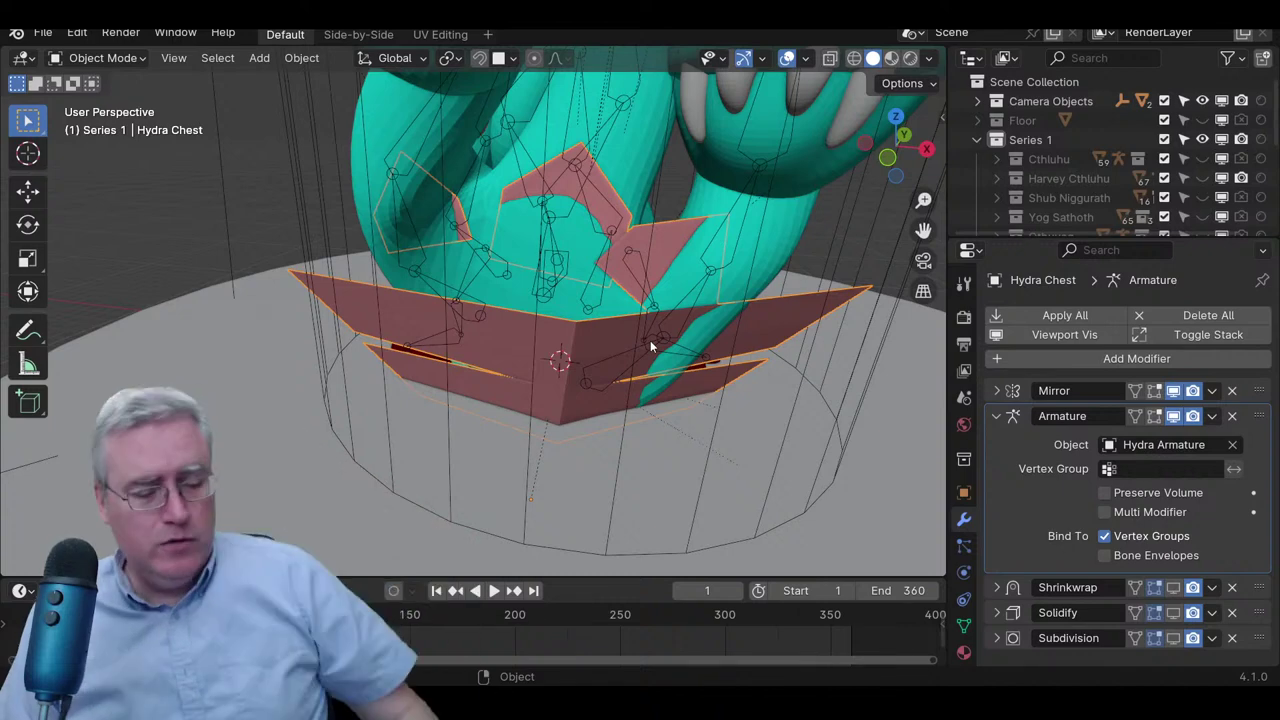
- Undo the chest's modifier changes, reparenting, vertex group deletion and parent clearing
key(ctrl+z)
key(ctrl+z)
key(ctrl+z)
key(ctrl+z)
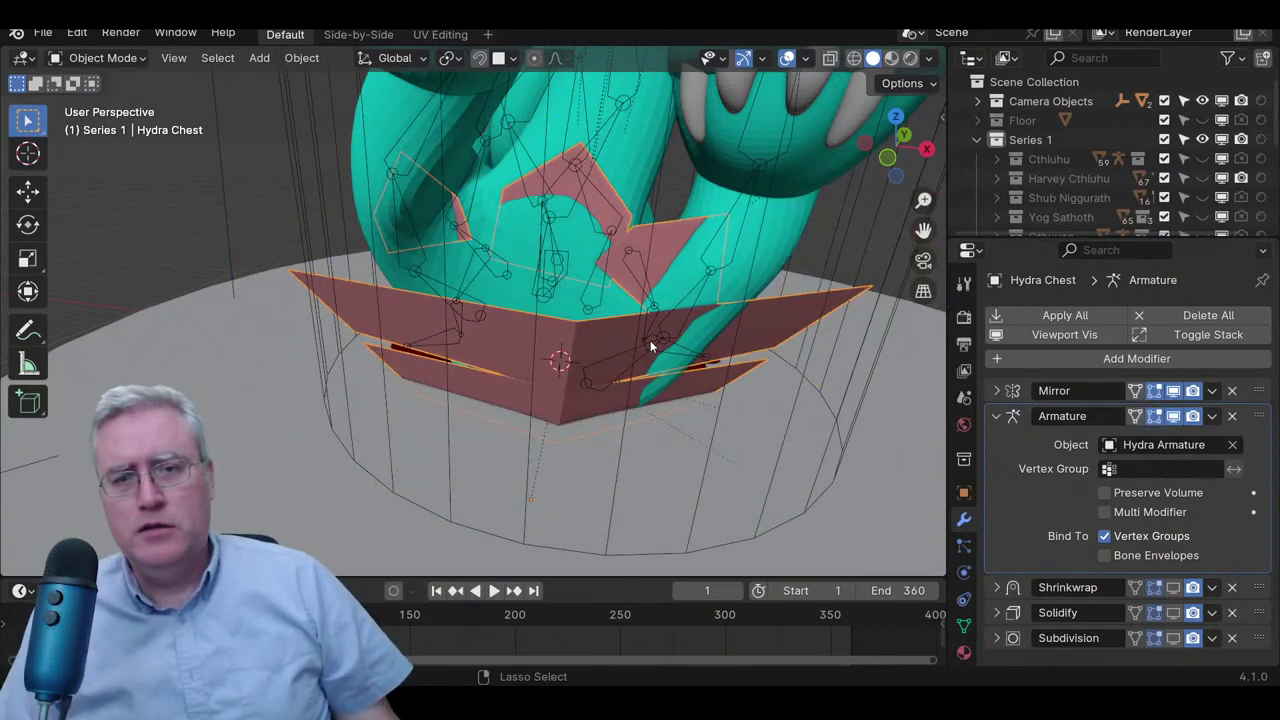
key(ctrl+z)
key(ctrl+z)
key(ctrl+z)
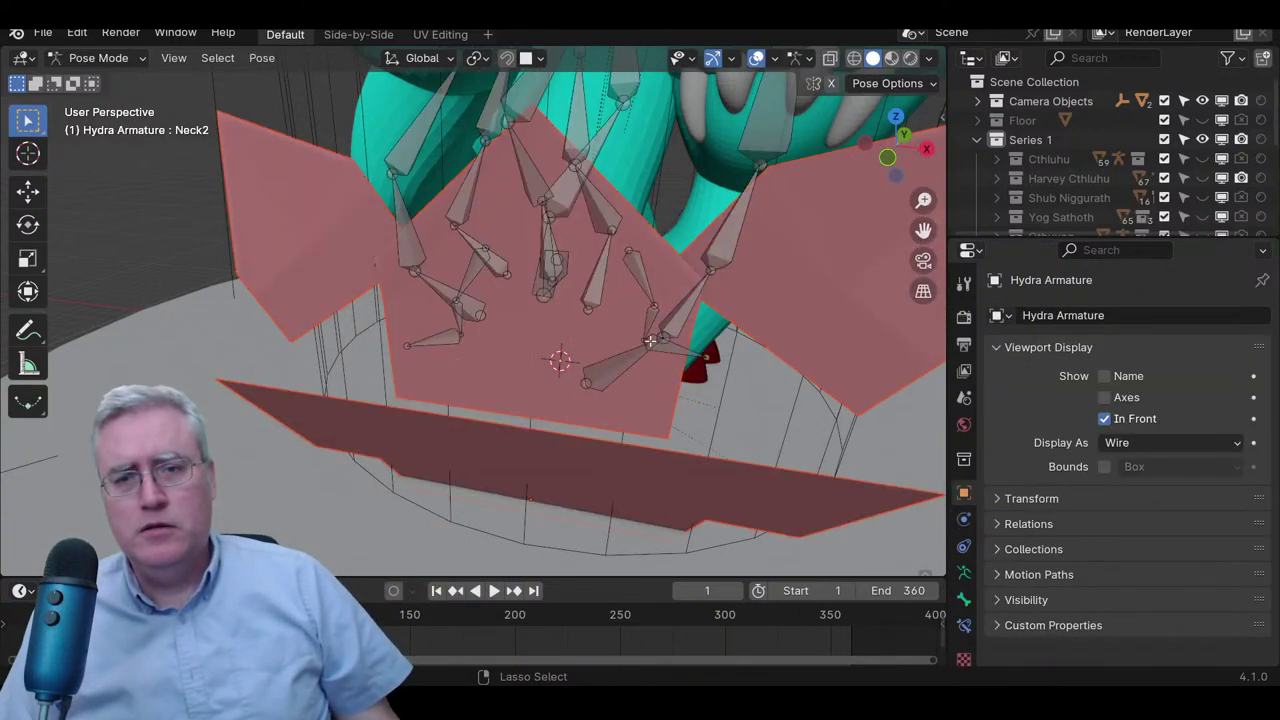
key(ctrl+z)
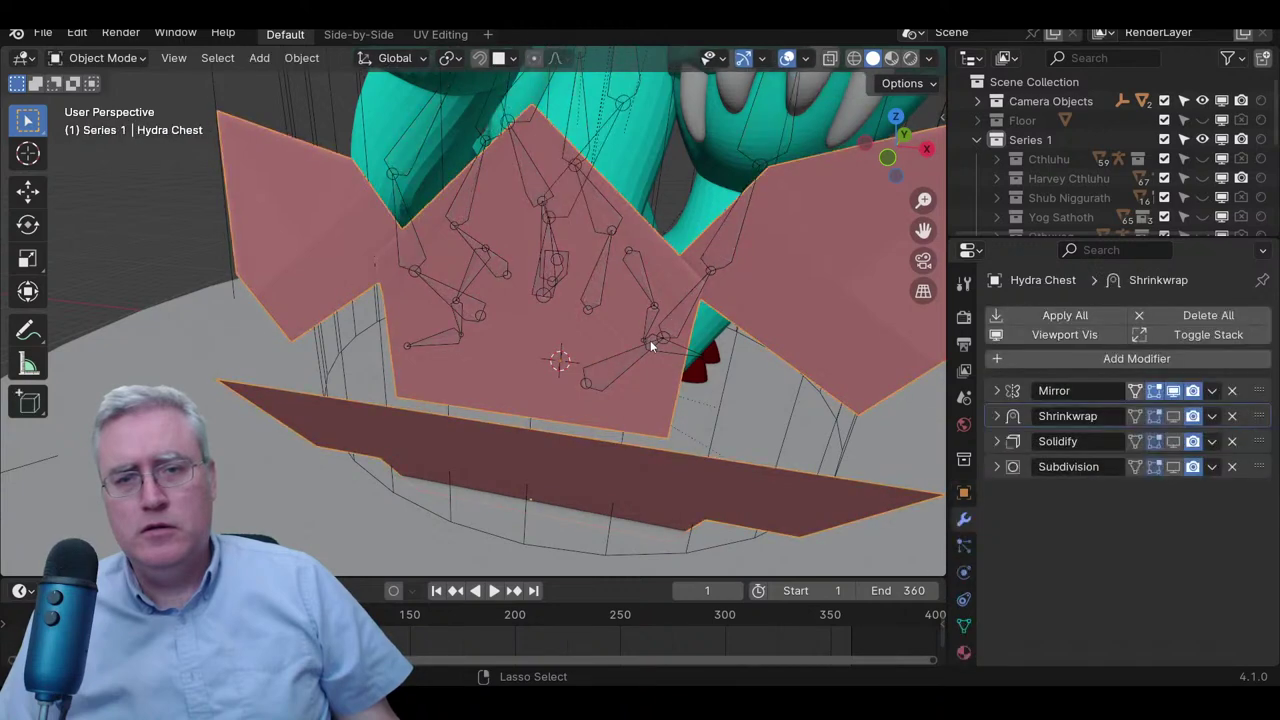
key(ctrl+z)
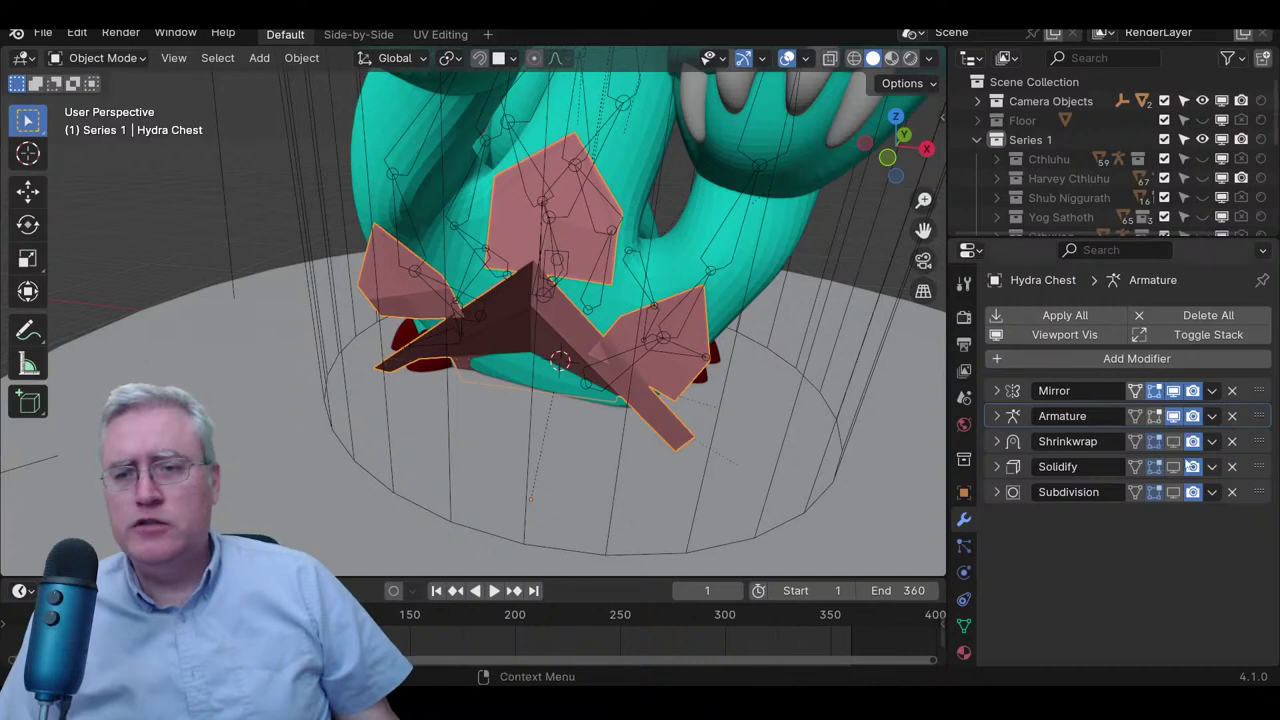
- Inspect the Hydra Chest's undeformed mesh in Edit Mode and compare it with the posed chest from the side
middle_drag(641, 416, 597, 384)
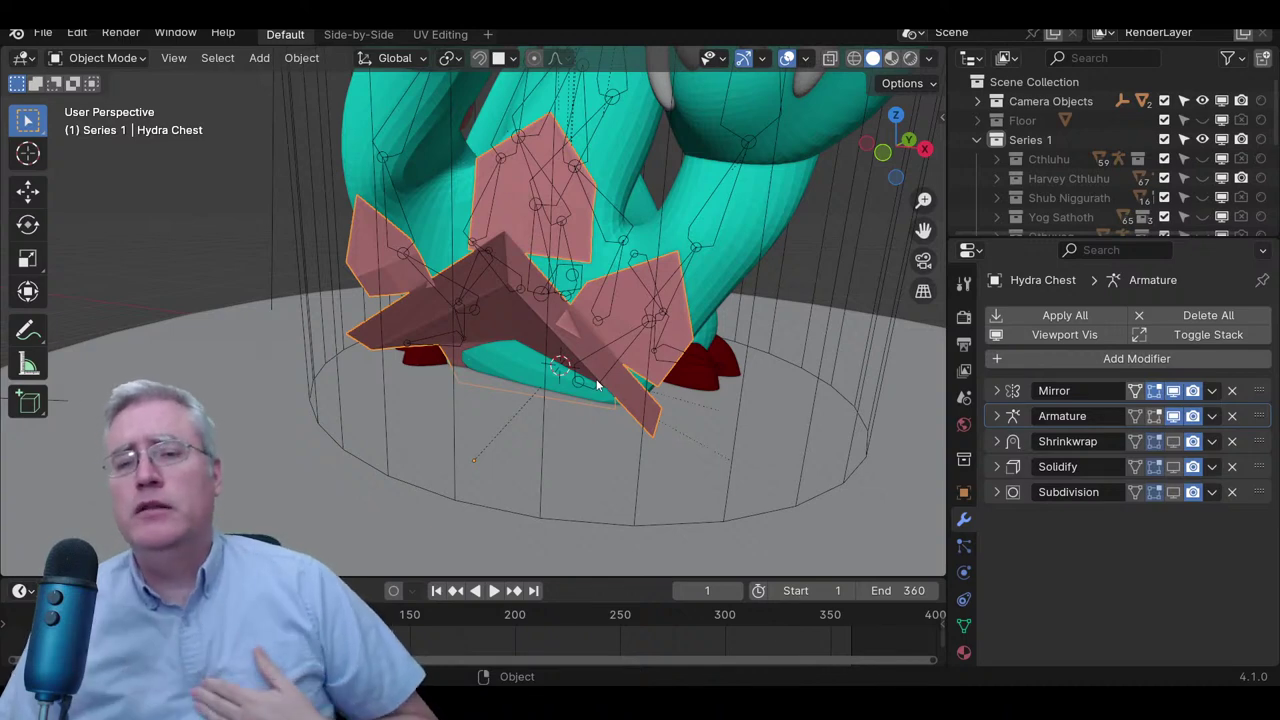
key(Tab)
scroll(605, 372, up, 3)
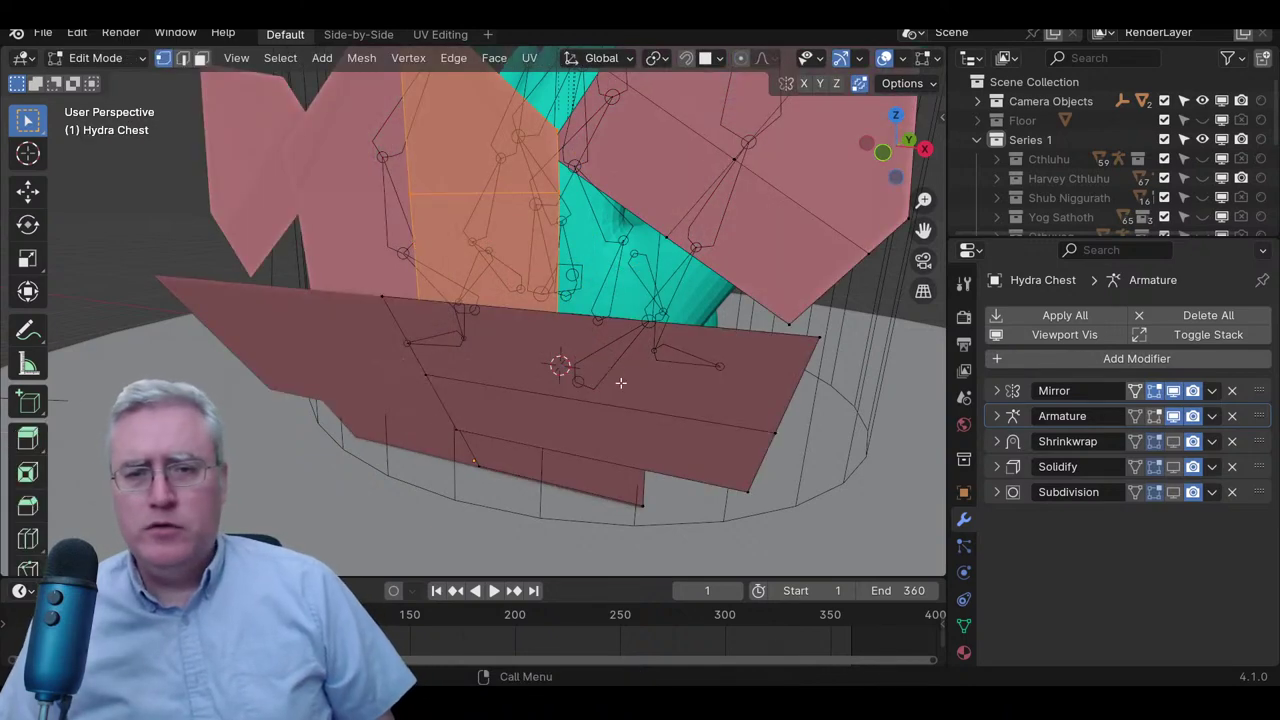
scroll(585, 395, down, 4)
key(Tab)
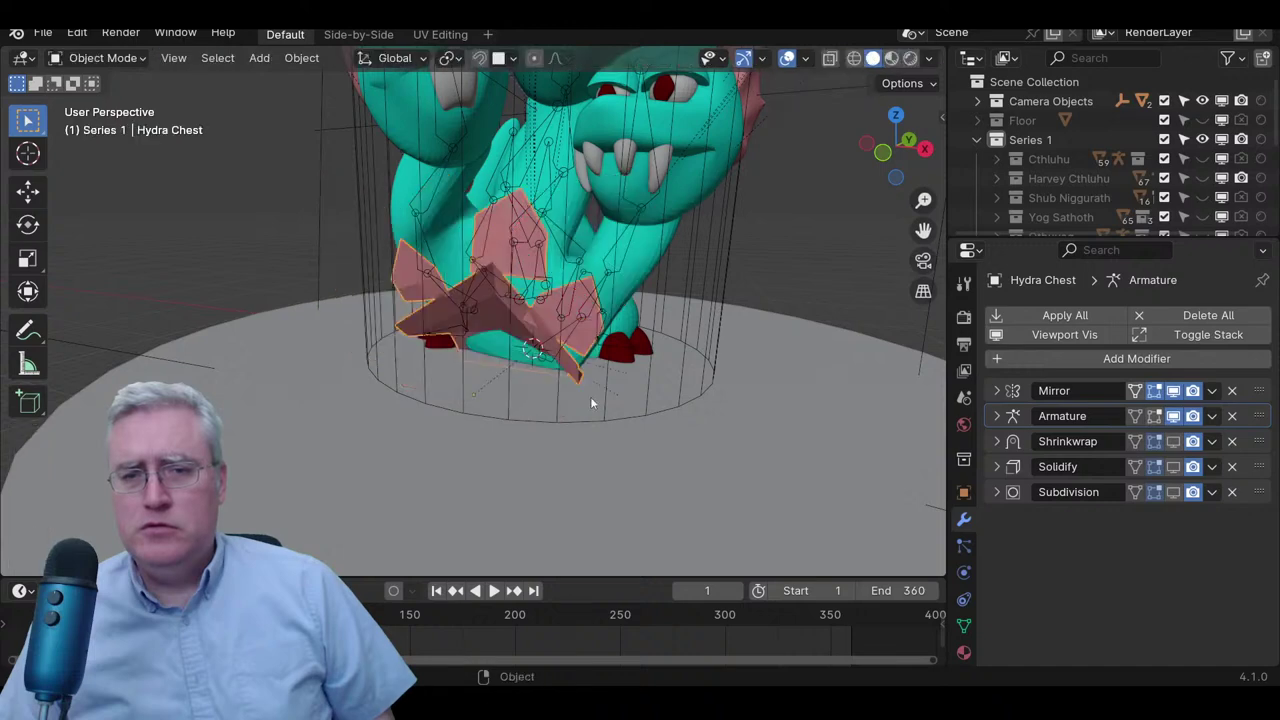
middle_drag(602, 379, 495, 336)
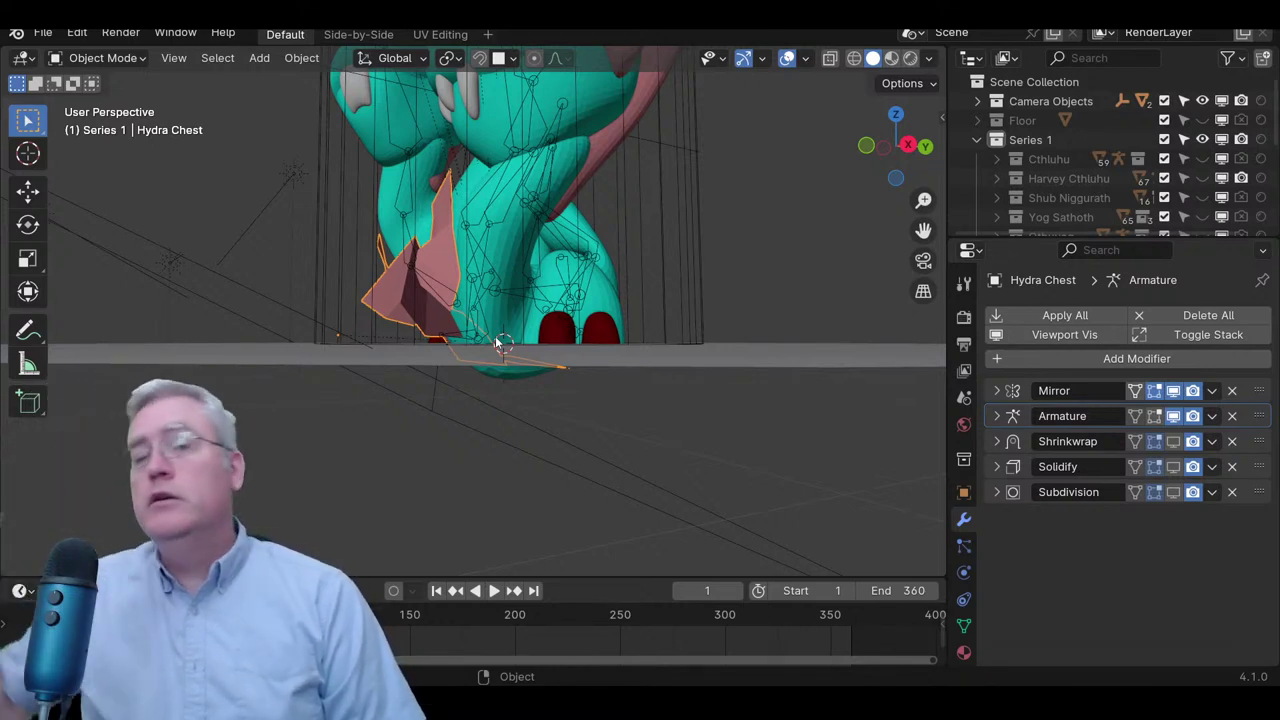
- Collapse the Series 1 collection in the scene hierarchy and look over the whole hydra and its chest plates
click(977, 140)
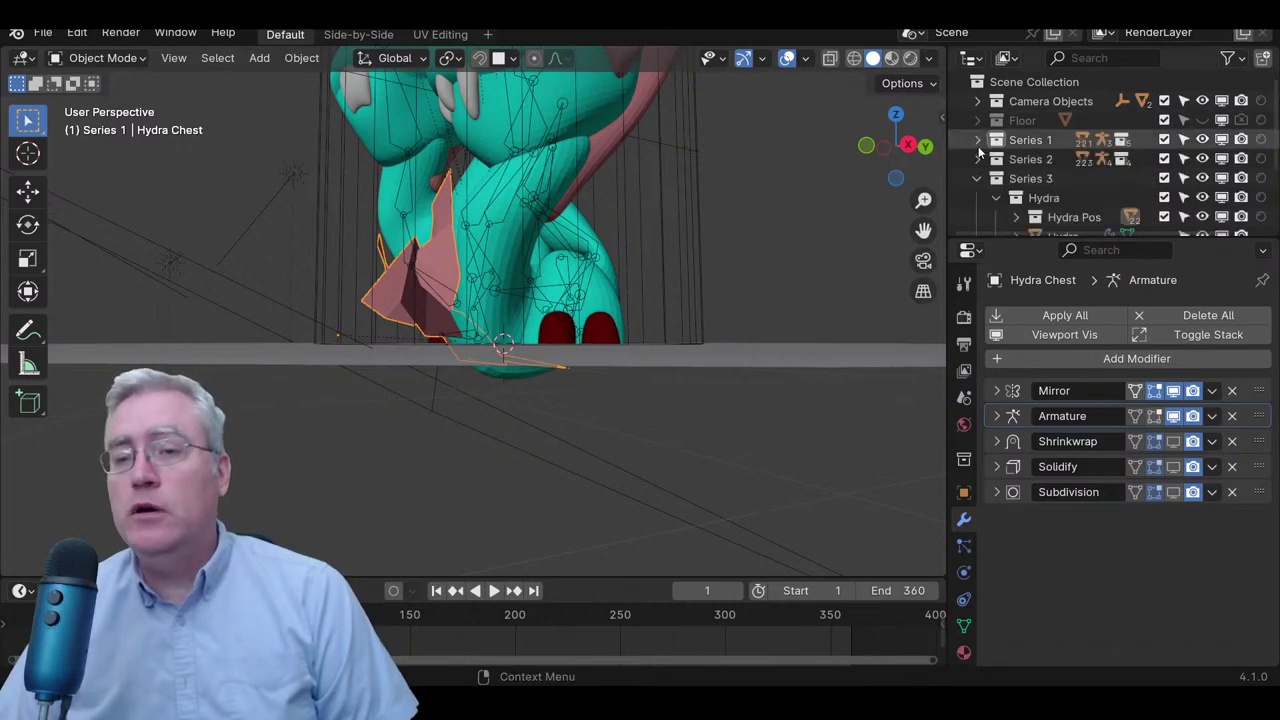
scroll(979, 150, down, 4)
scroll(481, 186, down, 3)
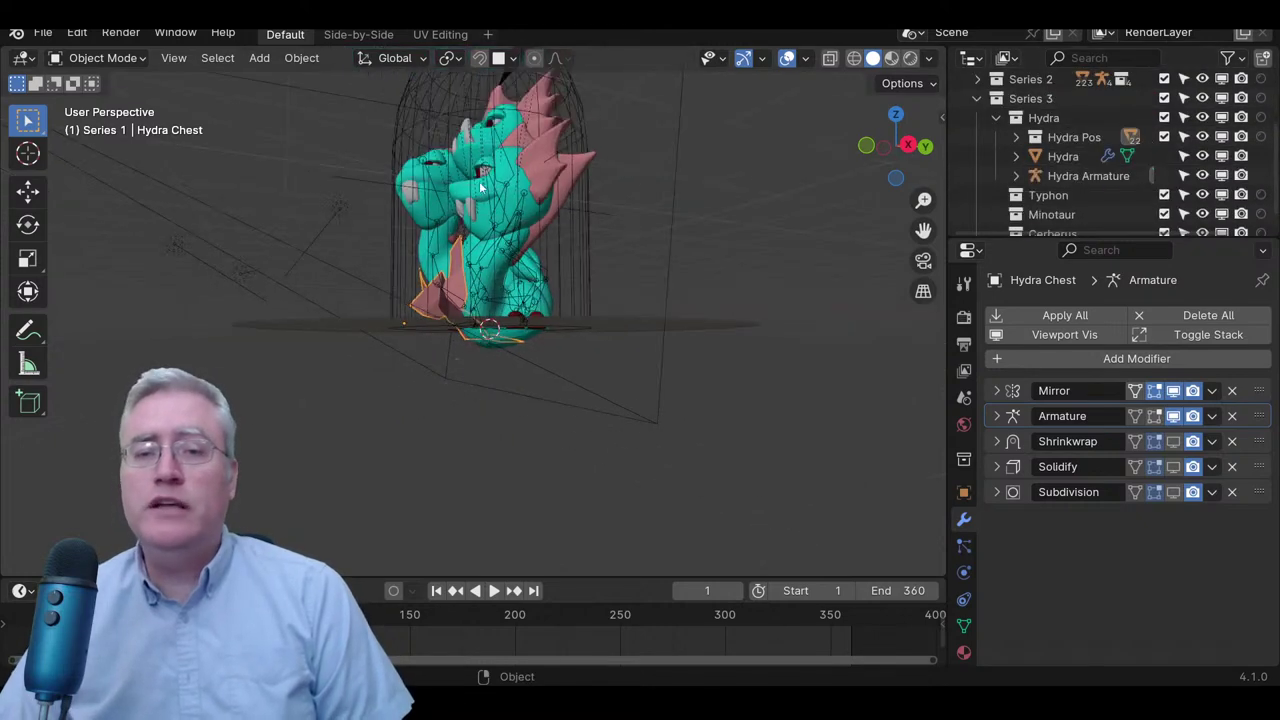
middle_drag(481, 186, 569, 268)
scroll(563, 282, up, 5)
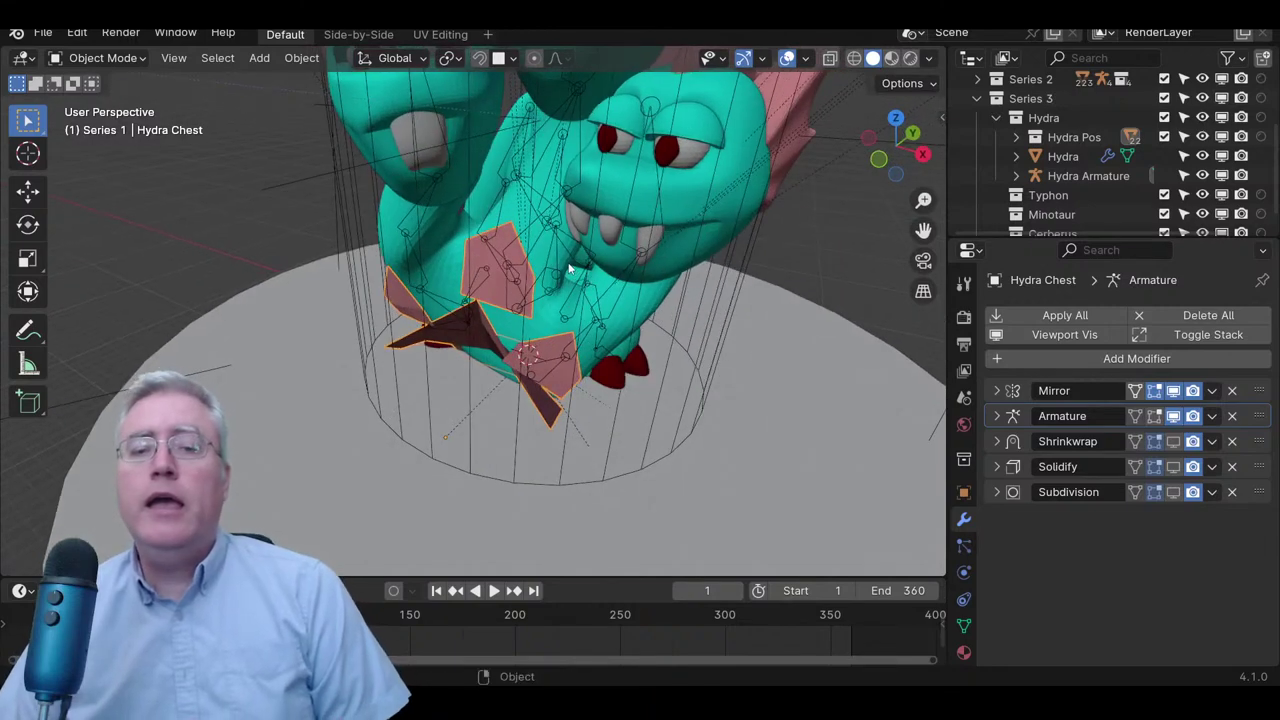